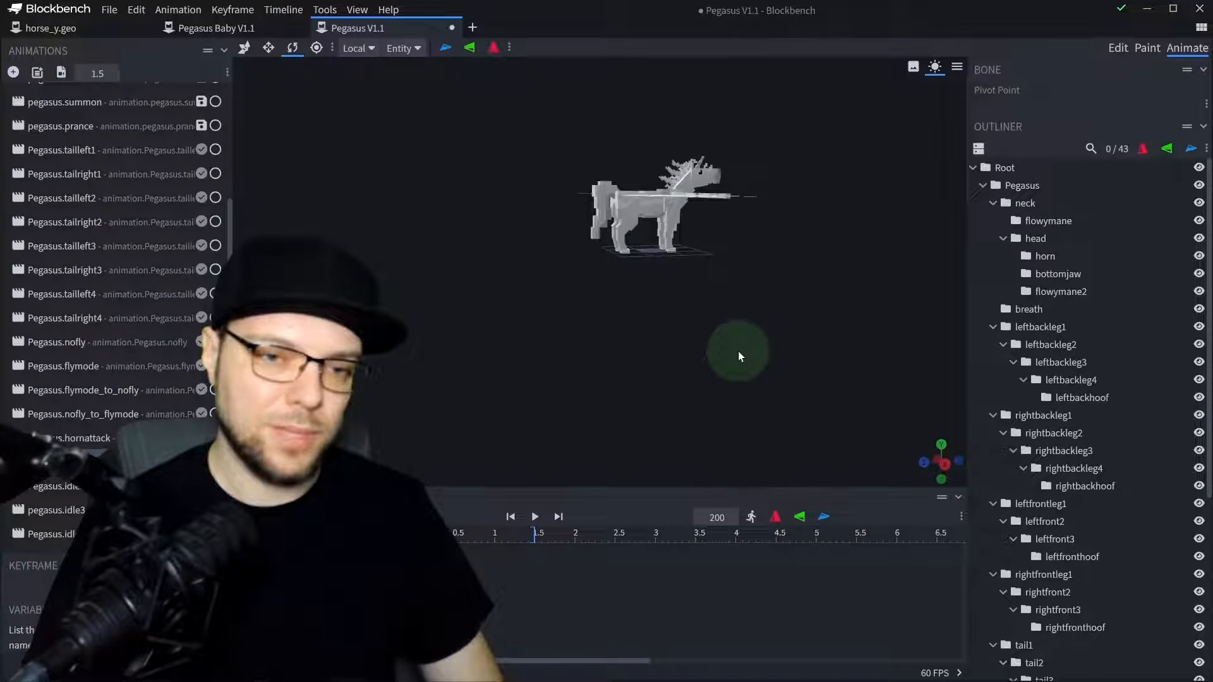
# - Play back the idle animations and the pegasus.prance animation on the Pegasus V1.1 model
pyautogui.press('space')
pyautogui.press('space')
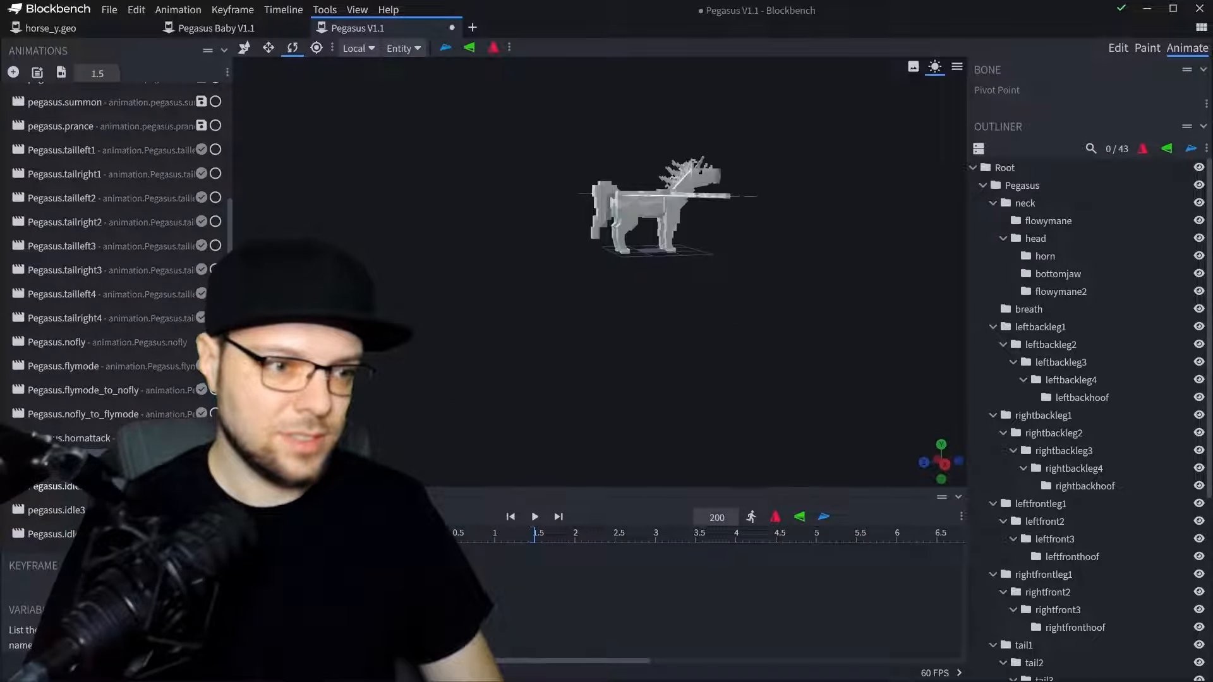
pyautogui.moveTo(698, 379); pyautogui.dragTo(578, 395)
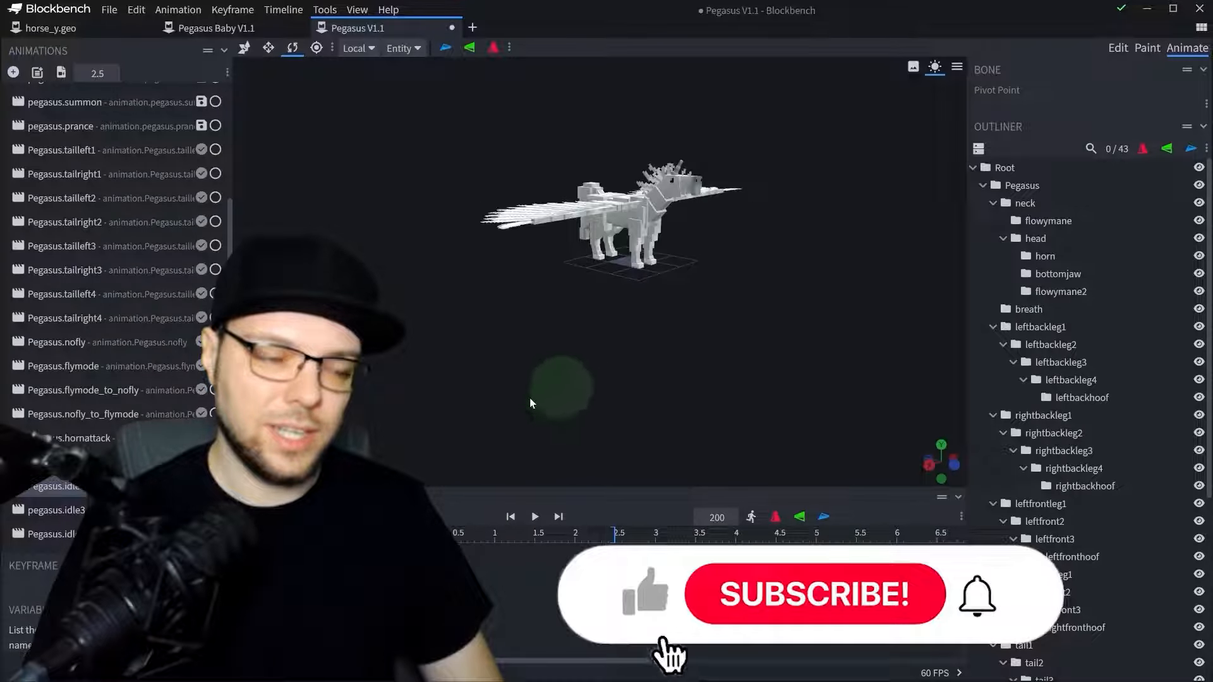
pyautogui.press('space')
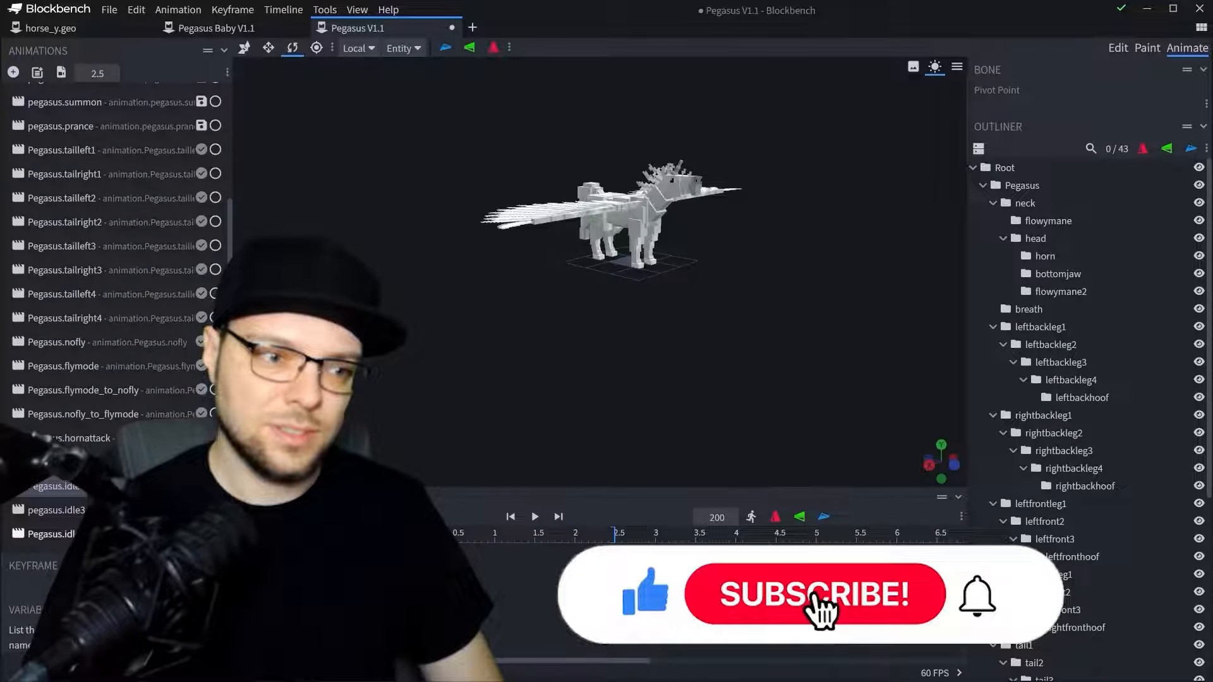
pyautogui.click(114, 509)
pyautogui.click(113, 533)
pyautogui.scroll(5, 600, 271)
pyautogui.scroll(3, 107, 281)
pyautogui.click(103, 281)
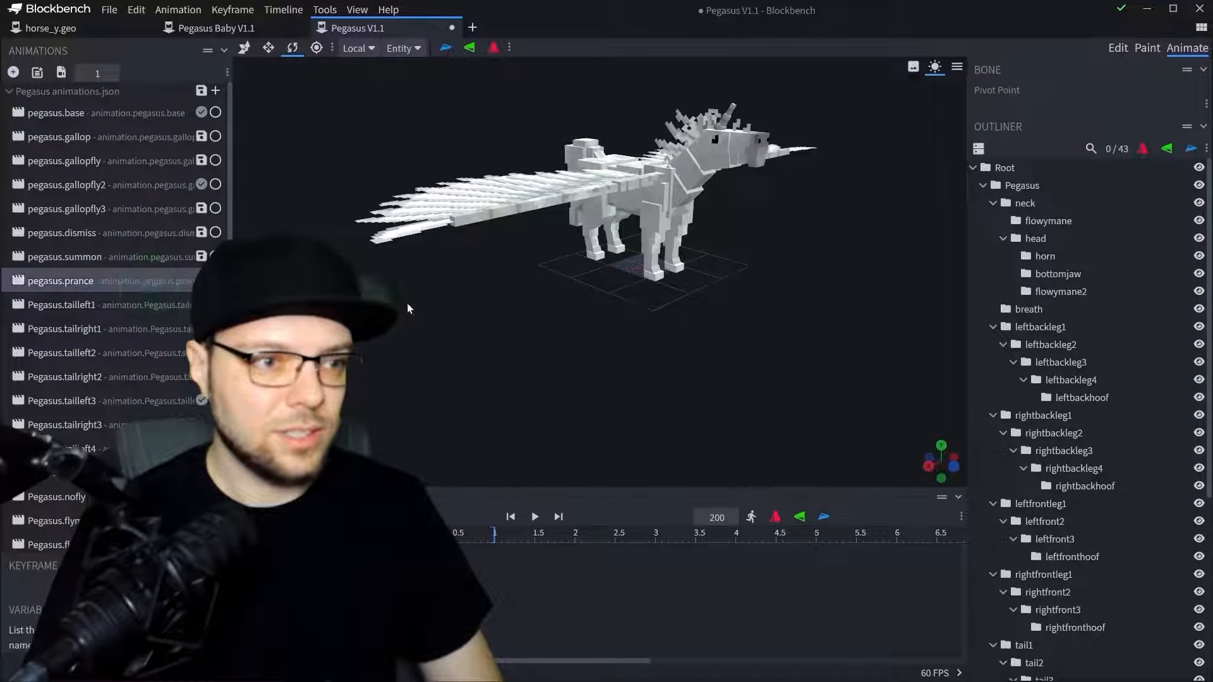
pyautogui.press('space')
pyautogui.moveTo(528, 325); pyautogui.dragTo(559, 359)
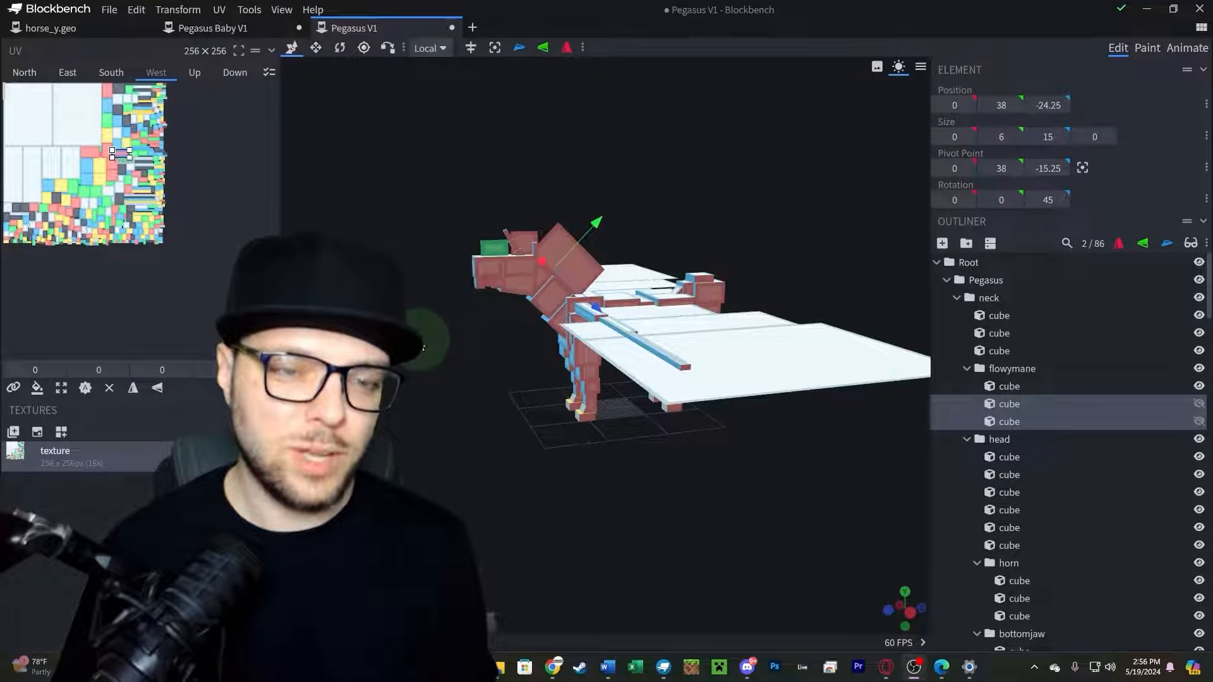
# - Examine the Pegasus V1 model from several sides and compare it with the Pegasus Baby V1 model
pyautogui.moveTo(423, 347); pyautogui.dragTo(456, 486)
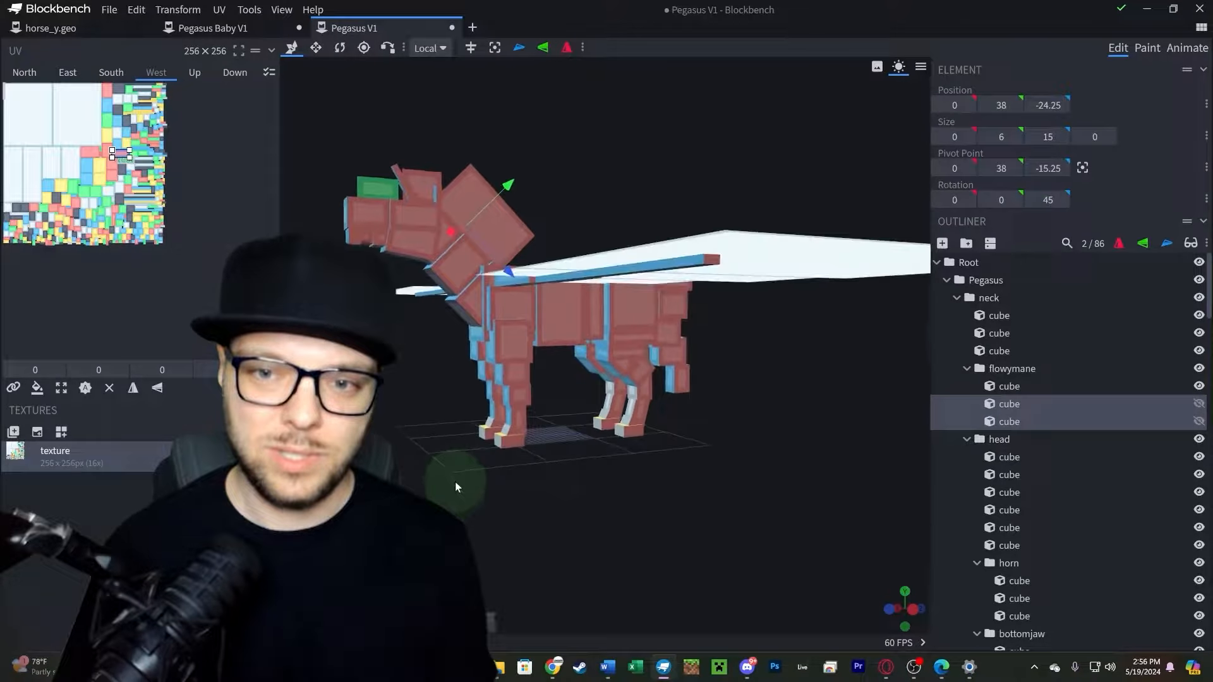
pyautogui.scroll(-3, 775, 378)
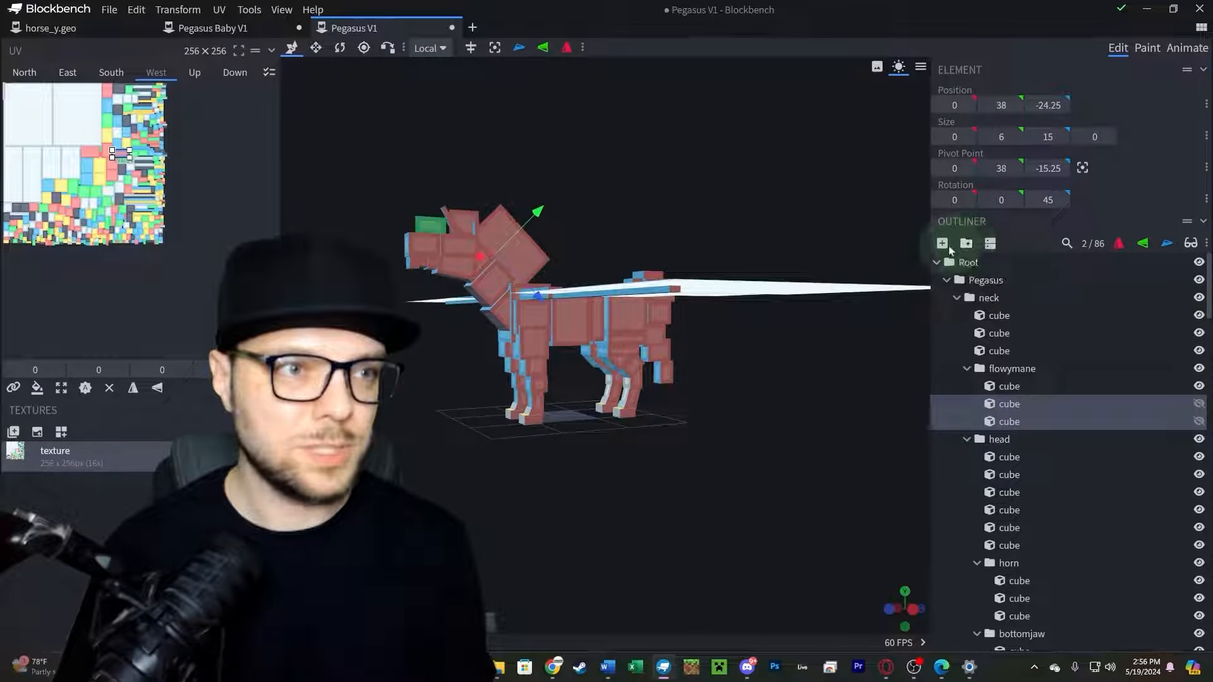
pyautogui.click(231, 29)
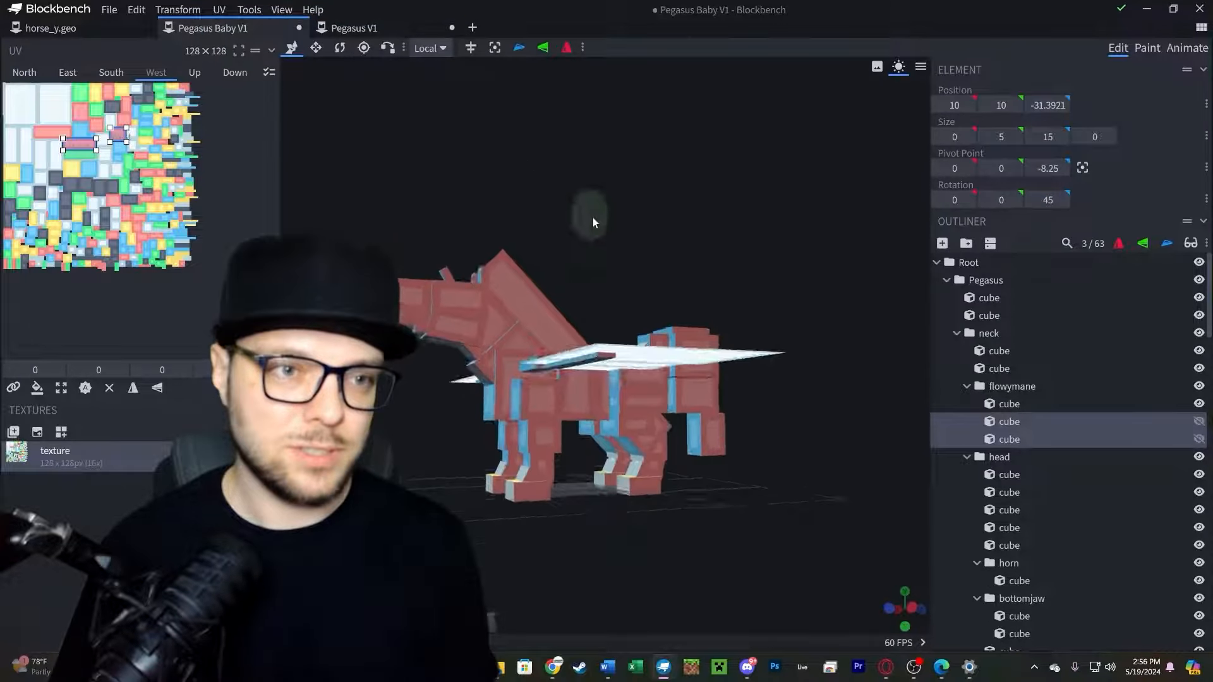
pyautogui.moveTo(592, 217); pyautogui.dragTo(501, 175)
pyautogui.click(353, 28)
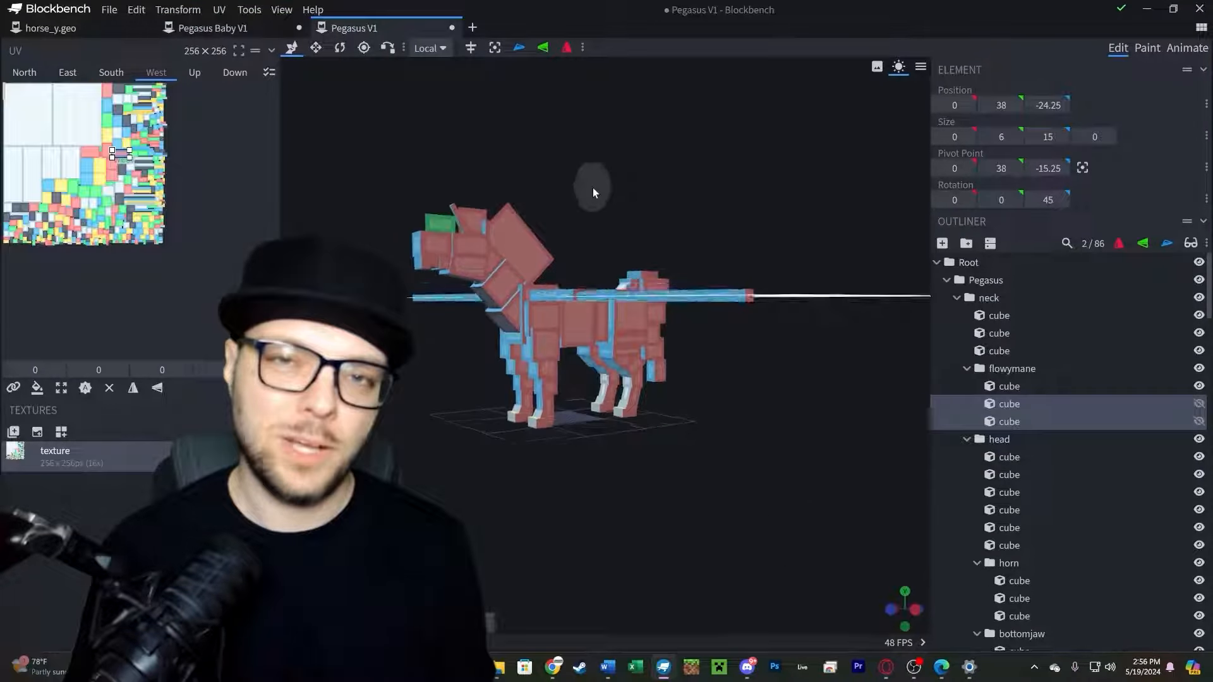
pyautogui.moveTo(593, 188); pyautogui.dragTo(562, 201)
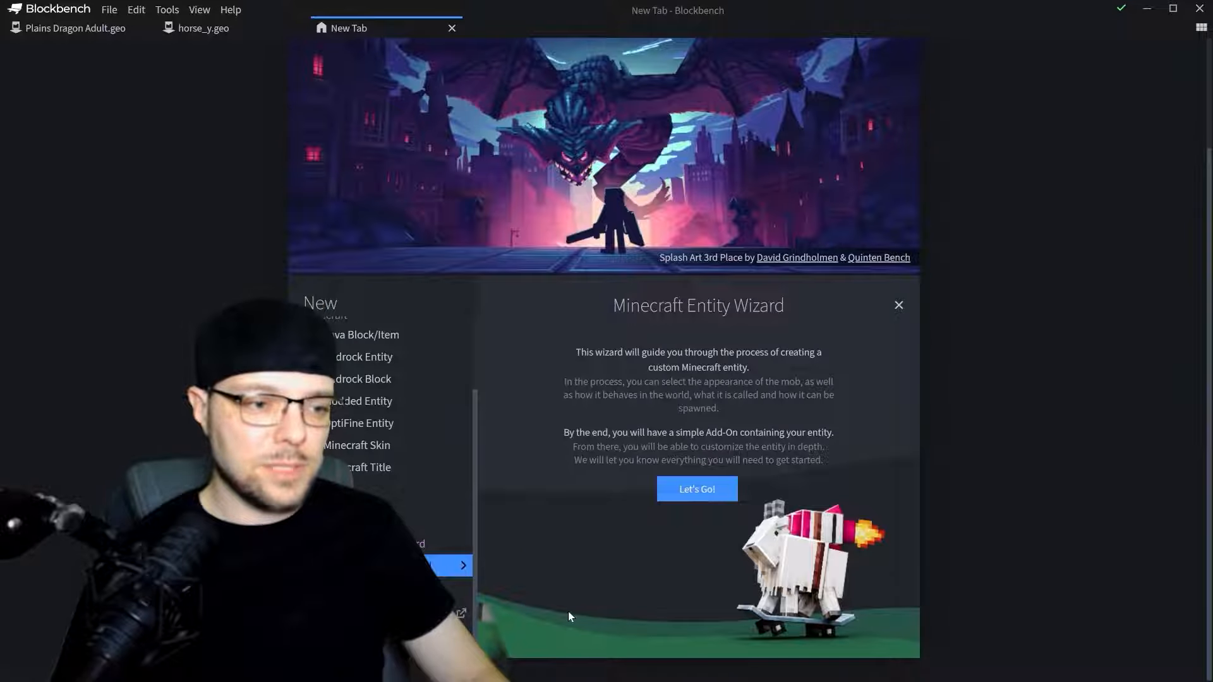
# - Create a new model in the Bedrock Entity format
pyautogui.scroll(3, 366, 430)
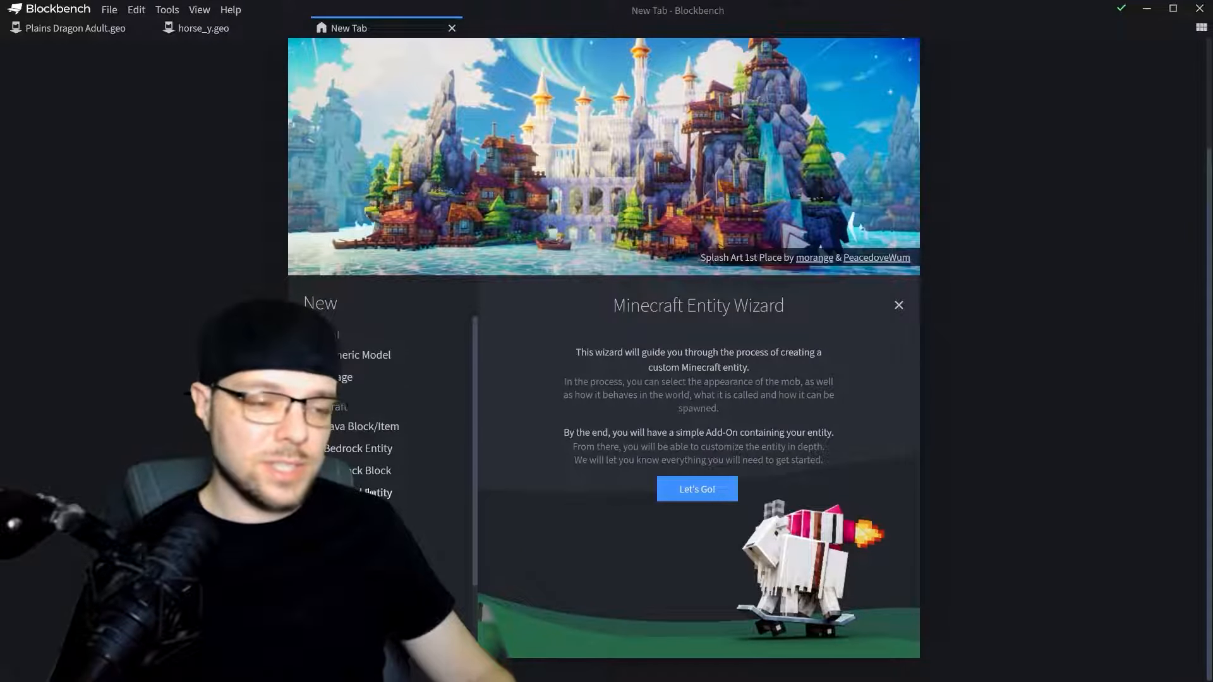
pyautogui.click(373, 449)
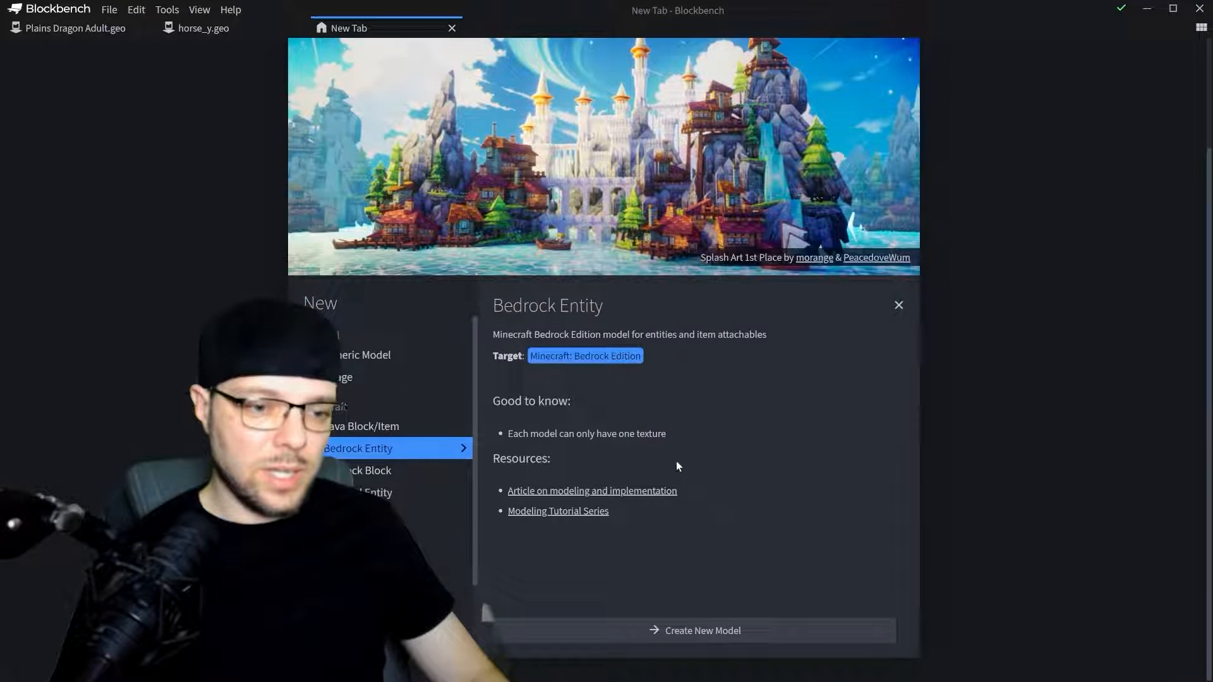
pyautogui.click(632, 628)
# - Set both the file name and the model identifier to Pegasus and confirm the project settings
pyautogui.click(594, 120)
pyautogui.write('P')
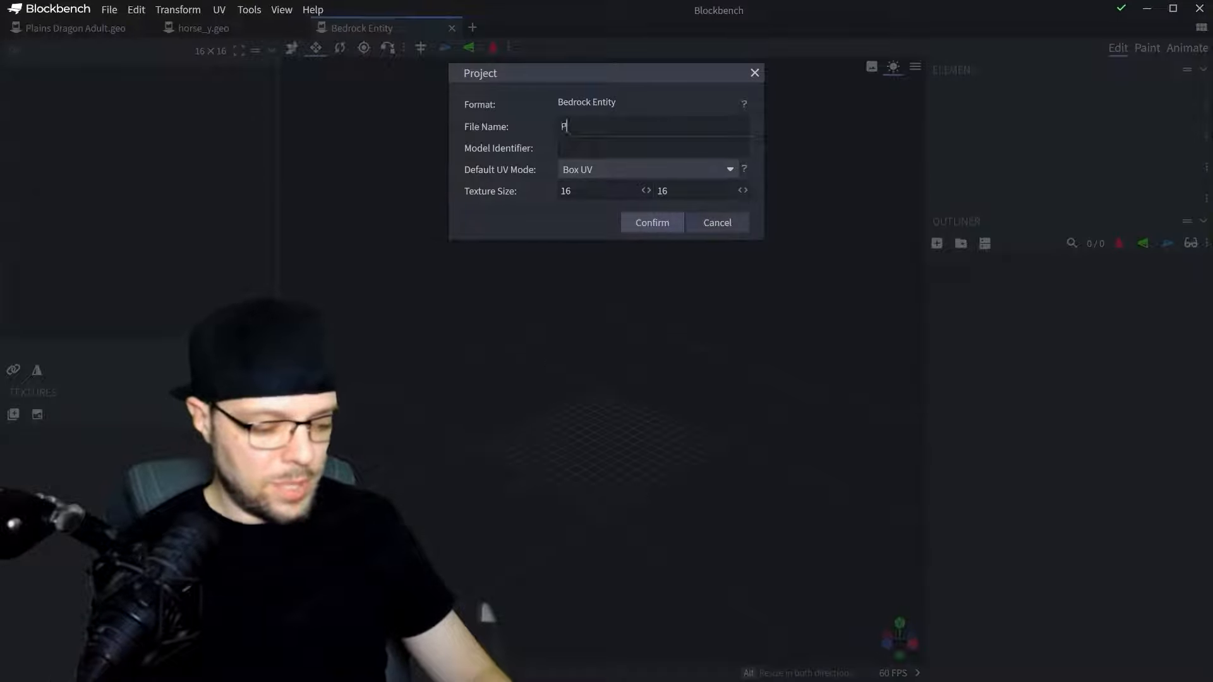
pyautogui.write('egasus')
pyautogui.press('Tab')
pyautogui.write('P')
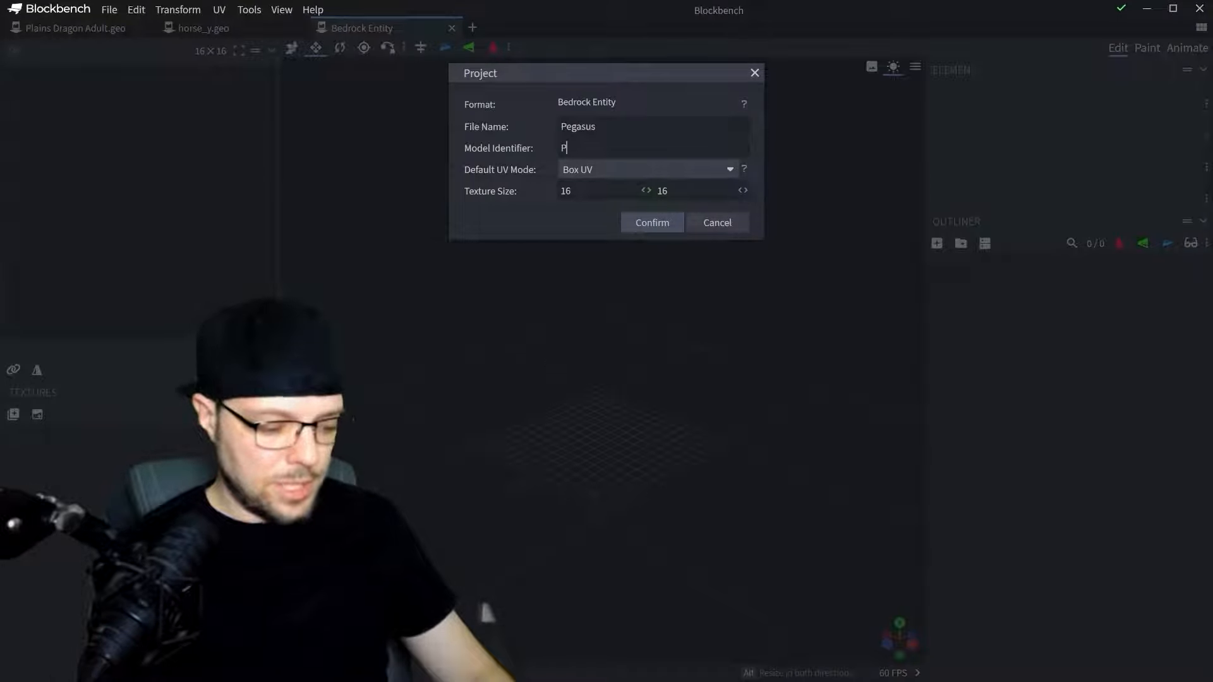
pyautogui.write('egas')
pyautogui.press('BackSpace')
pyautogui.write('asus')
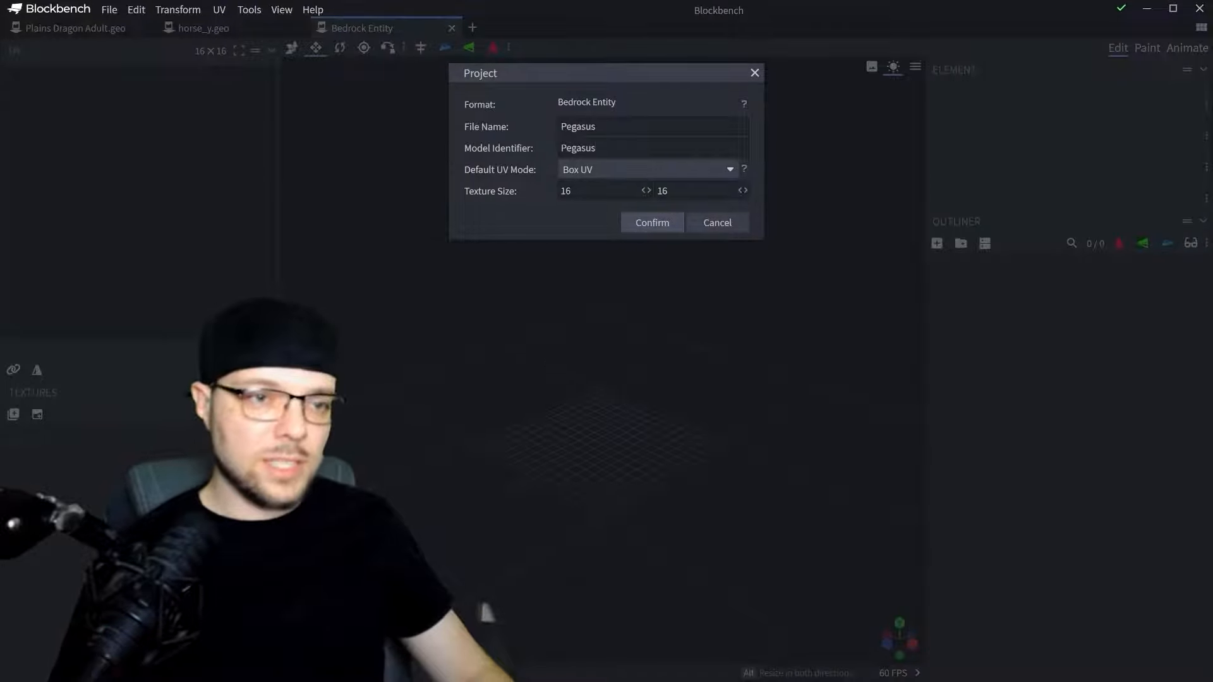
pyautogui.click(647, 223)
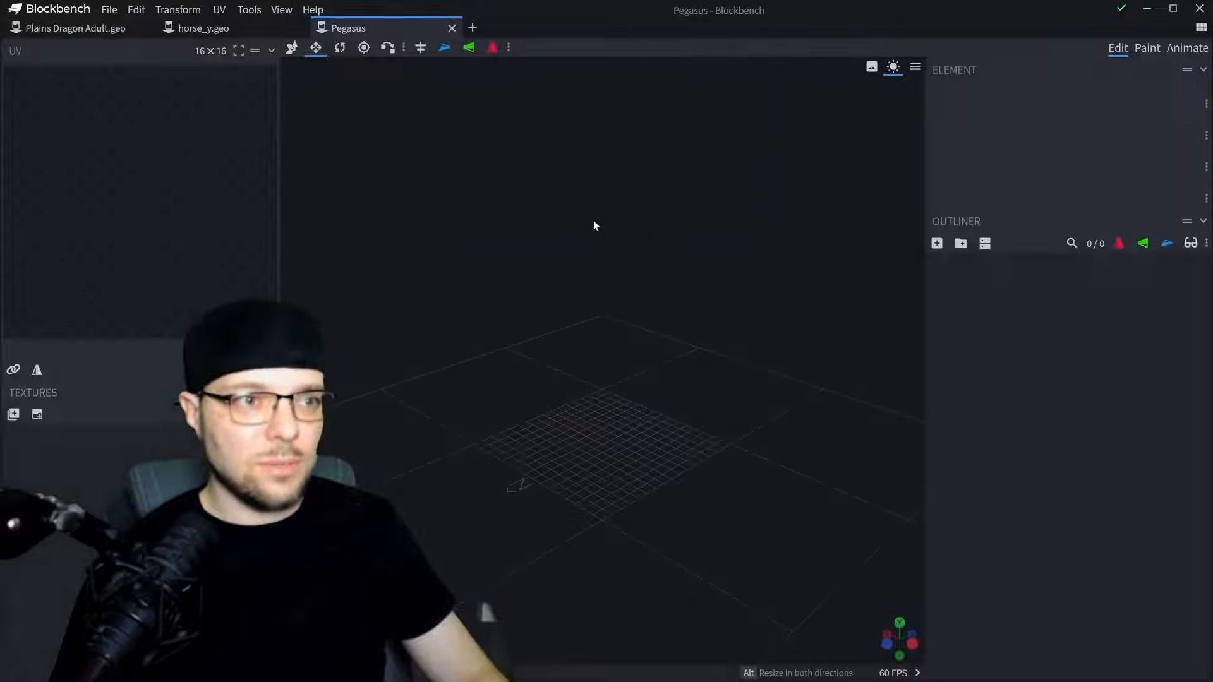
# - Examine the vanilla horse in the horse_y.geo project as a reference for the body shape
pyautogui.click(226, 34)
pyautogui.moveTo(462, 273); pyautogui.dragTo(498, 386, button='right')
pyautogui.moveTo(498, 385); pyautogui.dragTo(460, 324)
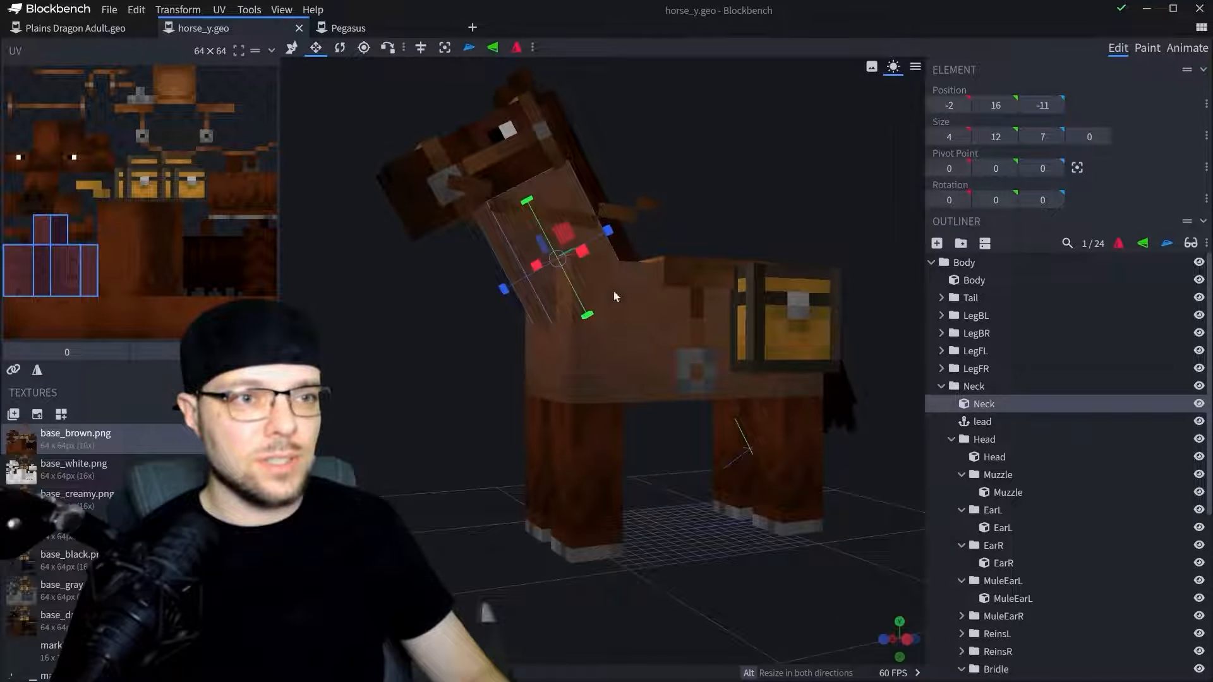
pyautogui.moveTo(616, 296); pyautogui.dragTo(719, 233)
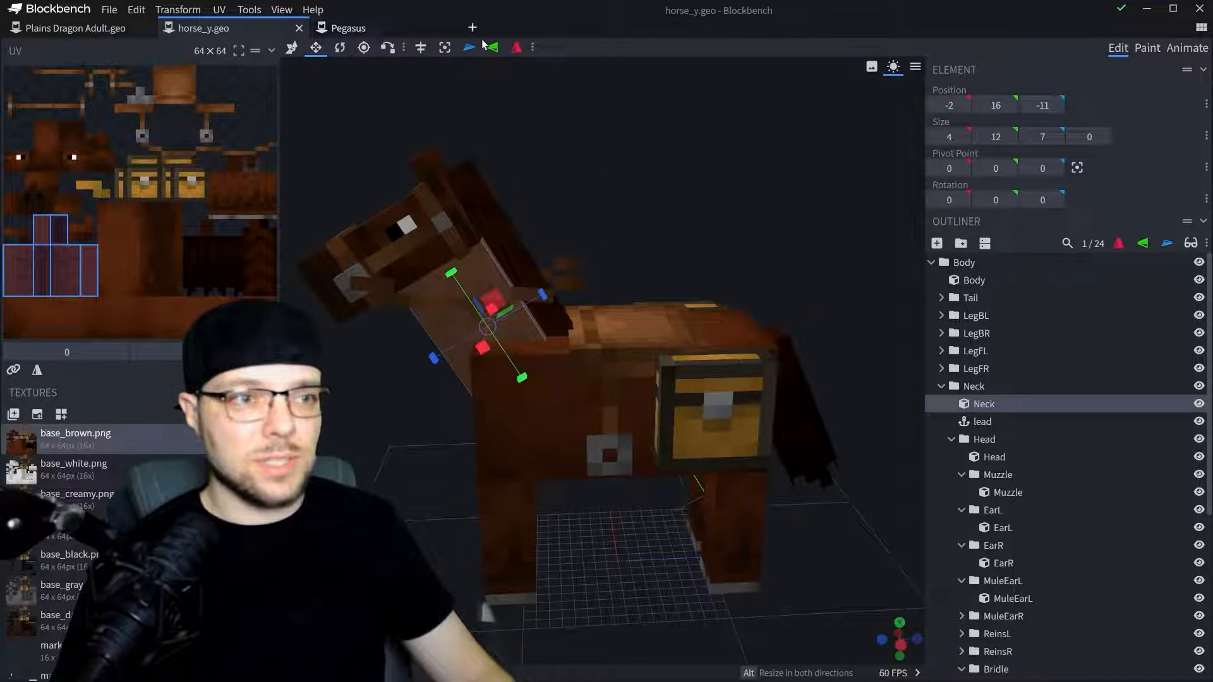
# - Open a new start page and check the installed plugins for the Minecraft Entity Wizard
pyautogui.click(473, 27)
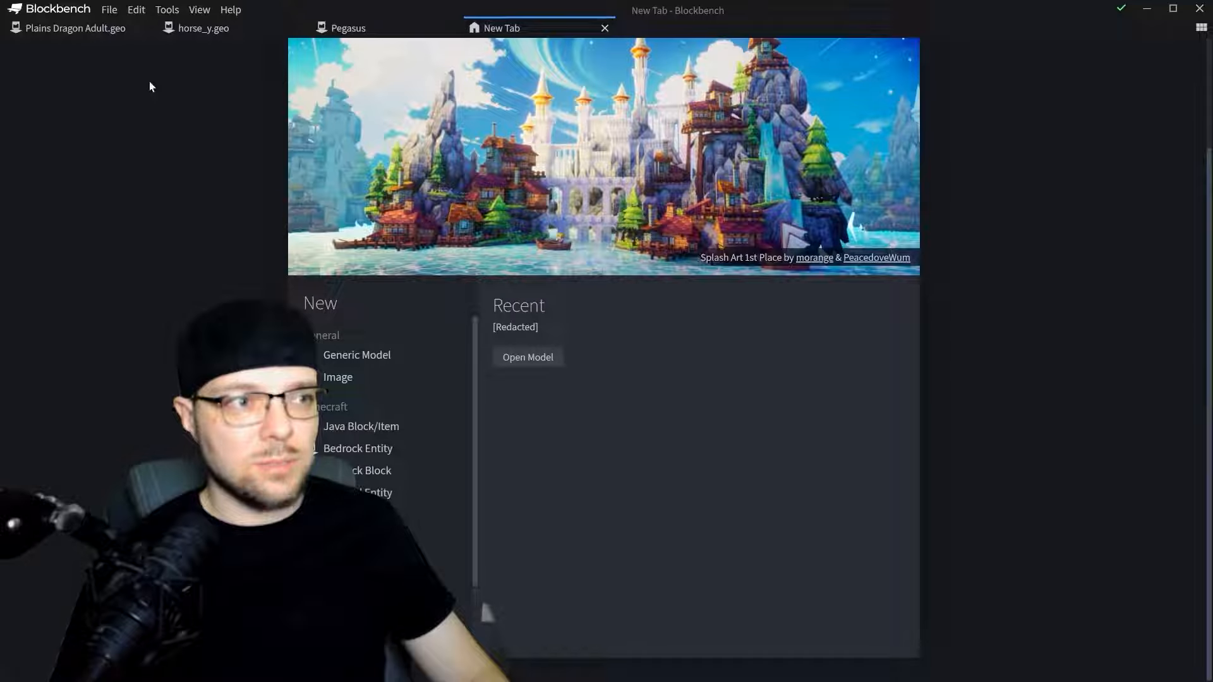
pyautogui.click(109, 10)
pyautogui.click(123, 144)
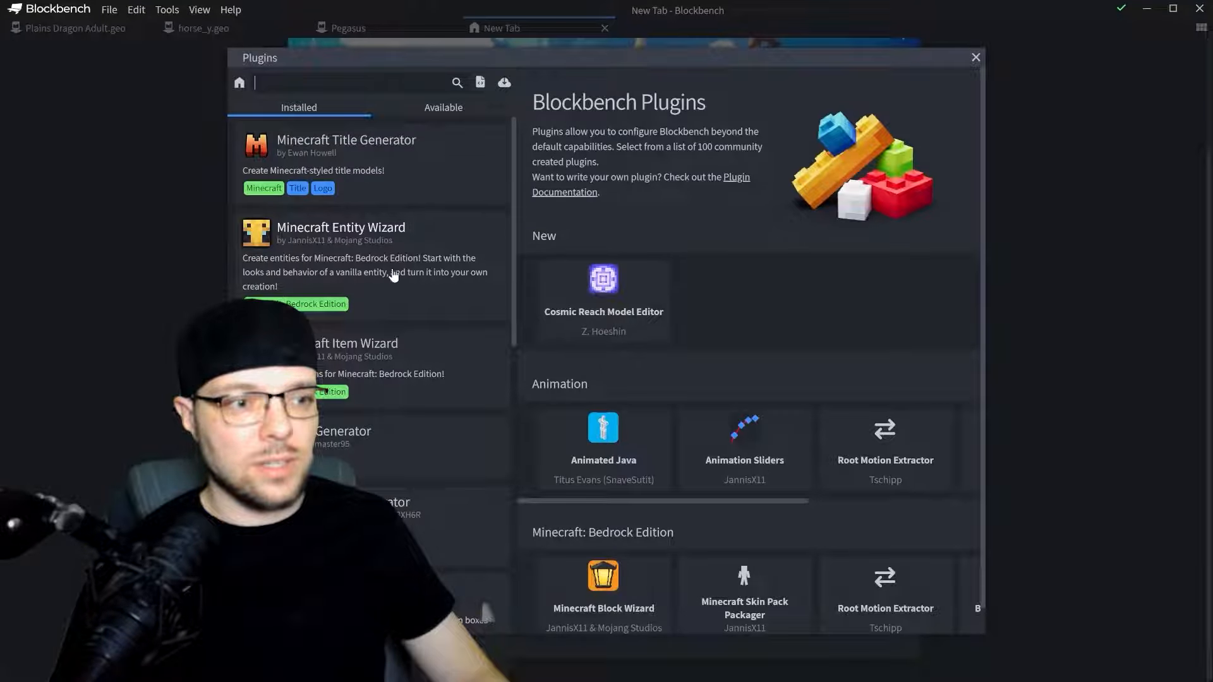
pyautogui.click(975, 57)
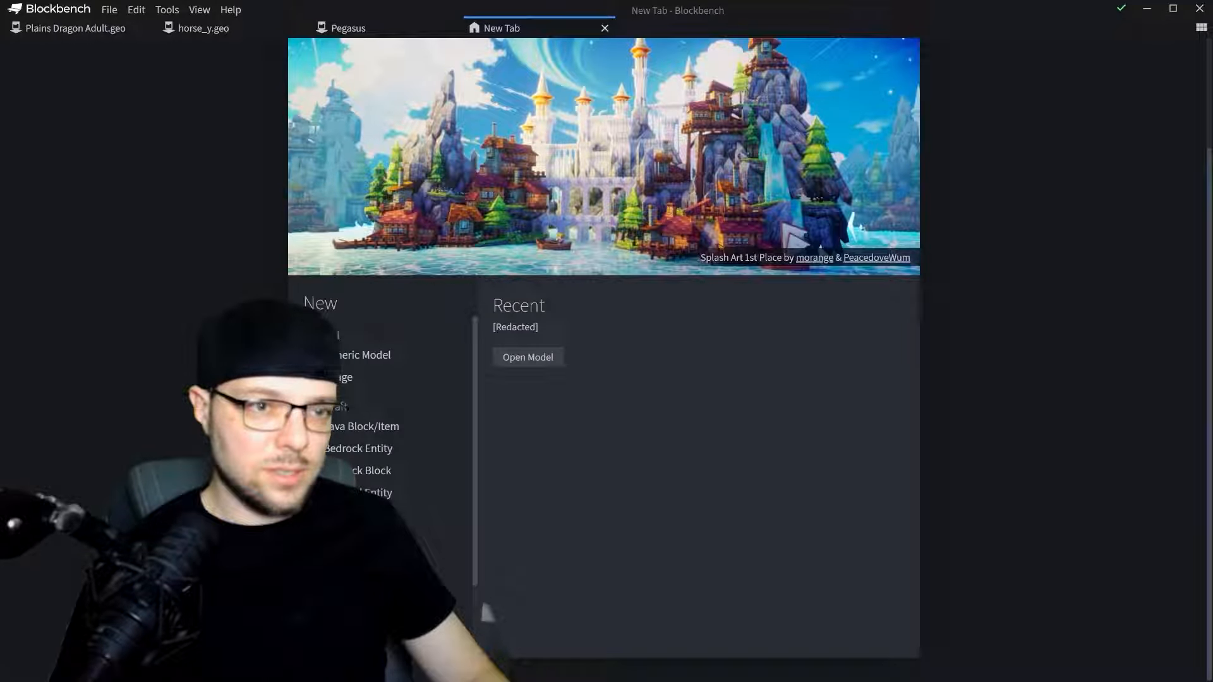
# - Launch the Minecraft Entity Wizard and look through the mobs available as a base appearance
pyautogui.click(366, 559)
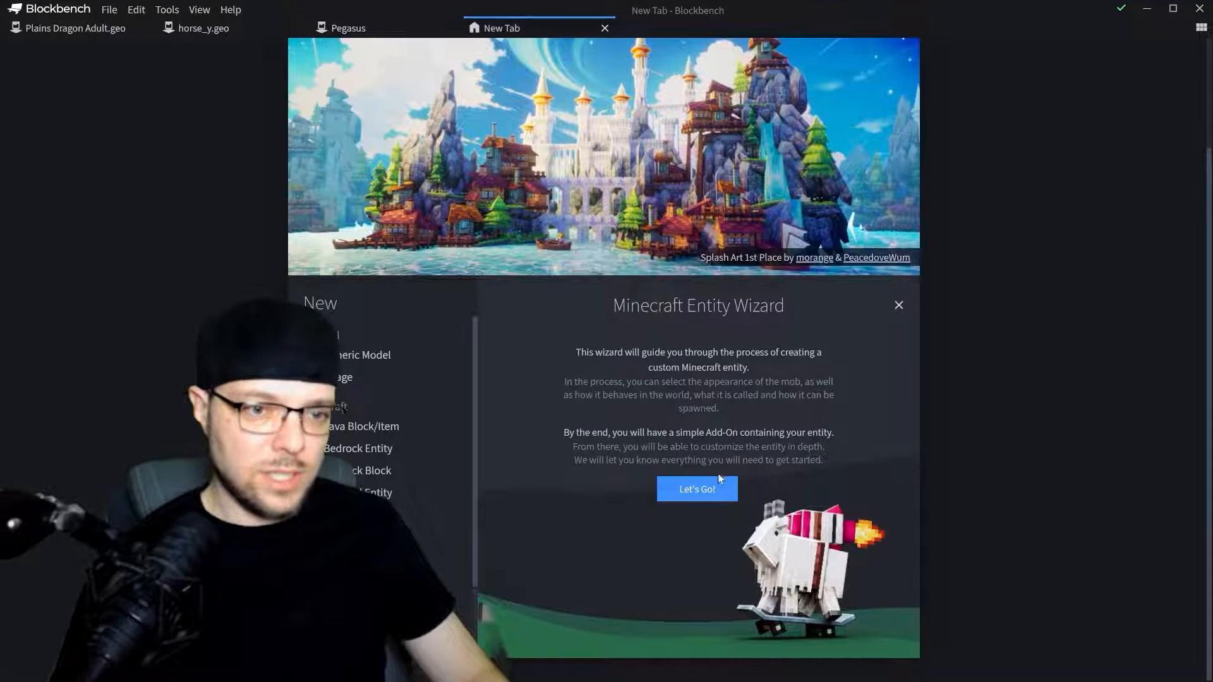
pyautogui.click(711, 487)
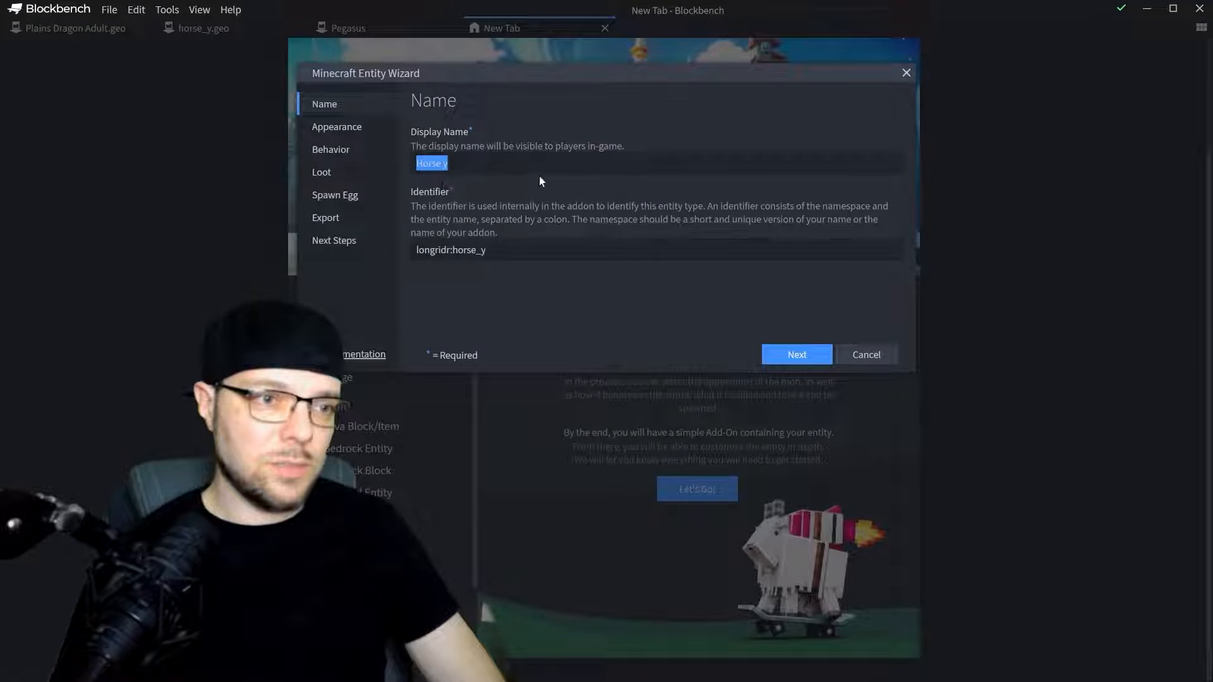
pyautogui.click(337, 127)
pyautogui.click(341, 151)
pyautogui.click(344, 130)
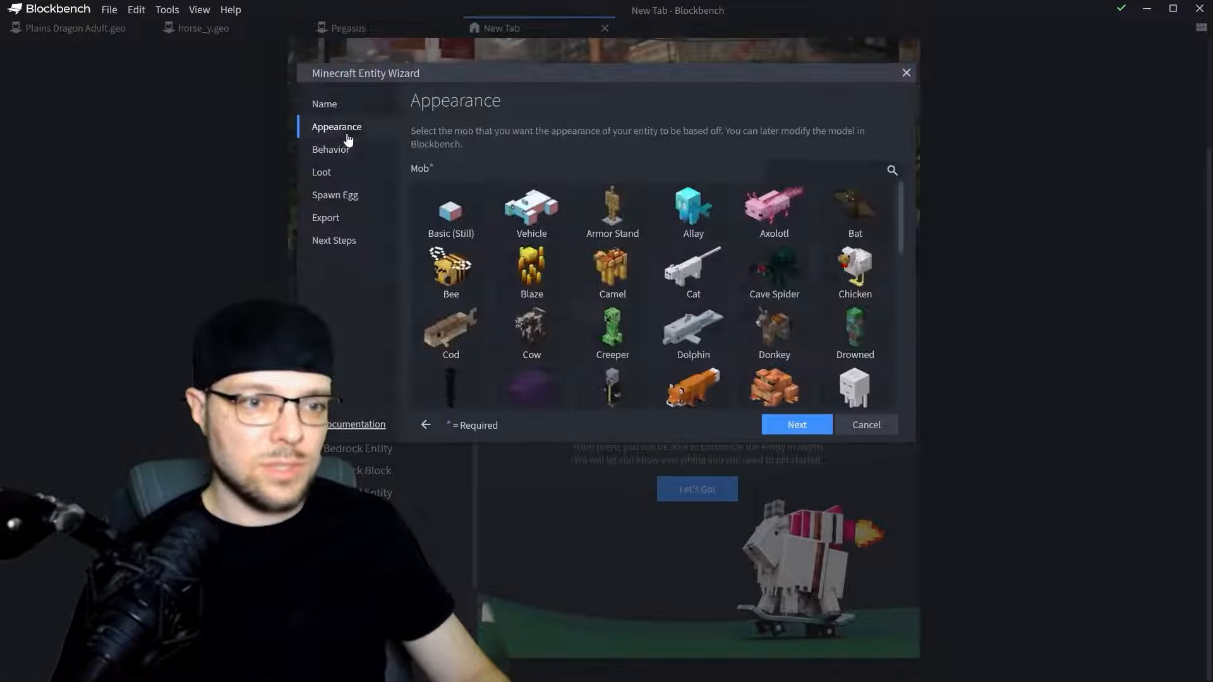
pyautogui.scroll(-7, 635, 312)
pyautogui.scroll(-3, 537, 336)
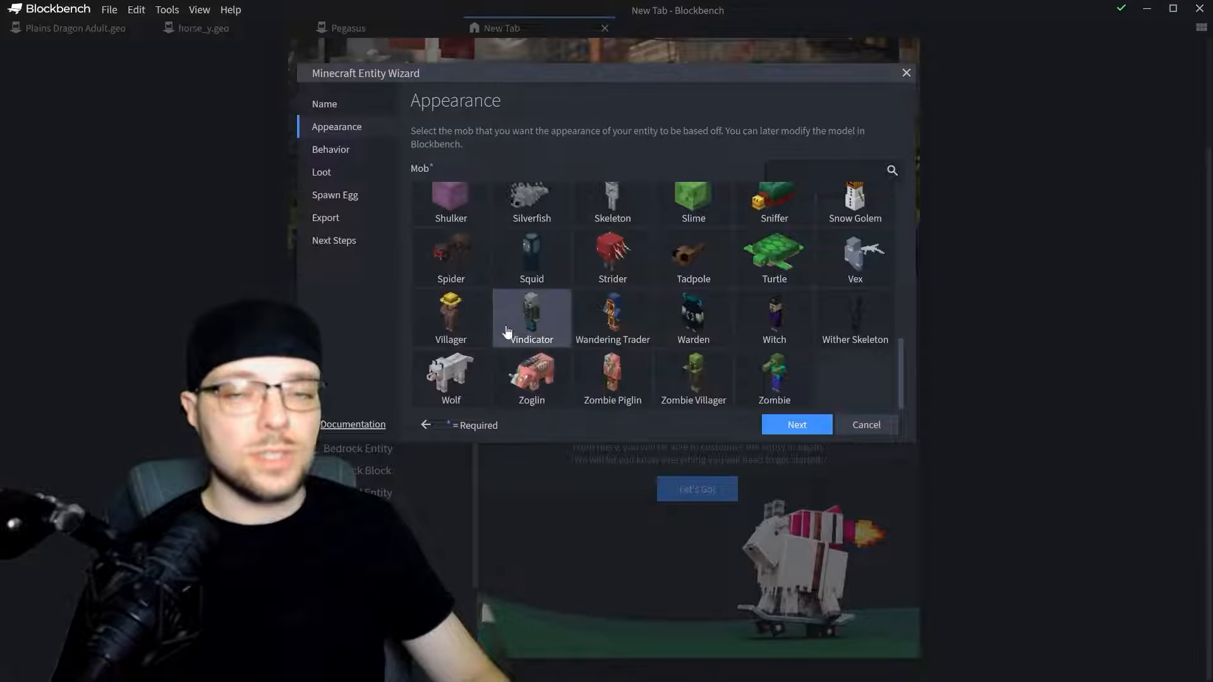
# - Review the wizard's behavior, loot, spawn egg, export and next steps pages
pyautogui.click(336, 152)
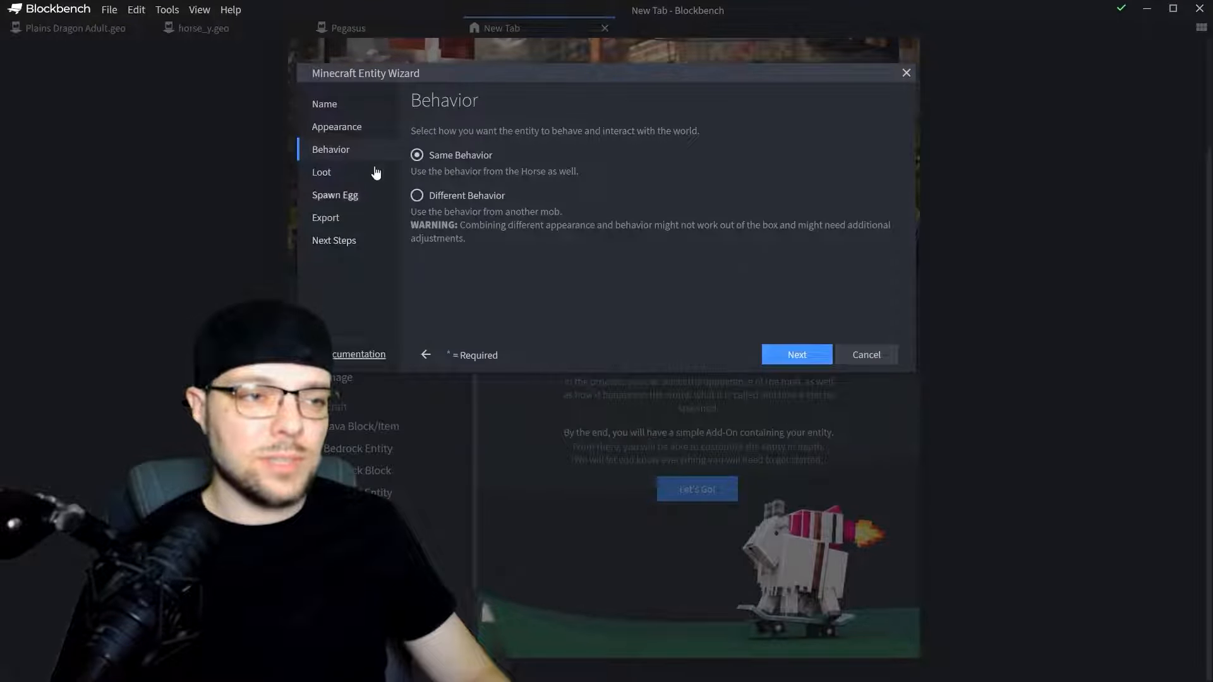
pyautogui.click(322, 174)
pyautogui.click(335, 196)
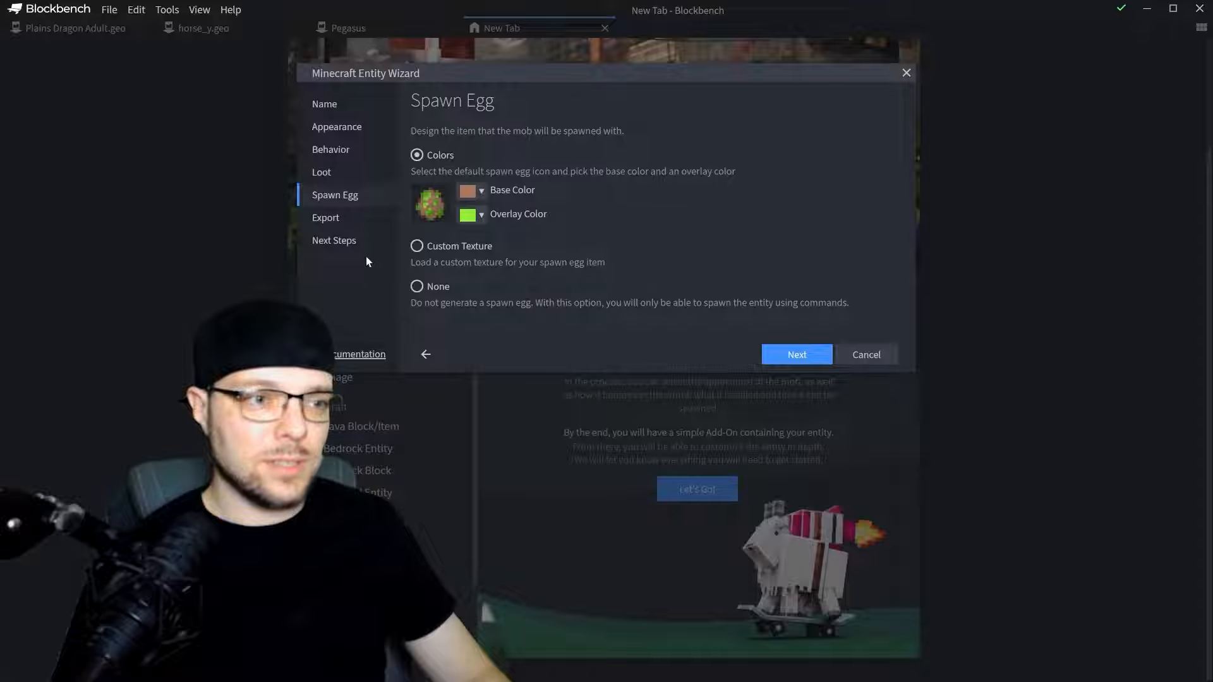
pyautogui.click(325, 218)
pyautogui.click(335, 195)
pyautogui.click(334, 241)
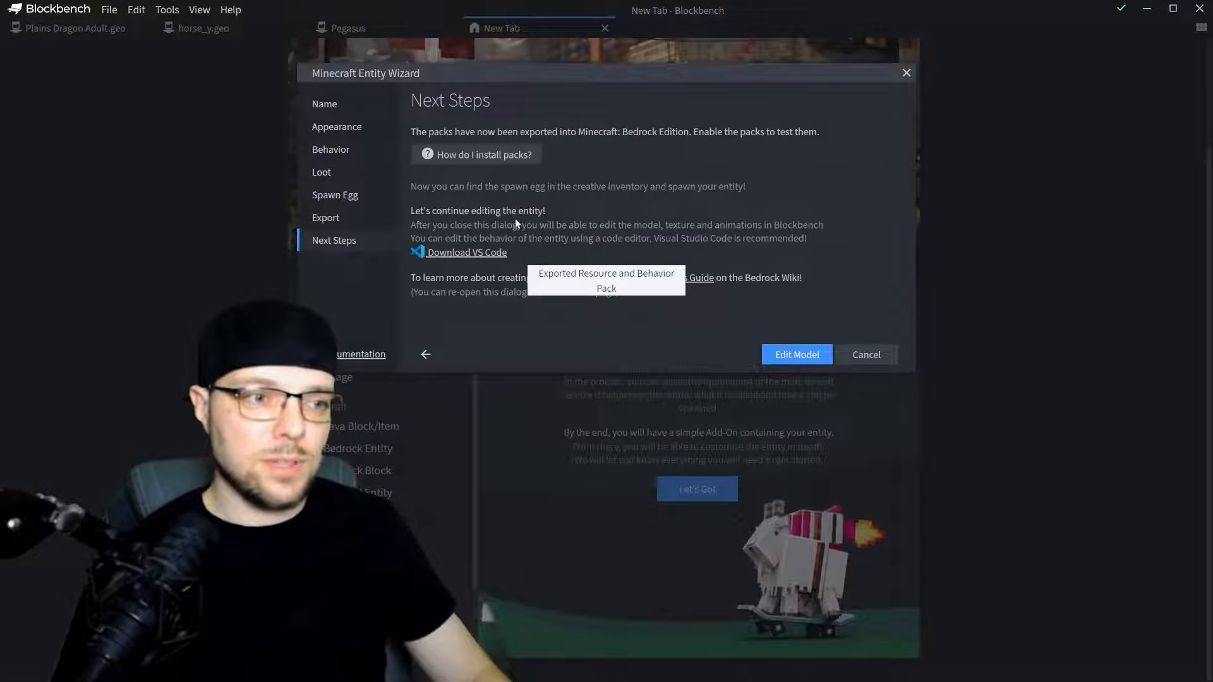
# - Check the wizard's export options and pack name, then cancel the wizard and discard its progress
pyautogui.click(324, 219)
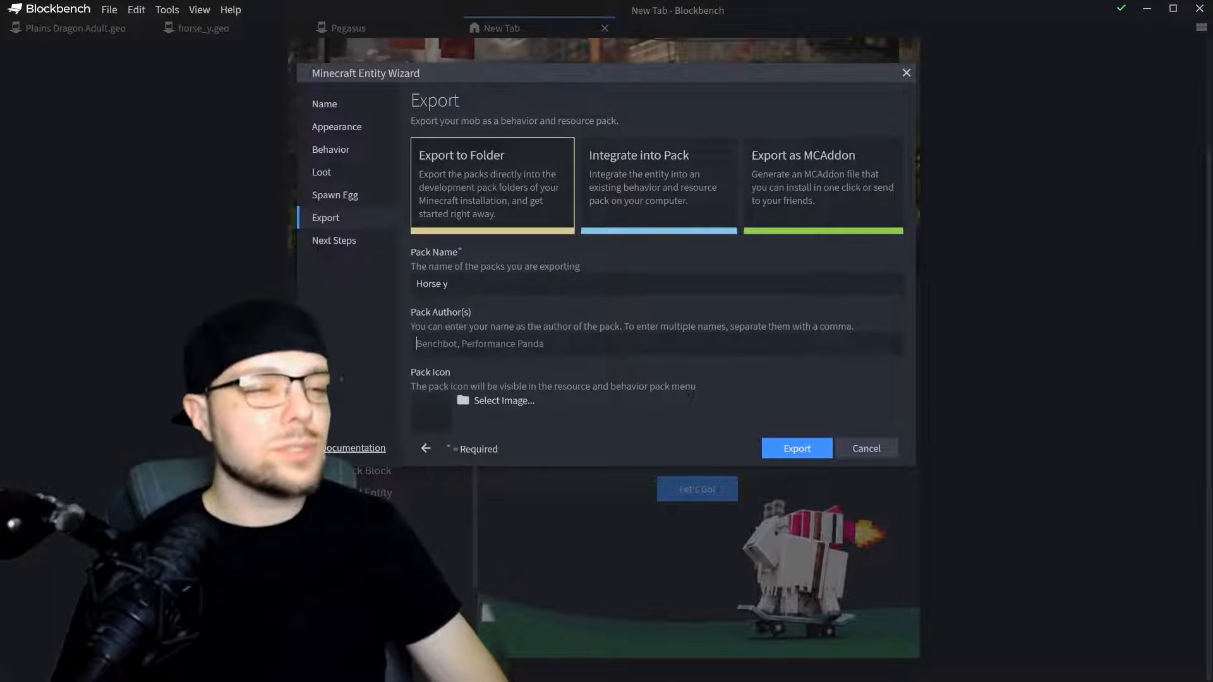
pyautogui.click(579, 284)
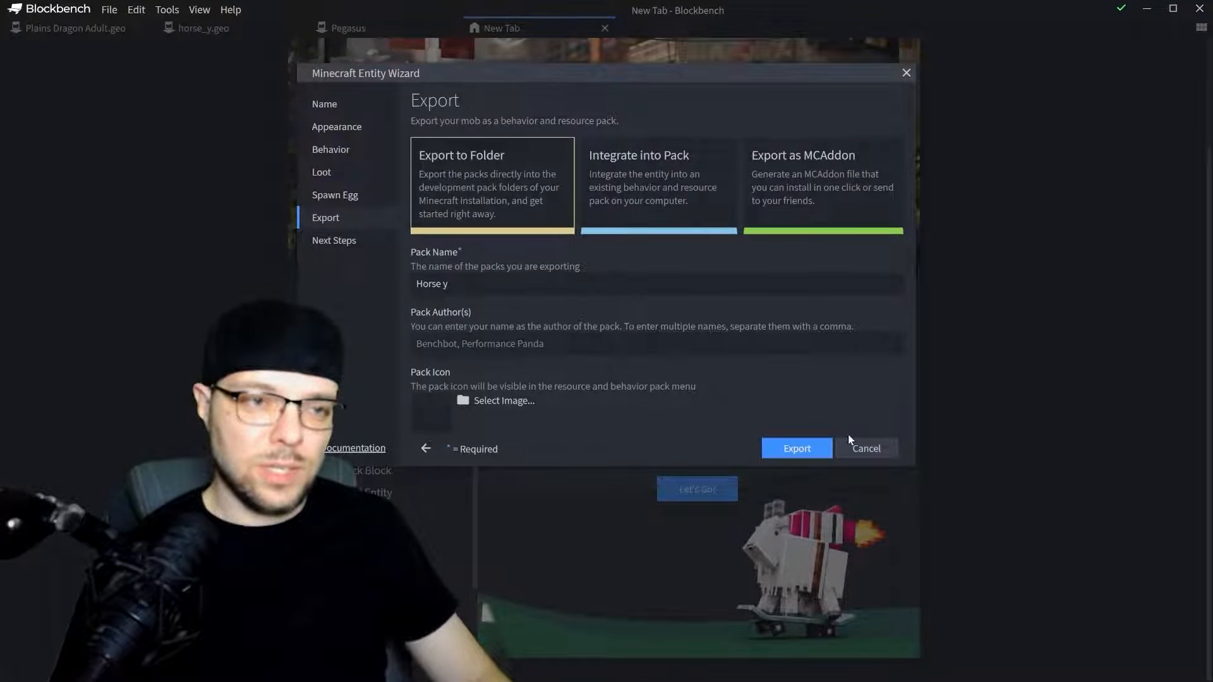
pyautogui.click(865, 449)
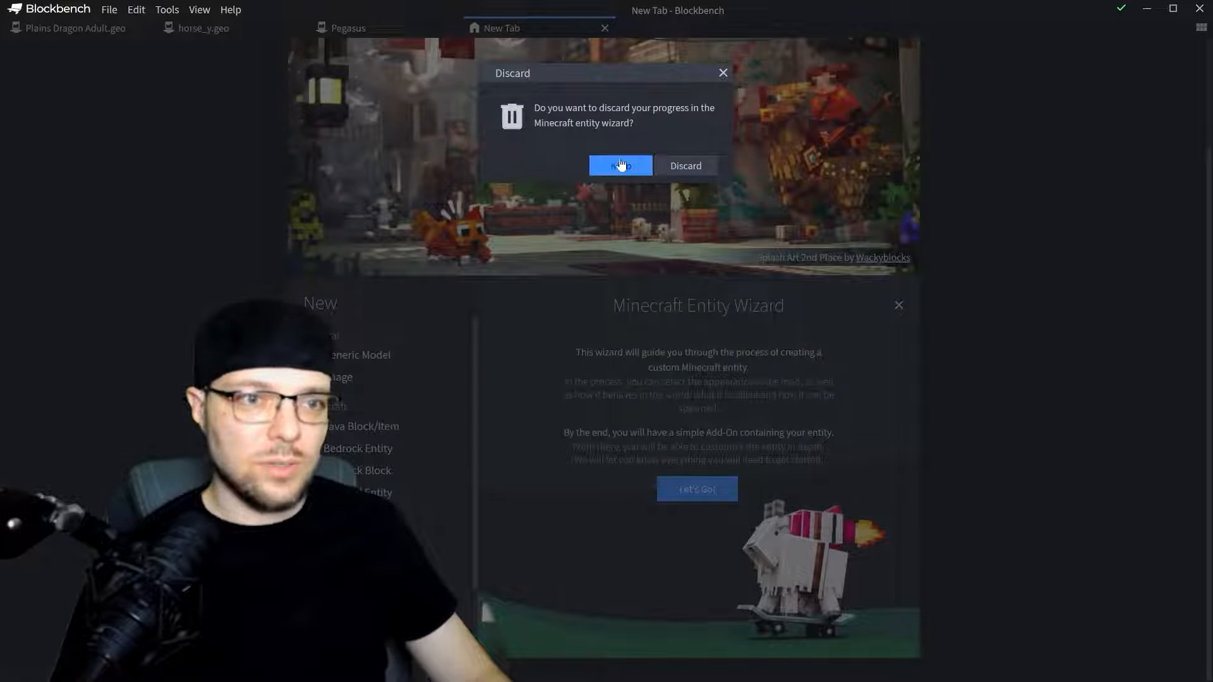
pyautogui.click(681, 168)
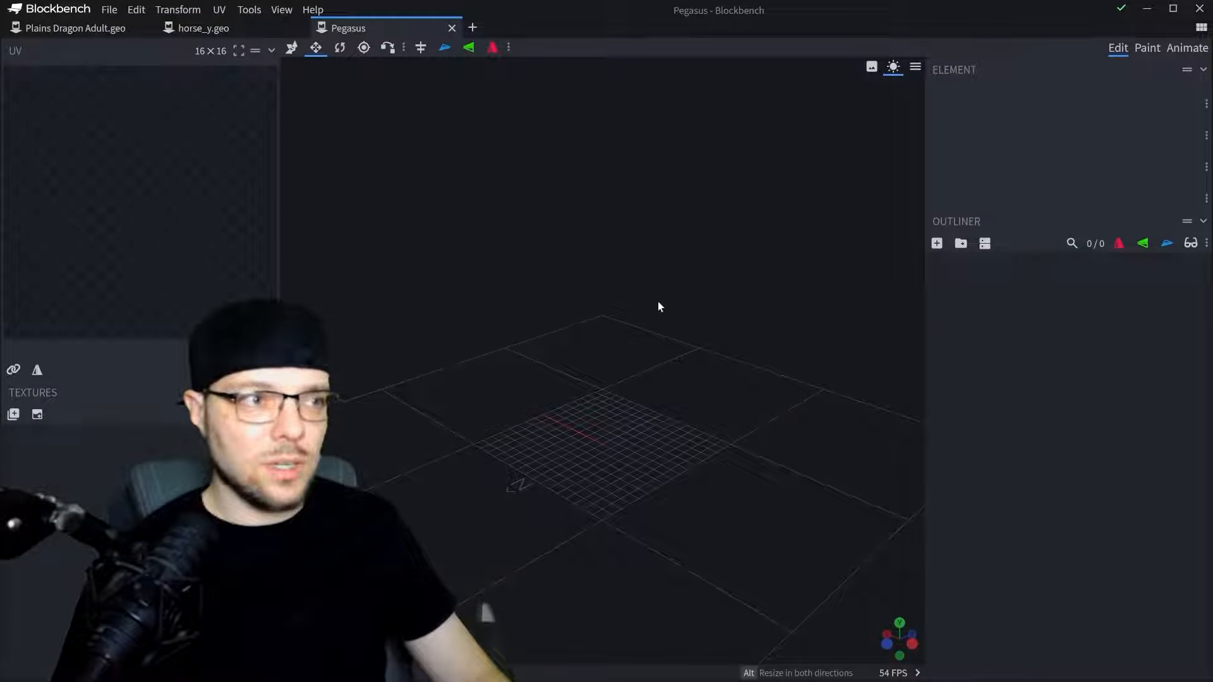
# - Add a top-level group to the empty Pegasus project and name it Root
pyautogui.click(961, 243)
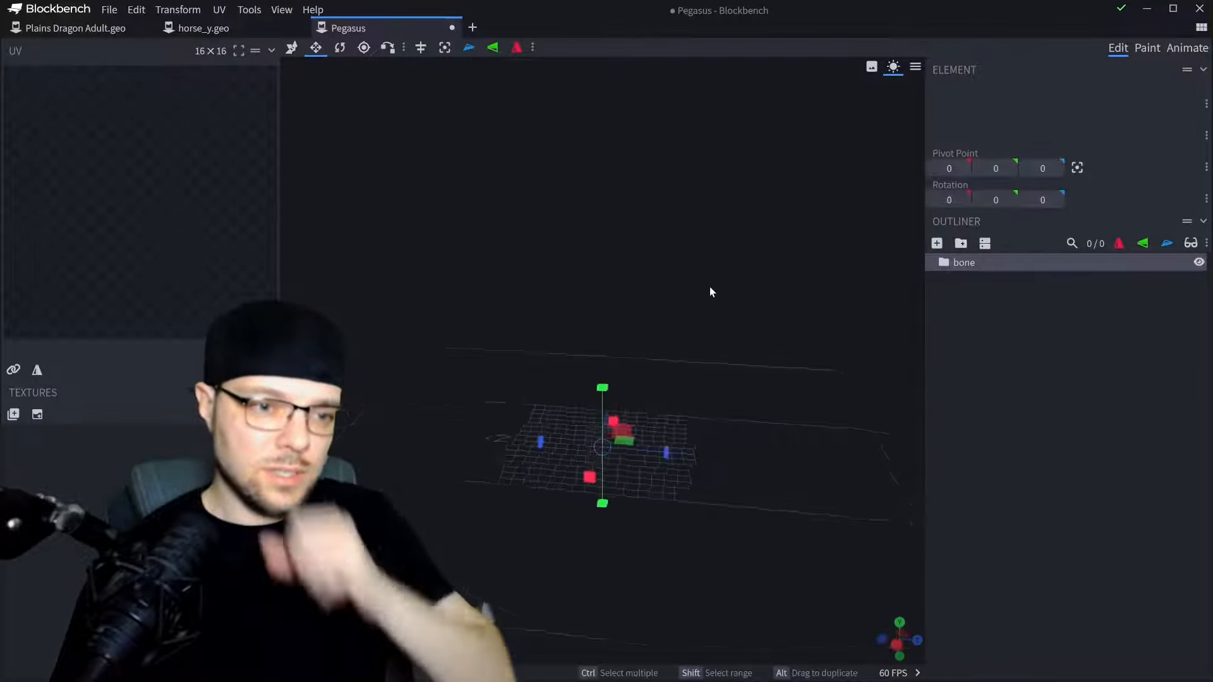
pyautogui.rightClick(990, 265)
pyautogui.click(985, 463)
pyautogui.write('Ro')
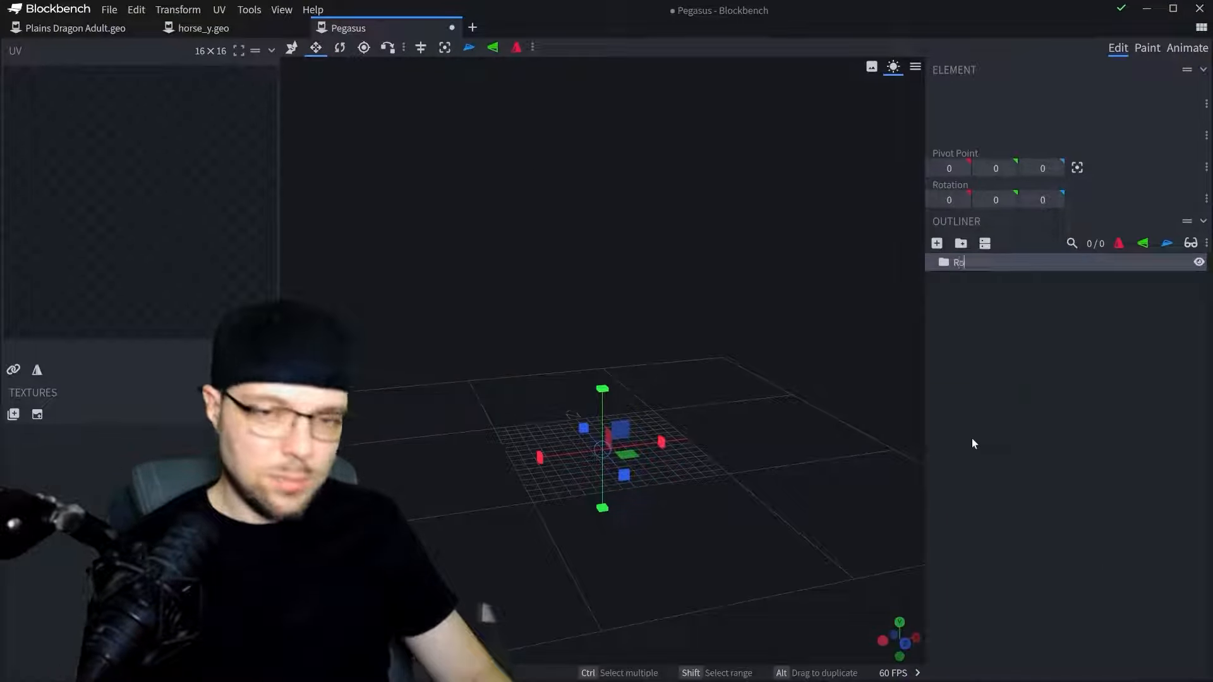
pyautogui.write('ot')
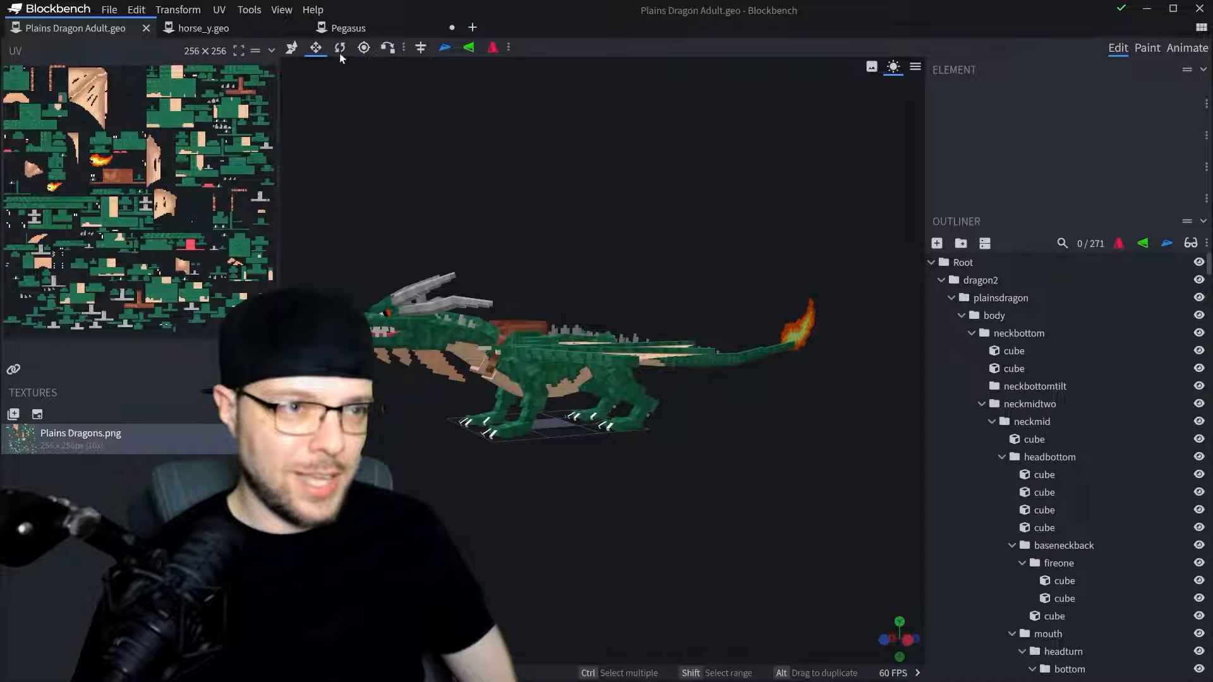
# - Compare the horse_y.geo and Plains Dragon Adult.geo reference models, viewing the dragon from different angles
pyautogui.click(230, 29)
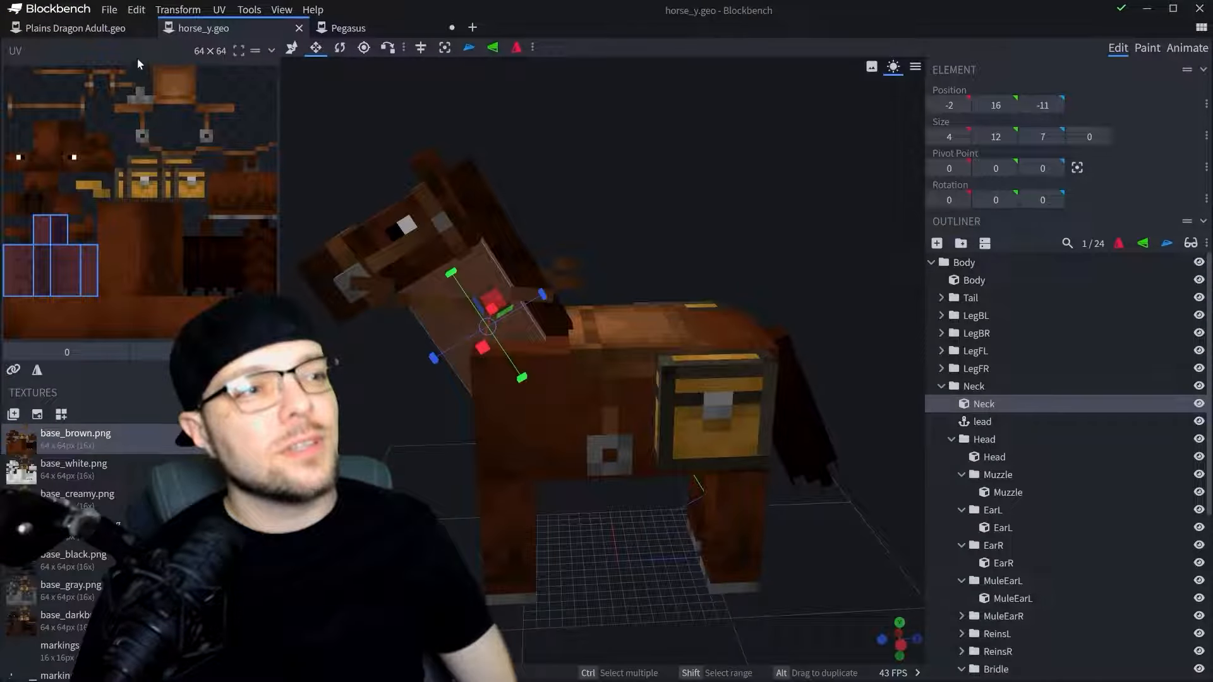
pyautogui.click(114, 28)
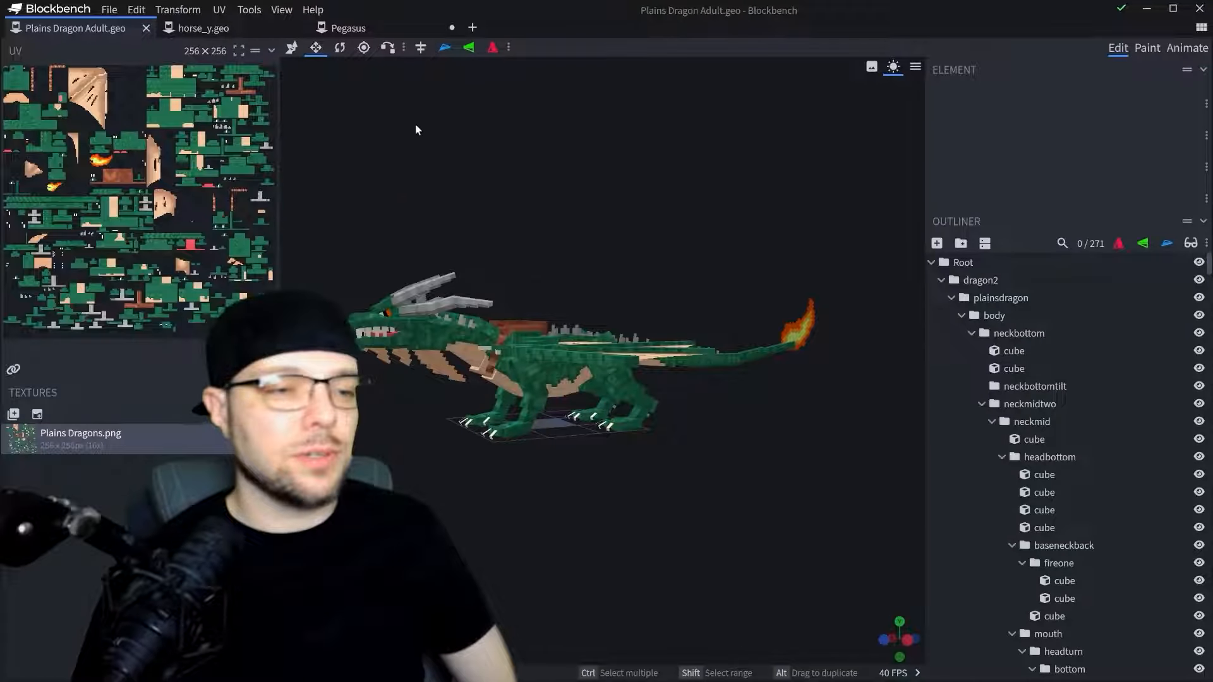
pyautogui.moveTo(511, 187); pyautogui.dragTo(528, 211)
pyautogui.moveTo(635, 252); pyautogui.dragTo(612, 230)
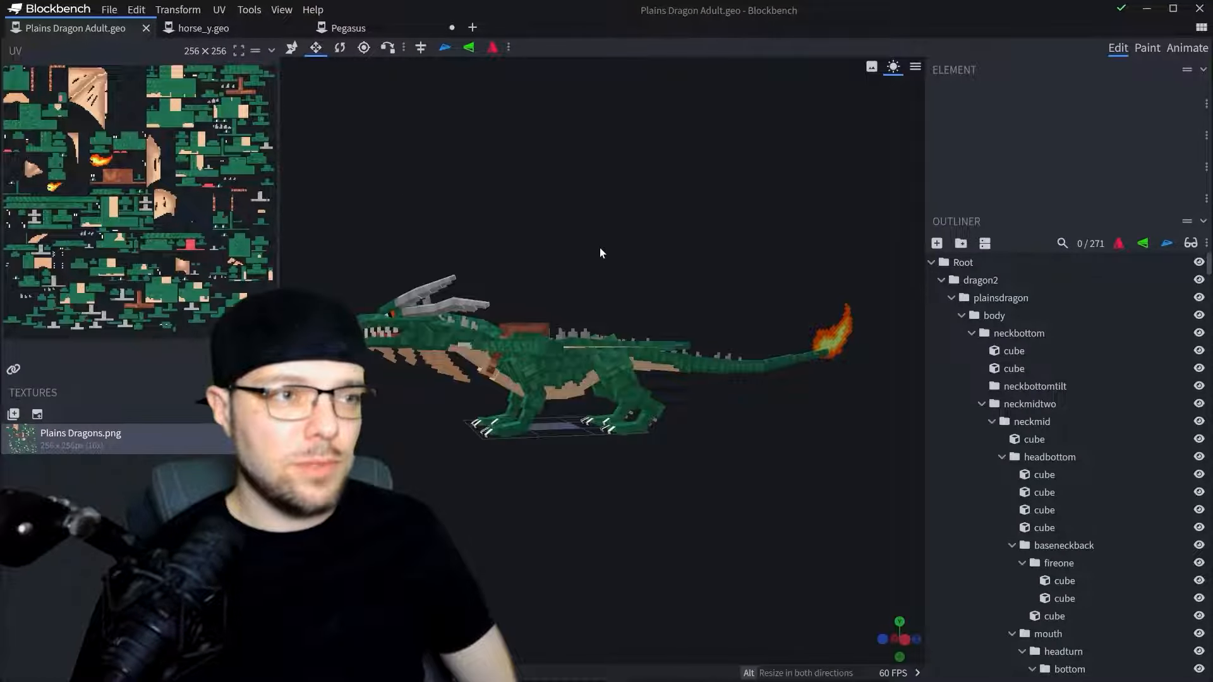
pyautogui.moveTo(600, 253); pyautogui.dragTo(619, 266, button='right')
# - Set up the seat position preview on the dragon and move all its elements down 29 units and 3 units along Z, under the rider
pyautogui.click(242, 10)
pyautogui.moveTo(183, 10)
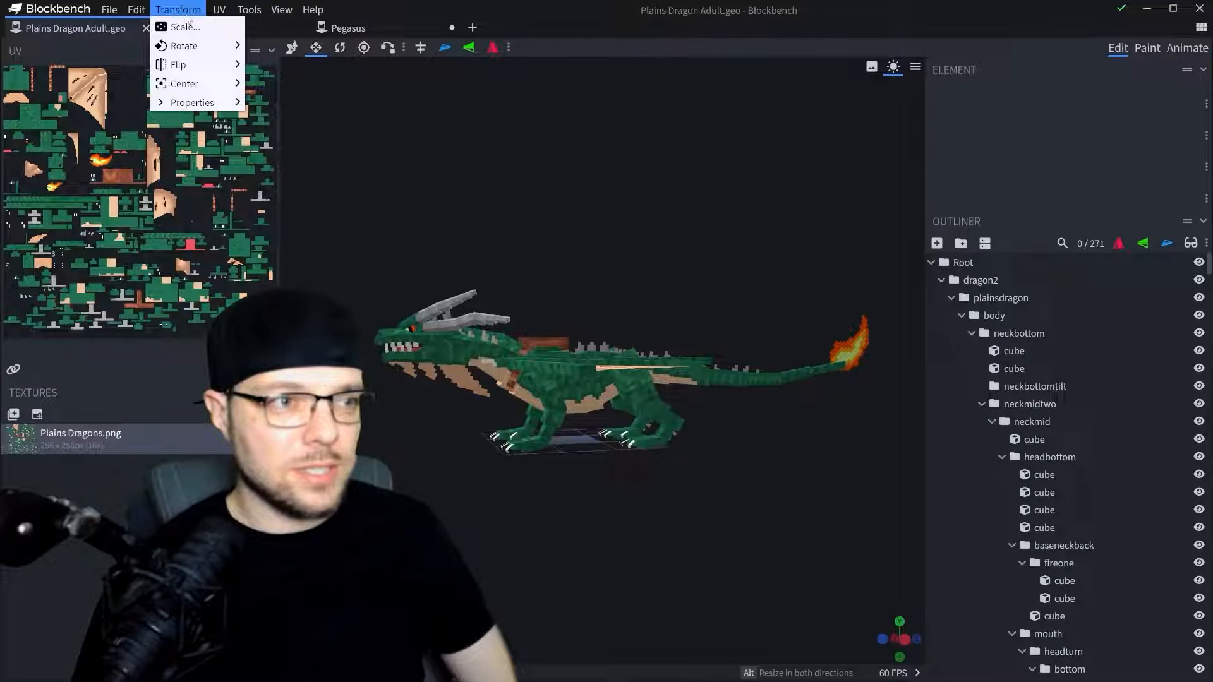
pyautogui.moveTo(252, 11)
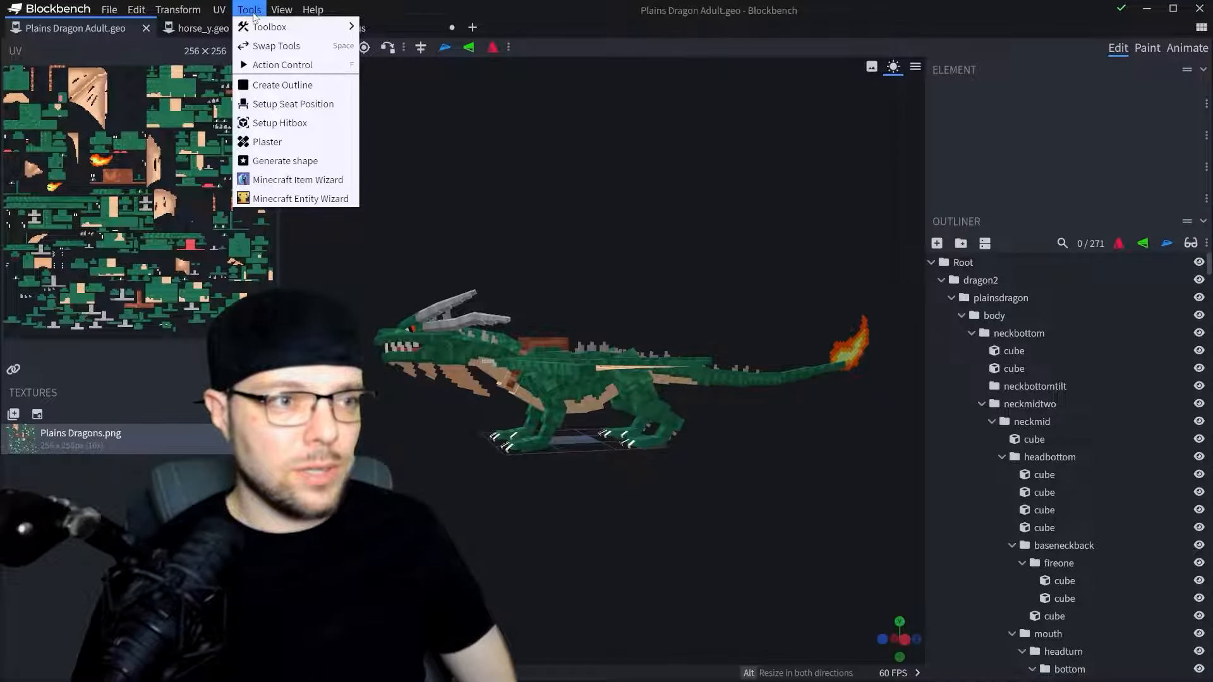
pyautogui.click(315, 110)
pyautogui.hotkey('ctrl', 'a')
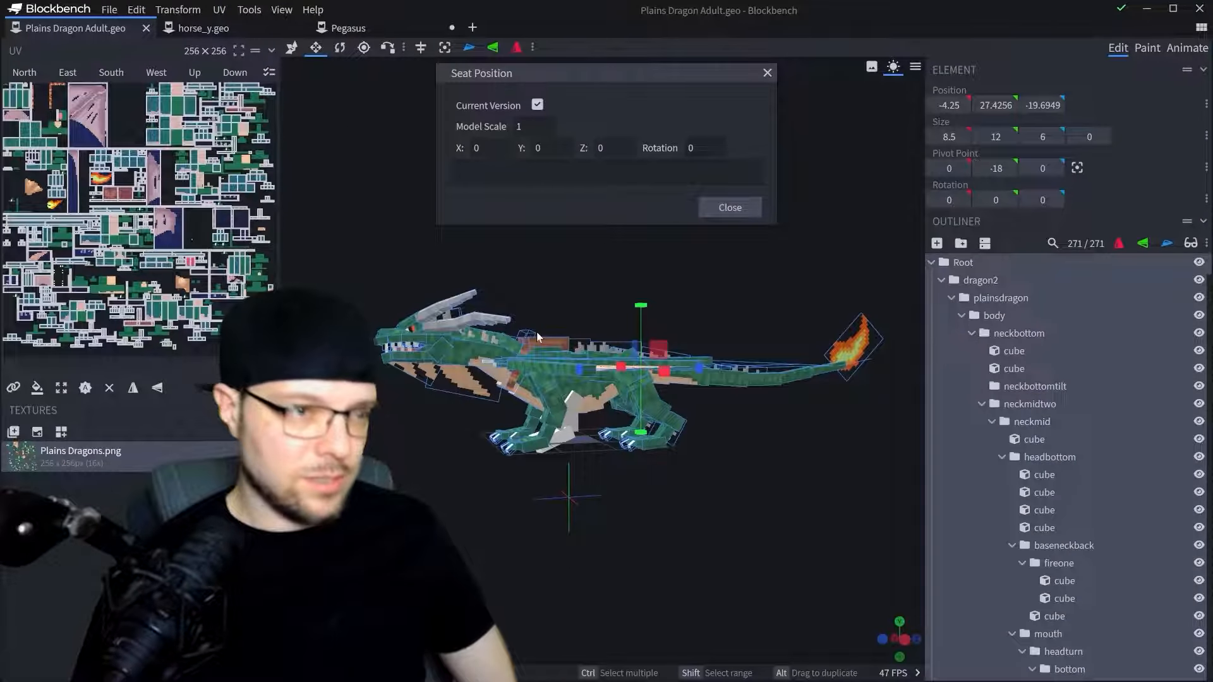
pyautogui.click(292, 47)
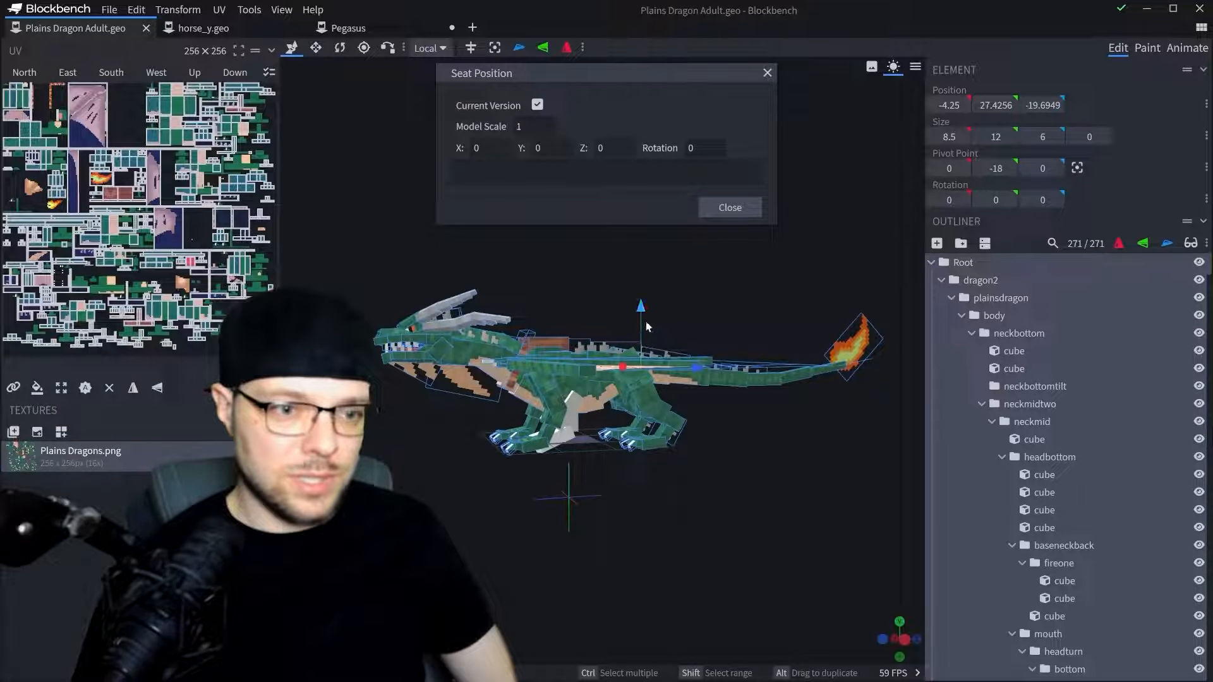
pyautogui.moveTo(645, 321); pyautogui.dragTo(699, 457)
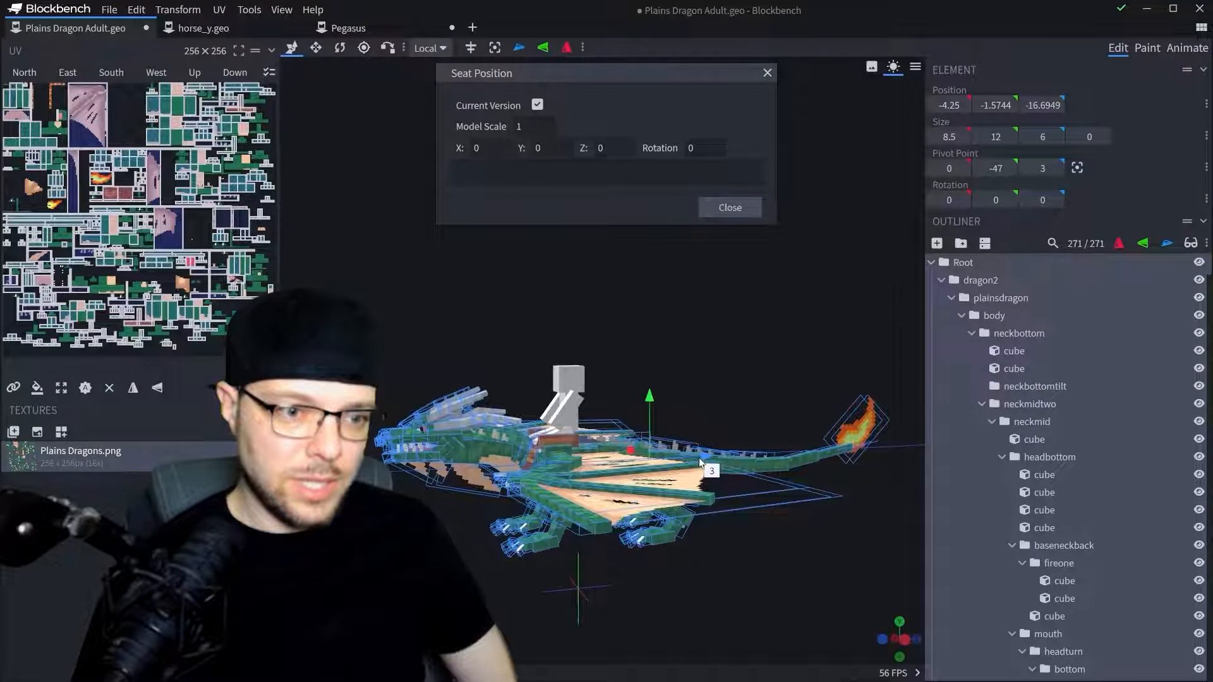
# - Inspect how the rider sits on the dragon's saddle, close the seat position preview and undo the model's repositioning
pyautogui.moveTo(724, 309)
pyautogui.mouseDown()
pyautogui.moveTo(787, 281)
pyautogui.moveTo(648, 337)
pyautogui.moveTo(727, 297)
pyautogui.moveTo(724, 311)
pyautogui.mouseUp()
pyautogui.scroll(5, 620, 503)
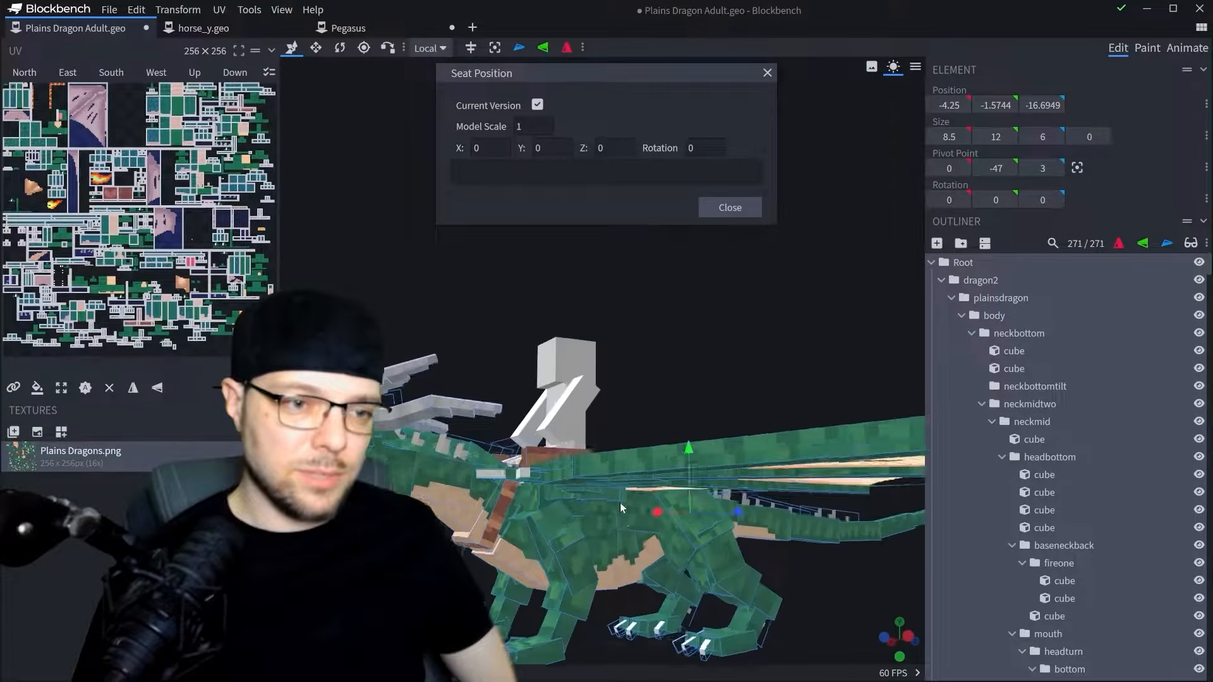
pyautogui.moveTo(634, 513); pyautogui.dragTo(663, 339)
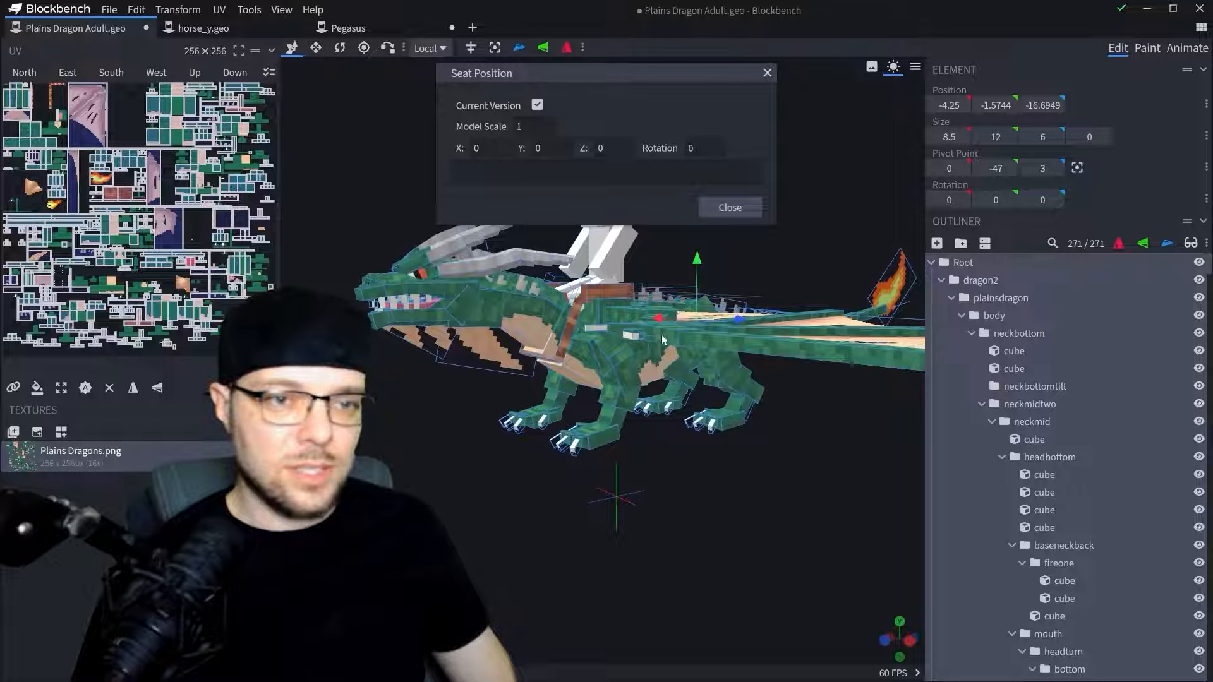
pyautogui.moveTo(815, 277); pyautogui.dragTo(759, 267)
pyautogui.click(729, 211)
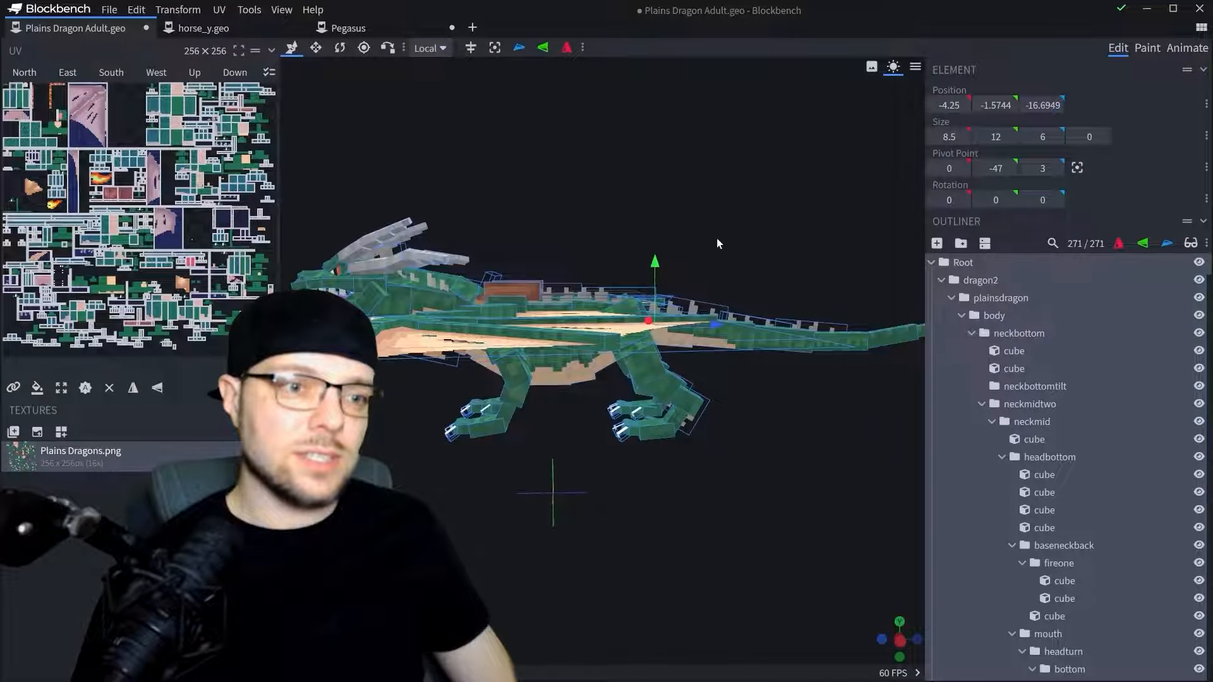
pyautogui.hotkey('ctrl', 'z')
pyautogui.hotkey('ctrl', 'z')
# - Examine the dragon's main body cubes and leg structure as a reference
pyautogui.moveTo(719, 370); pyautogui.dragTo(751, 415)
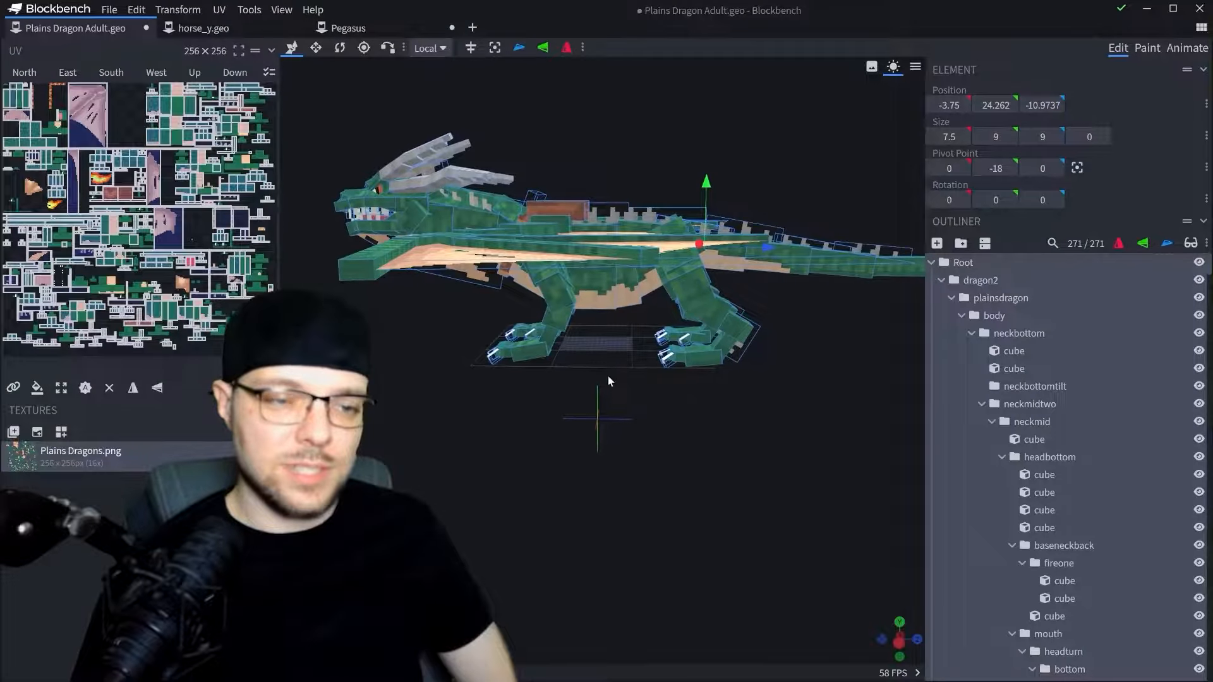
pyautogui.moveTo(608, 378); pyautogui.dragTo(613, 368)
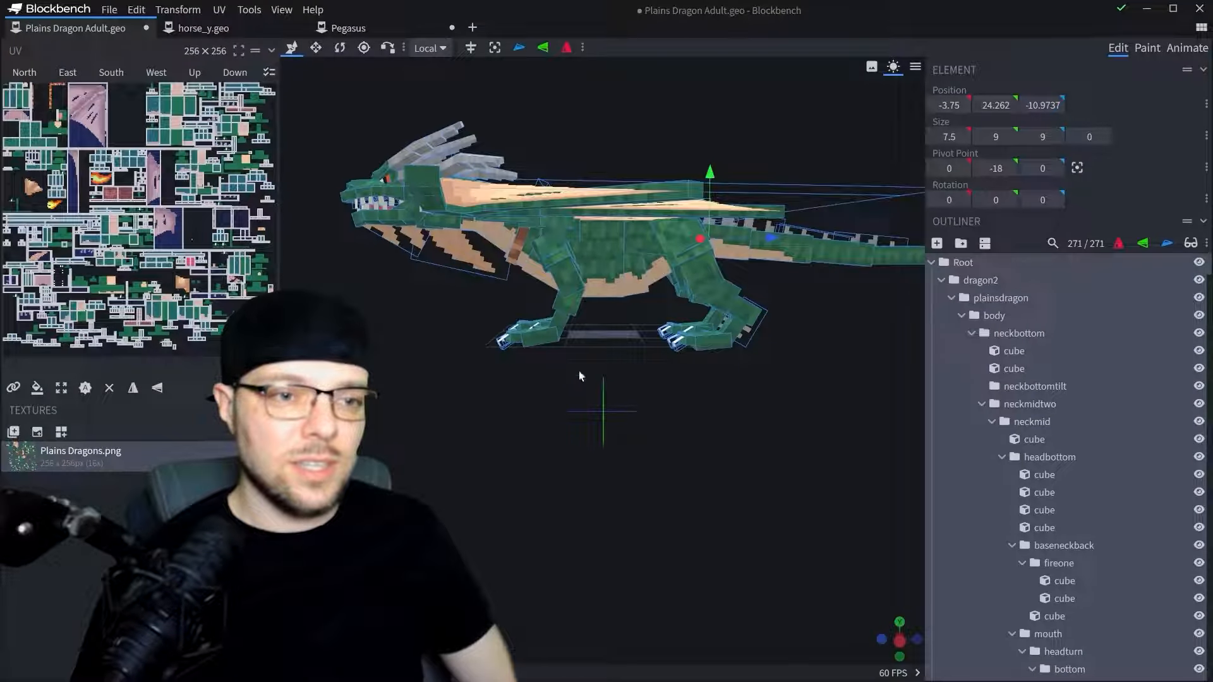
pyautogui.scroll(5, 604, 293)
pyautogui.click(602, 289)
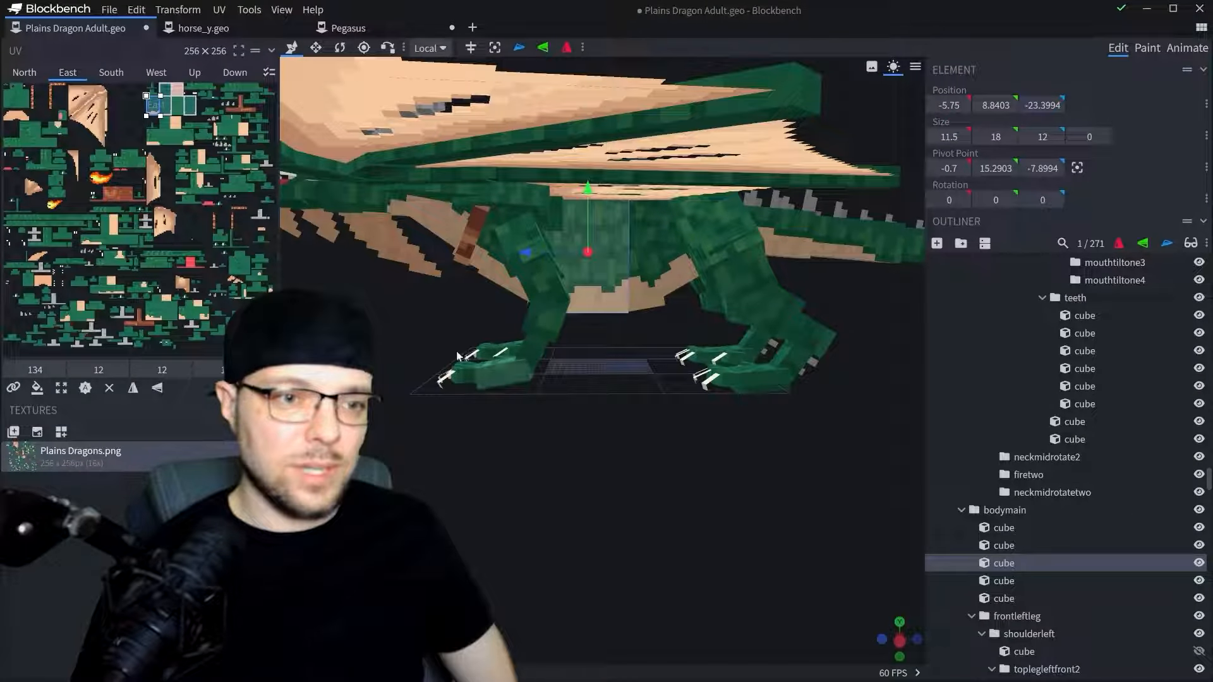
pyautogui.scroll(-3, 592, 351)
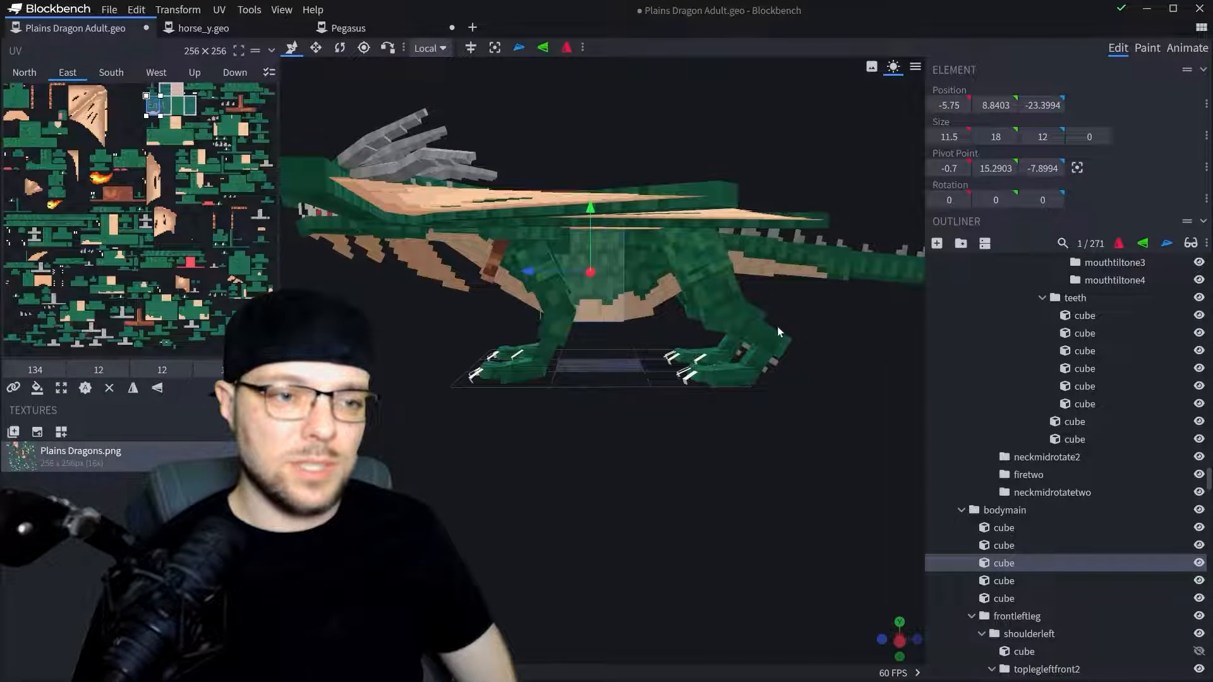
pyautogui.moveTo(537, 325); pyautogui.dragTo(368, 283)
# - Return to the Pegasus project and add a group named Pegasus inside the Root group
pyautogui.click(345, 26)
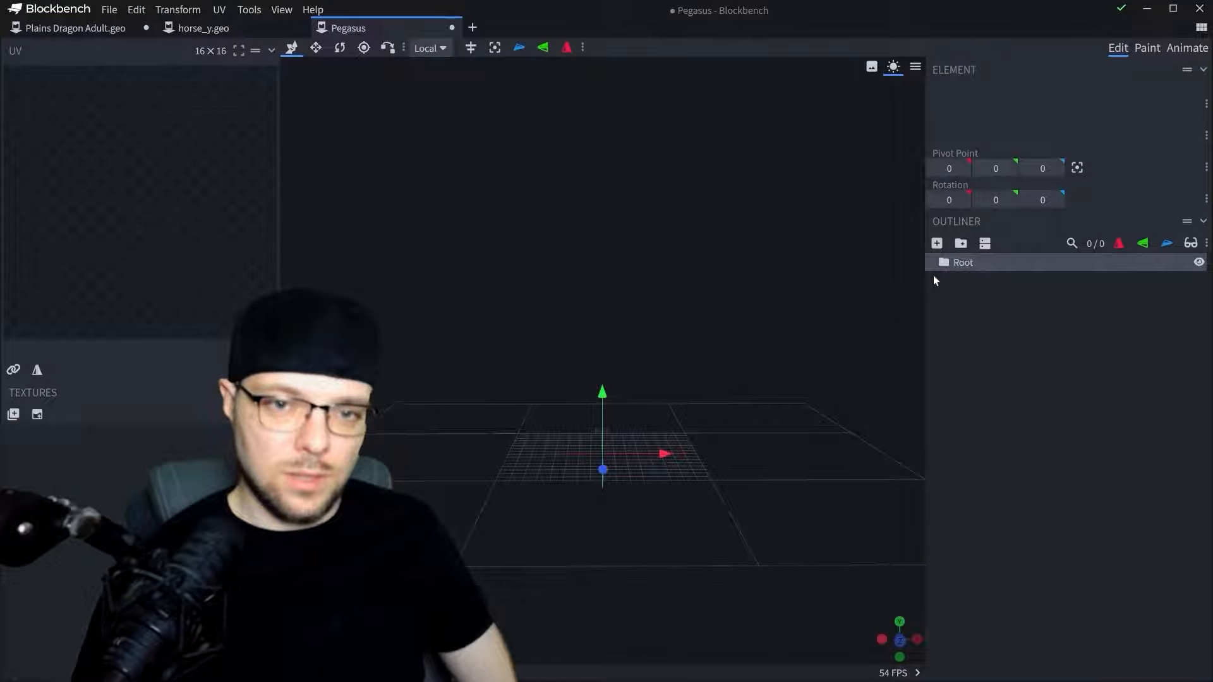
pyautogui.click(937, 243)
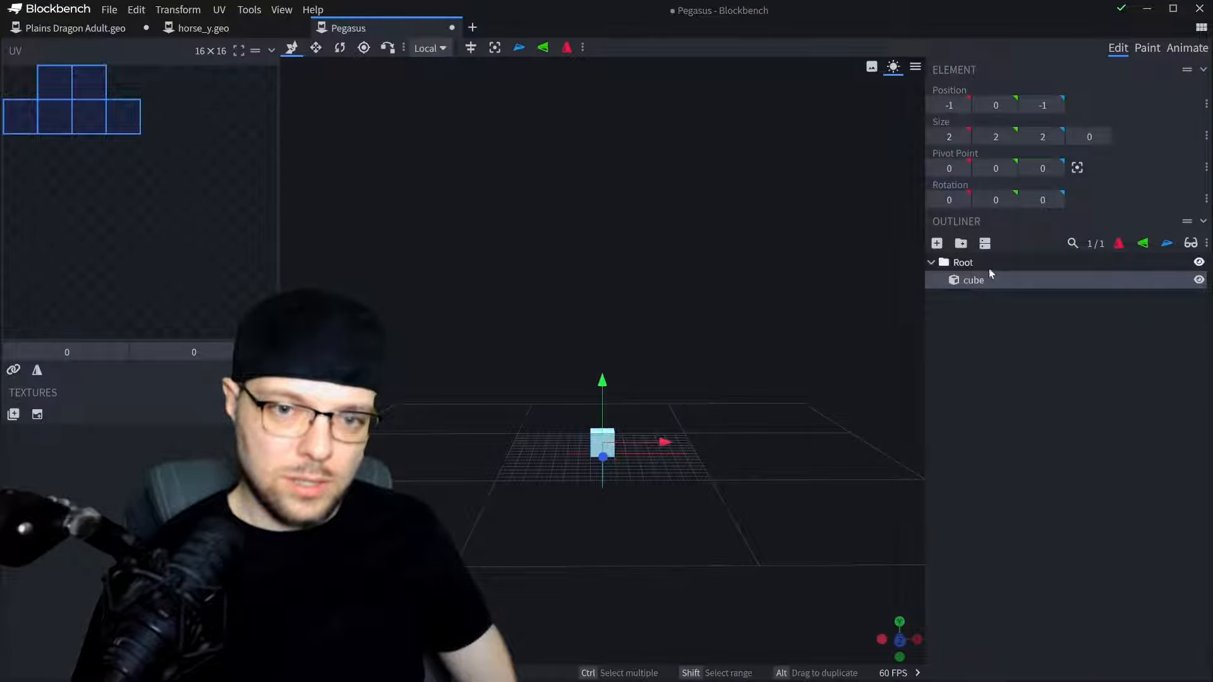
pyautogui.press('Delete')
pyautogui.click(961, 243)
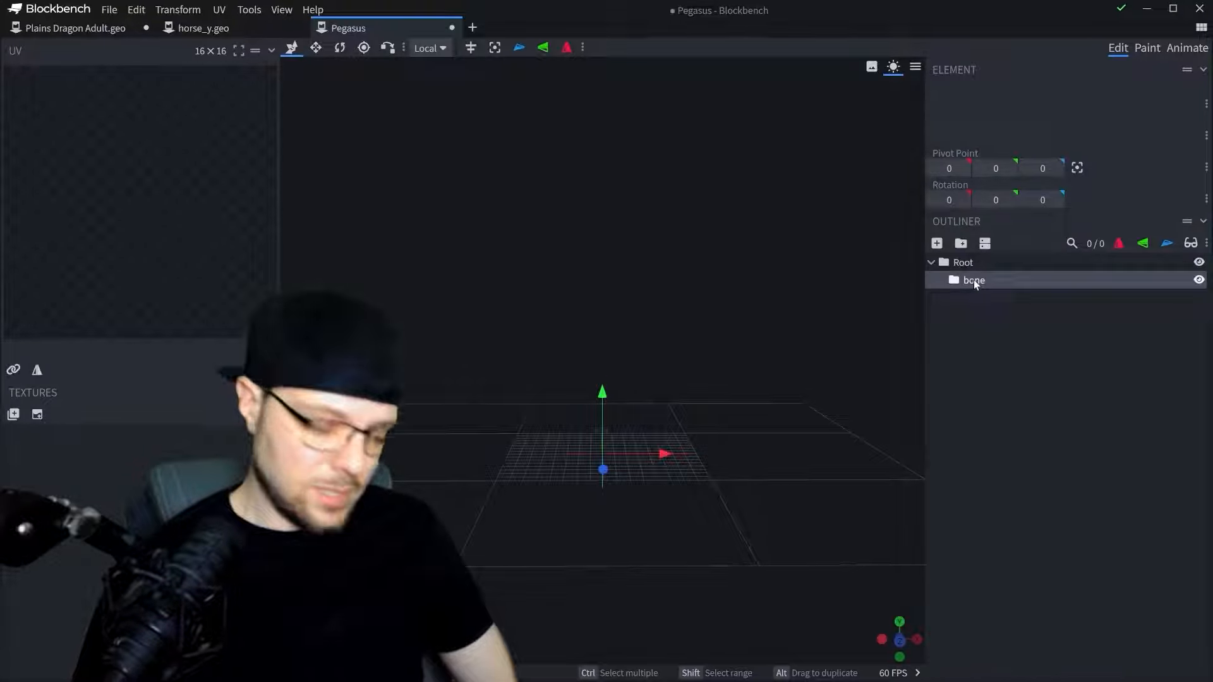
pyautogui.doubleClick(973, 279)
pyautogui.write('Peg')
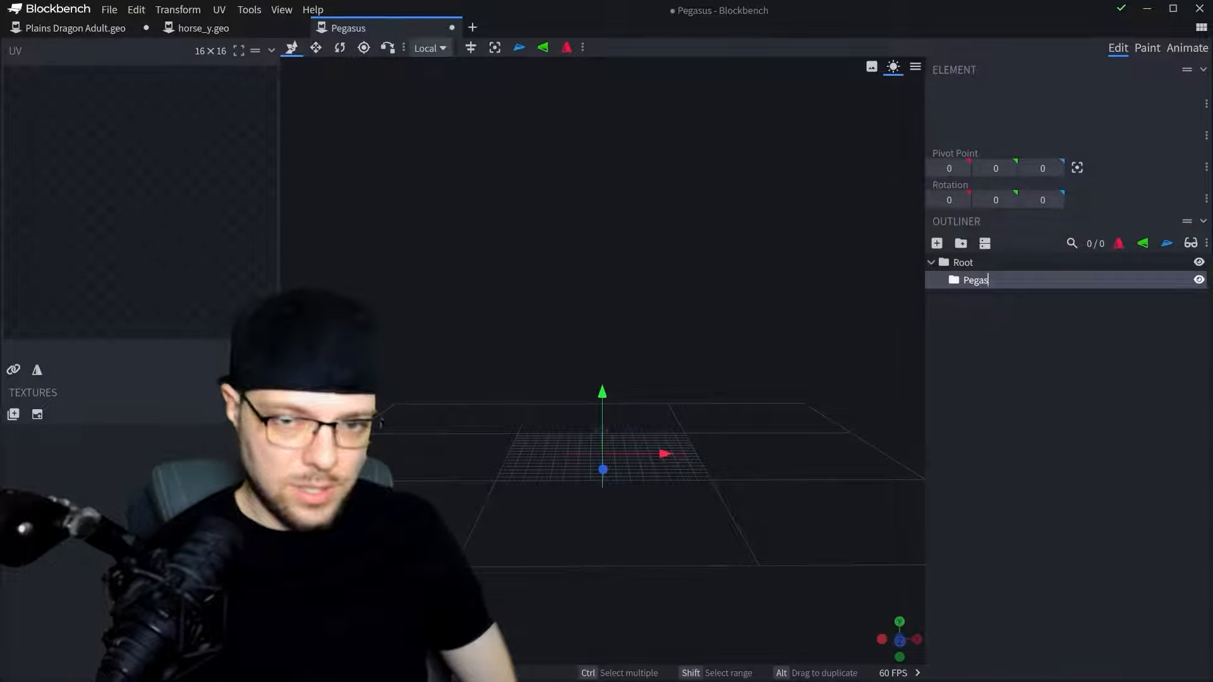
pyautogui.write('as')
pyautogui.press('Return')
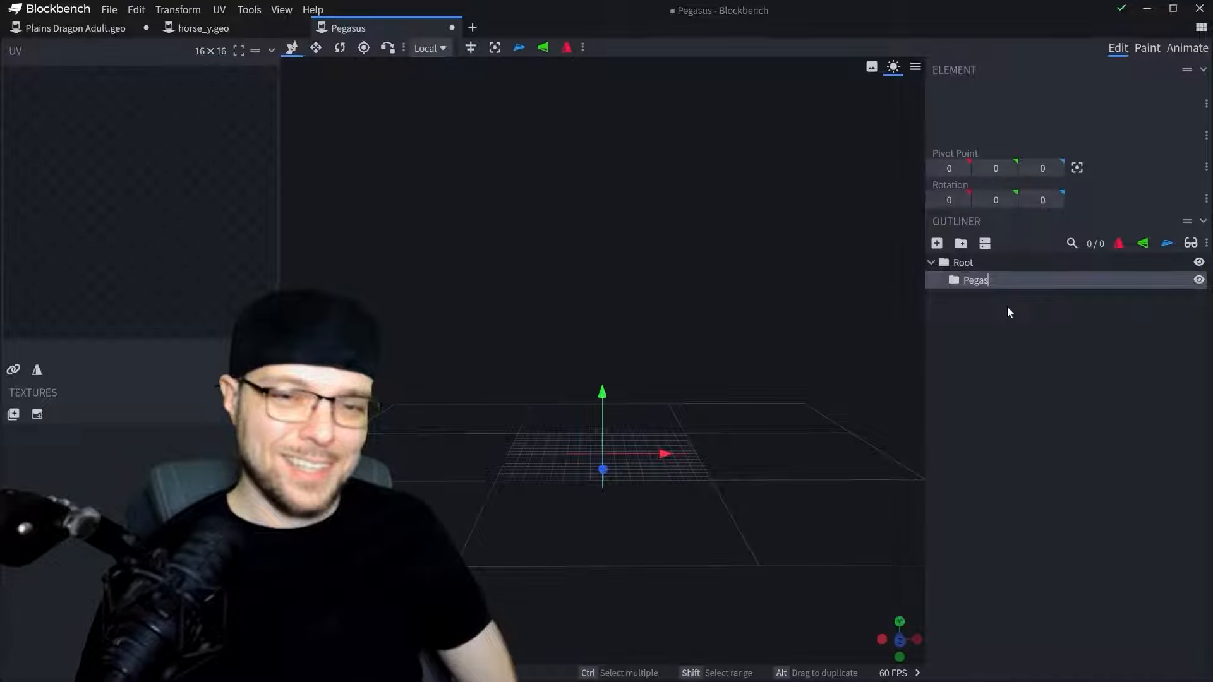
pyautogui.write('us')
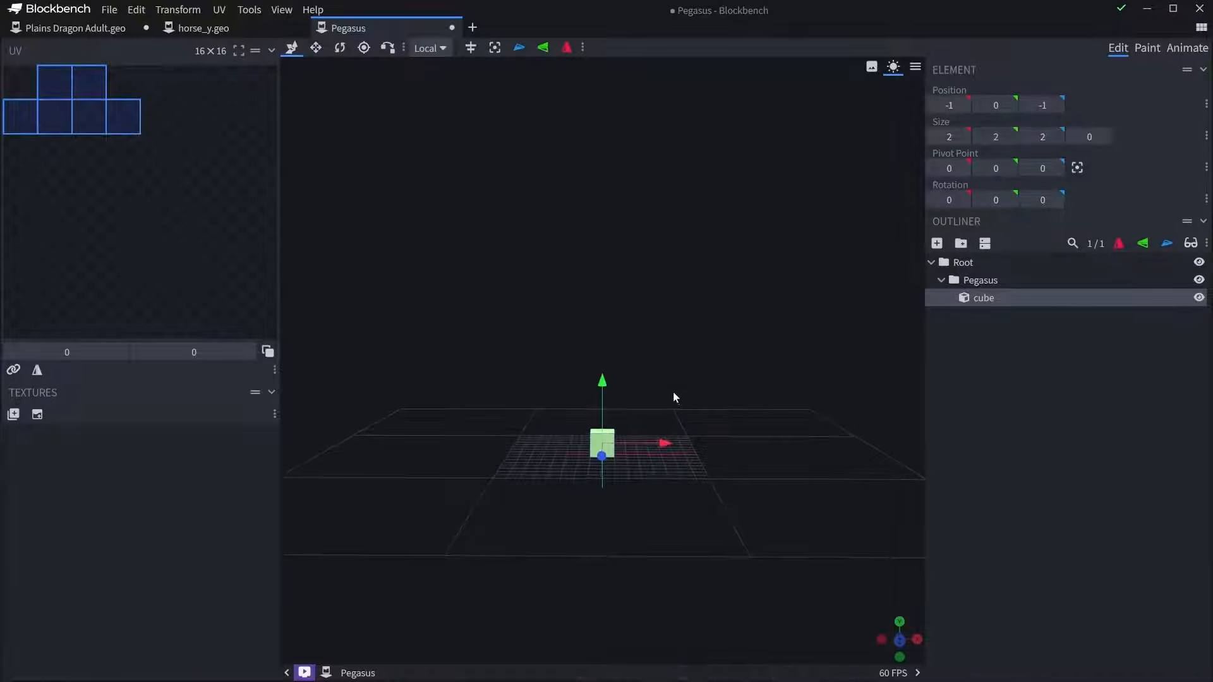
# - Add a cube to the Pegasus group, raise it 3 units and widen it on both sides to 12 units
pyautogui.moveTo(674, 392); pyautogui.dragTo(673, 405, button='right')
pyautogui.moveTo(602, 391); pyautogui.dragTo(602, 356)
pyautogui.press('s')
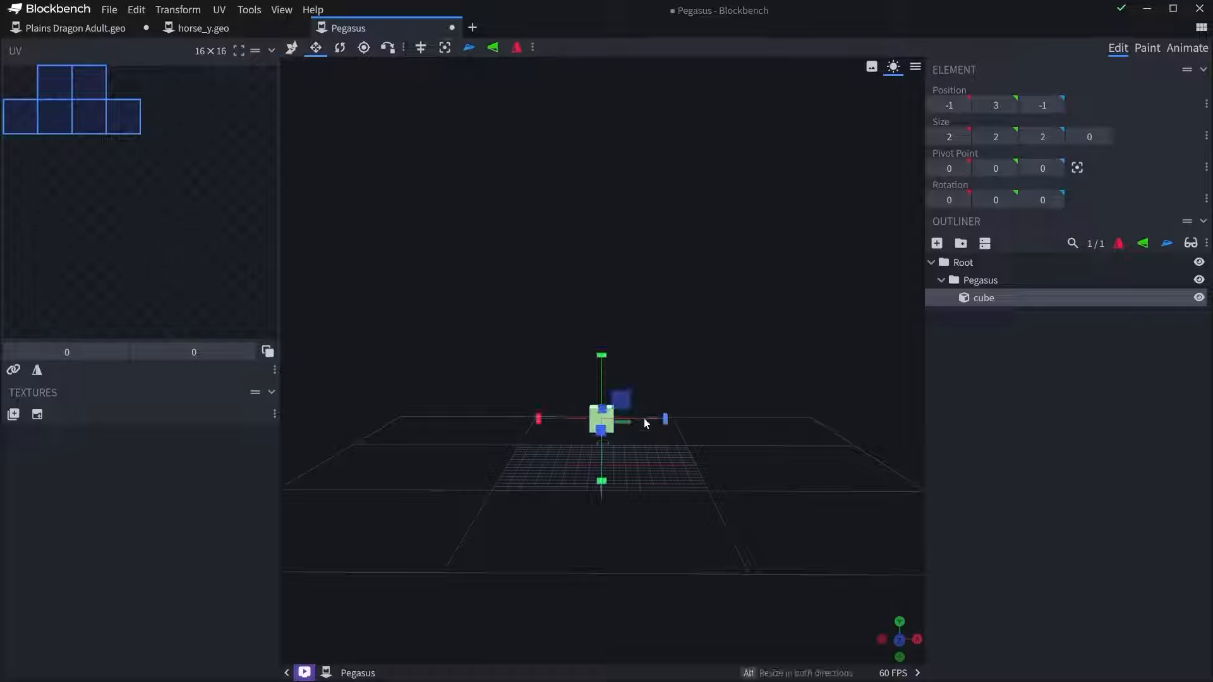
pyautogui.moveTo(667, 419); pyautogui.dragTo(713, 413)
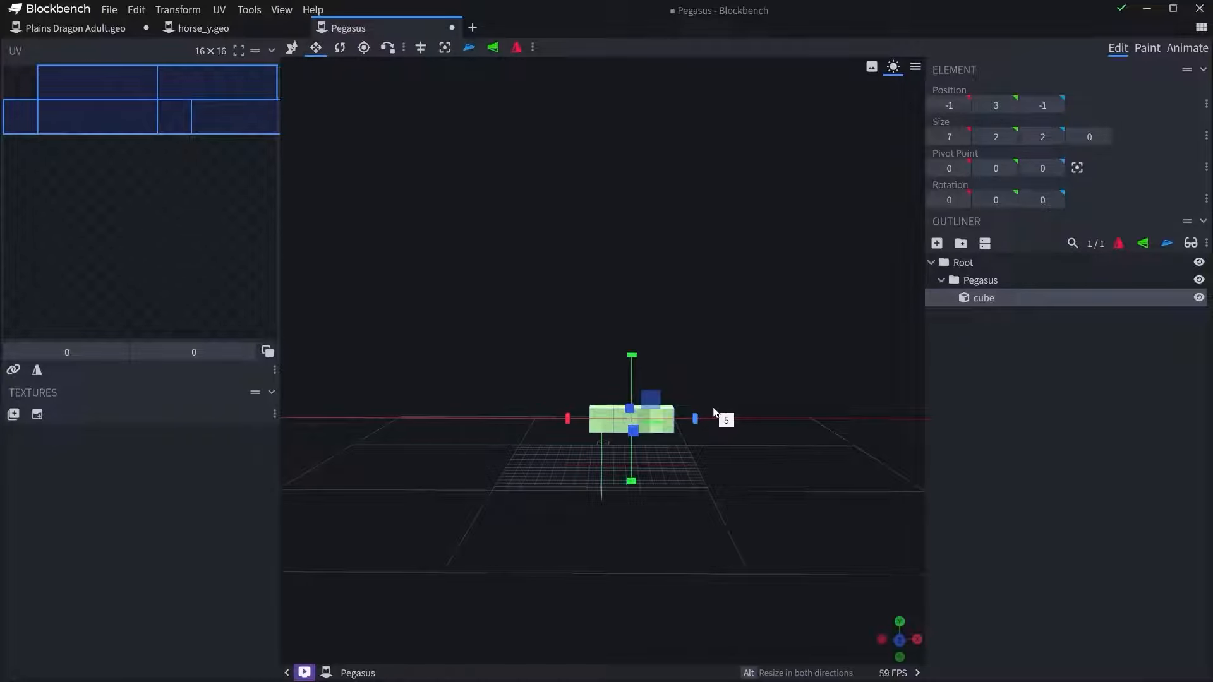
pyautogui.moveTo(567, 418); pyautogui.dragTo(531, 428)
# - Lower the body cube to ground level and enlarge it to a height of 11 and a depth of 14 units
pyautogui.press('v')
pyautogui.moveTo(545, 393); pyautogui.dragTo(547, 380)
pyautogui.moveTo(602, 360); pyautogui.dragTo(609, 403)
pyautogui.press('s')
pyautogui.moveTo(702, 435); pyautogui.dragTo(485, 456)
pyautogui.moveTo(627, 454); pyautogui.dragTo(702, 452)
pyautogui.moveTo(746, 357); pyautogui.dragTo(611, 300)
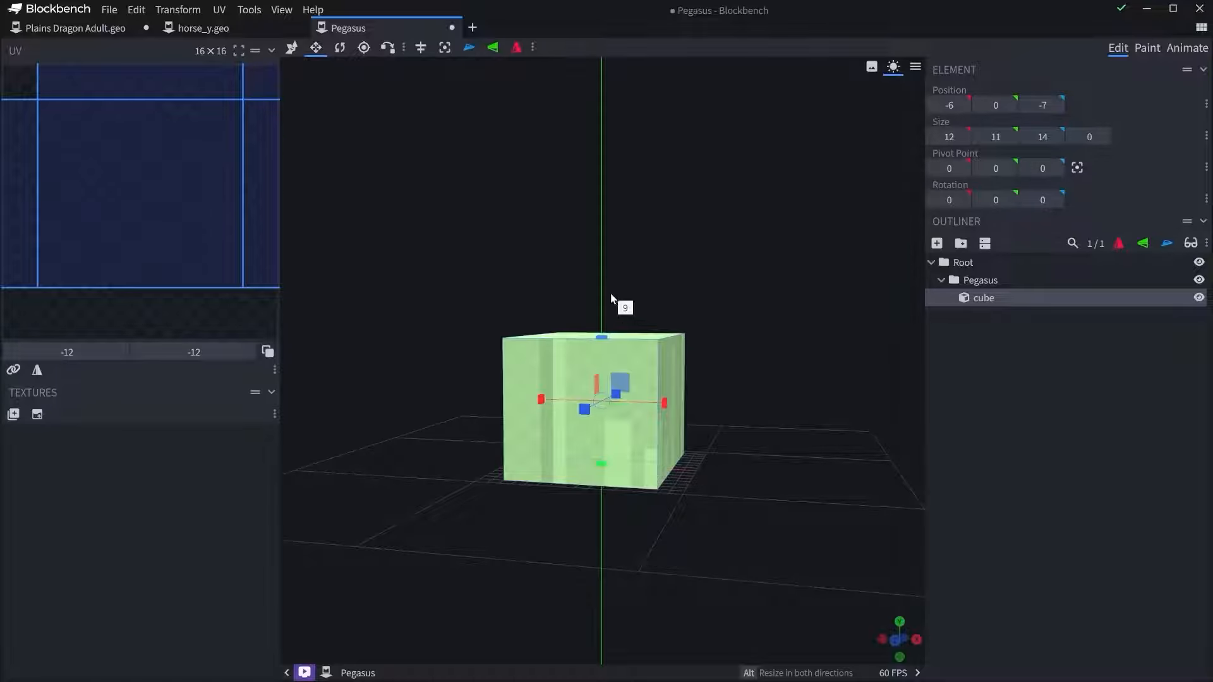
# - Check the body cube's proportions against the seated rider by lowering it 11 units in the seat position preview
pyautogui.click(250, 11)
pyautogui.click(315, 106)
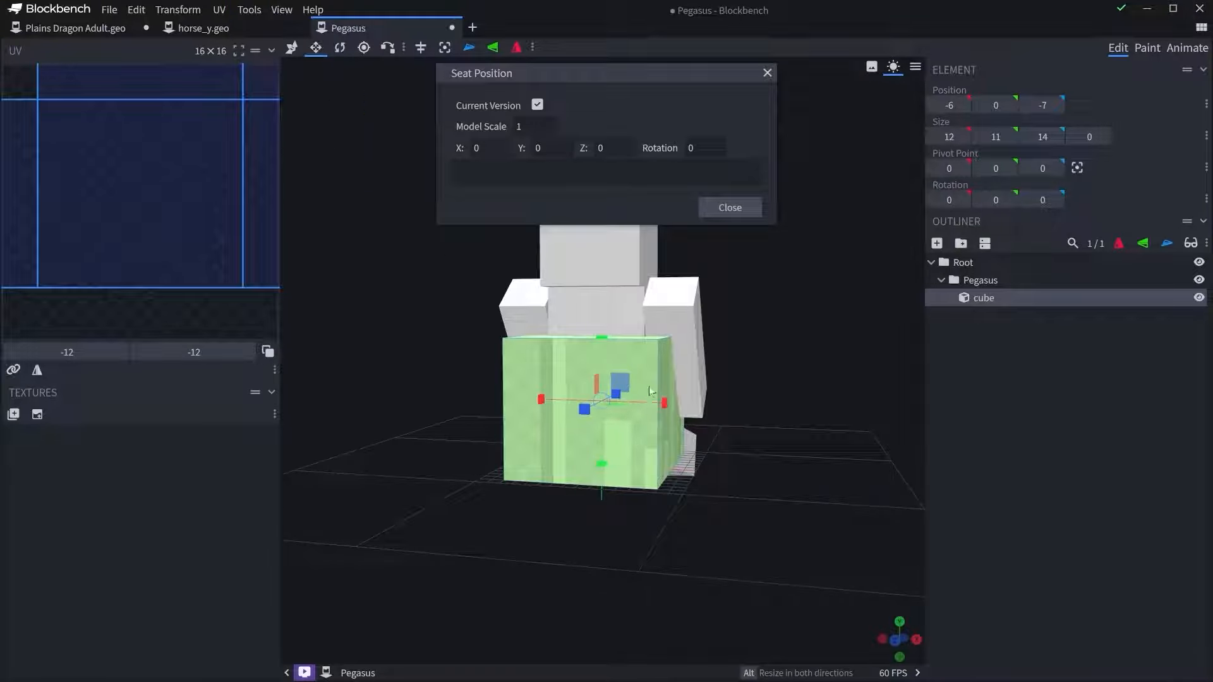
pyautogui.click(291, 48)
pyautogui.moveTo(709, 303); pyautogui.dragTo(590, 273)
pyautogui.moveTo(602, 352); pyautogui.dragTo(650, 409)
pyautogui.moveTo(632, 463); pyautogui.dragTo(600, 451)
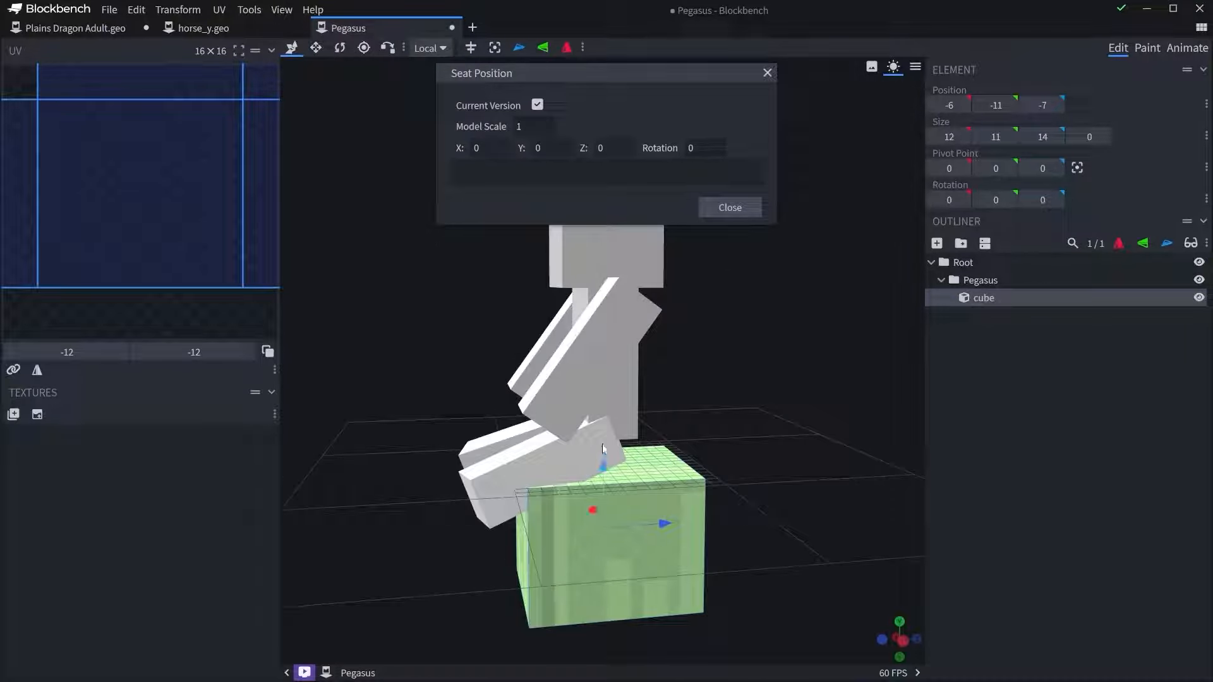
pyautogui.moveTo(752, 428)
pyautogui.mouseDown()
pyautogui.moveTo(756, 417)
pyautogui.moveTo(828, 409)
pyautogui.moveTo(752, 410)
pyautogui.mouseUp()
pyautogui.moveTo(511, 465); pyautogui.dragTo(473, 345, button='right')
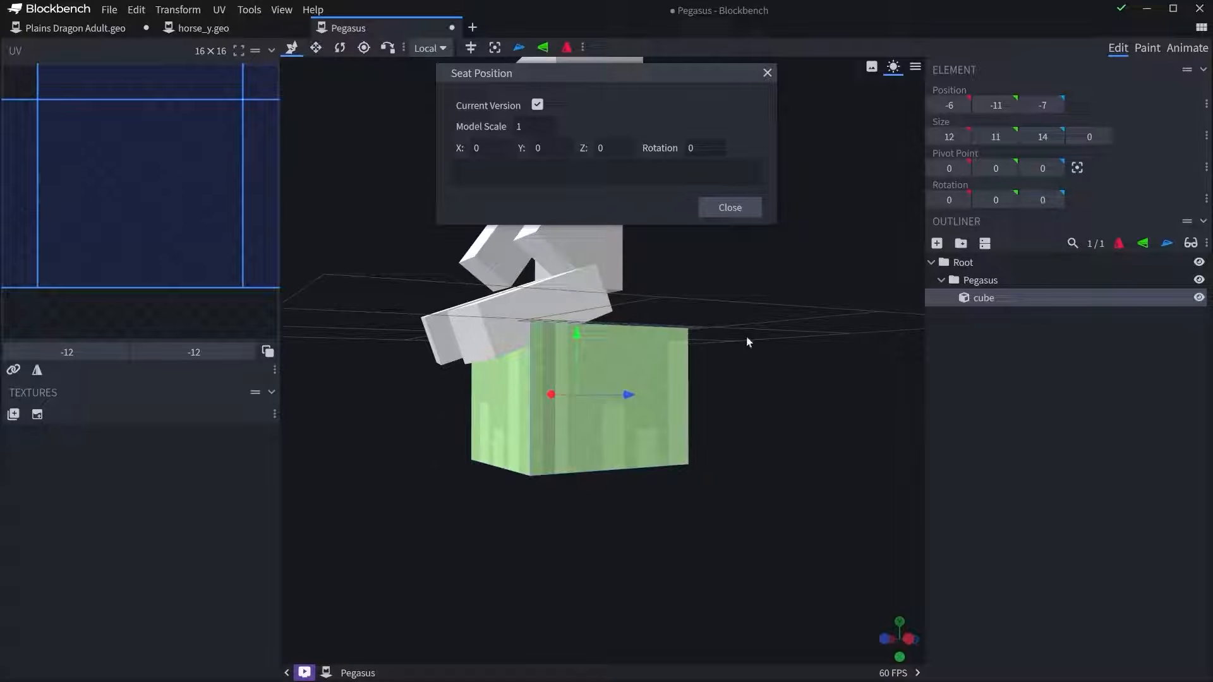
pyautogui.moveTo(793, 390); pyautogui.dragTo(815, 368)
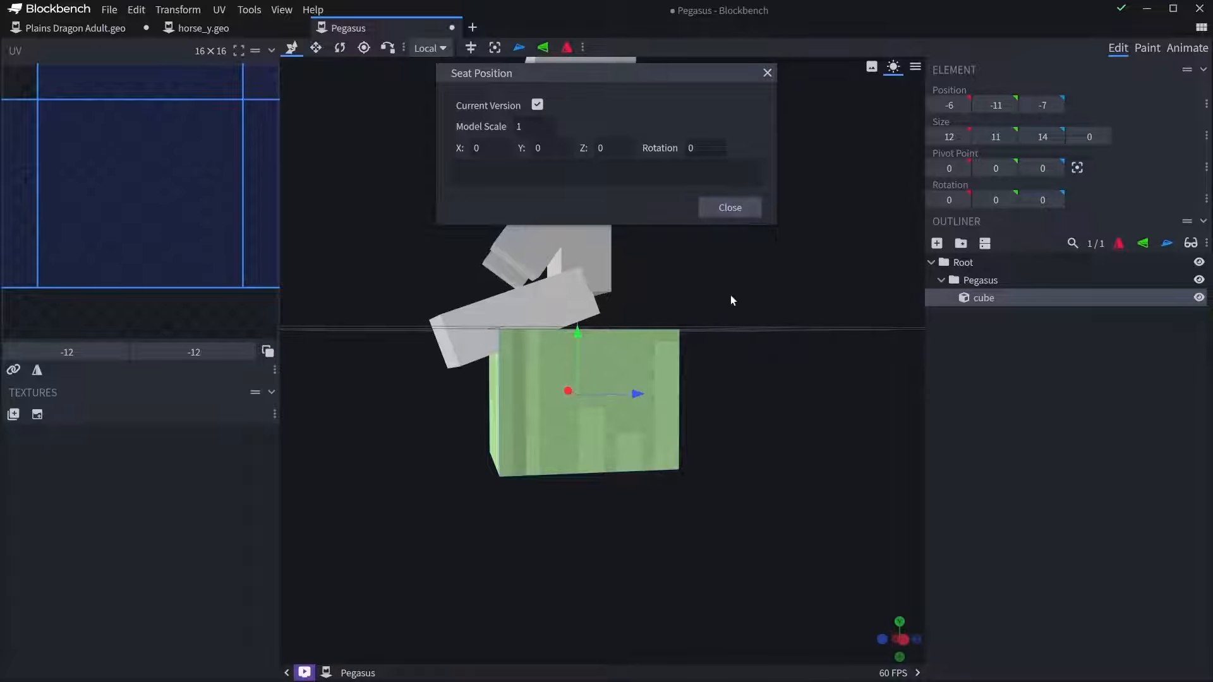
# - Duplicate the body cube directly behind the first at Z 7 and shorten the copy's depth to 11 units
pyautogui.moveTo(731, 294); pyautogui.dragTo(736, 356)
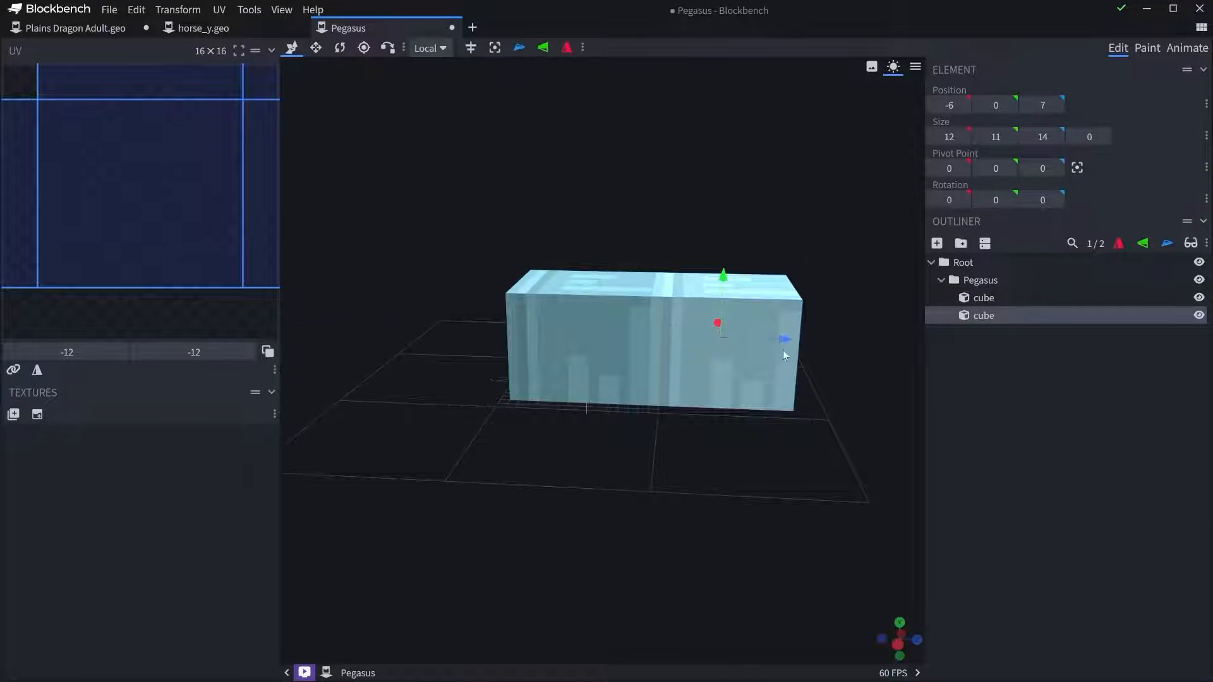
pyautogui.press('s')
pyautogui.moveTo(784, 339); pyautogui.dragTo(753, 347)
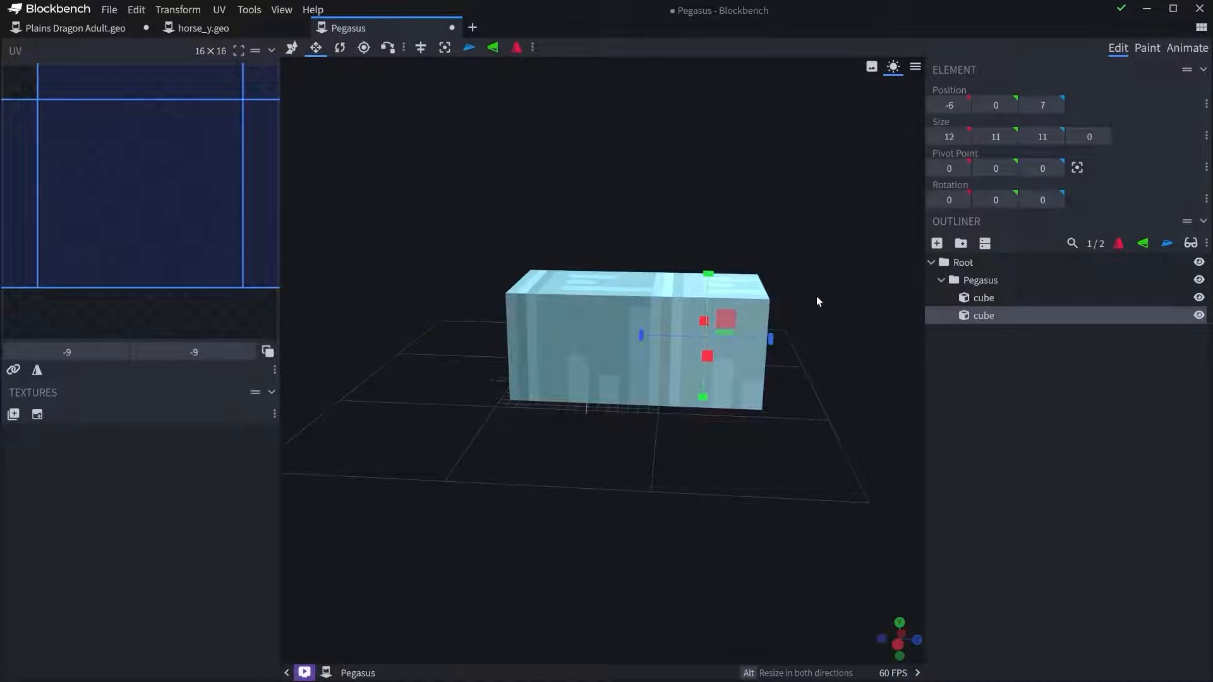
# - Add mirrored haunch cubes at the rear of the body, starting at X -8, Y 2, Z 16, and size them 7 × 9 × 9
pyautogui.moveTo(817, 301); pyautogui.dragTo(704, 393)
pyautogui.moveTo(823, 303); pyautogui.dragTo(690, 277)
pyautogui.click(1004, 283)
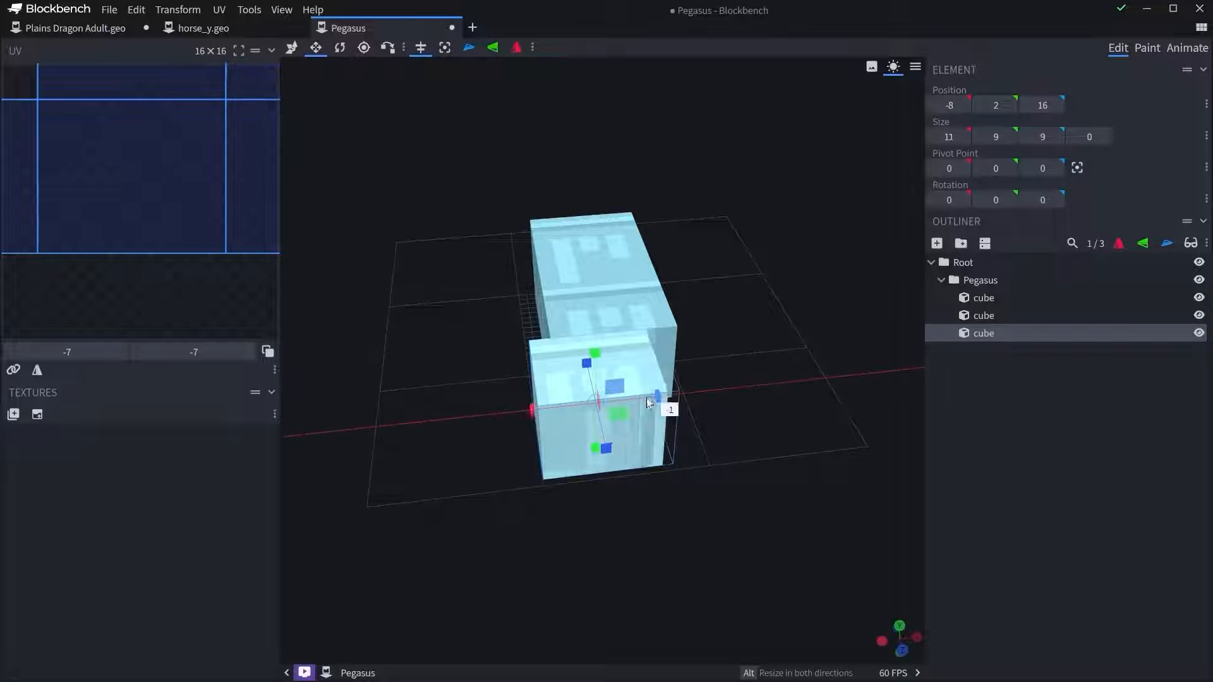
pyautogui.moveTo(651, 405); pyautogui.dragTo(600, 402)
pyautogui.moveTo(752, 328); pyautogui.dragTo(777, 316)
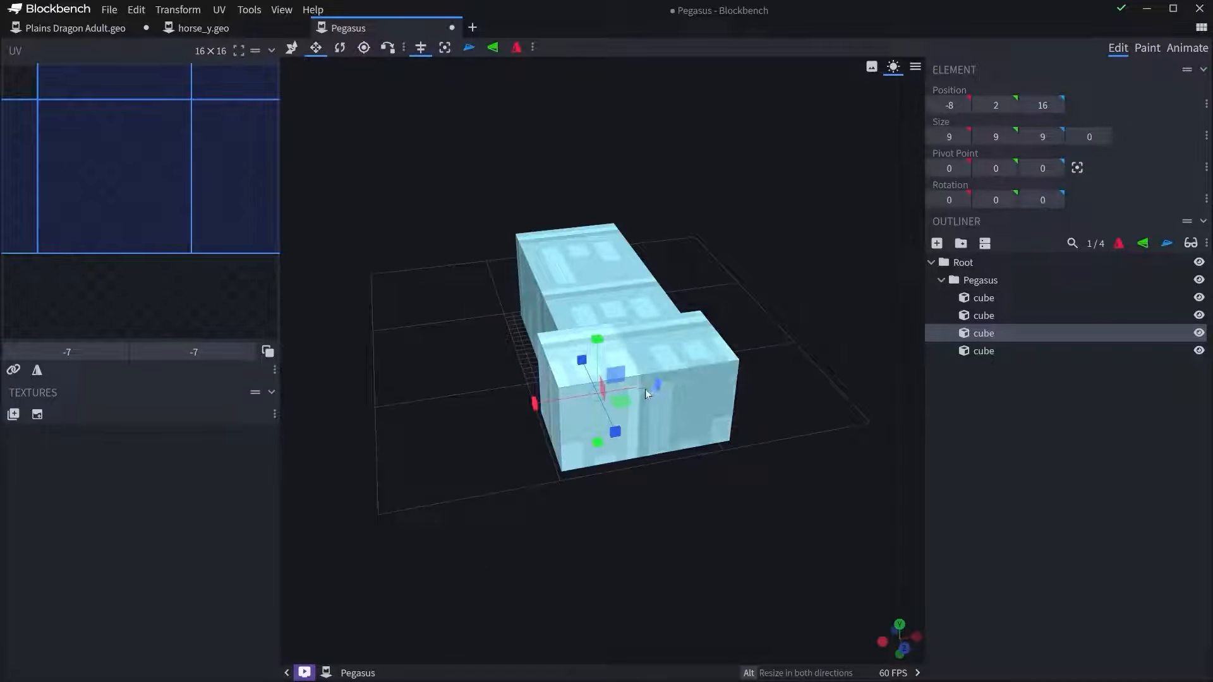
pyautogui.moveTo(667, 386); pyautogui.dragTo(648, 386)
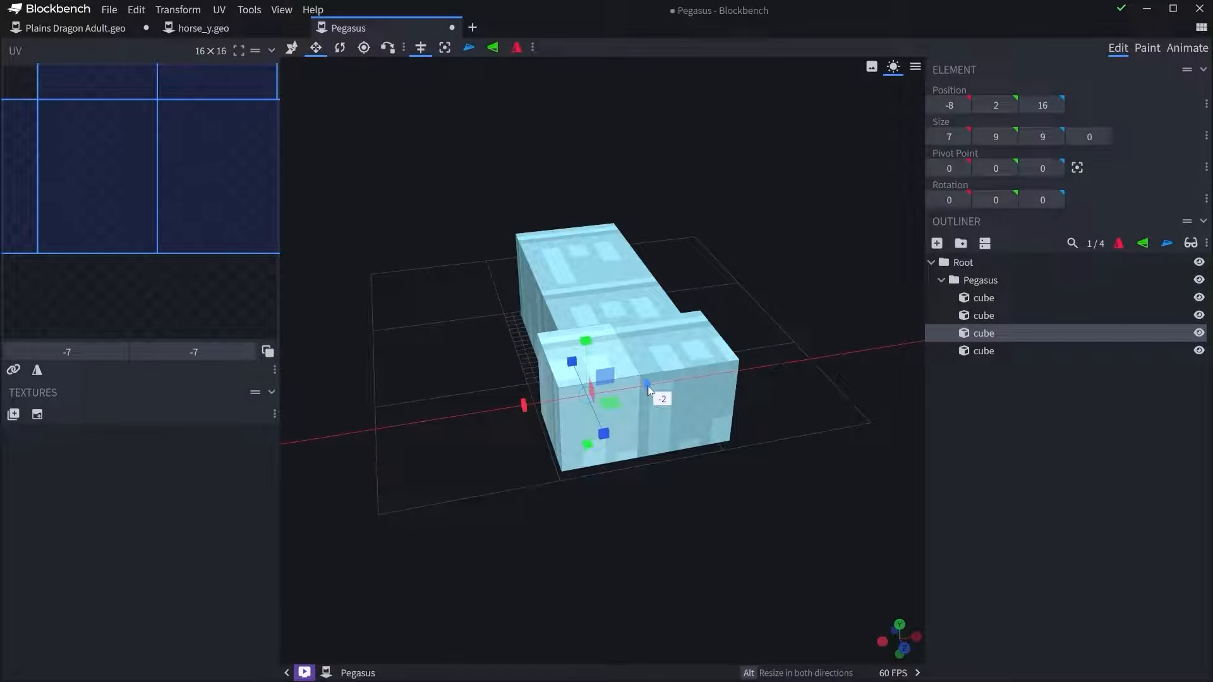
# - Enlarge the mirrored haunch cubes to 8 × 11 × 10 units with their base lowered to Y 1
pyautogui.moveTo(739, 261); pyautogui.dragTo(687, 301)
pyautogui.moveTo(624, 393); pyautogui.dragTo(634, 393)
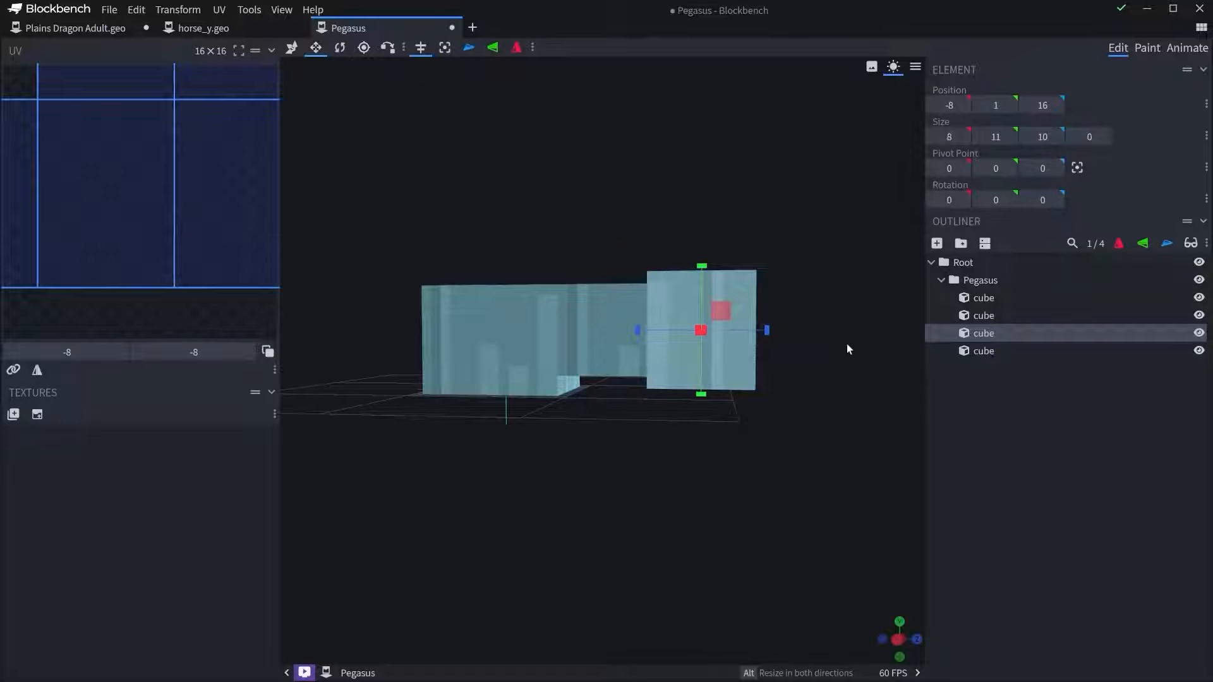
# - Duplicate the haunch cube directly below itself and size the copy 6 × 6 × 9 units at Y -5 as the upper leg
pyautogui.moveTo(846, 345); pyautogui.dragTo(821, 335)
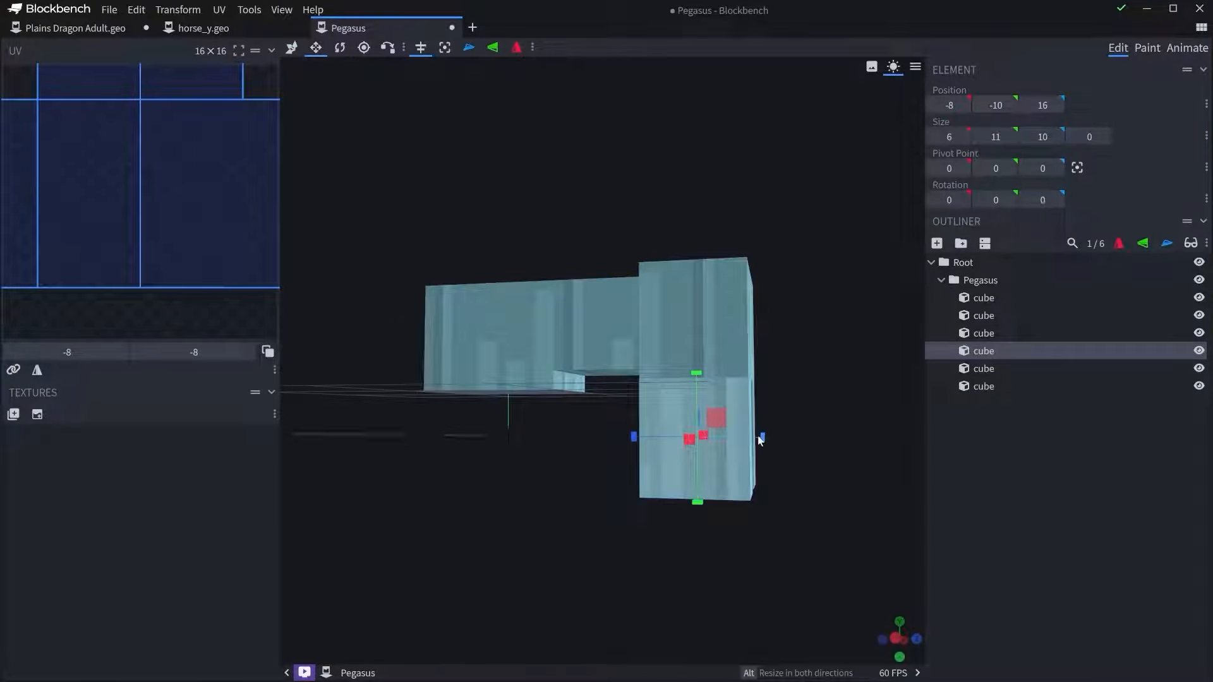
pyautogui.moveTo(757, 436); pyautogui.dragTo(745, 436)
pyautogui.moveTo(693, 501); pyautogui.dragTo(711, 450)
pyautogui.moveTo(789, 401); pyautogui.dragTo(785, 343)
pyautogui.moveTo(785, 342); pyautogui.dragTo(721, 340, button='right')
pyautogui.moveTo(721, 340); pyautogui.dragTo(705, 368)
# - Duplicate the upper-leg cube, center the copy's pivot point, and rotate it to -45° on X
pyautogui.hotkey('ctrl', 'd')
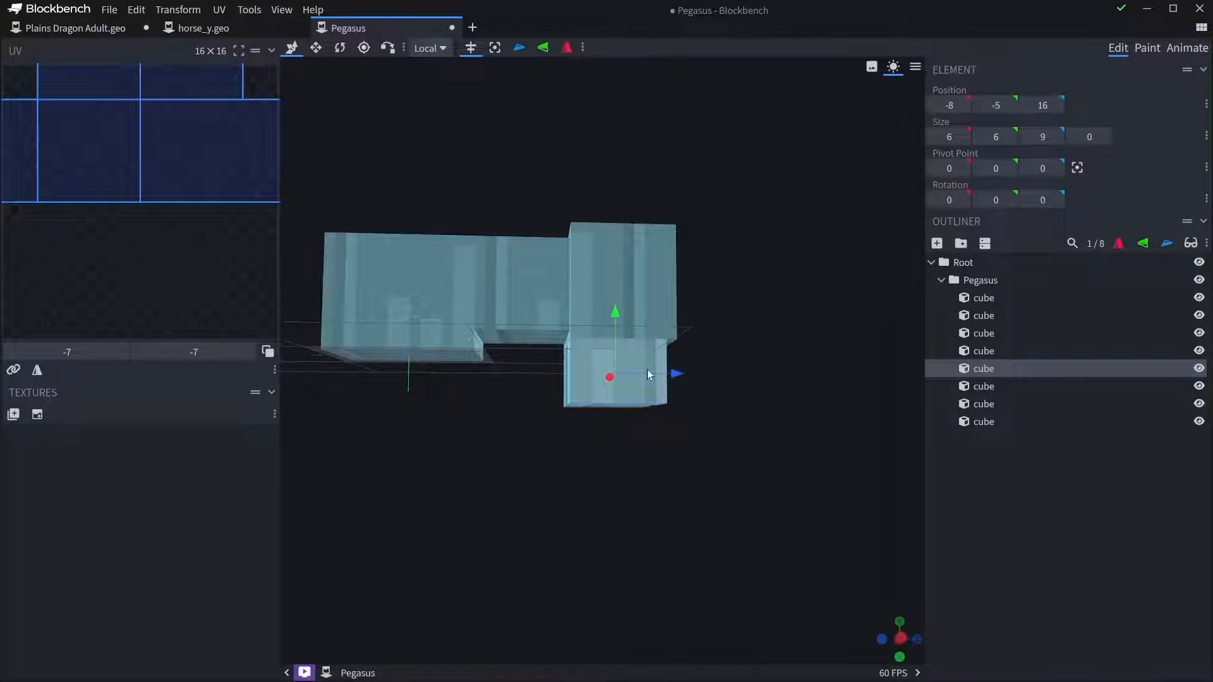
pyautogui.press('r')
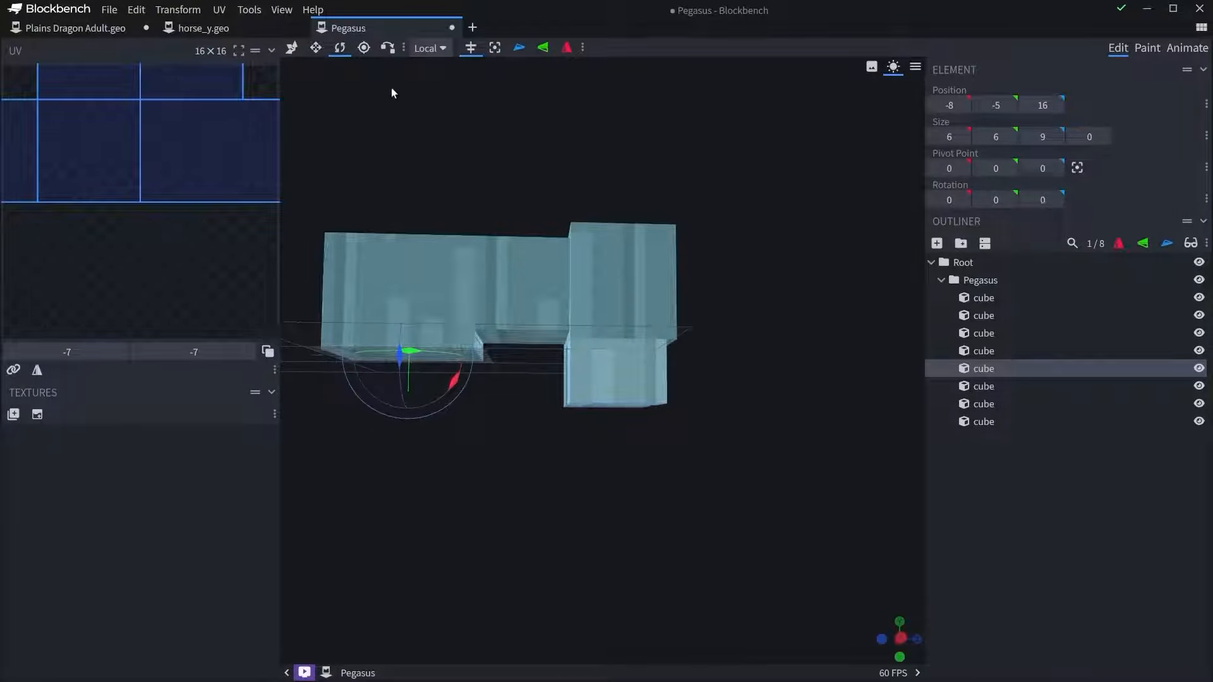
pyautogui.click(472, 48)
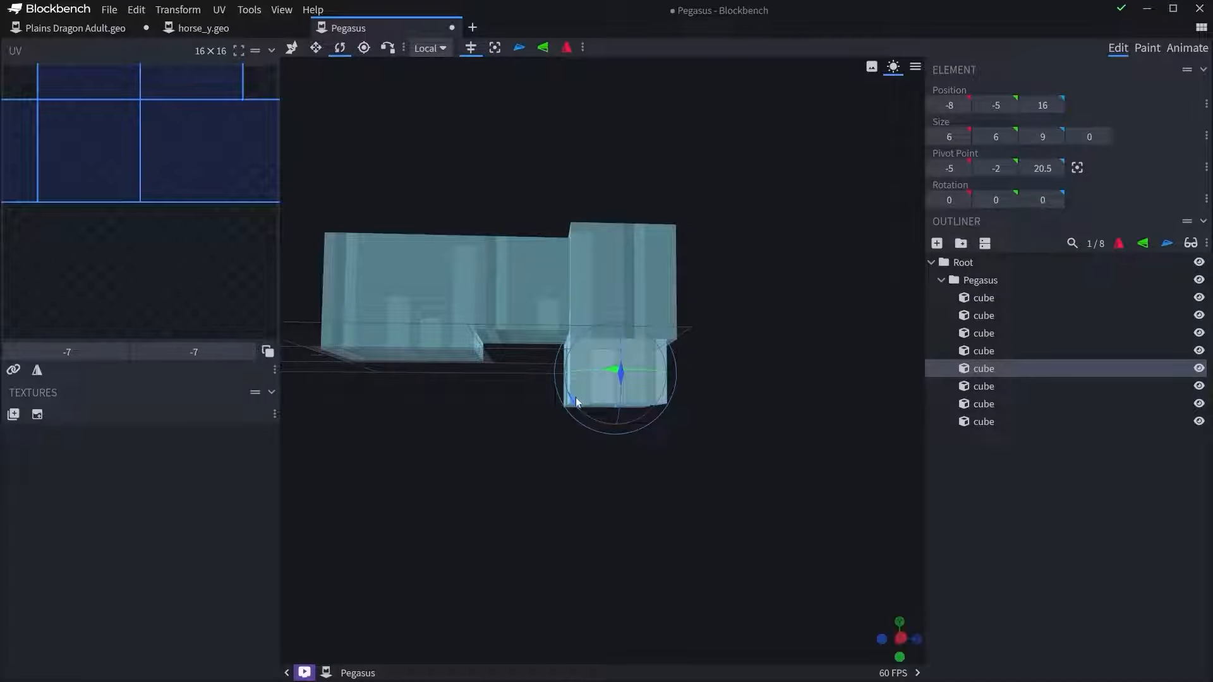
pyautogui.moveTo(575, 397); pyautogui.dragTo(601, 423)
pyautogui.click(387, 50)
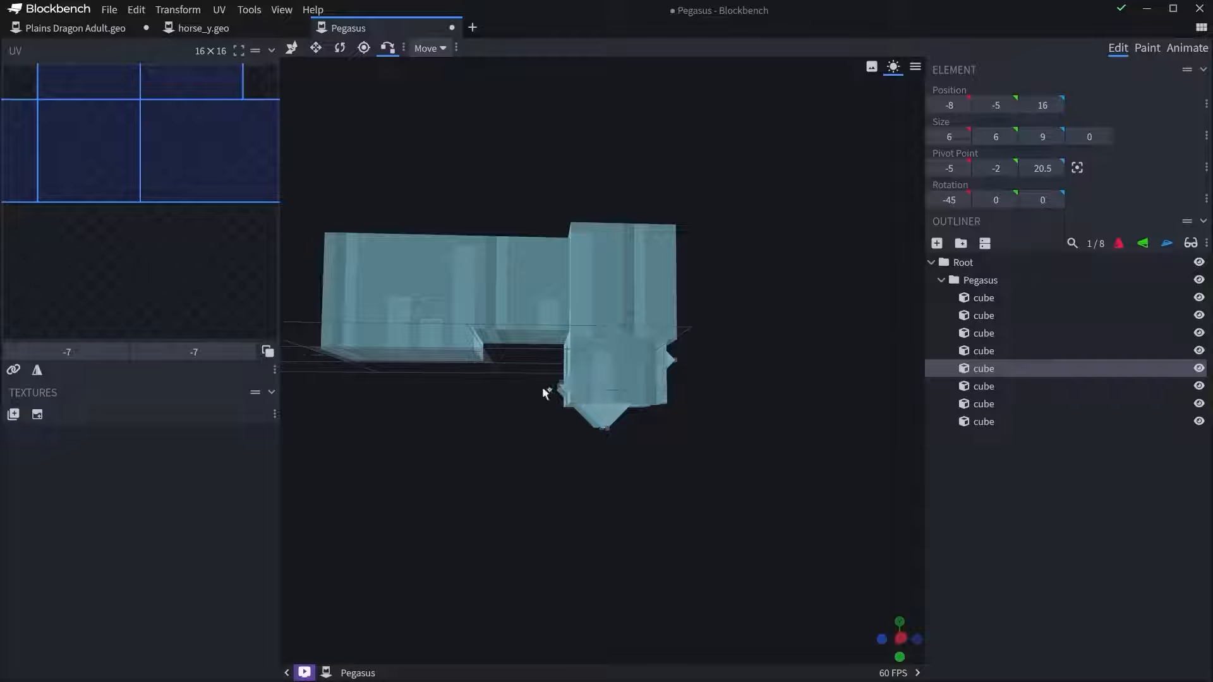
pyautogui.click(578, 358)
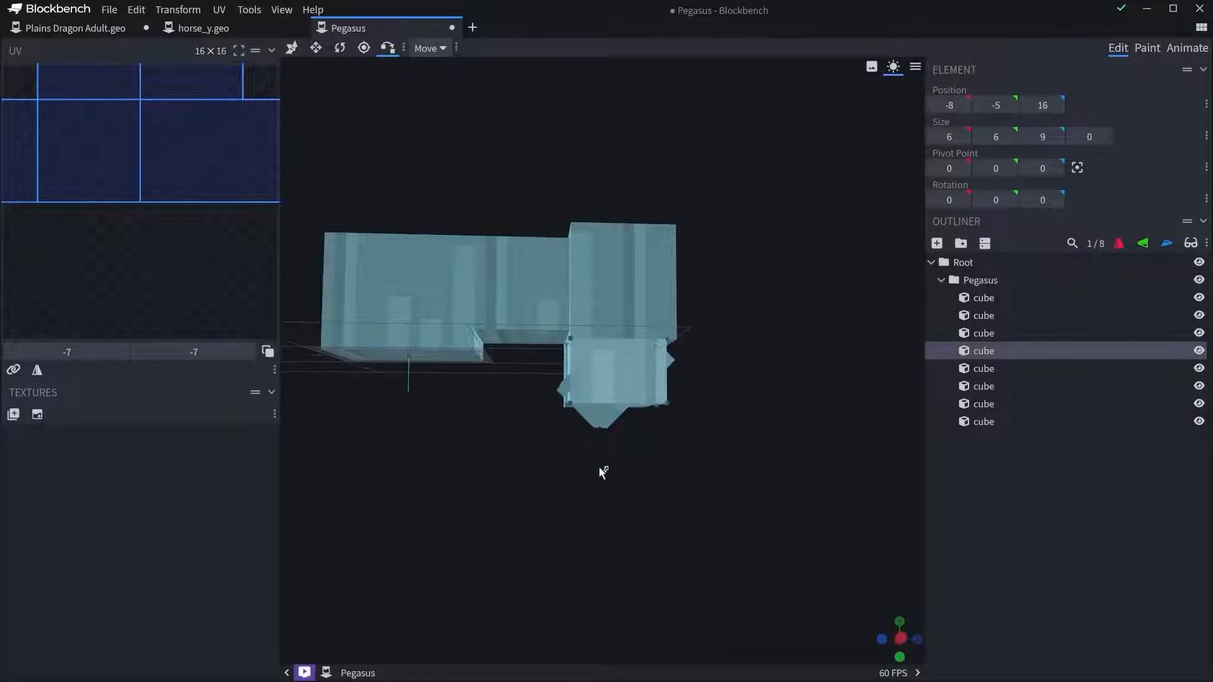
pyautogui.scroll(3, 597, 465)
pyautogui.scroll(5, 650, 512)
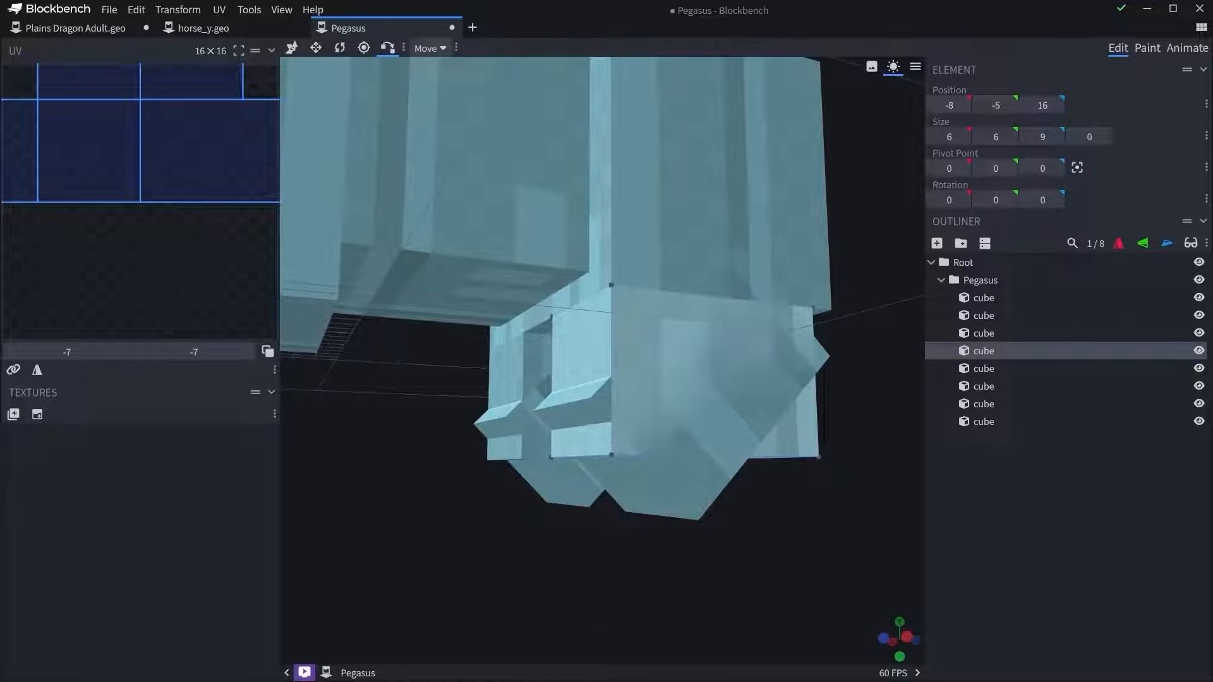
pyautogui.click(1066, 611)
pyautogui.press('super')
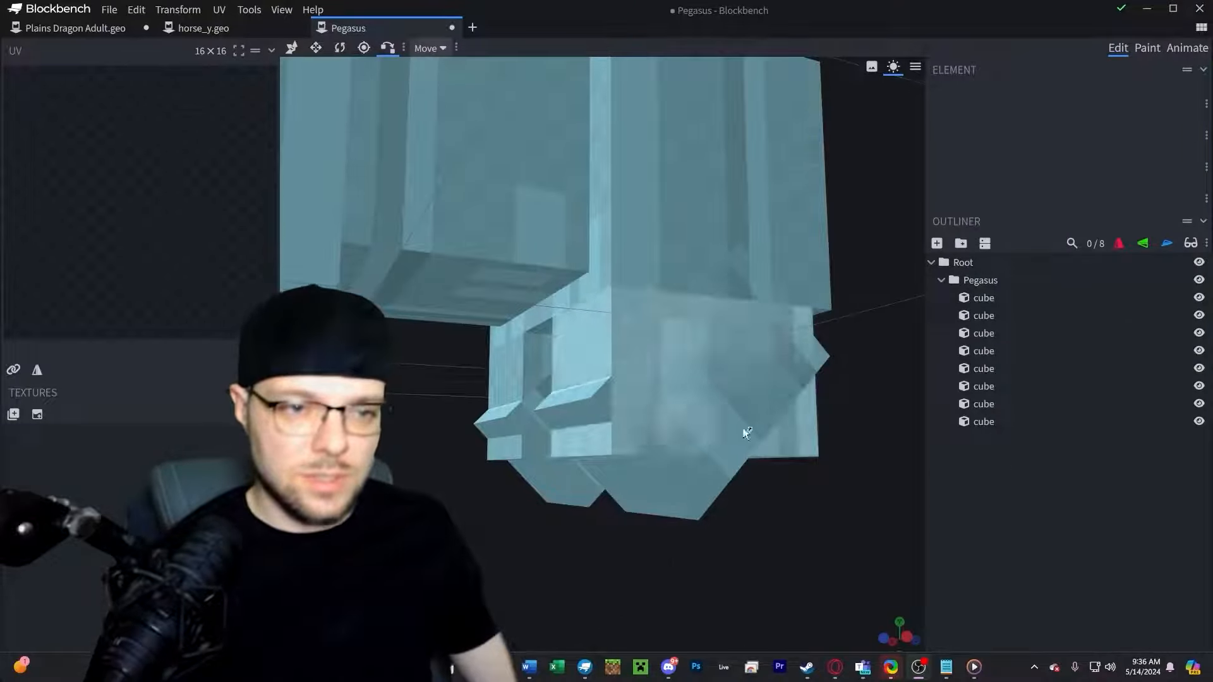
pyautogui.moveTo(758, 446); pyautogui.dragTo(781, 503)
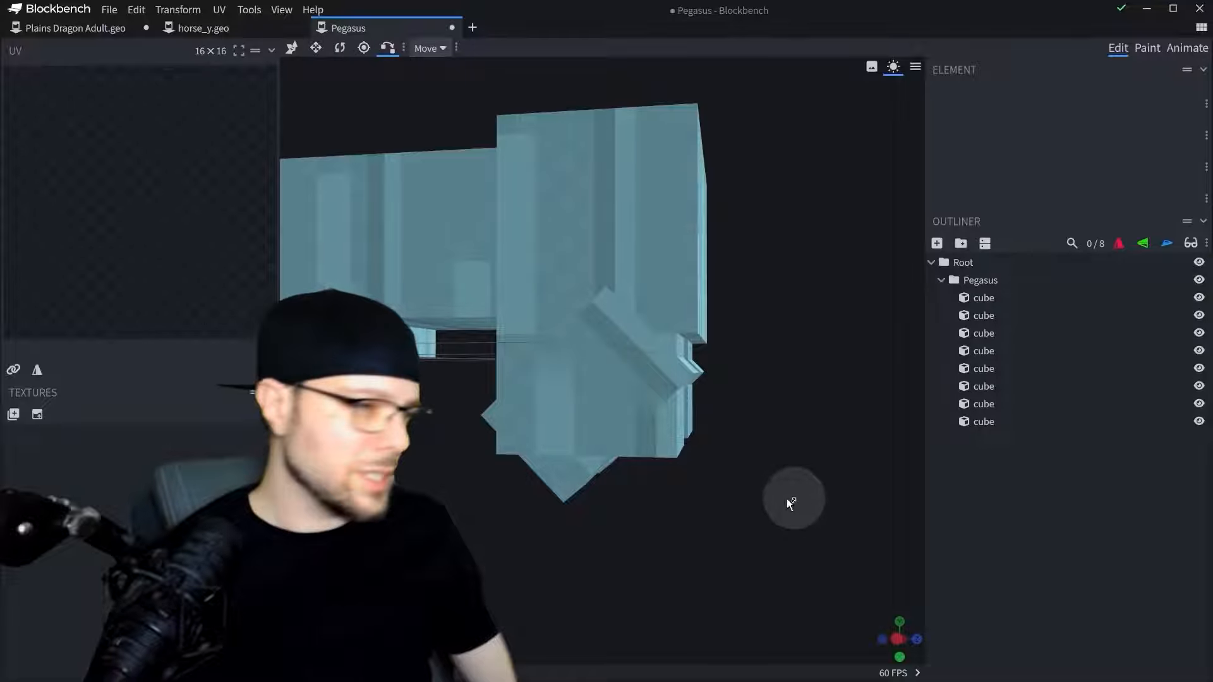
pyautogui.scroll(-3, 602, 361)
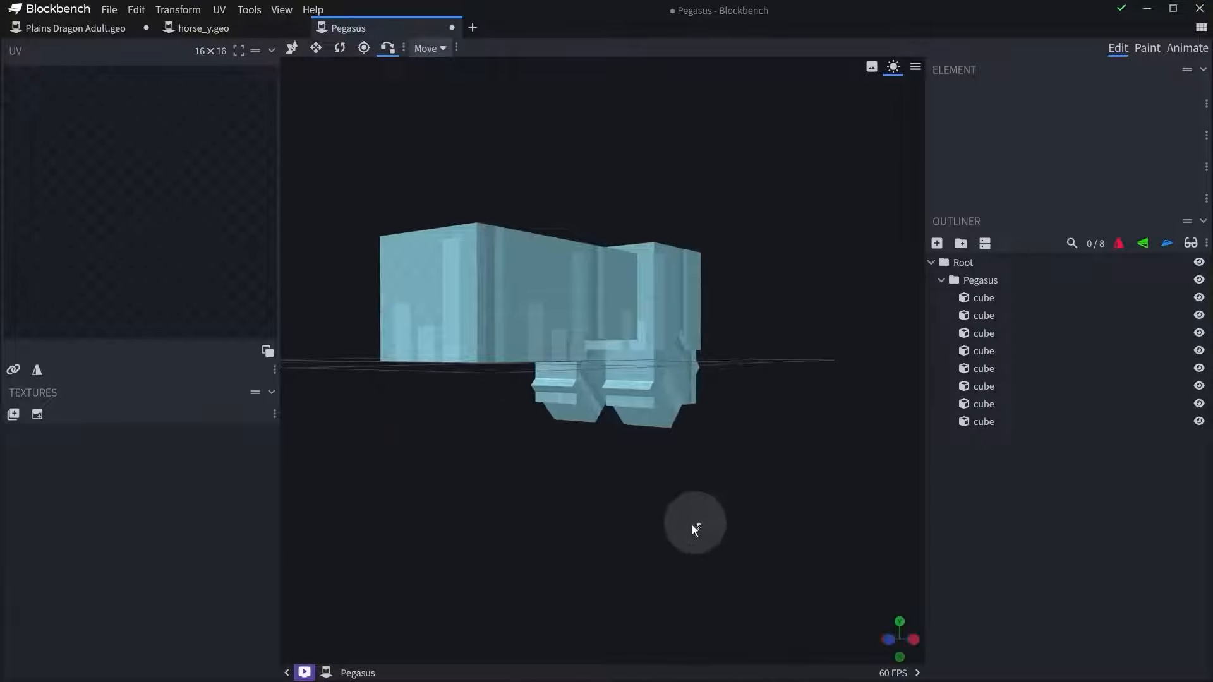
pyautogui.moveTo(691, 525); pyautogui.dragTo(687, 536)
pyautogui.scroll(3, 686, 524)
# - Vertex-snap the front corner of the rotated cube to the bottom front corner of the upper-leg cube
pyautogui.click(669, 467)
pyautogui.moveTo(749, 563); pyautogui.dragTo(677, 486)
pyautogui.scroll(3, 677, 485)
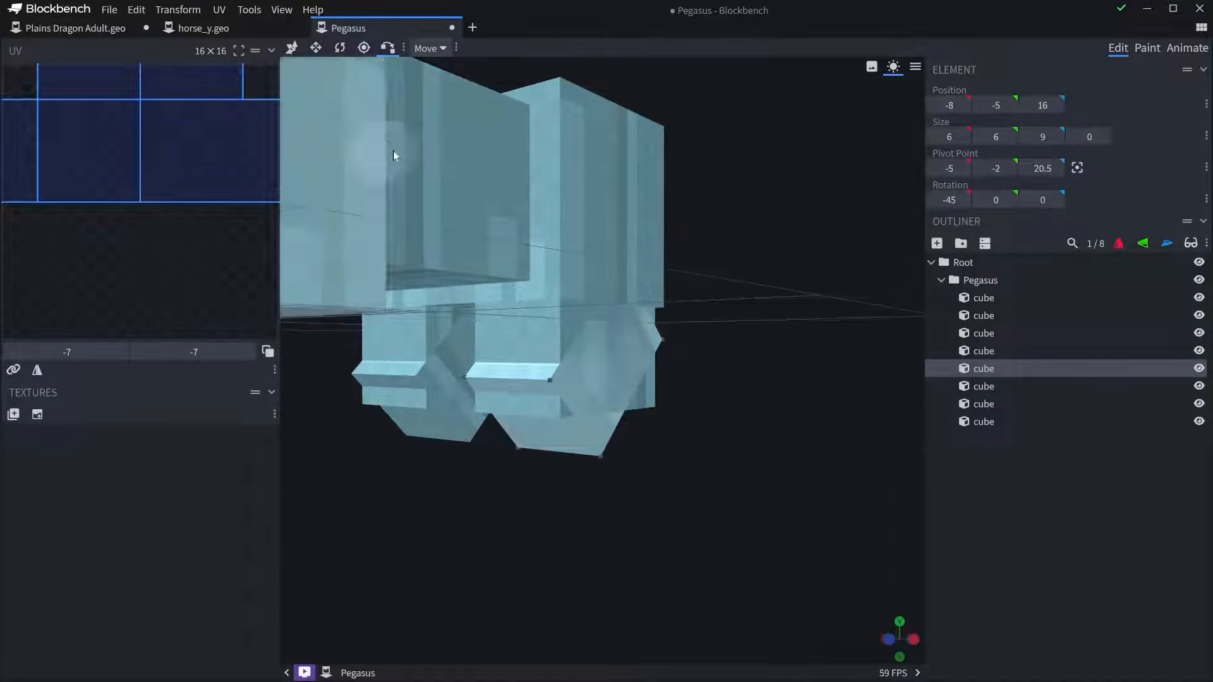
pyautogui.click(291, 48)
pyautogui.moveTo(745, 432); pyautogui.dragTo(638, 272)
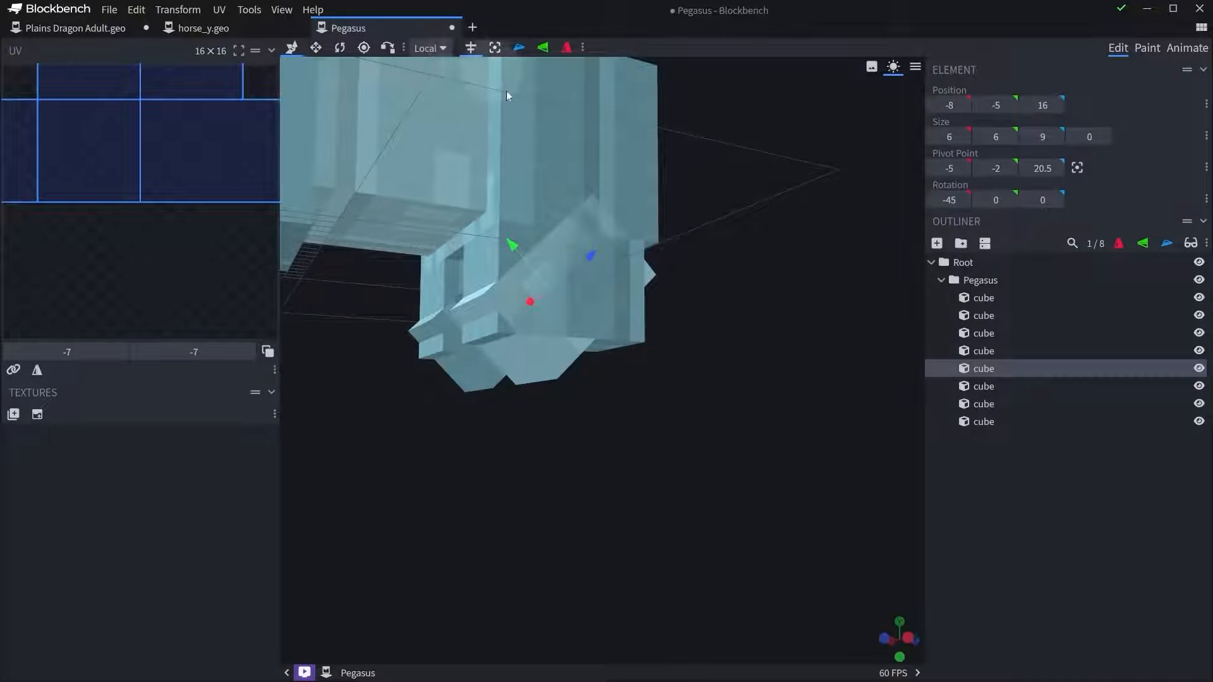
pyautogui.click(388, 48)
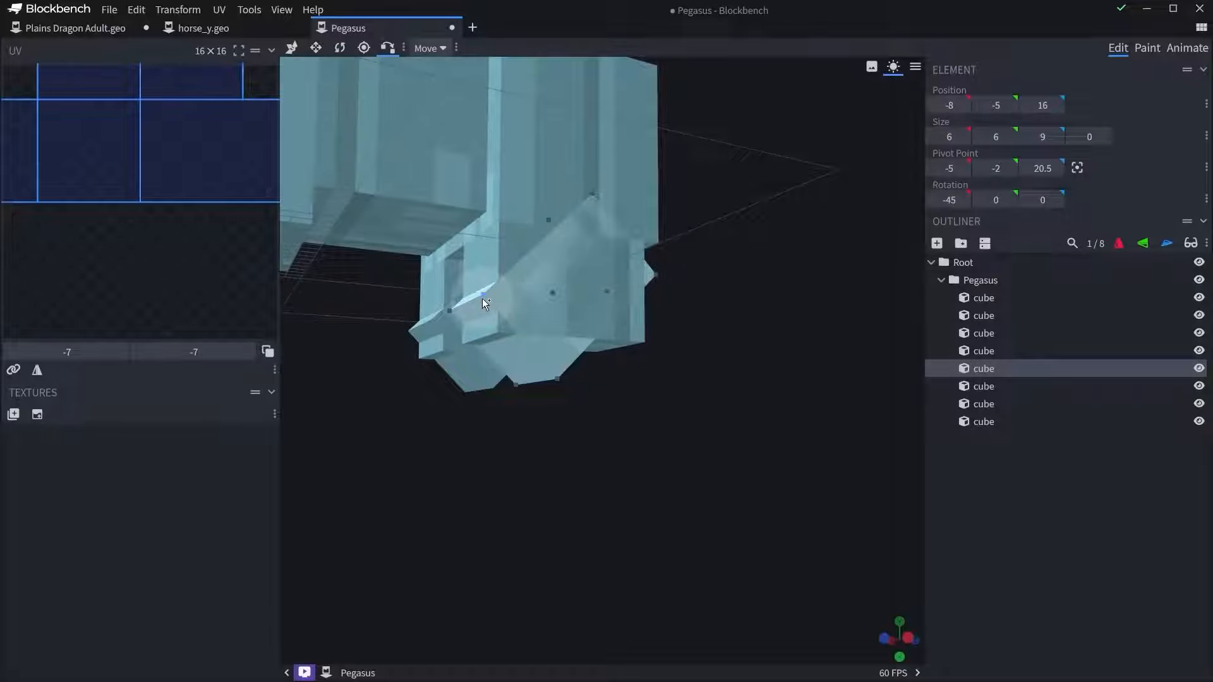
pyautogui.scroll(3, 556, 329)
pyautogui.click(533, 355)
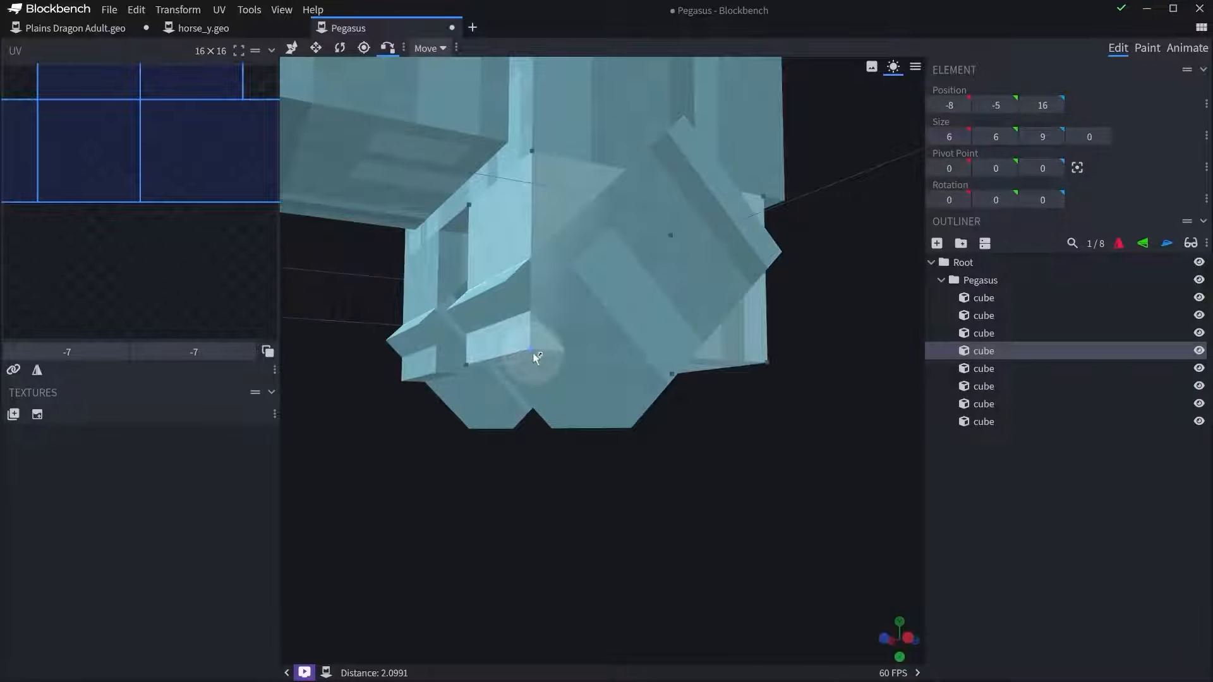
pyautogui.click(533, 350)
pyautogui.moveTo(699, 444); pyautogui.dragTo(815, 509)
pyautogui.scroll(-3, 814, 508)
# - Resize the rotated lower-leg cube to a height of 9 and a depth of 6.5 units
pyautogui.click(292, 48)
pyautogui.click(680, 373)
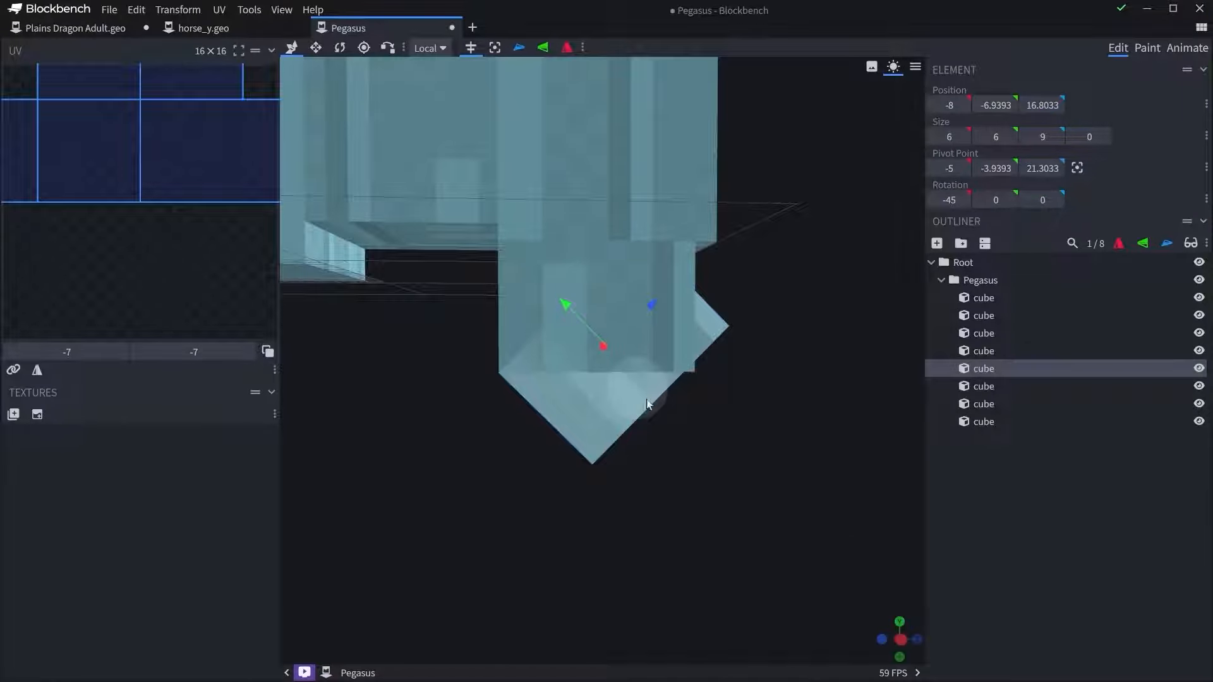
pyautogui.moveTo(739, 376); pyautogui.dragTo(701, 380)
pyautogui.moveTo(684, 318); pyautogui.dragTo(814, 259)
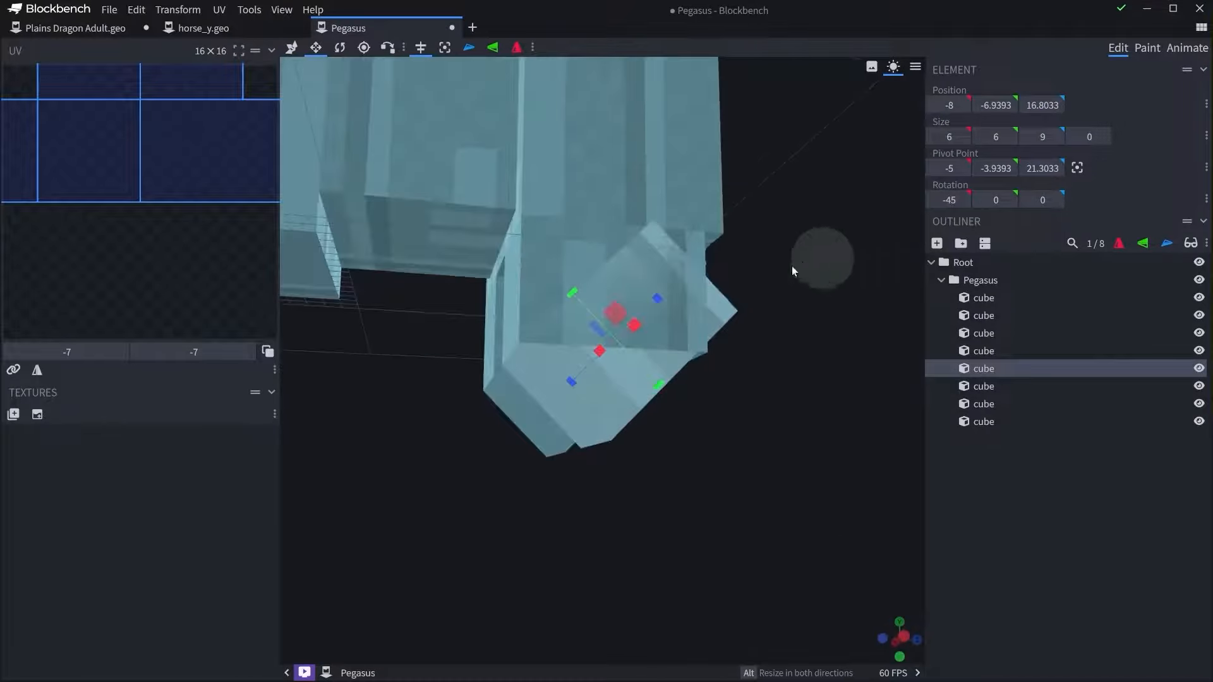
pyautogui.press('s')
pyautogui.moveTo(638, 317); pyautogui.dragTo(627, 345)
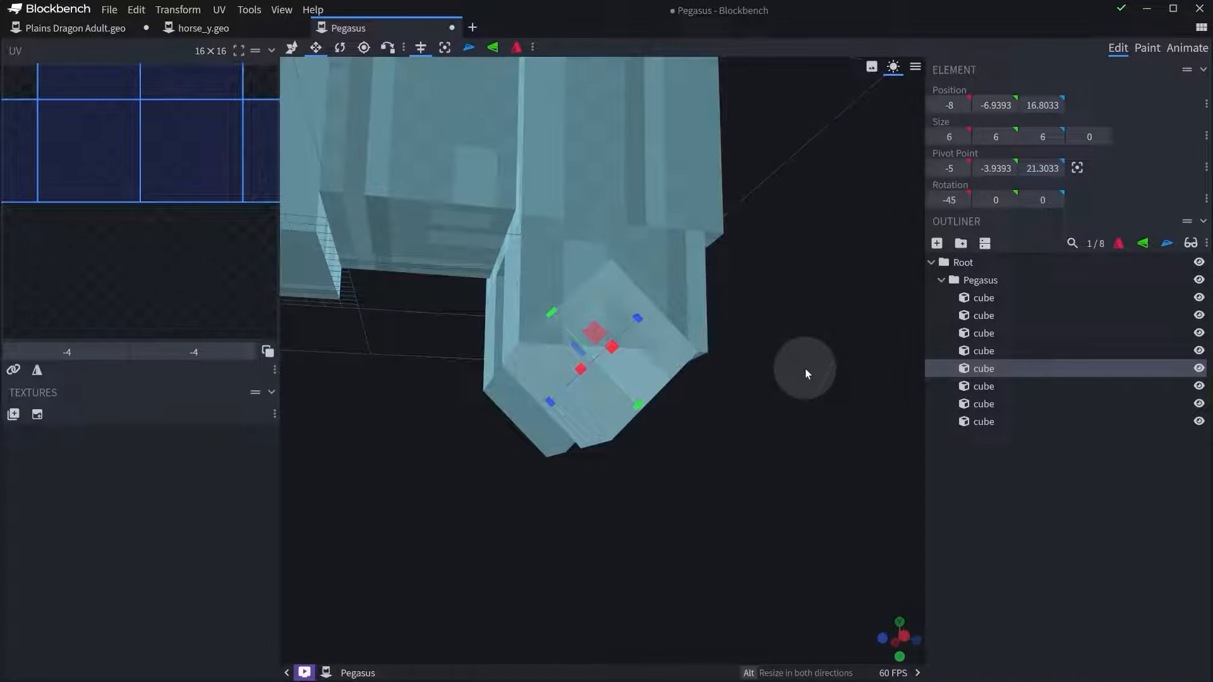
pyautogui.moveTo(744, 424); pyautogui.dragTo(711, 428)
pyautogui.moveTo(632, 411); pyautogui.dragTo(655, 432)
pyautogui.moveTo(739, 411); pyautogui.dragTo(731, 420)
pyautogui.moveTo(645, 334); pyautogui.dragTo(653, 332)
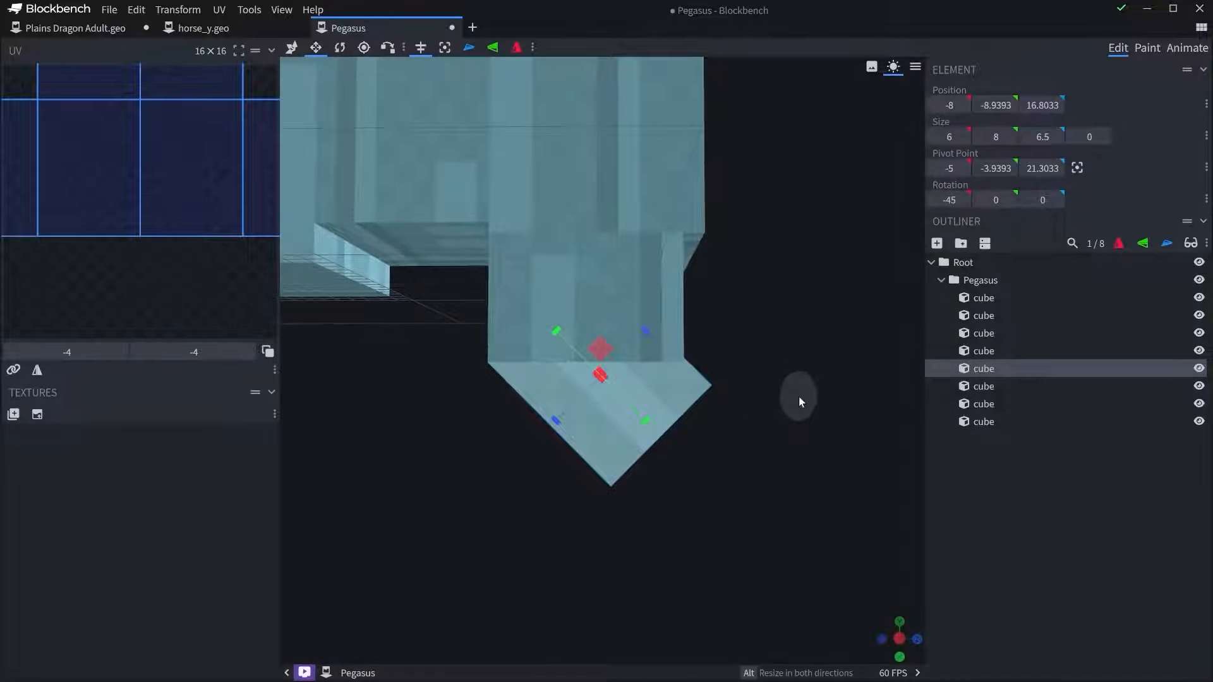
pyautogui.moveTo(793, 411); pyautogui.dragTo(780, 352, button='right')
pyautogui.moveTo(631, 357); pyautogui.dragTo(644, 370)
pyautogui.moveTo(809, 423); pyautogui.dragTo(799, 397)
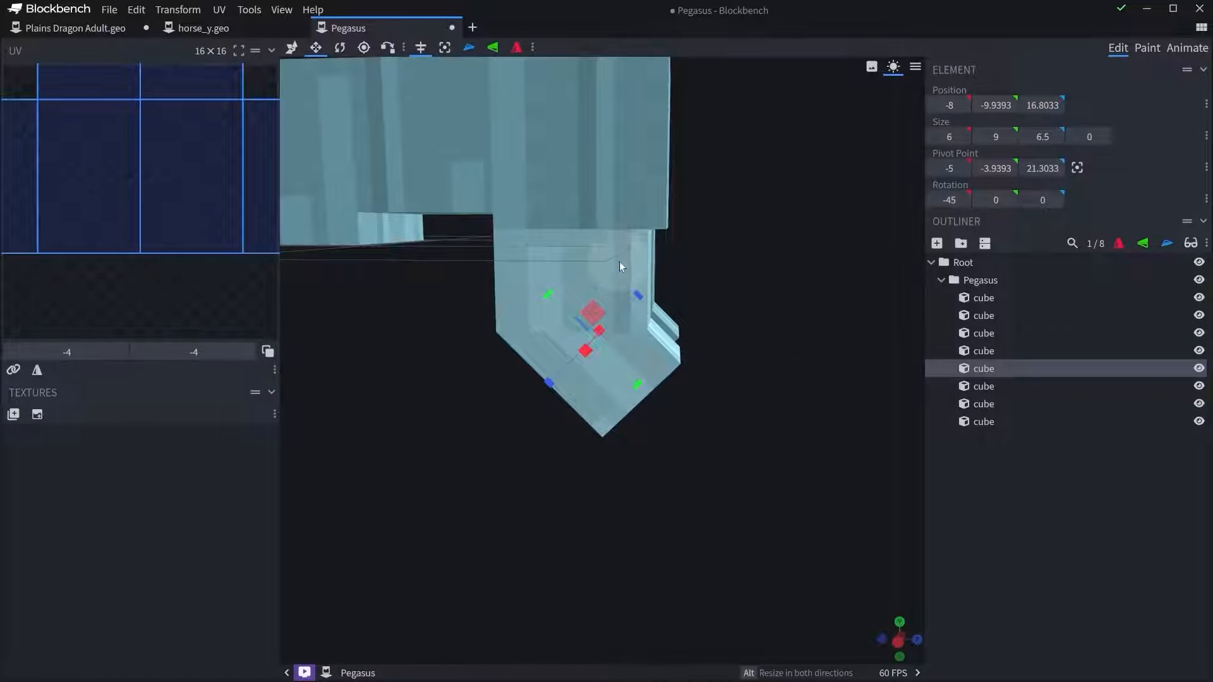
# - Try rotating the lower-leg cube to -40° on X, and undo that rotation
pyautogui.click(657, 300)
pyautogui.press('r')
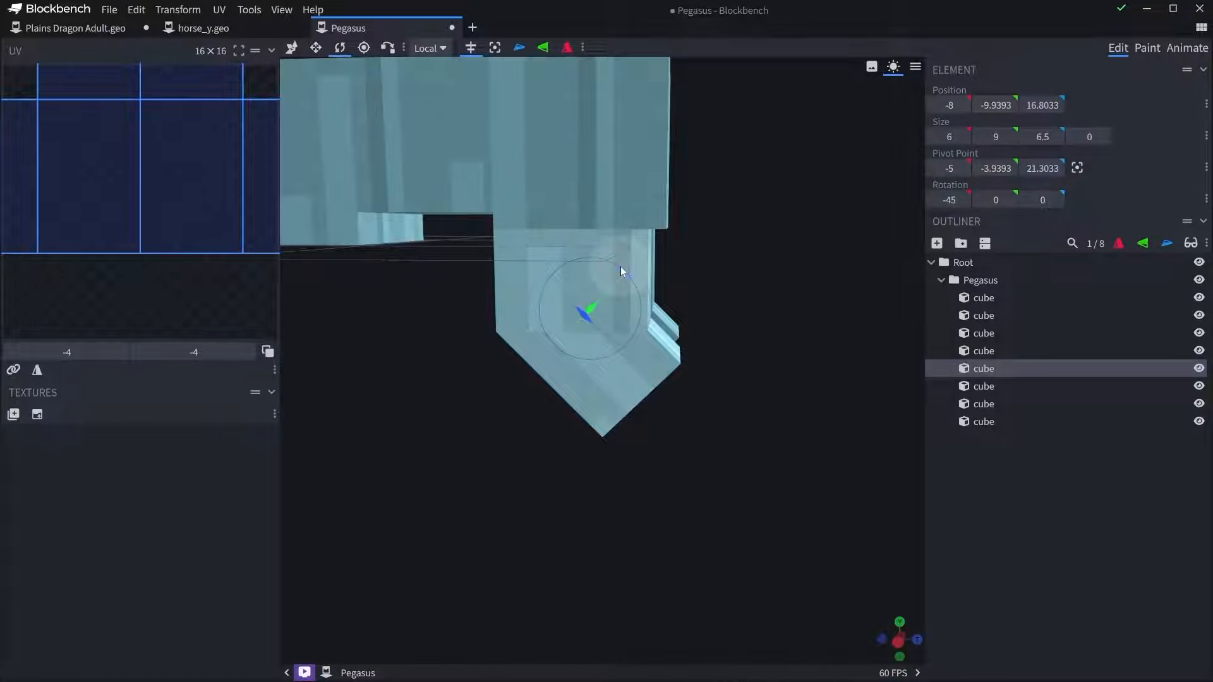
pyautogui.moveTo(620, 267); pyautogui.dragTo(649, 299)
pyautogui.hotkey('ctrl', 'z')
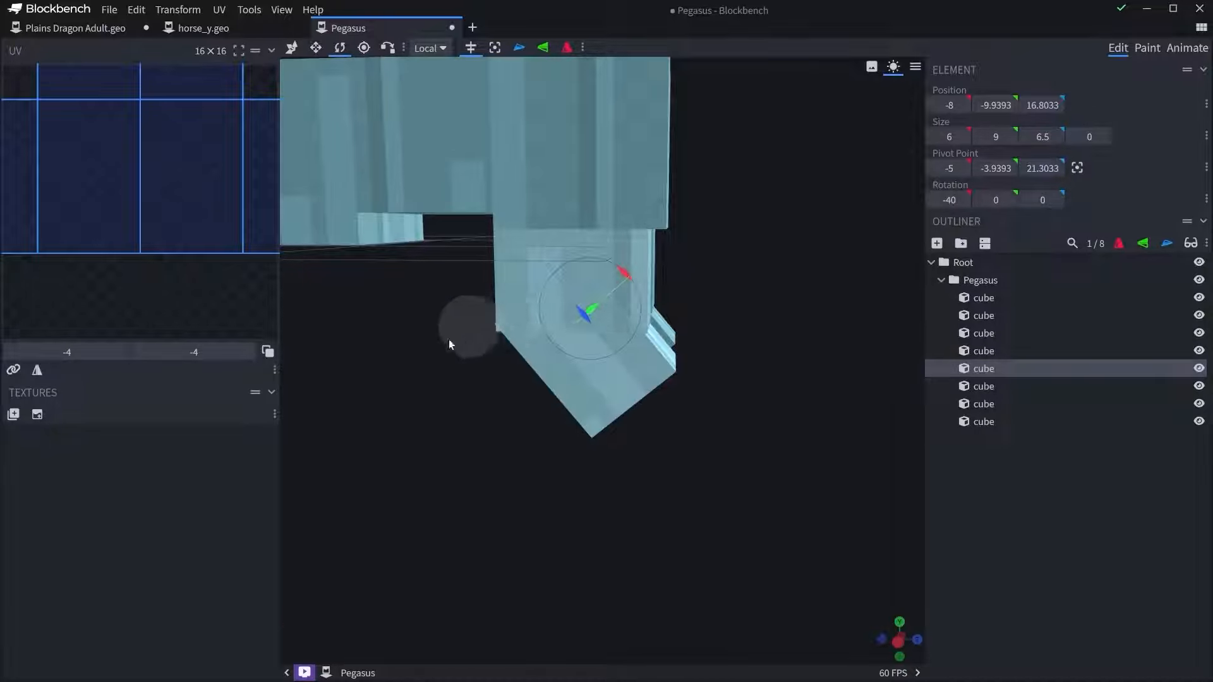
# - Move the lower-leg cube's pivot point to its front knee corner at Y -4.9393, Z 16.0533
pyautogui.moveTo(495, 331); pyautogui.dragTo(375, 66)
pyautogui.click(364, 48)
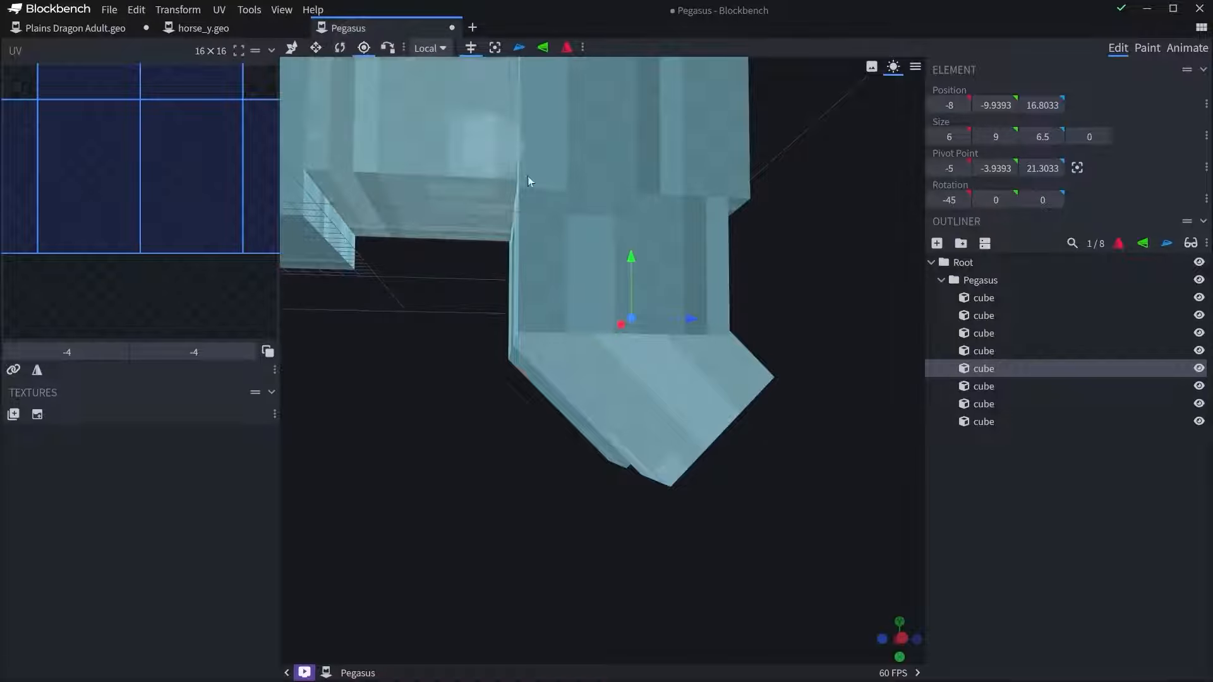
pyautogui.moveTo(638, 287); pyautogui.dragTo(528, 293)
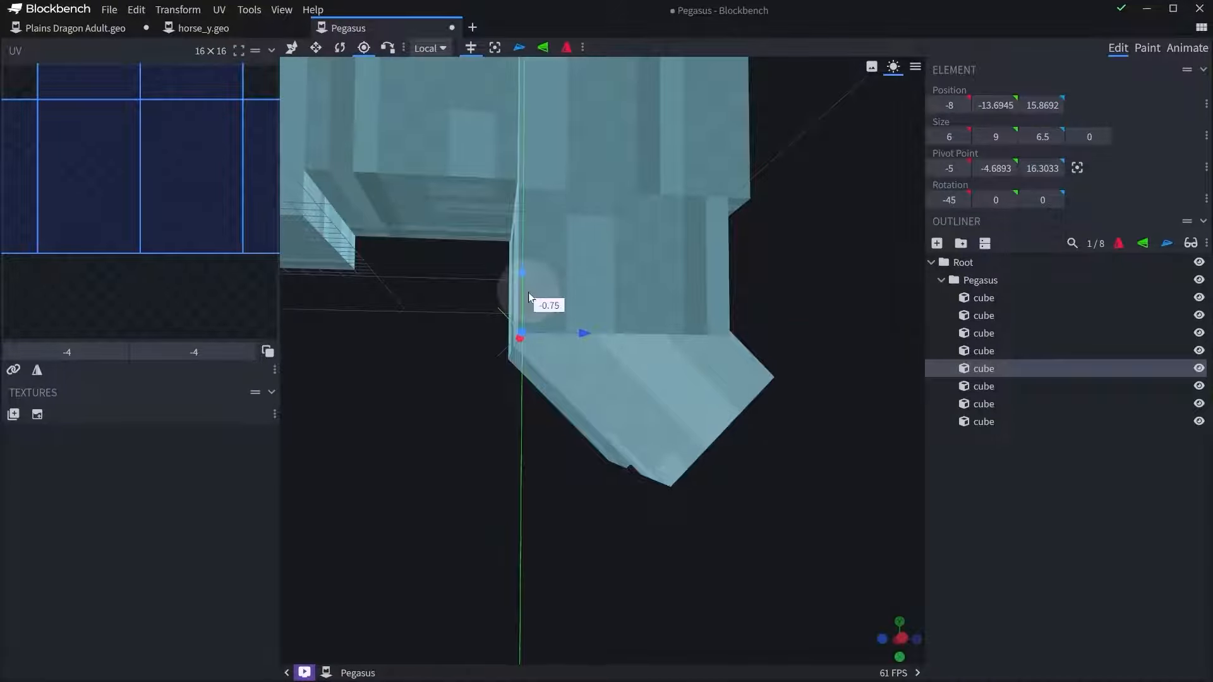
pyautogui.scroll(5, 427, 465)
pyautogui.moveTo(427, 465); pyautogui.dragTo(510, 543, button='right')
pyautogui.scroll(3, 510, 543)
pyautogui.moveTo(544, 363); pyautogui.dragTo(548, 391)
pyautogui.moveTo(613, 447); pyautogui.dragTo(603, 447)
pyautogui.moveTo(520, 546); pyautogui.dragTo(529, 381)
pyautogui.moveTo(495, 463); pyautogui.dragTo(634, 361)
pyautogui.scroll(3, 513, 474)
pyautogui.press('r')
pyautogui.hotkey('ctrl', 'z')
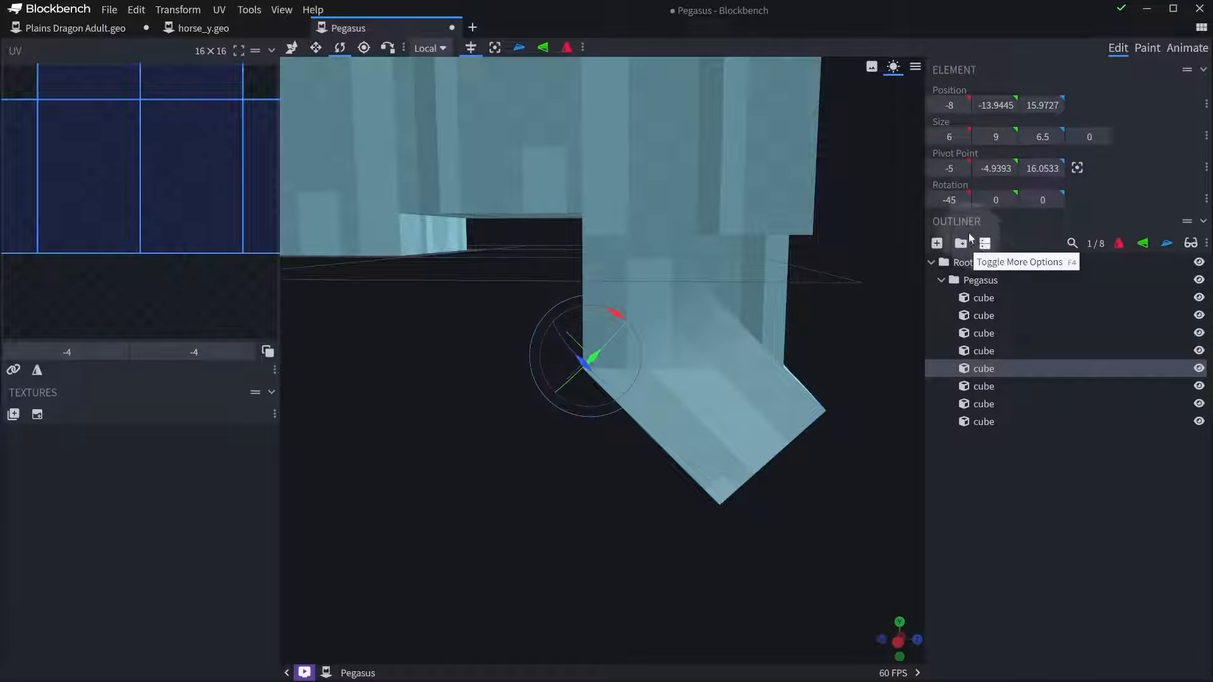
# - Group the haunch, upper-leg and lower-leg cubes of one side in a new bone named Leftleg1
pyautogui.keyDown('ctrl'); pyautogui.click(747, 256); pyautogui.keyUp('ctrl')
pyautogui.keyDown('ctrl'); pyautogui.click(755, 202); pyautogui.keyUp('ctrl')
pyautogui.click(961, 244)
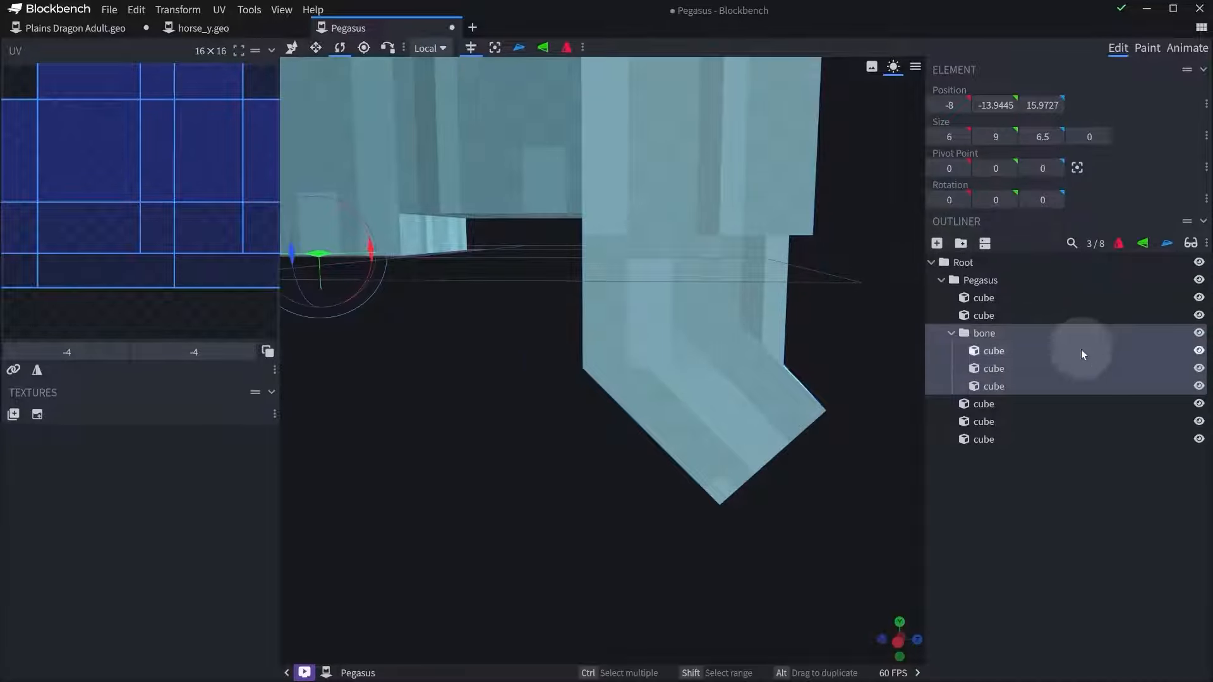
pyautogui.doubleClick(983, 332)
pyautogui.scroll(-4, 821, 453)
pyautogui.moveTo(814, 455); pyautogui.dragTo(758, 218)
pyautogui.click(469, 50)
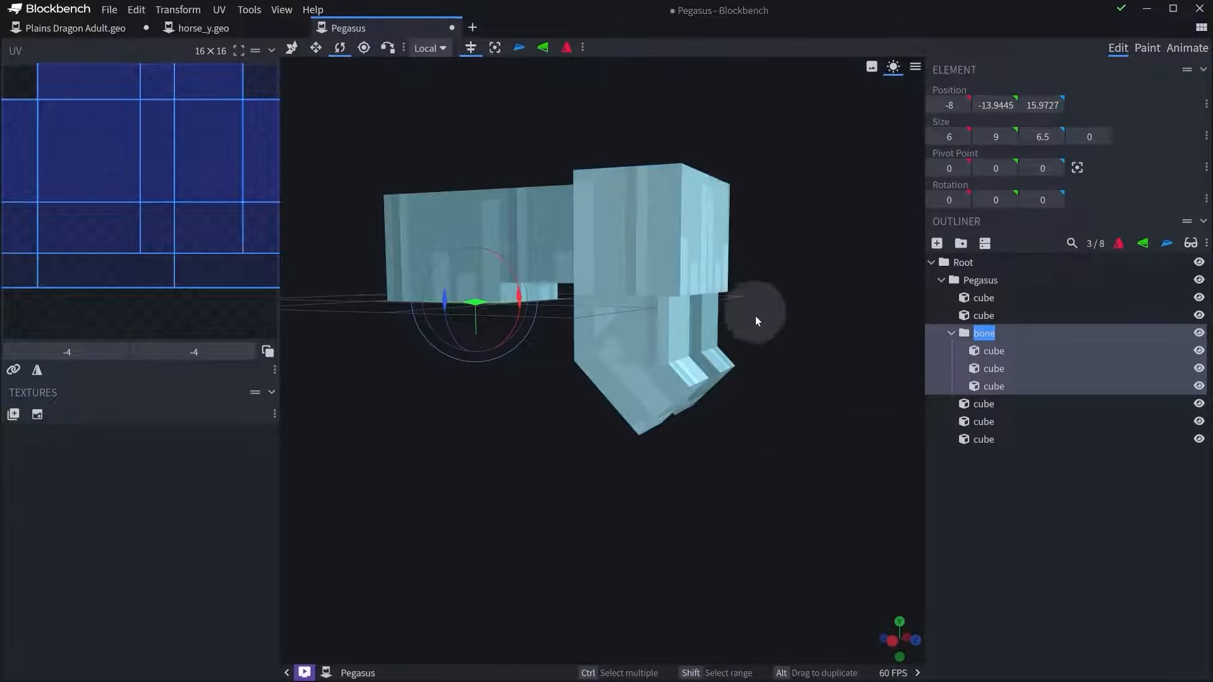
pyautogui.write('Leftleg')
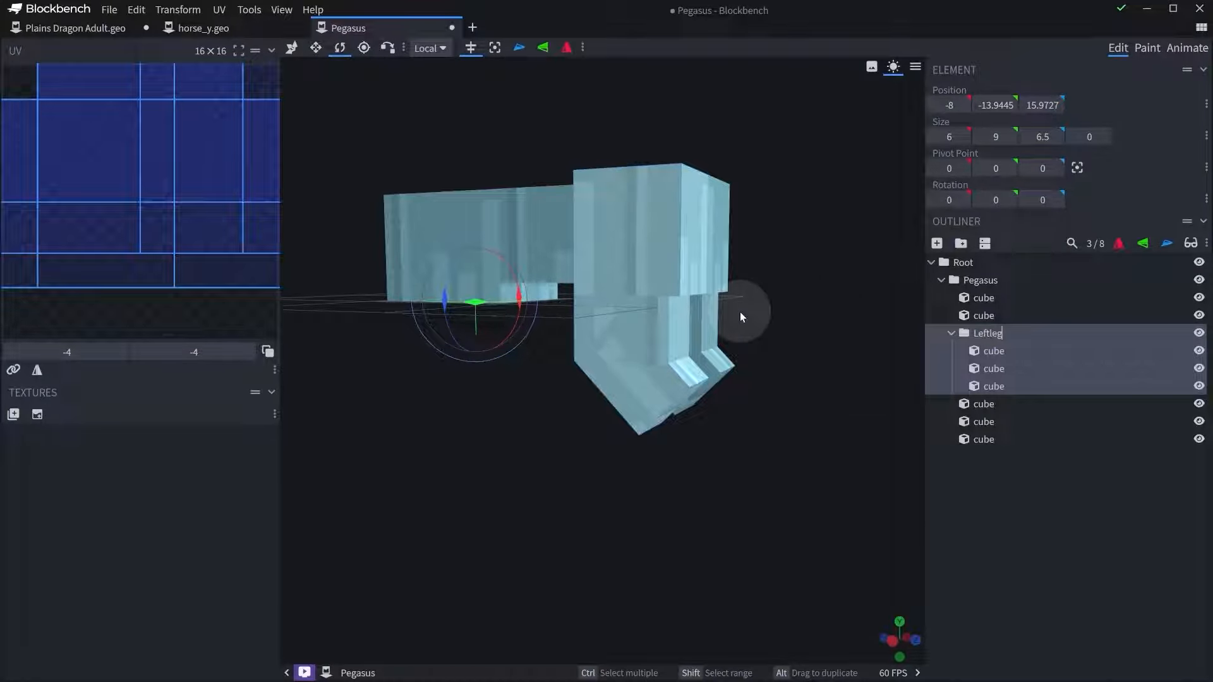
pyautogui.write('1')
# - Add a bone named Leftleg2 inside Leftleg1 and place the rotated lower-leg cube in it
pyautogui.click(642, 331)
pyautogui.click(668, 392)
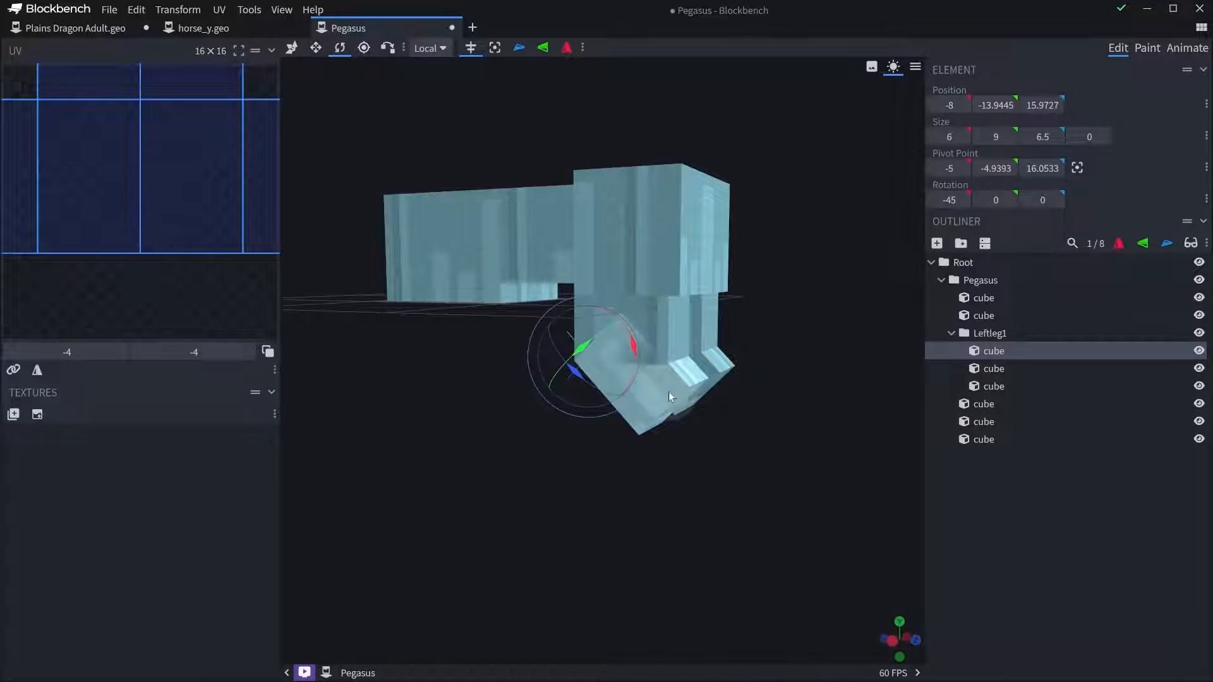
pyautogui.click(969, 249)
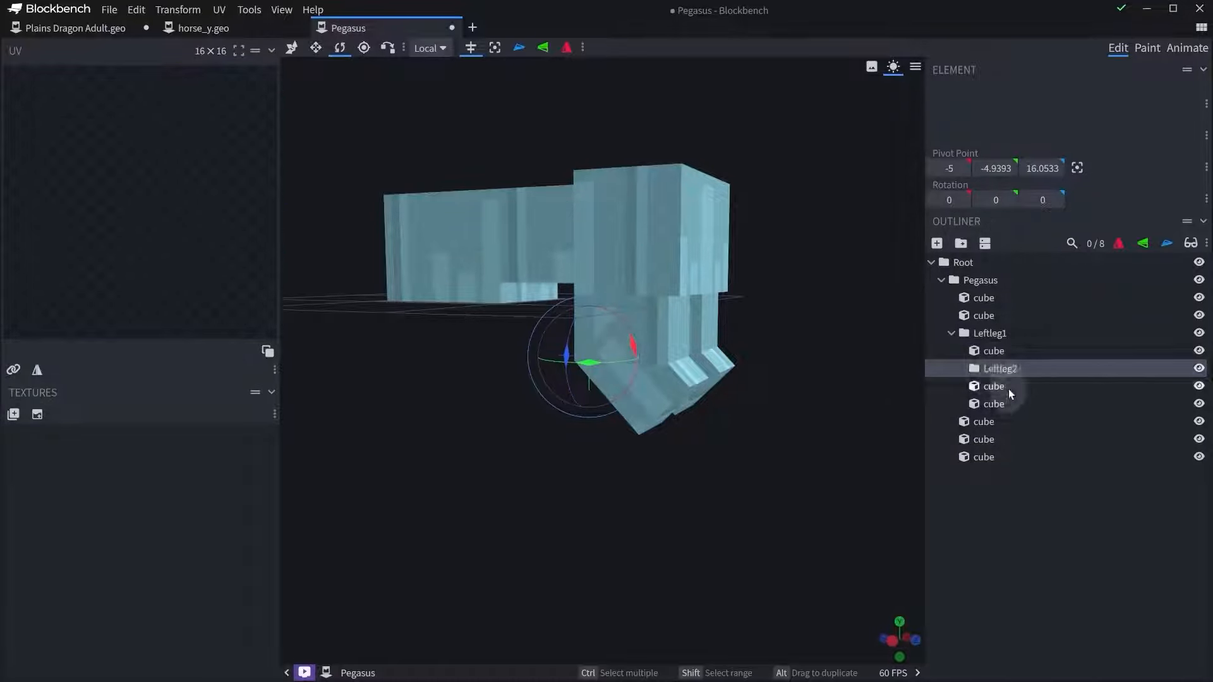
pyautogui.click(1009, 388)
pyautogui.click(657, 396)
pyautogui.moveTo(1004, 355); pyautogui.dragTo(990, 408)
# - Turn off mirror modeling and delete the opposite side's haunch, upper-leg and lower-leg cubes
pyautogui.moveTo(610, 528); pyautogui.dragTo(783, 483)
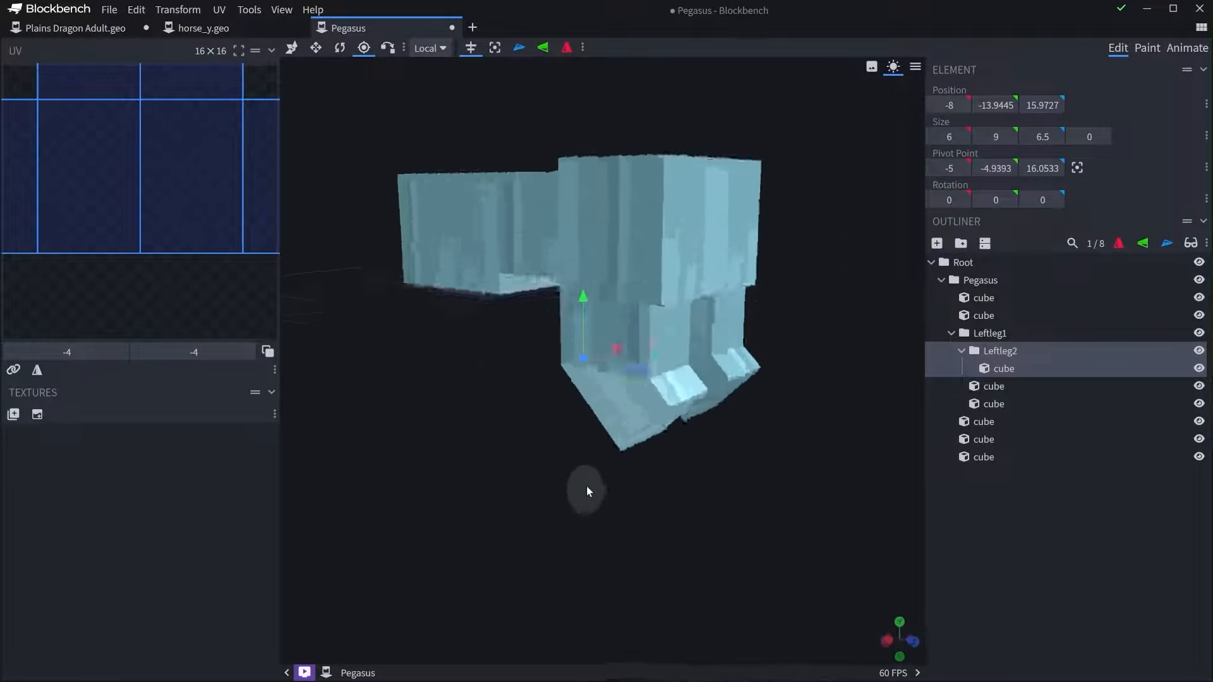
pyautogui.moveTo(821, 348); pyautogui.dragTo(803, 351)
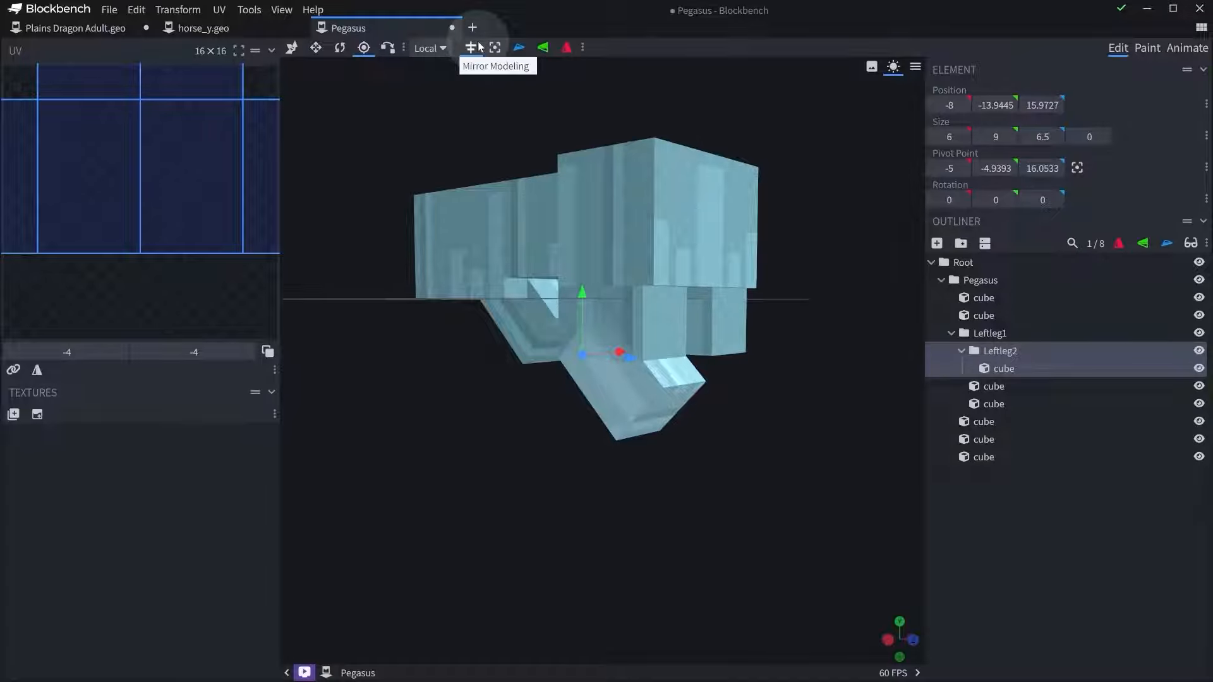
pyautogui.click(478, 47)
pyautogui.moveTo(455, 433); pyautogui.dragTo(501, 414)
pyautogui.click(503, 317)
pyautogui.scroll(-3, 600, 445)
pyautogui.moveTo(605, 453); pyautogui.dragTo(621, 477)
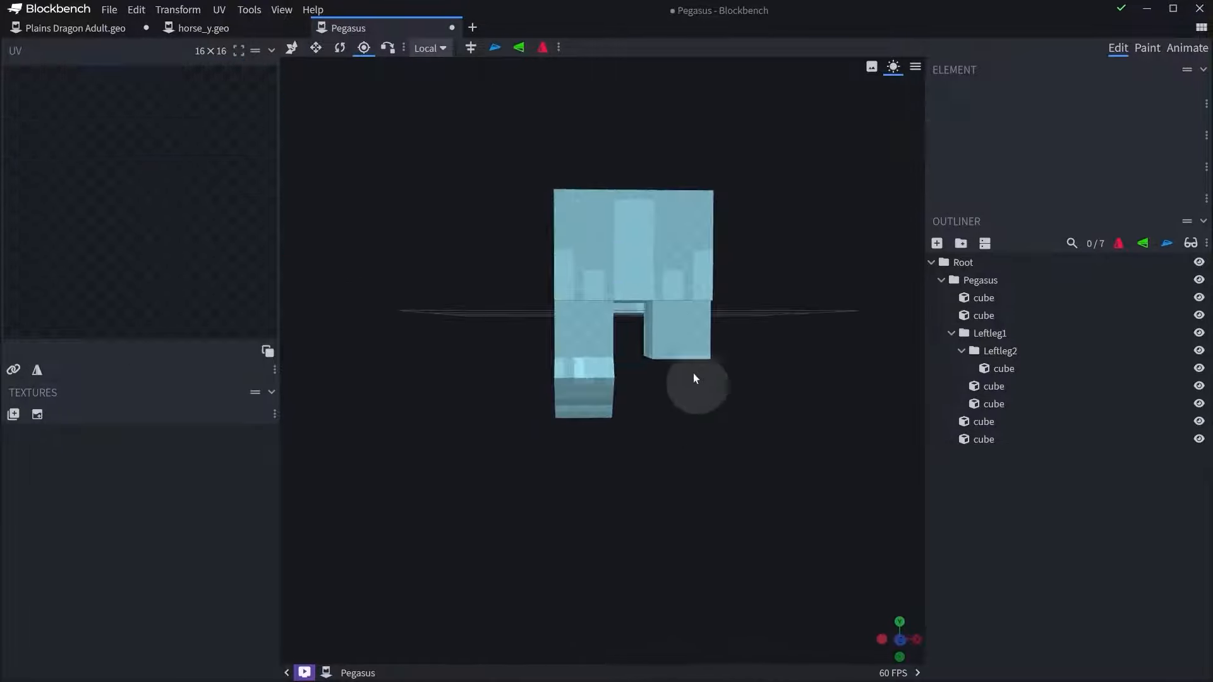
pyautogui.moveTo(692, 373); pyautogui.dragTo(752, 497)
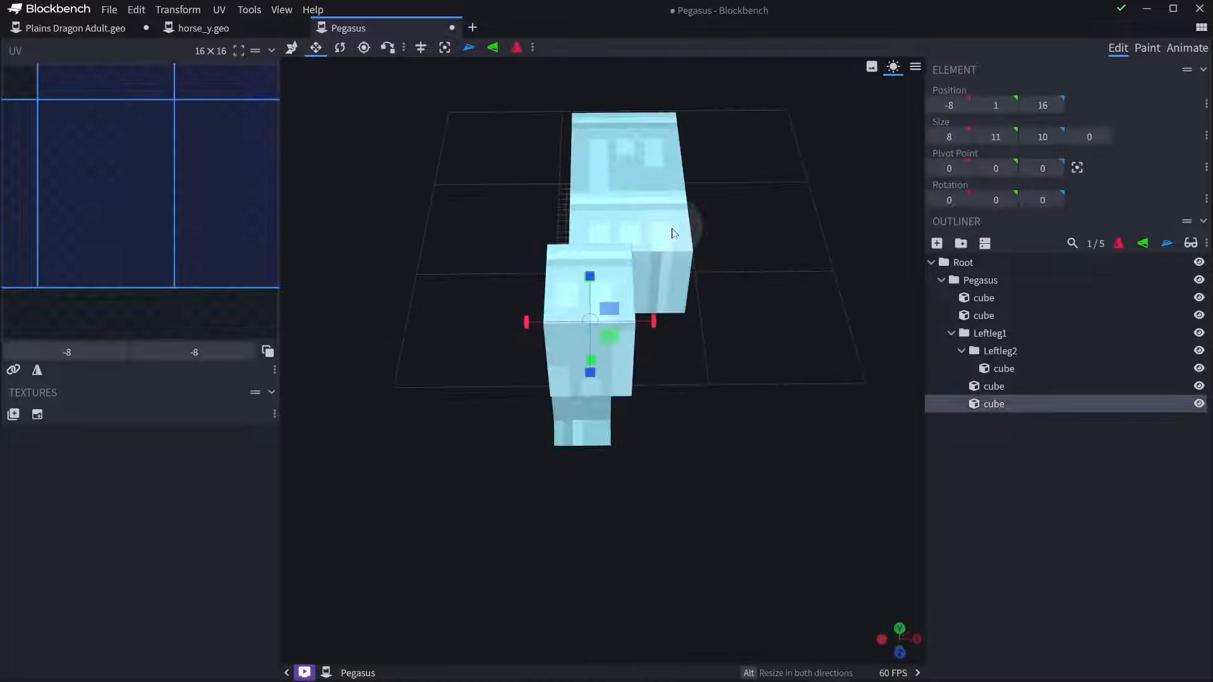
# - Widen the remaining haunch cube to 16 units so it spans the full rear of the body
pyautogui.moveTo(641, 321); pyautogui.dragTo(716, 319)
pyautogui.moveTo(785, 265); pyautogui.dragTo(782, 341)
pyautogui.moveTo(686, 412); pyautogui.dragTo(689, 415)
pyautogui.moveTo(758, 293); pyautogui.dragTo(859, 196)
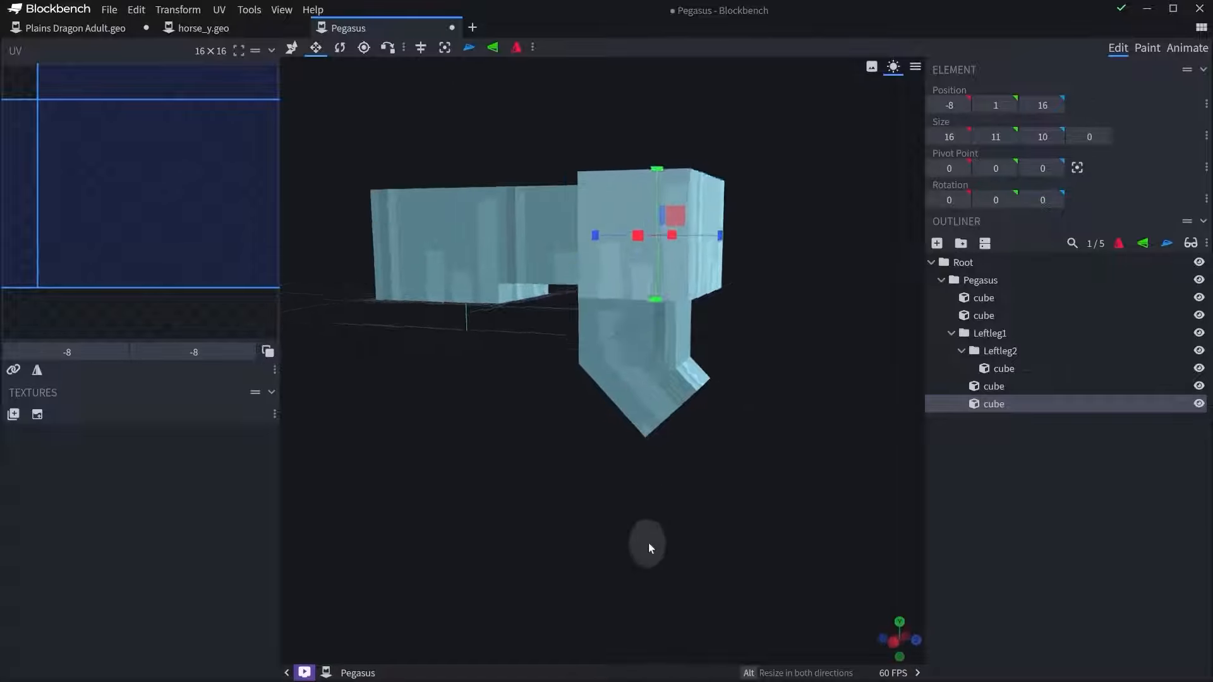
# - Duplicate the -45° rotated lower-leg cube in the Leftleg2 bone
pyautogui.moveTo(648, 543); pyautogui.dragTo(677, 544)
pyautogui.scroll(2, 675, 505)
pyautogui.click(701, 423)
pyautogui.scroll(-1, 695, 357)
pyautogui.moveTo(711, 453); pyautogui.dragTo(670, 415, button='right')
pyautogui.scroll(-4, 682, 395)
pyautogui.scroll(7, 670, 411)
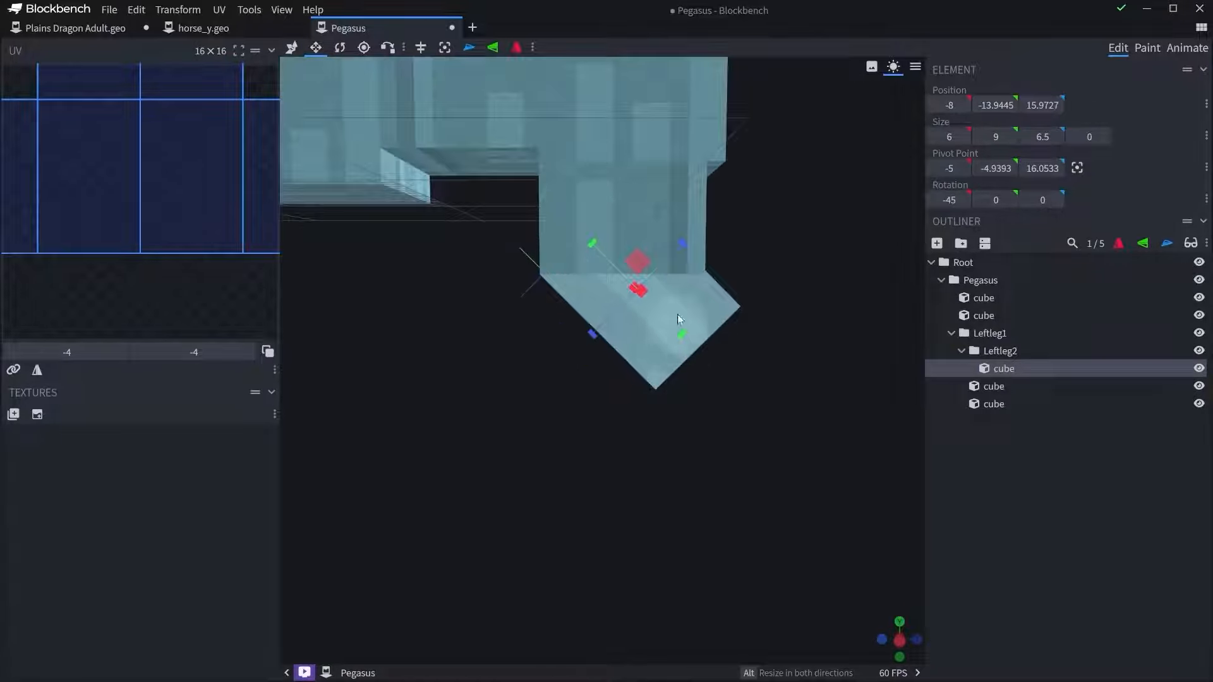
pyautogui.hotkey('ctrl', 'd')
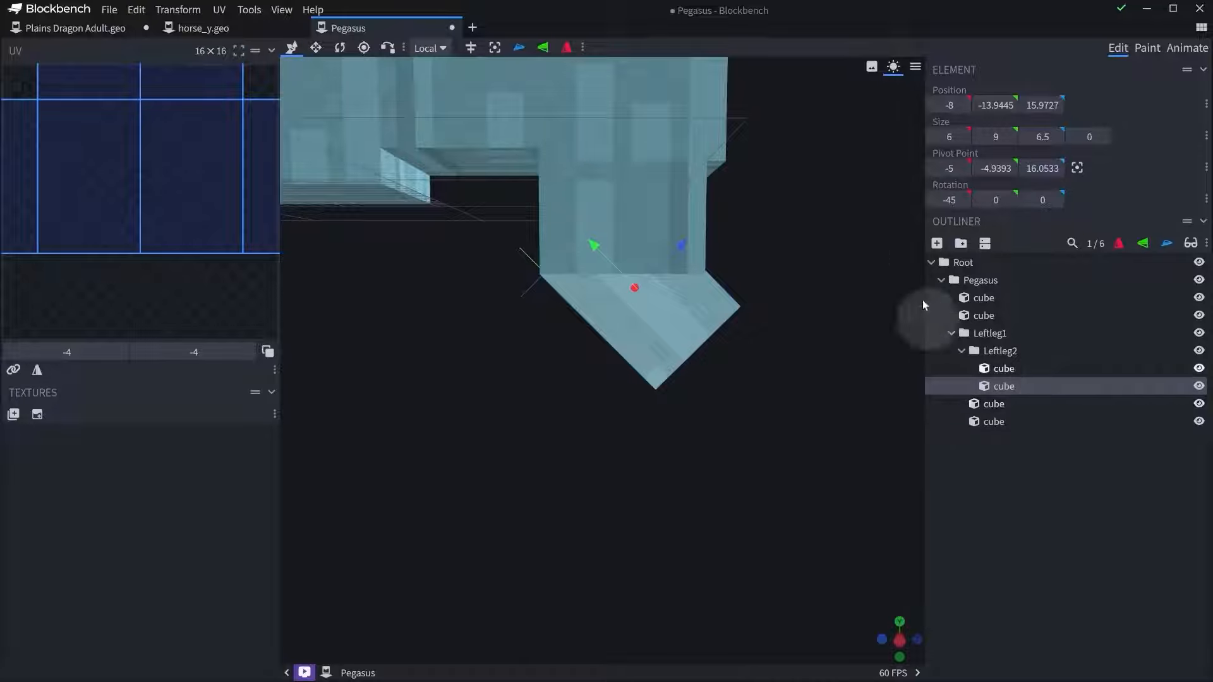
# - Add a bone named leftleg3 inside the Leftleg2 bone
pyautogui.click(961, 243)
pyautogui.doubleClick(999, 399)
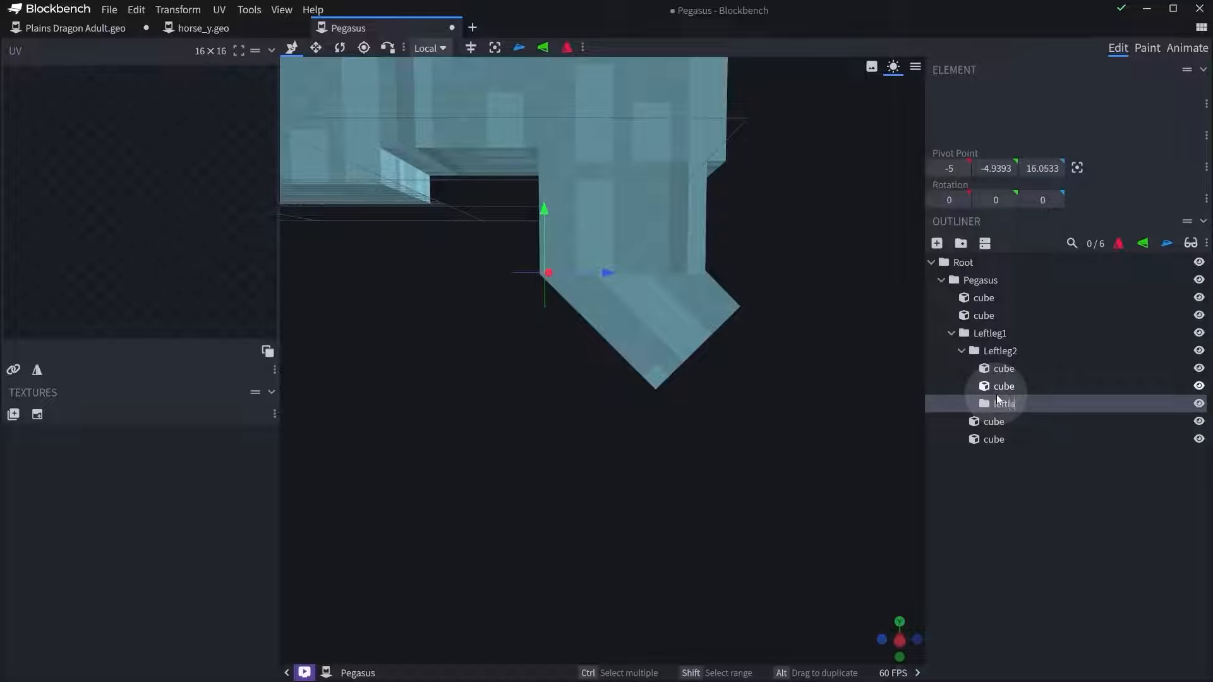
pyautogui.write('leftleg3')
pyautogui.press('Return')
# - Rename the Leftleg2 and Leftleg1 bones to lowercase leftleg2 and leftleg1
pyautogui.click(1001, 351)
pyautogui.doubleClick(1001, 351)
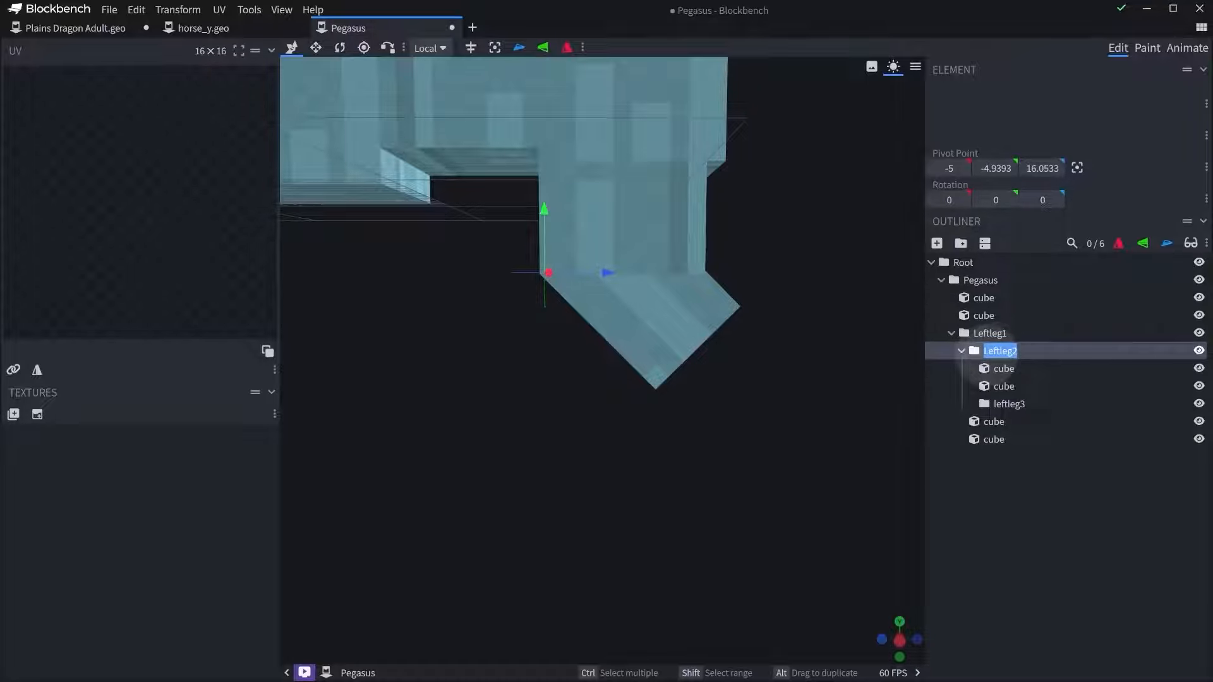
pyautogui.click(1009, 405)
pyautogui.doubleClick(990, 354)
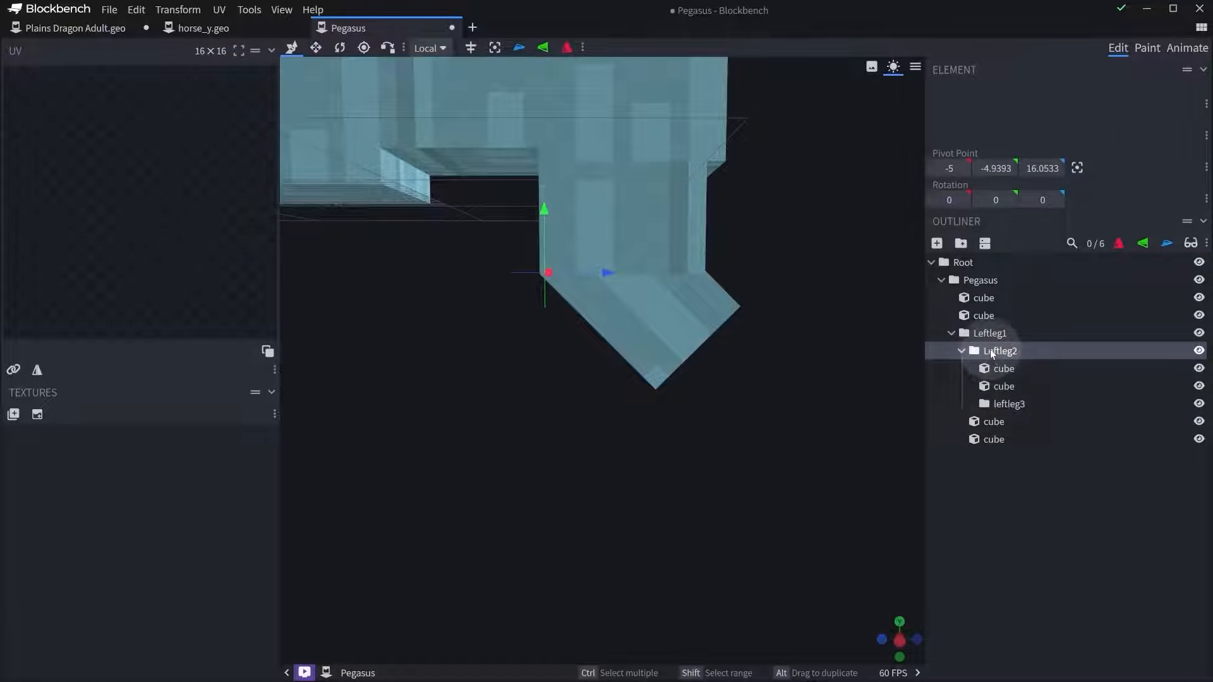
pyautogui.write('leftleg2')
pyautogui.press('Return')
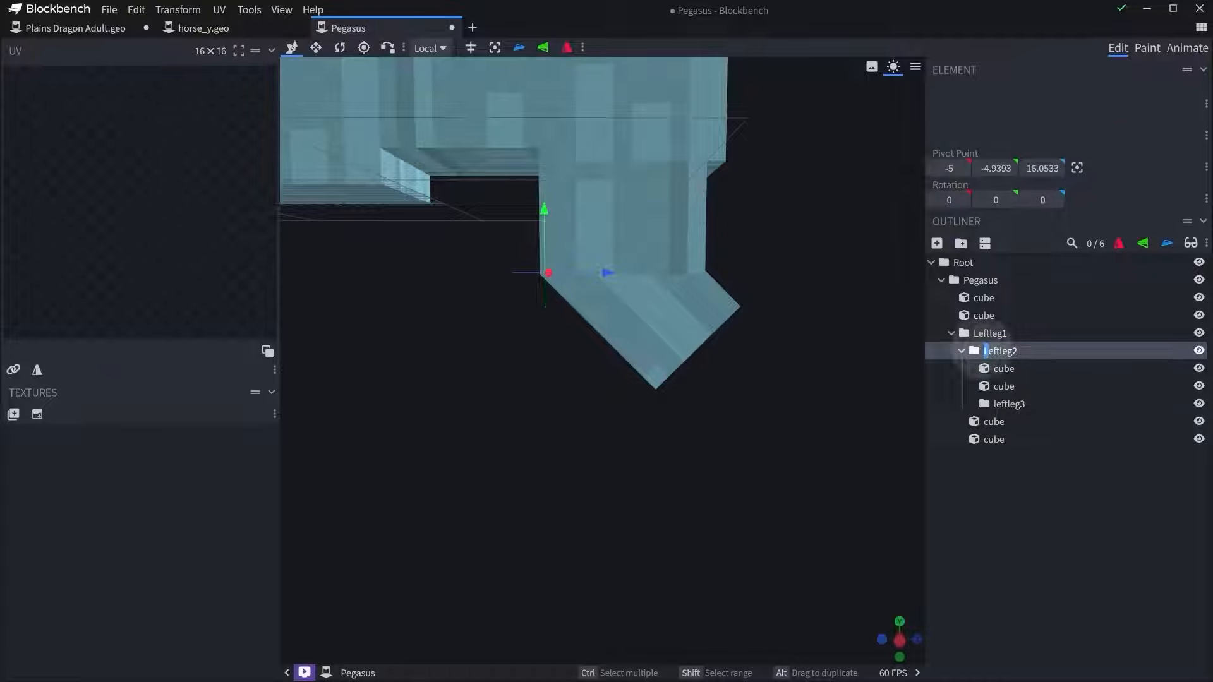
pyautogui.doubleClick(981, 334)
pyautogui.click(980, 333)
pyautogui.press('BackSpace')
pyautogui.write('l')
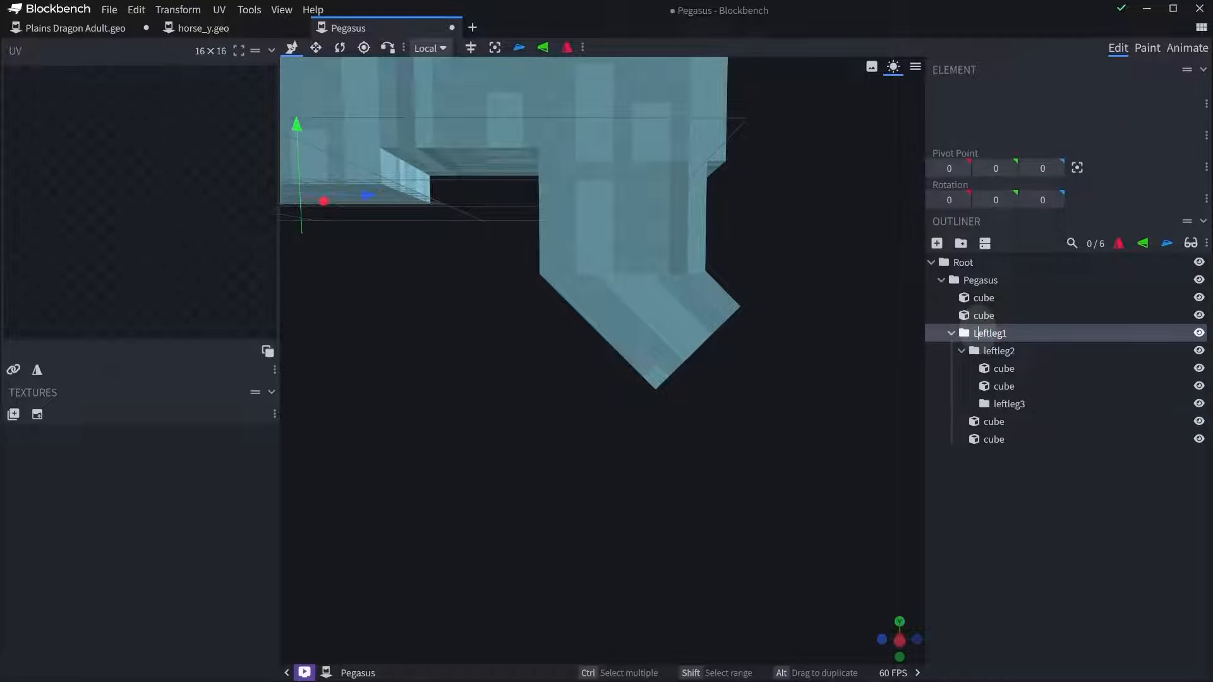
pyautogui.click(1004, 386)
pyautogui.click(1019, 403)
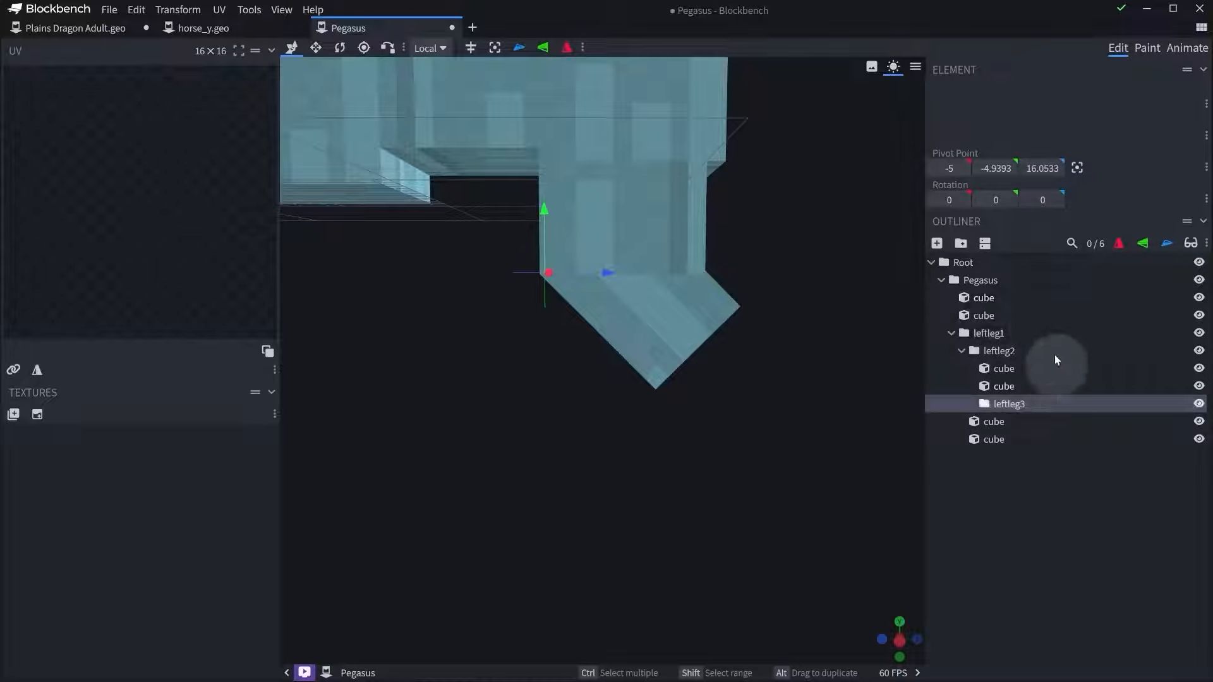
pyautogui.moveTo(777, 332); pyautogui.dragTo(821, 335)
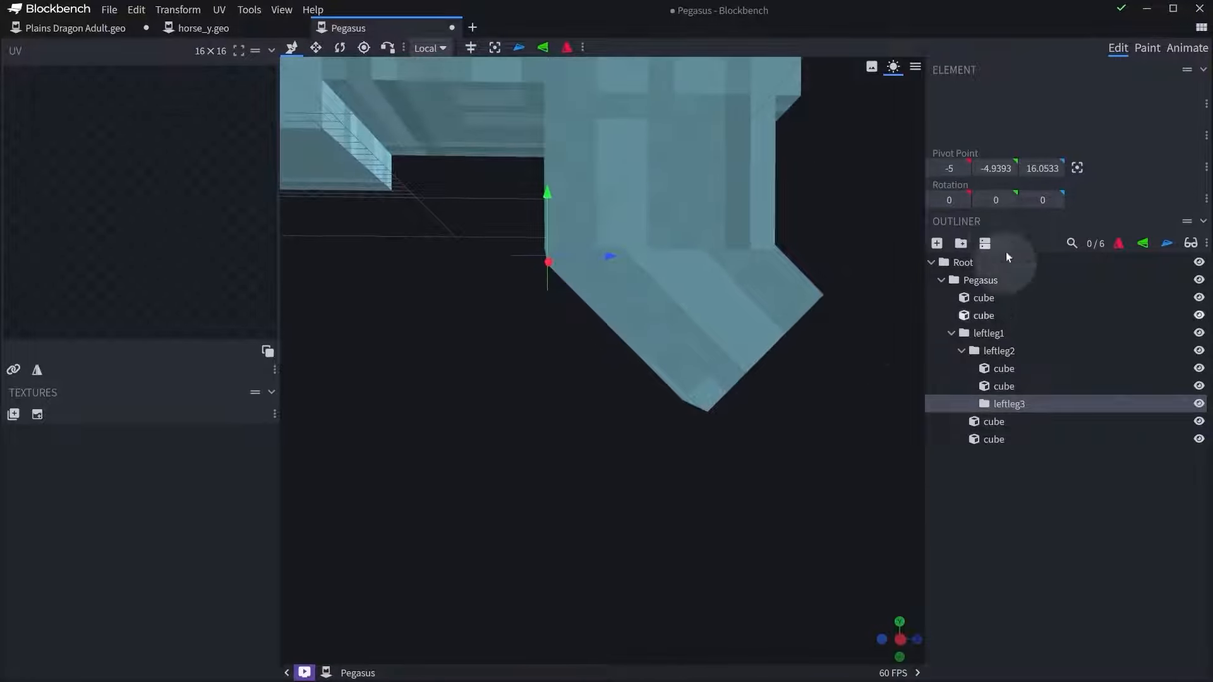
pyautogui.click(993, 284)
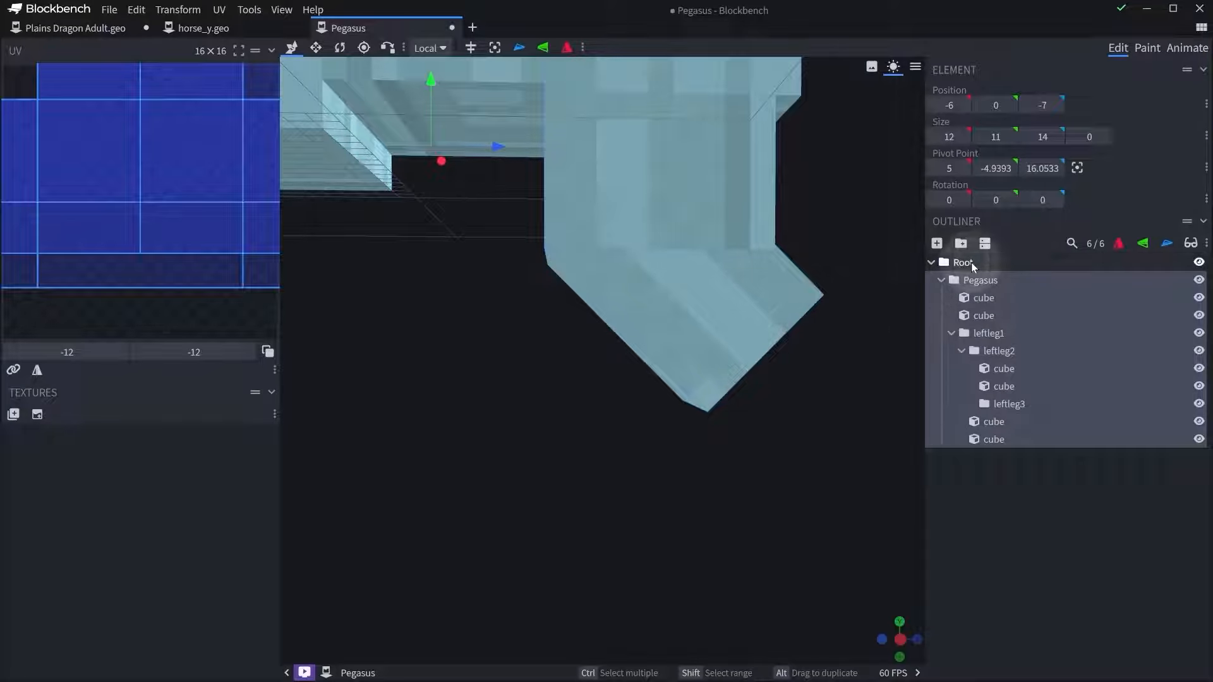
pyautogui.click(972, 263)
pyautogui.moveTo(816, 401); pyautogui.dragTo(744, 399)
pyautogui.click(724, 377)
pyautogui.scroll(2, 767, 445)
pyautogui.moveTo(754, 434); pyautogui.dragTo(674, 358, button='right')
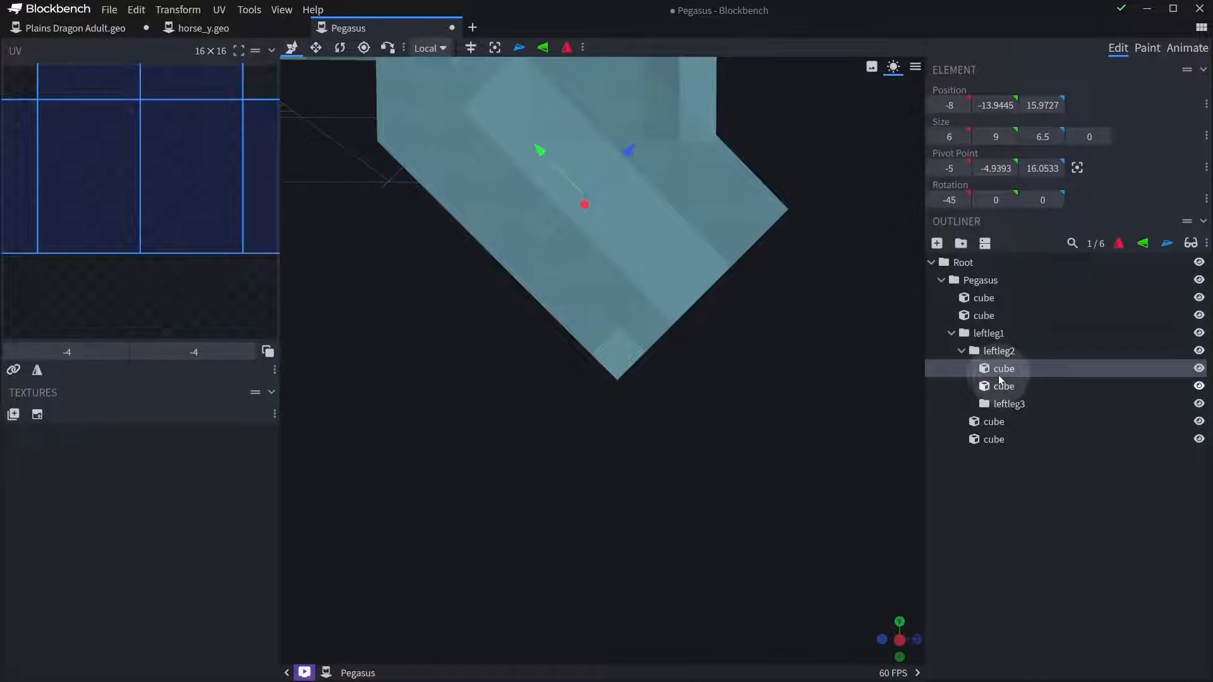
pyautogui.click(1001, 388)
pyautogui.moveTo(1003, 389); pyautogui.dragTo(1013, 405)
pyautogui.scroll(-3, 752, 404)
pyautogui.moveTo(737, 395); pyautogui.dragTo(715, 427)
pyautogui.hotkey('ctrl', 'z')
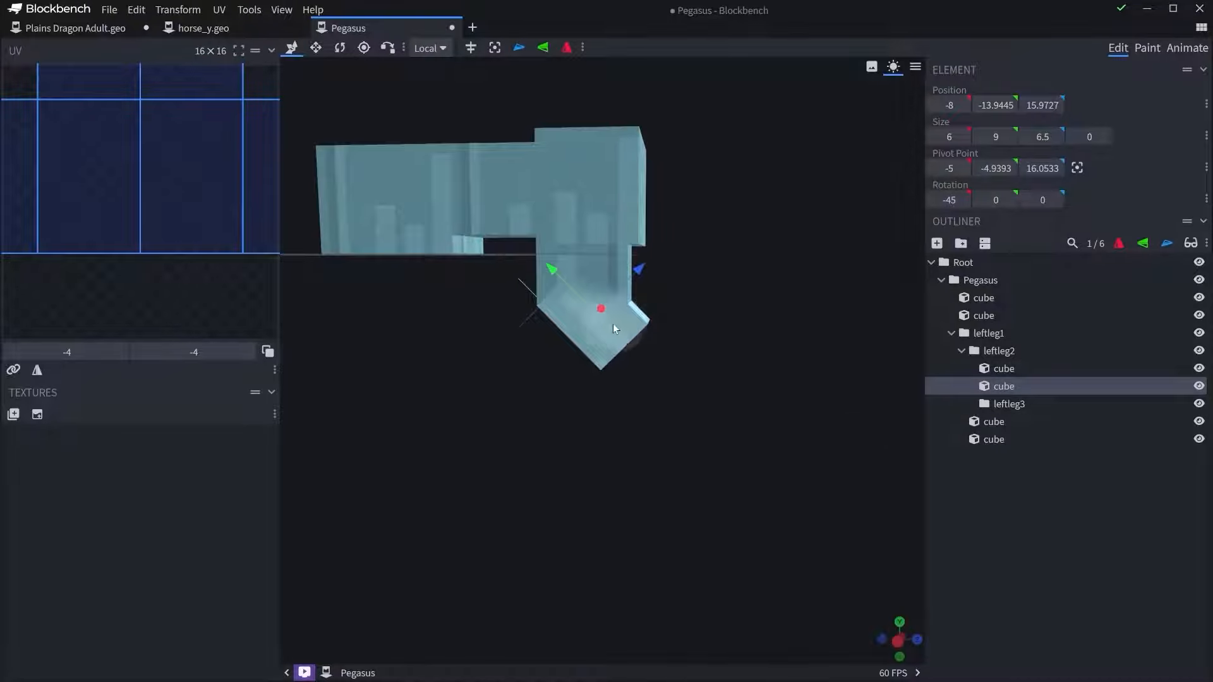
# - Move one of the overlapping lower-leg cubes into the leftleg3 bone and resize it to 6 × 4 × 14.5 units
pyautogui.click(1014, 365)
pyautogui.moveTo(998, 369); pyautogui.dragTo(1013, 407)
pyautogui.moveTo(821, 395); pyautogui.dragTo(796, 393)
pyautogui.moveTo(726, 406); pyautogui.dragTo(736, 376)
pyautogui.scroll(5, 703, 411)
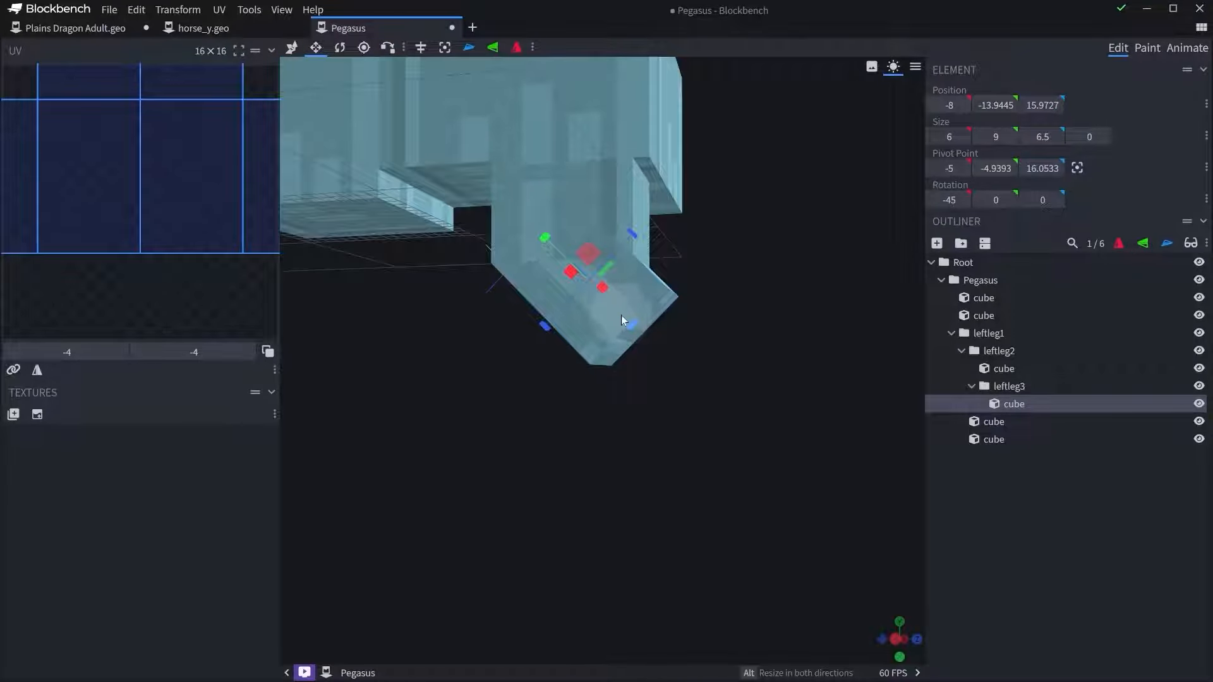
pyautogui.moveTo(620, 316); pyautogui.dragTo(529, 472)
pyautogui.moveTo(768, 393); pyautogui.dragTo(796, 402)
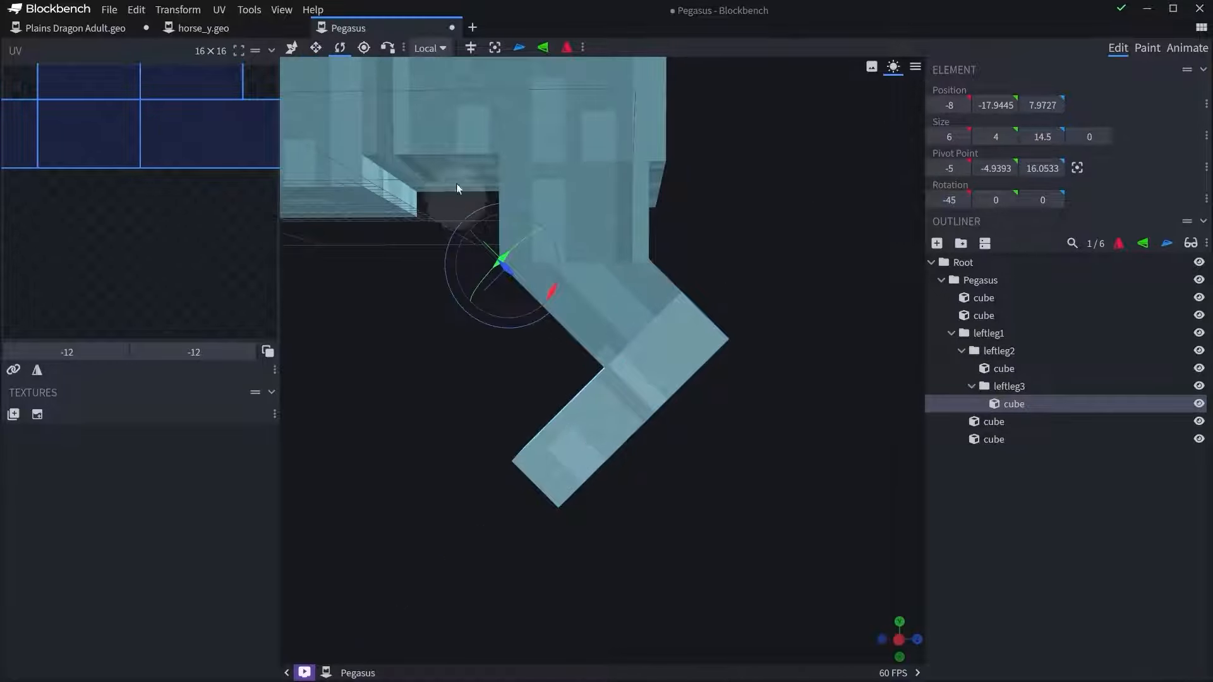
# - Centre the leftleg3 cube's pivot, shift the pivot 3 units backward along Z, and rotate the cube to -90° on X
pyautogui.click(493, 48)
pyautogui.click(364, 48)
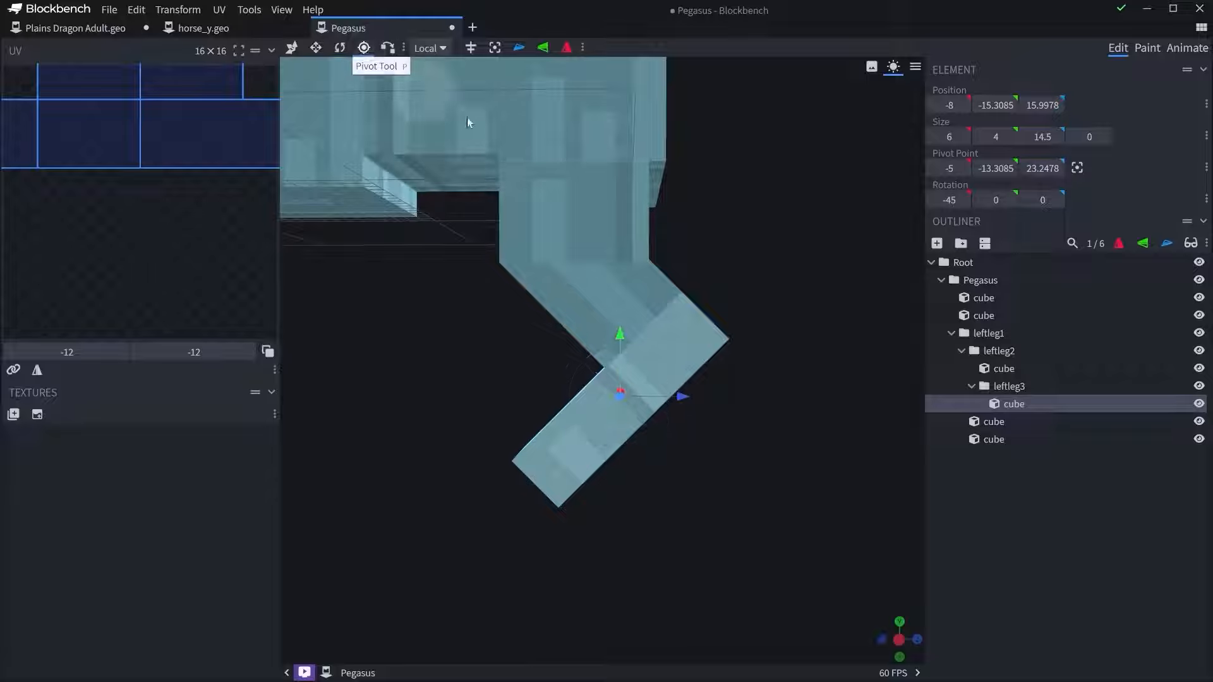
pyautogui.moveTo(650, 392); pyautogui.dragTo(693, 401)
pyautogui.press('r')
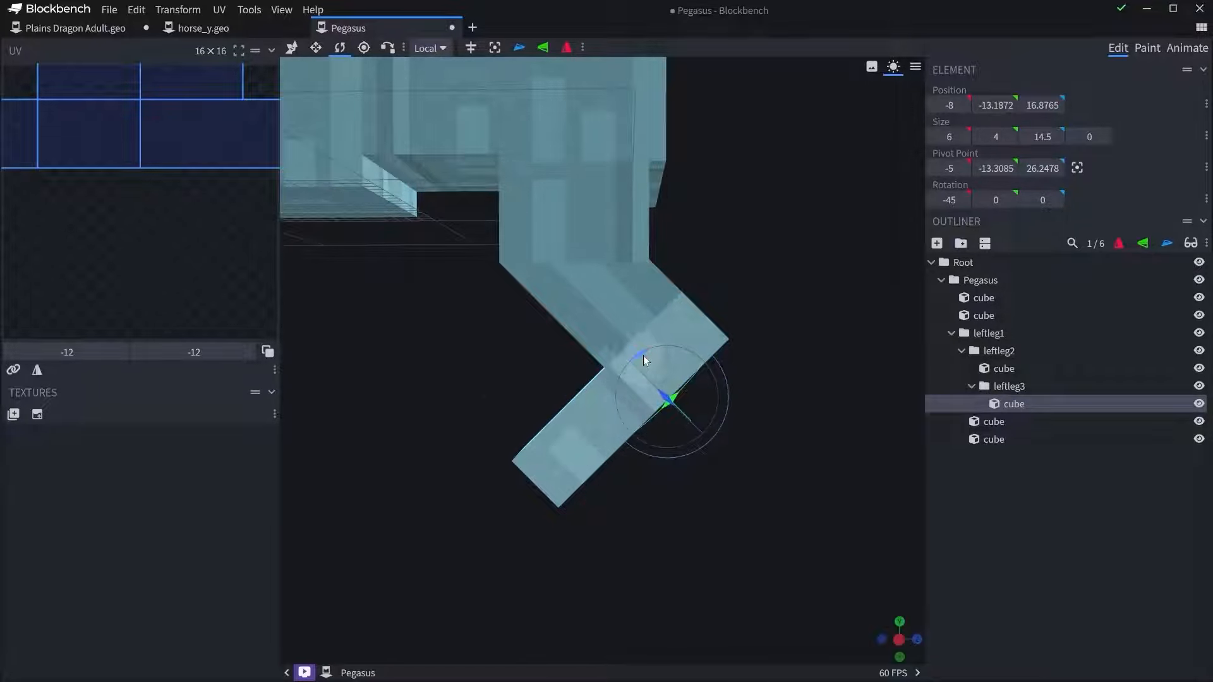
pyautogui.moveTo(643, 355); pyautogui.dragTo(610, 383)
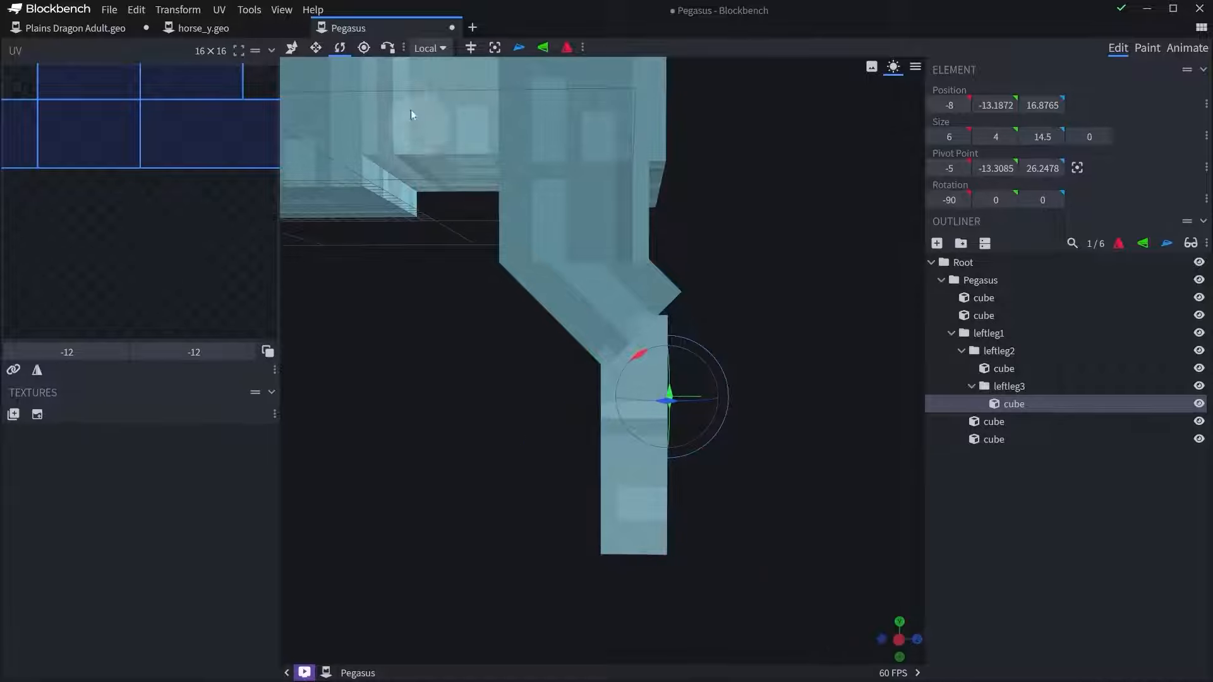
# - Vertex-snap the vertical leftleg3 cube's upper rear corner to the rear corner of the angled leg cube above
pyautogui.click(394, 50)
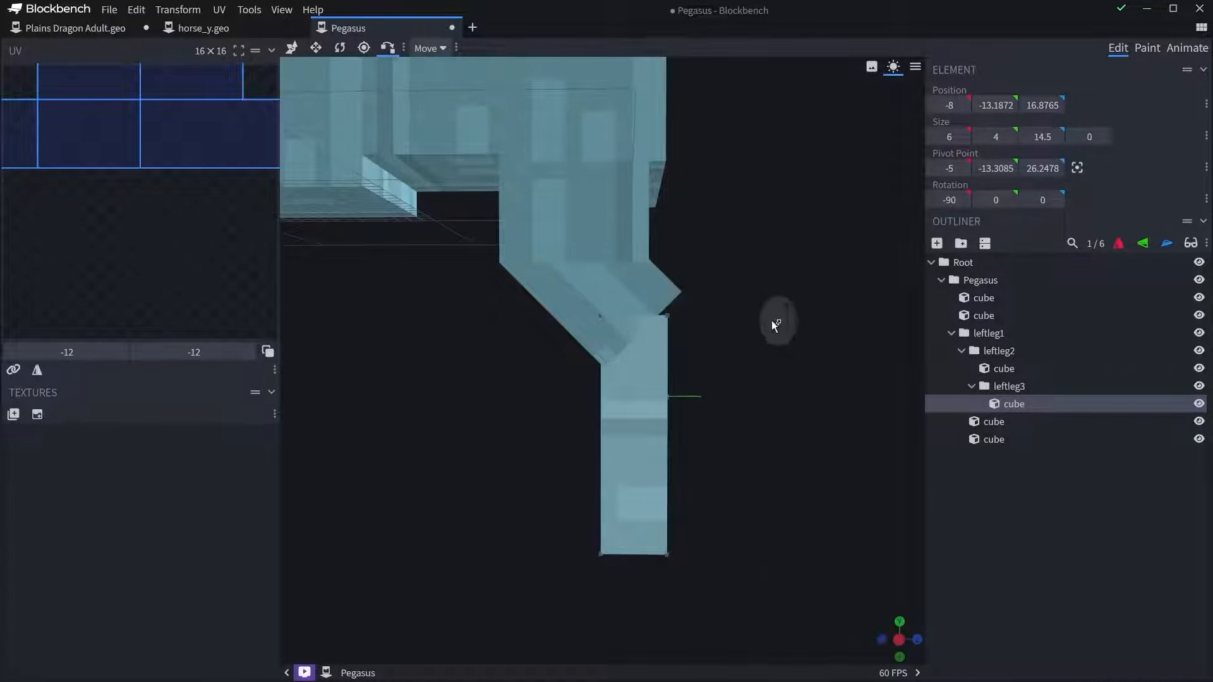
pyautogui.moveTo(775, 323); pyautogui.dragTo(569, 331)
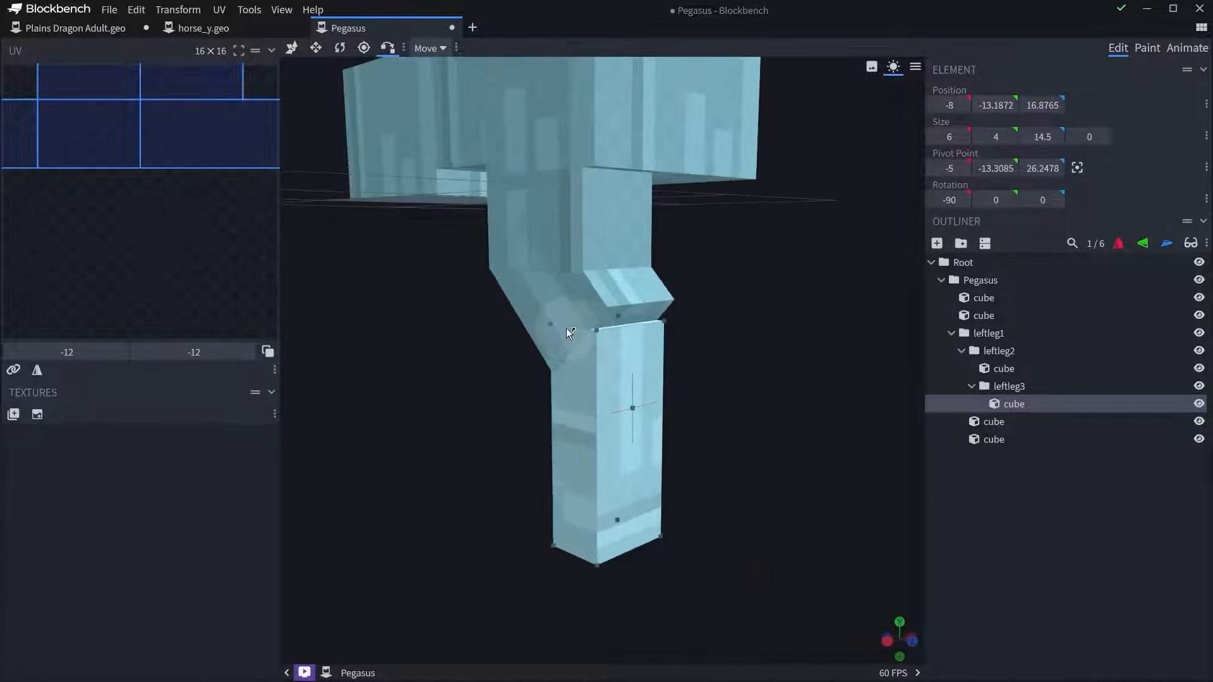
pyautogui.click(606, 307)
pyautogui.click(606, 307)
pyautogui.moveTo(772, 337); pyautogui.dragTo(824, 331)
pyautogui.click(673, 381)
pyautogui.moveTo(789, 387)
pyautogui.mouseDown()
pyautogui.moveTo(817, 390)
pyautogui.moveTo(785, 393)
pyautogui.mouseUp()
# - Thicken the vertical leftleg3 cube forward to 5 units and shorten it to 11.5 units
pyautogui.press('v')
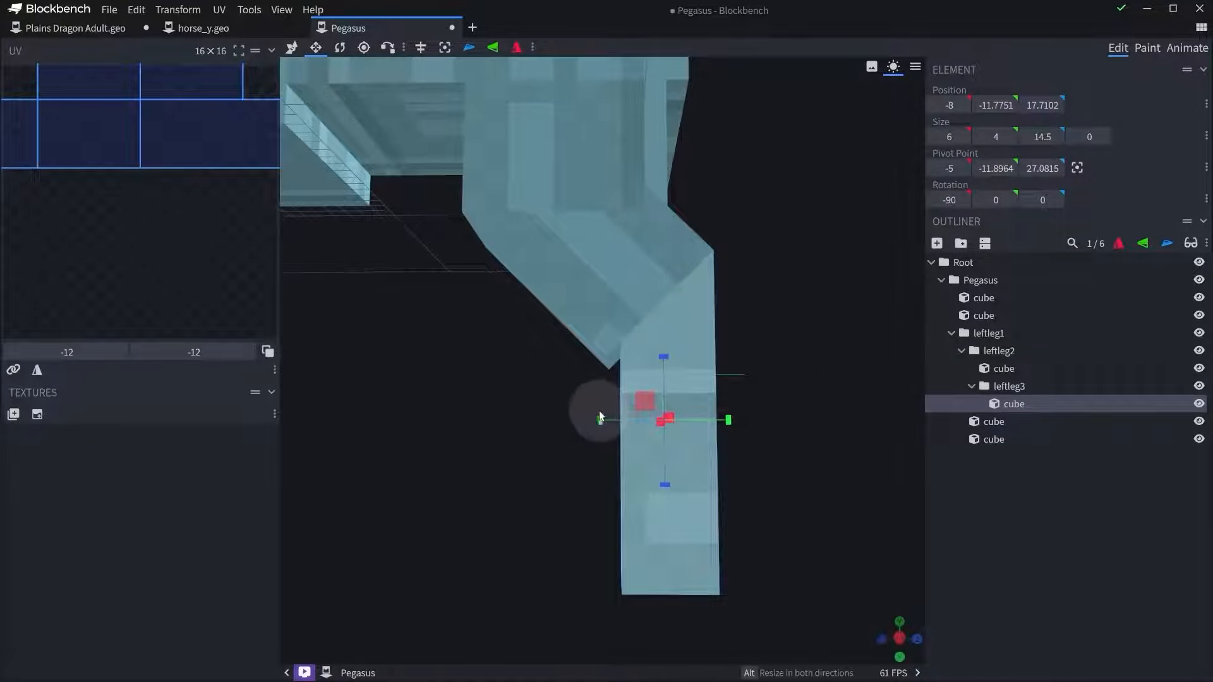
pyautogui.moveTo(599, 419); pyautogui.dragTo(576, 420)
pyautogui.scroll(-8, 631, 450)
pyautogui.moveTo(553, 518); pyautogui.dragTo(482, 533)
pyautogui.scroll(10, 485, 538)
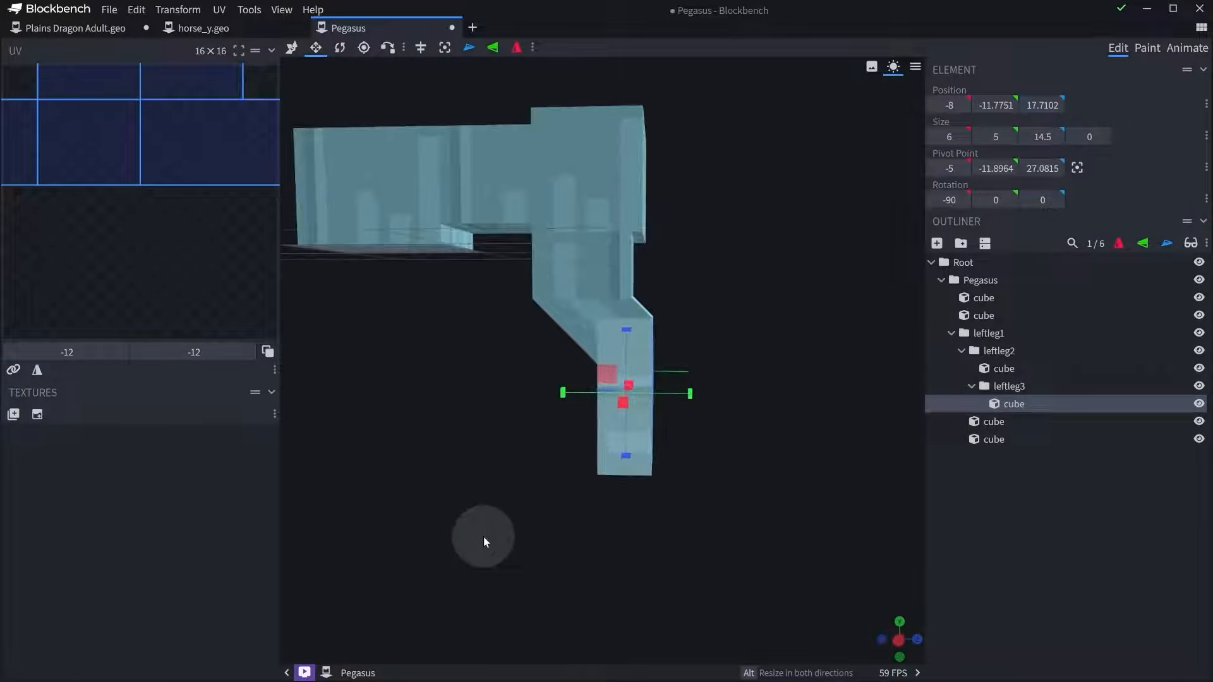
pyautogui.moveTo(582, 497); pyautogui.dragTo(653, 388)
pyautogui.moveTo(669, 428); pyautogui.dragTo(673, 338, button='right')
# - Duplicate the vertical leg cube and move the copy 2 units forward and 4 units down
pyautogui.hotkey('ctrl', 'd')
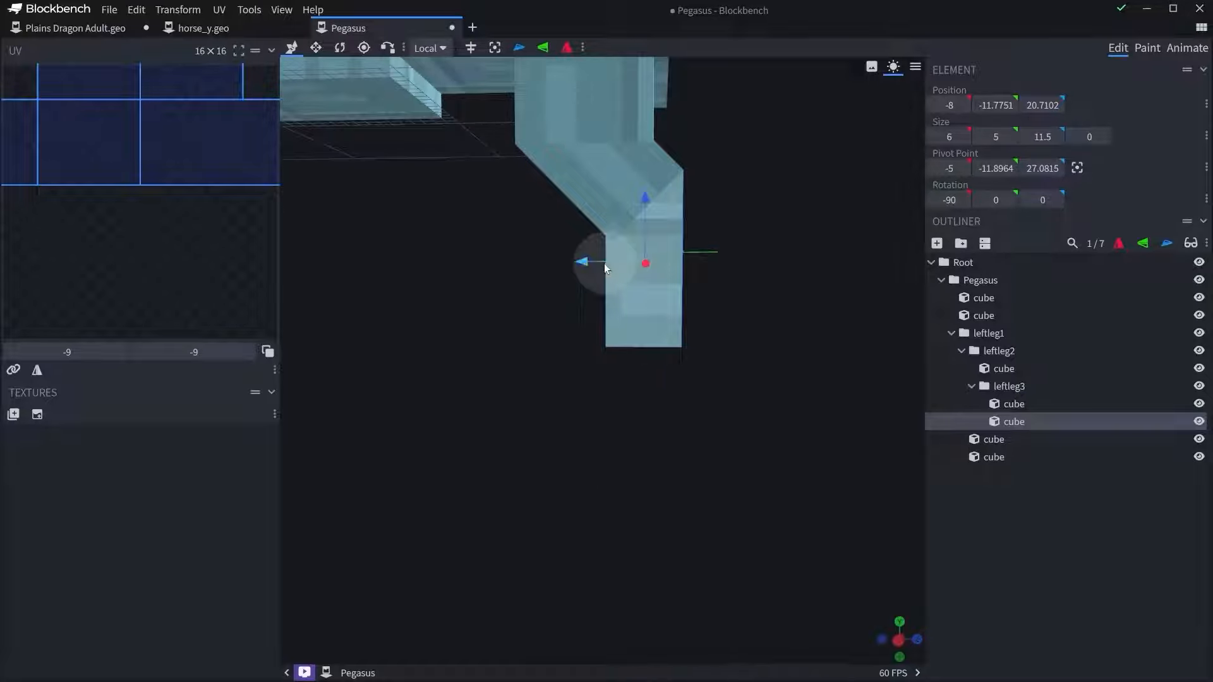
pyautogui.moveTo(604, 264); pyautogui.dragTo(581, 278)
pyautogui.moveTo(620, 209); pyautogui.dragTo(632, 260)
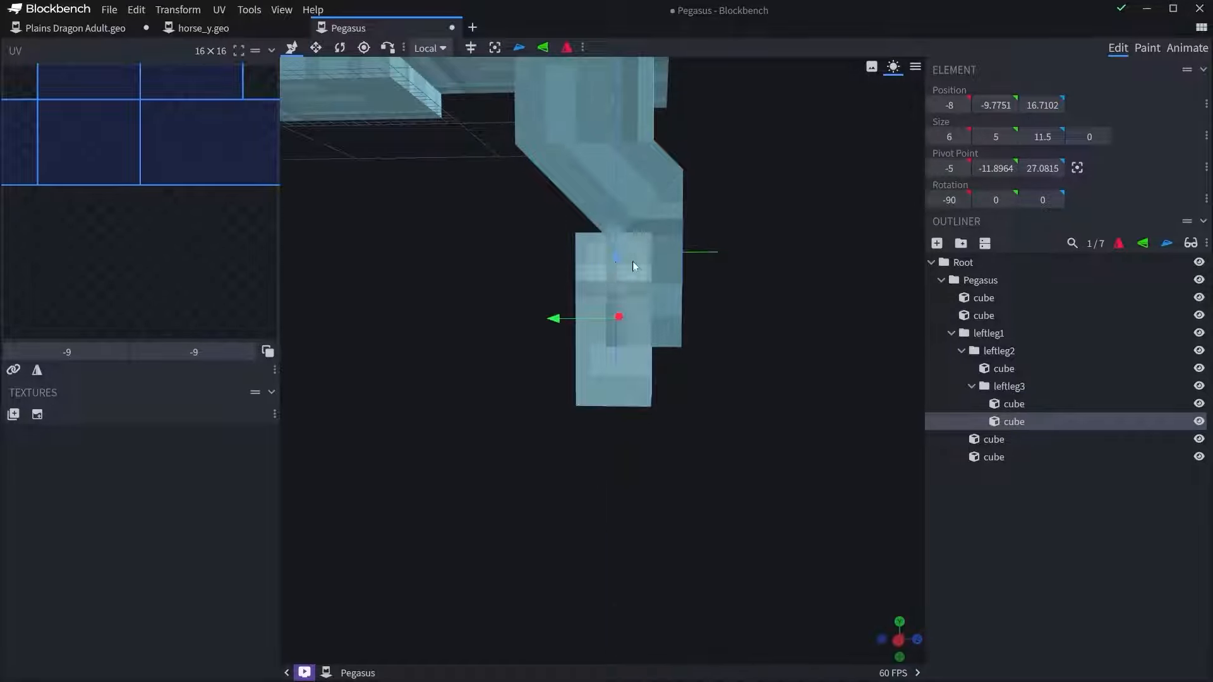
# - Add a new bone inside leftleg3 and place the copied cube in it
pyautogui.click(960, 243)
pyautogui.click(1011, 420)
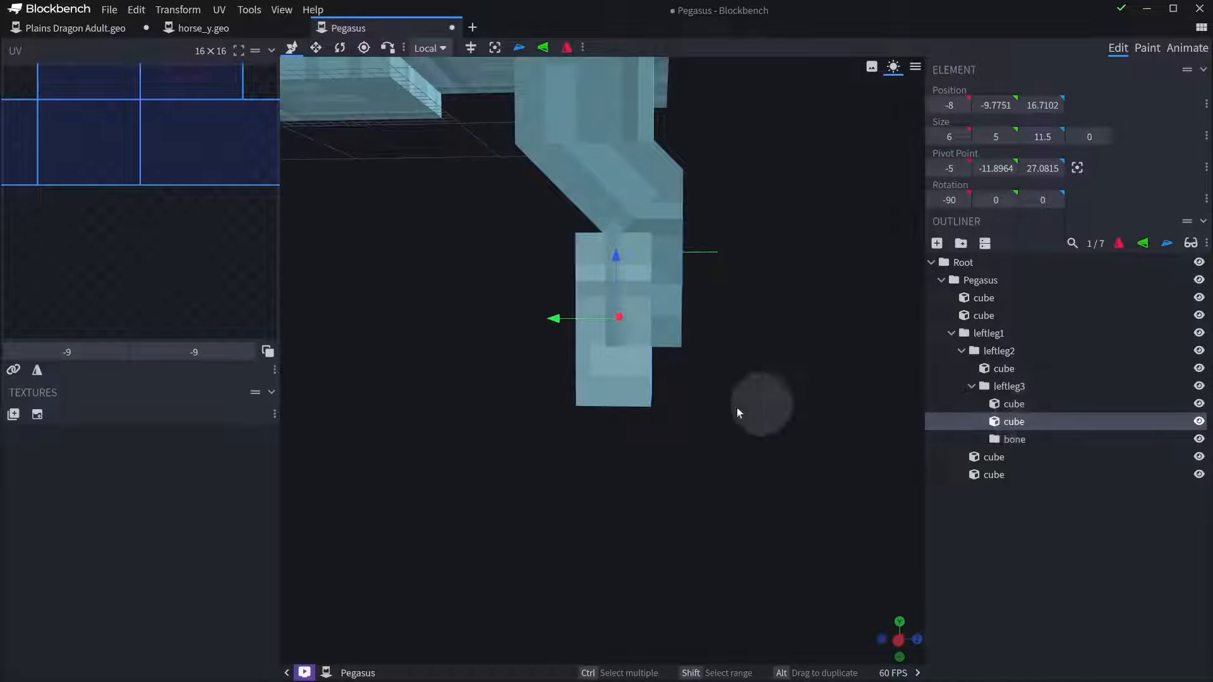
pyautogui.moveTo(1018, 442); pyautogui.dragTo(1015, 440)
pyautogui.moveTo(822, 389); pyautogui.dragTo(657, 351)
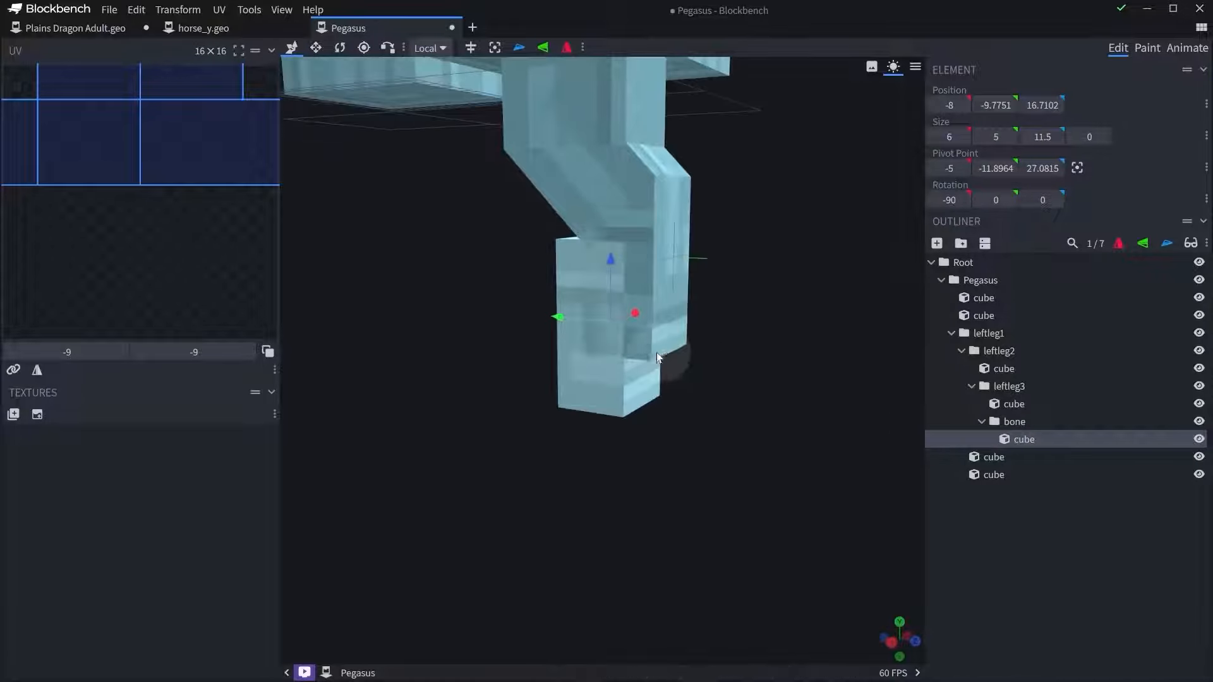
# - Resize the copied cube into a hoof block of 7 × 4.5 × 3.75 units, slightly wider than the leg
pyautogui.press('s')
pyautogui.moveTo(578, 331); pyautogui.dragTo(573, 335)
pyautogui.moveTo(613, 268); pyautogui.dragTo(623, 334)
pyautogui.moveTo(778, 309); pyautogui.dragTo(808, 309)
pyautogui.moveTo(552, 356); pyautogui.dragTo(556, 358)
pyautogui.moveTo(618, 418); pyautogui.dragTo(633, 387)
pyautogui.moveTo(658, 339)
pyautogui.mouseDown()
pyautogui.moveTo(768, 279)
pyautogui.moveTo(845, 298)
pyautogui.moveTo(666, 316)
pyautogui.mouseUp()
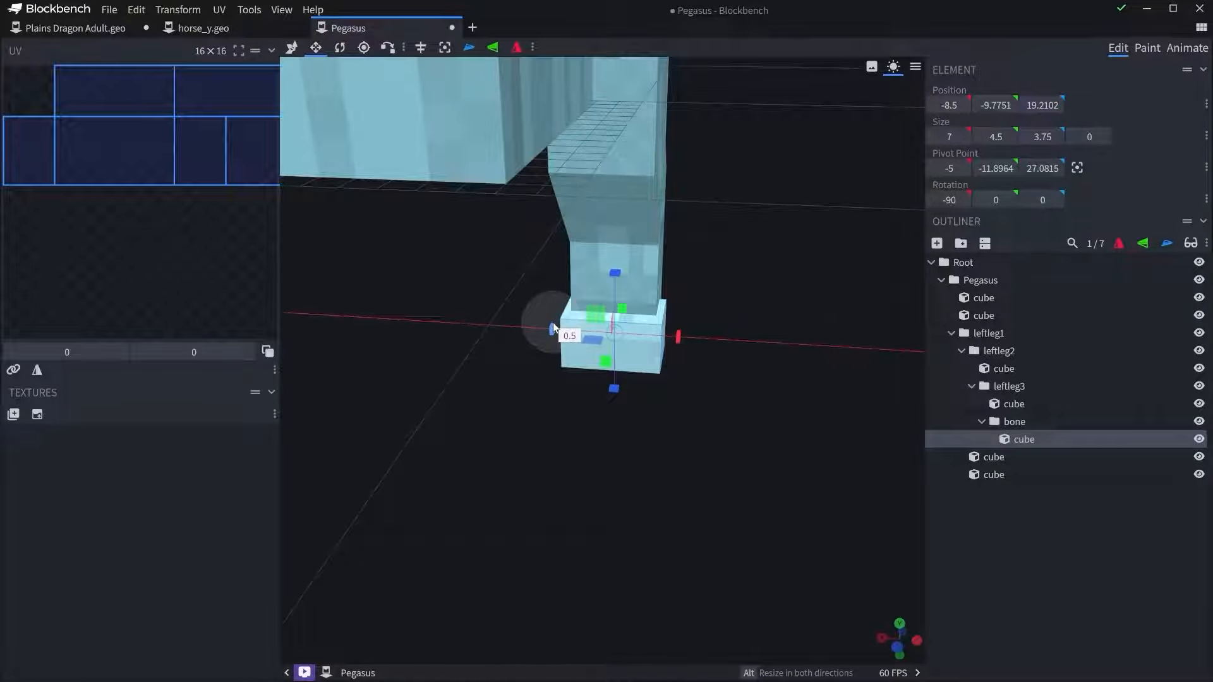
pyautogui.moveTo(556, 328); pyautogui.dragTo(623, 253)
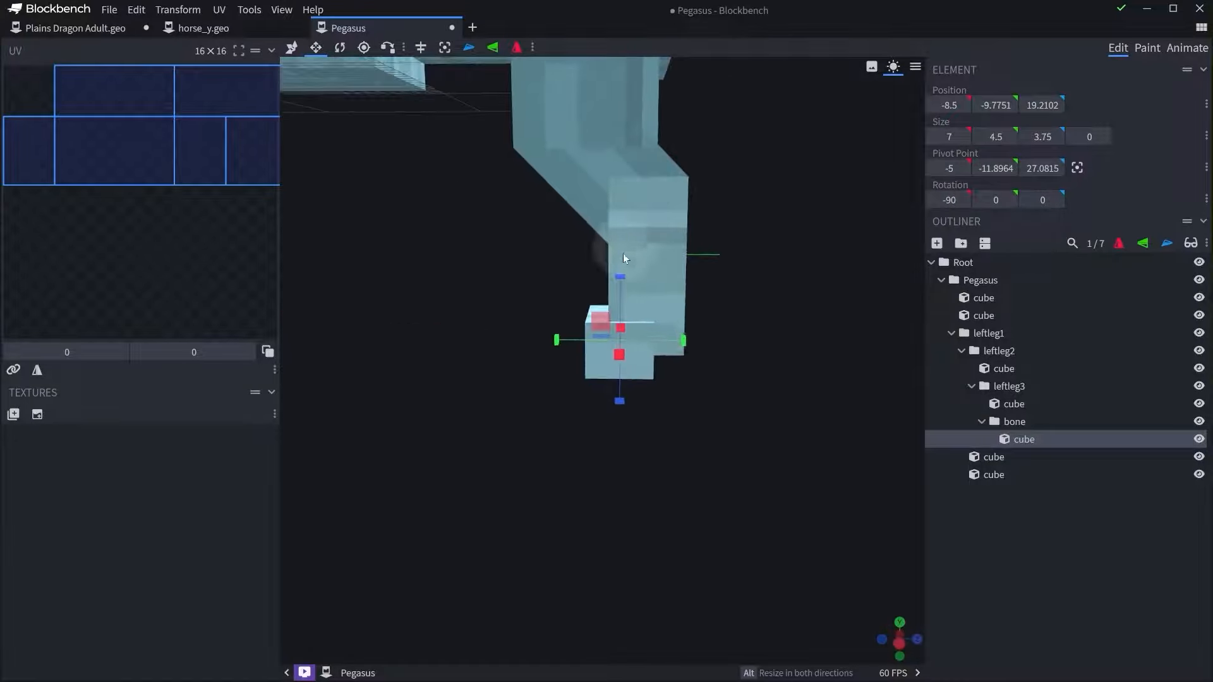
pyautogui.moveTo(684, 343); pyautogui.dragTo(790, 325)
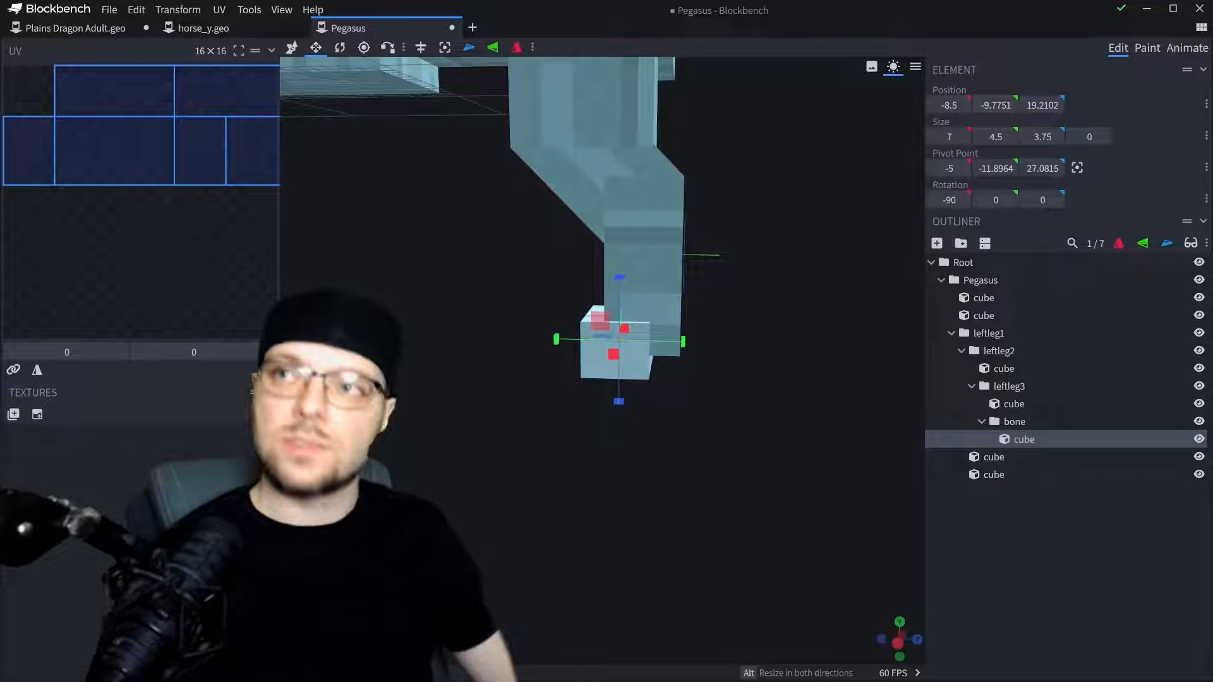
# - Switch to the browser to examine the horse hoof reference images, and return to Blockbench
pyautogui.moveTo(1212, 299); pyautogui.dragTo(295, 237)
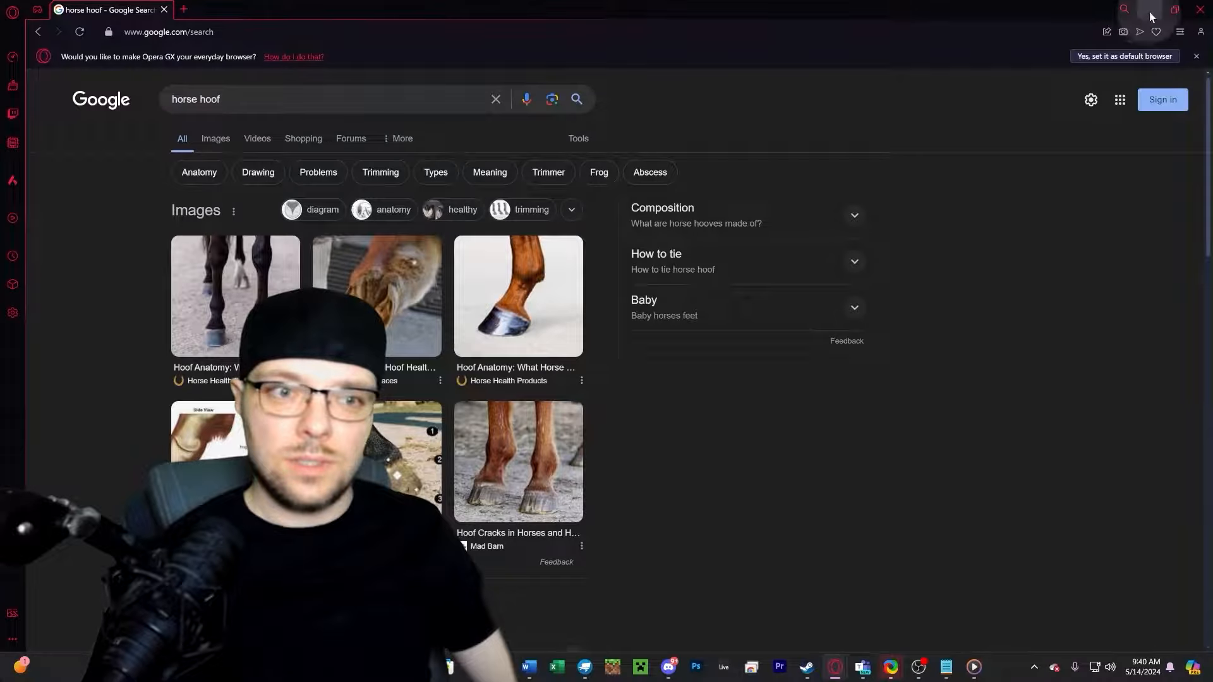
pyautogui.click(1174, 9)
pyautogui.click(803, 5)
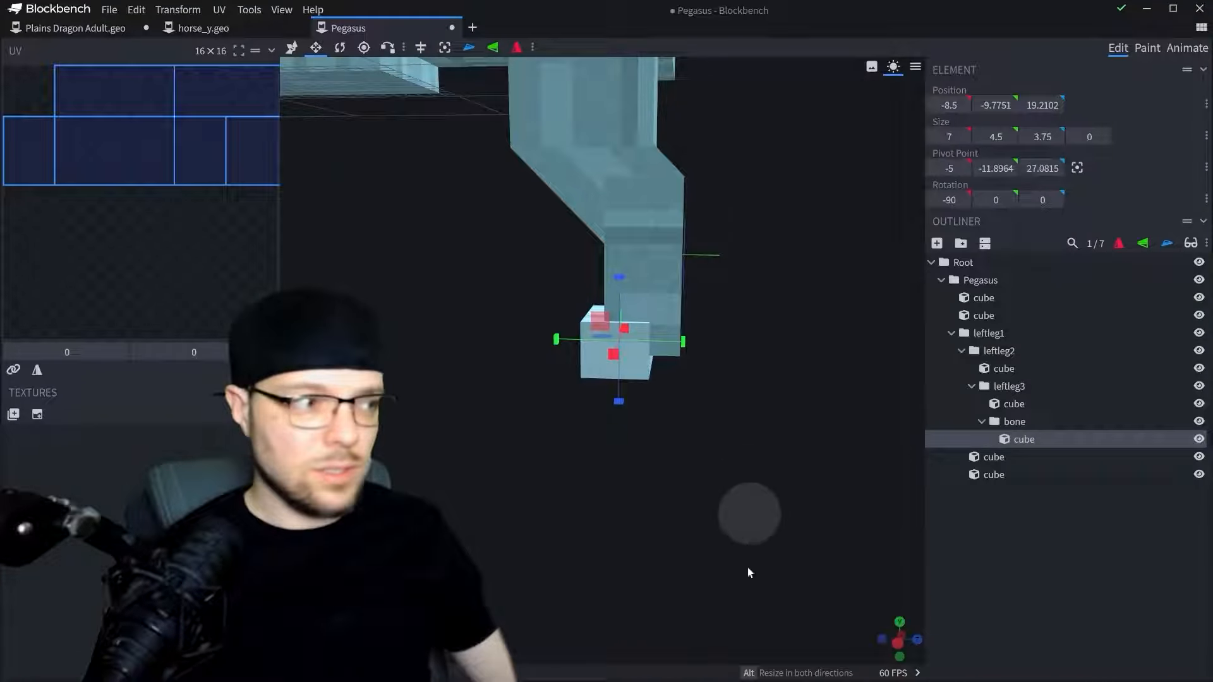
pyautogui.hotkey('alt', 'Tab')
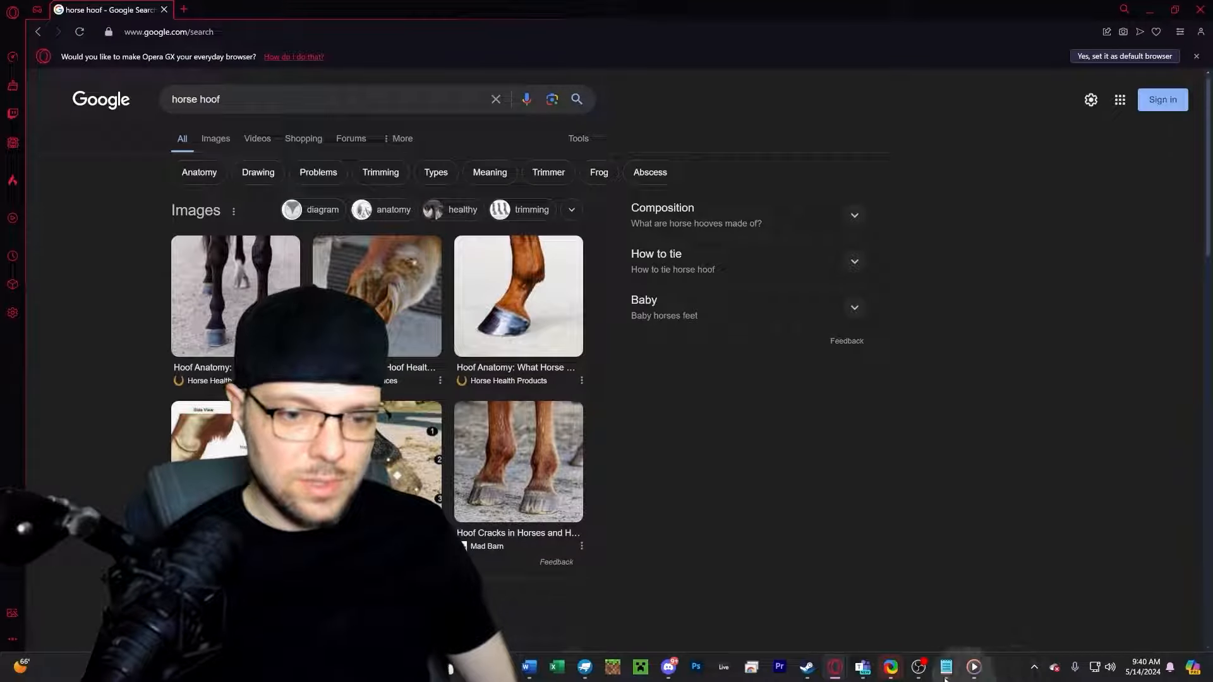
pyautogui.click(586, 667)
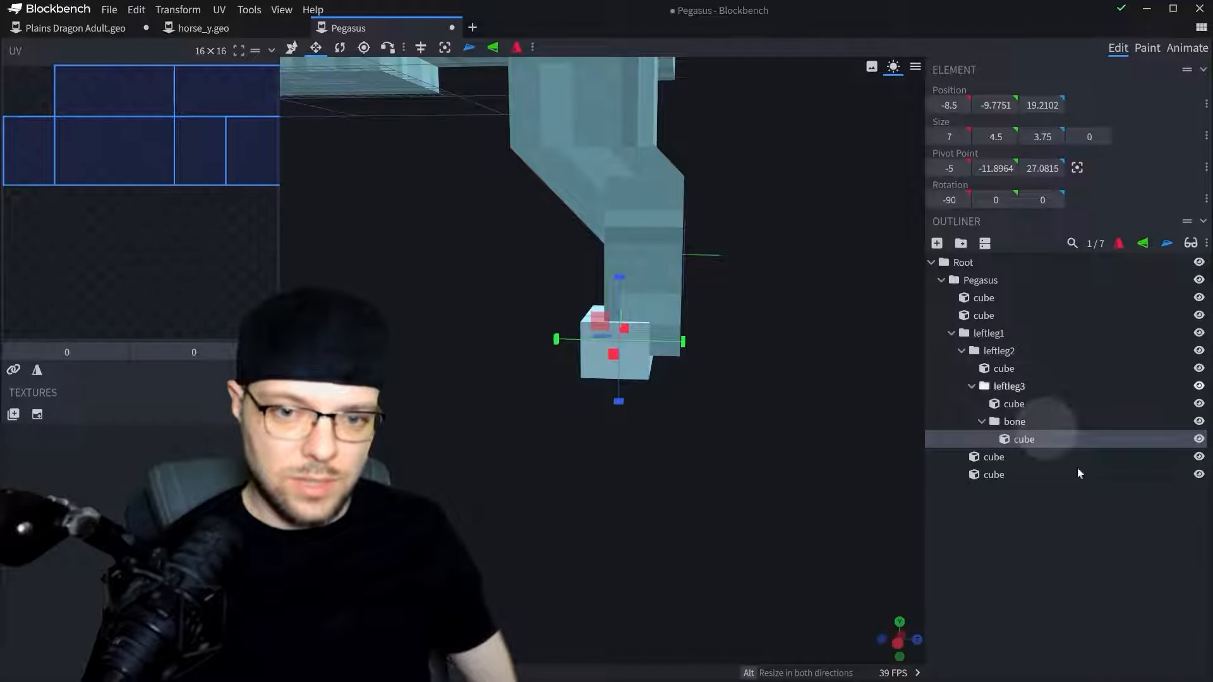
# - Duplicate the hoof cube and offset the copy above and behind the original
pyautogui.click(1108, 520)
pyautogui.click(1024, 439)
pyautogui.hotkey('ctrl', 'd')
pyautogui.moveTo(639, 304)
pyautogui.mouseDown()
pyautogui.moveTo(643, 265)
pyautogui.moveTo(619, 293)
pyautogui.mouseUp()
# - Centre the copied hoof cube's pivot and rotate the cube to -45° on X
pyautogui.press('r')
pyautogui.click(497, 48)
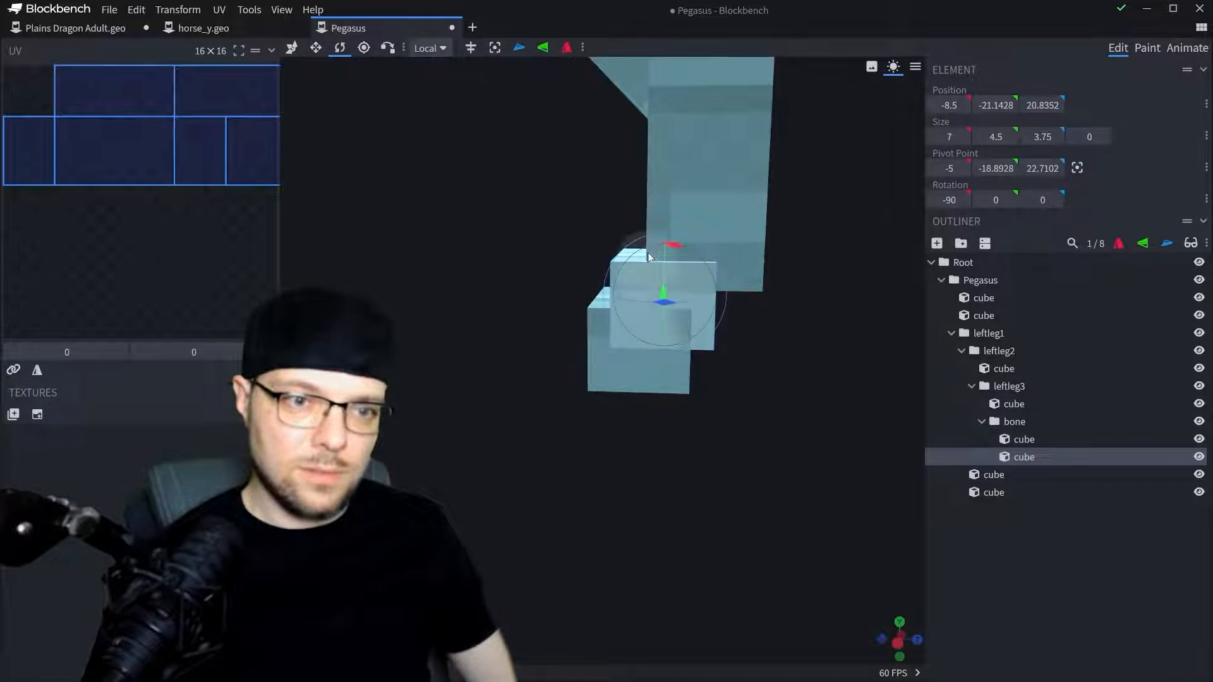
pyautogui.moveTo(677, 244); pyautogui.dragTo(735, 251)
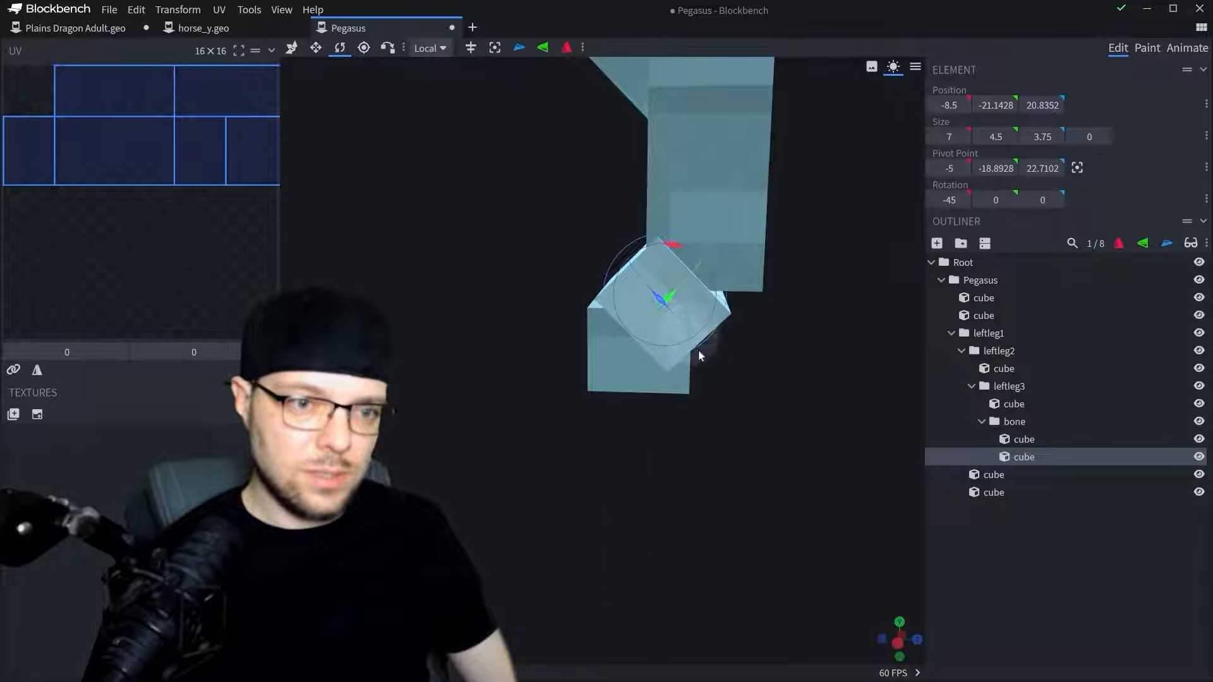
# - Narrow the rotated cube above the hoof to a width of 5.25 units
pyautogui.press('s')
pyautogui.moveTo(802, 379); pyautogui.dragTo(653, 335)
pyautogui.moveTo(548, 290); pyautogui.dragTo(585, 290)
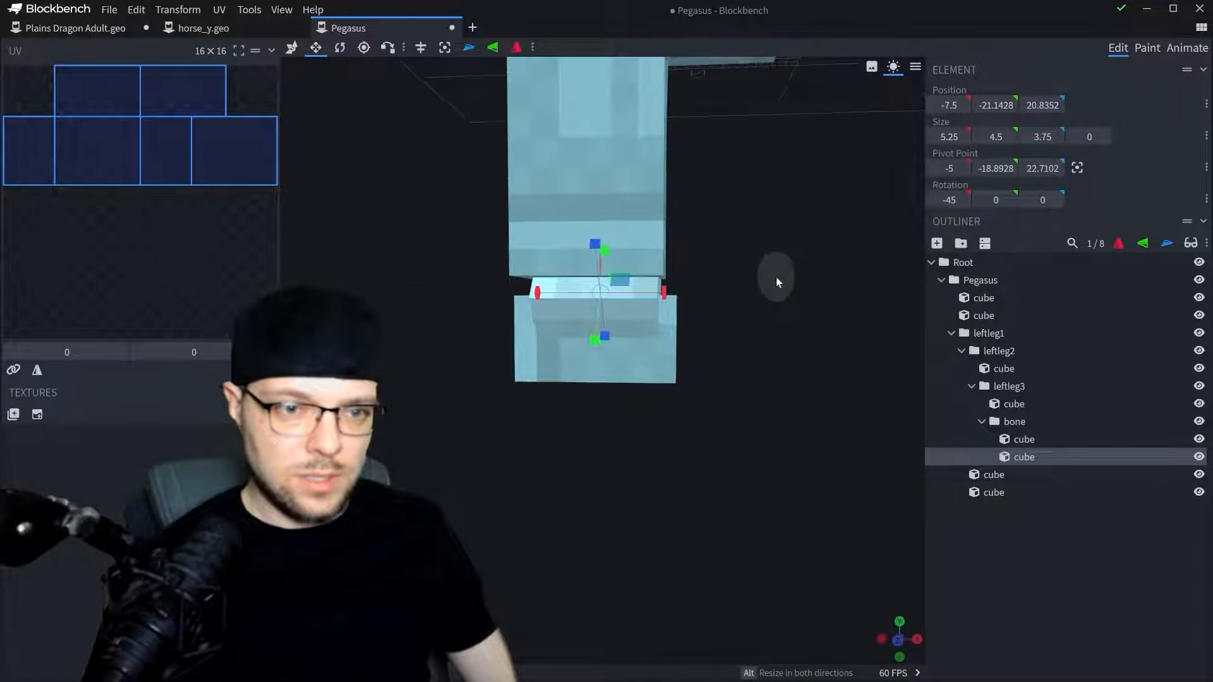
# - Select both hoof cubes together and shift them 1 unit down and 1 unit forward
pyautogui.moveTo(750, 271); pyautogui.dragTo(661, 347)
pyautogui.keyDown('ctrl'); pyautogui.click(657, 345); pyautogui.keyUp('ctrl')
pyautogui.scroll(2, 656, 346)
pyautogui.press('v')
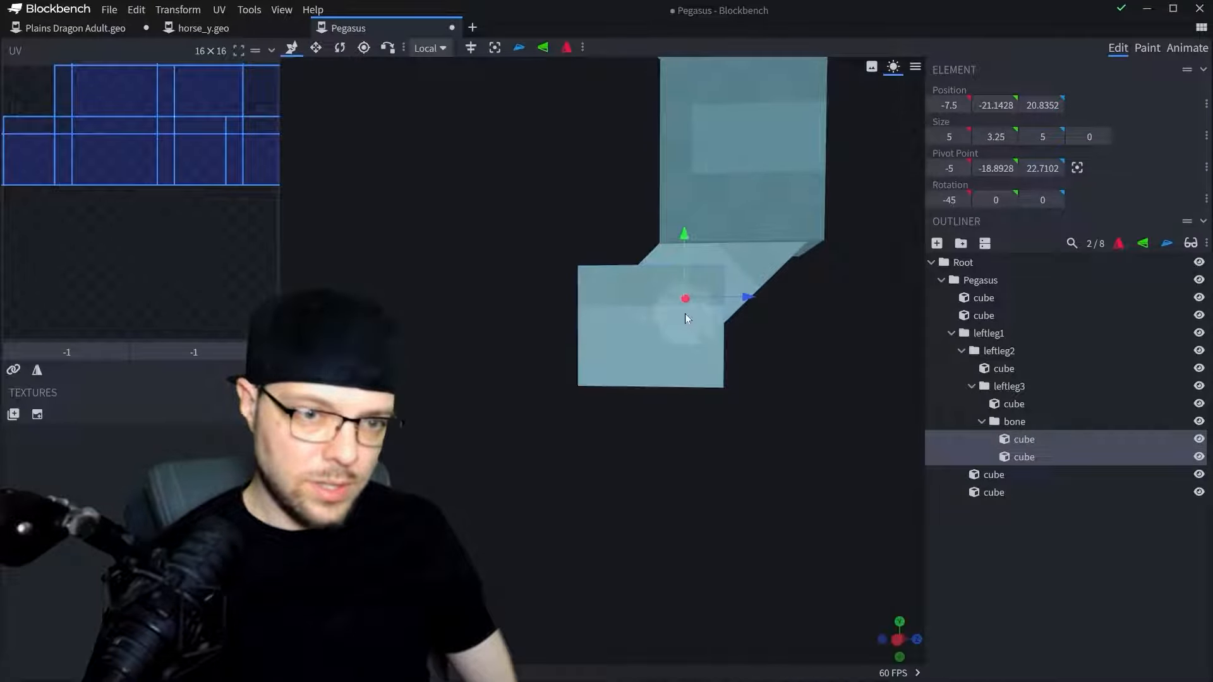
pyautogui.moveTo(737, 293); pyautogui.dragTo(654, 257)
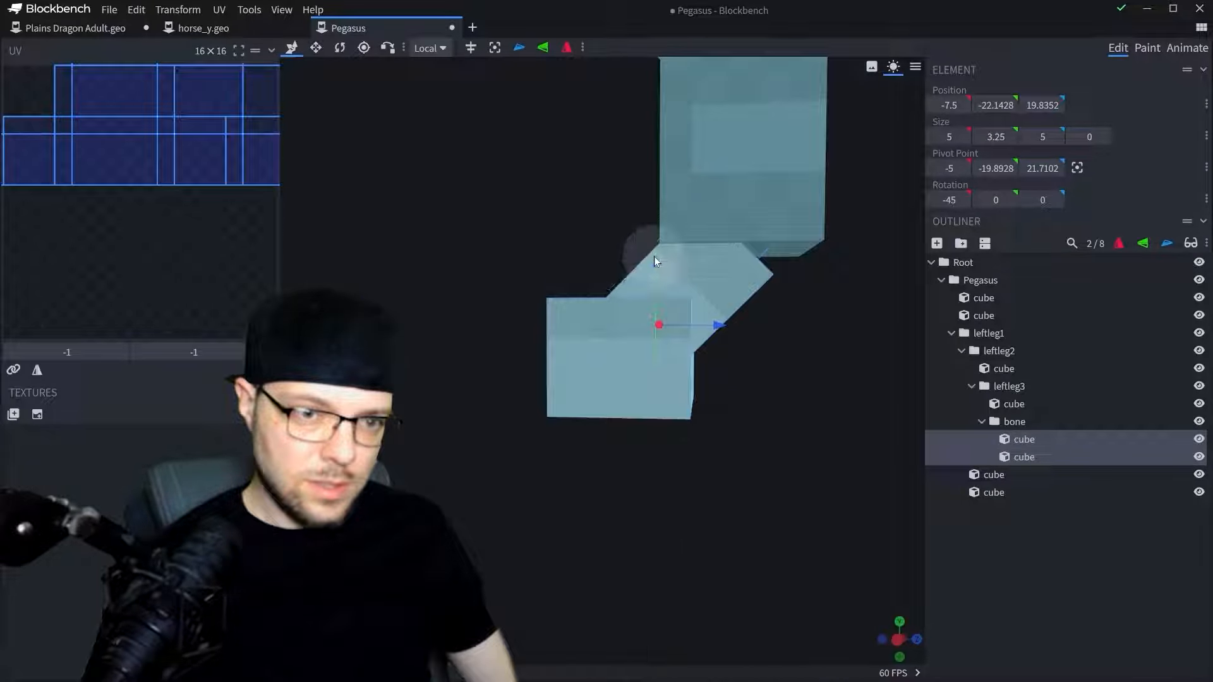
# - Extend the rotated cube above the hoof to 6 units long so it reaches the lower leg
pyautogui.click(751, 284)
pyautogui.press('s')
pyautogui.moveTo(727, 259); pyautogui.dragTo(746, 247)
# - Slim the vertical lower-leg cube to 4 units wide and 4 units deep
pyautogui.click(761, 218)
pyautogui.scroll(-3, 780, 231)
pyautogui.moveTo(853, 244); pyautogui.dragTo(739, 252)
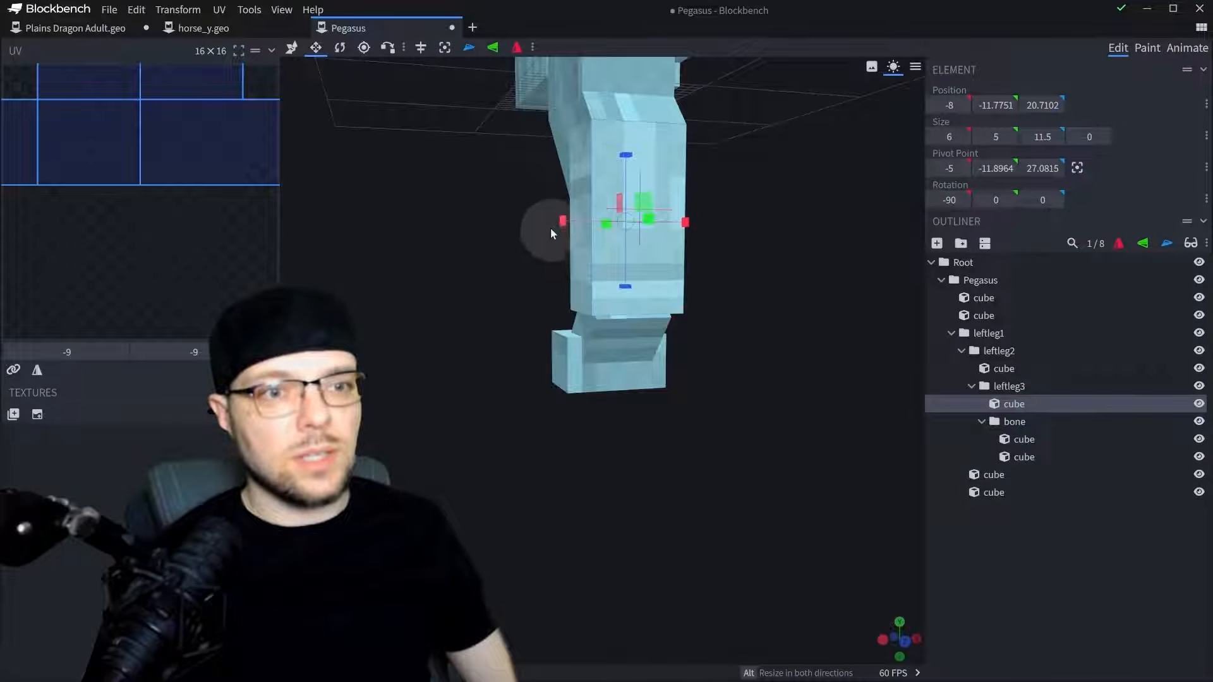
pyautogui.moveTo(555, 225); pyautogui.dragTo(578, 216)
pyautogui.moveTo(710, 240); pyautogui.dragTo(646, 243)
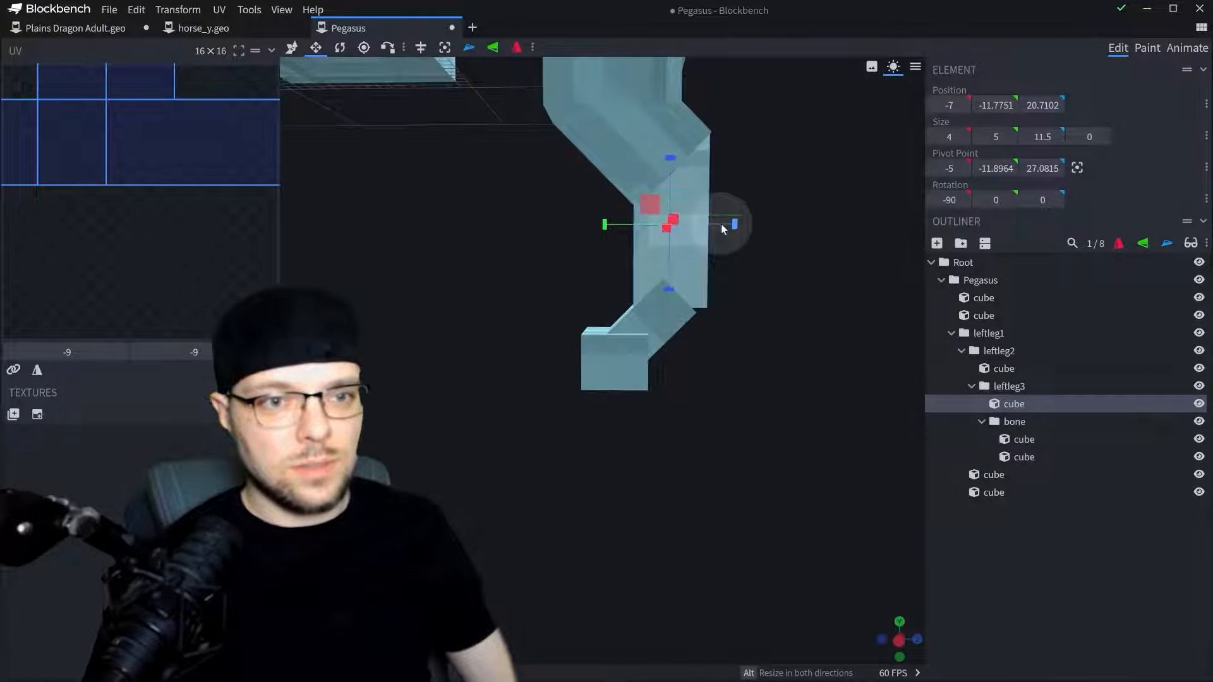
pyautogui.moveTo(730, 224); pyautogui.dragTo(635, 226)
# - Shorten the angled thigh cube to 5 units and fill its lower end with a duplicate 5 units wide and 4 units long
pyautogui.click(617, 200)
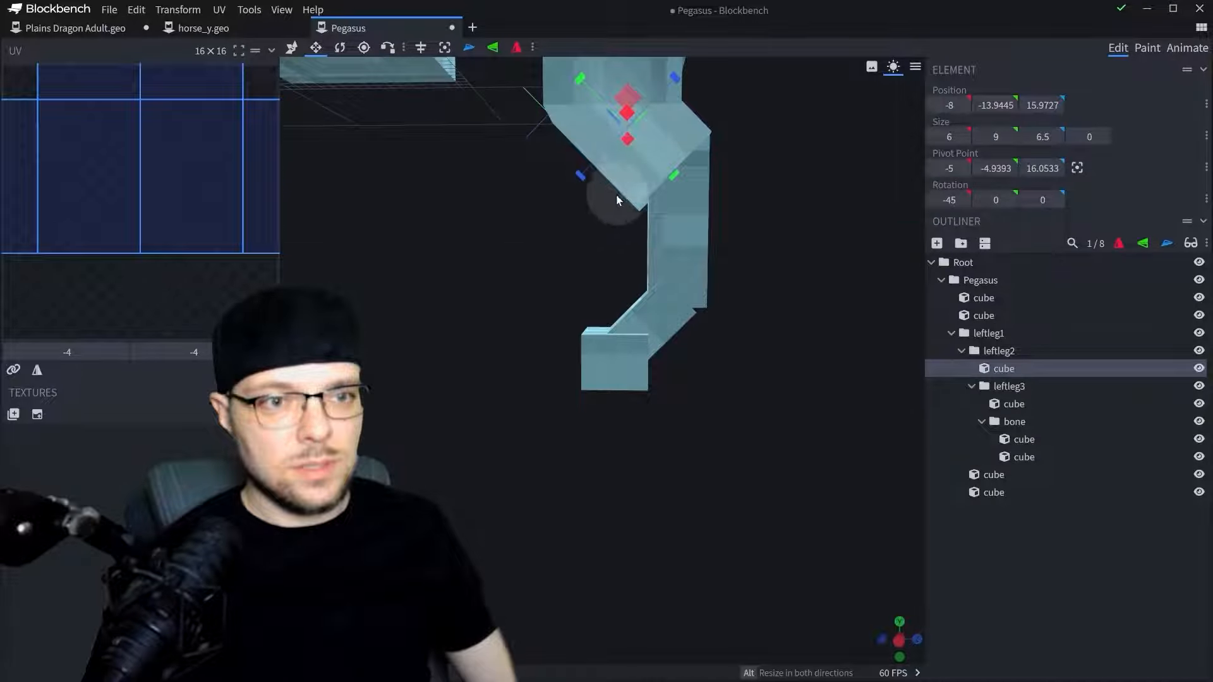
pyautogui.moveTo(753, 141)
pyautogui.mouseDown()
pyautogui.moveTo(745, 172)
pyautogui.moveTo(744, 150)
pyautogui.mouseUp()
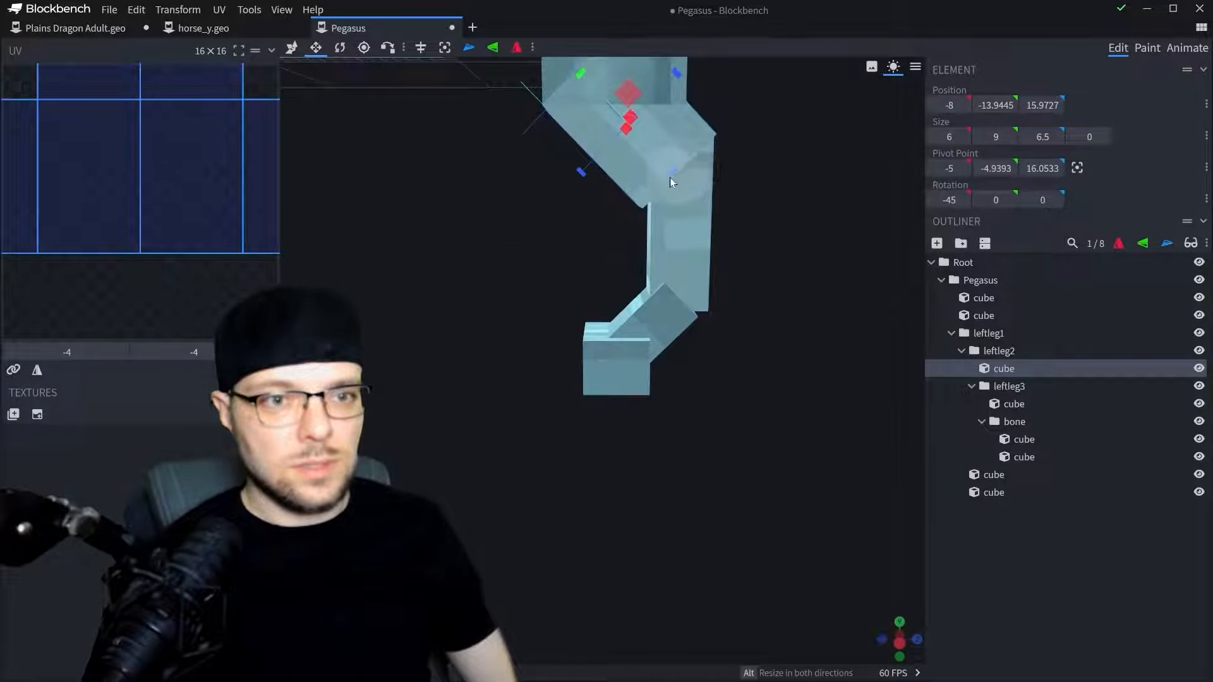
pyautogui.moveTo(672, 175); pyautogui.dragTo(605, 107)
pyautogui.hotkey('ctrl', 'd')
pyautogui.press('v')
pyautogui.press('s')
pyautogui.moveTo(774, 144); pyautogui.dragTo(569, 161)
pyautogui.scroll(3, 739, 337)
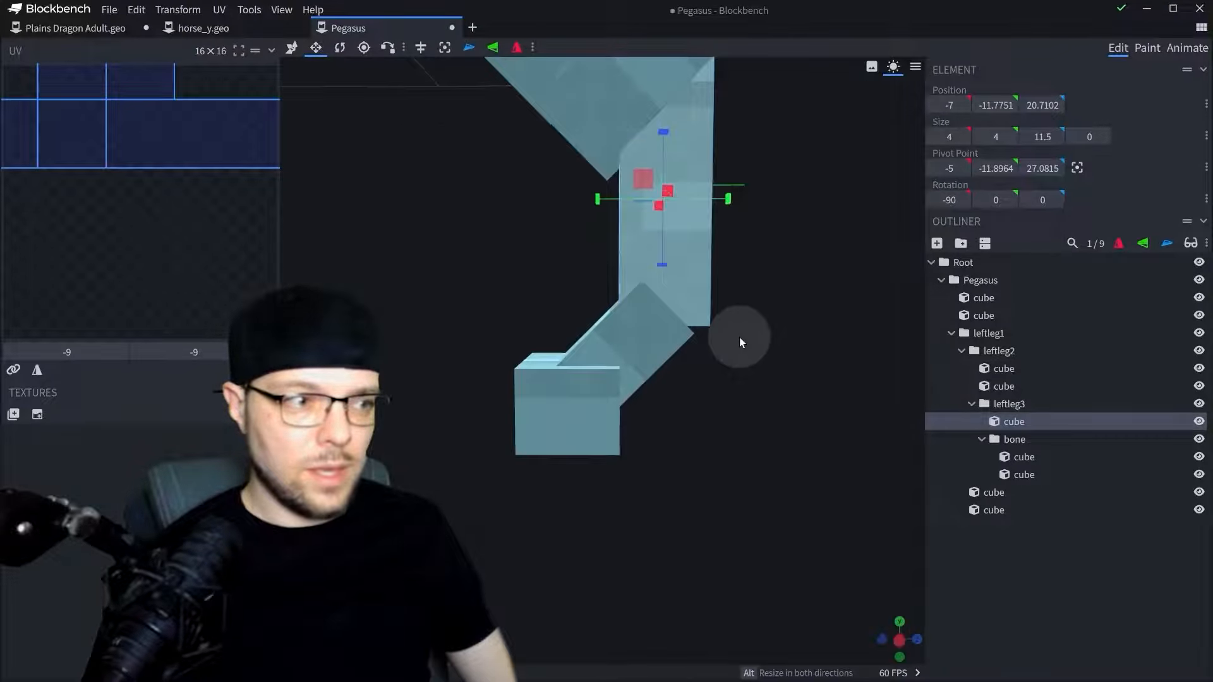
# - Add a 6 × 4.5 × 3.5 unit ankle cube inside the lower-leg bone where the leg meets the hoof
pyautogui.scroll(4, 739, 337)
pyautogui.moveTo(780, 320); pyautogui.dragTo(756, 381, button='right')
pyautogui.scroll(-4, 751, 385)
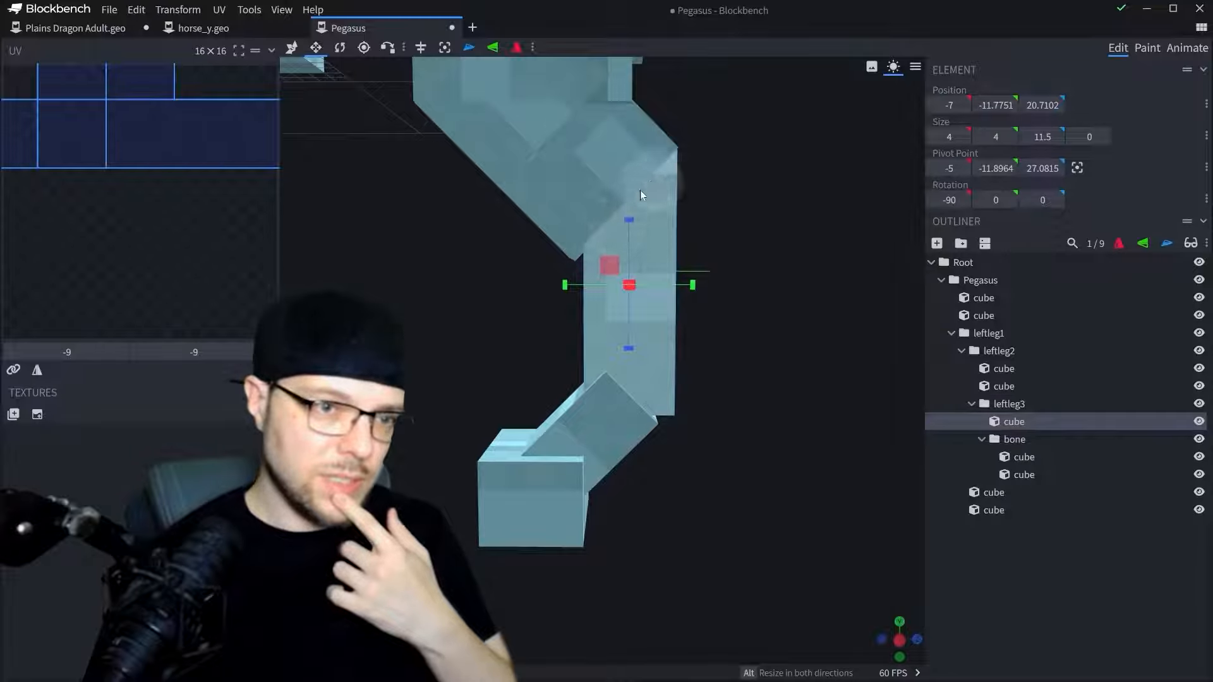
pyautogui.click(619, 209)
pyautogui.moveTo(761, 259); pyautogui.dragTo(767, 316, button='right')
pyautogui.scroll(-4, 767, 326)
pyautogui.scroll(3, 767, 326)
pyautogui.click(652, 335)
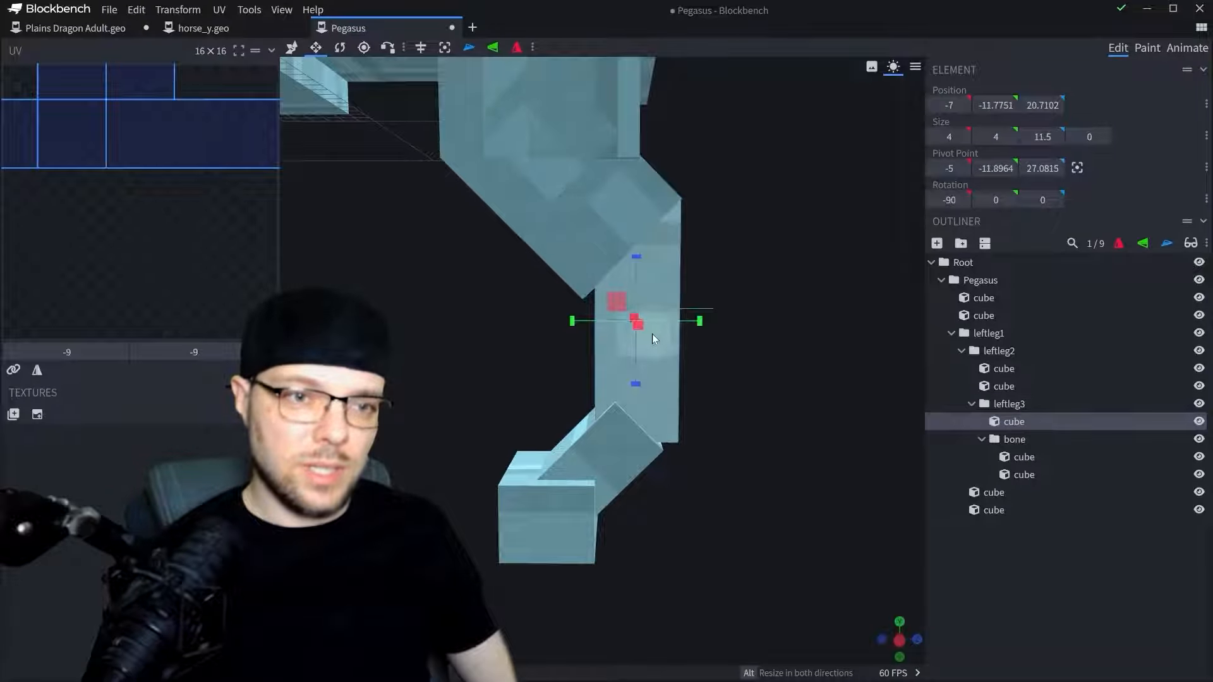
pyautogui.scroll(1, 651, 335)
pyautogui.moveTo(739, 222); pyautogui.dragTo(711, 221)
pyautogui.click(638, 198)
pyautogui.click(665, 220)
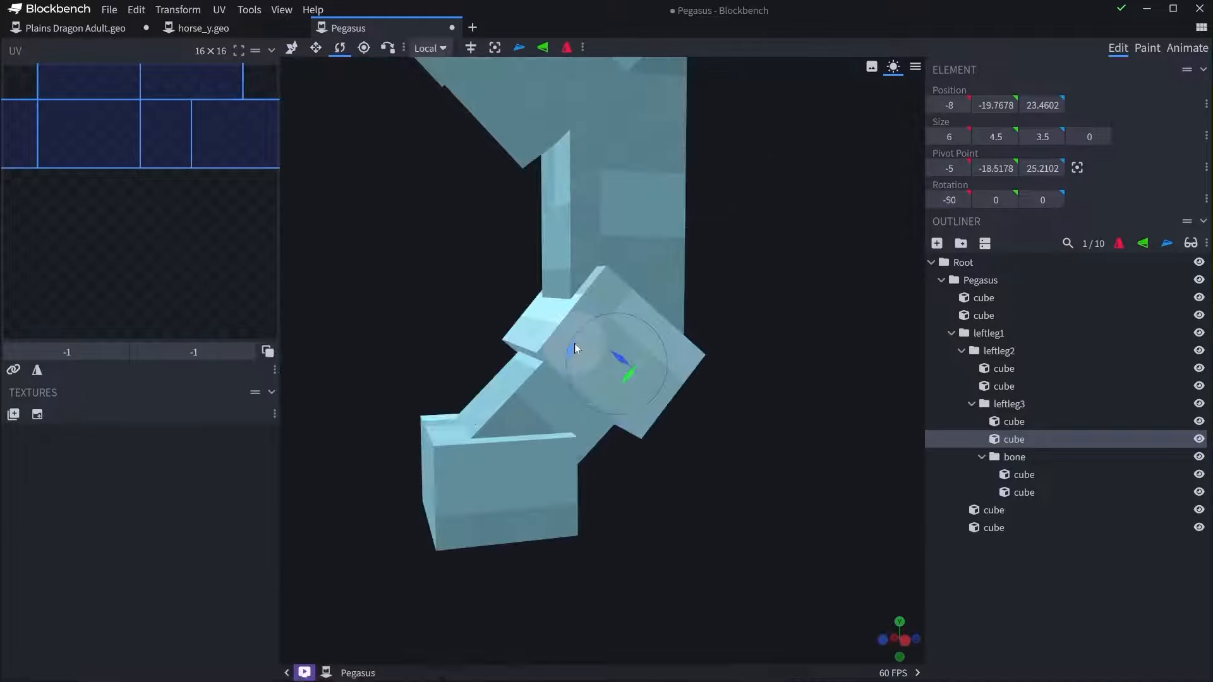
# - Rotate the ankle cube to -65° on X
pyautogui.moveTo(574, 343)
pyautogui.mouseDown()
pyautogui.moveTo(572, 366)
pyautogui.moveTo(579, 340)
pyautogui.moveTo(570, 363)
pyautogui.moveTo(564, 353)
pyautogui.moveTo(585, 335)
pyautogui.mouseUp()
pyautogui.scroll(-3, 739, 297)
pyautogui.scroll(2, 688, 341)
pyautogui.hotkey('ctrl', 'z')
# - Resize the ankle cube to 4.5 units wide and 5 units deep so it wraps the joint
pyautogui.scroll(-4, 749, 351)
pyautogui.moveTo(749, 351); pyautogui.dragTo(559, 360)
pyautogui.press('s')
pyautogui.moveTo(658, 351); pyautogui.dragTo(649, 358)
pyautogui.moveTo(669, 349); pyautogui.dragTo(554, 326)
pyautogui.moveTo(553, 384); pyautogui.dragTo(559, 383)
pyautogui.moveTo(699, 303); pyautogui.dragTo(450, 319)
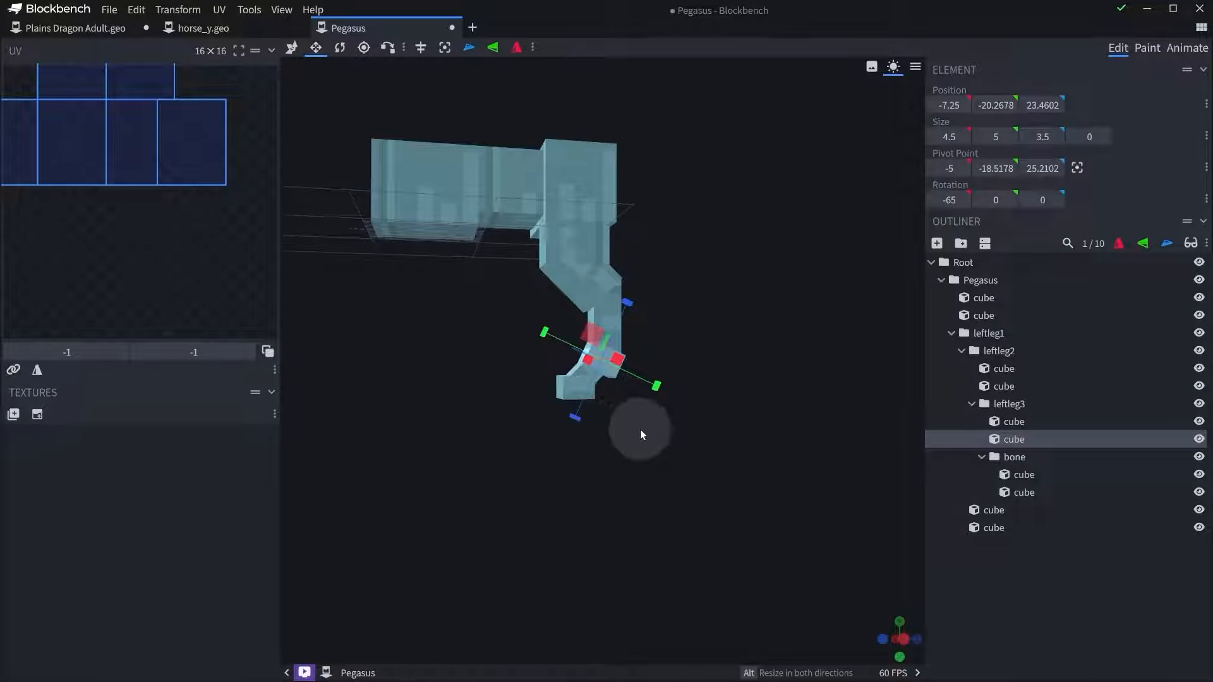
# - Lengthen the rear body cube backwards to 13 units
pyautogui.scroll(4, 637, 428)
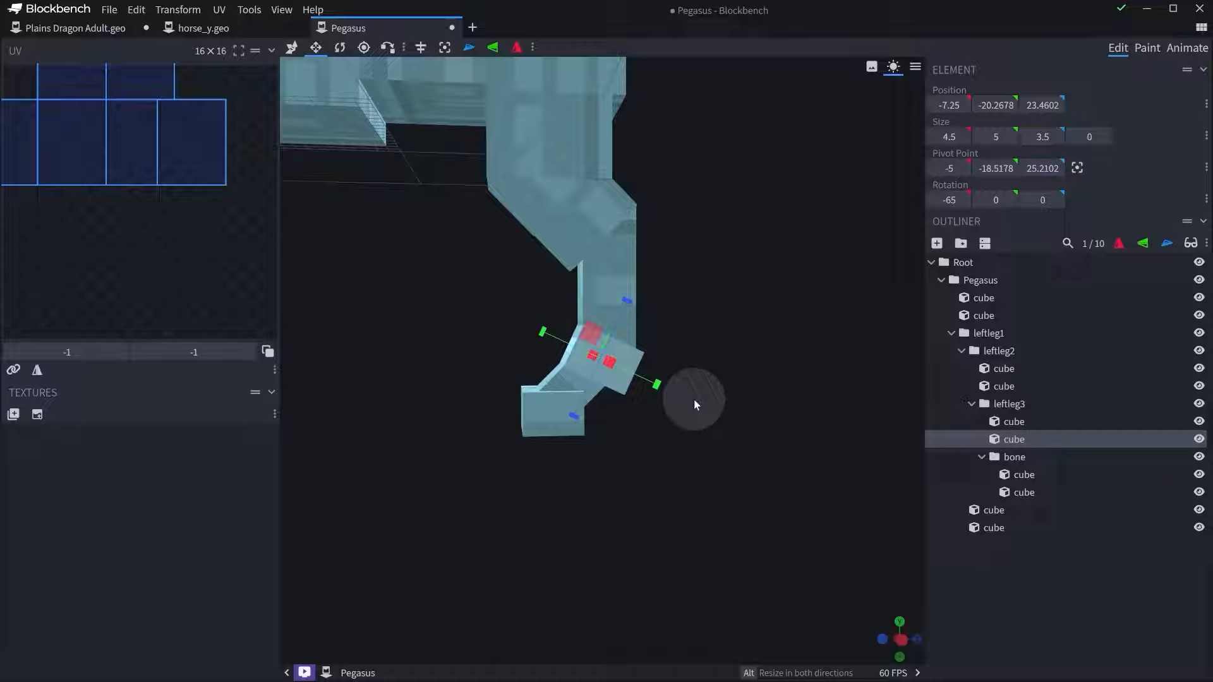
pyautogui.moveTo(720, 169); pyautogui.dragTo(702, 278, button='right')
pyautogui.click(574, 153)
pyautogui.moveTo(583, 163); pyautogui.dragTo(625, 163)
# - Reduce the hip cube to 3 units high and duplicate it above, extending the copy backwards to 11 units deep
pyautogui.click(571, 261)
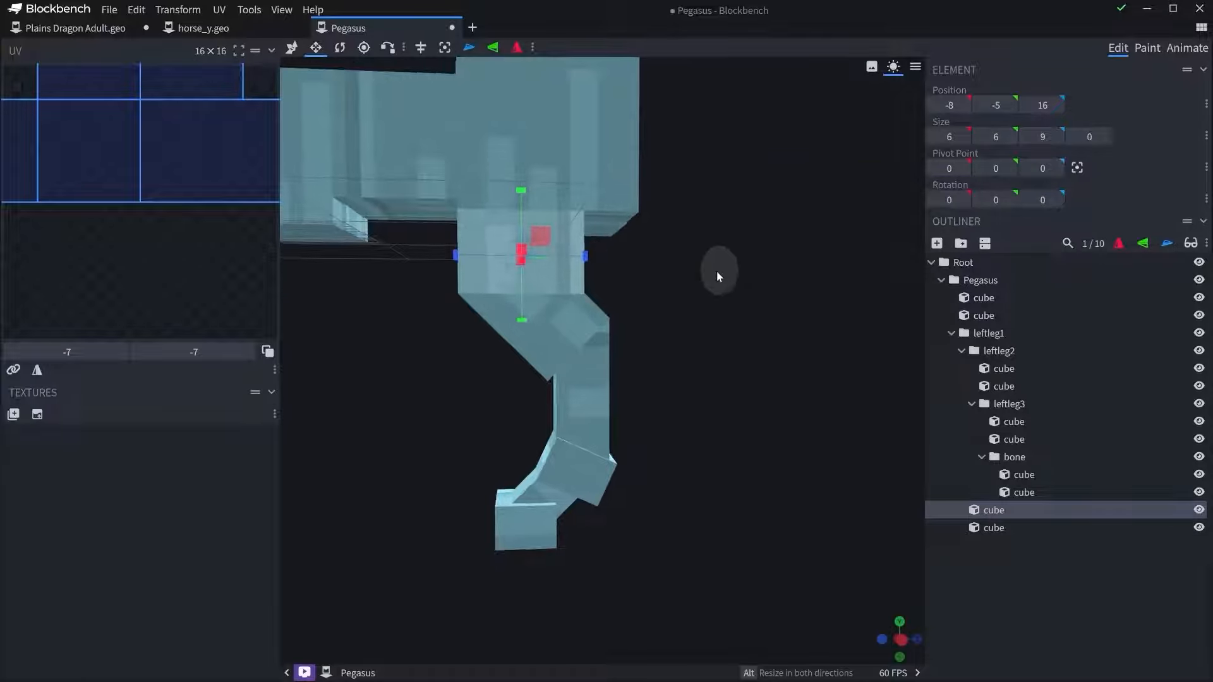
pyautogui.moveTo(520, 191)
pyautogui.mouseDown()
pyautogui.moveTo(521, 226)
pyautogui.moveTo(530, 175)
pyautogui.mouseUp()
pyautogui.hotkey('ctrl', 'd')
pyautogui.press('s')
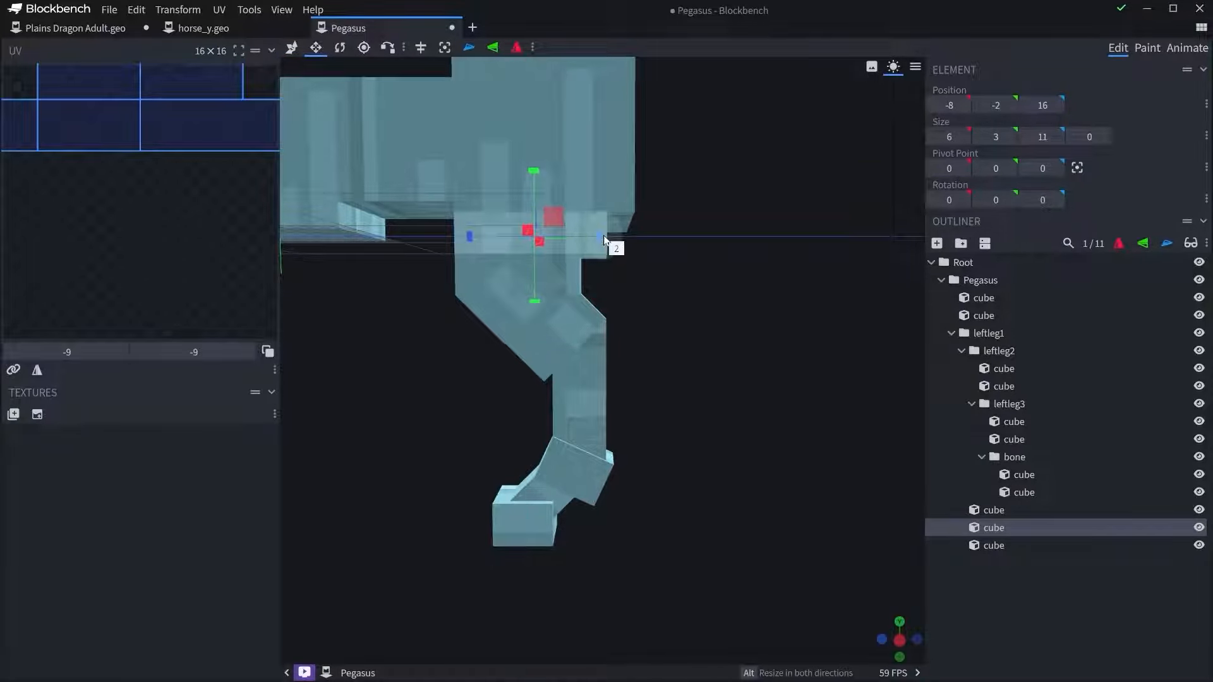
# - Narrow the upper angled thigh cube to 5.5 units, taking 0.25 units off each side
pyautogui.moveTo(692, 256); pyautogui.dragTo(625, 269)
pyautogui.click(510, 316)
pyautogui.moveTo(685, 302); pyautogui.dragTo(612, 320)
pyautogui.scroll(3, 612, 319)
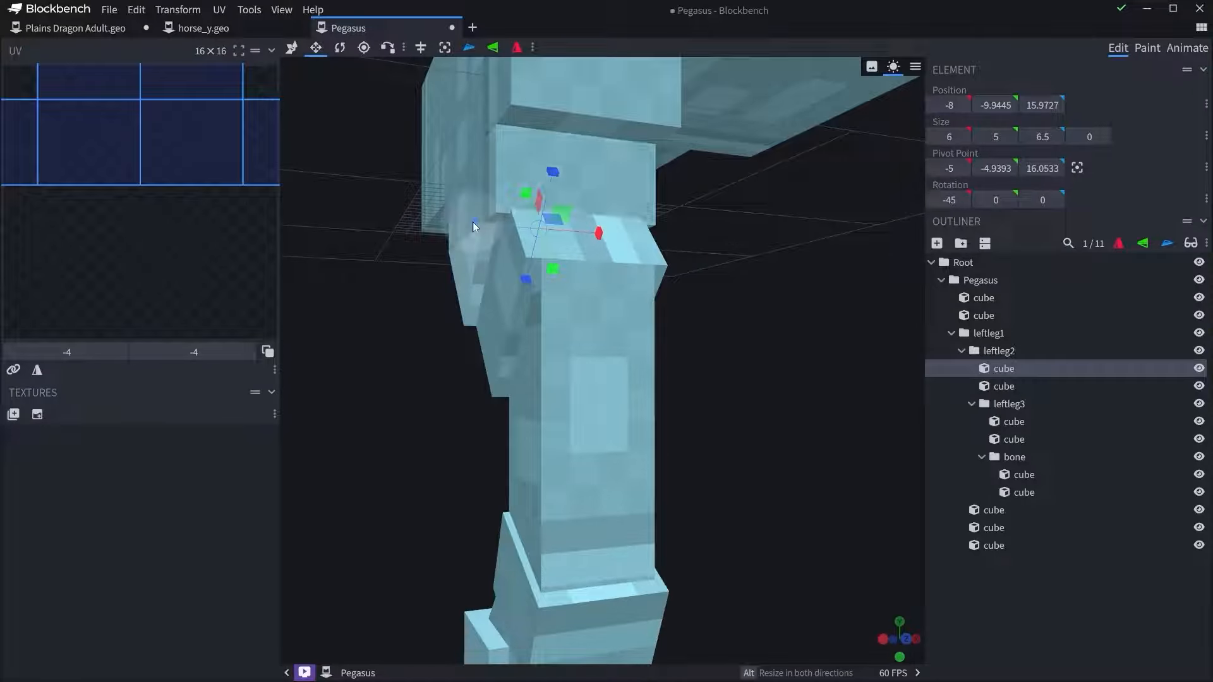
pyautogui.moveTo(477, 221); pyautogui.dragTo(496, 220)
pyautogui.moveTo(745, 268); pyautogui.dragTo(684, 266)
pyautogui.moveTo(717, 218); pyautogui.dragTo(702, 220)
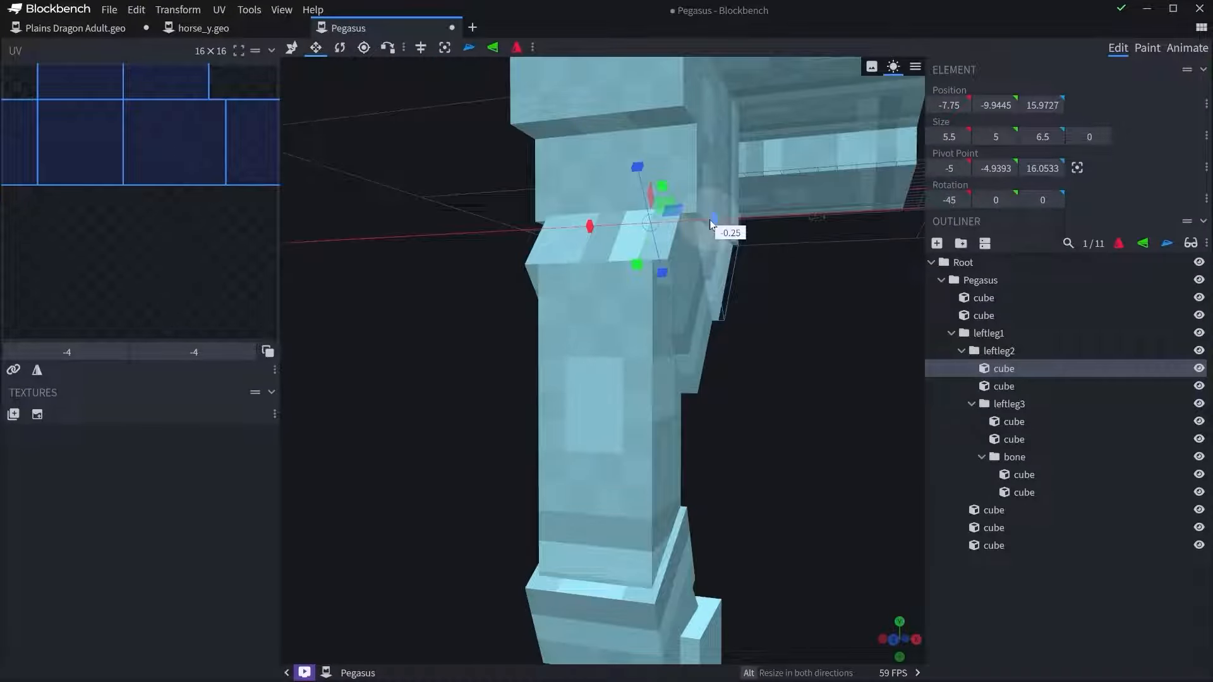
# - Widen the upper hip cube outward to 6.25 units
pyautogui.scroll(-3, 804, 310)
pyautogui.moveTo(803, 310); pyautogui.dragTo(590, 309)
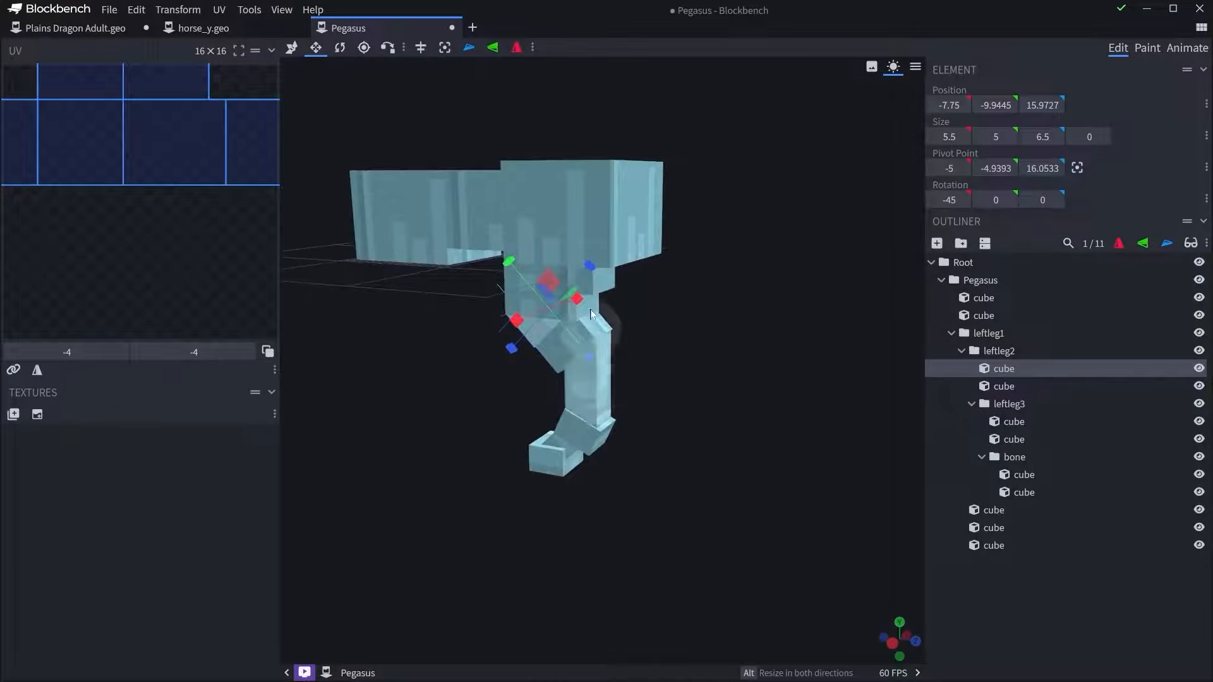
pyautogui.click(526, 277)
pyautogui.scroll(3, 522, 278)
pyautogui.moveTo(438, 288); pyautogui.dragTo(430, 290)
pyautogui.moveTo(373, 384); pyautogui.dragTo(582, 348)
# - Examine the proportions of the body and hind leg from several side views
pyautogui.scroll(-5, 695, 366)
pyautogui.moveTo(701, 368); pyautogui.dragTo(656, 370)
pyautogui.moveTo(657, 370); pyautogui.dragTo(713, 421, button='right')
pyautogui.scroll(2, 714, 423)
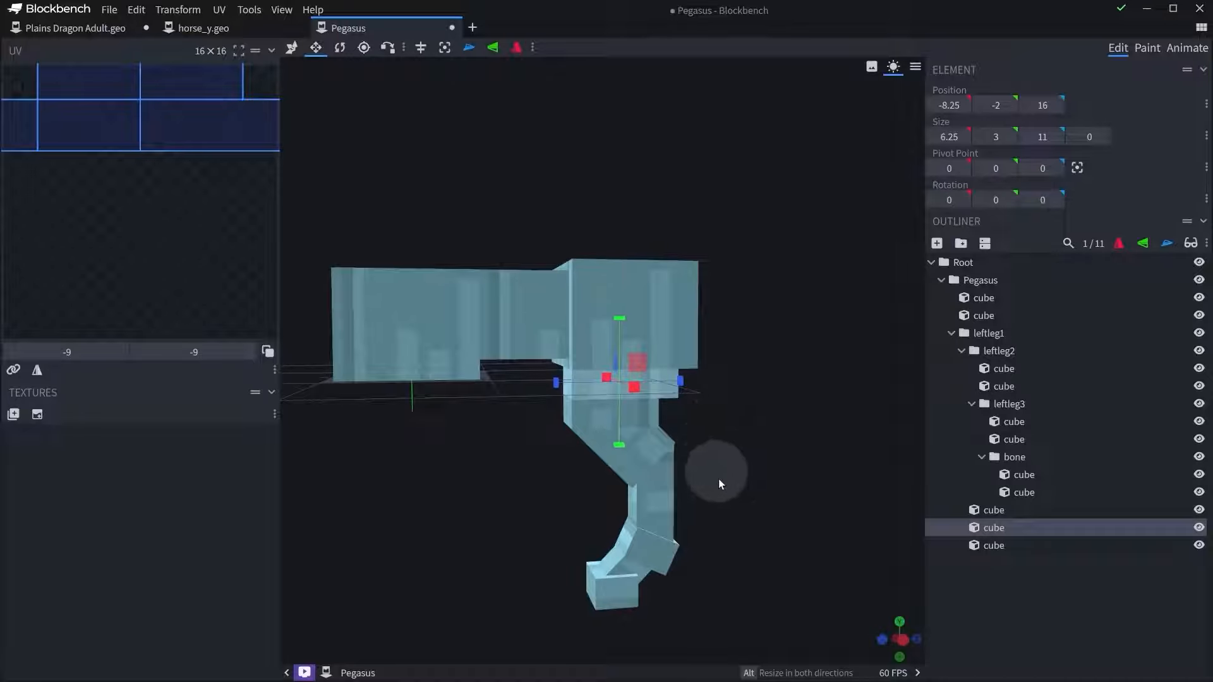
pyautogui.scroll(3, 745, 414)
pyautogui.moveTo(757, 438); pyautogui.dragTo(862, 485, button='right')
pyautogui.click(515, 294)
pyautogui.moveTo(517, 294); pyautogui.dragTo(653, 366, button='right')
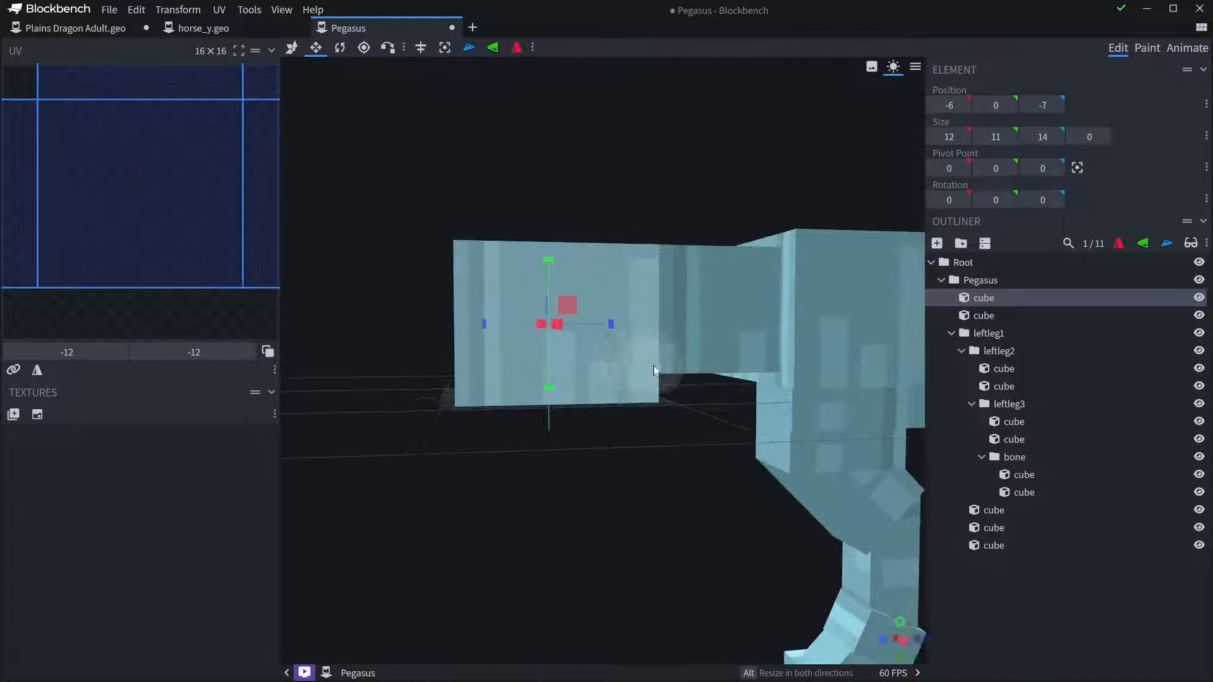
pyautogui.scroll(-5, 656, 368)
pyautogui.moveTo(672, 526); pyautogui.dragTo(603, 436)
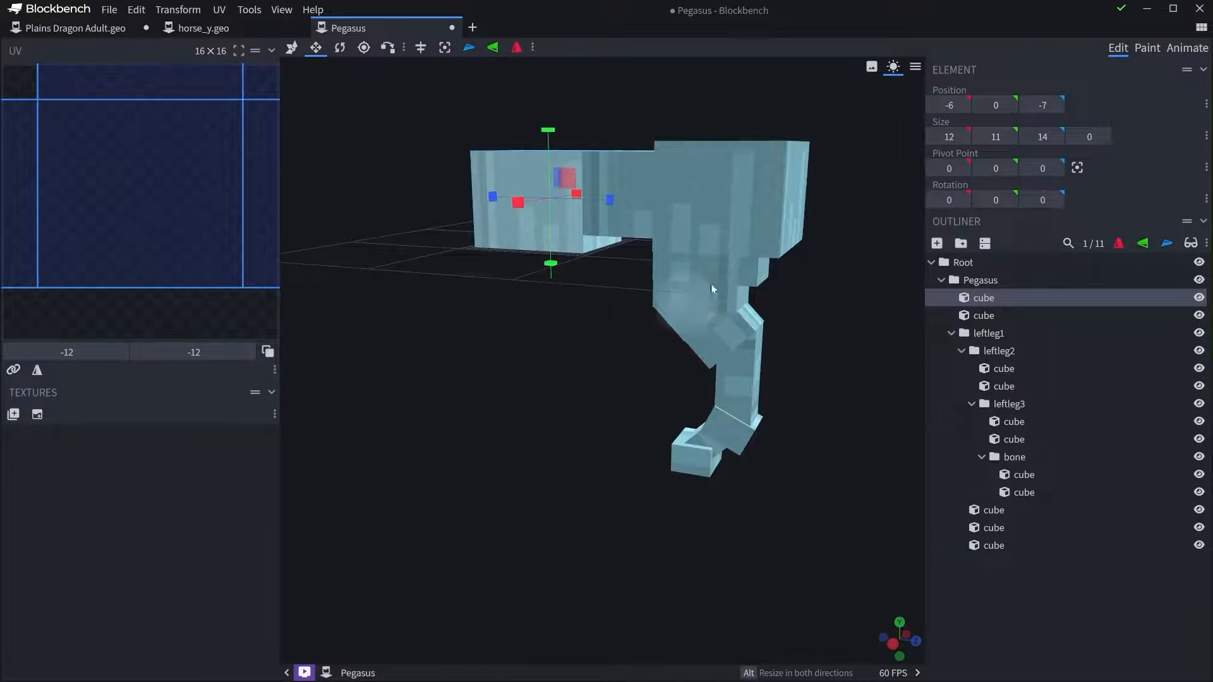
# - Set the rear body cube's front-to-back length to 11 units so it lines up with the upper hip cube
pyautogui.click(742, 218)
pyautogui.moveTo(879, 214); pyautogui.dragTo(881, 219)
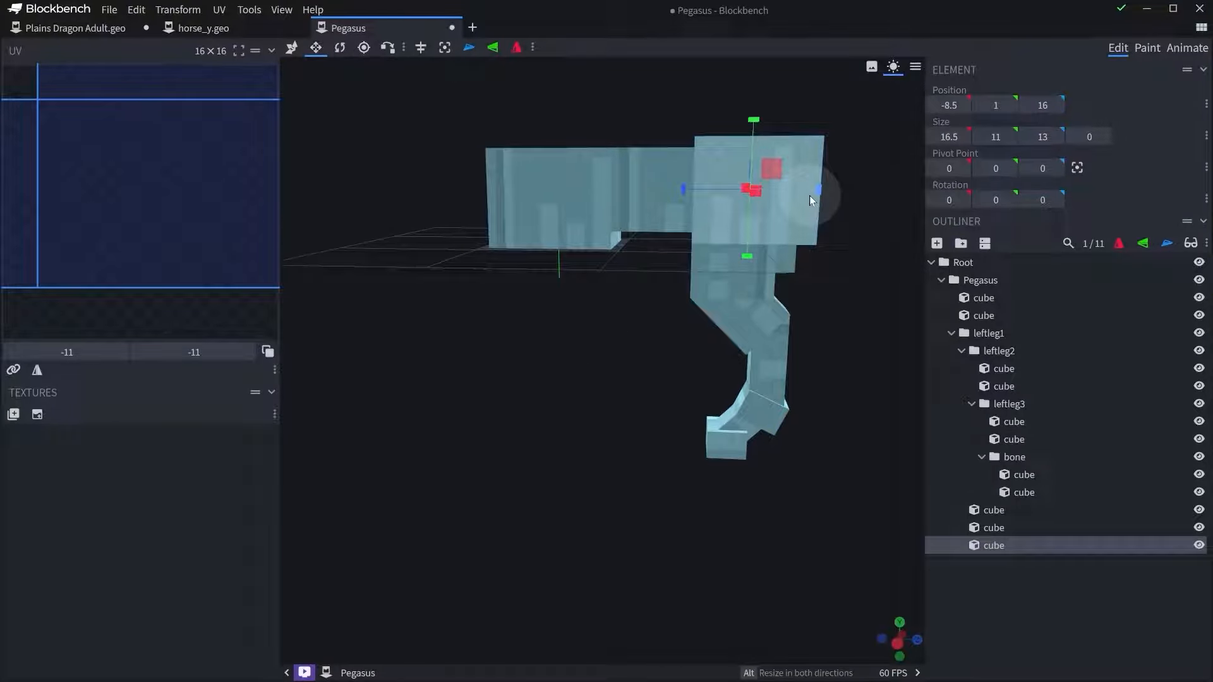
pyautogui.moveTo(809, 195)
pyautogui.mouseDown()
pyautogui.moveTo(792, 202)
pyautogui.moveTo(798, 222)
pyautogui.moveTo(820, 185)
pyautogui.moveTo(807, 186)
pyautogui.mouseUp()
pyautogui.moveTo(803, 192); pyautogui.dragTo(805, 193)
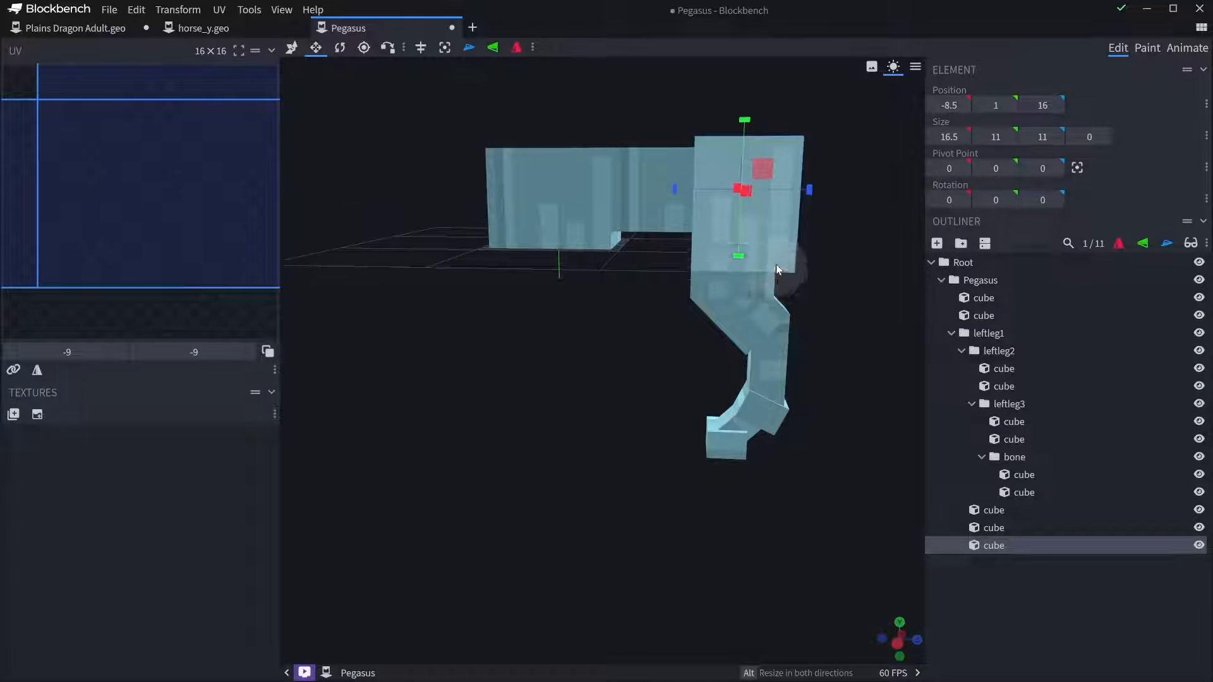
pyautogui.click(809, 254)
pyautogui.moveTo(835, 270); pyautogui.dragTo(649, 332)
pyautogui.click(634, 373)
pyautogui.hotkey('ctrl', 'z')
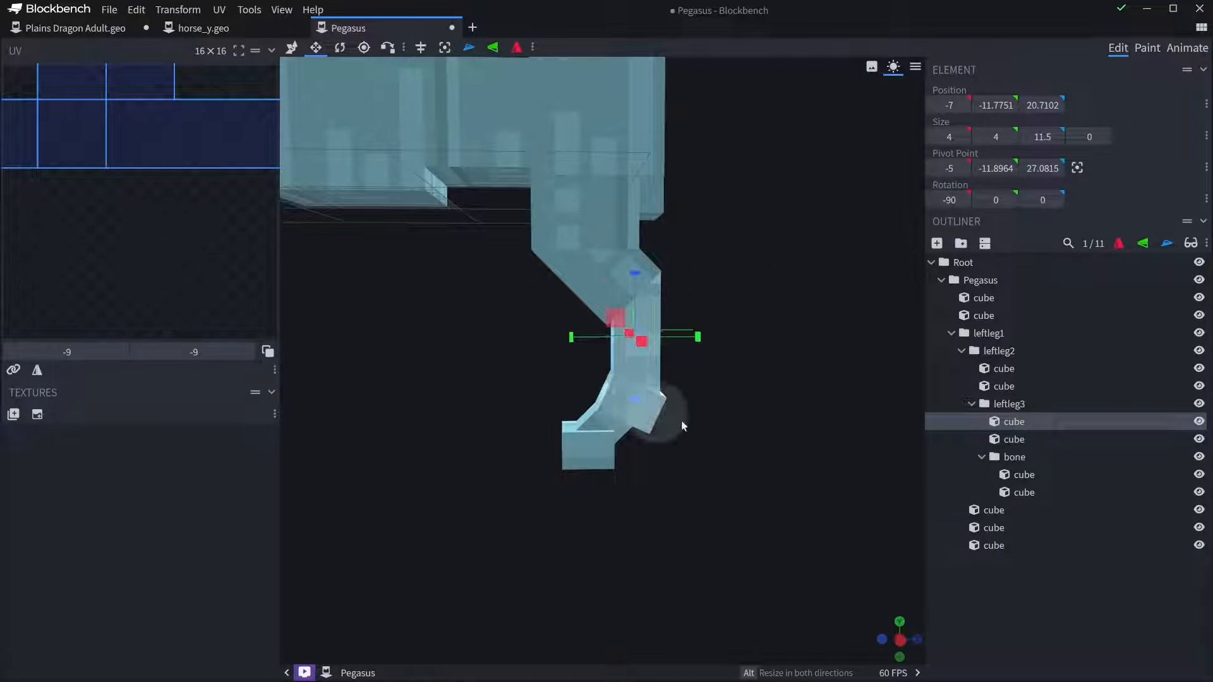
# - Select the hoof bone together with the ankle cube and raise them 4 units
pyautogui.click(1005, 456)
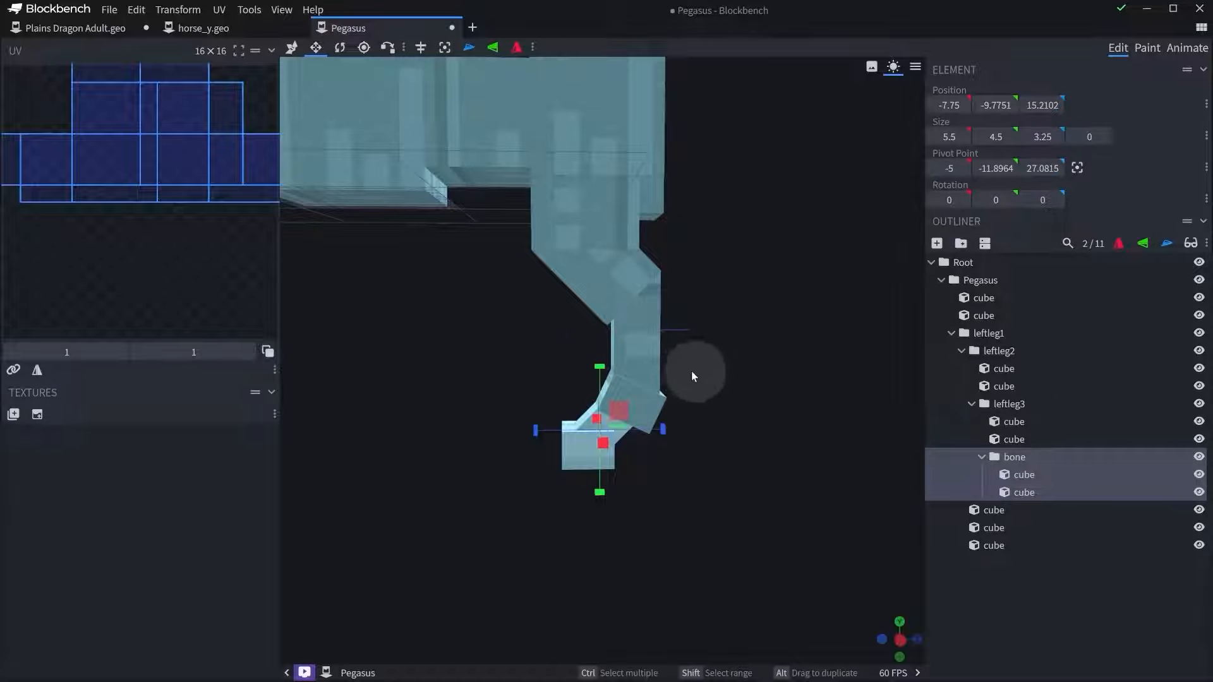
pyautogui.keyDown('ctrl'); pyautogui.click(651, 394); pyautogui.keyUp('ctrl')
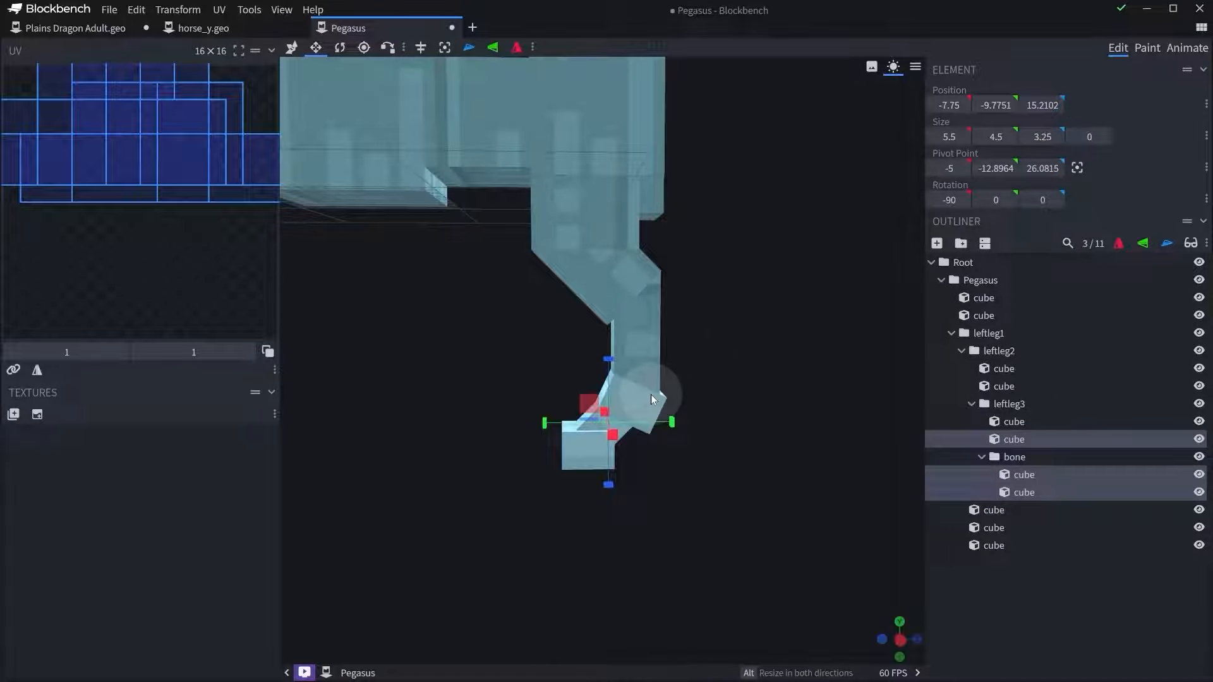
pyautogui.press('v')
pyautogui.moveTo(609, 364); pyautogui.dragTo(624, 335)
# - Shorten the lower-leg cube from below to 6.5 units to suit the raised ankle
pyautogui.press('s')
pyautogui.click(646, 356)
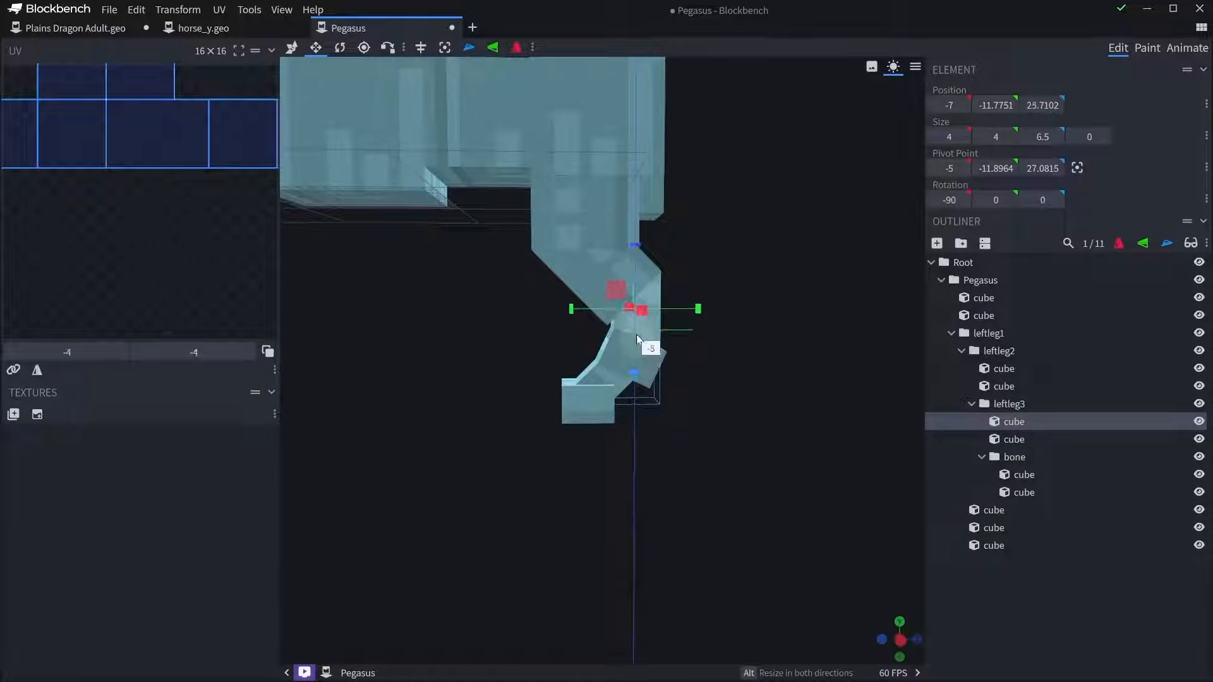
# - Trim the front side of the lower thigh cube so it steps back from the upper thigh cube
pyautogui.click(581, 256)
pyautogui.click(601, 286)
pyautogui.scroll(5, 600, 285)
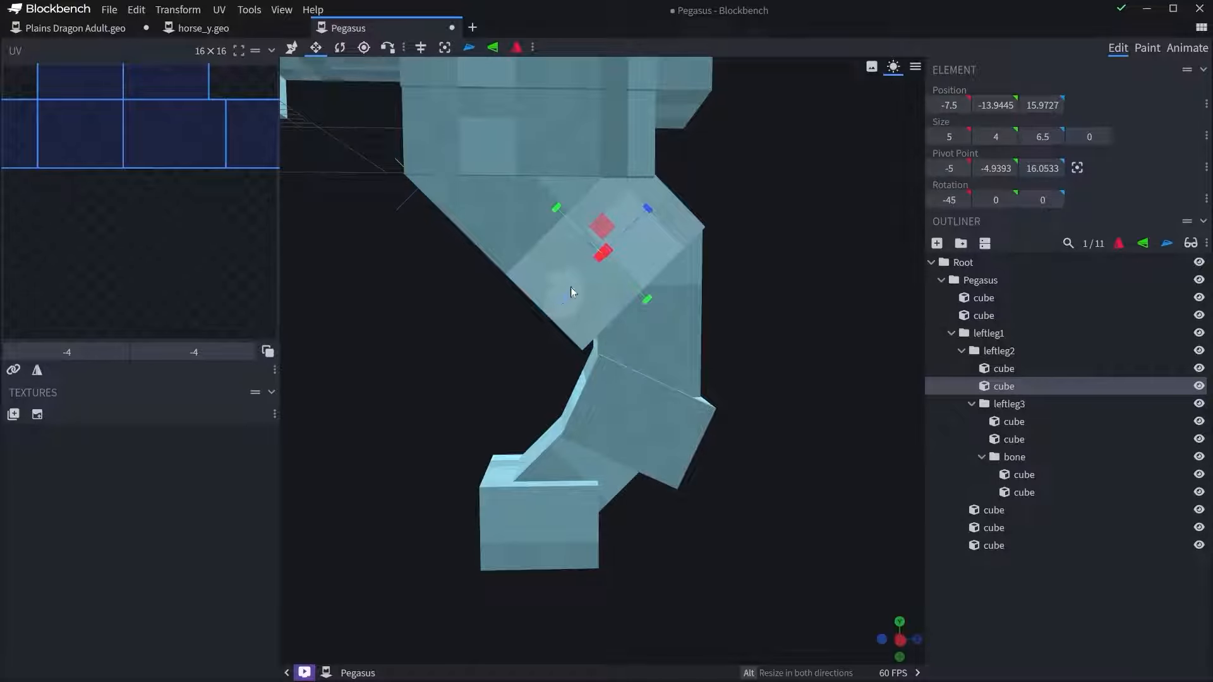
pyautogui.click(505, 236)
pyautogui.moveTo(495, 230); pyautogui.dragTo(578, 305, button='right')
pyautogui.click(457, 203)
pyautogui.moveTo(590, 317); pyautogui.dragTo(597, 292)
pyautogui.hotkey('ctrl', 'z')
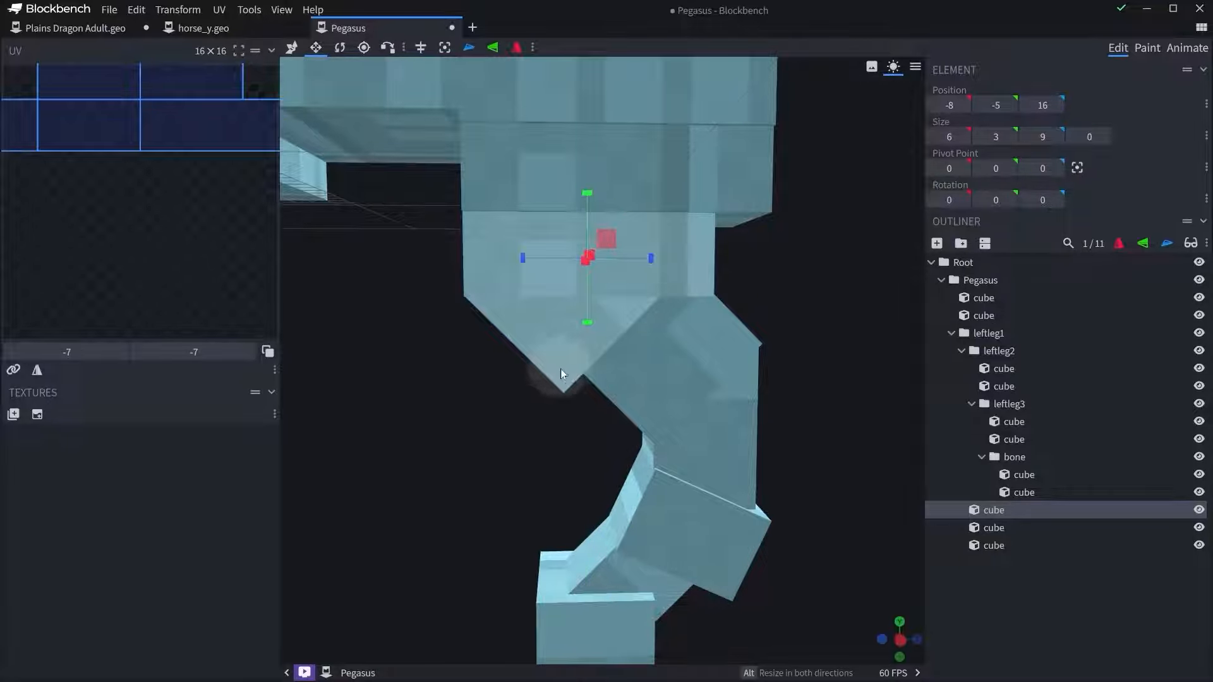
# - Select the ankle cube, the angled cube below it and the hoof, and raise them 1 unit
pyautogui.scroll(-4, 623, 392)
pyautogui.moveTo(799, 373); pyautogui.dragTo(725, 400)
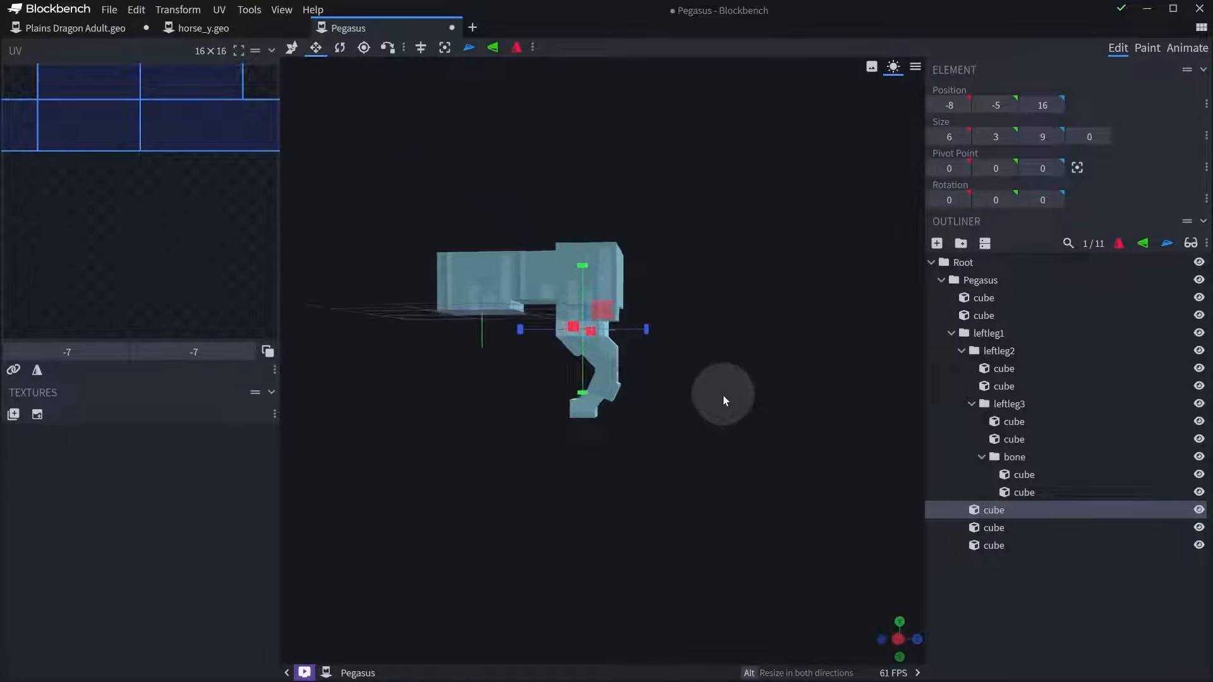
pyautogui.scroll(8, 725, 401)
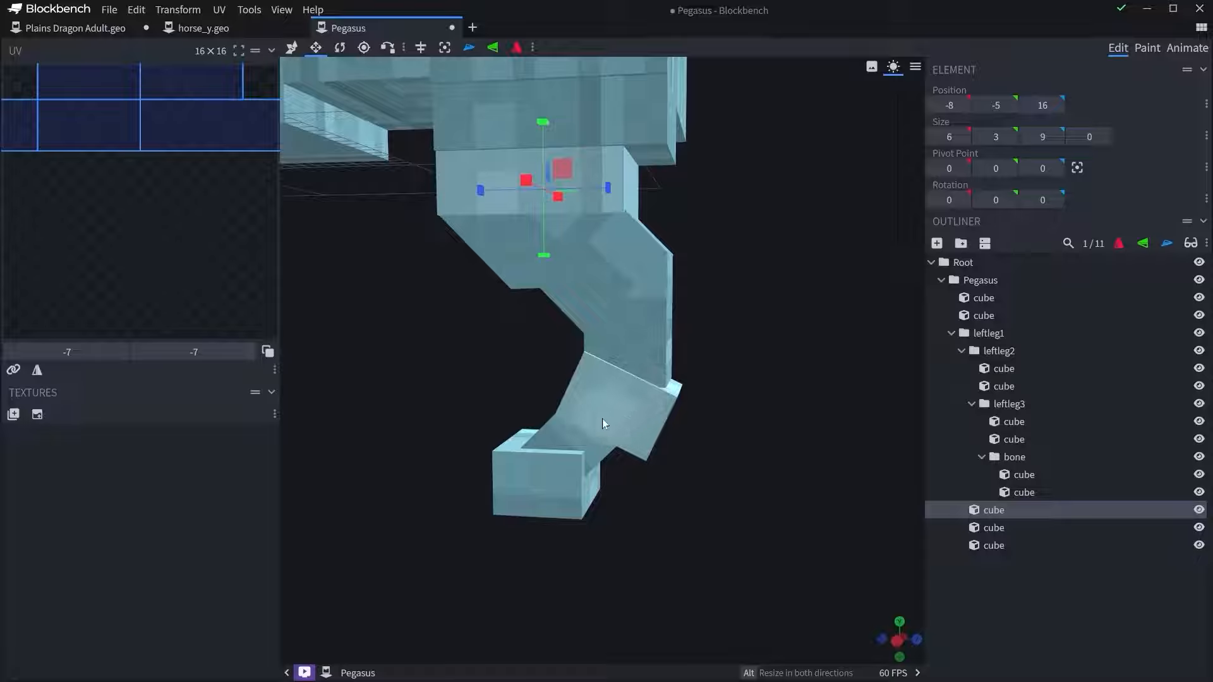
pyautogui.click(602, 419)
pyautogui.moveTo(646, 448); pyautogui.dragTo(693, 384, button='right')
pyautogui.scroll(5, 624, 380)
pyautogui.click(632, 379)
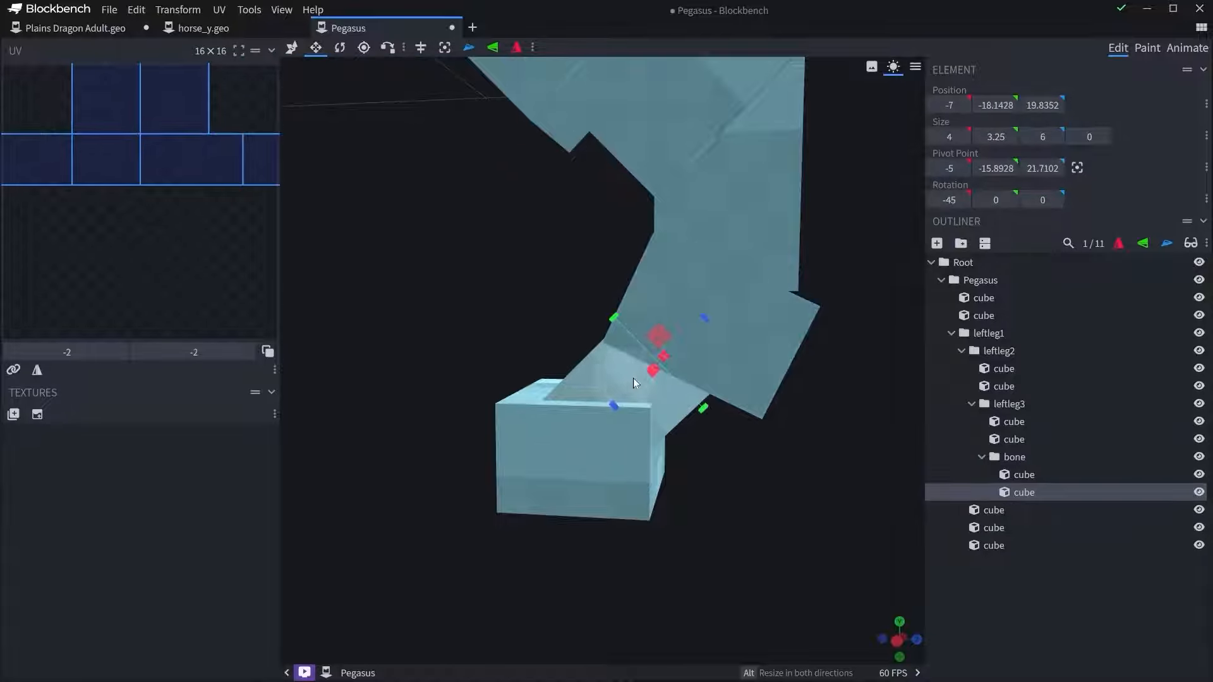
pyautogui.click(721, 371)
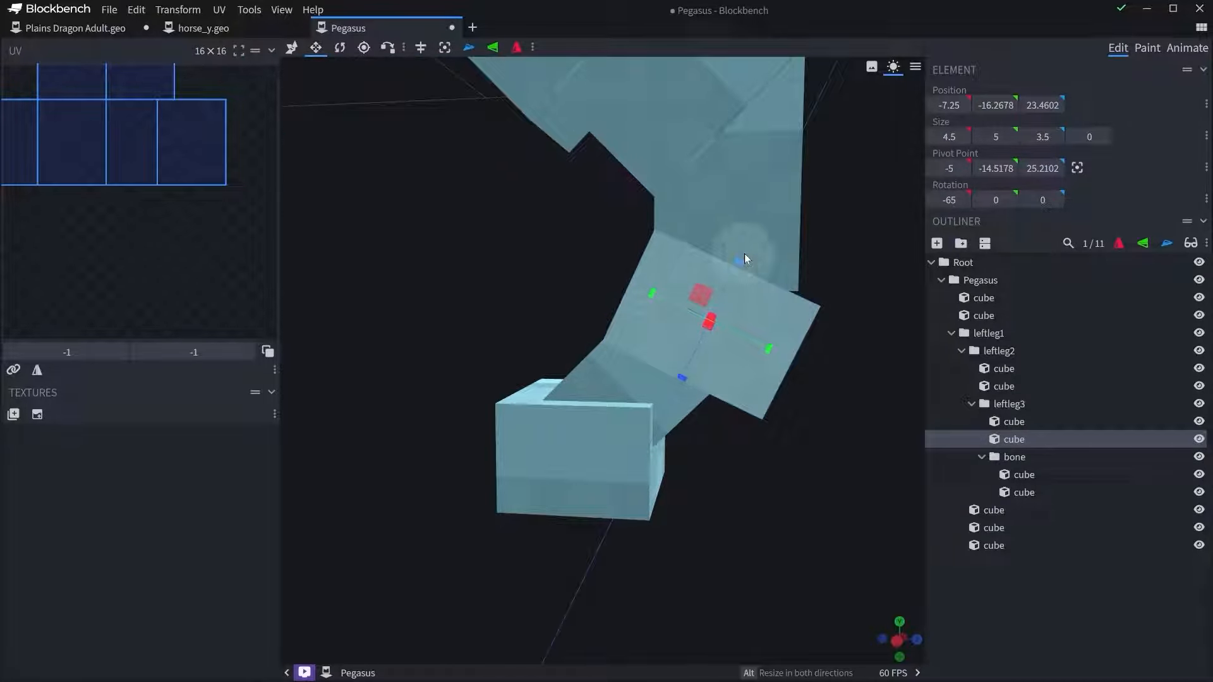
pyautogui.keyDown('shift'); pyautogui.click(647, 378); pyautogui.keyUp('shift')
pyautogui.keyDown('shift'); pyautogui.click(607, 433); pyautogui.keyUp('shift')
pyautogui.press('v')
pyautogui.moveTo(650, 319); pyautogui.dragTo(699, 321)
# - Shorten the ankle cube to 3.25 units and review the hind leg against the whole body
pyautogui.click(723, 322)
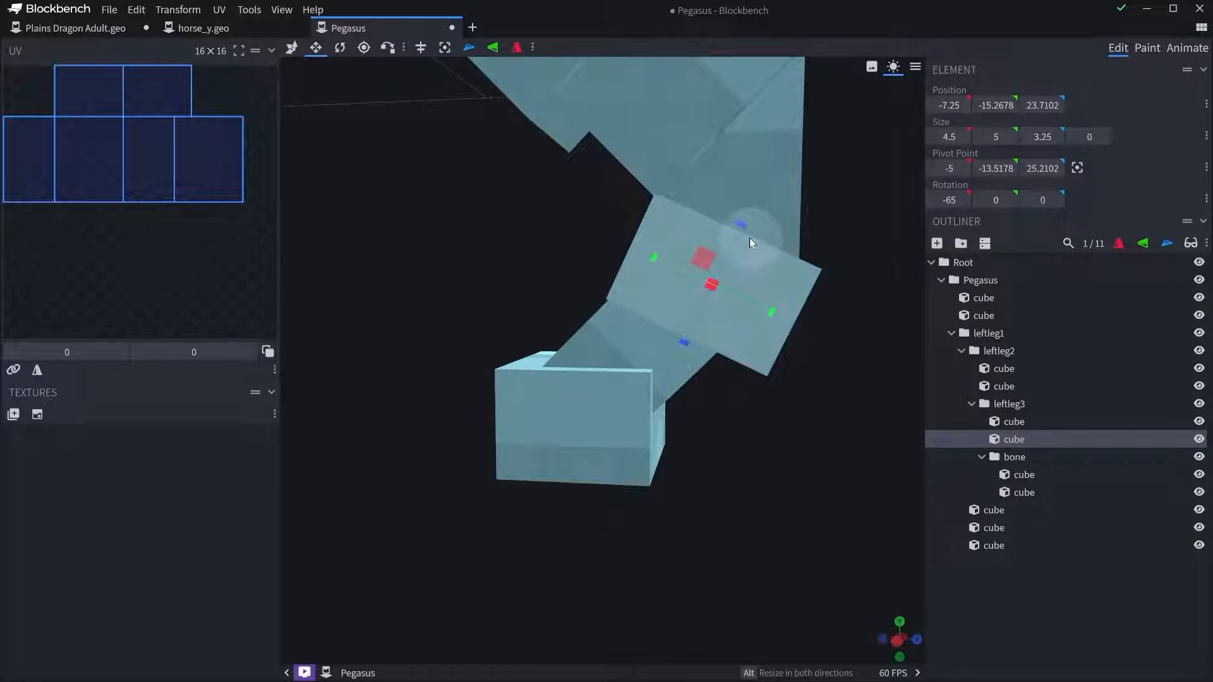
pyautogui.moveTo(742, 227); pyautogui.dragTo(745, 236)
pyautogui.click(625, 351)
pyautogui.moveTo(627, 446); pyautogui.dragTo(676, 351, button='right')
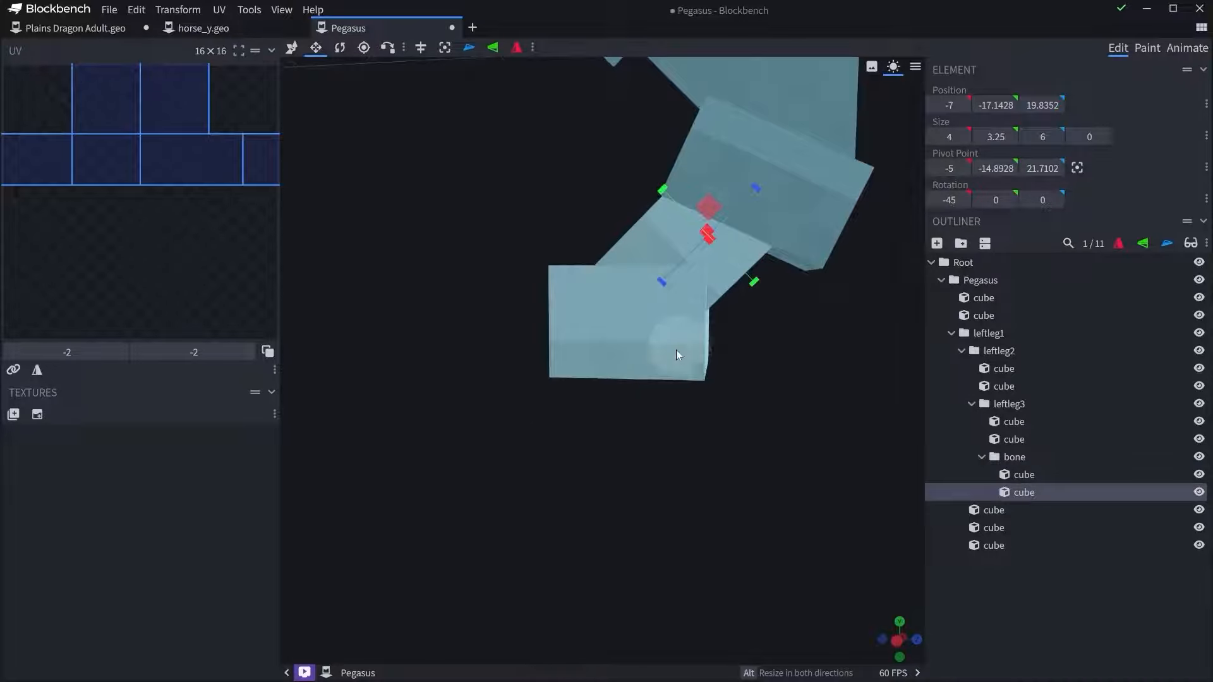
pyautogui.scroll(-4, 638, 429)
pyautogui.moveTo(638, 430); pyautogui.dragTo(714, 514)
pyautogui.scroll(-3, 629, 423)
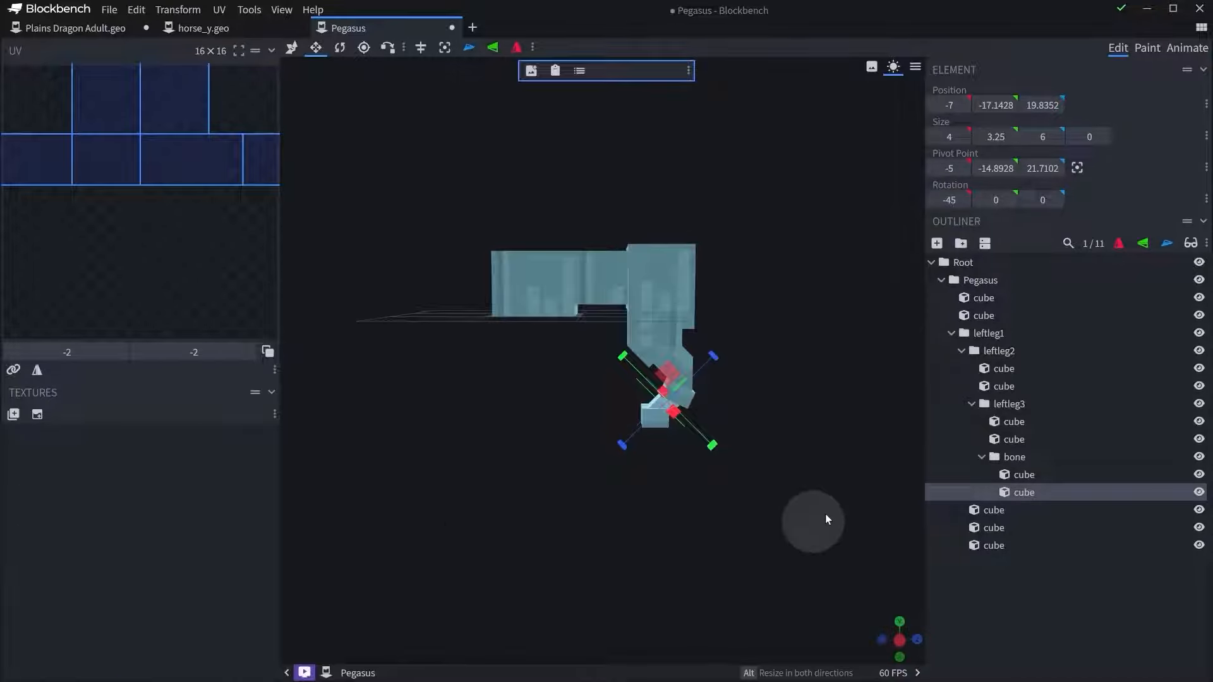
# - Examine the hind leg's lower joints and hoof up close and in relation to the thigh and body
pyautogui.scroll(5, 815, 511)
pyautogui.scroll(4, 722, 472)
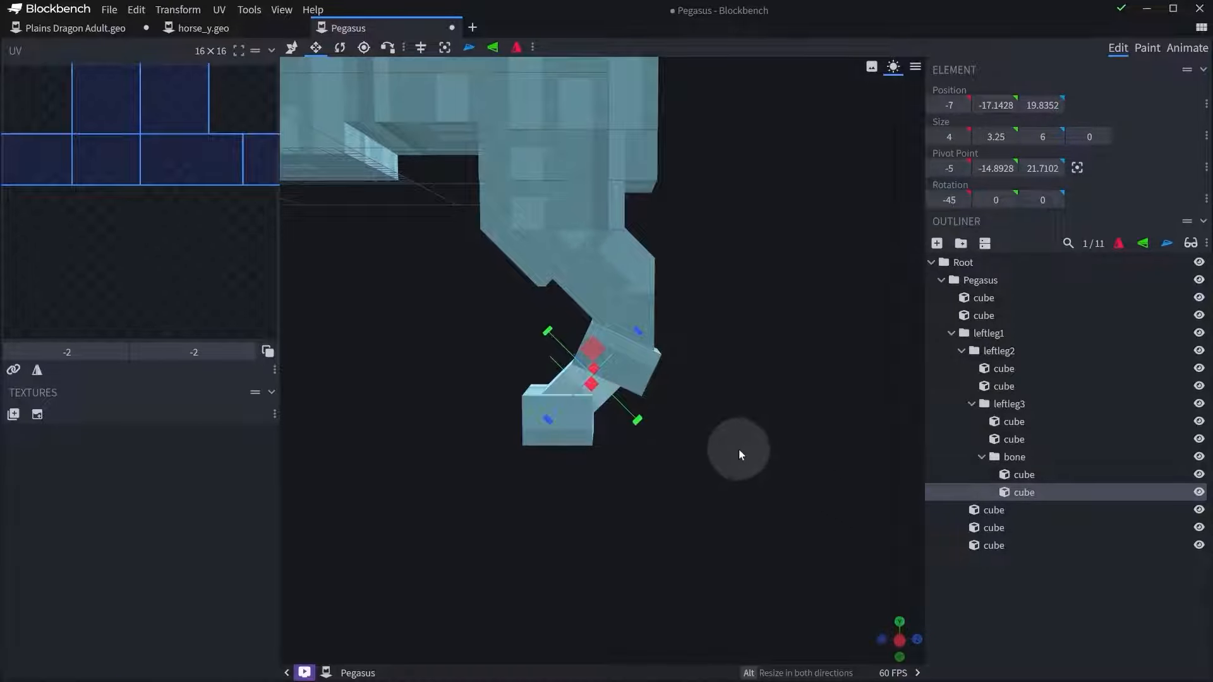
pyautogui.scroll(2, 753, 459)
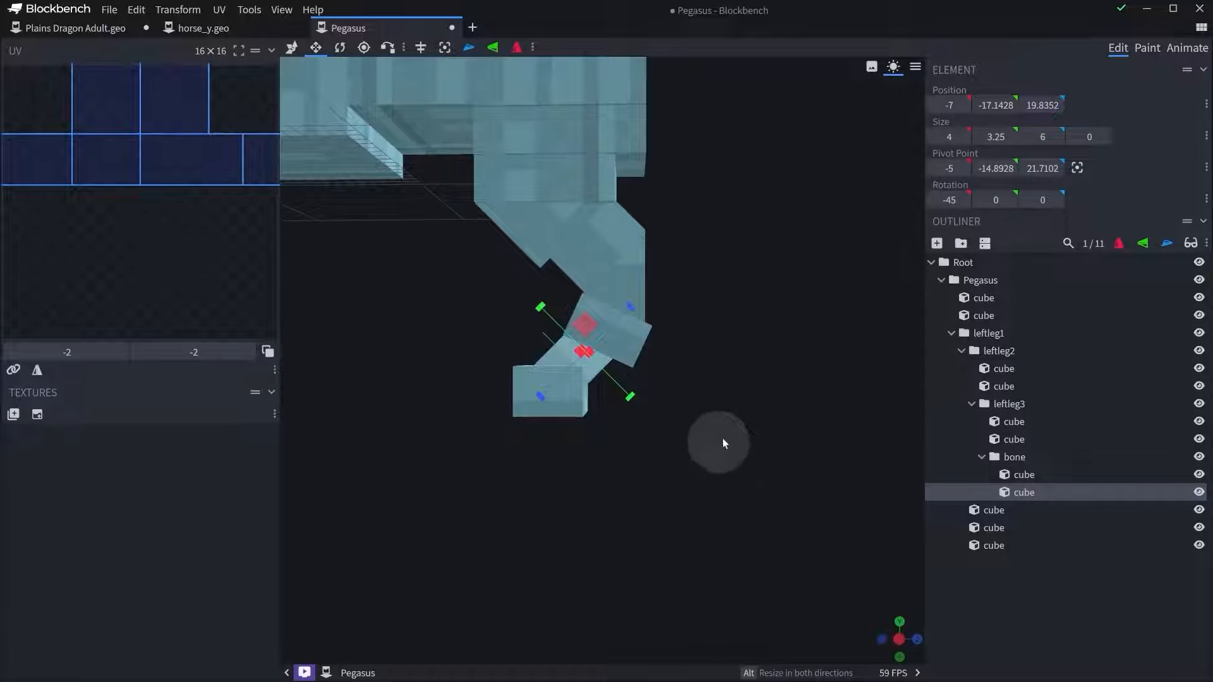
pyautogui.moveTo(582, 214); pyautogui.dragTo(624, 259, button='right')
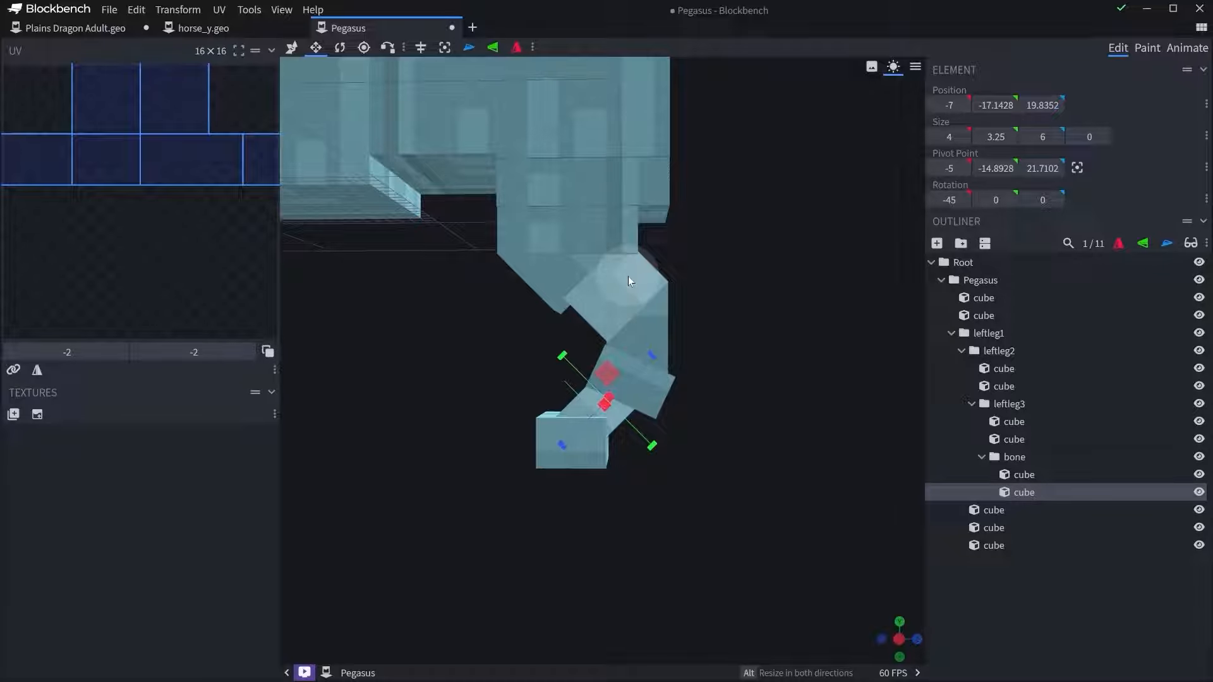
pyautogui.moveTo(686, 244); pyautogui.dragTo(674, 319, button='right')
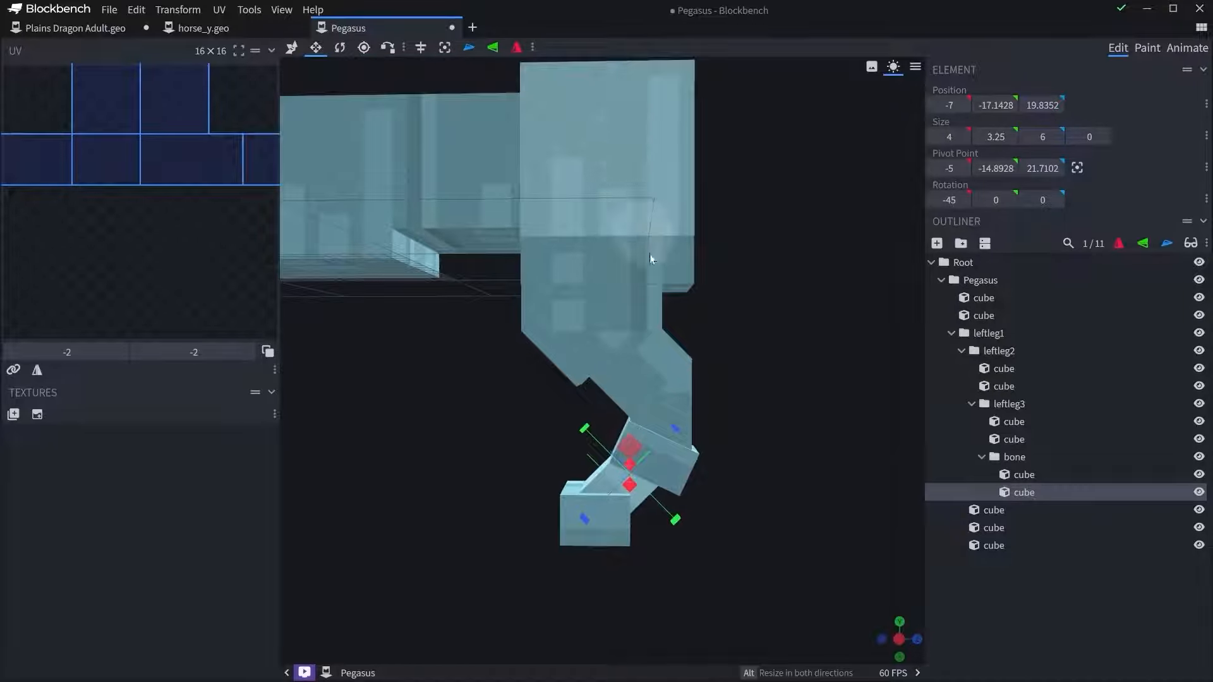
pyautogui.scroll(-2, 651, 260)
pyautogui.moveTo(758, 488); pyautogui.dragTo(728, 358, button='right')
pyautogui.scroll(5, 714, 369)
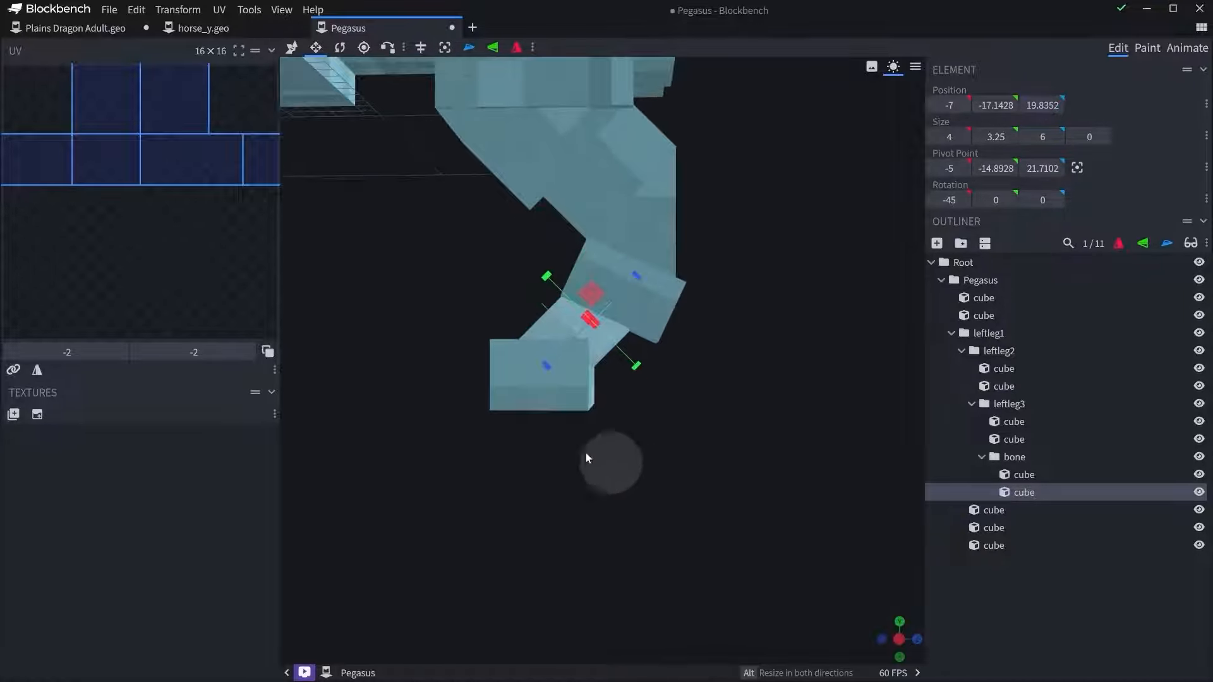
# - Move the hoof backward so it sits beneath the lower leg, and lower it 1 unit
pyautogui.click(536, 393)
pyautogui.press('v')
pyautogui.moveTo(497, 373); pyautogui.dragTo(563, 373)
pyautogui.moveTo(613, 313)
pyautogui.mouseDown()
pyautogui.moveTo(627, 347)
pyautogui.moveTo(622, 334)
pyautogui.mouseUp()
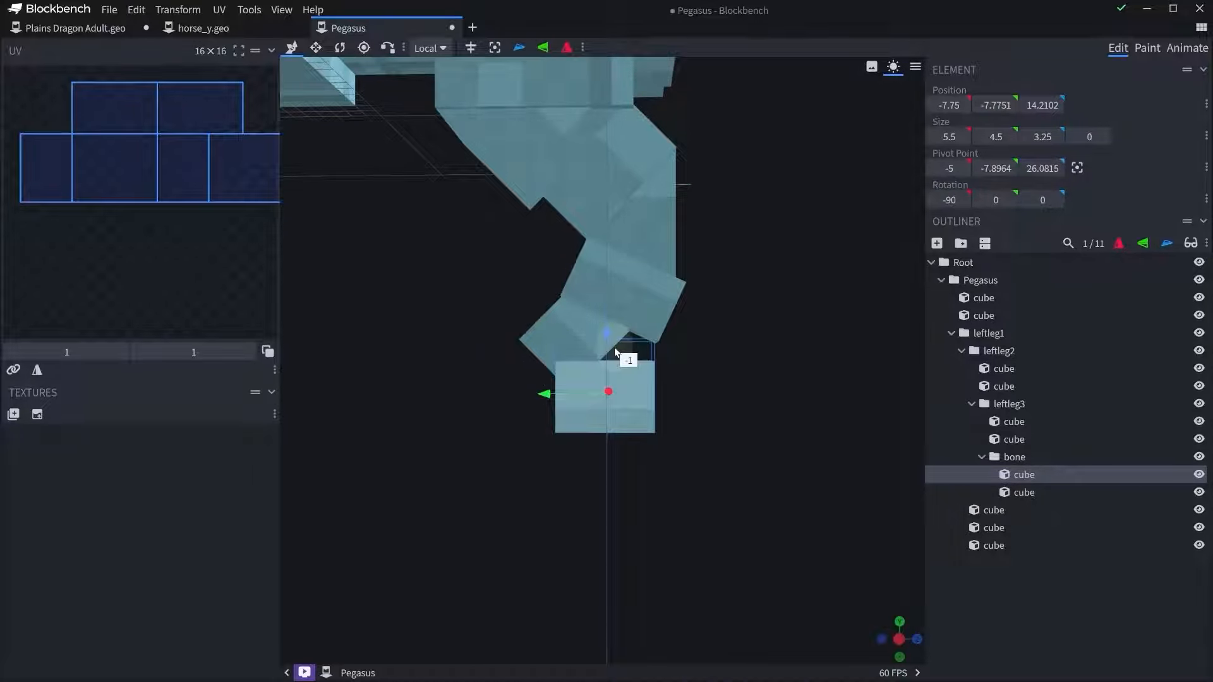
# - Centre the pivot of the angled cube above the hoof, rotate it to -90° and place it over the hoof
pyautogui.click(572, 317)
pyautogui.press('r')
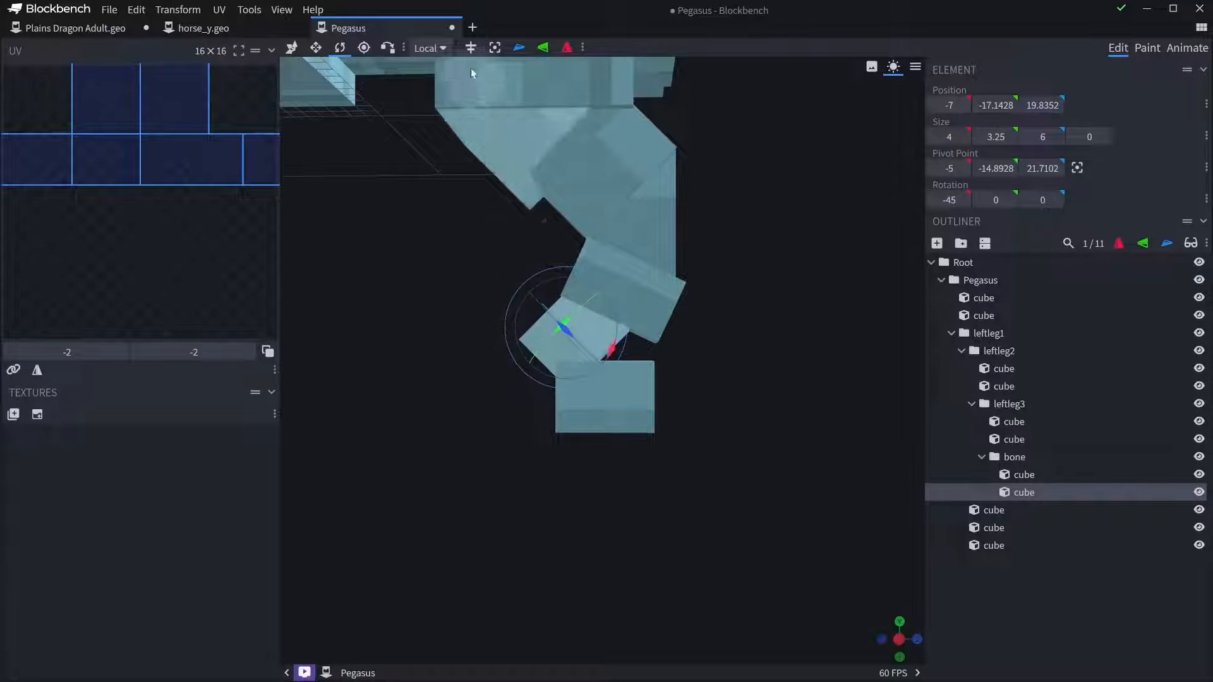
pyautogui.click(494, 47)
pyautogui.moveTo(633, 356); pyautogui.dragTo(574, 319)
pyautogui.press('v')
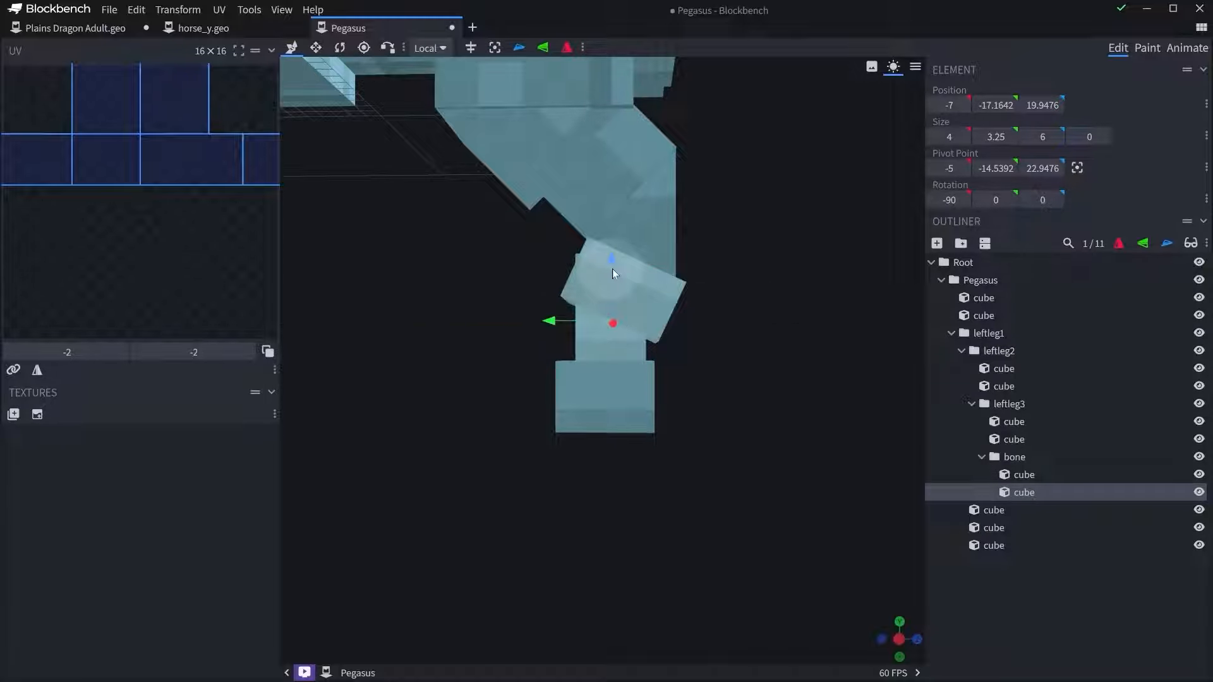
# - Recentre the pivot of the upright cube above the hoof and tilt the cube to -75°
pyautogui.press('r')
pyautogui.scroll(10, 609, 320)
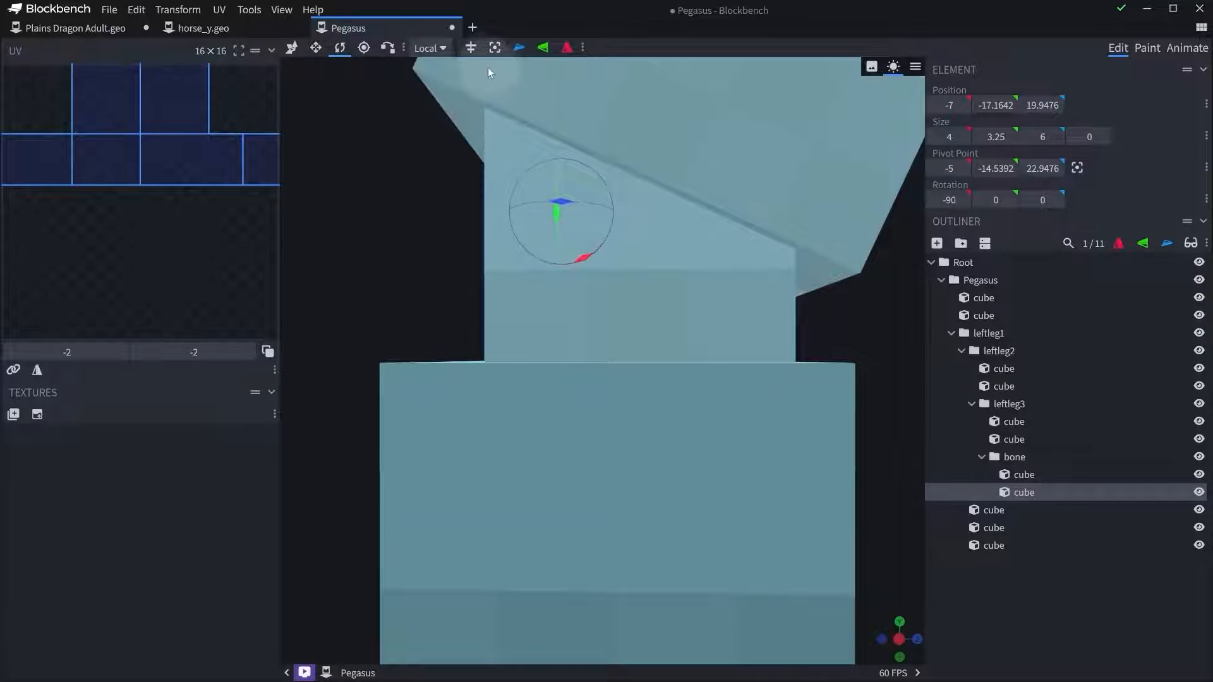
pyautogui.click(495, 48)
pyautogui.moveTo(663, 236); pyautogui.dragTo(681, 415, button='right')
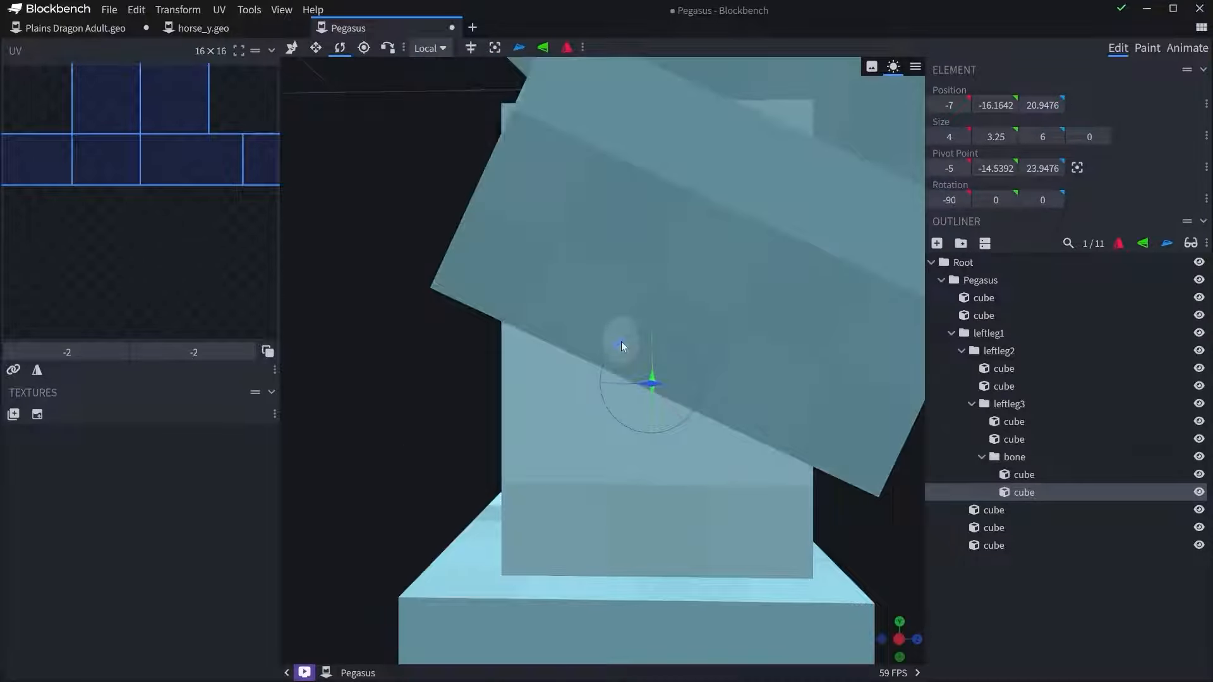
pyautogui.moveTo(621, 341); pyautogui.dragTo(634, 340)
pyautogui.scroll(-8, 638, 368)
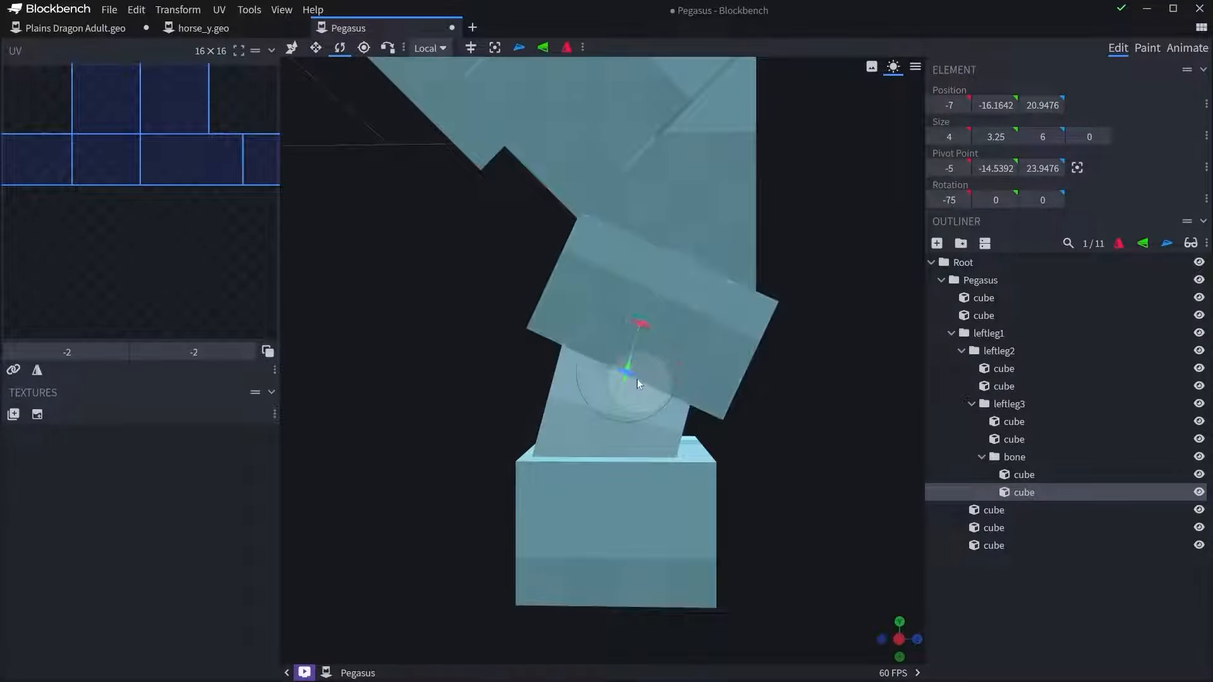
# - Lower the tilted cube onto the hoof, add the hoof to the selection and shift both 0.5 units forward
pyautogui.moveTo(637, 379); pyautogui.dragTo(630, 363, button='right')
pyautogui.scroll(6, 630, 362)
pyautogui.press('v')
pyautogui.moveTo(558, 313); pyautogui.dragTo(612, 361)
pyautogui.keyDown('ctrl'); pyautogui.click(620, 523); pyautogui.keyUp('ctrl')
pyautogui.scroll(-4, 631, 512)
pyautogui.moveTo(653, 421); pyautogui.dragTo(648, 422)
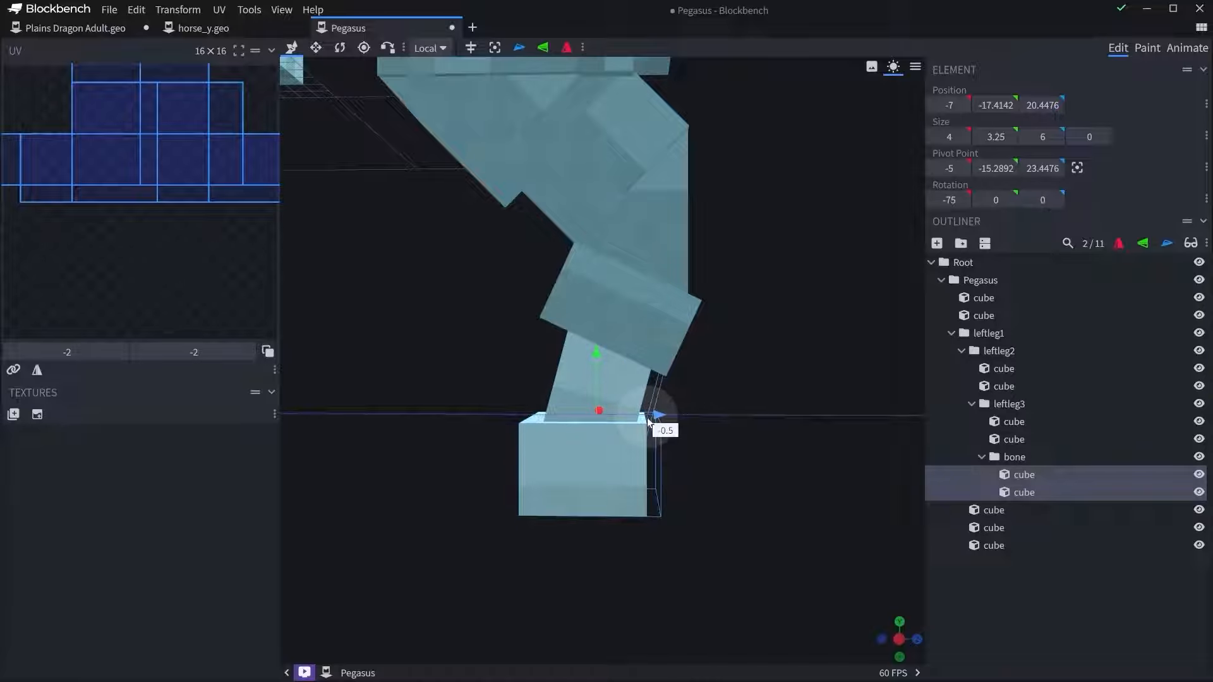
# - Delete the old slanted ankle cube between the lower-leg cube and the tilted cube
pyautogui.moveTo(724, 364); pyautogui.dragTo(785, 378)
pyautogui.scroll(-5, 761, 373)
pyautogui.click(674, 340)
pyautogui.press('Delete')
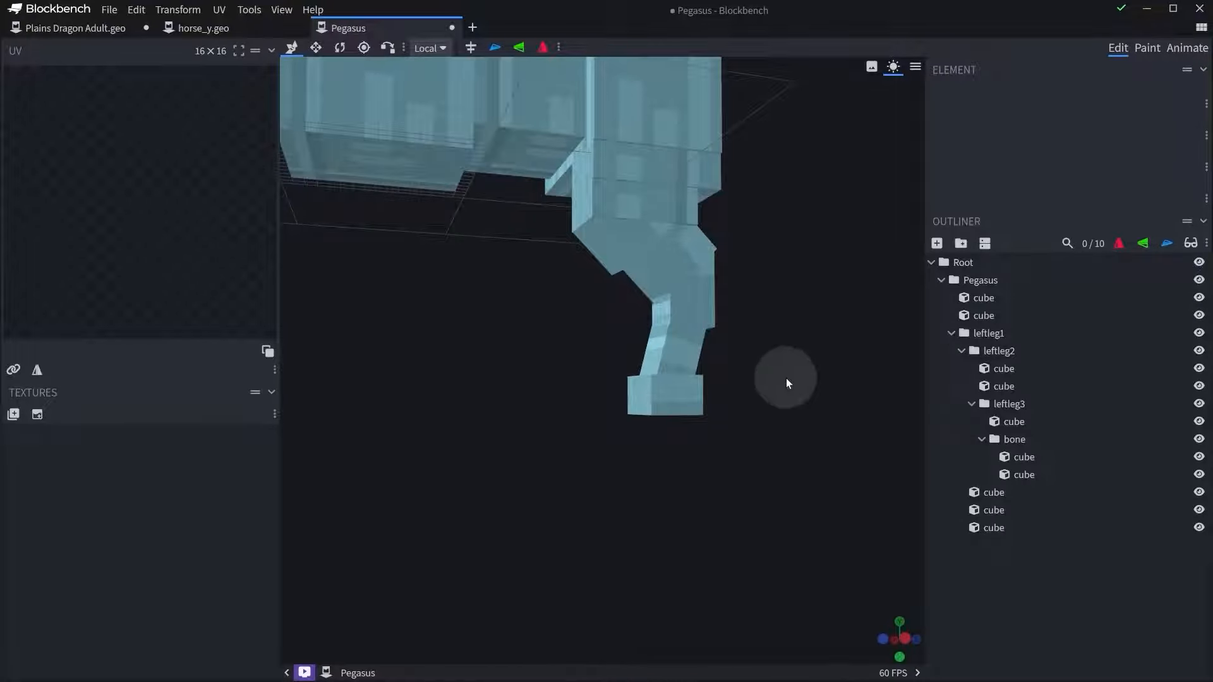
# - Inspect the joint between the lower-leg cube and the tilted cube above the hoof from several angles
pyautogui.scroll(3, 782, 377)
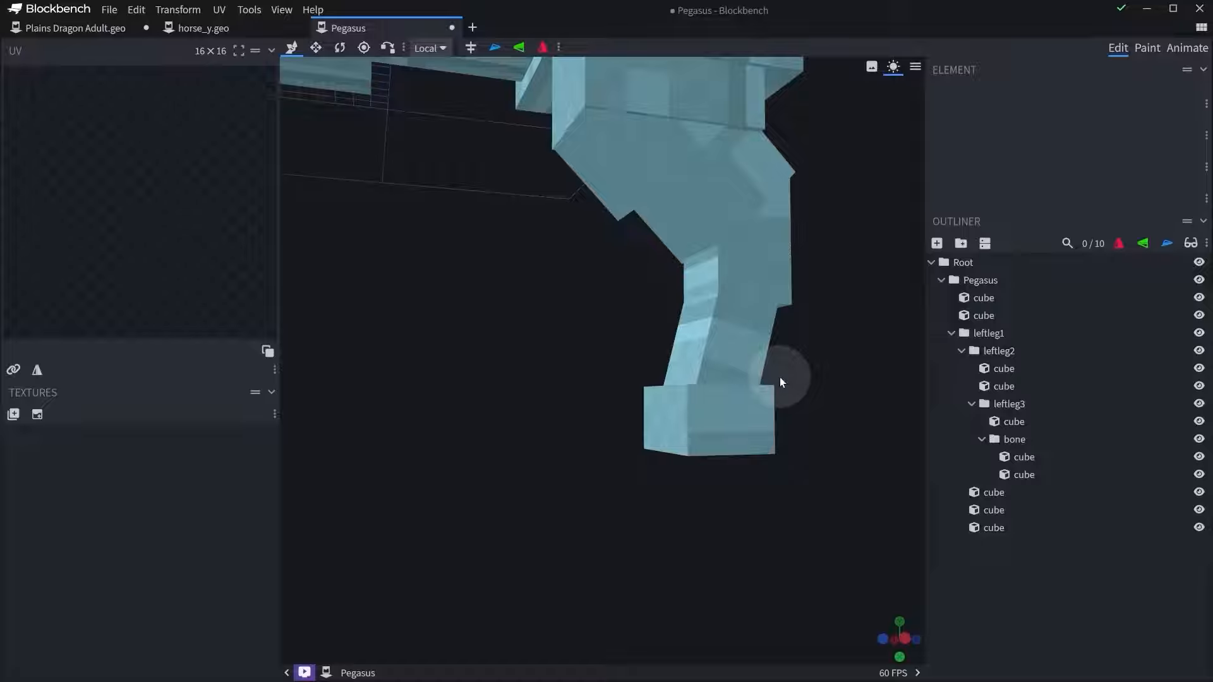
pyautogui.moveTo(781, 378); pyautogui.dragTo(628, 389)
pyautogui.click(623, 320)
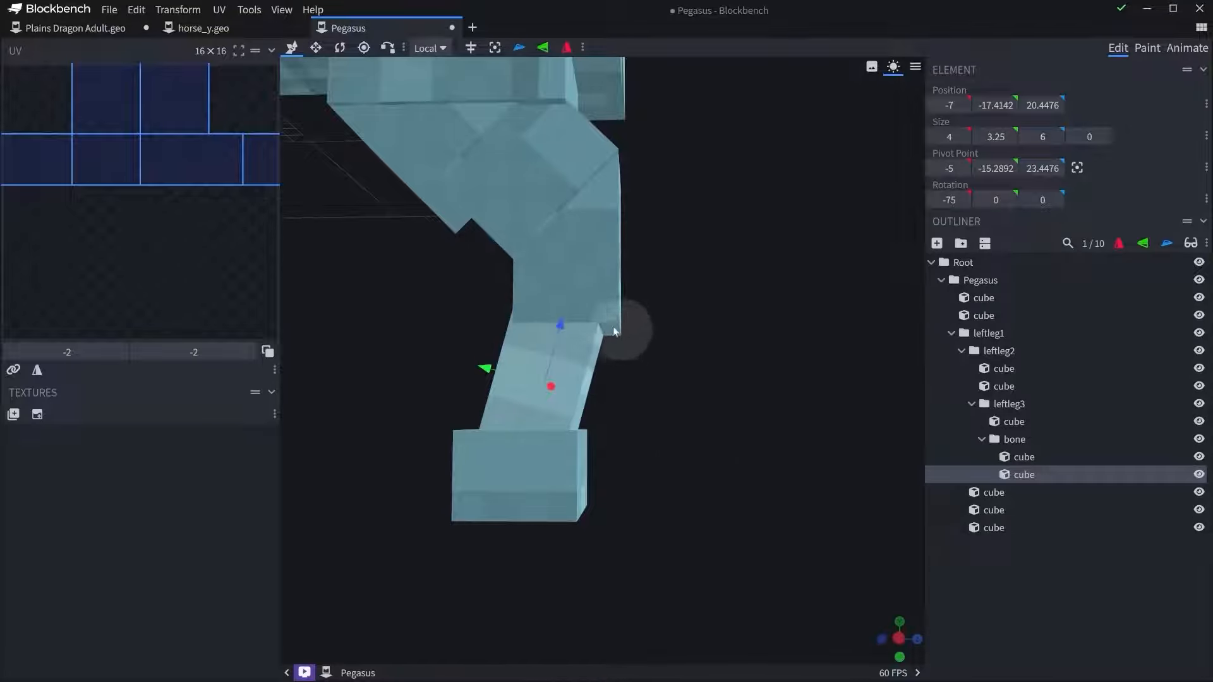
pyautogui.click(638, 343)
pyautogui.scroll(5, 685, 371)
pyautogui.scroll(-4, 664, 392)
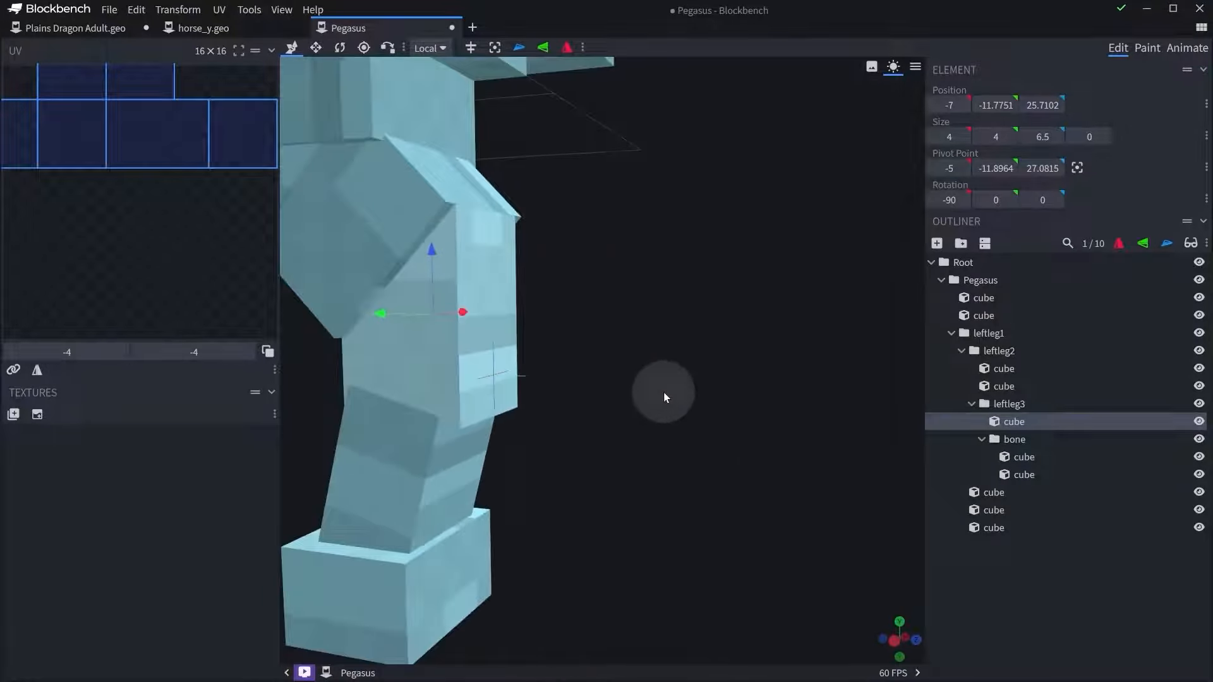
pyautogui.moveTo(663, 394); pyautogui.dragTo(619, 378)
pyautogui.click(619, 377)
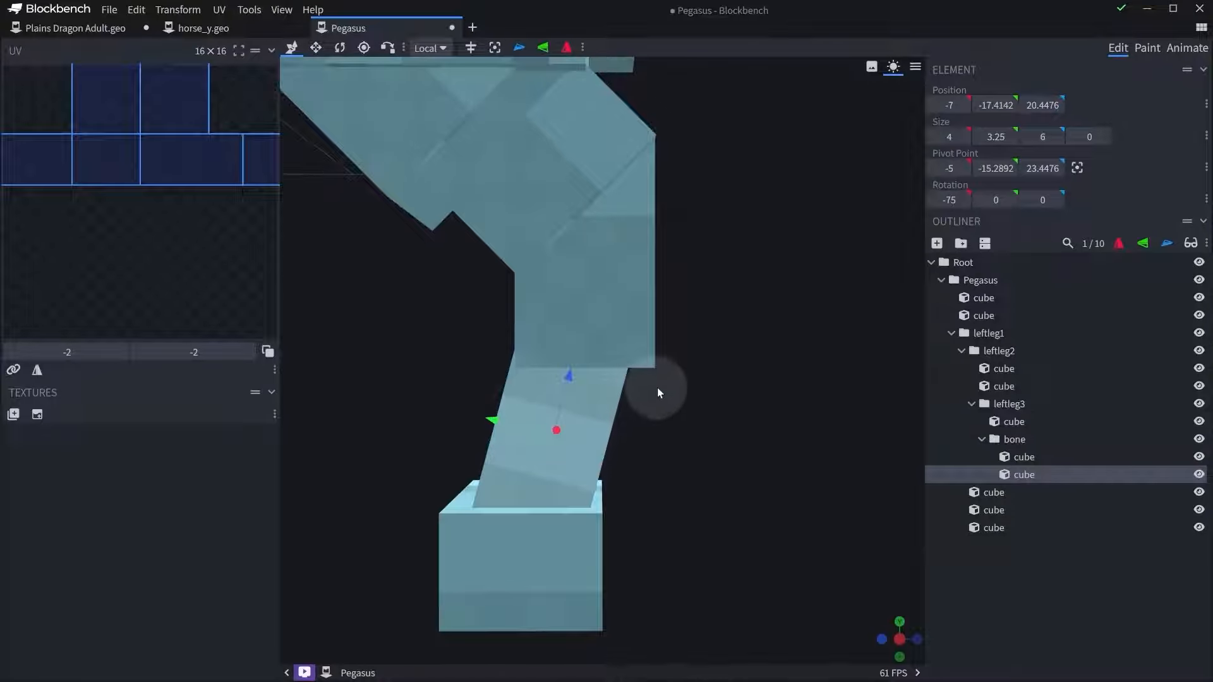
# - Trim the back side of the lower-leg cube to reduce its overhang over the tilted cube below
pyautogui.moveTo(614, 454); pyautogui.dragTo(608, 424, button='right')
pyautogui.click(635, 294)
pyautogui.press('s')
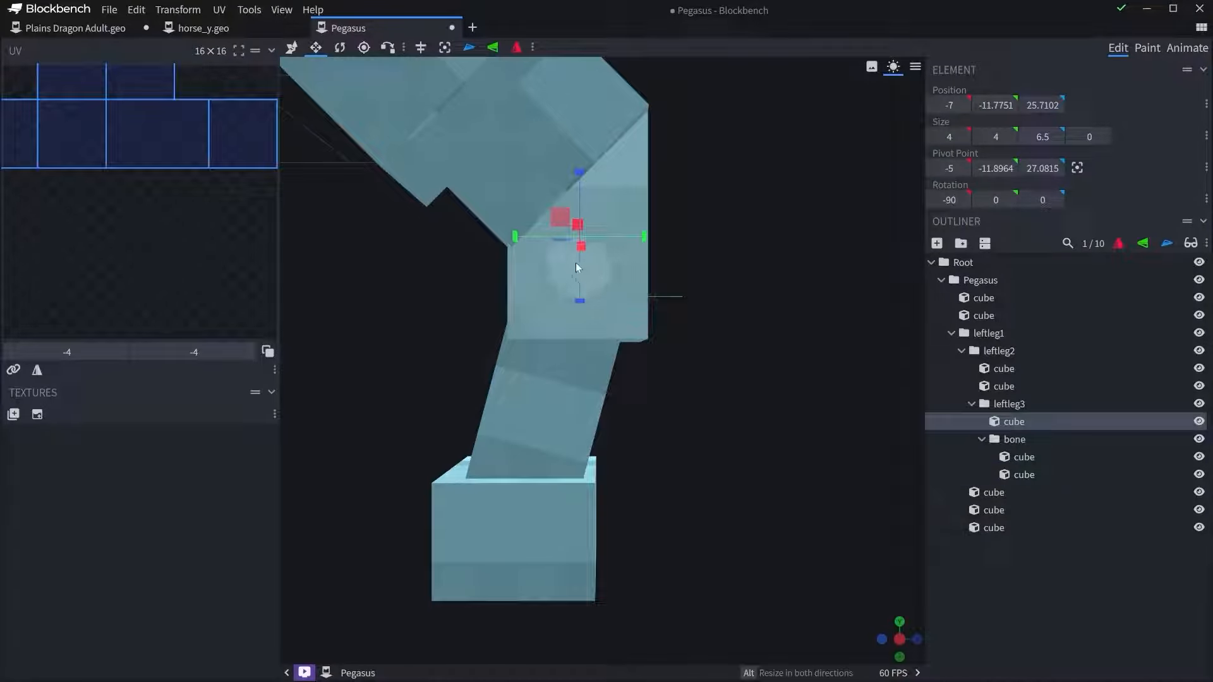
pyautogui.moveTo(646, 238); pyautogui.dragTo(562, 268)
# - Narrow the tilted cube above the hoof to 3 units wide
pyautogui.click(635, 378)
pyautogui.moveTo(638, 378); pyautogui.dragTo(821, 368)
pyautogui.moveTo(821, 367); pyautogui.dragTo(737, 379, button='right')
pyautogui.scroll(4, 737, 396)
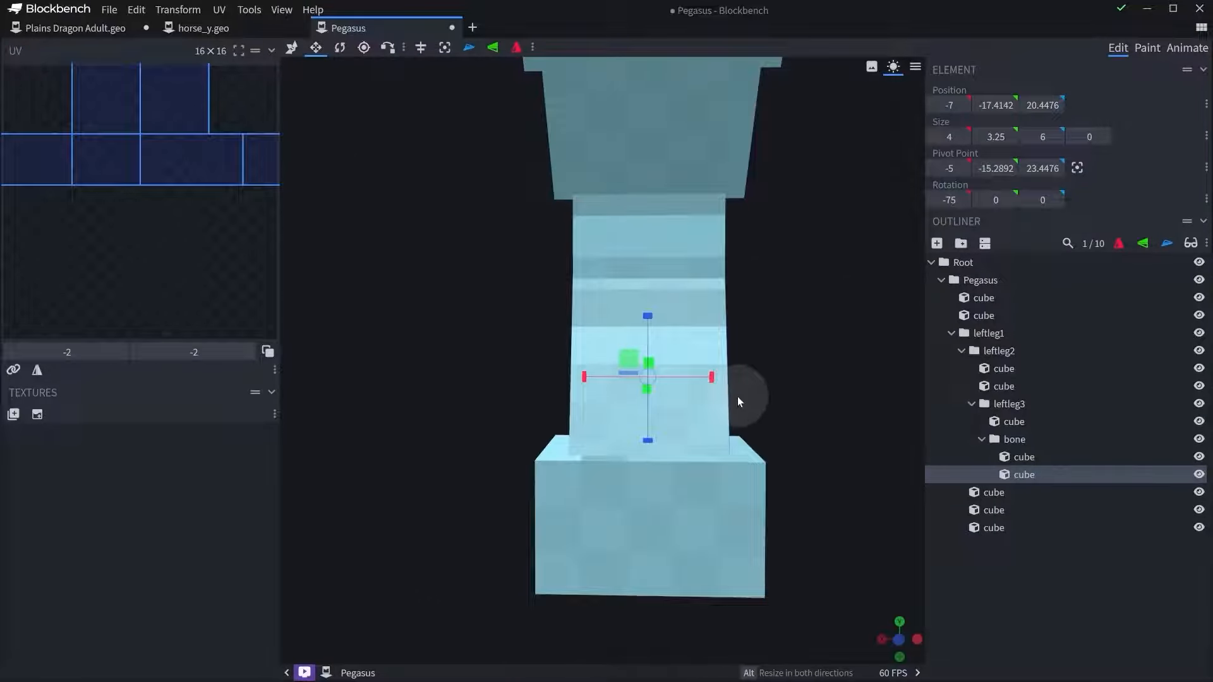
pyautogui.moveTo(711, 377); pyautogui.dragTo(741, 391)
# - Try resizing the hoof from below and undo the change
pyautogui.click(512, 547)
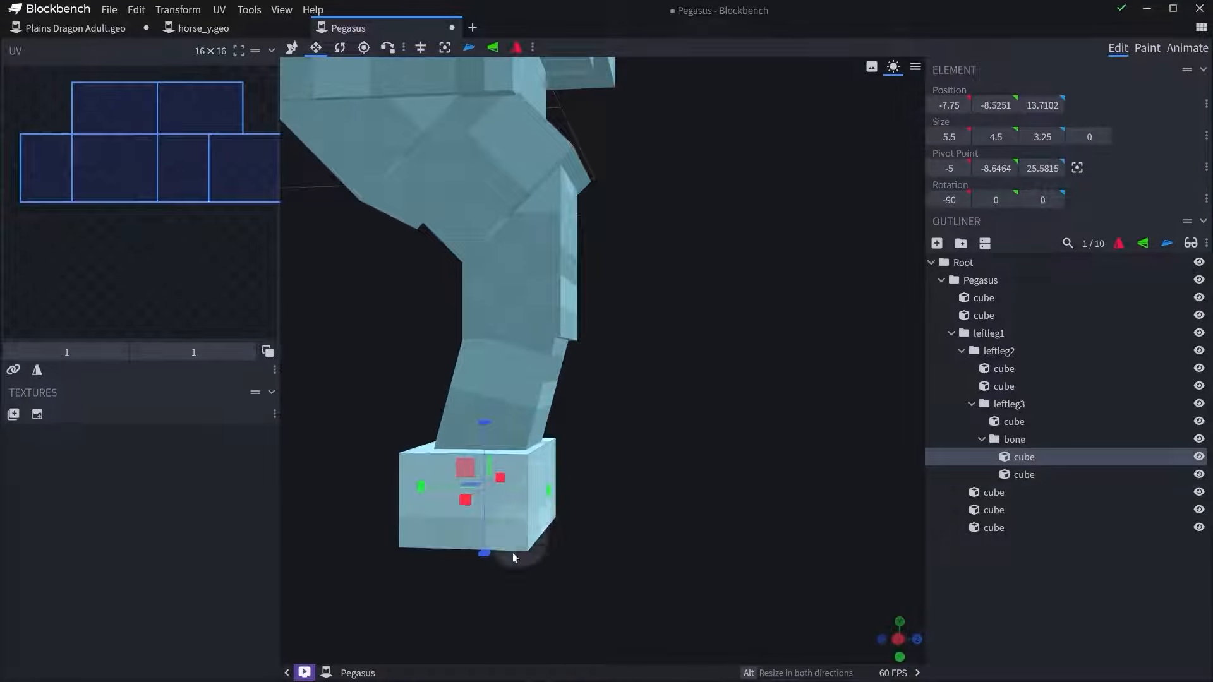
pyautogui.moveTo(481, 554); pyautogui.dragTo(491, 544)
pyautogui.moveTo(707, 429); pyautogui.dragTo(710, 468)
pyautogui.hotkey('ctrl', 'z')
# - Lengthen the hoof to 5.5 units from front to back and narrow it from both sides
pyautogui.moveTo(479, 378); pyautogui.dragTo(445, 376)
pyautogui.moveTo(738, 383); pyautogui.dragTo(571, 403)
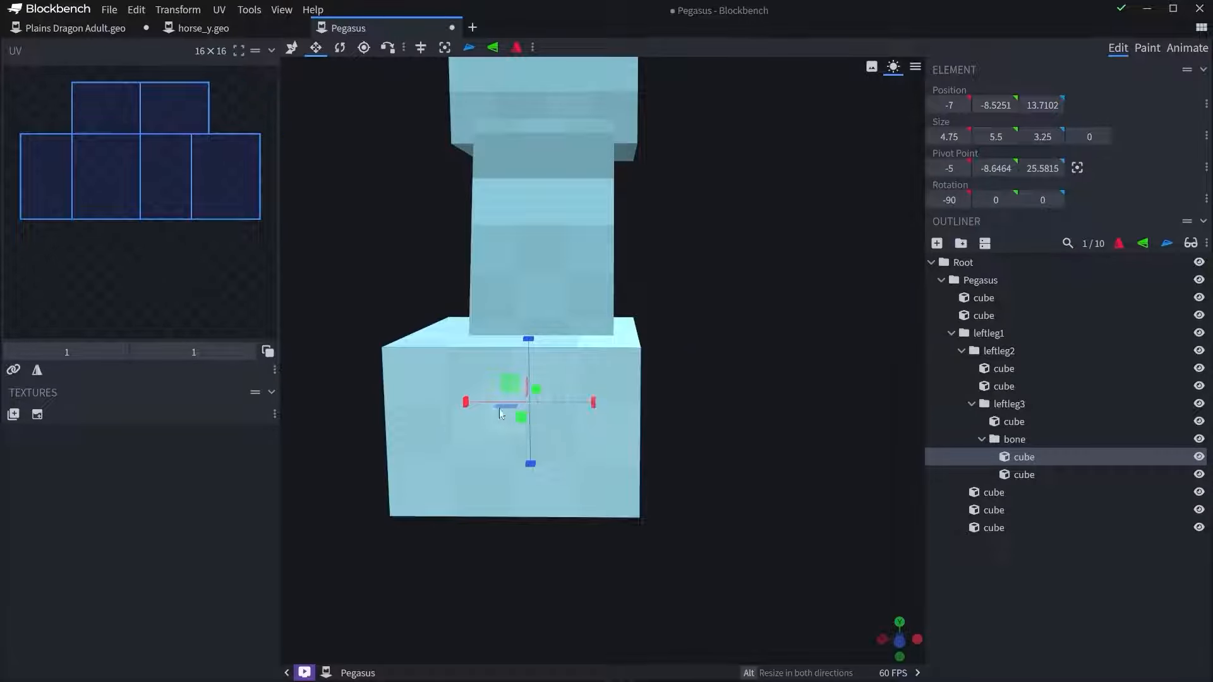
pyautogui.moveTo(463, 401); pyautogui.dragTo(489, 394)
pyautogui.moveTo(685, 364); pyautogui.dragTo(498, 388)
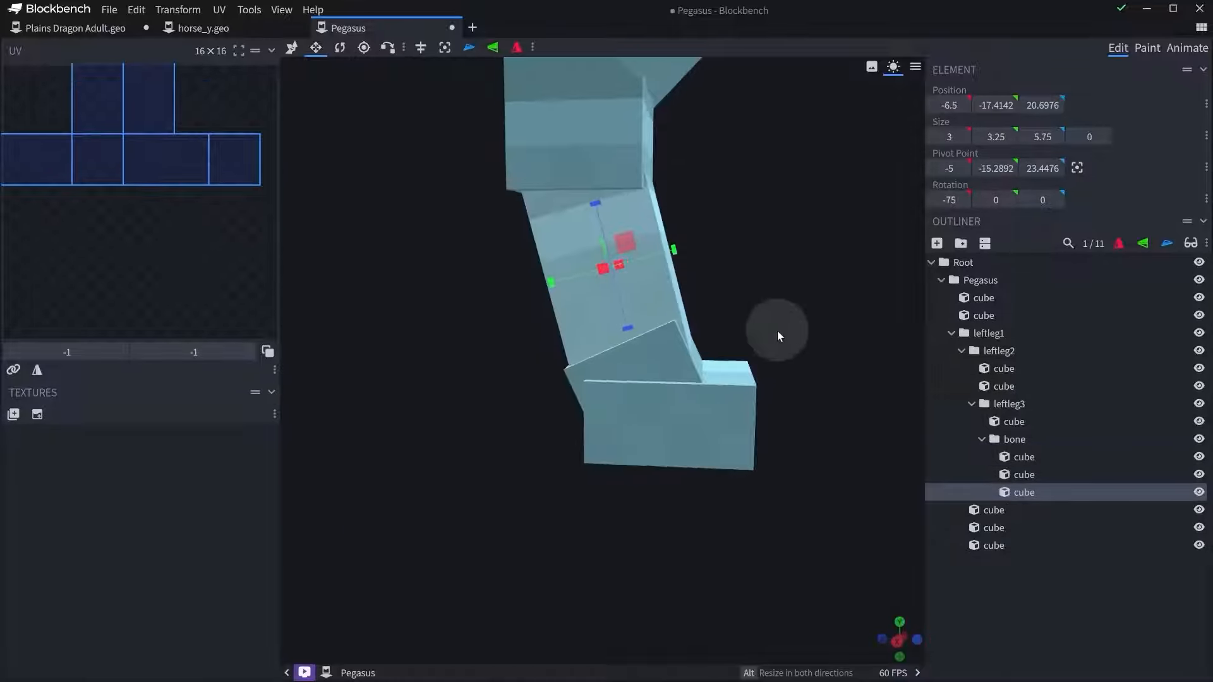
# - Examine the small angled cube above the hoof and the finished hind leg's proportions against the whole body
pyautogui.moveTo(777, 331); pyautogui.dragTo(740, 434)
pyautogui.click(568, 360)
pyautogui.scroll(5, 566, 380)
pyautogui.scroll(-3, 516, 360)
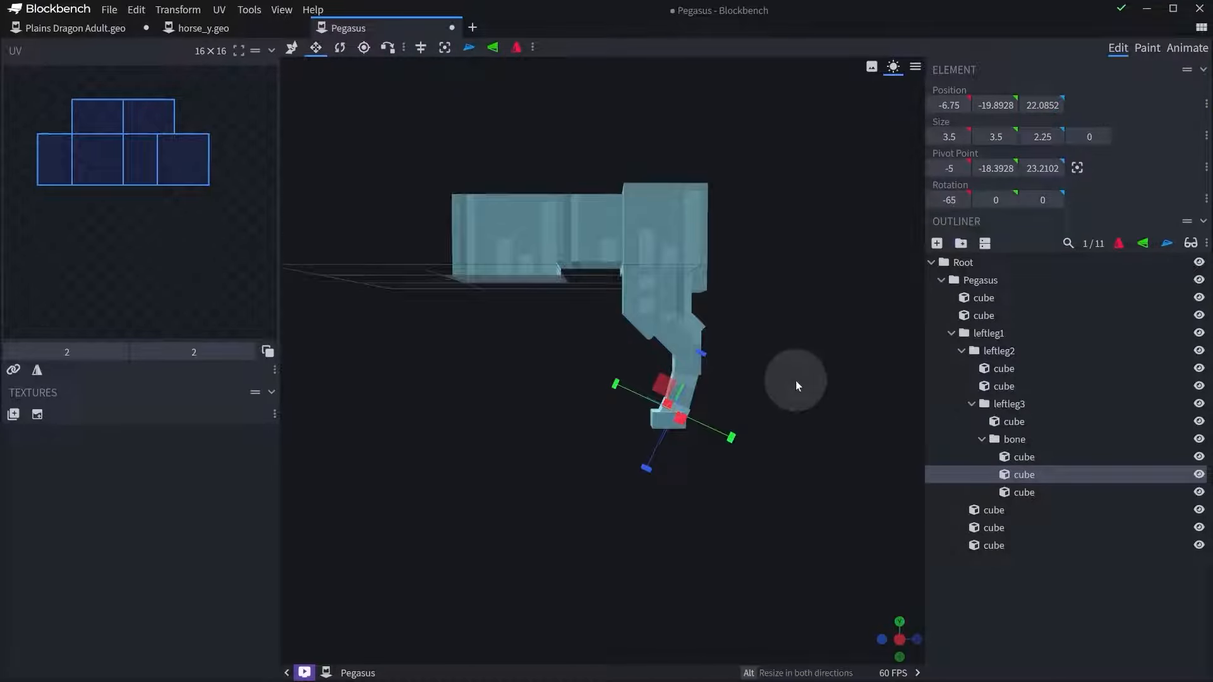
pyautogui.moveTo(806, 380); pyautogui.dragTo(799, 385)
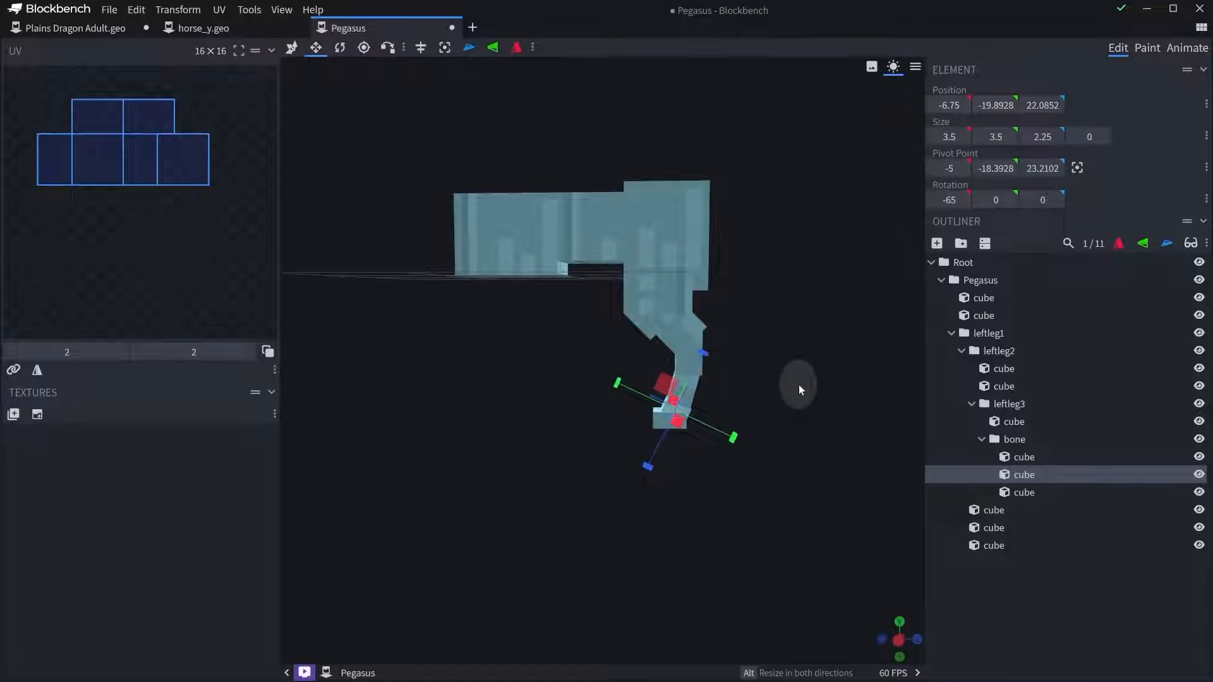
pyautogui.scroll(4, 798, 385)
pyautogui.moveTo(801, 373); pyautogui.dragTo(763, 461, button='right')
pyautogui.moveTo(763, 460); pyautogui.dragTo(778, 446)
pyautogui.moveTo(774, 444); pyautogui.dragTo(847, 345, button='right')
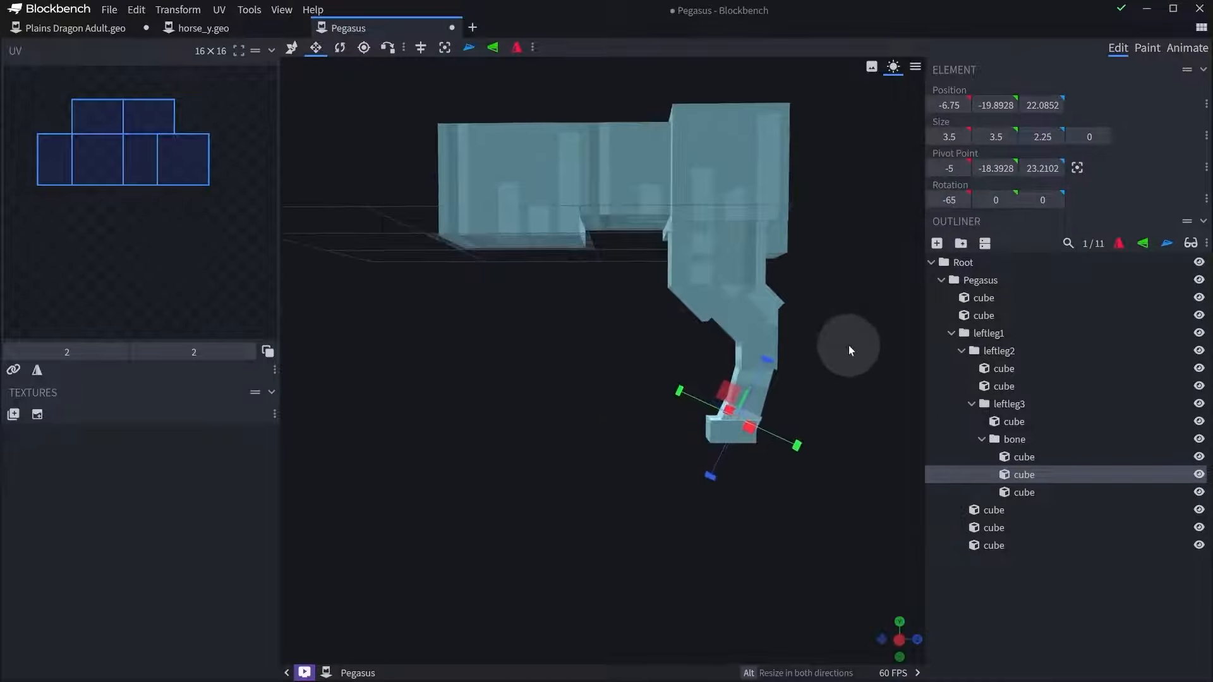
pyautogui.click(548, 218)
pyautogui.moveTo(573, 226); pyautogui.dragTo(656, 279, button='right')
# - Collapse the leftleg1 group in the model hierarchy and rename it leftbackleg1
pyautogui.moveTo(925, 329); pyautogui.dragTo(931, 331)
pyautogui.click(956, 333)
pyautogui.rightClick(990, 334)
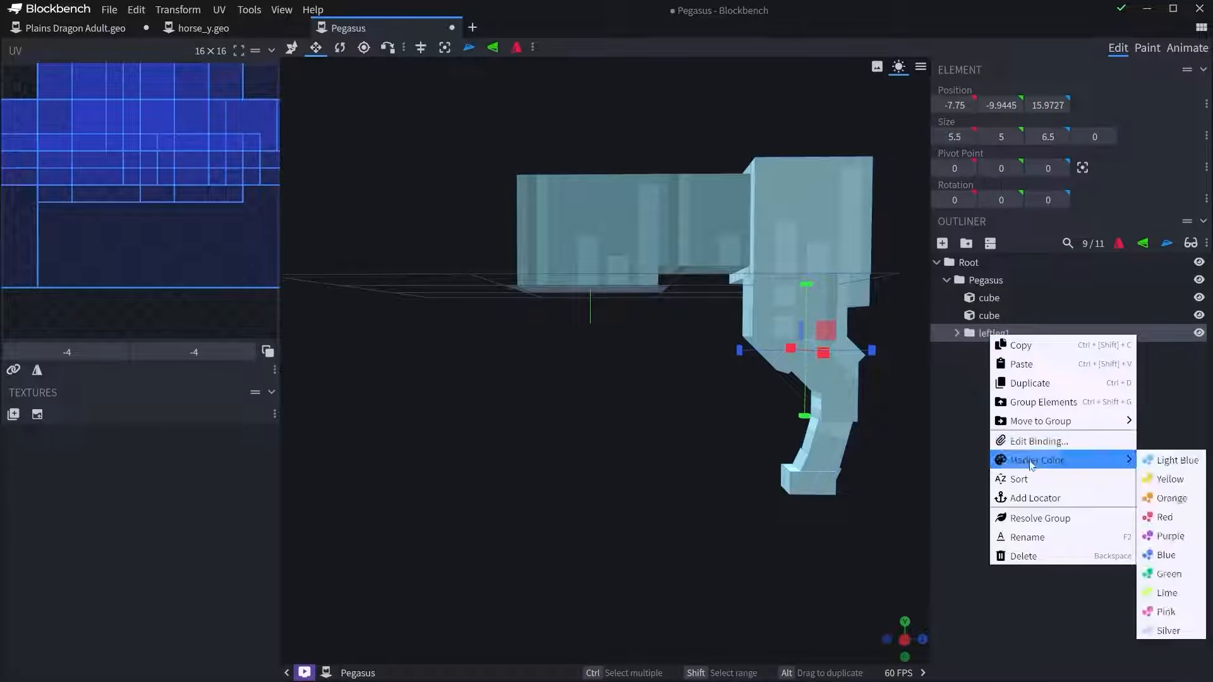
pyautogui.click(1039, 537)
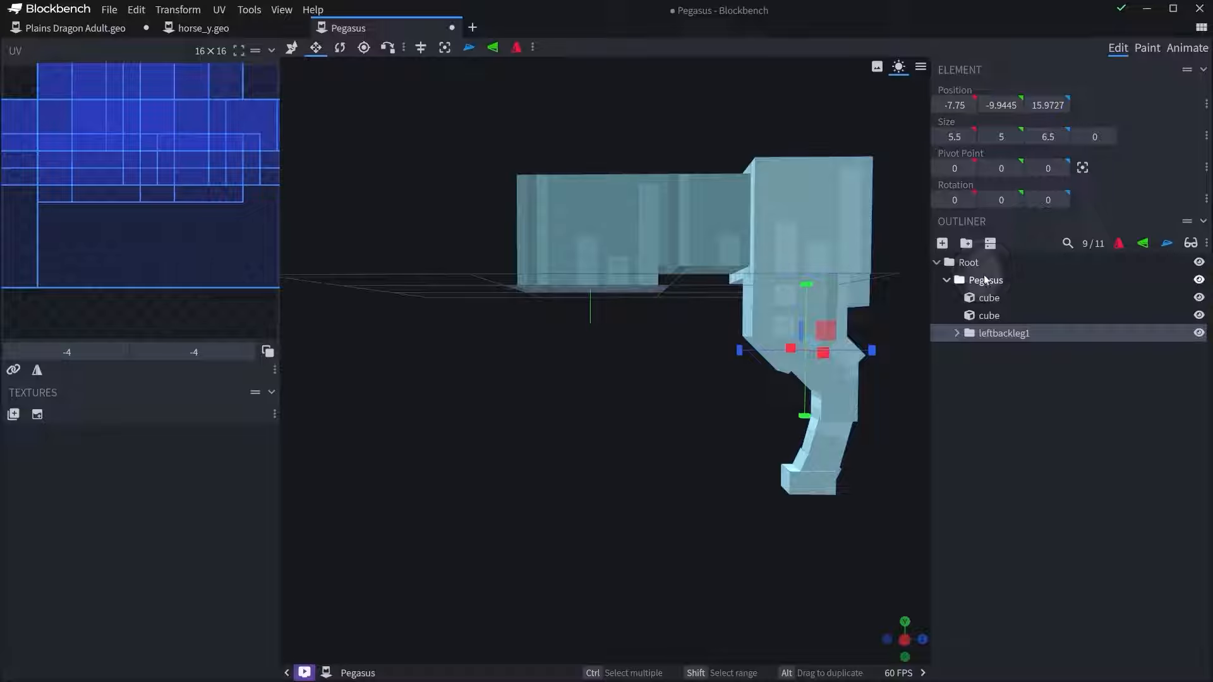
# - Add a new group inside Pegasus and name it leftfrontleg1
pyautogui.click(966, 244)
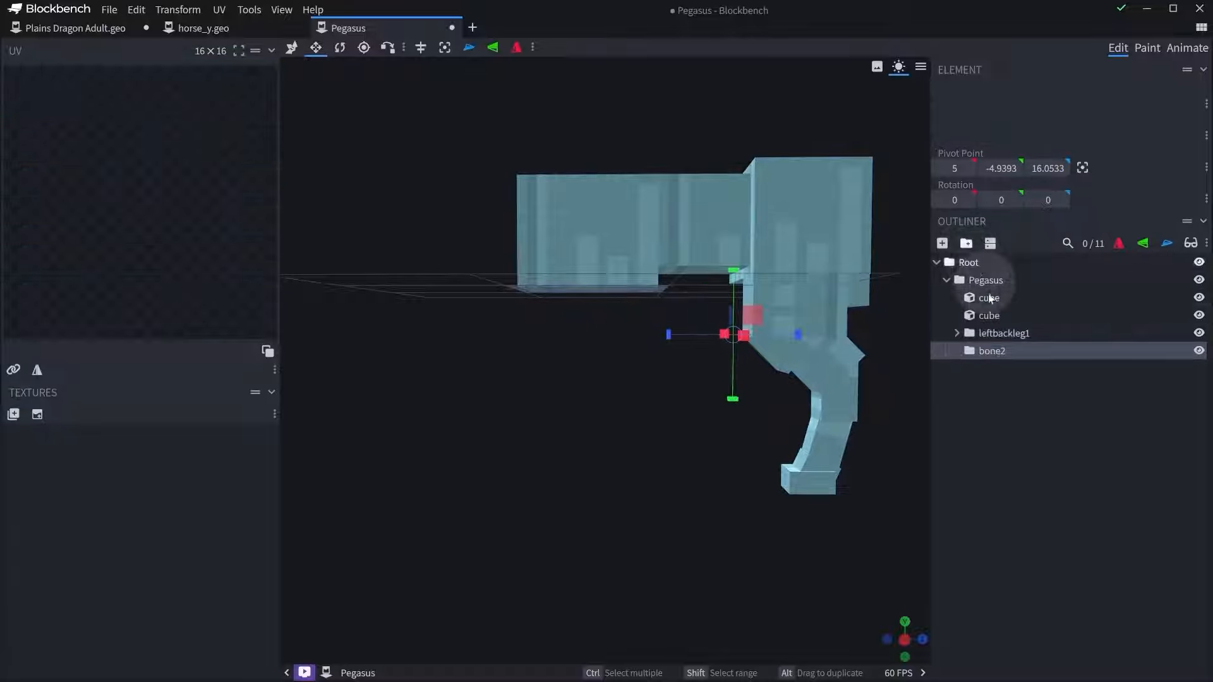
pyautogui.doubleClick(998, 351)
pyautogui.doubleClick(983, 344)
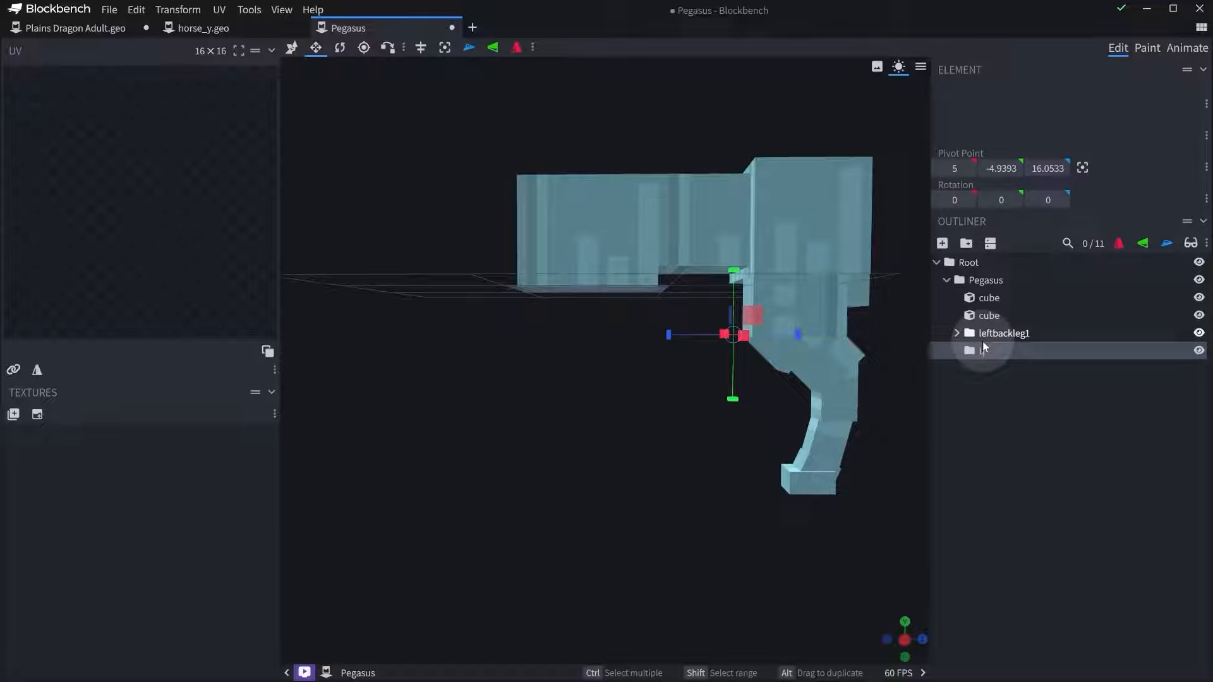
pyautogui.write('leftfrontleg')
pyautogui.click(1030, 409)
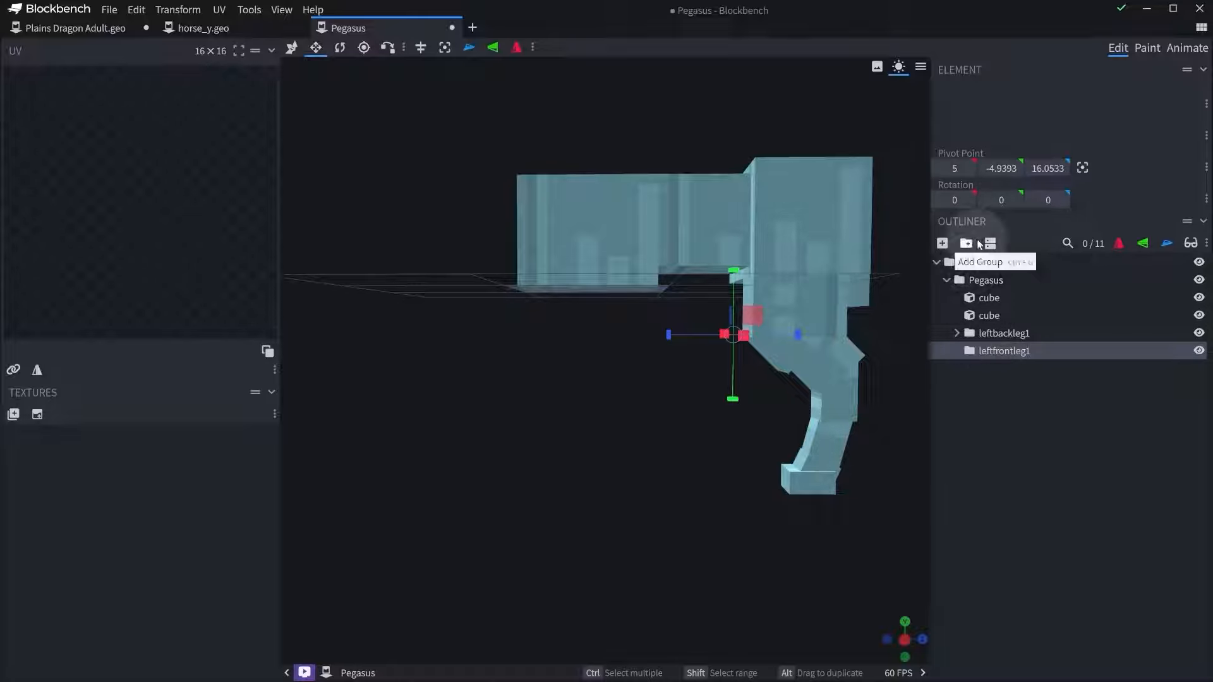
# - Add a 2-unit cube to leftfrontleg1 and move it 24 units forward and 11 units across to the left-leg side
pyautogui.click(942, 243)
pyautogui.scroll(-1, 655, 393)
pyautogui.press('v')
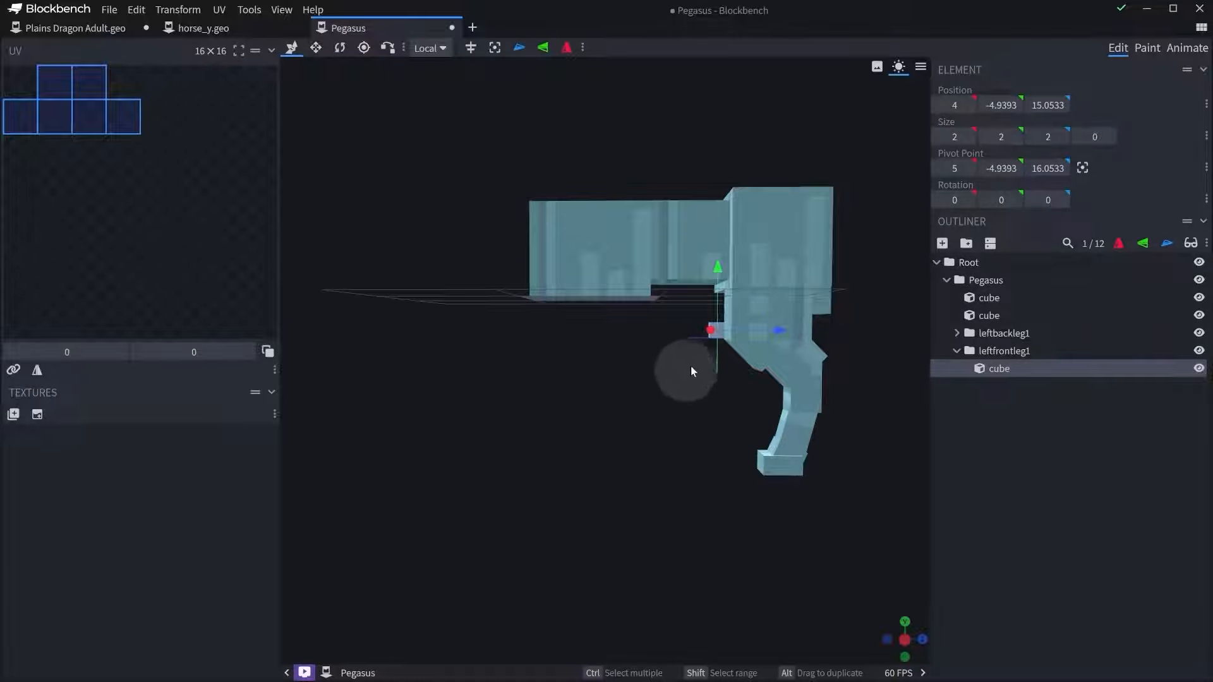
pyautogui.moveTo(767, 331); pyautogui.dragTo(581, 341)
pyautogui.moveTo(570, 437); pyautogui.dragTo(733, 444)
pyautogui.moveTo(452, 355); pyautogui.dragTo(561, 352)
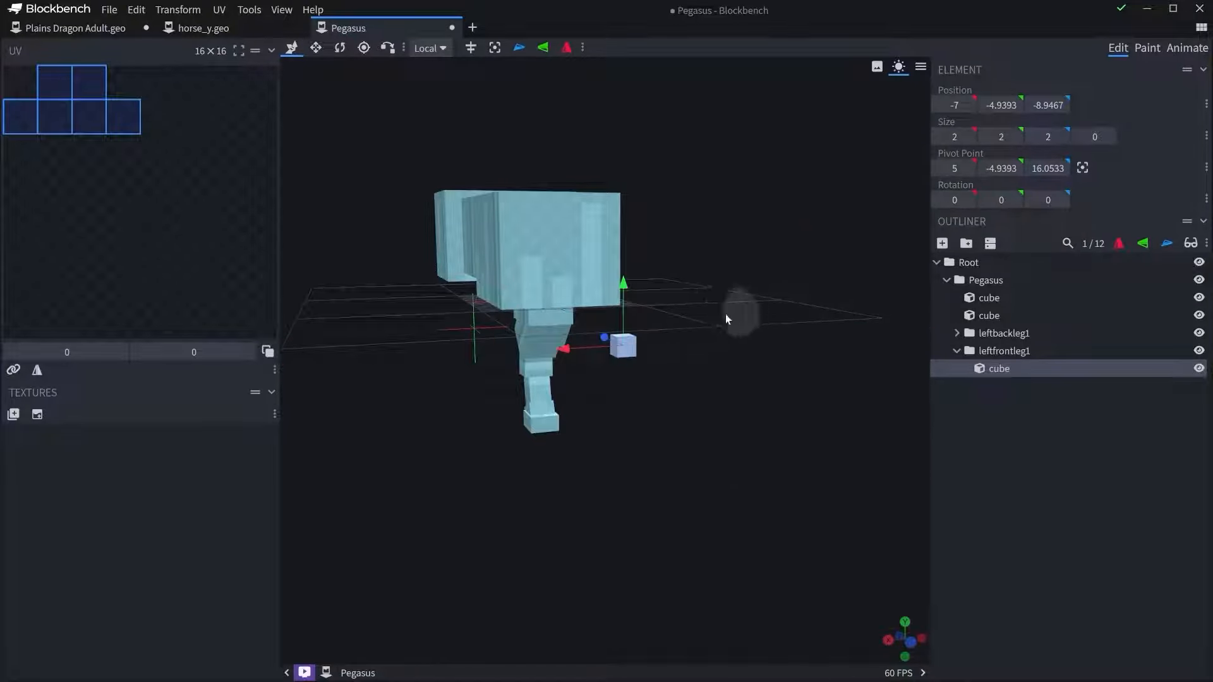
pyautogui.moveTo(726, 315); pyautogui.dragTo(547, 305)
pyautogui.moveTo(540, 317); pyautogui.dragTo(569, 348, button='right')
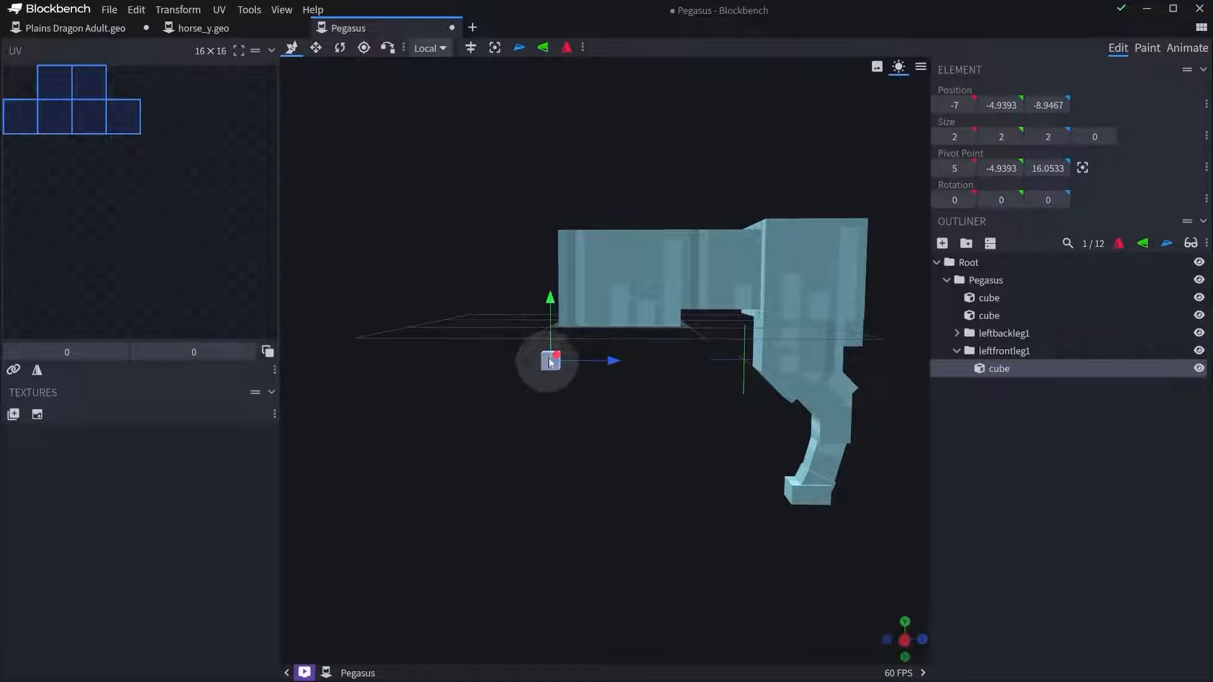
# - Duplicate the front-leg cube and move the copy 5 units up and 2 units forward
pyautogui.hotkey('ctrl', 'd')
pyautogui.moveTo(549, 303); pyautogui.dragTo(562, 238)
pyautogui.moveTo(611, 293)
pyautogui.mouseDown()
pyautogui.moveTo(586, 290)
pyautogui.moveTo(596, 289)
pyautogui.mouseUp()
pyautogui.moveTo(533, 242); pyautogui.dragTo(538, 274)
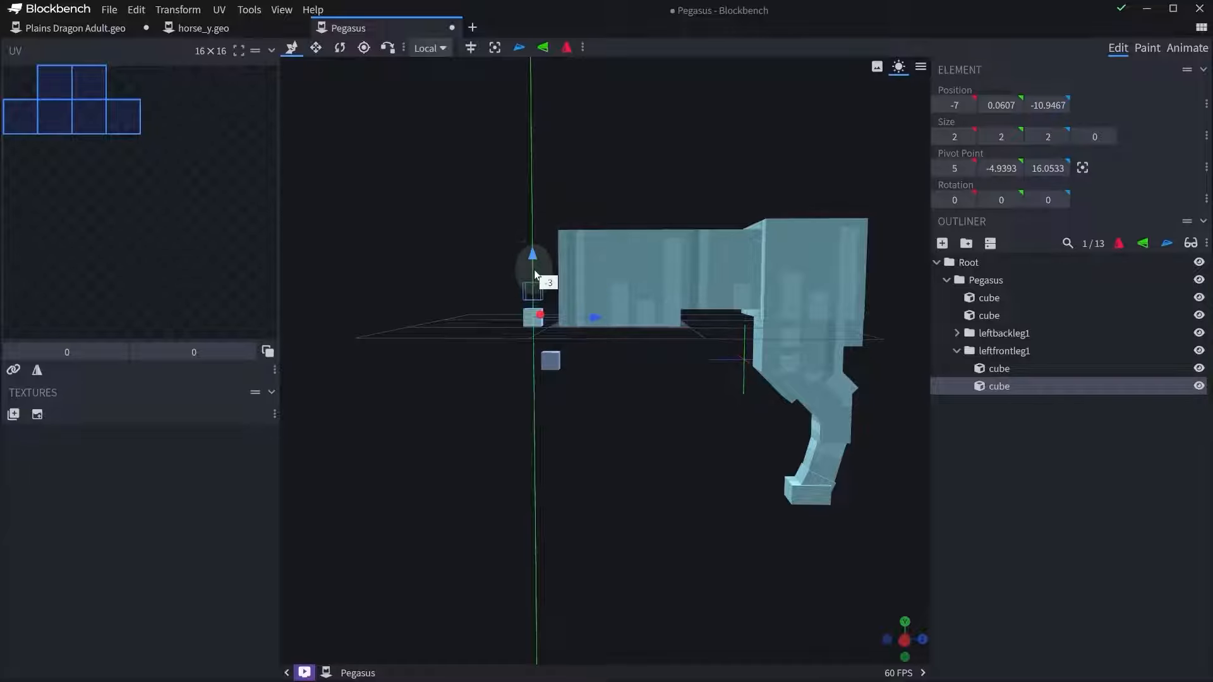
pyautogui.moveTo(633, 363); pyautogui.dragTo(625, 370)
pyautogui.moveTo(625, 373); pyautogui.dragTo(680, 411, button='right')
pyautogui.scroll(4, 671, 505)
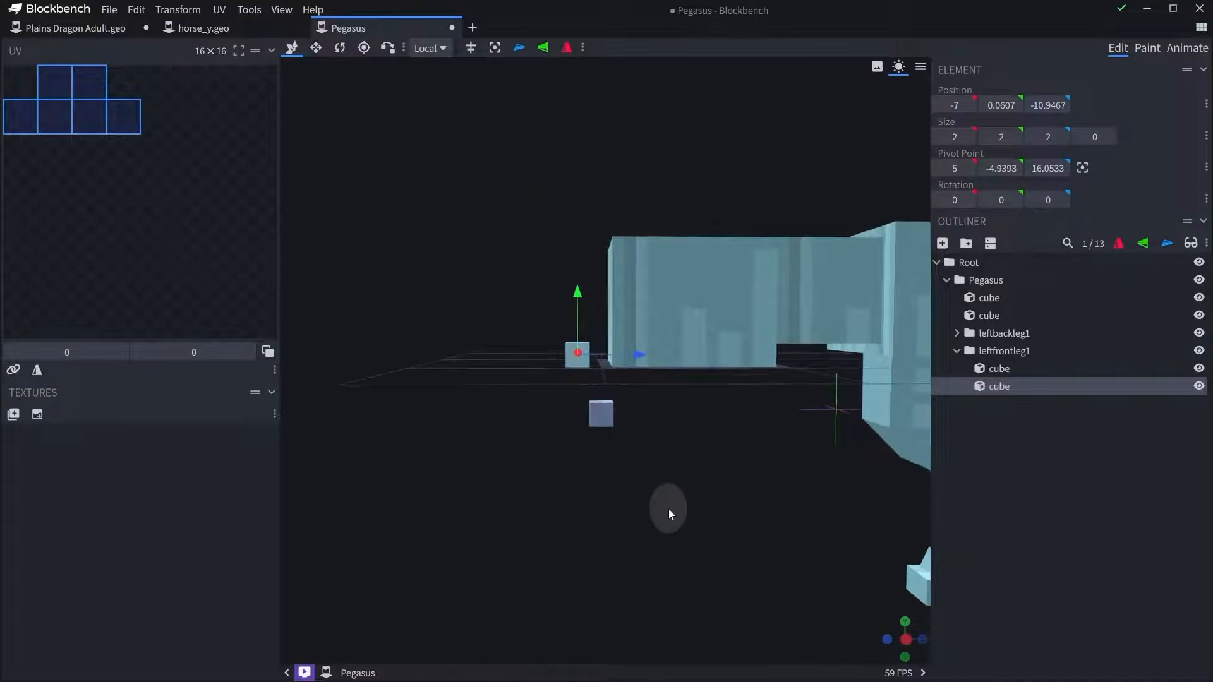
# - Select the lower front-leg cube in the leftfrontleg1 group and make it ready for reshaping
pyautogui.moveTo(668, 509); pyautogui.dragTo(650, 487, button='right')
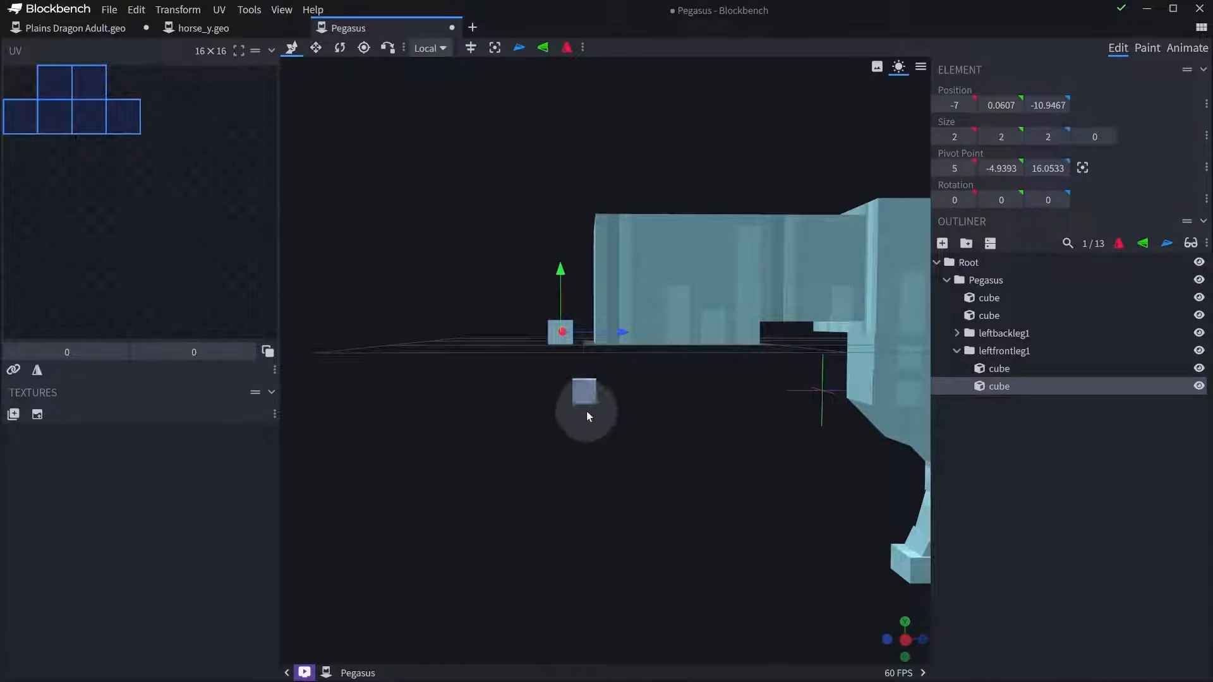
pyautogui.click(584, 389)
pyautogui.press('r')
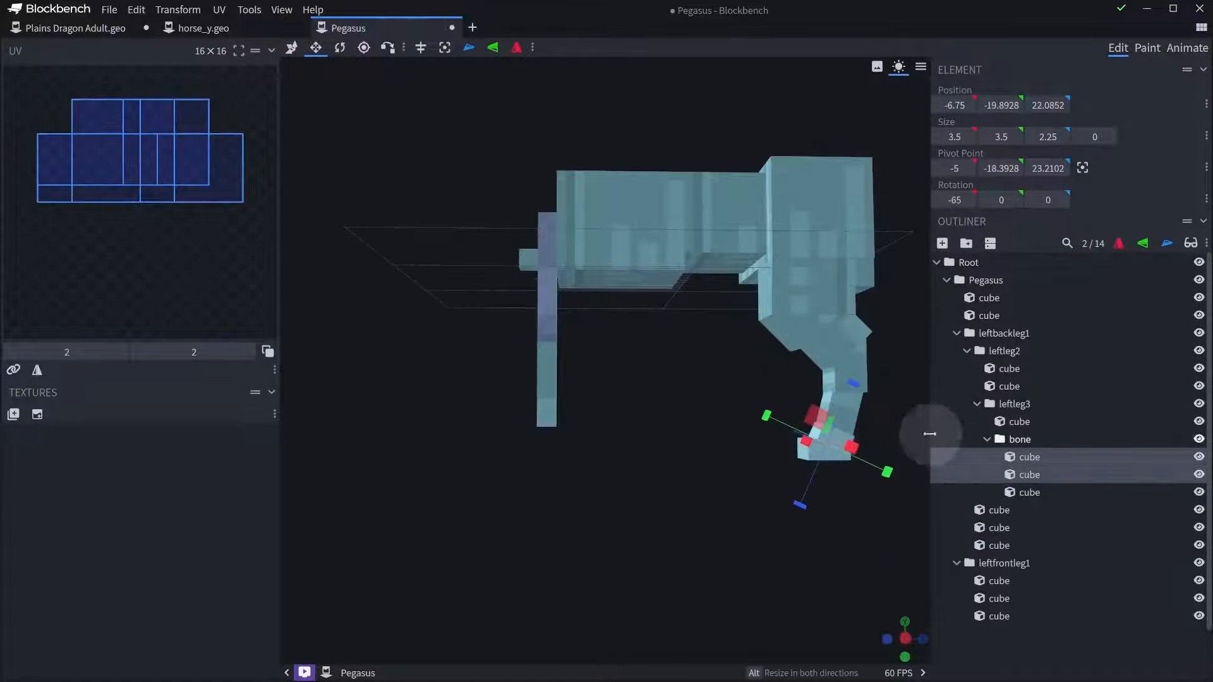
# - Put the two hoof cubes of the left back leg into a new group inside bone
pyautogui.click(1019, 439)
pyautogui.moveTo(879, 486); pyautogui.dragTo(843, 488)
pyautogui.moveTo(843, 483); pyautogui.dragTo(656, 454, button='right')
pyautogui.scroll(3, 658, 451)
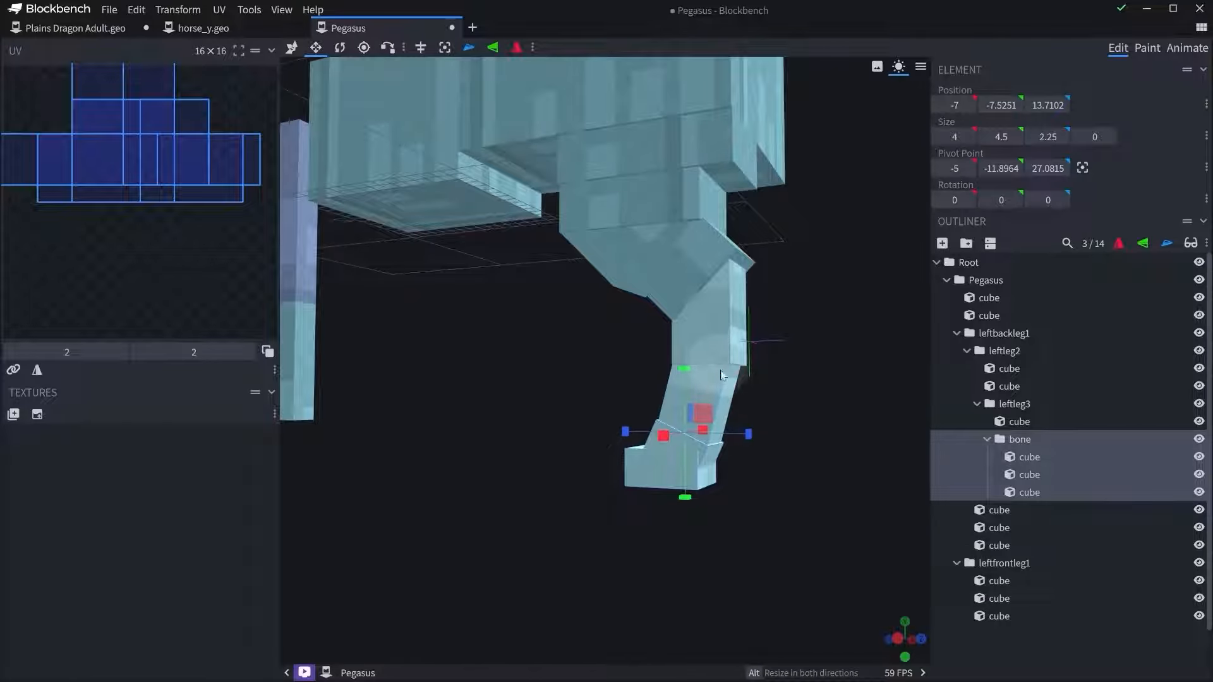
pyautogui.click(725, 388)
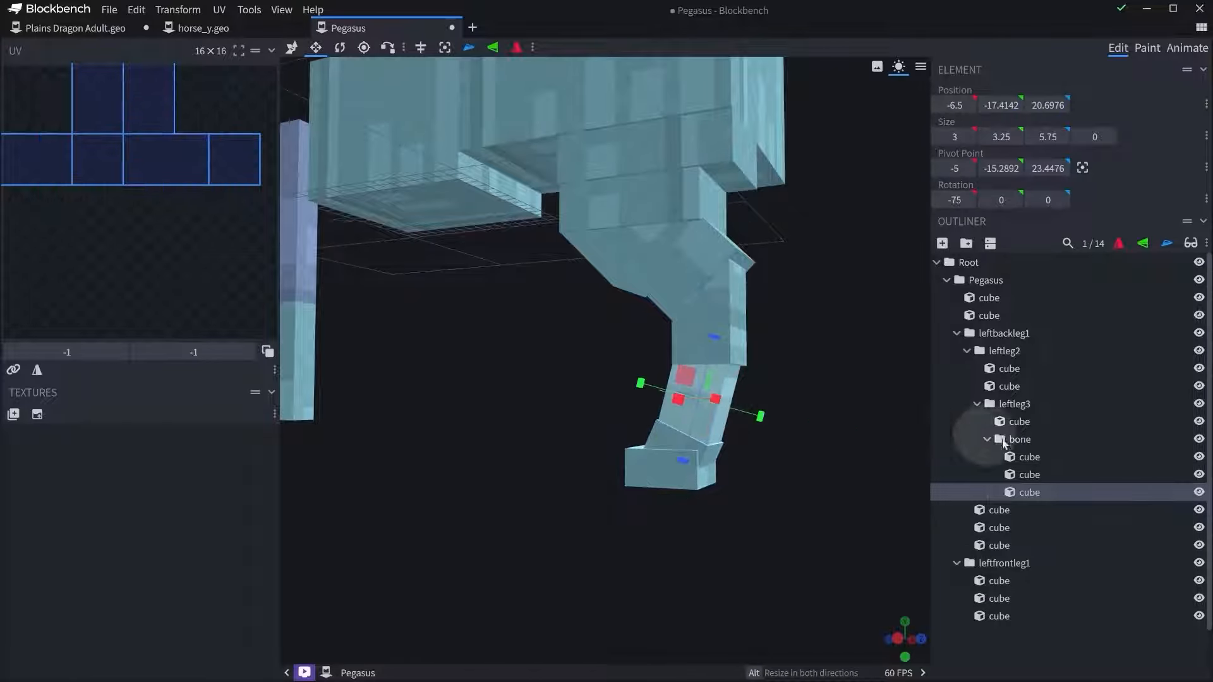
pyautogui.click(710, 456)
pyautogui.keyDown('ctrl'); pyautogui.click(702, 475); pyautogui.keyUp('ctrl')
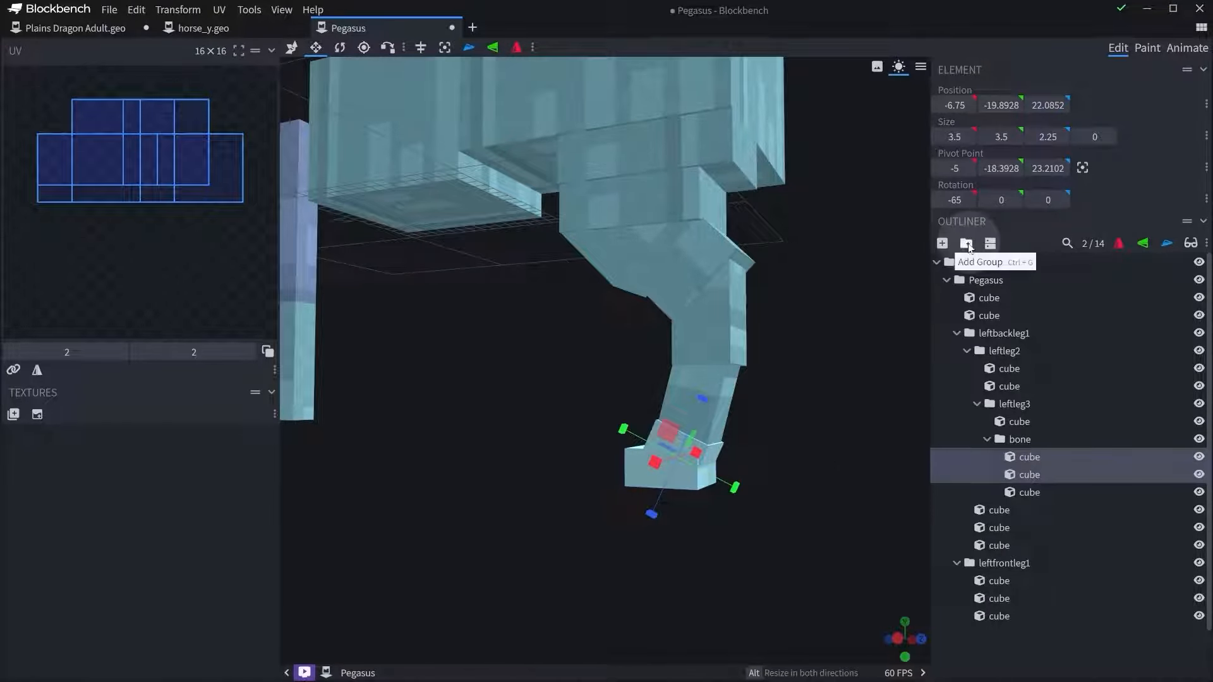
pyautogui.click(966, 243)
# - Rename the new hoof group leftbackhoof
pyautogui.doubleClick(1036, 457)
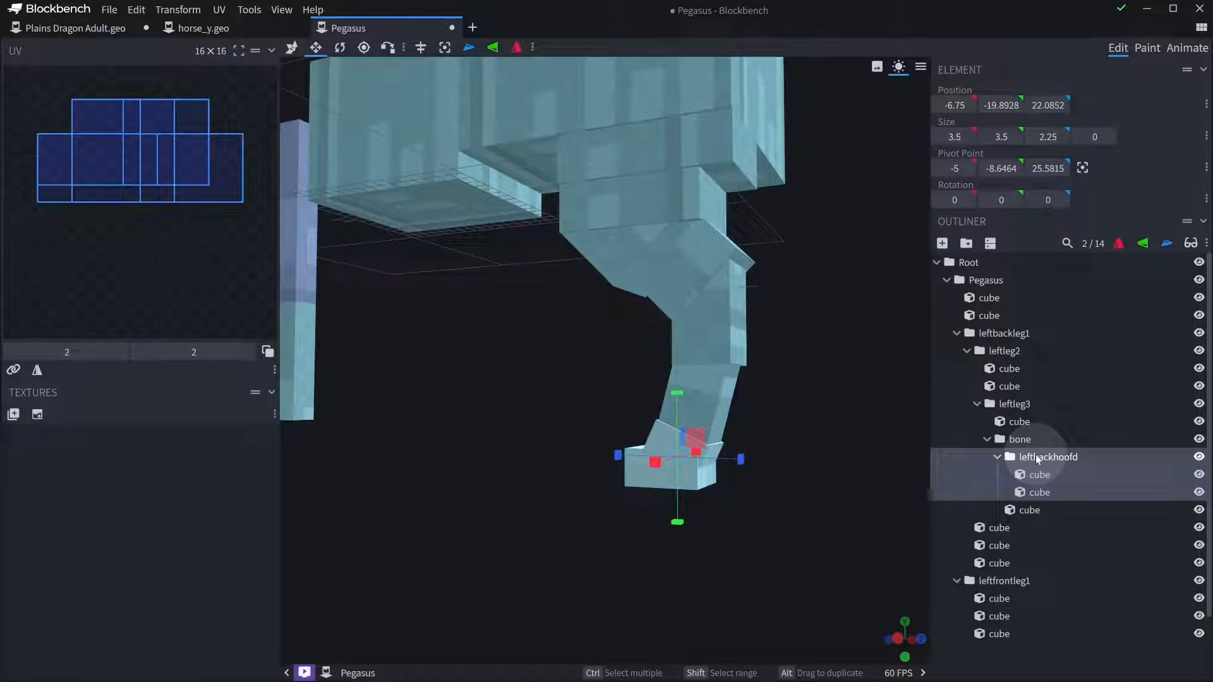
pyautogui.doubleClick(1042, 457)
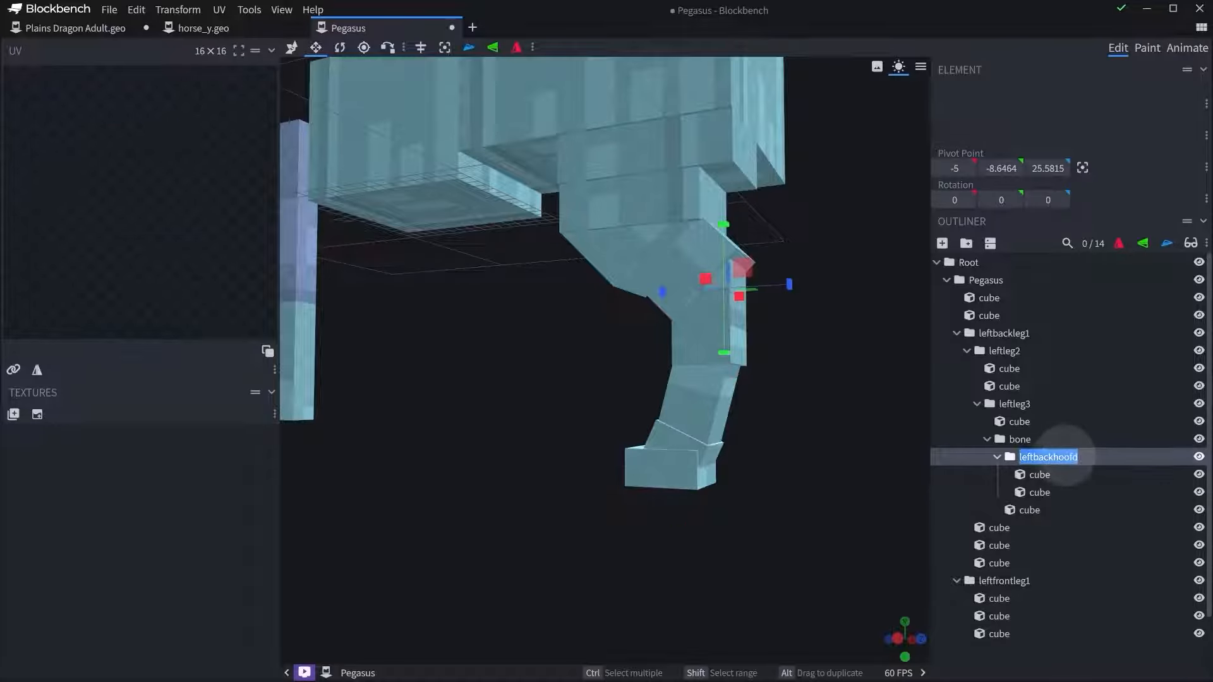
pyautogui.click(1077, 456)
pyautogui.press('BackSpace')
# - Rename the bone group that contains leftbackhoof as leftbackleg4
pyautogui.click(1020, 443)
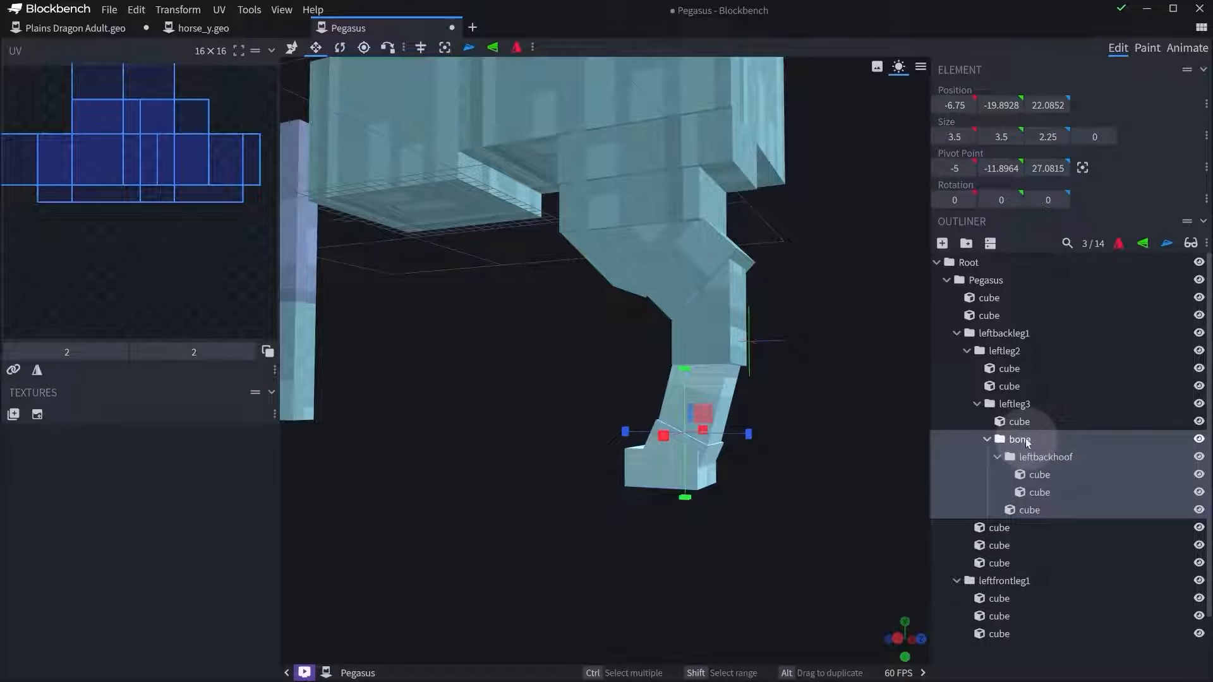
pyautogui.doubleClick(1021, 440)
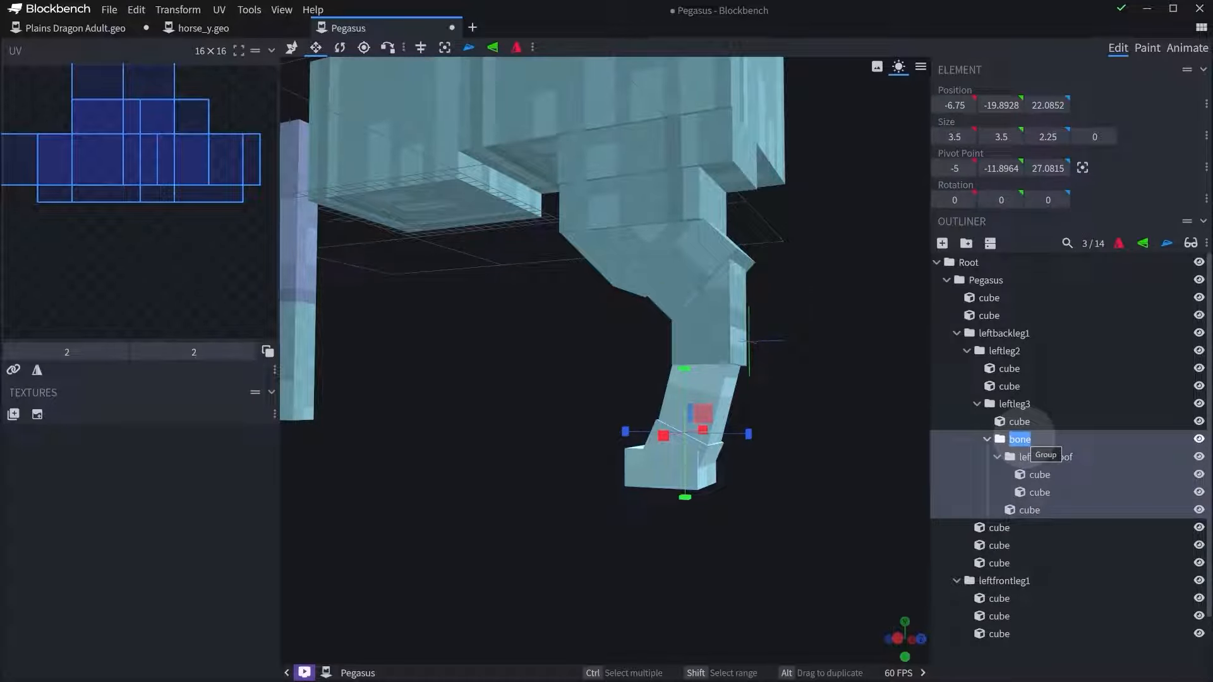
pyautogui.write('leftbackleg4')
pyautogui.press('Return')
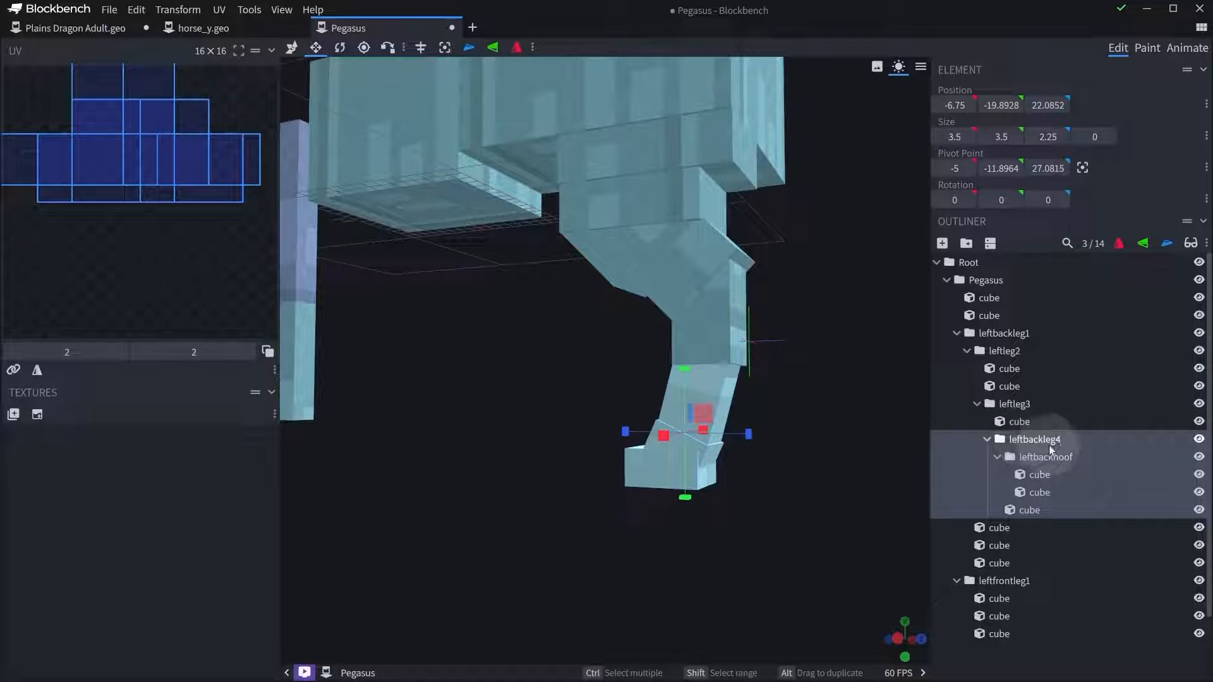
# - Rename the leftleg3 group as leftbackleg3 and the leftleg2 group as leftbackleg2
pyautogui.doubleClick(1015, 404)
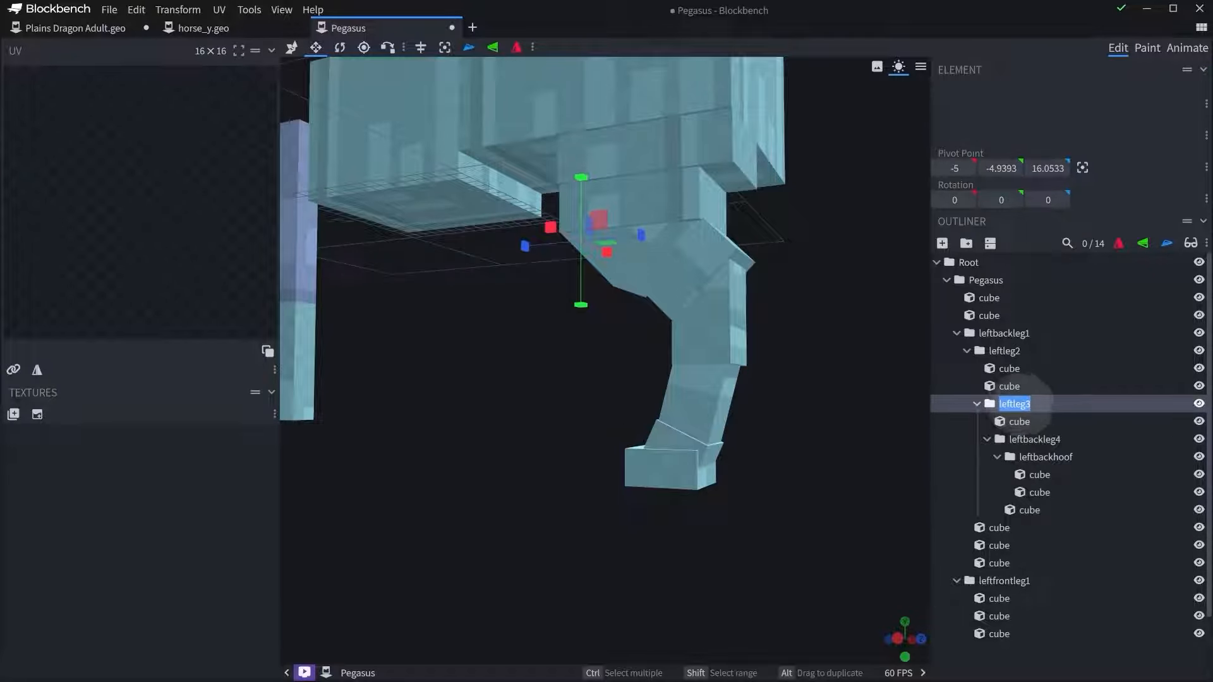
pyautogui.write('leftbackleg43')
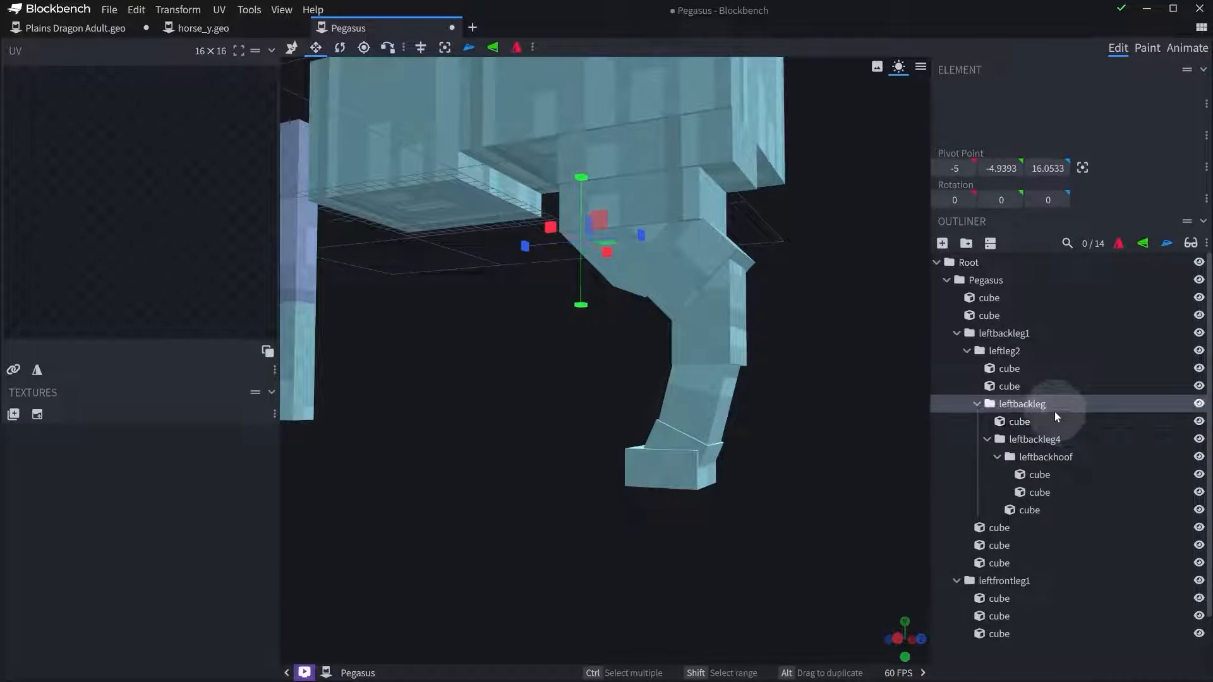
pyautogui.doubleClick(1010, 351)
pyautogui.write('leftbackleg4')
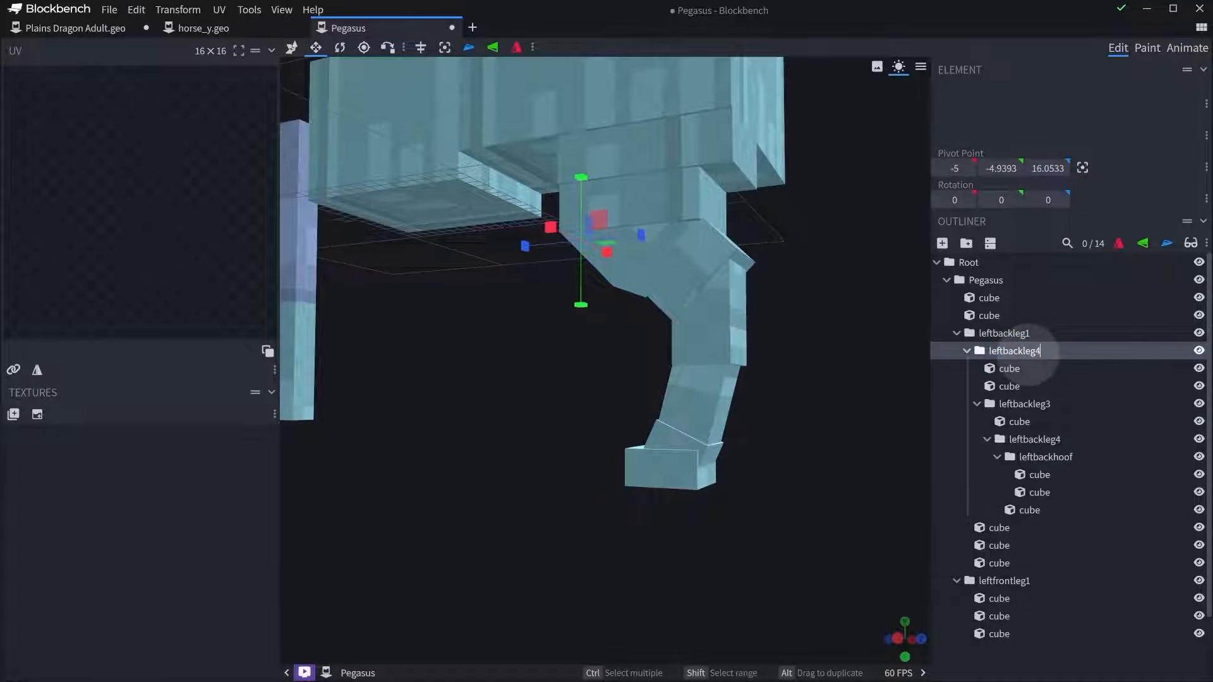
pyautogui.press('BackSpace')
pyautogui.write('2')
# - Duplicate the leftbackhoof group and move the copy 32 units forward to the foot of the front leg
pyautogui.click(1046, 456)
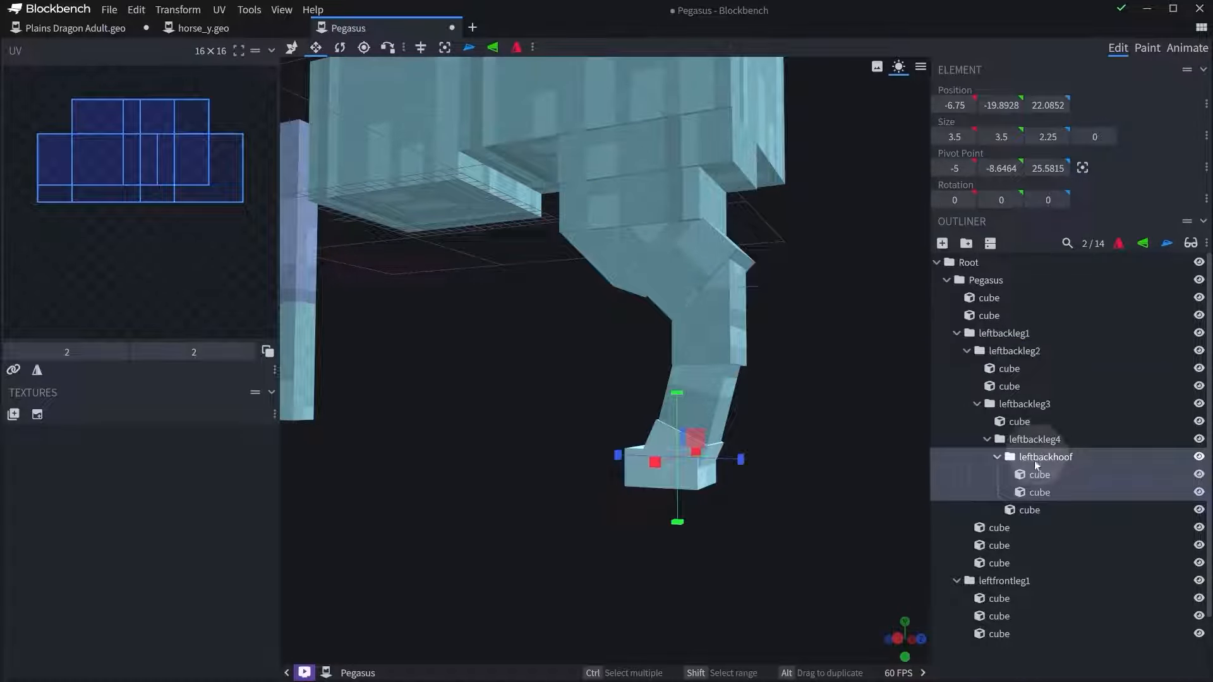
pyautogui.moveTo(783, 501); pyautogui.dragTo(1002, 545)
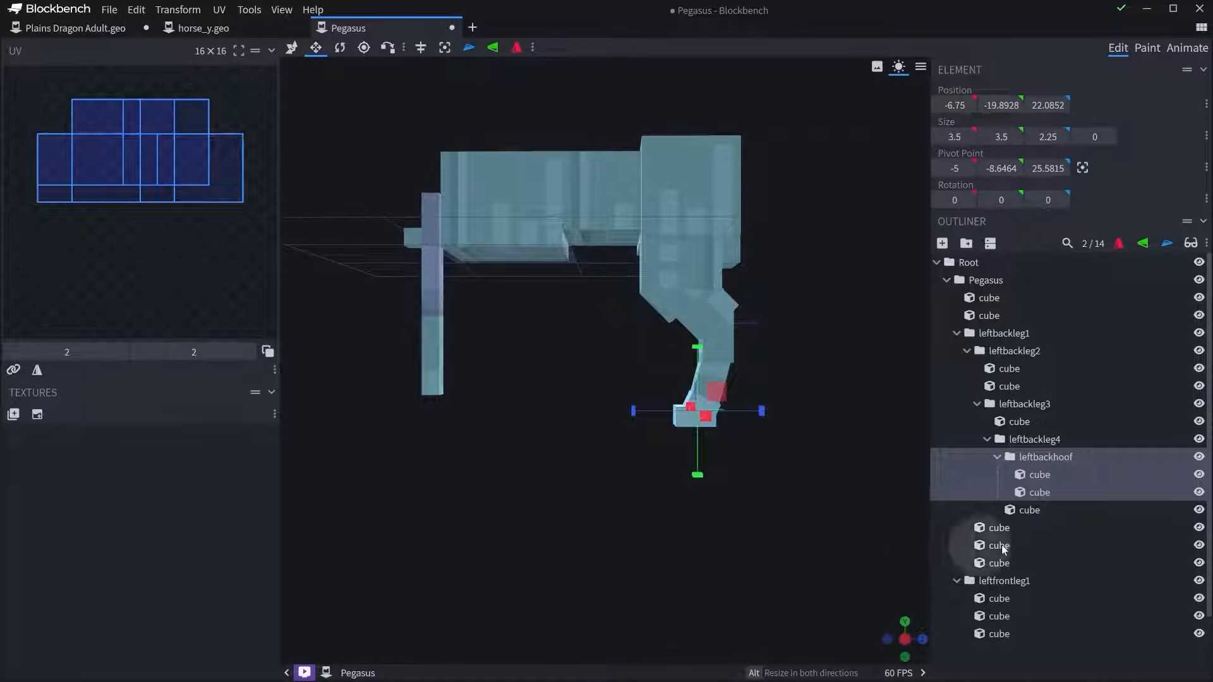
pyautogui.hotkey('ctrl', 'd')
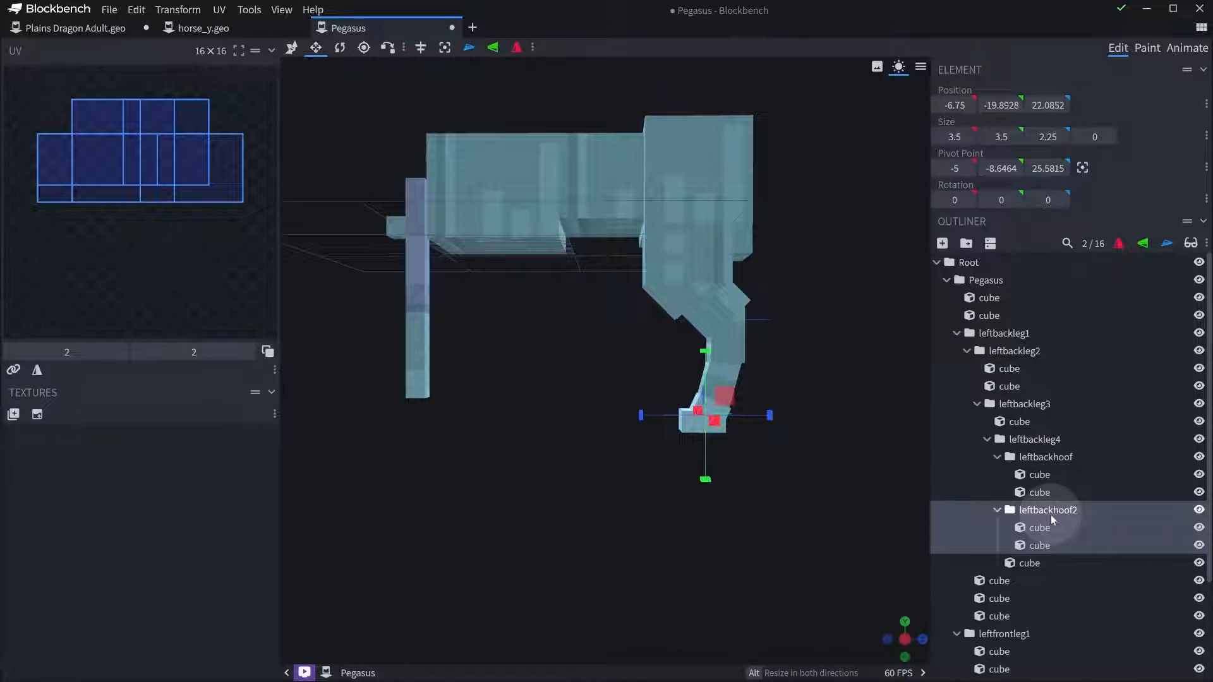
pyautogui.press('v')
pyautogui.click(744, 366)
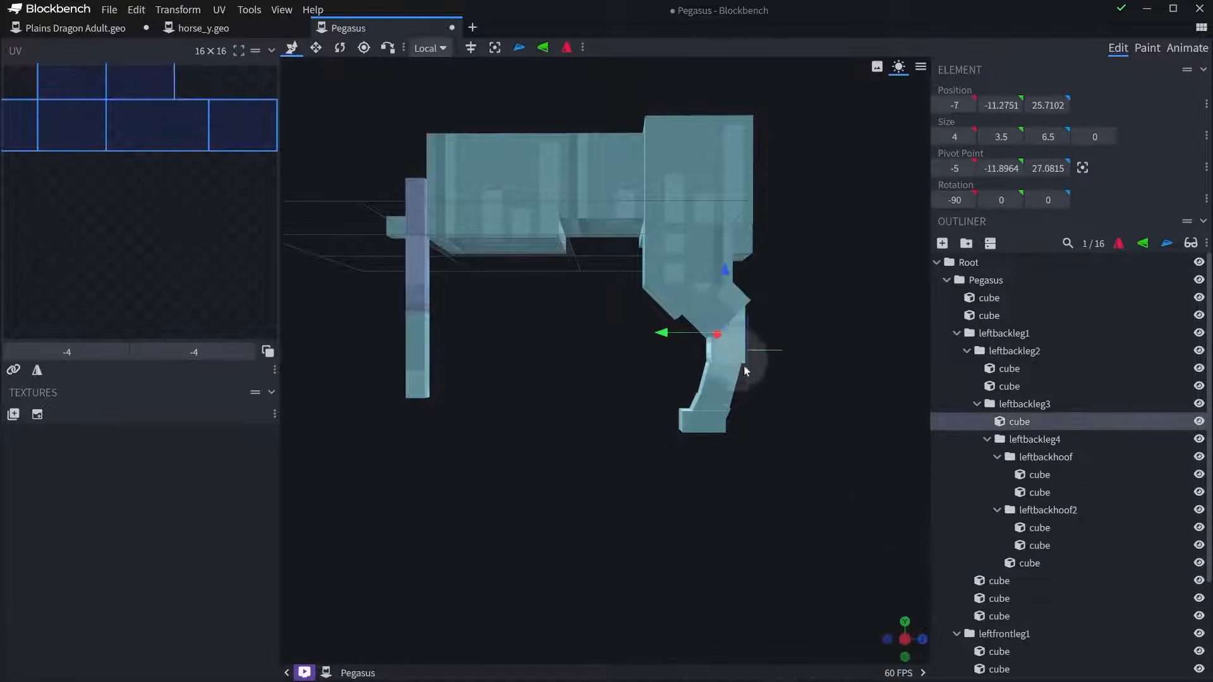
pyautogui.click(1025, 510)
pyautogui.moveTo(764, 416); pyautogui.dragTo(516, 457)
pyautogui.moveTo(517, 457); pyautogui.dragTo(625, 498, button='right')
pyautogui.scroll(-3, 629, 499)
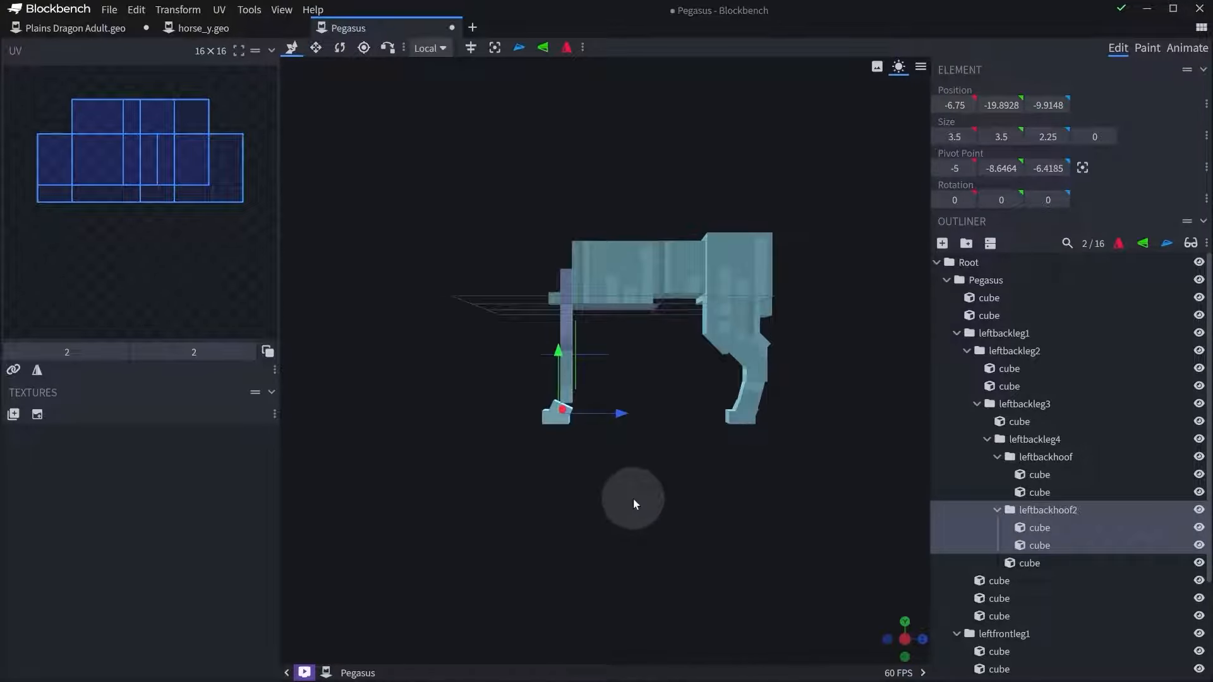
pyautogui.moveTo(633, 499)
pyautogui.mouseDown()
pyautogui.moveTo(634, 512)
pyautogui.moveTo(627, 501)
pyautogui.mouseUp()
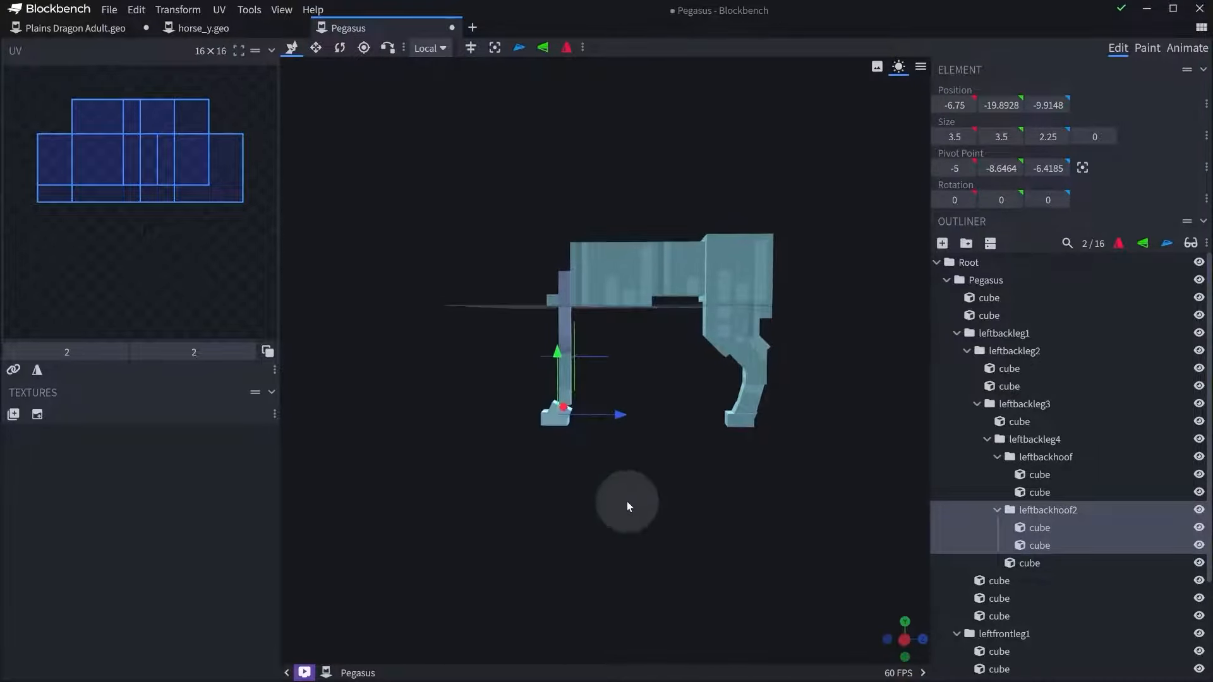
# - Shorten the middle body cube at its rear end and the front body cube at its front end
pyautogui.click(689, 275)
pyautogui.press('s')
pyautogui.moveTo(737, 271); pyautogui.dragTo(710, 276)
pyautogui.click(602, 294)
pyautogui.moveTo(550, 276); pyautogui.dragTo(581, 276)
pyautogui.click(735, 265)
# - Move the whole leftbackleg1 group 5 units forward against the shortened body
pyautogui.moveTo(835, 293); pyautogui.dragTo(754, 302, button='right')
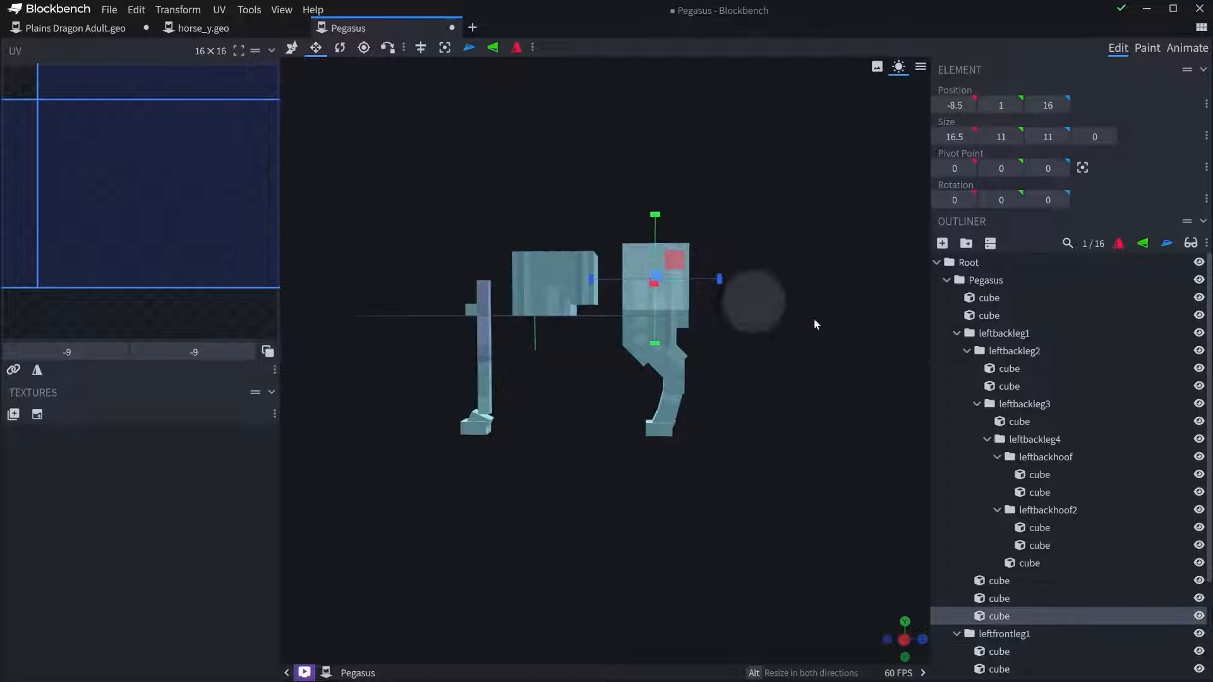
pyautogui.click(1004, 333)
pyautogui.press('v')
pyautogui.moveTo(619, 354); pyautogui.dragTo(596, 355)
pyautogui.moveTo(750, 378); pyautogui.dragTo(763, 379)
pyautogui.moveTo(763, 378); pyautogui.dragTo(797, 388, button='right')
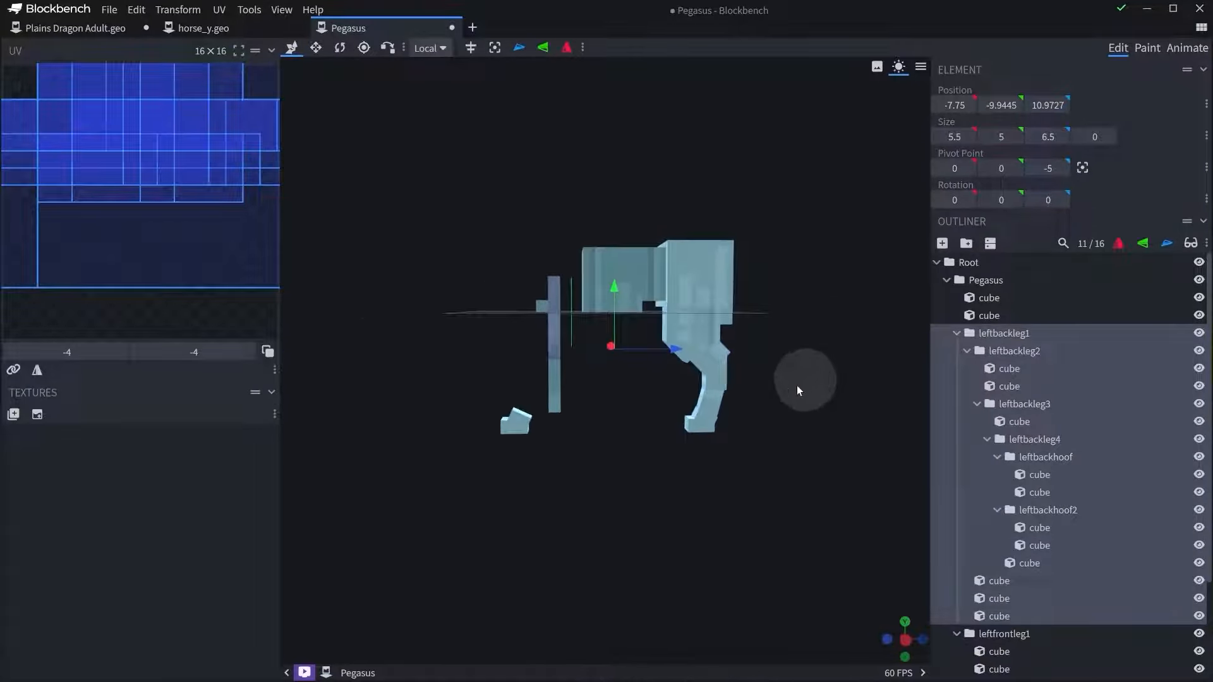
# - Move the leftbackhoof2 group 6 units backward so it sits under the front leg
pyautogui.scroll(5, 797, 389)
pyautogui.moveTo(657, 464)
pyautogui.mouseDown()
pyautogui.moveTo(630, 482)
pyautogui.moveTo(660, 454)
pyautogui.mouseUp()
pyautogui.moveTo(659, 454); pyautogui.dragTo(689, 472, button='right')
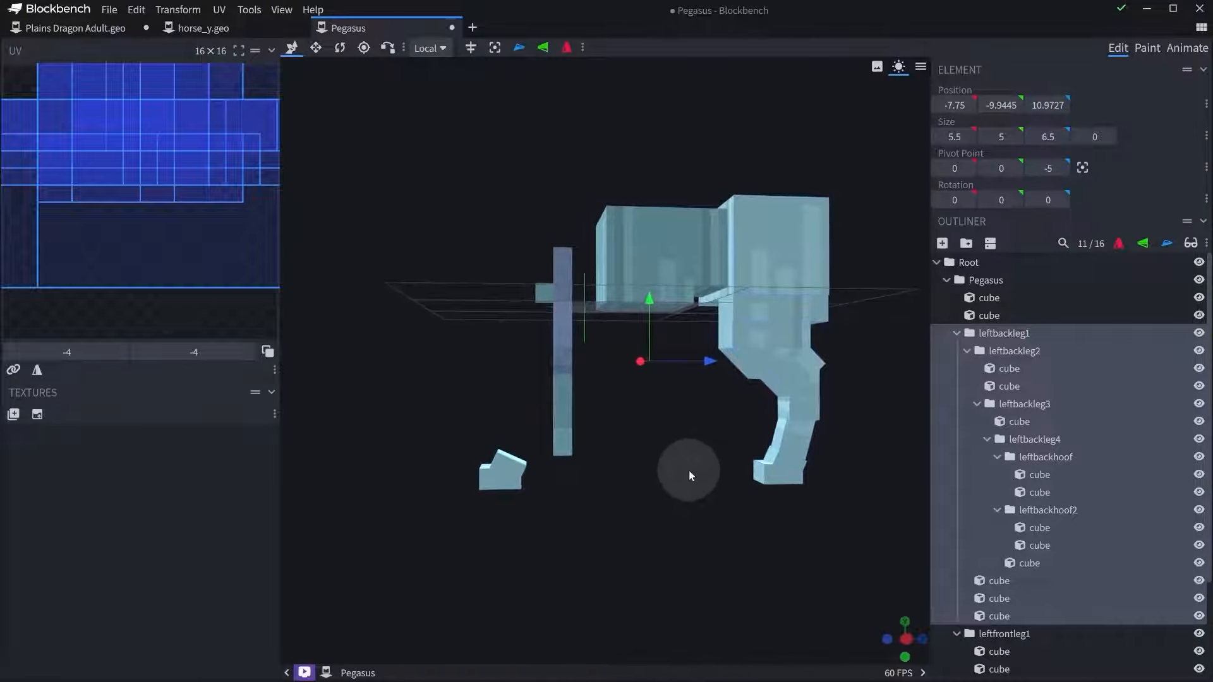
pyautogui.scroll(4, 688, 473)
pyautogui.click(485, 489)
pyautogui.click(1024, 509)
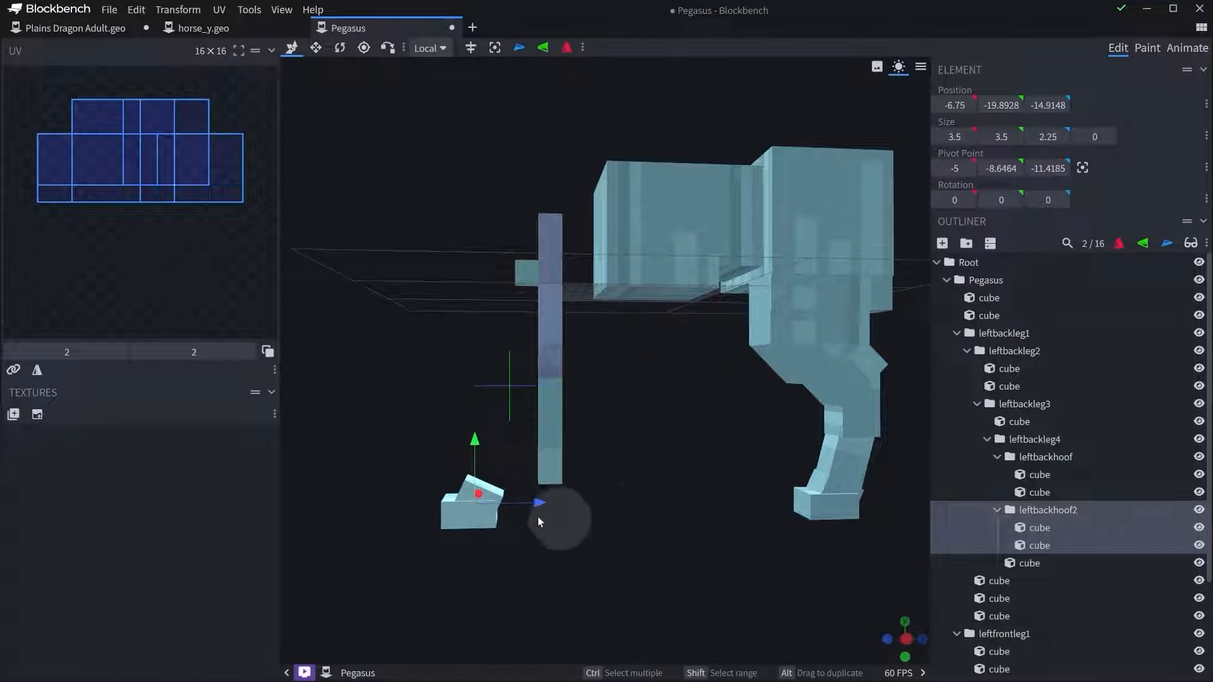
pyautogui.moveTo(517, 504); pyautogui.dragTo(579, 504)
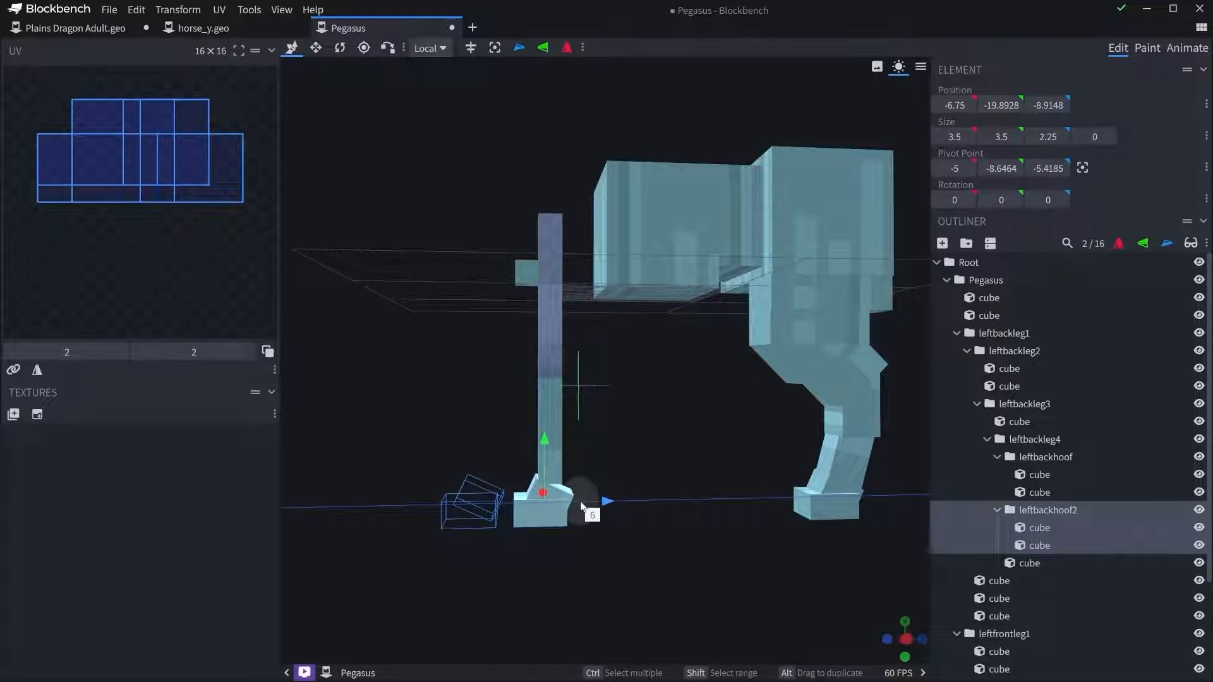
pyautogui.moveTo(755, 540); pyautogui.dragTo(812, 555)
# - Move the leftbackhoof2 group into leftfrontleg1 and rename it leftfronthoof
pyautogui.moveTo(1040, 508); pyautogui.dragTo(1017, 638)
pyautogui.moveTo(660, 532); pyautogui.dragTo(675, 453, button='right')
pyautogui.moveTo(675, 453); pyautogui.dragTo(664, 498)
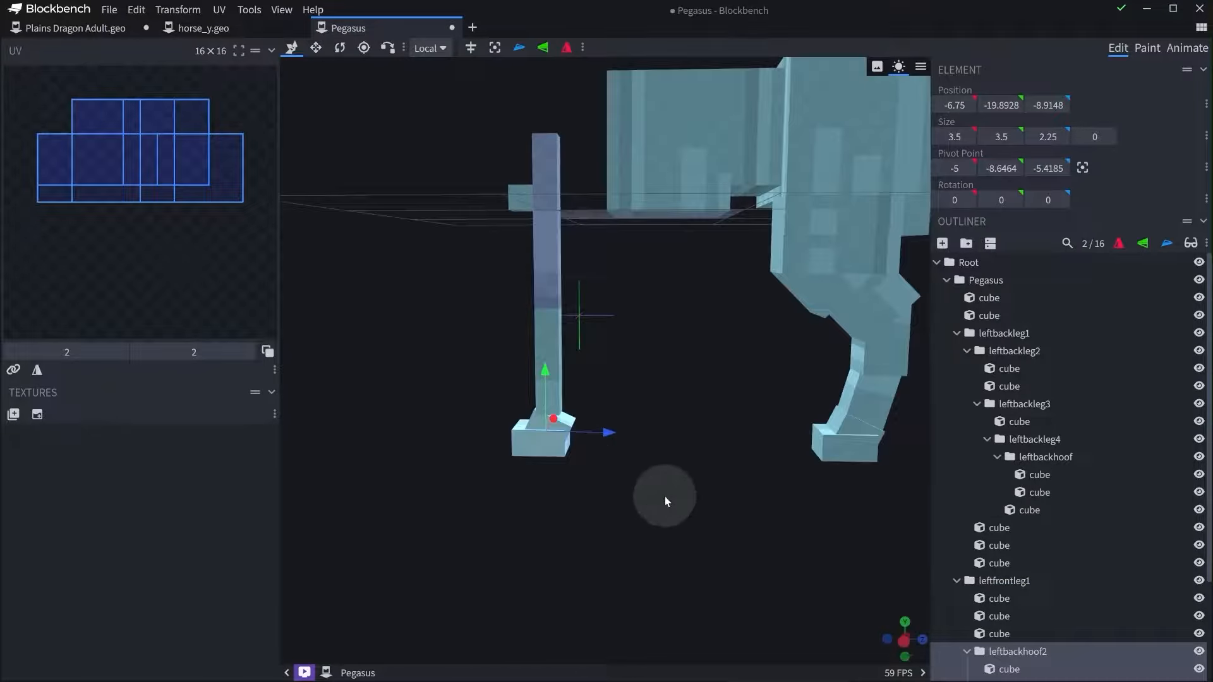
pyautogui.moveTo(665, 498); pyautogui.dragTo(700, 446, button='right')
pyautogui.click(1016, 652)
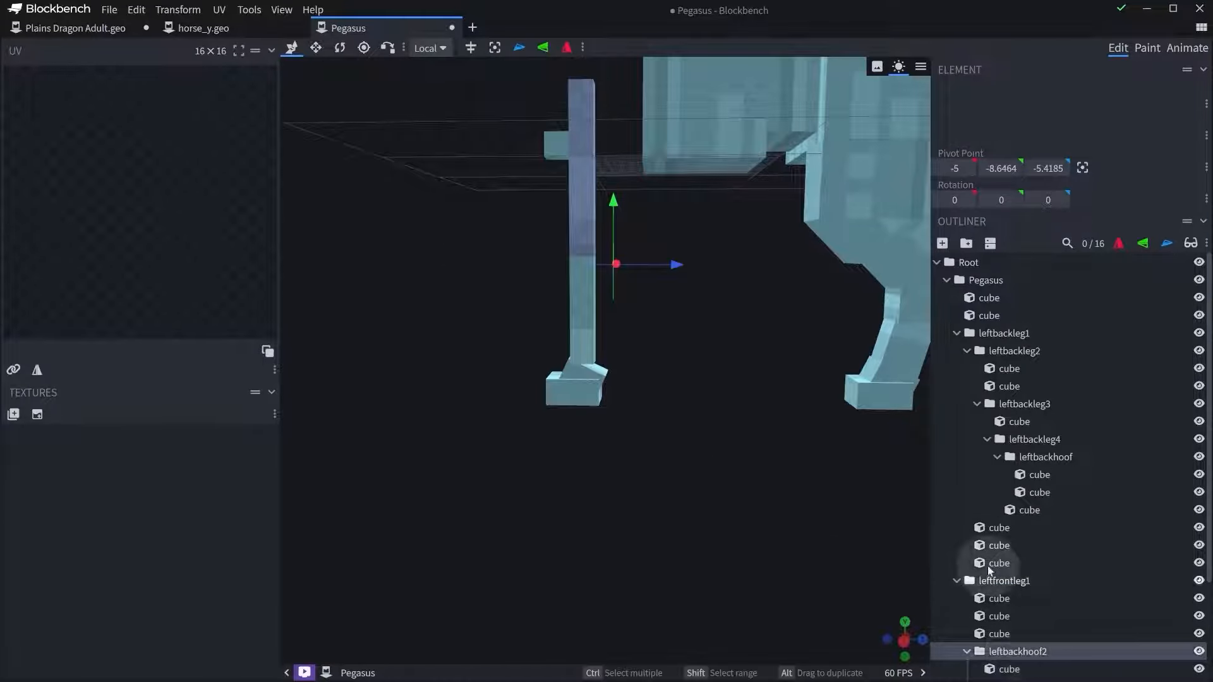
pyautogui.doubleClick(1014, 652)
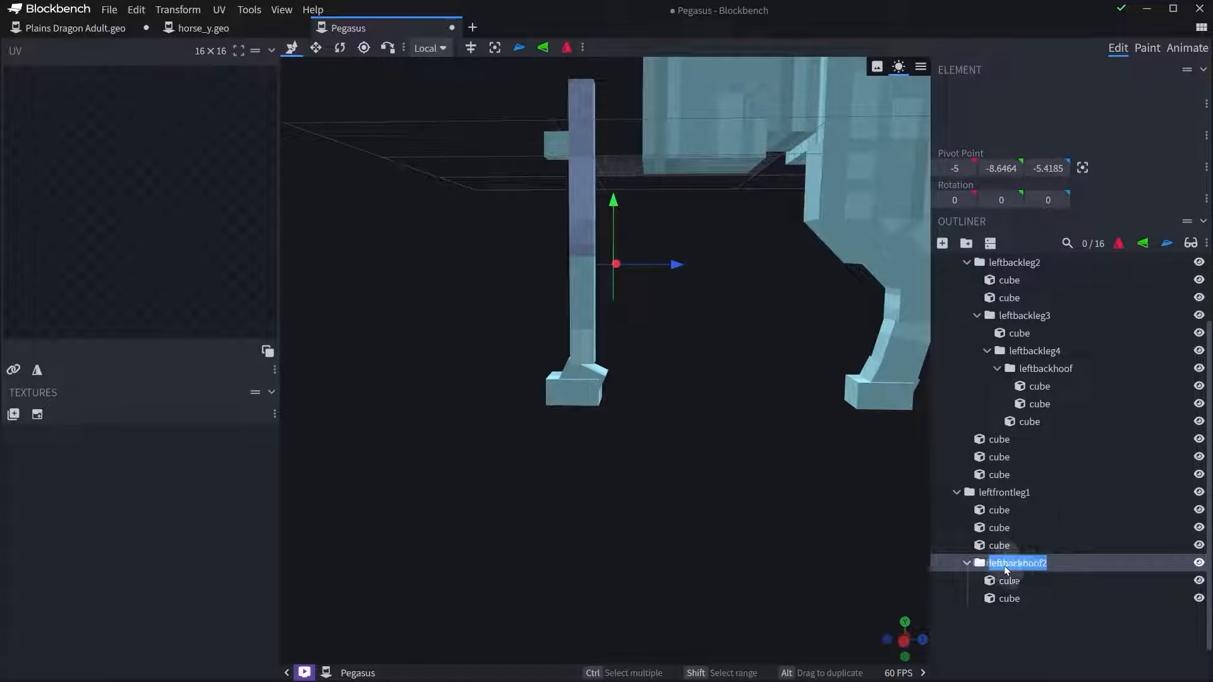
pyautogui.doubleClick(1034, 562)
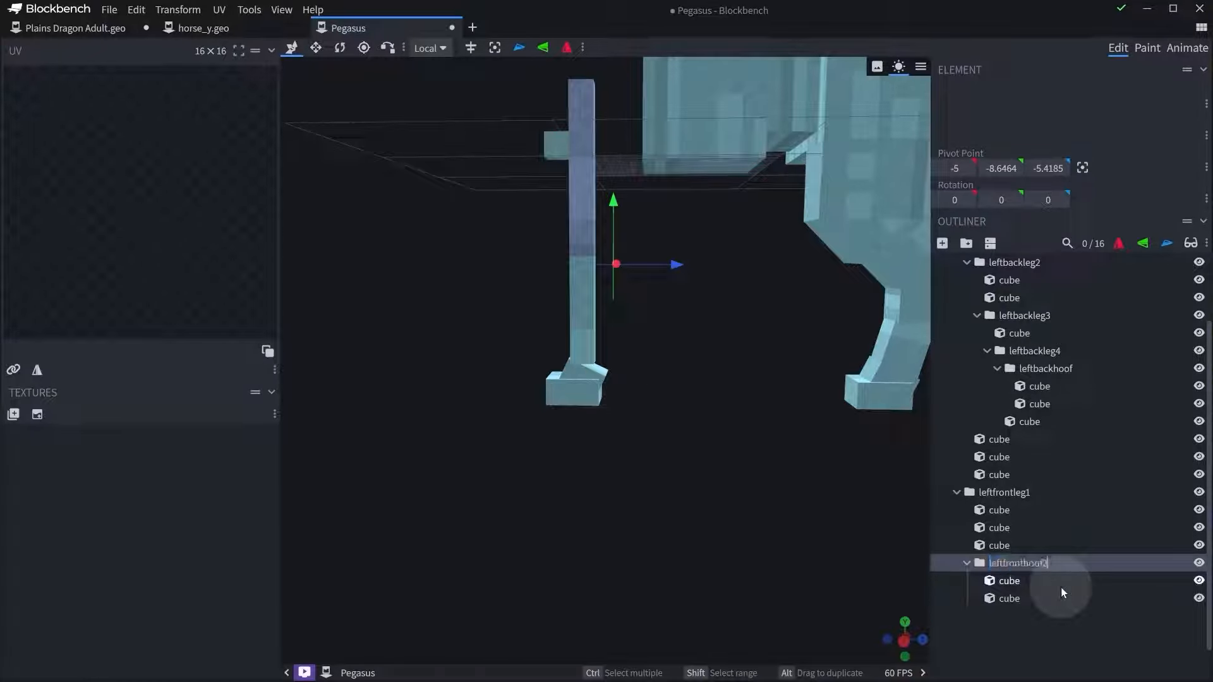
pyautogui.press('BackSpace')
pyautogui.click(1063, 371)
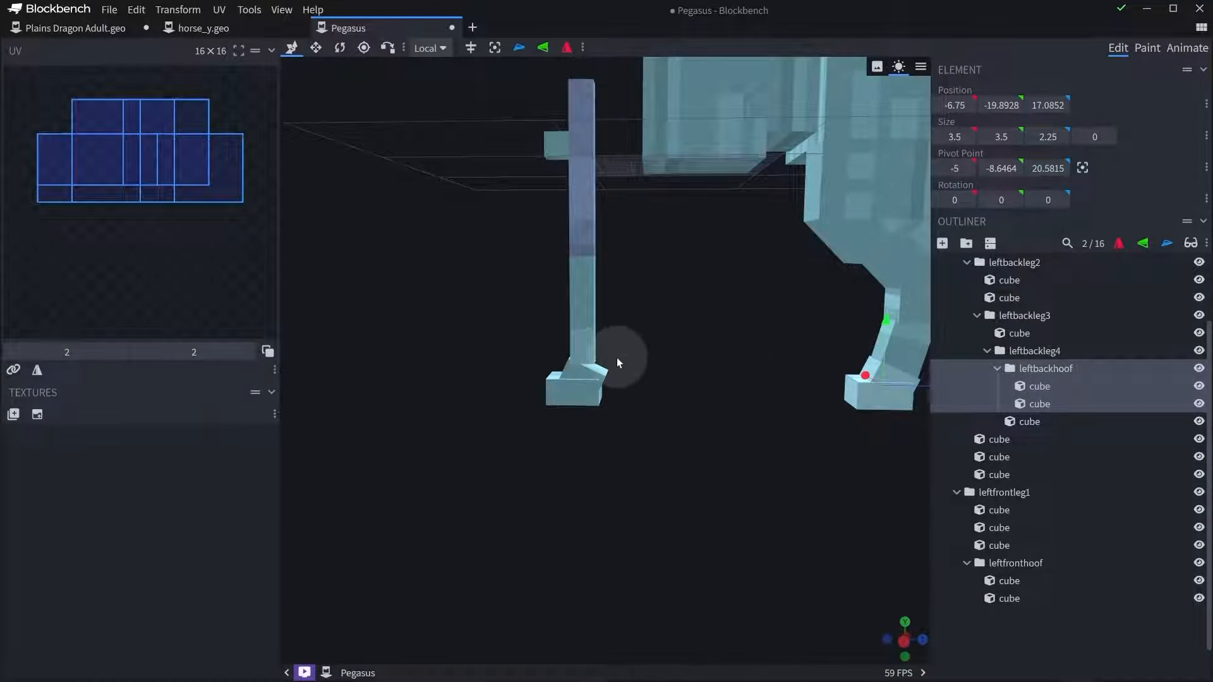
# - Extend the lower front-leg cube 3 units upward, and shorten it from below to a height of 8 units
pyautogui.moveTo(617, 358); pyautogui.dragTo(613, 333)
pyautogui.click(597, 322)
pyautogui.moveTo(597, 321); pyautogui.dragTo(586, 359, button='right')
pyautogui.scroll(-2, 702, 366)
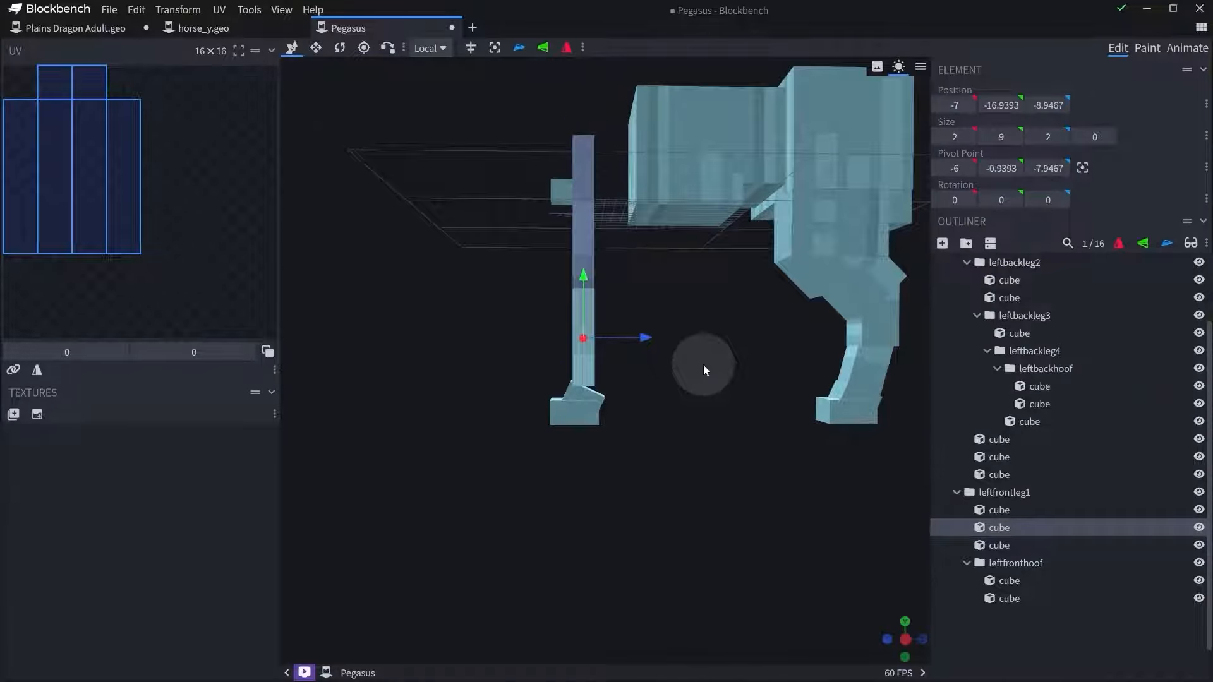
pyautogui.scroll(-1, 703, 365)
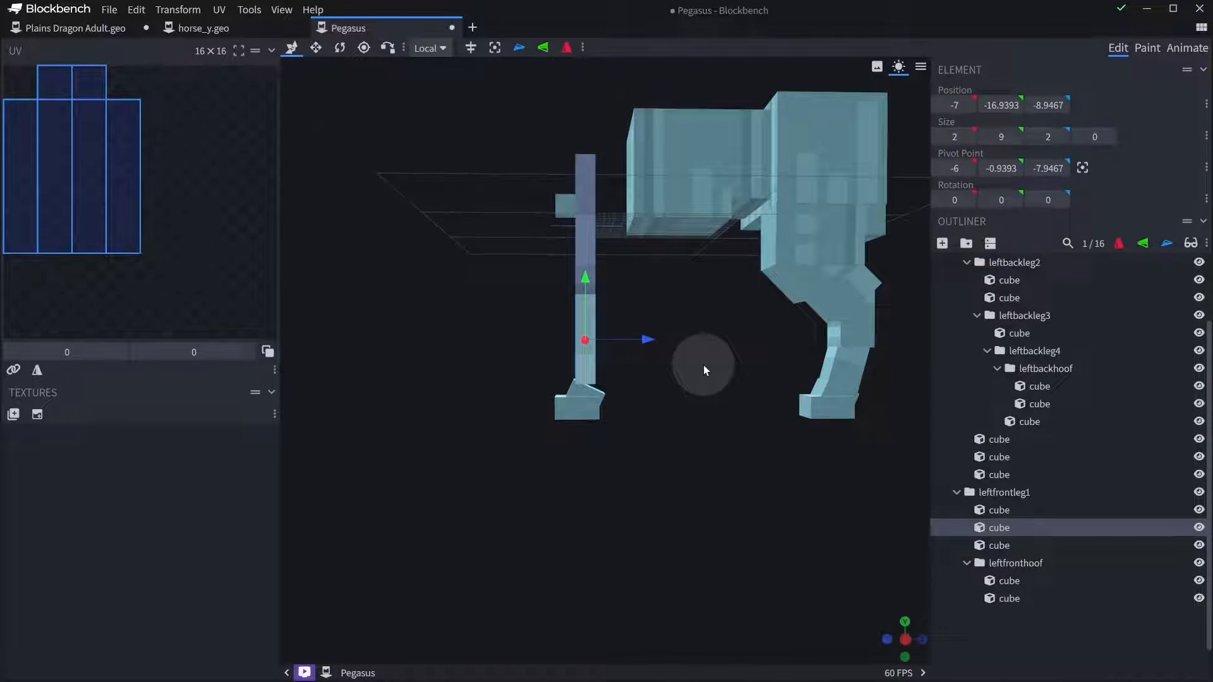
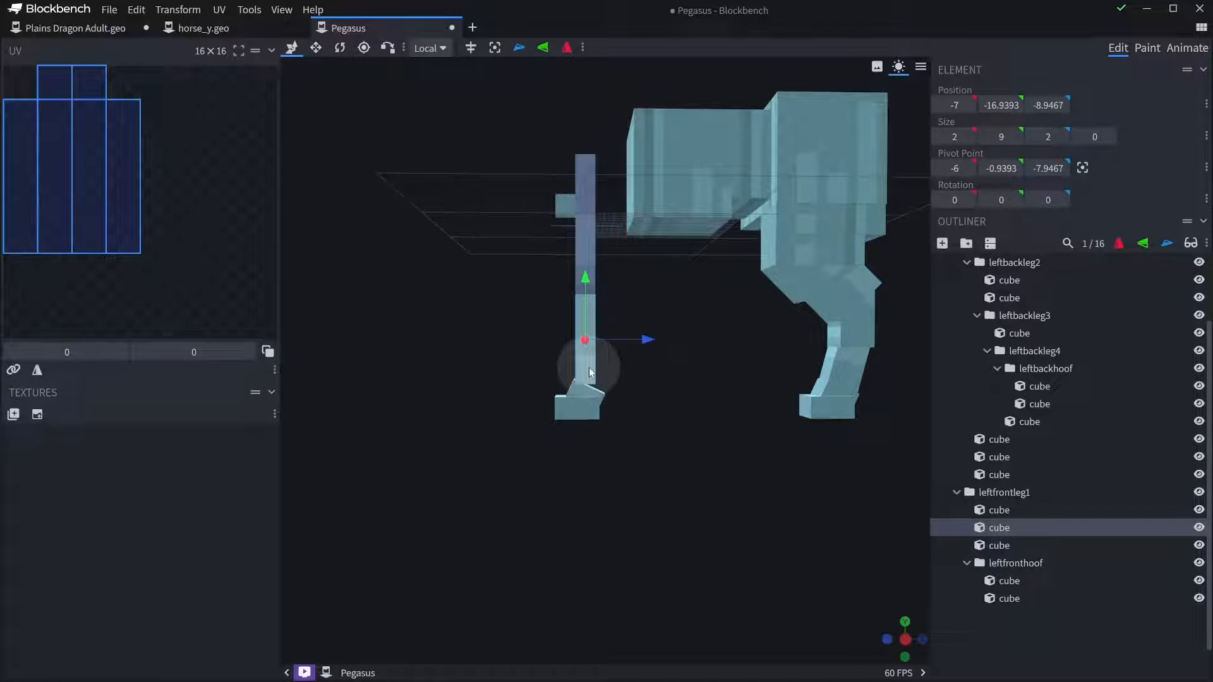
pyautogui.click(585, 287)
pyautogui.press('s')
pyautogui.moveTo(587, 290); pyautogui.dragTo(587, 248)
pyautogui.click(590, 318)
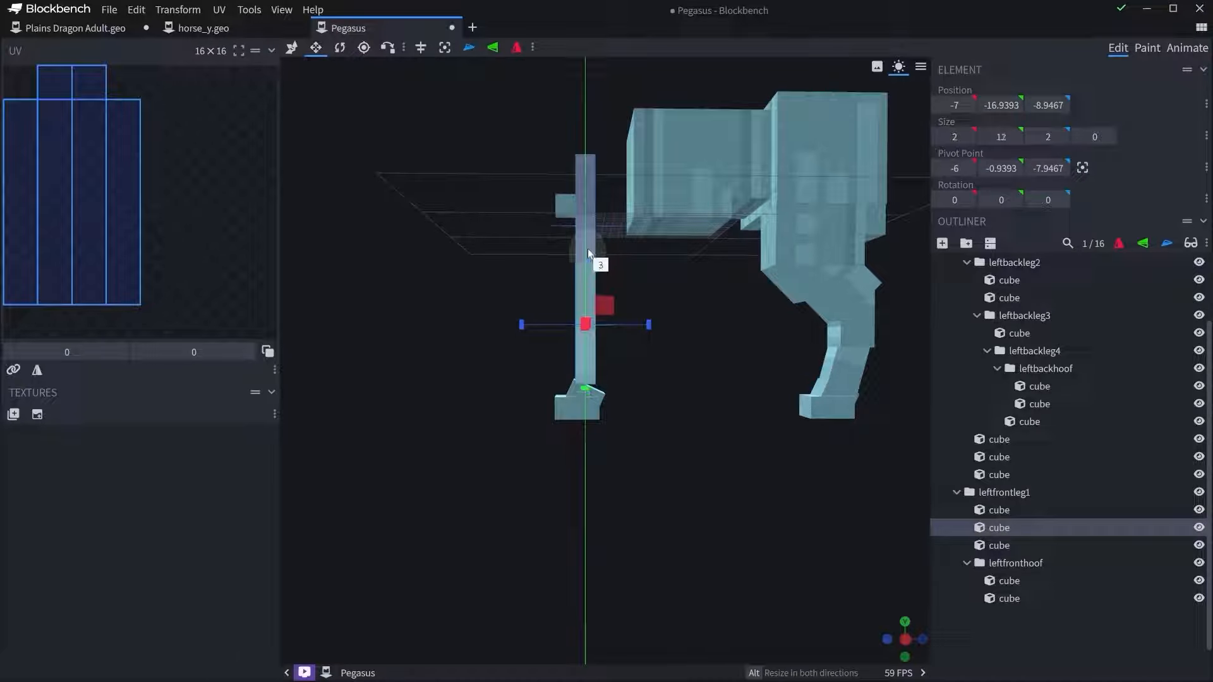
pyautogui.moveTo(586, 390); pyautogui.dragTo(594, 345)
# - Duplicate the 8-unit-high front-leg cube directly below itself and shorten the copy from its lower end to 5 units high
pyautogui.hotkey('ctrl', 'd')
pyautogui.moveTo(590, 282); pyautogui.dragTo(589, 379)
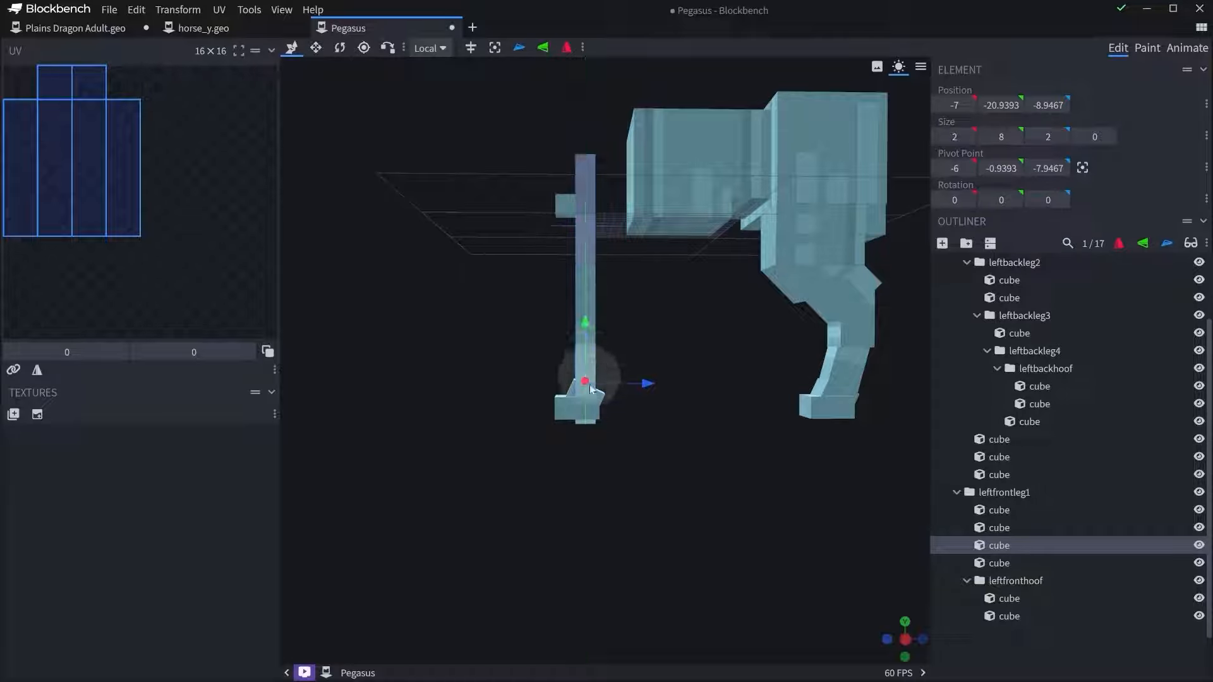
pyautogui.press('s')
pyautogui.moveTo(585, 433)
pyautogui.mouseDown()
pyautogui.moveTo(582, 387)
pyautogui.moveTo(590, 412)
pyautogui.mouseUp()
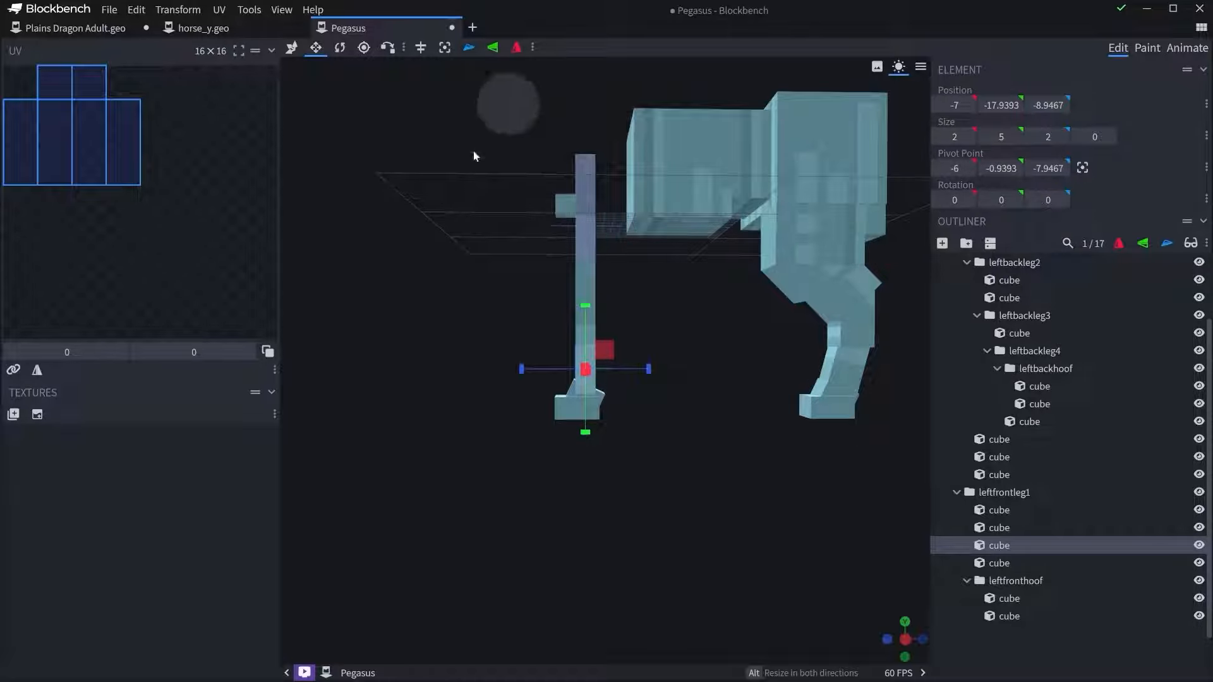
# - Extend the upper 11-unit-high cube of the left front leg forward and backward to a depth of 6 units
pyautogui.moveTo(603, 184); pyautogui.dragTo(631, 240, button='right')
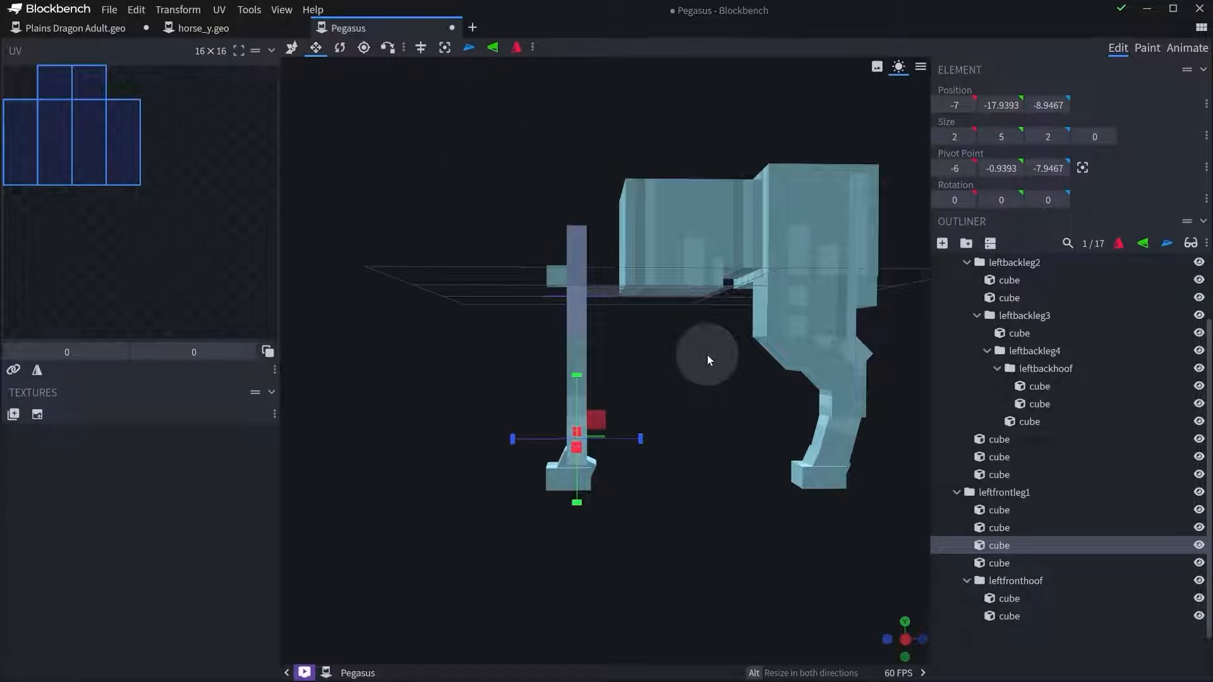
pyautogui.click(580, 273)
pyautogui.moveTo(666, 329); pyautogui.dragTo(653, 369)
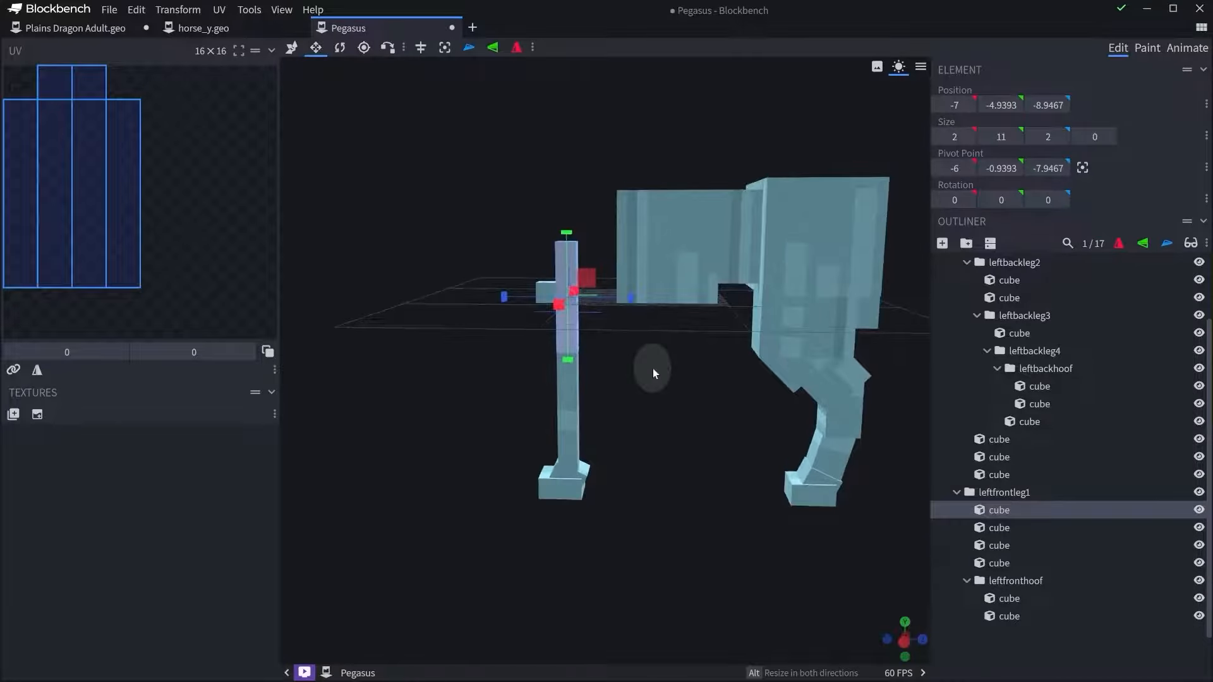
pyautogui.scroll(4, 635, 423)
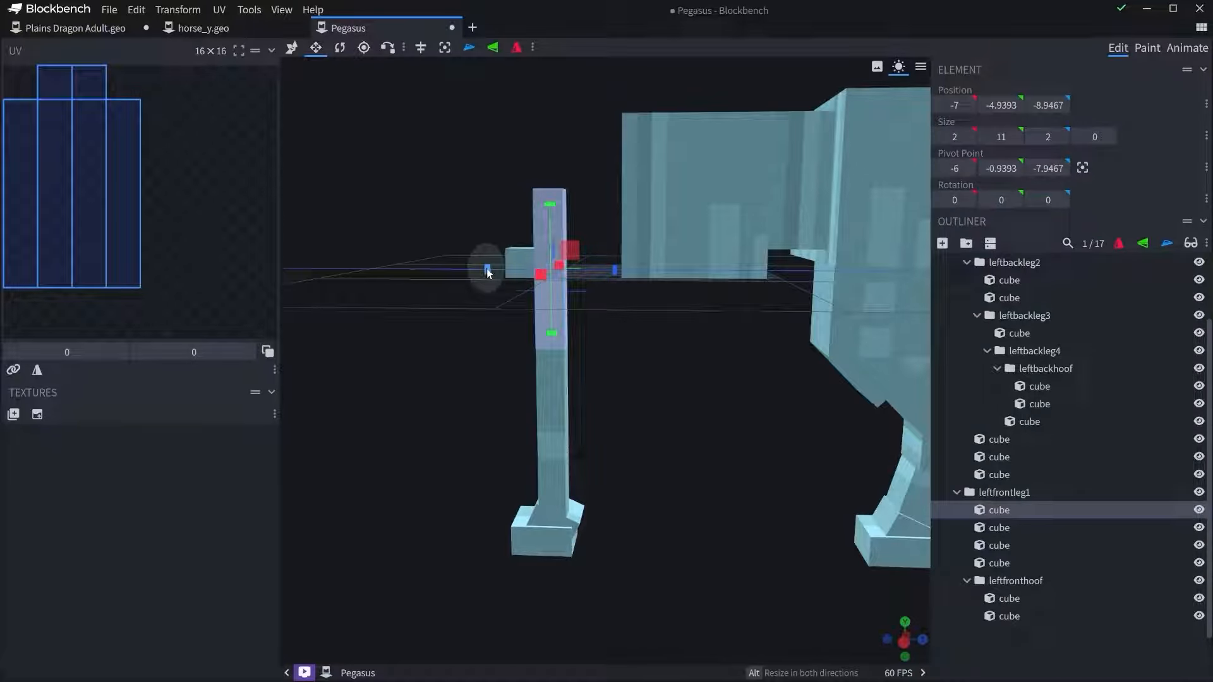
pyautogui.moveTo(487, 271); pyautogui.dragTo(452, 272)
pyautogui.moveTo(574, 316); pyautogui.dragTo(608, 308)
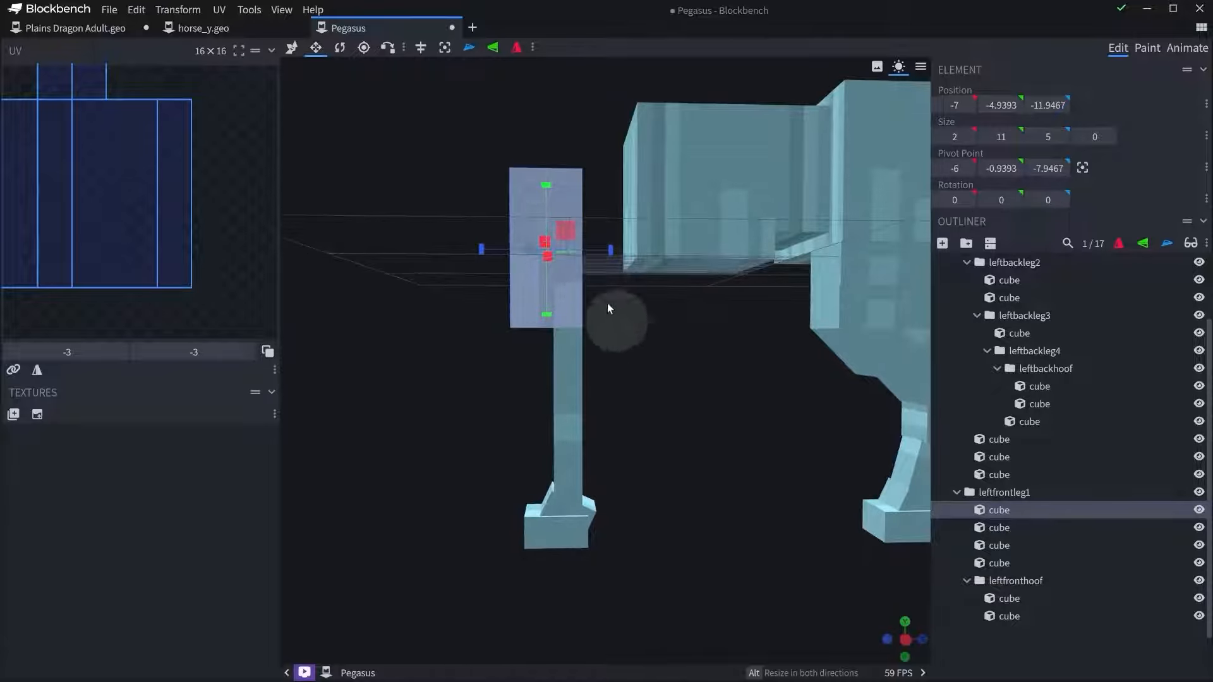
pyautogui.moveTo(610, 253); pyautogui.dragTo(628, 263)
pyautogui.moveTo(707, 410)
pyautogui.mouseDown()
pyautogui.moveTo(655, 429)
pyautogui.moveTo(688, 403)
pyautogui.mouseUp()
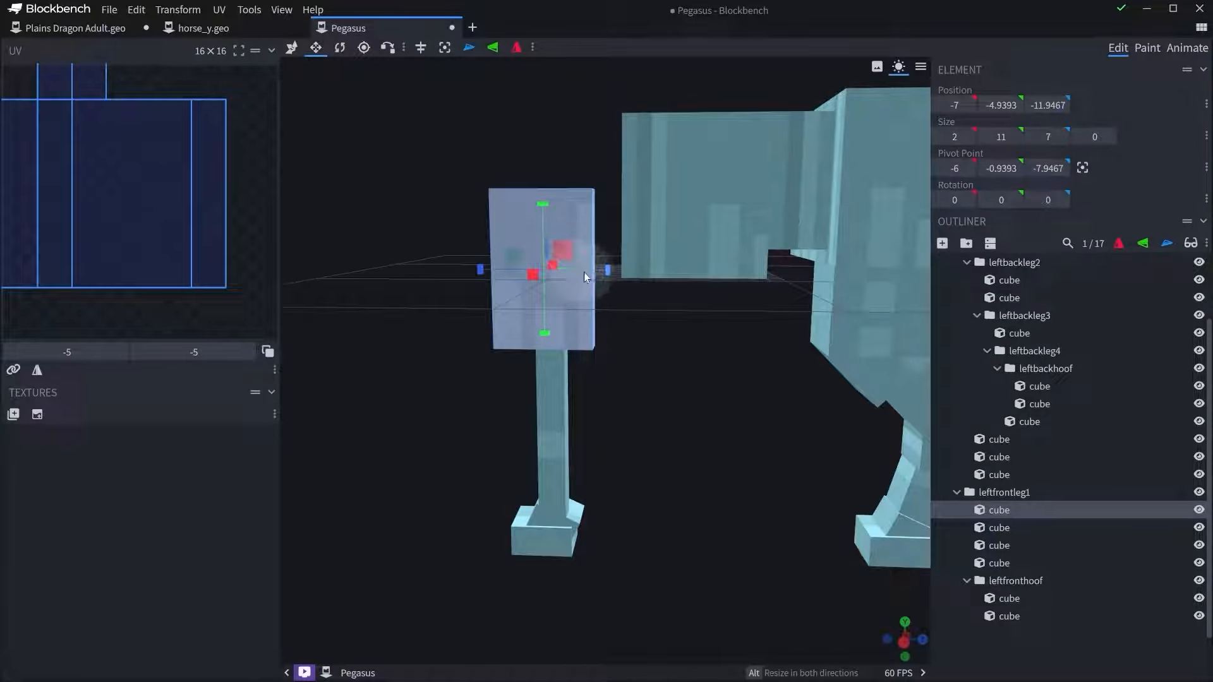
pyautogui.moveTo(583, 272); pyautogui.dragTo(574, 275)
# - Widen the upper front-leg cube outward to a width of 5 units
pyautogui.moveTo(661, 360); pyautogui.dragTo(416, 365)
pyautogui.moveTo(564, 424); pyautogui.dragTo(724, 271)
pyautogui.moveTo(722, 267); pyautogui.dragTo(575, 360, button='right')
pyautogui.scroll(3, 575, 360)
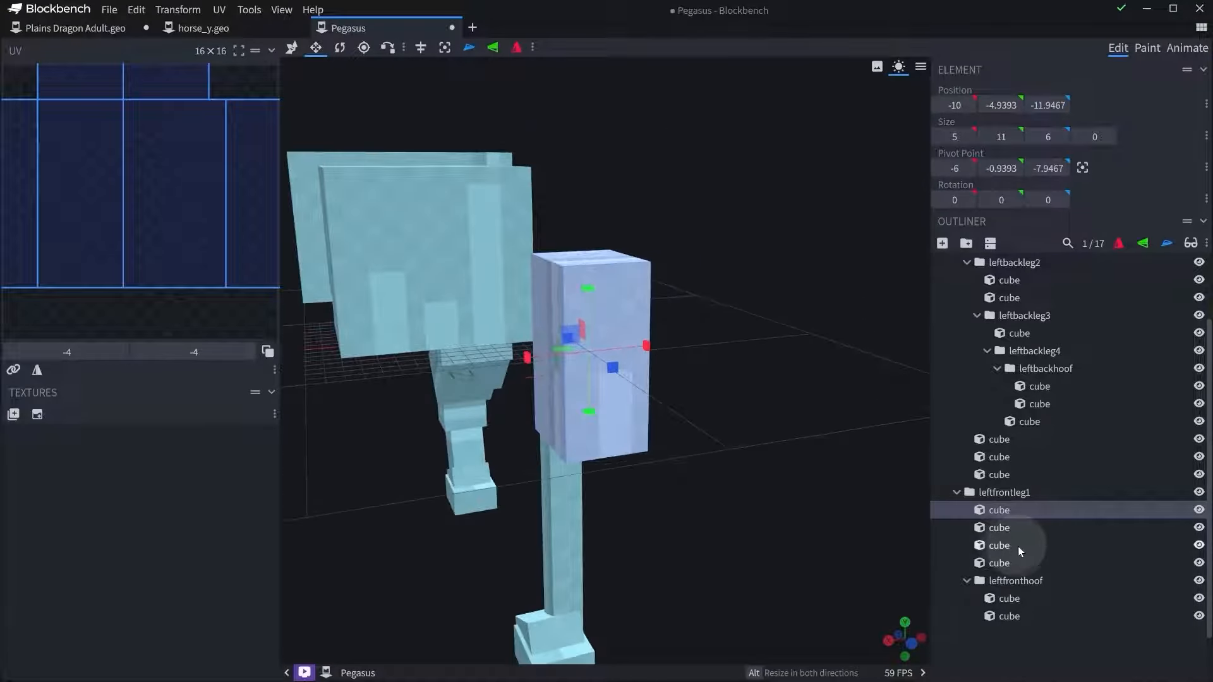
# - Delete the leftover 2 × 2 × 2 cube from the leftfrontleg1 group
pyautogui.click(1001, 528)
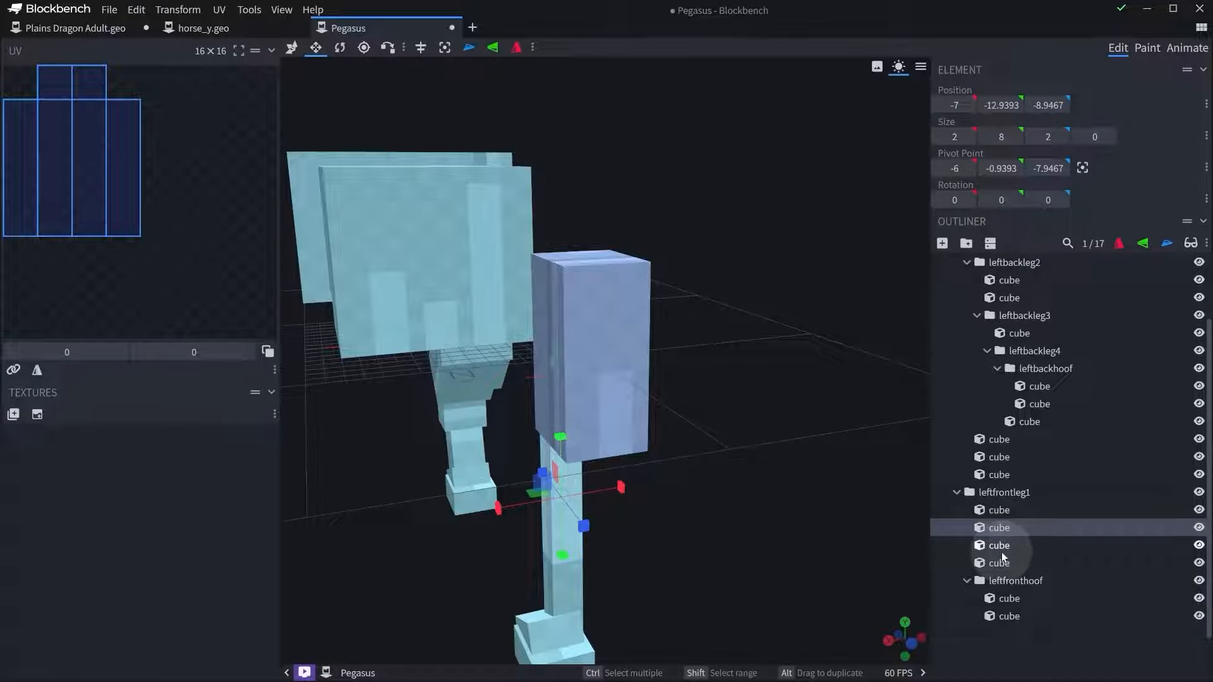
pyautogui.click(1002, 547)
pyautogui.click(1002, 565)
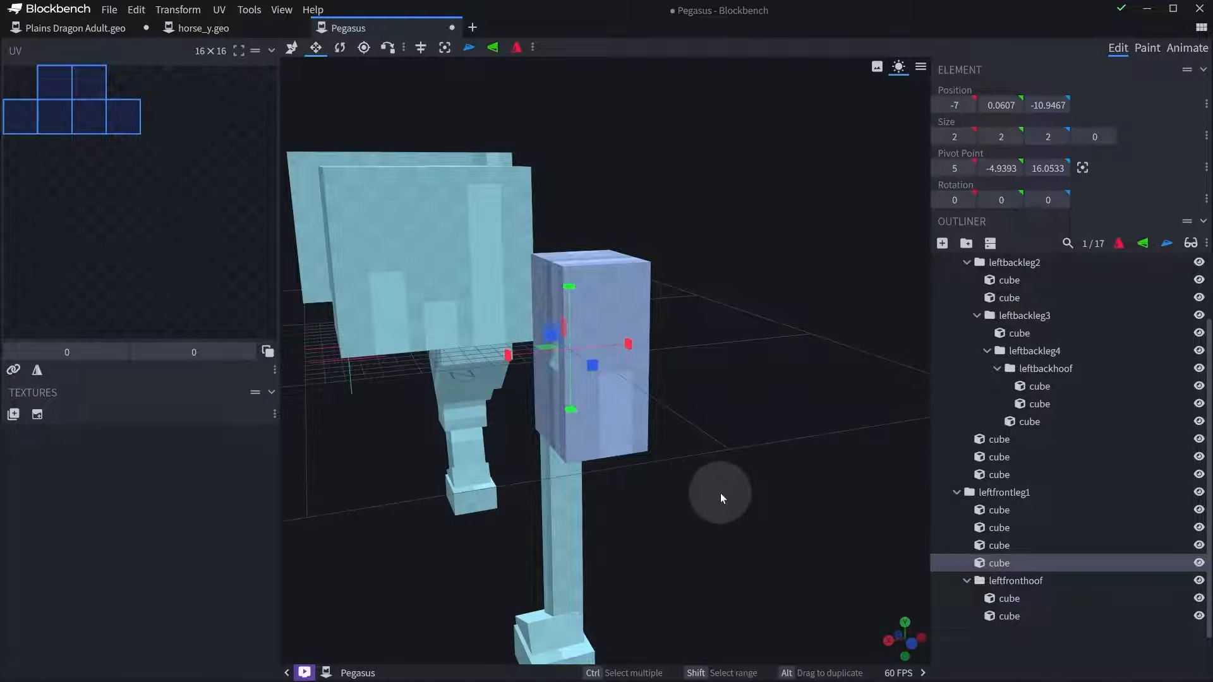
pyautogui.press('Delete')
# - Resize the 8-unit-high front-leg cube to 5 units wide and 4 units deep, with its front face at Z -9.9467
pyautogui.moveTo(720, 493); pyautogui.dragTo(603, 376)
pyautogui.click(600, 370)
pyautogui.moveTo(732, 459); pyautogui.dragTo(676, 452)
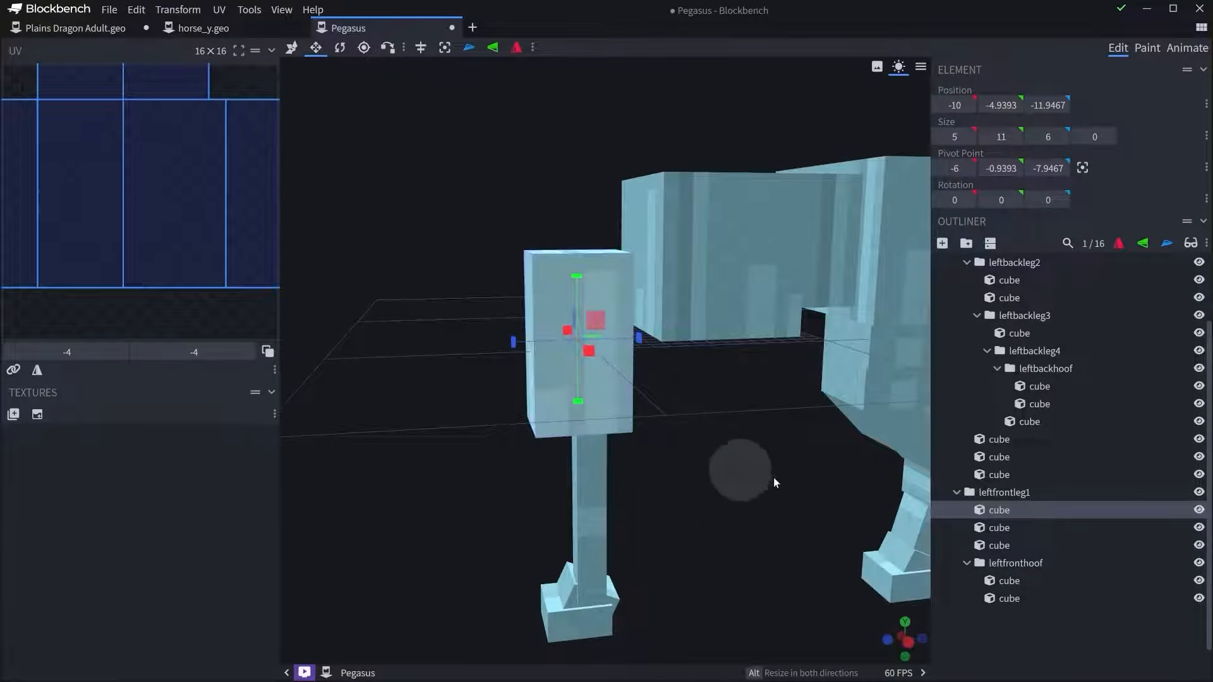
pyautogui.moveTo(775, 483); pyautogui.dragTo(745, 424)
pyautogui.click(612, 488)
pyautogui.moveTo(713, 552); pyautogui.dragTo(676, 567)
pyautogui.moveTo(623, 555); pyautogui.dragTo(571, 473, button='right')
pyautogui.moveTo(540, 424); pyautogui.dragTo(514, 452)
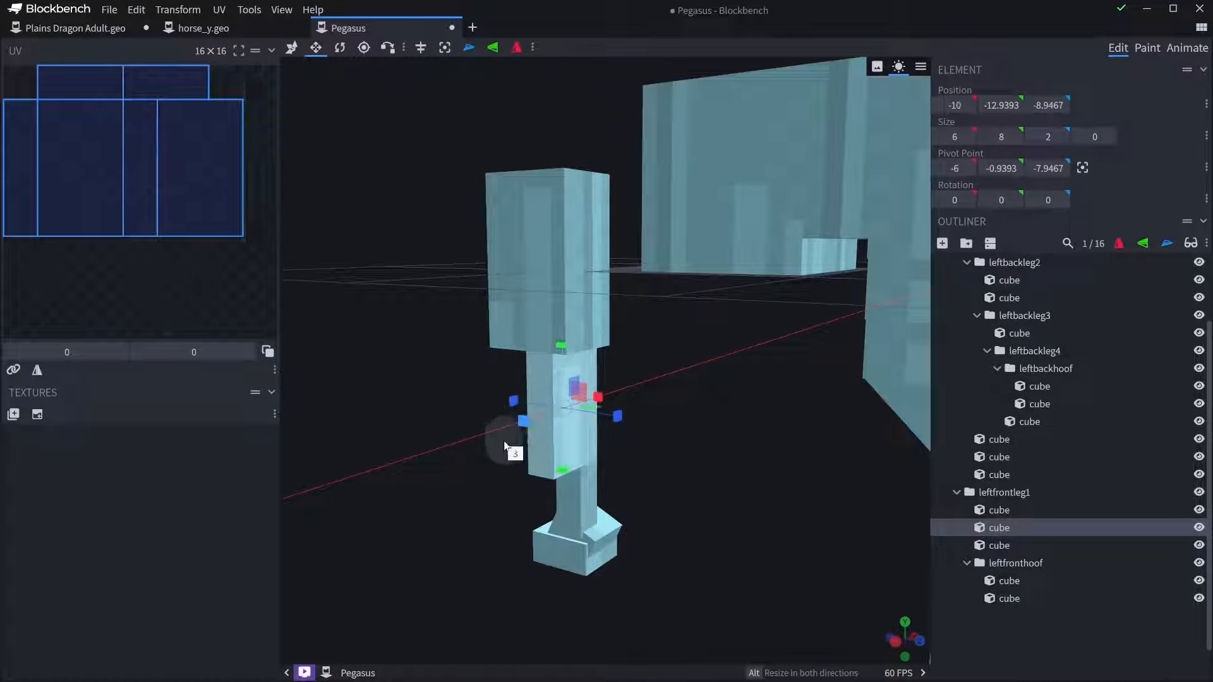
pyautogui.moveTo(691, 401); pyautogui.dragTo(557, 417)
pyautogui.moveTo(482, 418)
pyautogui.mouseDown()
pyautogui.moveTo(504, 414)
pyautogui.moveTo(474, 420)
pyautogui.mouseUp()
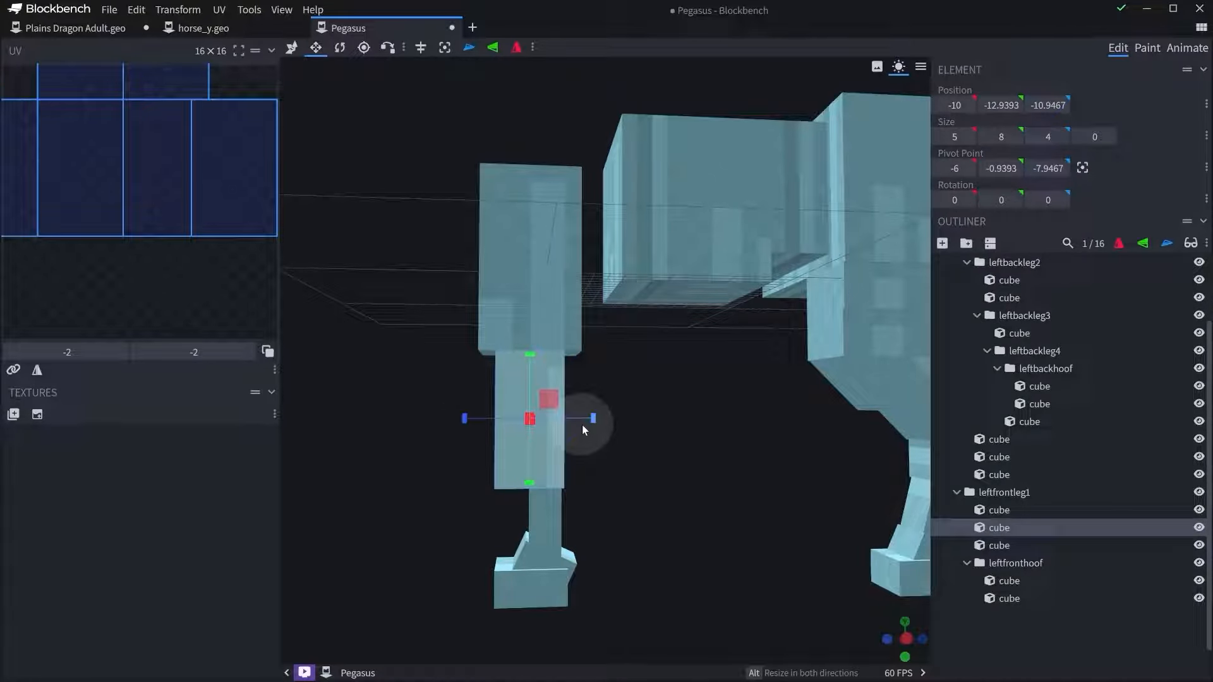
pyautogui.moveTo(592, 419); pyautogui.dragTo(597, 423)
pyautogui.moveTo(486, 418); pyautogui.dragTo(504, 420)
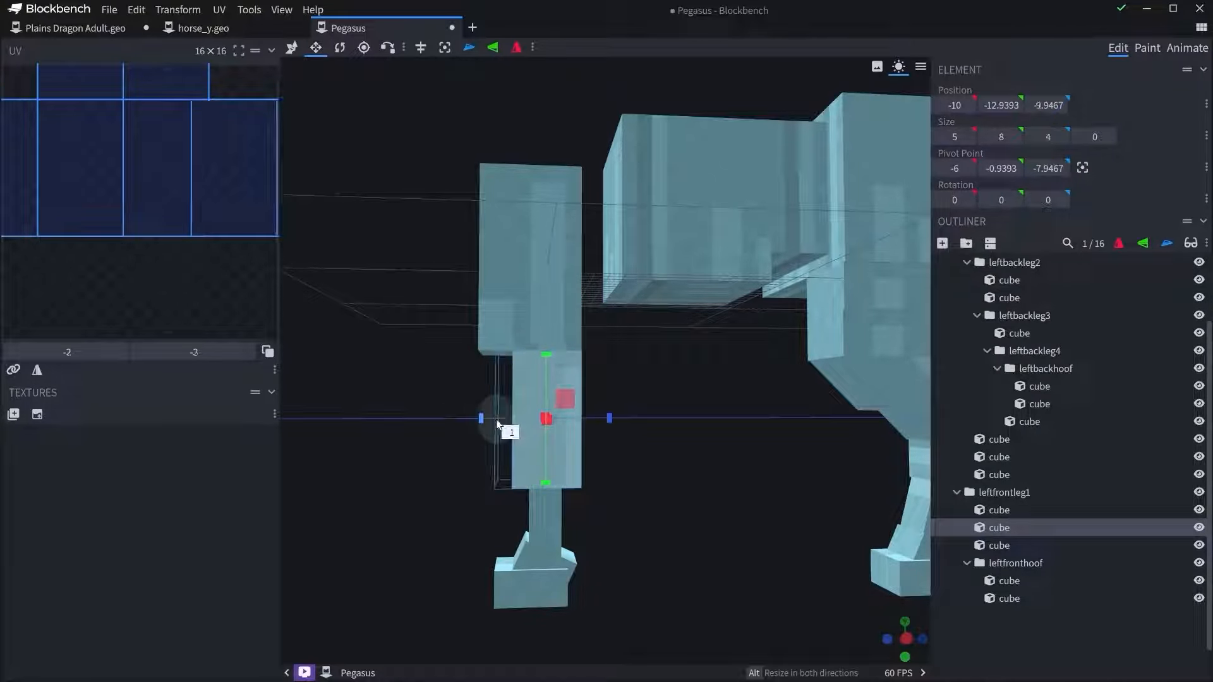
# - Shift the two middle front-leg cubes inward, to X positions -7.5 for the 4-unit cube and -7.75 for the one above it
pyautogui.moveTo(556, 500); pyautogui.dragTo(541, 455)
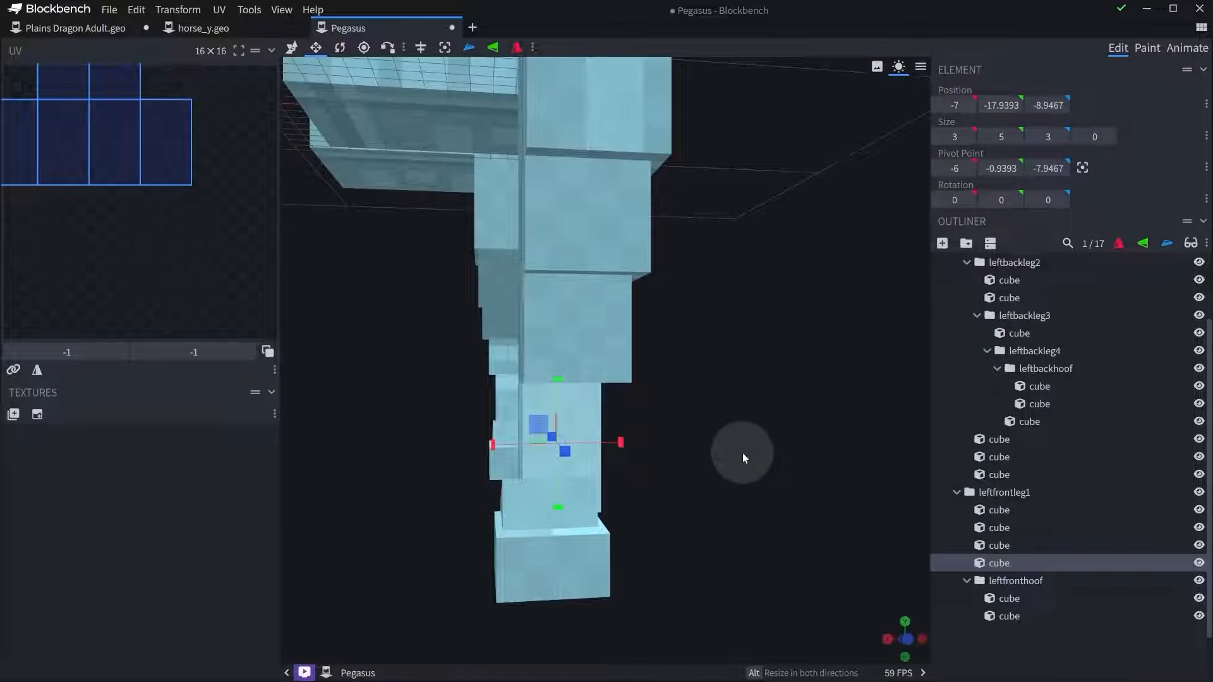
pyautogui.scroll(1, 737, 456)
pyautogui.moveTo(736, 456); pyautogui.dragTo(682, 460)
pyautogui.moveTo(500, 379); pyautogui.dragTo(509, 384)
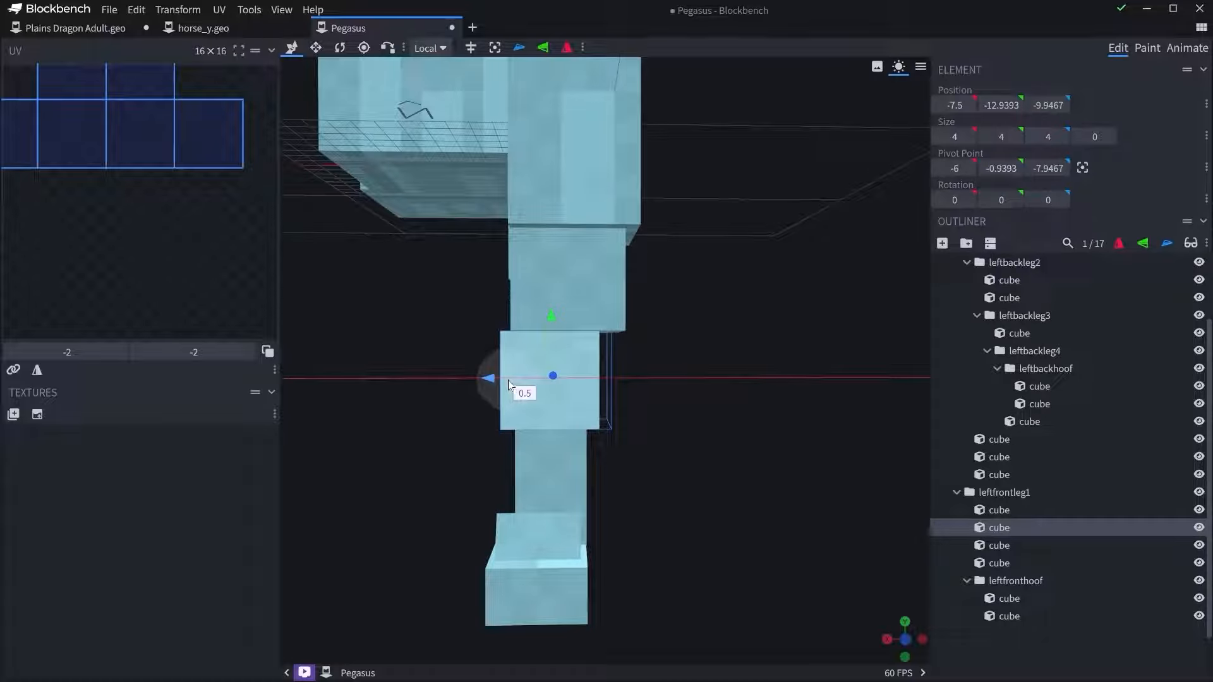
pyautogui.click(556, 319)
pyautogui.moveTo(513, 283); pyautogui.dragTo(499, 282)
# - Shift the upper front-leg cube inward to an X position of -8
pyautogui.click(586, 195)
pyautogui.moveTo(586, 194); pyautogui.dragTo(600, 247, button='right')
pyautogui.moveTo(533, 158); pyautogui.dragTo(510, 157)
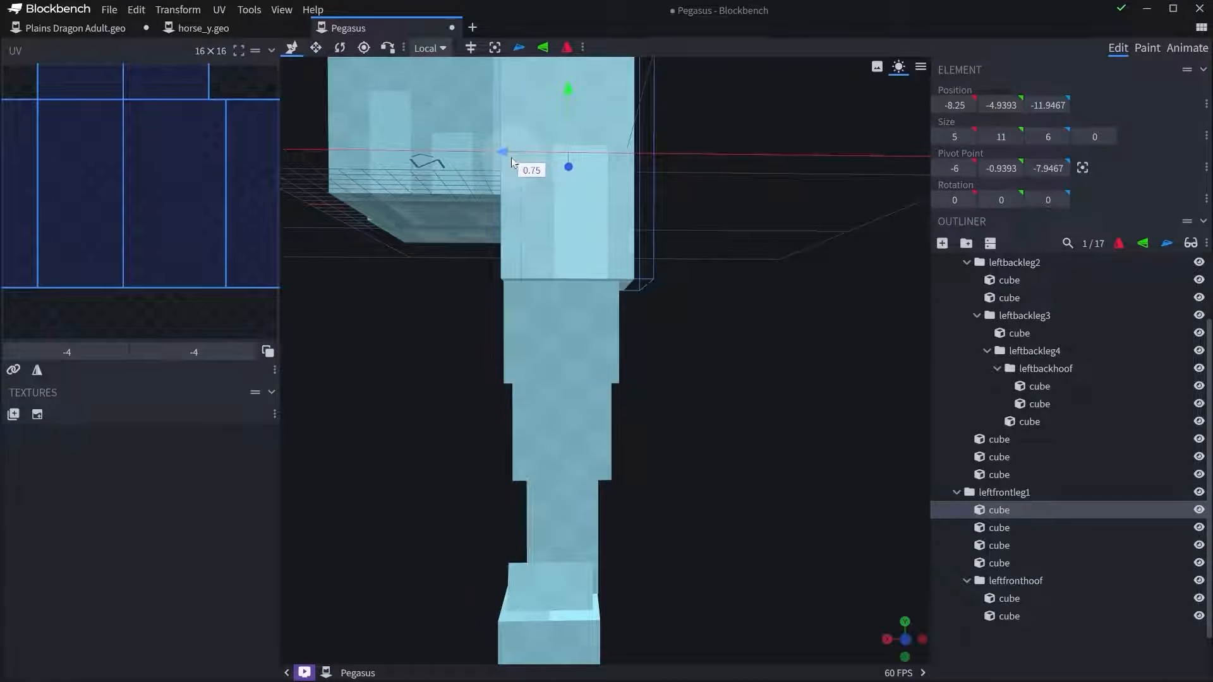
# - Examine the alignment of the stepped left front-leg cubes from the side
pyautogui.moveTo(672, 217); pyautogui.dragTo(583, 451)
pyautogui.click(582, 451)
pyautogui.moveTo(583, 451); pyautogui.dragTo(593, 351, button='right')
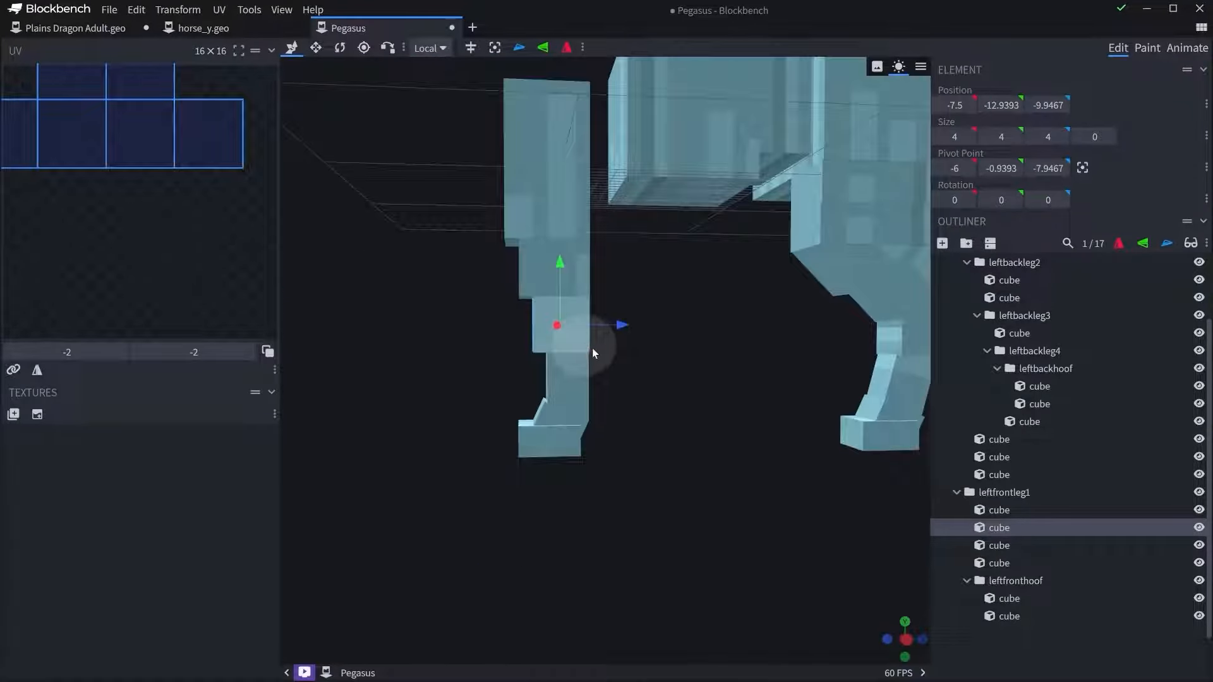
pyautogui.scroll(3, 593, 351)
pyautogui.click(552, 249)
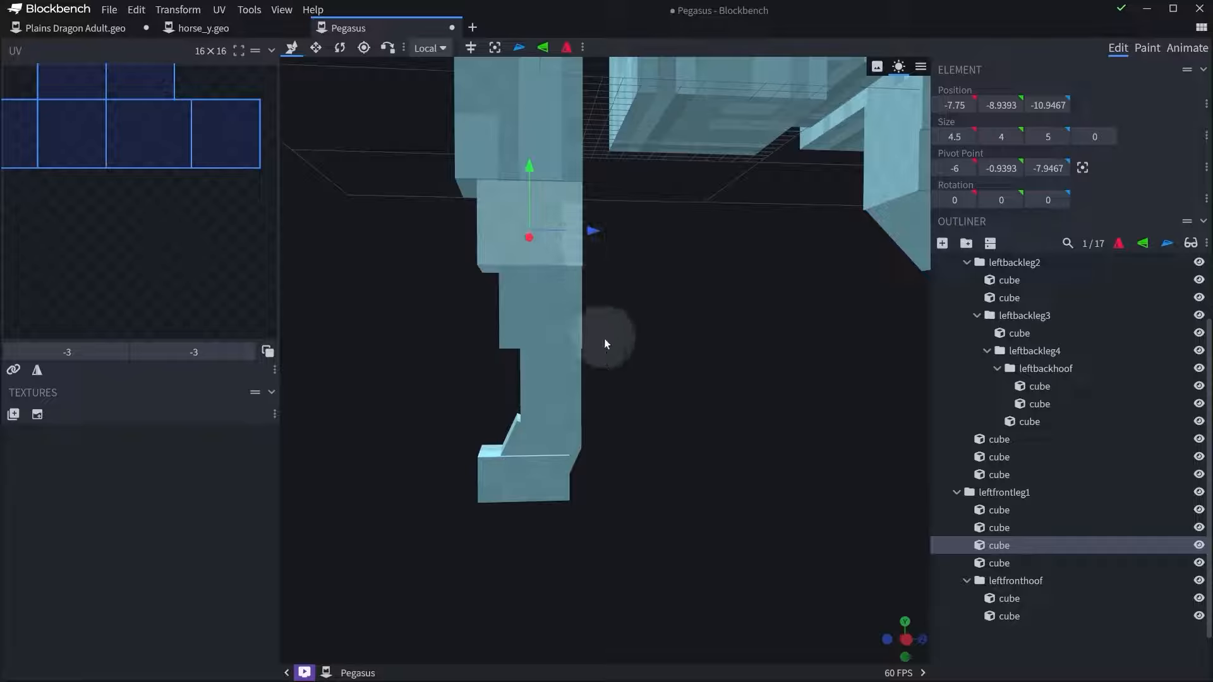
pyautogui.click(1003, 492)
pyautogui.moveTo(597, 319); pyautogui.dragTo(623, 350)
pyautogui.click(573, 299)
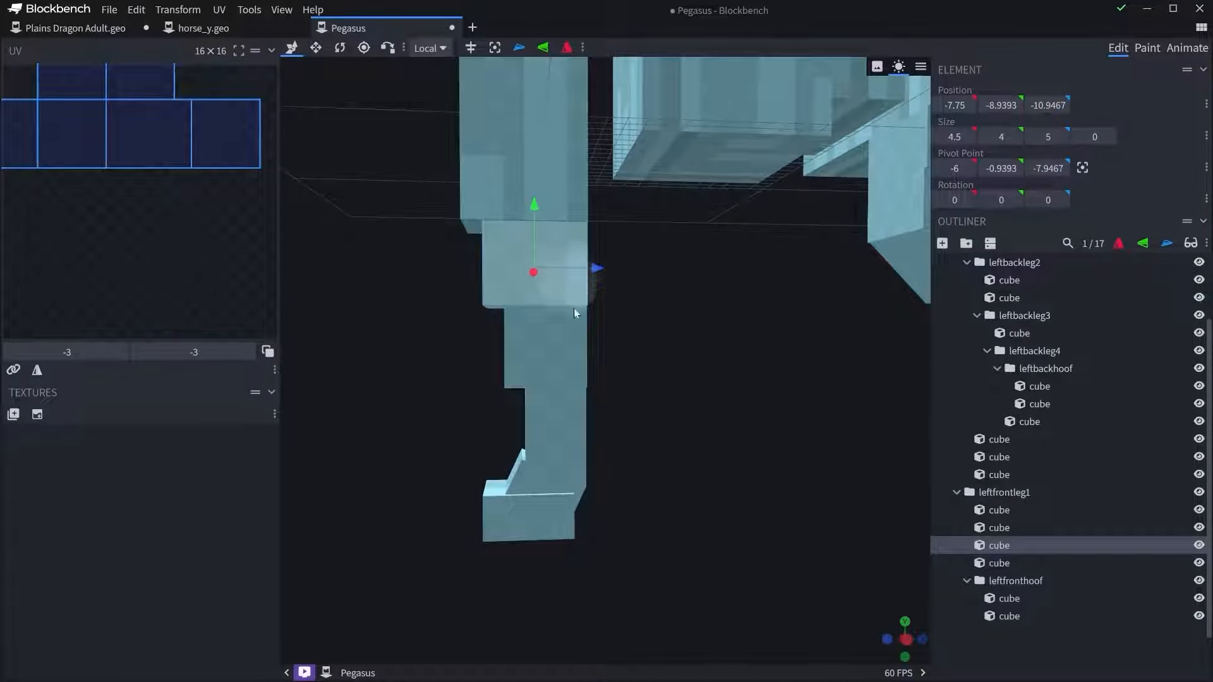
pyautogui.hotkey('ctrl', 'z')
# - Group the three cubes below the upper front-leg cube in a new group named leftfront2
pyautogui.click(998, 510)
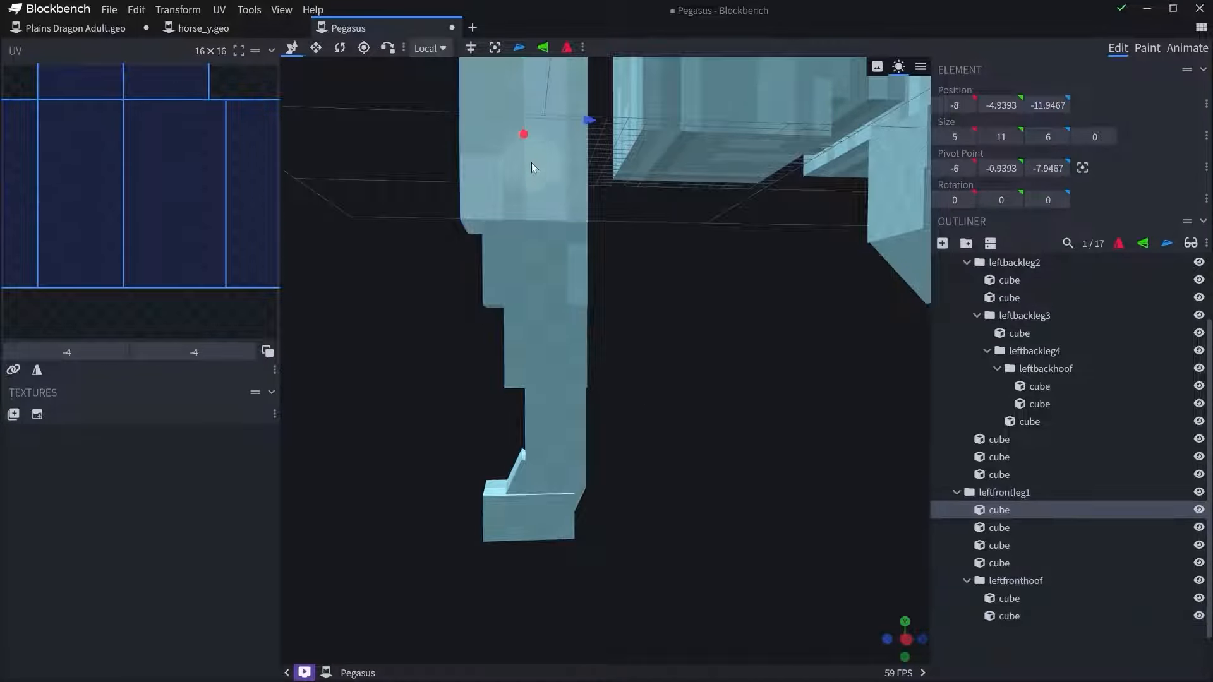
pyautogui.click(1013, 531)
pyautogui.keyDown('shift'); pyautogui.click(1003, 562); pyautogui.keyUp('shift')
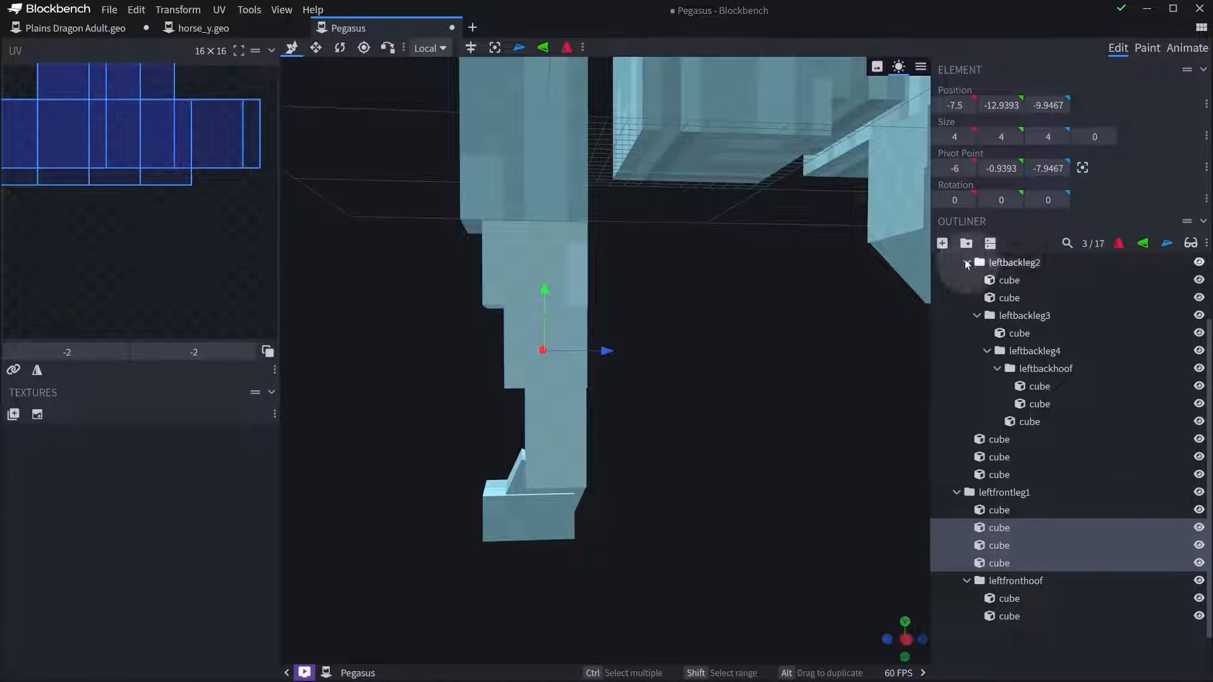
pyautogui.click(965, 243)
pyautogui.doubleClick(1000, 528)
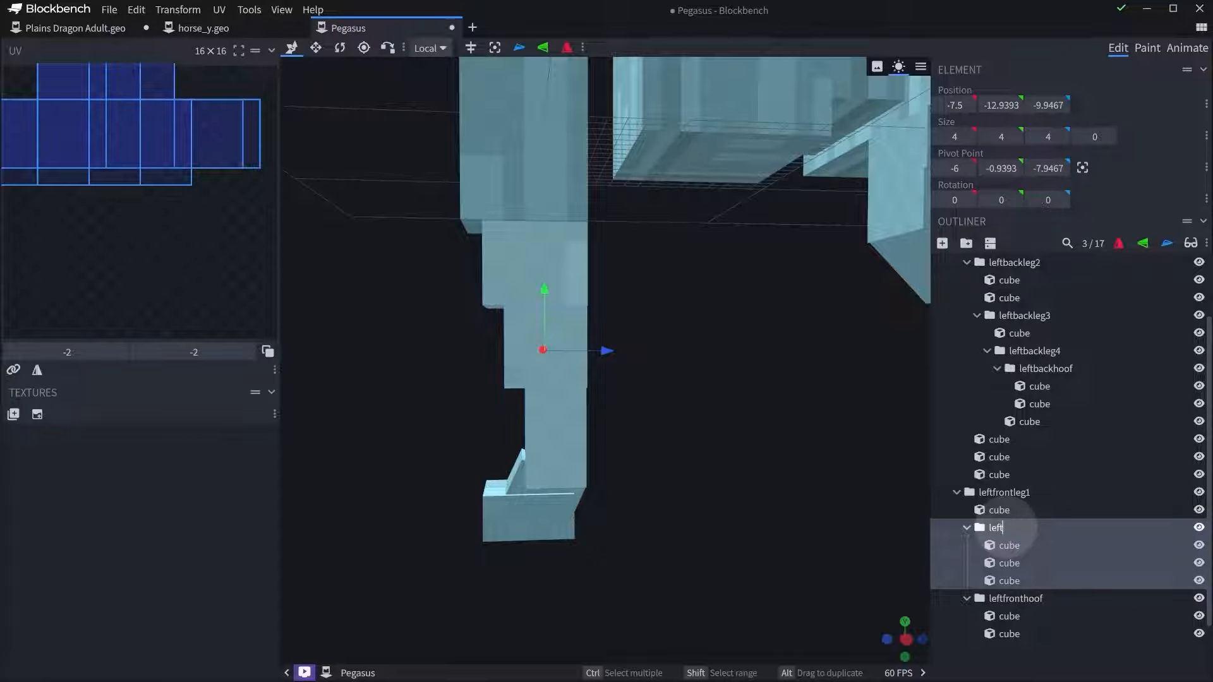
# - Group the two lowest leg cubes as leftfront3 inside leftfront2, and move the leftfronthoof group into leftfront3
pyautogui.keyDown('ctrl'); pyautogui.click(557, 385); pyautogui.keyUp('ctrl')
pyautogui.hotkey('ctrl', 'g')
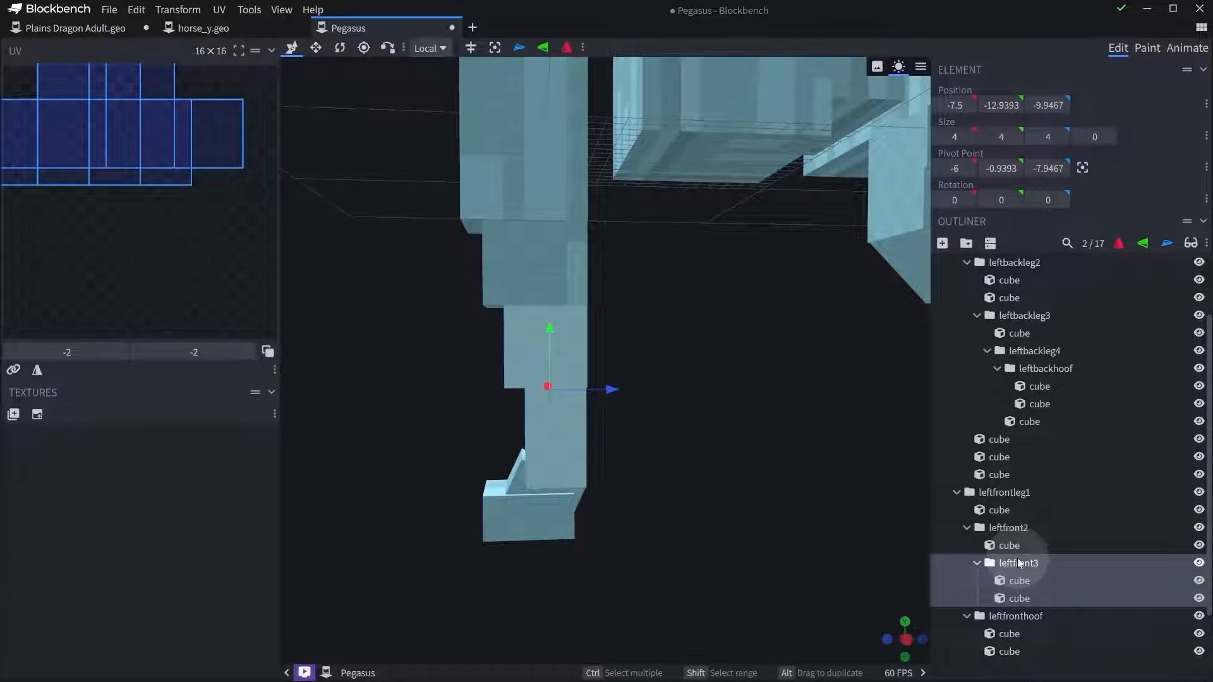
pyautogui.moveTo(1029, 617); pyautogui.dragTo(1051, 566)
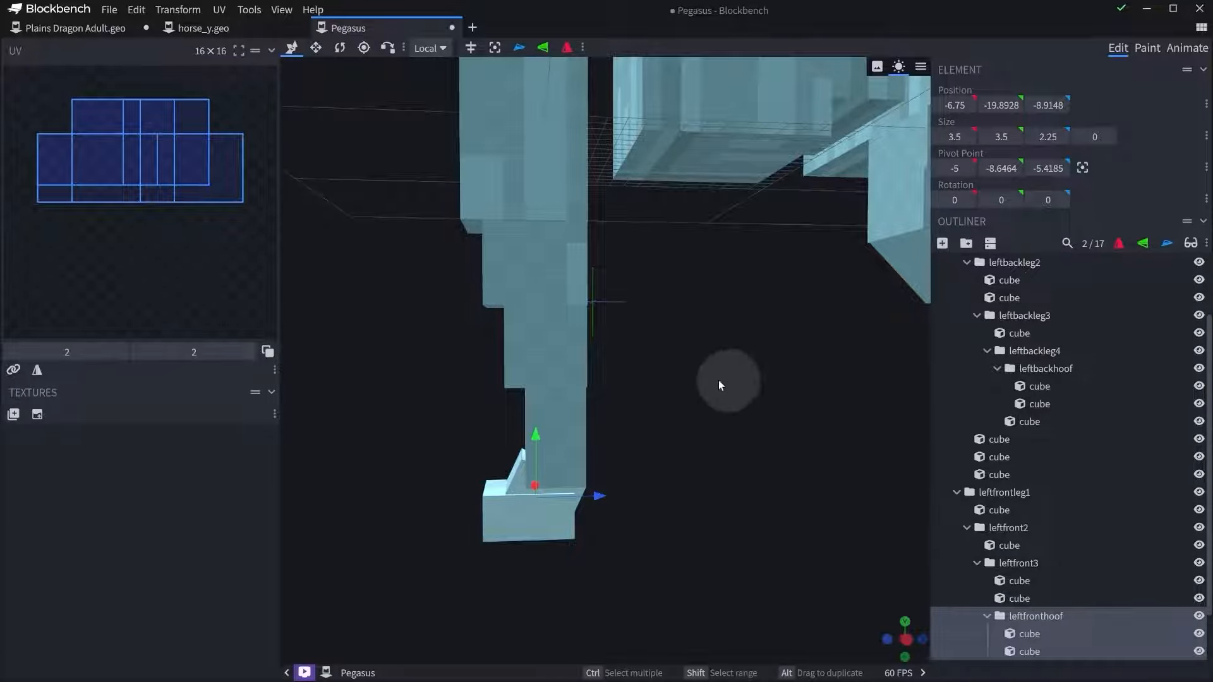
# - Shift the lowest front-leg cube above the hoof 0.5 units inward, to an X position of -6.5
pyautogui.scroll(-3, 719, 380)
pyautogui.moveTo(669, 396); pyautogui.dragTo(649, 409, button='right')
pyautogui.click(552, 423)
pyautogui.scroll(3, 610, 453)
pyautogui.moveTo(610, 453); pyautogui.dragTo(638, 351, button='right')
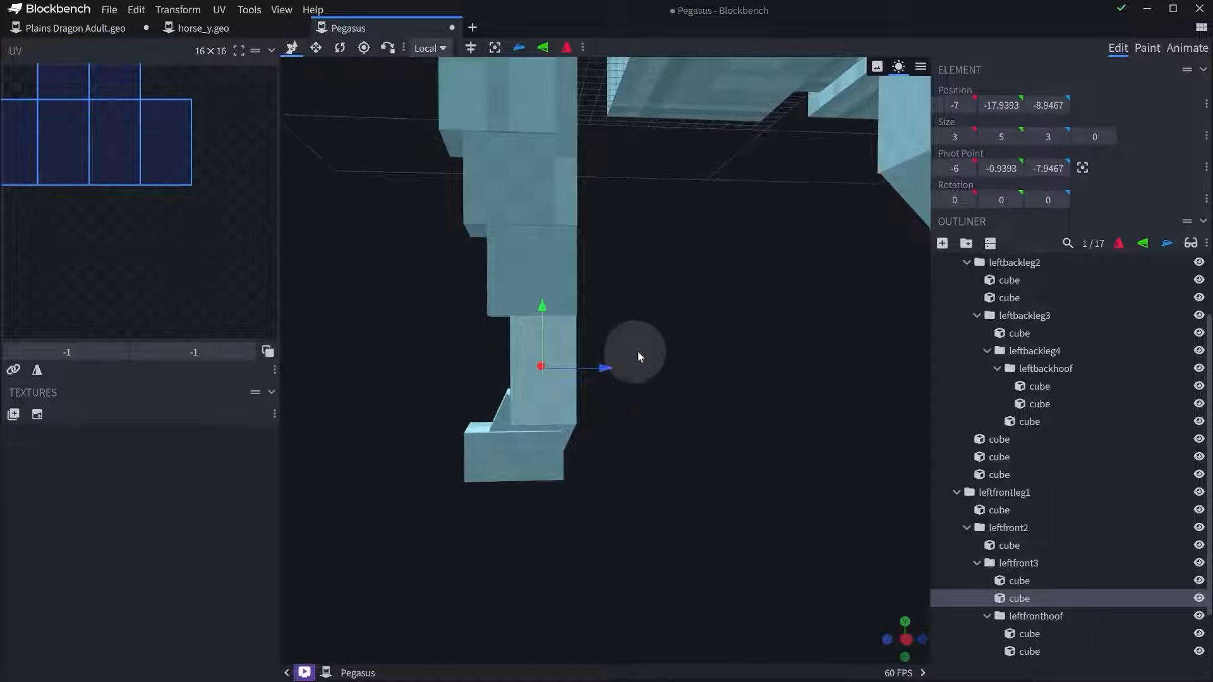
pyautogui.moveTo(638, 351); pyautogui.dragTo(699, 358)
pyautogui.moveTo(805, 375); pyautogui.dragTo(856, 368)
pyautogui.click(568, 378)
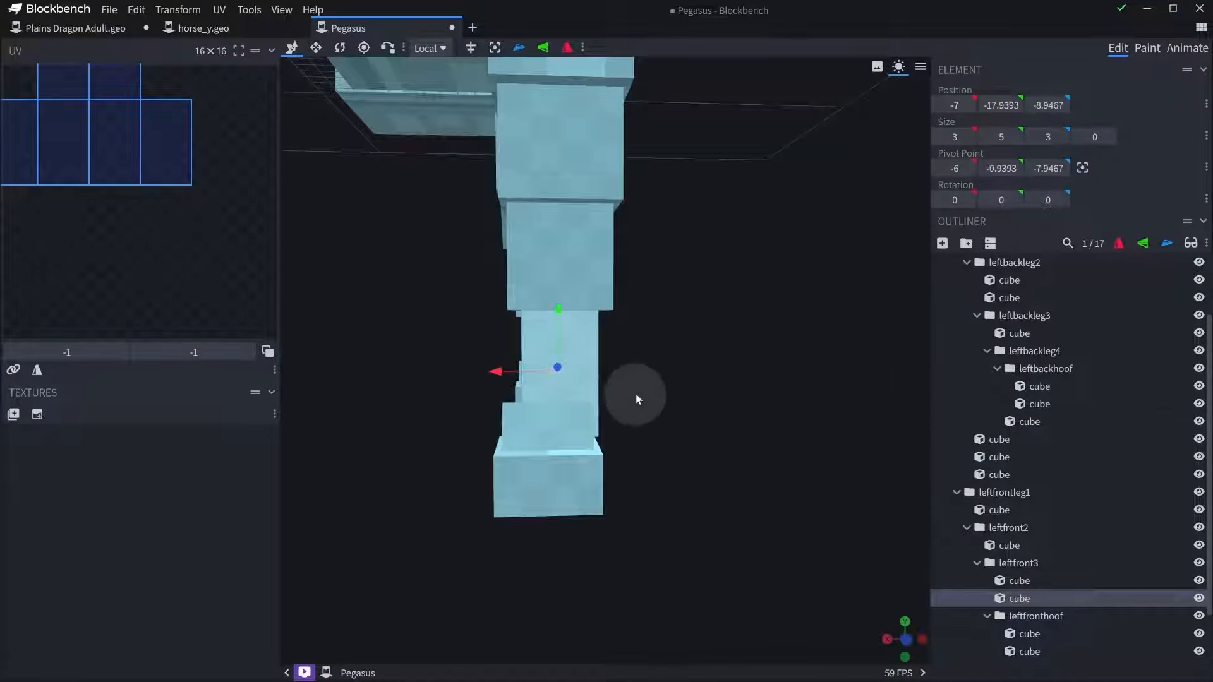
pyautogui.moveTo(635, 393); pyautogui.dragTo(644, 391)
pyautogui.moveTo(566, 363); pyautogui.dragTo(558, 361)
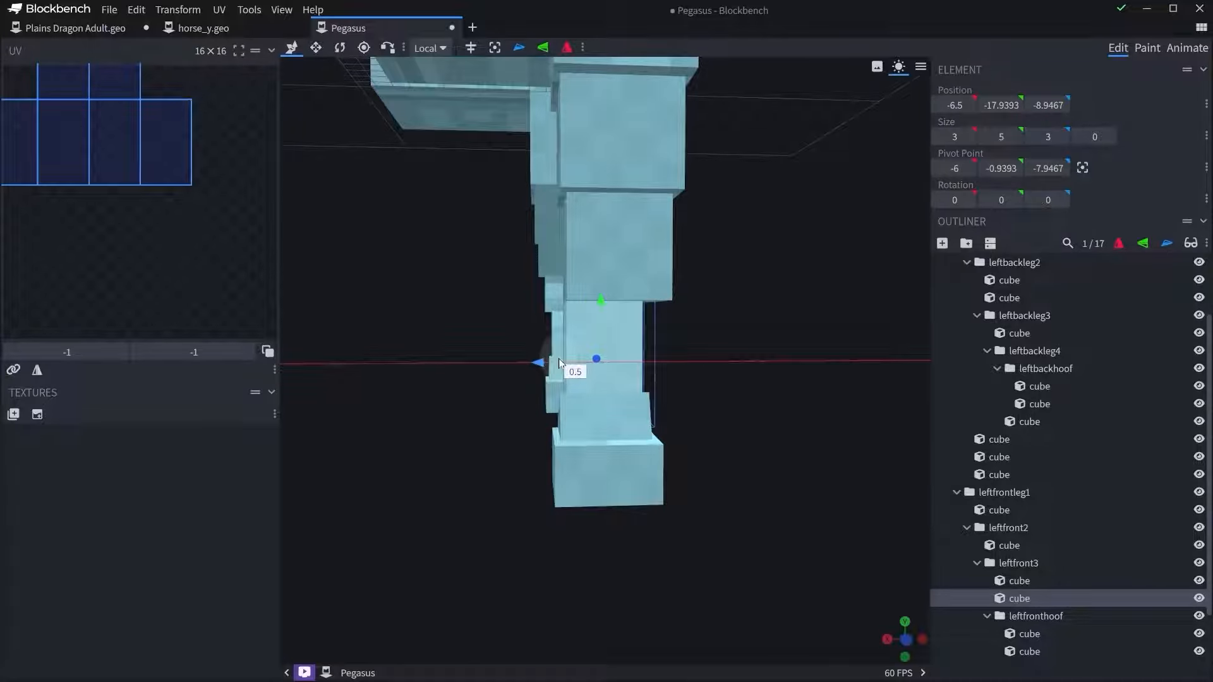
# - Shift the 4 × 4 × 4 cube in leftfront3 0.5 units inward, to an X position of -7
pyautogui.moveTo(741, 371); pyautogui.dragTo(698, 387)
pyautogui.click(629, 278)
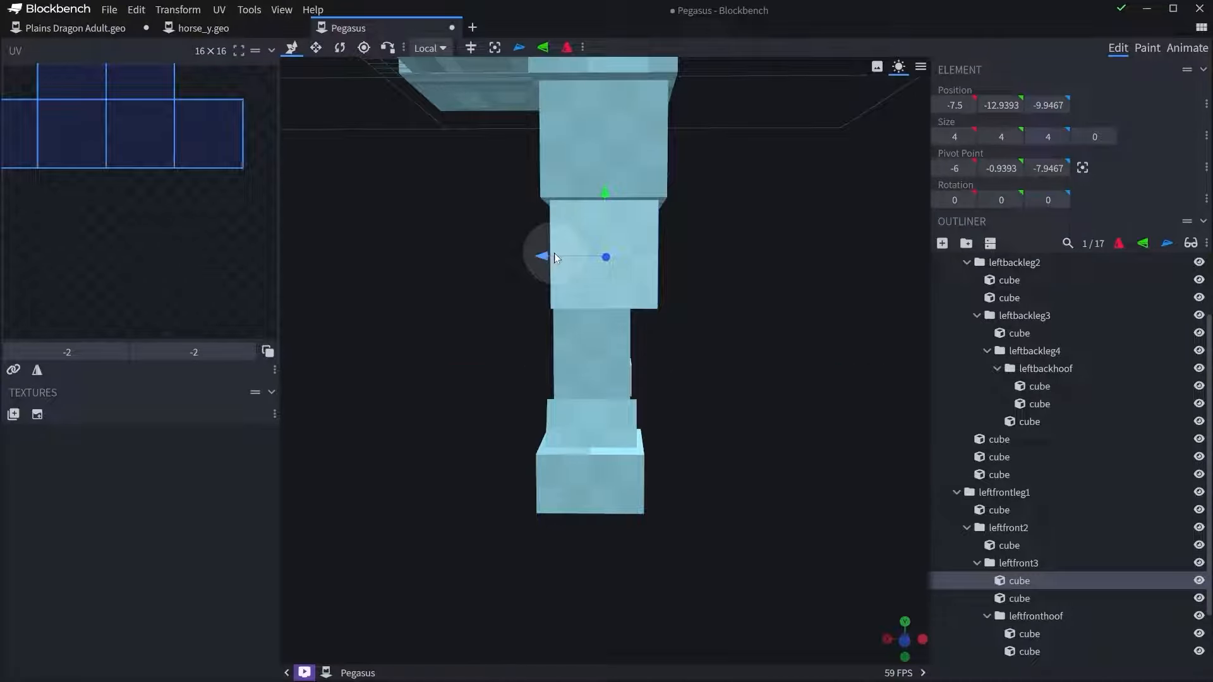
pyautogui.moveTo(554, 254); pyautogui.dragTo(544, 256)
# - Examine the left front leg's stepped shape from the front and the side
pyautogui.moveTo(769, 319); pyautogui.dragTo(767, 327)
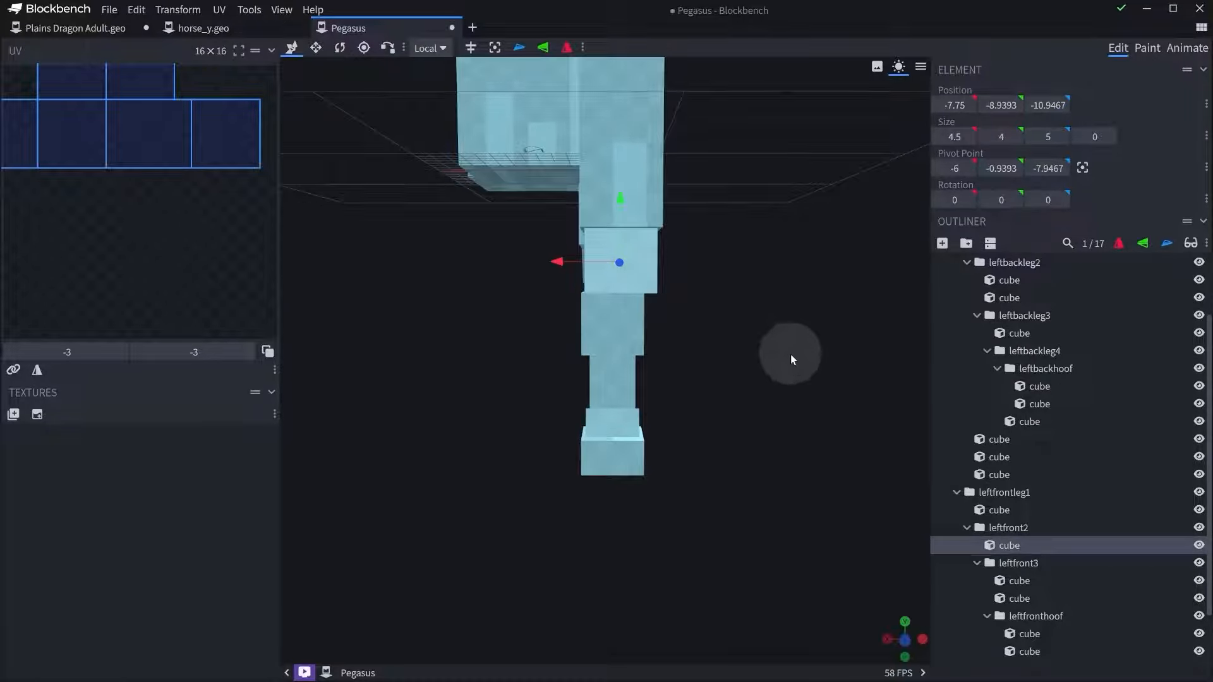
pyautogui.moveTo(790, 355); pyautogui.dragTo(670, 366)
pyautogui.moveTo(671, 366); pyautogui.dragTo(688, 381, button='right')
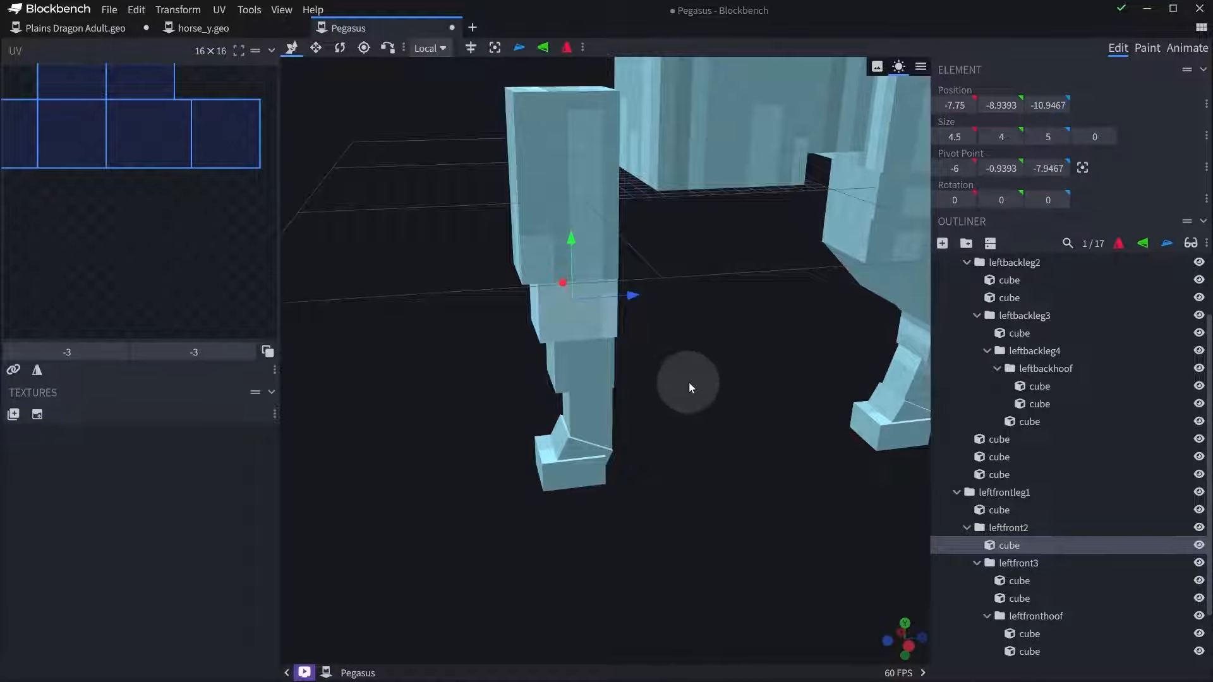
pyautogui.moveTo(689, 381); pyautogui.dragTo(673, 344)
pyautogui.click(588, 180)
pyautogui.moveTo(684, 237); pyautogui.dragTo(730, 291, button='right')
pyautogui.scroll(4, 732, 295)
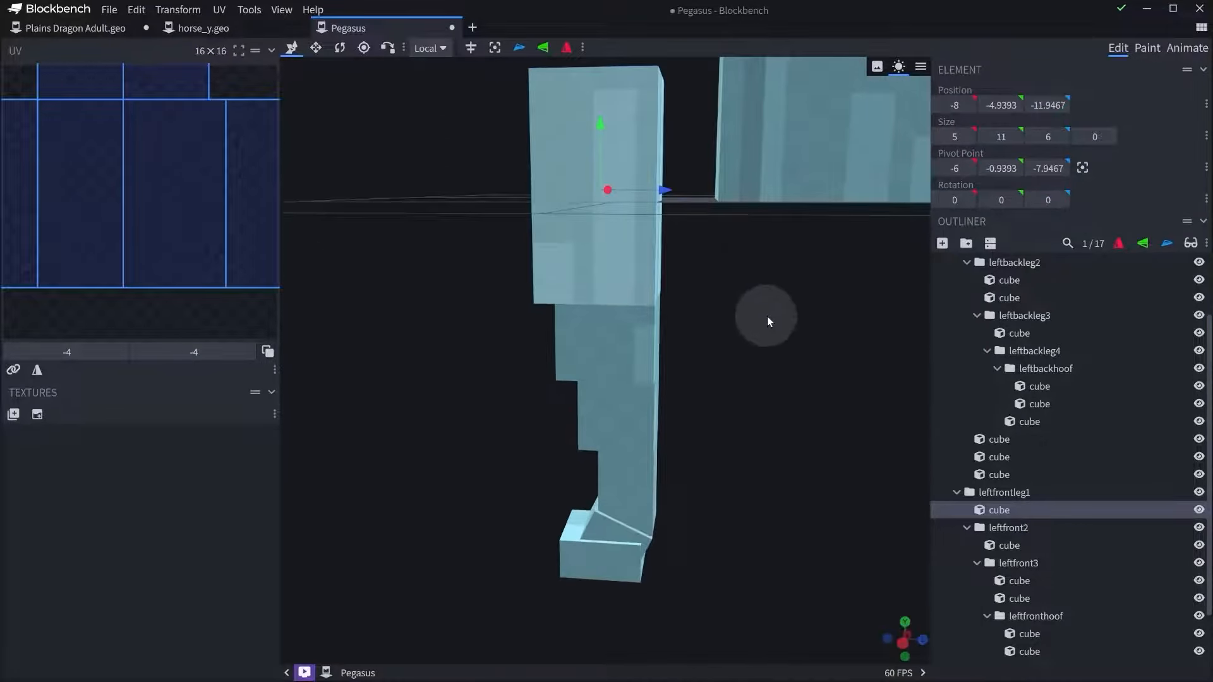
pyautogui.moveTo(767, 317)
pyautogui.mouseDown()
pyautogui.moveTo(782, 287)
pyautogui.moveTo(778, 297)
pyautogui.mouseUp()
pyautogui.moveTo(778, 297); pyautogui.dragTo(772, 243, button='right')
# - Move the whole leftfront2 group 1 unit along Z toward the back leg
pyautogui.click(637, 362)
pyautogui.keyDown('ctrl'); pyautogui.click(631, 469); pyautogui.keyUp('ctrl')
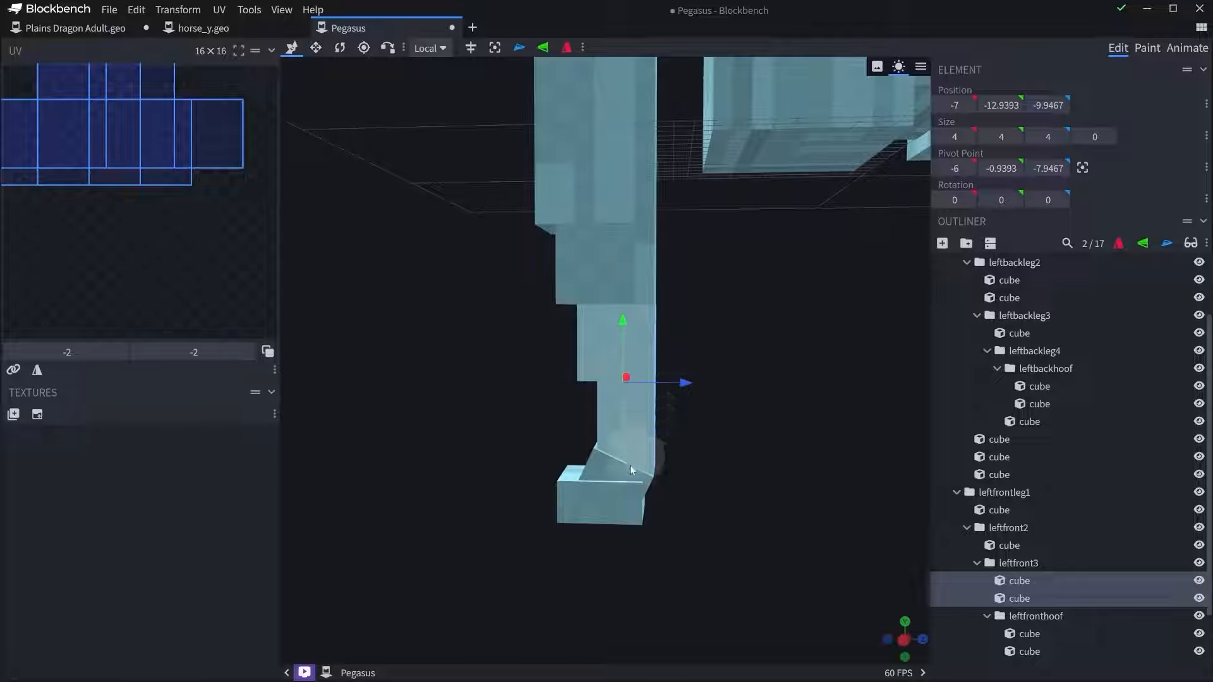
pyautogui.click(1009, 528)
pyautogui.scroll(1, 719, 465)
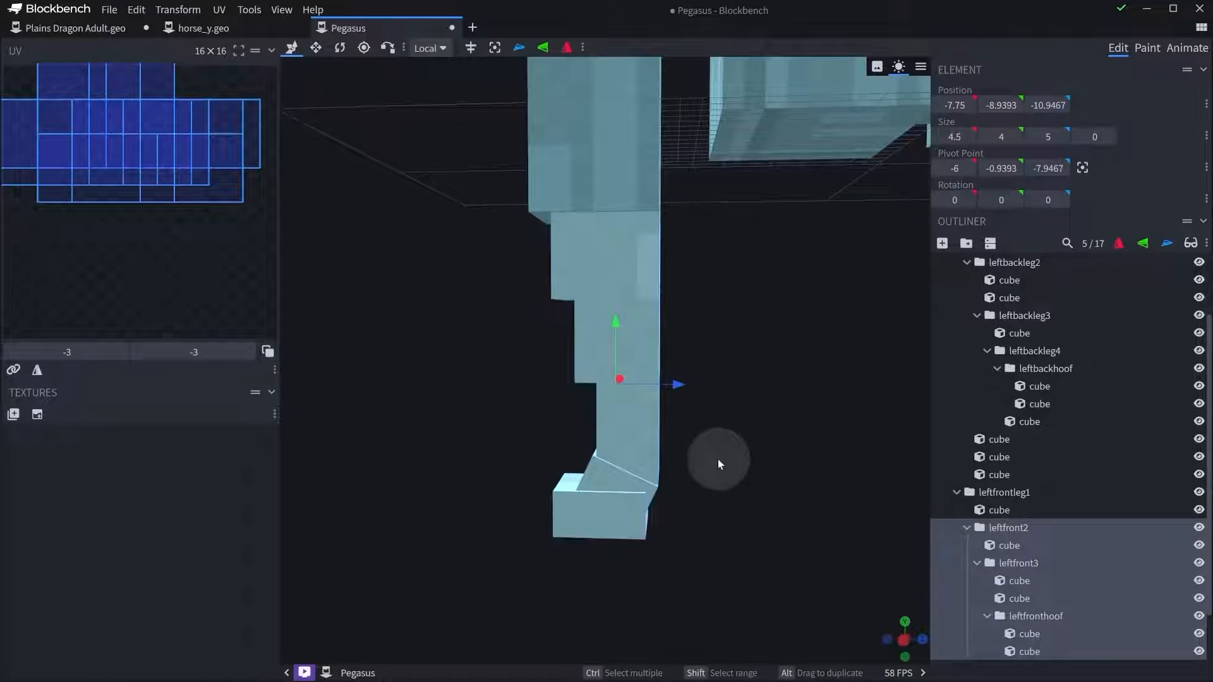
pyautogui.click(648, 421)
pyautogui.moveTo(667, 385); pyautogui.dragTo(687, 413)
# - Move the 4 × 4 × 4 cube out of the leftfront3 group and into its parent group, leftfront2
pyautogui.click(1036, 564)
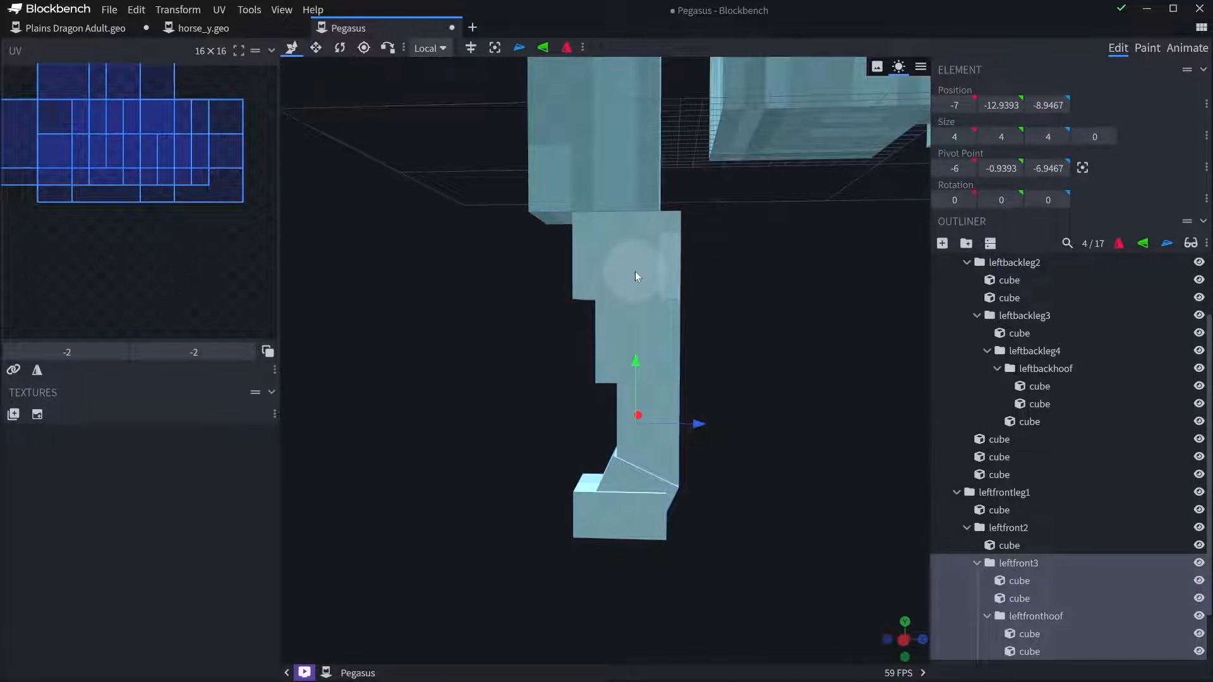
pyautogui.click(634, 271)
pyautogui.click(1011, 528)
pyautogui.scroll(-3, 689, 389)
pyautogui.scroll(3, 690, 388)
pyautogui.click(663, 325)
pyautogui.keyDown('ctrl'); pyautogui.click(653, 274); pyautogui.keyUp('ctrl')
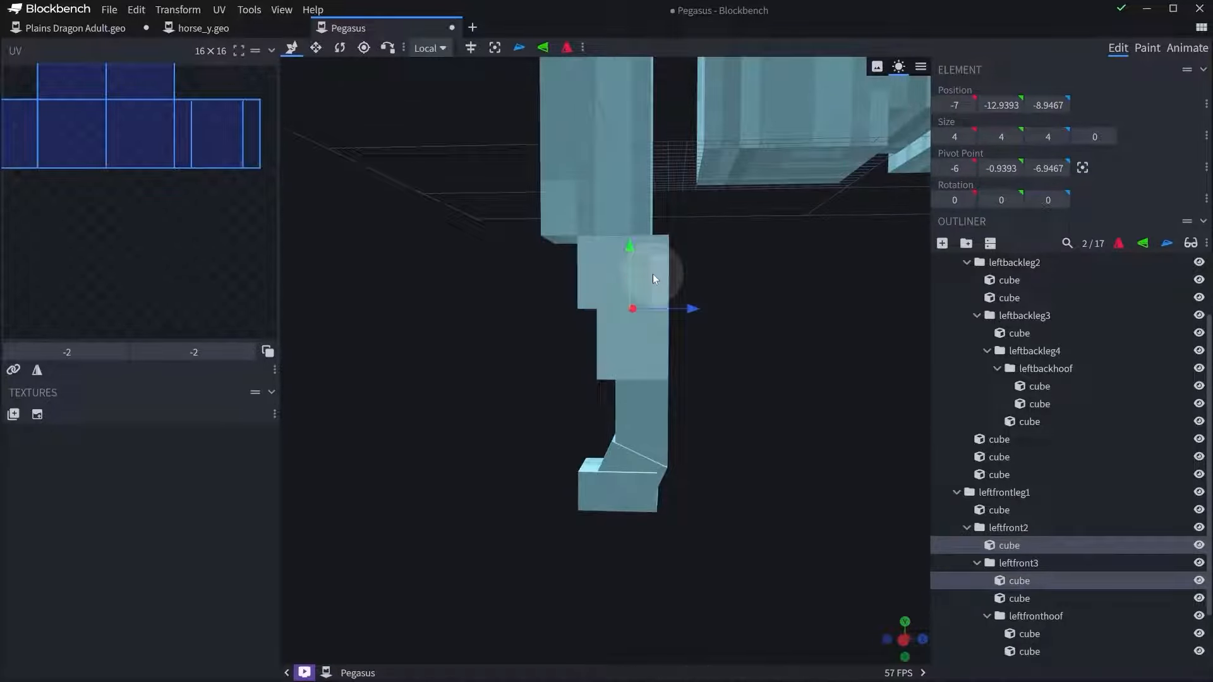
pyautogui.click(650, 354)
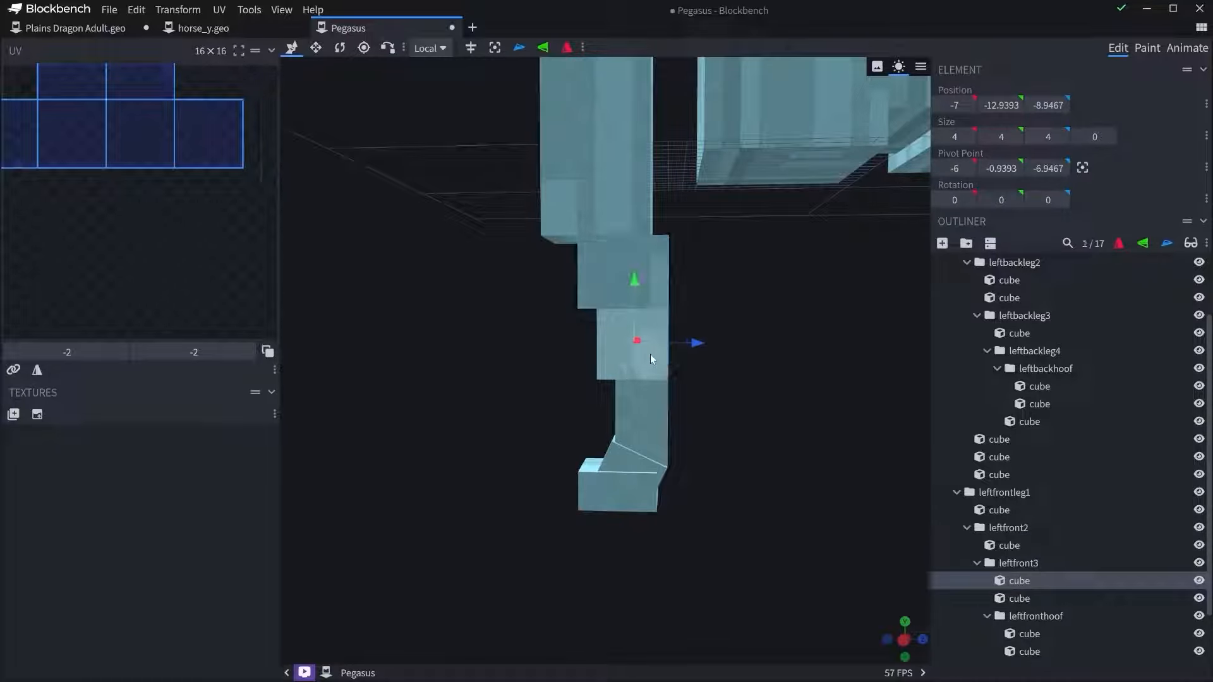
pyautogui.click(653, 409)
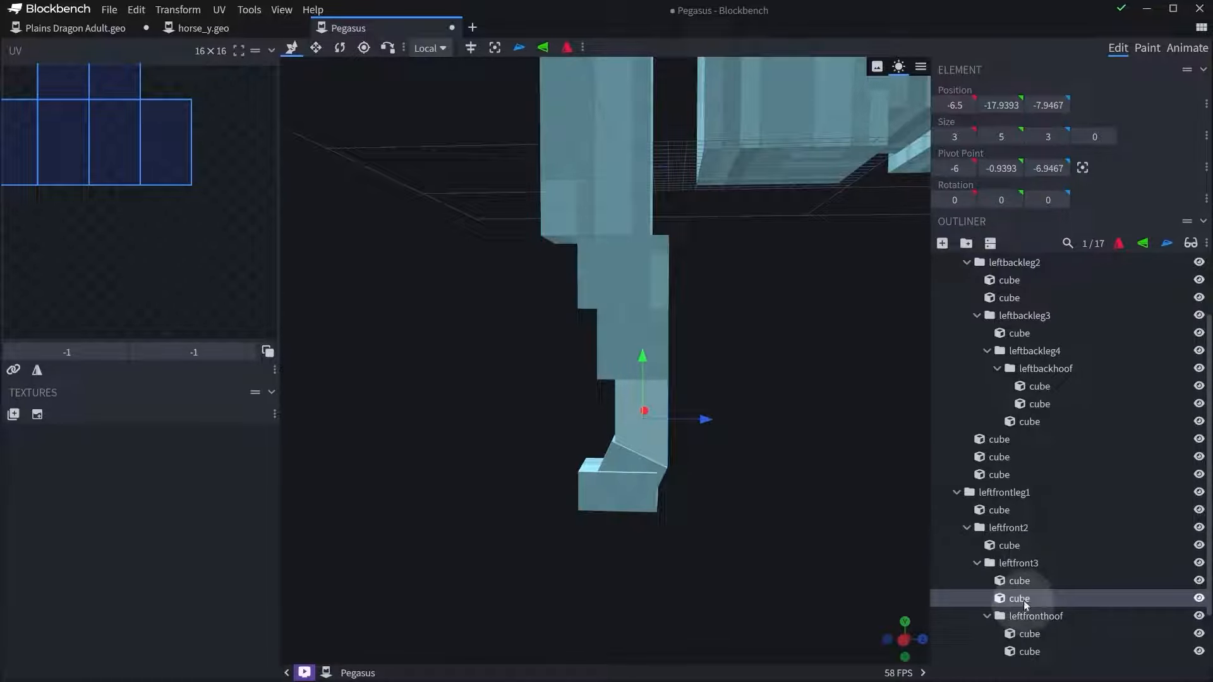
pyautogui.moveTo(1017, 584); pyautogui.dragTo(1022, 551)
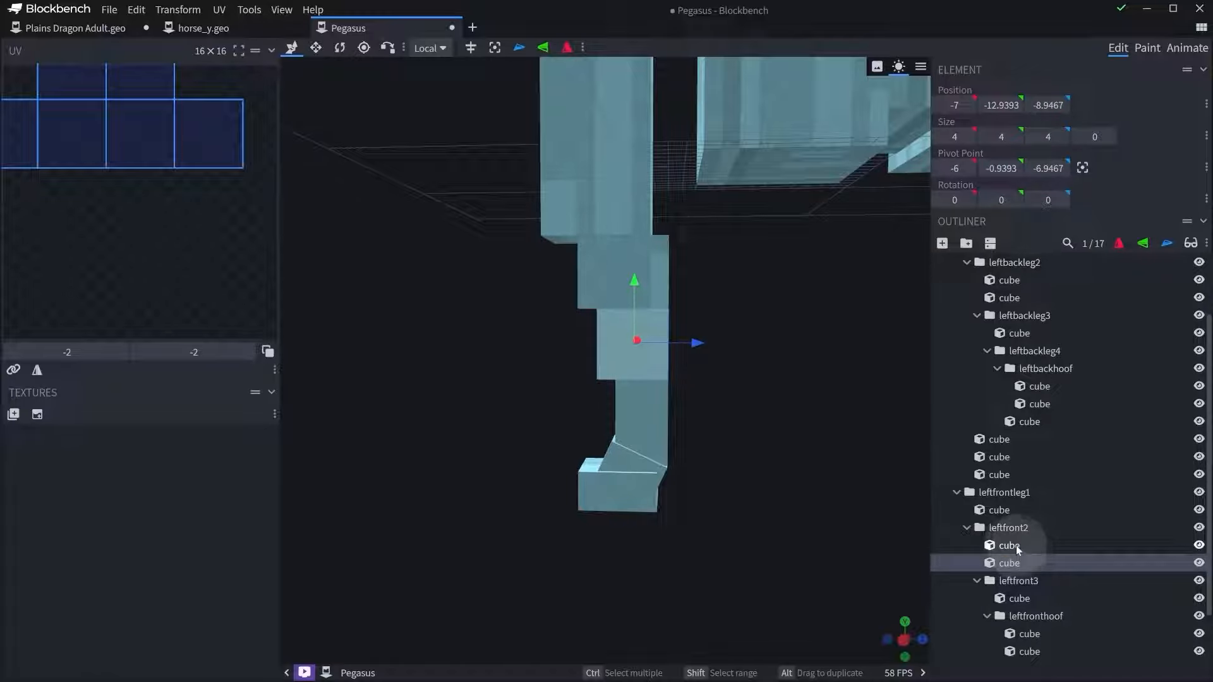
# - Shift the whole leftfront3 group, including the hoof, 0.5 units along Z toward the back leg
pyautogui.click(1018, 527)
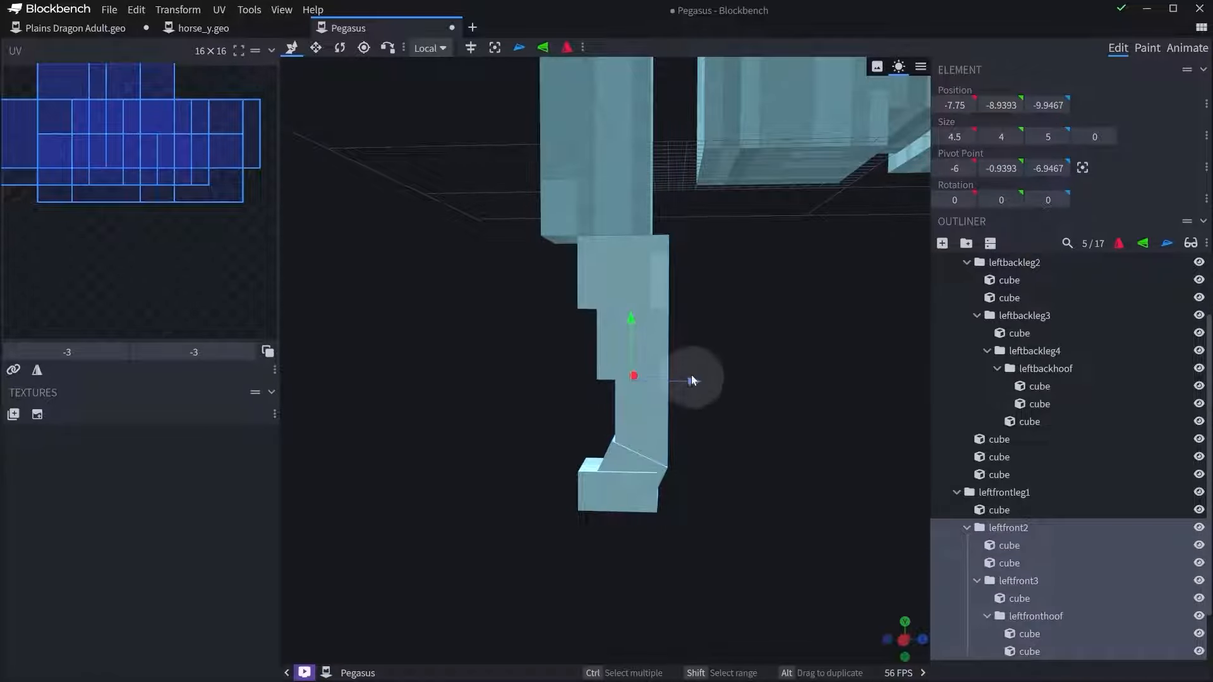
pyautogui.click(1013, 579)
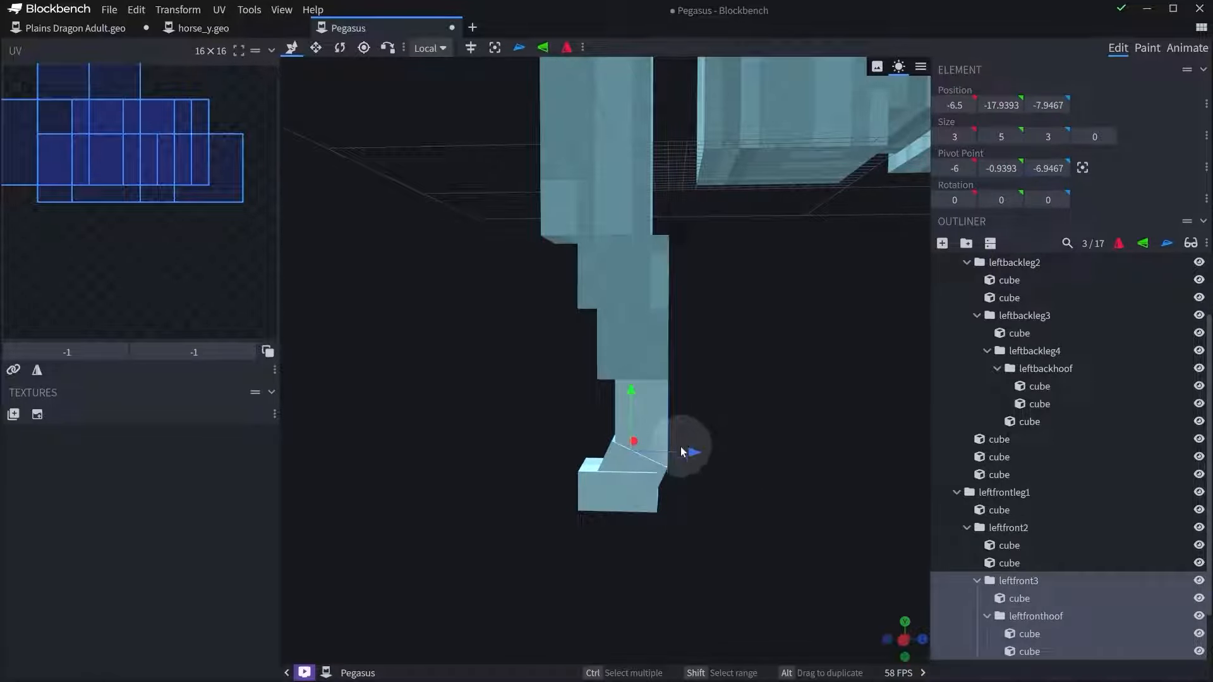
pyautogui.moveTo(680, 446); pyautogui.dragTo(688, 445)
pyautogui.scroll(-2, 720, 409)
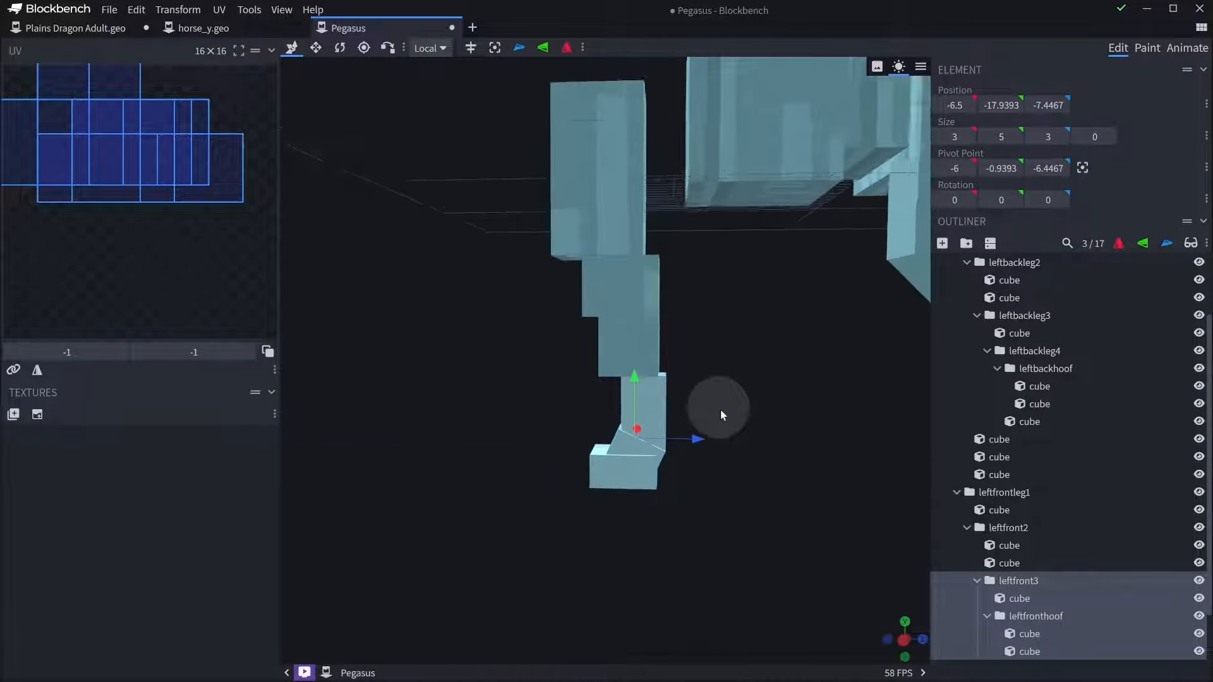
pyautogui.scroll(2, 720, 411)
# - Extend the lower leftfront2 cube slightly backward and set the upper leftfront2 cube's depth to 4.75
pyautogui.click(652, 351)
pyautogui.press('s')
pyautogui.moveTo(694, 343); pyautogui.dragTo(702, 346)
pyautogui.click(669, 290)
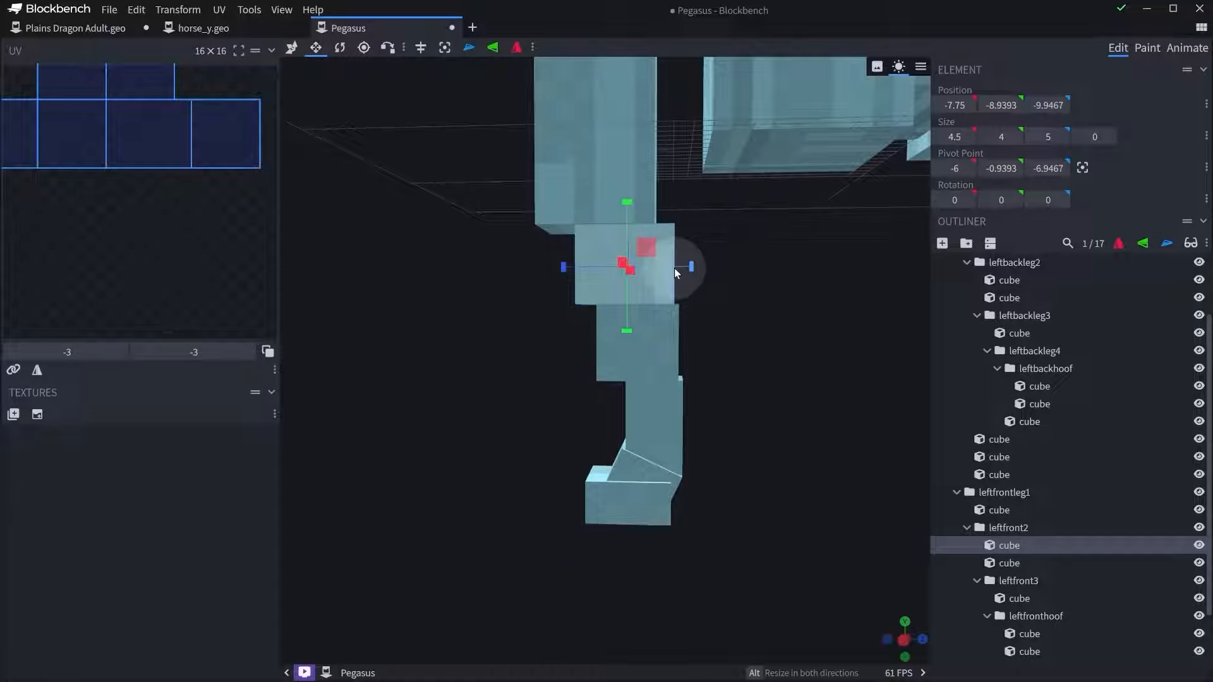
pyautogui.moveTo(674, 268); pyautogui.dragTo(668, 268)
pyautogui.scroll(-5, 735, 357)
# - Extend the large upper cube of leftfrontleg1 backward to a depth of 7.25
pyautogui.moveTo(735, 356); pyautogui.dragTo(708, 340)
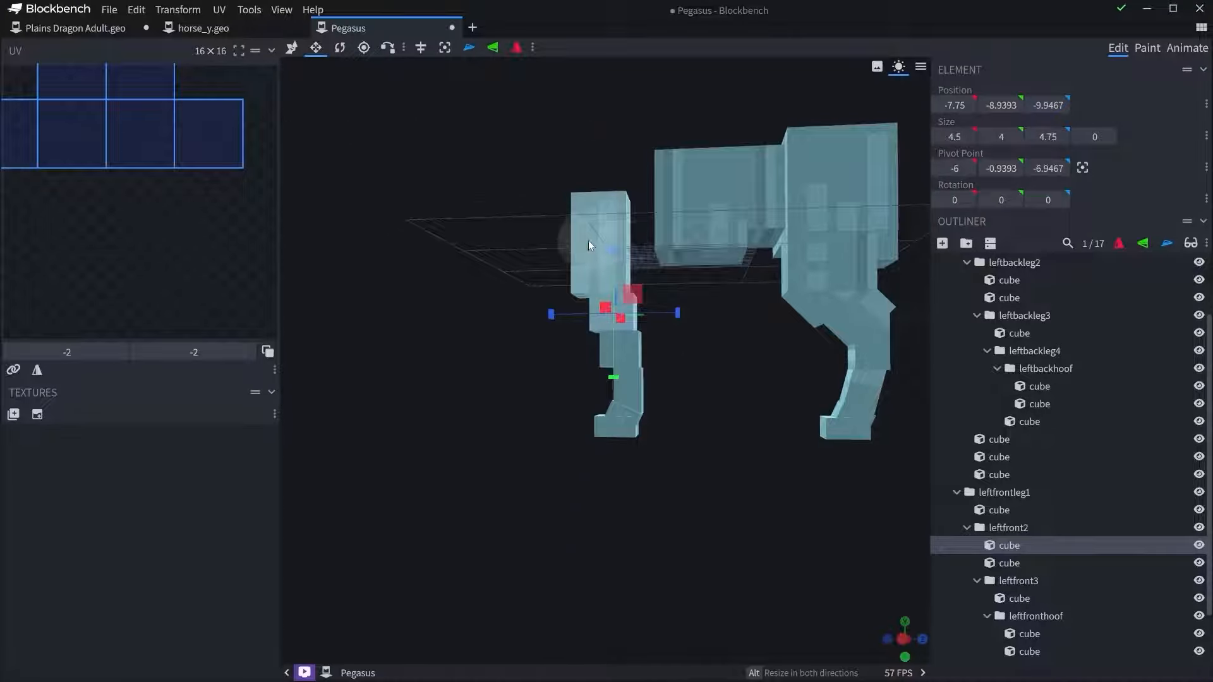
pyautogui.scroll(2, 592, 243)
pyautogui.click(594, 242)
pyautogui.moveTo(661, 281); pyautogui.dragTo(676, 279)
pyautogui.scroll(-4, 703, 382)
pyautogui.moveTo(704, 383); pyautogui.dragTo(600, 390)
pyautogui.scroll(4, 601, 391)
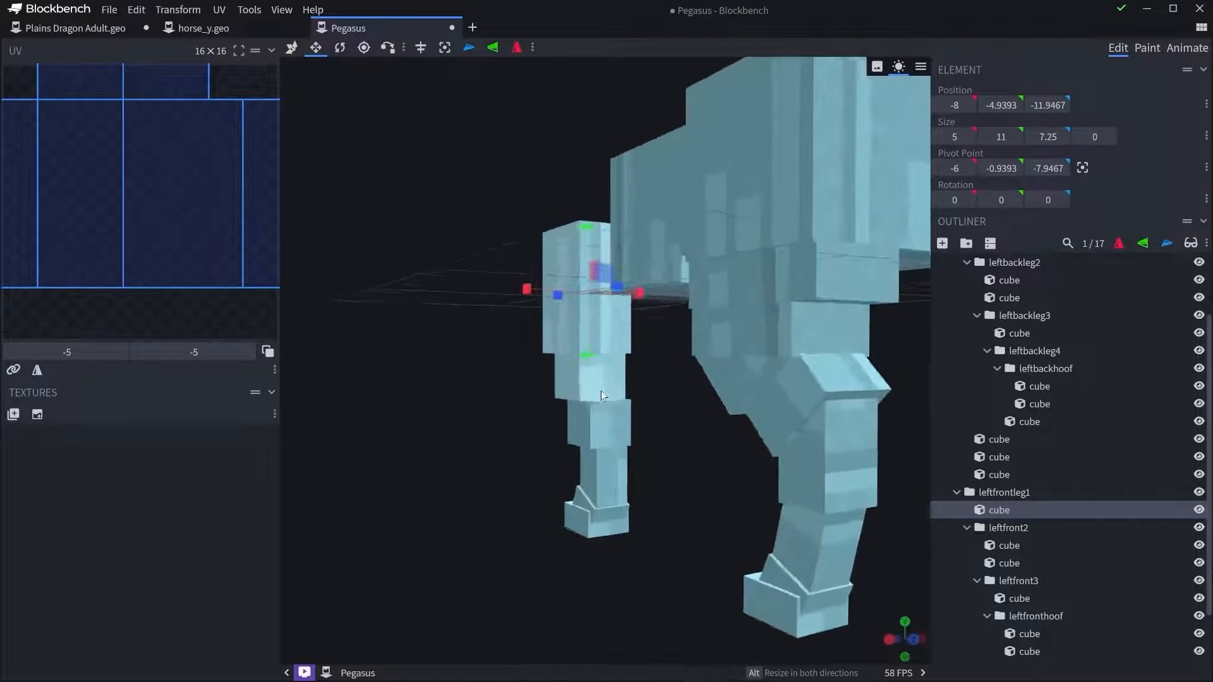
pyautogui.scroll(-4, 783, 394)
pyautogui.moveTo(787, 395); pyautogui.dragTo(718, 405)
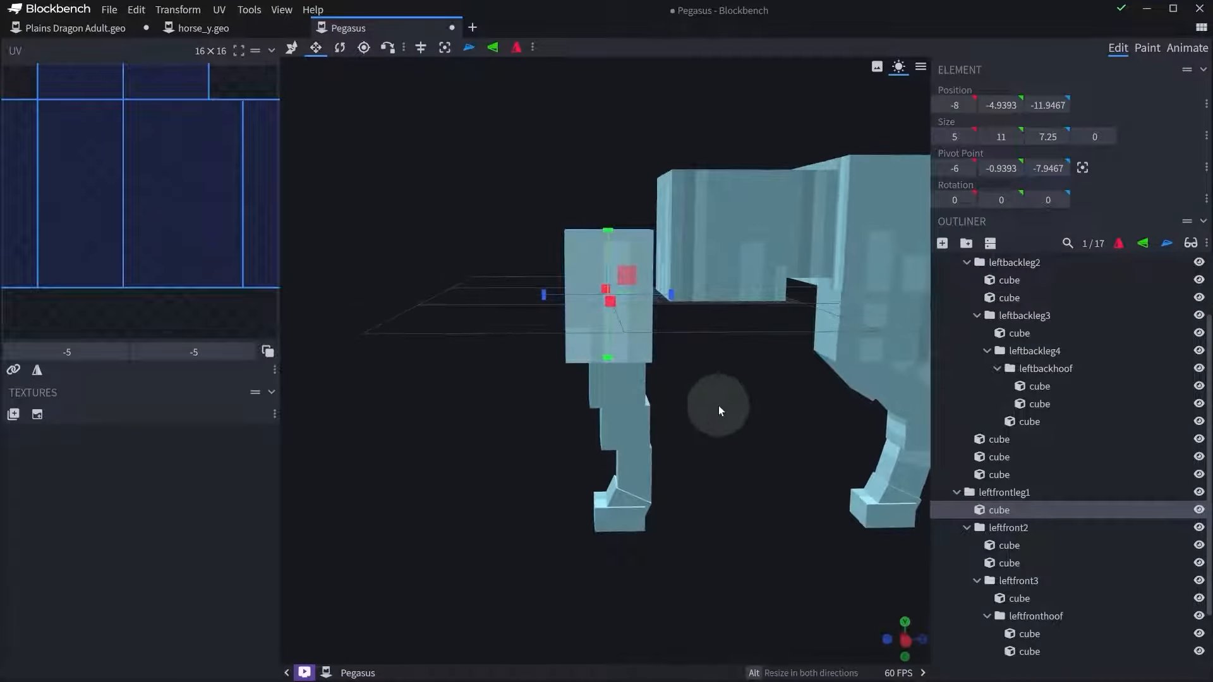
# - Duplicate the 12 × 11 × 10 body cube and move the copy forward over the front leg, to a Z position of -13
pyautogui.click(680, 263)
pyautogui.click(635, 278)
pyautogui.click(995, 333)
pyautogui.scroll(-4, 670, 284)
pyautogui.click(662, 281)
pyautogui.moveTo(667, 291); pyautogui.dragTo(651, 350, button='right')
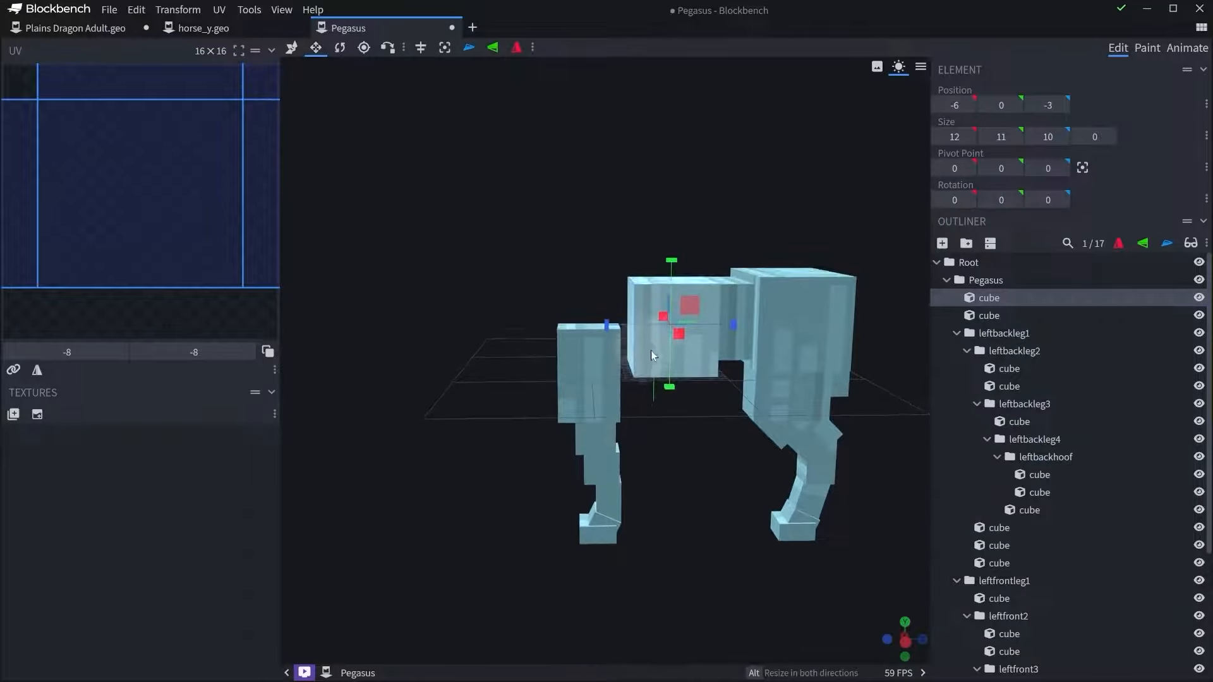
pyautogui.hotkey('ctrl', 'd')
pyautogui.press('v')
pyautogui.moveTo(718, 318); pyautogui.dragTo(638, 320)
pyautogui.press('s')
pyautogui.scroll(-2, 660, 379)
pyautogui.moveTo(685, 439); pyautogui.dragTo(665, 384, button='right')
pyautogui.moveTo(666, 385); pyautogui.dragTo(673, 331)
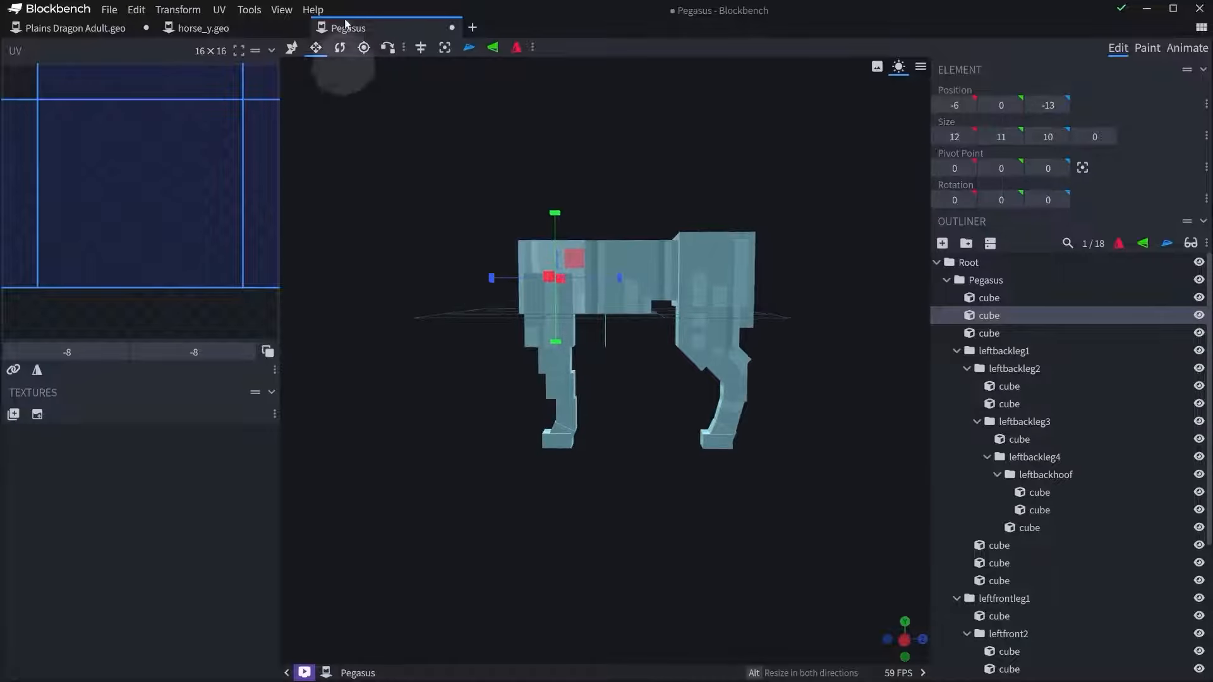
# - Preview the rider's seat position and try lowering the whole Pegasus group by 11 units to compare its scale
pyautogui.click(249, 9)
pyautogui.click(312, 103)
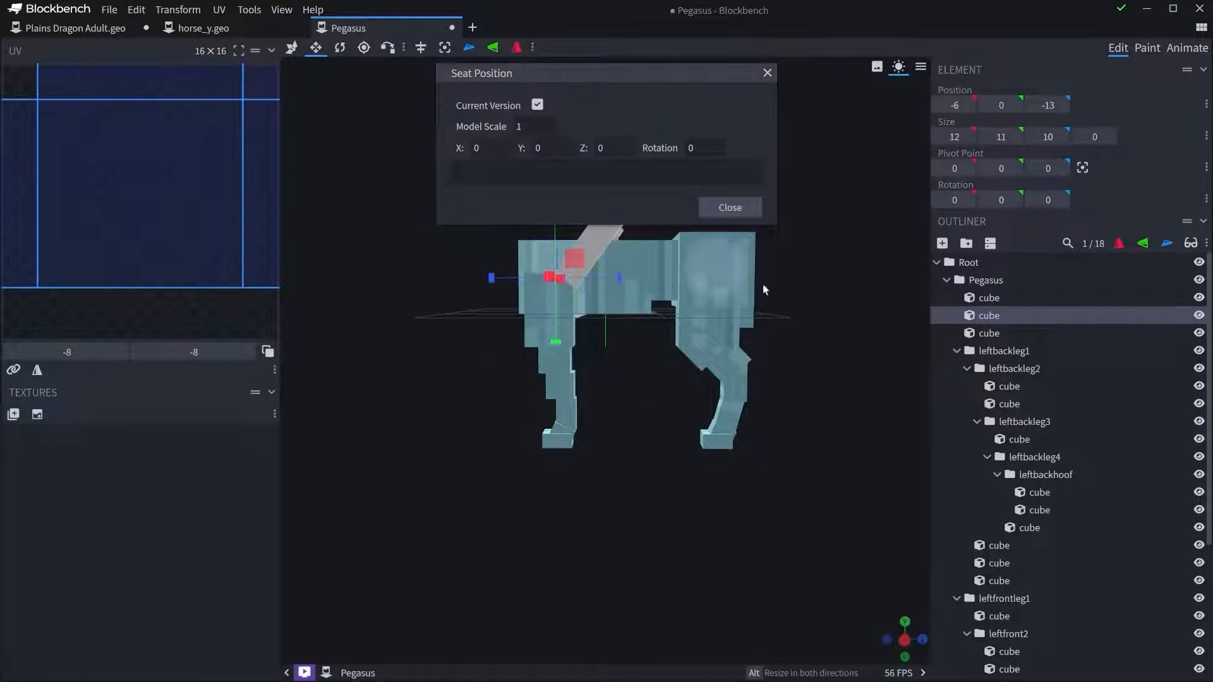
pyautogui.click(986, 280)
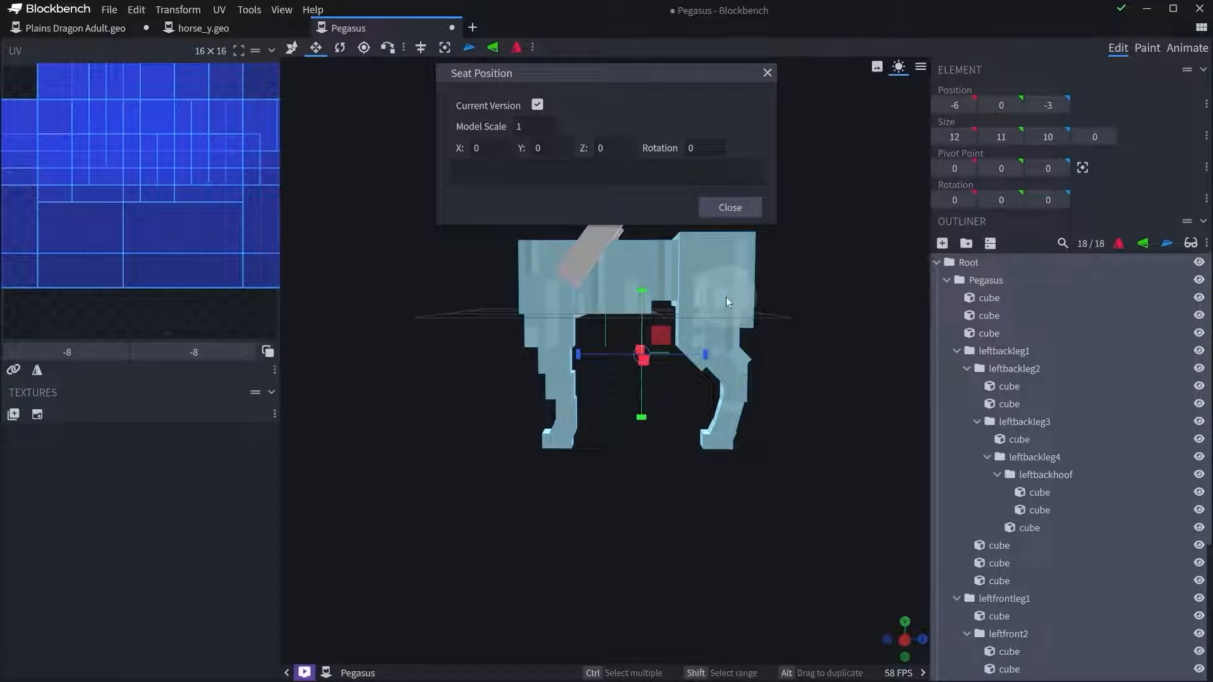
pyautogui.click(292, 47)
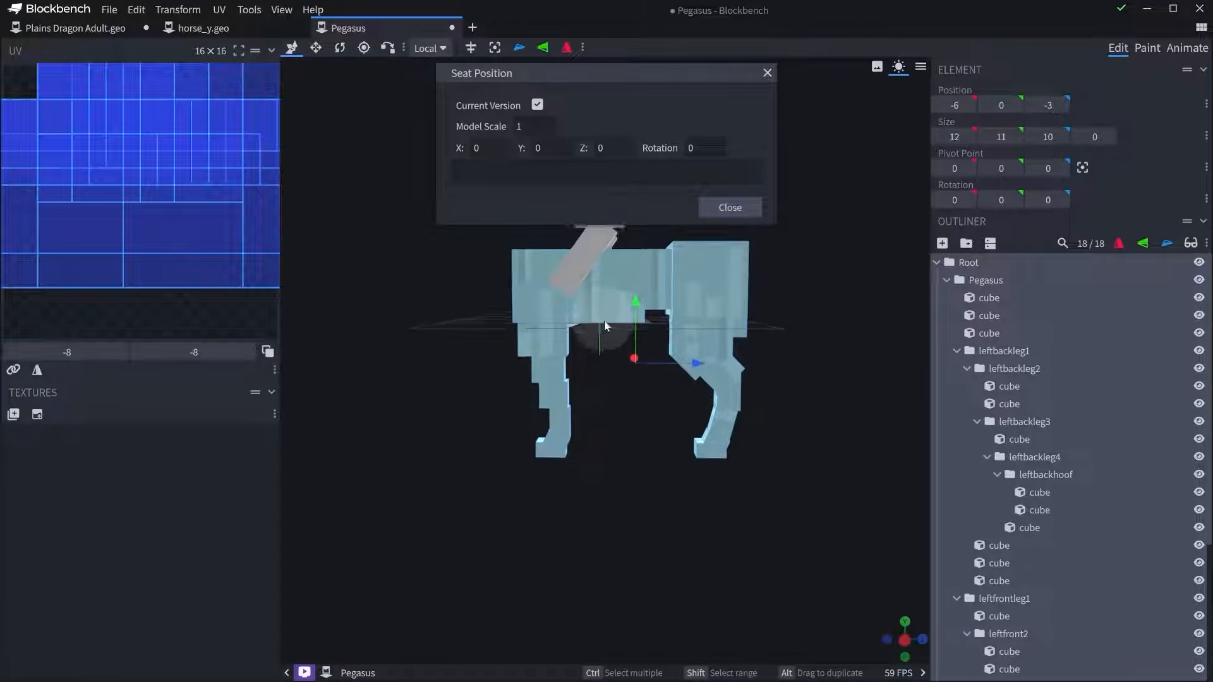
pyautogui.moveTo(639, 292); pyautogui.dragTo(636, 379)
pyautogui.moveTo(726, 273)
pyautogui.mouseDown()
pyautogui.moveTo(771, 294)
pyautogui.moveTo(740, 286)
pyautogui.moveTo(718, 266)
pyautogui.moveTo(726, 256)
pyautogui.moveTo(805, 325)
pyautogui.moveTo(695, 278)
pyautogui.moveTo(708, 263)
pyautogui.moveTo(706, 319)
pyautogui.moveTo(731, 256)
pyautogui.mouseUp()
pyautogui.click(731, 214)
# - Undo the lowering of the whole Pegasus group
pyautogui.moveTo(662, 451); pyautogui.dragTo(673, 407, button='right')
pyautogui.hotkey('ctrl', 'z')
pyautogui.hotkey('ctrl', 'z')
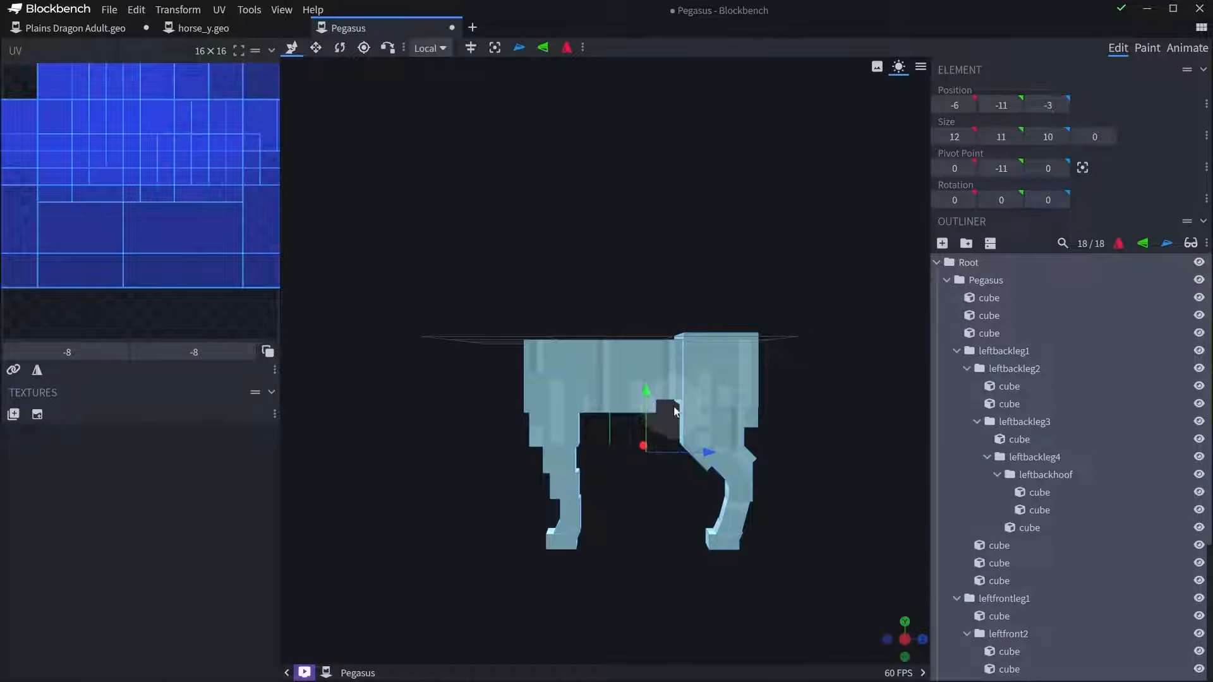
# - Add a group named neck inside the Pegasus group, starting from the front body cube
pyautogui.moveTo(670, 158); pyautogui.dragTo(703, 192)
pyautogui.click(573, 310)
pyautogui.moveTo(787, 279); pyautogui.dragTo(852, 250)
pyautogui.click(761, 277)
pyautogui.moveTo(823, 289); pyautogui.dragTo(934, 319)
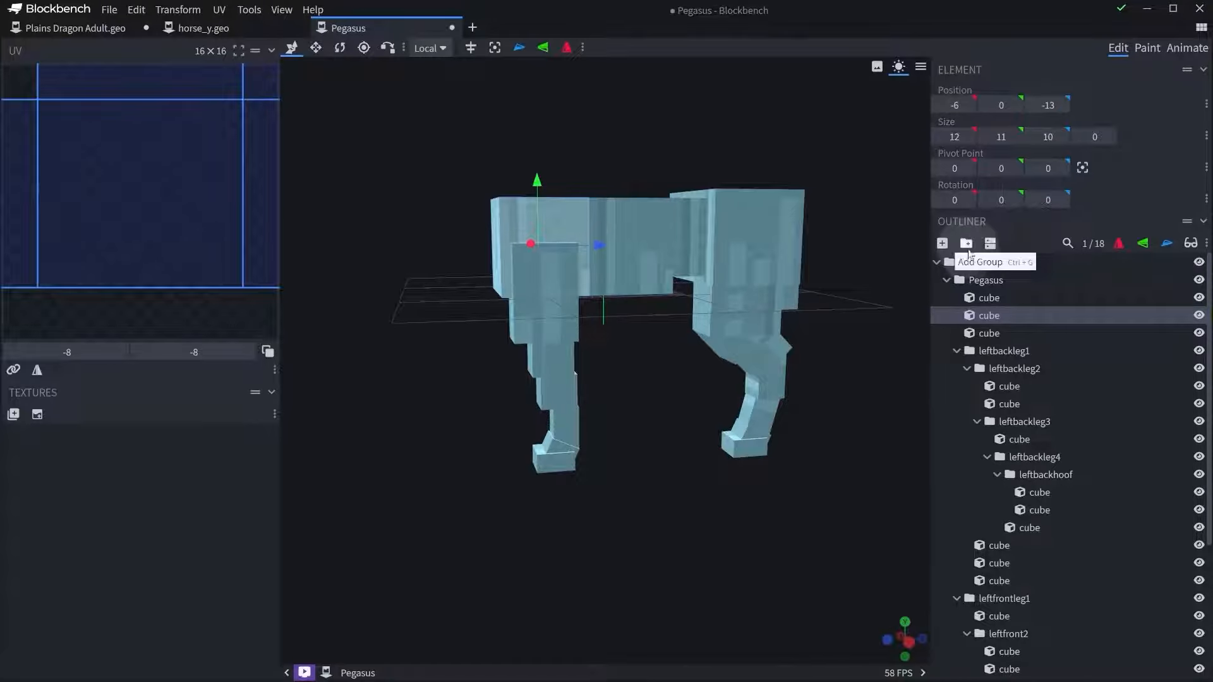
pyautogui.click(966, 243)
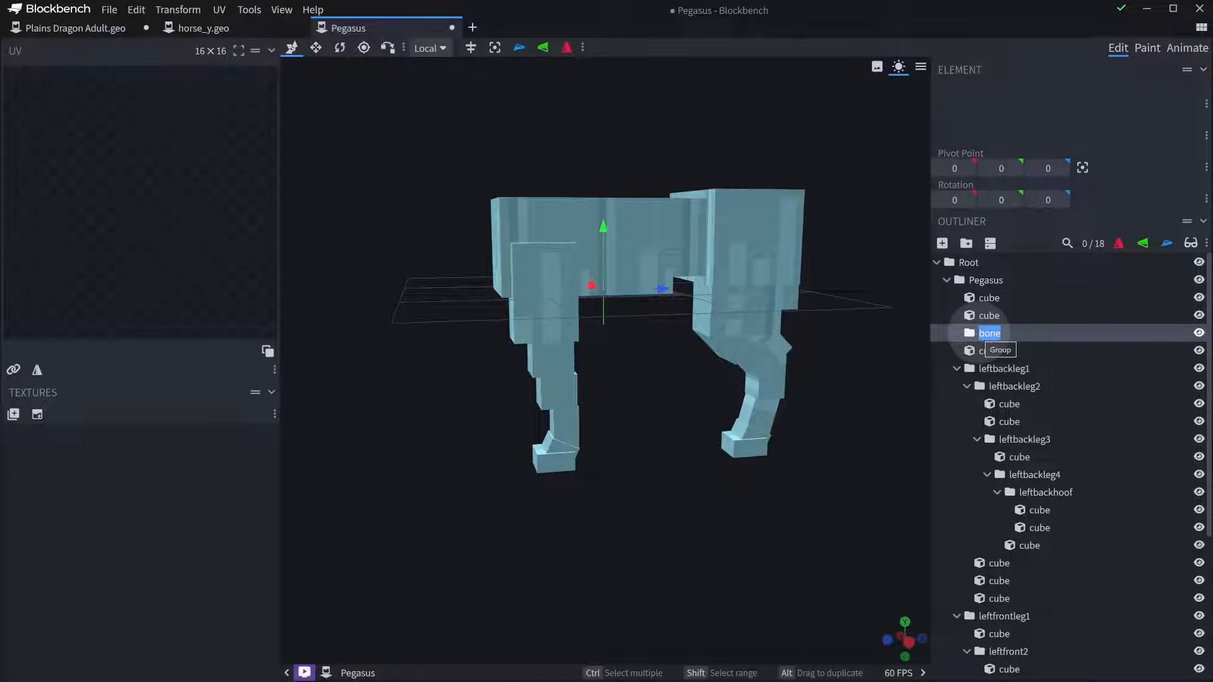
pyautogui.moveTo(981, 336); pyautogui.dragTo(981, 337)
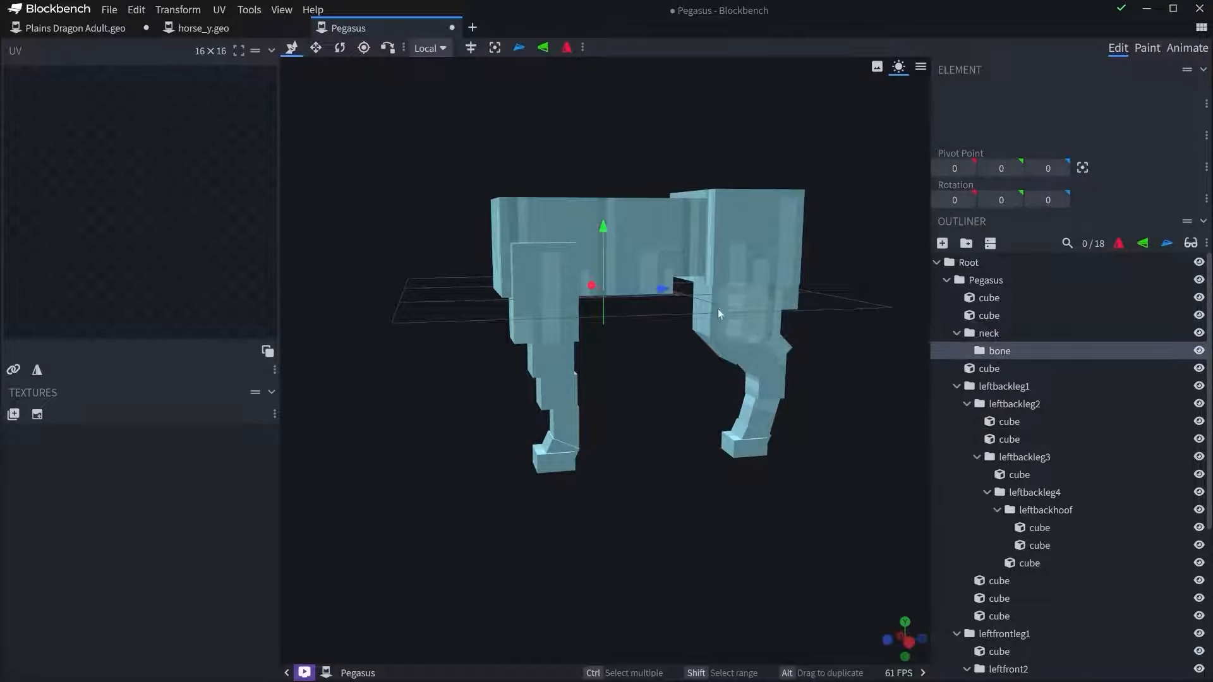
# - Move the pivot of the bone group inside neck forward to a Z value of -15
pyautogui.moveTo(745, 189); pyautogui.dragTo(701, 173)
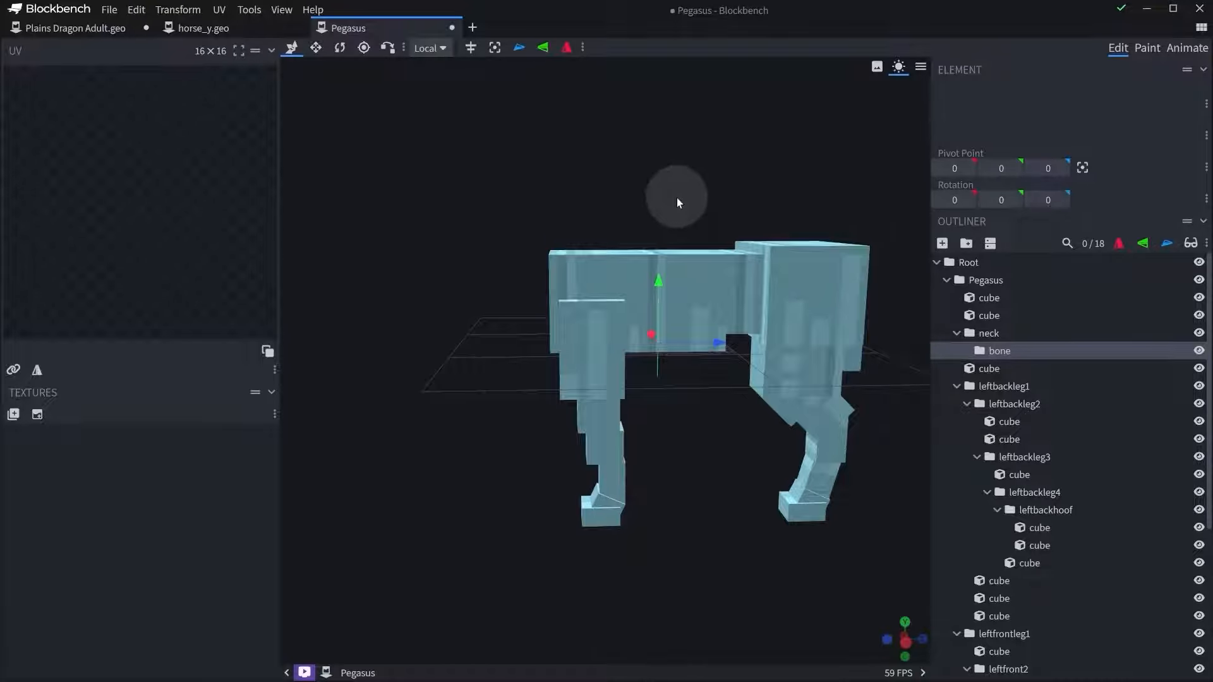
pyautogui.scroll(2, 679, 204)
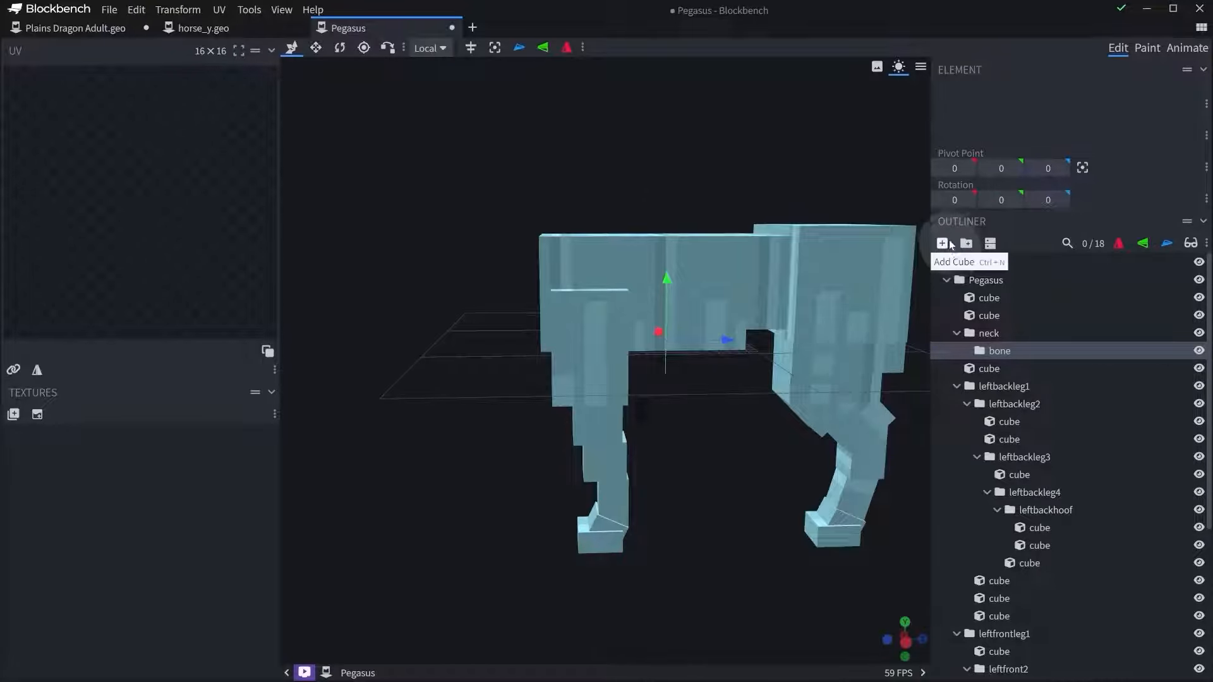
pyautogui.click(993, 339)
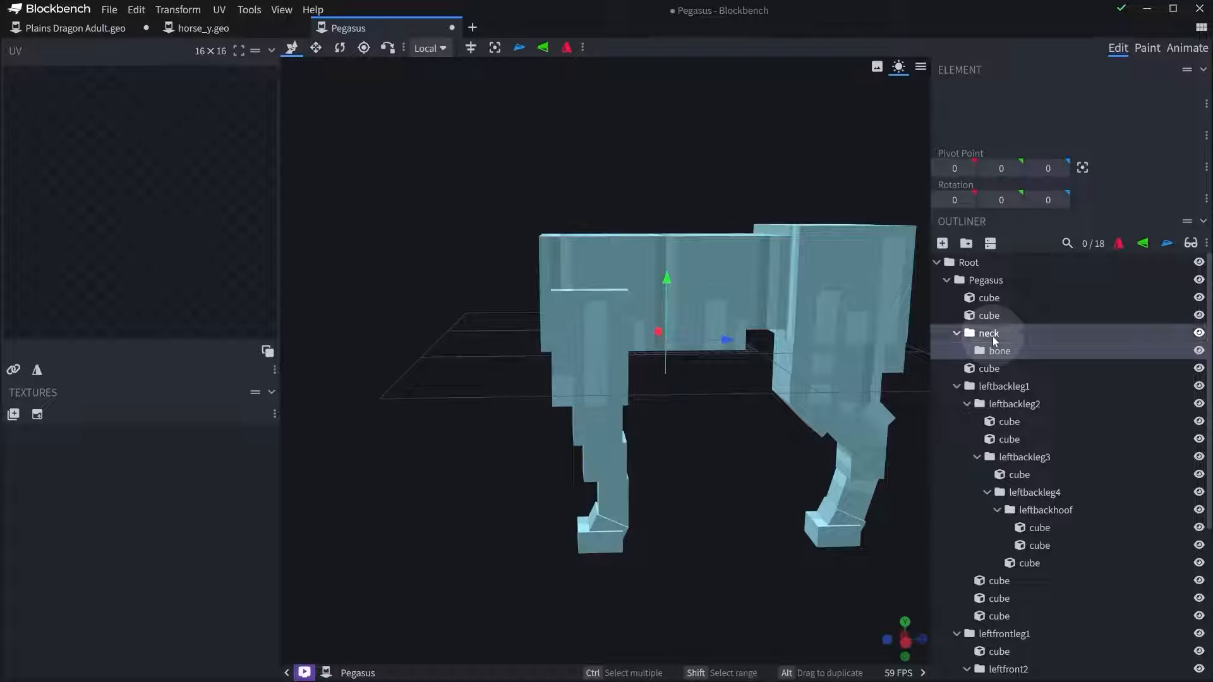
pyautogui.click(1002, 354)
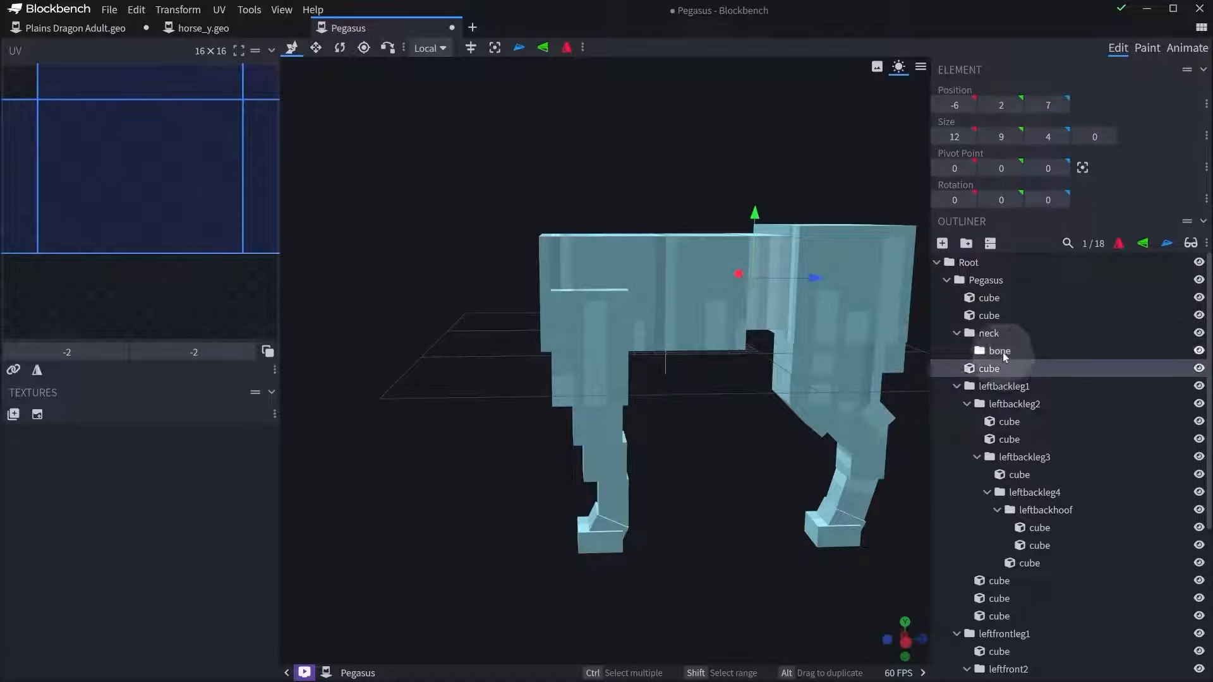
pyautogui.moveTo(742, 363); pyautogui.dragTo(708, 408)
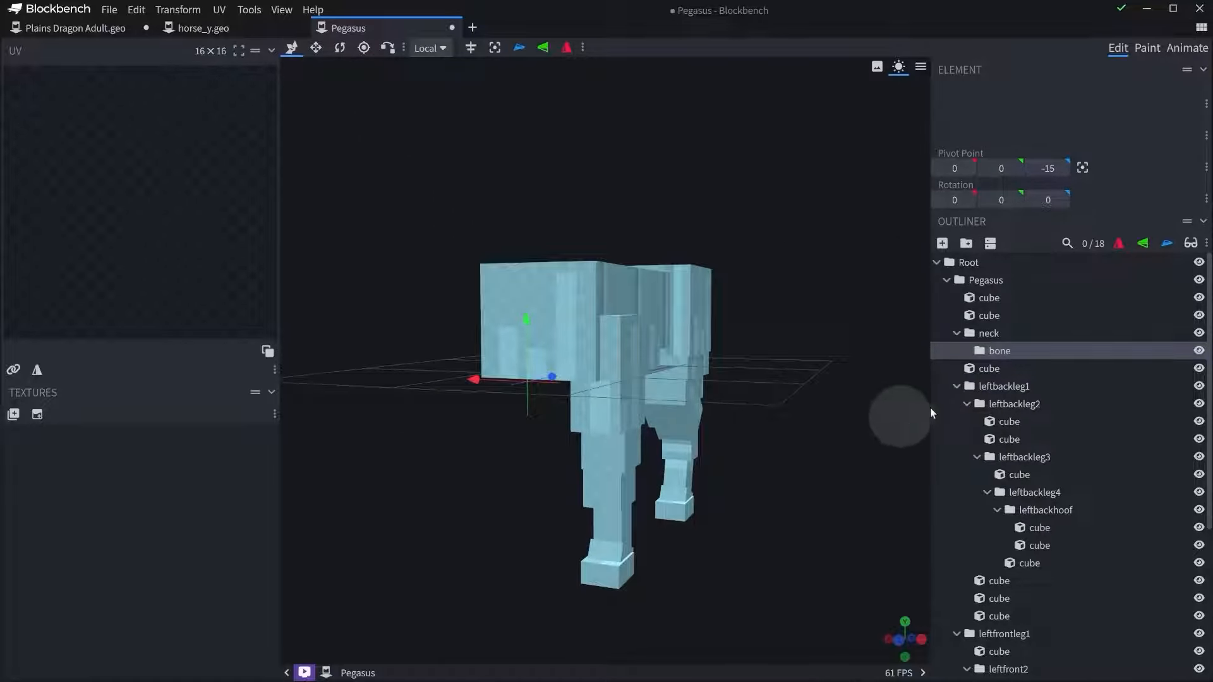
# - Delete the empty bone group inside neck
pyautogui.click(990, 370)
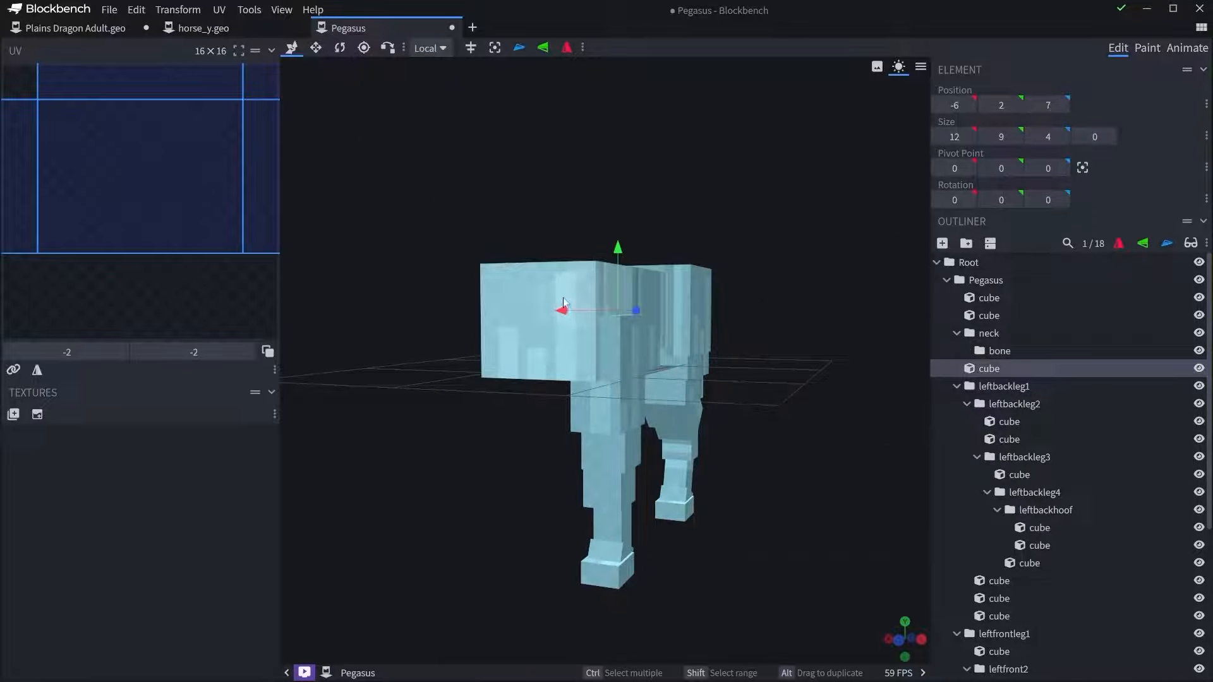
pyautogui.click(979, 317)
pyautogui.click(998, 351)
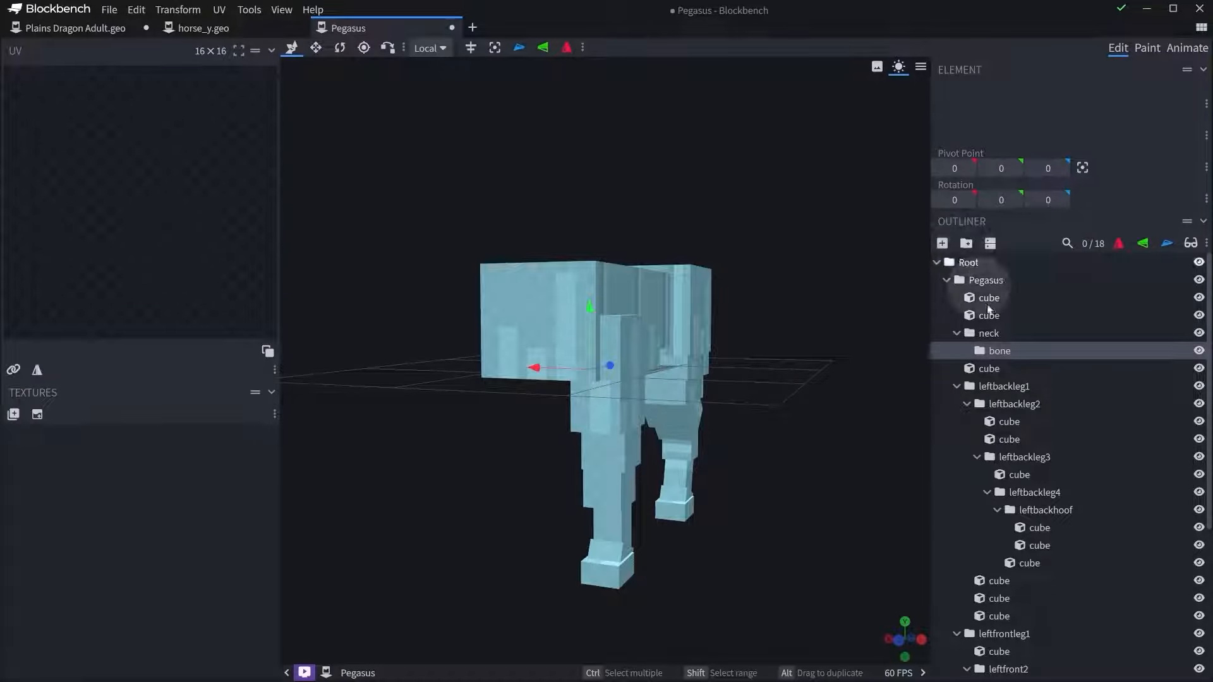
pyautogui.press('Delete')
# - Add a 2 × 2 × 2 cube to the neck group and place it at the body's upper front edge, at Y 11 and Z -16
pyautogui.click(987, 334)
pyautogui.click(942, 244)
pyautogui.moveTo(802, 304); pyautogui.dragTo(564, 361)
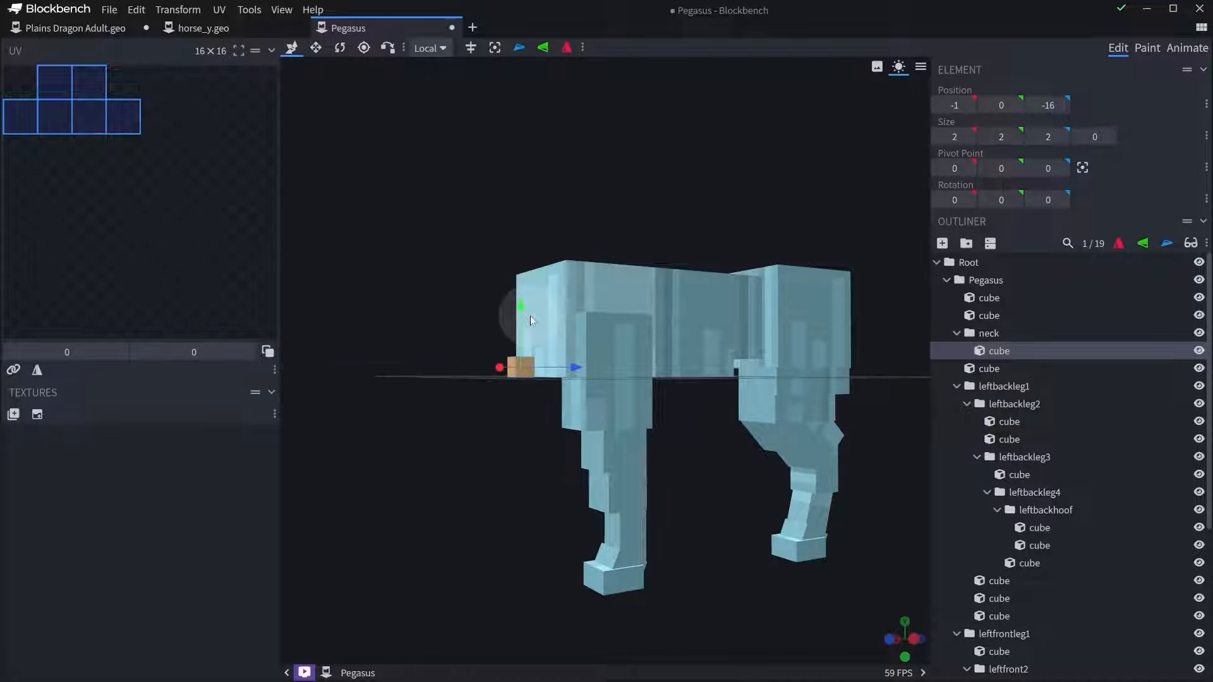
pyautogui.click(529, 317)
pyautogui.hotkey('ctrl', 'z')
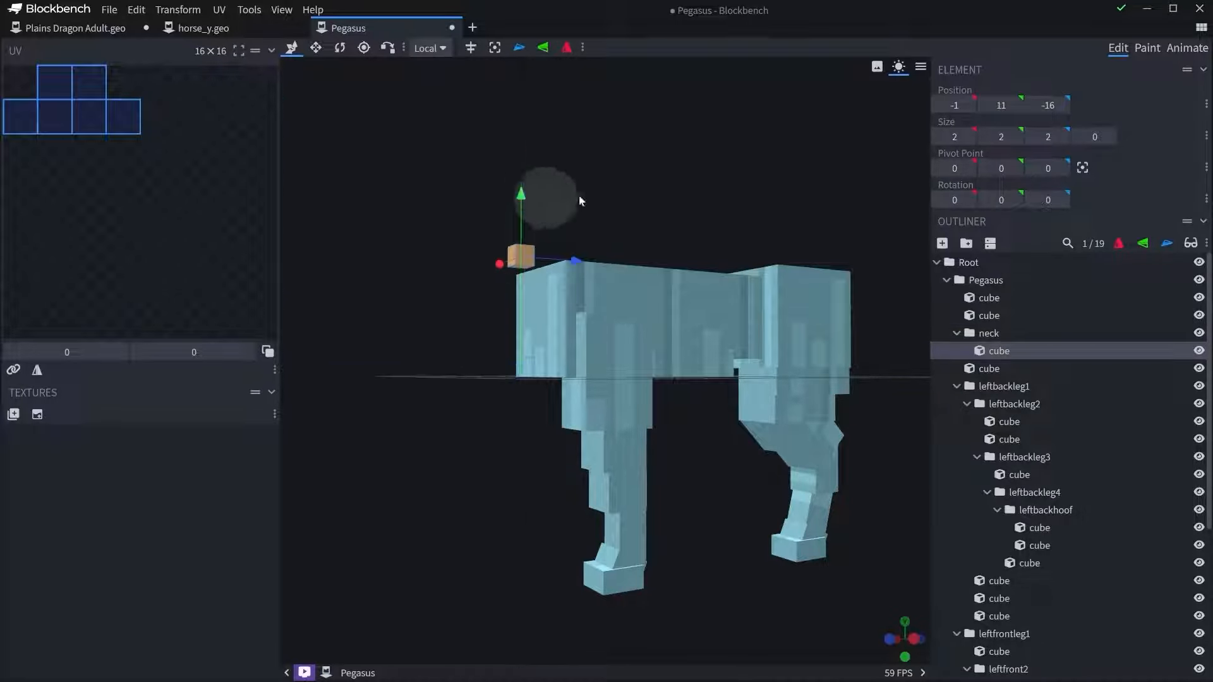
pyautogui.moveTo(611, 191); pyautogui.dragTo(592, 208)
# - Center the neck cube's pivot on the cube and rotate it 45 degrees around the X axis
pyautogui.moveTo(593, 207); pyautogui.dragTo(661, 307, button='right')
pyautogui.scroll(3, 661, 307)
pyautogui.press('r')
pyautogui.moveTo(748, 279); pyautogui.dragTo(640, 213, button='right')
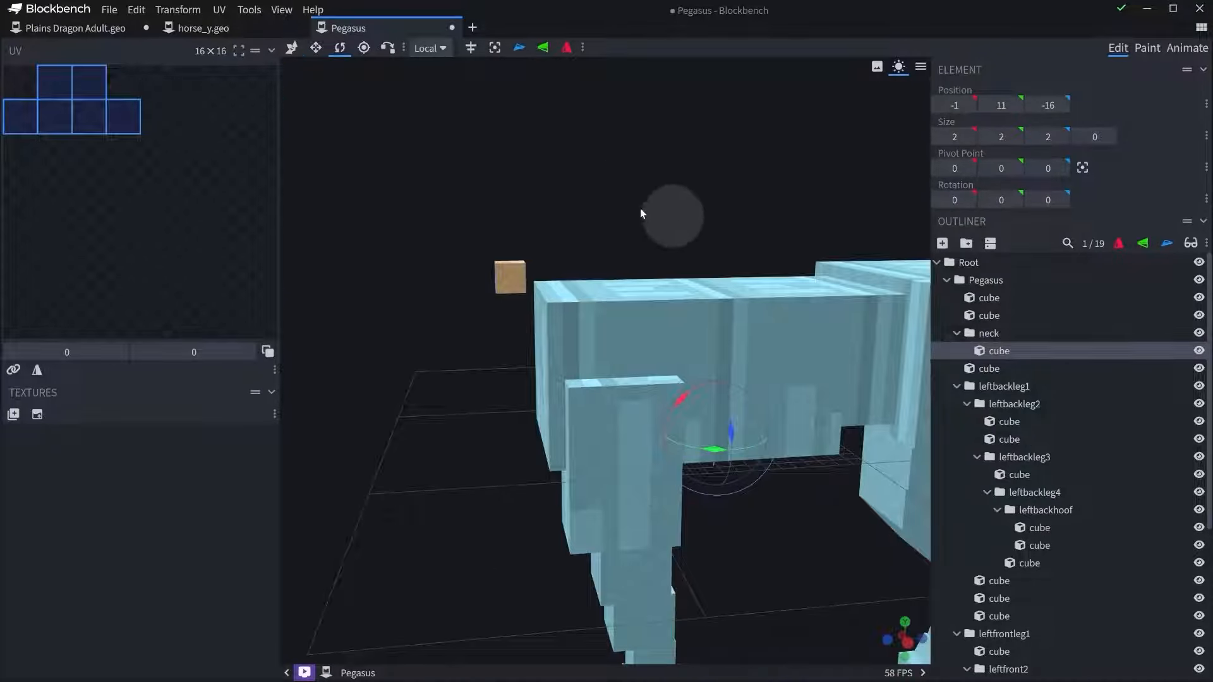
pyautogui.click(502, 52)
pyautogui.moveTo(484, 235); pyautogui.dragTo(543, 246)
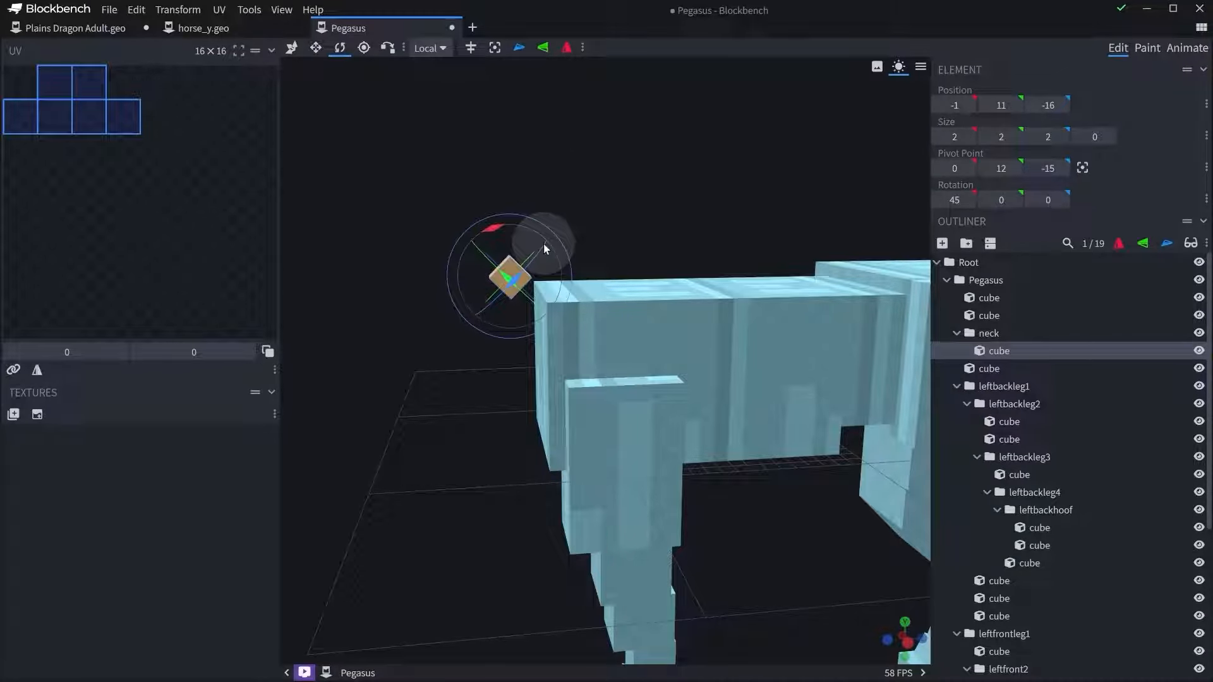
pyautogui.moveTo(620, 218); pyautogui.dragTo(786, 211)
# - Enlarge the rotated neck cube to 10 × 9 × 12 and position it at X -5, Y 5, Z -17
pyautogui.press('v')
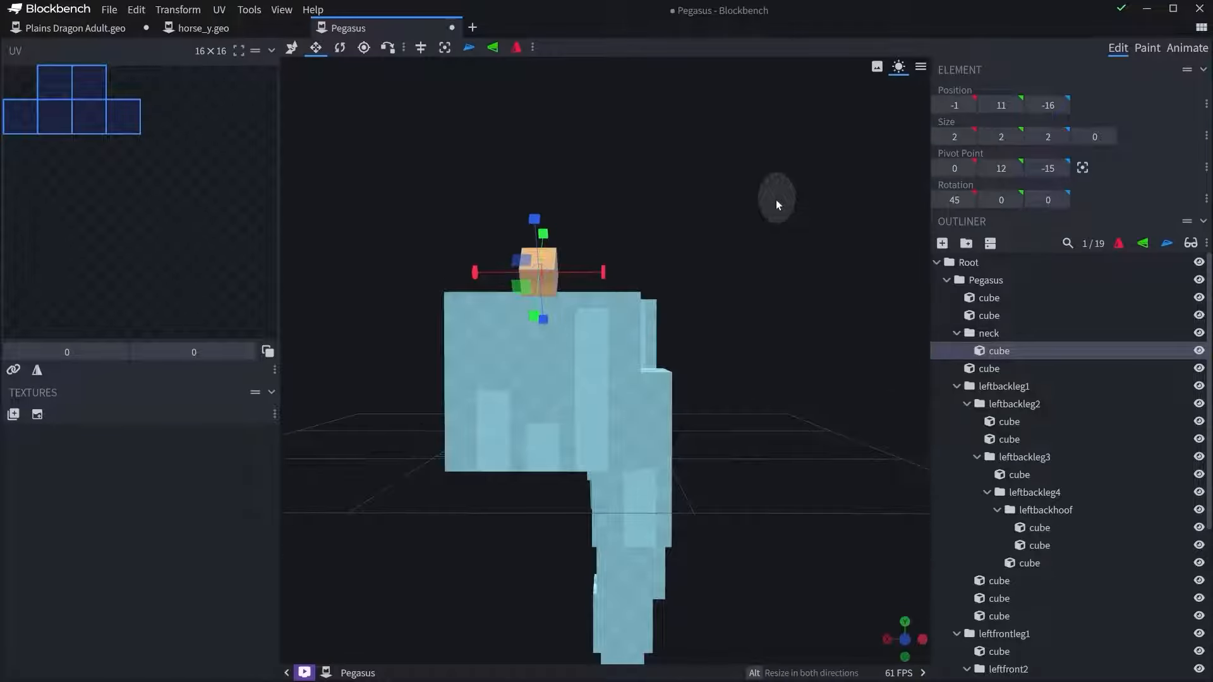
pyautogui.moveTo(590, 281); pyautogui.dragTo(676, 278)
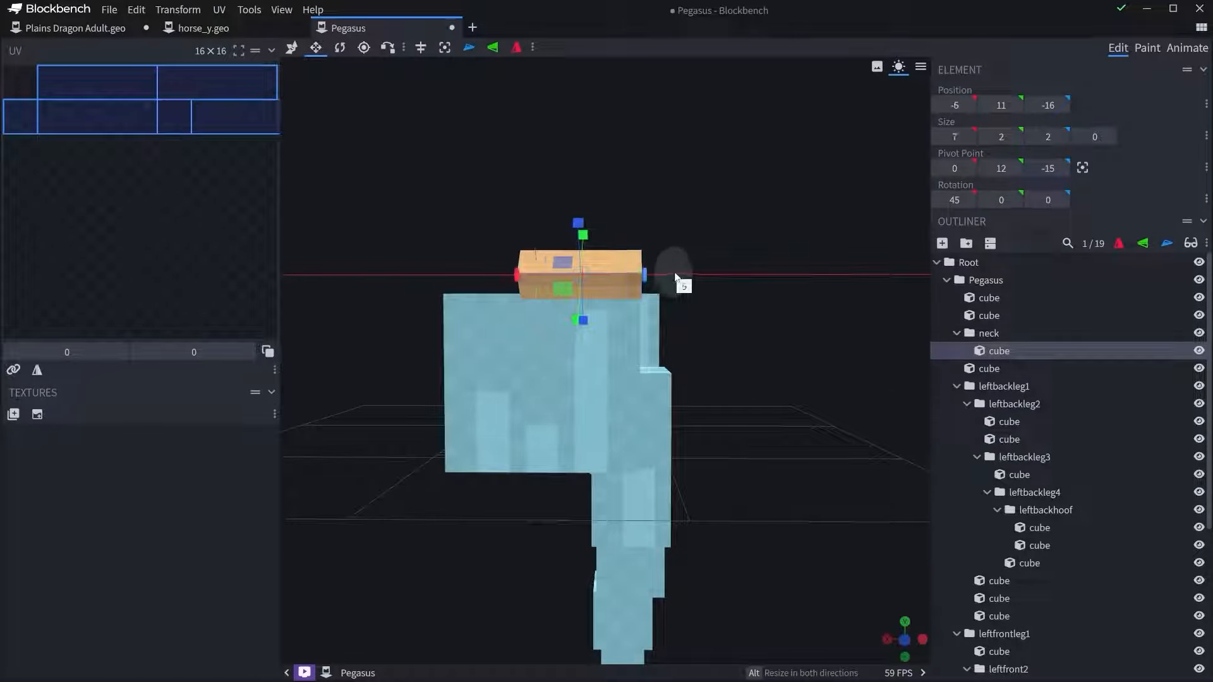
pyautogui.moveTo(511, 277); pyautogui.dragTo(552, 251)
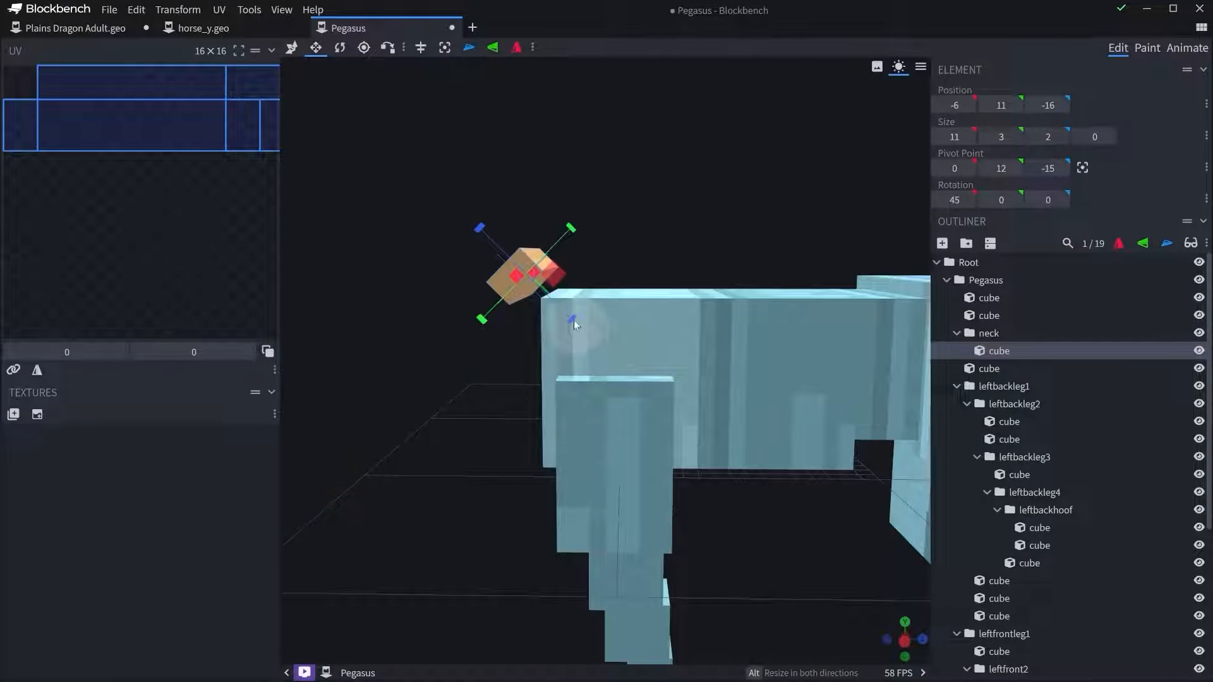
pyautogui.moveTo(573, 321); pyautogui.dragTo(613, 348)
pyautogui.moveTo(499, 332); pyautogui.dragTo(606, 434)
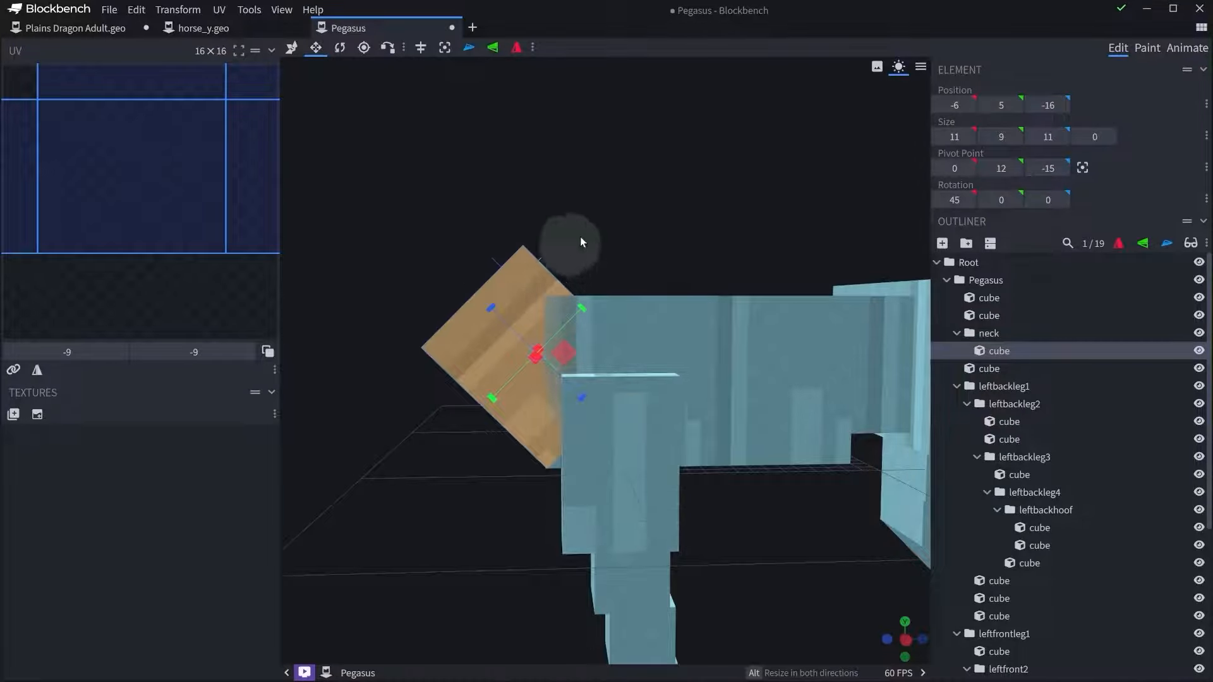
pyautogui.moveTo(580, 236); pyautogui.dragTo(726, 253)
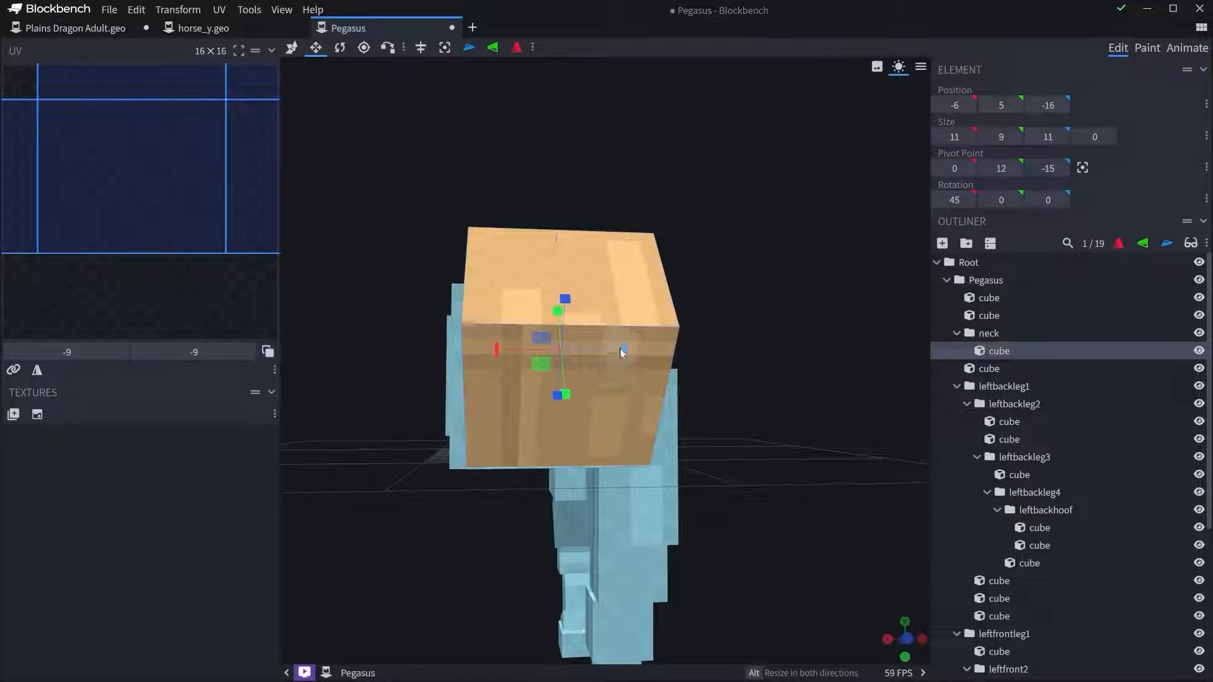
pyautogui.moveTo(622, 352); pyautogui.dragTo(607, 352)
pyautogui.moveTo(750, 290); pyautogui.dragTo(717, 263)
# - Try a second neck section by duplicating the neck cube, raising the copy 9 units and narrowing it to 8, and delete the copy
pyautogui.hotkey('ctrl', 'd')
pyautogui.press('v')
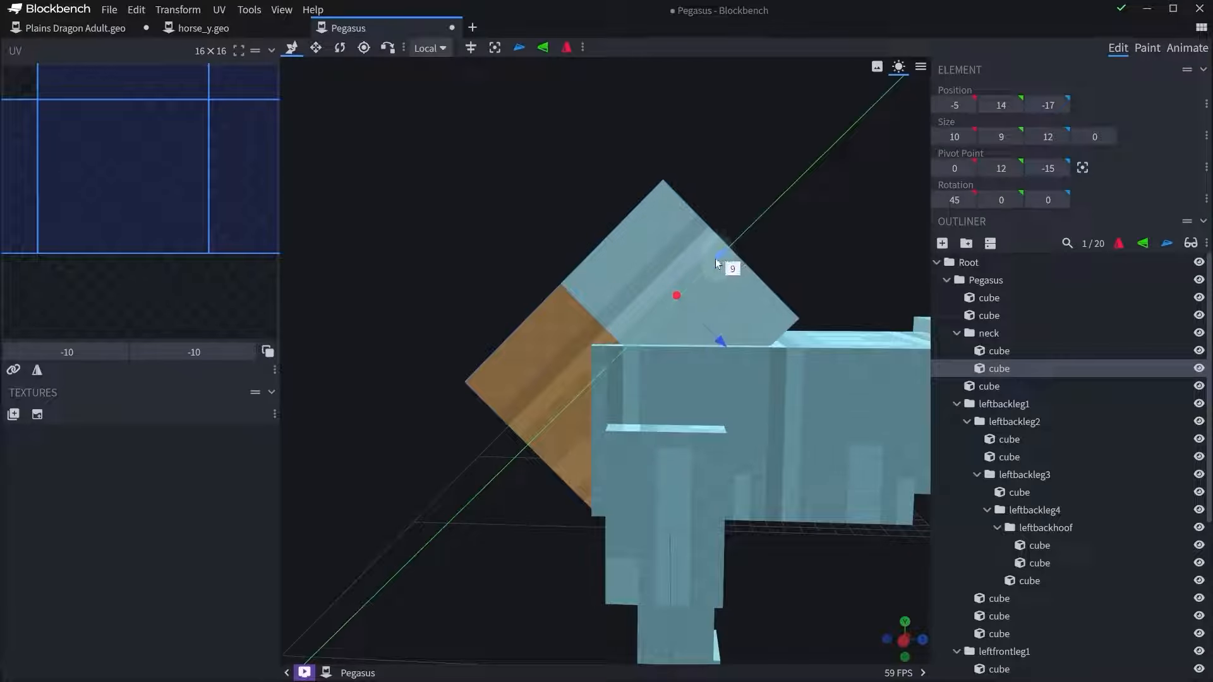
pyautogui.moveTo(773, 219); pyautogui.dragTo(734, 264)
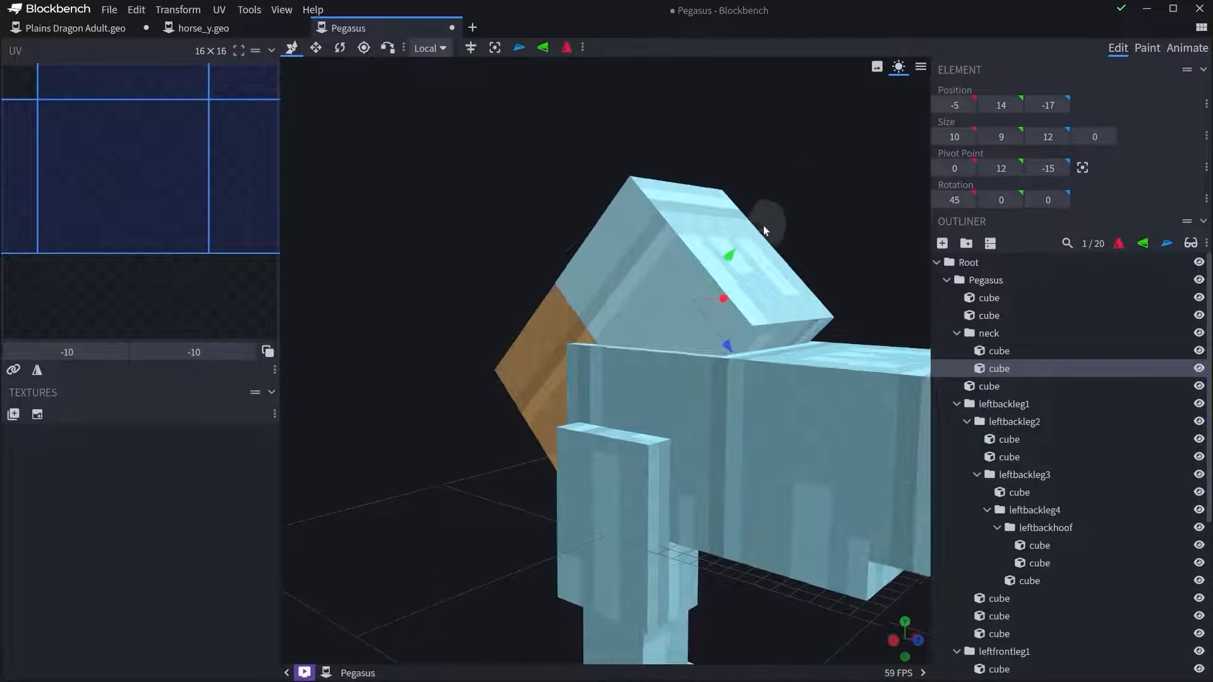
pyautogui.press('s')
pyautogui.moveTo(763, 226); pyautogui.dragTo(661, 292)
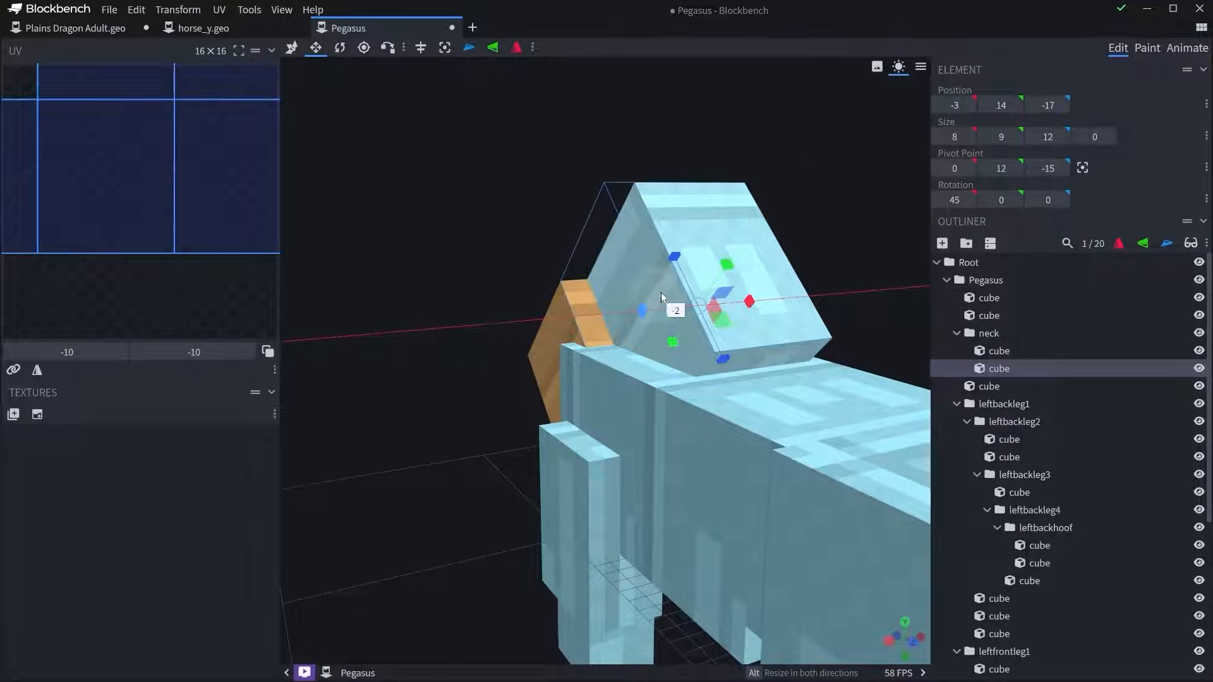
pyautogui.moveTo(541, 166); pyautogui.dragTo(604, 122)
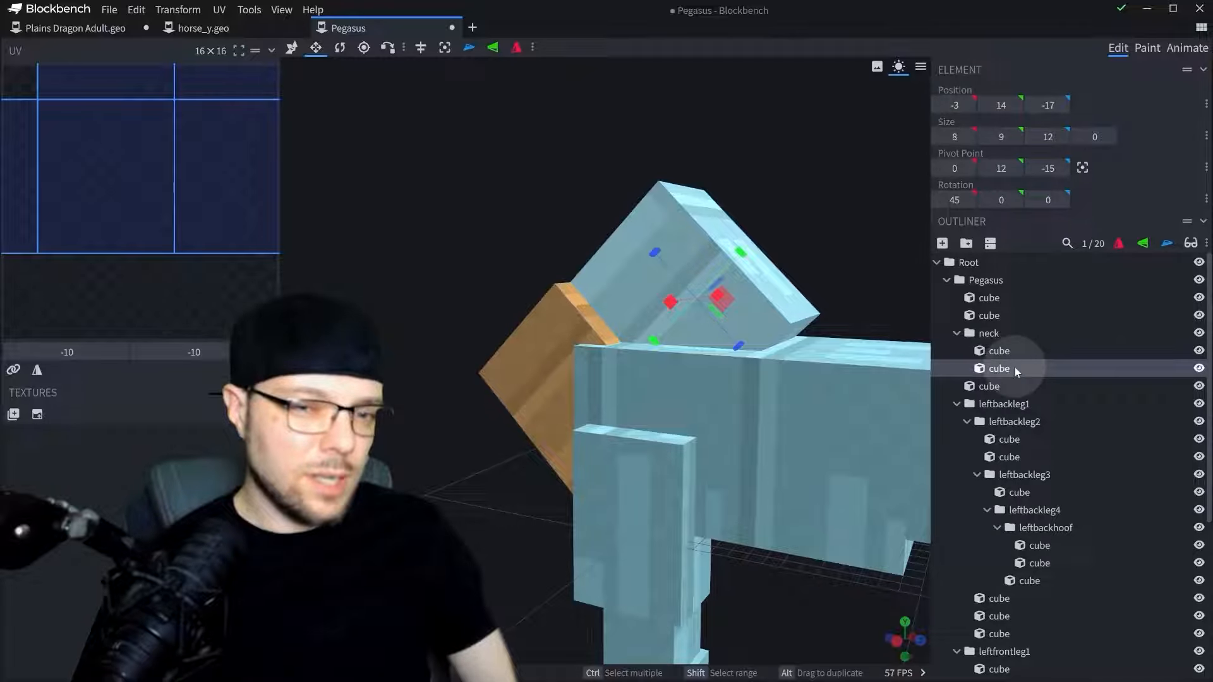
pyautogui.press('Delete')
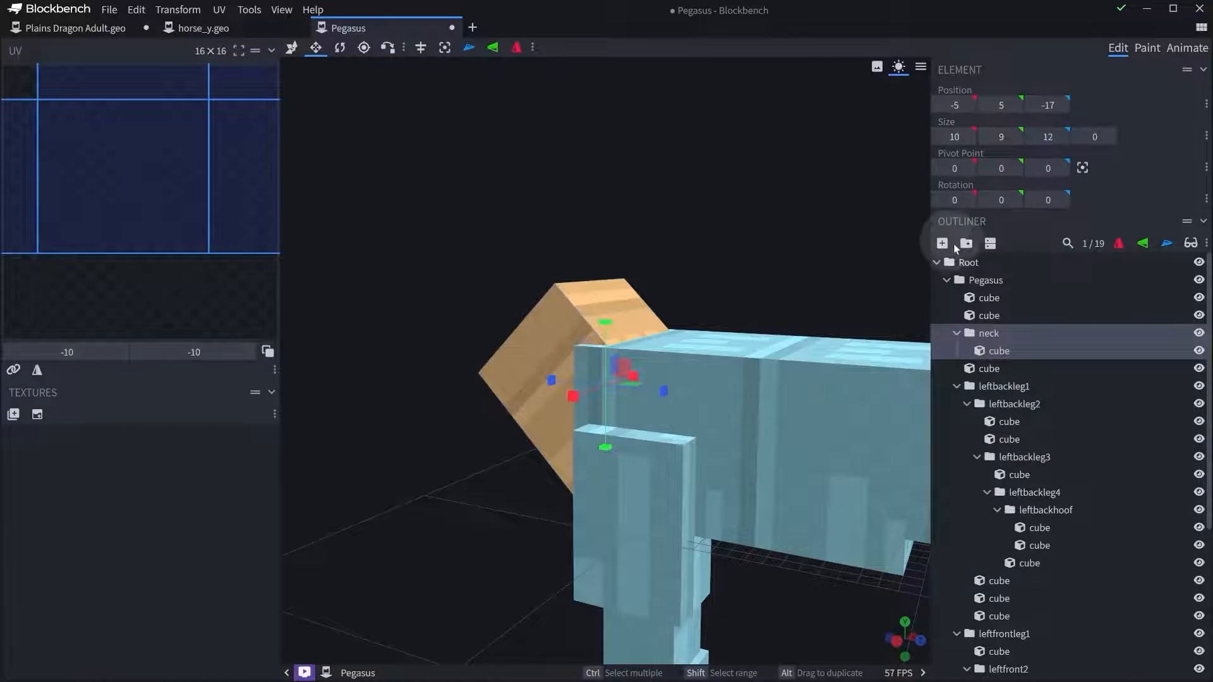
# - Add a new bone group inside neck and name it flowymane
pyautogui.click(964, 244)
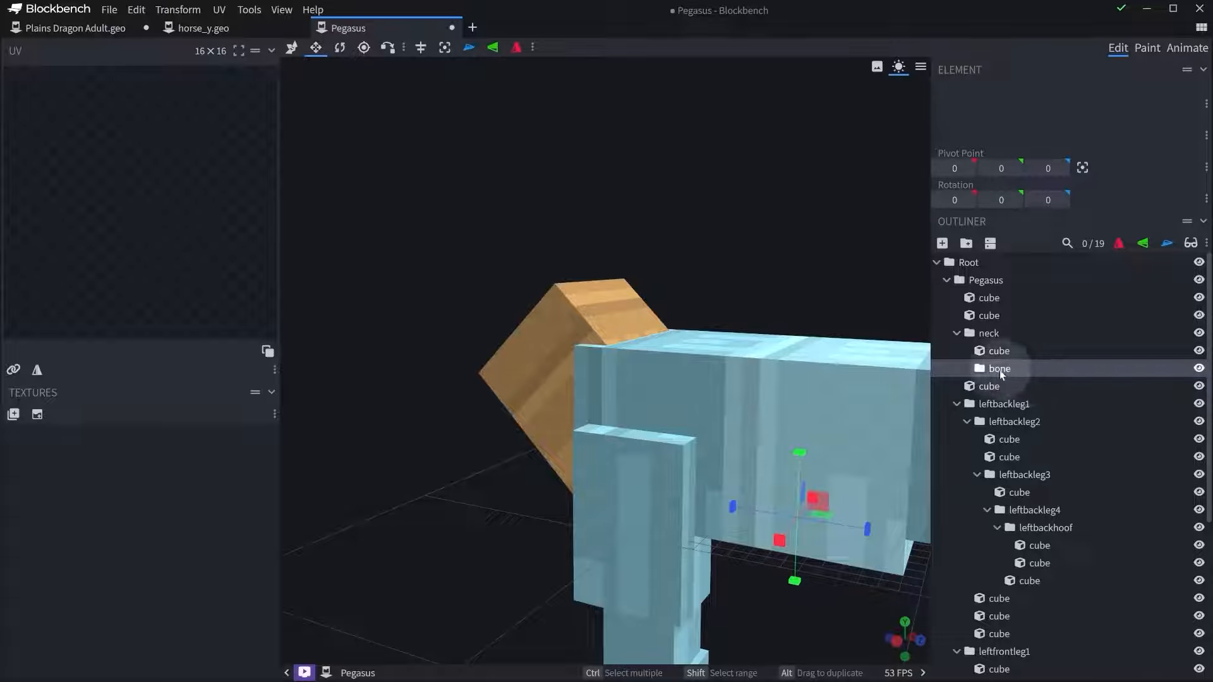
pyautogui.doubleClick(999, 370)
pyautogui.write('flowyma')
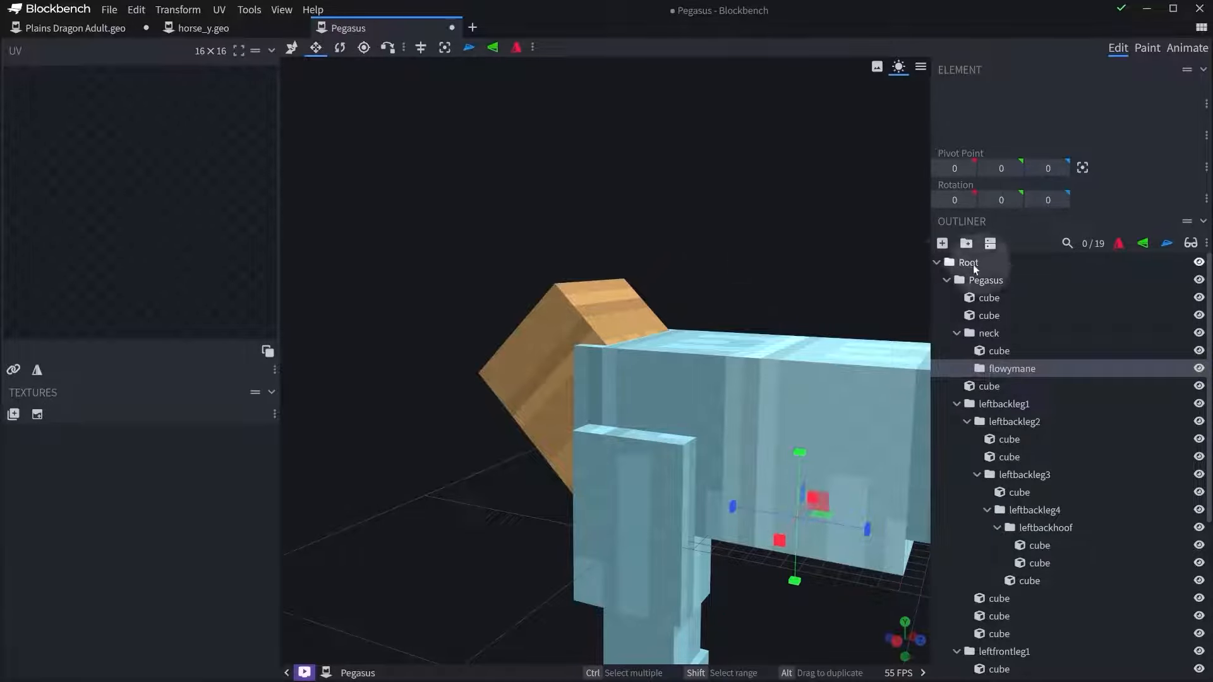
# - Add a 2 × 2 × 2 cube to flowymane, place it behind the neck at Y 12, Z -11, and center its pivot
pyautogui.click(942, 243)
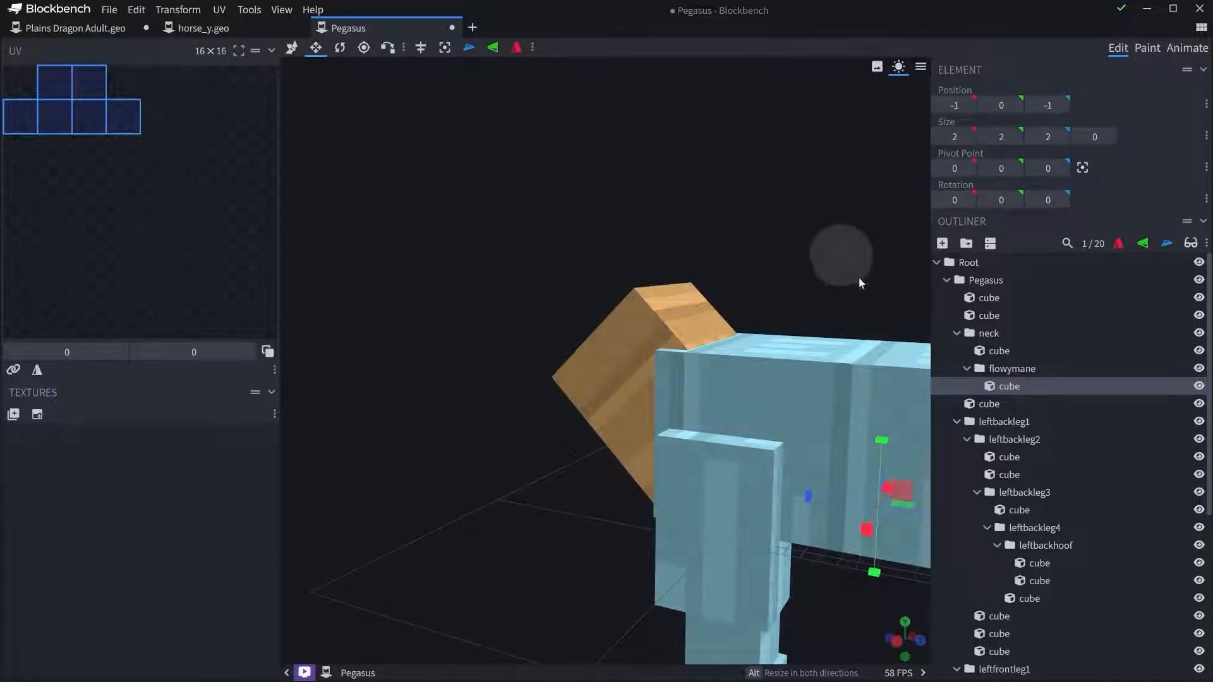
pyautogui.moveTo(884, 459); pyautogui.dragTo(911, 296)
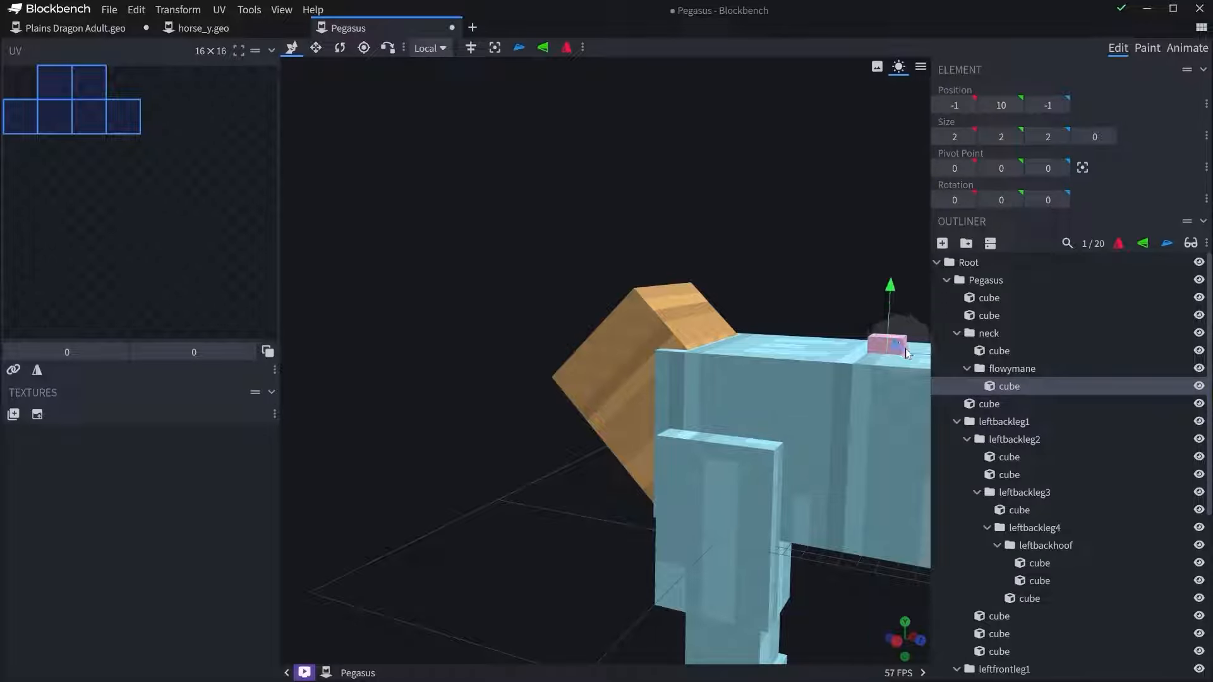
pyautogui.moveTo(904, 349); pyautogui.dragTo(758, 357)
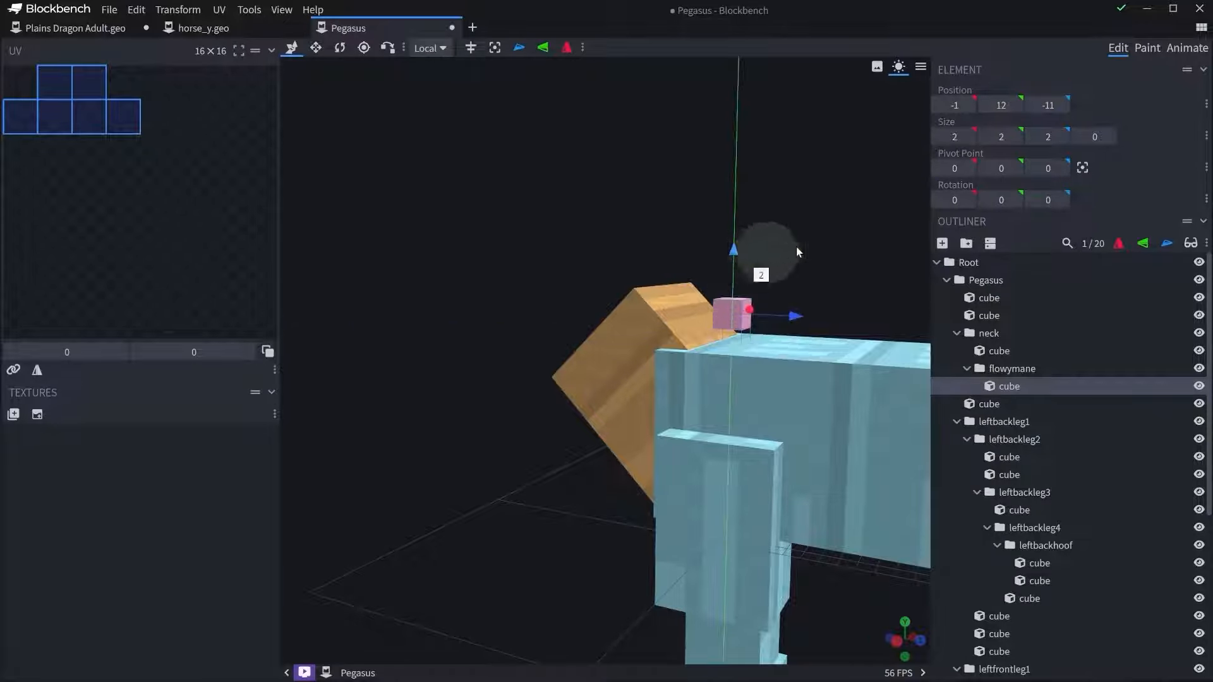
pyautogui.click(494, 47)
# - Flatten the mane cube to zero width, extend it to 9 units along Z, and recenter its pivot
pyautogui.press('r')
pyautogui.moveTo(733, 218); pyautogui.dragTo(600, 259)
pyautogui.press('s')
pyautogui.moveTo(730, 317); pyautogui.dragTo(851, 153)
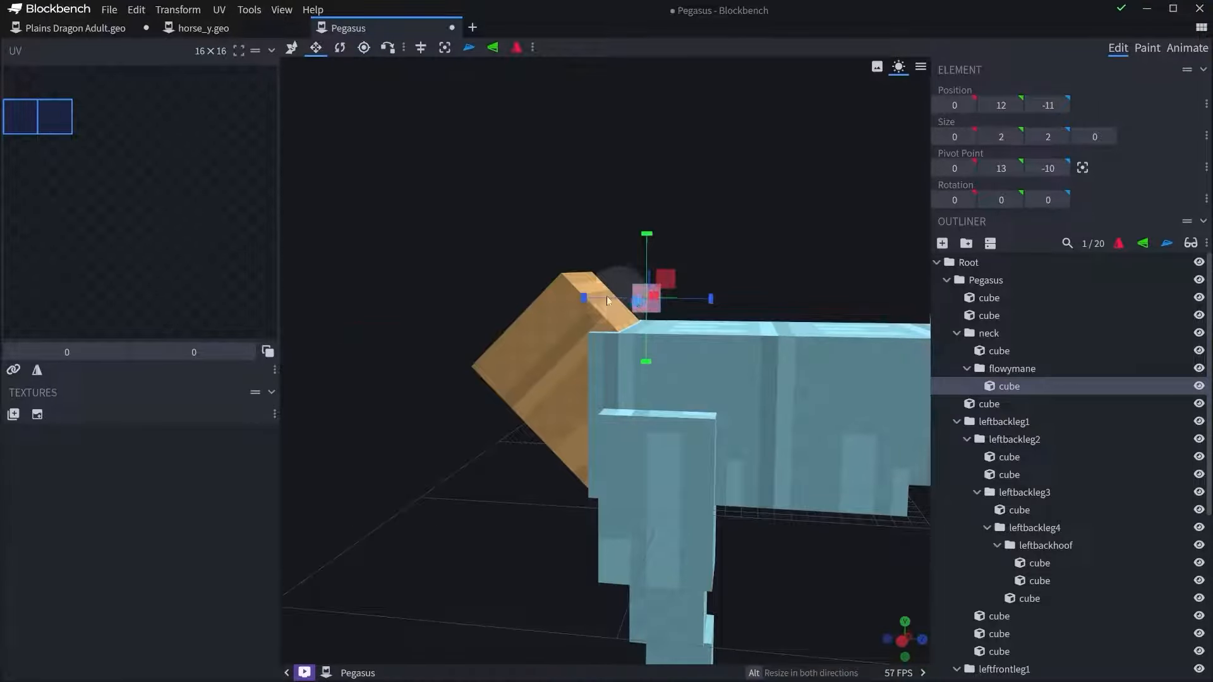
pyautogui.moveTo(593, 298); pyautogui.dragTo(546, 281)
pyautogui.moveTo(684, 299); pyautogui.dragTo(720, 302)
pyautogui.click(445, 47)
# - Rotate the mane plane 47.5 degrees around the X axis to follow the neck and set its height to 3 units
pyautogui.press('r')
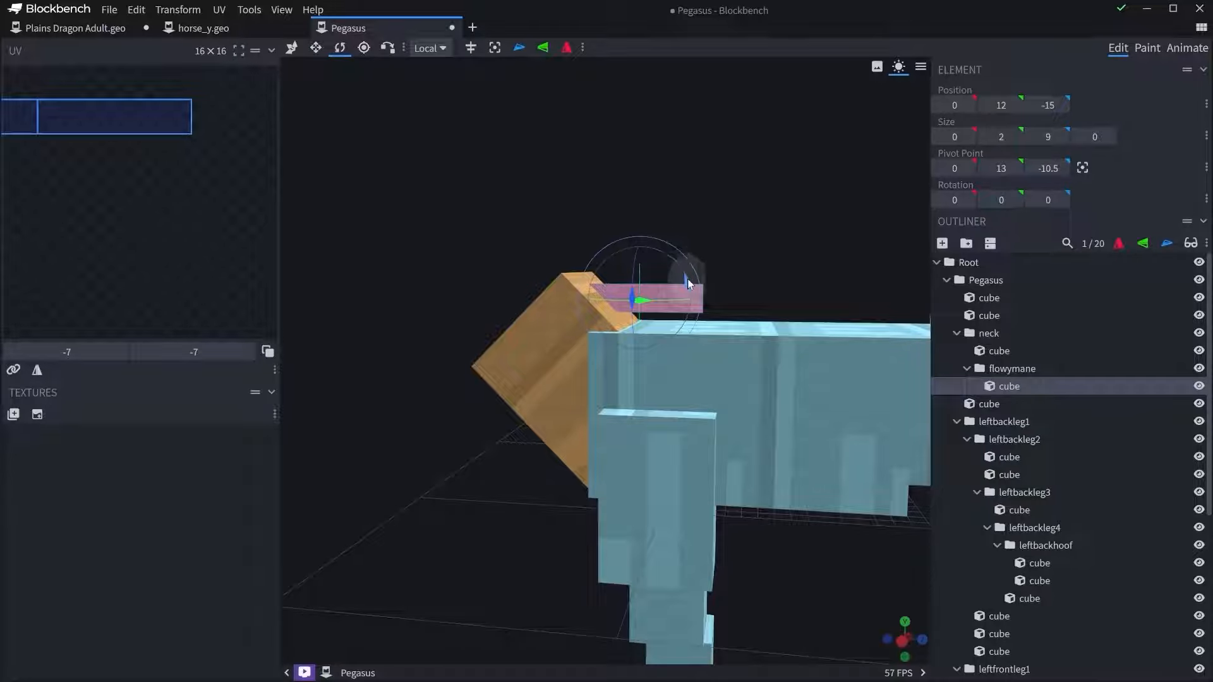
pyautogui.moveTo(687, 278); pyautogui.dragTo(706, 326)
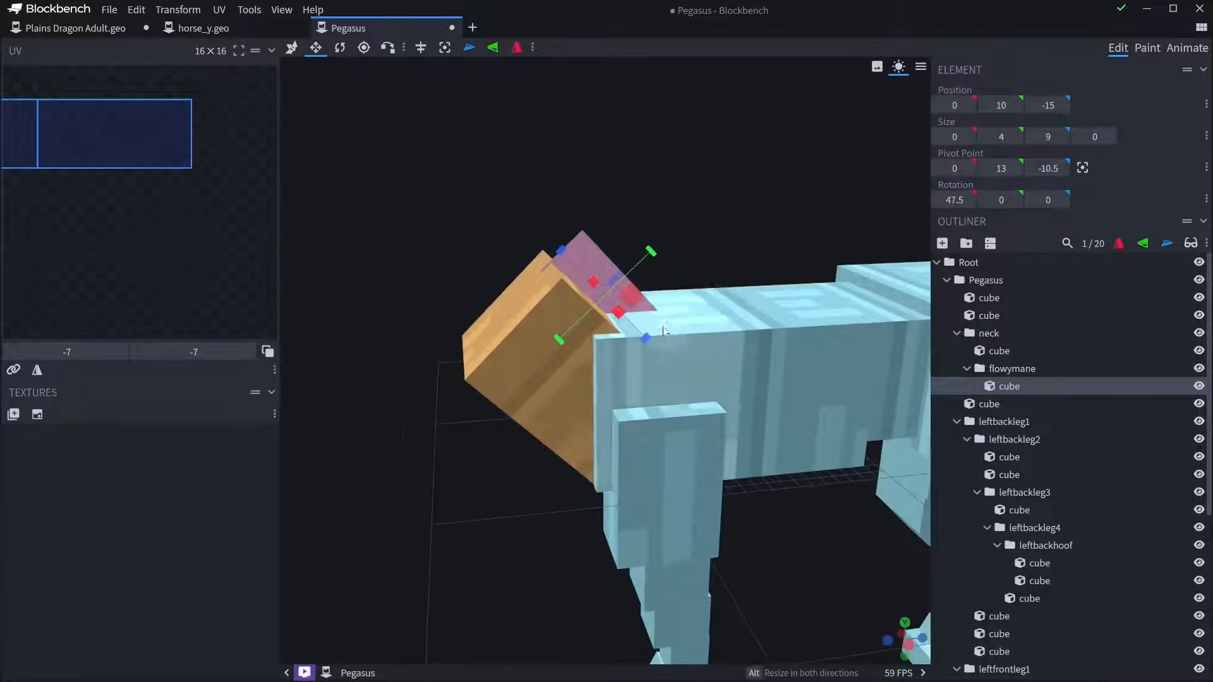
pyautogui.moveTo(662, 327); pyautogui.dragTo(615, 415)
pyautogui.scroll(3, 615, 415)
pyautogui.moveTo(567, 376); pyautogui.dragTo(577, 366)
pyautogui.moveTo(634, 195)
pyautogui.mouseDown()
pyautogui.moveTo(654, 199)
pyautogui.moveTo(638, 190)
pyautogui.mouseUp()
# - Snap the mane plane's lower front vertex to the neck cube's upper back corner and move the plane to X 0
pyautogui.click(388, 48)
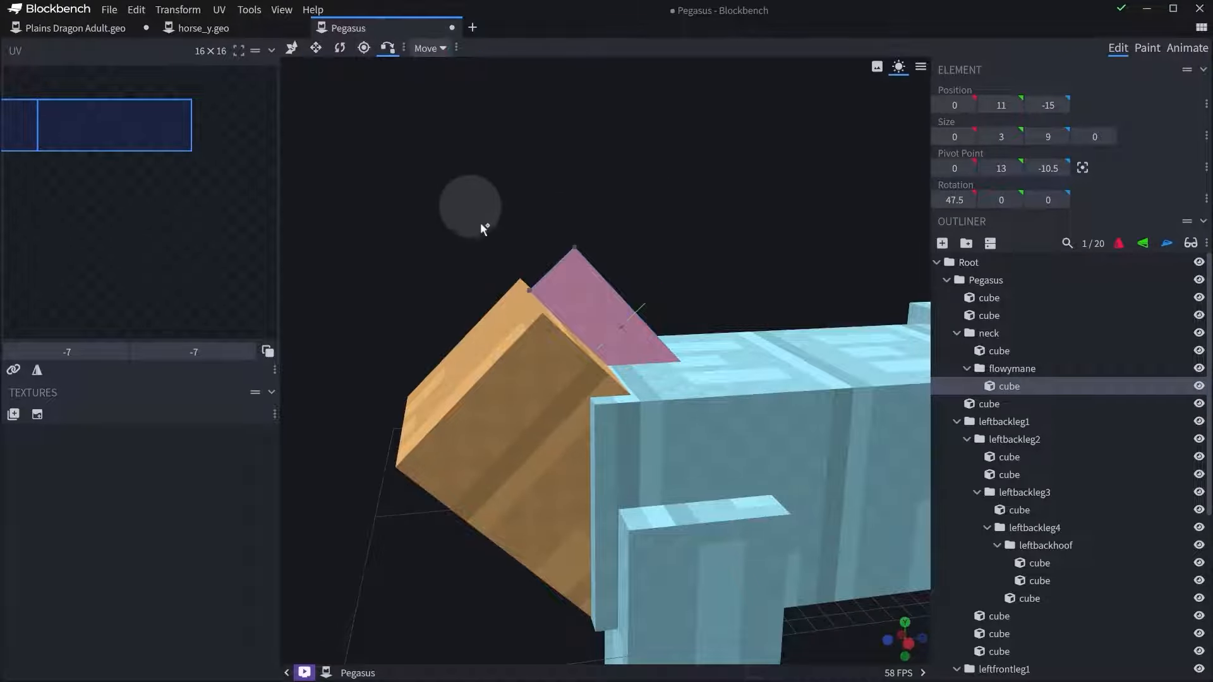
pyautogui.scroll(4, 589, 394)
pyautogui.click(563, 302)
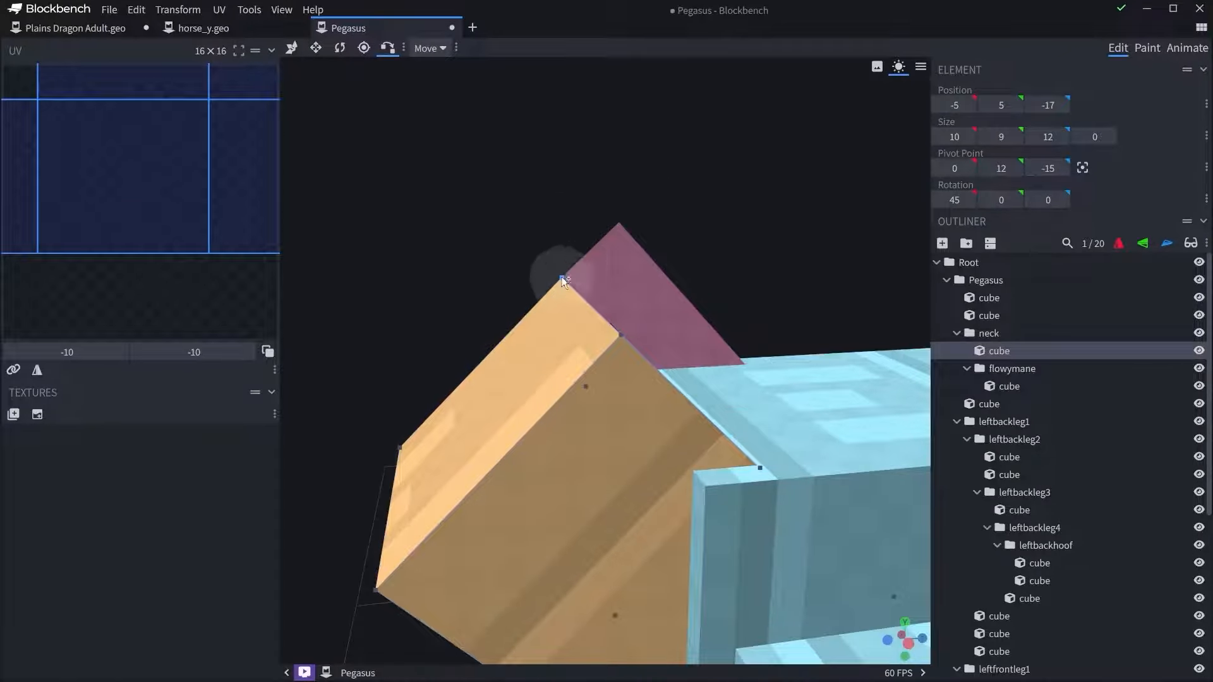
pyautogui.moveTo(555, 273); pyautogui.dragTo(431, 267)
pyautogui.click(417, 273)
pyautogui.press('v')
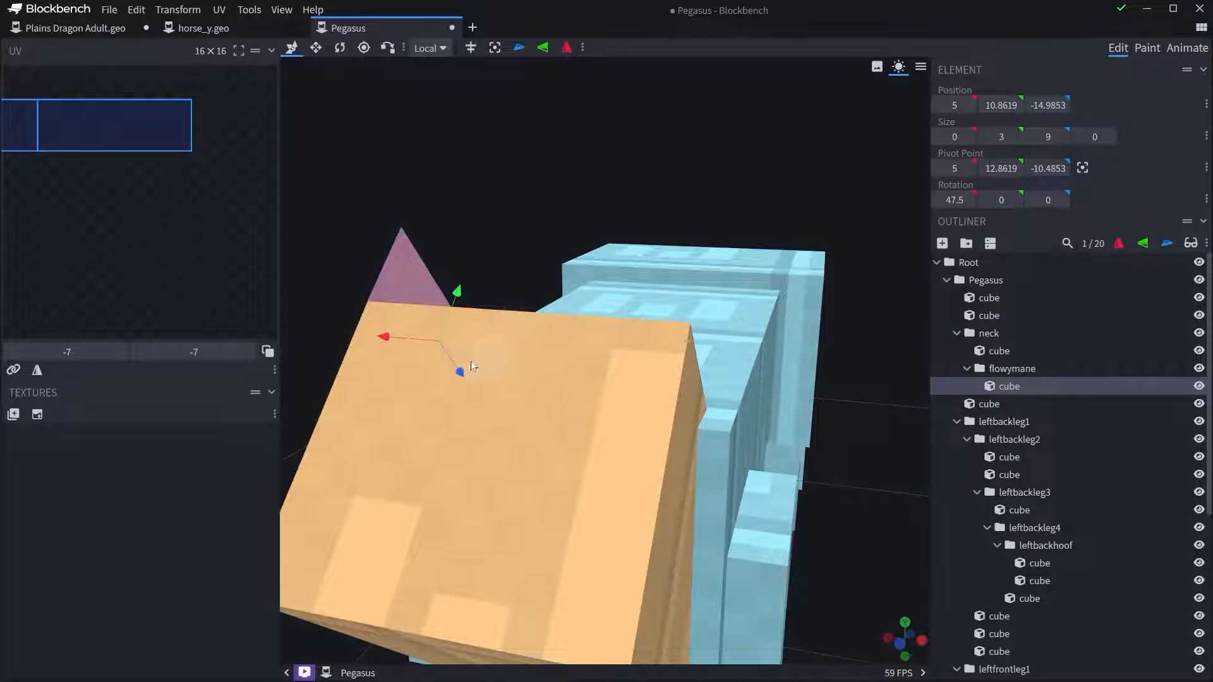
pyautogui.moveTo(409, 338); pyautogui.dragTo(535, 349)
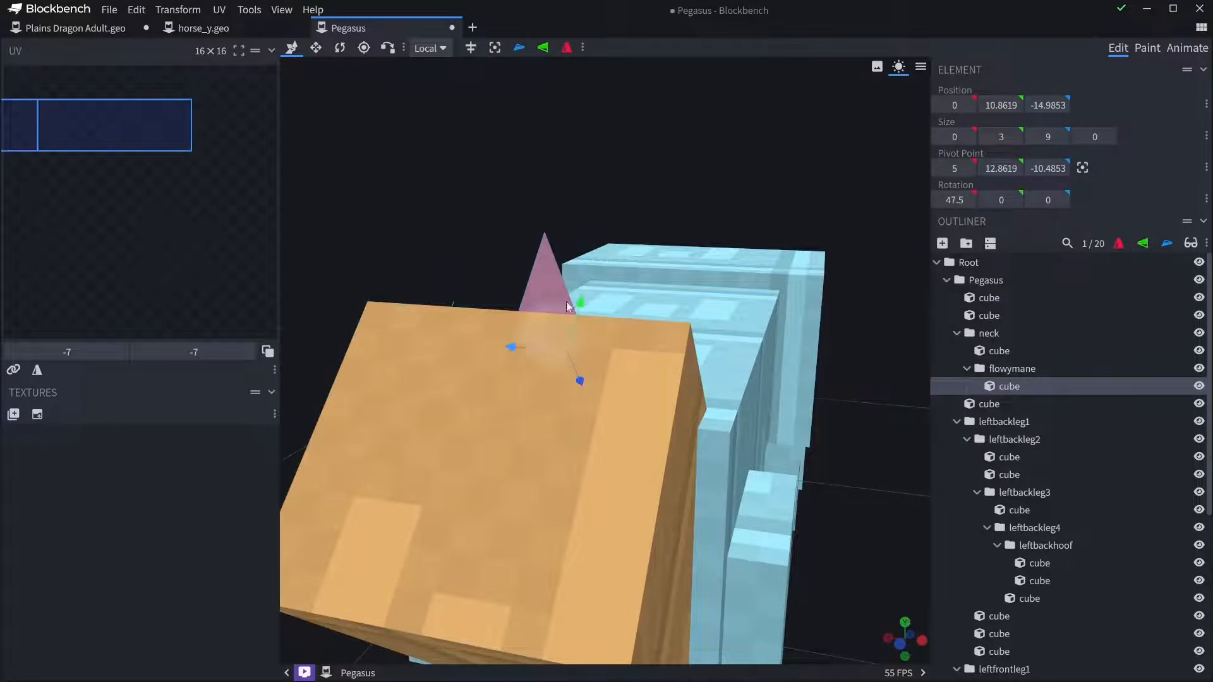
# - Extend the mane plane outward from the neck to a height of 6 units
pyautogui.moveTo(663, 177); pyautogui.dragTo(498, 317)
pyautogui.press('s')
pyautogui.moveTo(608, 217); pyautogui.dragTo(618, 221)
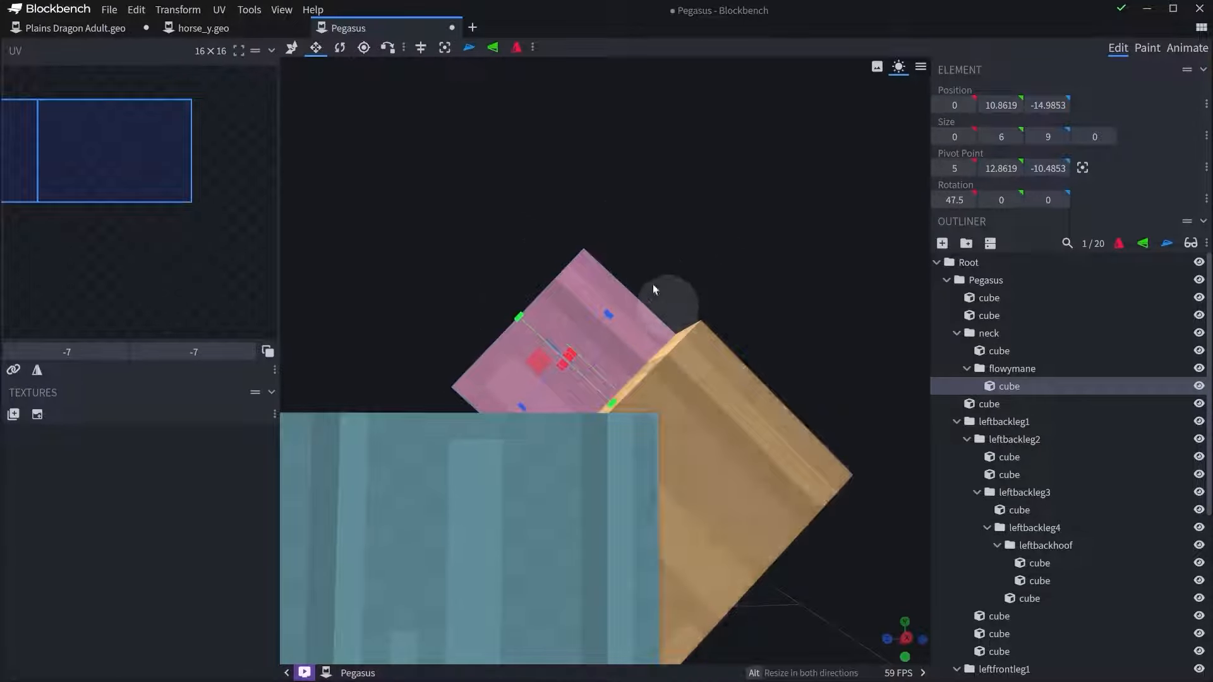
# - Center the mane plane's pivot and shift it down to the edge along the neck, at Y 11.7874 and Z -11.748
pyautogui.moveTo(653, 289); pyautogui.dragTo(610, 299)
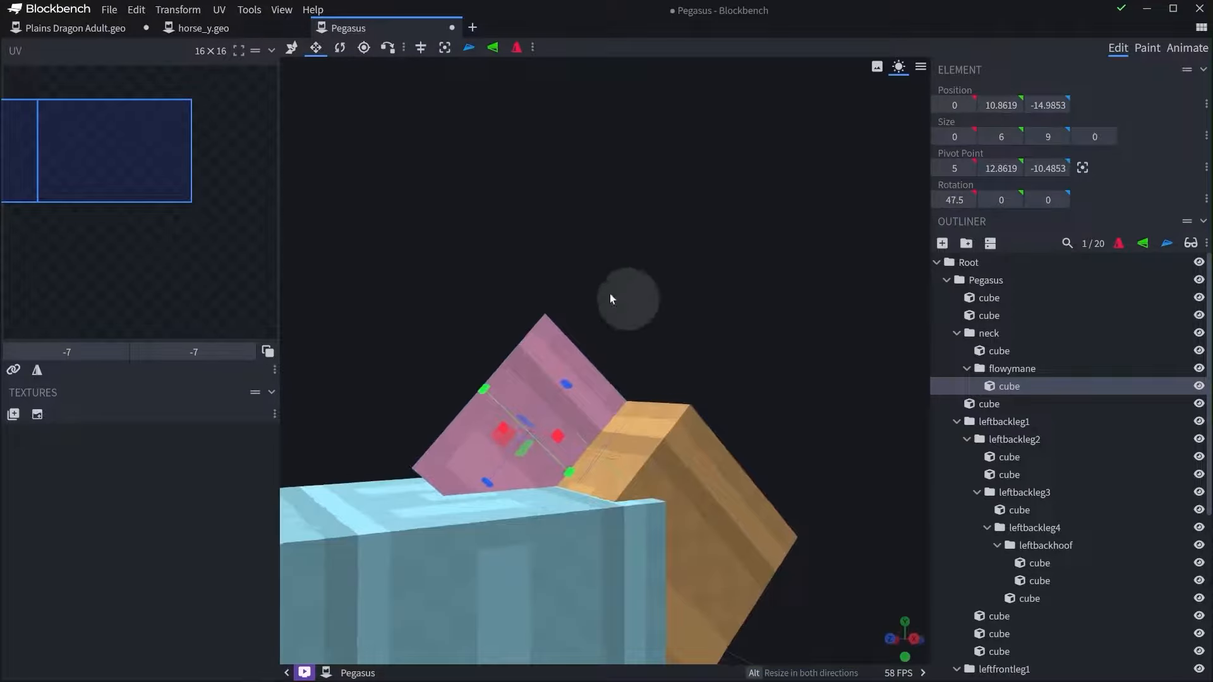
pyautogui.click(364, 47)
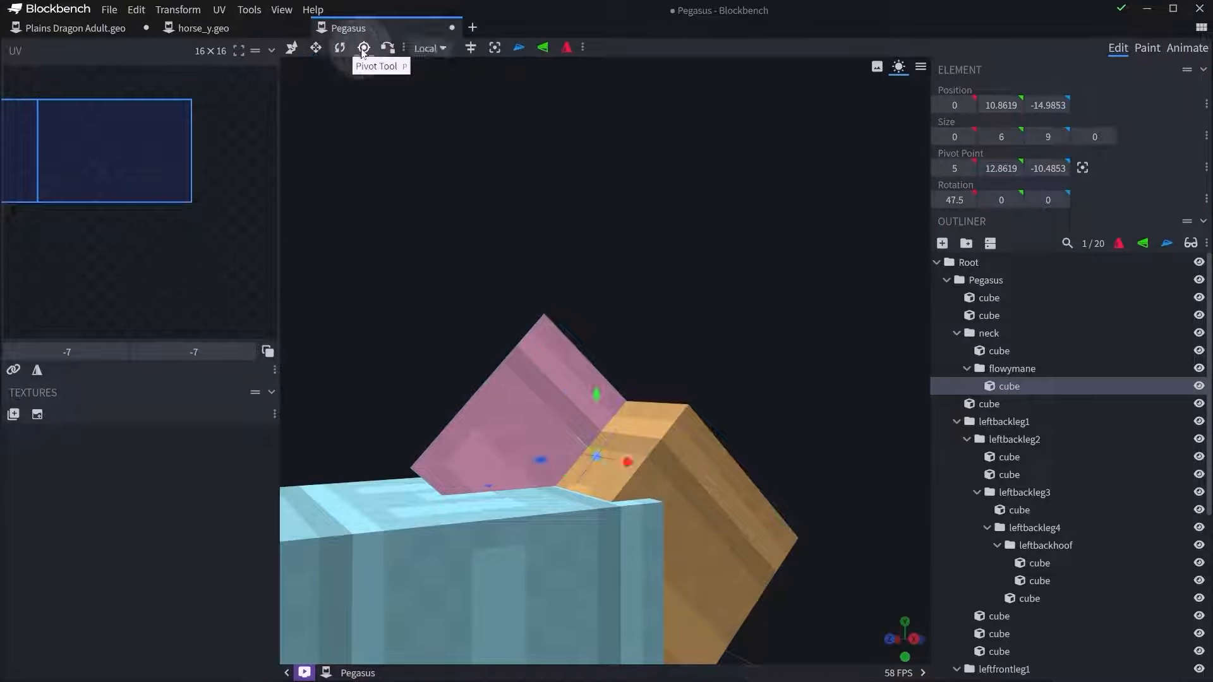
pyautogui.moveTo(615, 161); pyautogui.dragTo(604, 165)
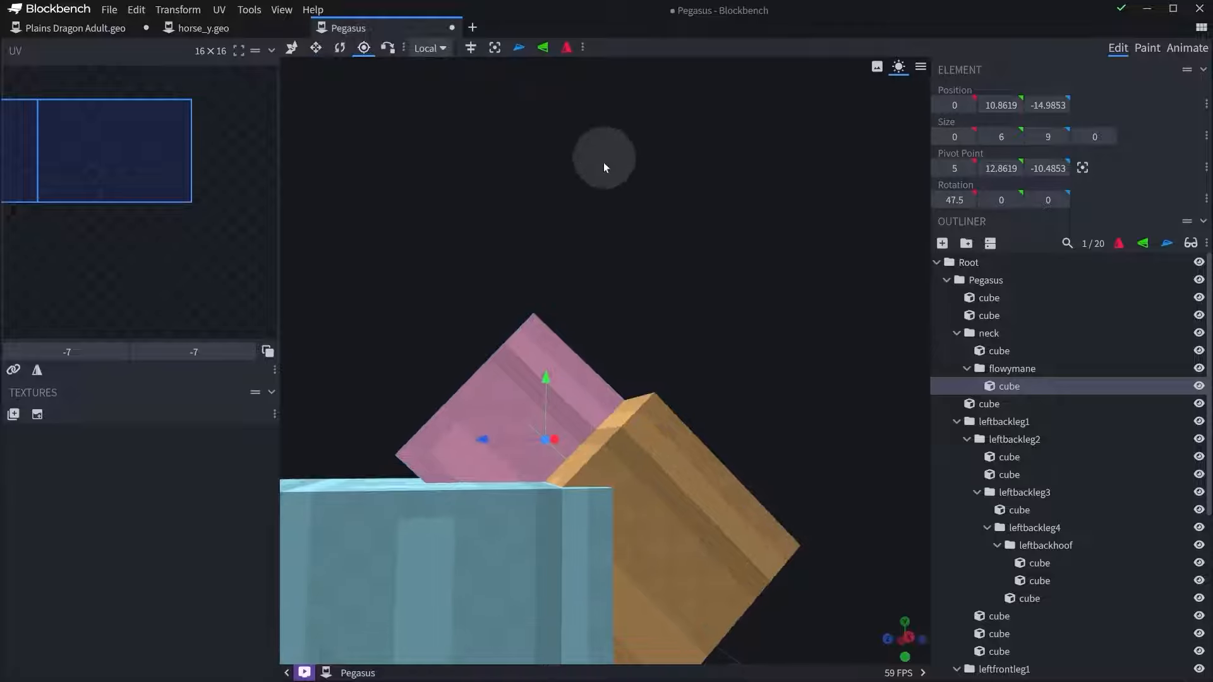
pyautogui.click(495, 49)
pyautogui.moveTo(697, 272); pyautogui.dragTo(680, 283)
pyautogui.moveTo(535, 438); pyautogui.dragTo(541, 439)
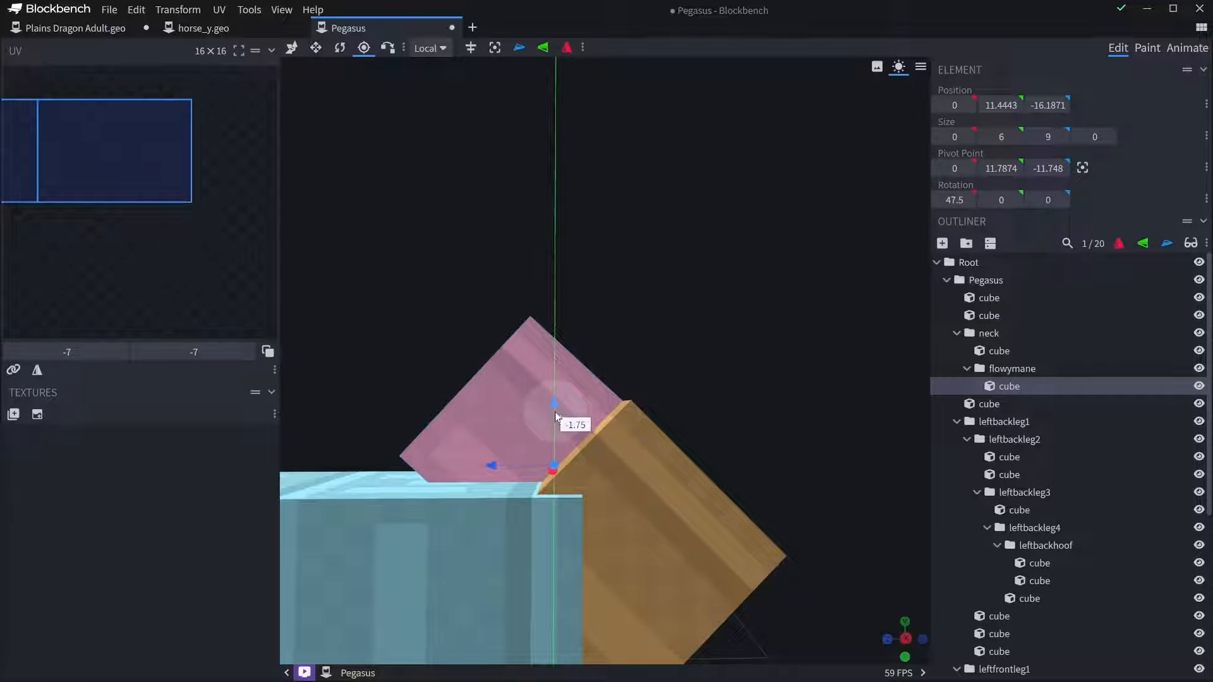
# - Try tilting the mane plane 35 degrees sideways and undo the rotation
pyautogui.moveTo(685, 274); pyautogui.dragTo(593, 434)
pyautogui.press('r')
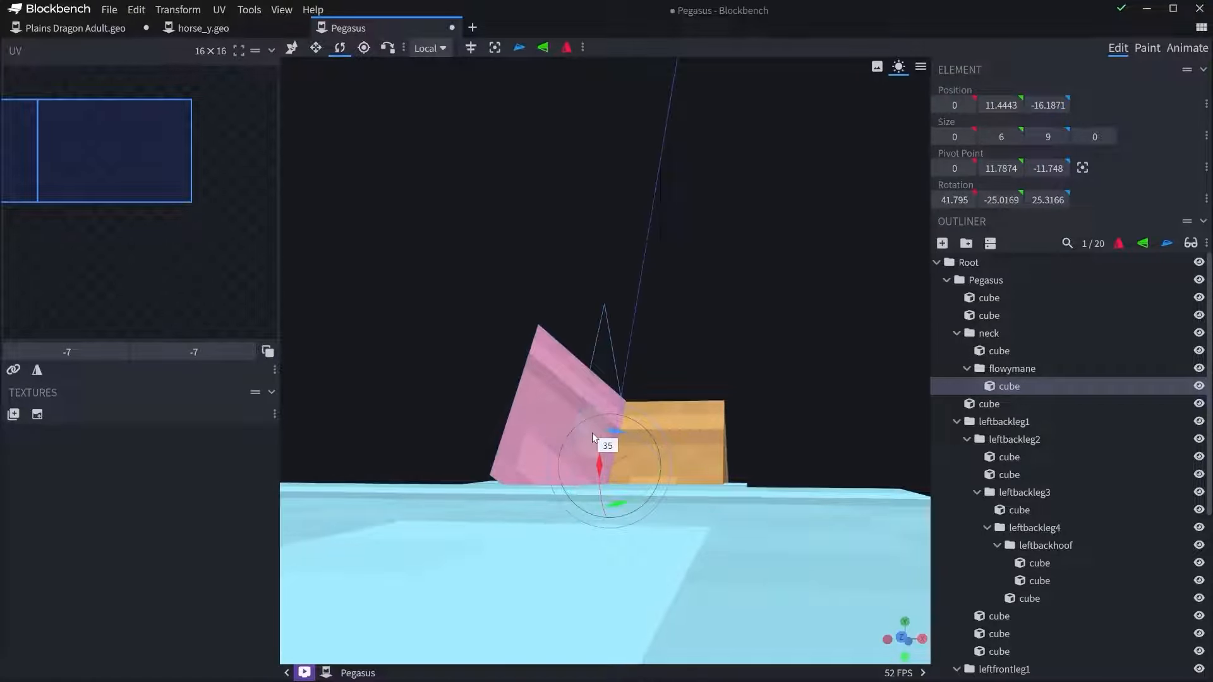
pyautogui.hotkey('ctrl', 'z')
pyautogui.moveTo(719, 317); pyautogui.dragTo(681, 387)
# - Try tilting a duplicate of the mane plane sideways, undo the tilt and delete the copy
pyautogui.hotkey('ctrl', 'd')
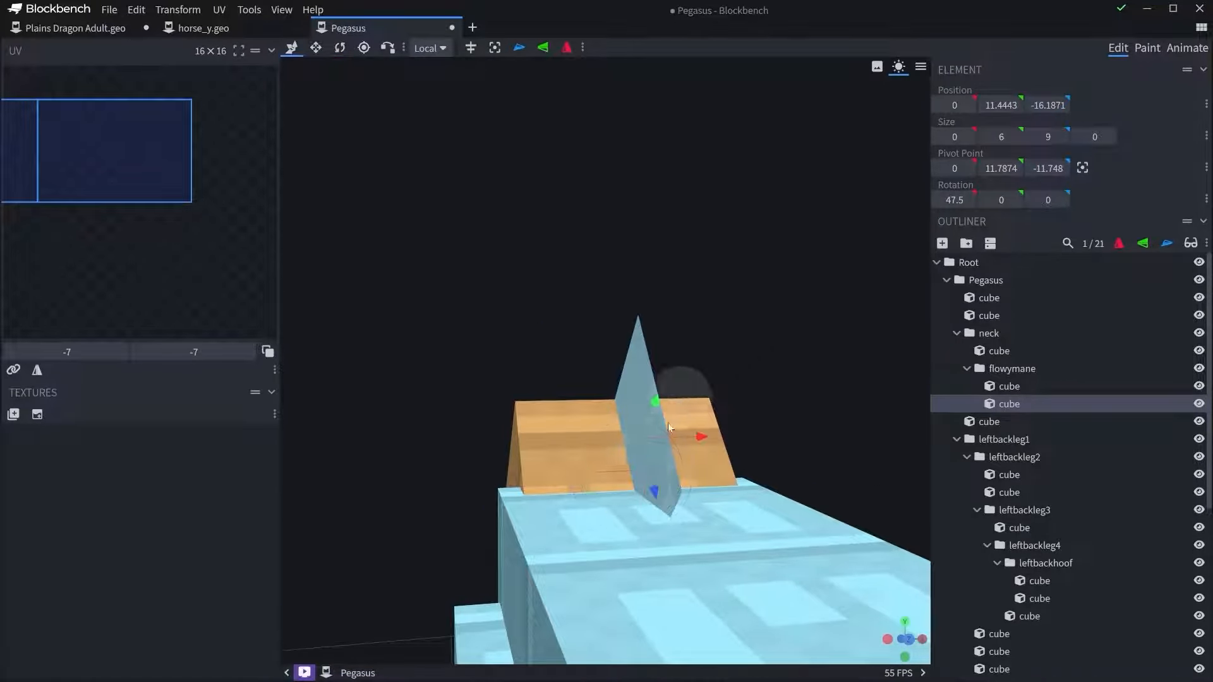
pyautogui.moveTo(624, 444); pyautogui.dragTo(591, 452)
pyautogui.hotkey('ctrl', 'z')
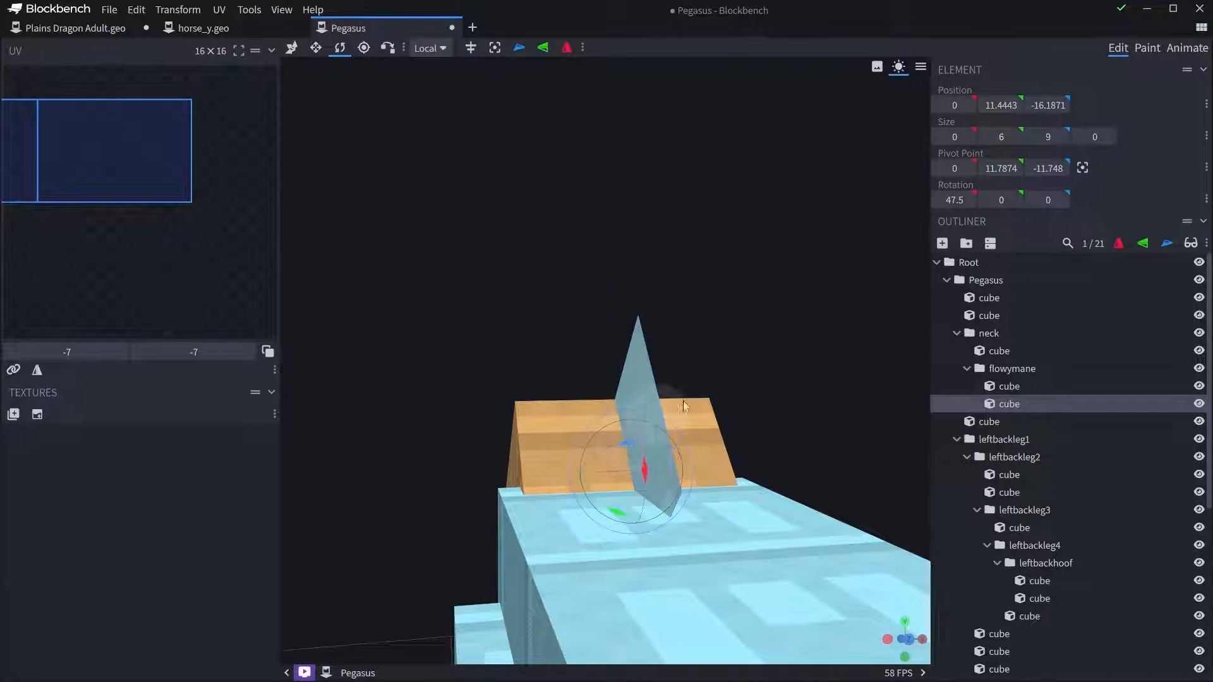
pyautogui.moveTo(757, 324); pyautogui.dragTo(767, 418)
pyautogui.press('Delete')
# - Set the mane plane's X rotation to 45 degrees
pyautogui.click(726, 399)
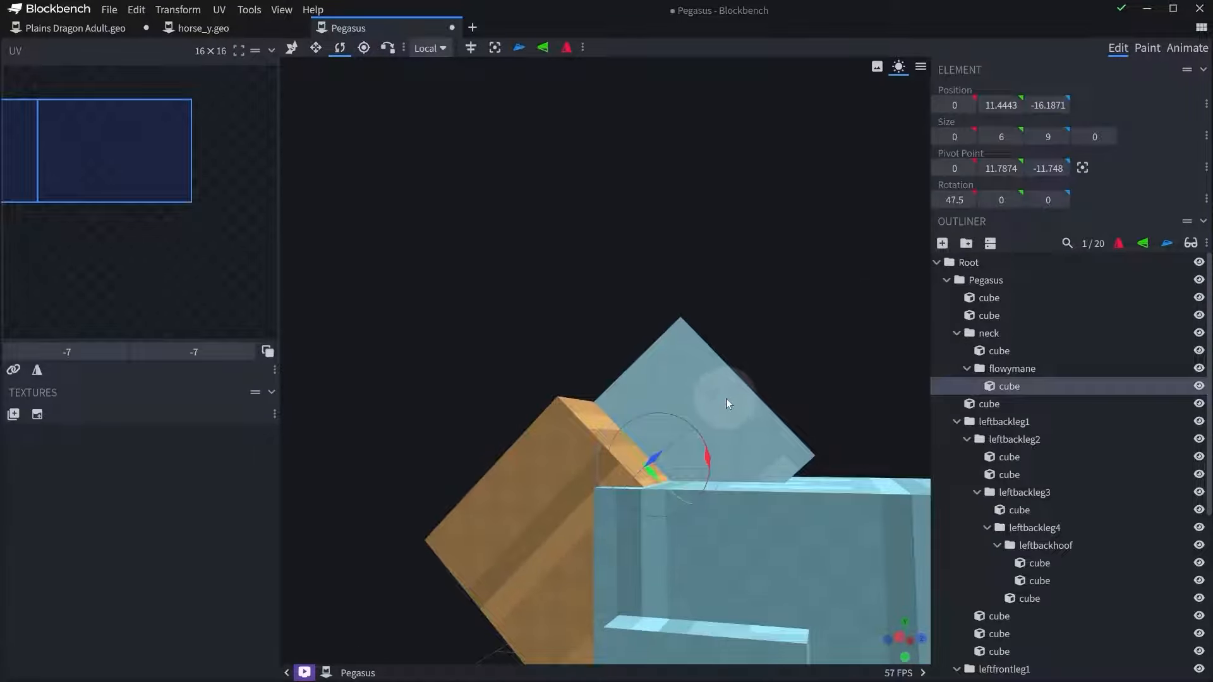
pyautogui.write('45')
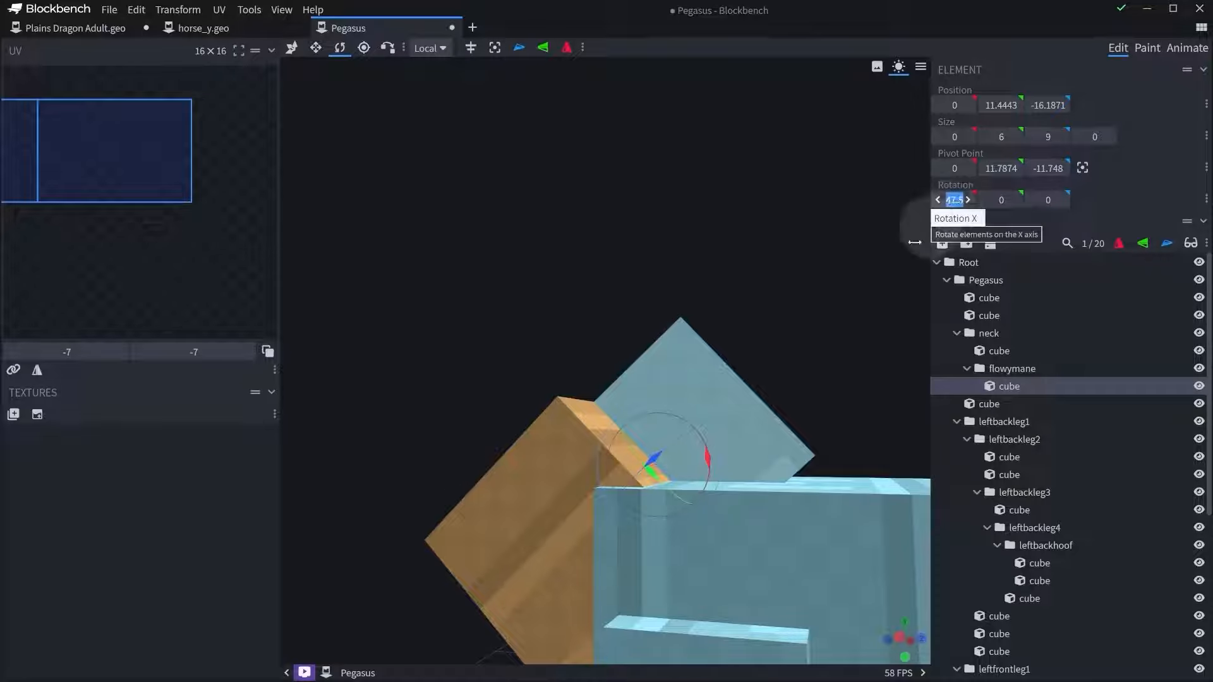
pyautogui.press('Return')
# - Try a fanned-out mane by duplicating the 45-degree mane plane and tilting the copy 45 degrees sideways
pyautogui.moveTo(787, 230); pyautogui.dragTo(713, 336)
pyautogui.hotkey('ctrl', 'd')
pyautogui.moveTo(849, 316); pyautogui.dragTo(744, 353)
pyautogui.press('r')
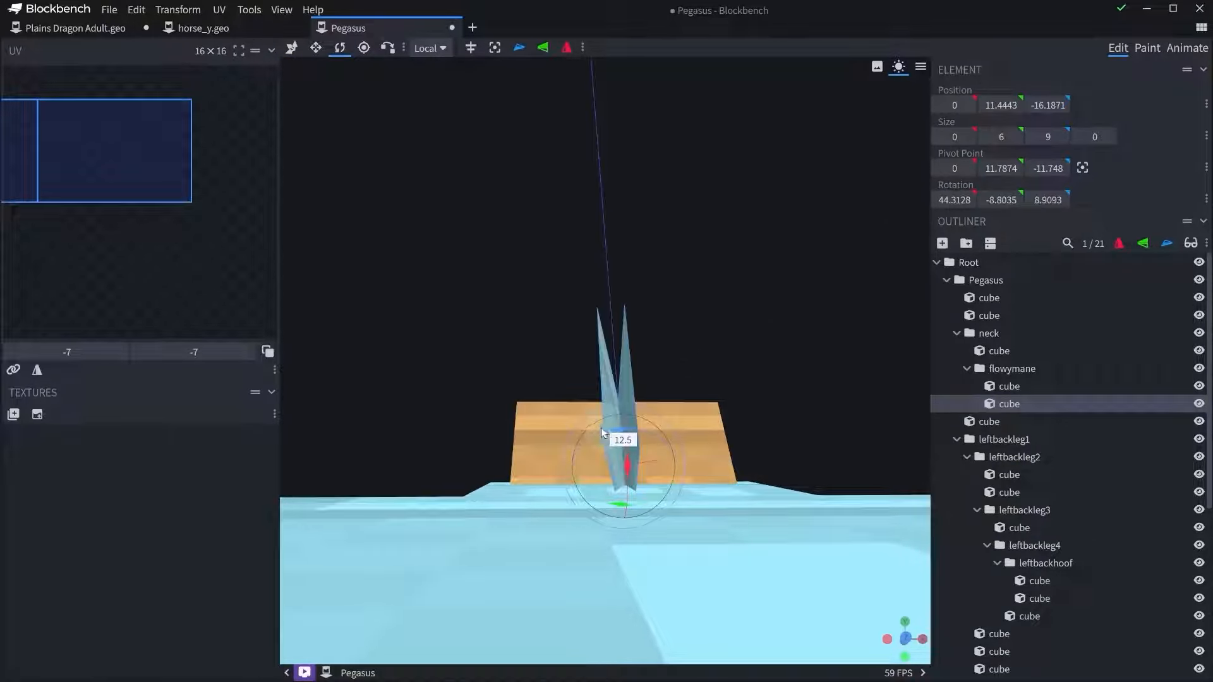
pyautogui.moveTo(593, 432); pyautogui.dragTo(565, 442)
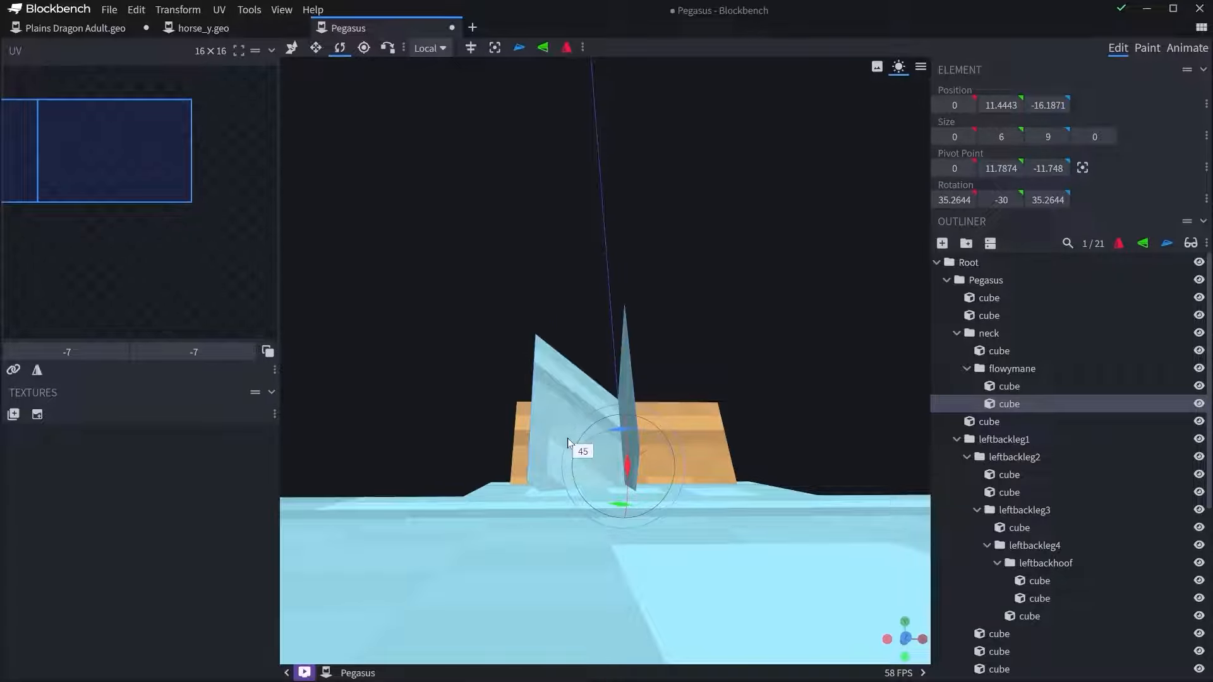
pyautogui.moveTo(528, 294); pyautogui.dragTo(848, 428)
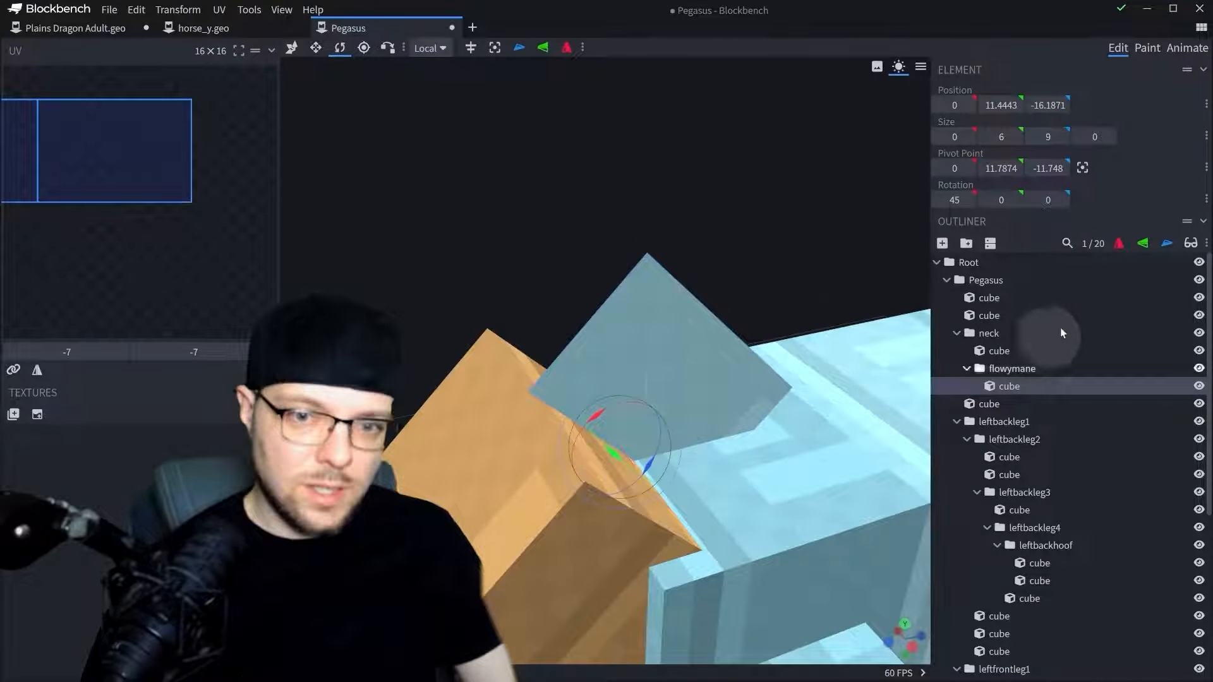
# - Delete the existing mane plane and add a new cube inside the flowymane bone
pyautogui.click(990, 352)
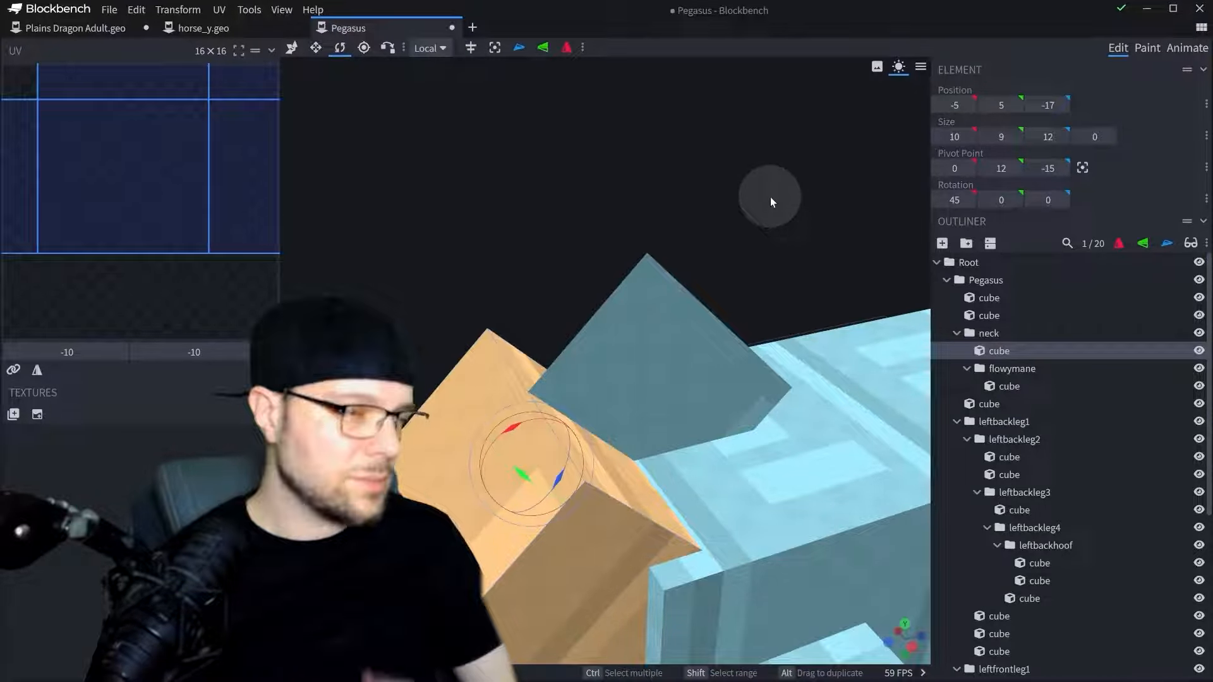
pyautogui.press('Delete')
pyautogui.click(1018, 369)
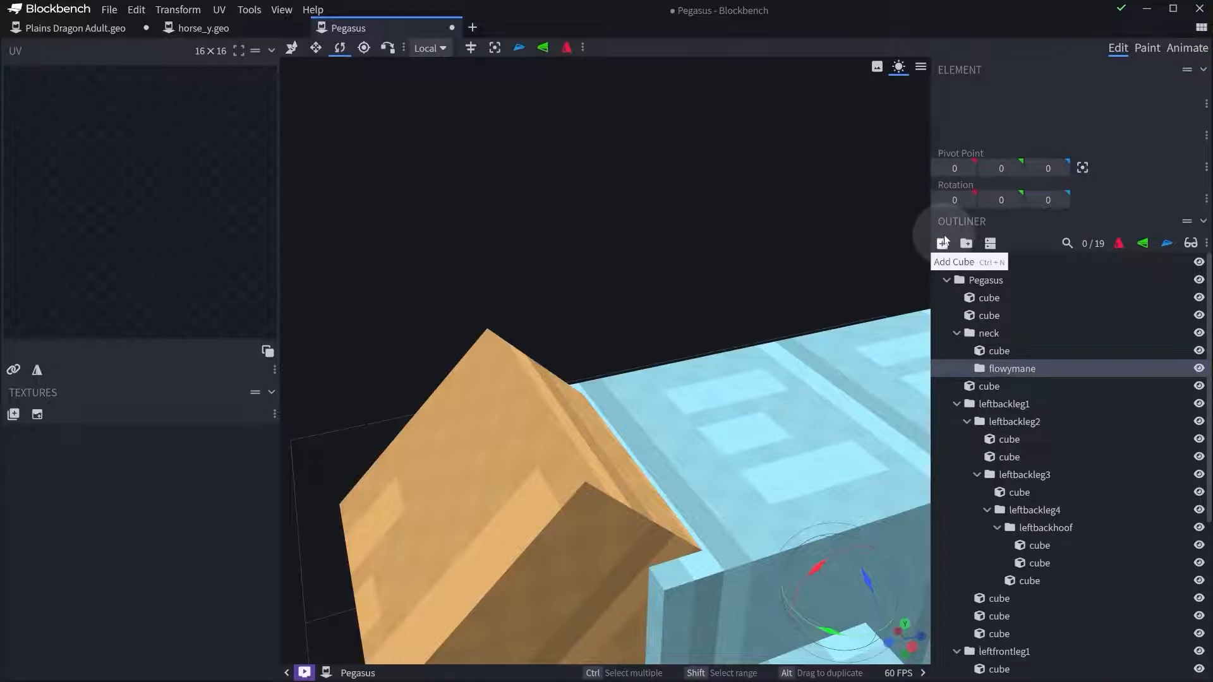
pyautogui.click(942, 243)
pyautogui.scroll(-5, 695, 490)
pyautogui.moveTo(721, 412); pyautogui.dragTo(729, 318)
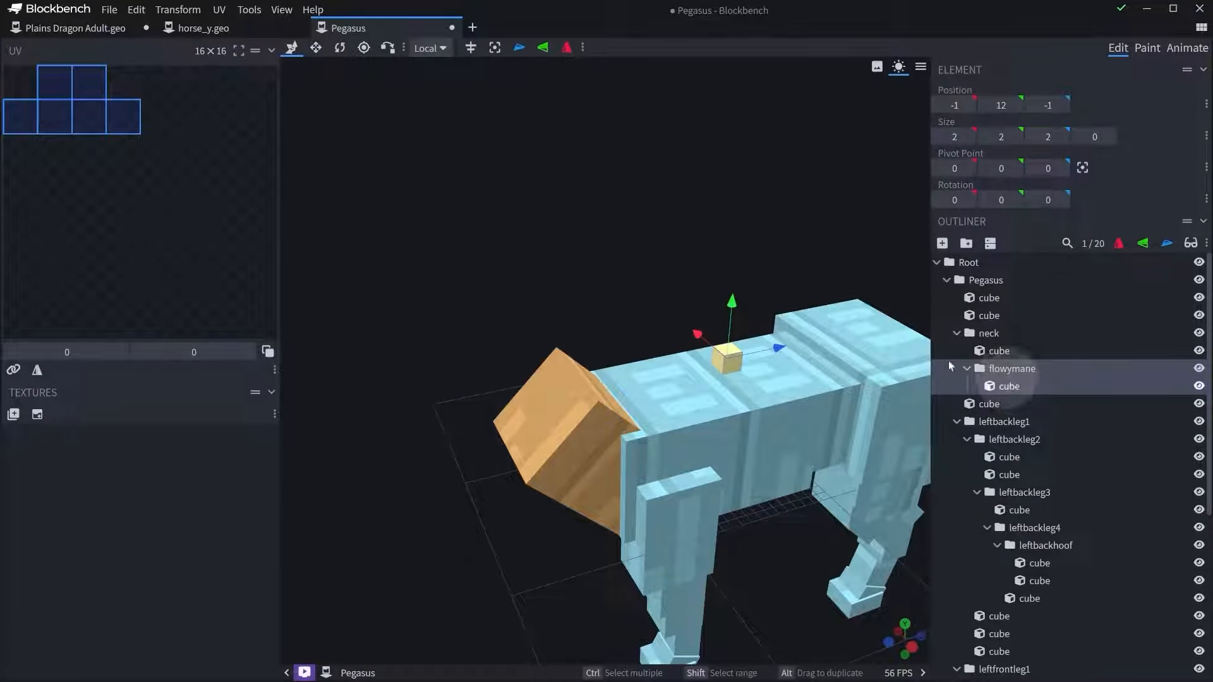
pyautogui.moveTo(799, 245); pyautogui.dragTo(742, 232)
# - Resize the new mane cube into a flat plane 0 wide, 6 high and 12 long
pyautogui.click(1000, 370)
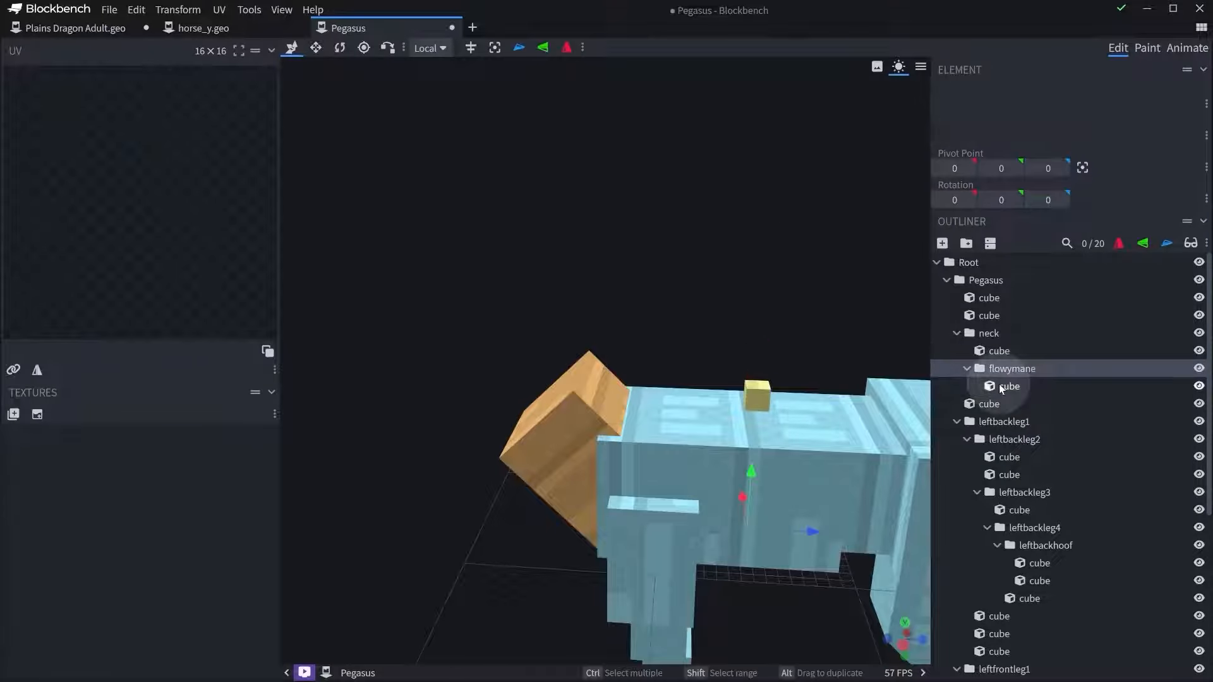
pyautogui.click(1000, 385)
pyautogui.moveTo(816, 276); pyautogui.dragTo(670, 382)
pyautogui.press('s')
pyautogui.moveTo(578, 399); pyautogui.dragTo(595, 395)
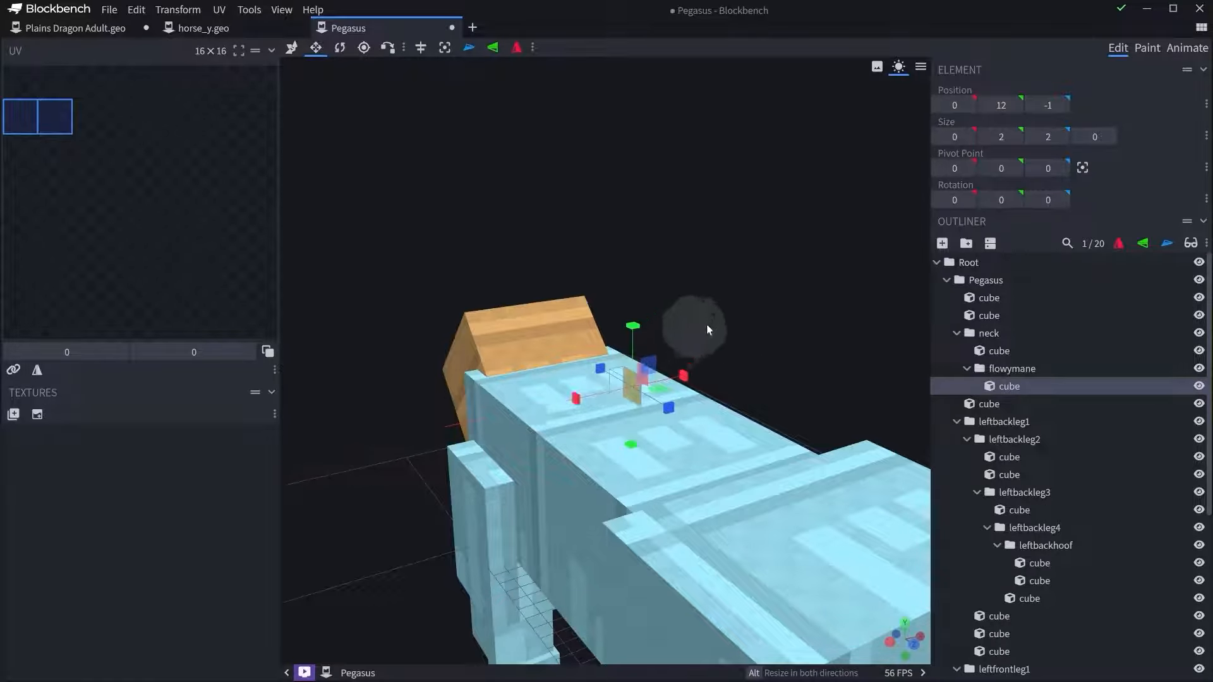
pyautogui.moveTo(707, 327); pyautogui.dragTo(805, 292)
pyautogui.moveTo(693, 388); pyautogui.dragTo(782, 379)
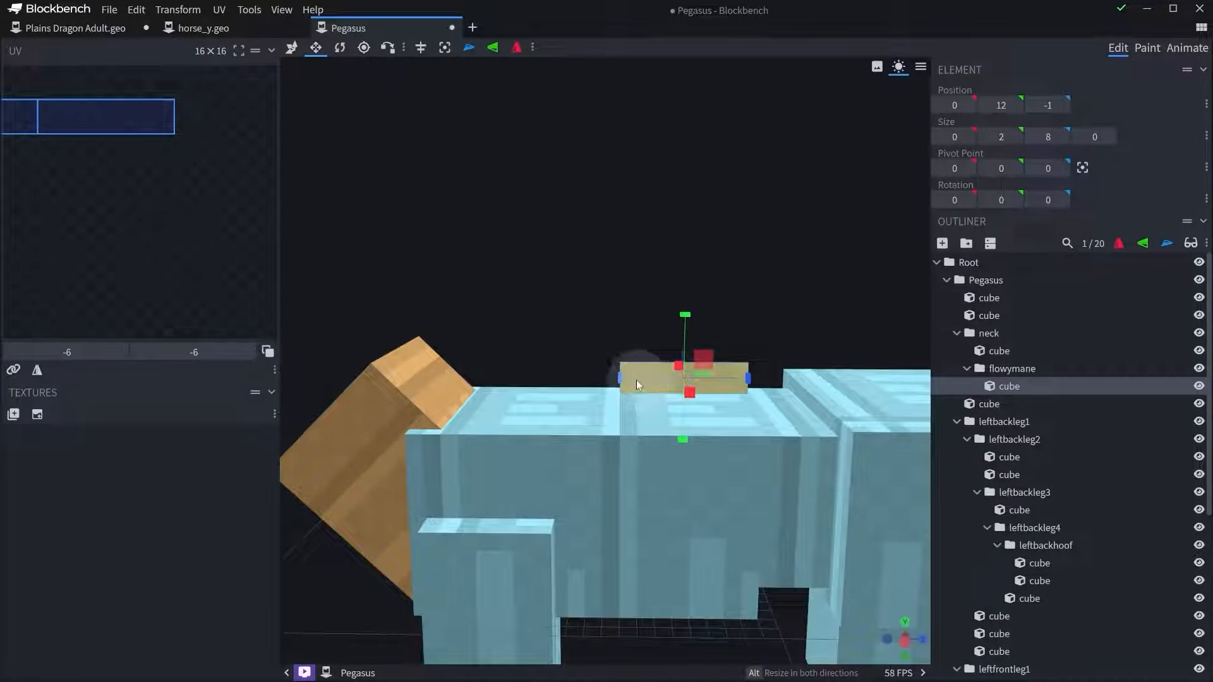
pyautogui.moveTo(636, 385); pyautogui.dragTo(533, 108)
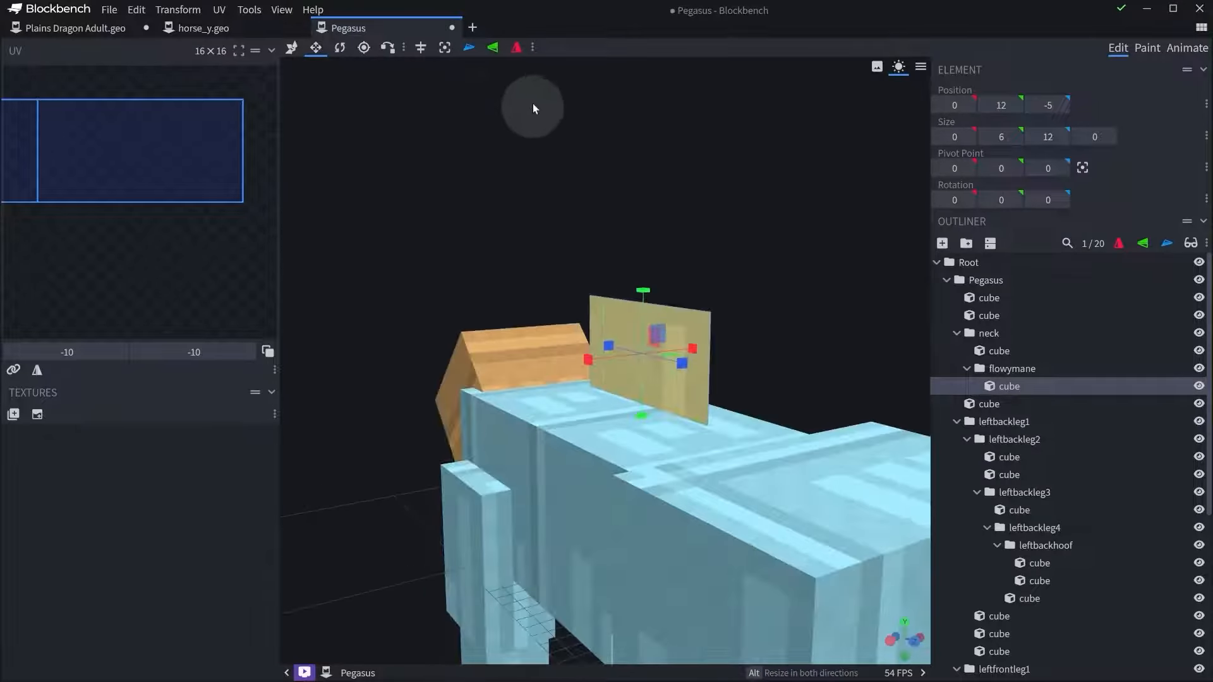
# - Center the mane plane's pivot and lower it to the plane's bottom edge at height 12
pyautogui.click(428, 46)
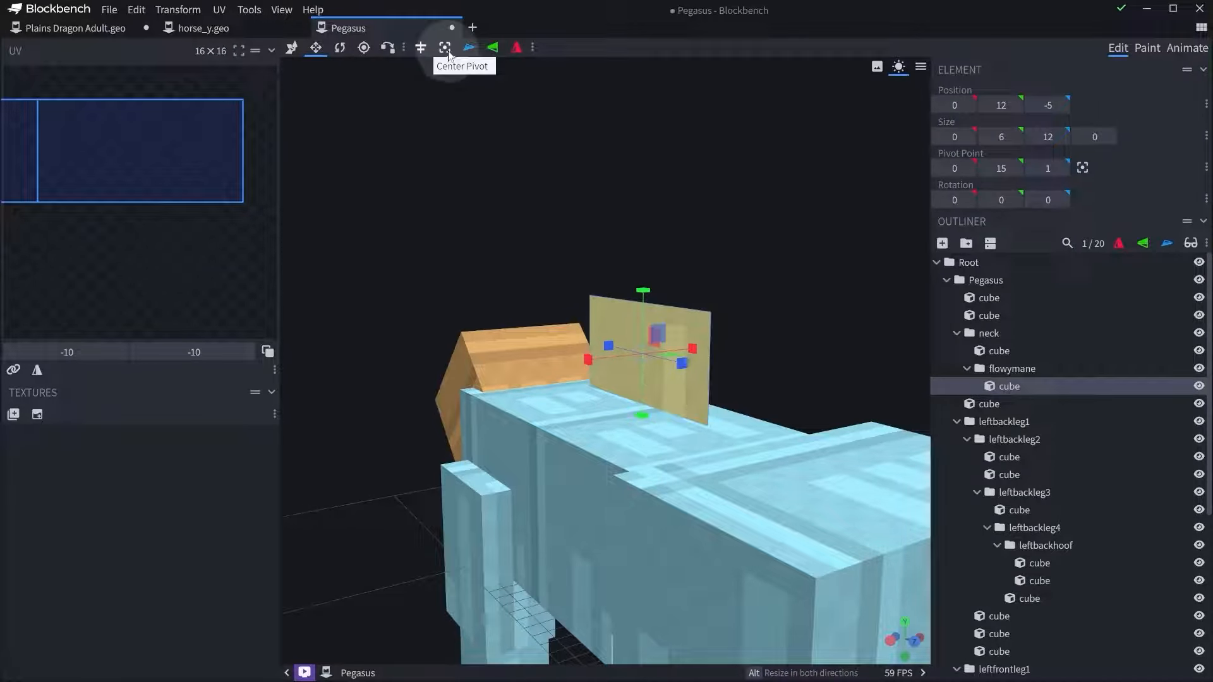
pyautogui.click(363, 47)
pyautogui.moveTo(642, 292); pyautogui.dragTo(651, 354)
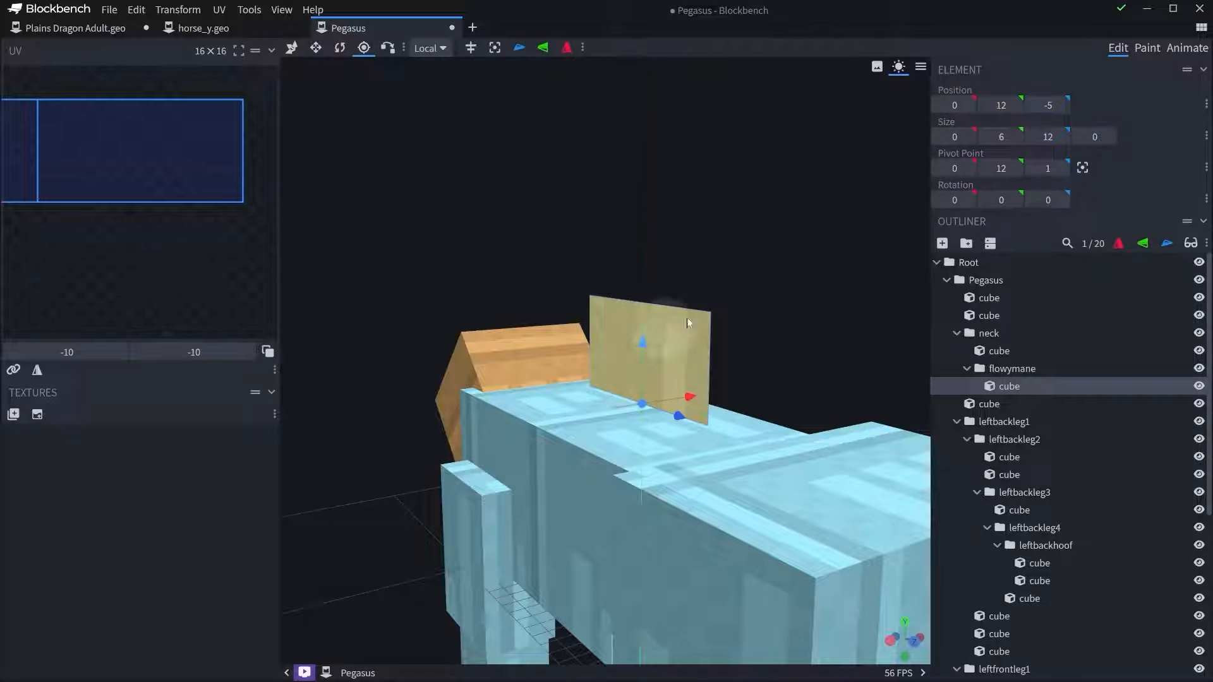
# - Fan out the mane by duplicating the plane with a 45-degree sideways tilt and flipping a second tilted copy across X
pyautogui.press('r')
pyautogui.moveTo(790, 285); pyautogui.dragTo(761, 221)
pyautogui.scroll(4, 731, 292)
pyautogui.hotkey('ctrl', 'd')
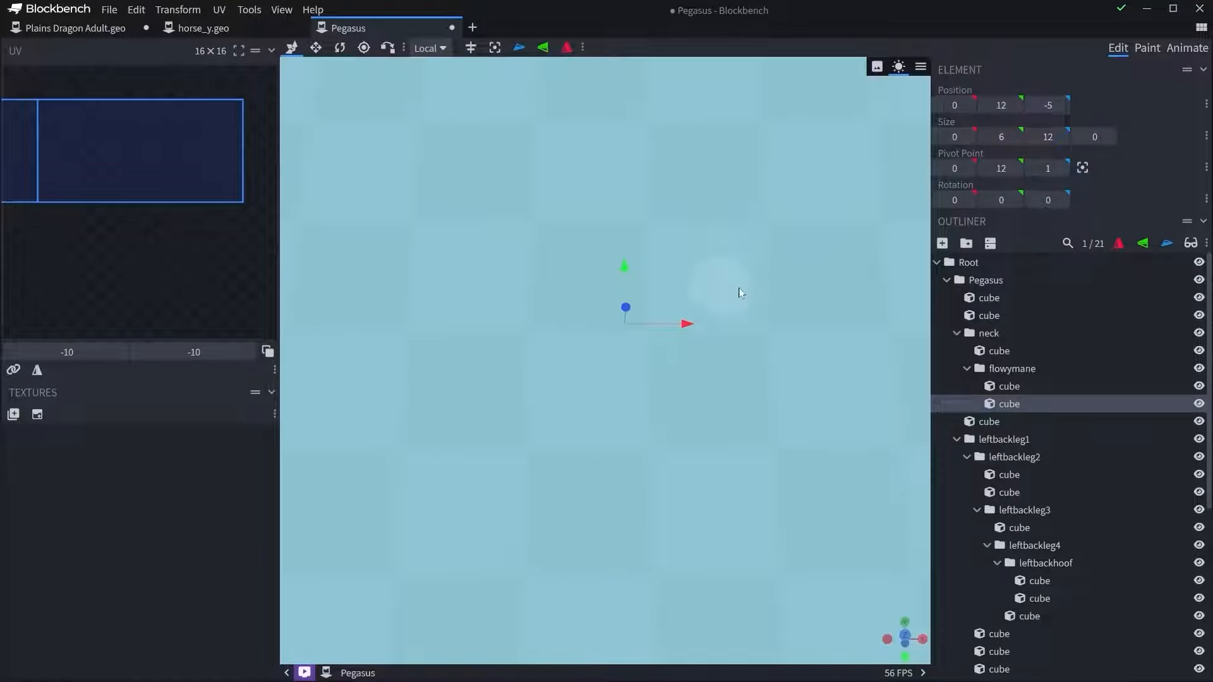
pyautogui.moveTo(741, 293); pyautogui.dragTo(771, 369)
pyautogui.press('r')
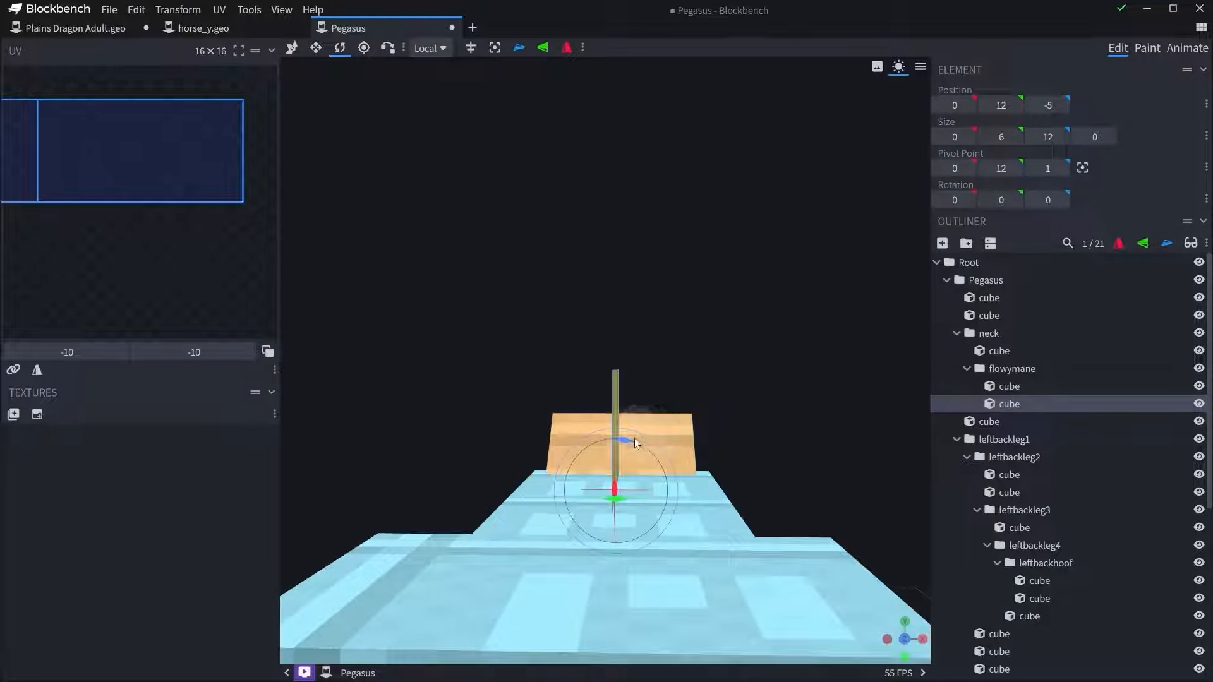
pyautogui.moveTo(635, 440); pyautogui.dragTo(676, 460)
pyautogui.hotkey('ctrl', 'd')
pyautogui.click(1119, 244)
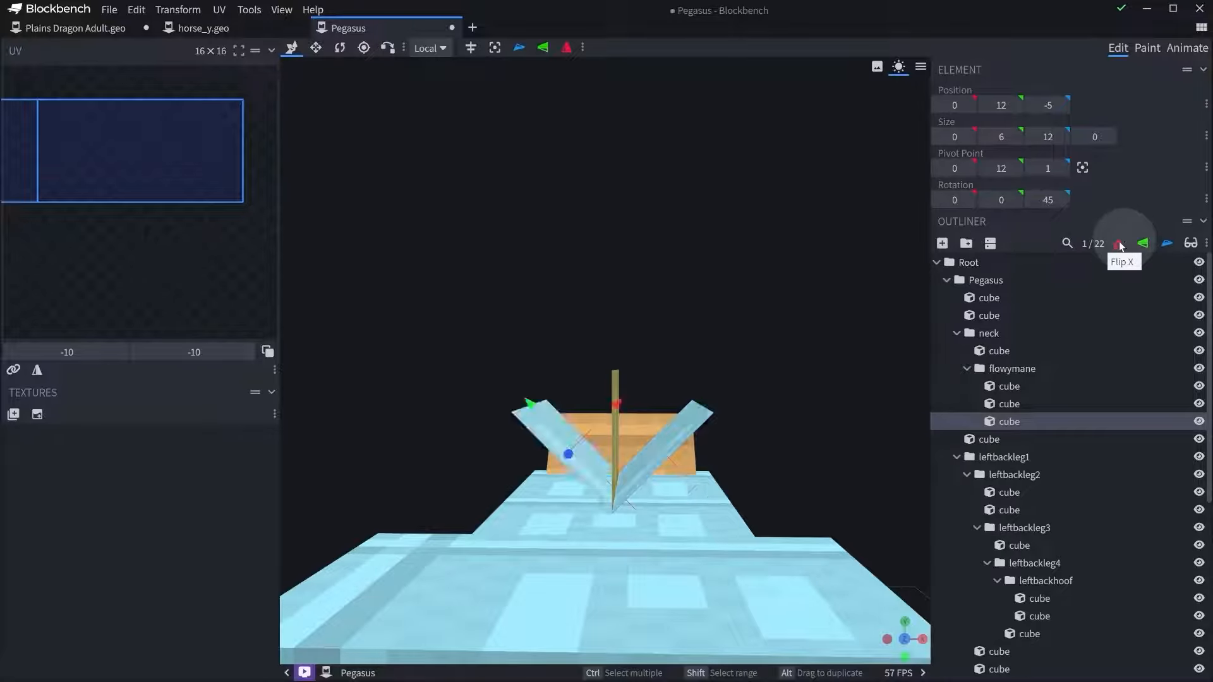
# - Select all three mane planes and move them forward over the neck to Z position -18
pyautogui.moveTo(691, 266); pyautogui.dragTo(621, 404)
pyautogui.keyDown('ctrl'); pyautogui.click(592, 453); pyautogui.keyUp('ctrl')
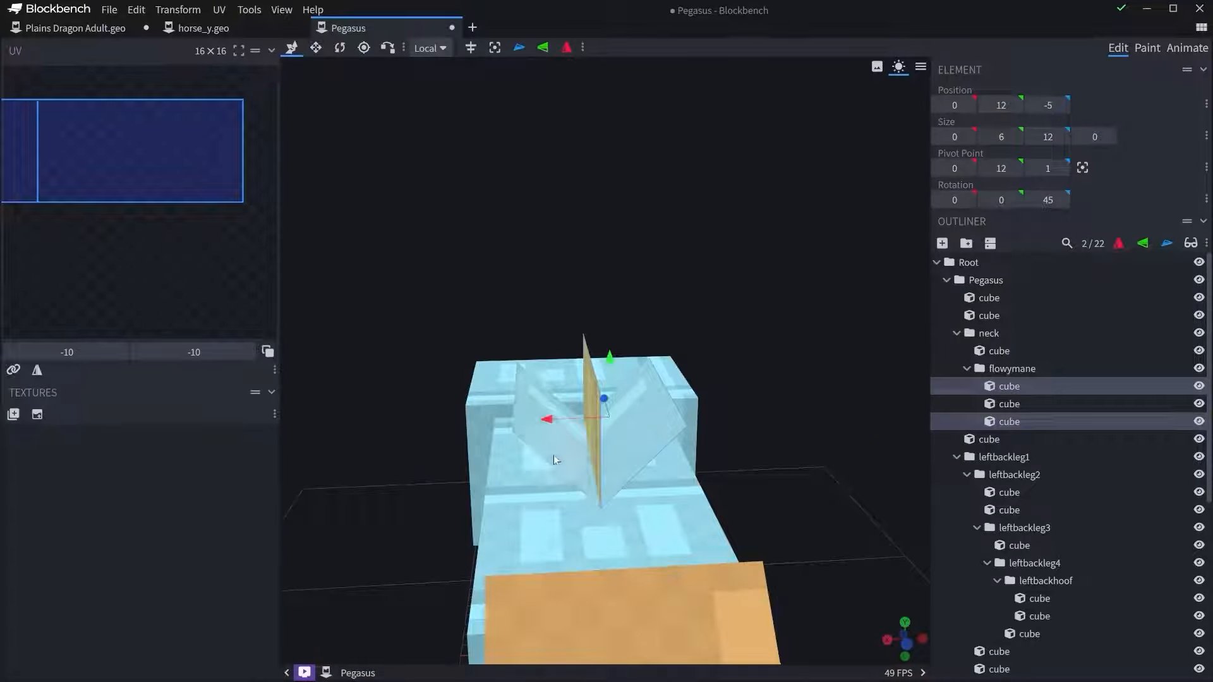
pyautogui.keyDown('ctrl'); pyautogui.click(554, 455); pyautogui.keyUp('ctrl')
pyautogui.moveTo(804, 480); pyautogui.dragTo(702, 332)
pyautogui.moveTo(758, 387); pyautogui.dragTo(610, 392)
pyautogui.moveTo(745, 252); pyautogui.dragTo(713, 240)
pyautogui.scroll(4, 610, 354)
# - Center the flowymane bone's pivot and lower it to Y 11.9142 at the base of the planes
pyautogui.click(1012, 368)
pyautogui.click(340, 48)
pyautogui.click(494, 48)
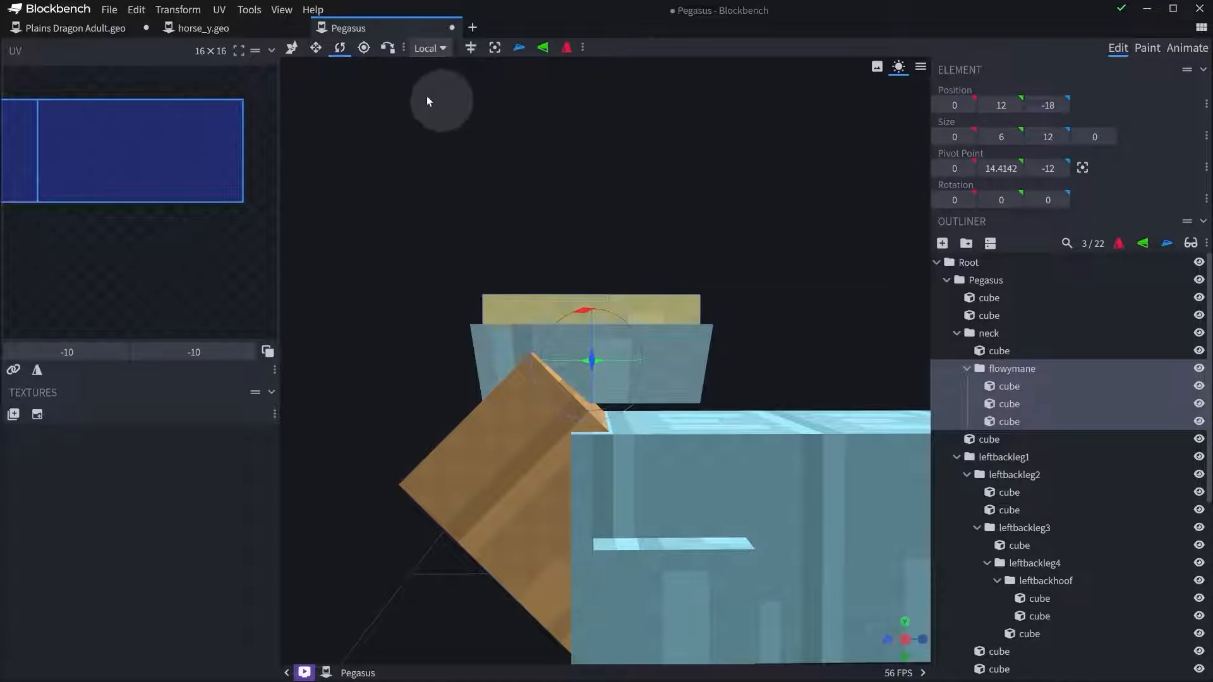
pyautogui.click(363, 48)
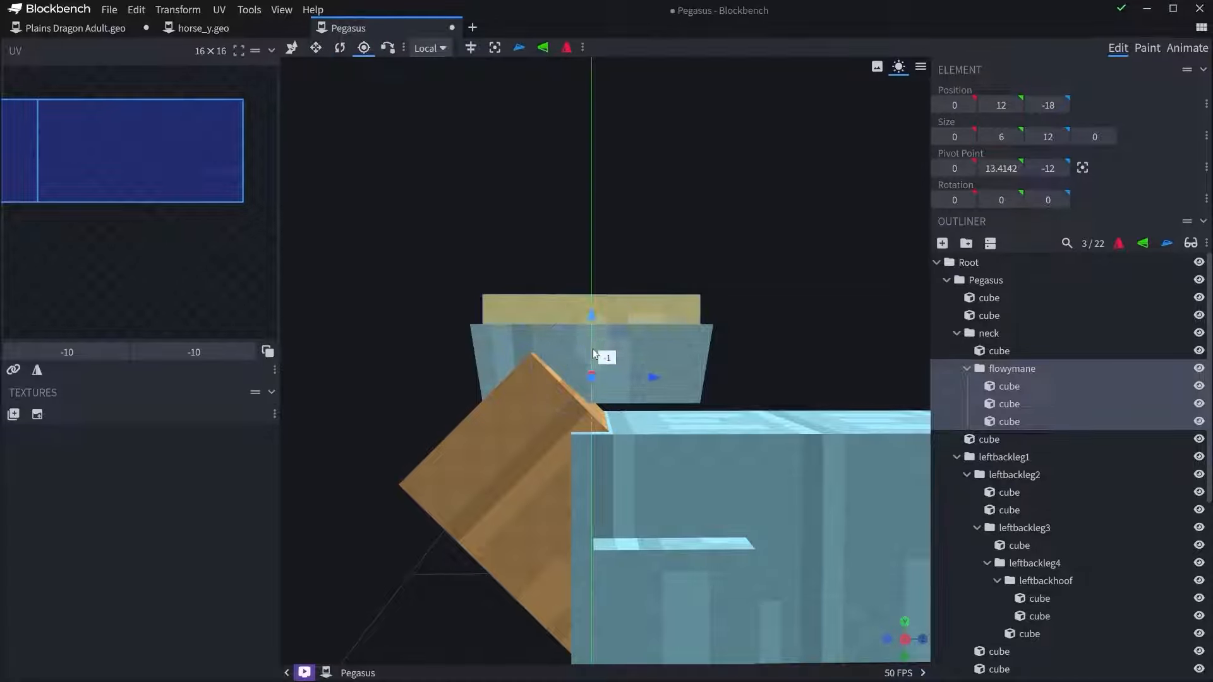
pyautogui.moveTo(592, 368); pyautogui.dragTo(591, 366)
pyautogui.moveTo(753, 293); pyautogui.dragTo(751, 286)
# - Rotate the flowymane bone 45 degrees on X and shift it forward to Z pivot -12.25 along the neck
pyautogui.press('r')
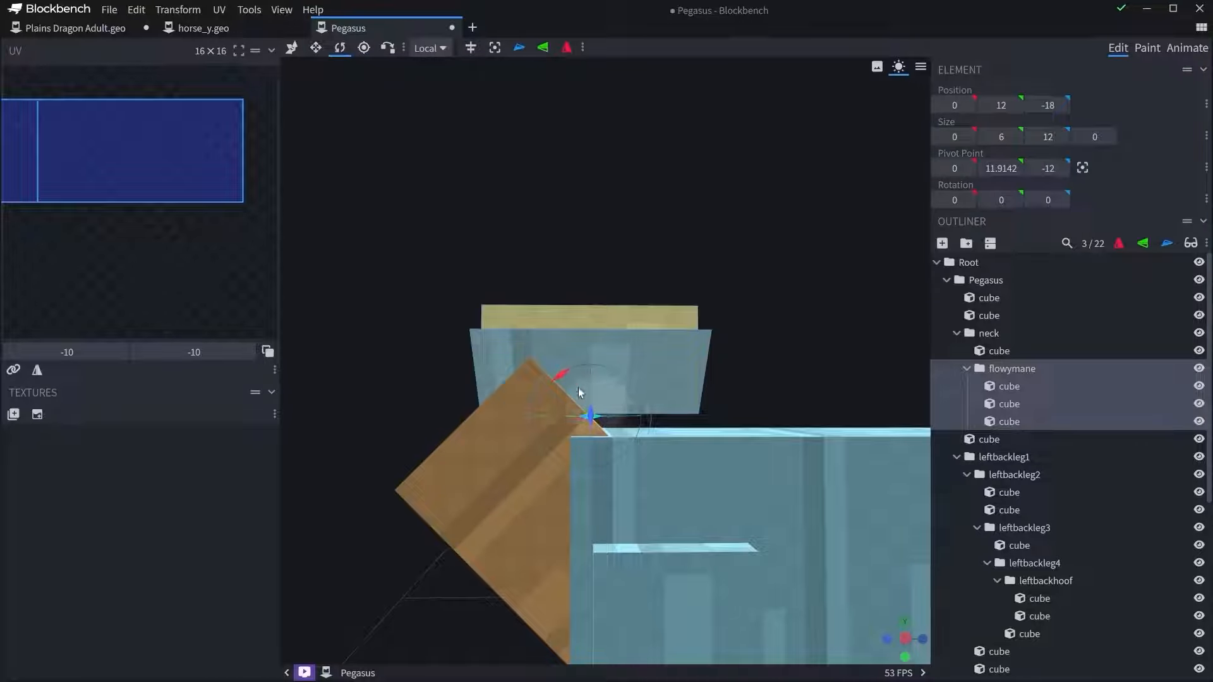
pyautogui.moveTo(562, 375); pyautogui.dragTo(634, 346)
pyautogui.scroll(3, 603, 366)
pyautogui.press('v')
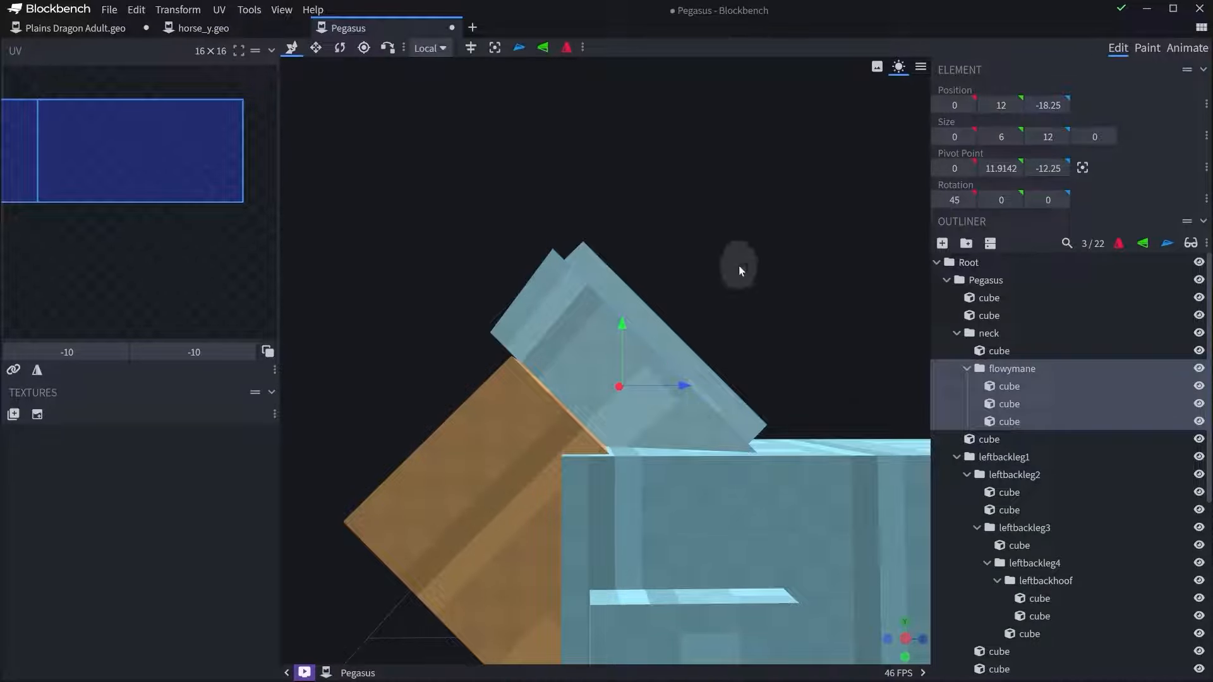
pyautogui.moveTo(740, 270); pyautogui.dragTo(774, 312)
# - Examine the fanned mane planes and their fit on the neck from the front and side
pyautogui.click(612, 275)
pyautogui.click(673, 274)
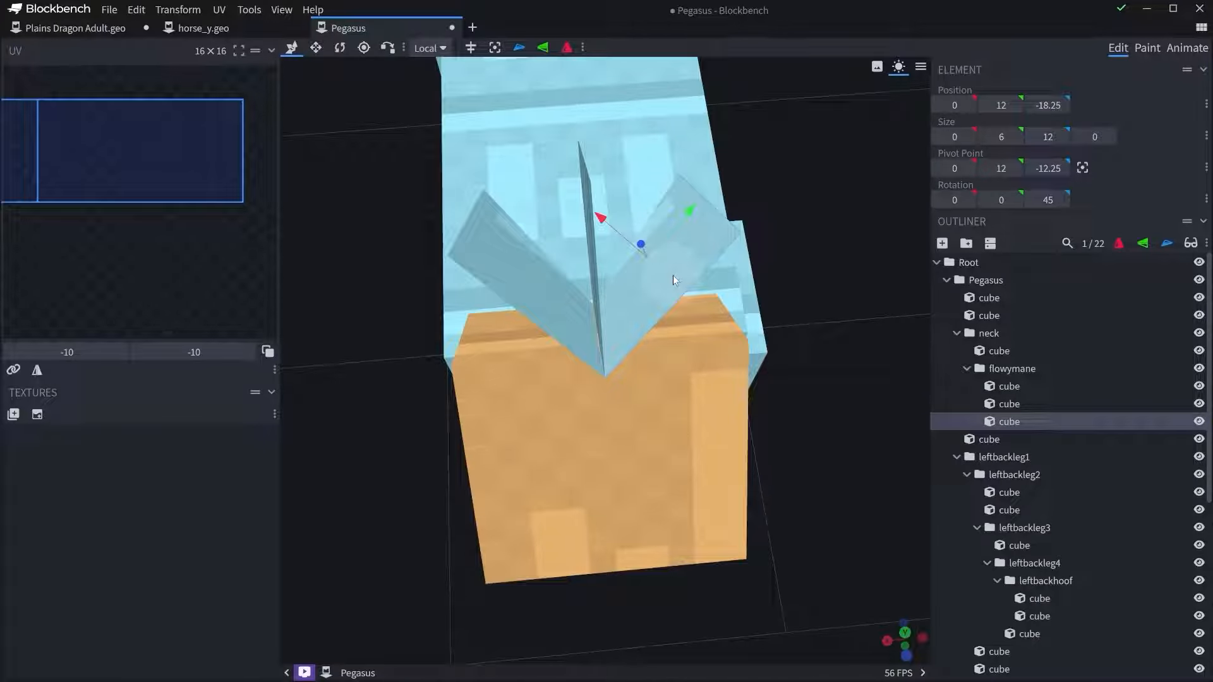
pyautogui.scroll(2, 655, 279)
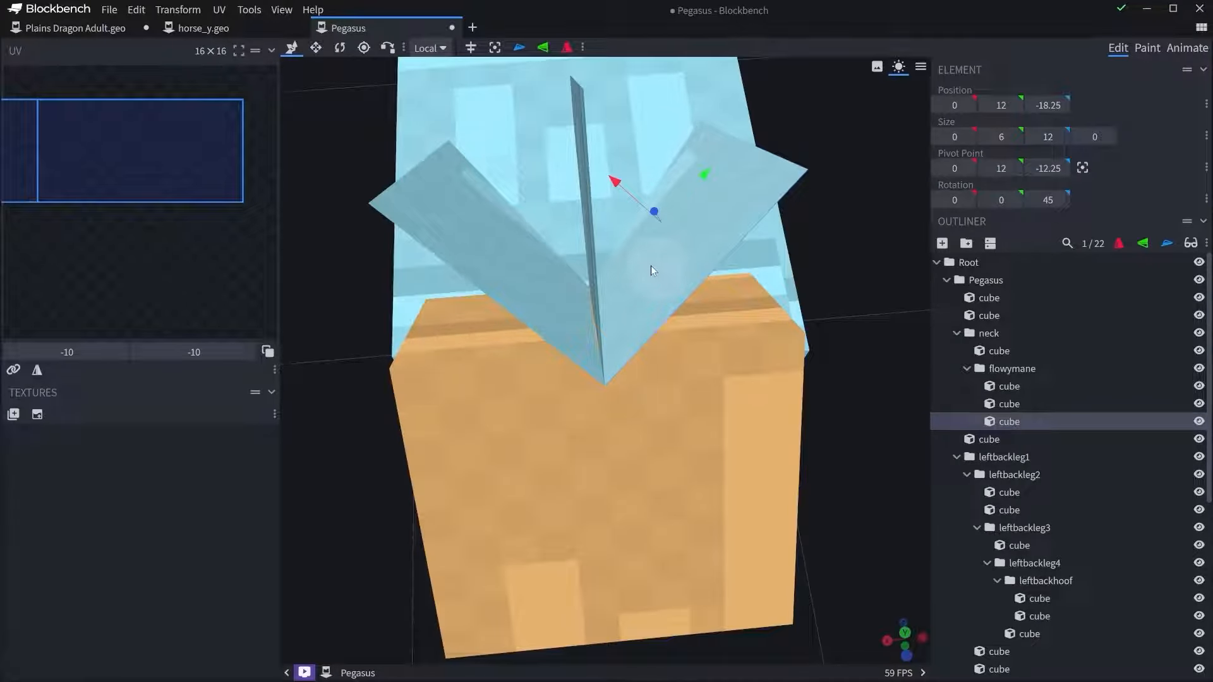
pyautogui.moveTo(650, 265); pyautogui.dragTo(563, 363)
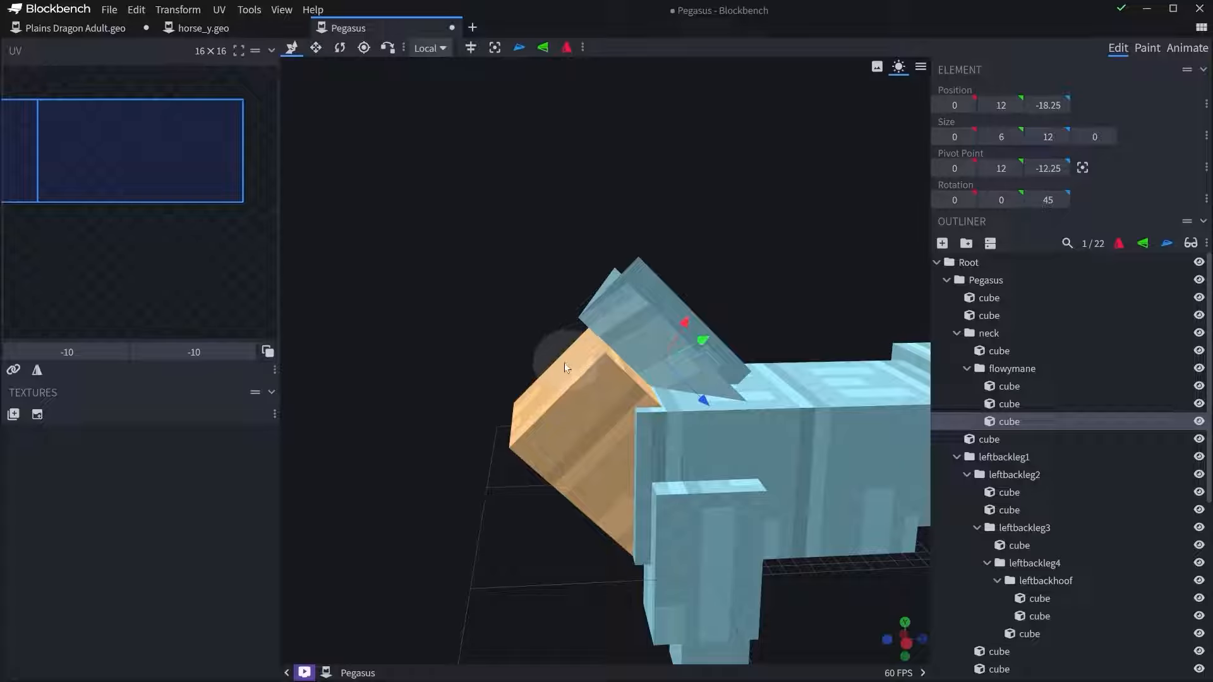
pyautogui.moveTo(563, 363); pyautogui.dragTo(583, 355, button='right')
pyautogui.scroll(3, 578, 372)
pyautogui.click(573, 402)
pyautogui.moveTo(574, 400); pyautogui.dragTo(615, 300, button='right')
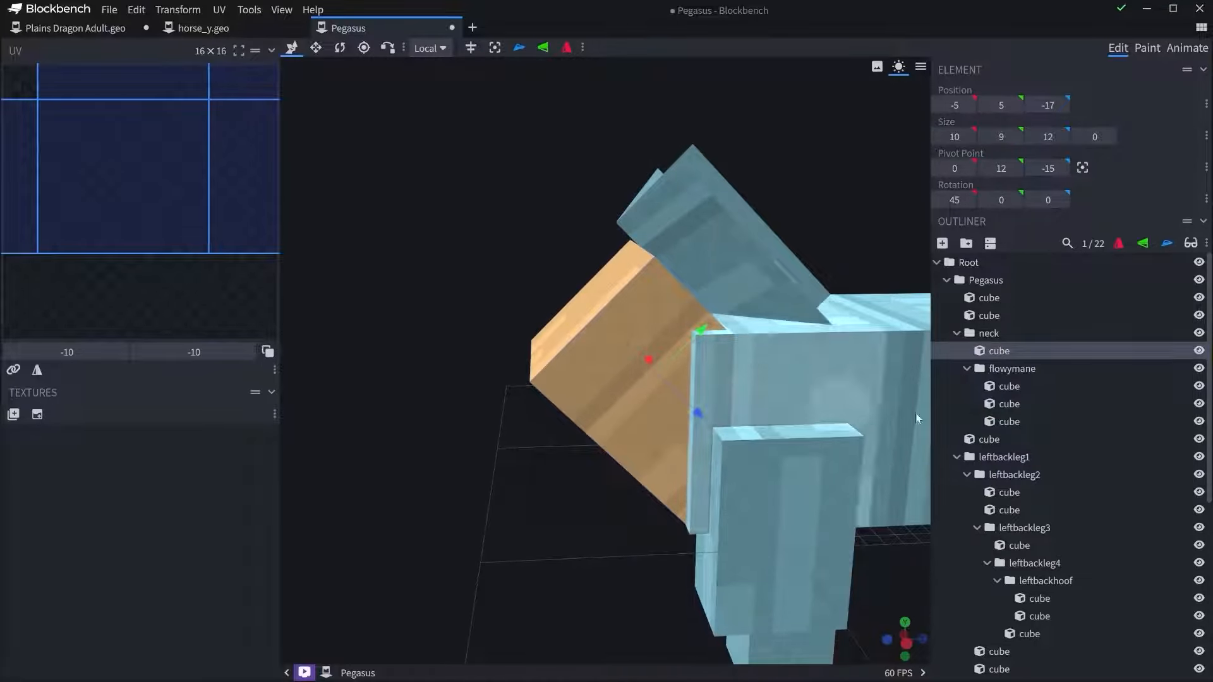
# - Check what the neck bone contains by collapsing it and briefly hiding it
pyautogui.click(976, 333)
pyautogui.click(957, 333)
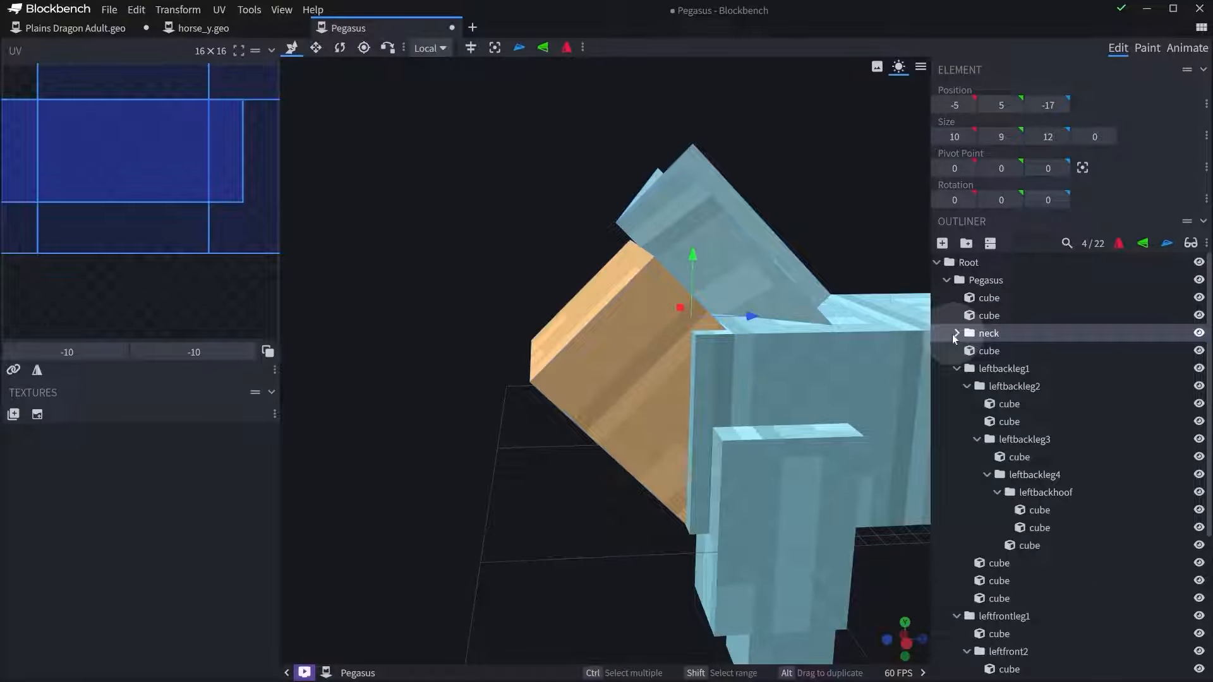
pyautogui.click(957, 333)
pyautogui.click(957, 333)
pyautogui.click(1198, 333)
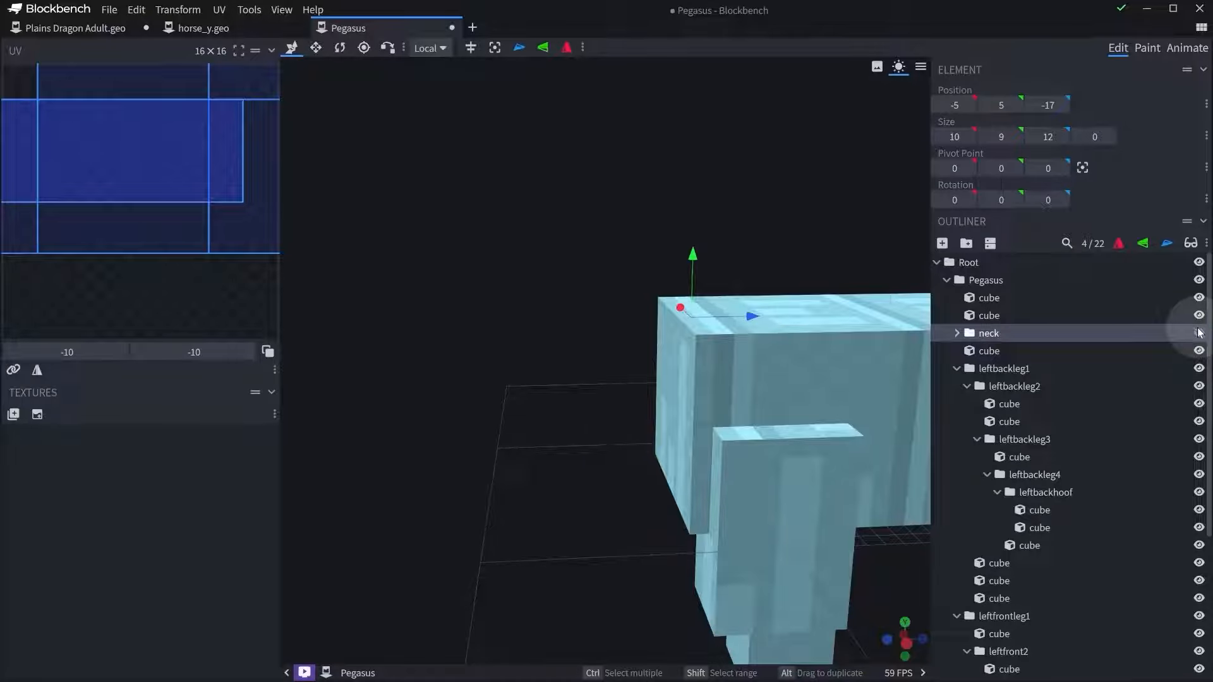
pyautogui.click(1198, 333)
pyautogui.click(957, 333)
# - Add a new bone inside the neck bone and name it head
pyautogui.click(965, 244)
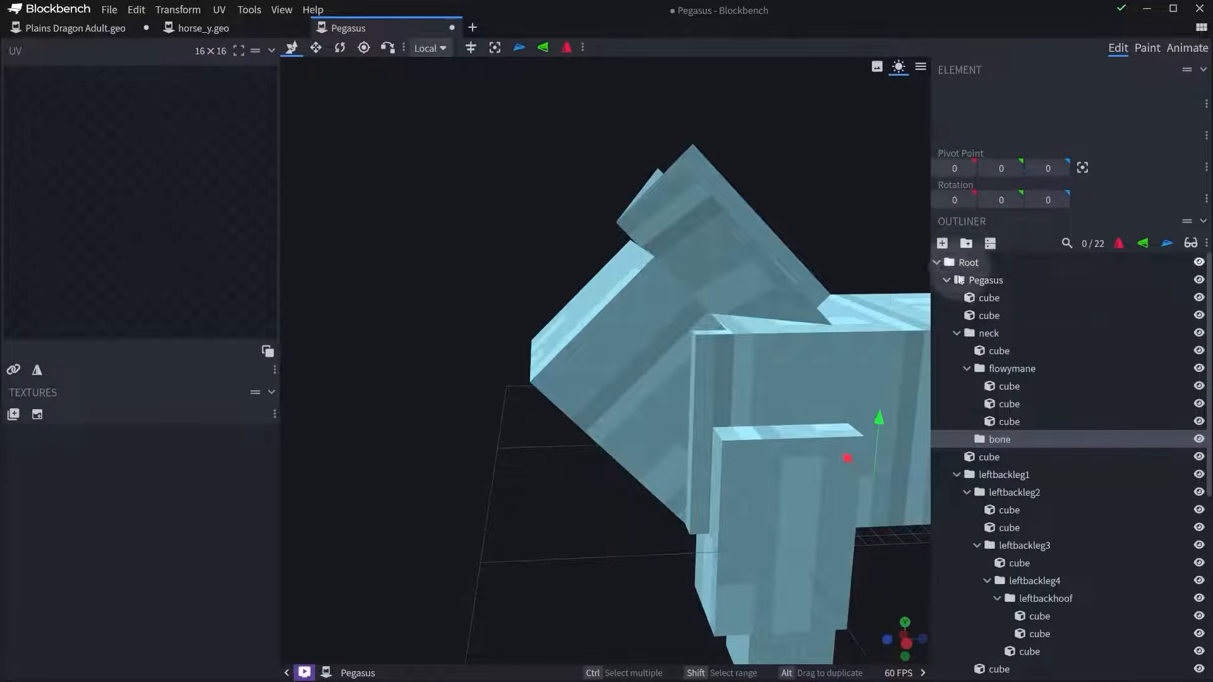
pyautogui.doubleClick(1000, 439)
pyautogui.write('neck')
pyautogui.press('Return')
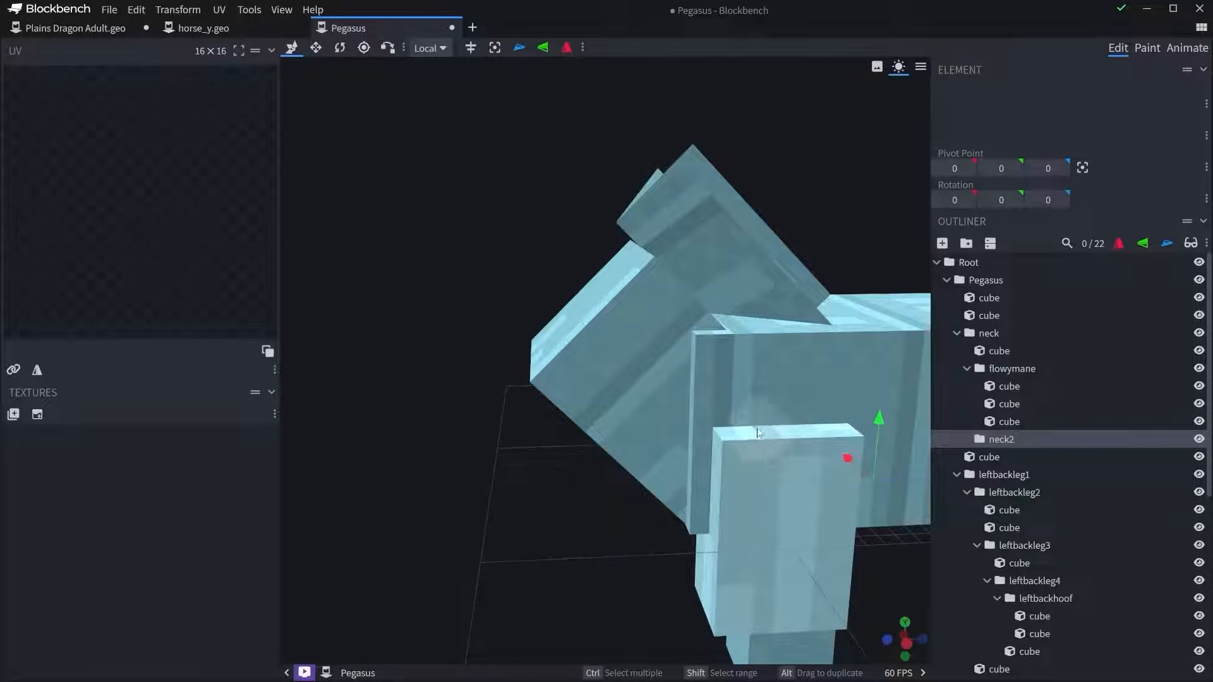
pyautogui.doubleClick(1012, 440)
pyautogui.write('ne')
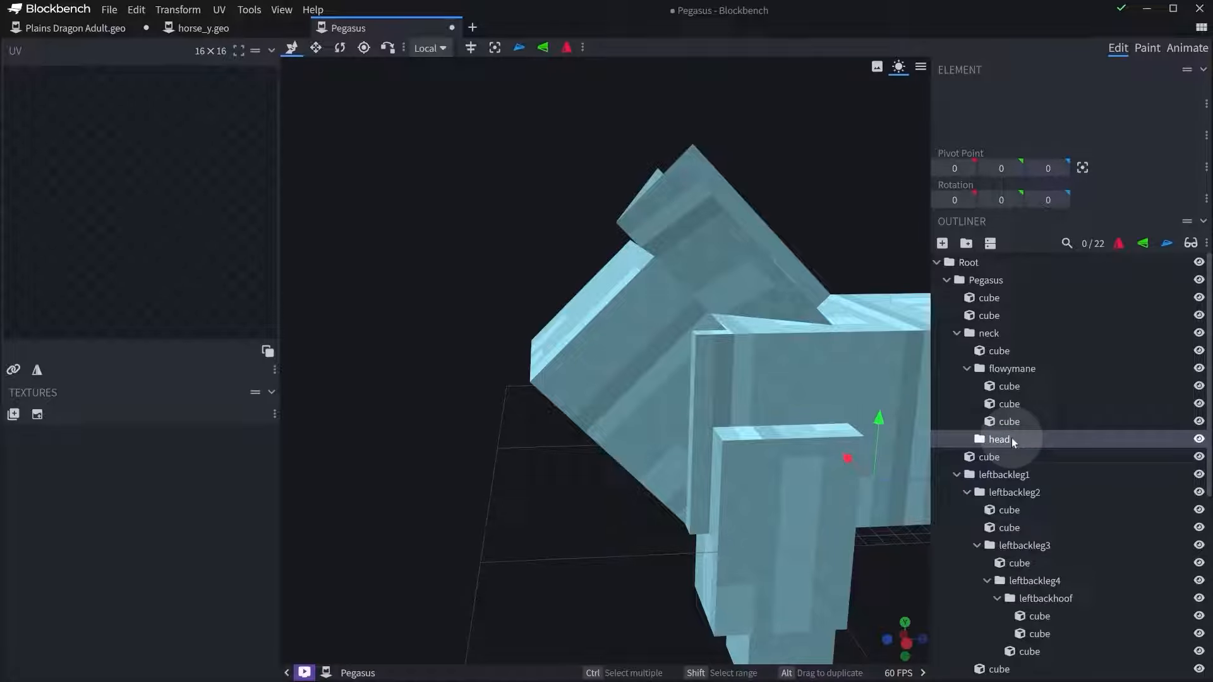
# - Try duplicating the whole neck bone and raising the copy, and delete the duplicate
pyautogui.click(994, 330)
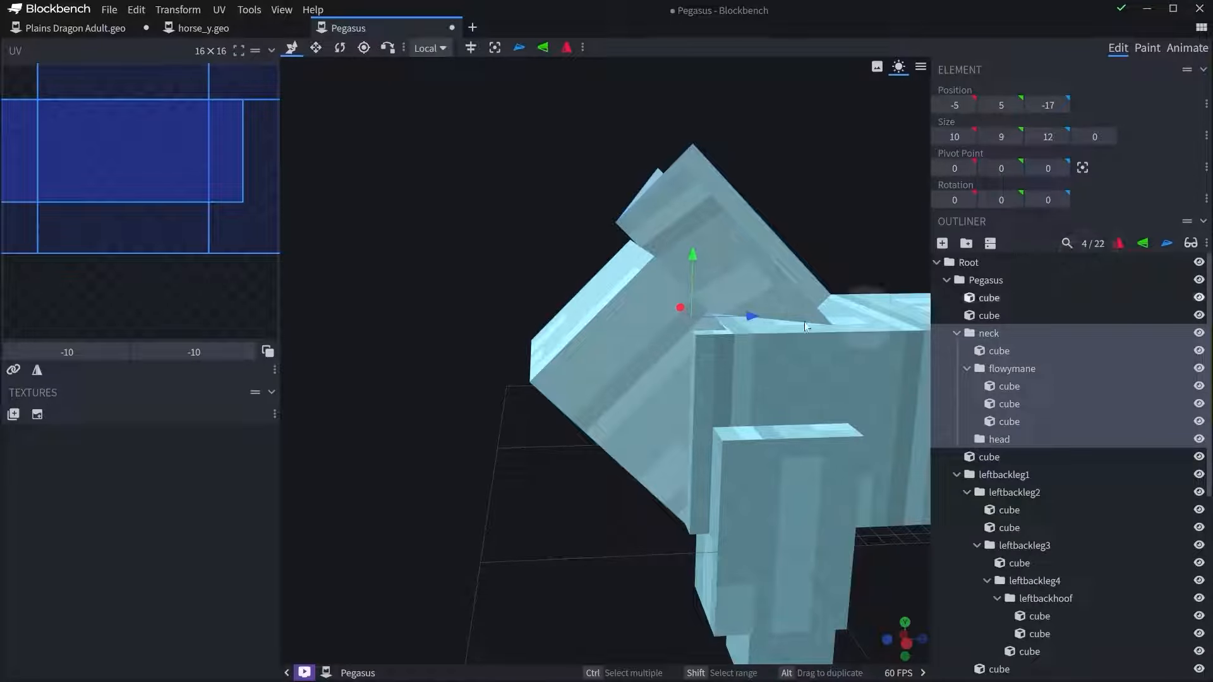
pyautogui.moveTo(649, 341); pyautogui.dragTo(646, 277, button='right')
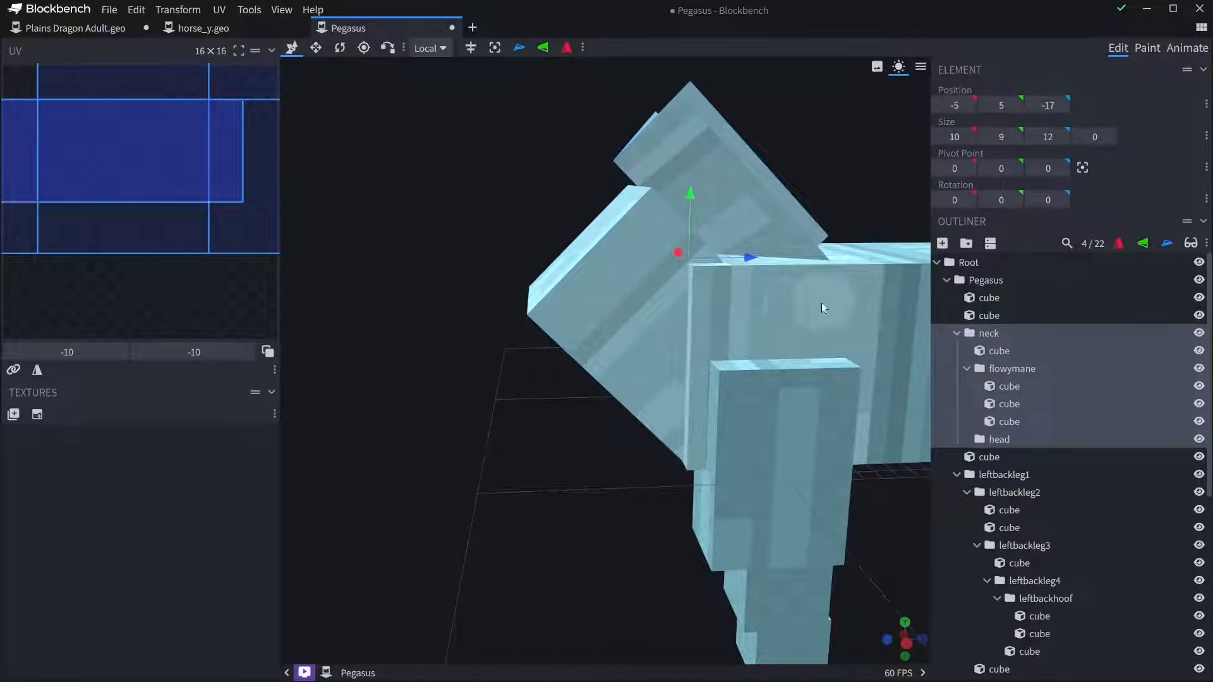
pyautogui.hotkey('ctrl', 'd')
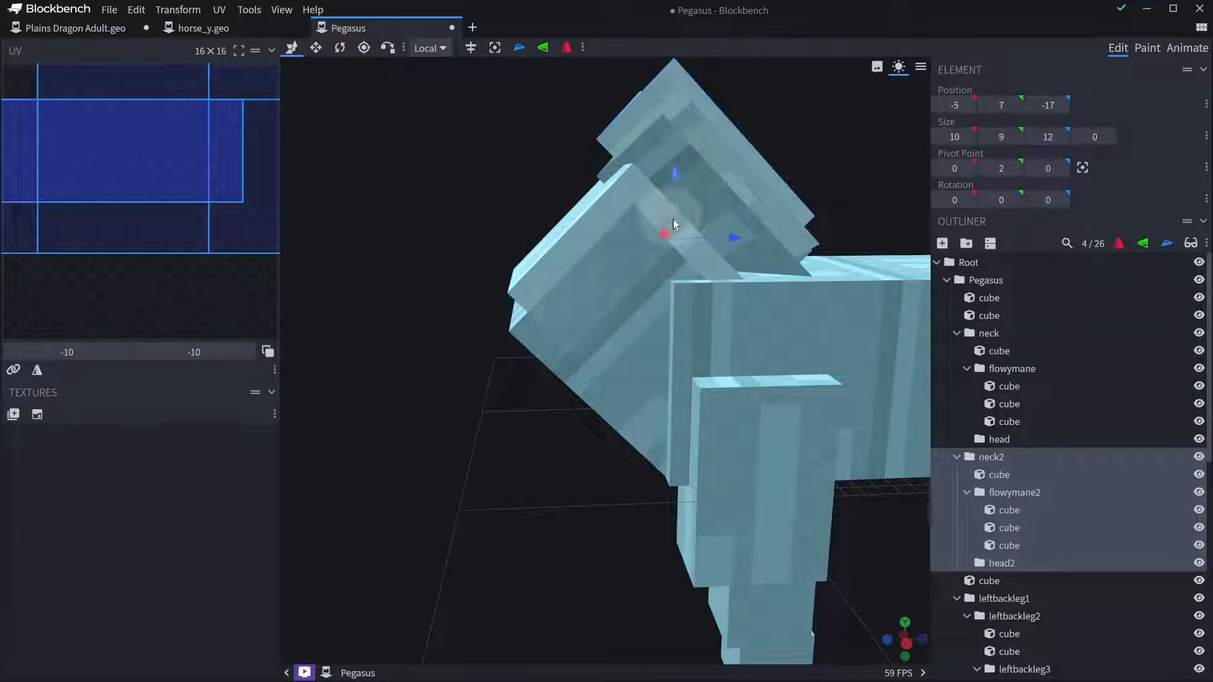
pyautogui.press('Delete')
# - Duplicate the neck cube, move the copy to Z -22 and resize it to 8 × 9 × 5 as a narrower upper neck section
pyautogui.click(670, 325)
pyautogui.hotkey('ctrl', 'd')
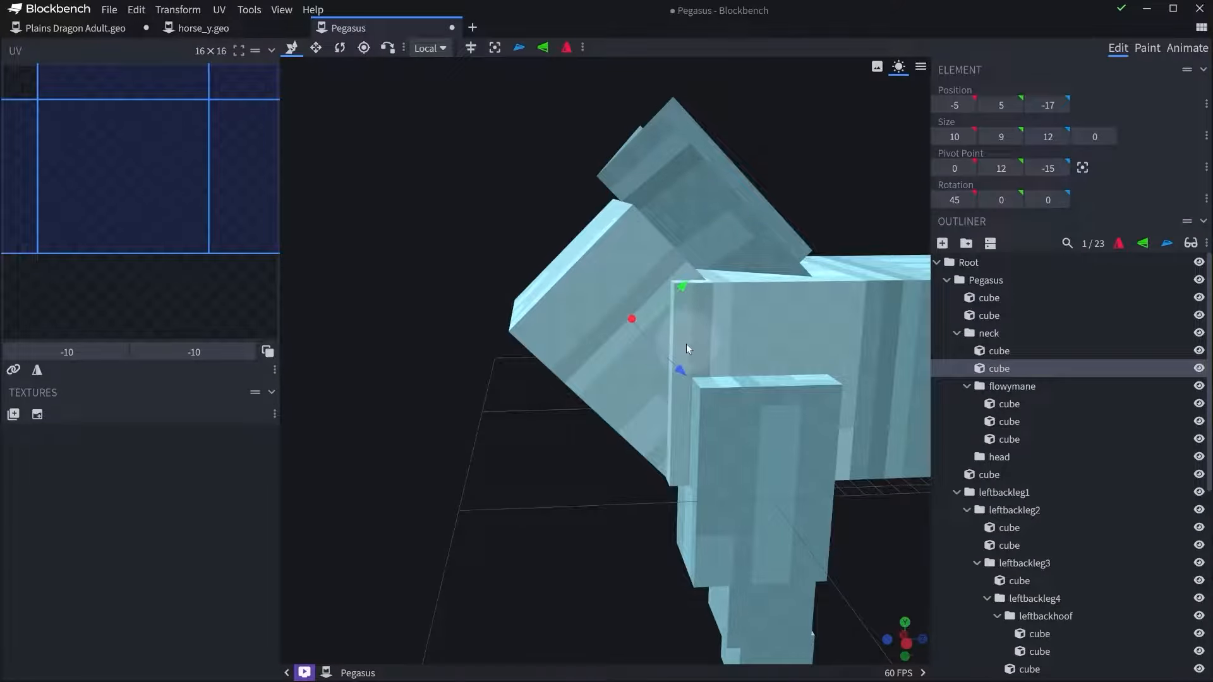
pyautogui.press('s')
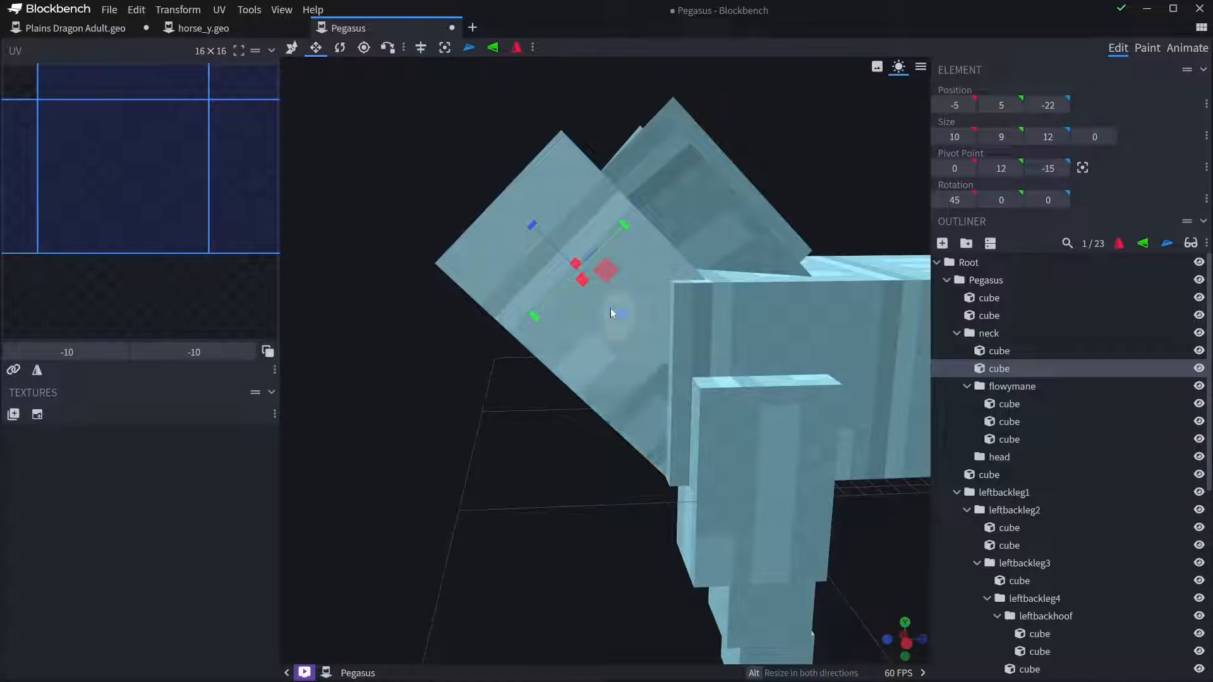
pyautogui.moveTo(577, 272); pyautogui.dragTo(521, 241)
pyautogui.moveTo(430, 425); pyautogui.dragTo(534, 392)
pyautogui.moveTo(619, 211); pyautogui.dragTo(603, 214)
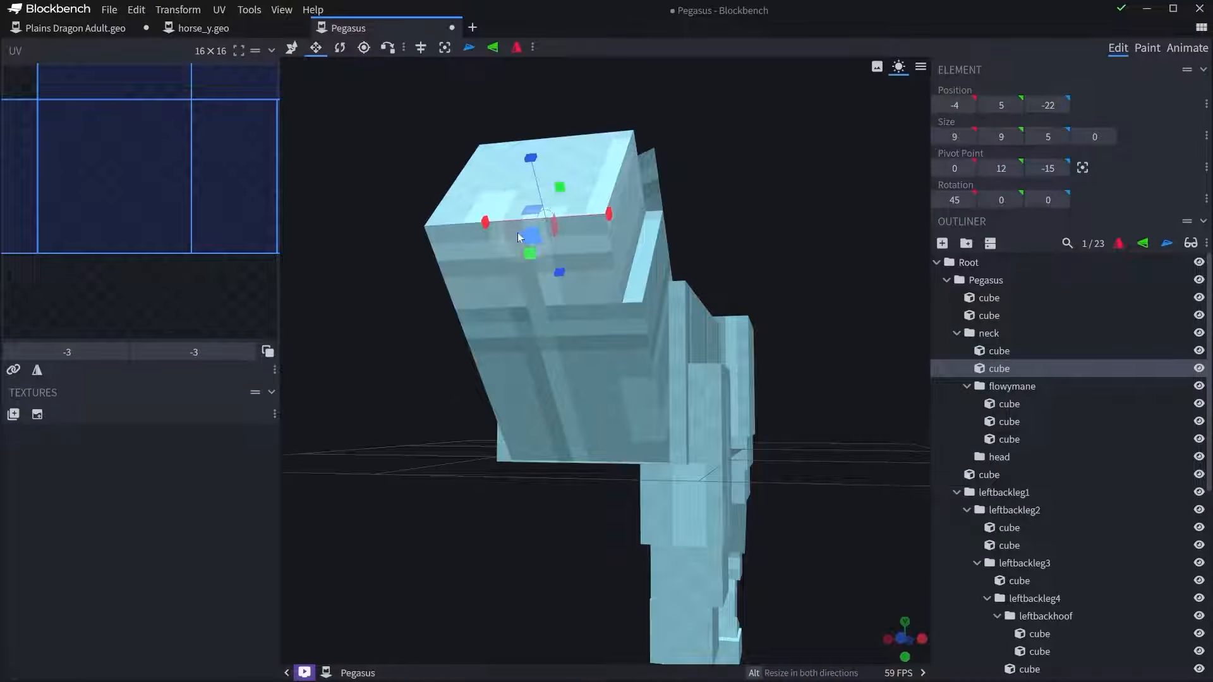
pyautogui.moveTo(490, 219); pyautogui.dragTo(508, 219)
pyautogui.moveTo(714, 297); pyautogui.dragTo(600, 269)
pyautogui.moveTo(601, 267); pyautogui.dragTo(759, 324, button='right')
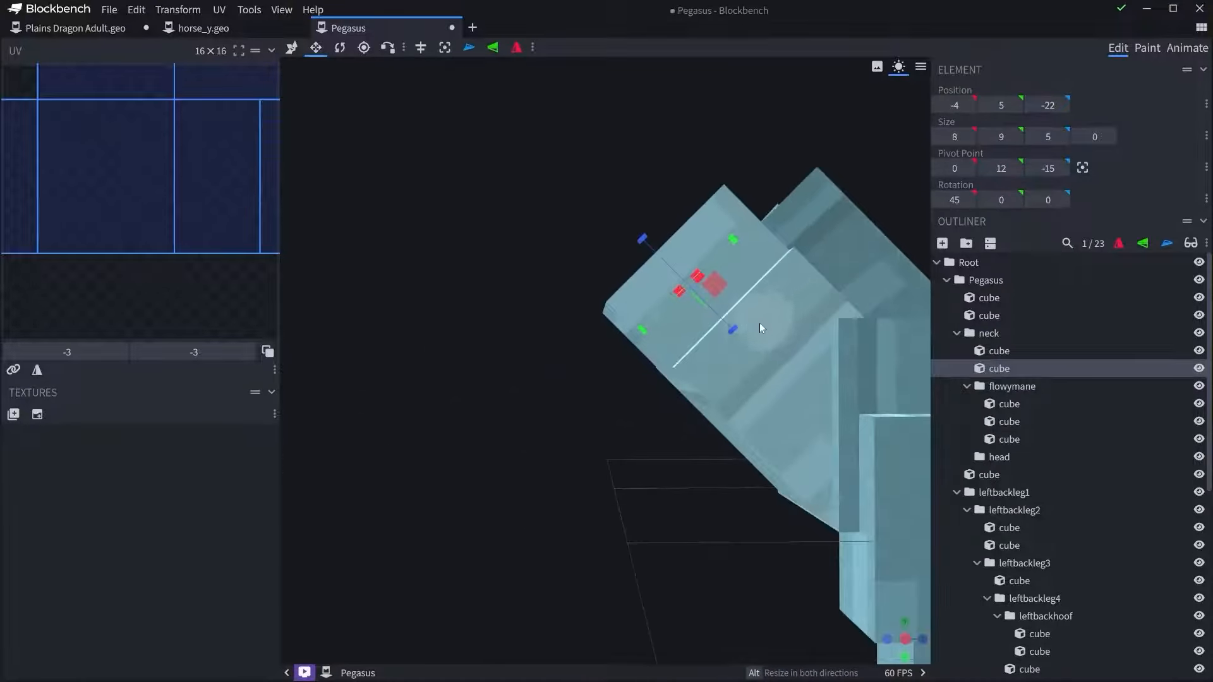
# - Add another bone under the neck with a 2 × 2 × 2 cube at -1, 14, -25 and center the cube's pivot
pyautogui.click(988, 333)
pyautogui.click(966, 243)
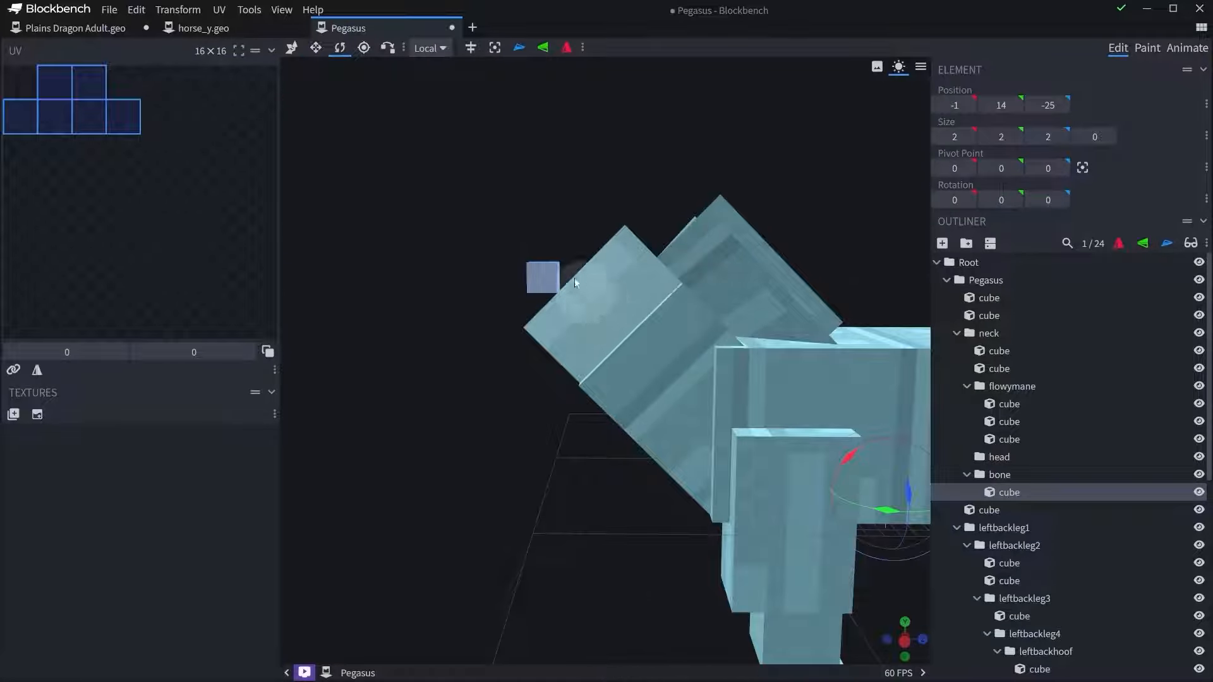
pyautogui.moveTo(505, 156); pyautogui.dragTo(525, 178, button='right')
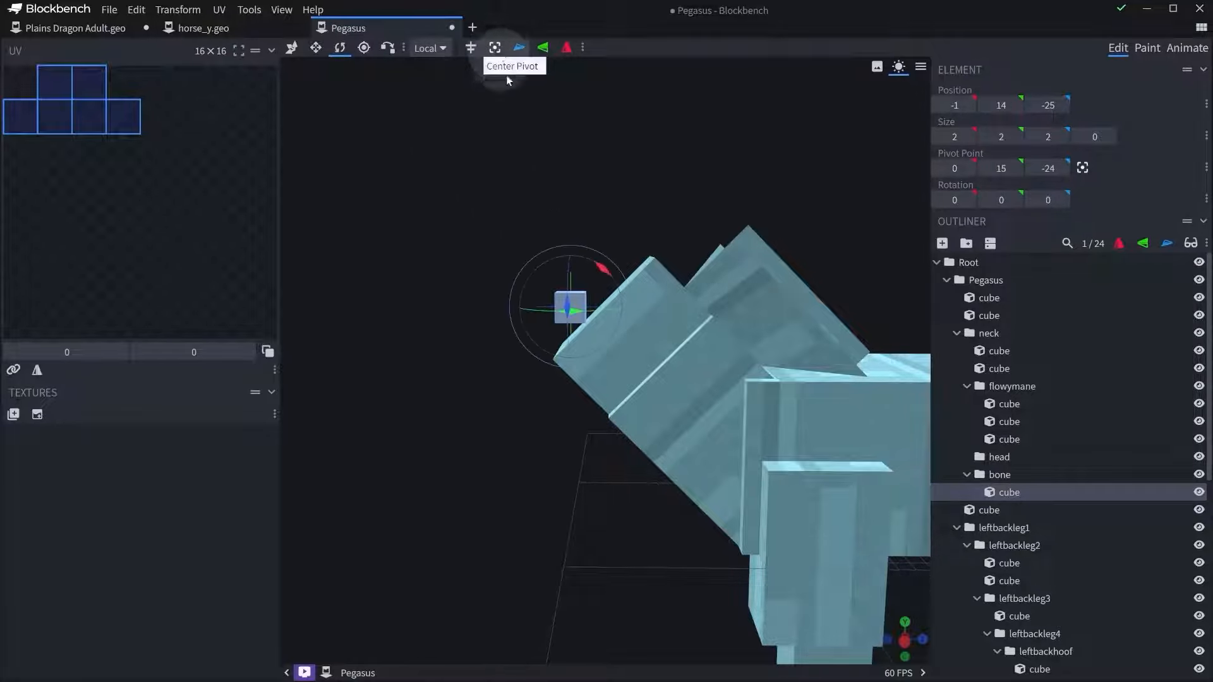
# - Enlarge the selected cube in front of the neck to 8 high and 8 deep, keeping it 2 wide
pyautogui.moveTo(625, 243); pyautogui.dragTo(720, 177, button='right')
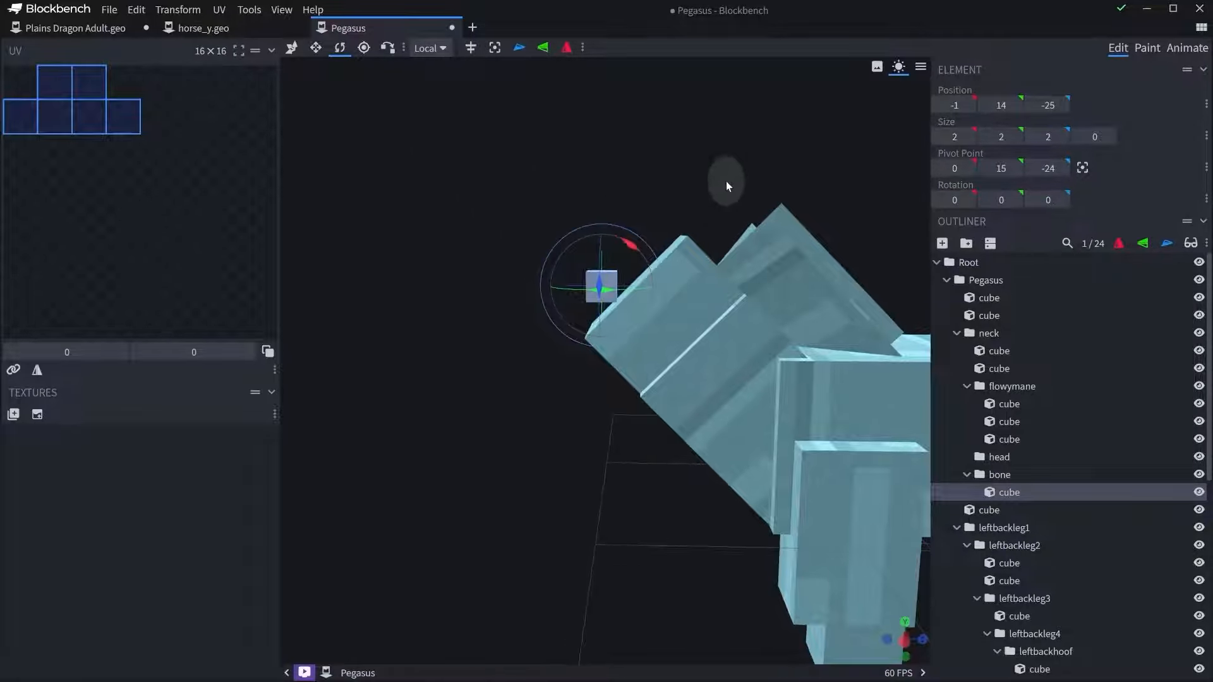
pyautogui.moveTo(726, 182); pyautogui.dragTo(727, 177)
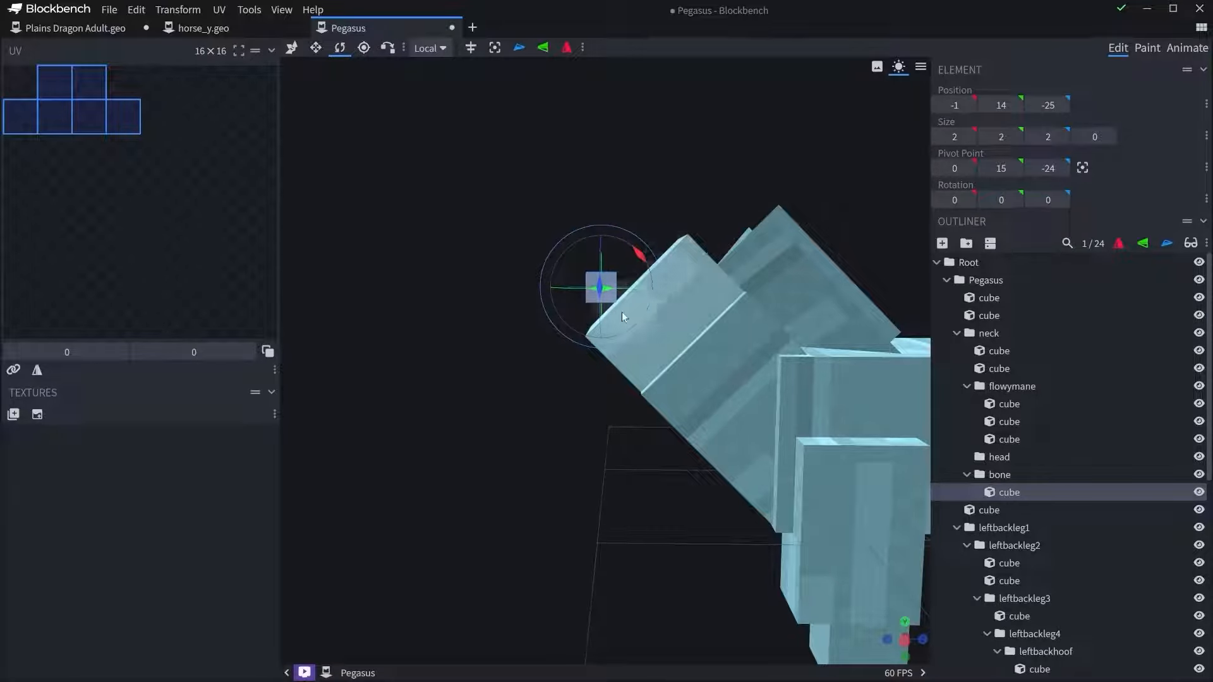
pyautogui.press('s')
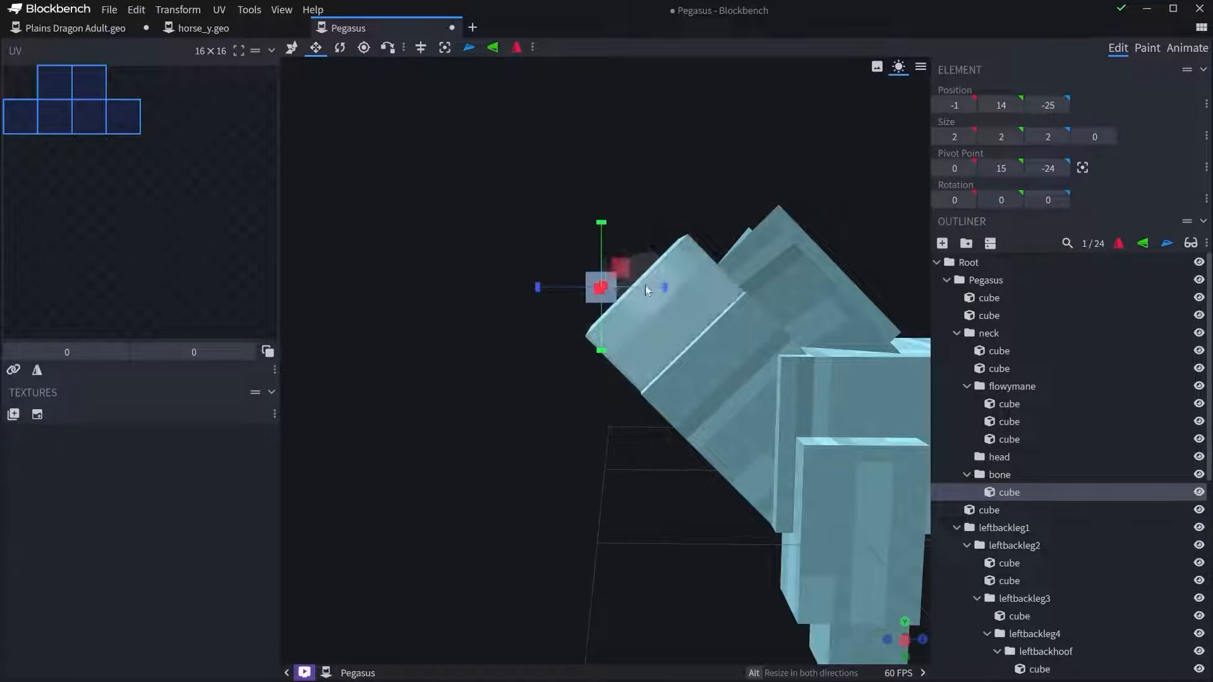
pyautogui.moveTo(620, 287); pyautogui.dragTo(729, 290)
pyautogui.moveTo(656, 226); pyautogui.dragTo(657, 128)
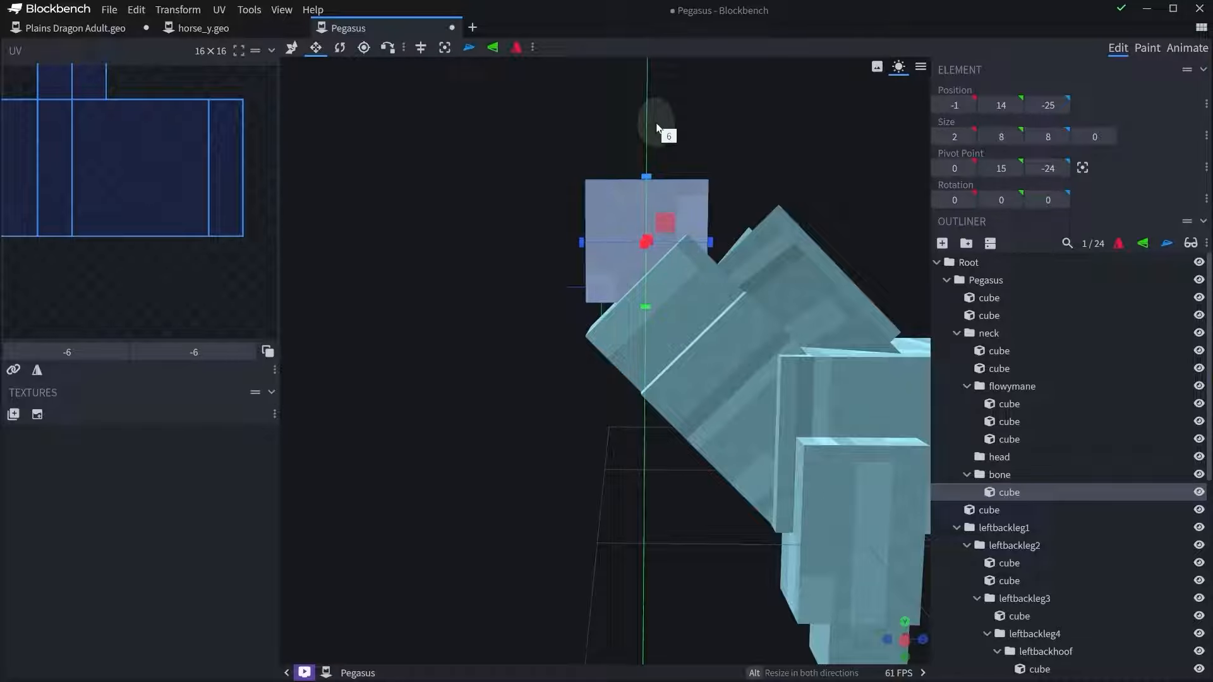
# - Extend the head cube forward to a depth of 14, with its front at Z -31
pyautogui.moveTo(663, 131); pyautogui.dragTo(659, 164, button='right')
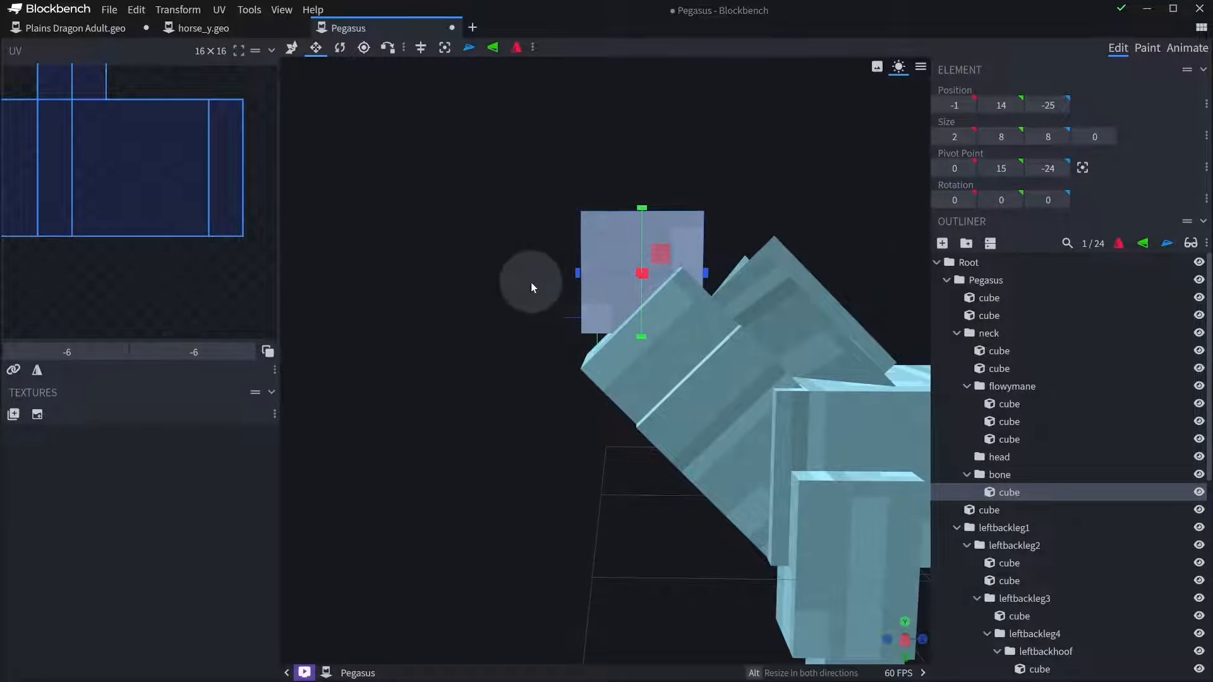
pyautogui.moveTo(530, 282); pyautogui.dragTo(514, 286, button='right')
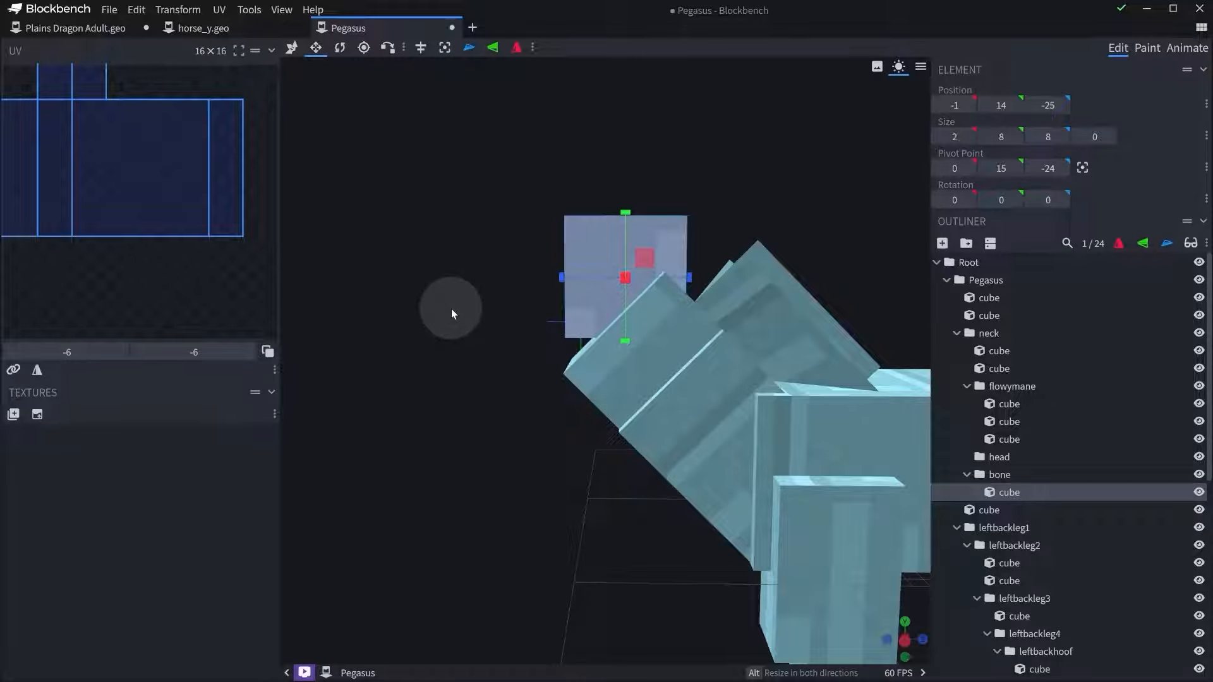
pyautogui.moveTo(511, 252); pyautogui.dragTo(531, 277, button='right')
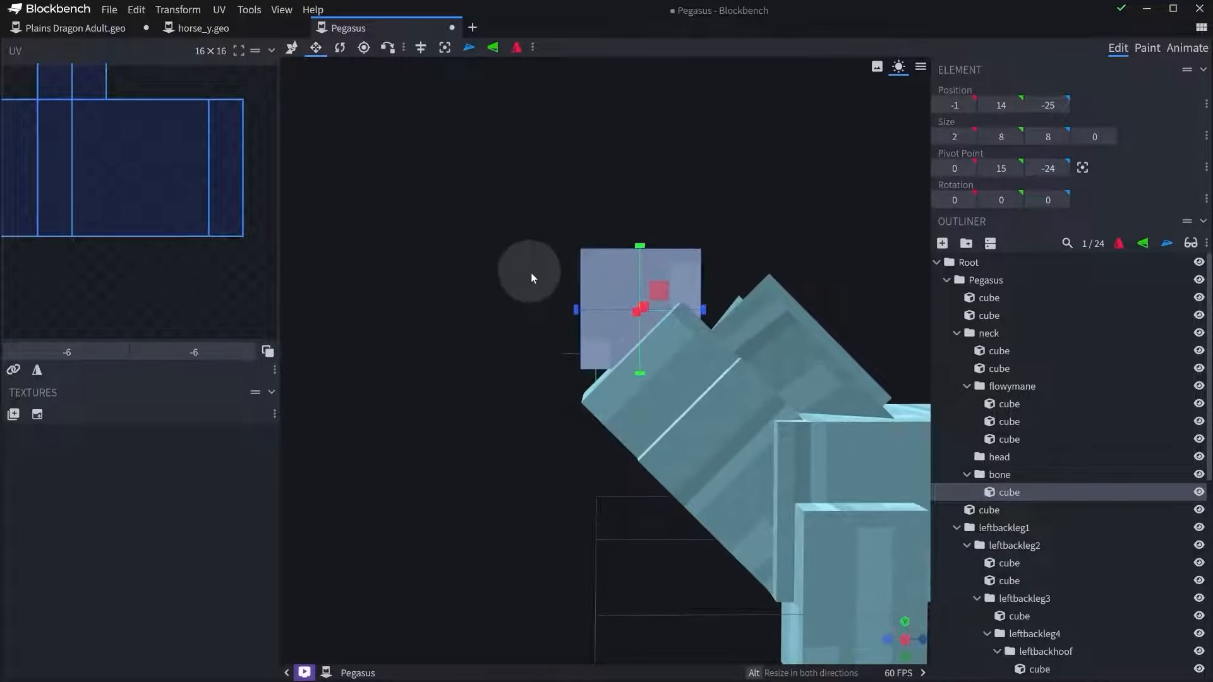
pyautogui.scroll(-2, 531, 272)
pyautogui.moveTo(585, 312); pyautogui.dragTo(515, 319)
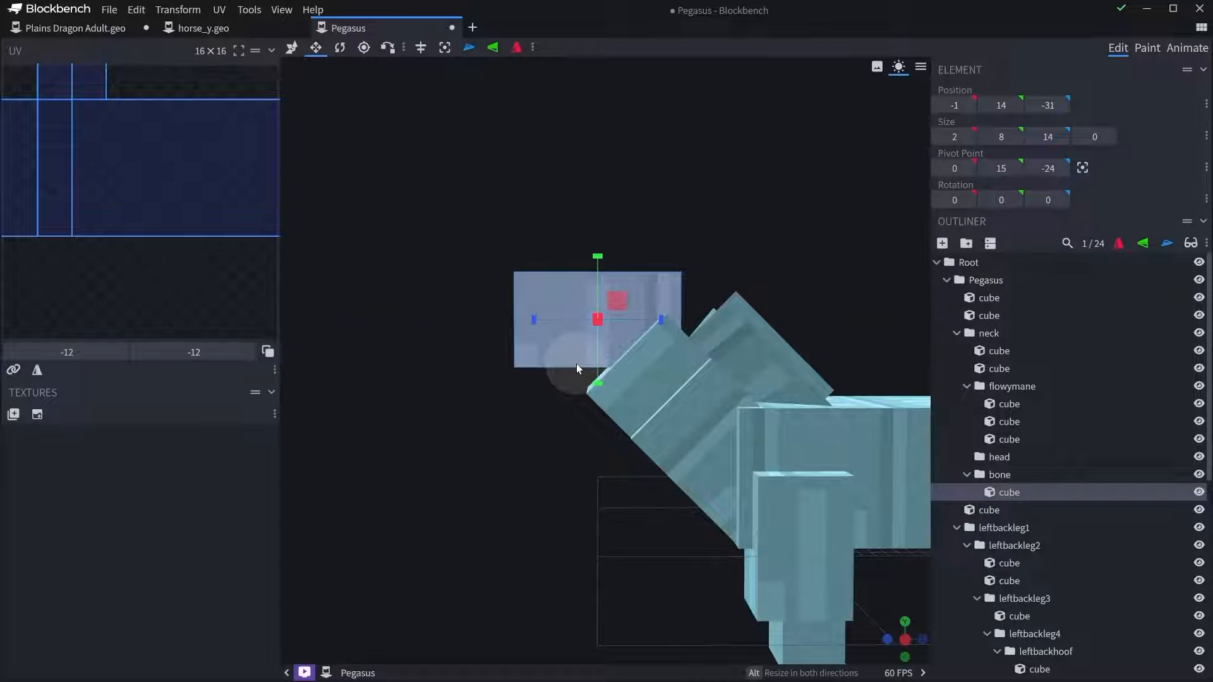
# - Duplicate the head cube forward as a snout section 6 high and 6 deep at Z -37
pyautogui.hotkey('ctrl', 'd')
pyautogui.press('v')
pyautogui.moveTo(651, 319); pyautogui.dragTo(483, 320)
pyautogui.press('s')
pyautogui.moveTo(382, 317); pyautogui.dragTo(481, 325)
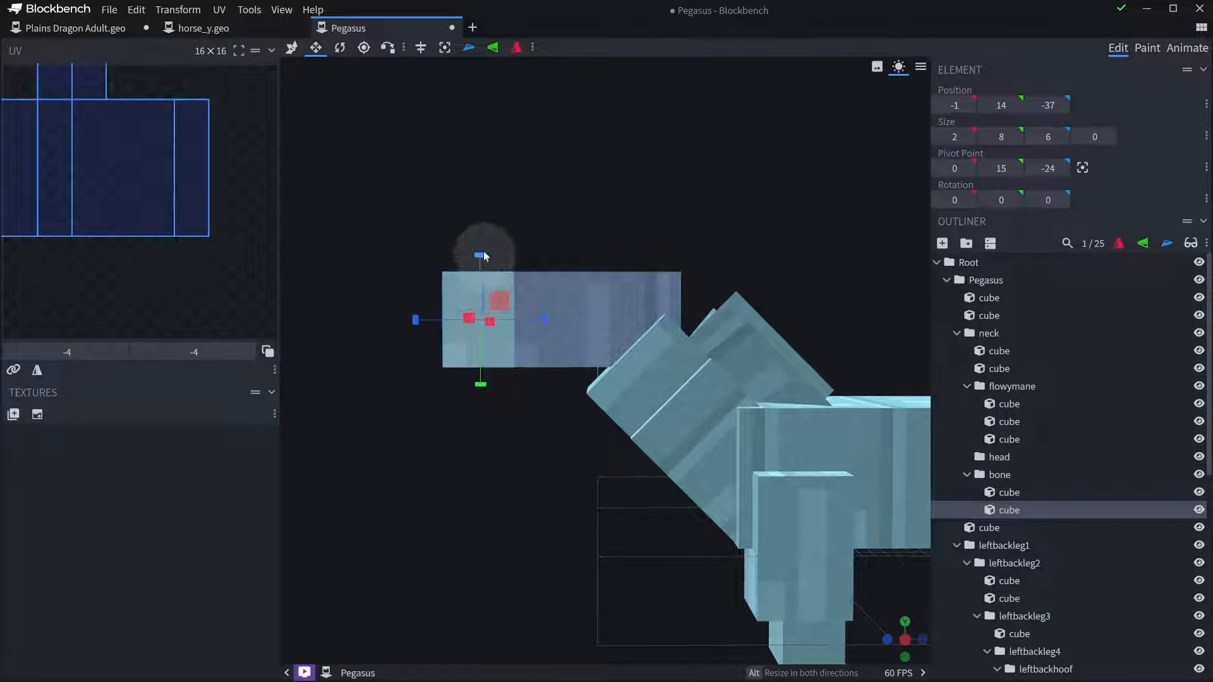
pyautogui.moveTo(483, 273); pyautogui.dragTo(484, 281)
# - Duplicate the snout cube to the nose end, making it 3 deep at Z -40 and slightly taller than the snout
pyautogui.moveTo(531, 434); pyautogui.dragTo(610, 475, button='right')
pyautogui.scroll(4, 582, 436)
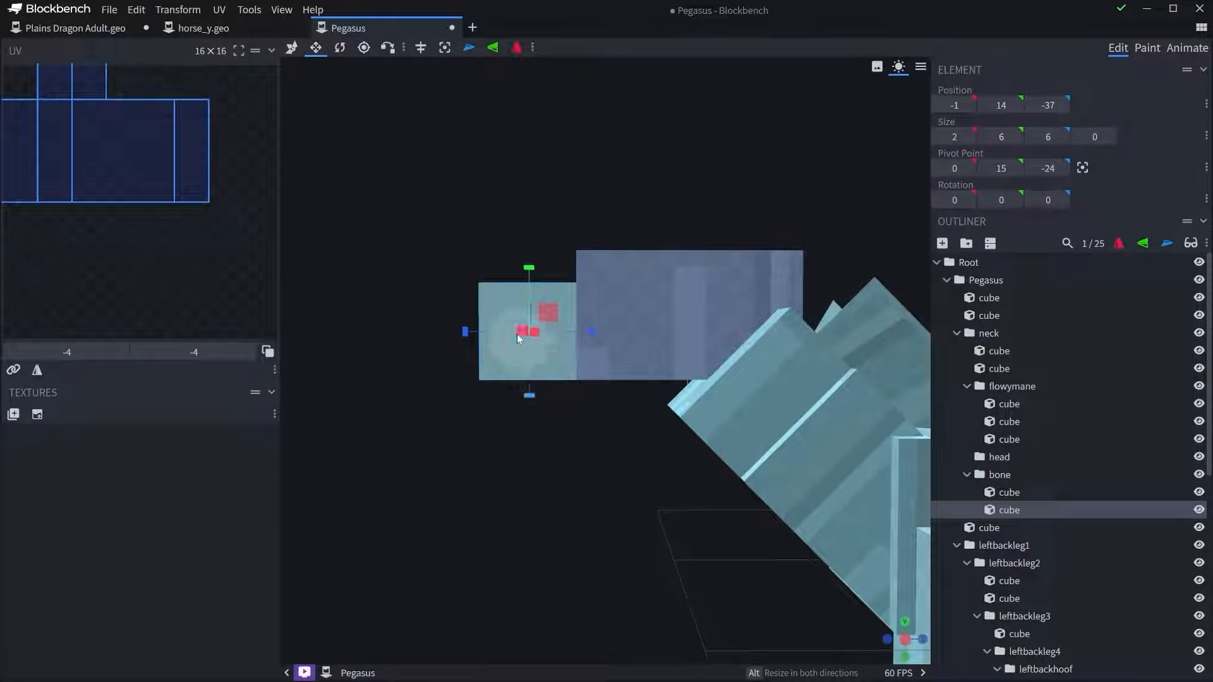
pyautogui.hotkey('ctrl', 'd')
pyautogui.press('v')
pyautogui.moveTo(586, 330); pyautogui.dragTo(488, 334)
pyautogui.press('s')
pyautogui.moveTo(464, 271); pyautogui.dragTo(468, 257)
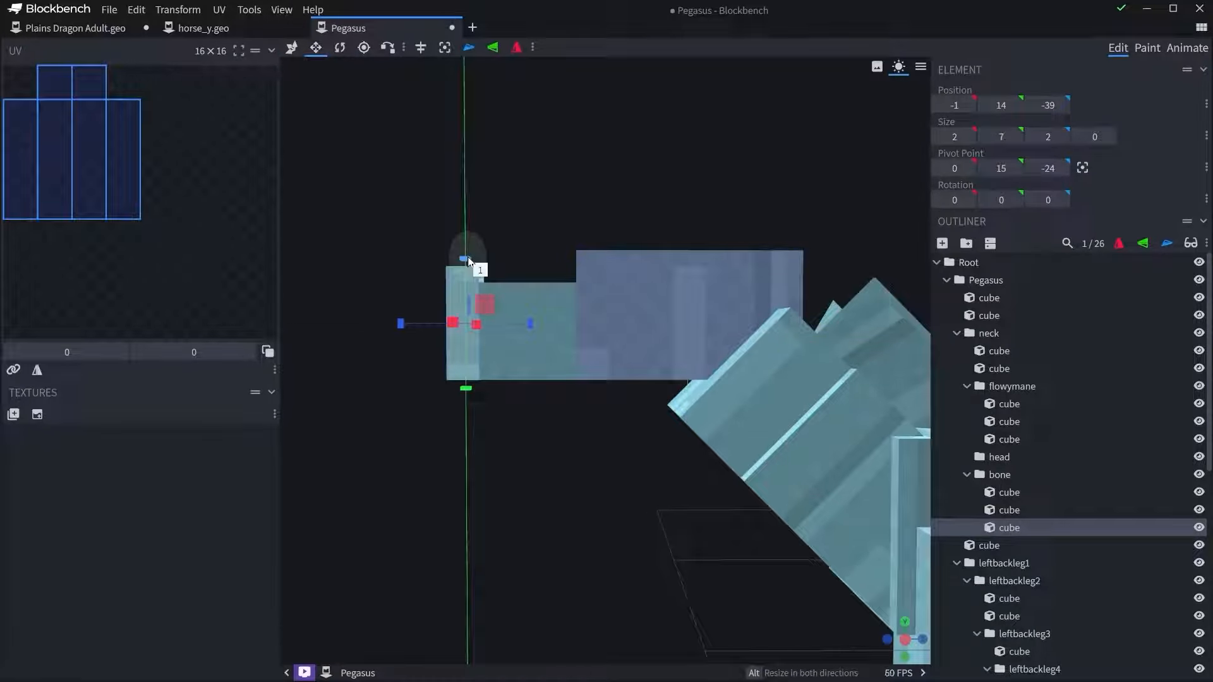
pyautogui.moveTo(410, 322); pyautogui.dragTo(402, 324)
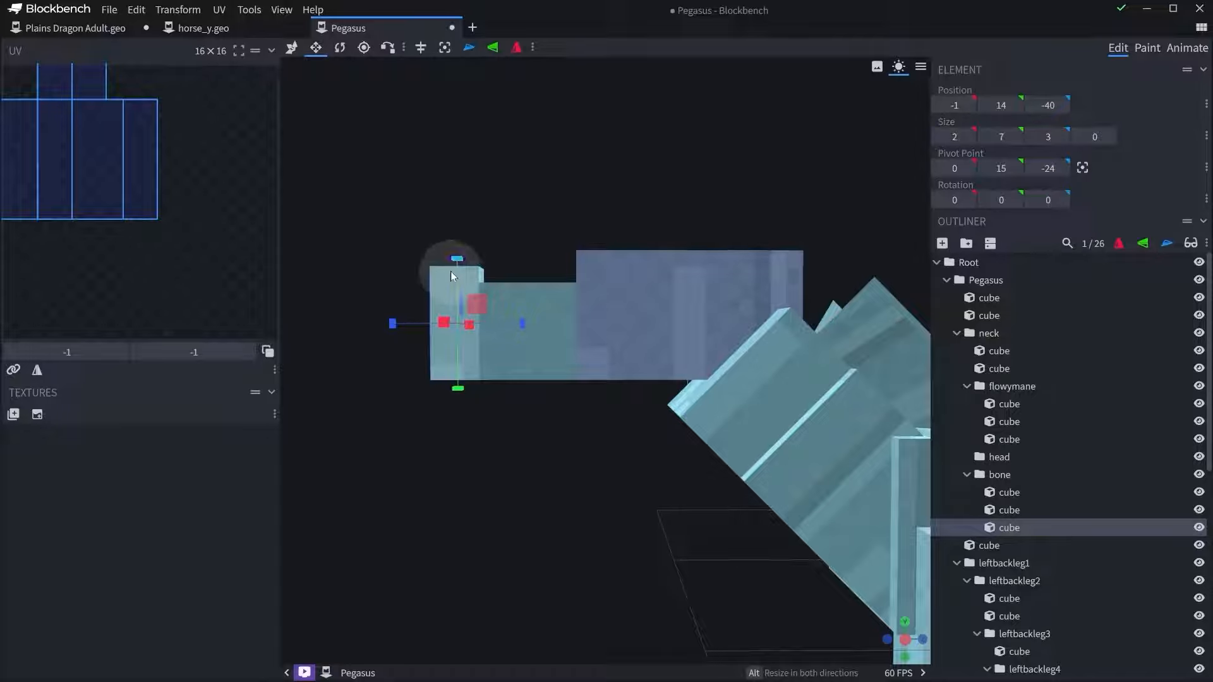
pyautogui.keyDown('shift'); pyautogui.moveTo(454, 268); pyautogui.dragTo(458, 280); pyautogui.keyUp('shift')
# - Duplicate the large head cube downward as a jaw cube at Y 10, Z -29, 6 high and 12 deep
pyautogui.hotkey('ctrl', 'd')
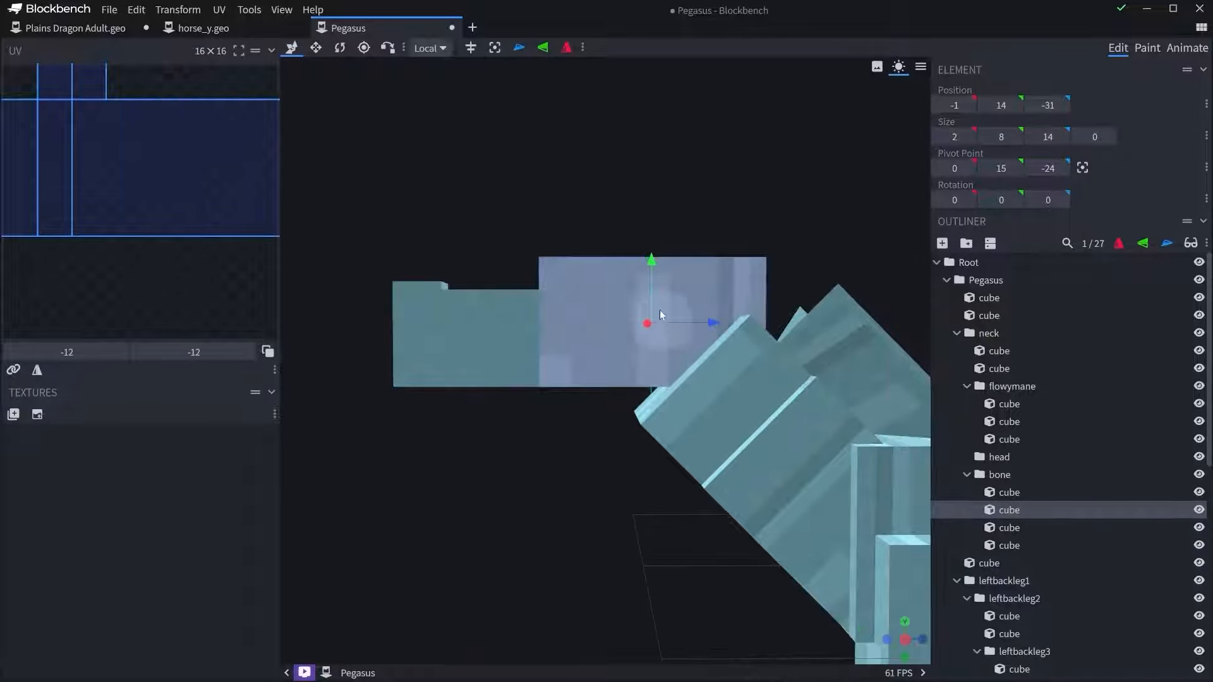
pyautogui.moveTo(653, 282); pyautogui.dragTo(654, 379)
pyautogui.press('s')
pyautogui.moveTo(651, 486); pyautogui.dragTo(650, 450)
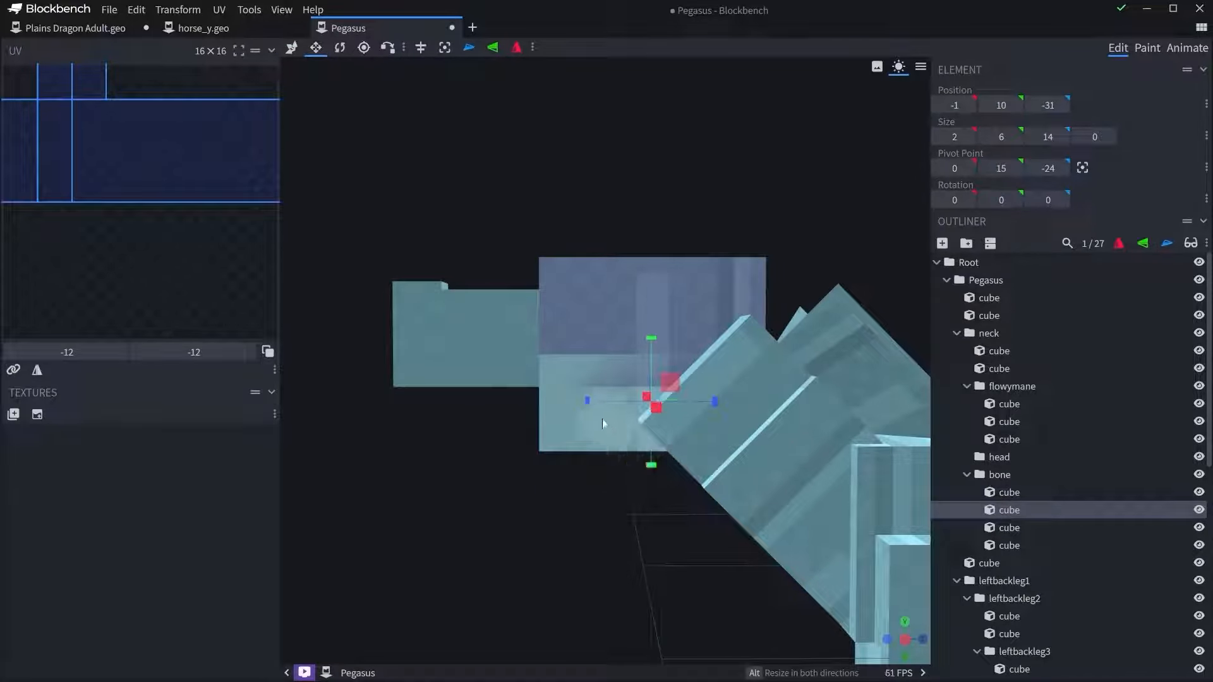
pyautogui.moveTo(601, 419); pyautogui.dragTo(622, 400)
# - Duplicate the jaw cube forward under the snout at Y 11, Z -40, resizing it to 3 high and 11 deep
pyautogui.hotkey('ctrl', 'd')
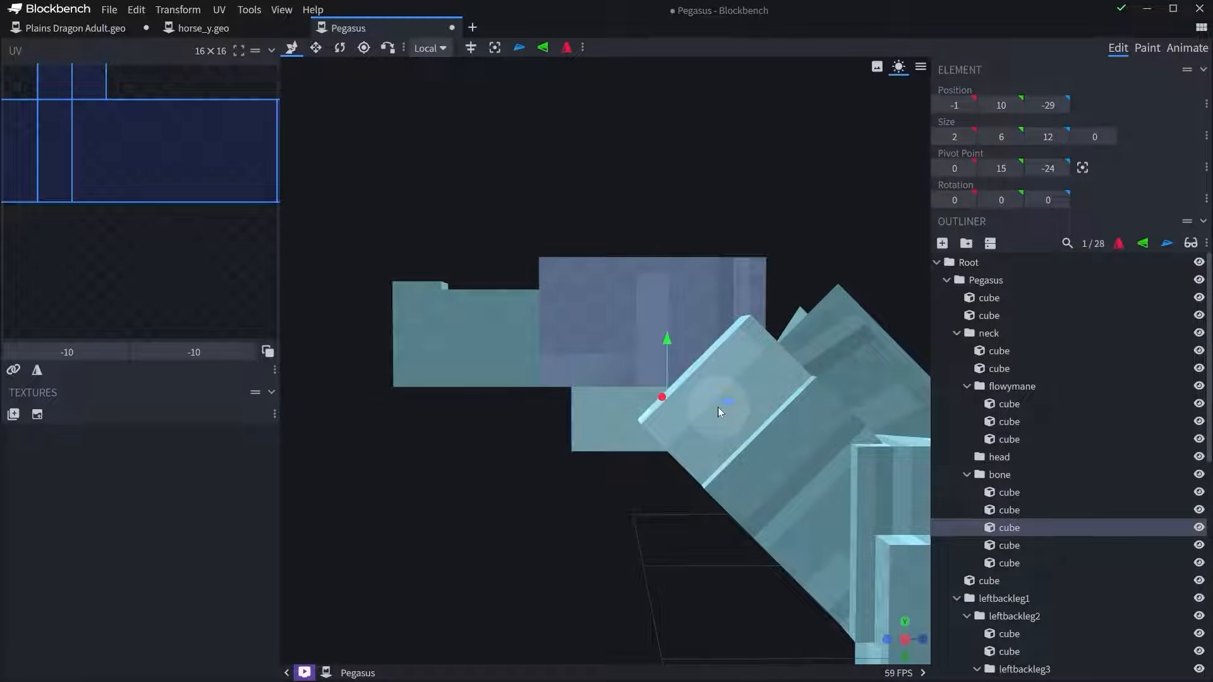
pyautogui.moveTo(717, 412); pyautogui.dragTo(555, 414)
pyautogui.press('s')
pyautogui.moveTo(510, 464); pyautogui.dragTo(517, 446)
pyautogui.moveTo(503, 338); pyautogui.dragTo(513, 375)
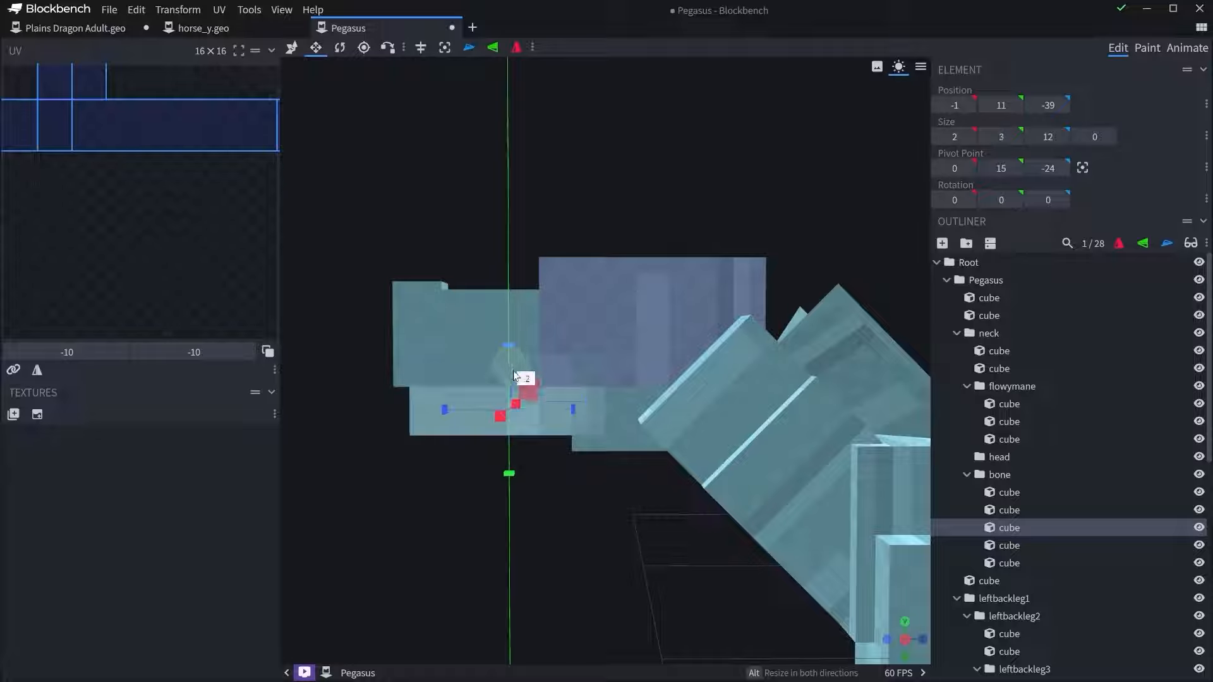
pyautogui.moveTo(599, 438); pyautogui.dragTo(526, 411)
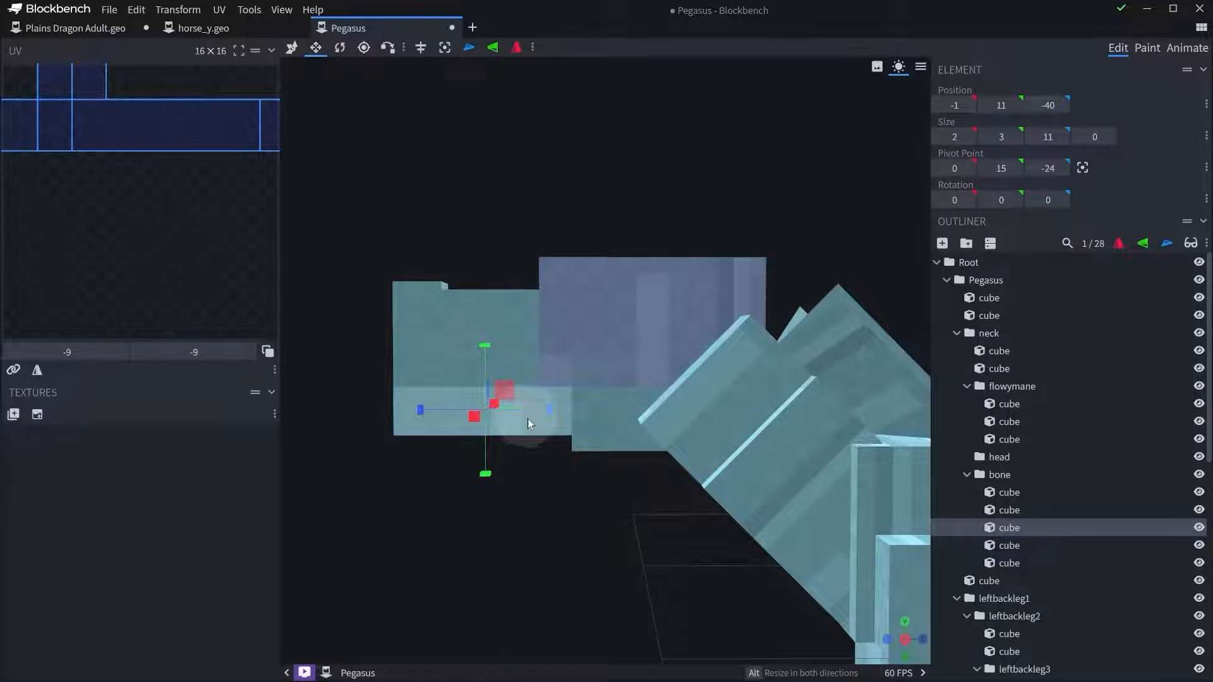
# - Raise the tops of the middle snout cube and the nose-end cube to a height of 8
pyautogui.moveTo(583, 505); pyautogui.dragTo(609, 454, button='right')
pyautogui.scroll(3, 609, 478)
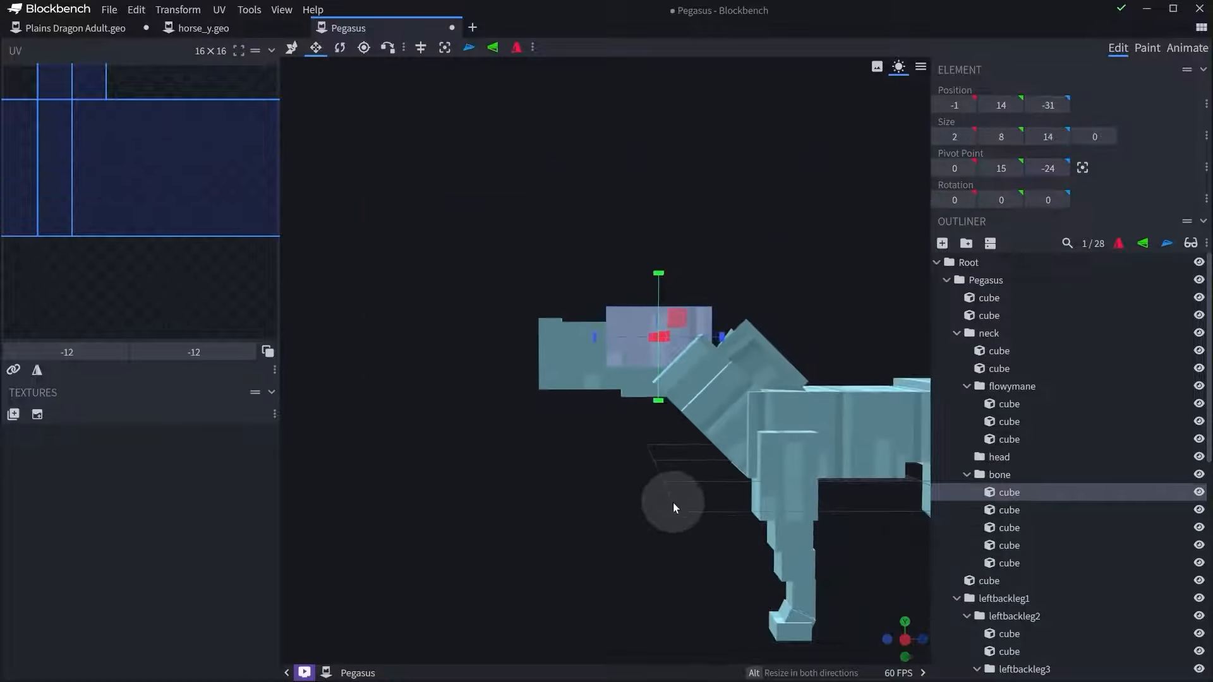
pyautogui.moveTo(671, 501); pyautogui.dragTo(612, 492, button='right')
pyautogui.scroll(5, 613, 490)
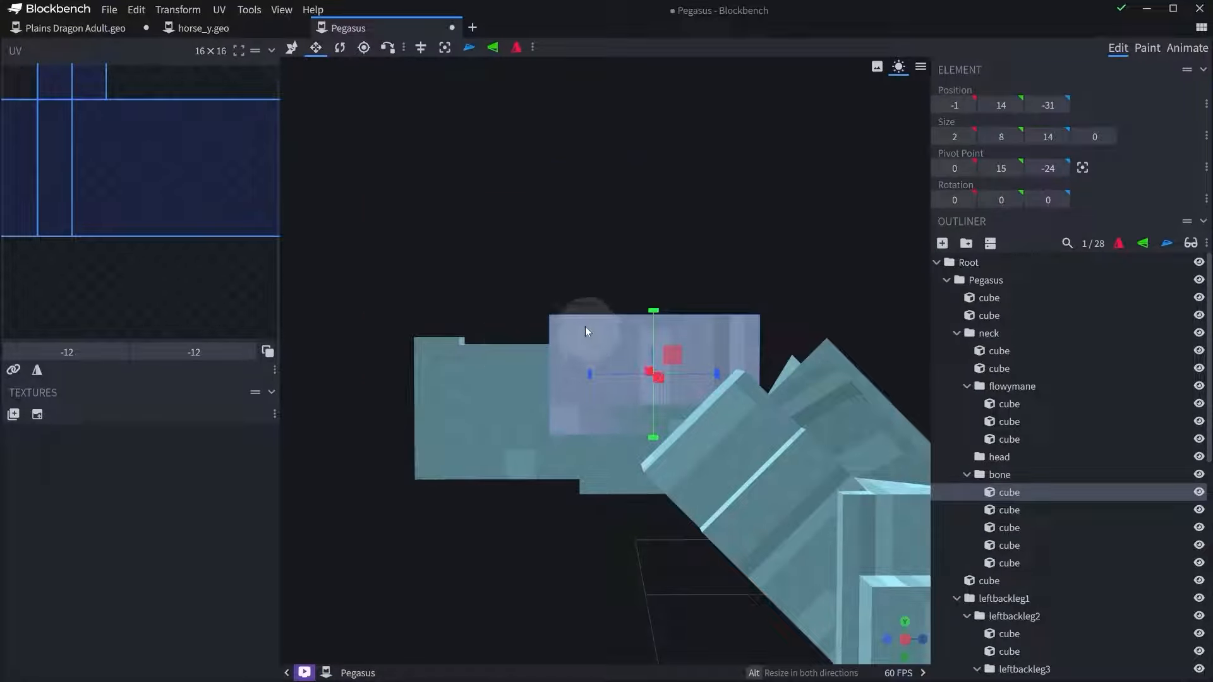
pyautogui.click(525, 379)
pyautogui.moveTo(505, 311)
pyautogui.mouseDown()
pyautogui.moveTo(506, 281)
pyautogui.moveTo(512, 308)
pyautogui.mouseUp()
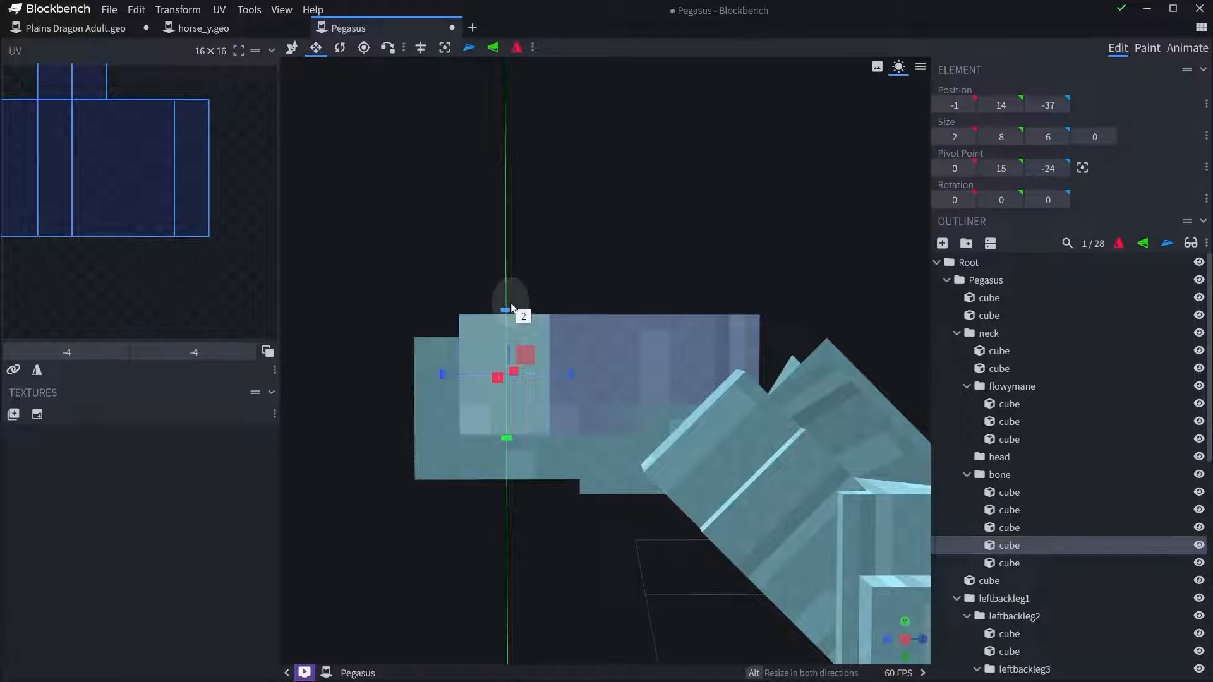
pyautogui.click(427, 353)
pyautogui.moveTo(436, 313); pyautogui.dragTo(443, 298)
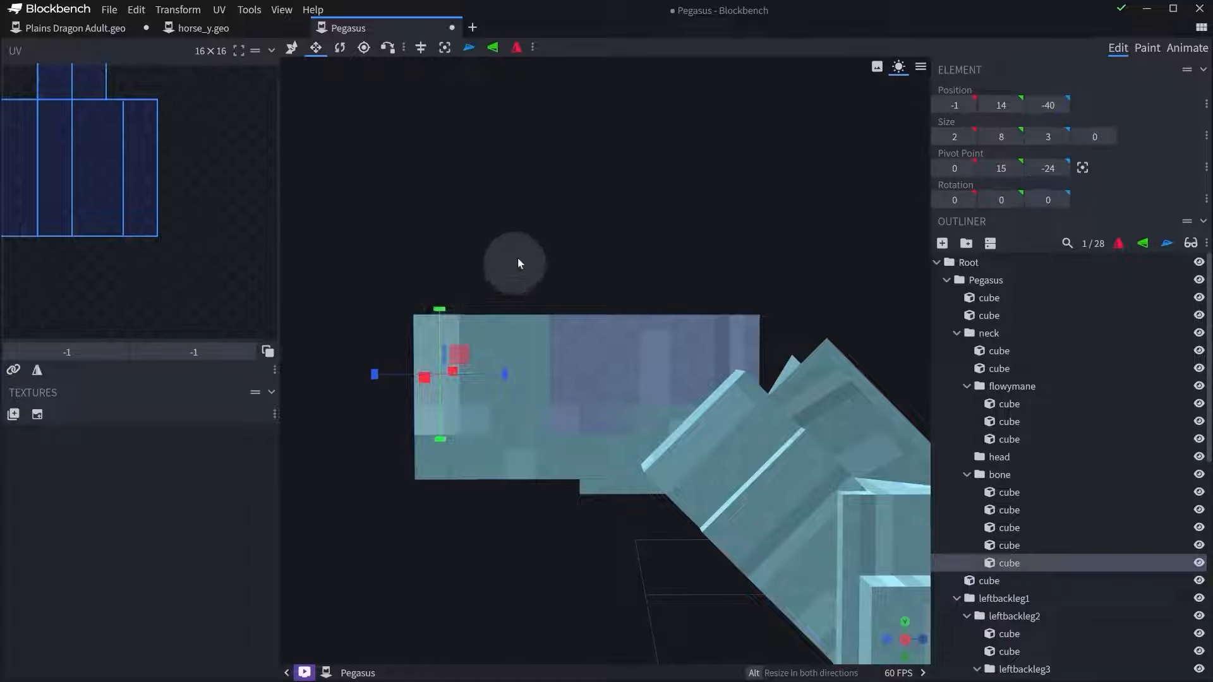
# - Resize the large upper head cube to 7.5 wide and 7.5 high, centred at X -3.75
pyautogui.click(617, 354)
pyautogui.moveTo(617, 354); pyautogui.dragTo(781, 377)
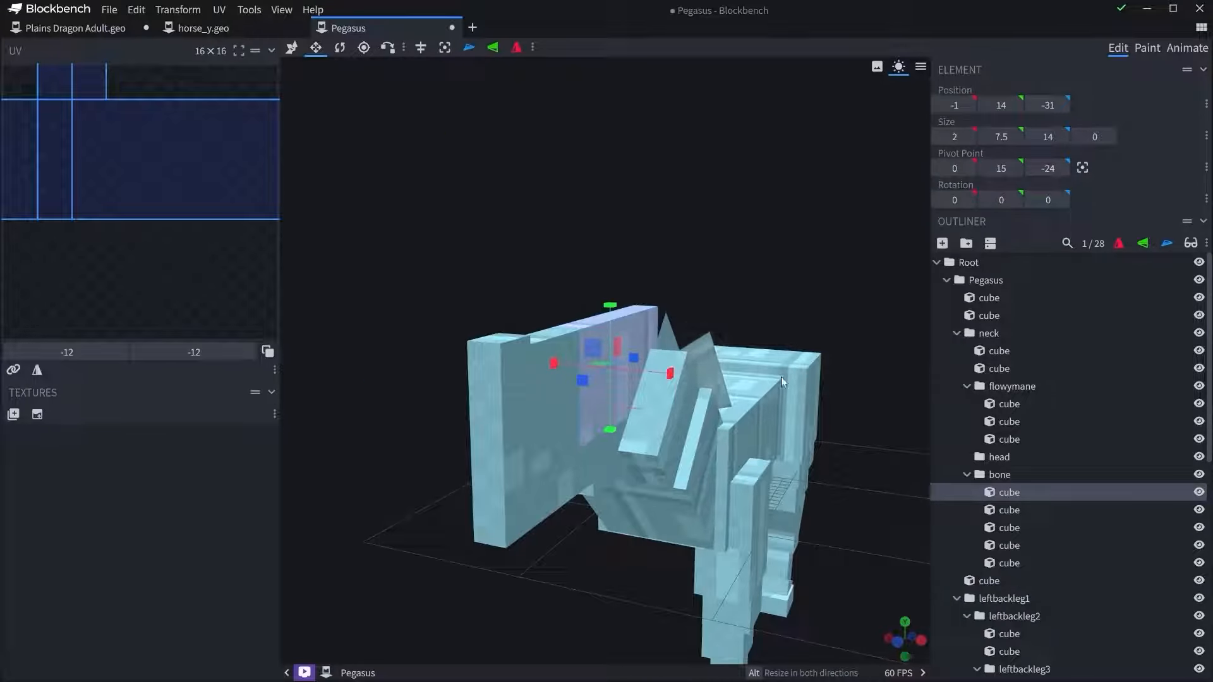
pyautogui.click(781, 378)
pyautogui.click(636, 364)
pyautogui.moveTo(670, 373); pyautogui.dragTo(703, 366)
pyautogui.moveTo(632, 221); pyautogui.dragTo(720, 277)
pyautogui.moveTo(548, 354); pyautogui.dragTo(488, 356)
pyautogui.moveTo(645, 352); pyautogui.dragTo(640, 355)
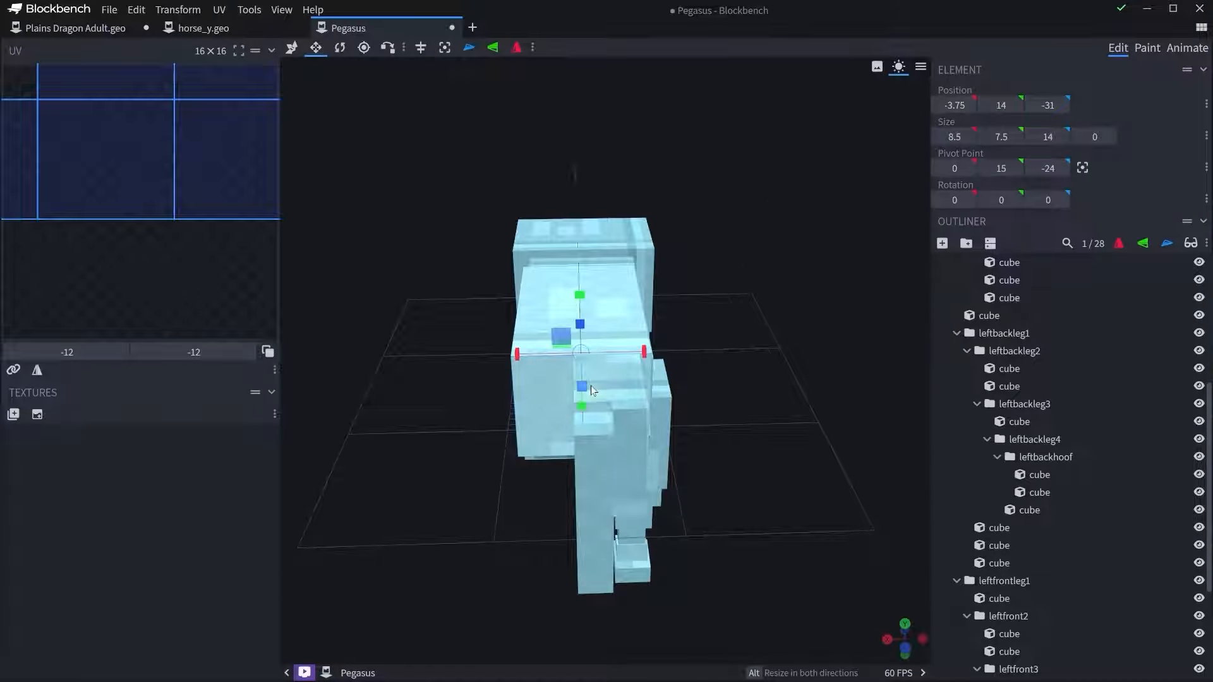
pyautogui.click(590, 386)
pyautogui.click(524, 373)
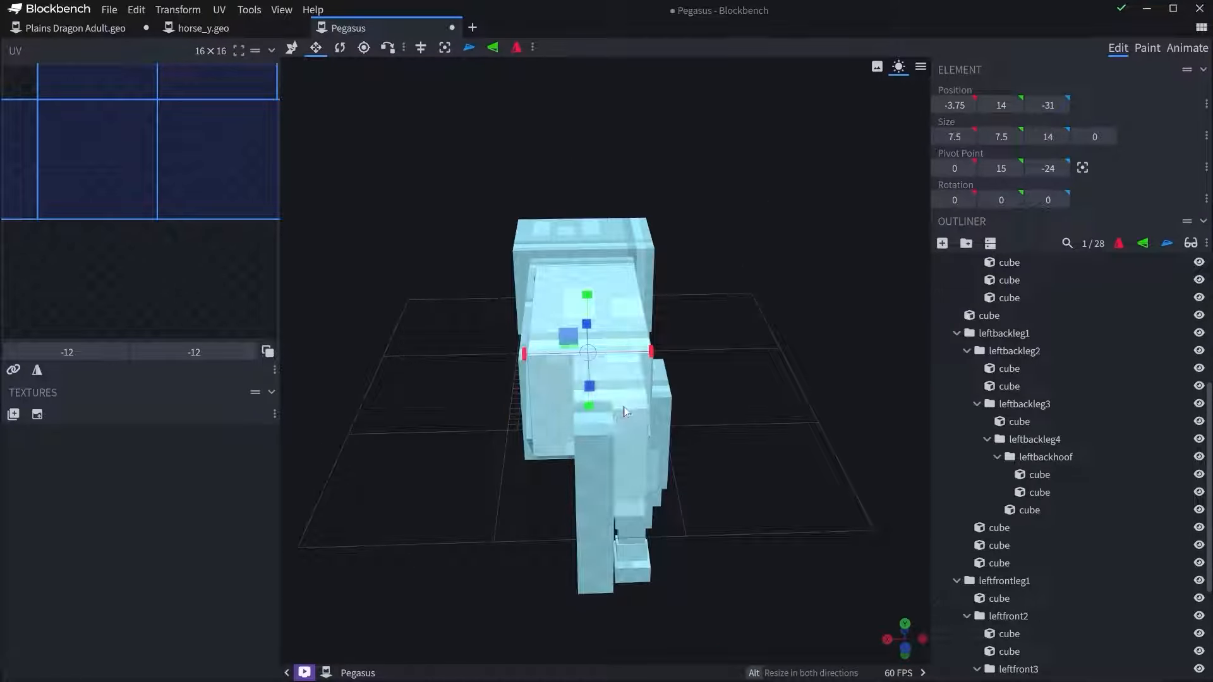
# - Widen the middle snout cube and the nose-end cube to 6 each, both starting at X -3
pyautogui.click(571, 385)
pyautogui.moveTo(547, 432); pyautogui.dragTo(509, 433)
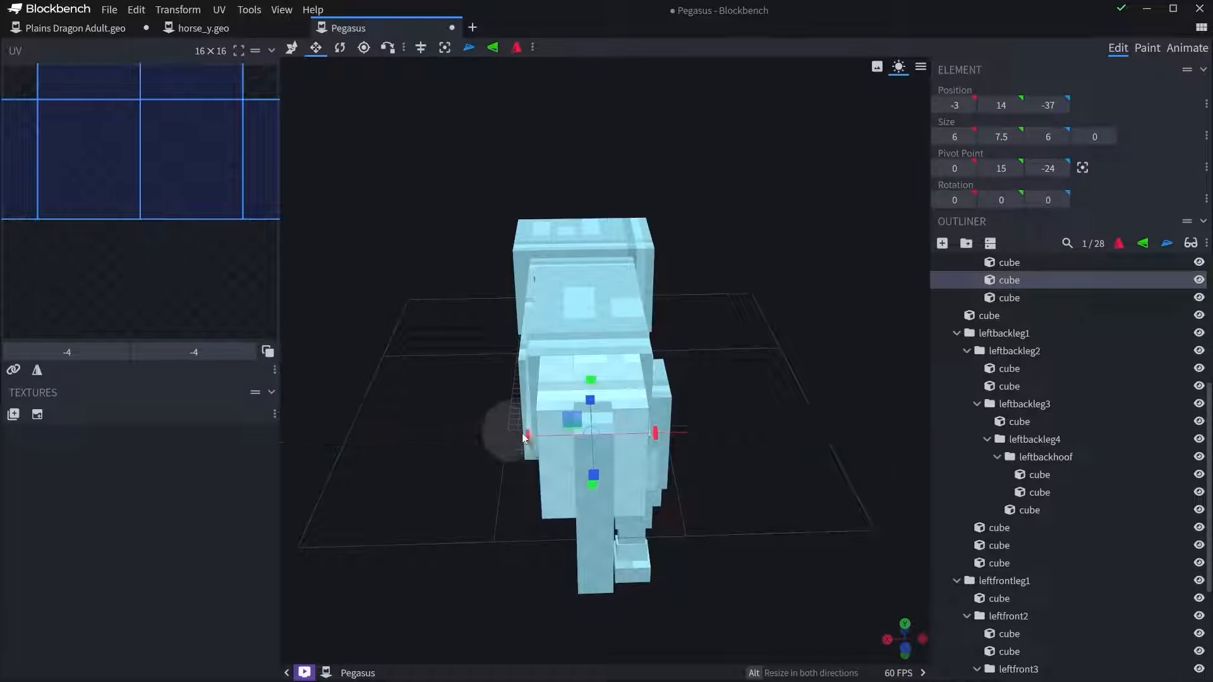
pyautogui.click(598, 515)
pyautogui.moveTo(643, 481); pyautogui.dragTo(676, 483)
pyautogui.moveTo(552, 483); pyautogui.dragTo(527, 489)
# - Raise the undersides of the upper snout cubes and shift the lower snout cube up to Y 12 at 3 high
pyautogui.moveTo(773, 408); pyautogui.dragTo(626, 373)
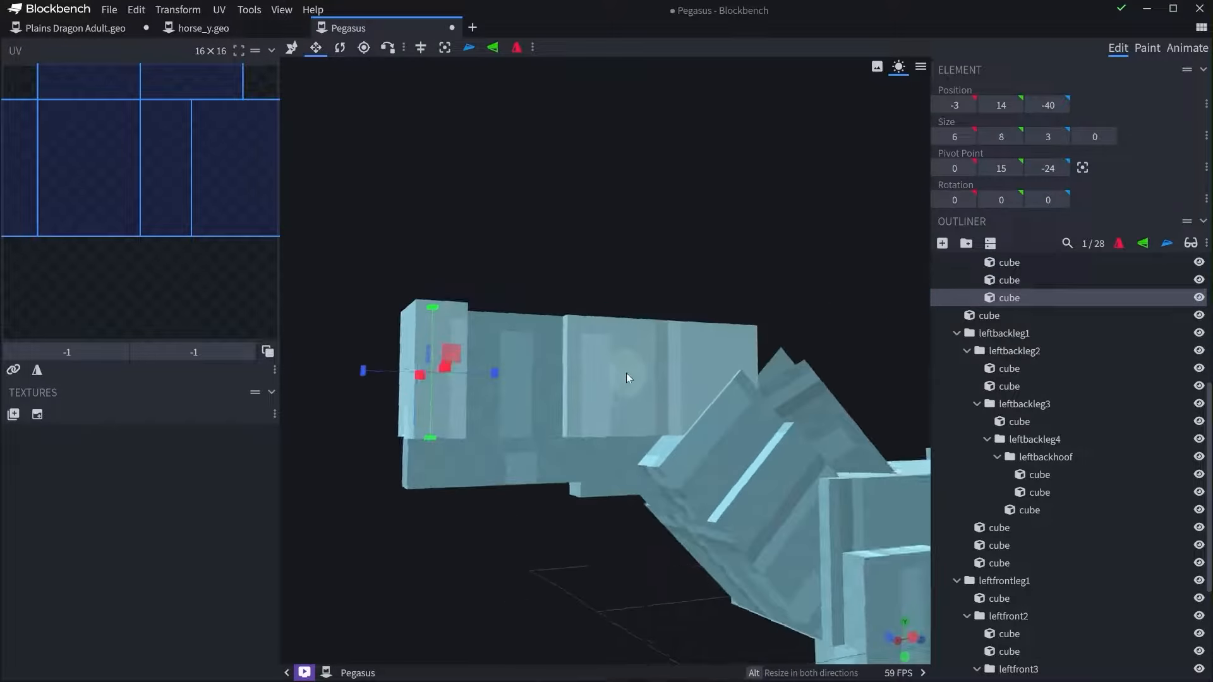
pyautogui.moveTo(534, 583); pyautogui.dragTo(497, 532)
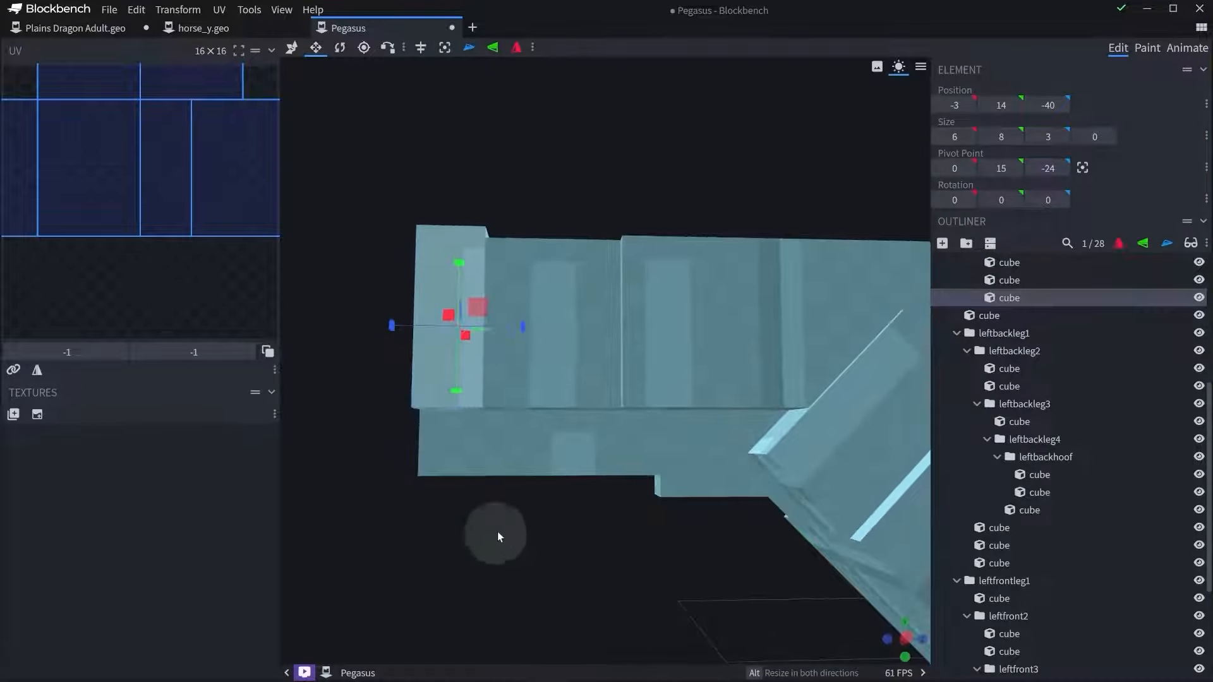
pyautogui.click(549, 396)
pyautogui.click(472, 383)
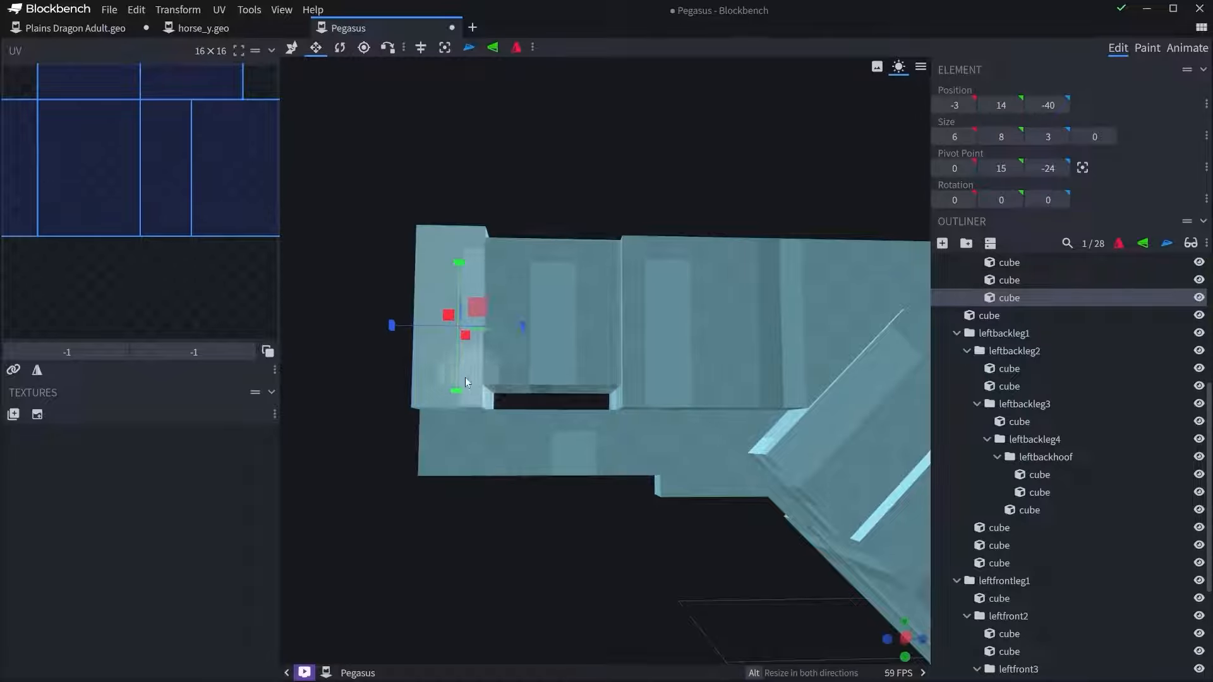
pyautogui.click(528, 452)
pyautogui.moveTo(546, 409); pyautogui.dragTo(543, 358)
pyautogui.moveTo(546, 496); pyautogui.dragTo(549, 477)
# - Widen the rear jaw cube to 10 and widen the lower snout cube on both sides to fit under the snout
pyautogui.click(709, 477)
pyautogui.moveTo(509, 544); pyautogui.dragTo(787, 420)
pyautogui.moveTo(584, 412); pyautogui.dragTo(505, 417)
pyautogui.moveTo(789, 395); pyautogui.dragTo(738, 401)
pyautogui.click(622, 387)
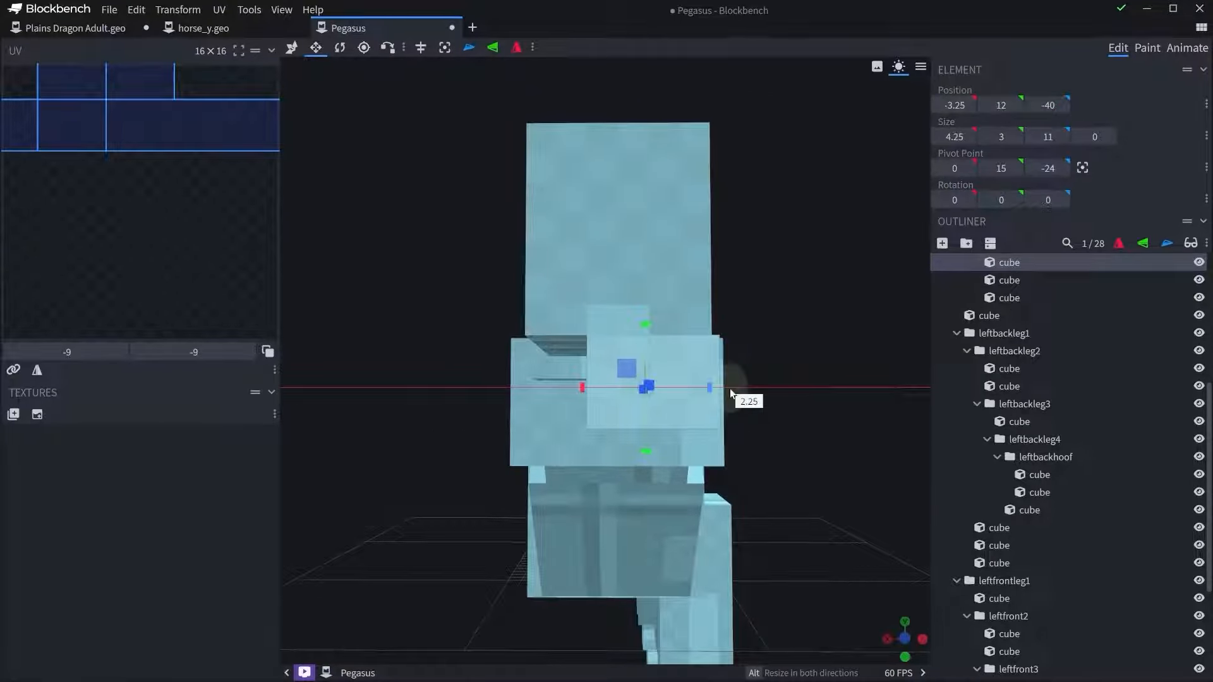
pyautogui.moveTo(573, 388); pyautogui.dragTo(530, 397)
# - Narrow the rear jaw cube to a width of 8, centred at X -4
pyautogui.moveTo(806, 368); pyautogui.dragTo(686, 369)
pyautogui.click(686, 369)
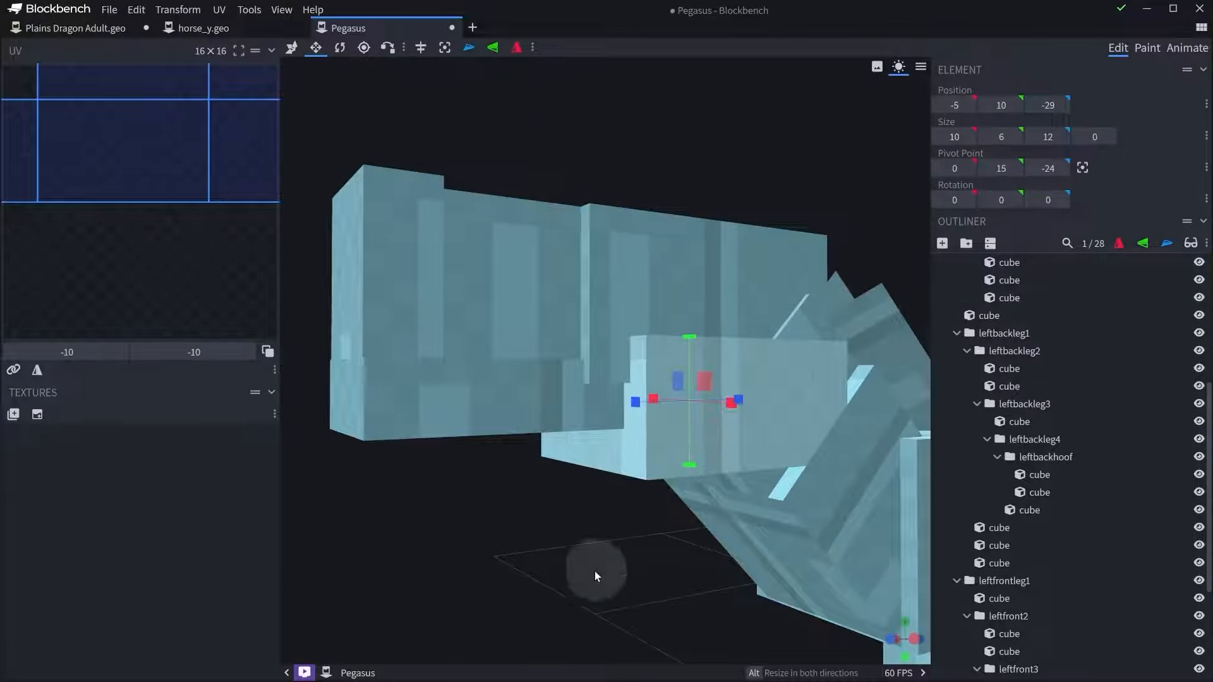
pyautogui.moveTo(595, 573)
pyautogui.mouseDown()
pyautogui.moveTo(741, 431)
pyautogui.moveTo(399, 450)
pyautogui.moveTo(440, 453)
pyautogui.moveTo(282, 501)
pyautogui.moveTo(536, 567)
pyautogui.moveTo(559, 553)
pyautogui.moveTo(583, 560)
pyautogui.mouseUp()
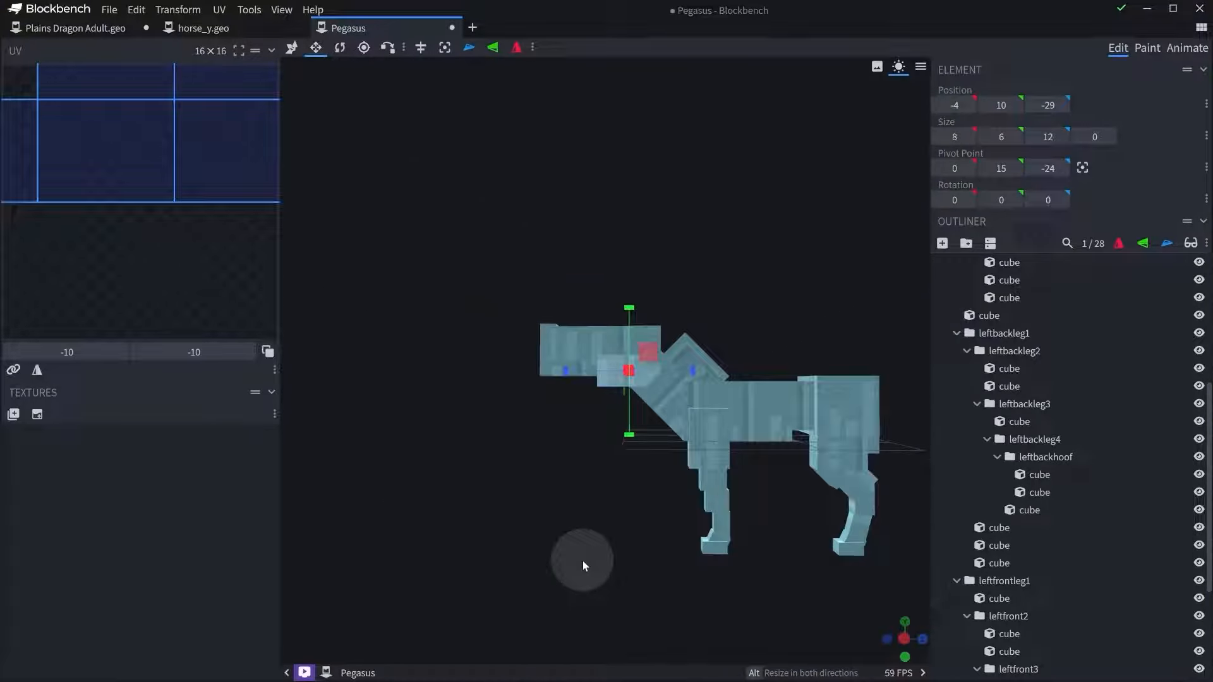
# - Select the large upper head cube inside the bone group
pyautogui.moveTo(582, 559); pyautogui.dragTo(552, 594, button='right')
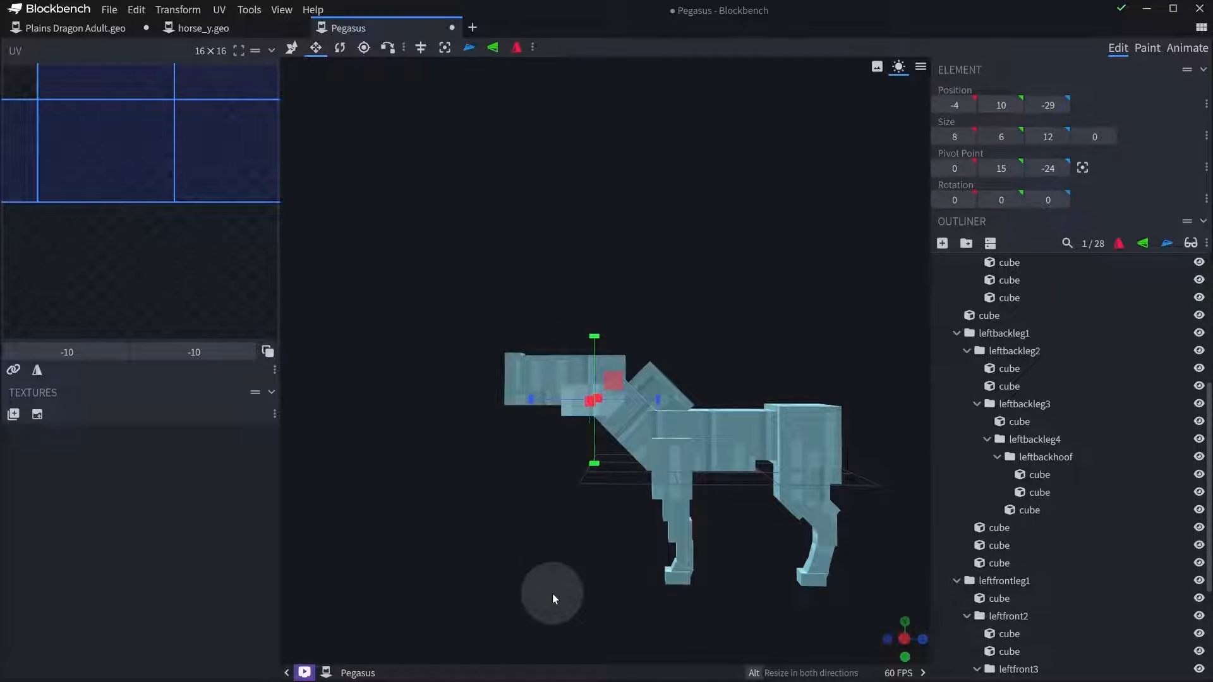
pyautogui.scroll(5, 1101, 537)
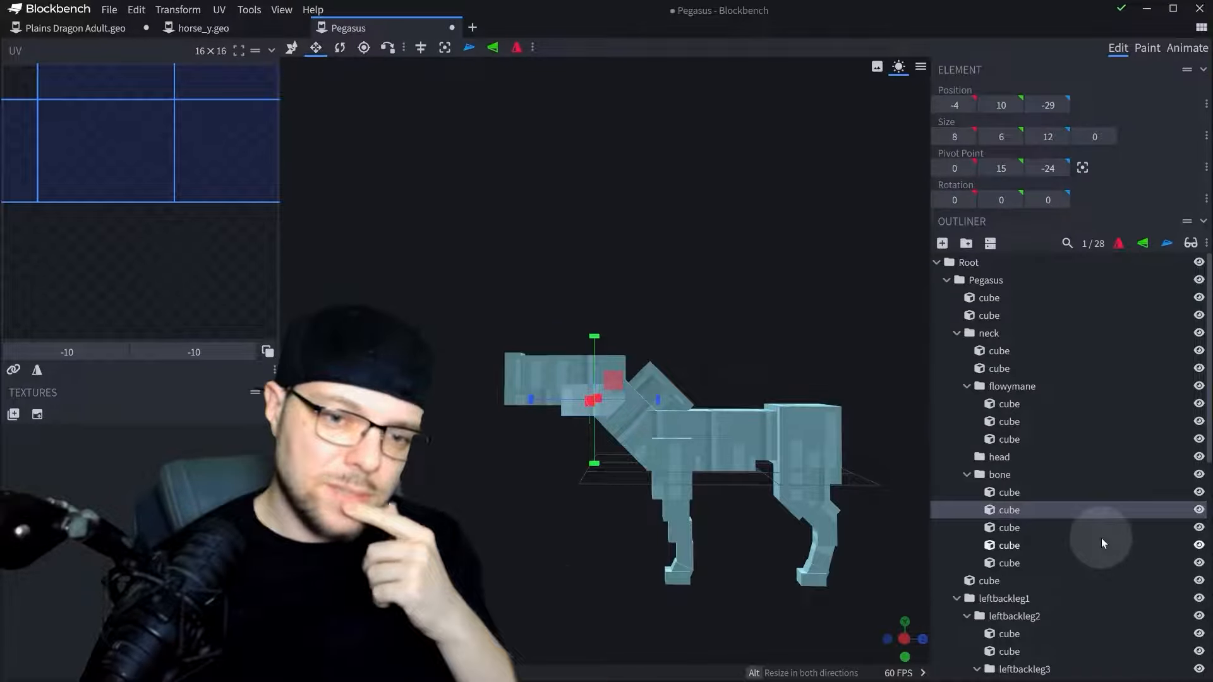
pyautogui.scroll(5, 632, 505)
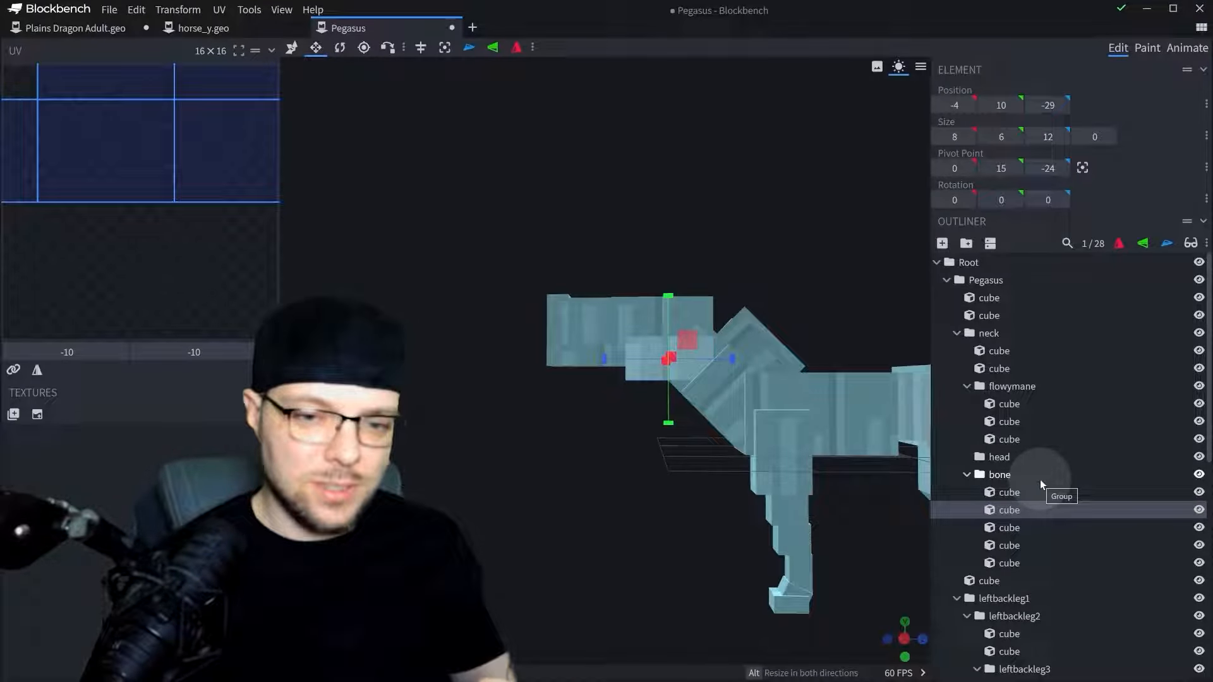
pyautogui.click(1014, 492)
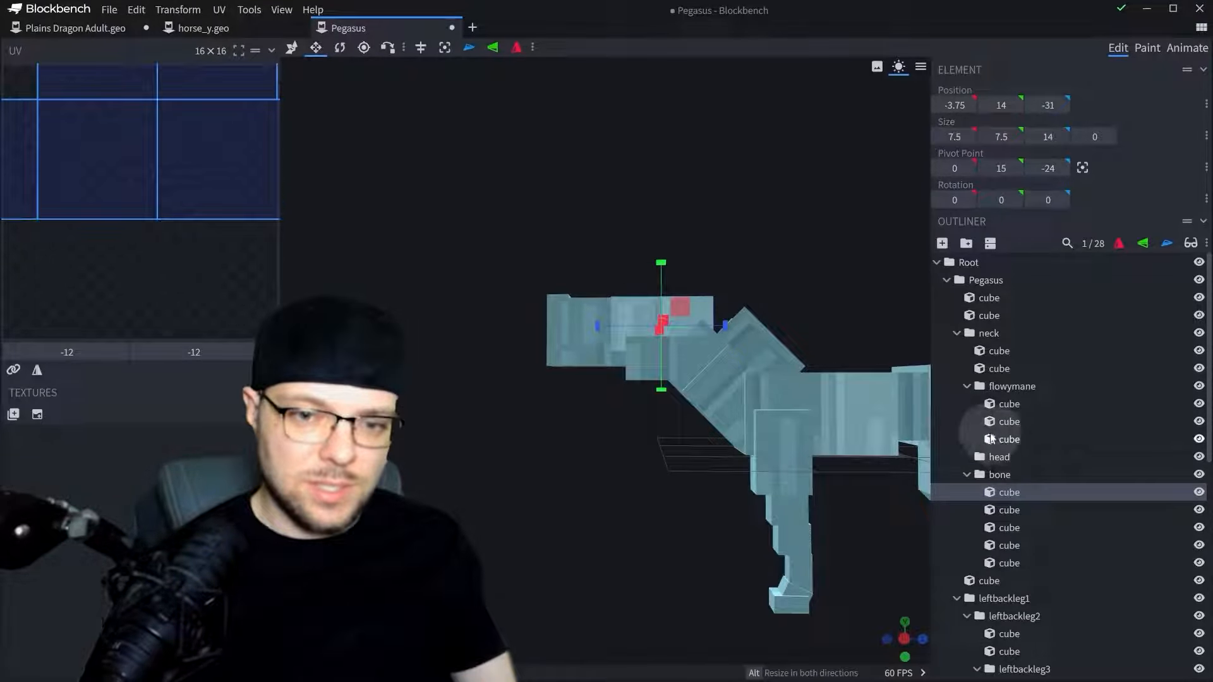
# - Delete the upper head cube and the three snout cubes from the bone group, keeping only the rear jaw cube
pyautogui.click(1004, 464)
pyautogui.click(995, 478)
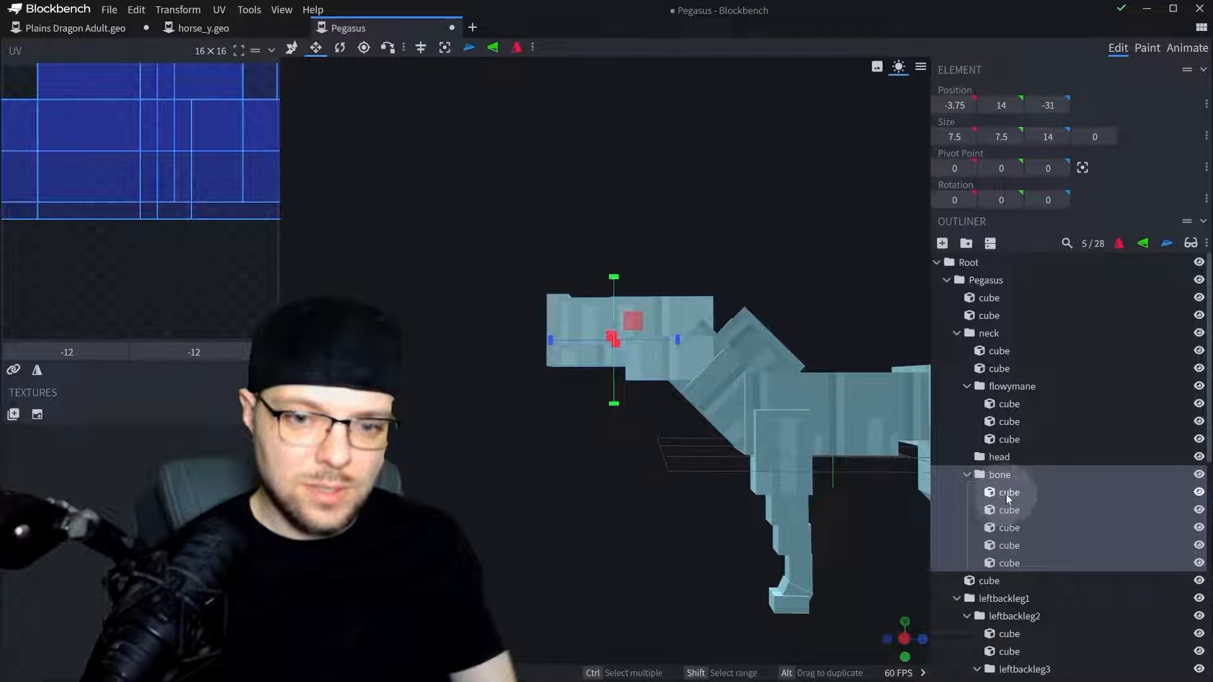
pyautogui.click(1005, 494)
pyautogui.scroll(5, 630, 450)
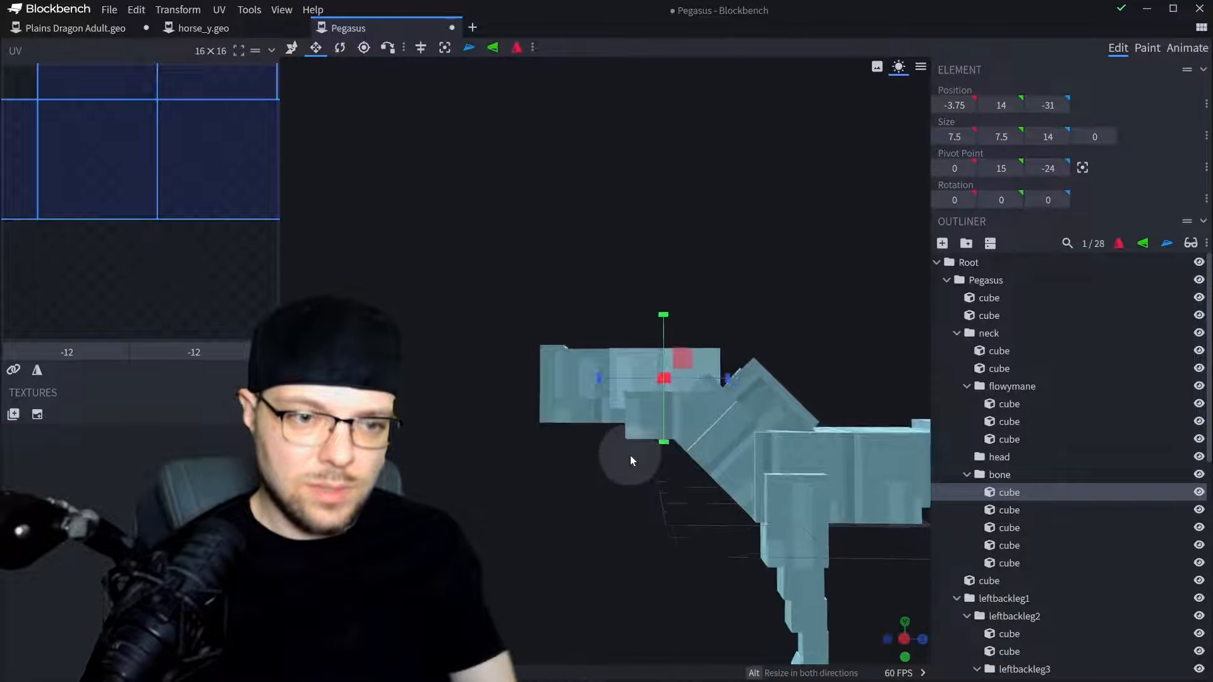
pyautogui.press('Delete')
pyautogui.click(570, 406)
pyautogui.press('Delete')
pyautogui.click(556, 417)
pyautogui.press('Delete')
pyautogui.click(537, 456)
pyautogui.press('Delete')
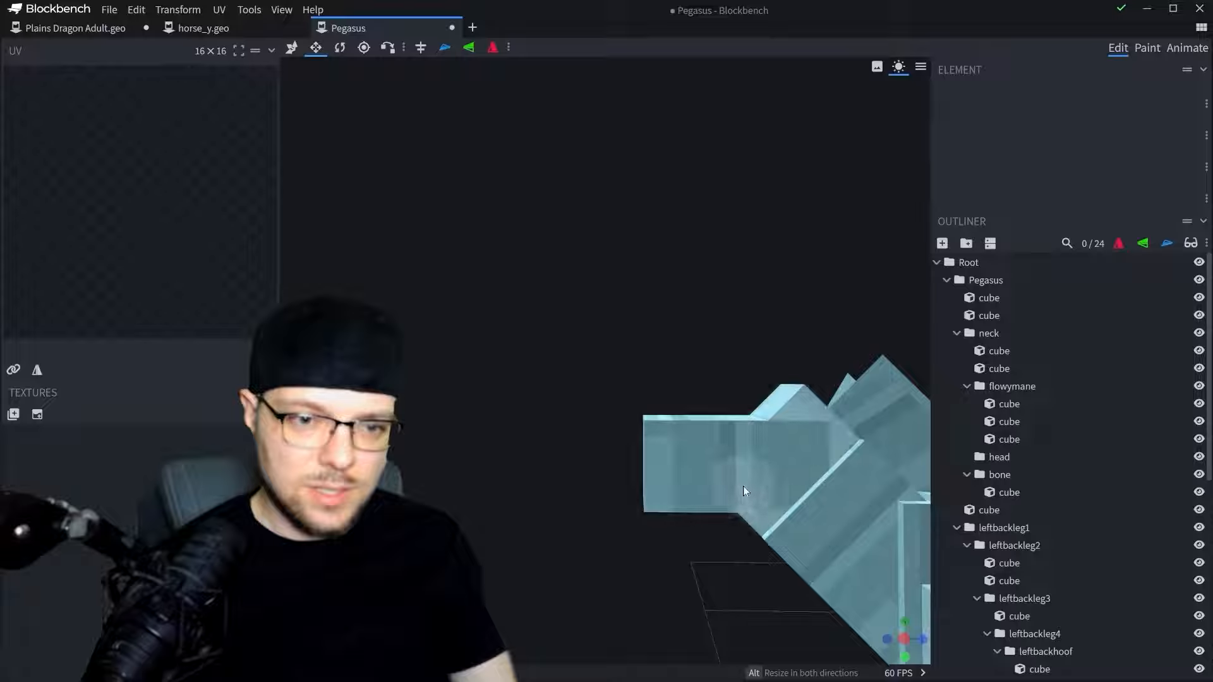
# - Shorten the lower neck cube at its upper end and resize the upper neck cube to fit between it and the head
pyautogui.moveTo(743, 486); pyautogui.dragTo(698, 472, button='right')
pyautogui.click(642, 438)
pyautogui.moveTo(654, 562); pyautogui.dragTo(586, 502, button='right')
pyautogui.scroll(-4, 594, 512)
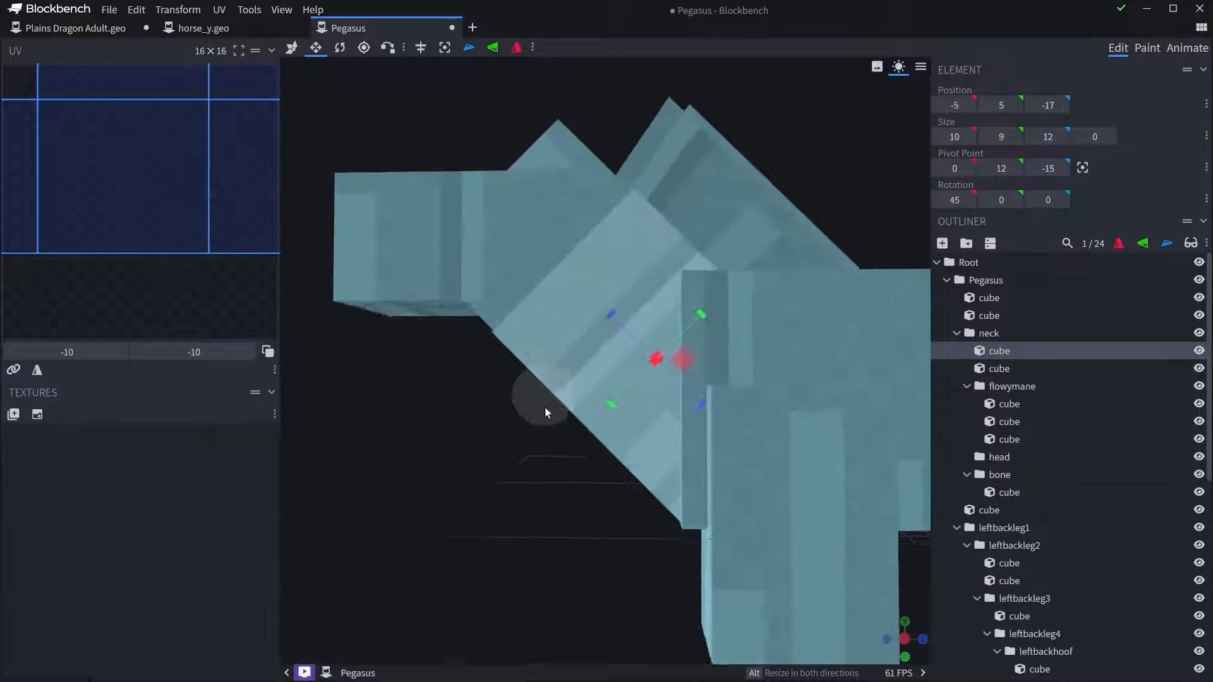
pyautogui.moveTo(545, 408)
pyautogui.mouseDown()
pyautogui.moveTo(497, 422)
pyautogui.moveTo(547, 415)
pyautogui.mouseUp()
pyautogui.scroll(3, 547, 415)
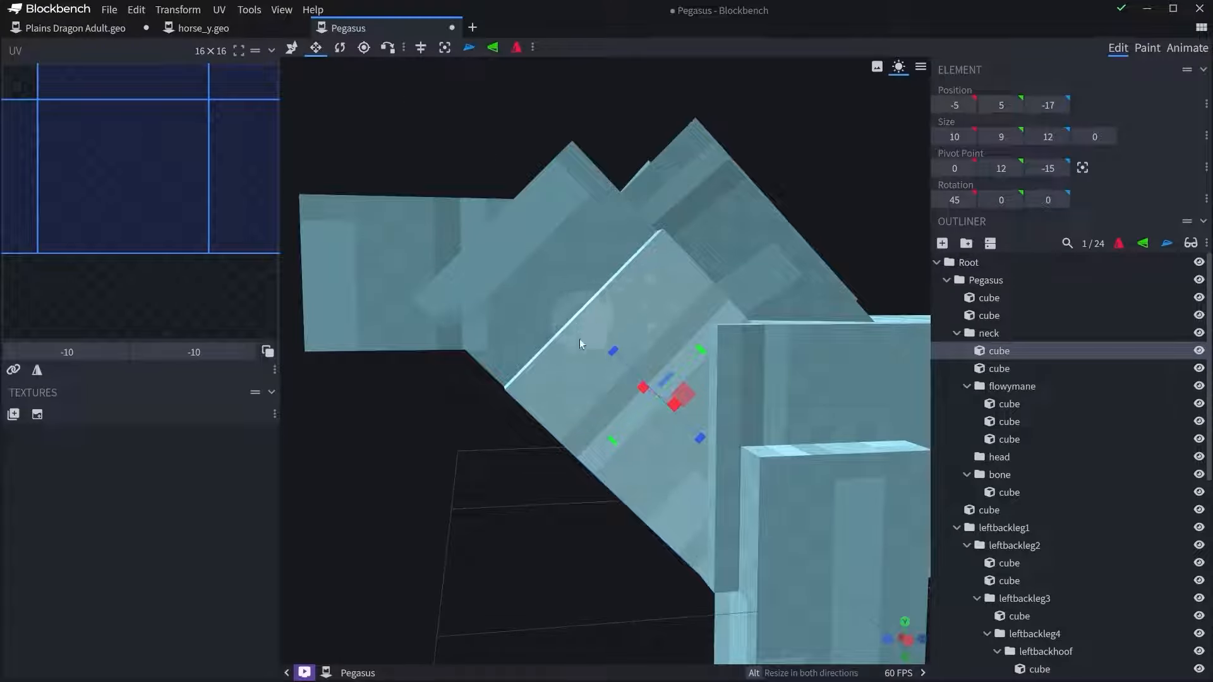
pyautogui.moveTo(610, 357); pyautogui.dragTo(513, 450)
pyautogui.click(525, 326)
pyautogui.moveTo(573, 309); pyautogui.dragTo(626, 360)
pyautogui.moveTo(508, 333); pyautogui.dragTo(536, 321)
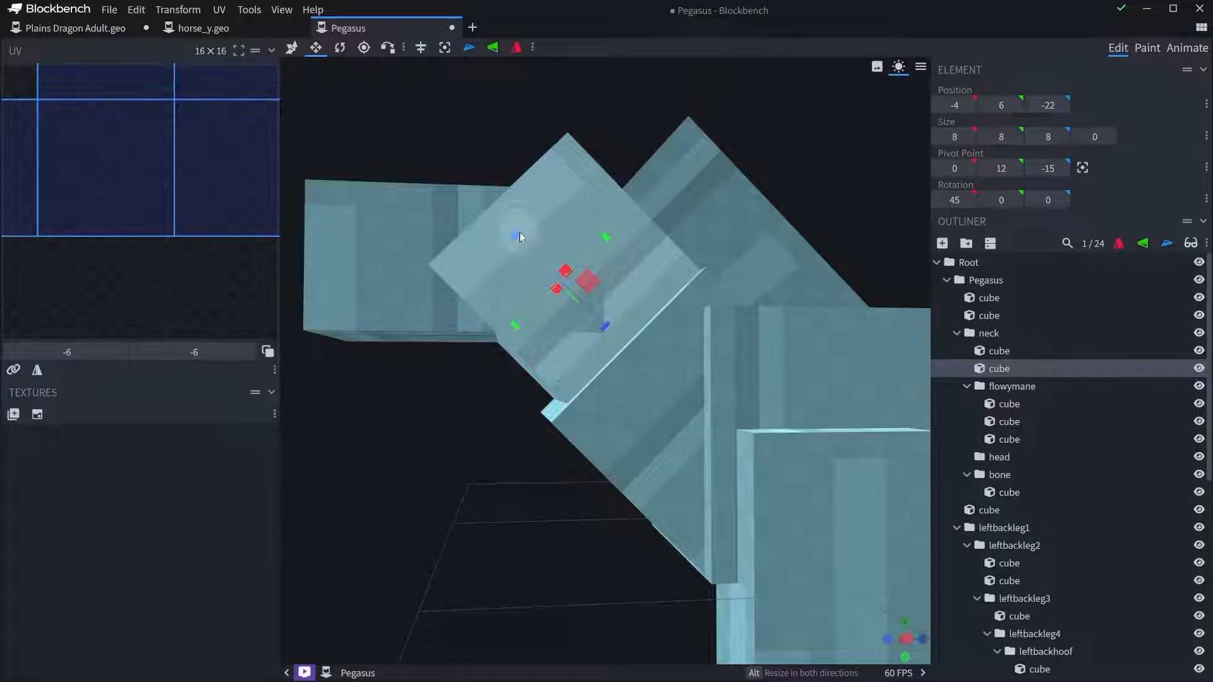
pyautogui.moveTo(520, 234); pyautogui.dragTo(532, 254)
# - Resize the remaining head cube to 10 wide, 8 high and 15 long at position -5, 10, -32
pyautogui.click(436, 290)
pyautogui.moveTo(442, 379); pyautogui.dragTo(710, 364)
pyautogui.moveTo(635, 258); pyautogui.dragTo(656, 146)
pyautogui.moveTo(820, 212); pyautogui.dragTo(572, 243)
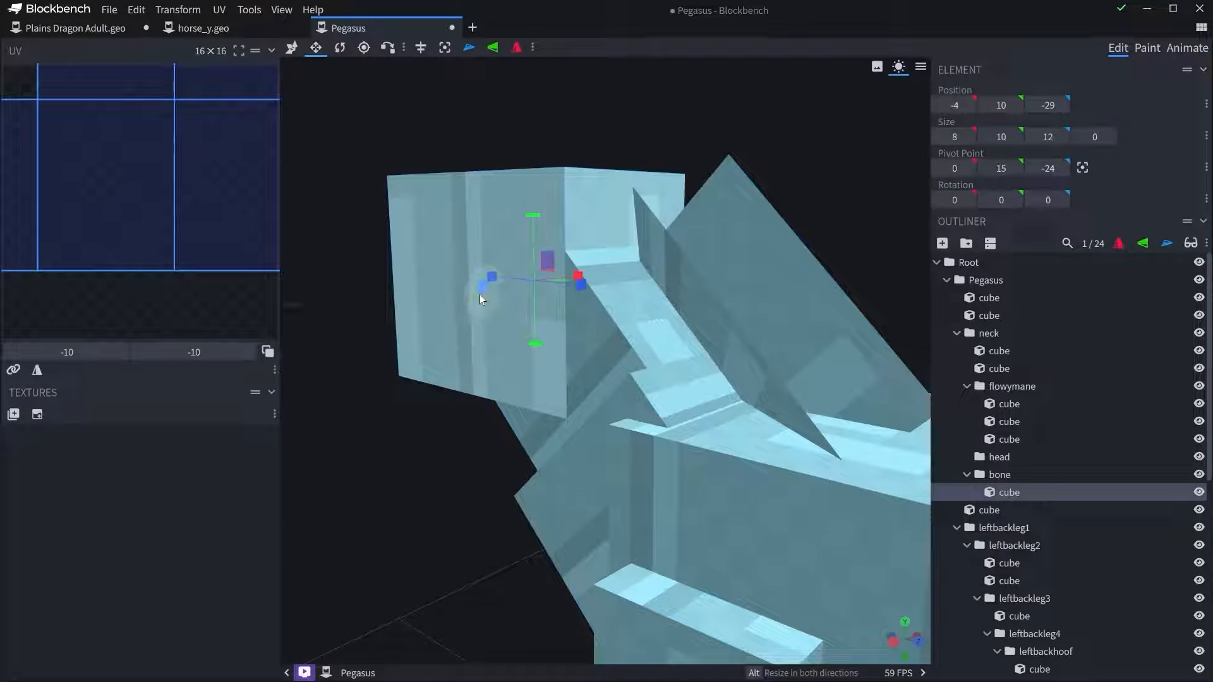
pyautogui.moveTo(479, 290); pyautogui.dragTo(470, 287)
pyautogui.moveTo(815, 106); pyautogui.dragTo(718, 158)
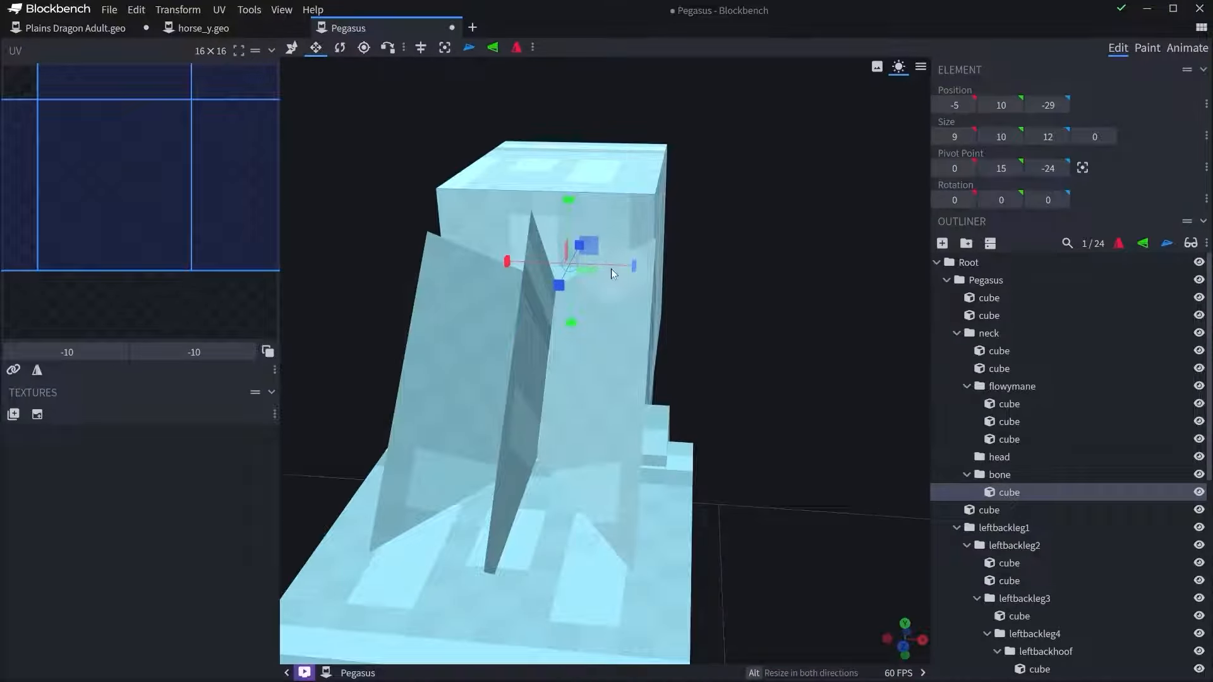
pyautogui.moveTo(633, 268); pyautogui.dragTo(647, 281)
pyautogui.moveTo(783, 265); pyautogui.dragTo(691, 300)
pyautogui.scroll(-9, 688, 457)
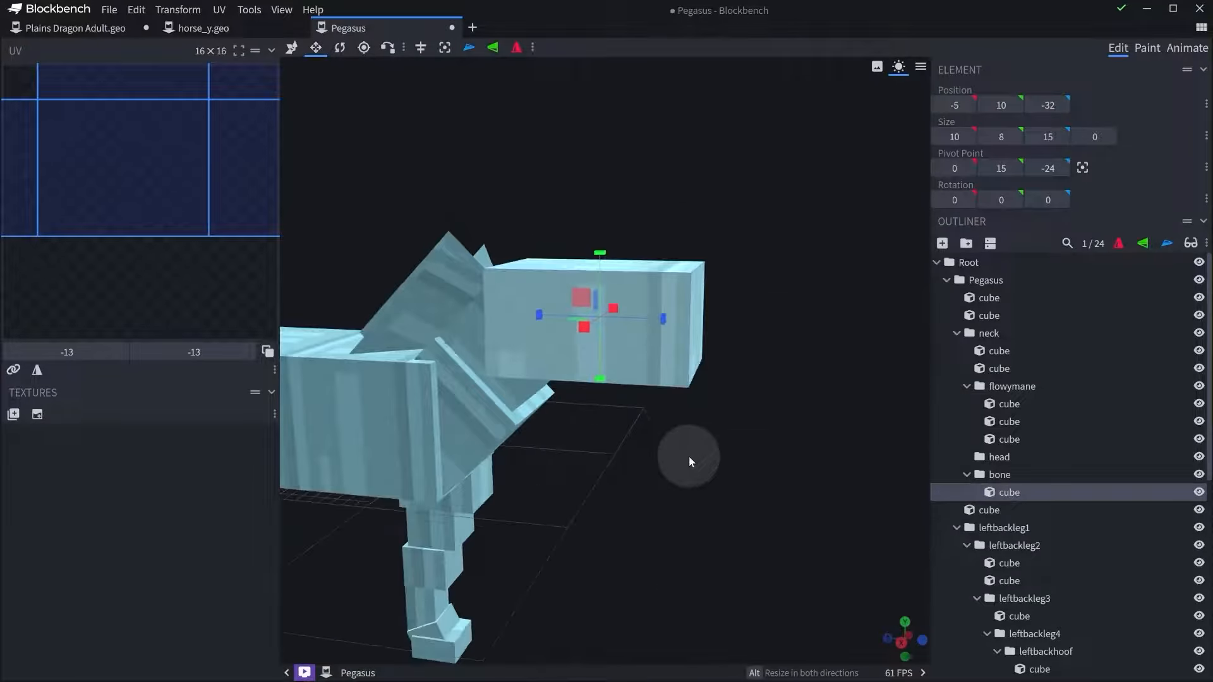
# - Raise the underside of the head cube to Y 14 so the cube is 4 high
pyautogui.moveTo(710, 472); pyautogui.dragTo(425, 478)
pyautogui.scroll(10, 436, 490)
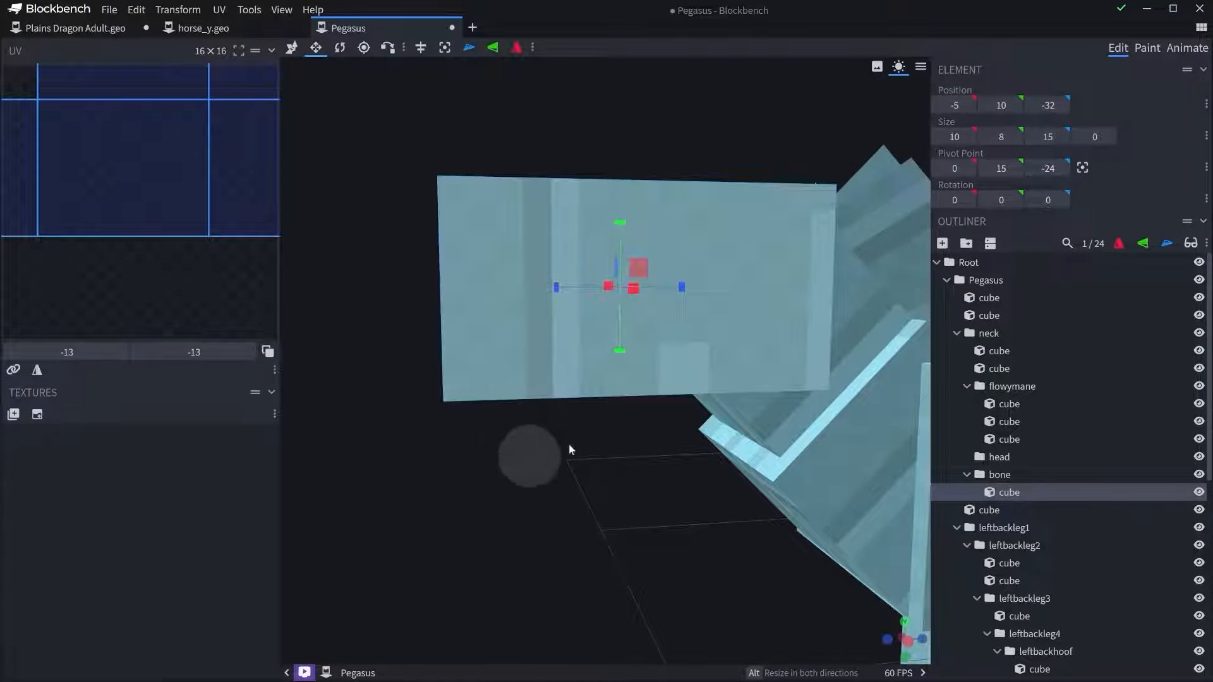
pyautogui.moveTo(624, 346); pyautogui.dragTo(644, 268)
# - Duplicate the head cube and move the copy down to Y 10, directly beneath the original
pyautogui.hotkey('ctrl', 'd')
pyautogui.press('v')
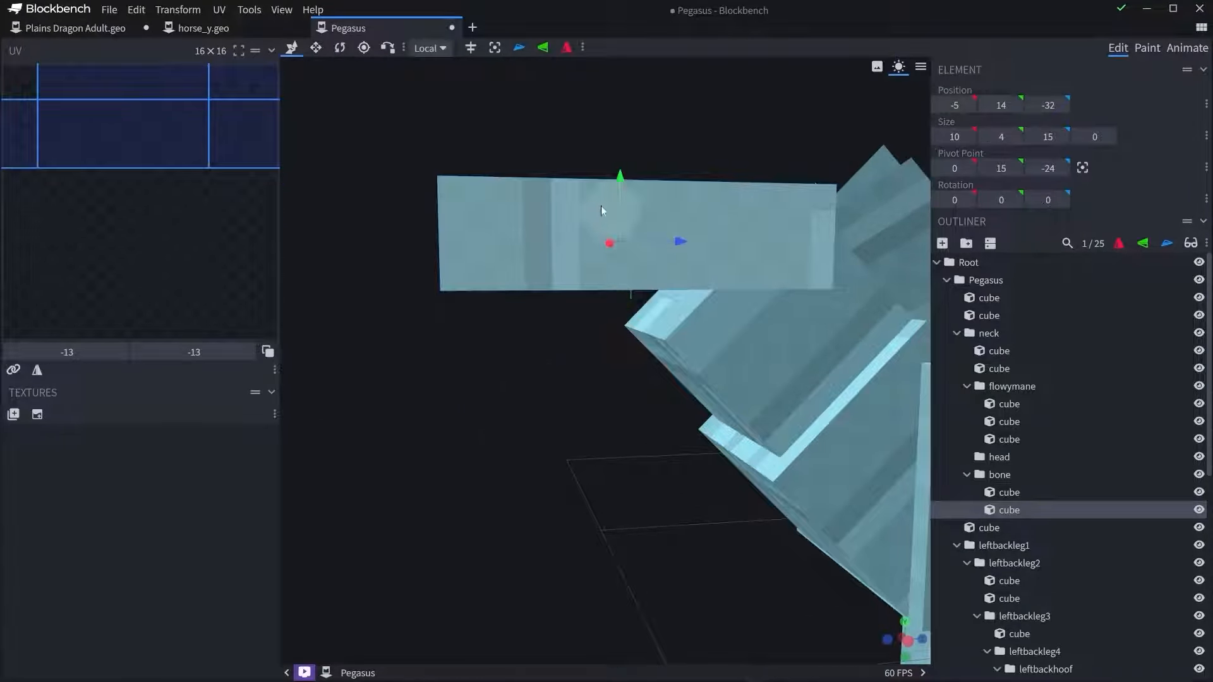
pyautogui.moveTo(621, 175); pyautogui.dragTo(632, 273)
# - Centre the lower copy's pivot, tilt it 10 degrees about X and shift it to Y 9 and Z -32.25
pyautogui.moveTo(587, 502); pyautogui.dragTo(566, 472)
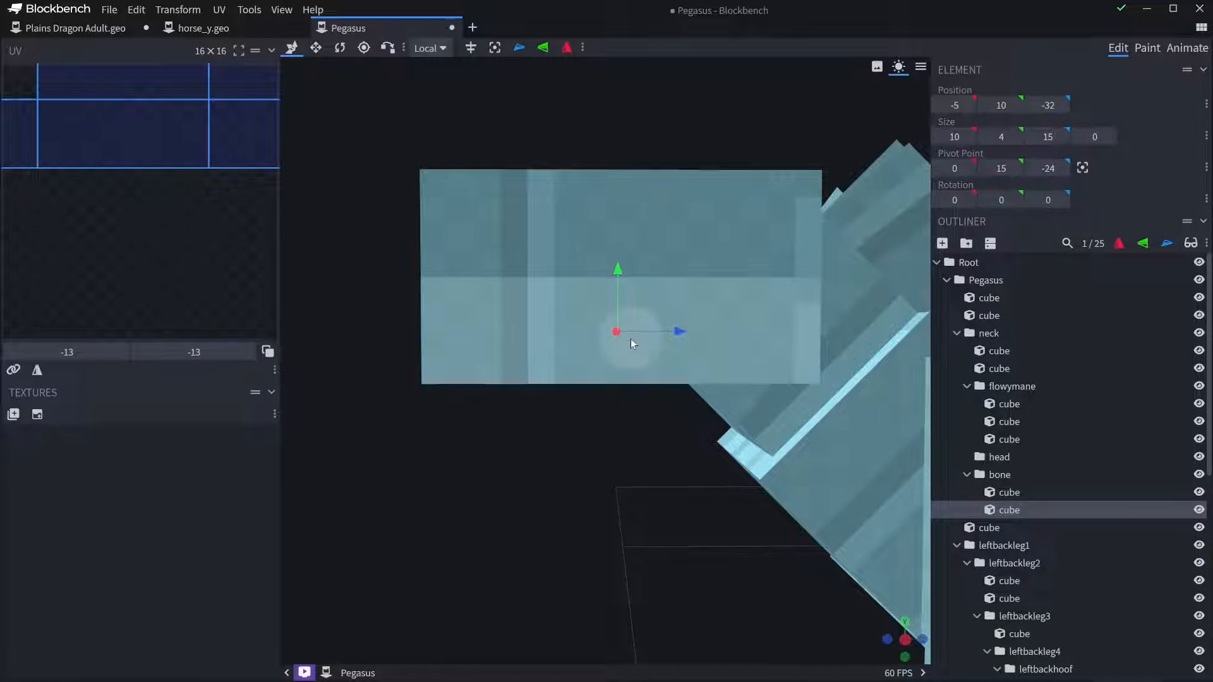
pyautogui.press('r')
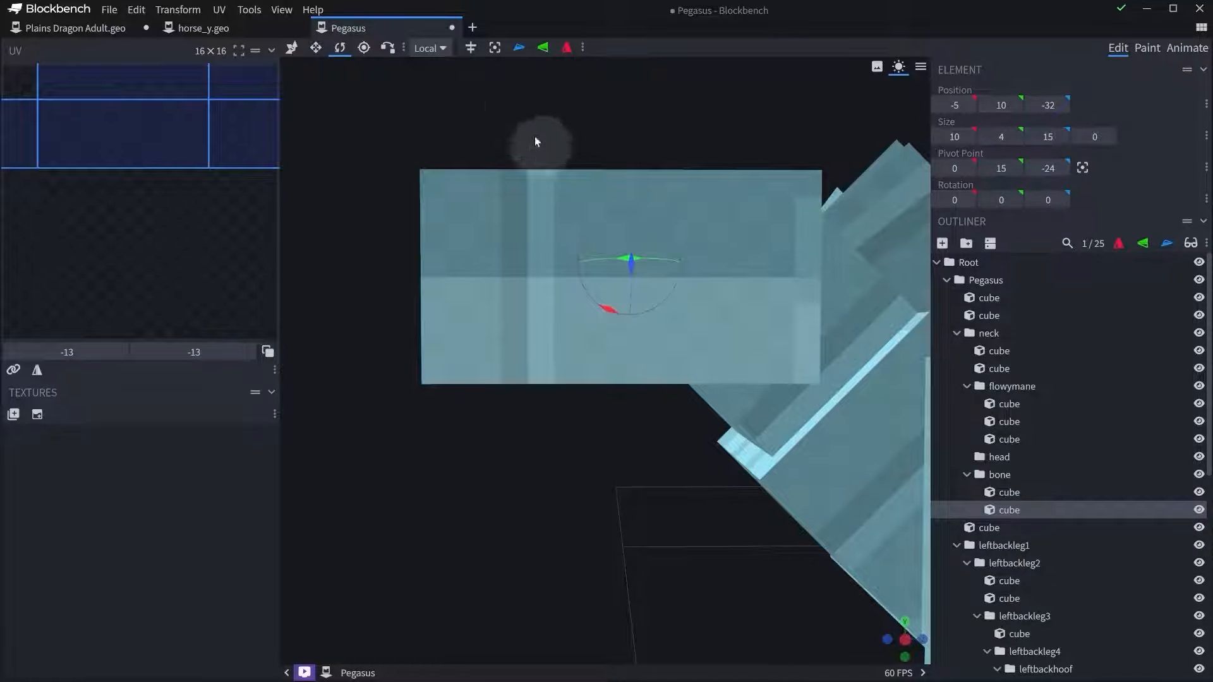
pyautogui.click(495, 48)
pyautogui.moveTo(569, 332); pyautogui.dragTo(578, 314)
pyautogui.press('v')
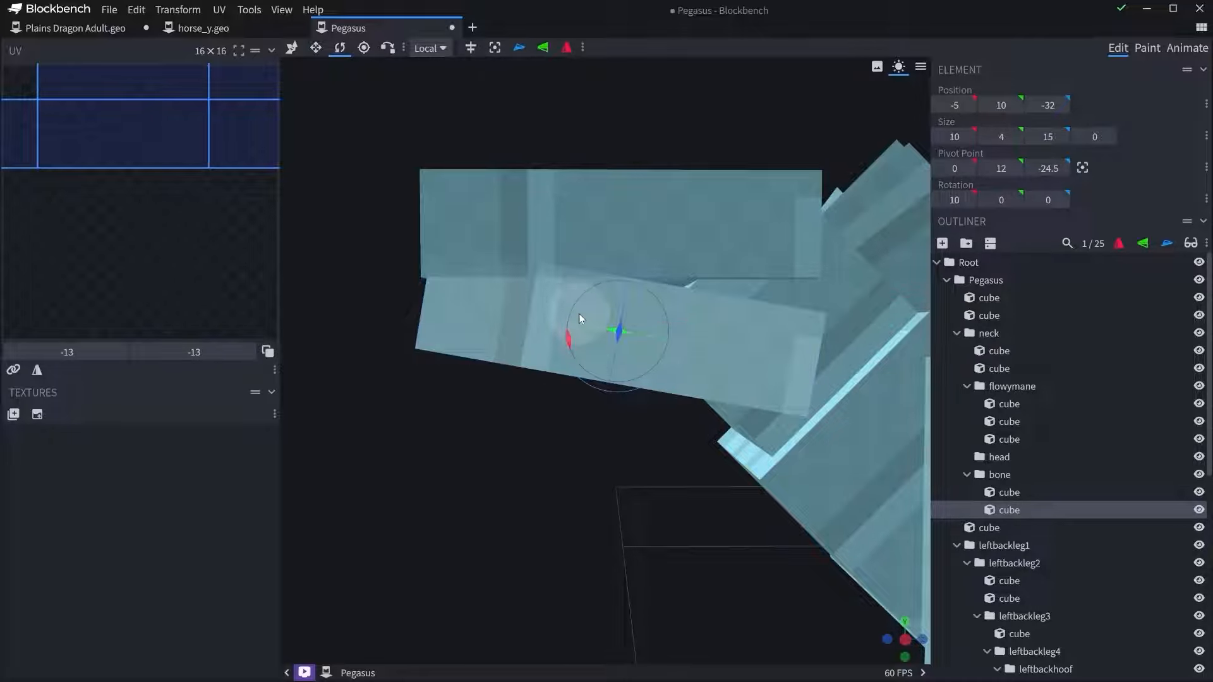
pyautogui.moveTo(631, 278); pyautogui.dragTo(627, 308)
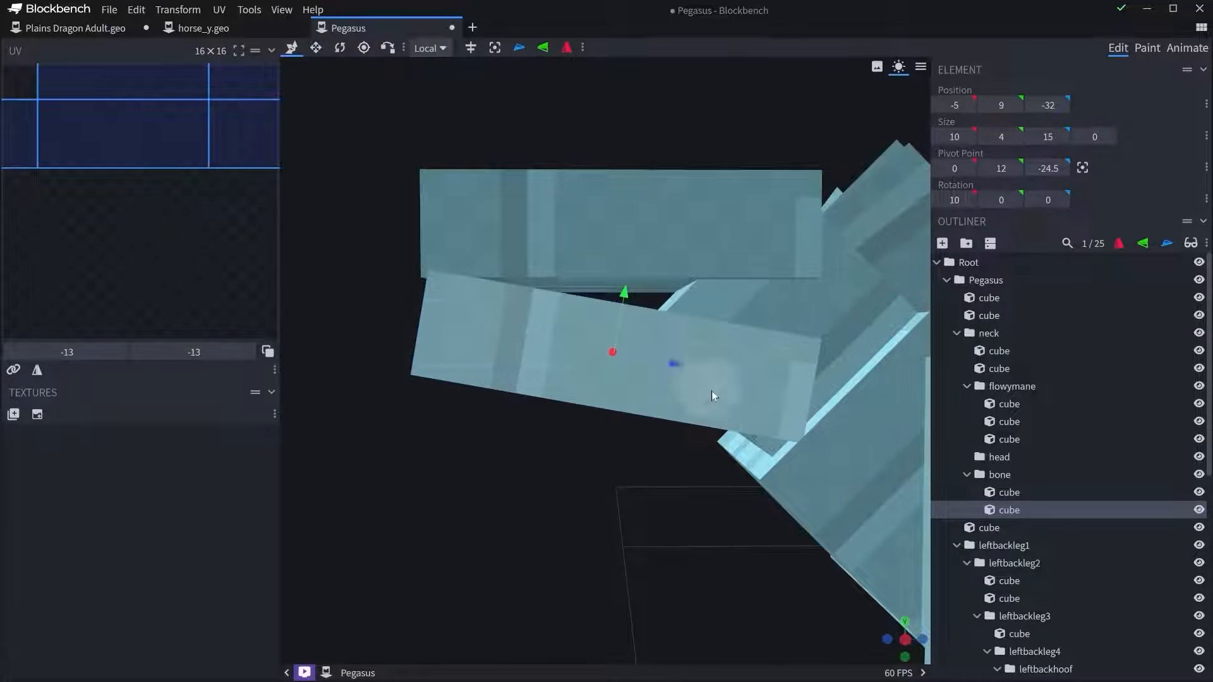
pyautogui.moveTo(675, 368); pyautogui.dragTo(668, 366)
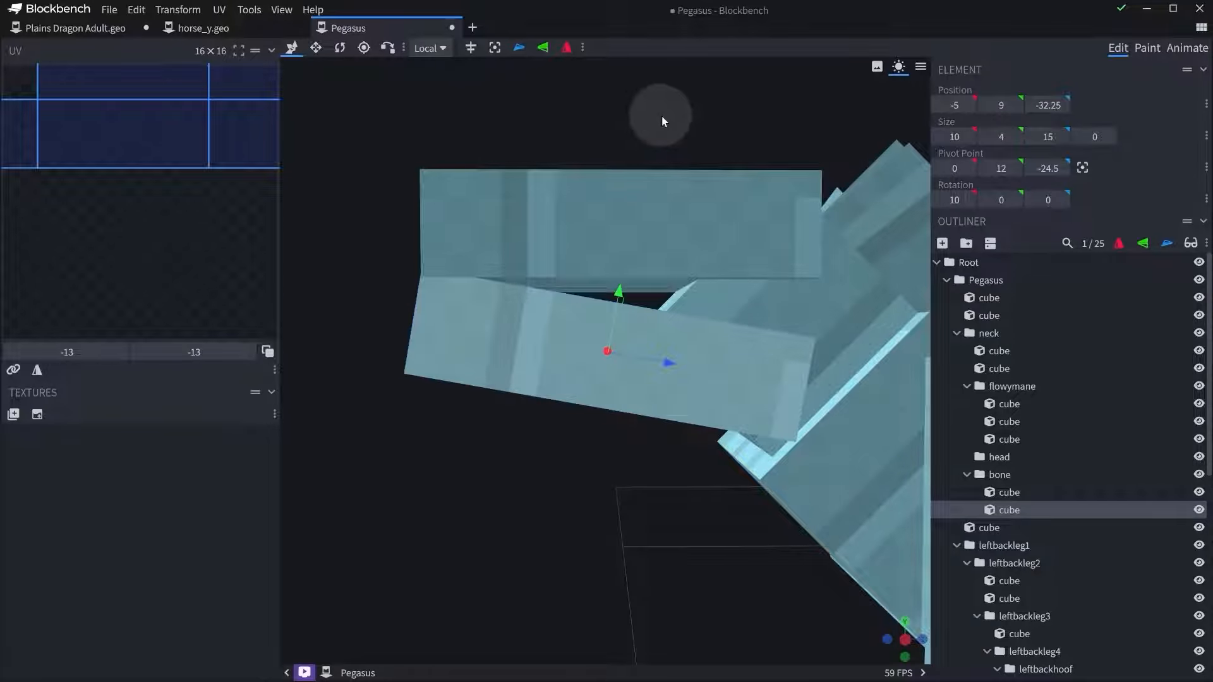
# - Narrow the tilted jaw cube on both sides to a width of 9, centred at X -4.5
pyautogui.moveTo(663, 116); pyautogui.dragTo(562, 149)
pyautogui.press('s')
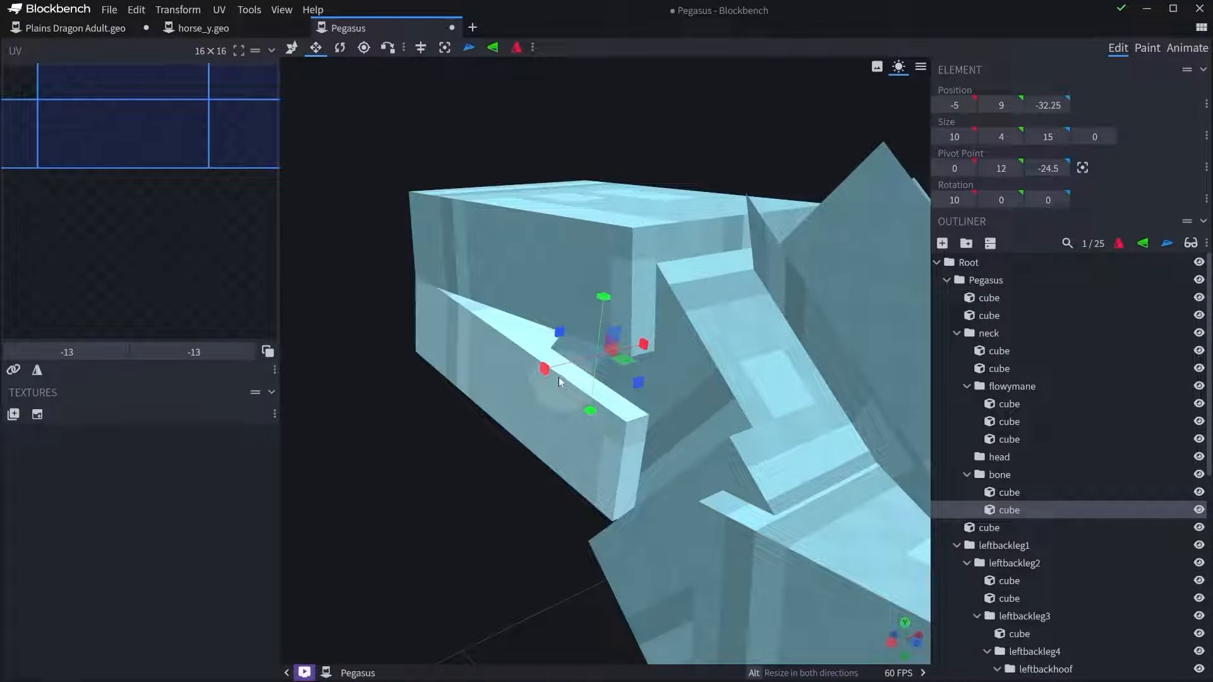
pyautogui.moveTo(559, 377); pyautogui.dragTo(563, 369)
pyautogui.moveTo(471, 422); pyautogui.dragTo(567, 358)
pyautogui.moveTo(811, 369); pyautogui.dragTo(663, 386)
# - Duplicate the tilted jaw cube and resize the copy as a shorter, deeper rear jaw block
pyautogui.hotkey('ctrl', 'd')
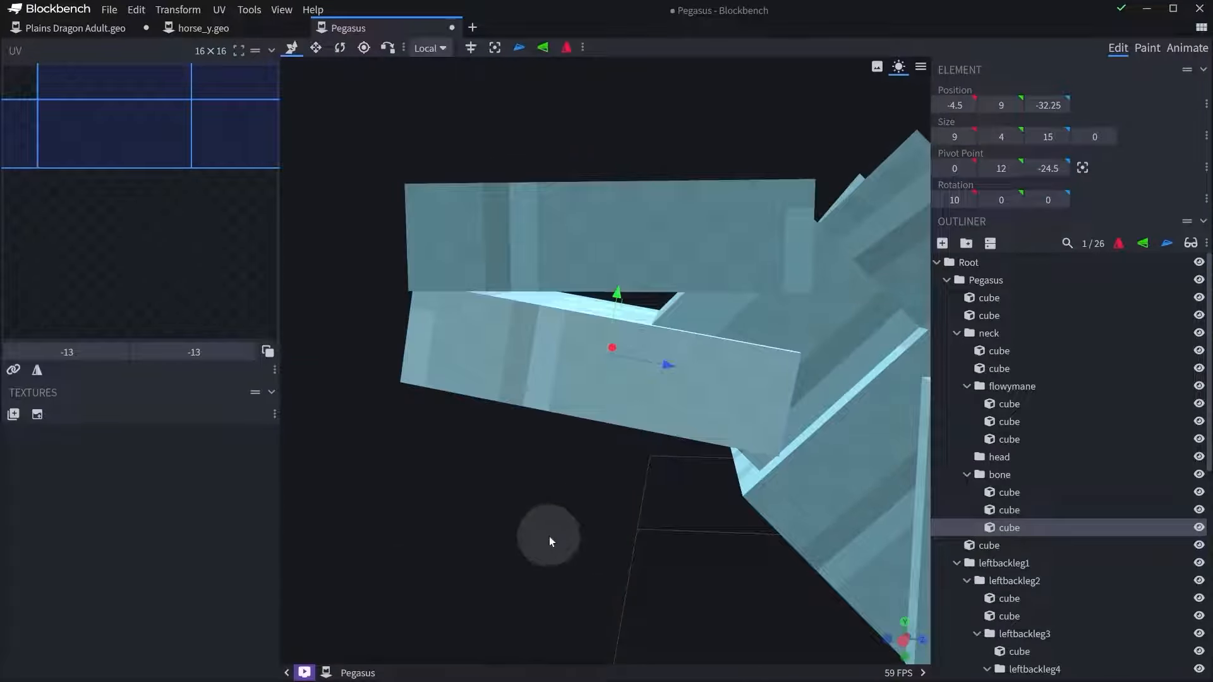
pyautogui.moveTo(548, 536); pyautogui.dragTo(657, 403)
pyautogui.press('s')
pyautogui.moveTo(559, 346); pyautogui.dragTo(678, 445)
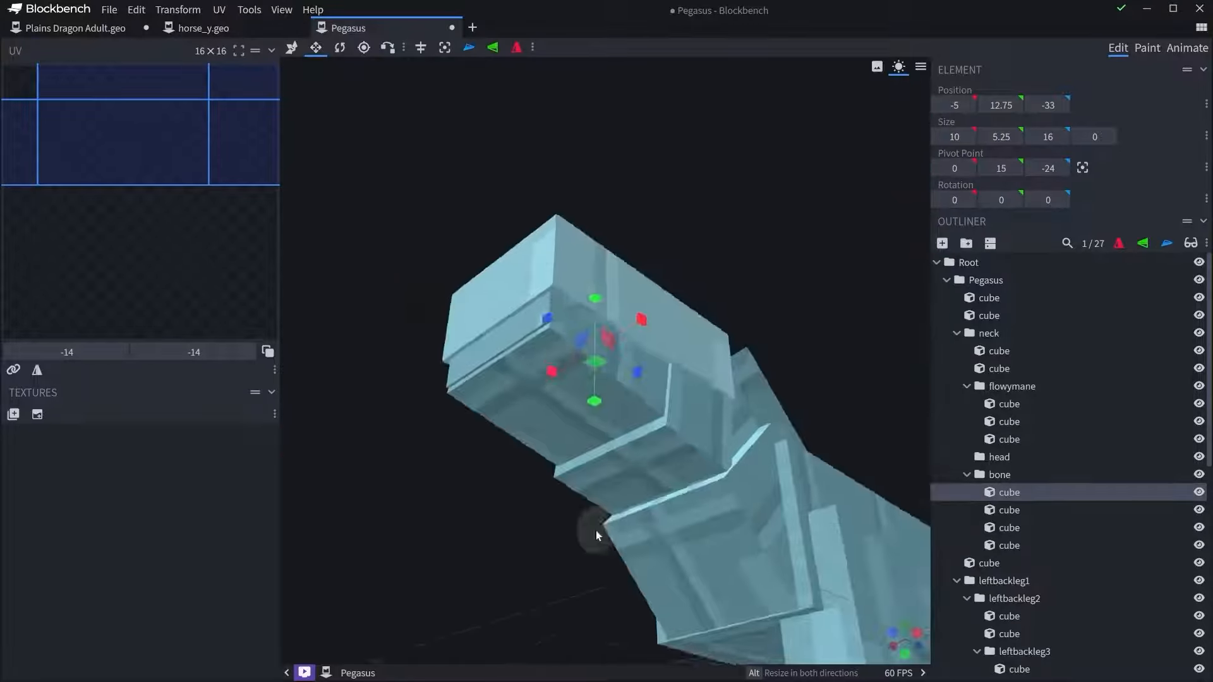
# - Extend the rear jaw cube forward to a length of 8
pyautogui.moveTo(596, 532); pyautogui.dragTo(564, 582)
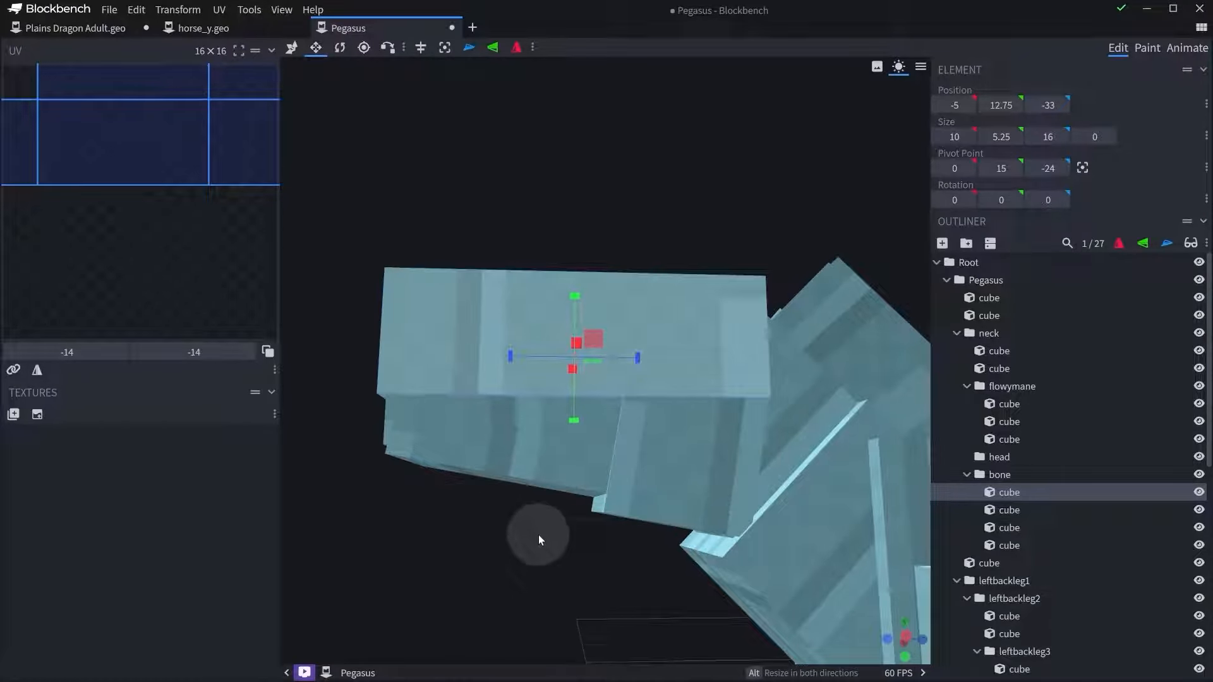
pyautogui.moveTo(546, 494); pyautogui.dragTo(516, 499)
pyautogui.click(555, 466)
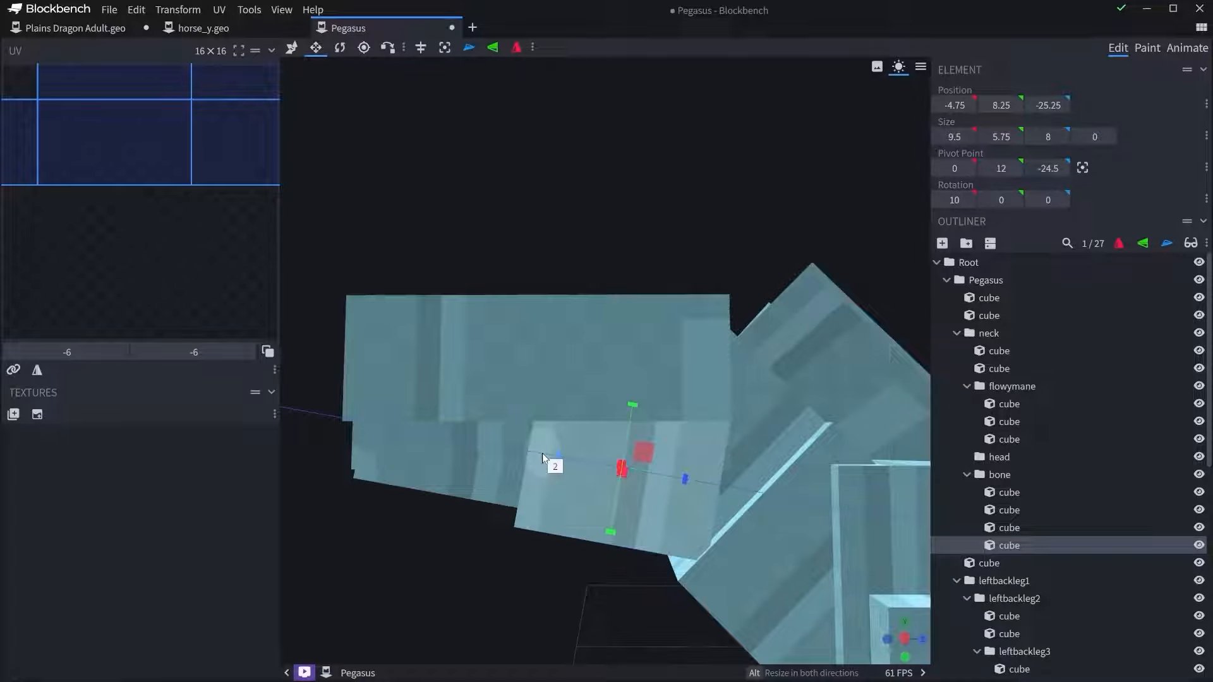
# - Shorten the front cube under the snout to a length of 6.75 and the tilted lower jaw cube to 6
pyautogui.click(455, 456)
pyautogui.click(478, 440)
pyautogui.moveTo(478, 440); pyautogui.dragTo(450, 425)
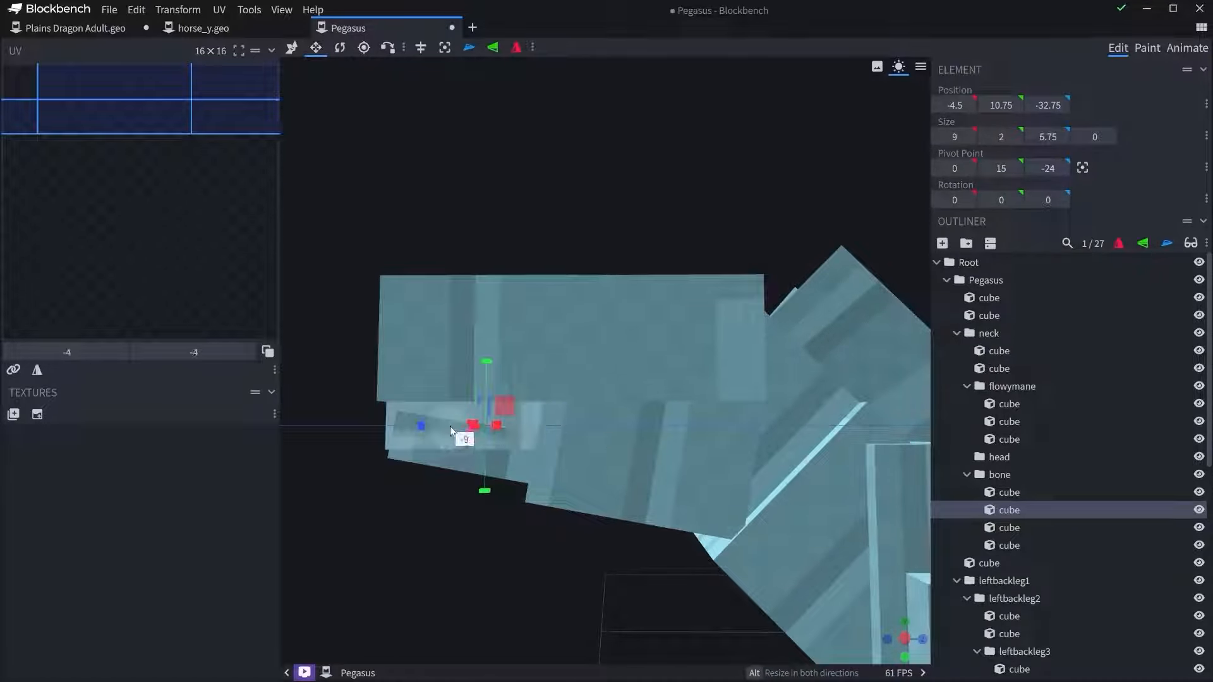
pyautogui.click(474, 464)
pyautogui.moveTo(634, 470); pyautogui.dragTo(458, 417)
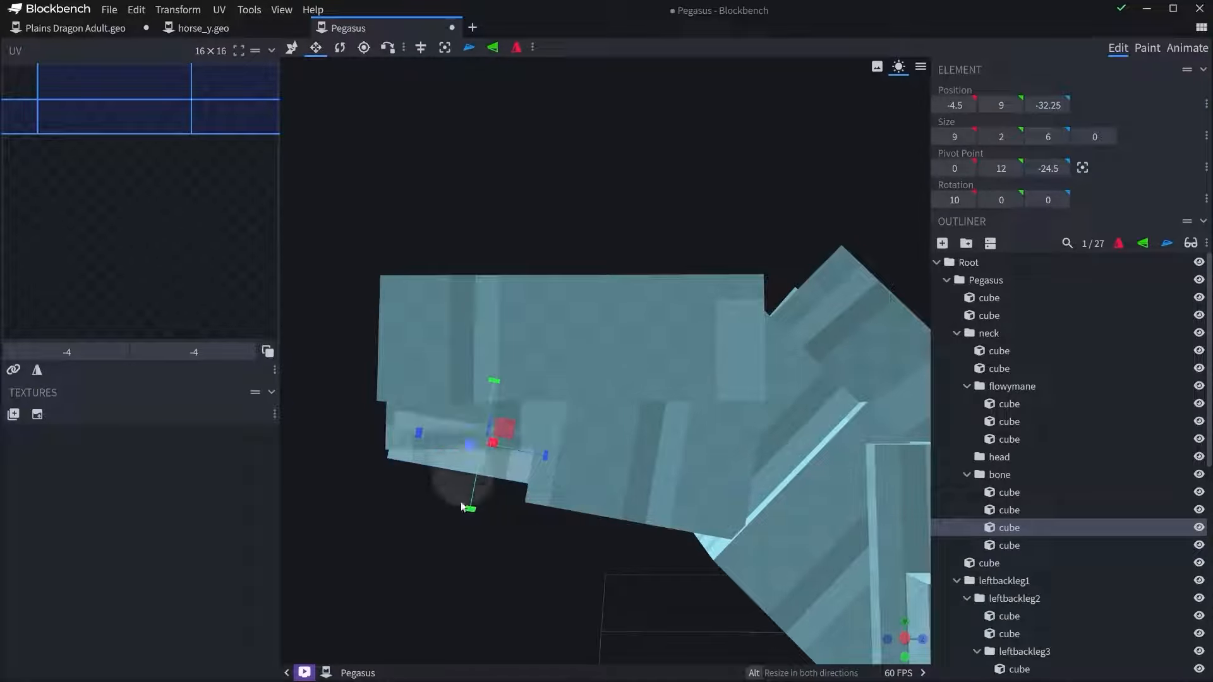
# - Group the two front lower jaw cubes inside the bone group and name the new group bottomjaw
pyautogui.moveTo(475, 522); pyautogui.dragTo(510, 507)
pyautogui.keyDown('ctrl'); pyautogui.click(552, 427); pyautogui.keyUp('ctrl')
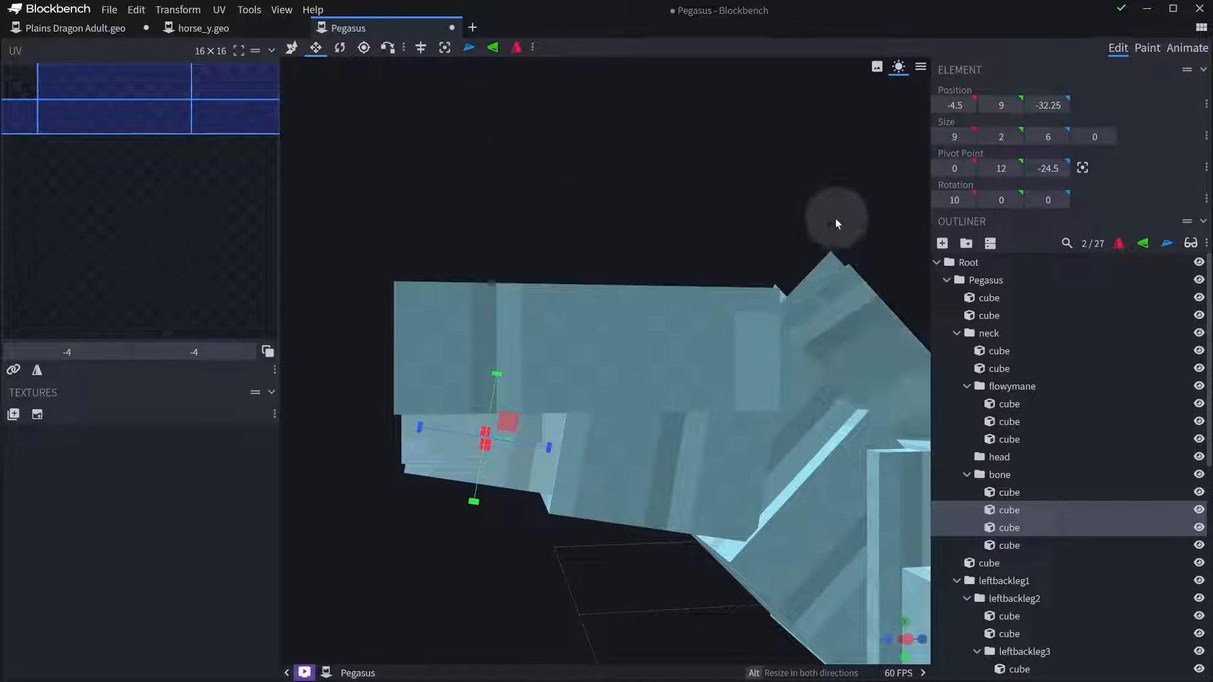
pyautogui.click(966, 243)
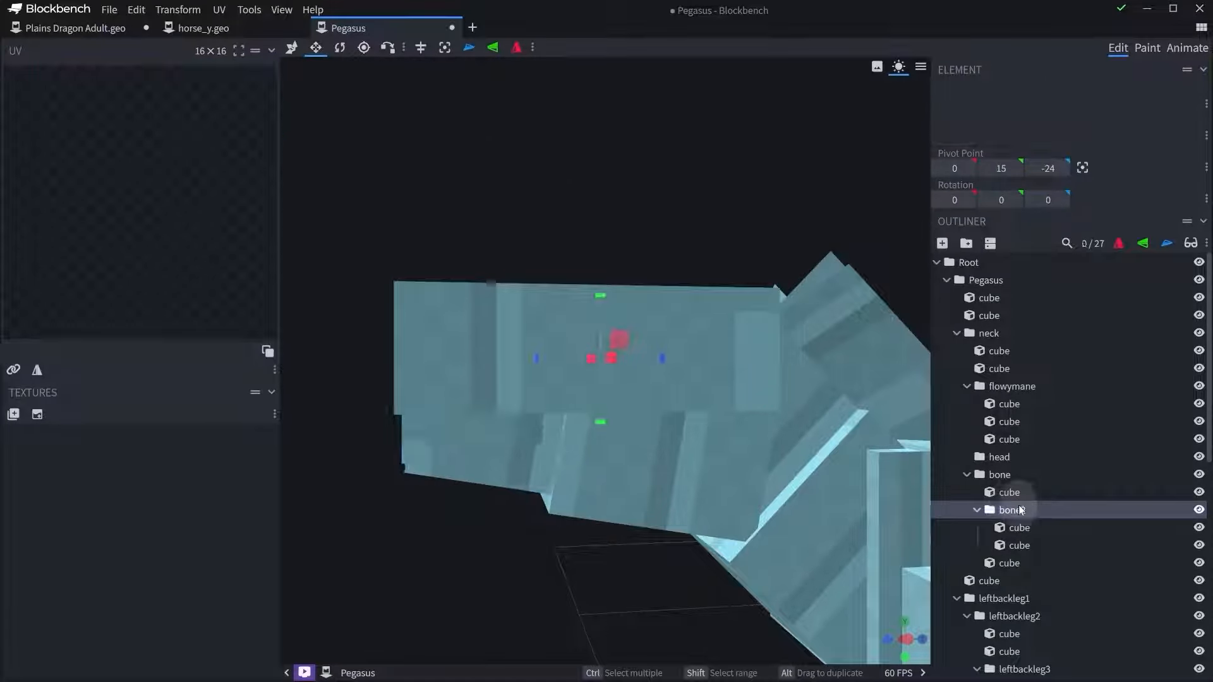
pyautogui.doubleClick(1011, 509)
pyautogui.write('bottomjaw')
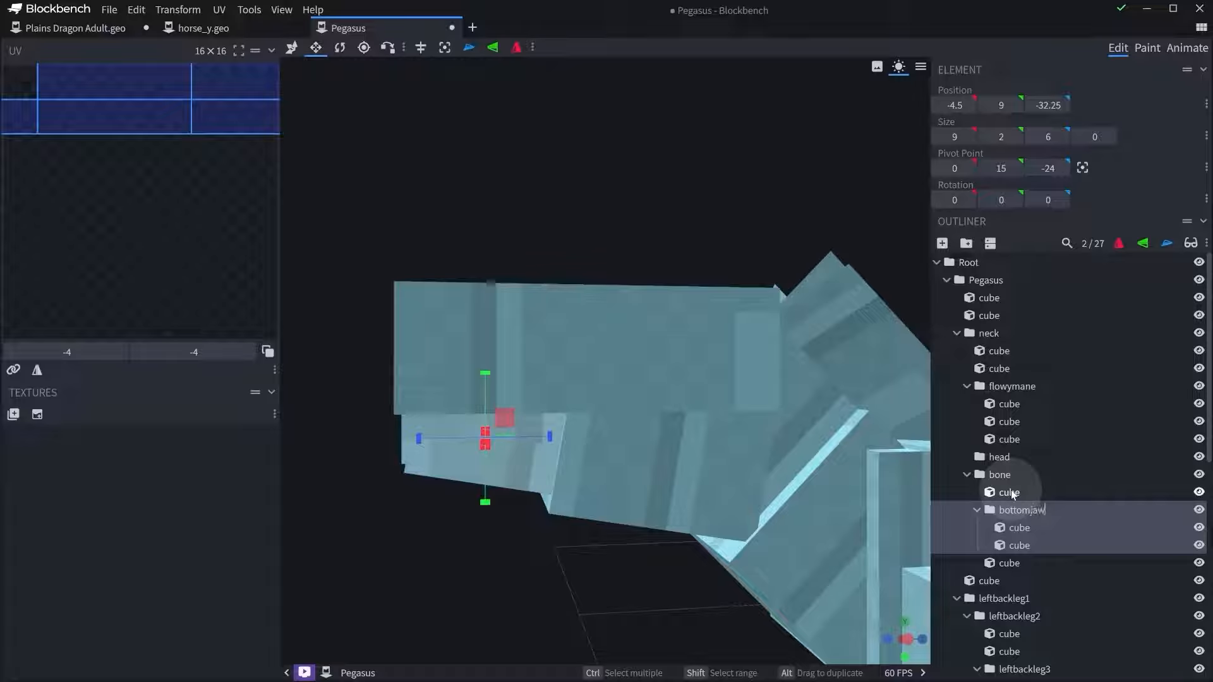
pyautogui.click(1010, 493)
# - Centre the bottomjaw group's pivot, and shift it back to Z -25.4501 and up to Y 12.3026
pyautogui.click(1017, 511)
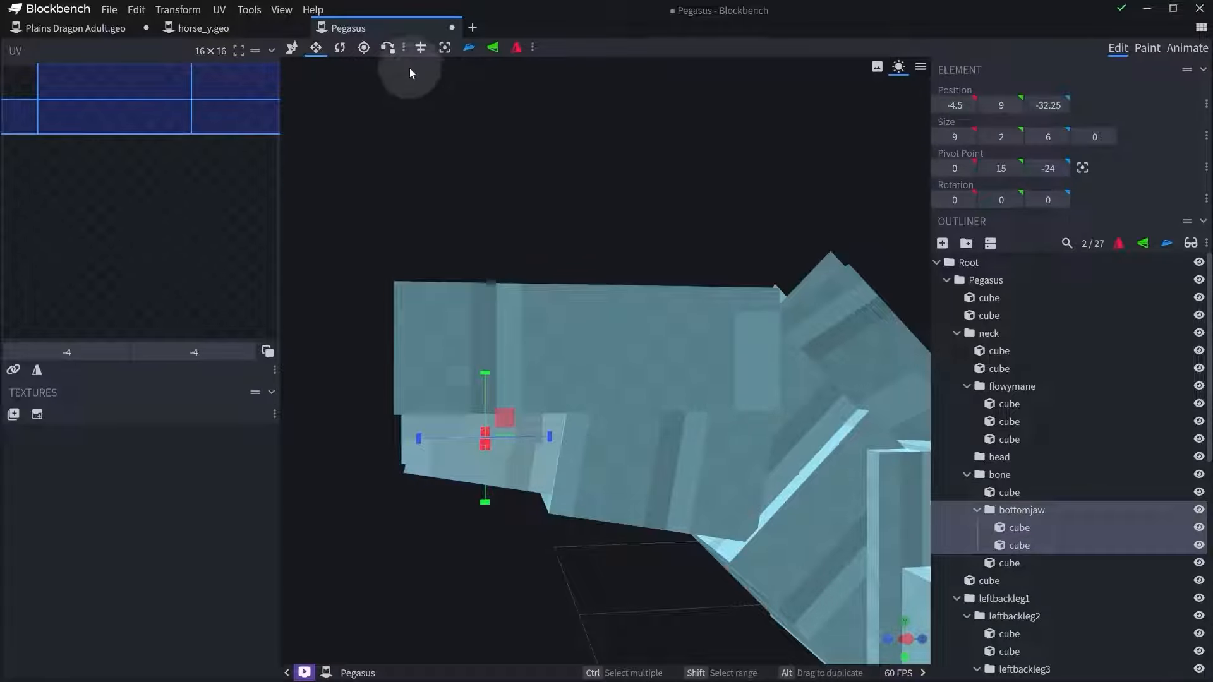
pyautogui.click(444, 47)
pyautogui.click(365, 47)
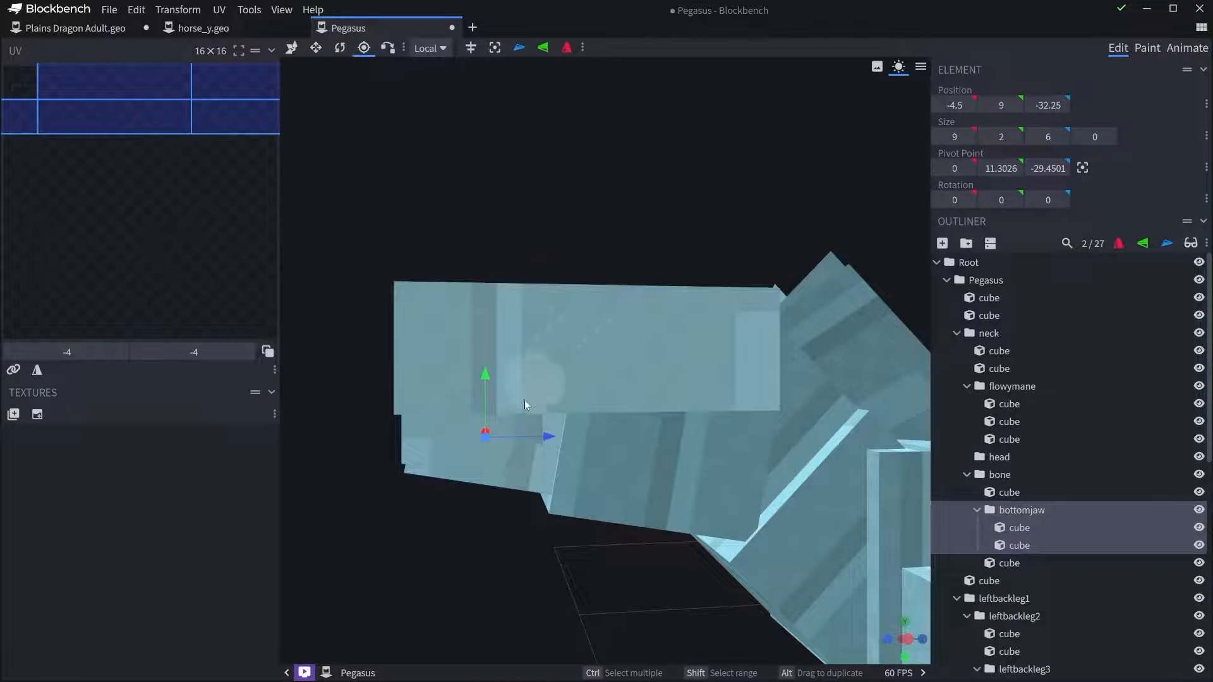
pyautogui.moveTo(525, 406); pyautogui.dragTo(610, 422)
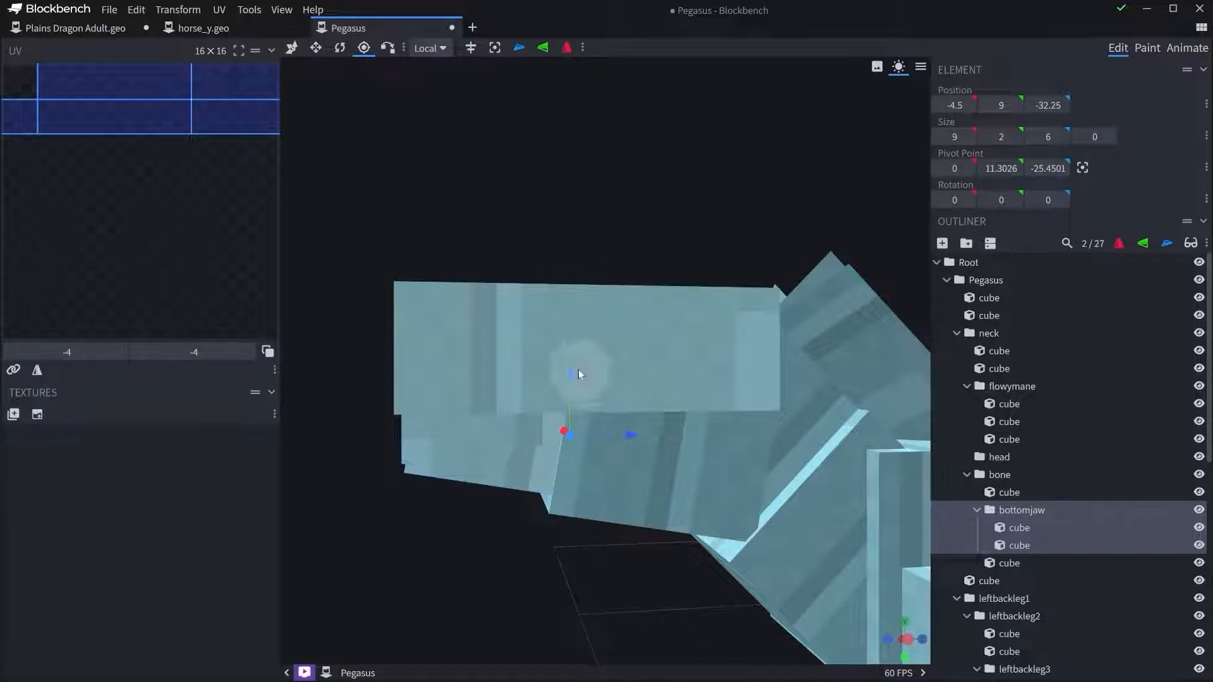
pyautogui.click(574, 344)
pyautogui.click(630, 402)
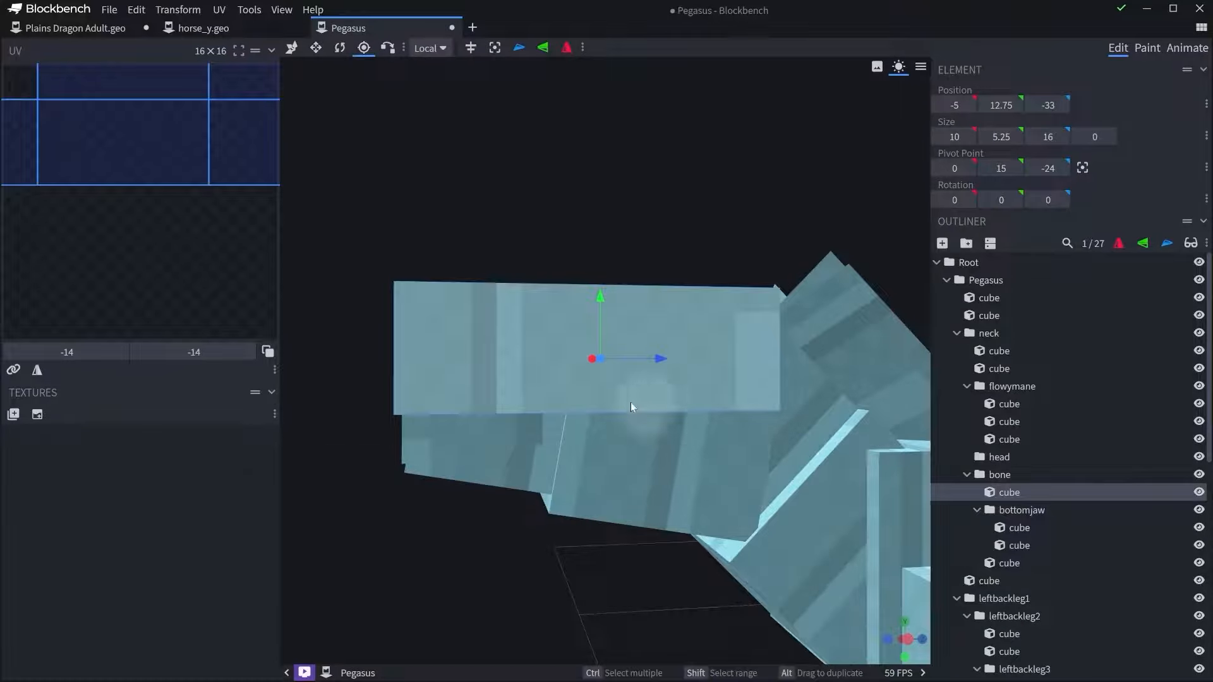
pyautogui.click(1032, 517)
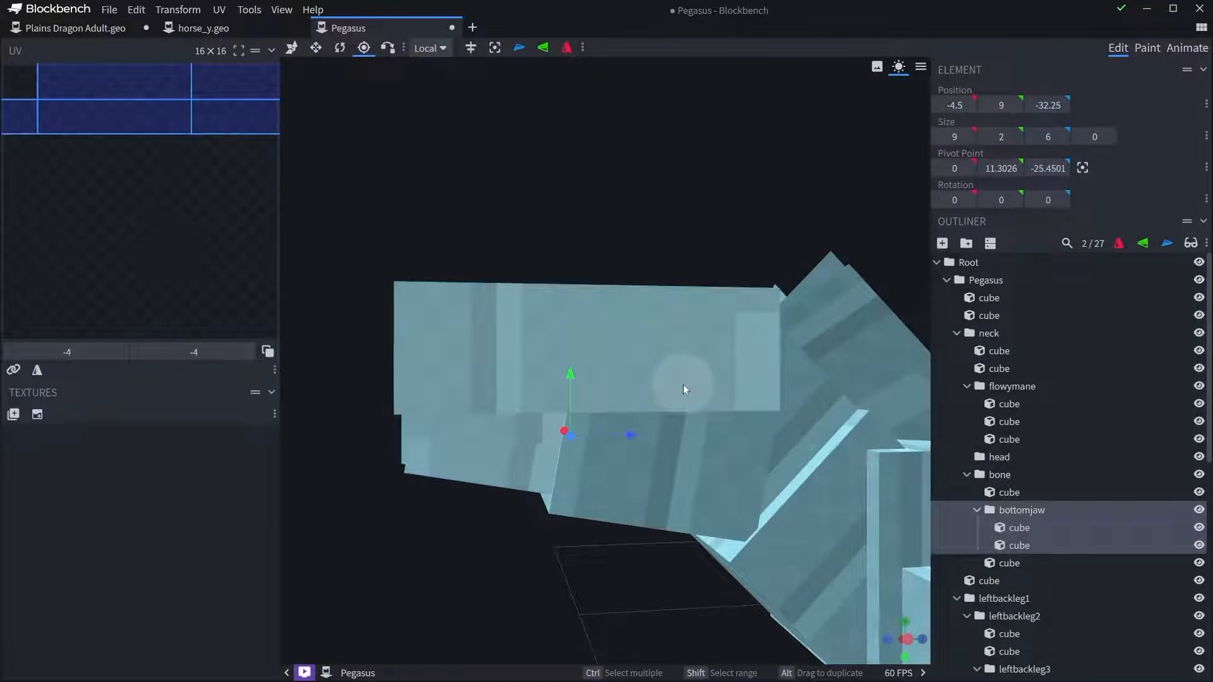
pyautogui.moveTo(570, 389)
pyautogui.mouseDown()
pyautogui.moveTo(574, 366)
pyautogui.moveTo(548, 389)
pyautogui.mouseUp()
# - Test the jaw opening by rotating the bottomjaw group to -25 degrees about X, and undo the rotation
pyautogui.press('r')
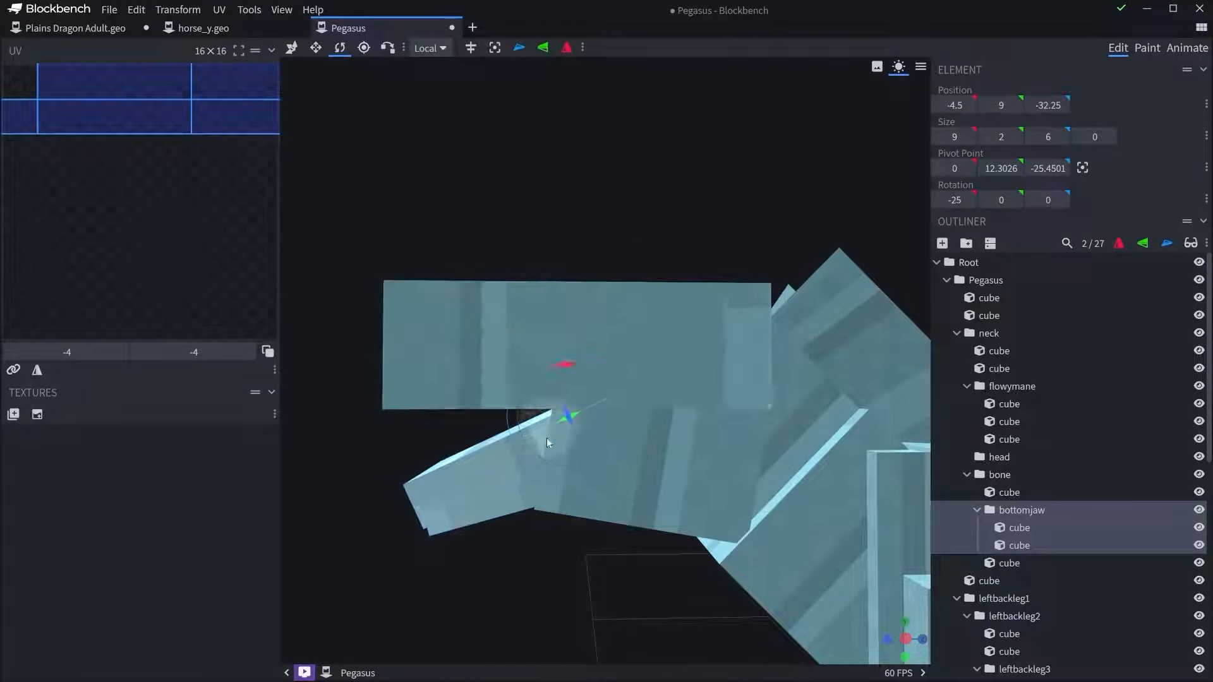
pyautogui.moveTo(547, 437); pyautogui.dragTo(793, 503)
pyautogui.hotkey('ctrl', 'z')
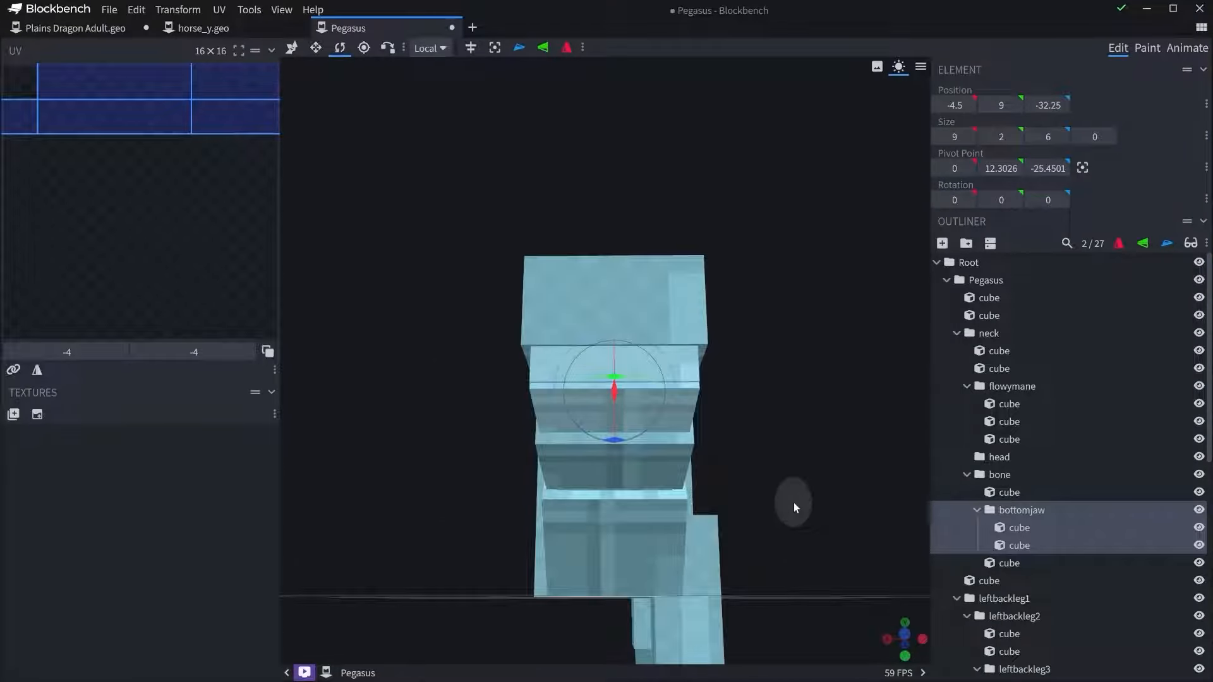
# - Narrow both bottomjaw cubes from each side so the front jaw is slimmer than the rear jaw block
pyautogui.press('s')
pyautogui.moveTo(670, 397); pyautogui.dragTo(630, 388)
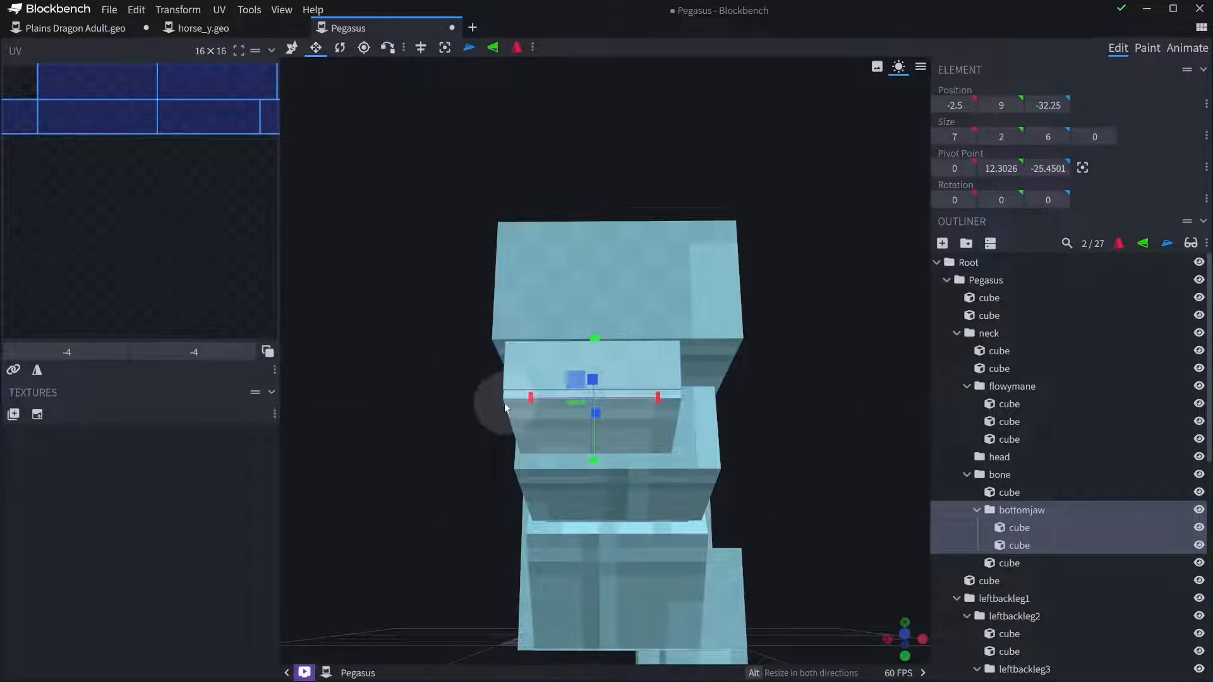
pyautogui.moveTo(530, 397); pyautogui.dragTo(574, 393)
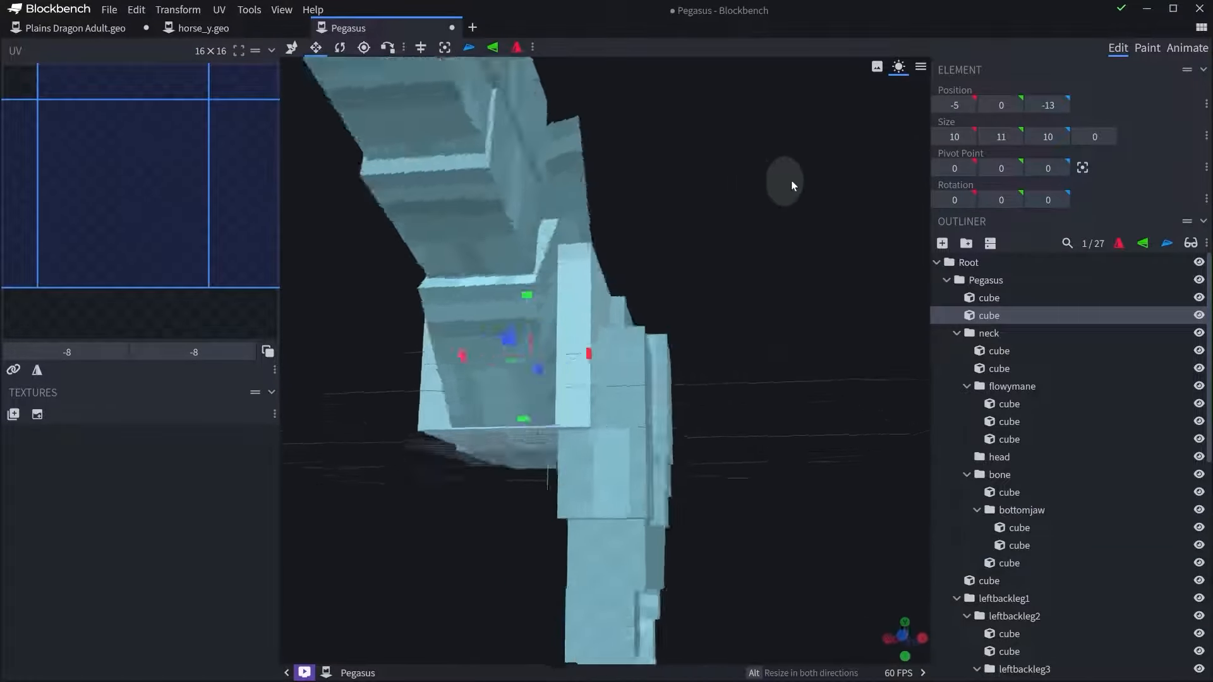
# - Shorten the upper head cube to 9 units deep and place a duplicate in front of it at Z -35
pyautogui.moveTo(791, 180); pyautogui.dragTo(611, 411)
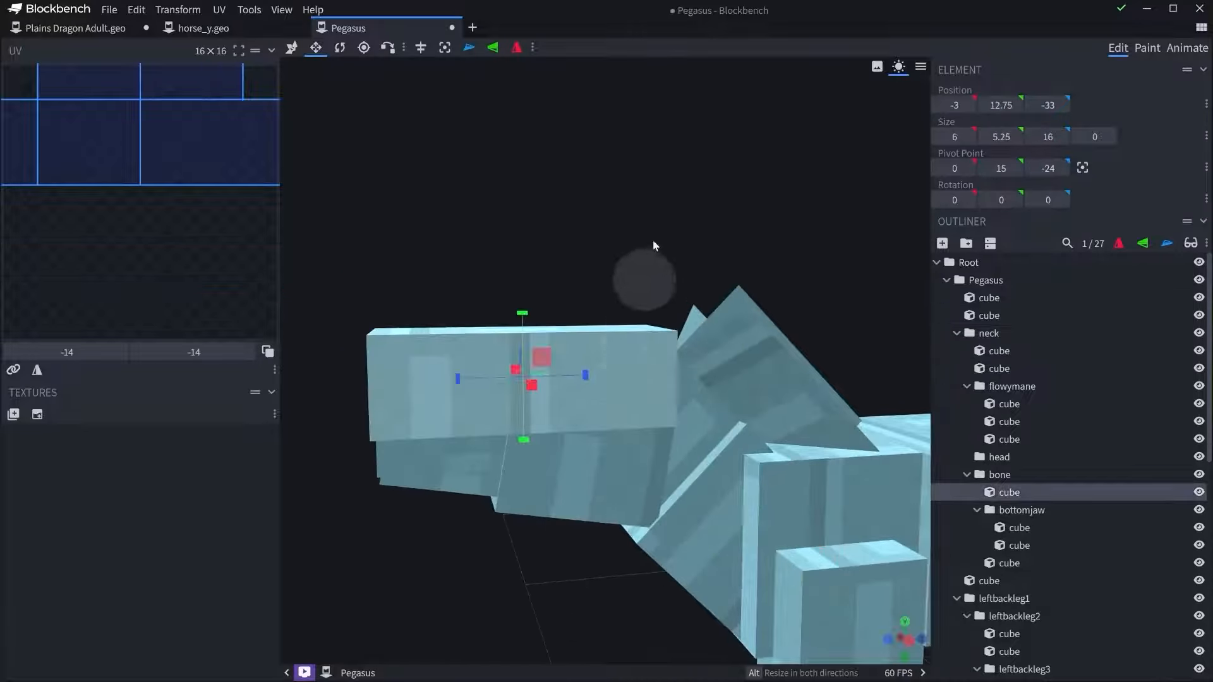
pyautogui.moveTo(653, 240); pyautogui.dragTo(629, 256)
pyautogui.scroll(5, 552, 447)
pyautogui.click(549, 361)
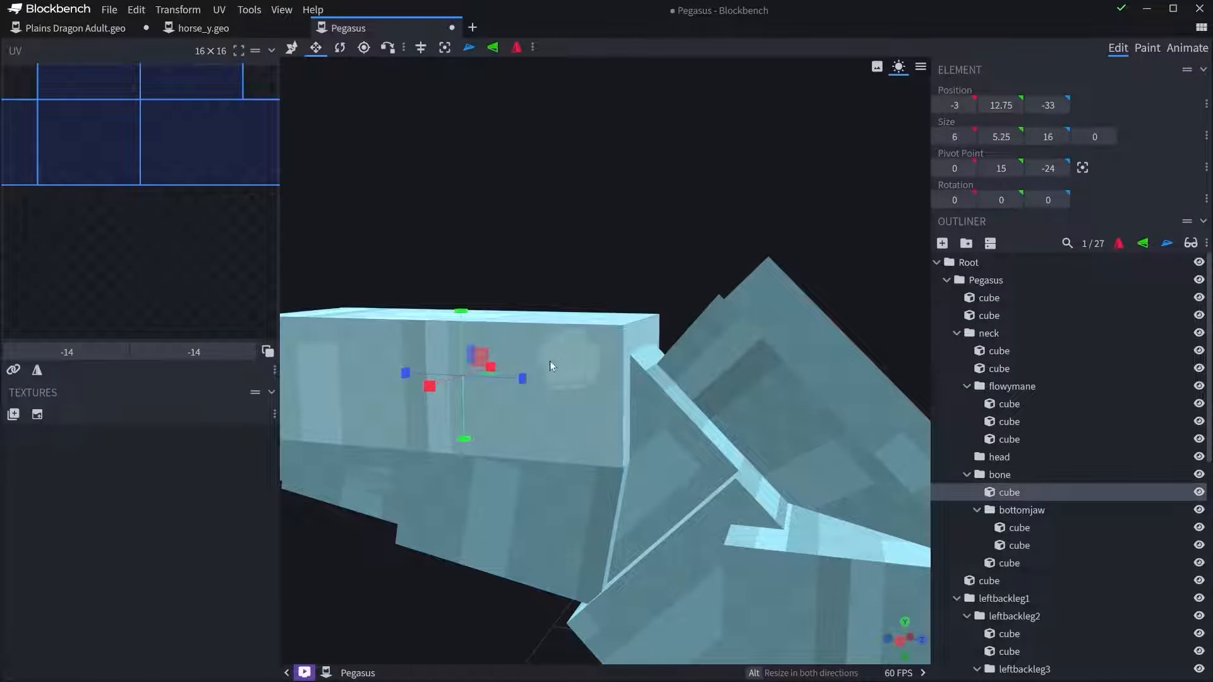
pyautogui.moveTo(549, 361); pyautogui.dragTo(509, 370)
pyautogui.moveTo(474, 347); pyautogui.dragTo(453, 372)
pyautogui.hotkey('ctrl', 'd')
pyautogui.moveTo(549, 201); pyautogui.dragTo(699, 266)
pyautogui.press('s')
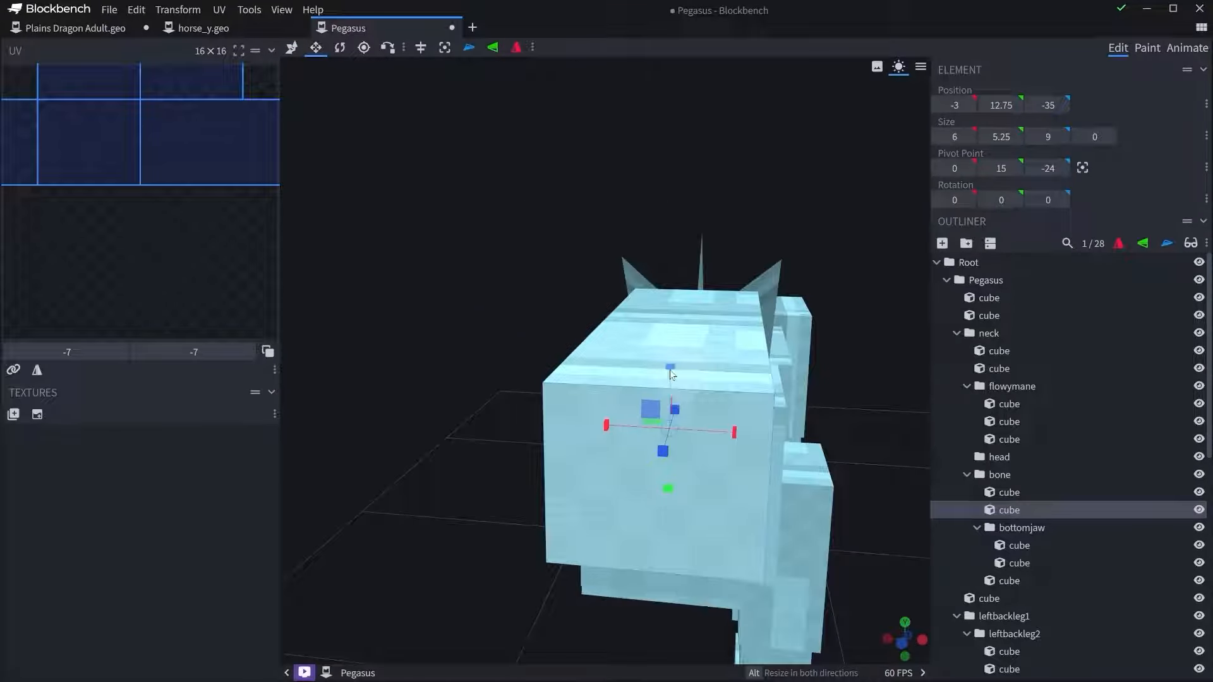
# - Resize the front head cube to 5 wide and 7 deep starting at Z -33, and undo the last trial resize
pyautogui.moveTo(733, 432); pyautogui.dragTo(713, 431)
pyautogui.moveTo(600, 424); pyautogui.dragTo(619, 422)
pyautogui.moveTo(731, 238); pyautogui.dragTo(569, 227)
pyautogui.moveTo(490, 377); pyautogui.dragTo(519, 374)
pyautogui.moveTo(551, 245); pyautogui.dragTo(646, 260)
pyautogui.moveTo(646, 343); pyautogui.dragTo(647, 368)
pyautogui.moveTo(670, 283); pyautogui.dragTo(580, 547)
pyautogui.hotkey('ctrl', 'z')
# - Duplicate the rear head cube, shrink the copy into a 2 × 3.25 × 1 ear at Z -18, and make a matching ear opposite
pyautogui.scroll(5, 568, 536)
pyautogui.scroll(5, 580, 547)
pyautogui.click(552, 287)
pyautogui.moveTo(546, 116); pyautogui.dragTo(625, 263)
pyautogui.moveTo(625, 262); pyautogui.dragTo(639, 274, button='right')
pyautogui.hotkey('ctrl', 'd')
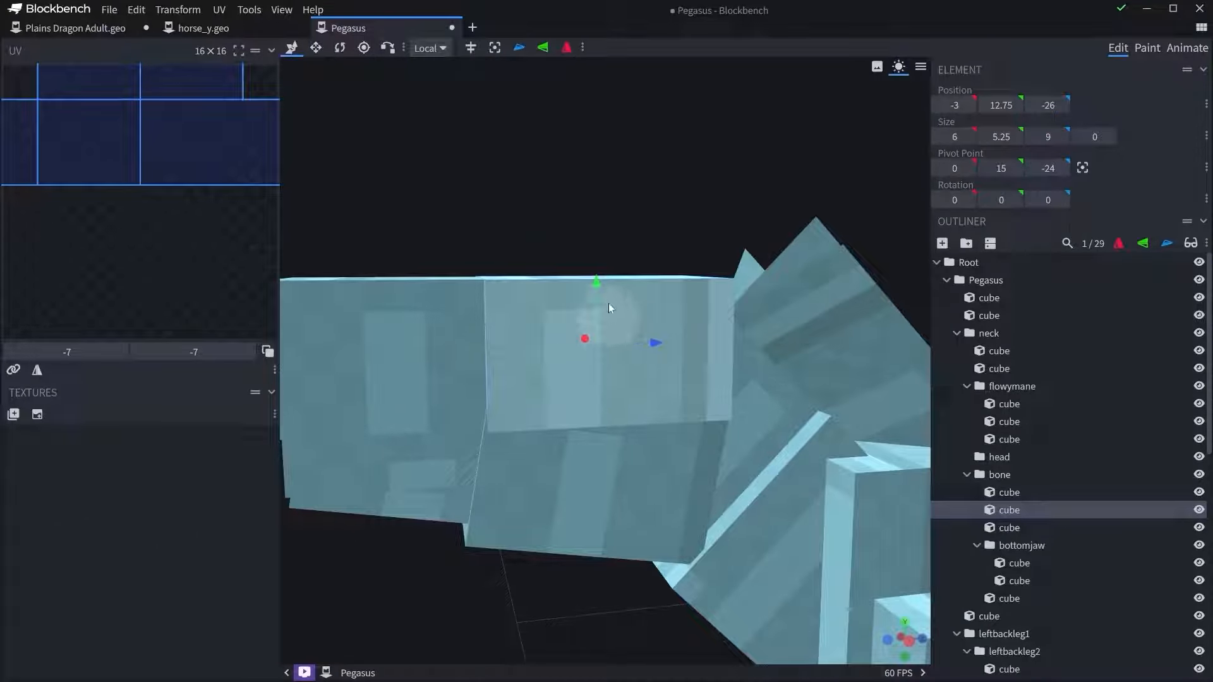
pyautogui.moveTo(597, 282); pyautogui.dragTo(601, 143)
pyautogui.moveTo(620, 178); pyautogui.dragTo(592, 205, button='right')
pyautogui.press('s')
pyautogui.moveTo(506, 235); pyautogui.dragTo(681, 227)
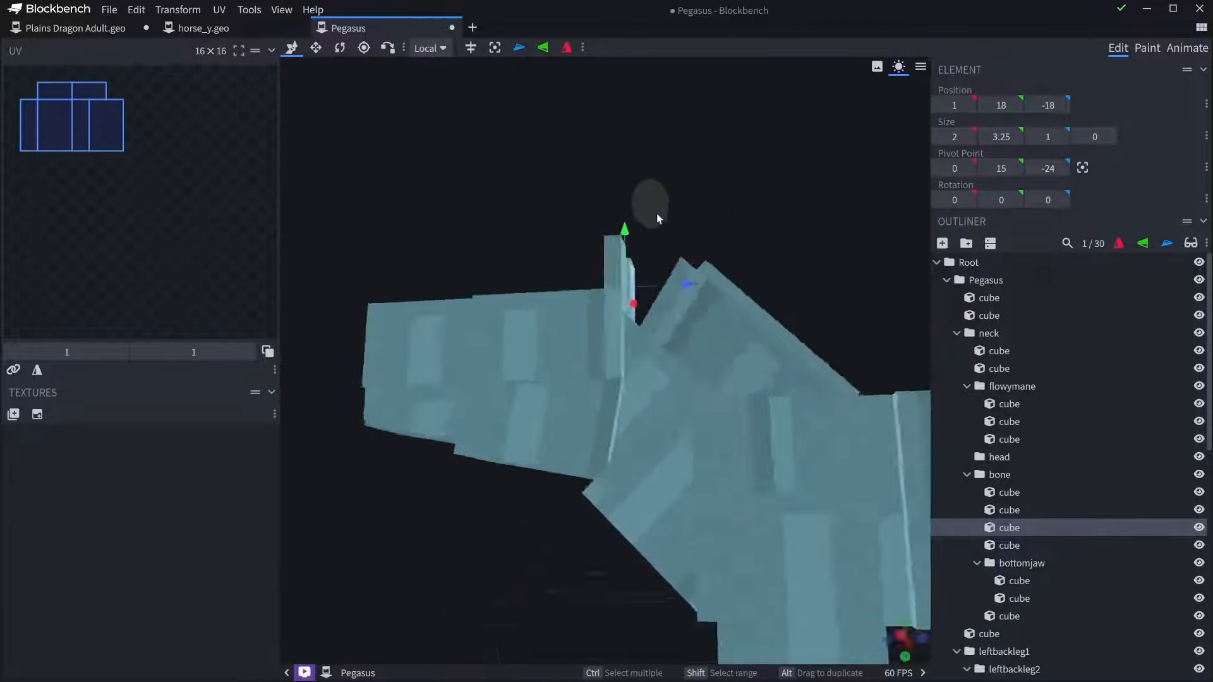
pyautogui.moveTo(654, 213)
pyautogui.mouseDown()
pyautogui.moveTo(746, 287)
pyautogui.moveTo(655, 235)
pyautogui.mouseUp()
# - Select all three flowymane cubes and lengthen them to 15 units so they extend towards the head
pyautogui.moveTo(632, 387); pyautogui.dragTo(574, 307, button='right')
pyautogui.click(708, 262)
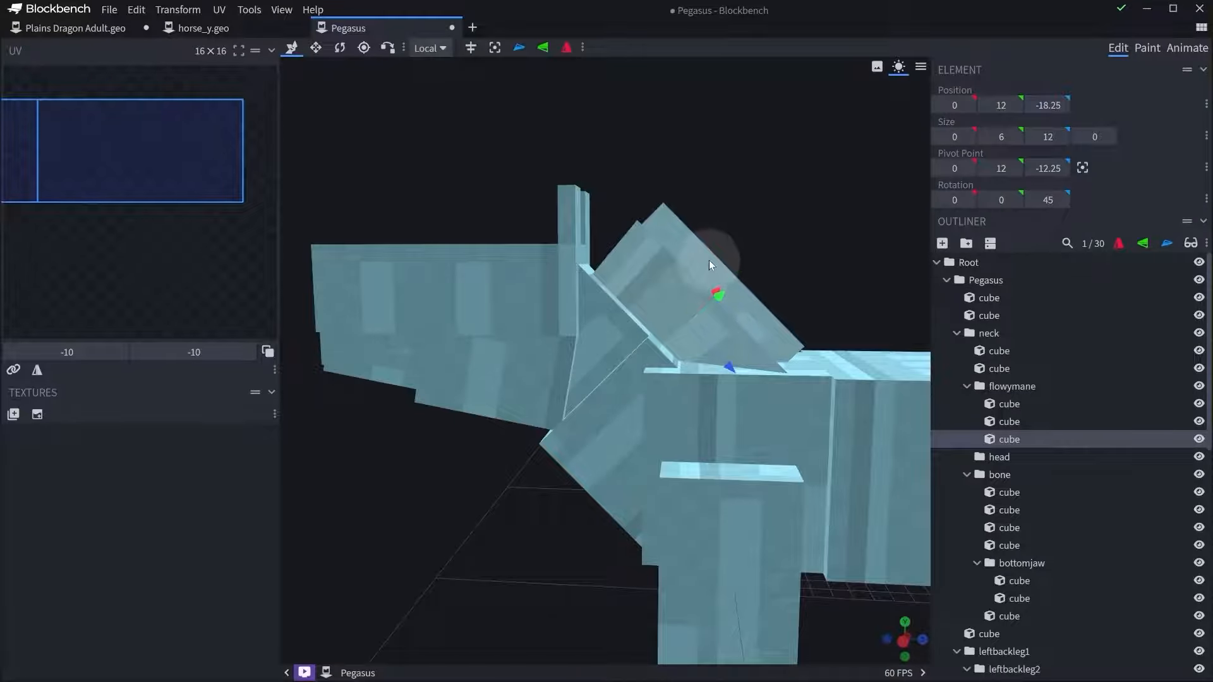
pyautogui.keyDown('shift'); pyautogui.click(709, 259); pyautogui.keyUp('shift')
pyautogui.moveTo(780, 196); pyautogui.dragTo(702, 250)
pyautogui.keyDown('shift'); pyautogui.click(680, 302); pyautogui.keyUp('shift')
pyautogui.moveTo(651, 407); pyautogui.dragTo(699, 402)
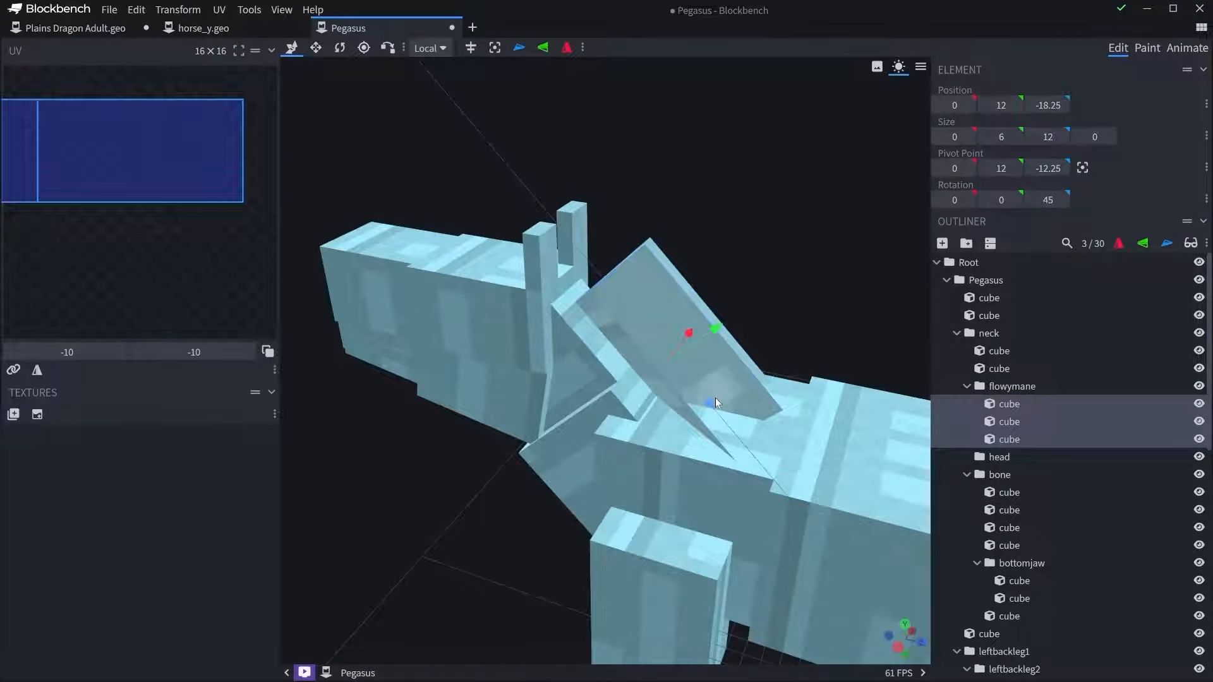
pyautogui.press('s')
pyautogui.moveTo(625, 309); pyautogui.dragTo(749, 206)
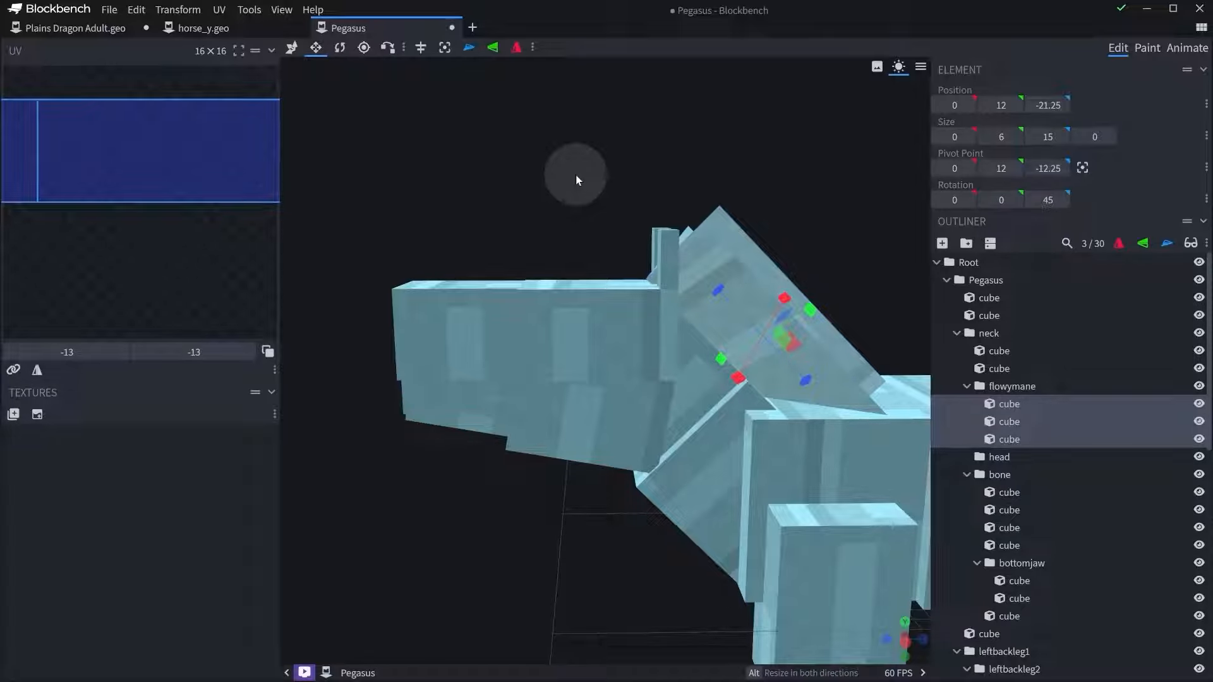
# - Duplicate the front head cube and raise the copy on top of the snout to Y 17.75
pyautogui.click(497, 322)
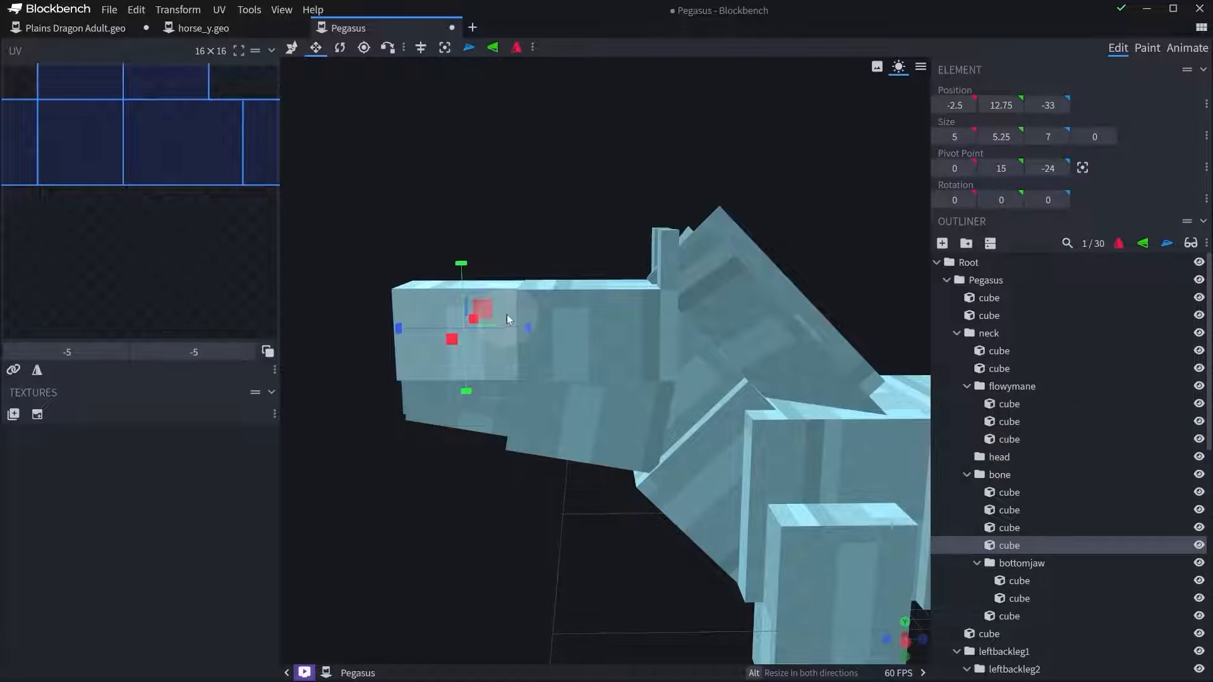
pyautogui.hotkey('ctrl', 'd')
pyautogui.press('v')
pyautogui.moveTo(463, 264); pyautogui.dragTo(488, 184)
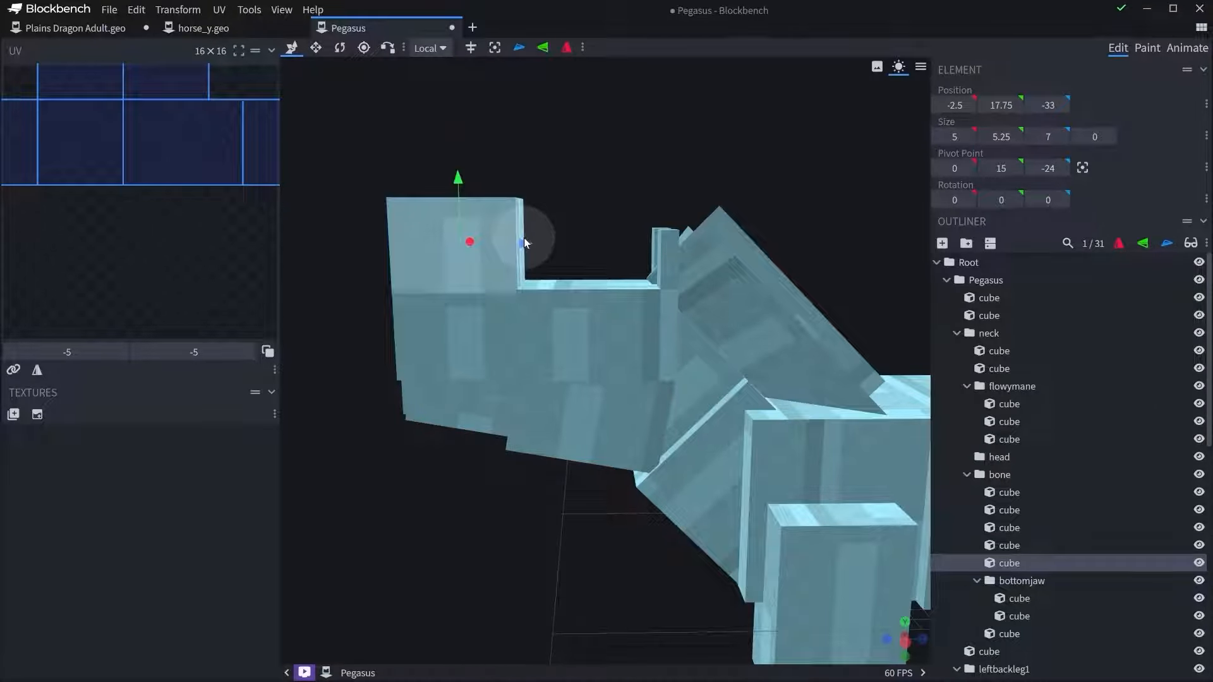
# - Shrink the raised snout cube to 3 wide and 3 deep, centred over the snout at Z -32
pyautogui.press('s')
pyautogui.moveTo(581, 164); pyautogui.dragTo(444, 239)
pyautogui.moveTo(530, 207); pyautogui.dragTo(513, 212)
pyautogui.moveTo(562, 190); pyautogui.dragTo(638, 147)
pyautogui.moveTo(383, 260); pyautogui.dragTo(404, 261)
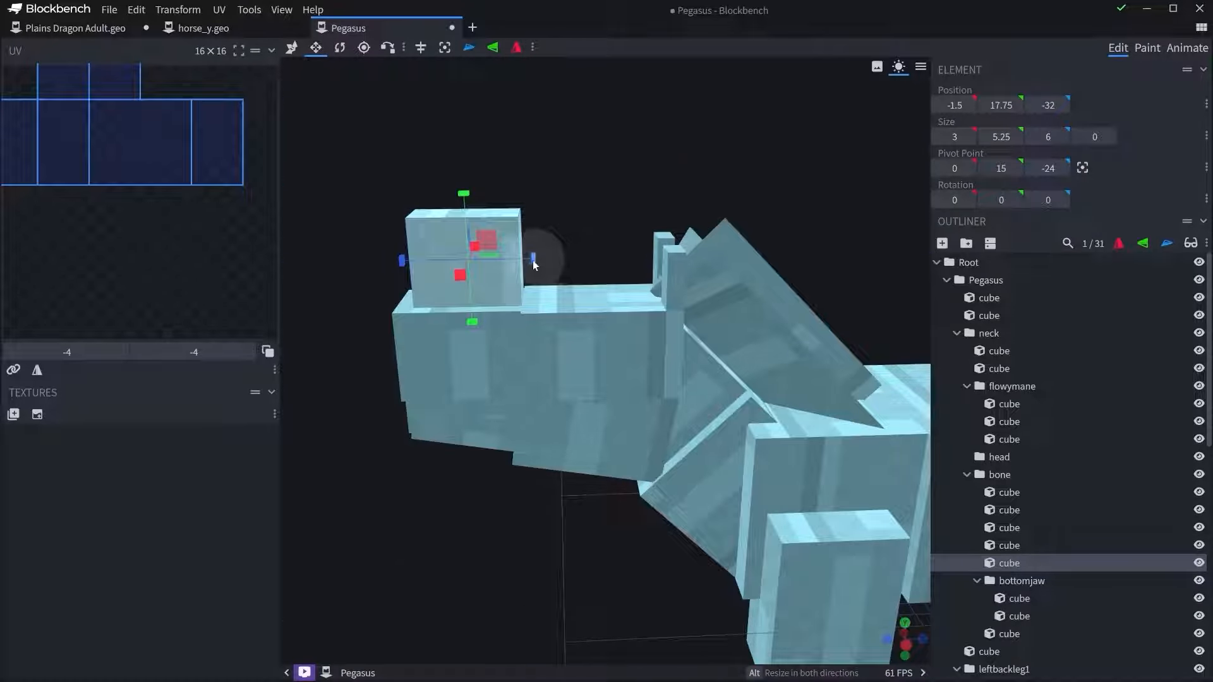
pyautogui.moveTo(532, 260); pyautogui.dragTo(468, 239)
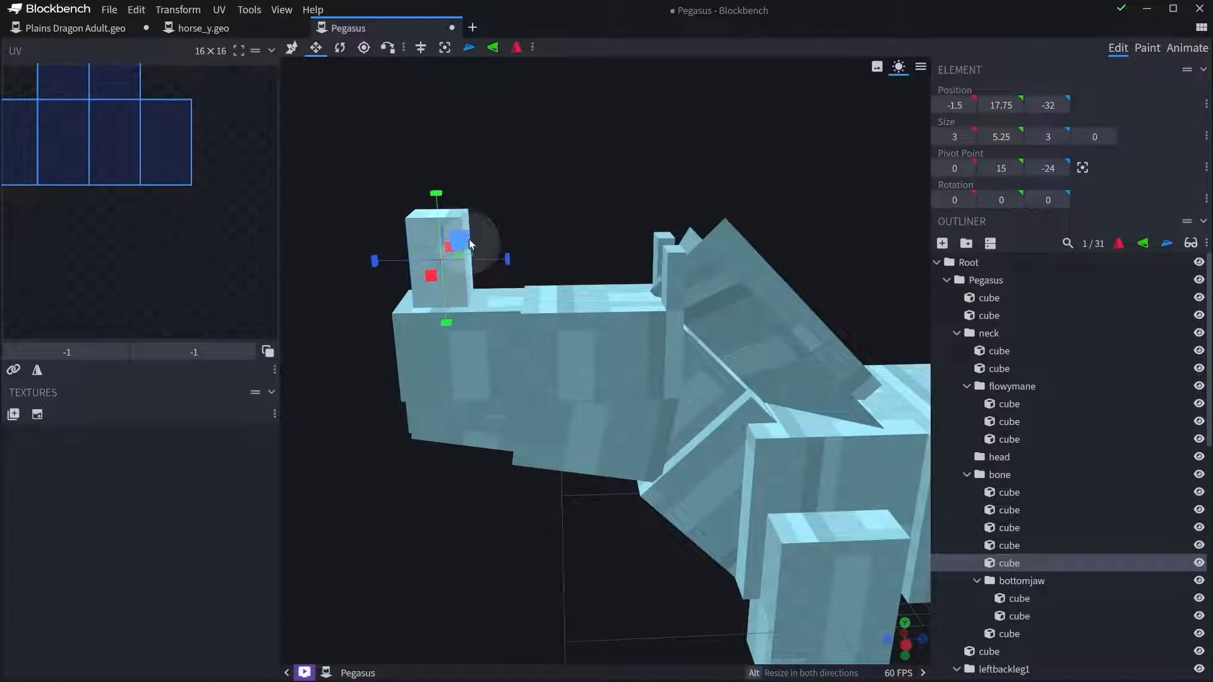
# - Reduce the raised snout cube to 3 × 3.25 × 2 and stack a copy on it at Y 20.75
pyautogui.press('v')
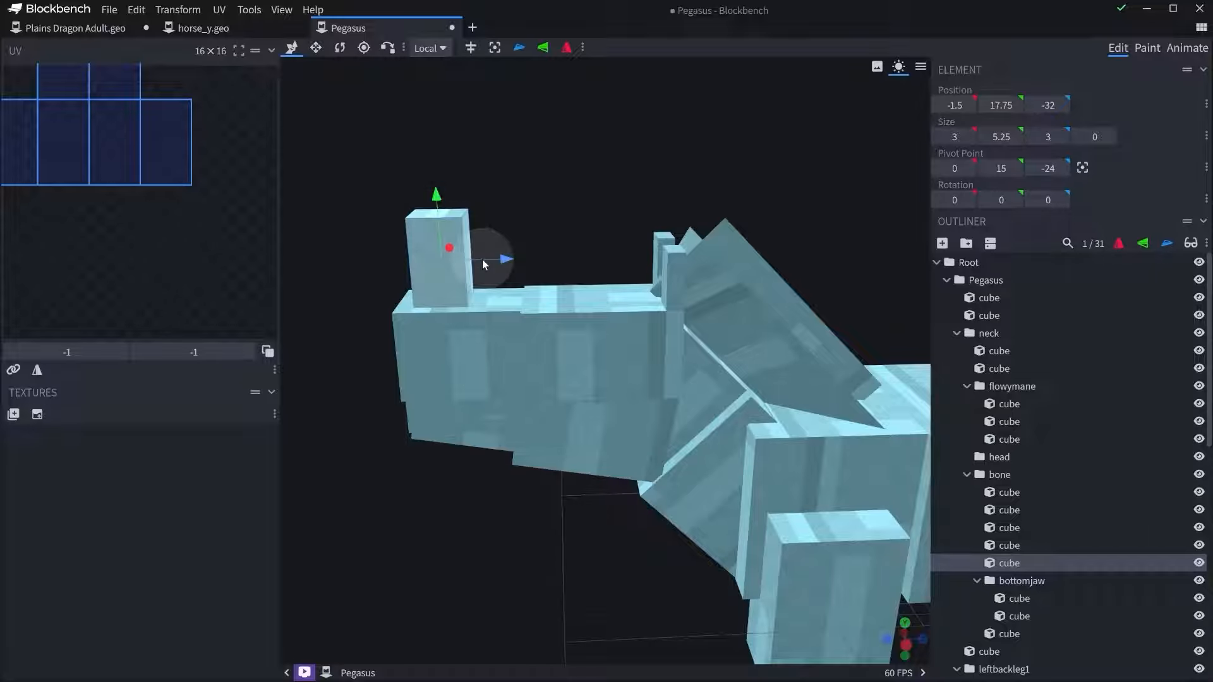
pyautogui.moveTo(493, 244); pyautogui.dragTo(643, 286)
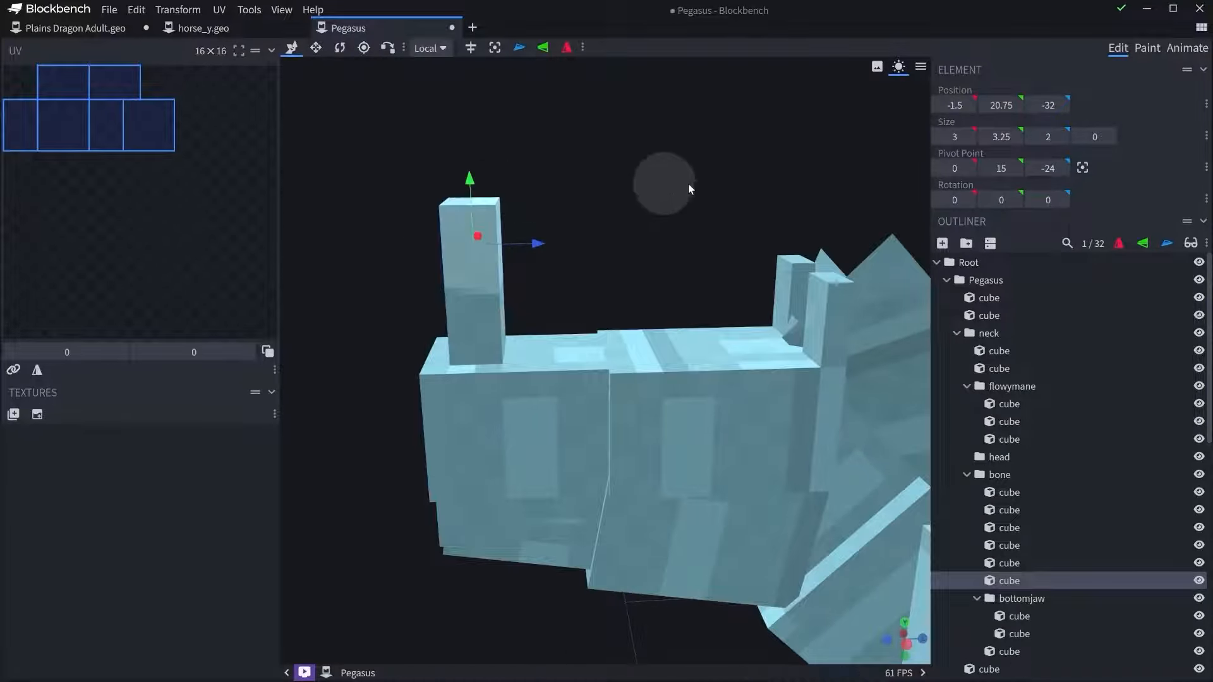
pyautogui.moveTo(688, 183); pyautogui.dragTo(533, 203)
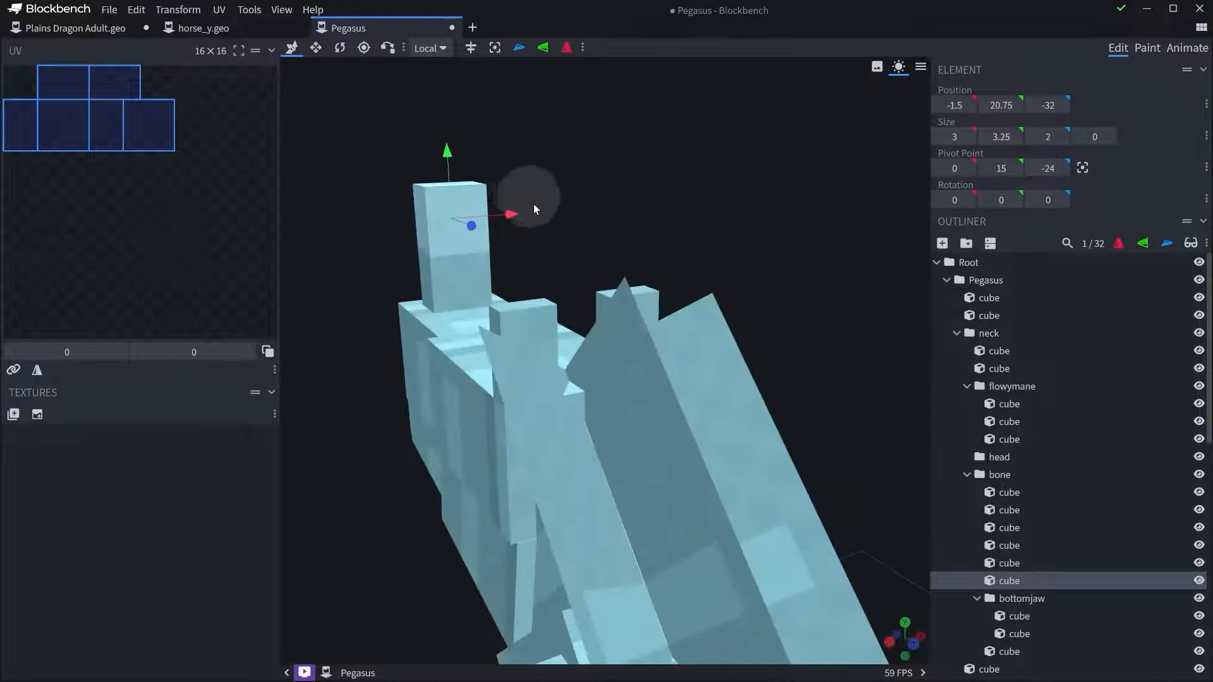
pyautogui.scroll(-5, 578, 237)
pyautogui.moveTo(735, 241); pyautogui.dragTo(764, 206)
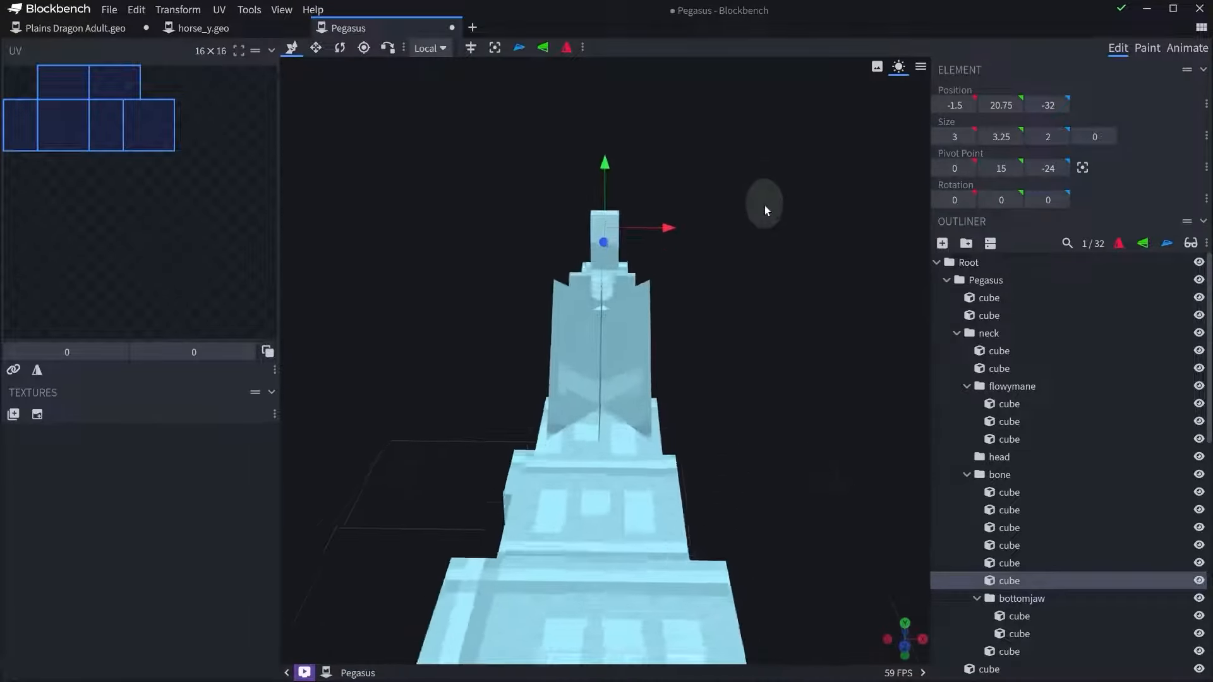
pyautogui.moveTo(765, 266); pyautogui.dragTo(644, 234)
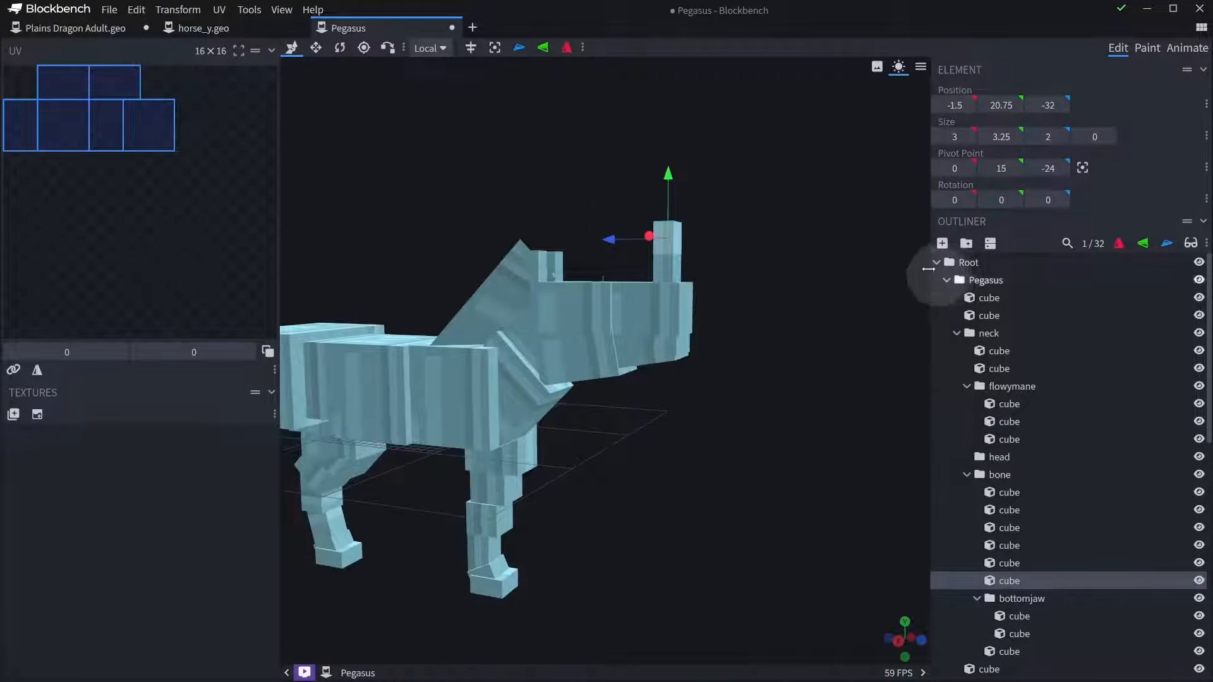
# - Select the whole Root group and lower the model by 11 units
pyautogui.click(987, 262)
pyautogui.moveTo(789, 265); pyautogui.dragTo(739, 262)
pyautogui.scroll(-3, 694, 265)
pyautogui.moveTo(567, 309); pyautogui.dragTo(585, 384)
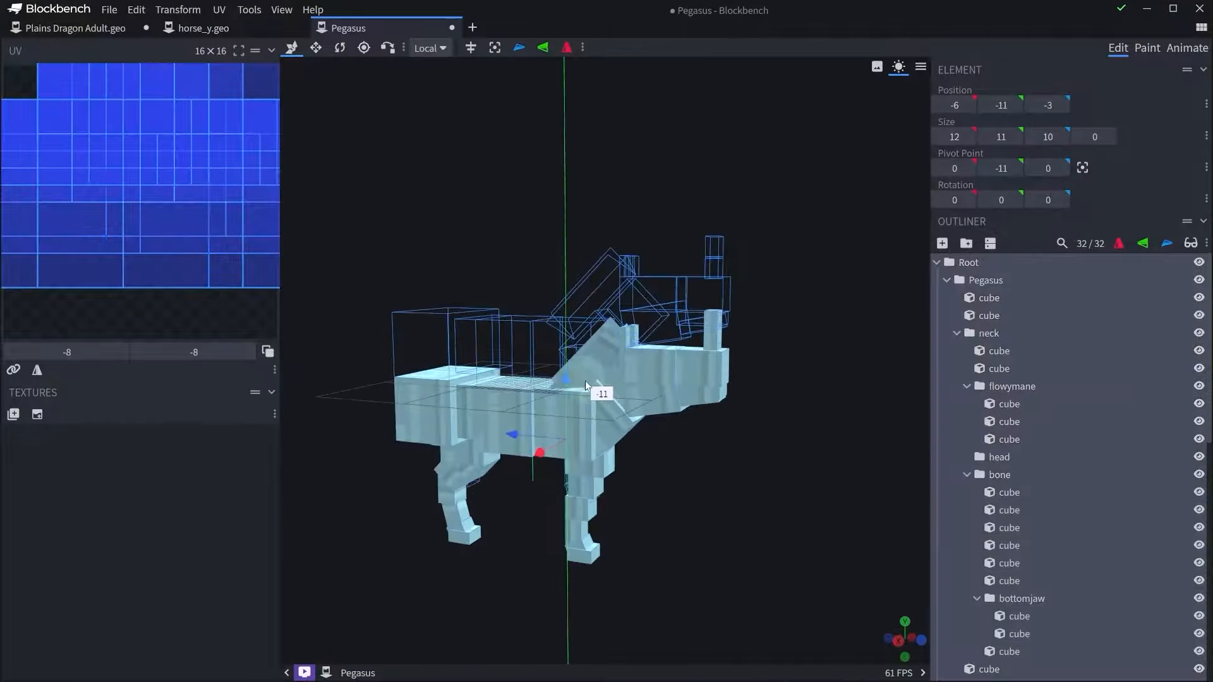
# - Compare the Pegasus's proportions with the rider figure in the Seat Position preview, and undo the model's lowering
pyautogui.click(249, 10)
pyautogui.click(290, 103)
pyautogui.moveTo(796, 277); pyautogui.dragTo(455, 339)
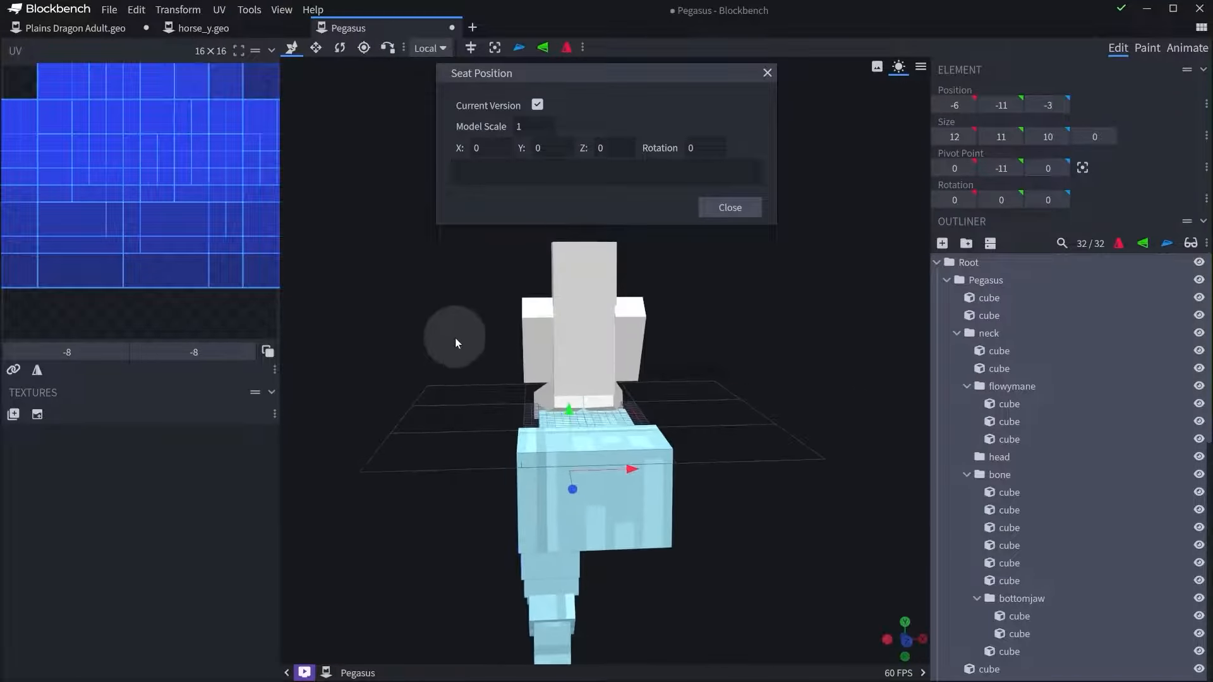
pyautogui.scroll(5, 455, 338)
pyautogui.moveTo(486, 284); pyautogui.dragTo(531, 471, button='right')
pyautogui.moveTo(802, 404); pyautogui.dragTo(709, 300)
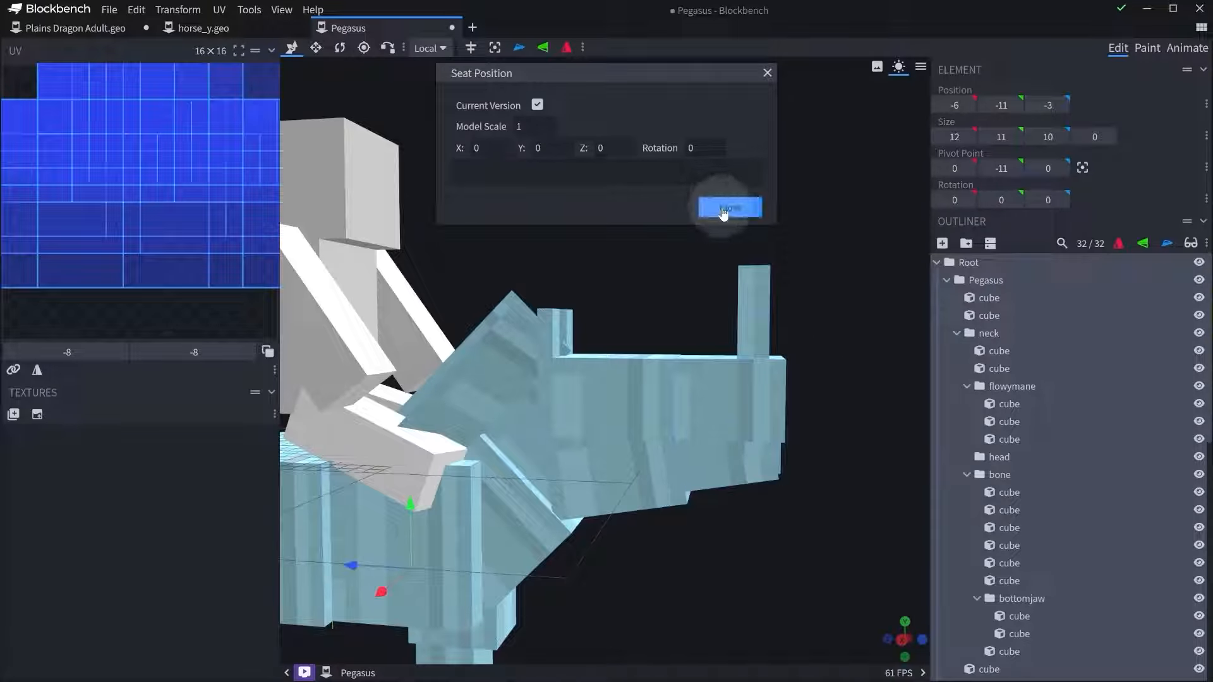
pyautogui.click(730, 208)
pyautogui.moveTo(835, 267); pyautogui.dragTo(639, 331)
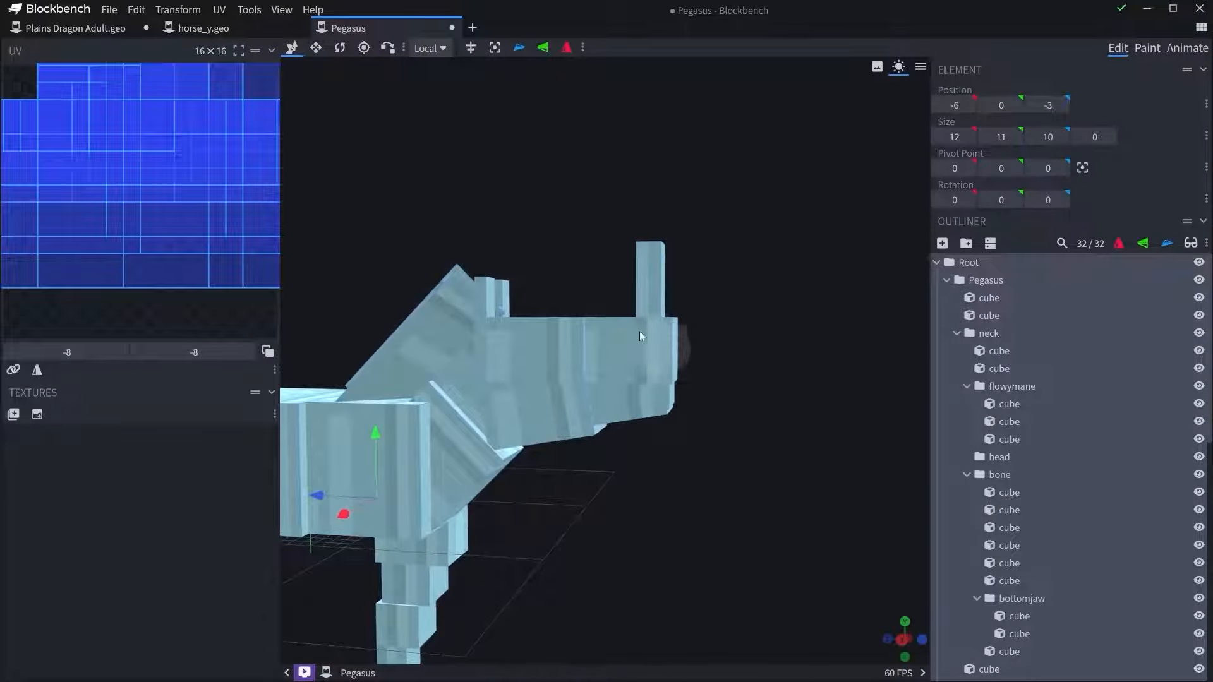
# - Centre the pivot of the upper stacked snout cube and lower it to Y 20.625
pyautogui.click(681, 295)
pyautogui.moveTo(681, 294); pyautogui.dragTo(734, 319)
pyautogui.moveTo(735, 319); pyautogui.dragTo(548, 383, button='right')
pyautogui.moveTo(647, 385); pyautogui.dragTo(681, 378)
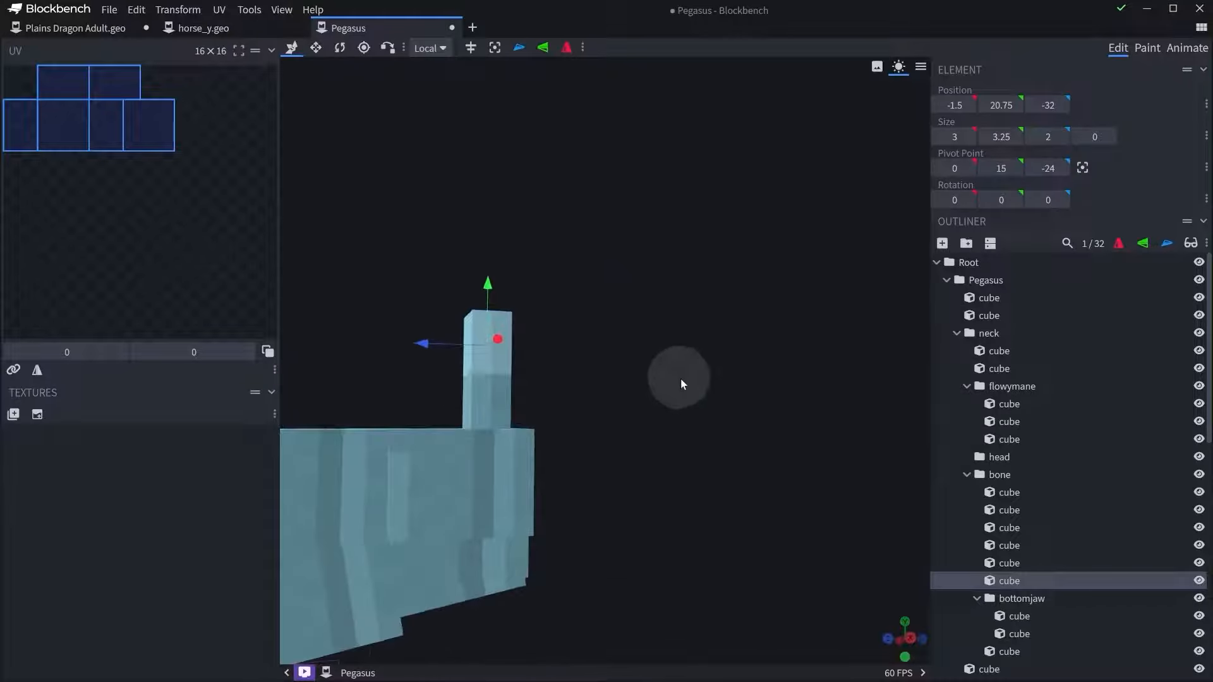
pyautogui.scroll(3, 681, 378)
pyautogui.moveTo(587, 410); pyautogui.dragTo(695, 381, button='right')
pyautogui.press('r')
pyautogui.moveTo(691, 320); pyautogui.dragTo(680, 332)
pyautogui.moveTo(681, 333); pyautogui.dragTo(771, 331, button='right')
pyautogui.click(494, 48)
pyautogui.press('p')
pyautogui.scroll(3, 714, 326)
pyautogui.scroll(4, 771, 331)
pyautogui.moveTo(605, 296); pyautogui.dragTo(646, 297)
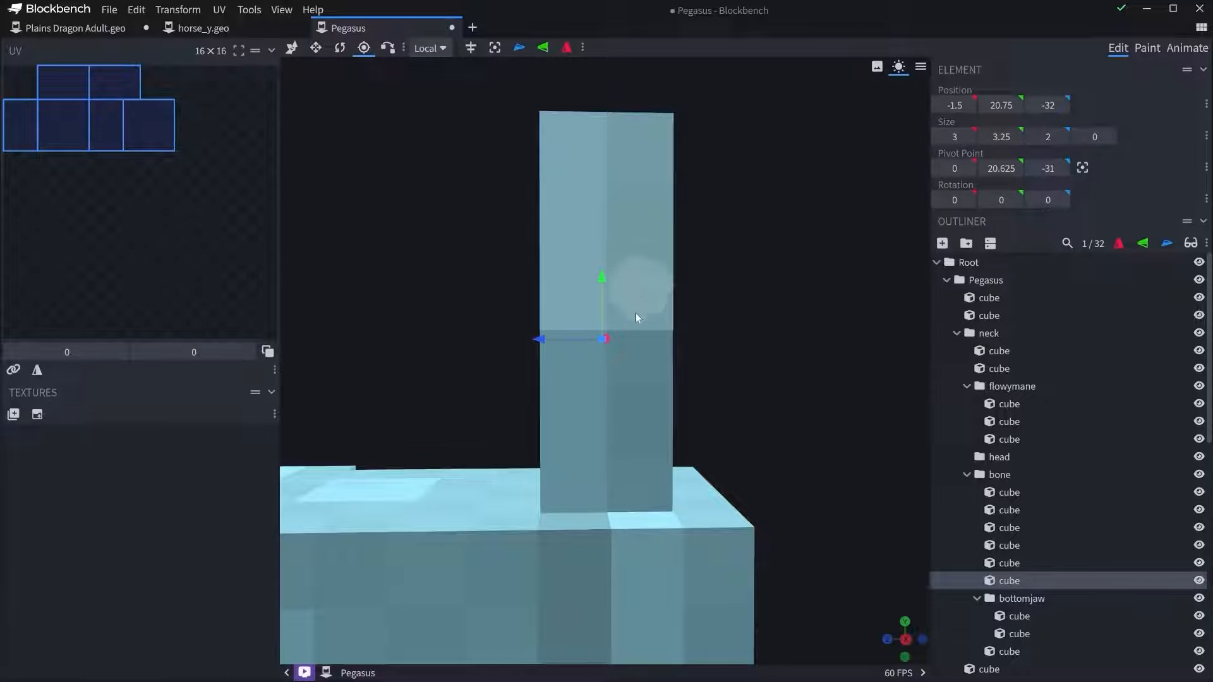
# - Trim the upper stacked cube from below to 3 units high at Y 21, and centre its pivot again
pyautogui.press('v')
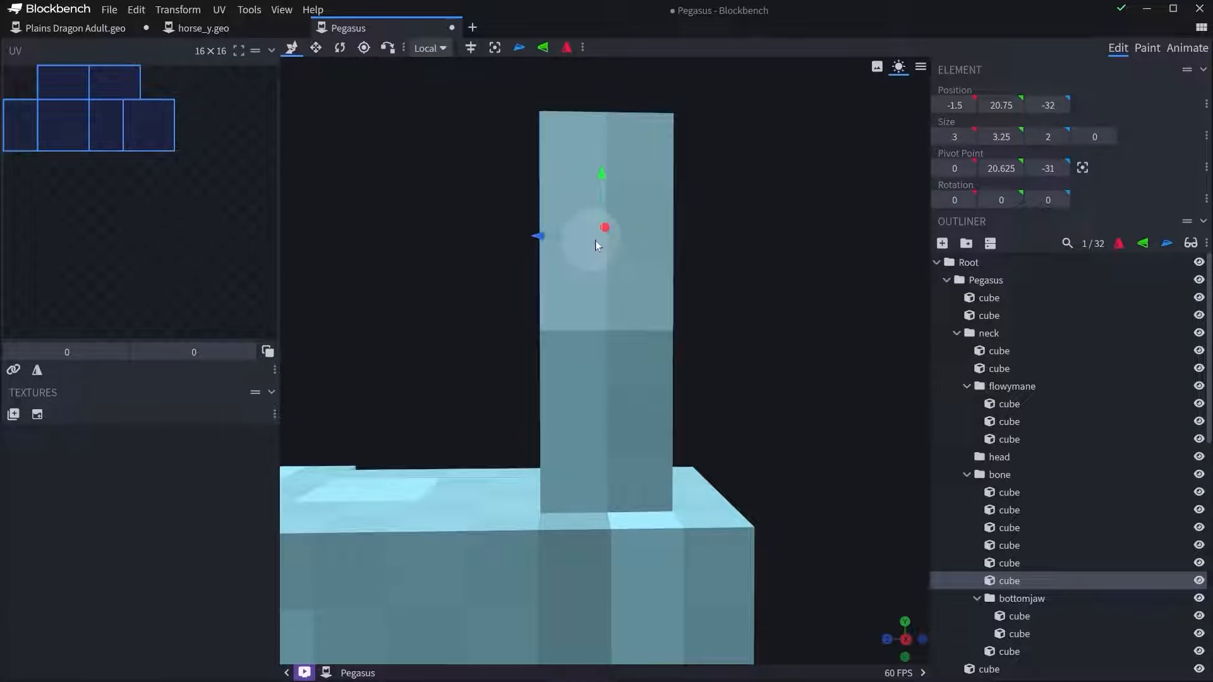
pyautogui.press('s')
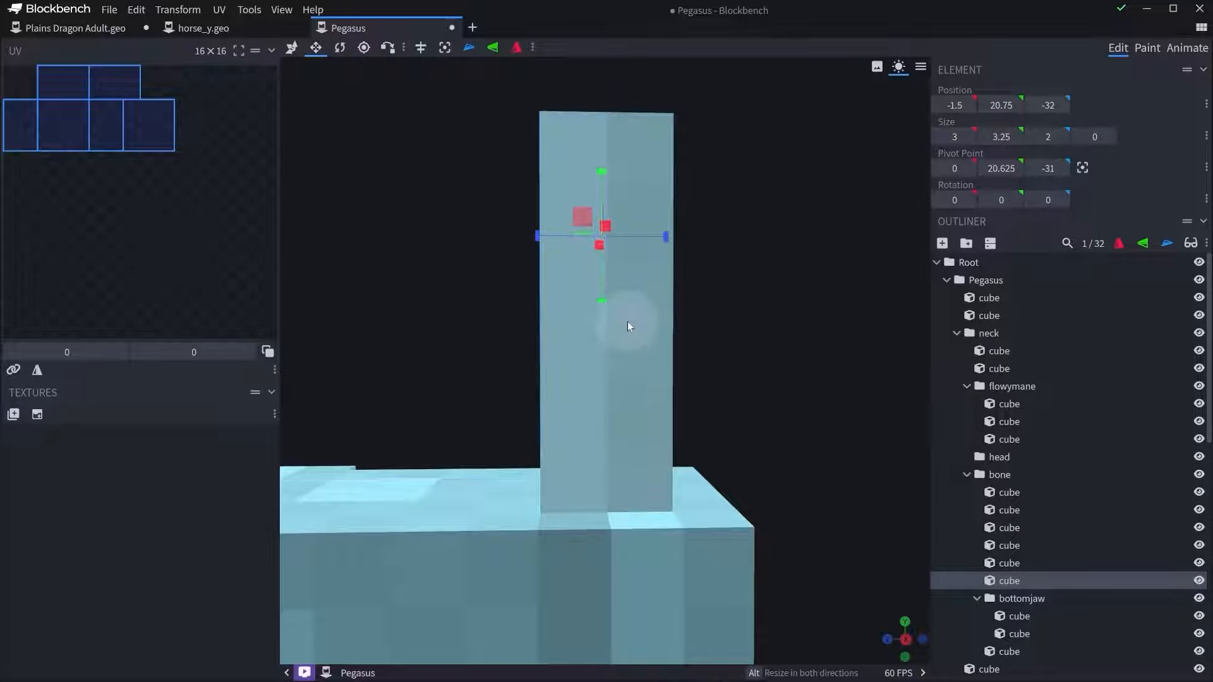
pyautogui.moveTo(598, 302); pyautogui.dragTo(611, 282)
pyautogui.moveTo(675, 222); pyautogui.dragTo(652, 313, button='right')
pyautogui.click(444, 48)
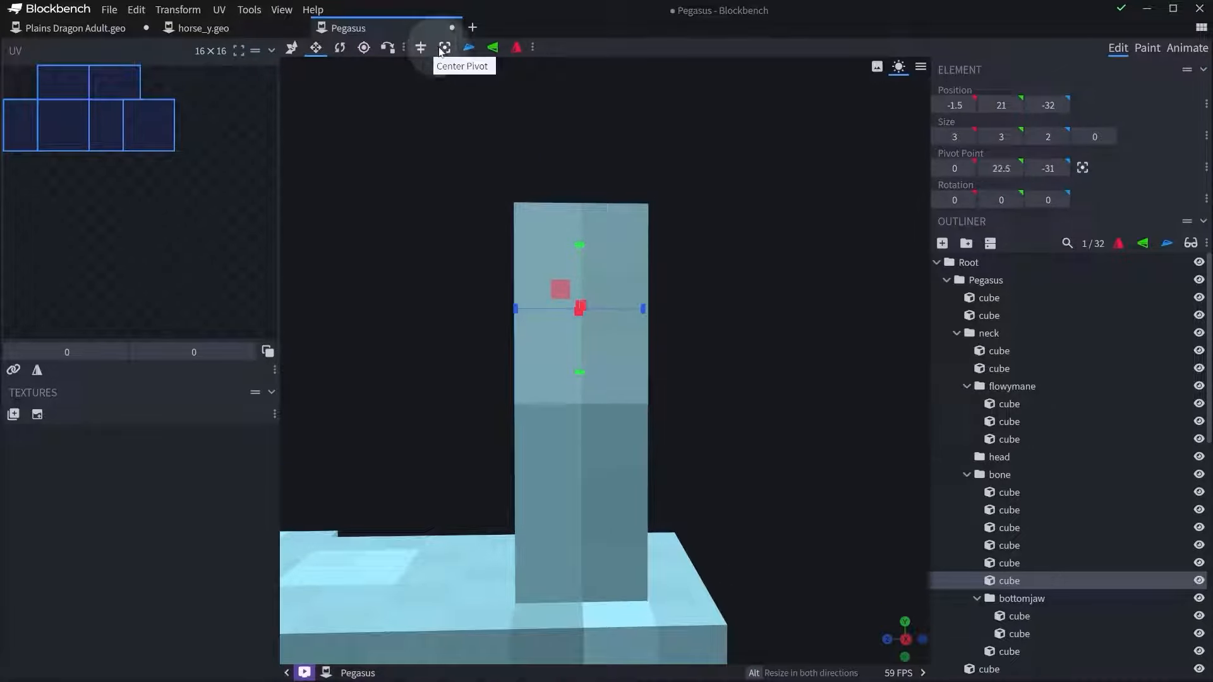
# - Lower the upper stacked cube's pivot to Y 21 and tilt the cube 35 degrees about X
pyautogui.press('r')
pyautogui.scroll(-5, 567, 339)
pyautogui.moveTo(569, 342); pyautogui.dragTo(540, 353)
# - Vertex-snap the tilted cube's lower corner onto the top corner of the upright cube beneath it
pyautogui.click(387, 48)
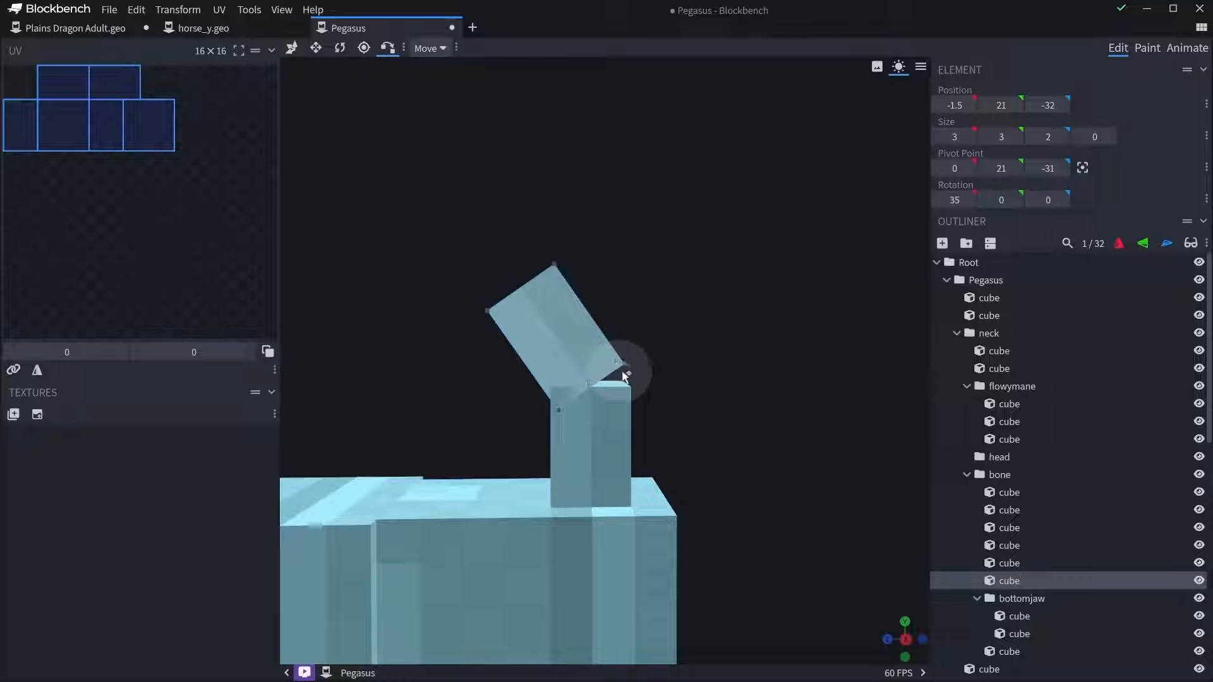
pyautogui.moveTo(682, 337); pyautogui.dragTo(702, 339)
pyautogui.click(633, 408)
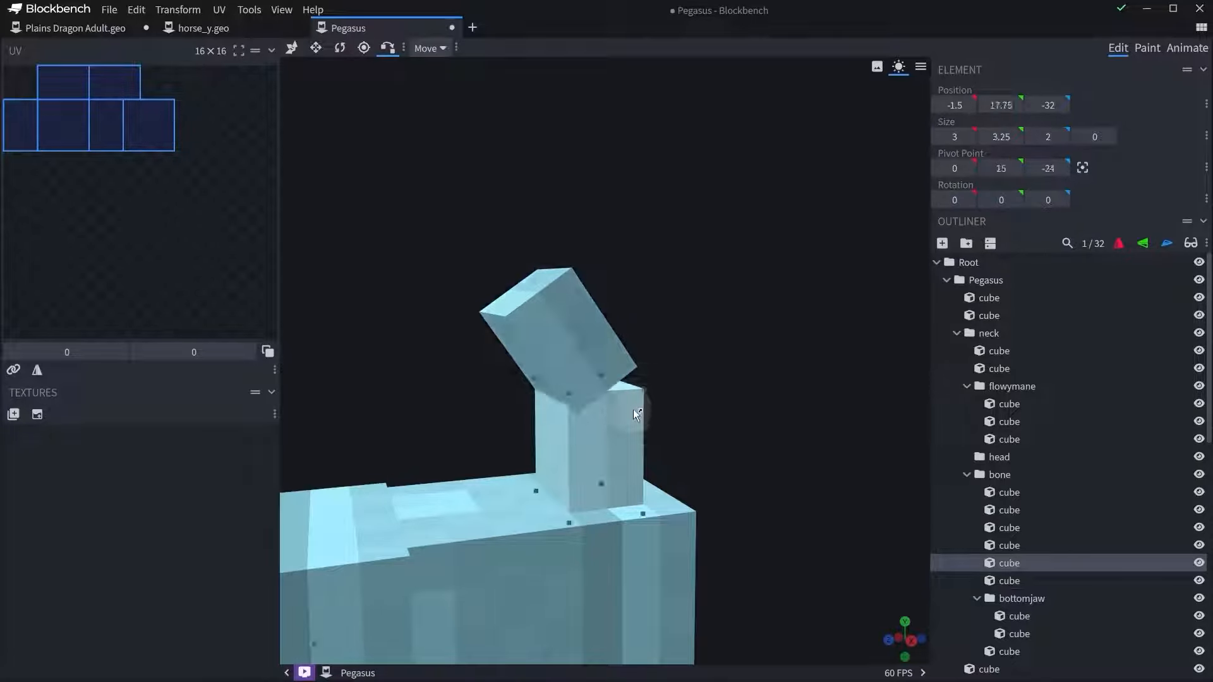
pyautogui.moveTo(644, 384); pyautogui.dragTo(581, 307)
pyautogui.click(583, 308)
# - Narrow the tilted cube to 1 unit and the upright cube beneath it to 1.5 units, both centred
pyautogui.moveTo(678, 297); pyautogui.dragTo(580, 321)
pyautogui.press('s')
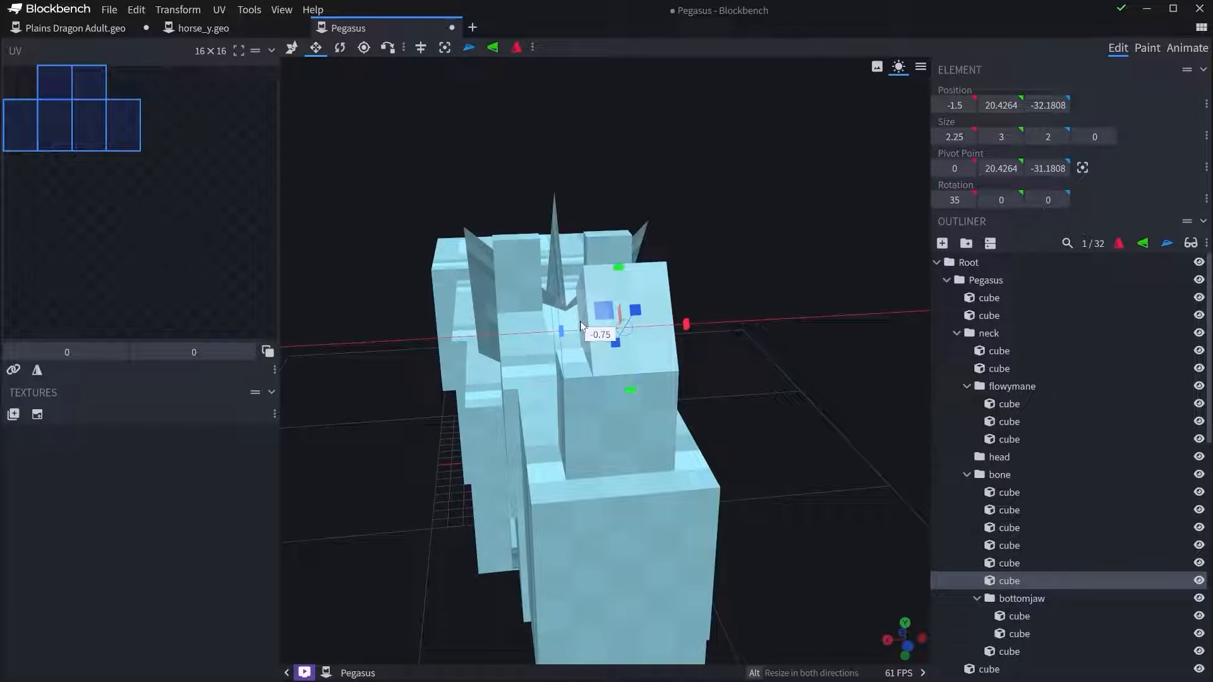
pyautogui.moveTo(688, 326); pyautogui.dragTo(658, 336)
pyautogui.click(648, 369)
pyautogui.moveTo(673, 411); pyautogui.dragTo(638, 414)
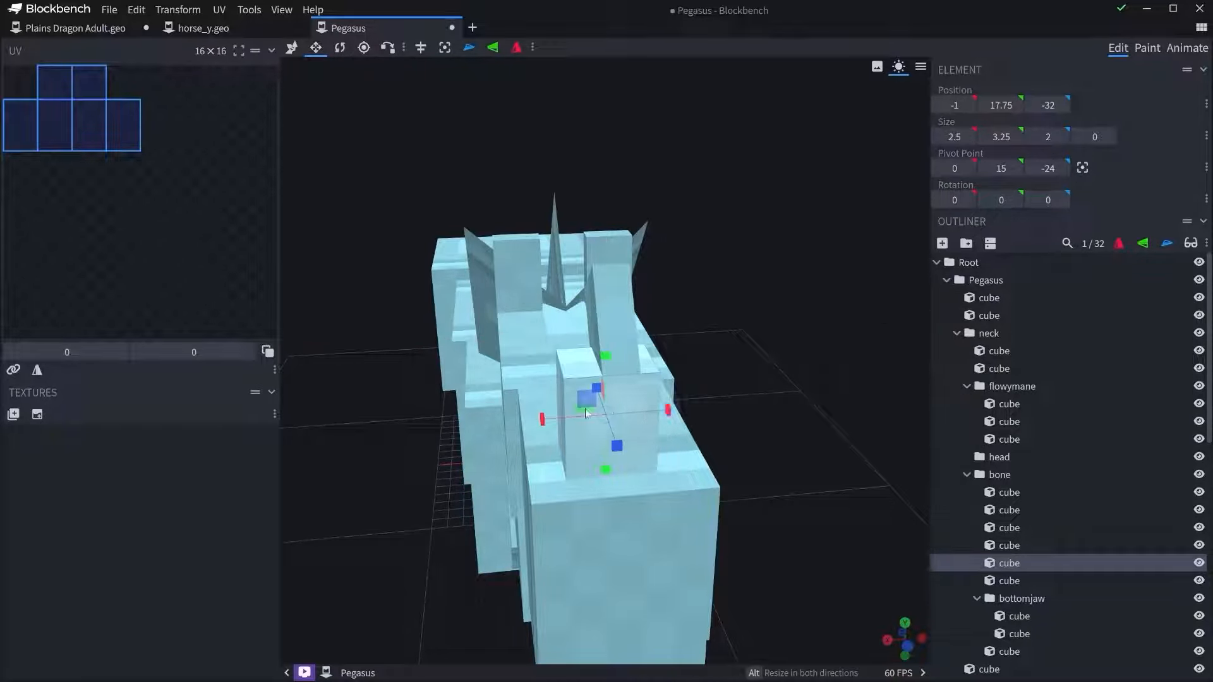
pyautogui.moveTo(548, 418); pyautogui.dragTo(572, 413)
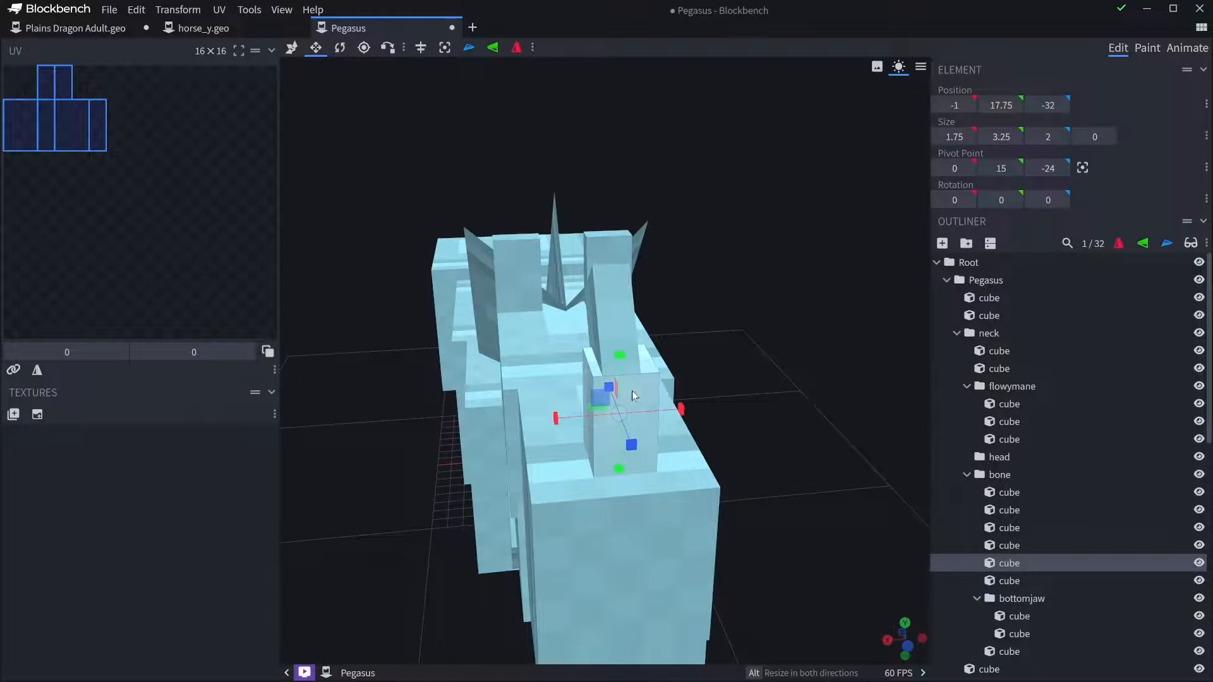
pyautogui.moveTo(678, 408); pyautogui.dragTo(657, 412)
pyautogui.moveTo(730, 387); pyautogui.dragTo(618, 357)
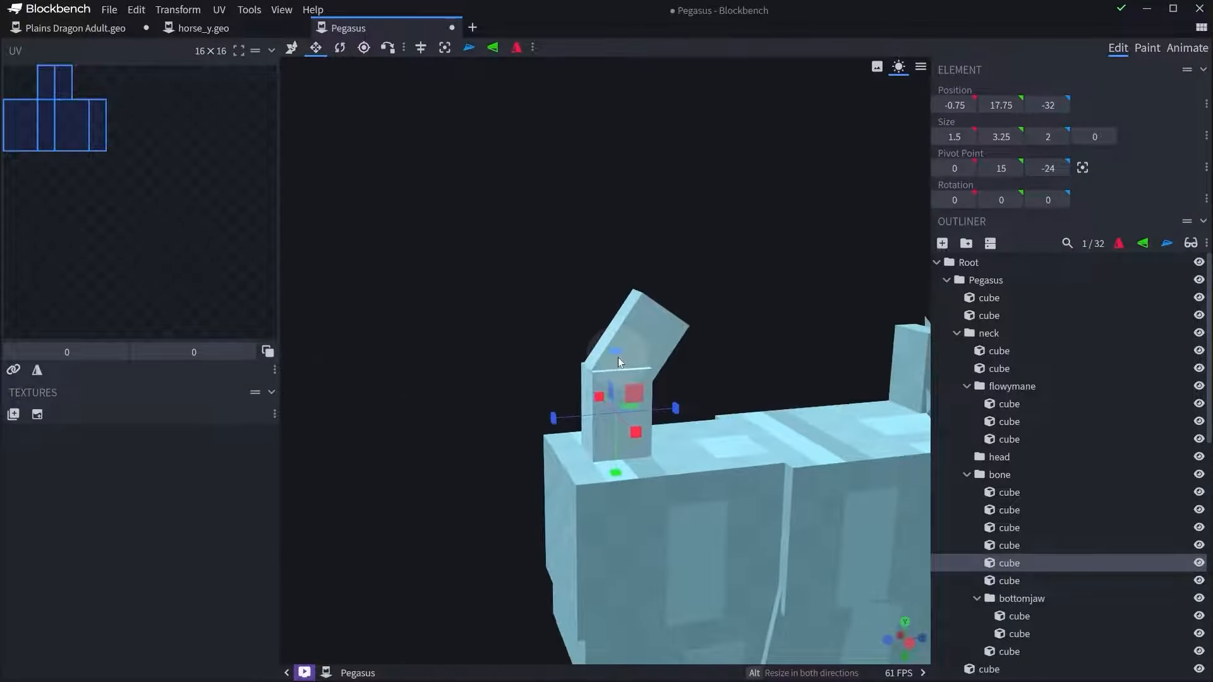
# - Duplicate the tilted snout cube and move the copy 3 units along its own axis to extend the stack
pyautogui.scroll(-5, 617, 358)
pyautogui.moveTo(693, 288); pyautogui.dragTo(648, 269)
pyautogui.click(641, 336)
pyautogui.scroll(5, 688, 321)
pyautogui.moveTo(749, 326); pyautogui.dragTo(638, 380, button='right')
pyautogui.moveTo(645, 379); pyautogui.dragTo(686, 380)
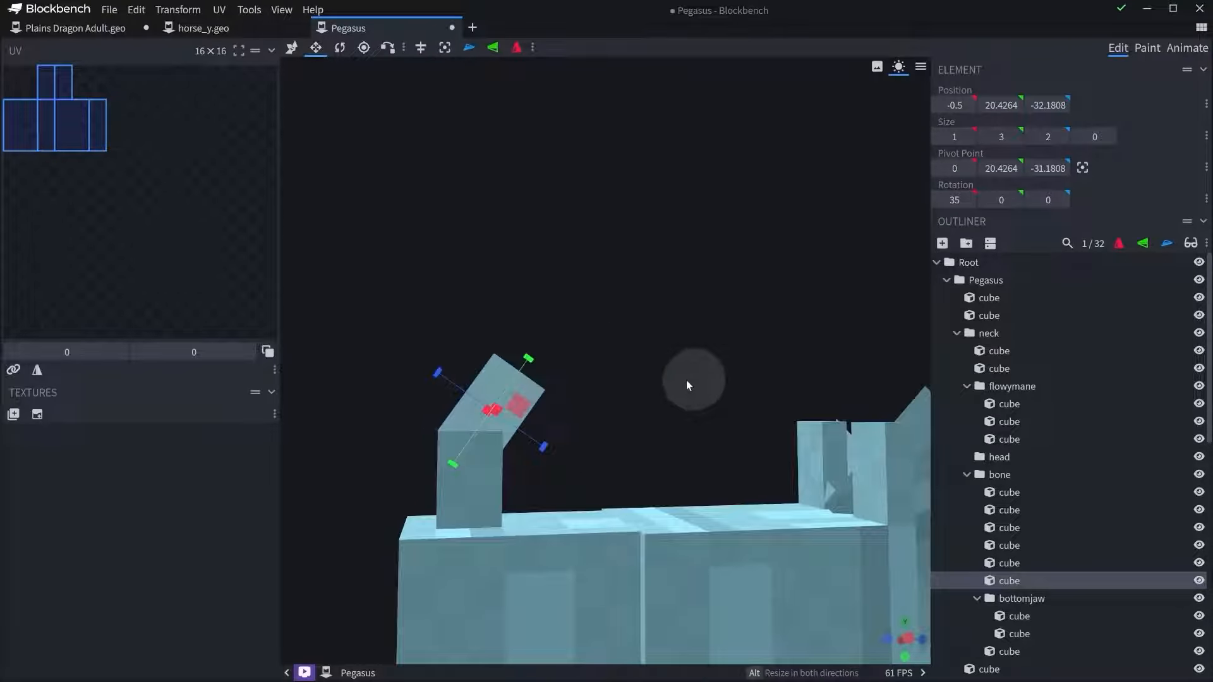
pyautogui.hotkey('ctrl', 'd')
pyautogui.press('v')
pyautogui.moveTo(522, 359); pyautogui.dragTo(538, 303)
# - Centre the top horn cube's pivot and move it to the cube's lower front edge, at Y 23.3626 and Z -30.0998
pyautogui.press('r')
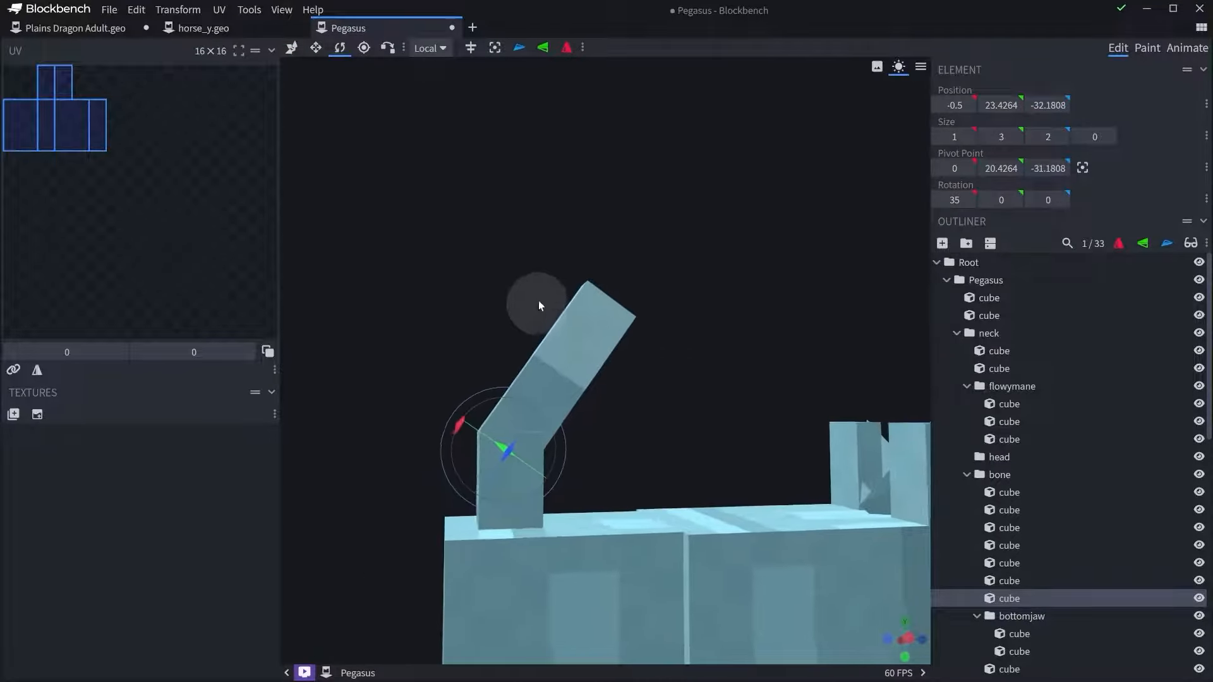
pyautogui.scroll(5, 545, 284)
pyautogui.click(470, 48)
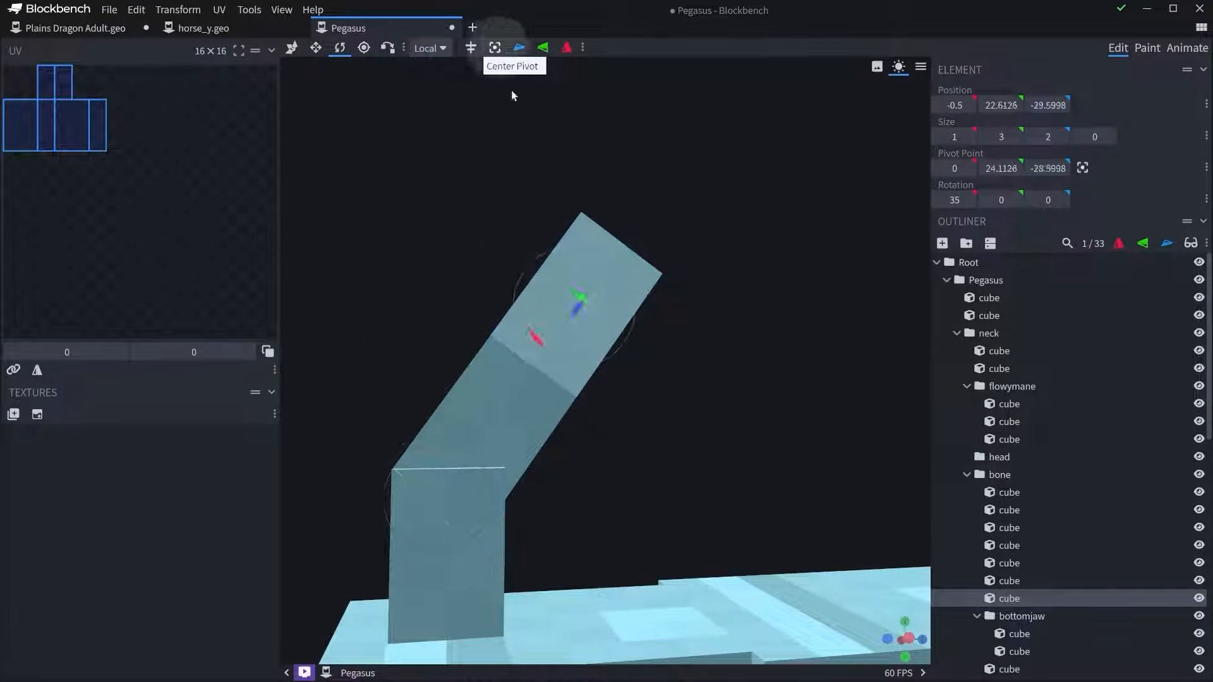
pyautogui.click(371, 50)
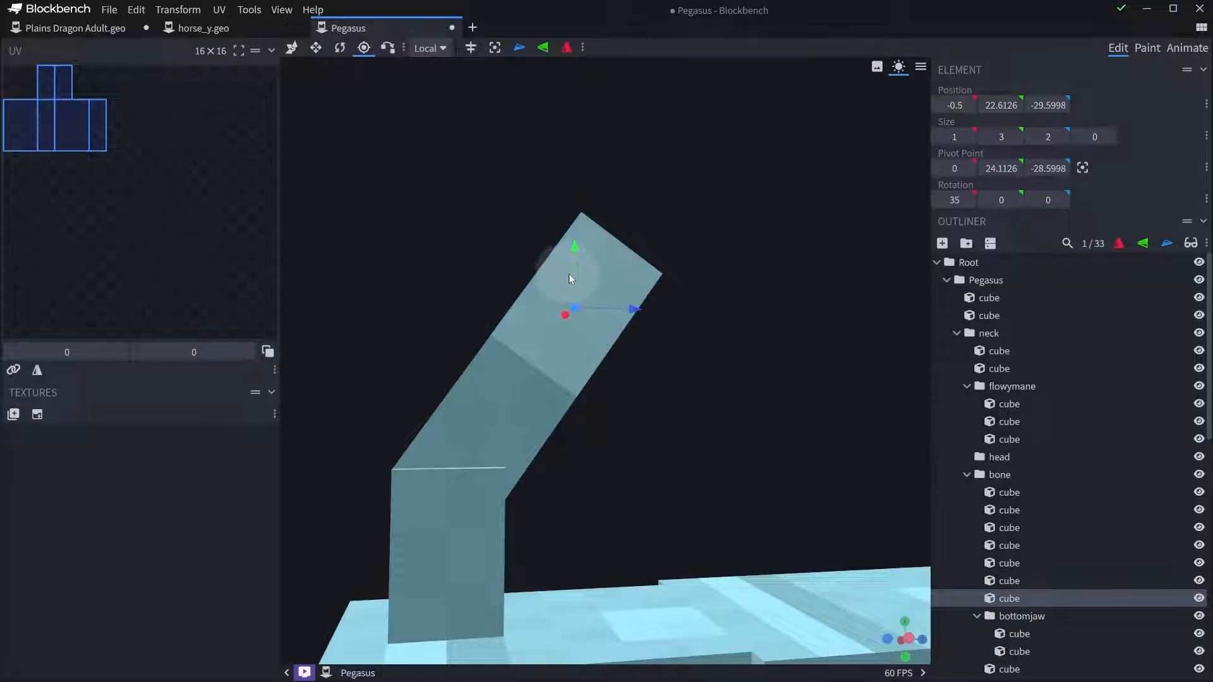
pyautogui.moveTo(615, 311); pyautogui.dragTo(501, 288)
pyautogui.scroll(3, 496, 341)
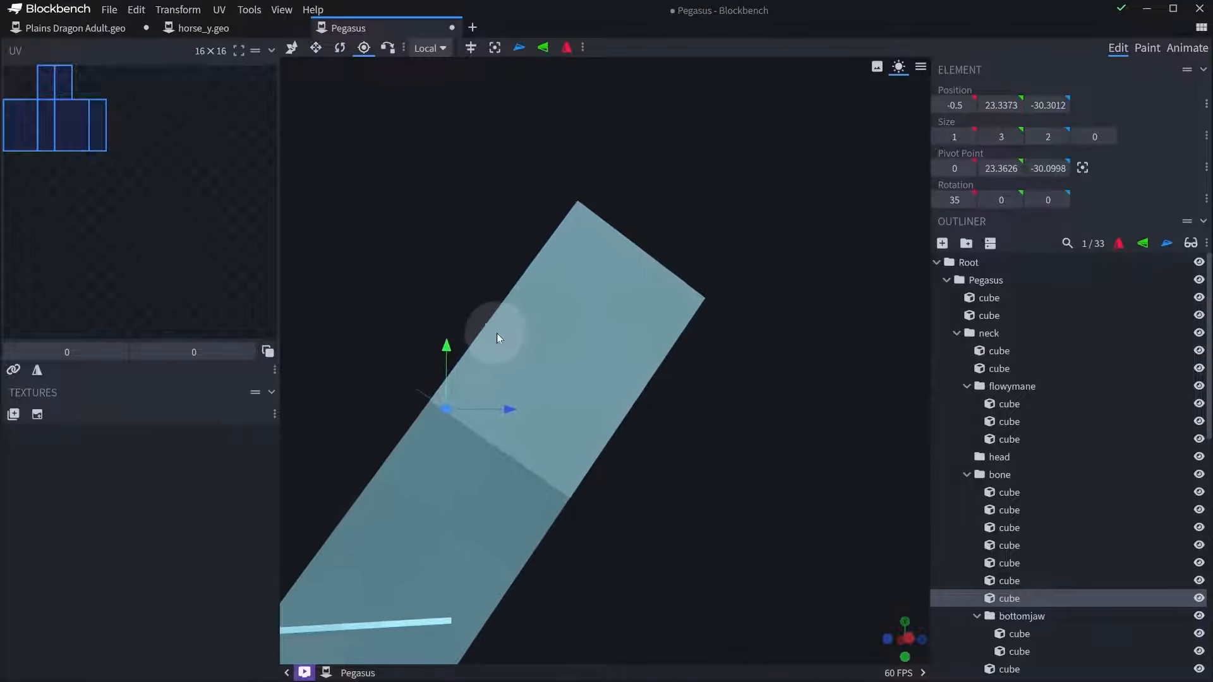
# - Rotate the top horn cube to 70 degrees about X and vertex-snap its lower front corner onto the middle cube's upper front corner
pyautogui.press('r')
pyautogui.moveTo(466, 351); pyautogui.dragTo(504, 329)
pyautogui.click(387, 48)
pyautogui.scroll(3, 476, 312)
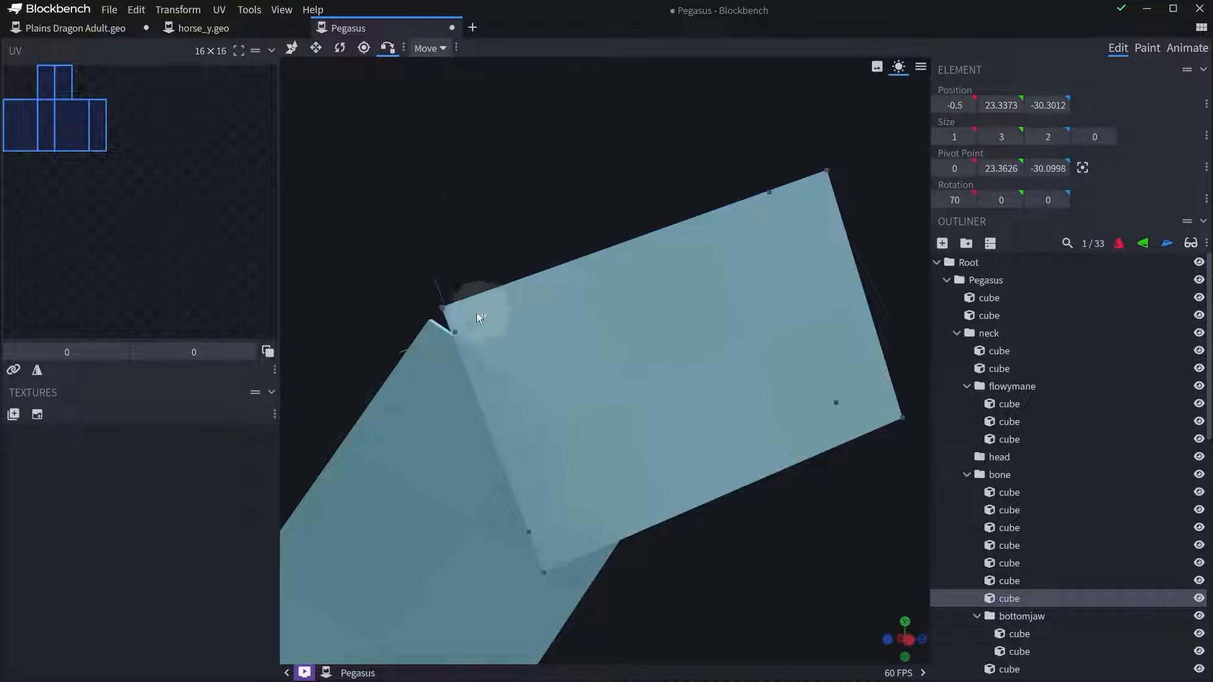
pyautogui.click(441, 308)
pyautogui.click(427, 322)
pyautogui.scroll(-4, 480, 297)
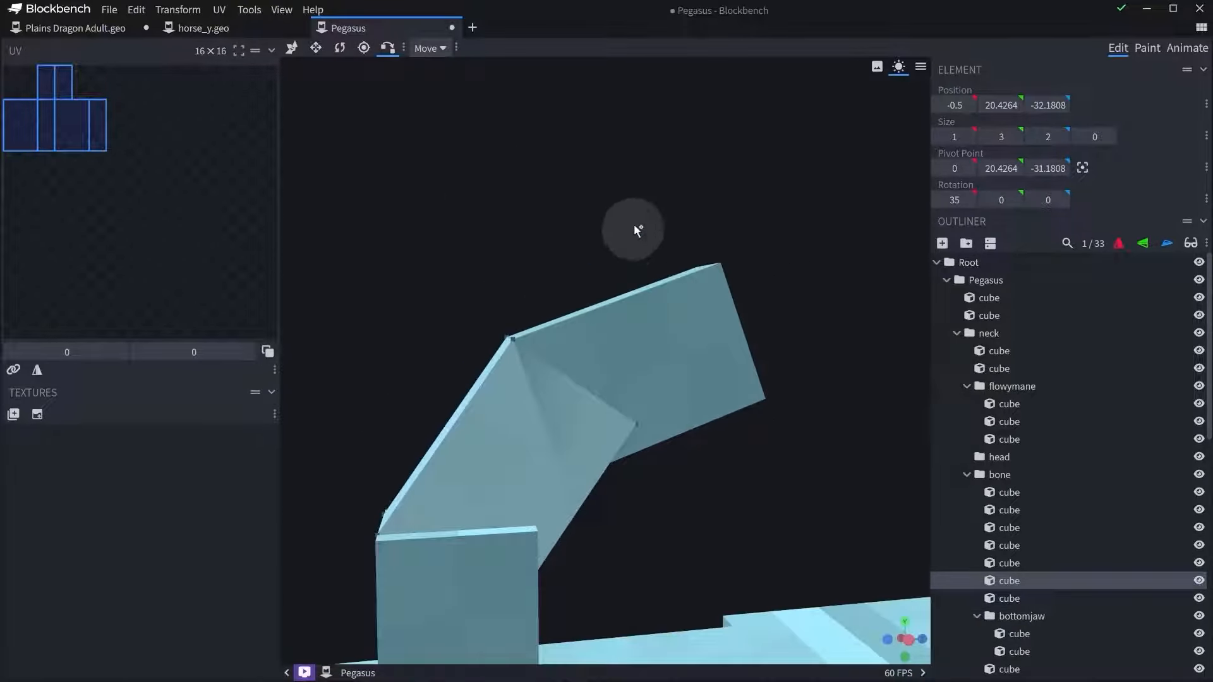
# - Widen the middle horn cube to 1.5 units and the upright base cube to 2 units, both centred
pyautogui.moveTo(634, 224); pyautogui.dragTo(695, 287)
pyautogui.press('s')
pyautogui.moveTo(618, 275)
pyautogui.mouseDown()
pyautogui.moveTo(585, 274)
pyautogui.moveTo(603, 282)
pyautogui.mouseUp()
pyautogui.moveTo(604, 286); pyautogui.dragTo(562, 142, button='right')
pyautogui.click(568, 269)
pyautogui.moveTo(596, 305); pyautogui.dragTo(559, 304)
pyautogui.click(527, 475)
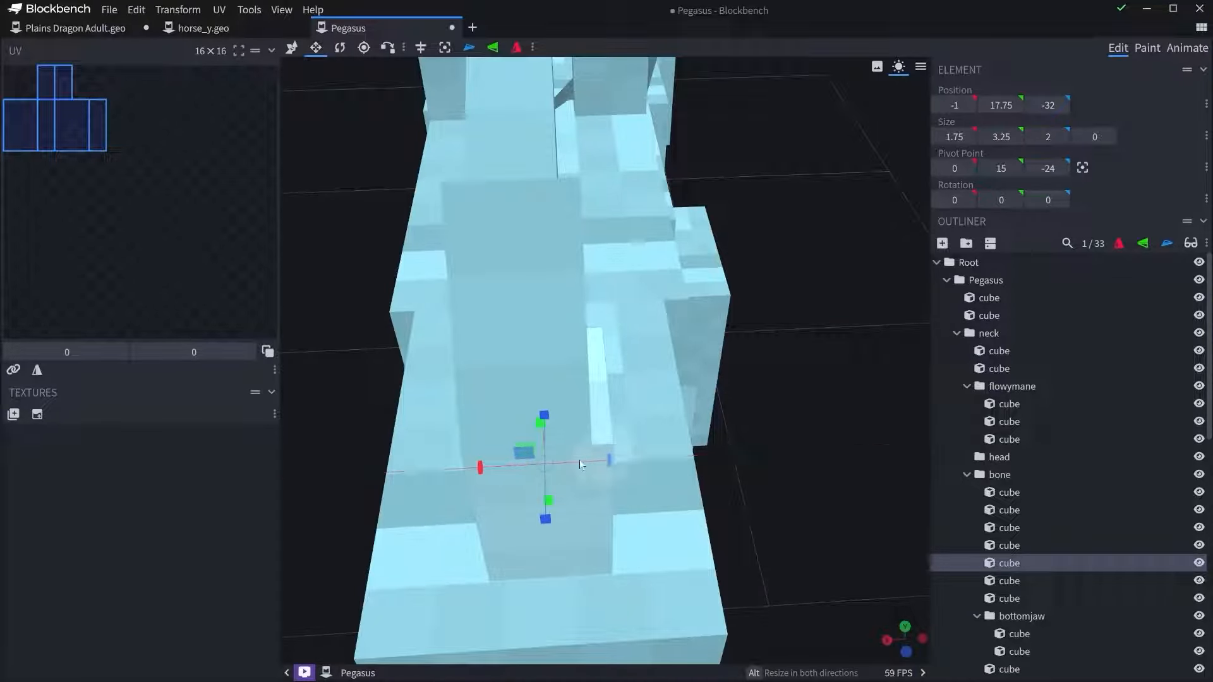
pyautogui.moveTo(496, 468); pyautogui.dragTo(484, 464)
pyautogui.moveTo(821, 335); pyautogui.dragTo(633, 303)
# - Reduce the depth of the middle horn cube to 1.5 units and of the top horn cube to 1 unit
pyautogui.click(752, 268)
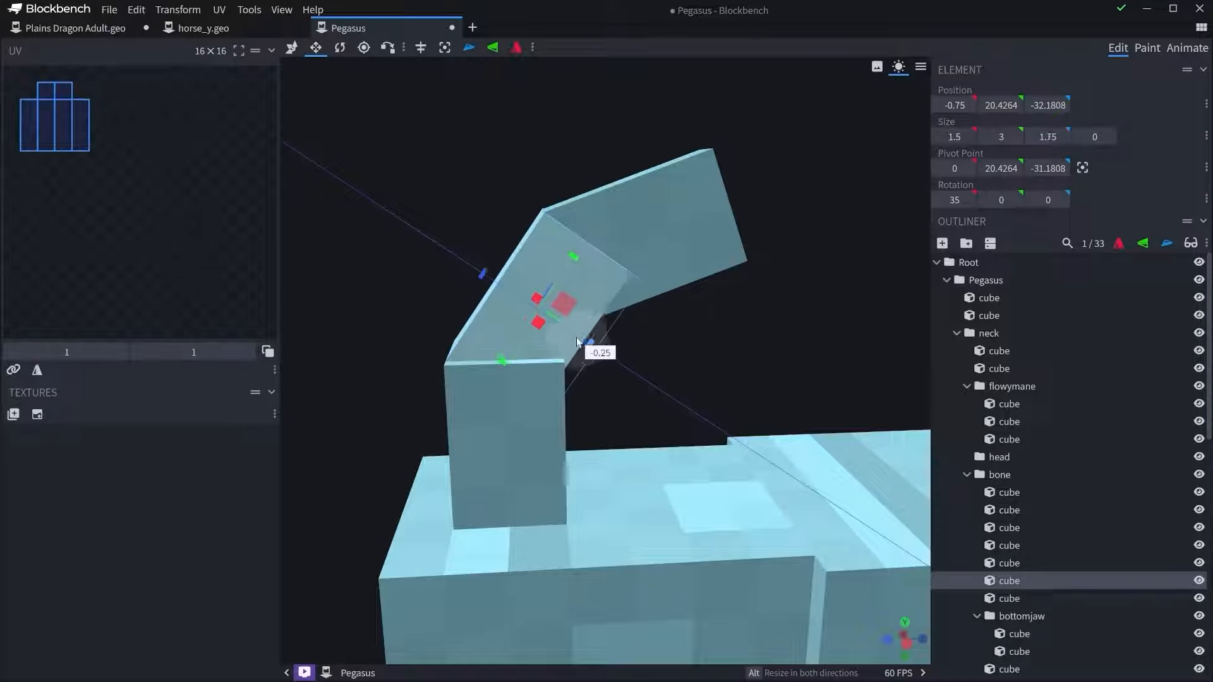
pyautogui.keyDown('ctrl'); pyautogui.click(622, 260); pyautogui.keyUp('ctrl')
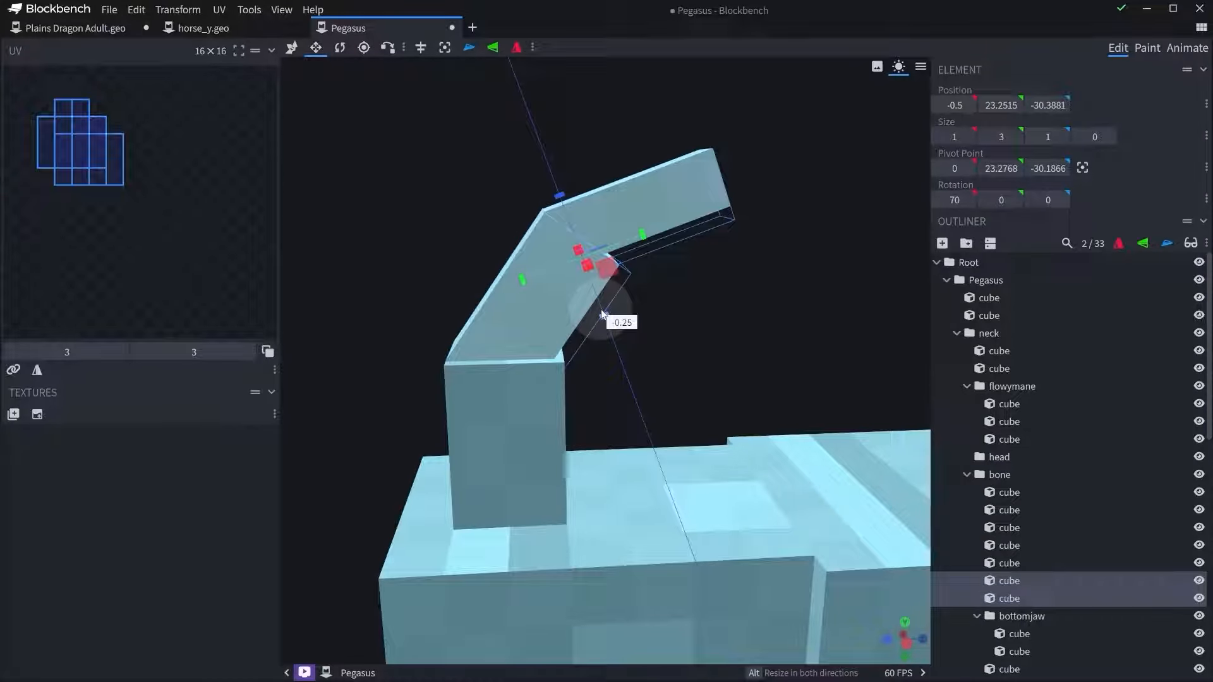
pyautogui.click(661, 224)
pyautogui.moveTo(661, 223); pyautogui.dragTo(681, 264)
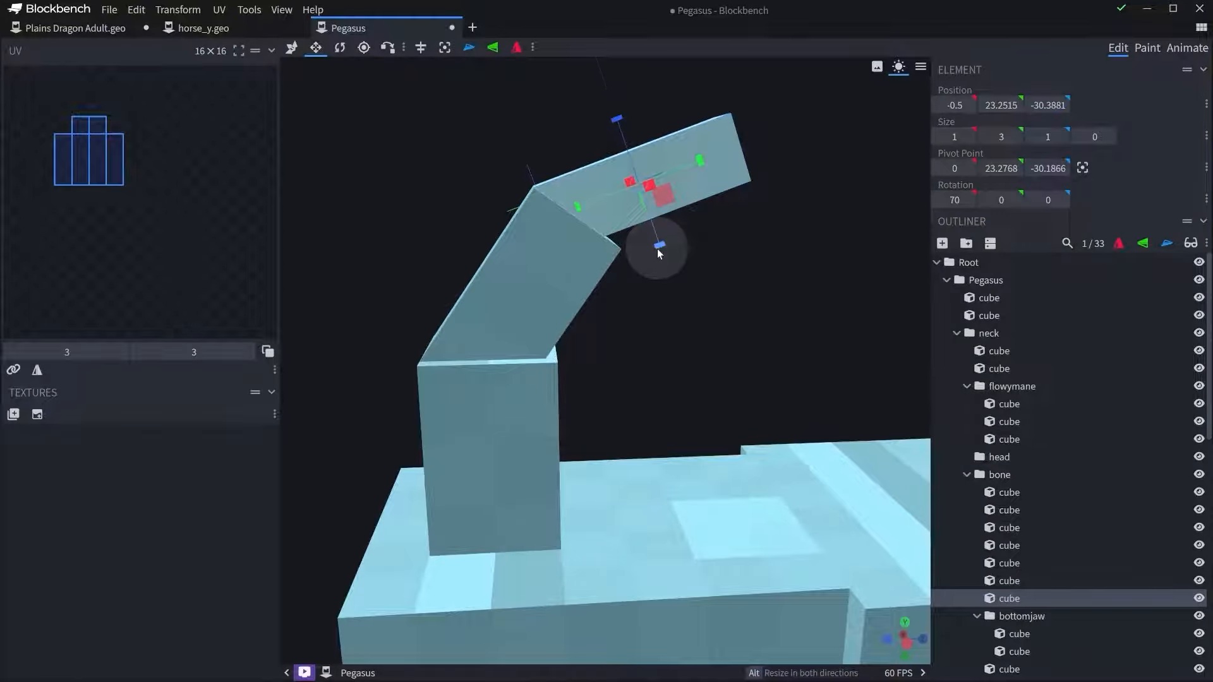
pyautogui.scroll(-6, 720, 298)
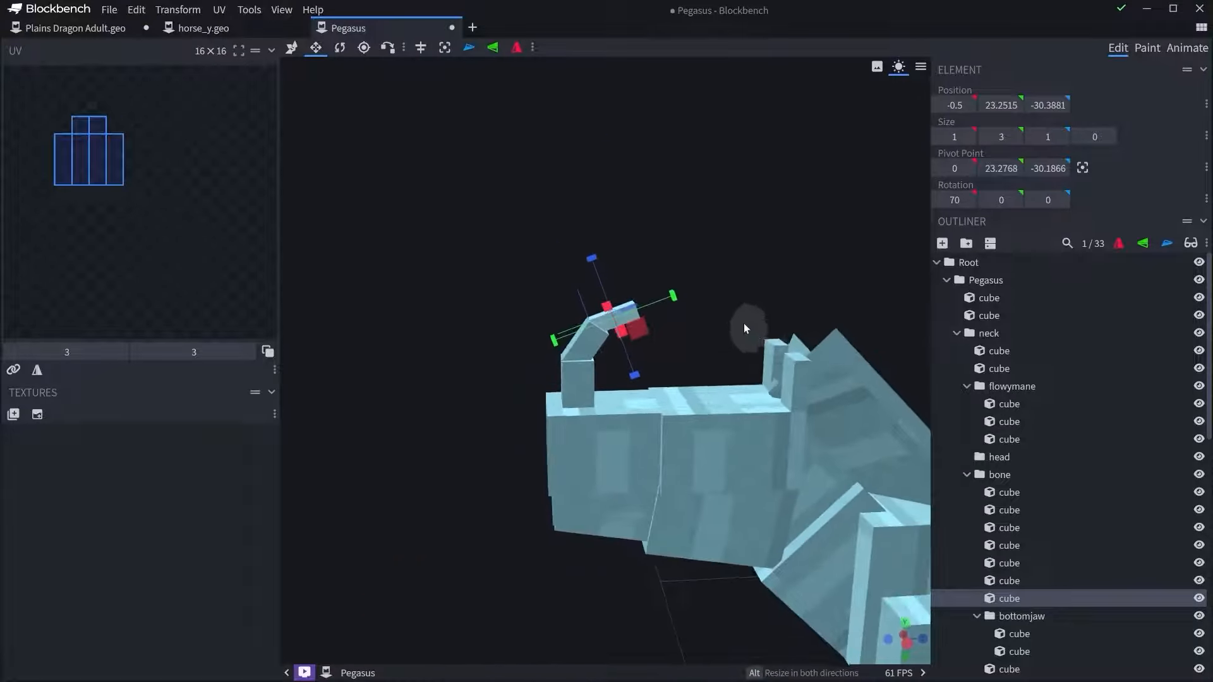
# - Select all three horn cubes together, from the upright base to the tip
pyautogui.moveTo(744, 323); pyautogui.dragTo(713, 347)
pyautogui.scroll(5, 713, 347)
pyautogui.keyDown('ctrl'); pyautogui.click(557, 384); pyautogui.keyUp('ctrl')
pyautogui.keyDown('ctrl'); pyautogui.click(573, 335); pyautogui.keyUp('ctrl')
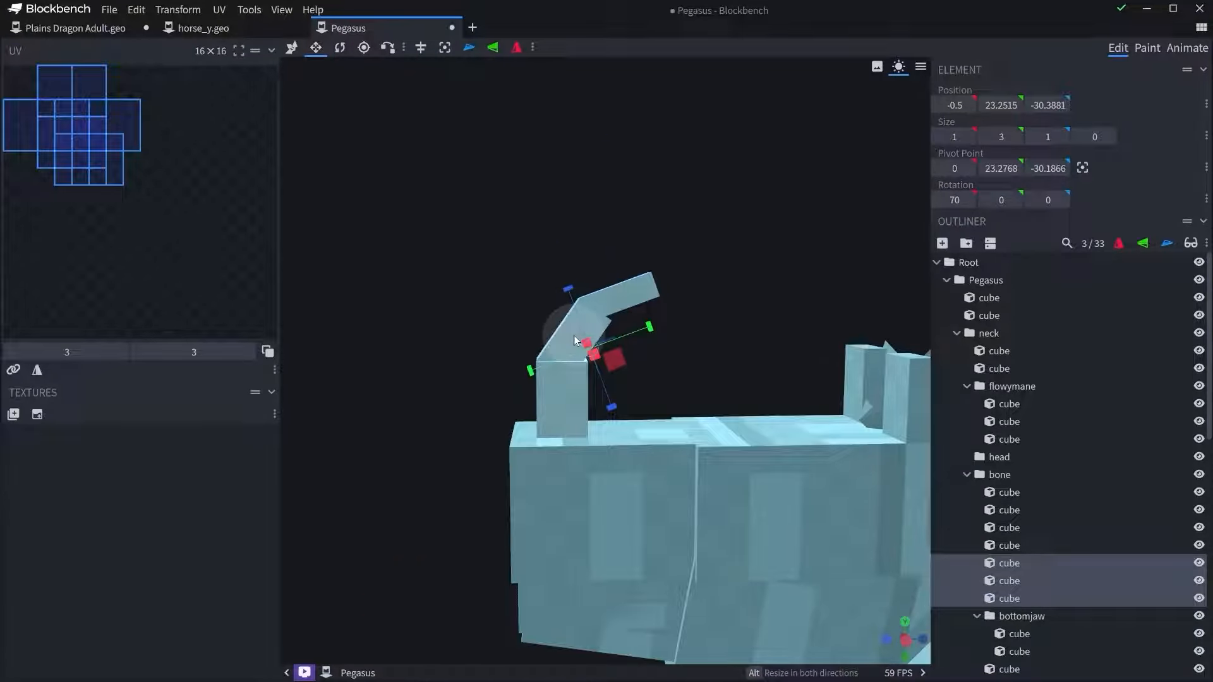
# - Try to rotate the three selected horn cubes together about X
pyautogui.press('r')
pyautogui.scroll(2, 570, 340)
pyautogui.moveTo(510, 264); pyautogui.dragTo(534, 260)
pyautogui.hotkey('ctrl', 'z')
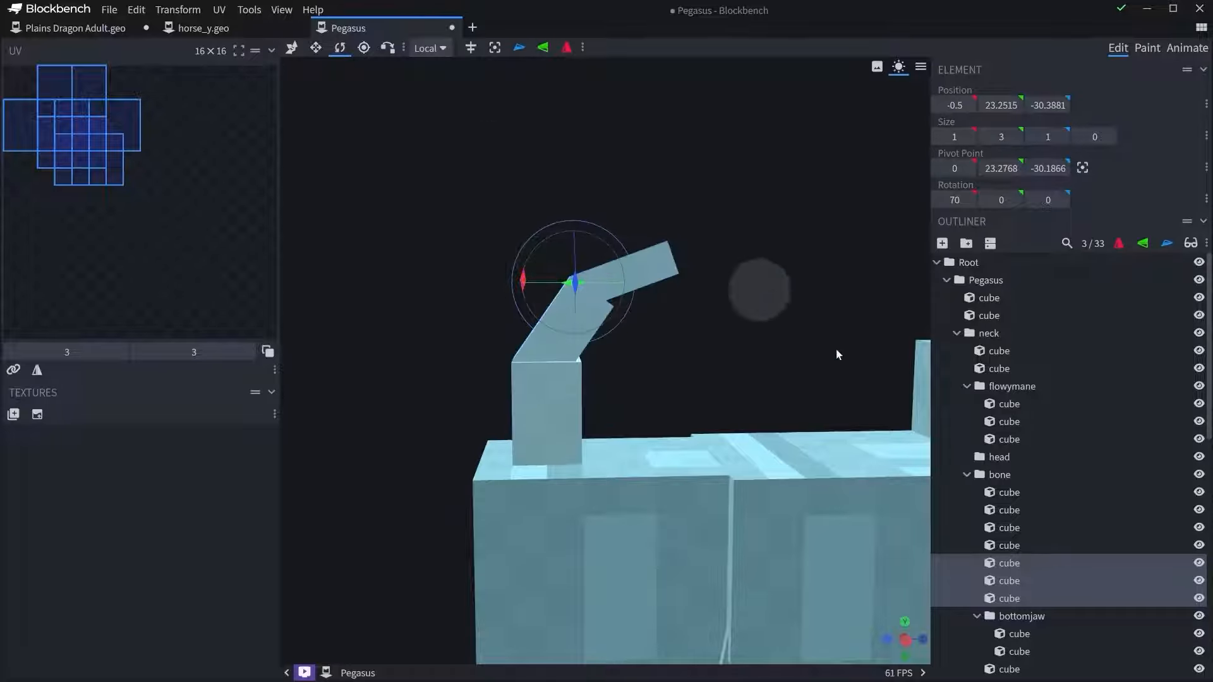
# - Group the three selected horn cubes and name the group "horn"
pyautogui.click(964, 243)
pyautogui.doubleClick(1011, 563)
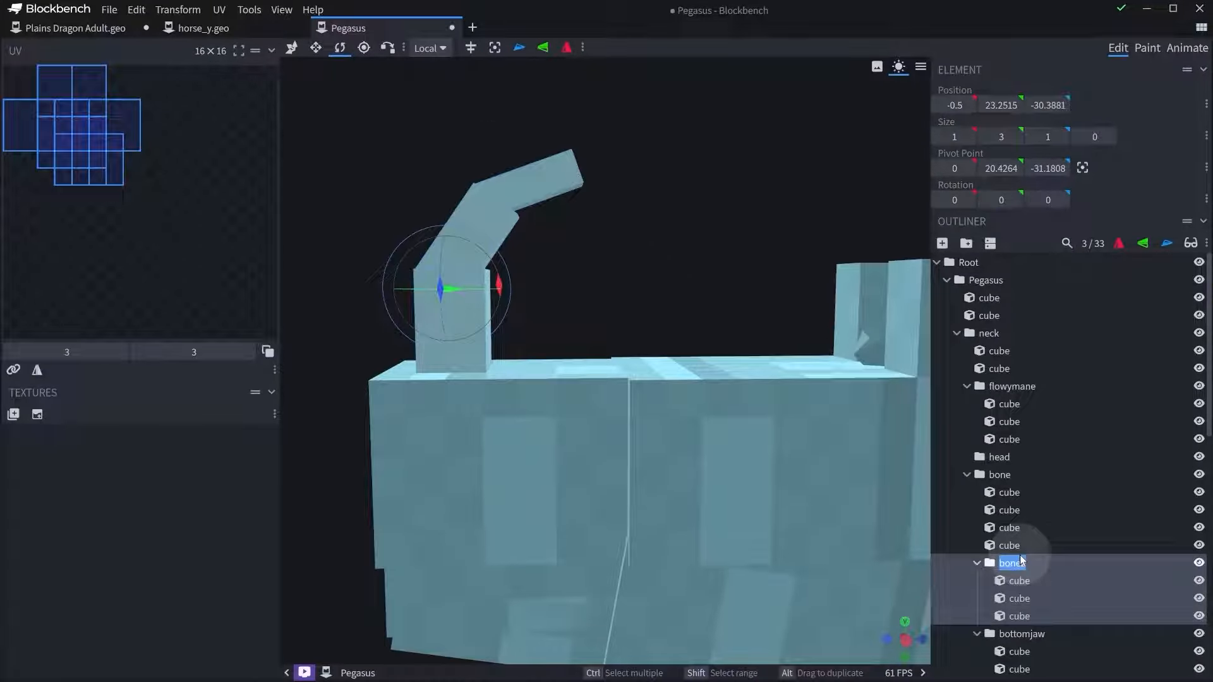
pyautogui.write('horn')
pyautogui.press('Return')
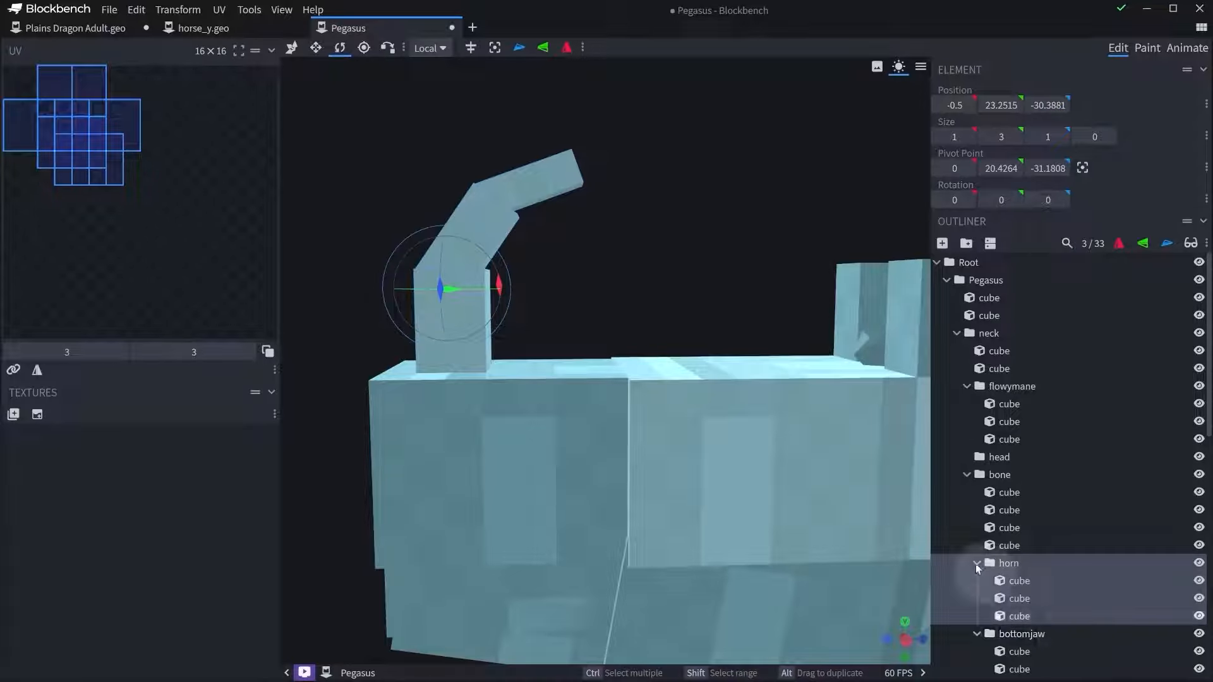
pyautogui.doubleClick(1015, 562)
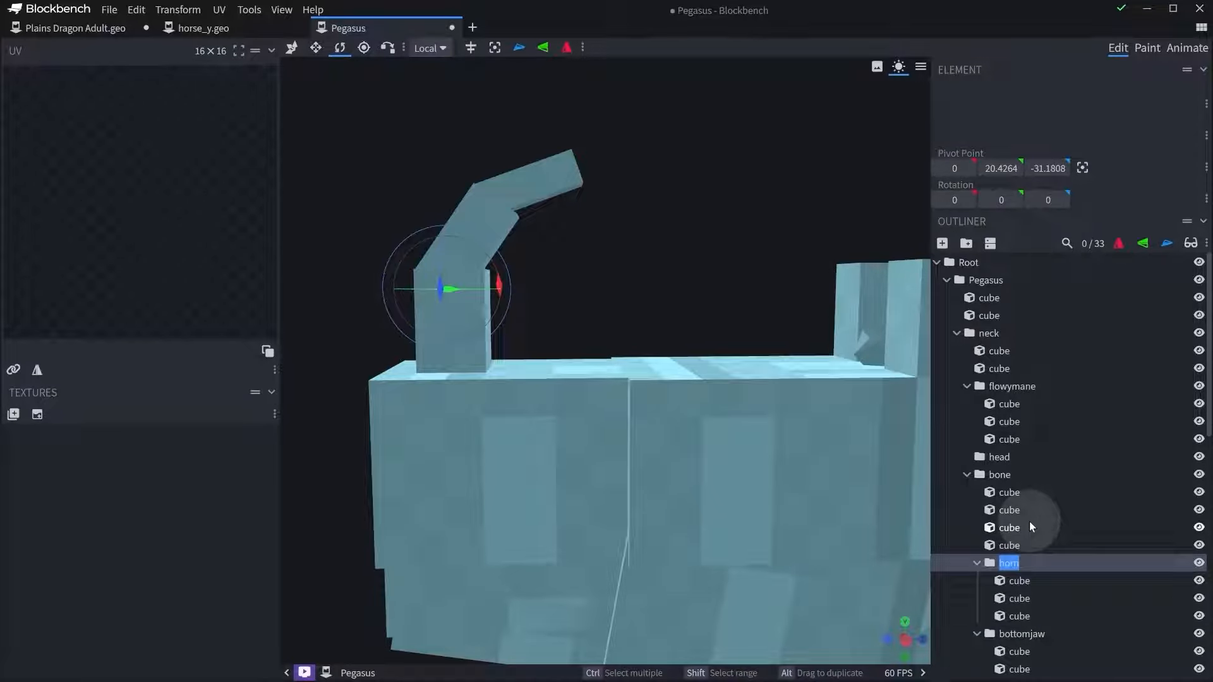
pyautogui.press('Return')
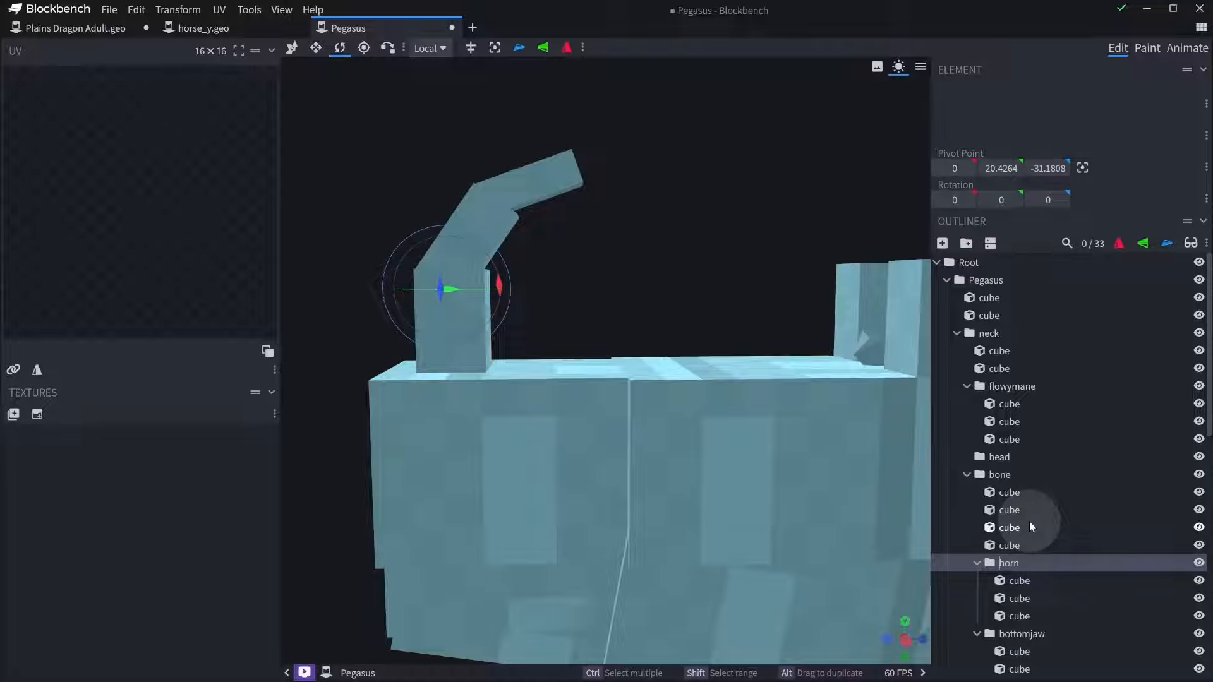
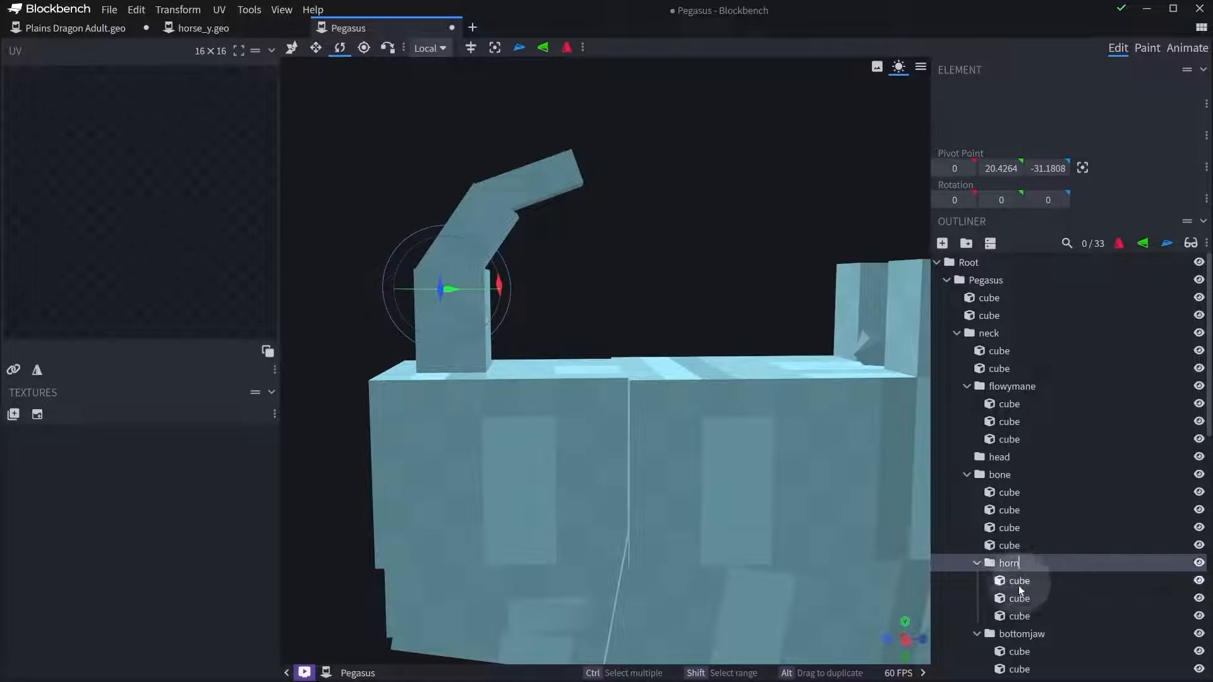
# - Centre the horn group's pivot and move it to the base's lower front edge, at Y 18.0581 and Z -32.0747
pyautogui.click(1017, 564)
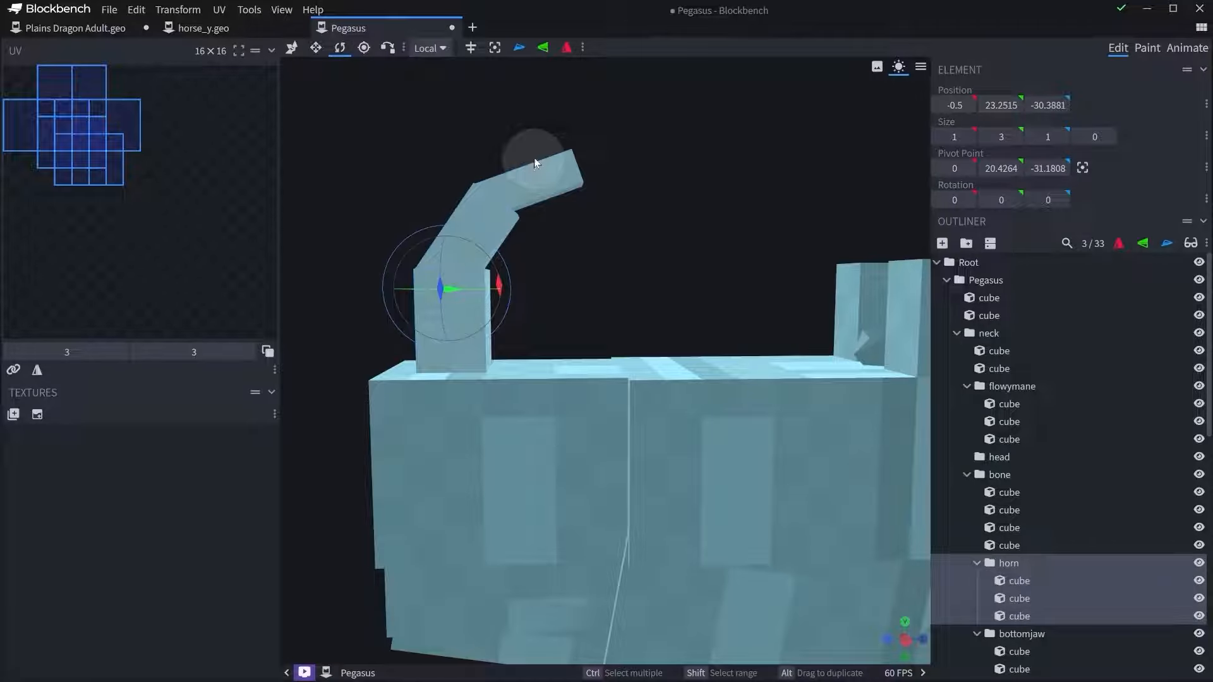
pyautogui.click(494, 56)
pyautogui.click(364, 48)
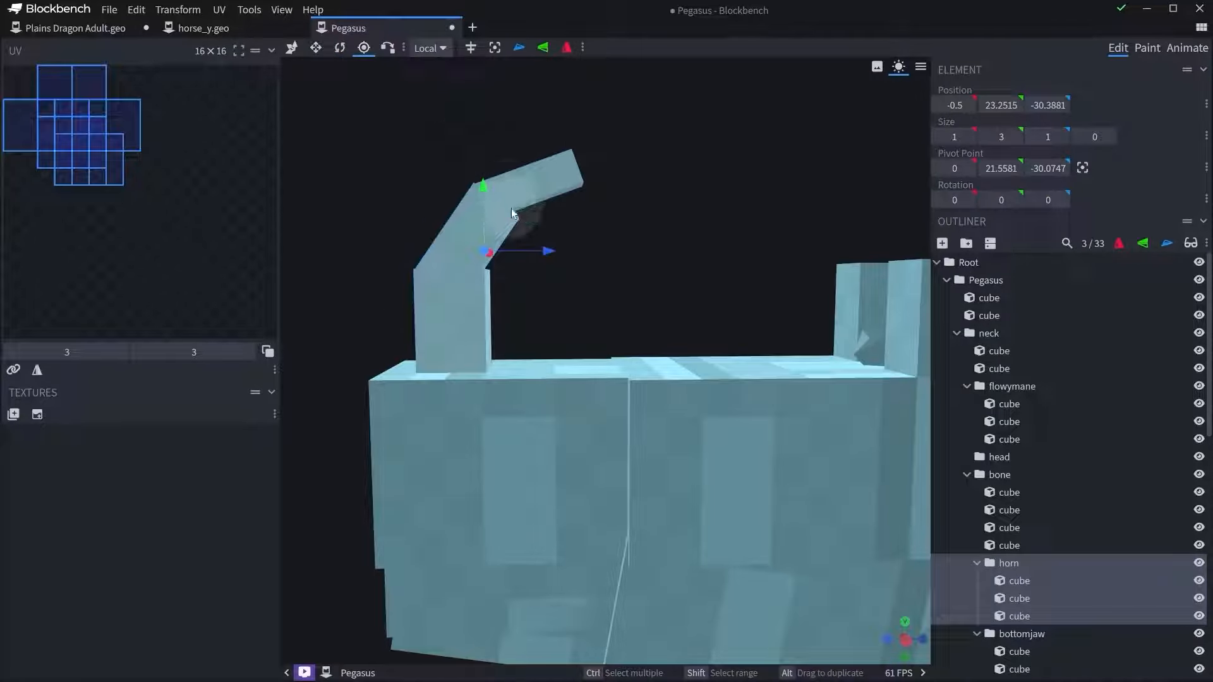
pyautogui.moveTo(483, 202); pyautogui.dragTo(491, 312)
pyautogui.moveTo(547, 369); pyautogui.dragTo(576, 287)
# - Rotate the horn group about X, first to 30 degrees and finally to 15 degrees
pyautogui.press('r')
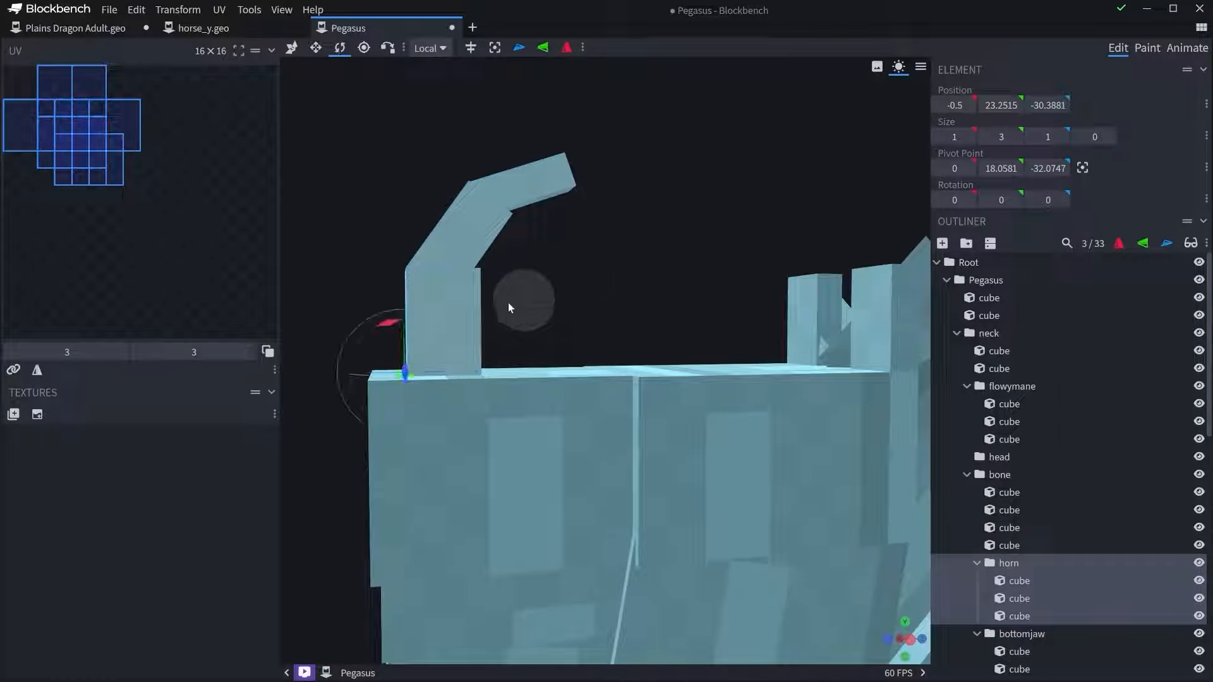
pyautogui.moveTo(388, 324); pyautogui.dragTo(688, 251)
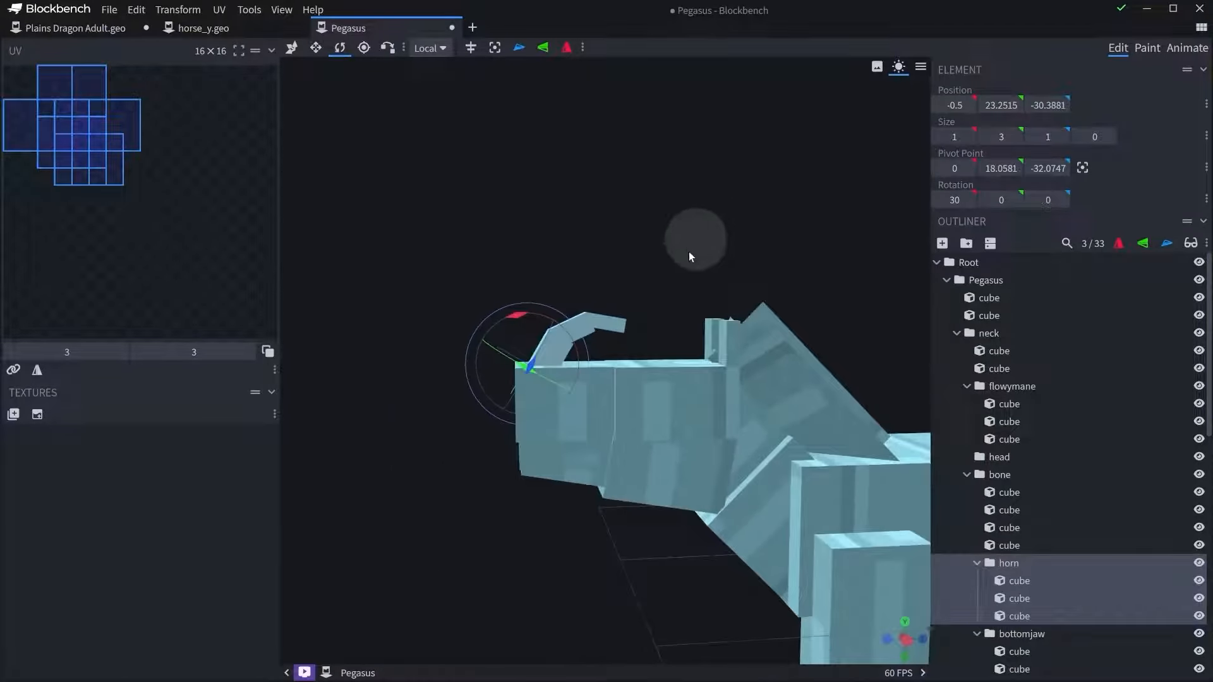
pyautogui.scroll(4, 688, 252)
pyautogui.moveTo(496, 321); pyautogui.dragTo(483, 319)
pyautogui.scroll(-3, 778, 261)
pyautogui.moveTo(779, 265); pyautogui.dragTo(462, 277)
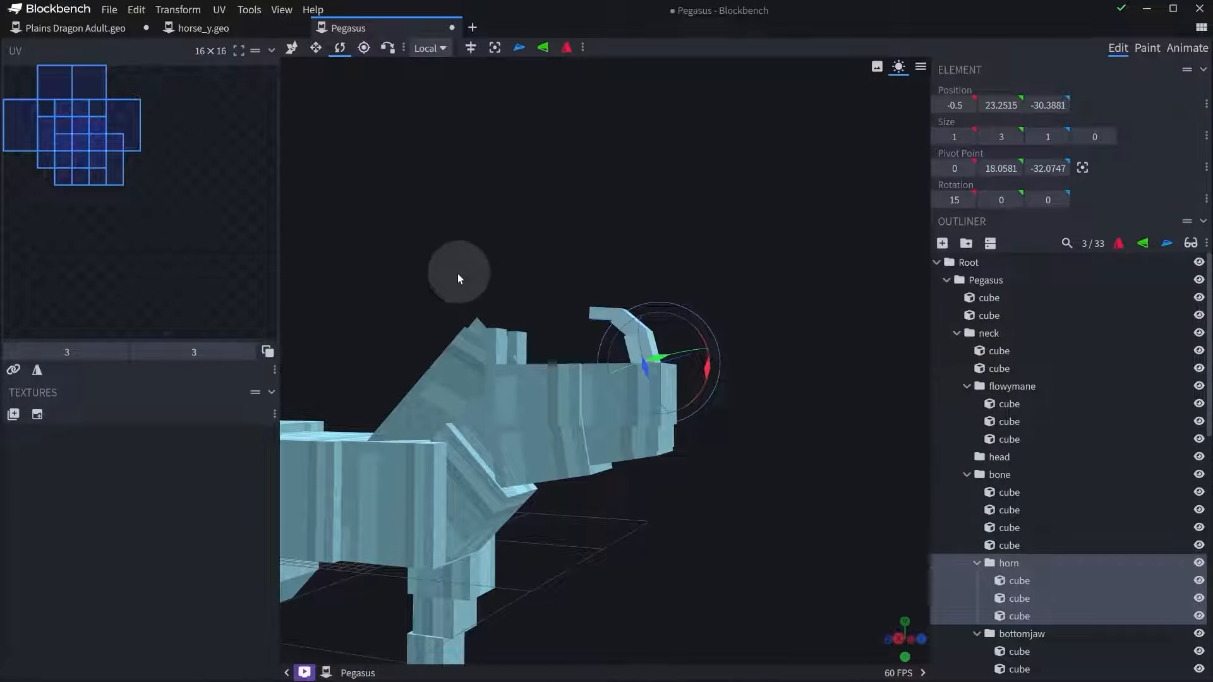
# - Move the horn group 7 units back along the snout towards the ears
pyautogui.press('v')
pyautogui.scroll(3, 562, 227)
pyautogui.moveTo(683, 298); pyautogui.dragTo(578, 256)
pyautogui.click(616, 271)
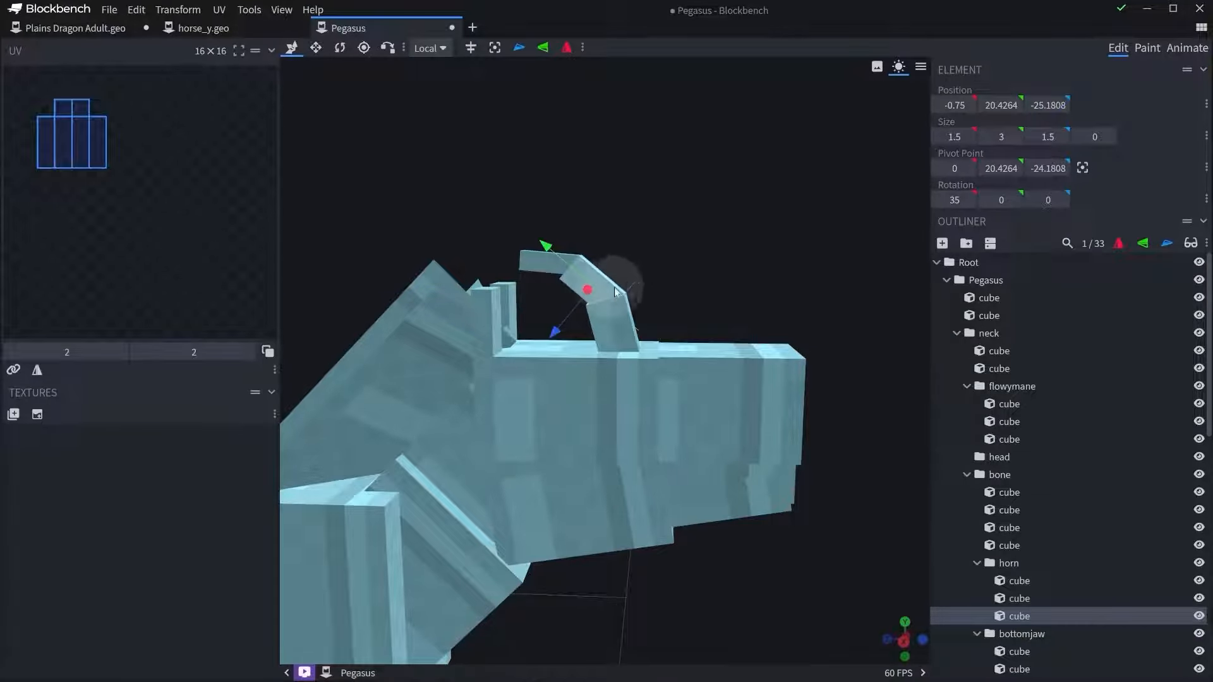
# - Duplicate the flowymane group and move the copy 8 units forward and 6 units up over the head
pyautogui.scroll(4, 657, 264)
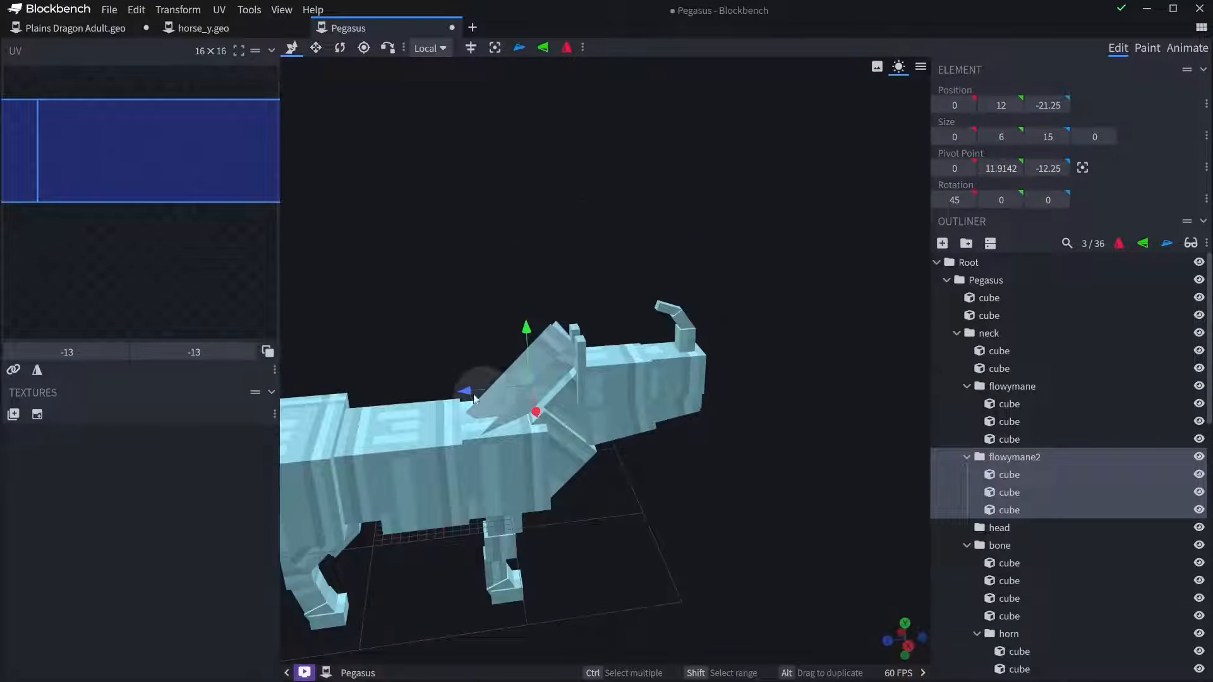
pyautogui.moveTo(468, 402); pyautogui.dragTo(552, 389)
pyautogui.moveTo(606, 332); pyautogui.dragTo(601, 298)
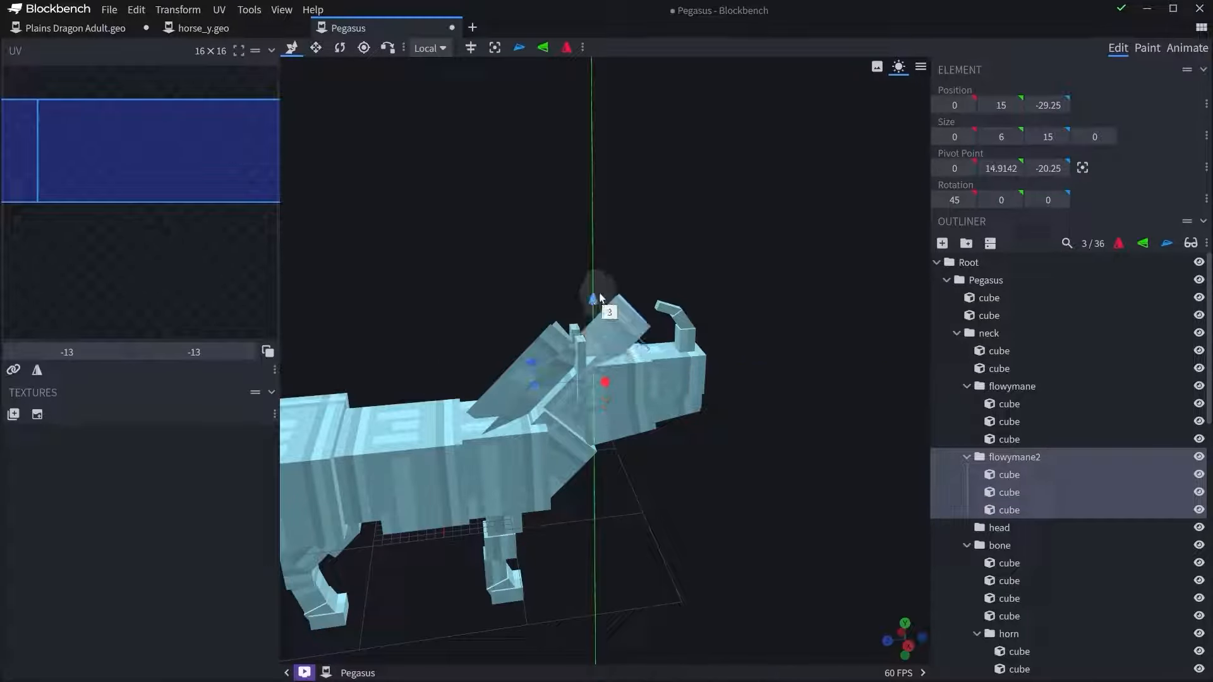
# - Level the flowymane2 group by setting its X rotation to 0 degrees
pyautogui.press('r')
pyautogui.scroll(5, 745, 267)
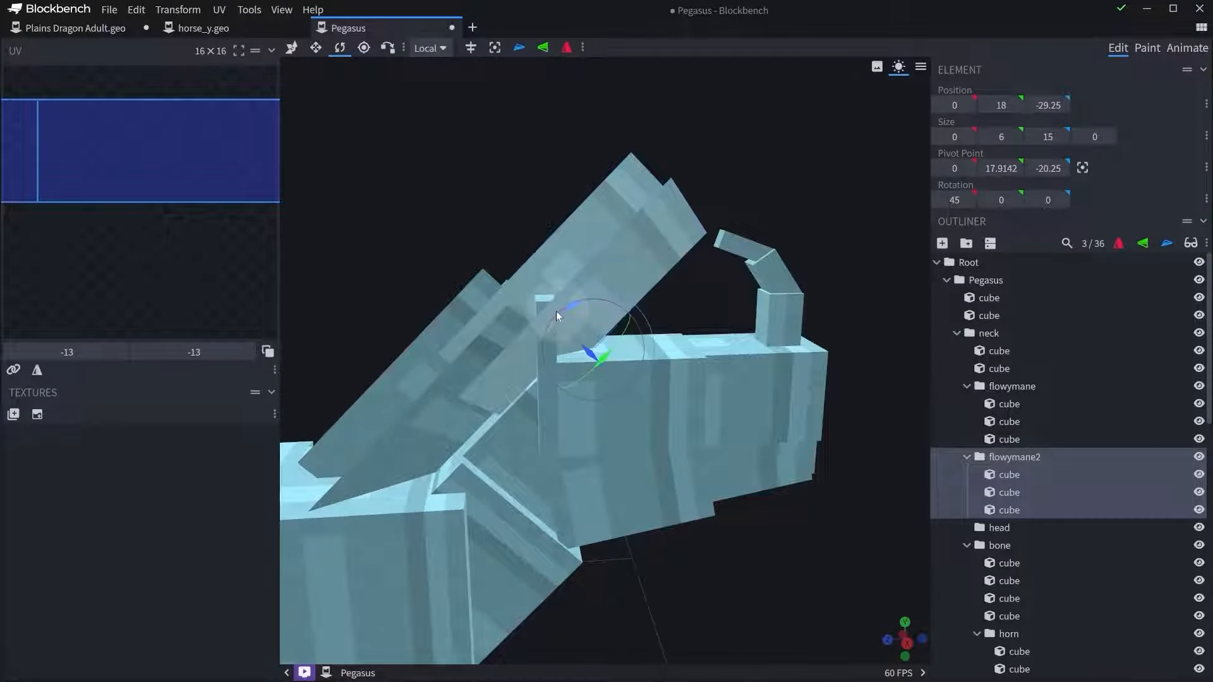
pyautogui.moveTo(582, 306); pyautogui.dragTo(609, 305)
# - Nest the flowymane2 group inside the bone group and keep the bone group directly under neck, outside the head group
pyautogui.moveTo(1014, 457); pyautogui.dragTo(1018, 485)
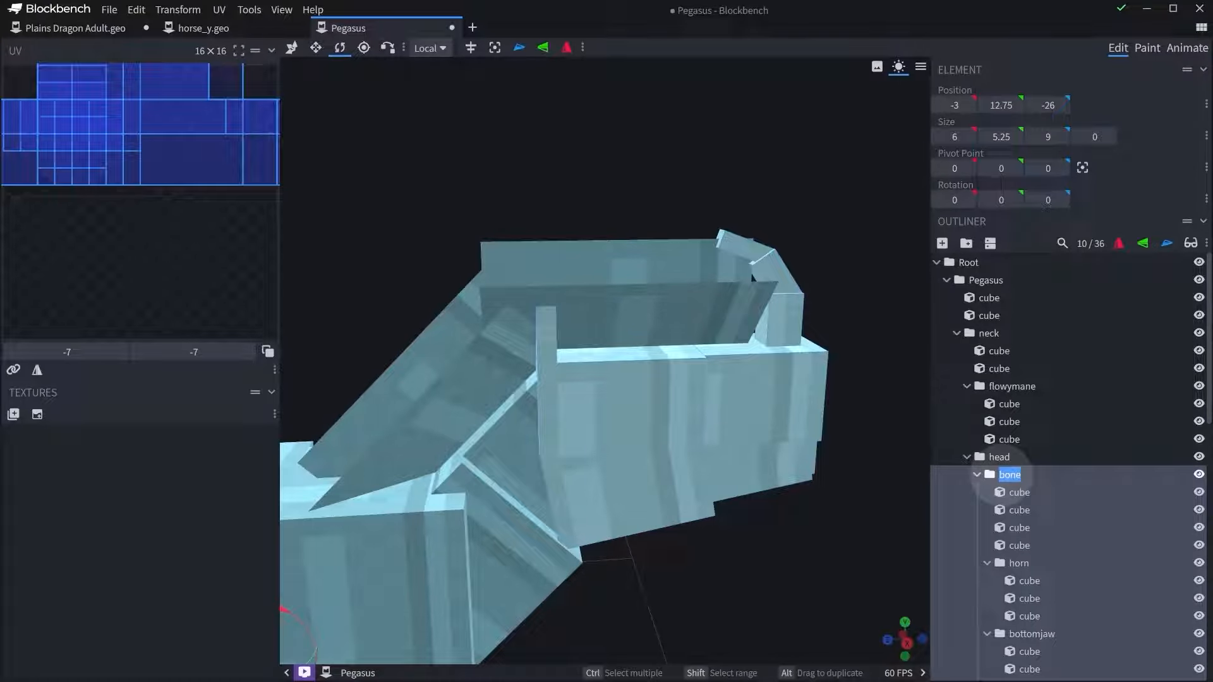
pyautogui.click(978, 474)
pyautogui.click(974, 494)
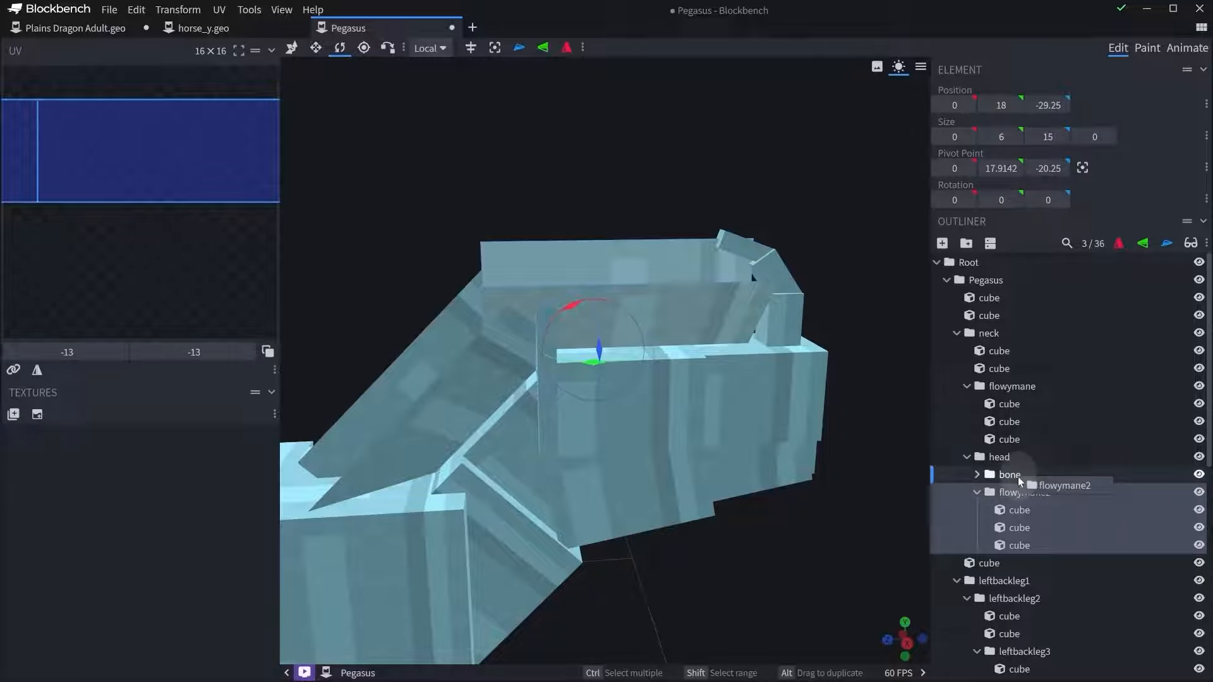
pyautogui.moveTo(1018, 481); pyautogui.dragTo(1000, 458)
# - Delete the empty head group and rename the bone group as "head"
pyautogui.click(994, 473)
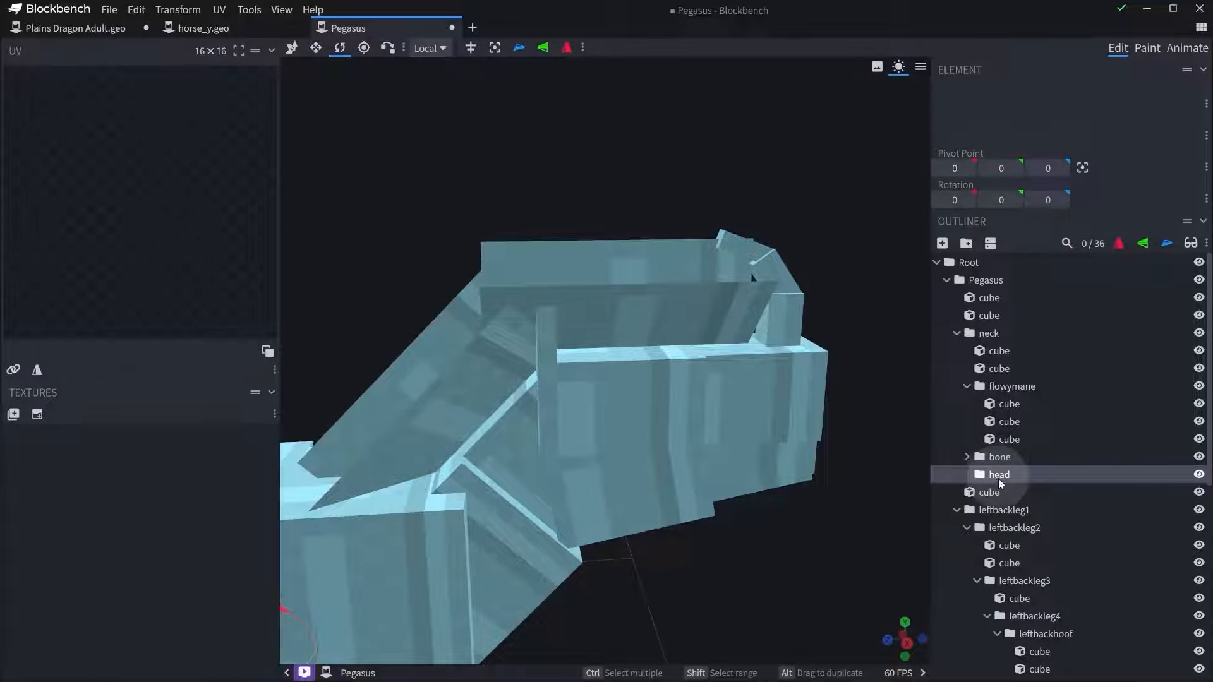
pyautogui.press('Delete')
pyautogui.doubleClick(999, 459)
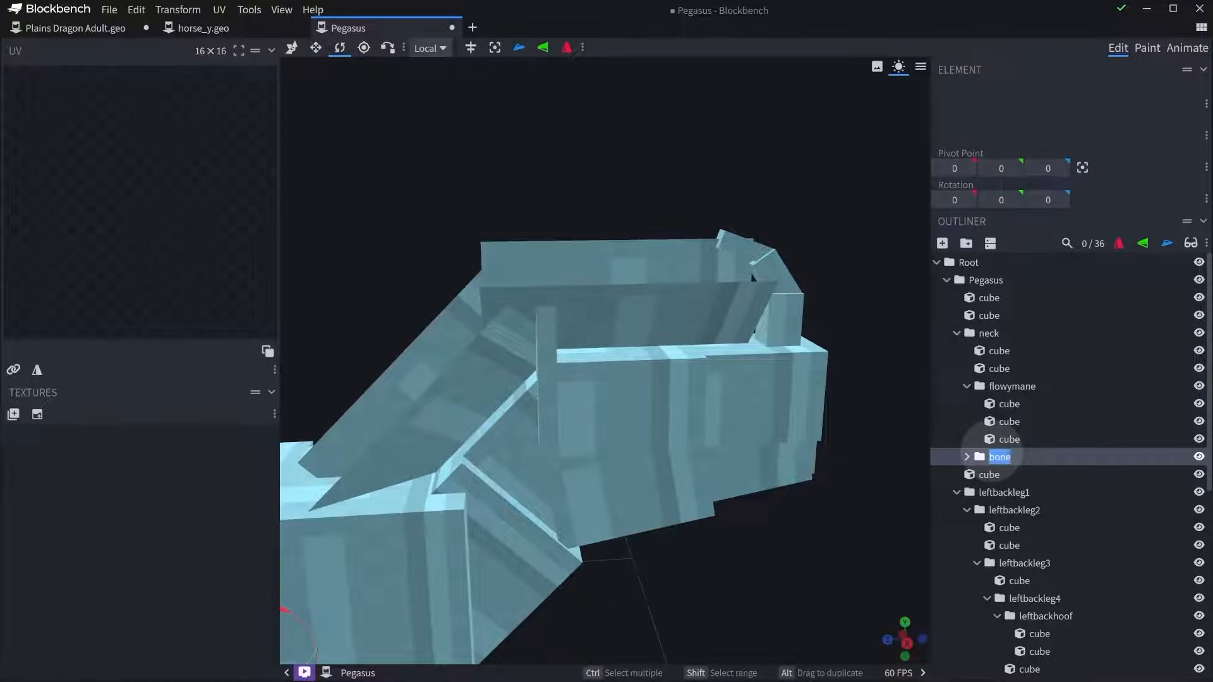
pyautogui.click(1058, 423)
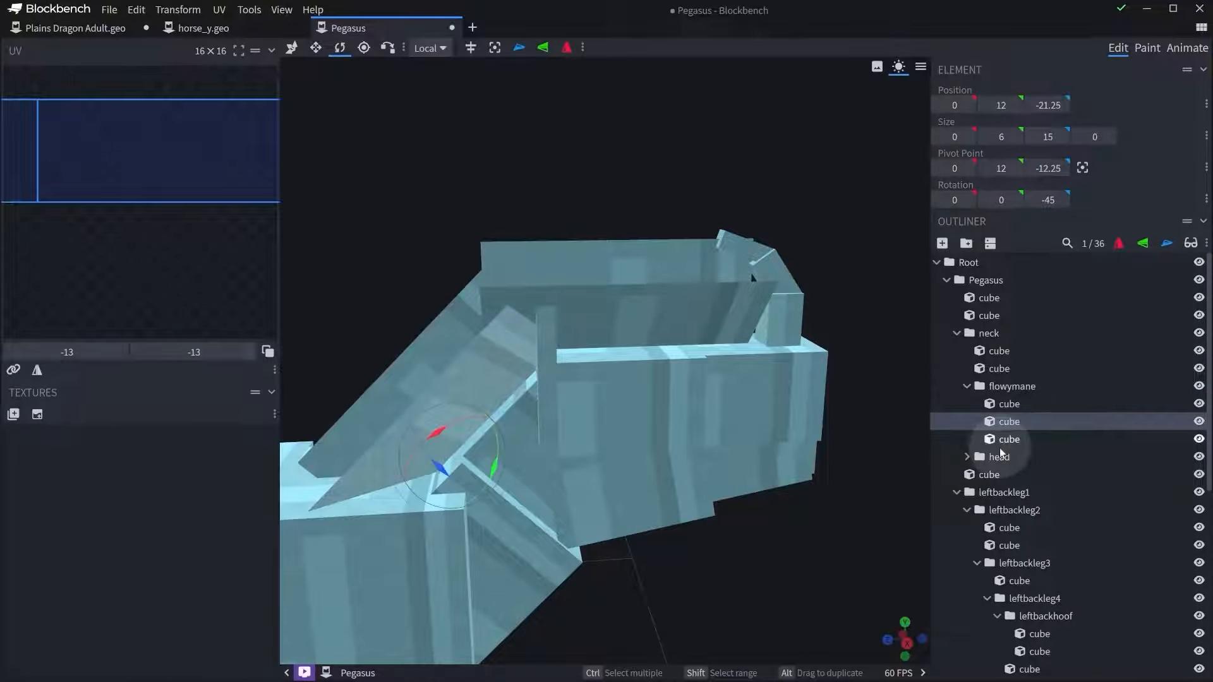
# - Check the head group's nesting under neck and examine the Pegasus's horn, mane and overall proportions
pyautogui.click(999, 444)
pyautogui.click(993, 458)
pyautogui.moveTo(1006, 451); pyautogui.dragTo(985, 336)
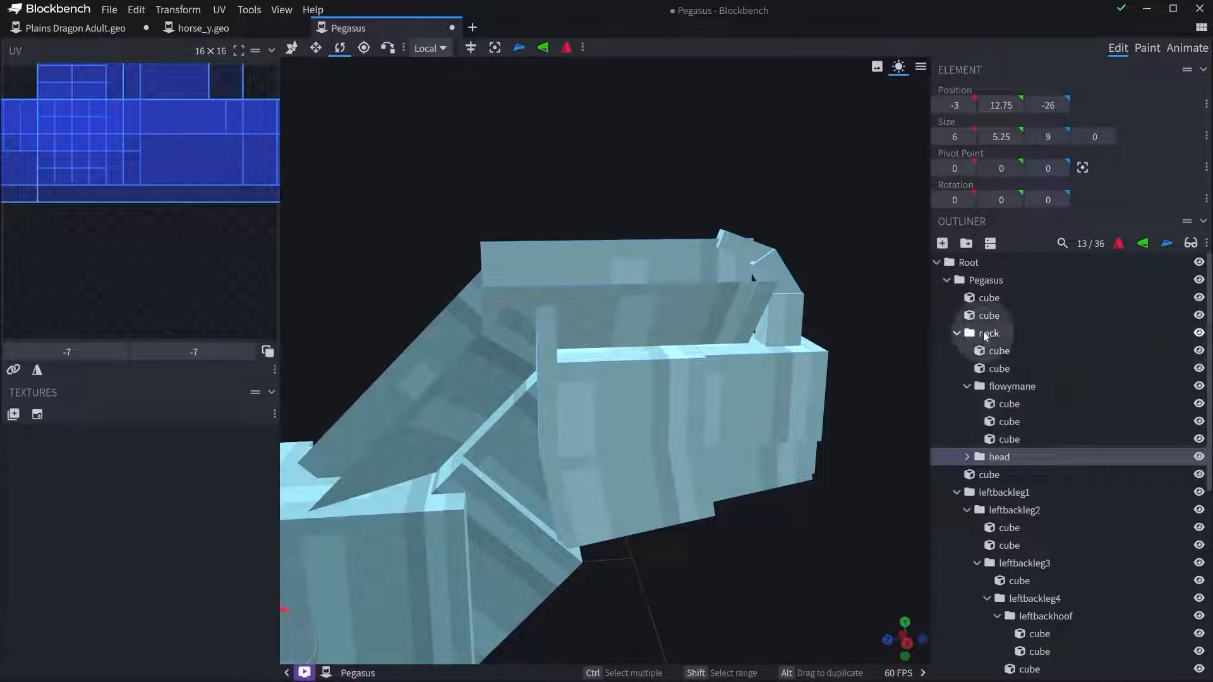
pyautogui.click(984, 336)
pyautogui.scroll(-5, 983, 341)
pyautogui.scroll(-10, 878, 444)
pyautogui.moveTo(752, 501); pyautogui.dragTo(627, 283)
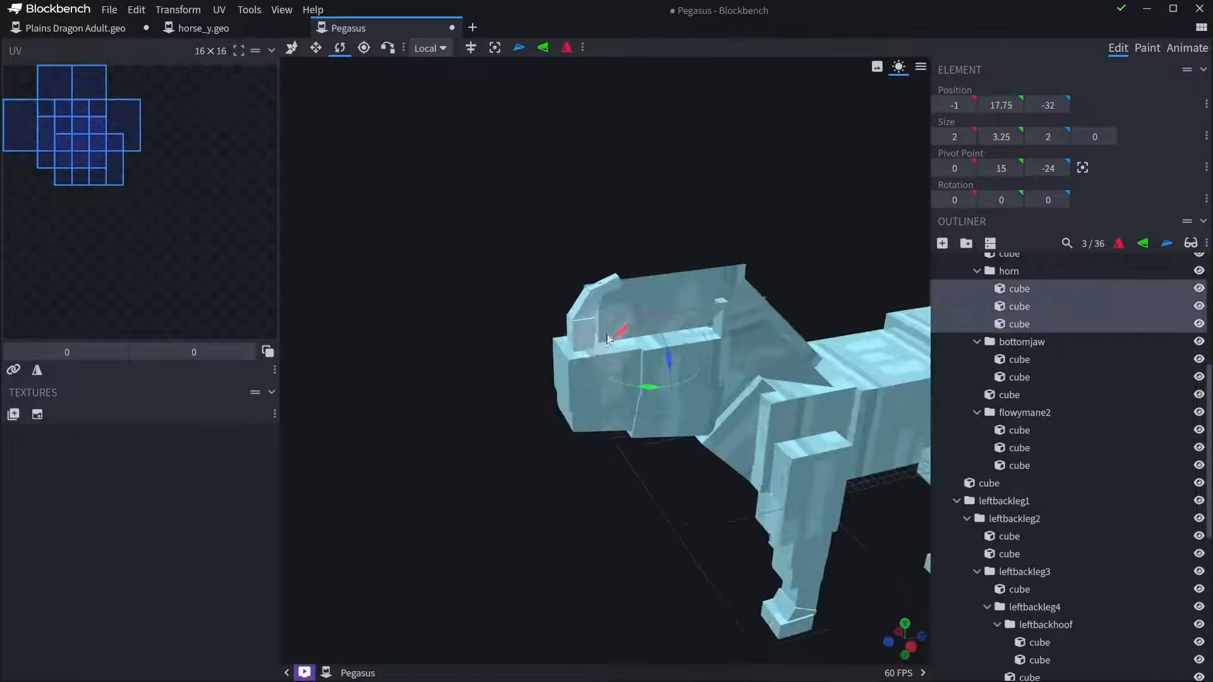
pyautogui.moveTo(480, 354); pyautogui.dragTo(510, 363)
pyautogui.moveTo(512, 363); pyautogui.dragTo(499, 343, button='right')
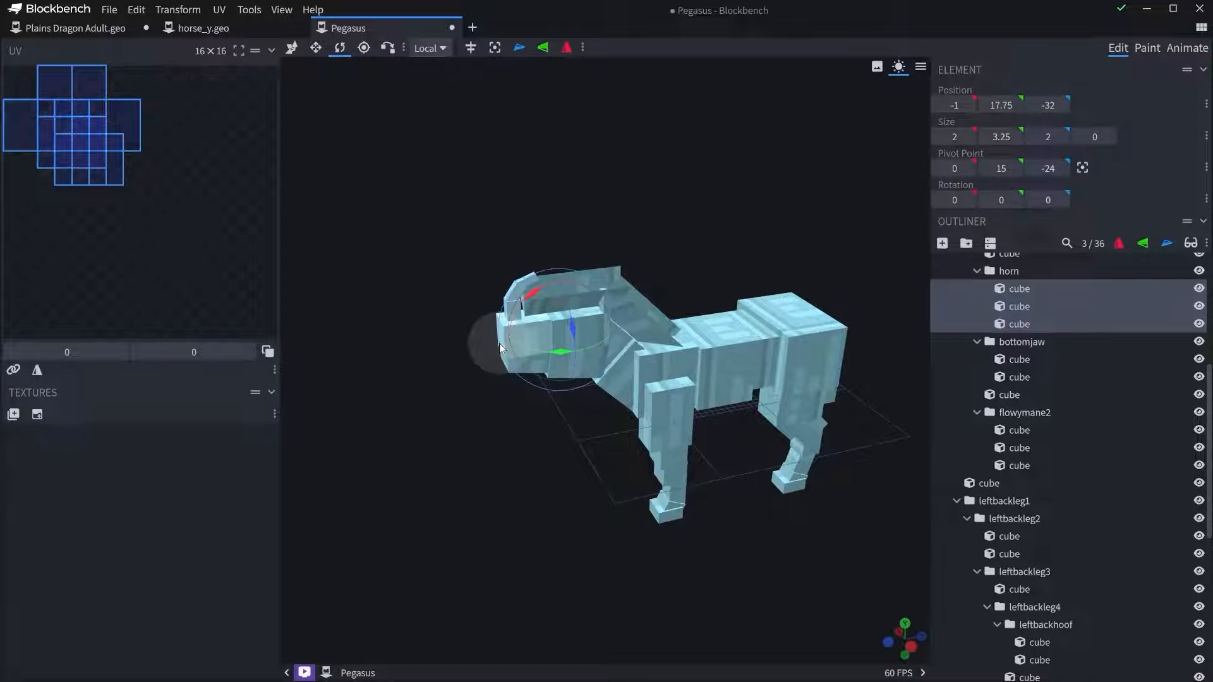
# - Delete the horn's two angled upper segments, keeping only the straight base cube
pyautogui.scroll(6, 571, 370)
pyautogui.click(598, 304)
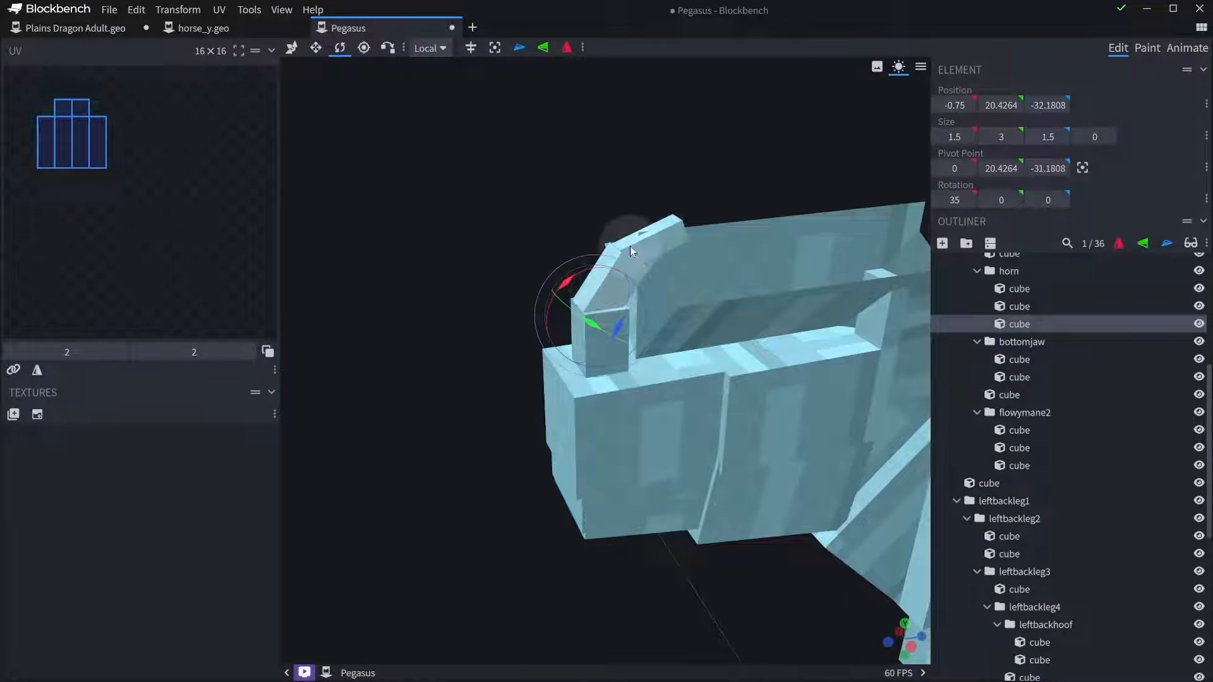
pyautogui.click(630, 246)
pyautogui.press('Delete')
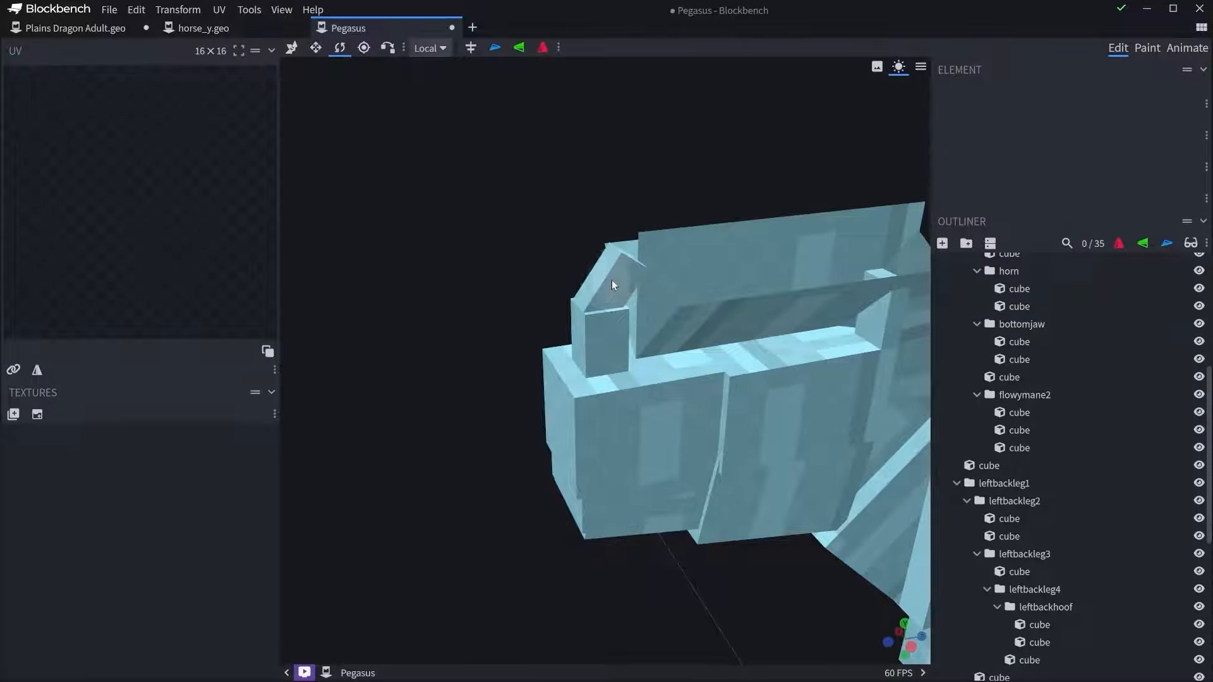
# - Undo a duplicate of the horn's base cube and shorten the base cube to 3 units high
pyautogui.click(613, 330)
pyautogui.hotkey('ctrl', 'd')
pyautogui.press('v')
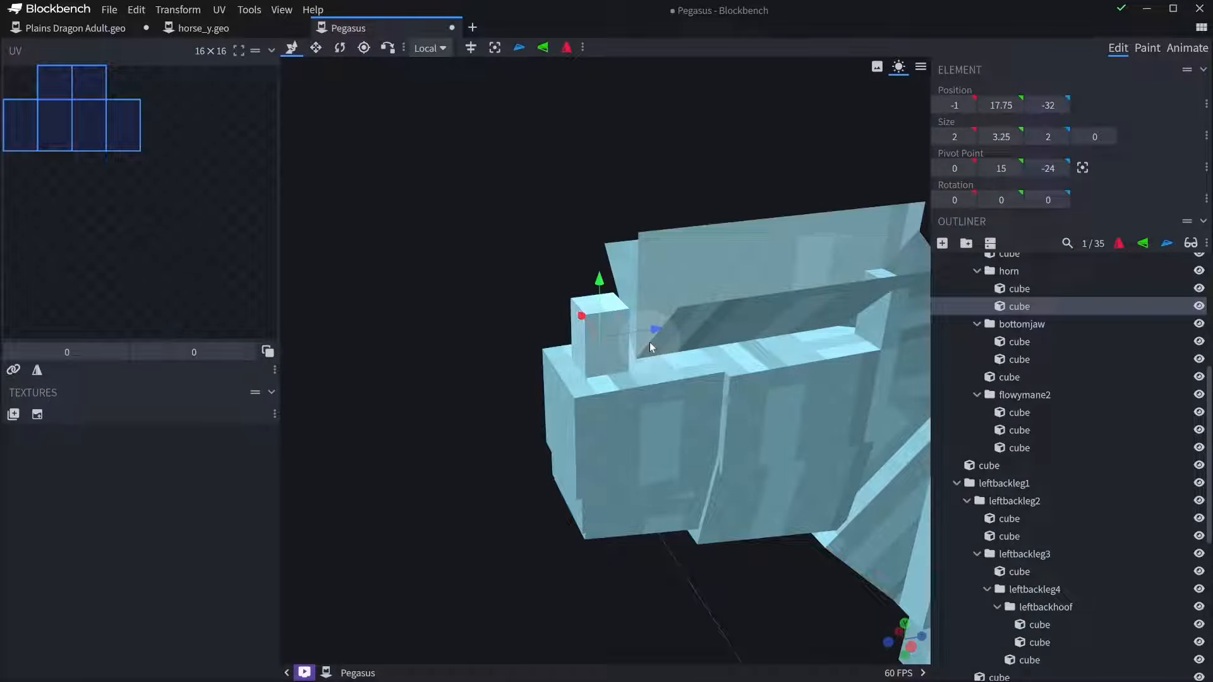
pyautogui.hotkey('ctrl', 'z')
pyautogui.press('s')
pyautogui.moveTo(462, 342)
pyautogui.mouseDown()
pyautogui.moveTo(478, 349)
pyautogui.moveTo(471, 342)
pyautogui.mouseUp()
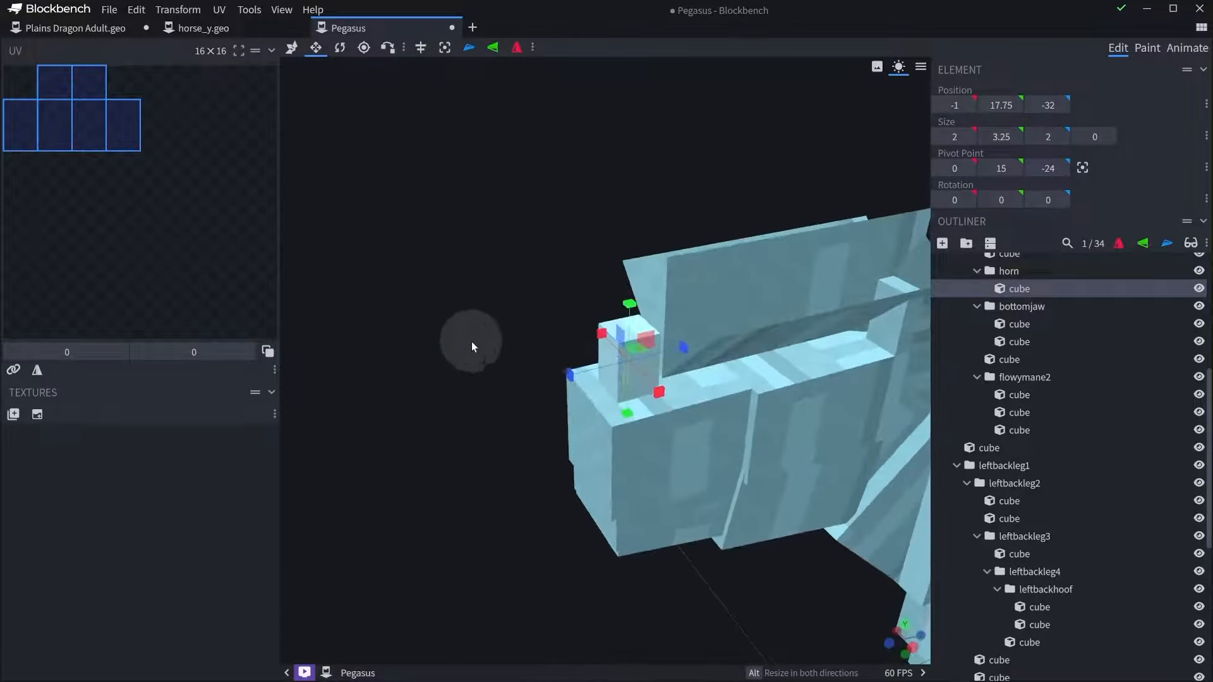
pyautogui.moveTo(533, 306); pyautogui.dragTo(476, 265)
# - Stack a duplicate of the horn's base cube on top at Y 20.75 and narrow it to 1.5 by 3 by 1.5 units
pyautogui.hotkey('ctrl', 'd')
pyautogui.press('v')
pyautogui.moveTo(547, 221); pyautogui.dragTo(547, 152)
pyautogui.press('s')
pyautogui.moveTo(485, 232); pyautogui.dragTo(498, 235)
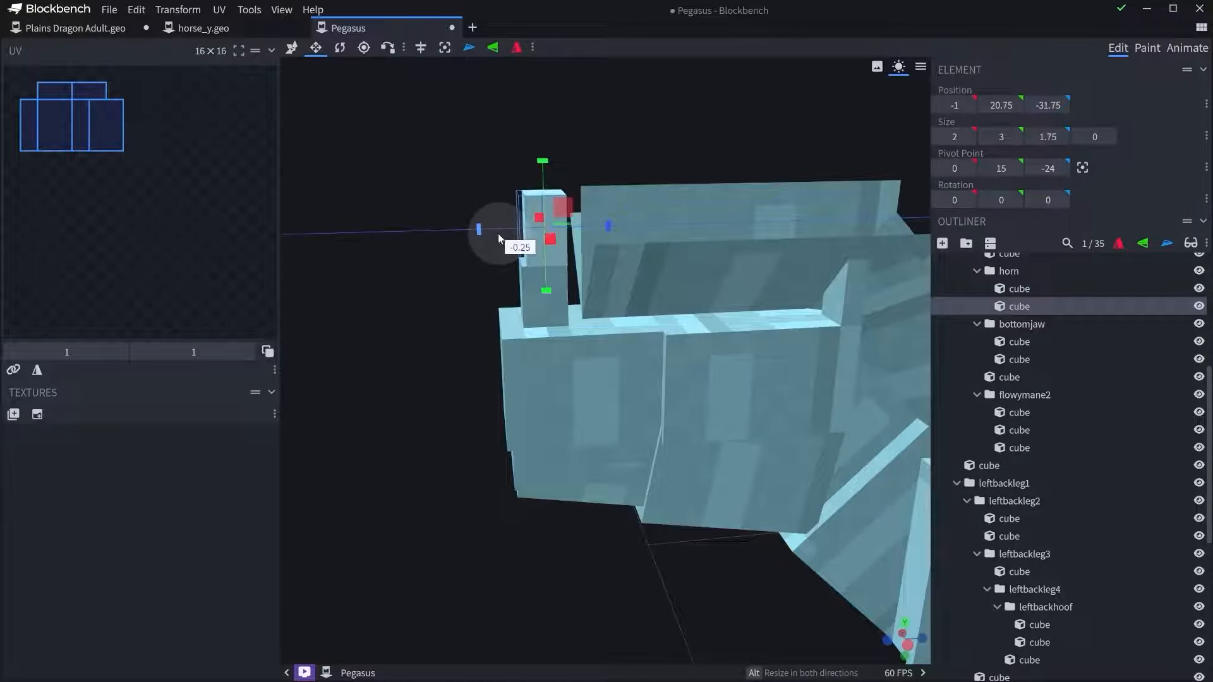
pyautogui.moveTo(417, 234); pyautogui.dragTo(471, 275)
pyautogui.moveTo(712, 390); pyautogui.dragTo(642, 360)
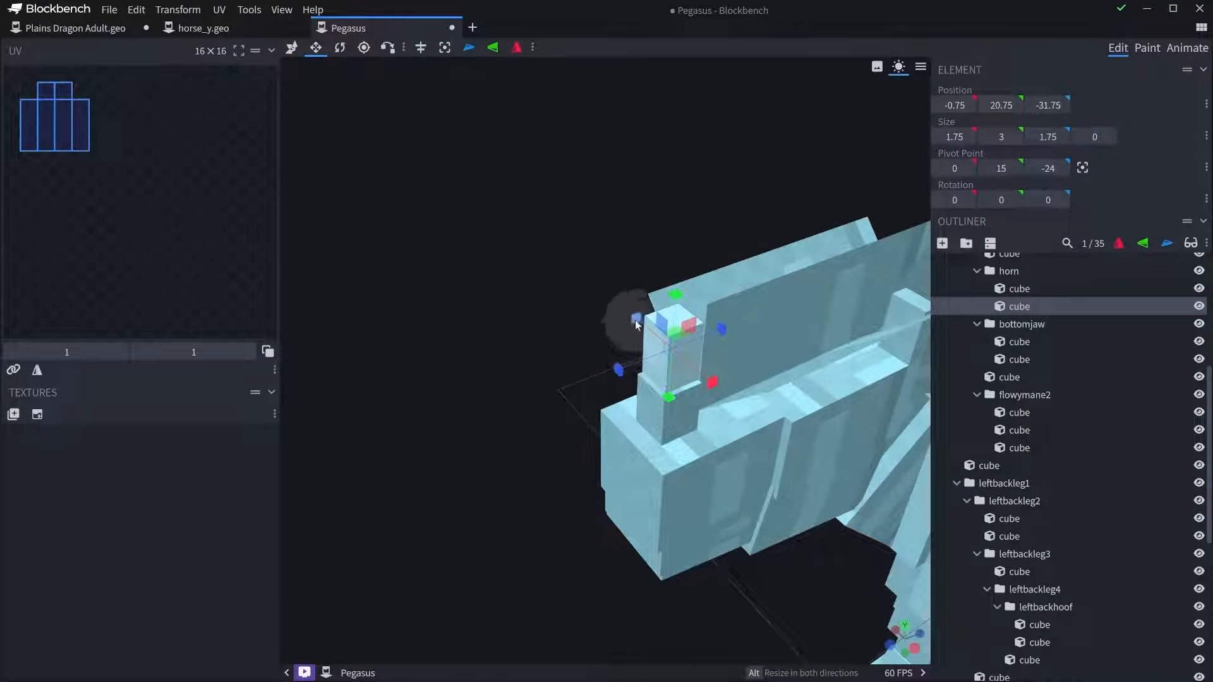
pyautogui.moveTo(590, 329); pyautogui.dragTo(530, 288)
pyautogui.moveTo(604, 320); pyautogui.dragTo(595, 321)
# - Duplicate the horn's middle cube upward to Y 23.75 and narrow the copy into a tip 1 unit deep
pyautogui.hotkey('ctrl', 'd')
pyautogui.press('v')
pyautogui.moveTo(540, 284); pyautogui.dragTo(534, 223)
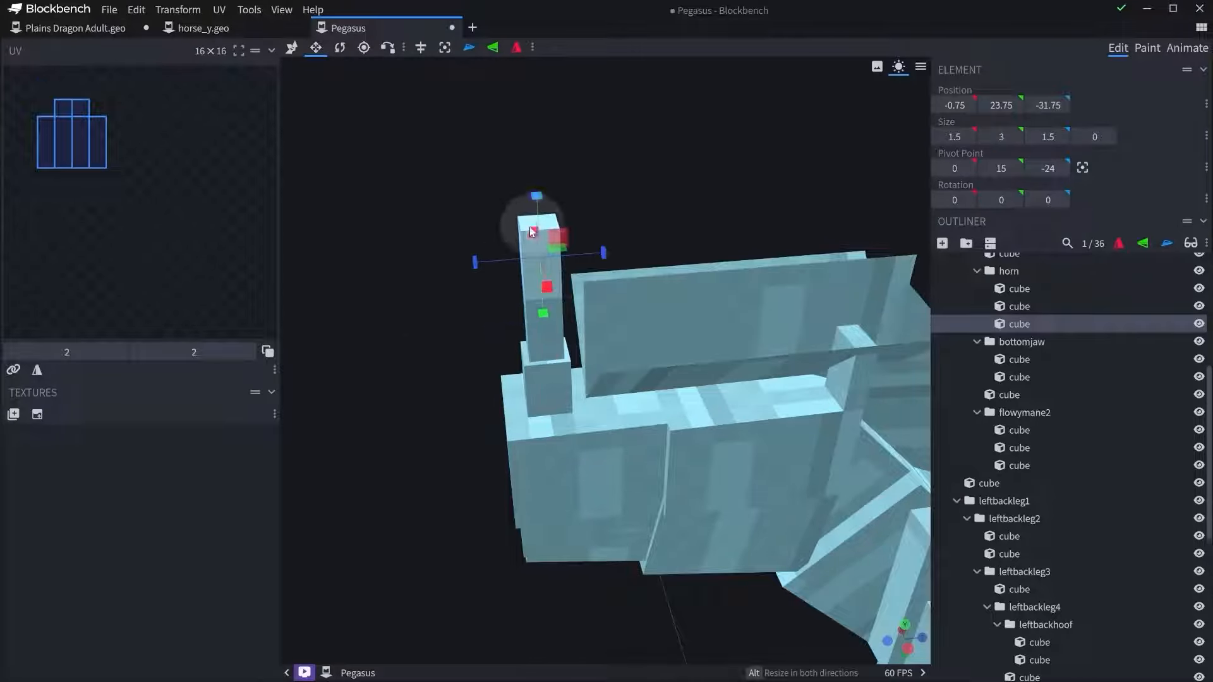
pyautogui.press('s')
pyautogui.moveTo(491, 263); pyautogui.dragTo(573, 253)
pyautogui.moveTo(487, 271); pyautogui.dragTo(591, 309)
pyautogui.moveTo(810, 318); pyautogui.dragTo(801, 315)
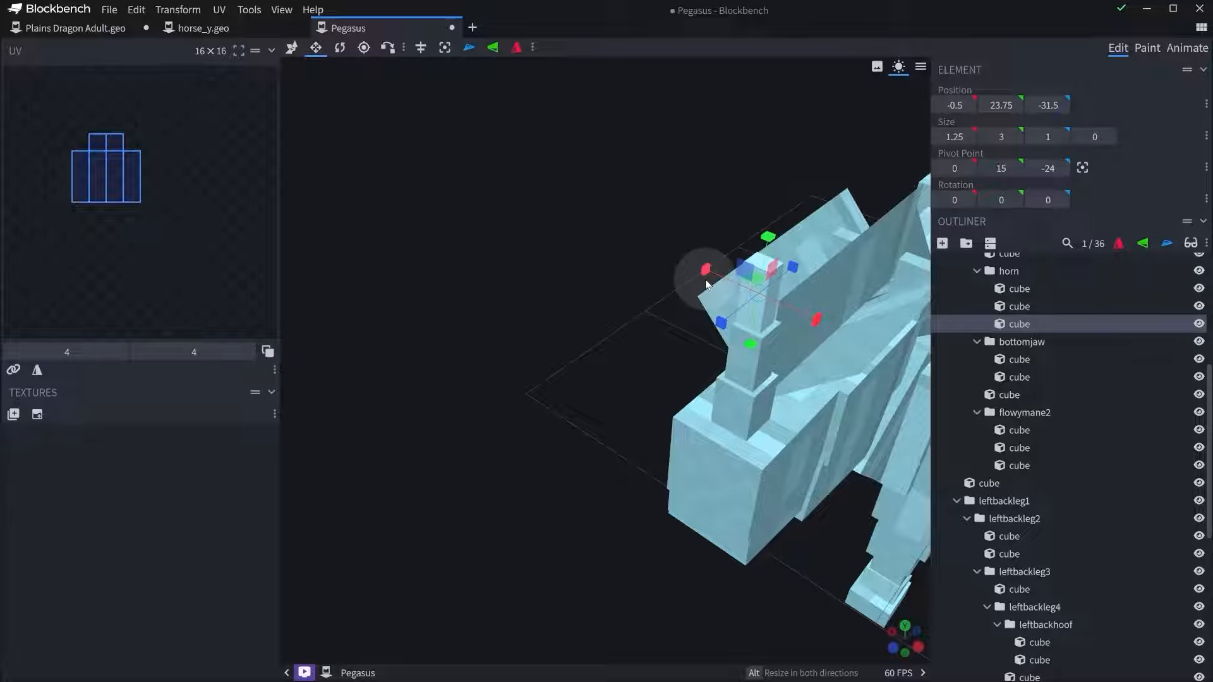
pyautogui.moveTo(703, 268); pyautogui.dragTo(708, 272)
# - Tilt the three horn cubes to -30 degrees on X about a base pivot at 0, 18.25, -31, and seat them into the head
pyautogui.scroll(-5, 644, 287)
pyautogui.moveTo(560, 289); pyautogui.dragTo(503, 229)
pyautogui.moveTo(562, 317); pyautogui.dragTo(553, 358, button='right')
pyautogui.scroll(5, 553, 358)
pyautogui.scroll(-5, 553, 362)
pyautogui.keyDown('ctrl'); pyautogui.moveTo(575, 341); pyautogui.dragTo(661, 275); pyautogui.keyUp('ctrl')
pyautogui.press('r')
pyautogui.scroll(3, 625, 287)
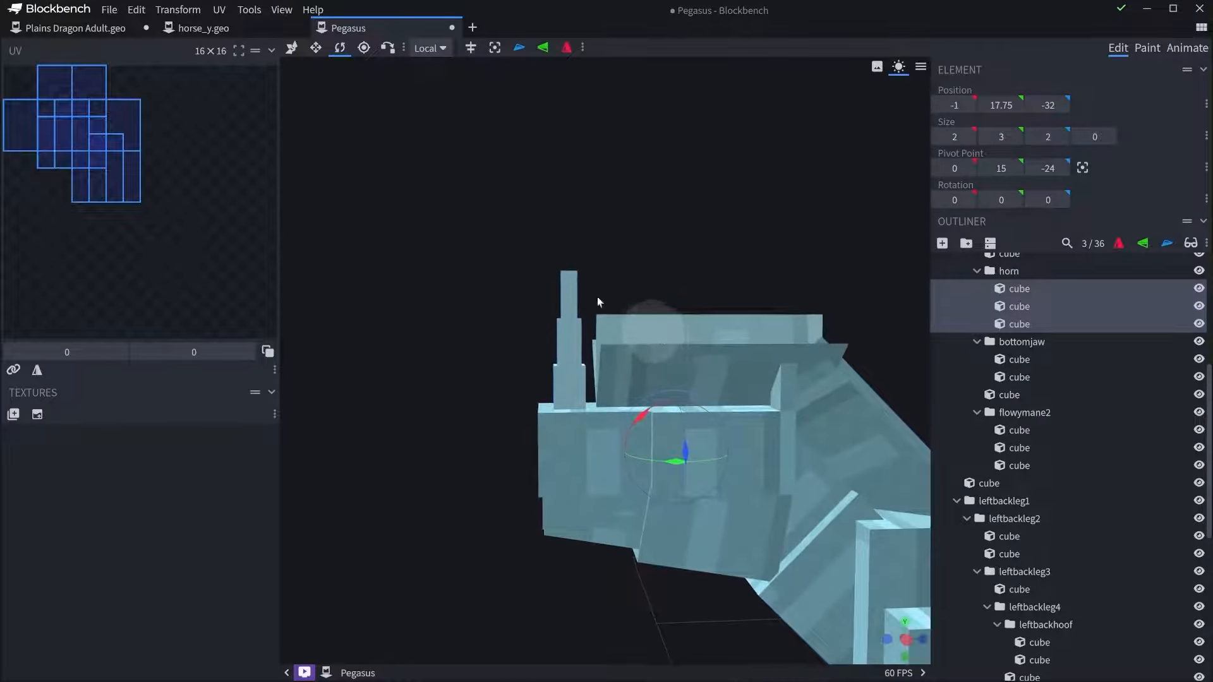
pyautogui.click(496, 50)
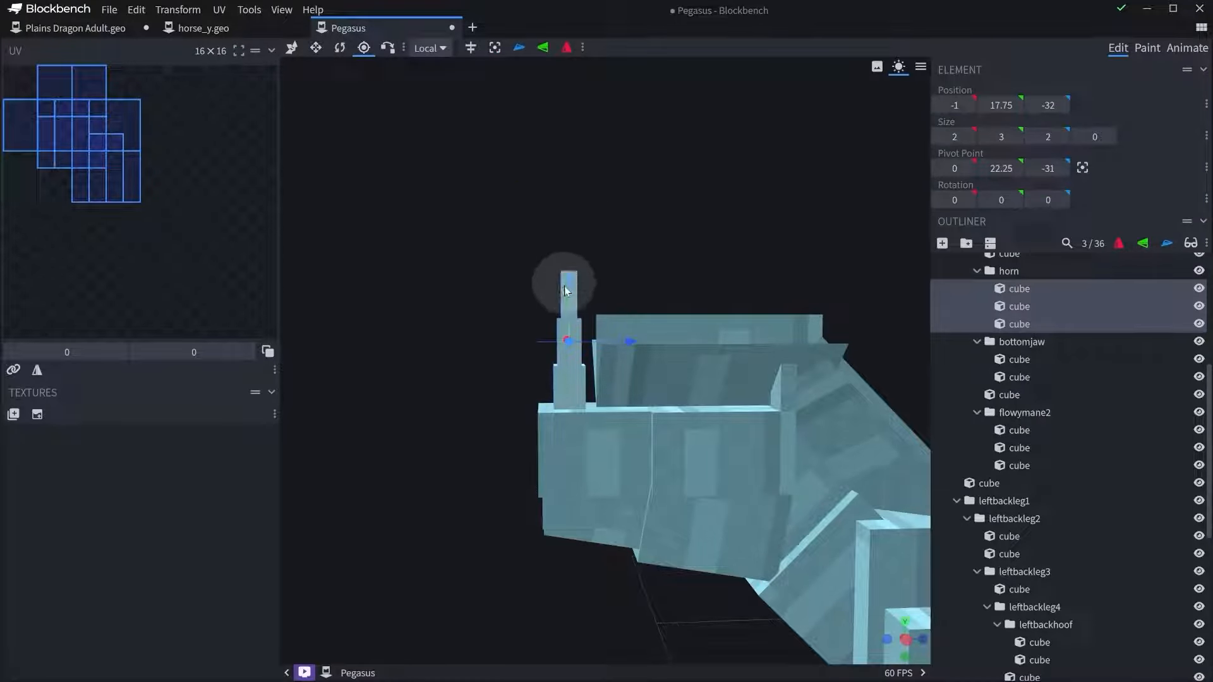
pyautogui.moveTo(567, 342); pyautogui.dragTo(563, 353)
pyautogui.press('r')
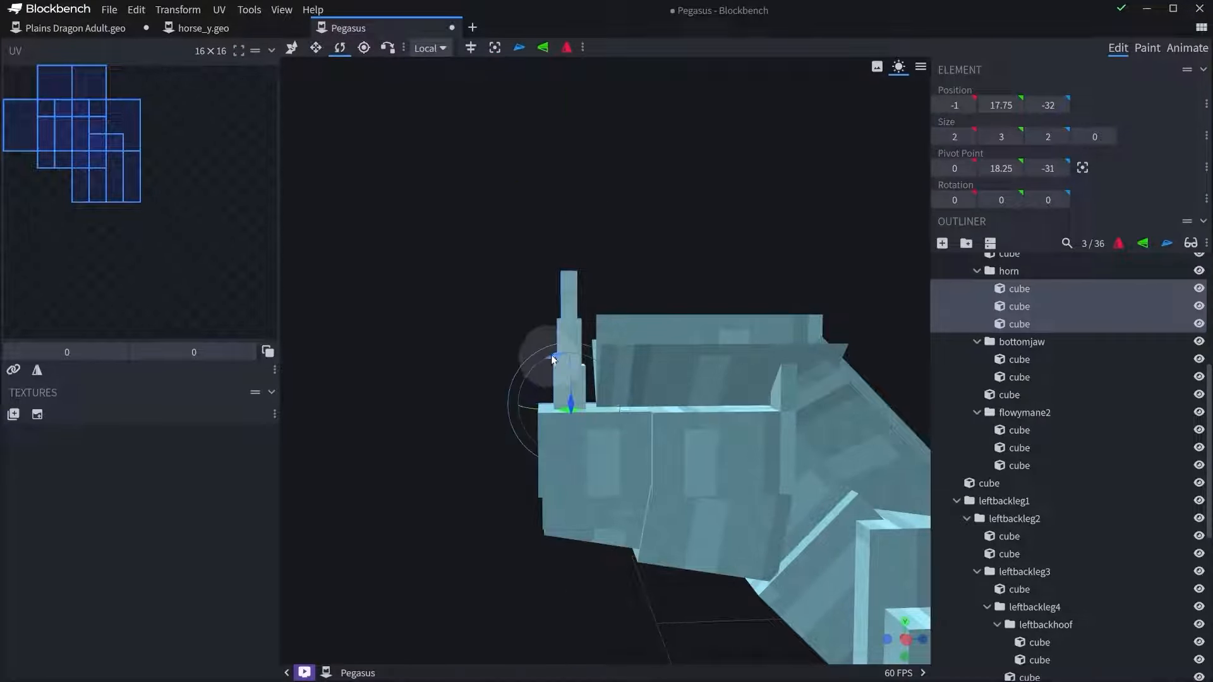
pyautogui.moveTo(545, 381); pyautogui.dragTo(547, 389)
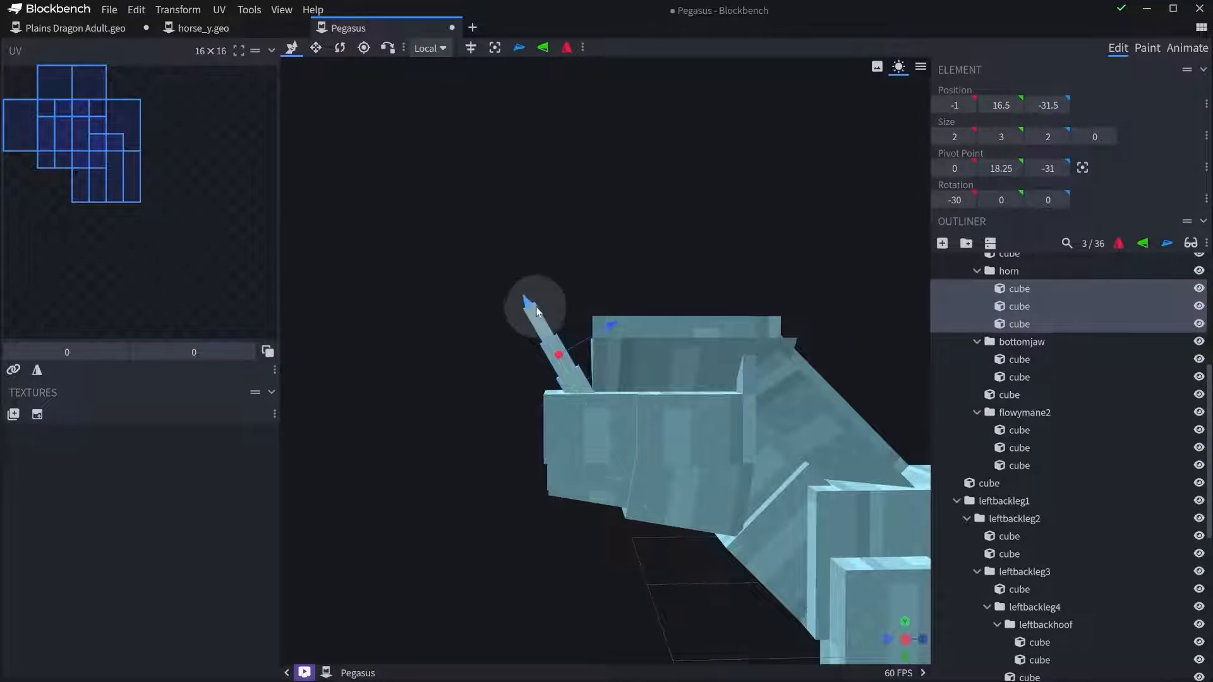
# - Move the tilted horn back along the head until its base cube is at Z -23.5, and lower it into the head
pyautogui.scroll(-7, 652, 395)
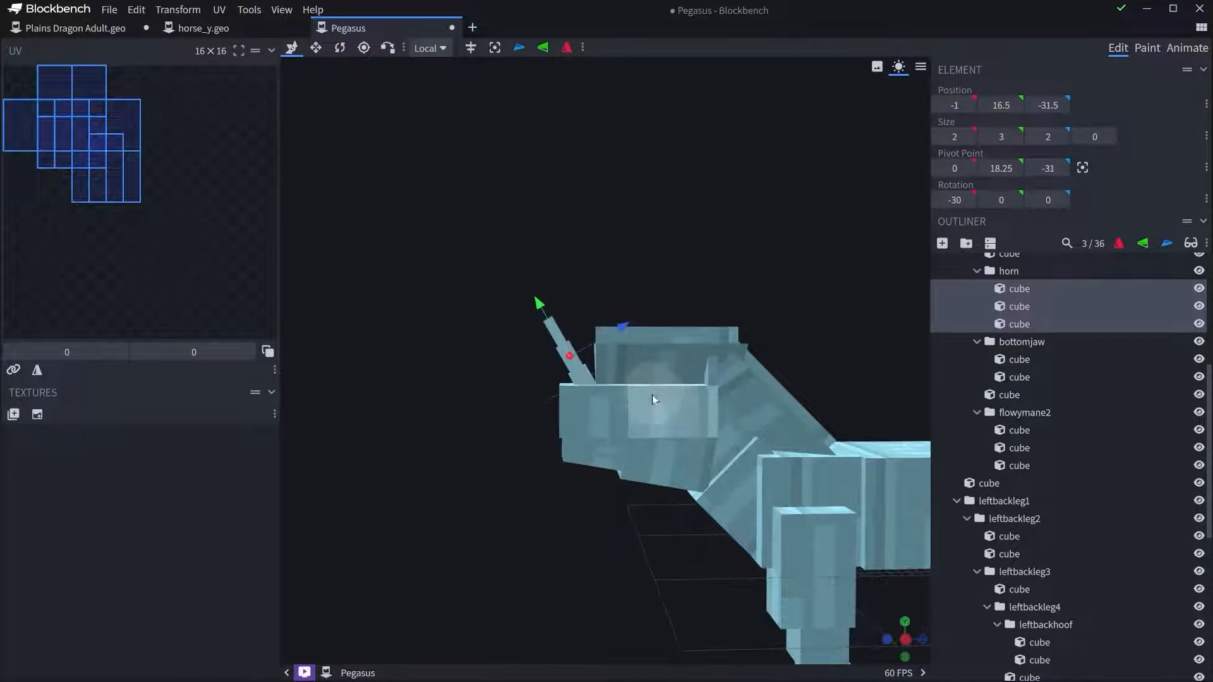
pyautogui.moveTo(760, 430); pyautogui.dragTo(749, 314)
pyautogui.scroll(3, 605, 331)
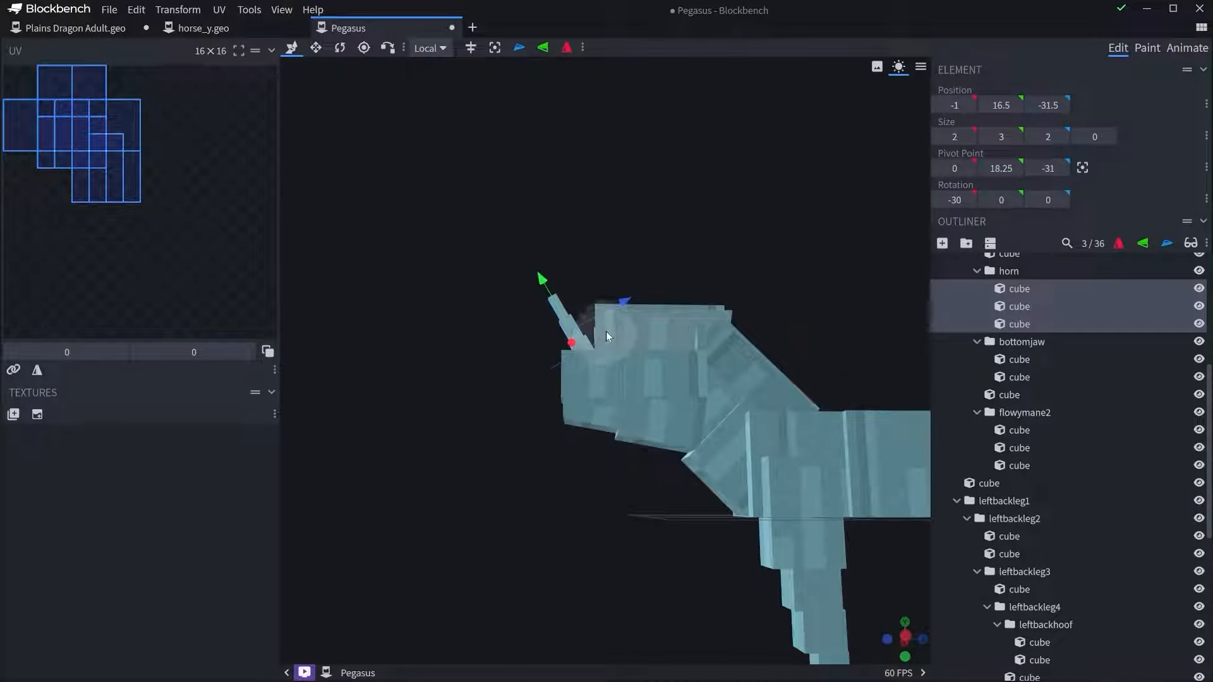
pyautogui.moveTo(665, 294); pyautogui.dragTo(662, 295)
pyautogui.moveTo(648, 221); pyautogui.dragTo(712, 230)
pyautogui.moveTo(711, 230); pyautogui.dragTo(611, 205, button='right')
pyautogui.scroll(5, 594, 251)
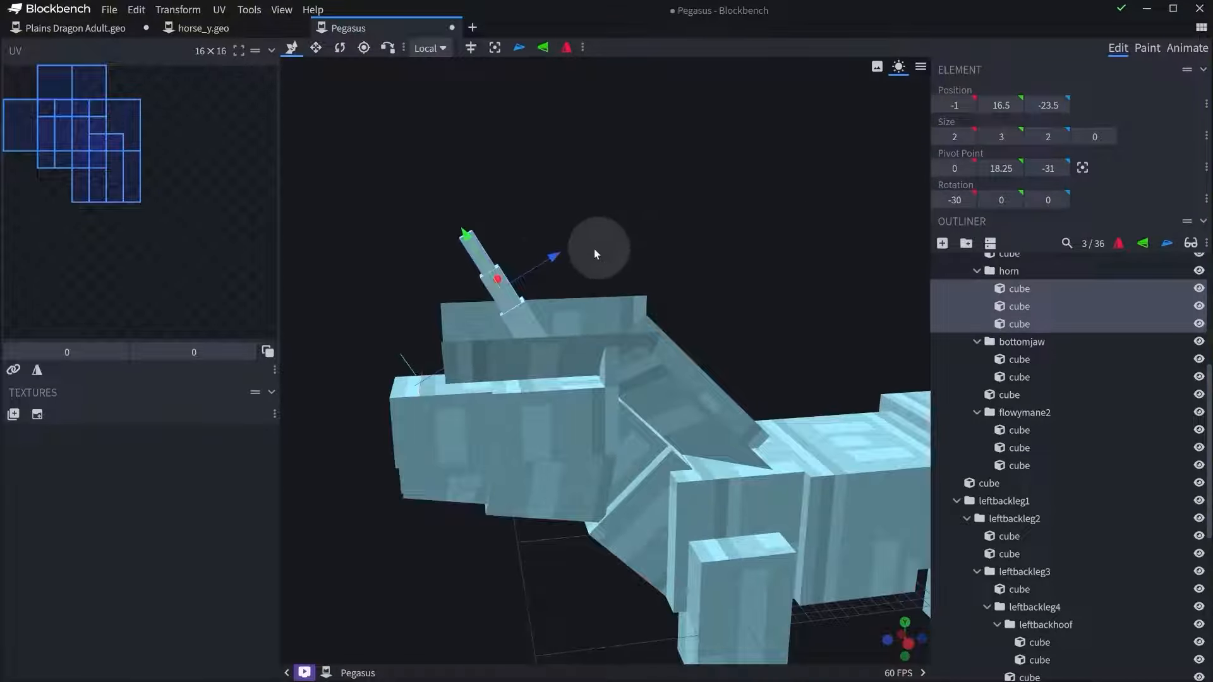
pyautogui.moveTo(442, 219); pyautogui.dragTo(649, 396)
# - Shorten the three flowymane2 cubes from the front to 7 units long, so the head mane sits behind the horn
pyautogui.click(429, 354)
pyautogui.keyDown('ctrl'); pyautogui.click(426, 290); pyautogui.keyUp('ctrl')
pyautogui.keyDown('ctrl'); pyautogui.click(649, 397); pyautogui.keyUp('ctrl')
pyautogui.moveTo(638, 262); pyautogui.dragTo(553, 231)
pyautogui.press('s')
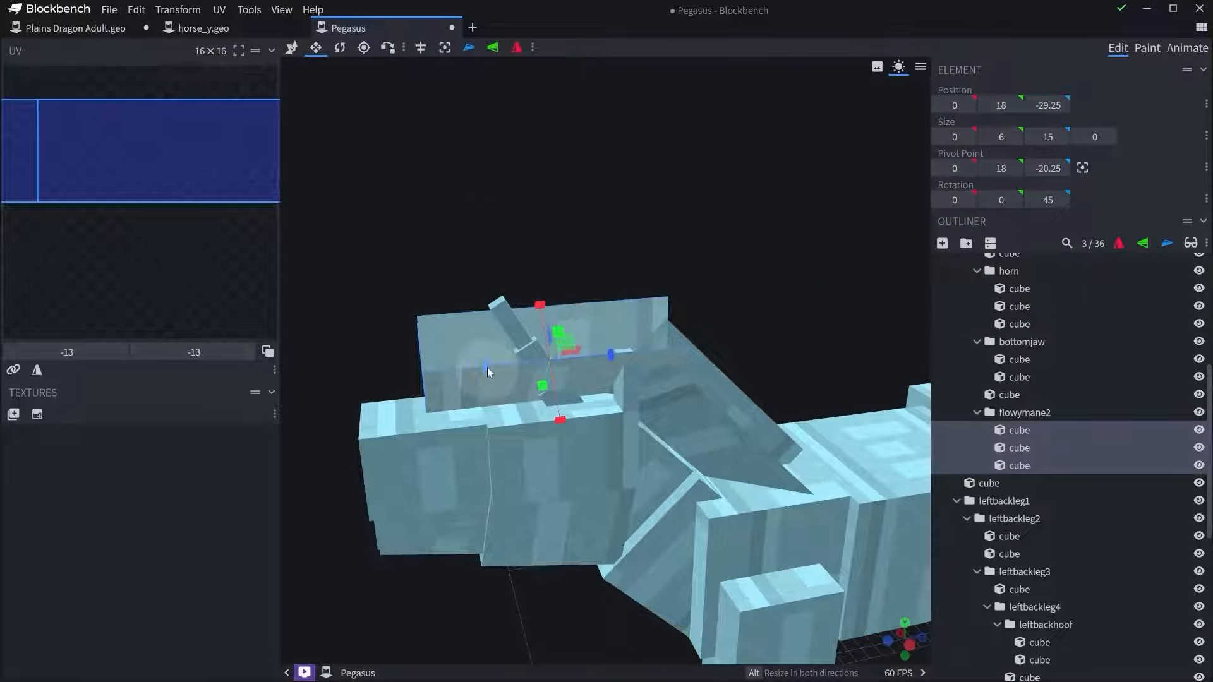
pyautogui.moveTo(487, 366); pyautogui.dragTo(614, 354)
pyautogui.moveTo(619, 214); pyautogui.dragTo(479, 550)
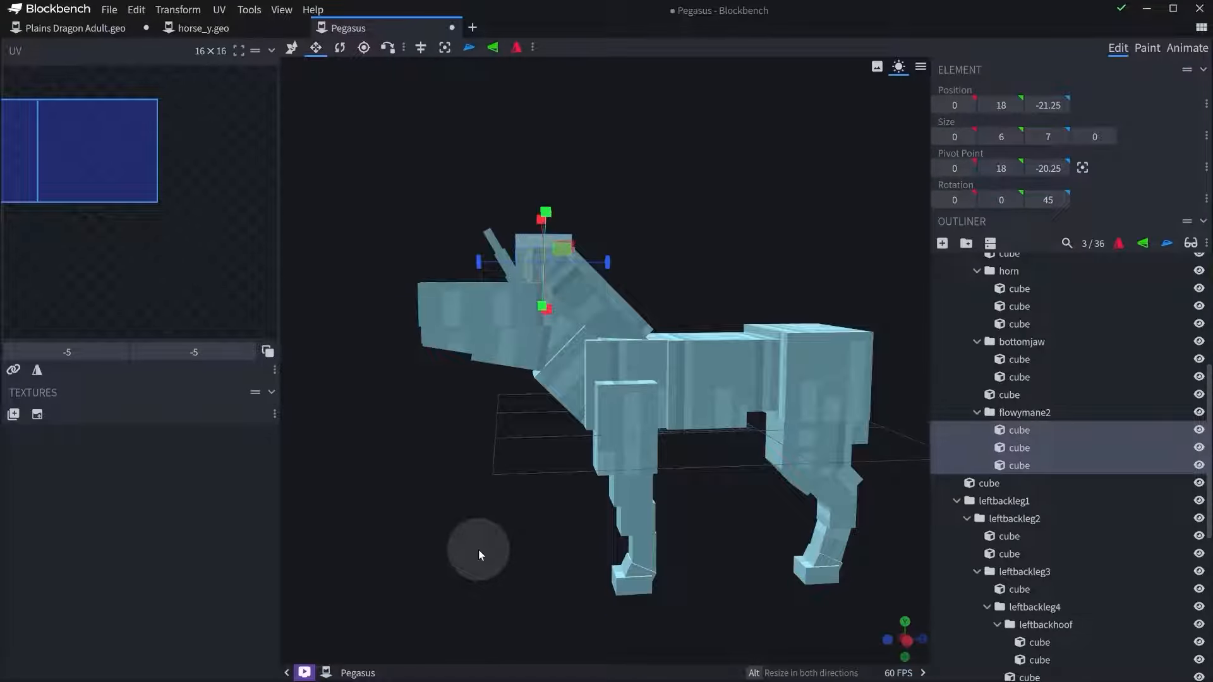
# - Extend the neck's flowymane plane outward to 11 units high
pyautogui.click(622, 283)
pyautogui.moveTo(612, 250); pyautogui.dragTo(695, 251)
pyautogui.scroll(-4, 657, 276)
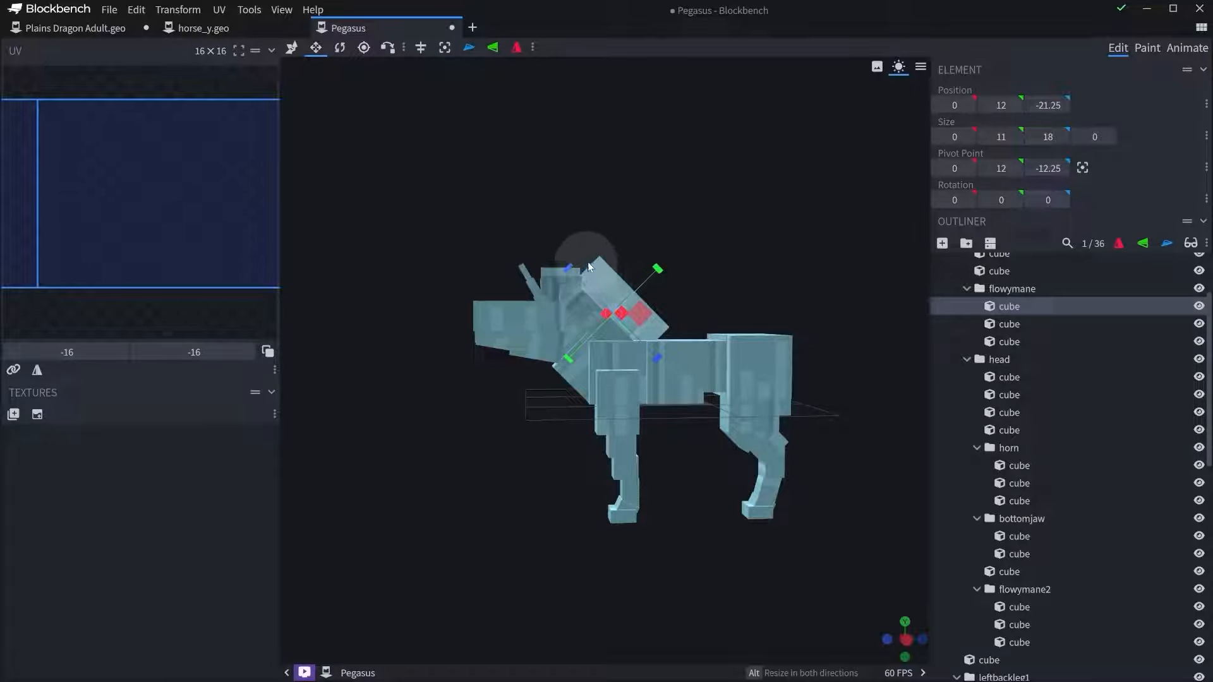
pyautogui.scroll(5, 641, 285)
pyautogui.moveTo(641, 288); pyautogui.dragTo(528, 247)
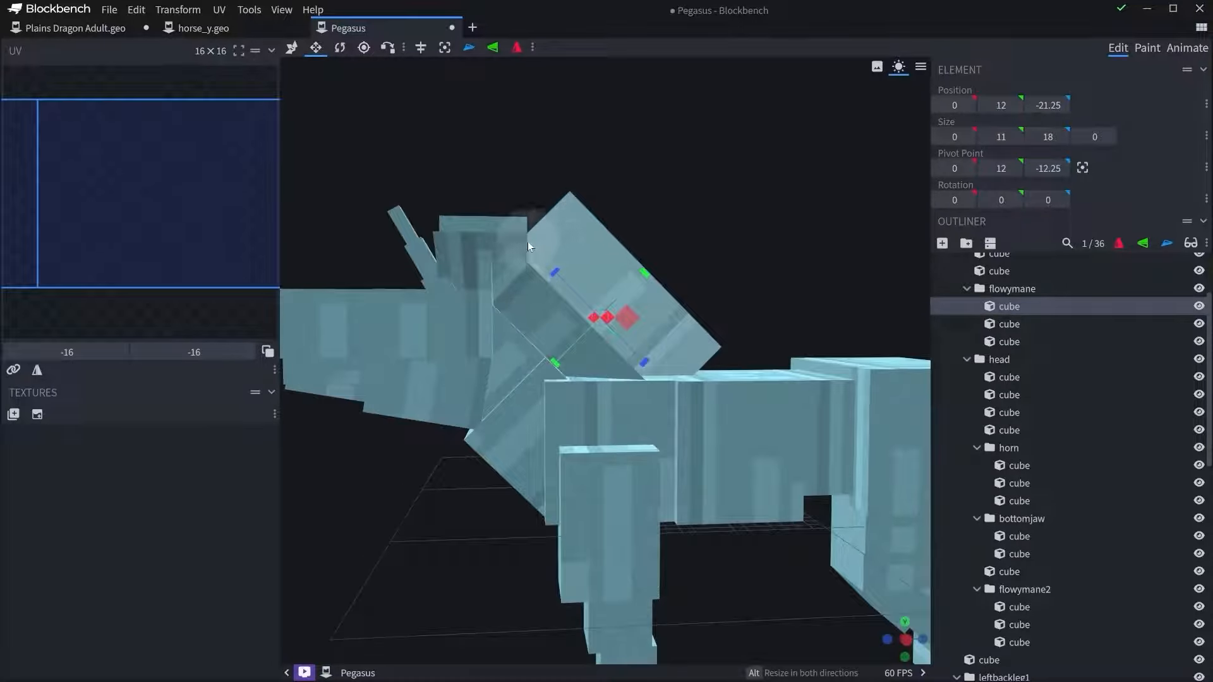
# - Widen the upper cube of the leftfront2 leg segment by 1 unit toward the body, to 5.5 units
pyautogui.scroll(-3, 693, 386)
pyautogui.moveTo(691, 386); pyautogui.dragTo(663, 289, button='right')
pyautogui.scroll(3, 443, 464)
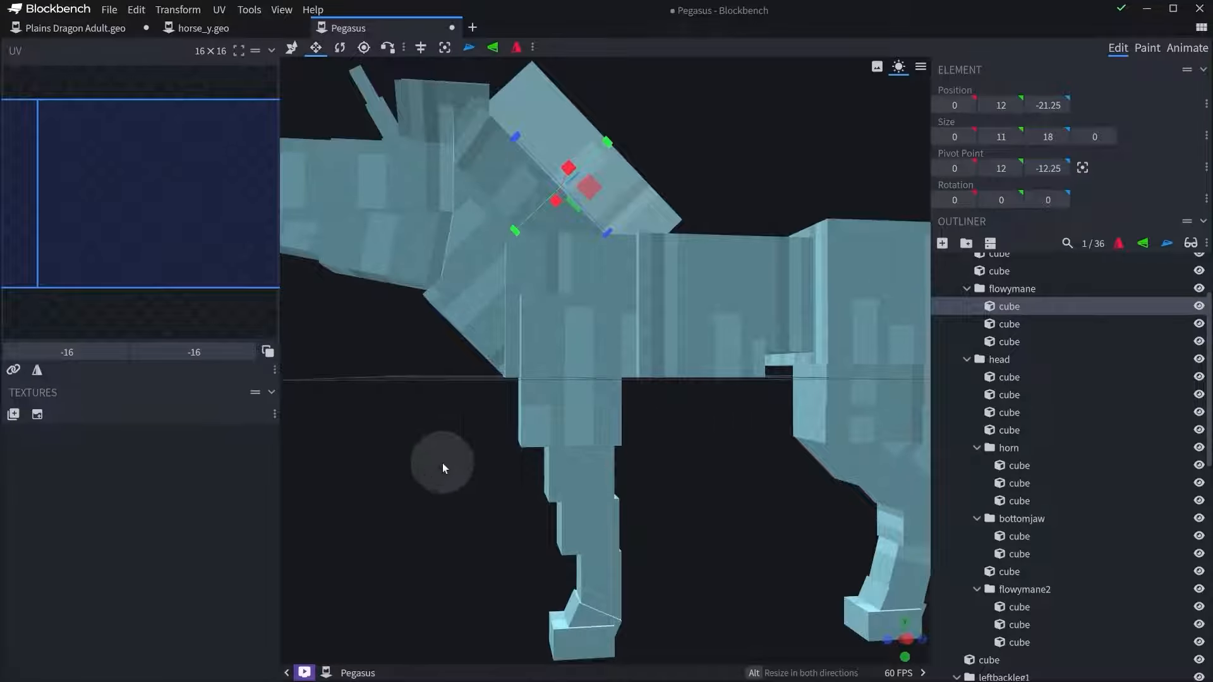
pyautogui.moveTo(443, 465); pyautogui.dragTo(542, 503)
pyautogui.click(599, 377)
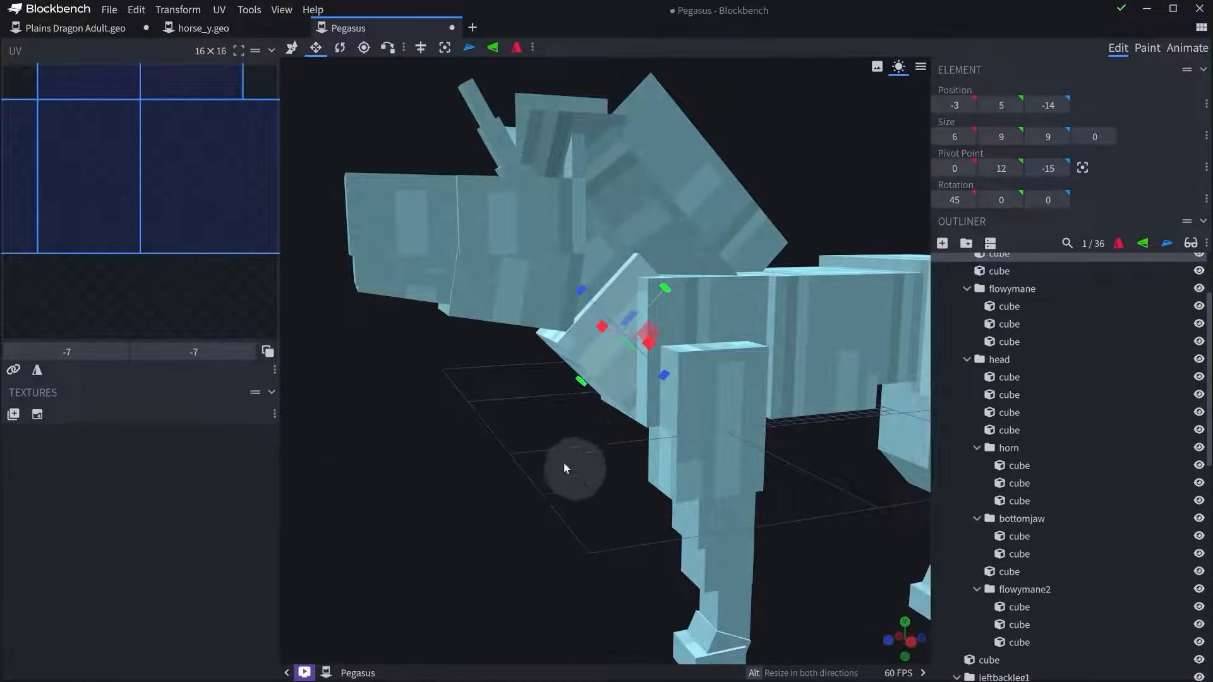
pyautogui.moveTo(563, 464); pyautogui.dragTo(470, 422)
pyautogui.scroll(4, 543, 373)
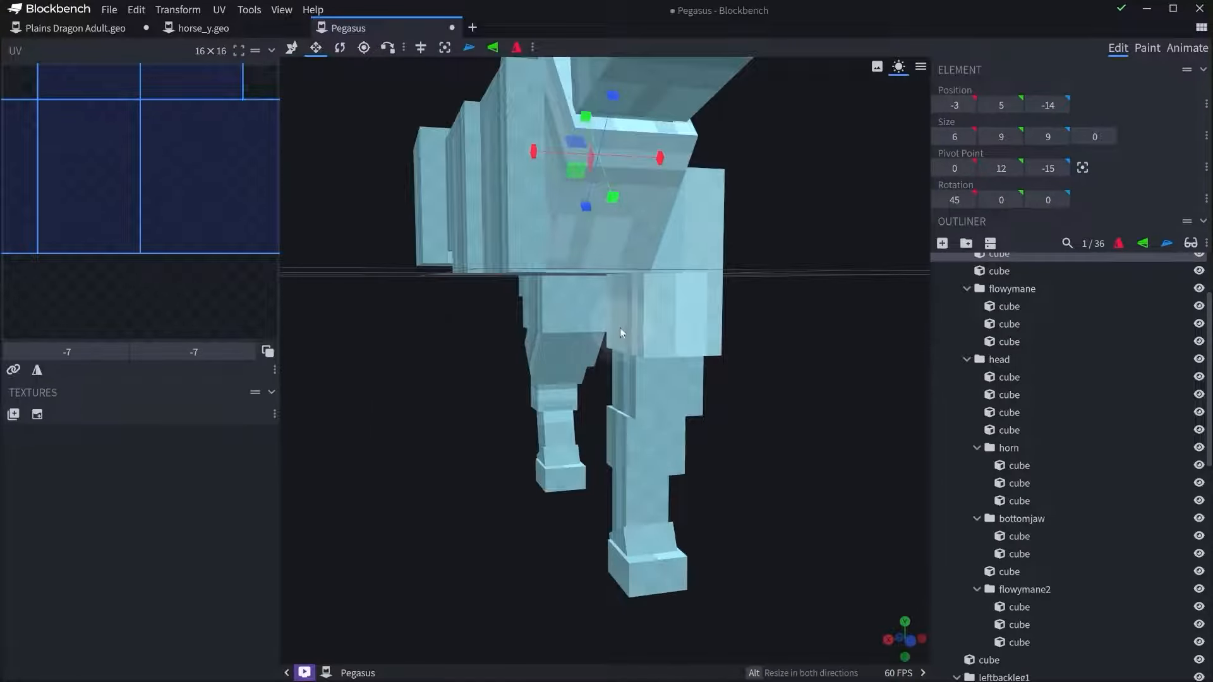
pyautogui.click(621, 328)
pyautogui.moveTo(769, 333); pyautogui.dragTo(733, 327)
pyautogui.click(582, 361)
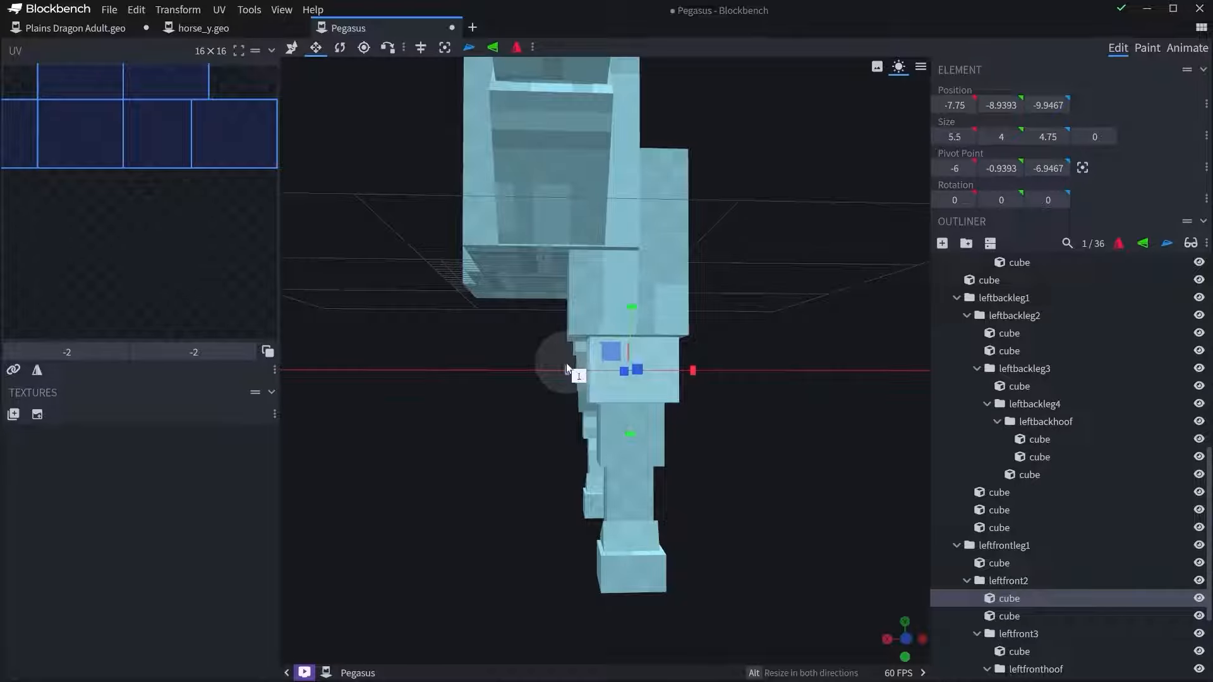
pyautogui.moveTo(577, 363); pyautogui.dragTo(667, 277)
# - Narrow the rump cube to 8.5 units wide so it covers only the left half of the body
pyautogui.click(667, 260)
pyautogui.click(776, 152)
pyautogui.moveTo(776, 151); pyautogui.dragTo(782, 212, button='right')
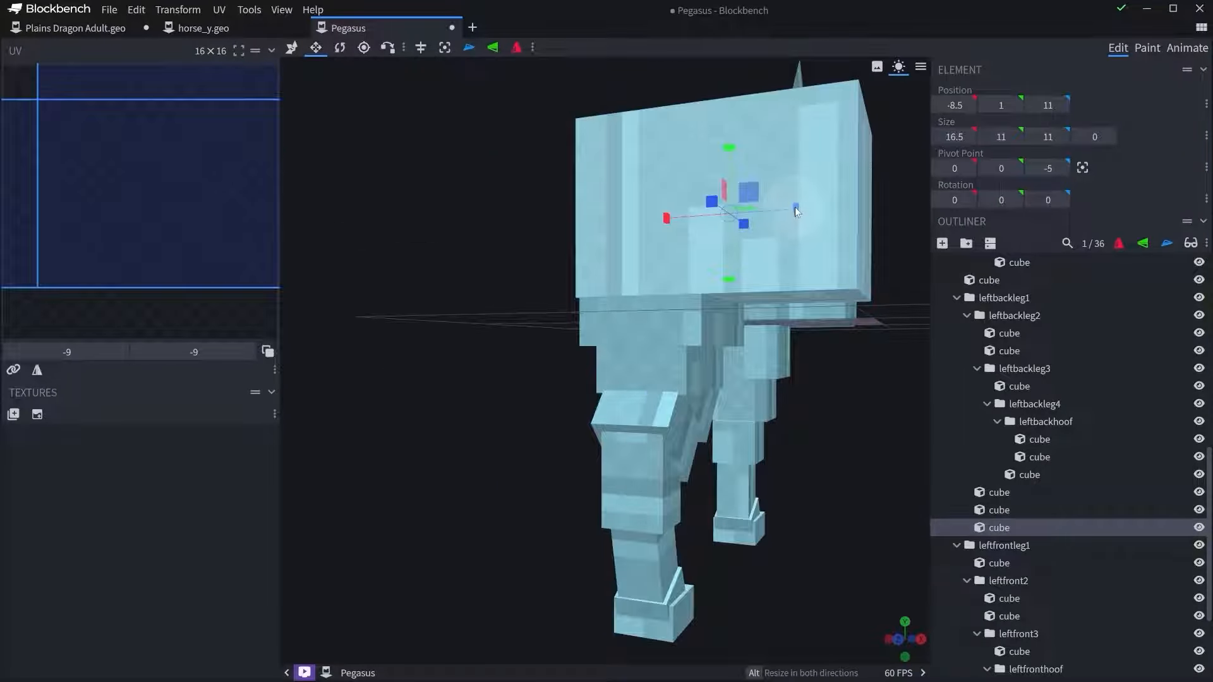
pyautogui.moveTo(793, 206); pyautogui.dragTo(667, 230)
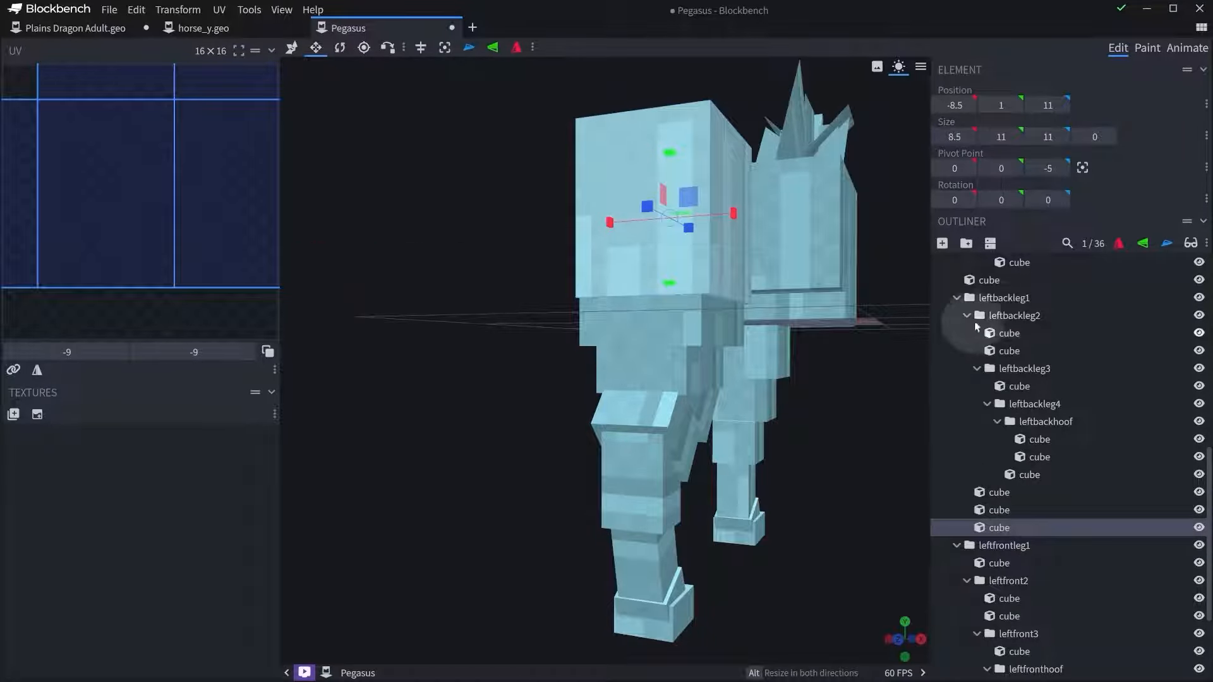
# - Try out a duplicate of the leftbackleg1 group mirrored across X on the opposite side, and undo it
pyautogui.click(1012, 316)
pyautogui.scroll(-2, 694, 435)
pyautogui.moveTo(695, 435); pyautogui.dragTo(988, 351)
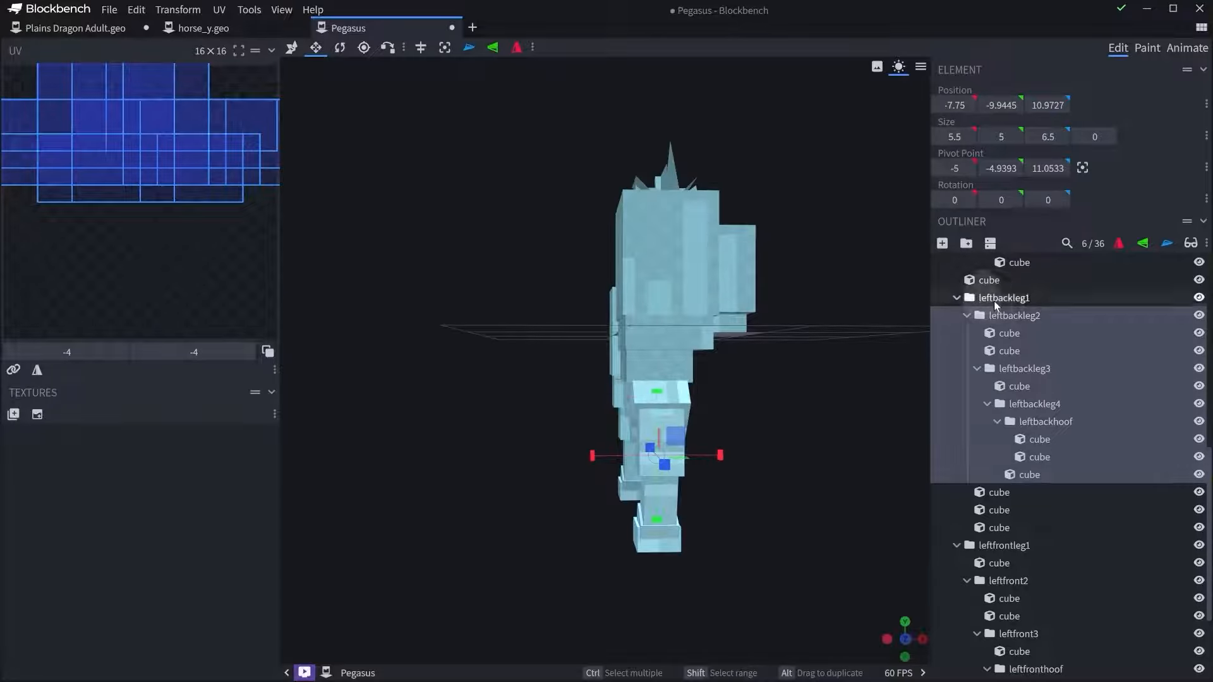
pyautogui.click(994, 301)
pyautogui.moveTo(829, 357); pyautogui.dragTo(797, 355)
pyautogui.hotkey('ctrl', 'd')
pyautogui.click(1118, 243)
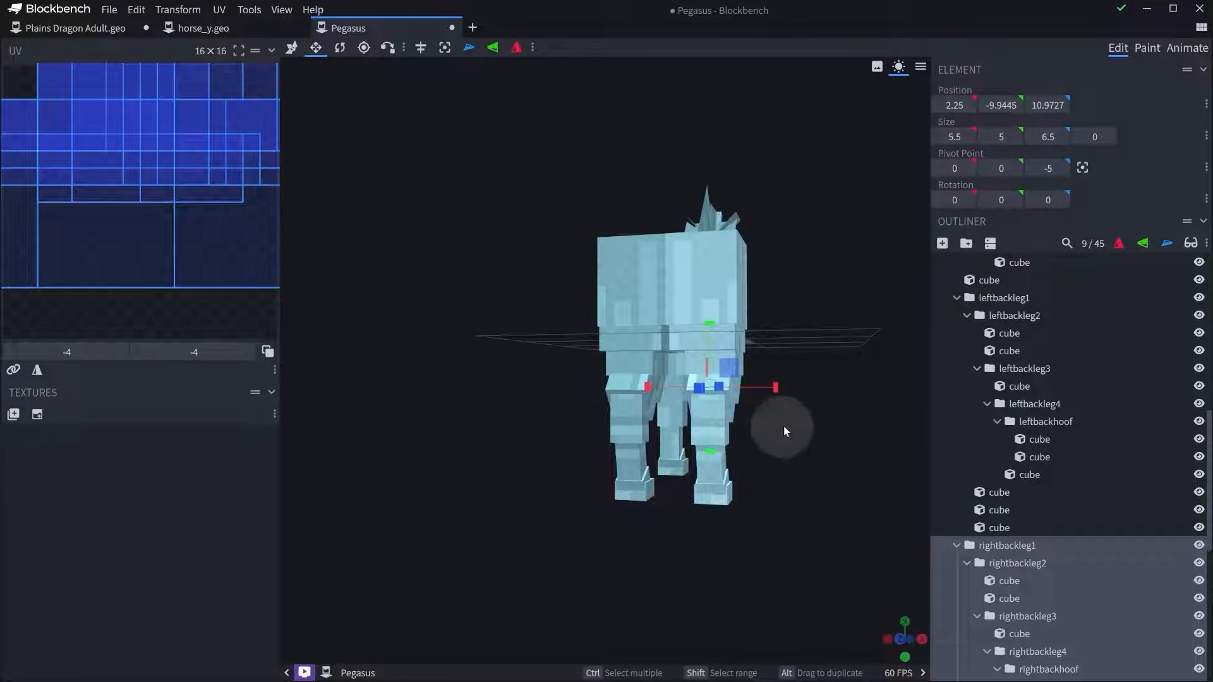
pyautogui.moveTo(783, 426); pyautogui.dragTo(658, 513)
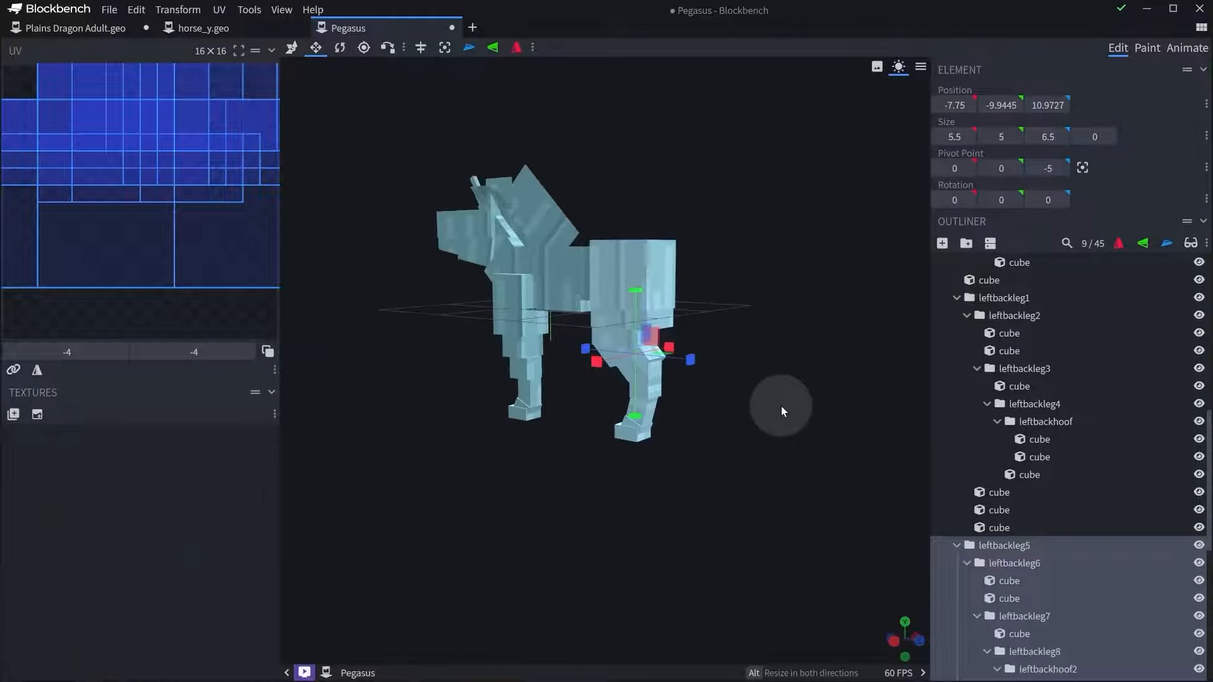
pyautogui.hotkey('ctrl', 'z')
# - Extend the central torso cube downward to 12 units high and forward to 11 units long
pyautogui.moveTo(781, 407); pyautogui.dragTo(675, 430)
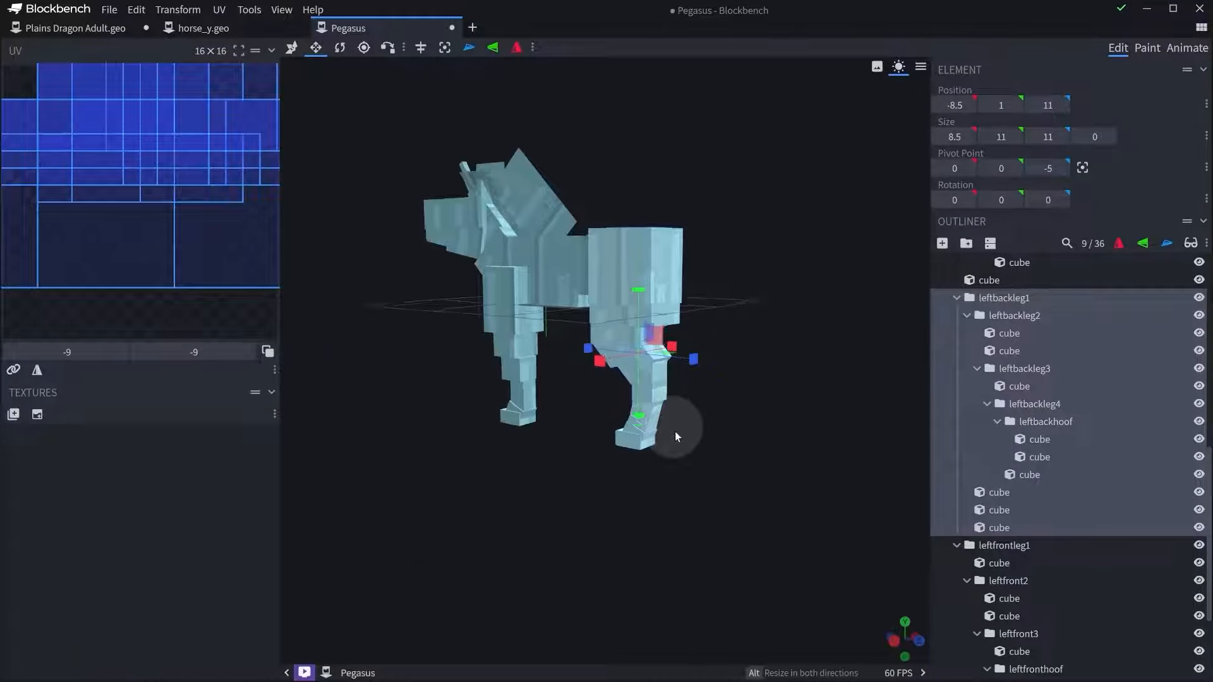
pyautogui.scroll(3, 674, 431)
pyautogui.click(574, 268)
pyautogui.moveTo(574, 269); pyautogui.dragTo(699, 257)
pyautogui.click(617, 278)
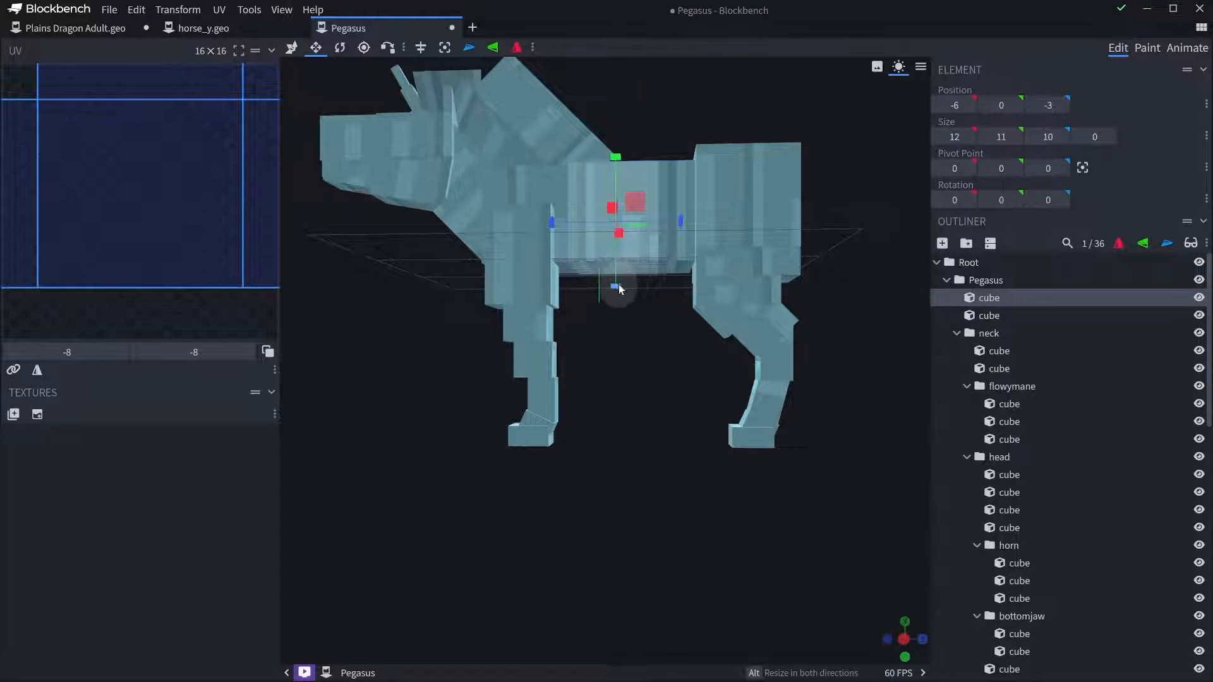
pyautogui.moveTo(616, 294)
pyautogui.mouseDown()
pyautogui.moveTo(622, 309)
pyautogui.moveTo(620, 299)
pyautogui.mouseUp()
pyautogui.moveTo(634, 347); pyautogui.dragTo(648, 396)
pyautogui.scroll(-2, 642, 387)
pyautogui.moveTo(559, 274); pyautogui.dragTo(548, 273)
pyautogui.moveTo(622, 370); pyautogui.dragTo(624, 357)
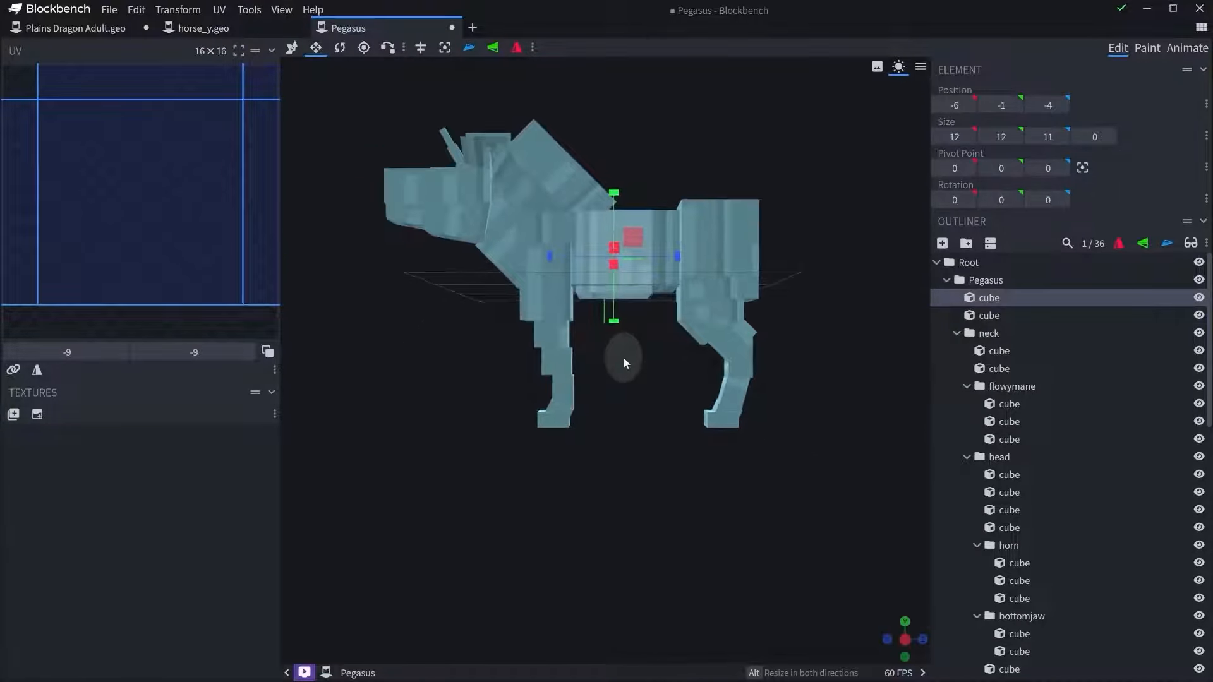
# - Extend the undersides of the three torso cubes downward by 1 unit, making the central one 14 units high
pyautogui.moveTo(624, 360); pyautogui.dragTo(609, 395, button='right')
pyautogui.scroll(3, 617, 365)
pyautogui.keyDown('ctrl'); pyautogui.click(638, 244); pyautogui.keyUp('ctrl')
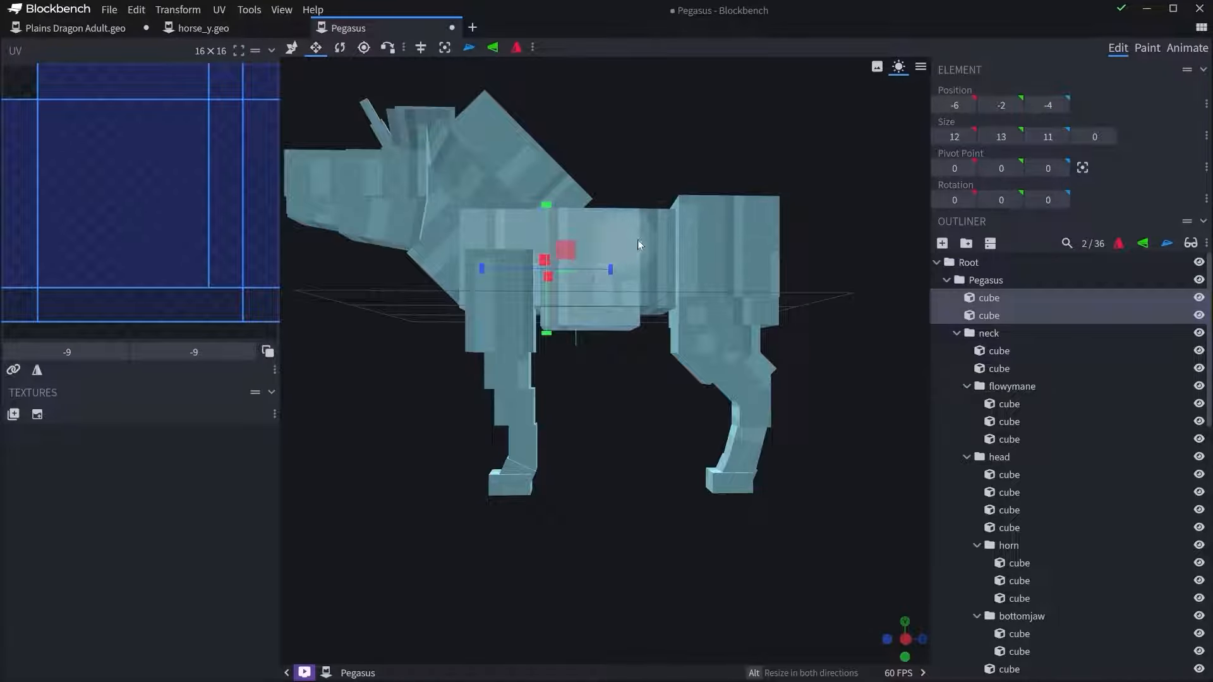
pyautogui.moveTo(578, 327); pyautogui.dragTo(579, 335)
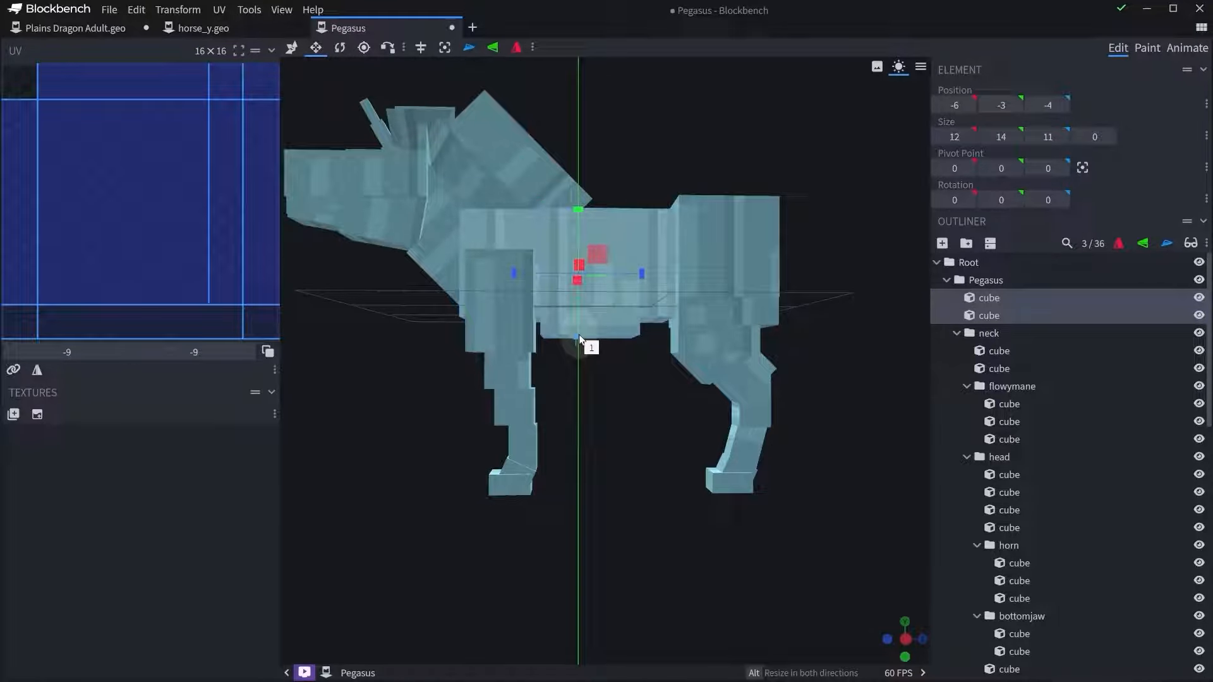
# - Add a new empty group inside the Pegasus group
pyautogui.scroll(-4, 809, 316)
pyautogui.moveTo(810, 335); pyautogui.dragTo(743, 366)
pyautogui.scroll(3, 632, 364)
pyautogui.click(585, 361)
pyautogui.moveTo(691, 329); pyautogui.dragTo(744, 367)
pyautogui.scroll(3, 743, 367)
pyautogui.scroll(10, 997, 358)
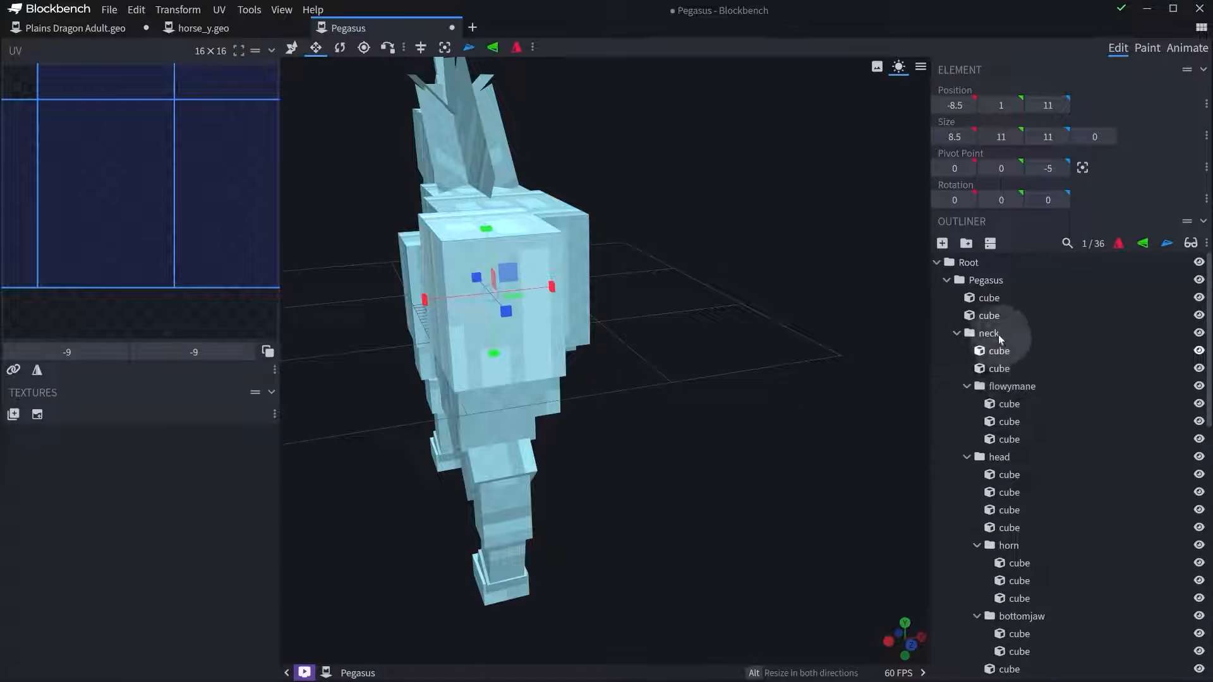
pyautogui.click(988, 280)
pyautogui.click(966, 243)
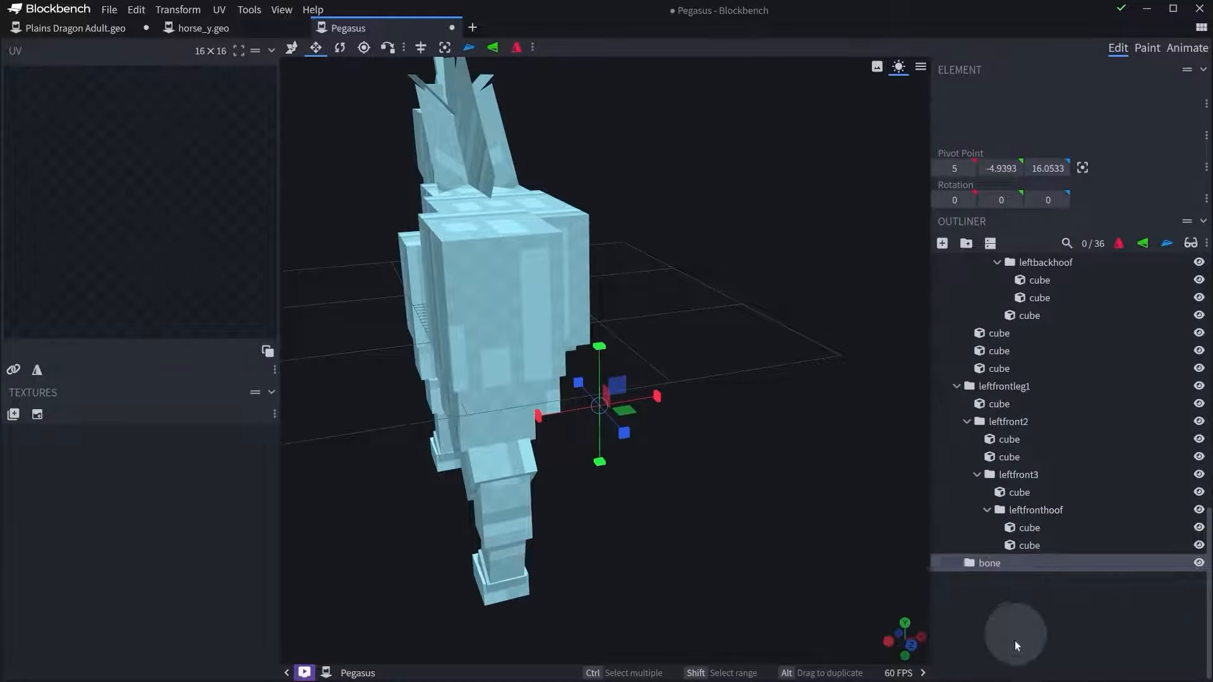
# - Rename the new group tail1 and add a cube inside it
pyautogui.doubleClick(988, 563)
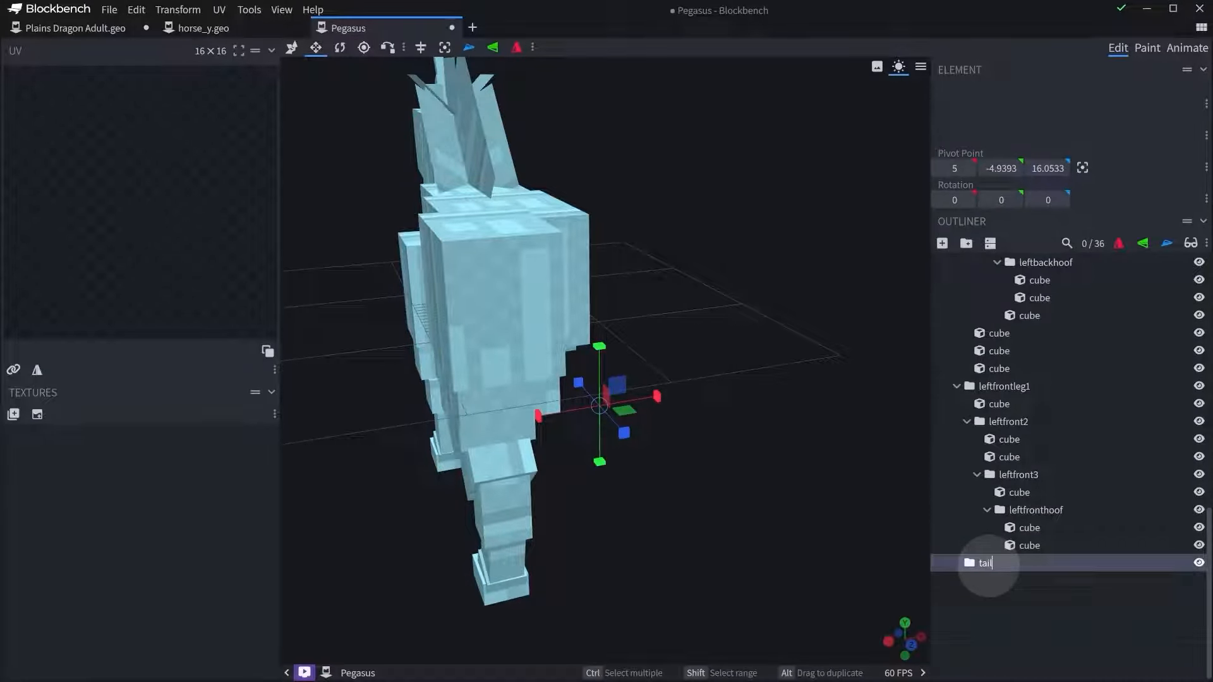
pyautogui.write('tail1')
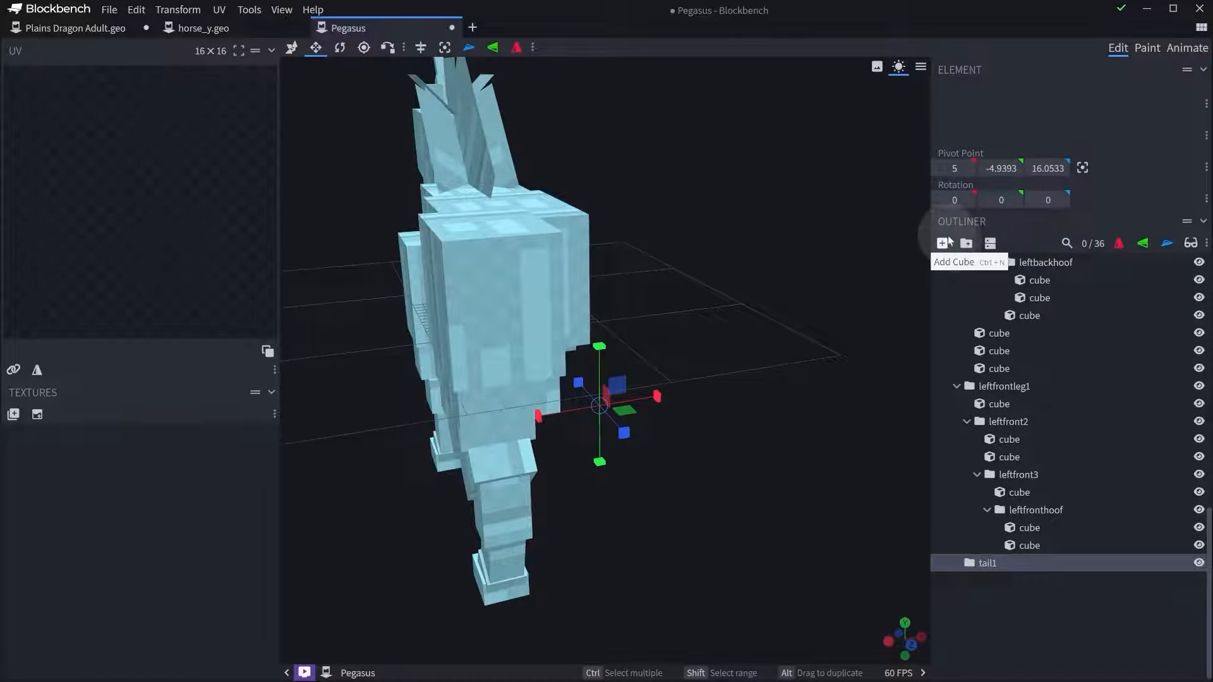
pyautogui.moveTo(740, 296); pyautogui.dragTo(657, 322)
pyautogui.scroll(2, 661, 367)
pyautogui.moveTo(663, 366); pyautogui.dragTo(704, 345, button='right')
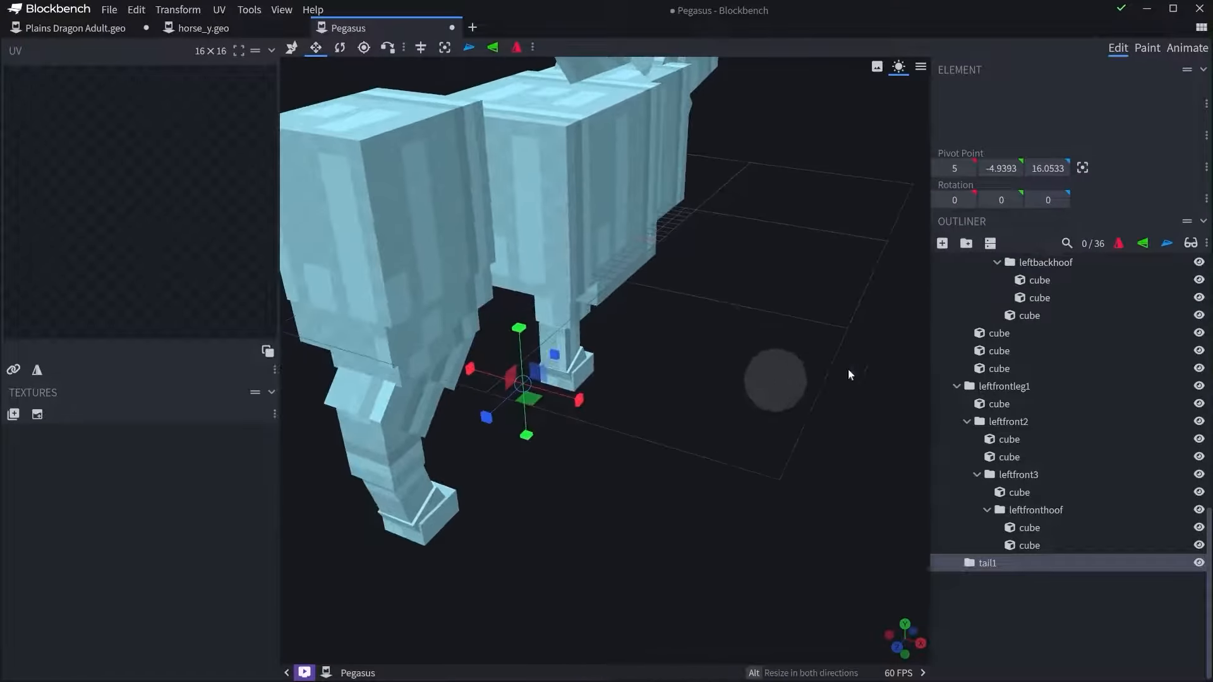
pyautogui.click(941, 243)
pyautogui.moveTo(840, 385); pyautogui.dragTo(725, 426)
# - Move the tail1 cube to the upper rear face of the hindquarters, at position -2, 10.0607, 22.0533
pyautogui.press('v')
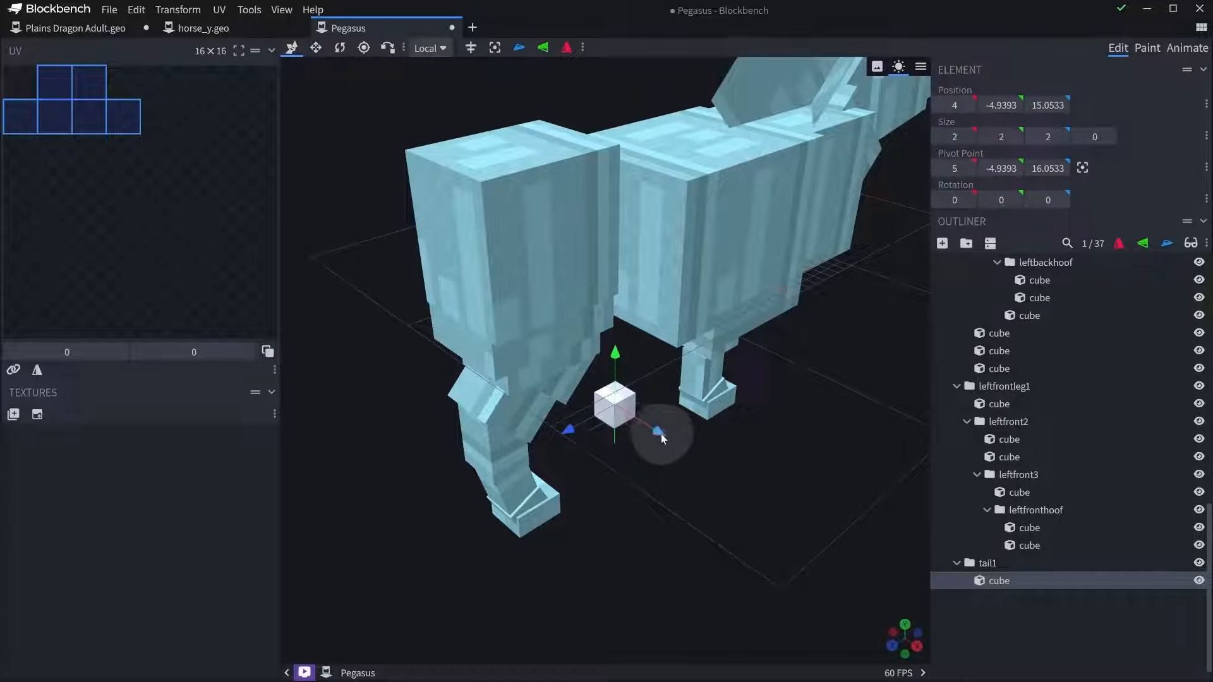
pyautogui.moveTo(588, 399)
pyautogui.mouseDown()
pyautogui.moveTo(605, 407)
pyautogui.moveTo(591, 391)
pyautogui.mouseUp()
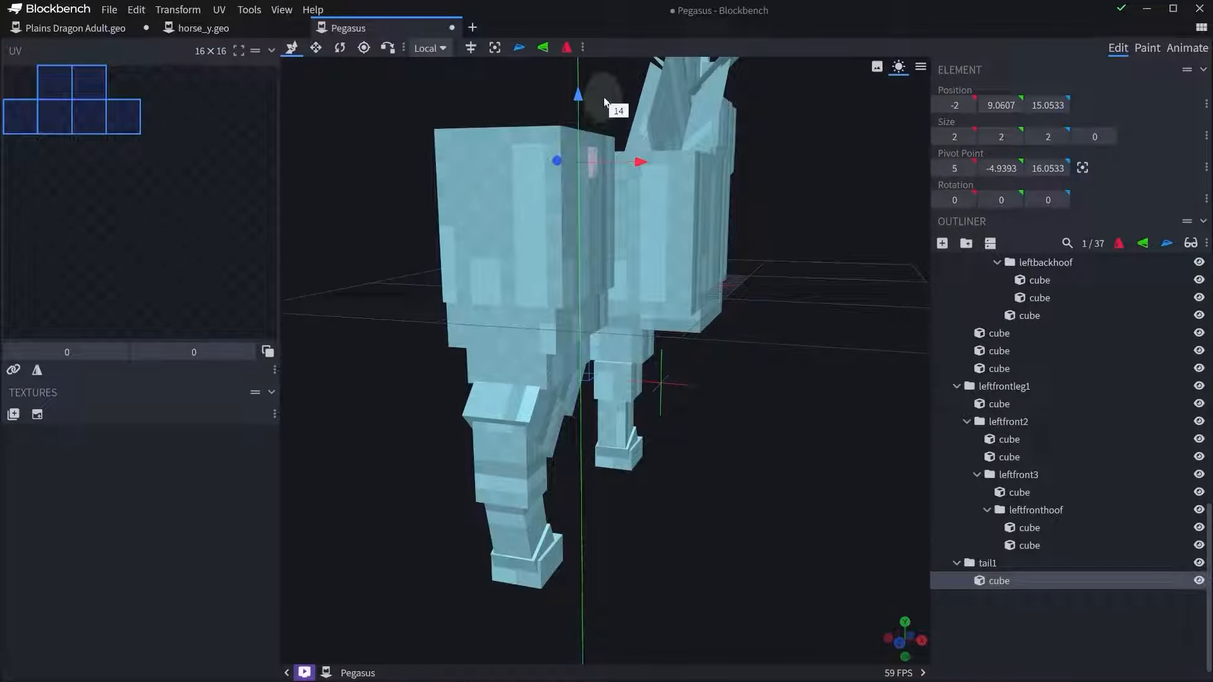
pyautogui.moveTo(604, 100); pyautogui.dragTo(568, 290)
pyautogui.click(805, 379)
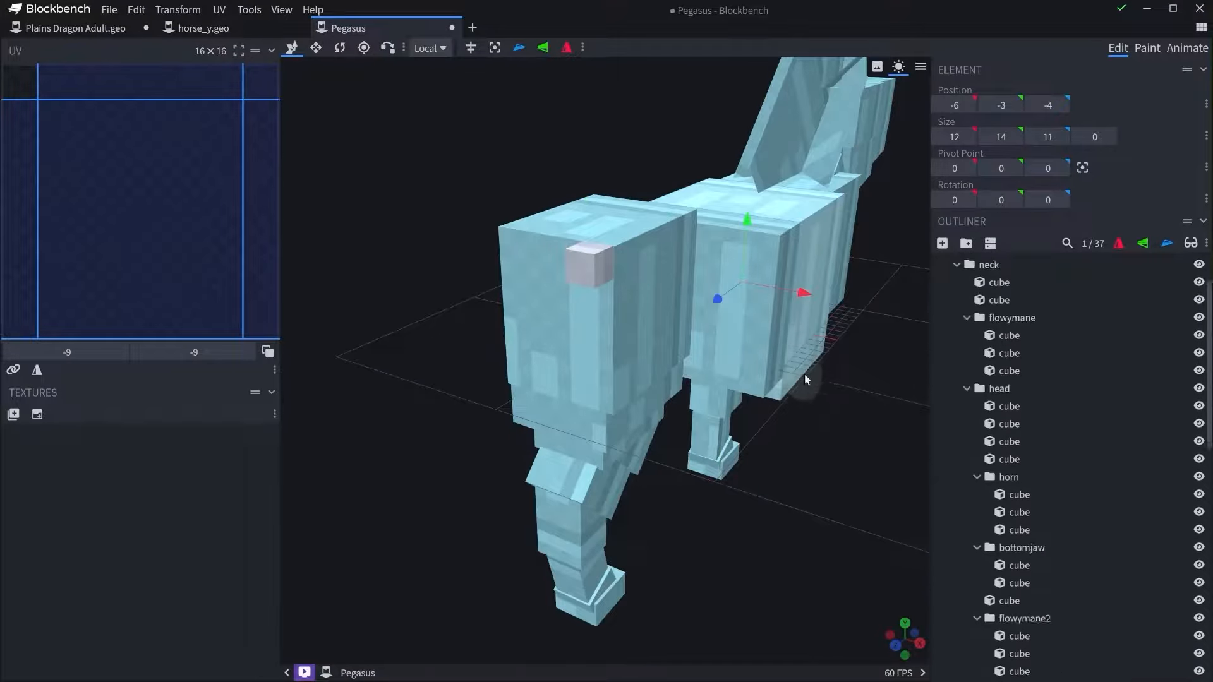
pyautogui.moveTo(805, 373); pyautogui.dragTo(650, 192)
pyautogui.click(660, 211)
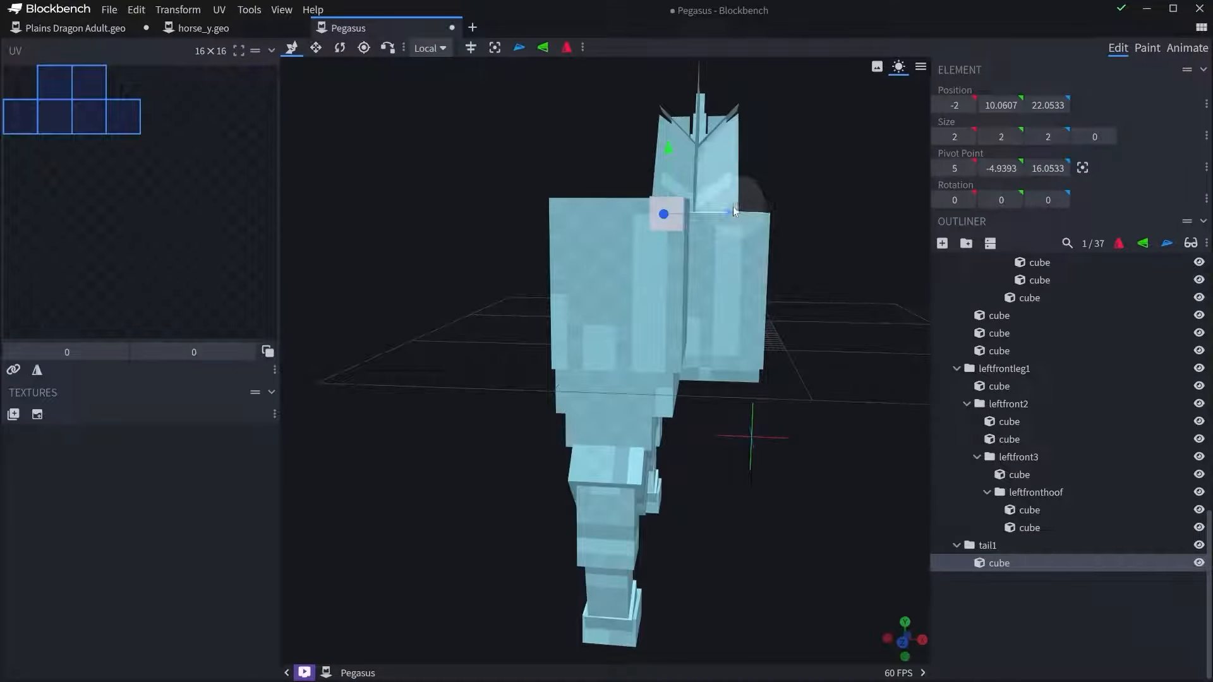
pyautogui.moveTo(844, 260); pyautogui.dragTo(780, 274)
# - Resize the tail1 cube into a tail base 4 units wide, 5 high and 2 long, centred on the body
pyautogui.moveTo(614, 277); pyautogui.dragTo(612, 347)
pyautogui.moveTo(535, 469); pyautogui.dragTo(486, 483)
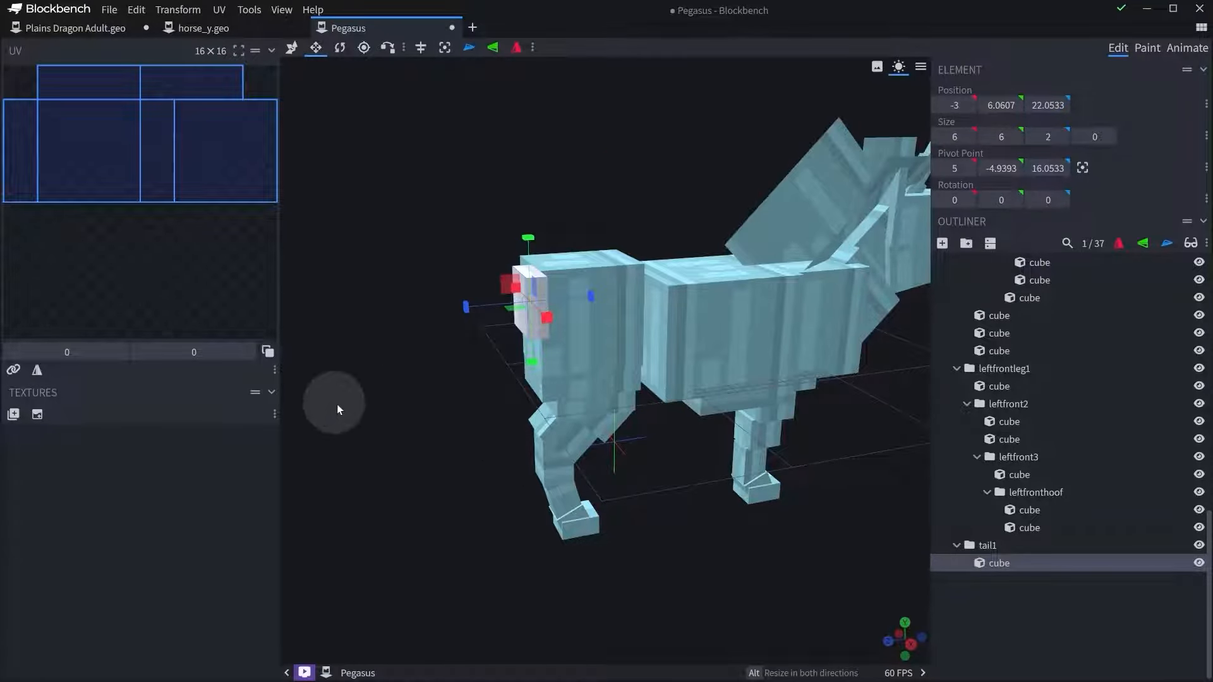
pyautogui.moveTo(336, 405); pyautogui.dragTo(593, 298)
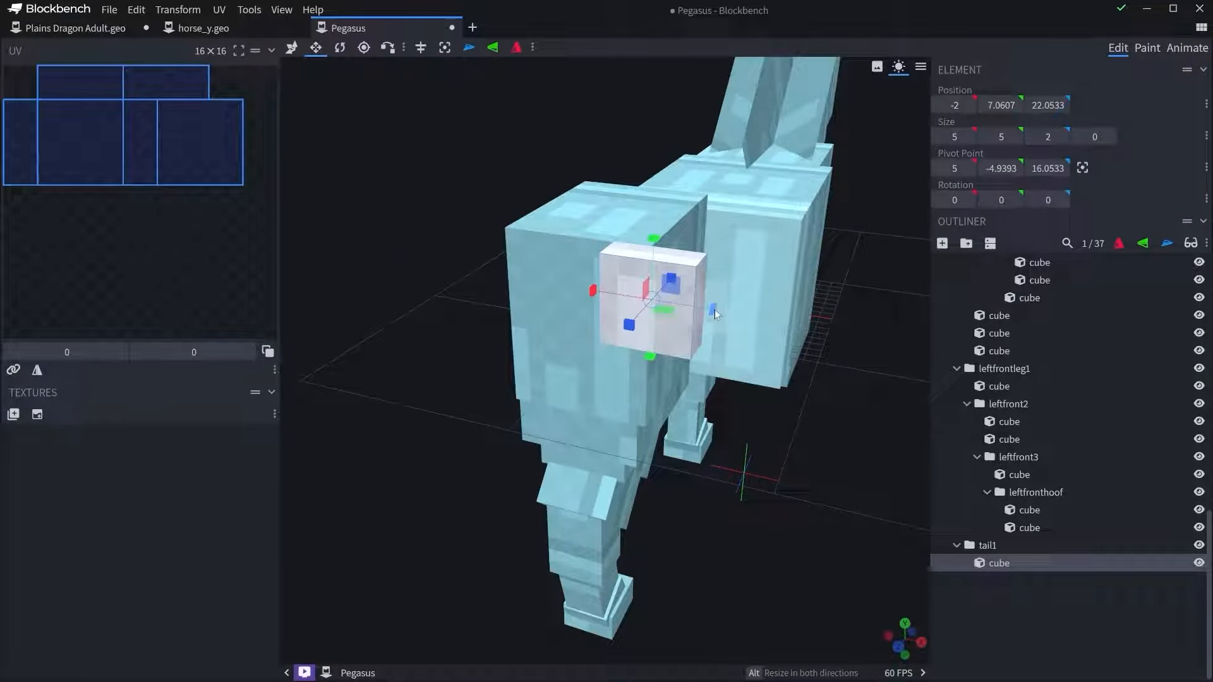
pyautogui.moveTo(714, 309); pyautogui.dragTo(704, 307)
pyautogui.moveTo(832, 426); pyautogui.dragTo(793, 425)
# - Duplicate the tail base cube and move the copy 2 units backward, directly behind the original
pyautogui.hotkey('ctrl', 'd')
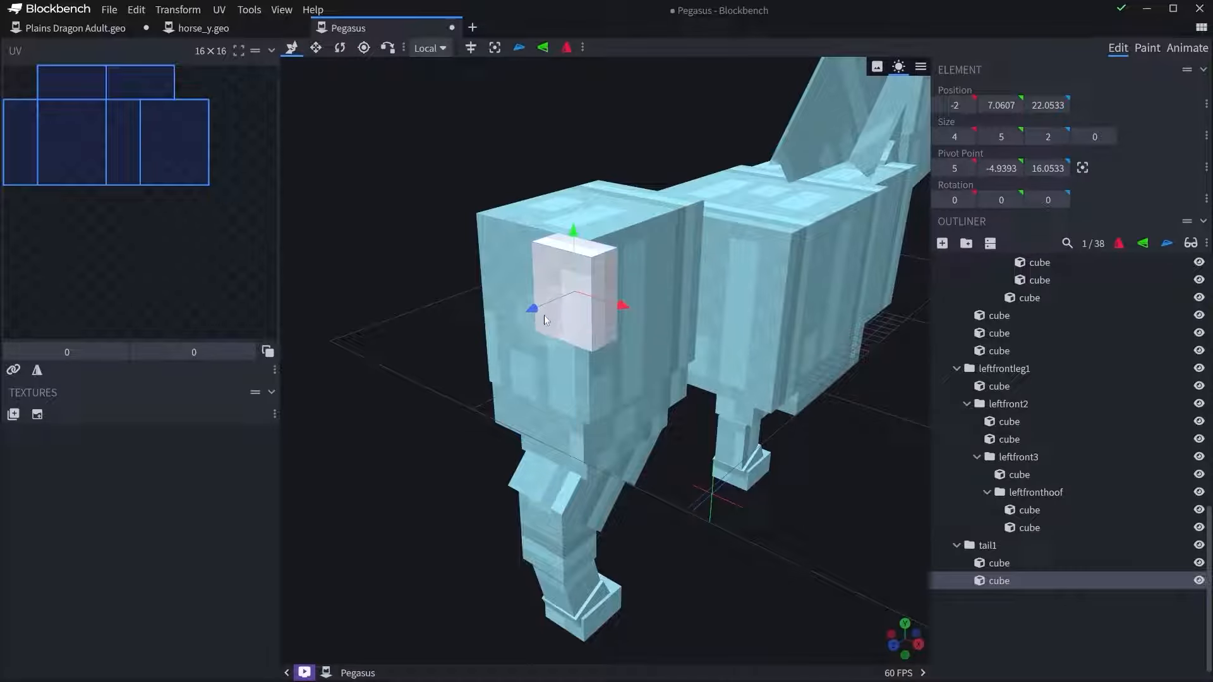
pyautogui.moveTo(536, 308); pyautogui.dragTo(400, 412)
pyautogui.scroll(2, 400, 412)
pyautogui.scroll(3, 411, 436)
pyautogui.scroll(-2, 407, 442)
pyautogui.moveTo(407, 445); pyautogui.dragTo(503, 517, button='right')
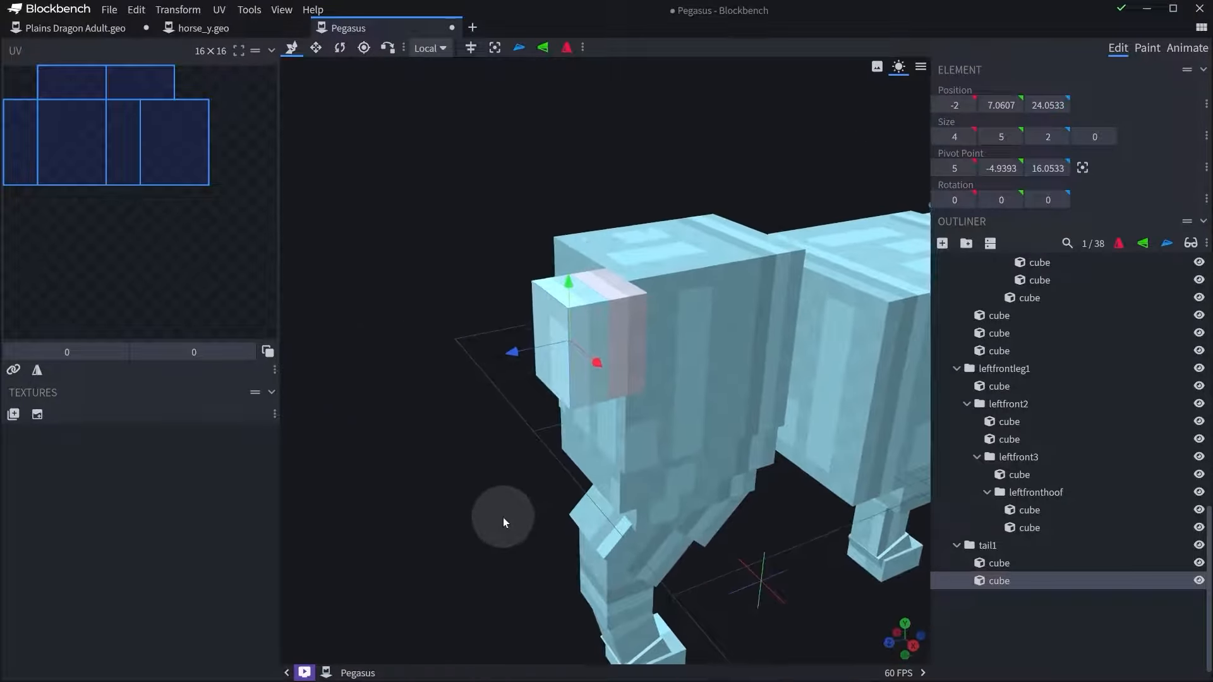
pyautogui.scroll(1, 466, 521)
pyautogui.moveTo(466, 522); pyautogui.dragTo(460, 519)
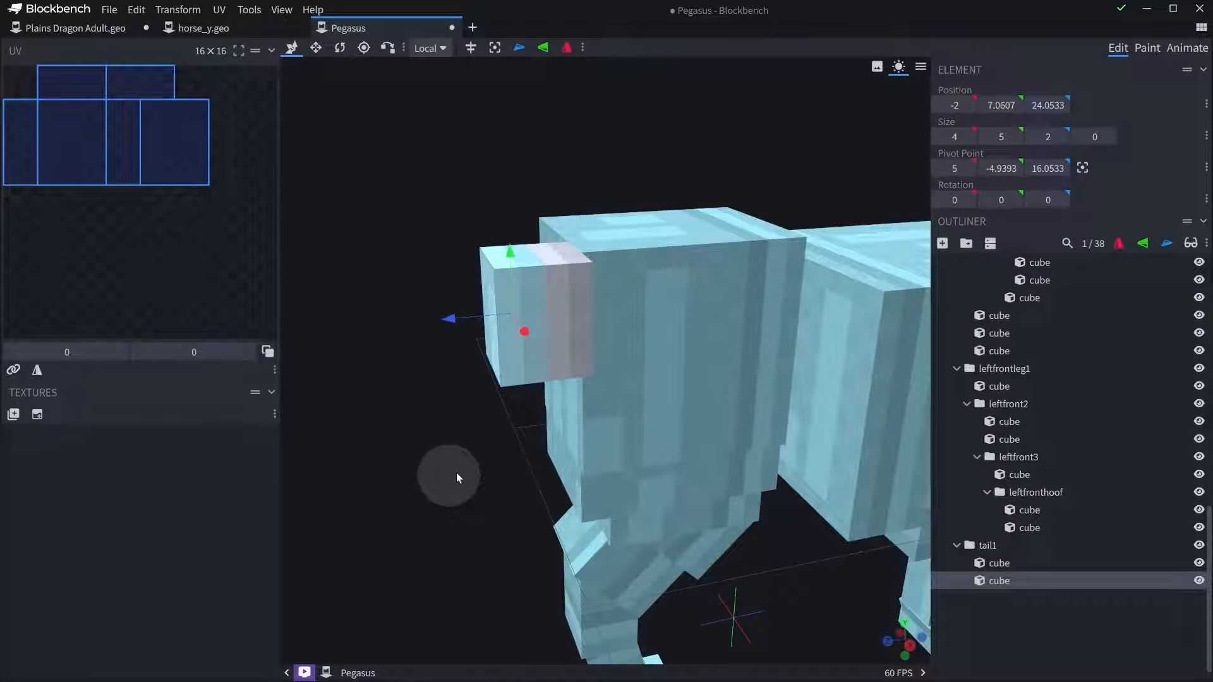
# - Enlarge the rear tail cube to 6 units wide, 6 high and 7 long
pyautogui.press('s')
pyautogui.moveTo(474, 313); pyautogui.dragTo(342, 337)
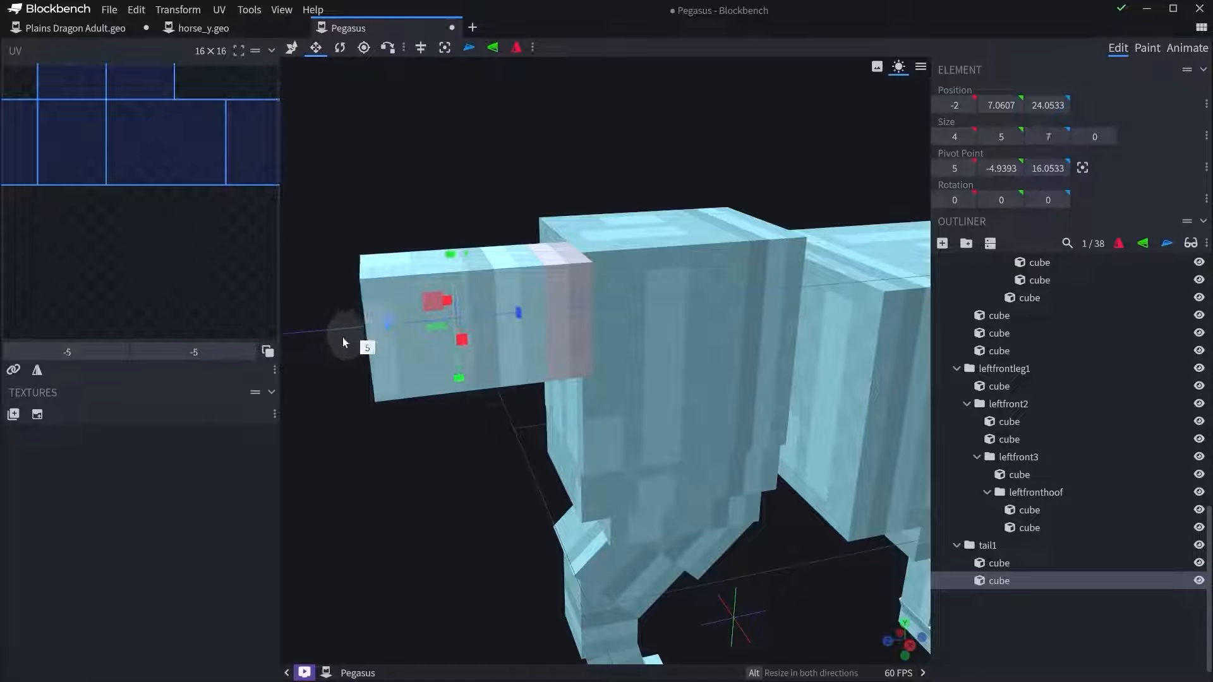
pyautogui.moveTo(409, 407); pyautogui.dragTo(704, 392)
pyautogui.moveTo(828, 405); pyautogui.dragTo(850, 405)
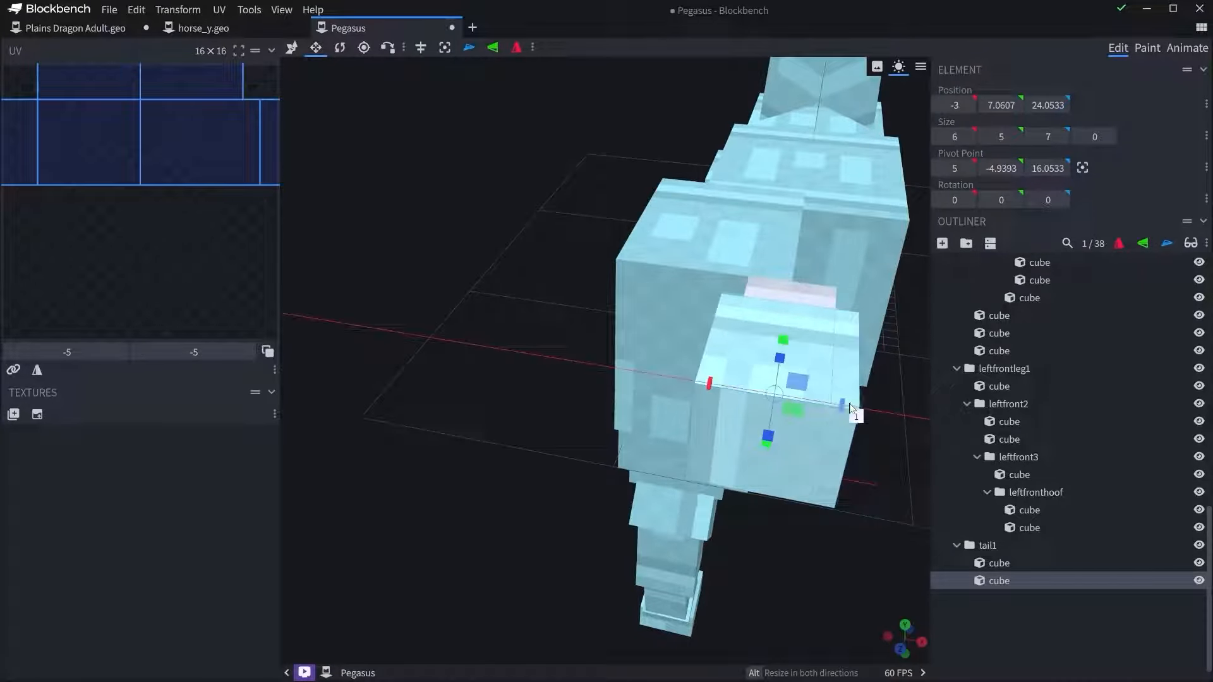
pyautogui.moveTo(883, 533); pyautogui.dragTo(694, 474)
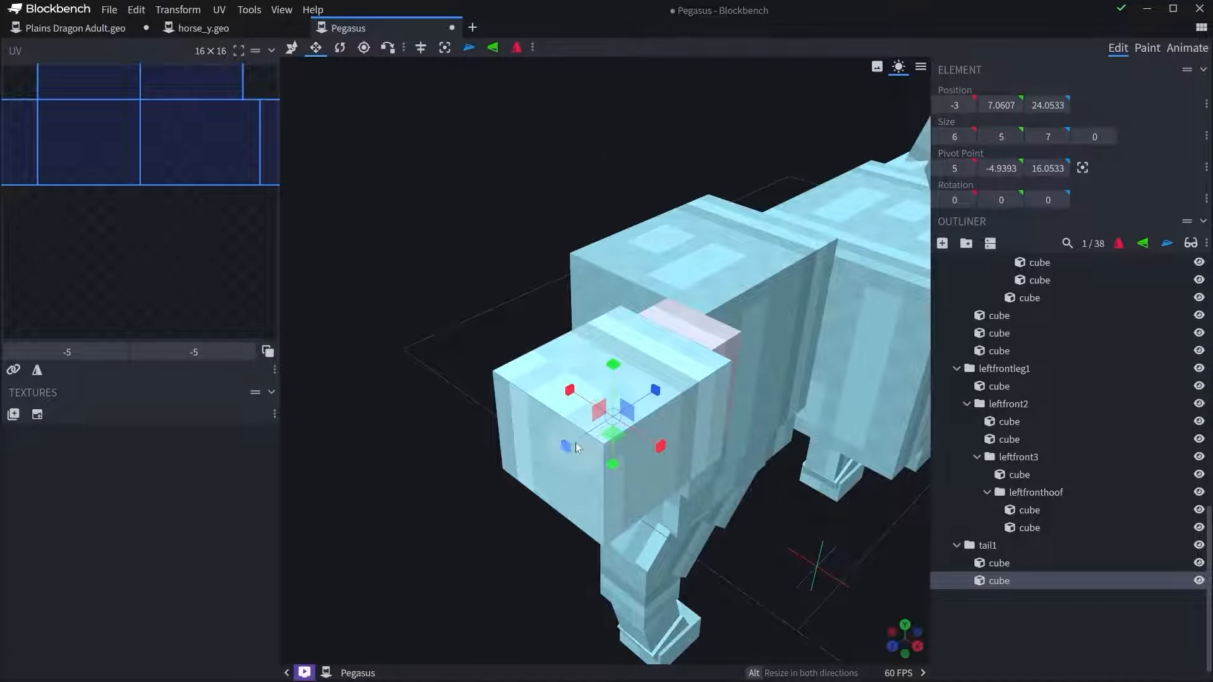
pyautogui.moveTo(613, 366); pyautogui.dragTo(614, 345)
# - Duplicate the large tail cube and raise the copy on top of it as a 6 × 2 × 6 block
pyautogui.moveTo(485, 413); pyautogui.dragTo(463, 369)
pyautogui.hotkey('ctrl', 'd')
pyautogui.press('v')
pyautogui.moveTo(487, 252); pyautogui.dragTo(459, 95)
pyautogui.click(563, 266)
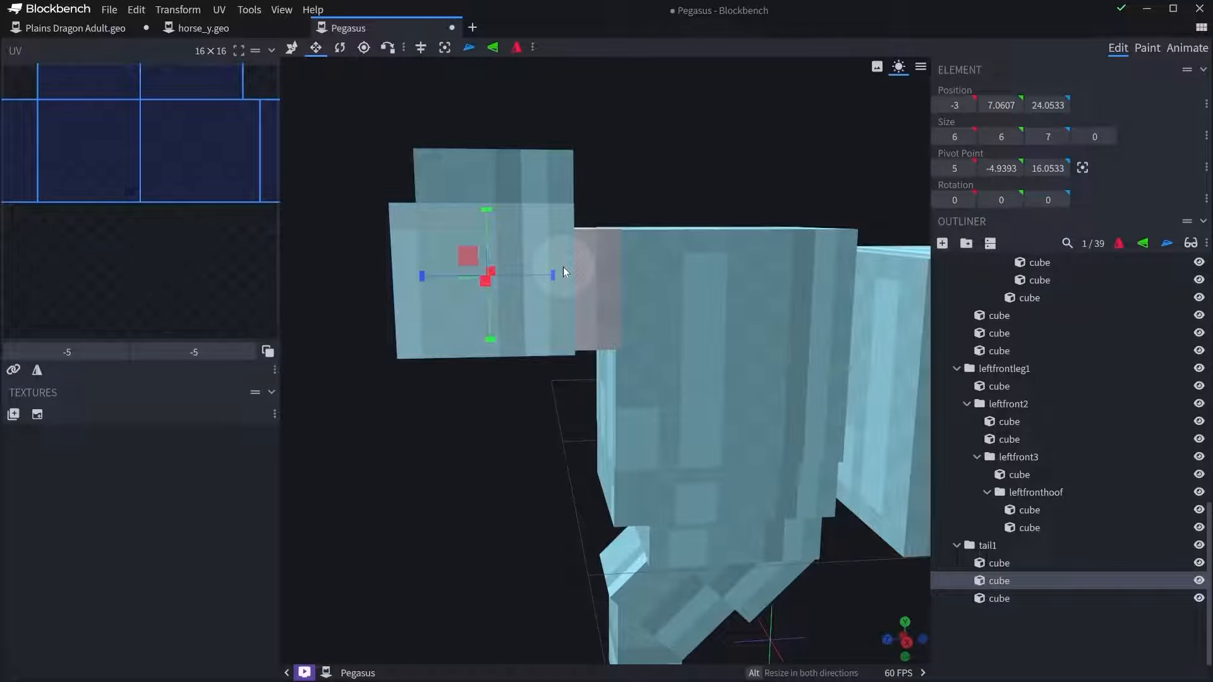
# - Centre the pivot of the small tail base cube and rotate it -45 degrees around X
pyautogui.click(600, 256)
pyautogui.moveTo(660, 199); pyautogui.dragTo(641, 182)
pyautogui.press('r')
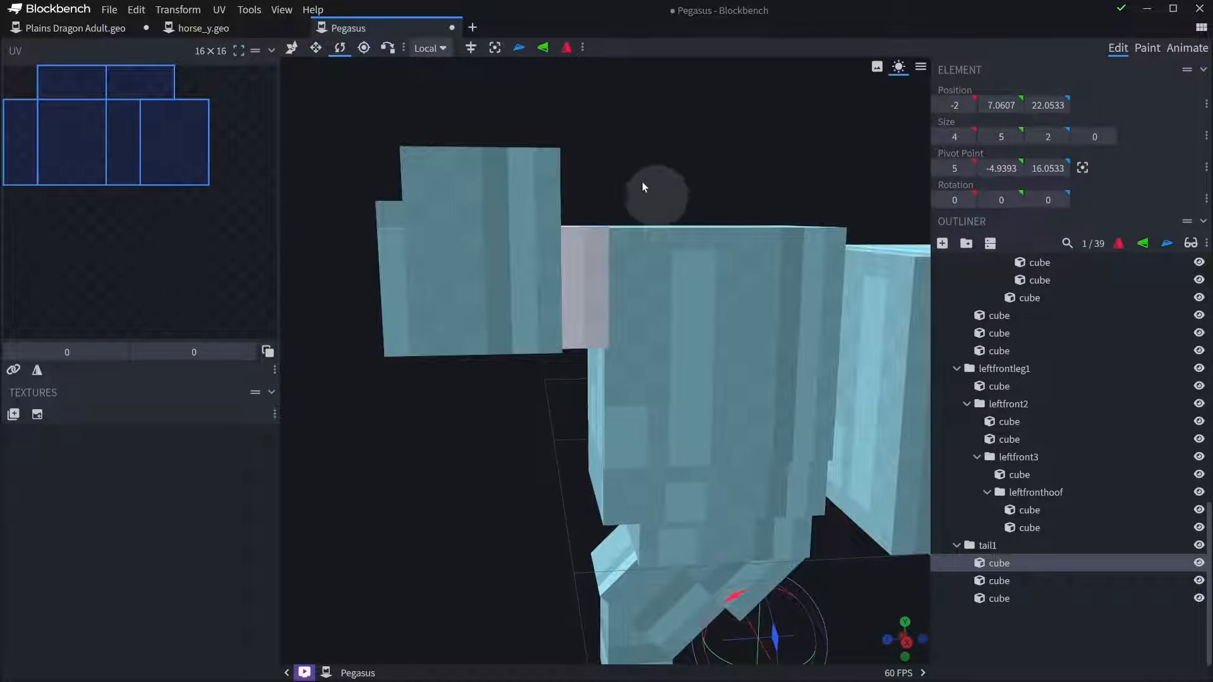
pyautogui.scroll(2, 641, 187)
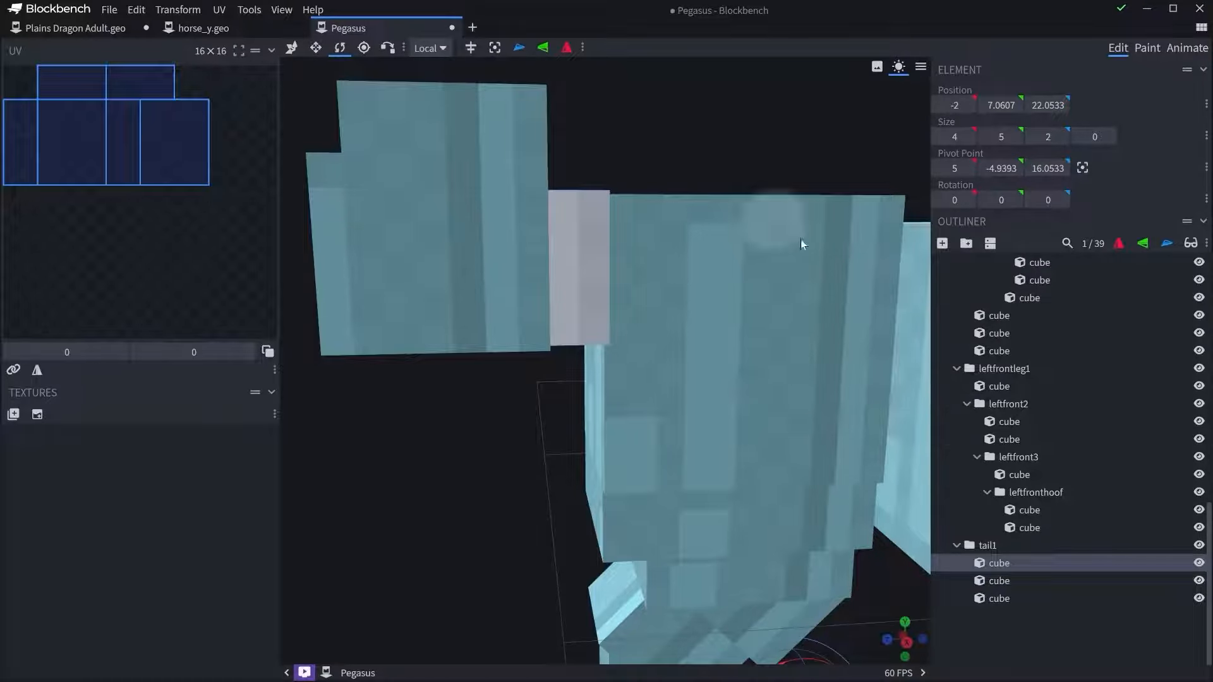
pyautogui.click(978, 547)
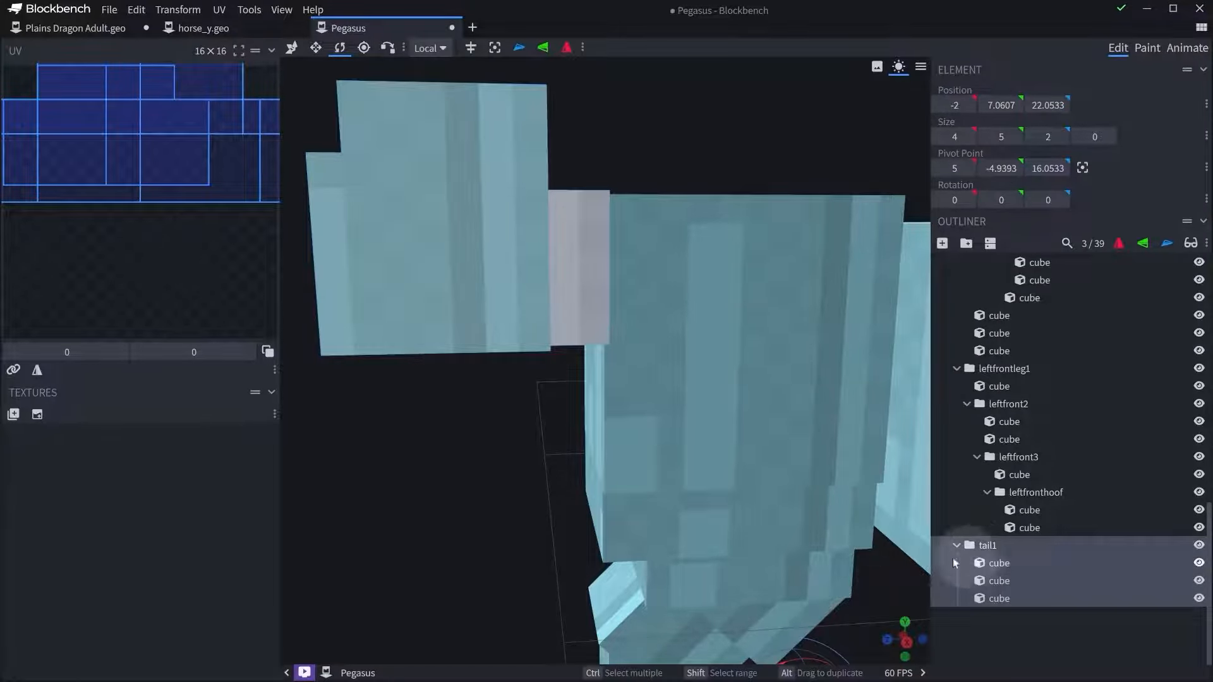
pyautogui.scroll(-6, 687, 433)
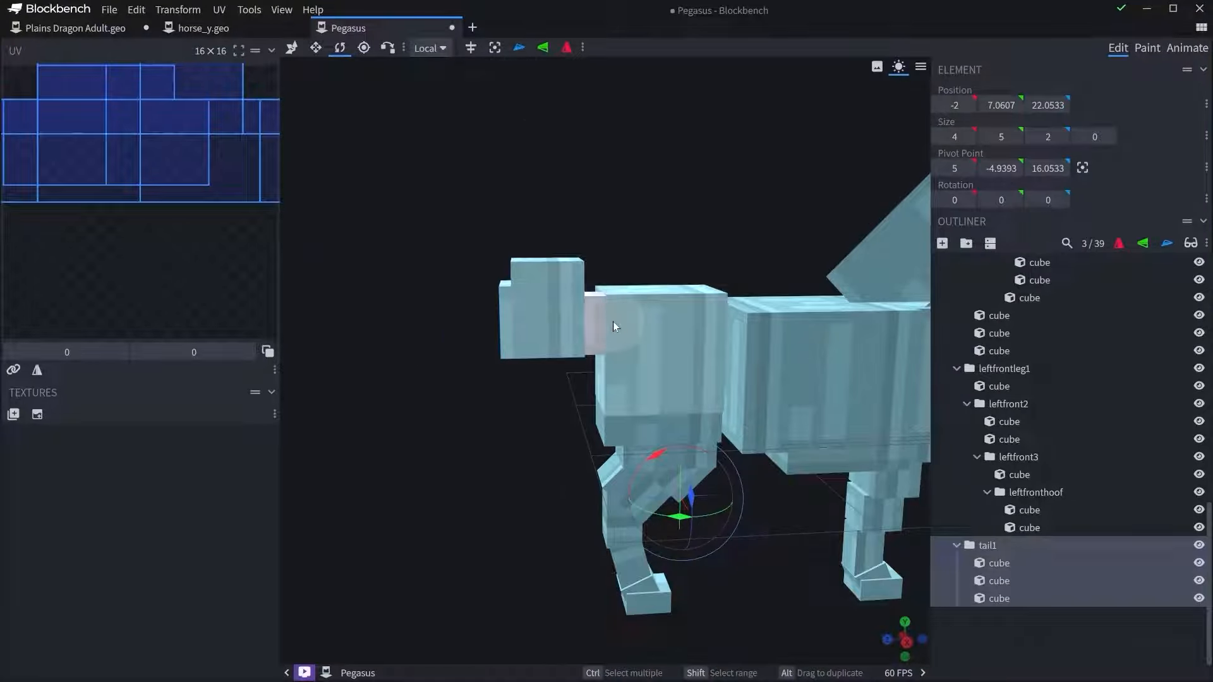
pyautogui.click(995, 562)
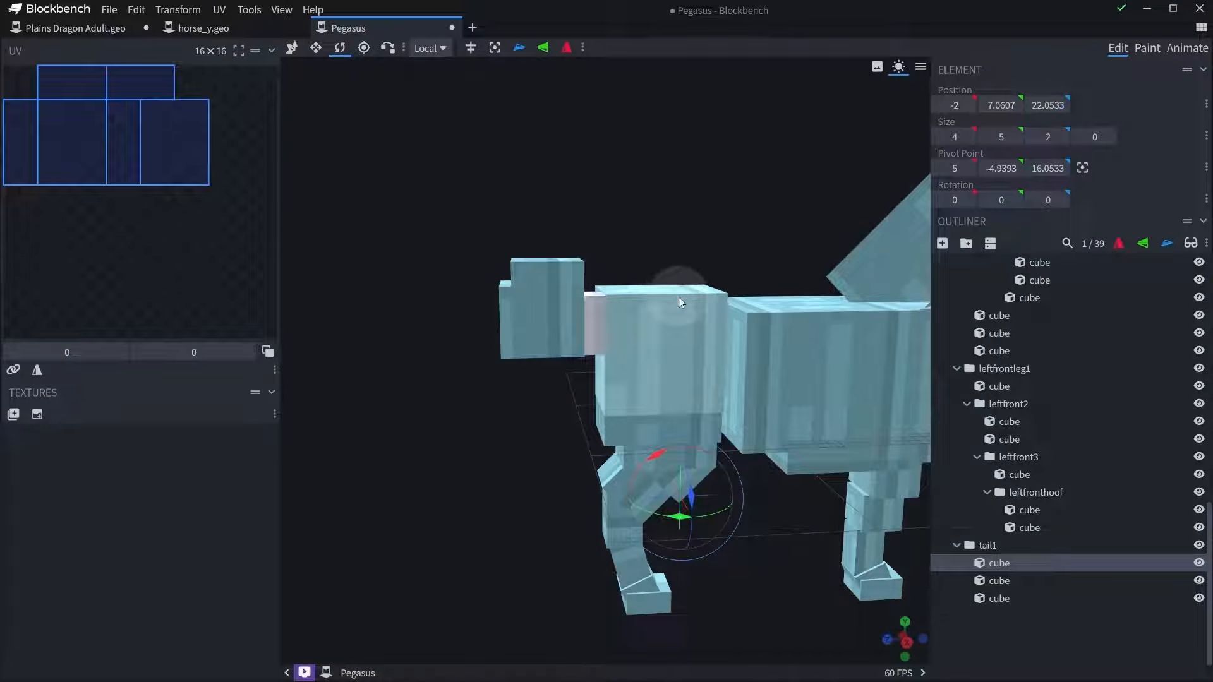
pyautogui.click(496, 51)
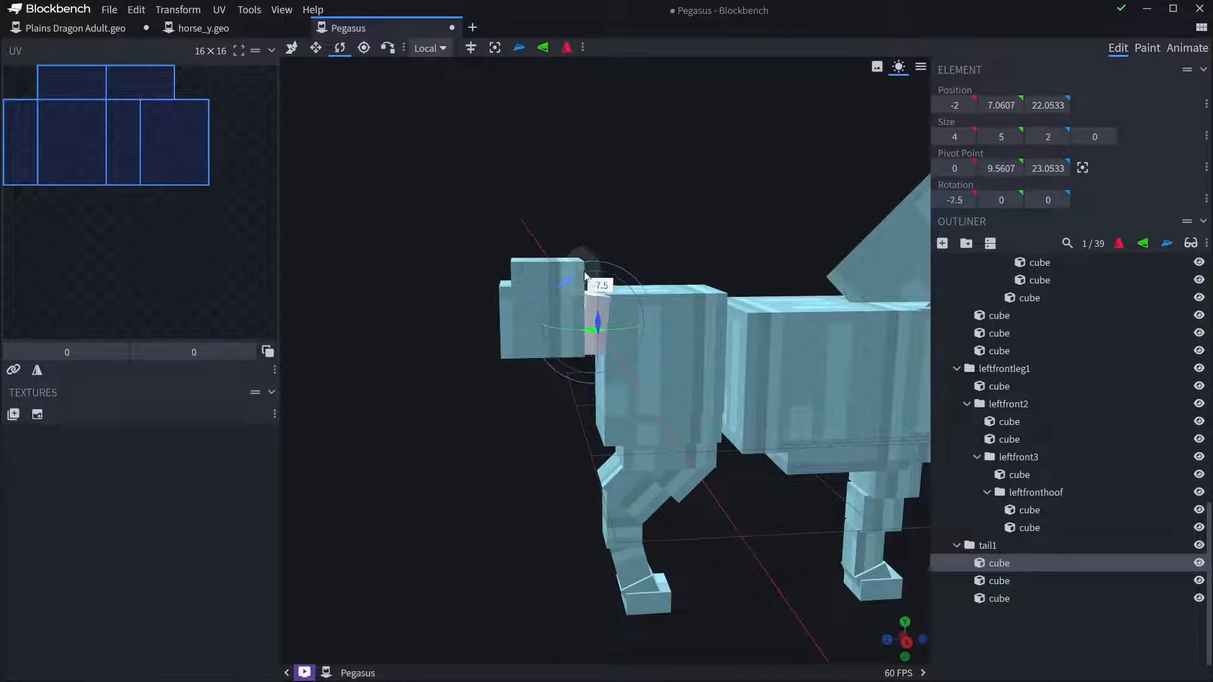
pyautogui.moveTo(592, 270); pyautogui.dragTo(599, 271)
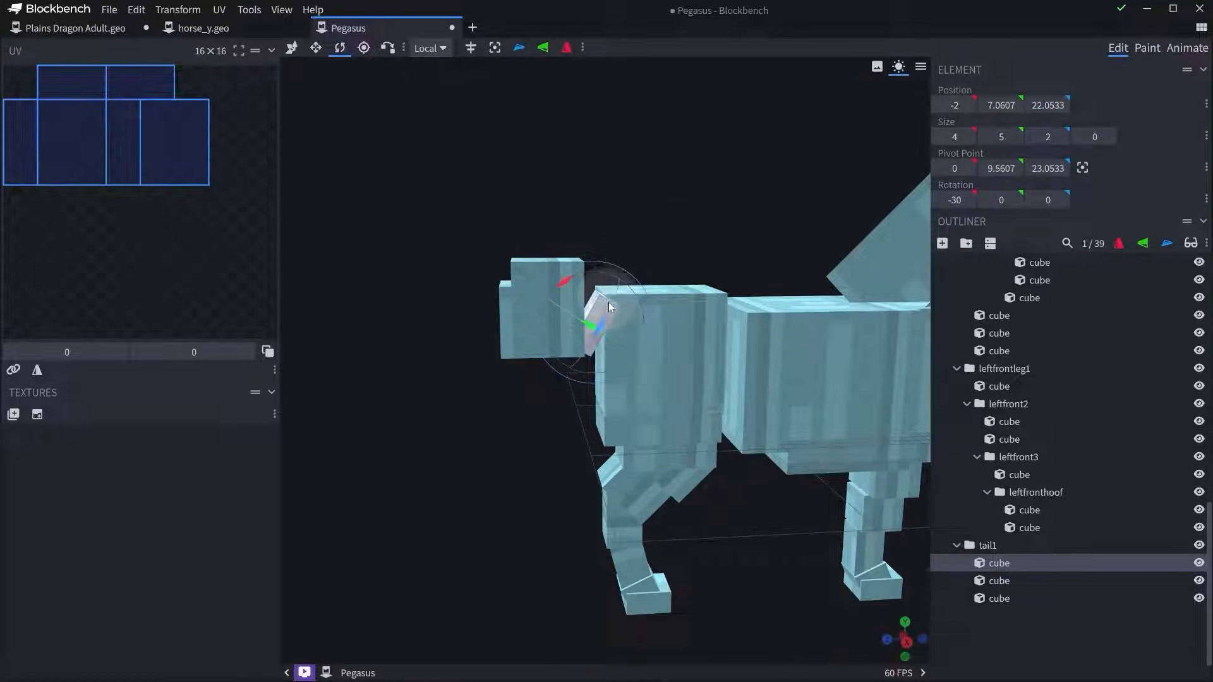
pyautogui.moveTo(613, 335); pyautogui.dragTo(582, 341, button='right')
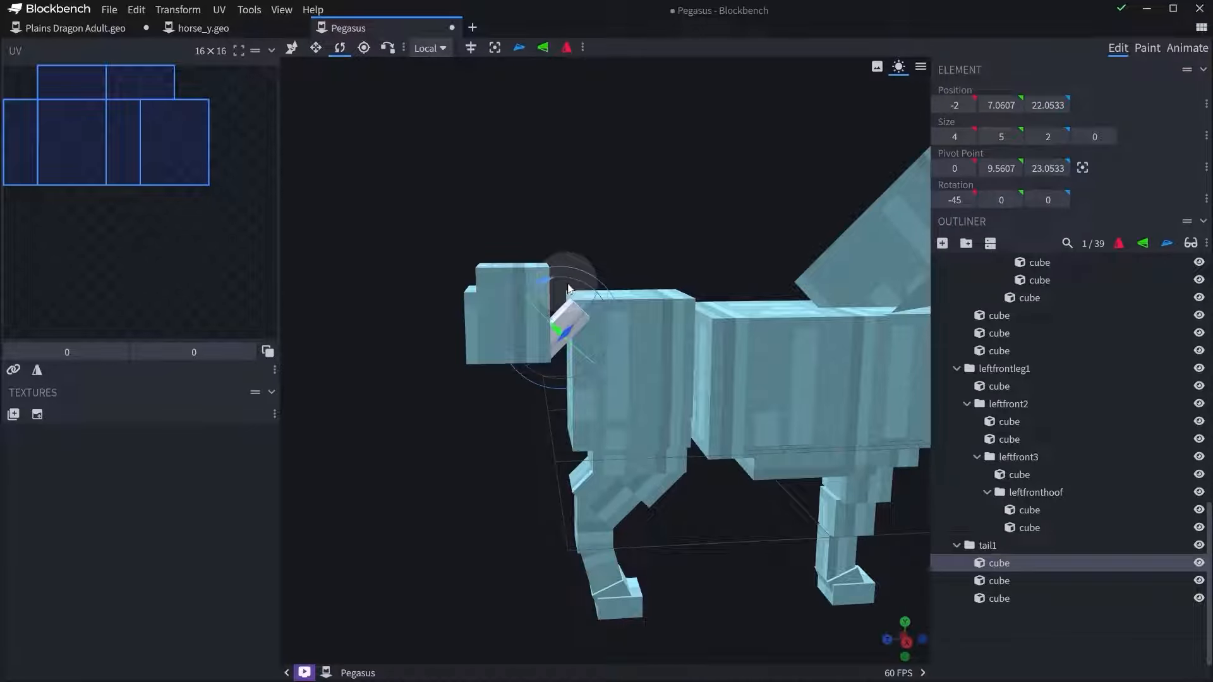
# - Shift the angled tail base cube 2 units along its local Y axis and raise the two larger tail cubes by 2 units
pyautogui.press('v')
pyautogui.moveTo(602, 283); pyautogui.dragTo(614, 266)
pyautogui.press('s')
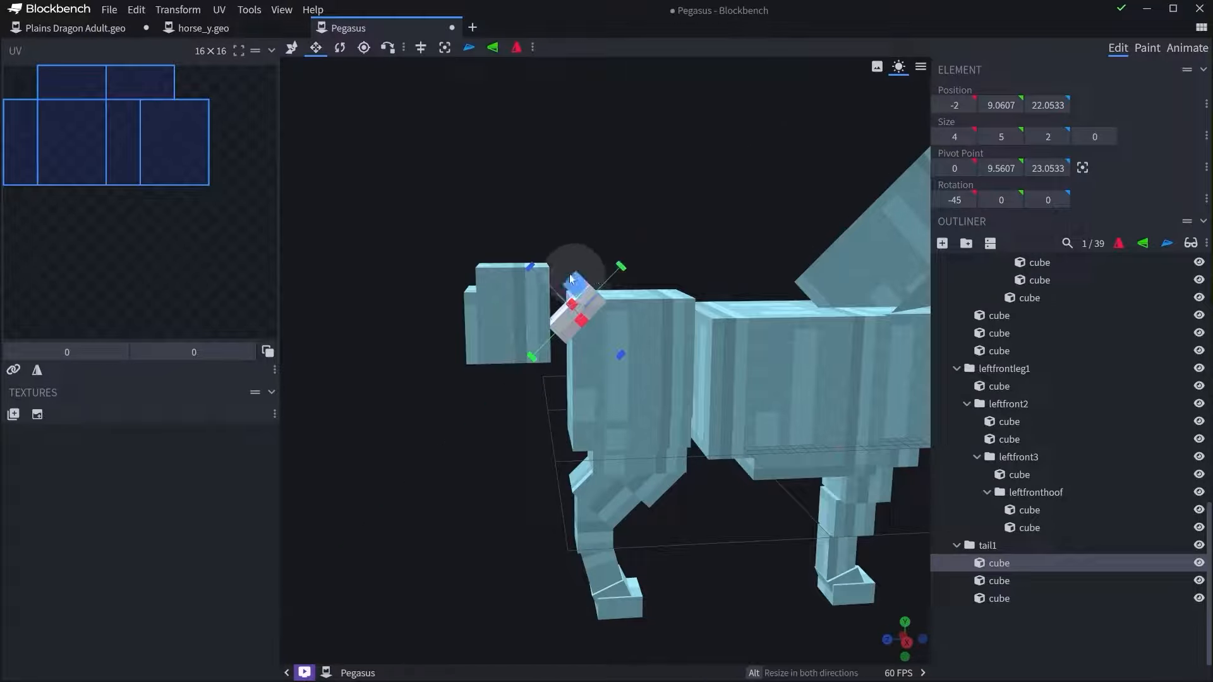
pyautogui.click(502, 312)
pyautogui.keyDown('shift'); pyautogui.click(529, 272); pyautogui.keyUp('shift')
pyautogui.press('v')
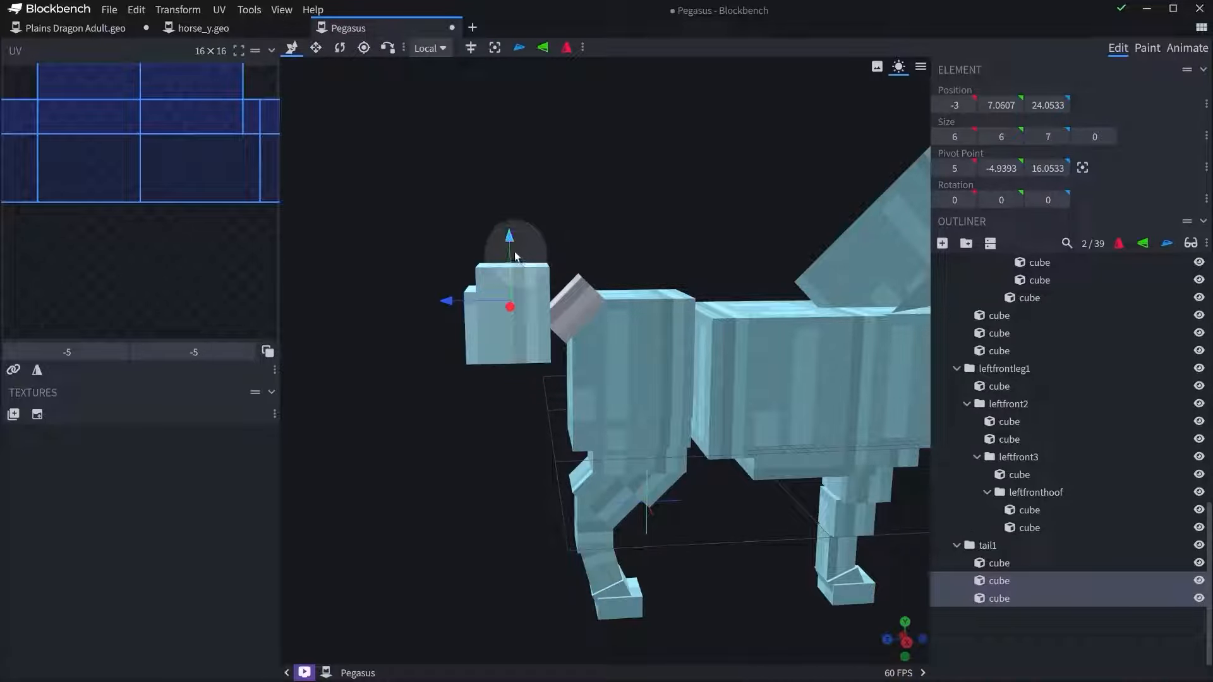
pyautogui.moveTo(514, 251); pyautogui.dragTo(518, 229)
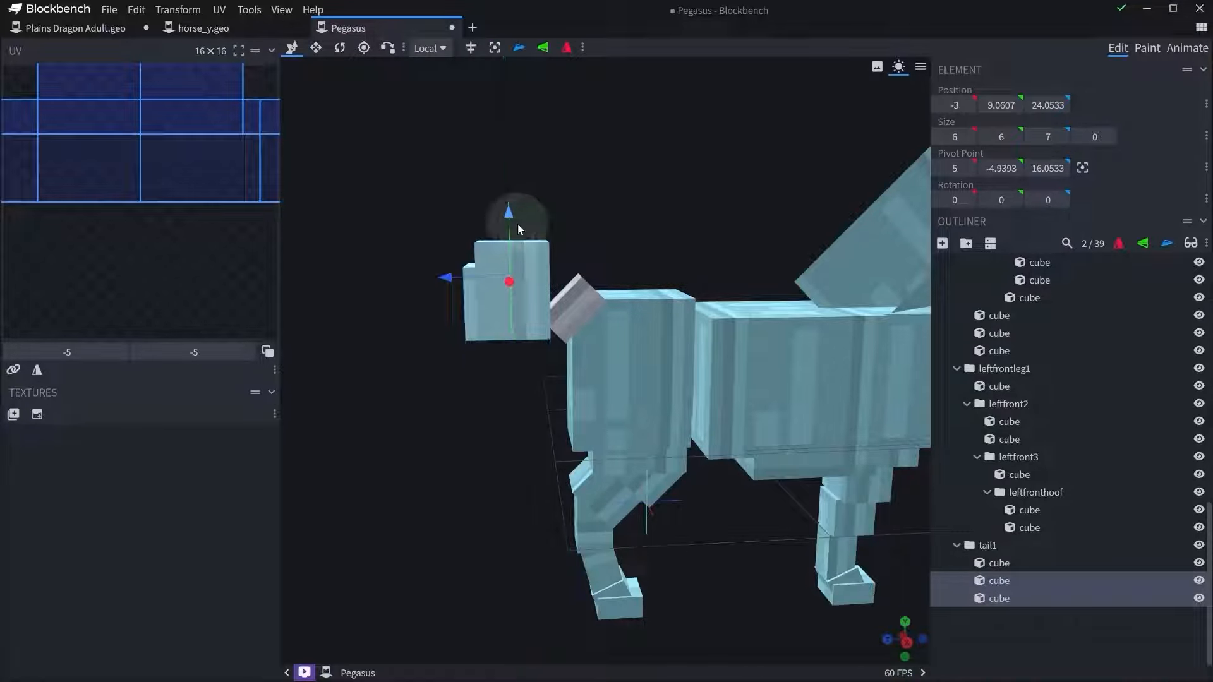
# - Duplicate the 5.25 × 6 × 6 tail cube and place the copy lower and slightly forward, at Y -2.9393 and Z 24.0533
pyautogui.click(547, 264)
pyautogui.scroll(4, 627, 355)
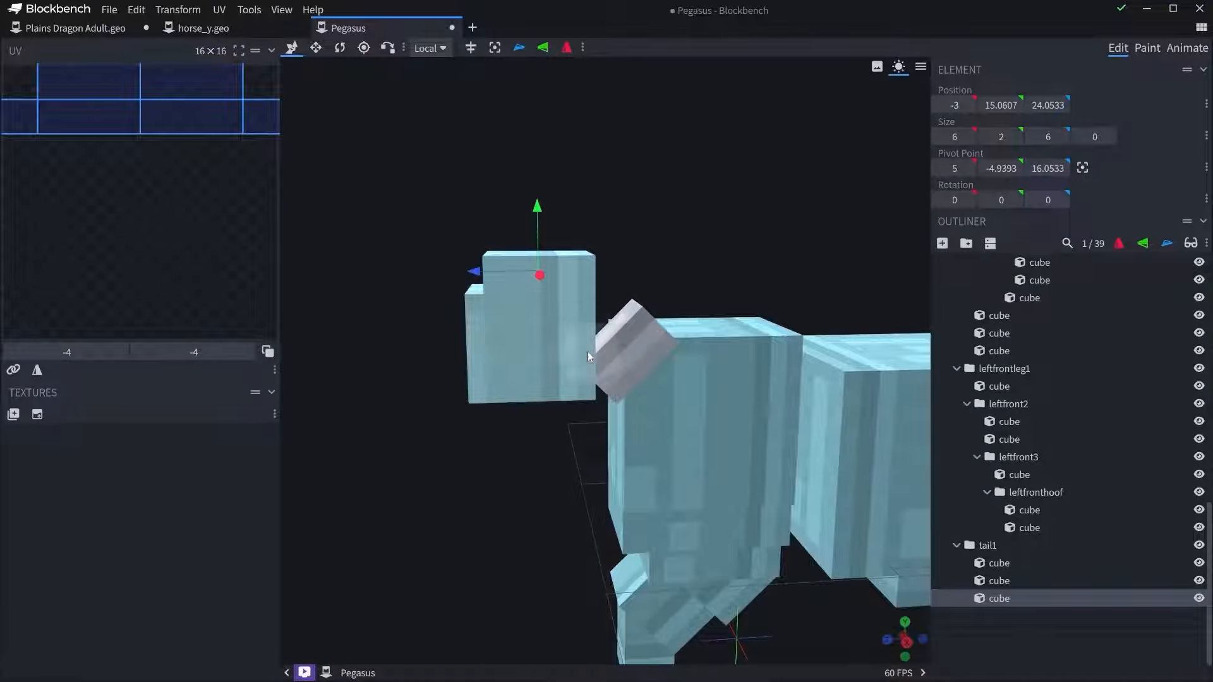
pyautogui.click(564, 326)
pyautogui.hotkey('ctrl', 'd')
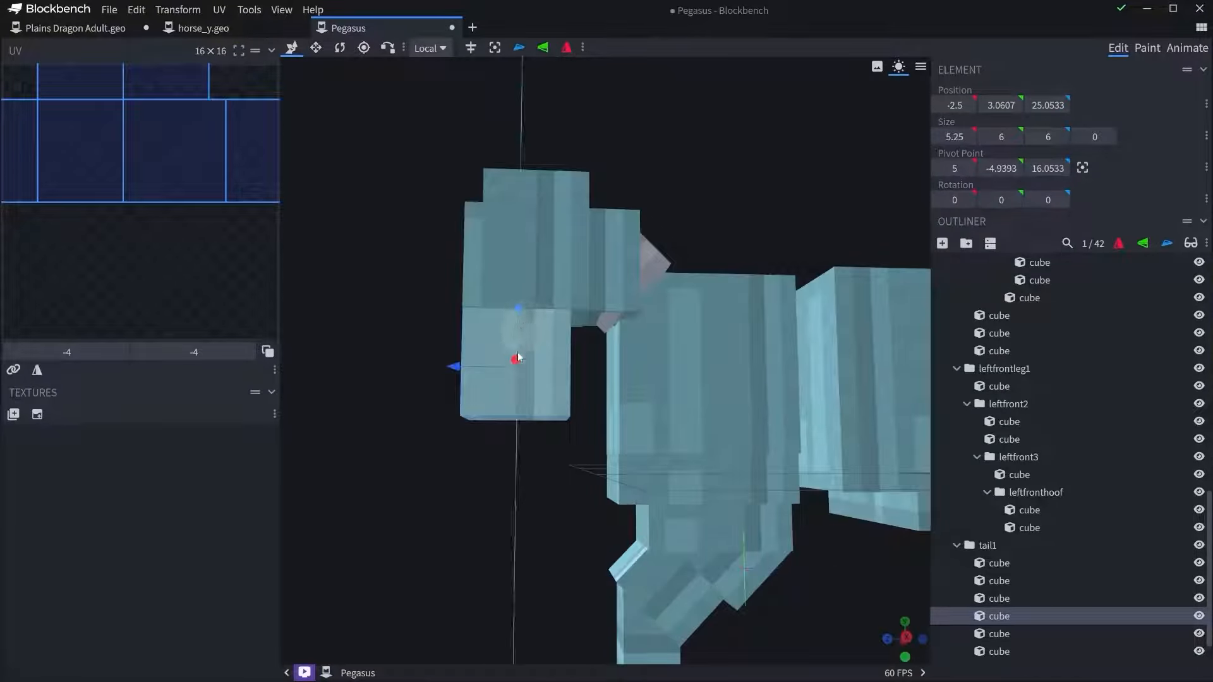
pyautogui.moveTo(516, 301); pyautogui.dragTo(504, 437)
pyautogui.moveTo(455, 488); pyautogui.dragTo(474, 492)
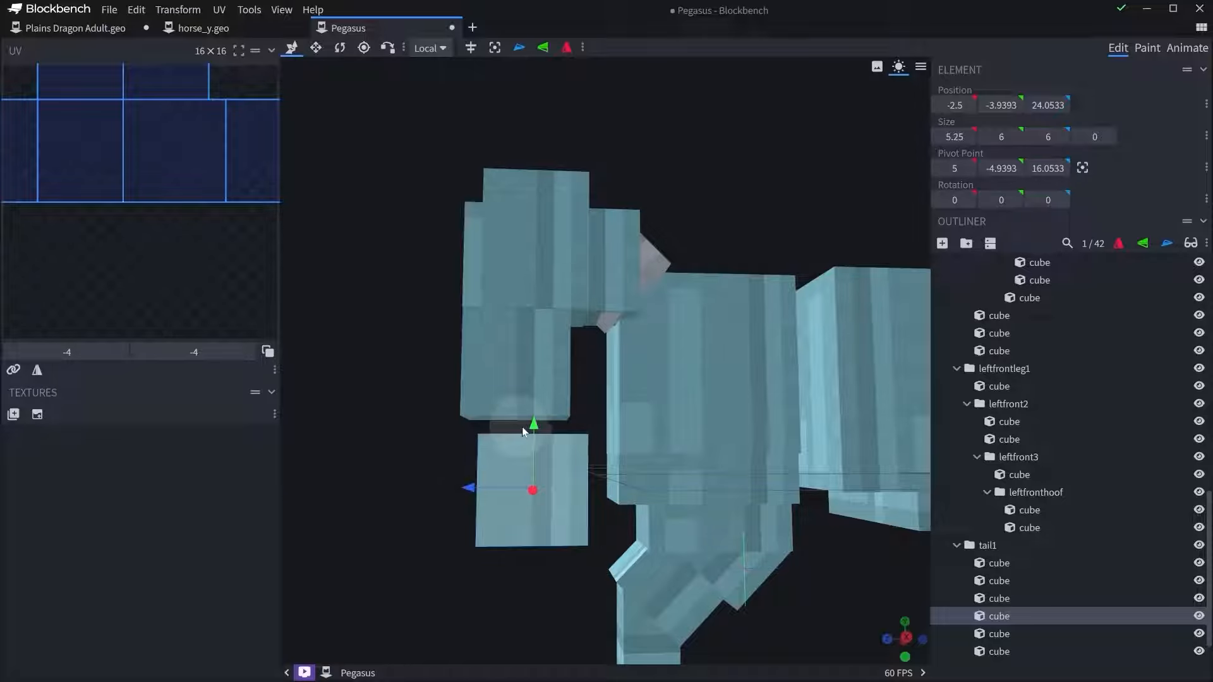
pyautogui.moveTo(535, 426); pyautogui.dragTo(525, 496)
# - Duplicate the lowest tail cube and move the copy 4 units down and 2 units backward
pyautogui.hotkey('ctrl', 'd')
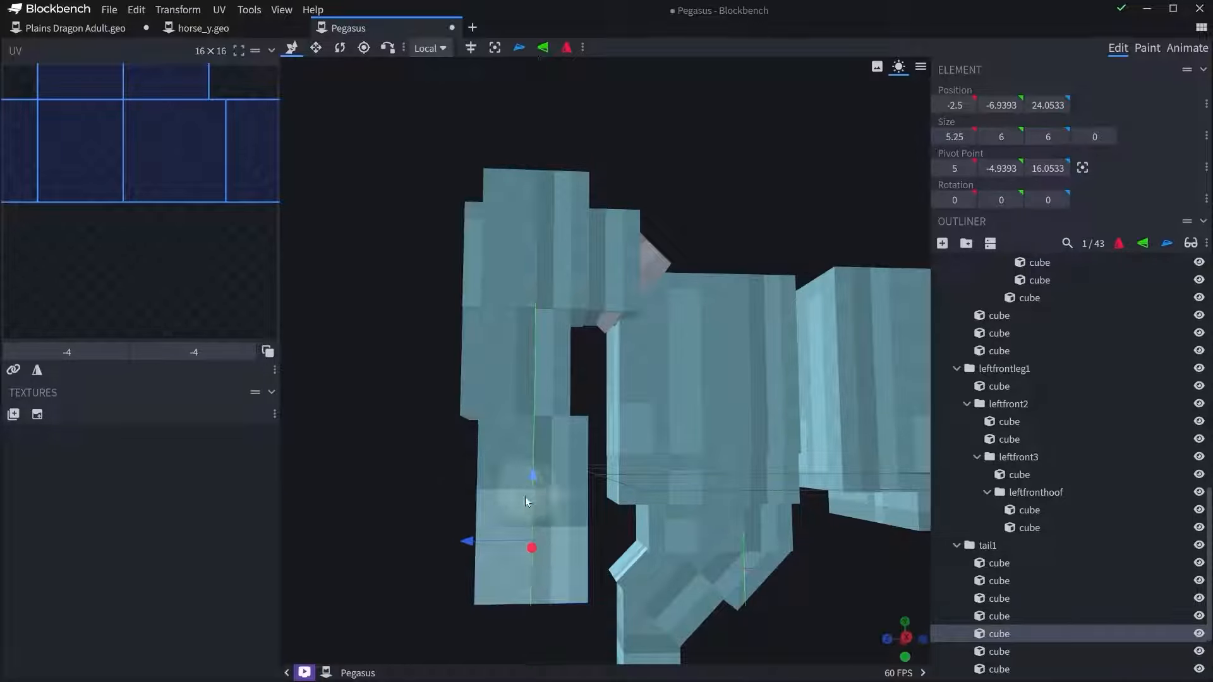
pyautogui.moveTo(482, 541); pyautogui.dragTo(444, 546)
pyautogui.press('s')
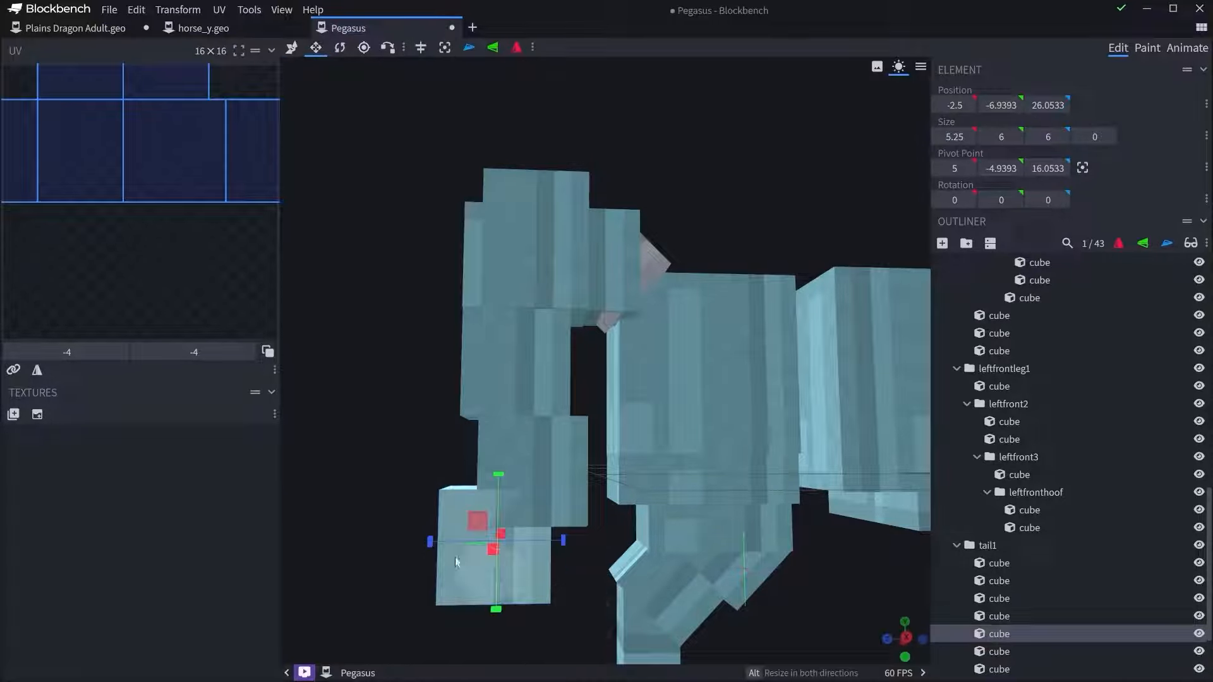
pyautogui.scroll(-3, 491, 475)
pyautogui.scroll(-5, 483, 481)
pyautogui.moveTo(473, 492)
pyautogui.mouseDown()
pyautogui.moveTo(489, 521)
pyautogui.moveTo(479, 512)
pyautogui.mouseUp()
pyautogui.scroll(8, 478, 513)
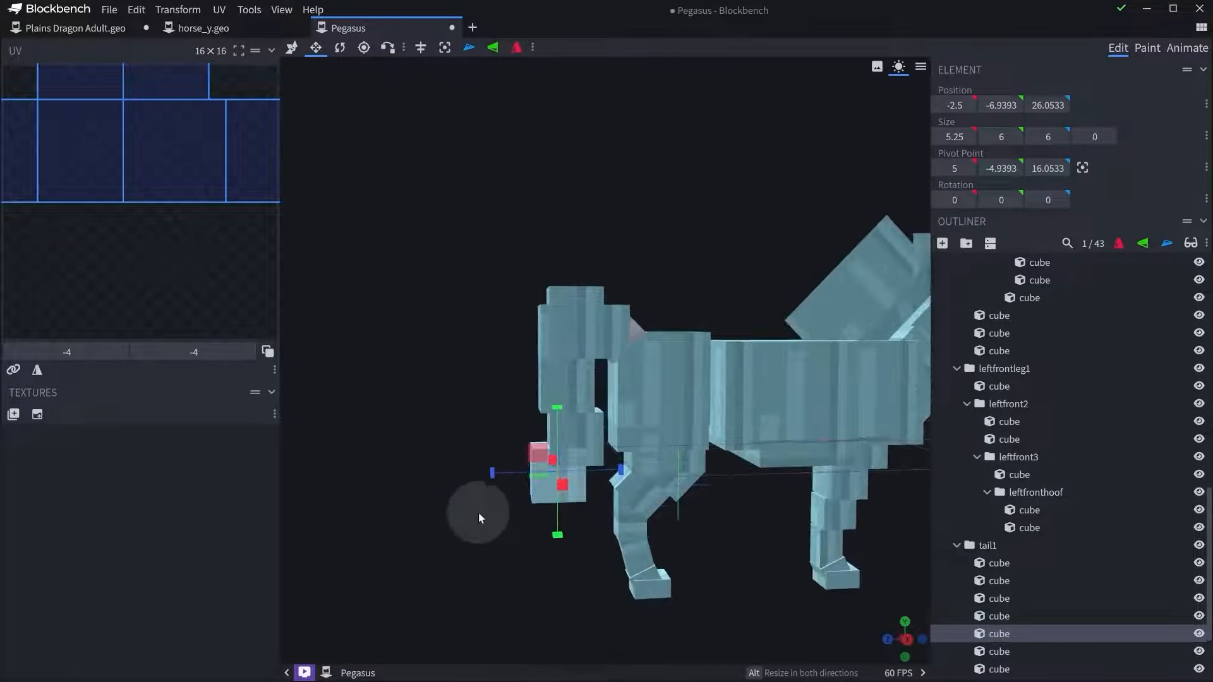
# - Narrow the second-lowest tail cube along X from both sides
pyautogui.click(494, 471)
pyautogui.moveTo(553, 409); pyautogui.dragTo(661, 418)
pyautogui.click(633, 407)
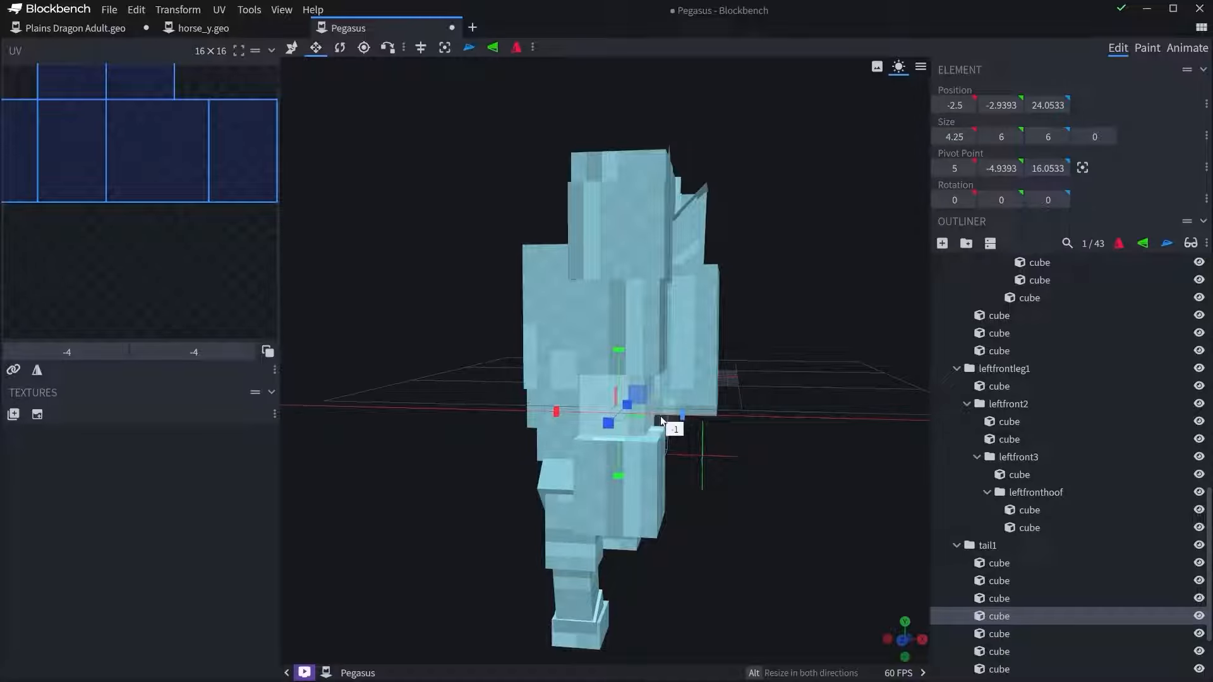
pyautogui.moveTo(563, 407); pyautogui.dragTo(574, 411)
# - Narrow the lowest tail cube from both sides to 2 units wide, starting at X -0.75
pyautogui.moveTo(720, 471); pyautogui.dragTo(656, 478)
pyautogui.click(655, 473)
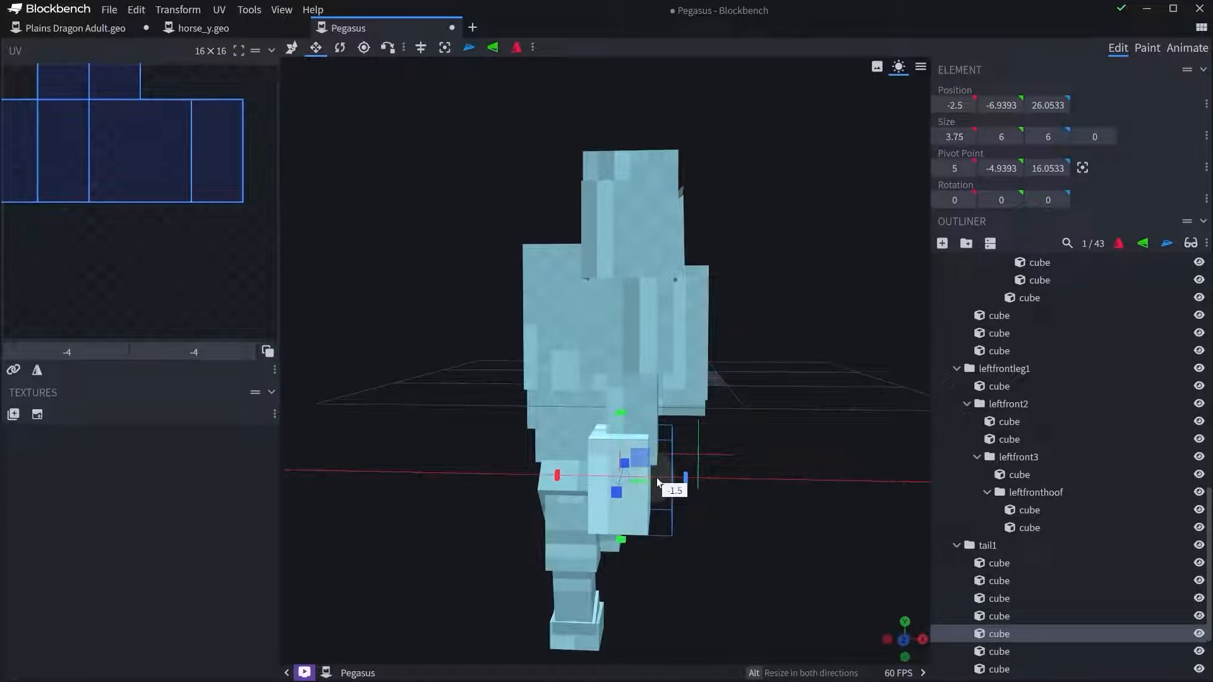
pyautogui.moveTo(557, 477); pyautogui.dragTo(587, 477)
pyautogui.moveTo(701, 499); pyautogui.dragTo(593, 365)
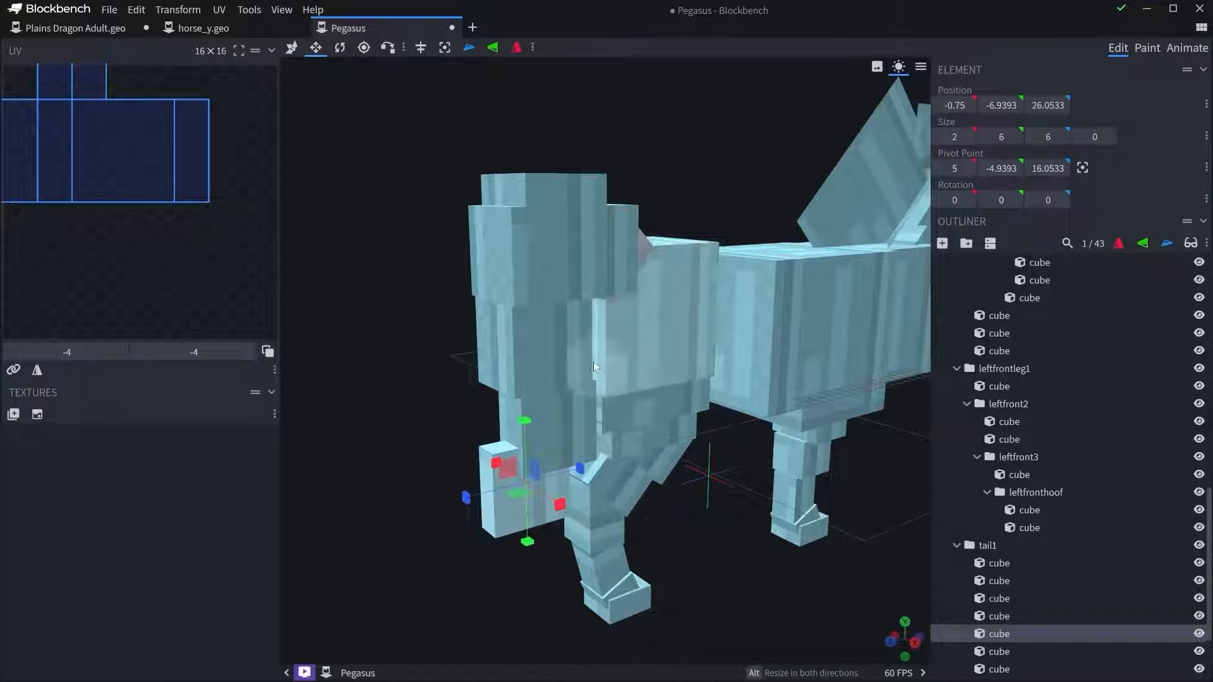
# - Hide the flowymane group so the neck and back can be seen without the mane
pyautogui.click(580, 334)
pyautogui.click(578, 238)
pyautogui.moveTo(354, 372); pyautogui.dragTo(797, 467)
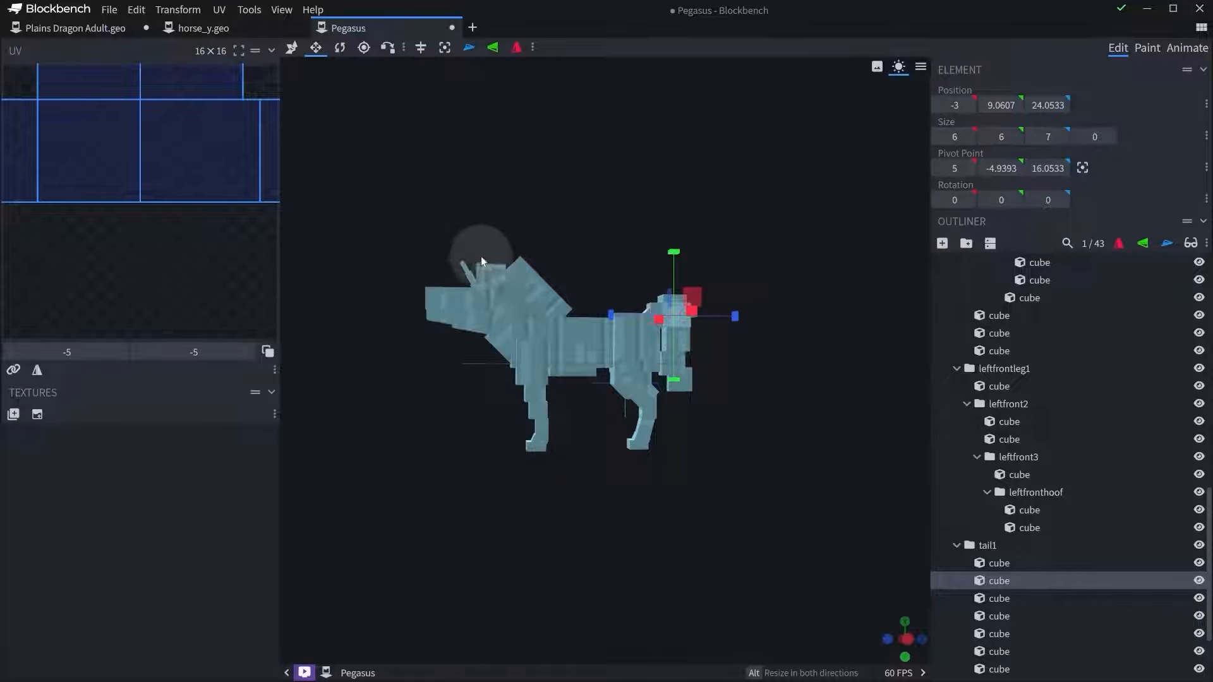
pyautogui.click(528, 292)
pyautogui.scroll(2, 1091, 396)
pyautogui.click(1013, 387)
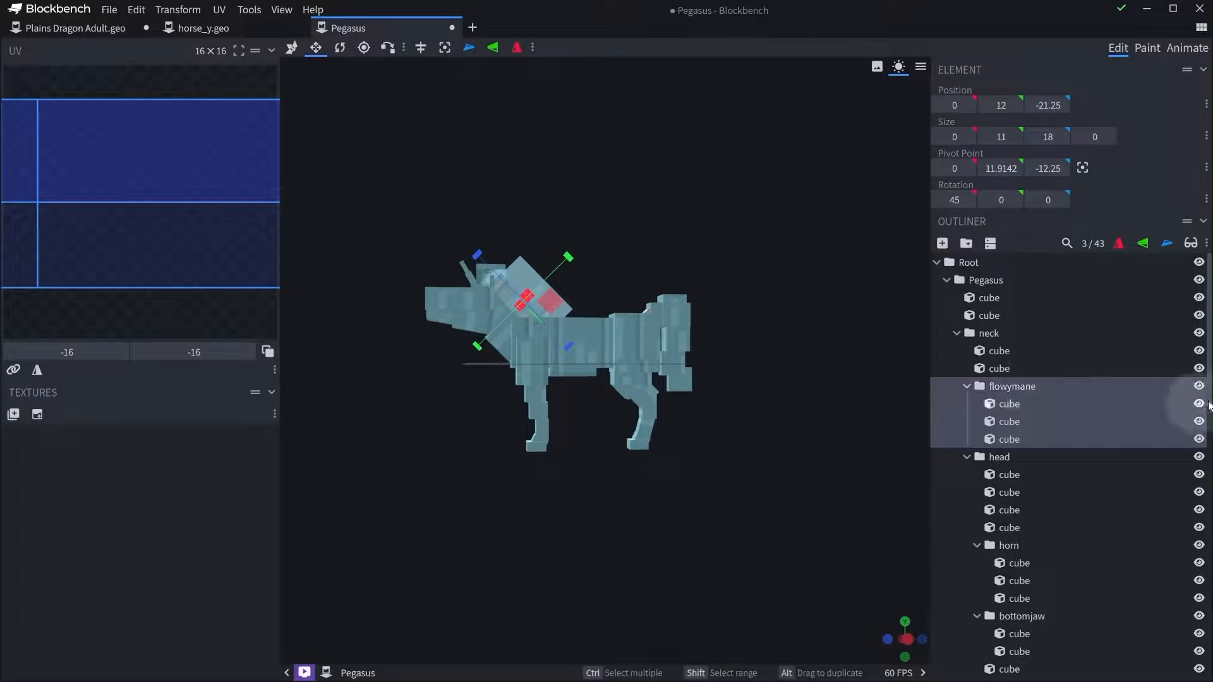
pyautogui.click(1204, 386)
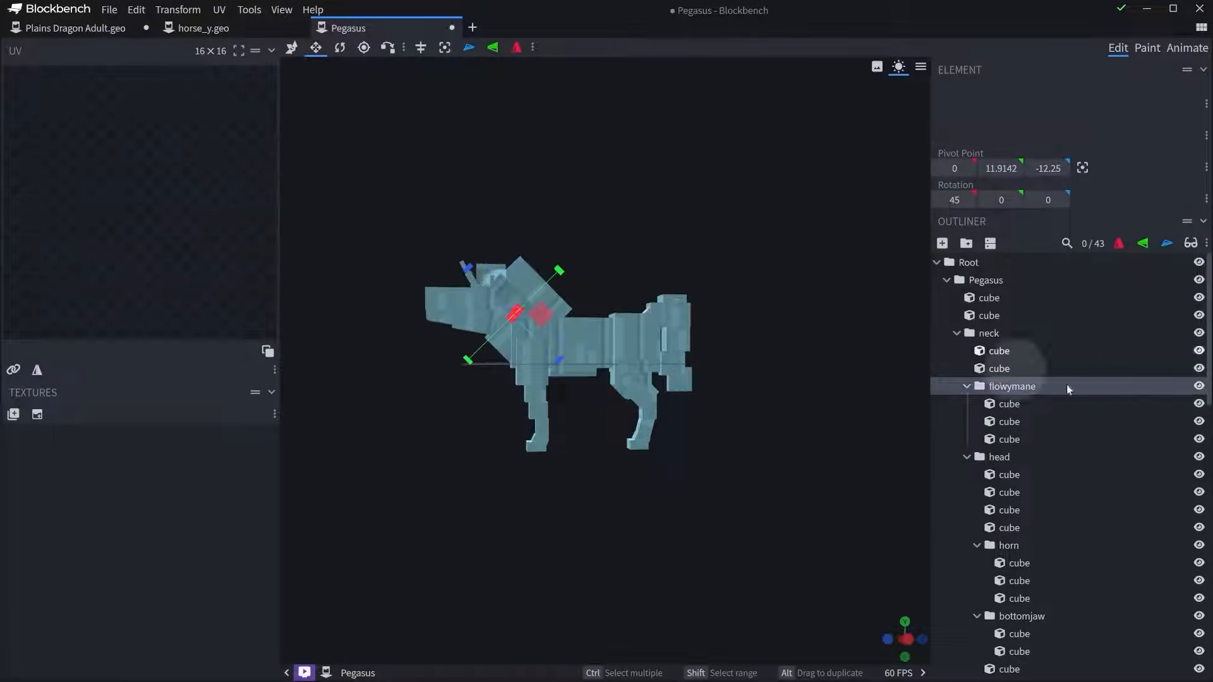
pyautogui.click(1199, 386)
pyautogui.scroll(3, 764, 347)
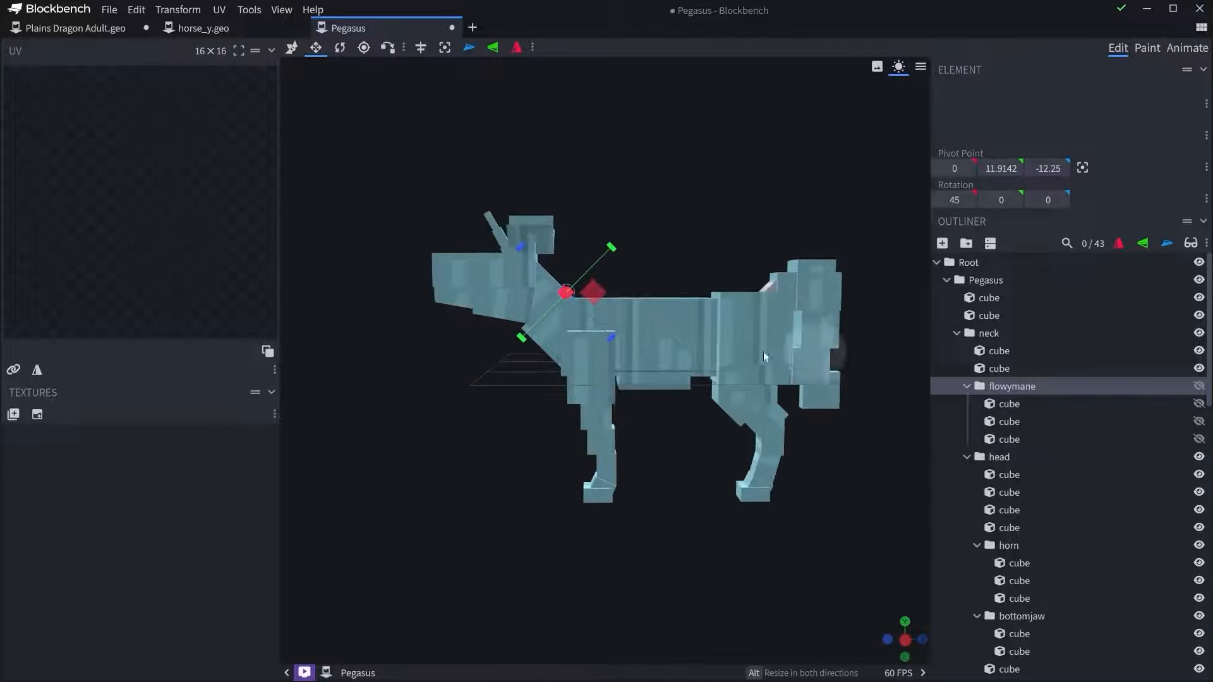
# - Move the whole neck group, including head and mane, 6 units up and 3 units forward
pyautogui.click(1004, 331)
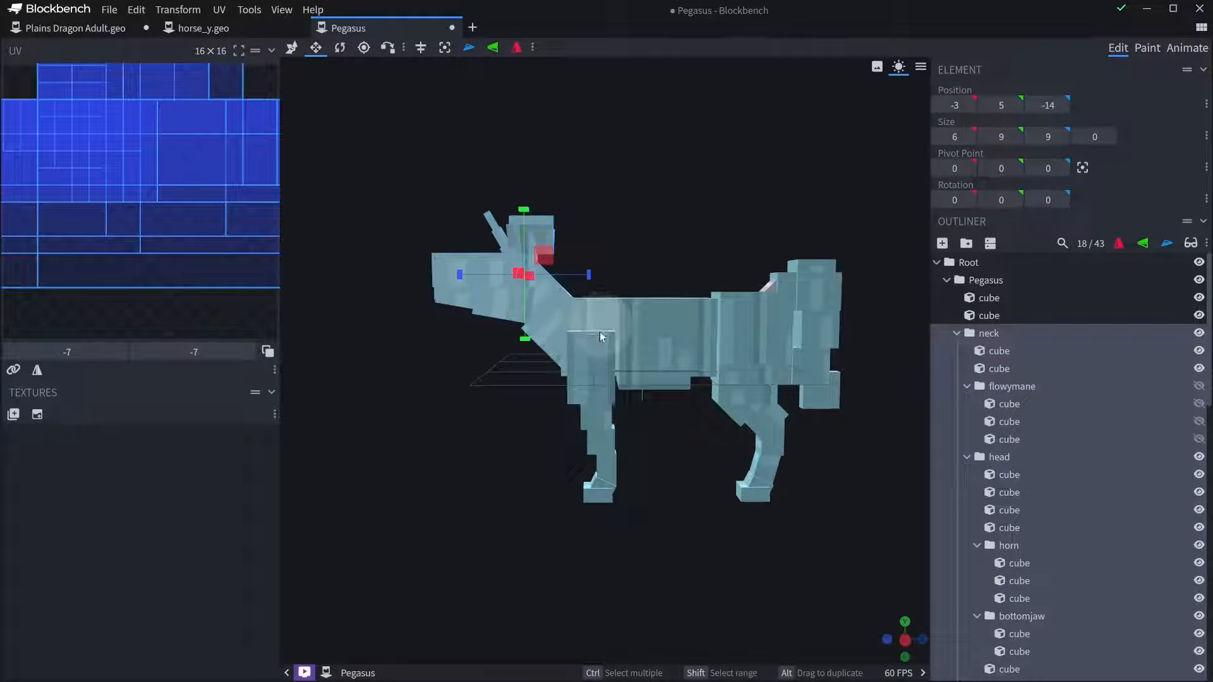
pyautogui.press('v')
pyautogui.moveTo(533, 248); pyautogui.dragTo(540, 202)
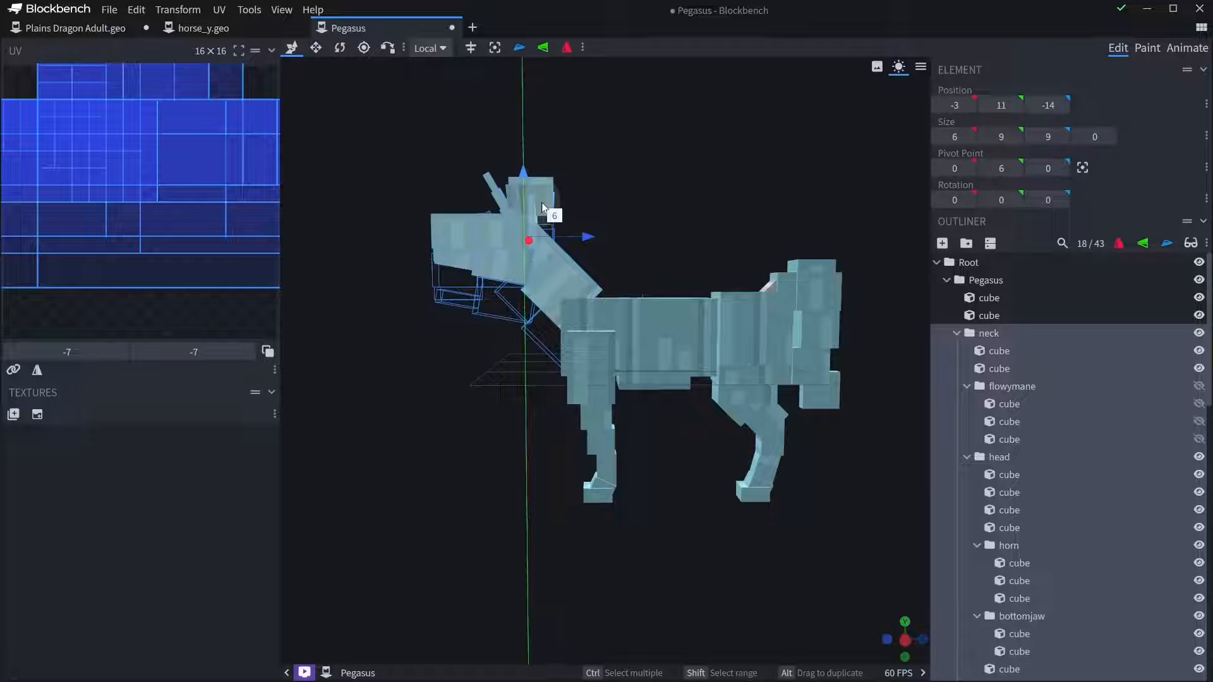
pyautogui.moveTo(580, 238); pyautogui.dragTo(581, 295)
pyautogui.click(602, 331)
pyautogui.hotkey('ctrl', 'd')
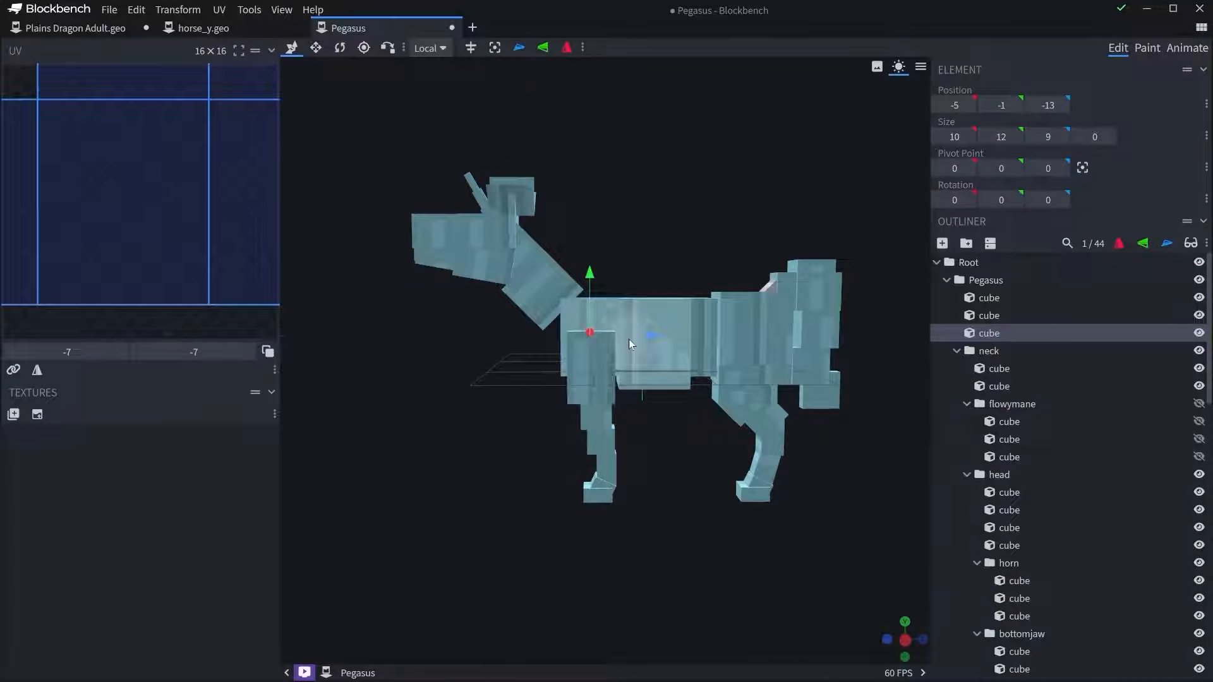
pyautogui.moveTo(629, 334); pyautogui.dragTo(605, 332)
pyautogui.moveTo(569, 282); pyautogui.dragTo(573, 263)
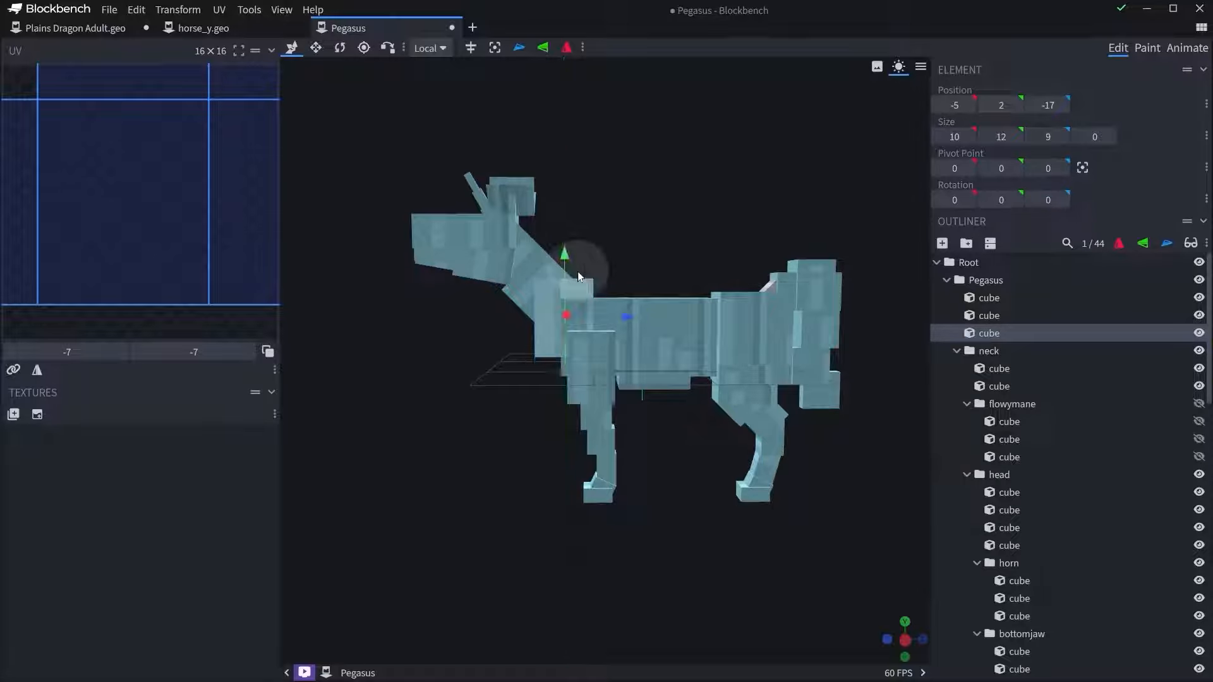
pyautogui.hotkey('ctrl', 'z')
pyautogui.press('Delete')
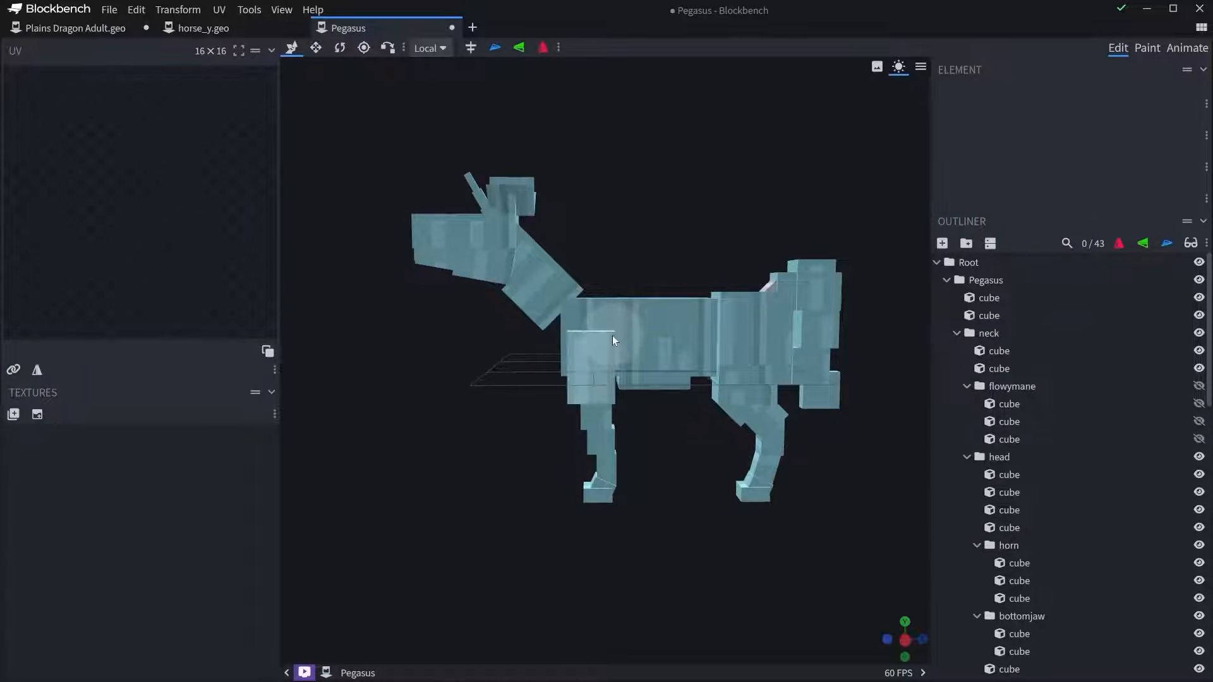
# - Raise the top of the front torso cube and duplicate a neck cube as an 8 × 11 × 9 neck base at -4, 9, -10
pyautogui.click(591, 306)
pyautogui.moveTo(591, 306); pyautogui.dragTo(622, 230)
pyautogui.click(582, 359)
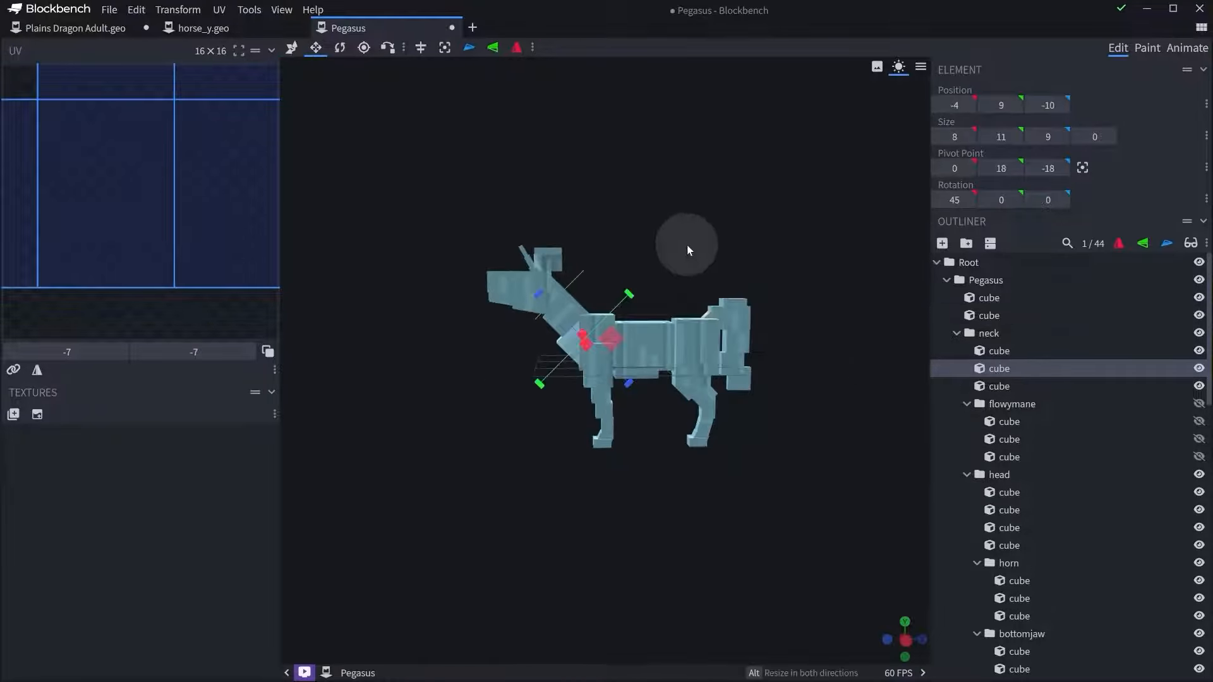
pyautogui.scroll(5, 687, 246)
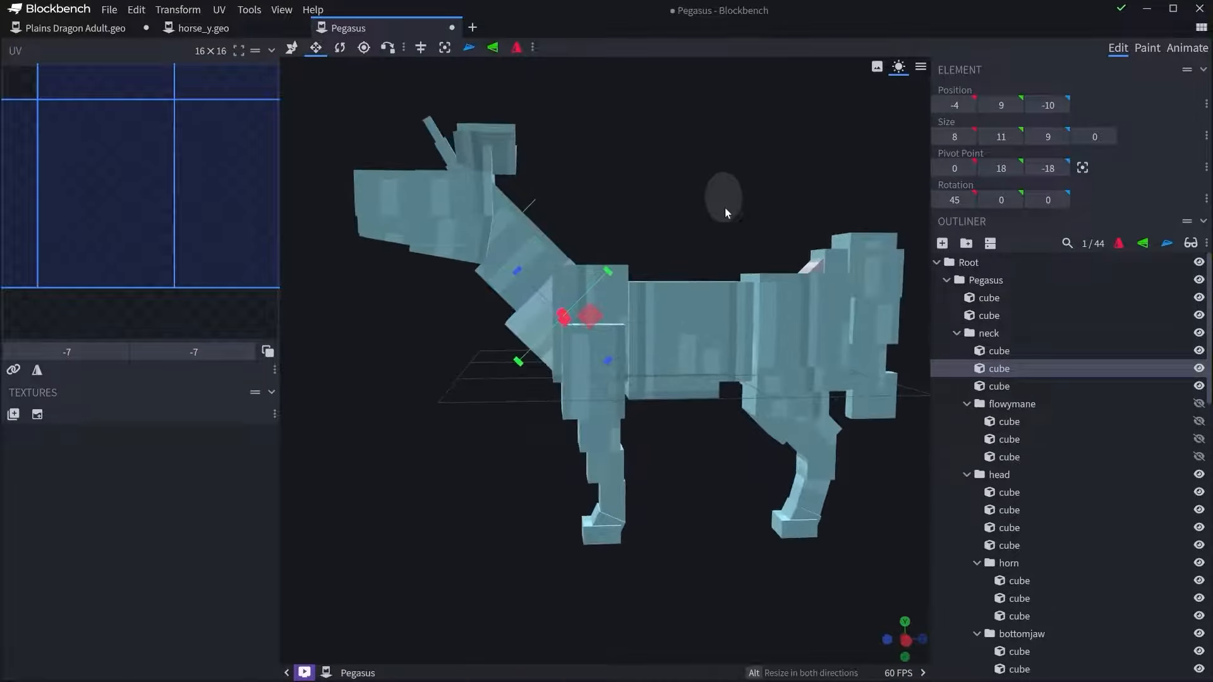
pyautogui.moveTo(725, 206); pyautogui.dragTo(581, 330)
pyautogui.click(578, 302)
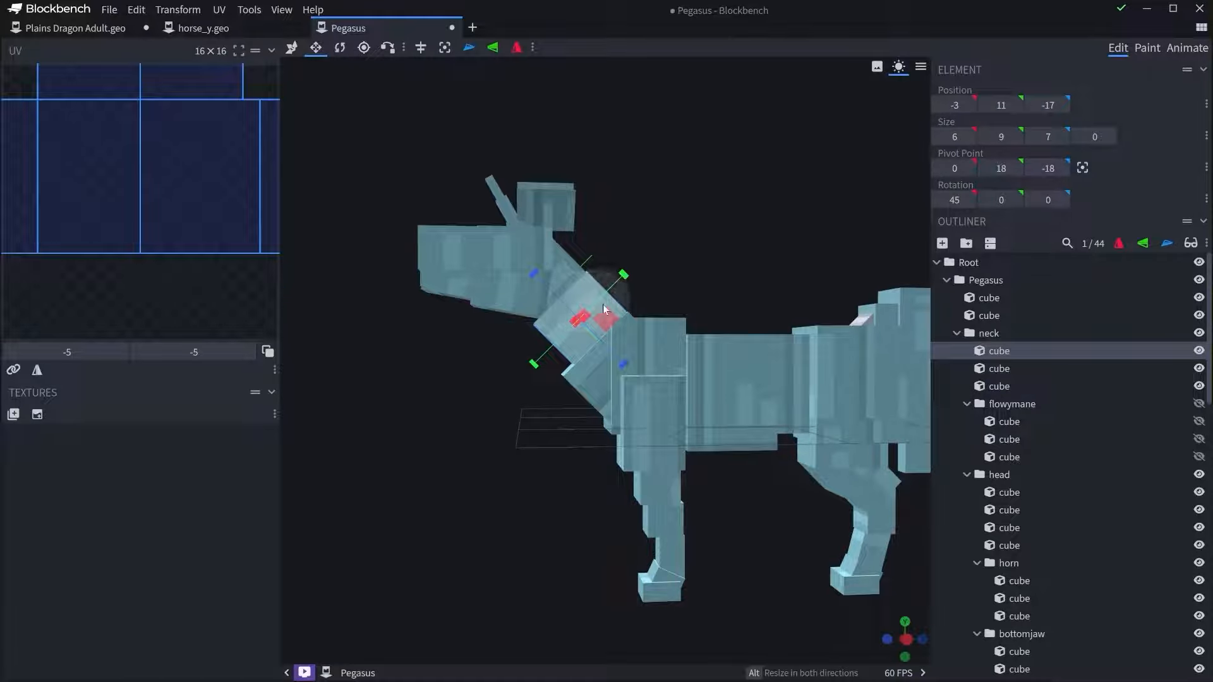
pyautogui.scroll(-5, 602, 305)
pyautogui.moveTo(679, 256); pyautogui.dragTo(709, 262)
pyautogui.moveTo(709, 262); pyautogui.dragTo(655, 247, button='right')
# - Unhide the flowymane group
pyautogui.click(1011, 403)
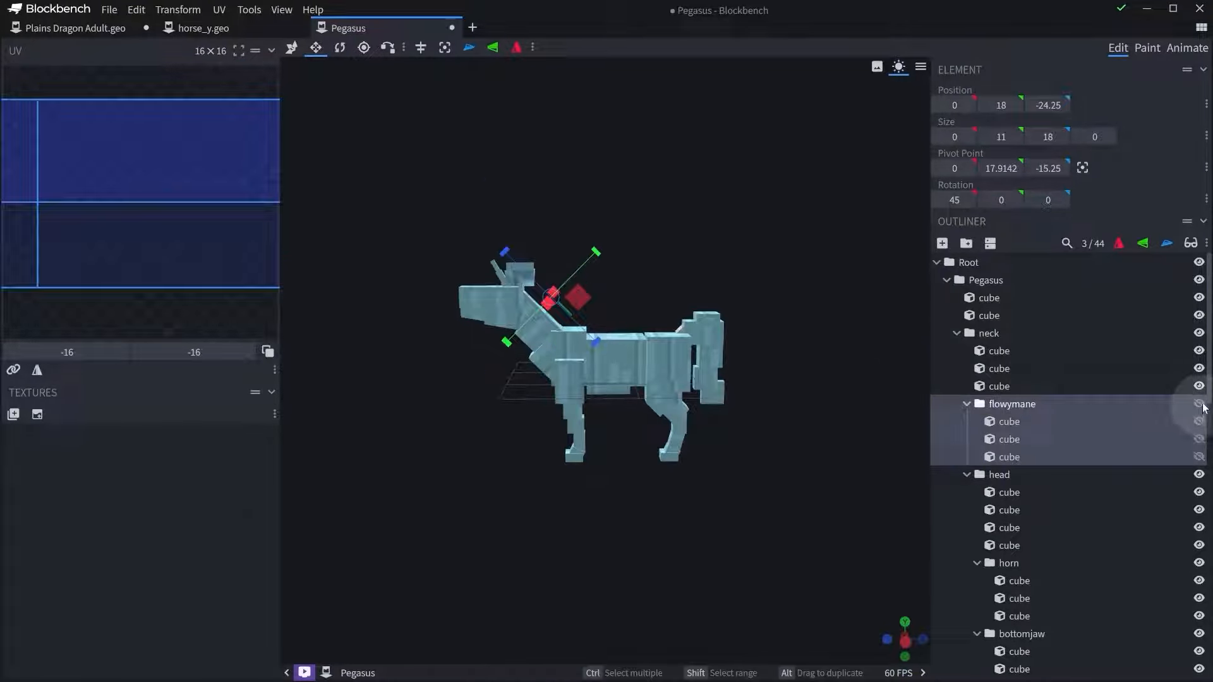
pyautogui.click(1198, 403)
pyautogui.scroll(3, 821, 436)
pyautogui.moveTo(758, 481)
pyautogui.mouseDown()
pyautogui.moveTo(593, 514)
pyautogui.moveTo(714, 463)
pyautogui.moveTo(761, 478)
pyautogui.mouseUp()
# - Open the Seat Position preview and try the whole model 10 units lower and 3 units forward against the rider
pyautogui.click(249, 10)
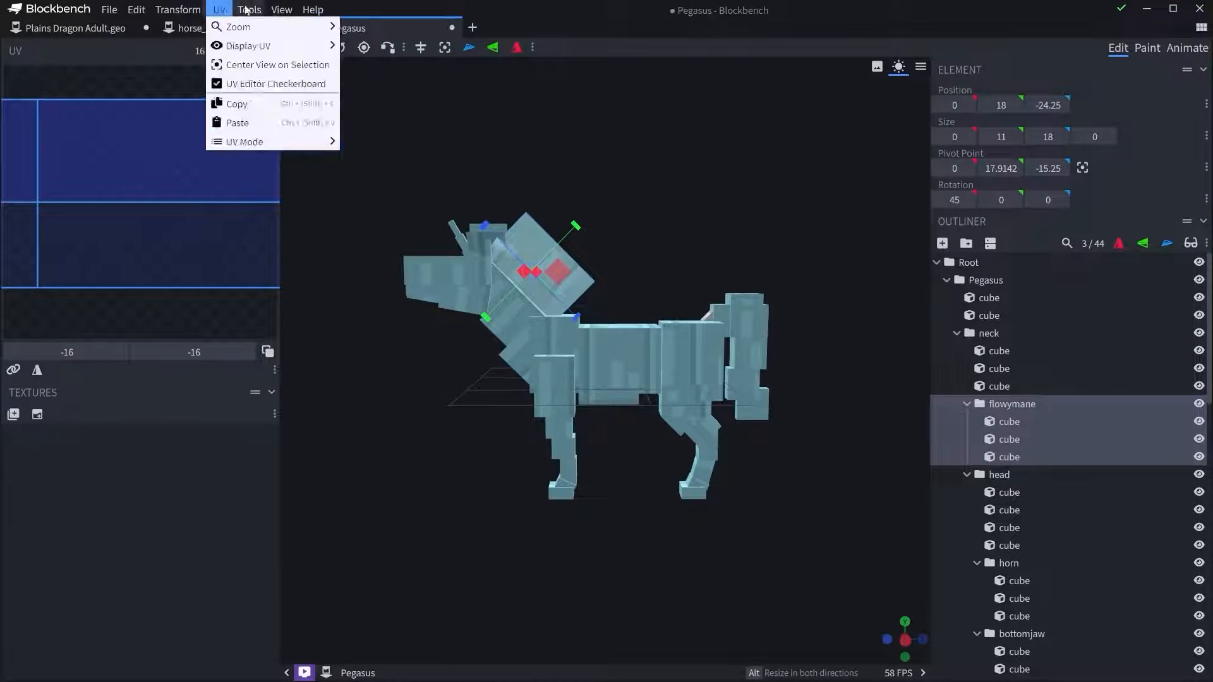
pyautogui.click(313, 100)
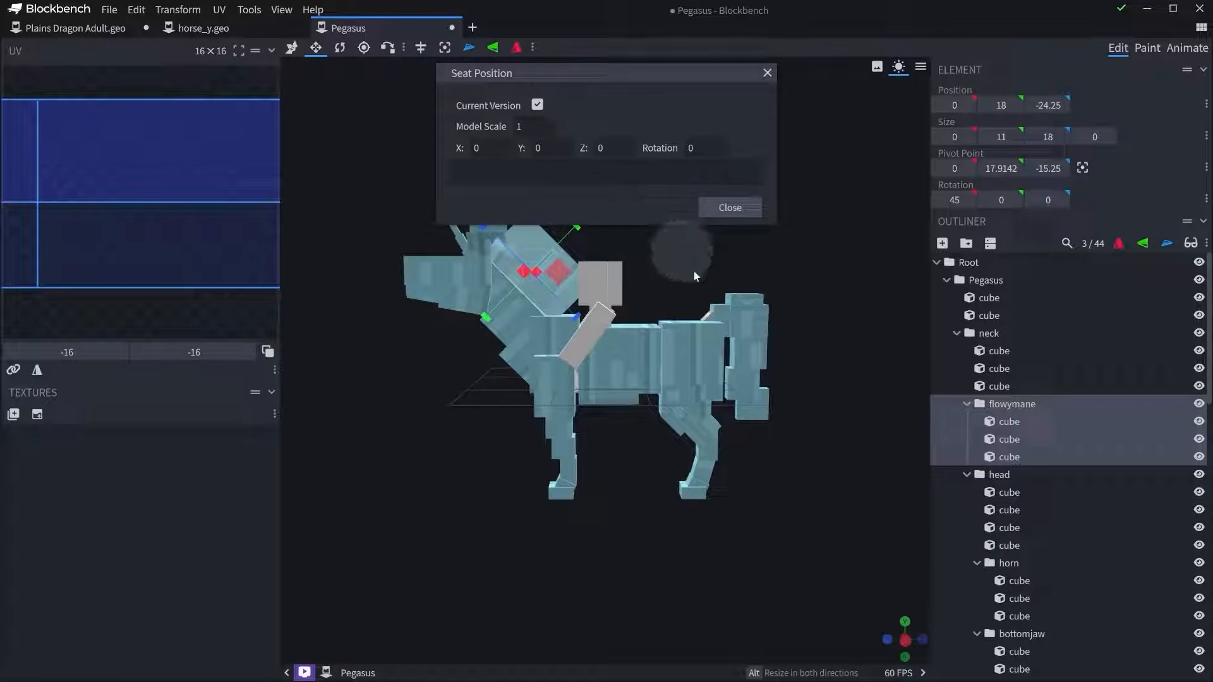
pyautogui.click(960, 280)
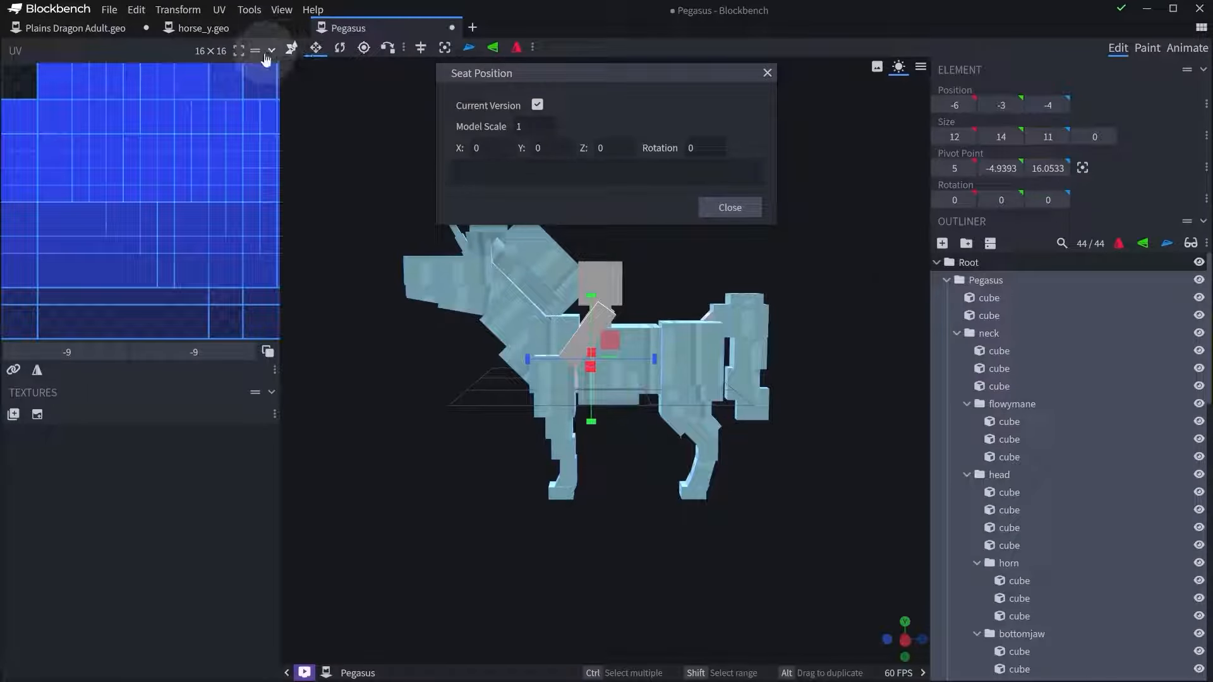
pyautogui.click(291, 47)
pyautogui.moveTo(591, 292); pyautogui.dragTo(597, 353)
pyautogui.moveTo(644, 413); pyautogui.dragTo(627, 413)
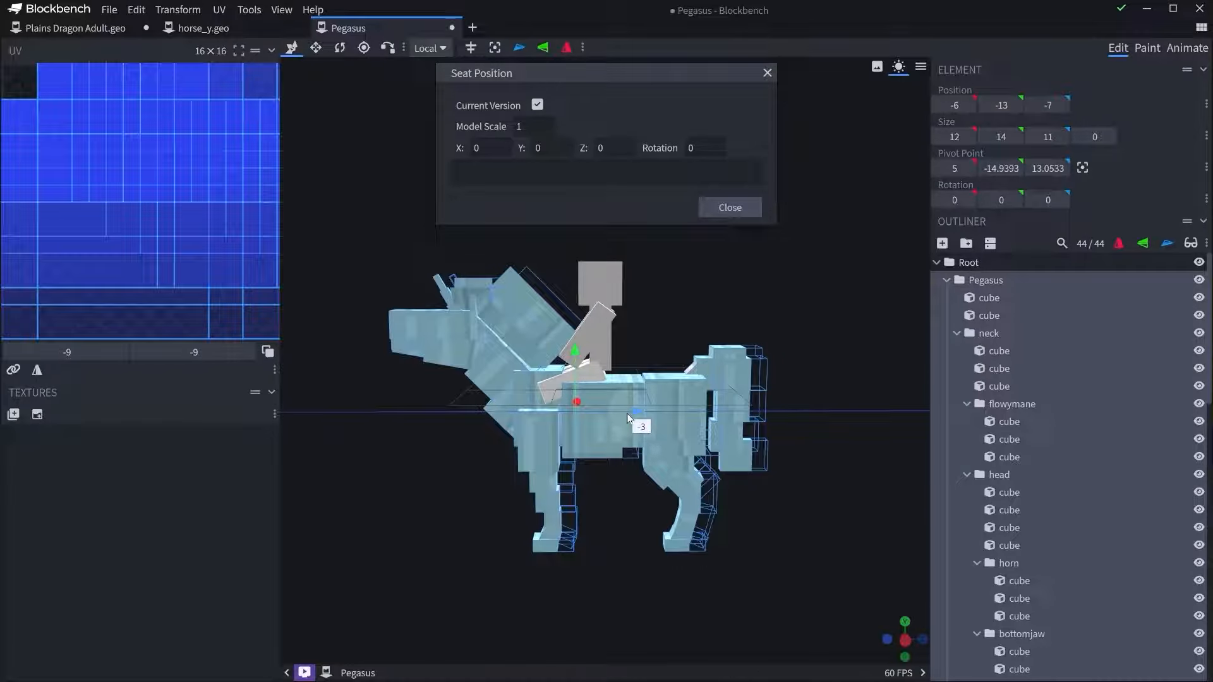
pyautogui.moveTo(733, 399); pyautogui.dragTo(758, 329)
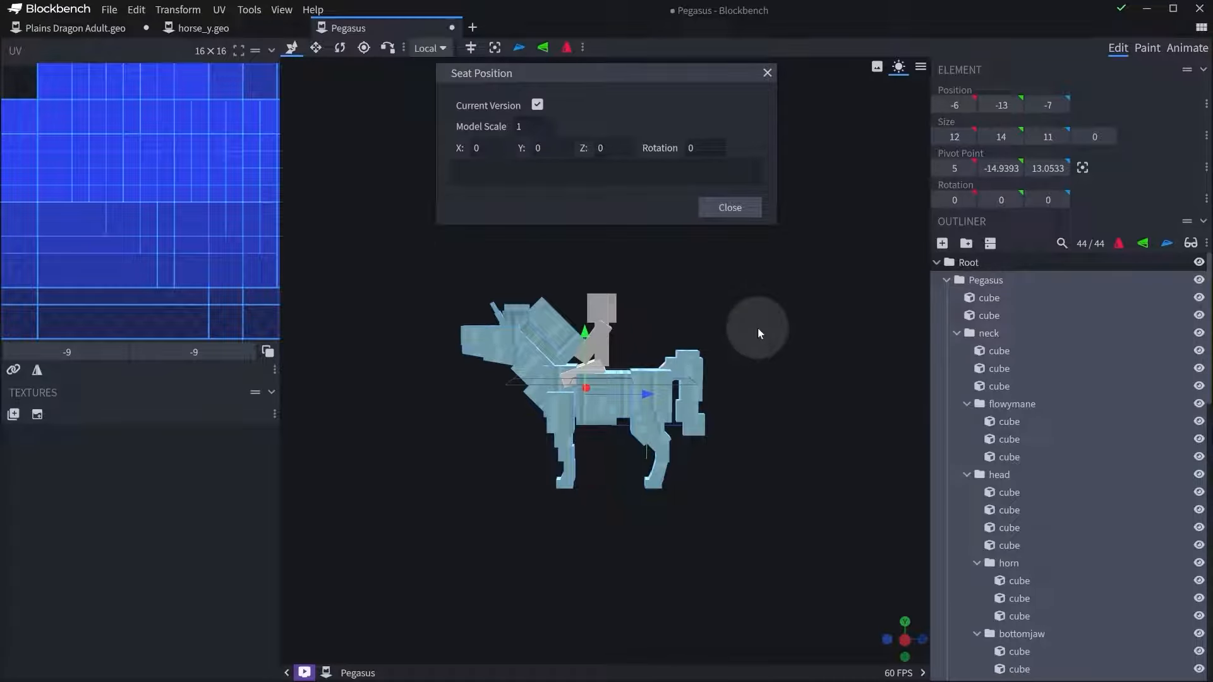
# - Close the Seat Position preview and undo the two moves of the whole model
pyautogui.click(733, 208)
pyautogui.hotkey('ctrl', 'z')
pyautogui.scroll(5, 661, 430)
pyautogui.hotkey('ctrl', 'z')
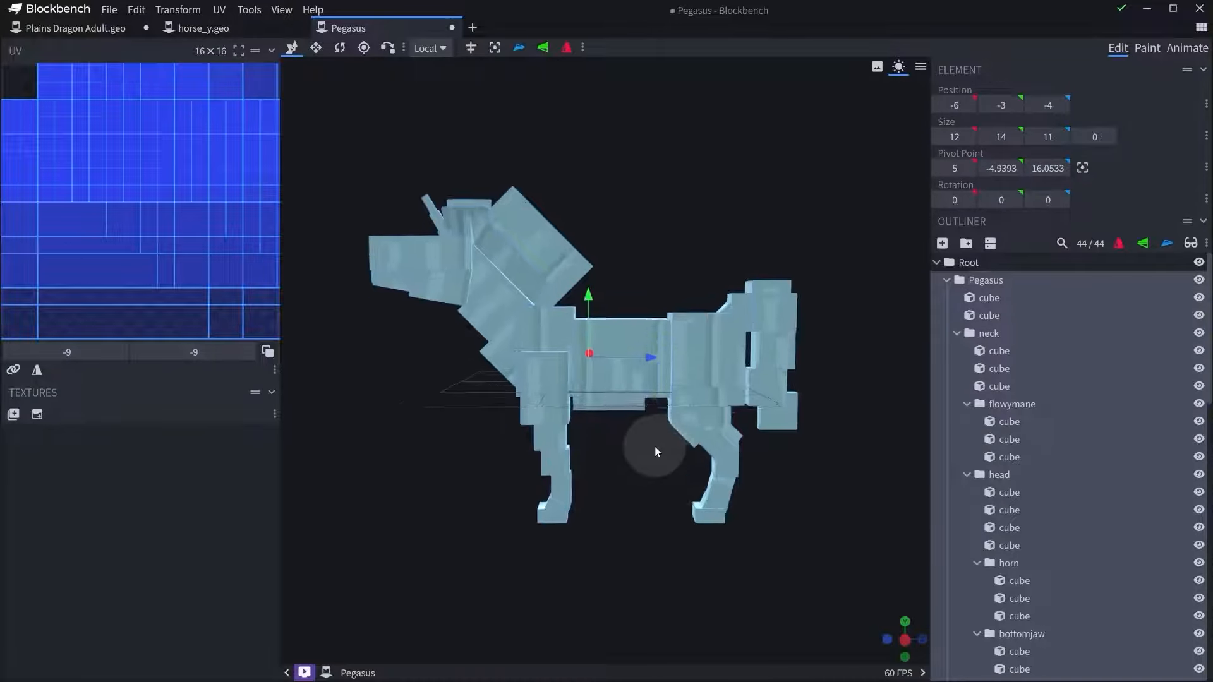
# - Shorten the neck base cube from below to 10 units high, starting at Y 10
pyautogui.click(457, 353)
pyautogui.press('s')
pyautogui.moveTo(418, 415); pyautogui.dragTo(519, 365)
pyautogui.scroll(-4, 442, 429)
pyautogui.moveTo(420, 442); pyautogui.dragTo(393, 447)
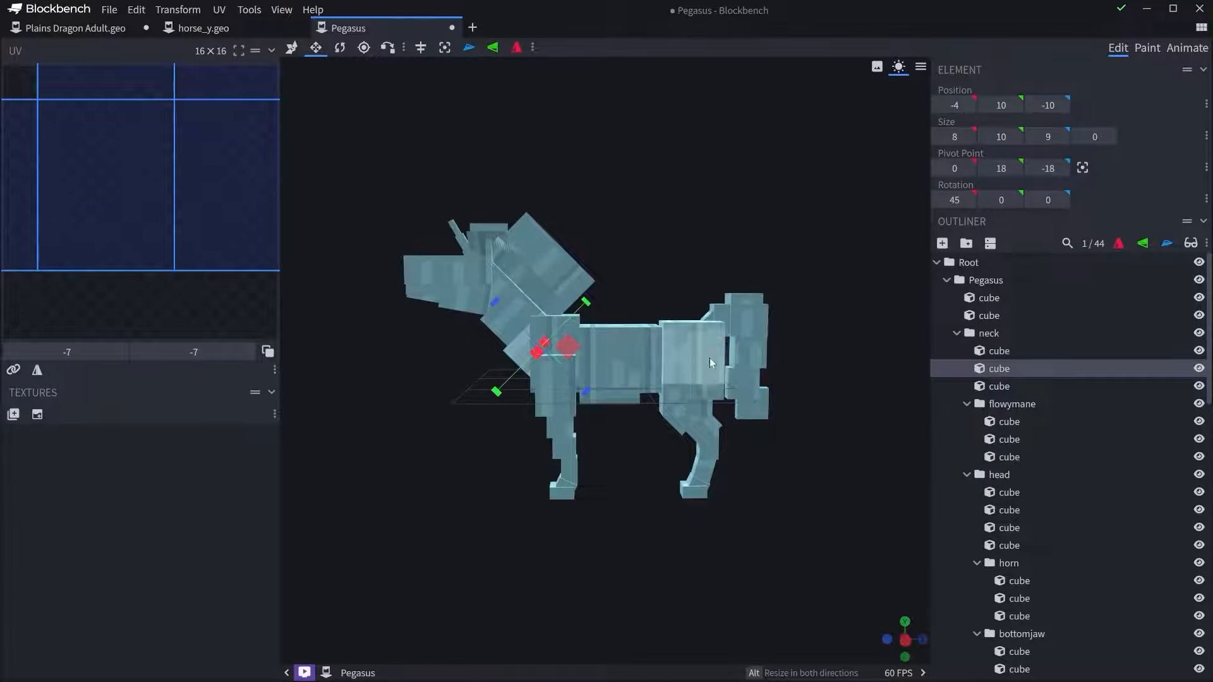
# - Duplicate the lowest tail cube and move the copy 2 units back and 6 units down, to Y -12.9393 and Z 28.0533
pyautogui.click(710, 358)
pyautogui.moveTo(710, 357); pyautogui.dragTo(768, 464)
pyautogui.scroll(5, 731, 407)
pyautogui.scroll(3, 768, 463)
pyautogui.click(769, 460)
pyautogui.moveTo(770, 460); pyautogui.dragTo(690, 447, button='right')
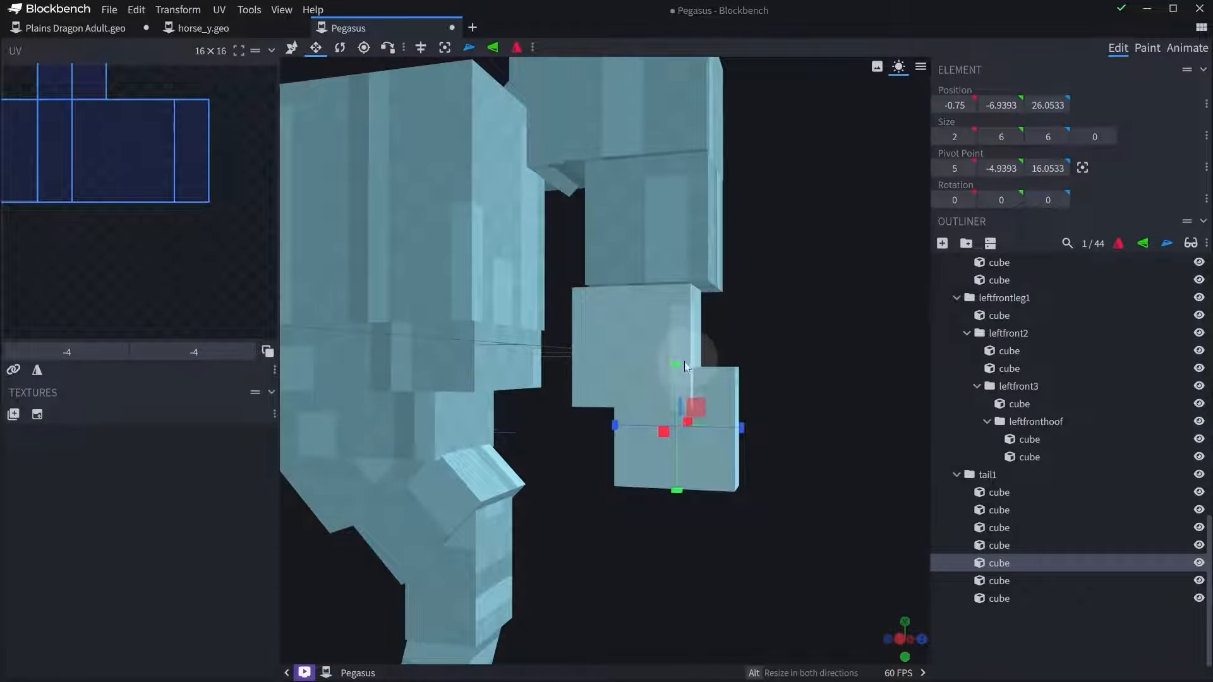
pyautogui.moveTo(807, 411); pyautogui.dragTo(741, 349, button='right')
pyautogui.hotkey('ctrl', 'd')
pyautogui.moveTo(673, 367); pyautogui.dragTo(710, 369)
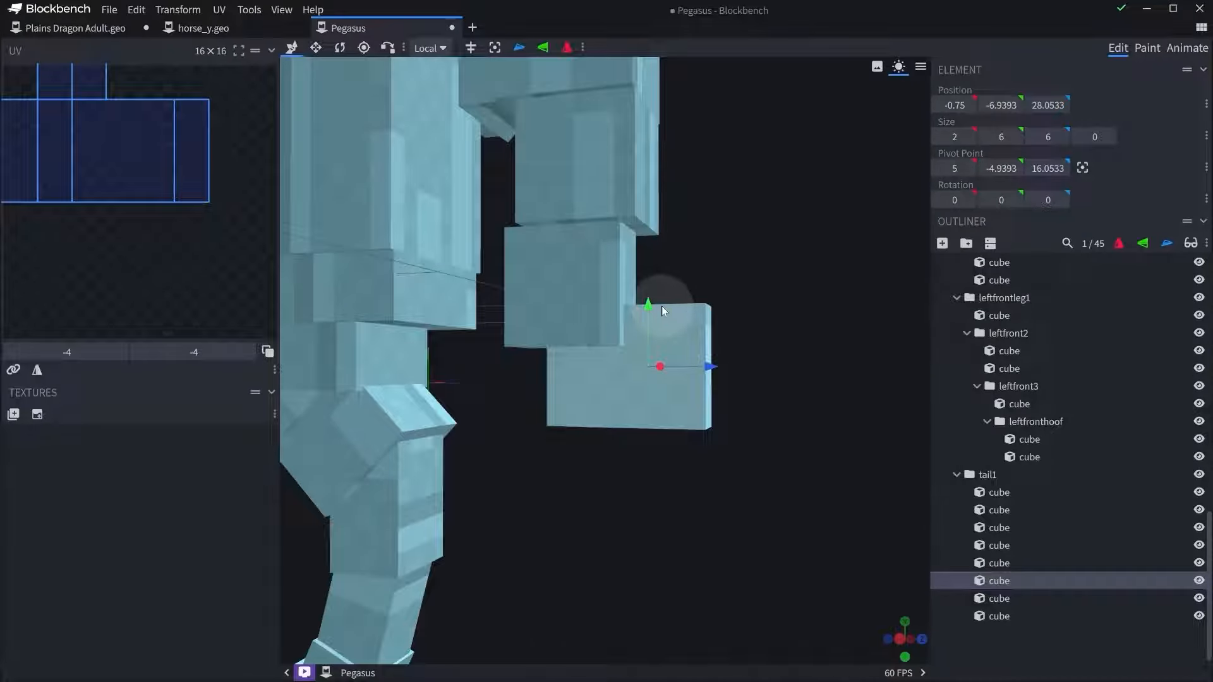
pyautogui.moveTo(651, 303); pyautogui.dragTo(659, 424)
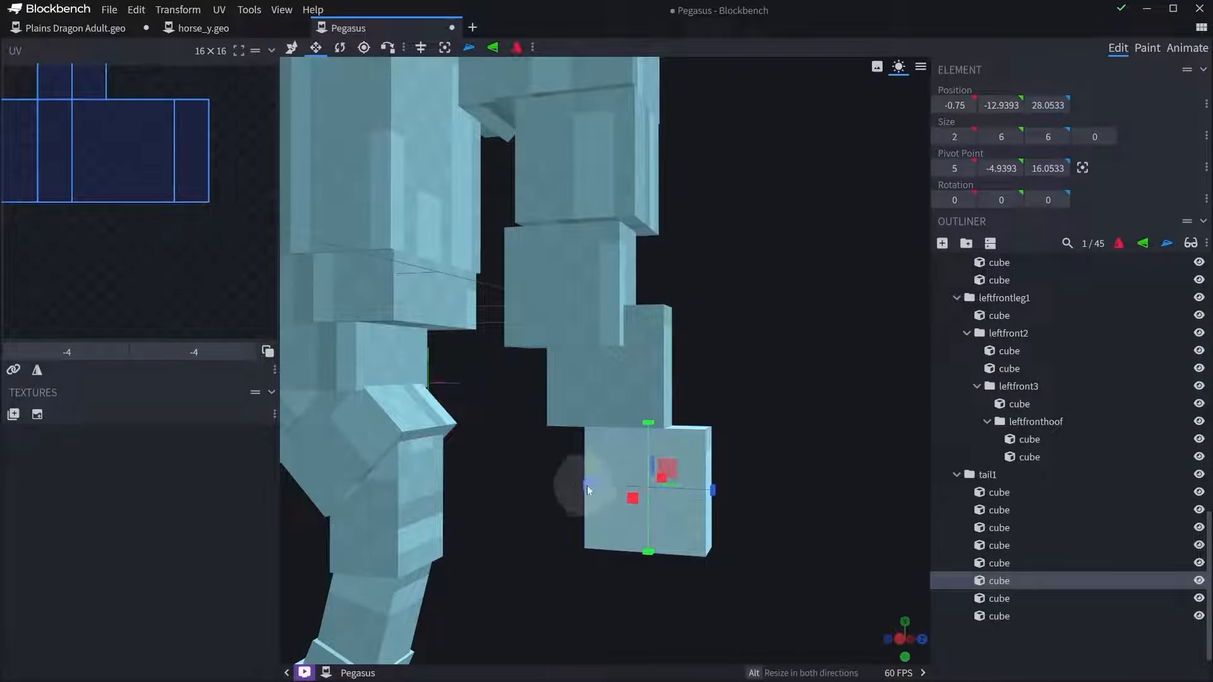
# - Trim the new tail tip cube at front and back to 3 units deep, starting at Z 30.0533
pyautogui.moveTo(588, 489); pyautogui.dragTo(630, 489)
pyautogui.moveTo(733, 490); pyautogui.dragTo(707, 491)
pyautogui.moveTo(782, 391); pyautogui.dragTo(695, 366)
pyautogui.click(541, 359)
pyautogui.moveTo(627, 491); pyautogui.dragTo(685, 508, button='right')
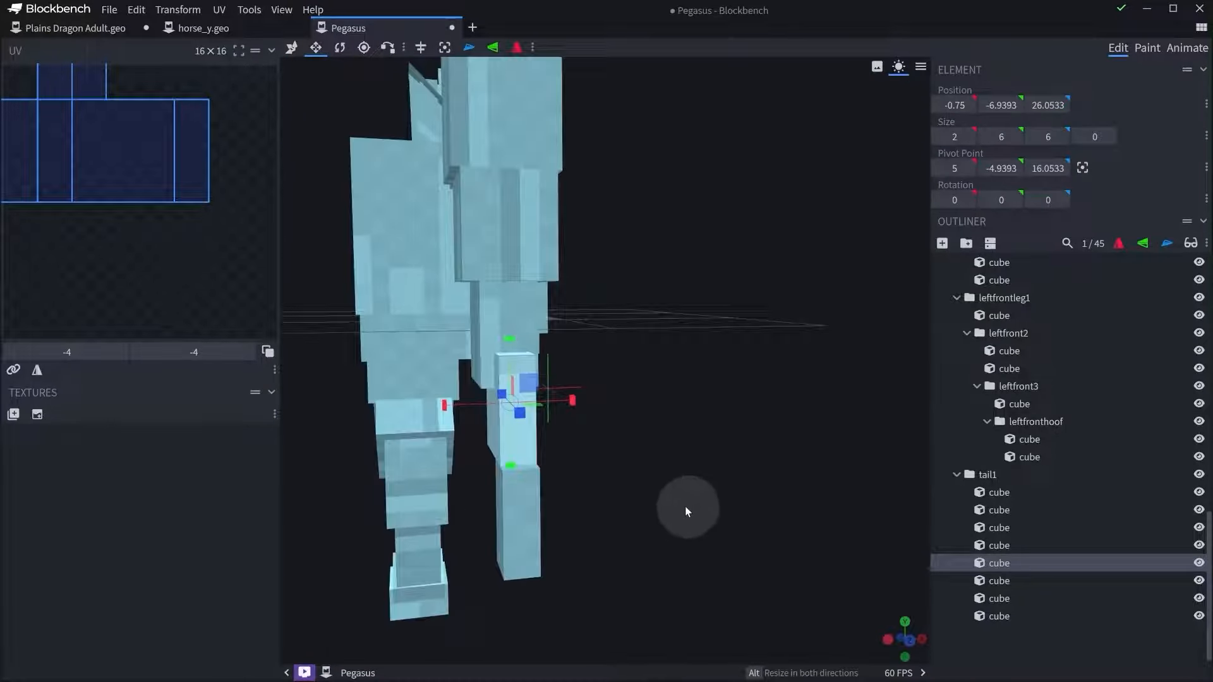
pyautogui.moveTo(685, 507); pyautogui.dragTo(786, 503)
pyautogui.scroll(-3, 758, 496)
pyautogui.click(646, 464)
pyautogui.scroll(-5, 670, 470)
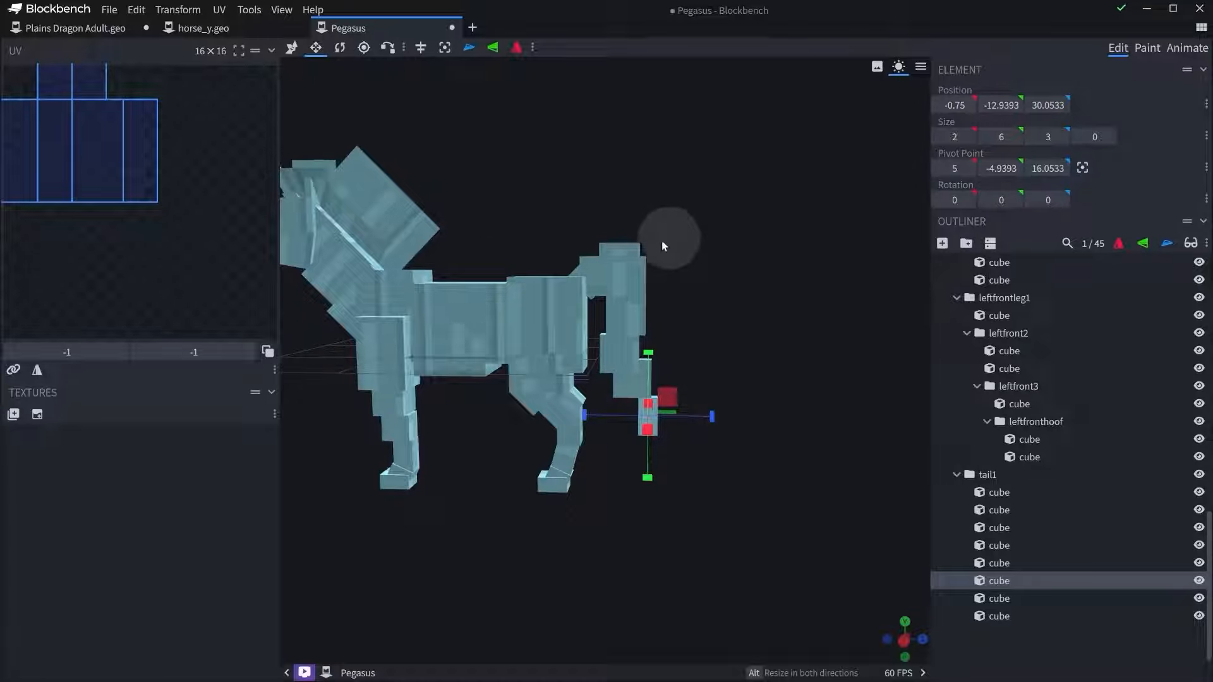
# - Group the small 5 × 6 × 3 tail cube and the angled tail base cube inside tail1
pyautogui.click(619, 253)
pyautogui.click(629, 268)
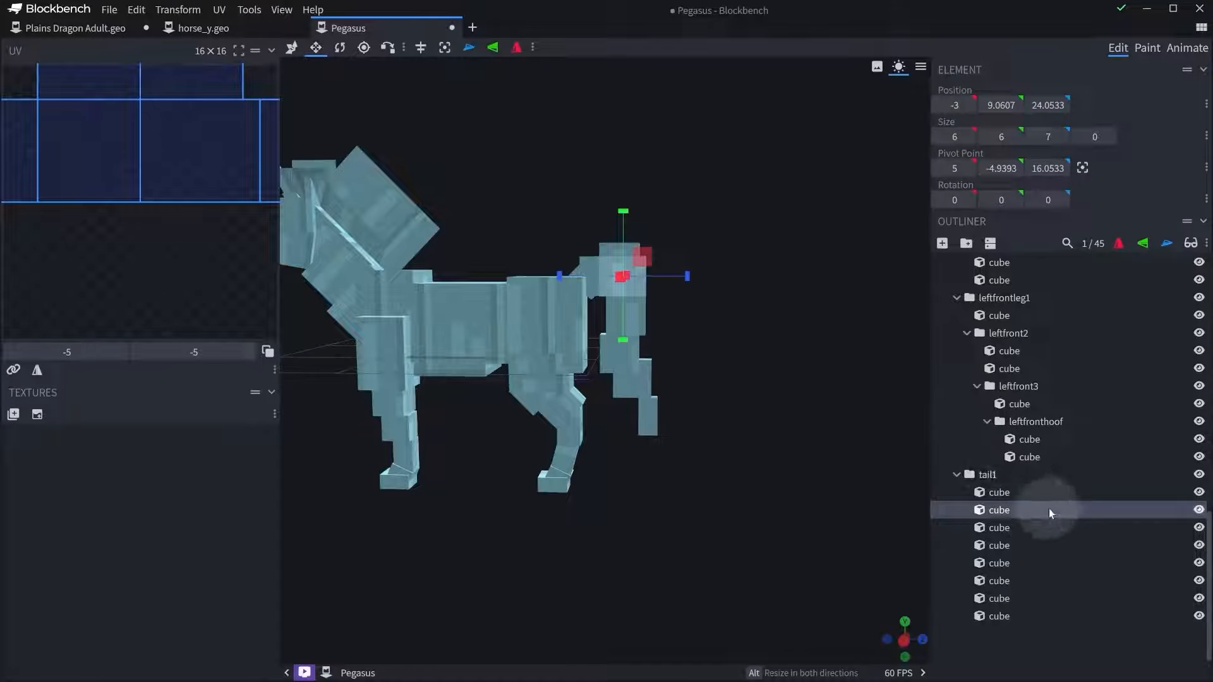
pyautogui.click(569, 274)
pyautogui.moveTo(558, 220); pyautogui.dragTo(591, 265)
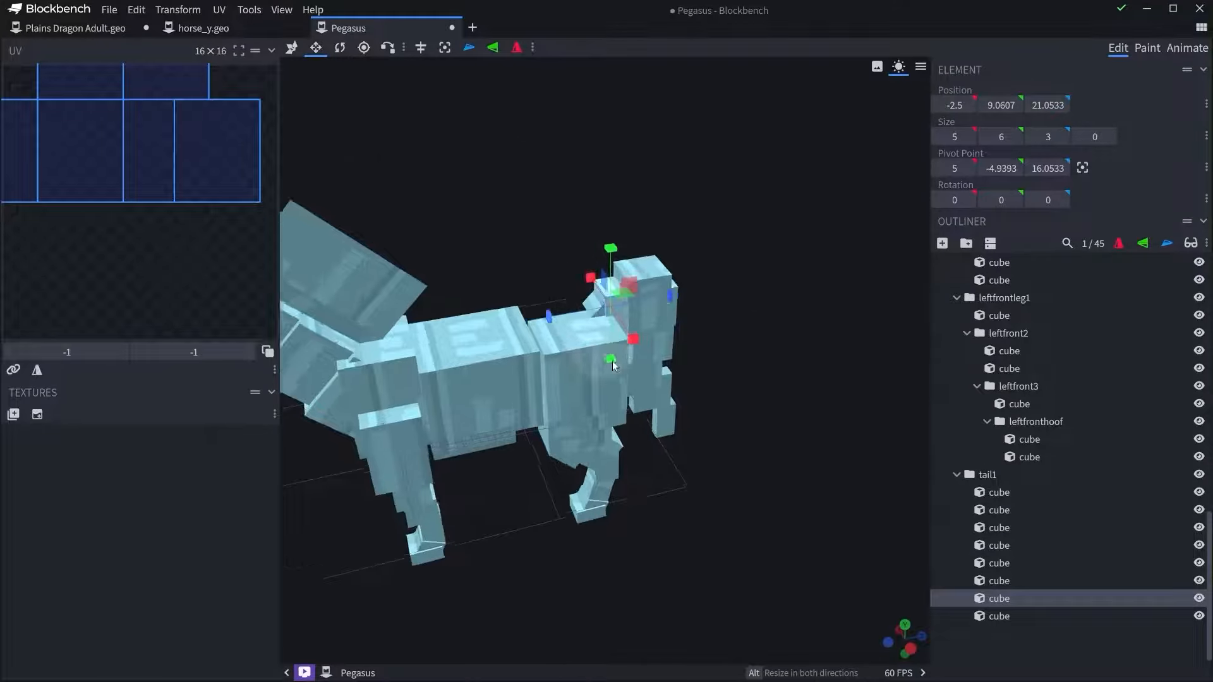
pyautogui.scroll(8, 601, 231)
pyautogui.keyDown('ctrl'); pyautogui.click(588, 229); pyautogui.keyUp('ctrl')
pyautogui.hotkey('ctrl', 'g')
pyautogui.doubleClick(1001, 492)
pyautogui.write('ta')
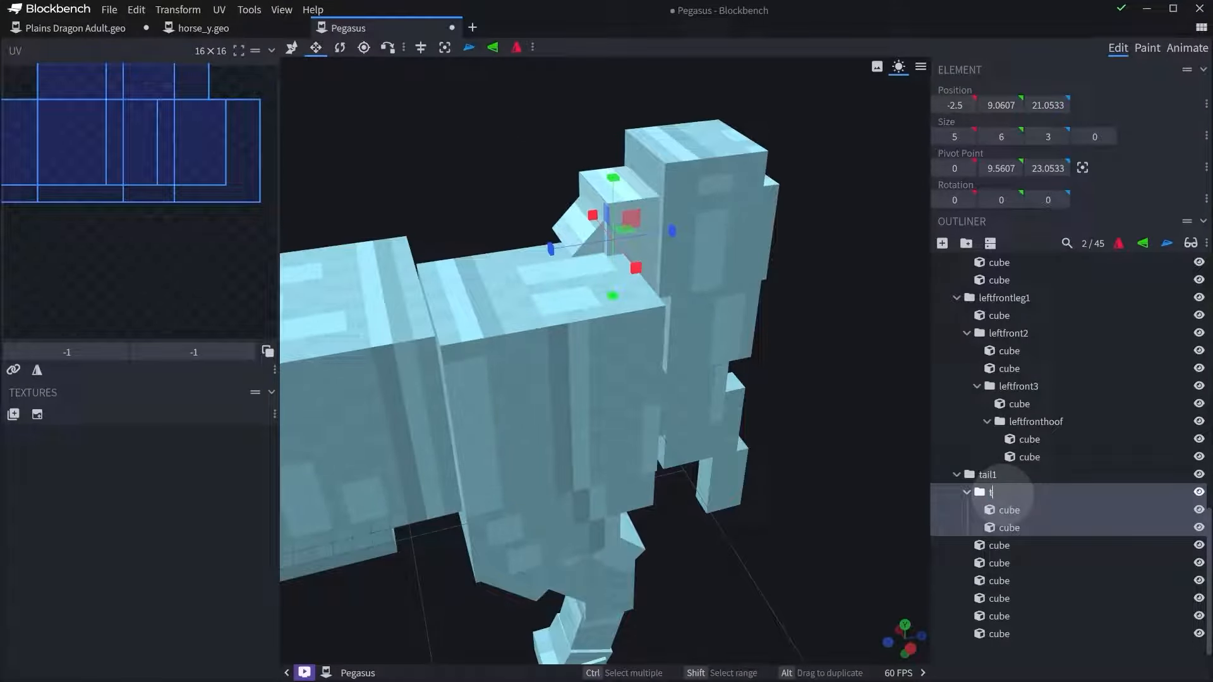
# - Group the six remaining tail cubes inside tail1 and name the group tail2
pyautogui.click(999, 545)
pyautogui.keyDown('shift'); pyautogui.click(1003, 634); pyautogui.keyUp('shift')
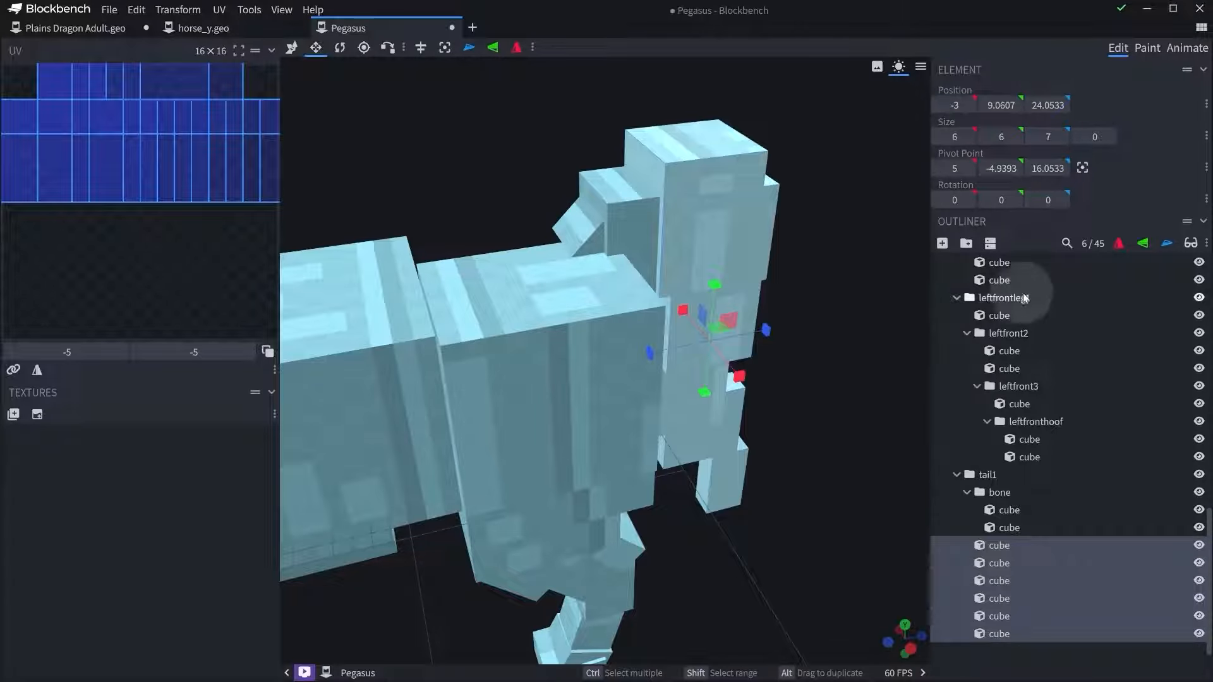
pyautogui.click(966, 243)
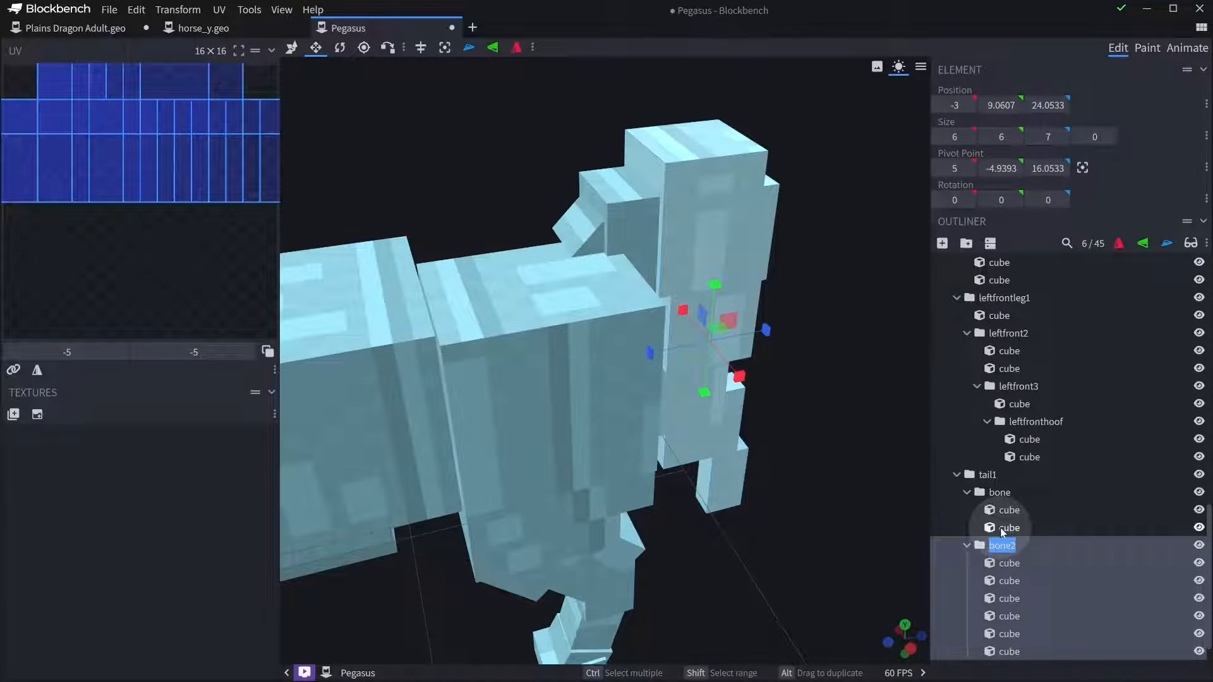
pyautogui.write('tail2')
pyautogui.press('Return')
# - Centre the tail2 group's pivot and move it to its upper front, at Y 14.394 and Z 24.3866
pyautogui.press('r')
pyautogui.moveTo(837, 296); pyautogui.dragTo(793, 240, button='right')
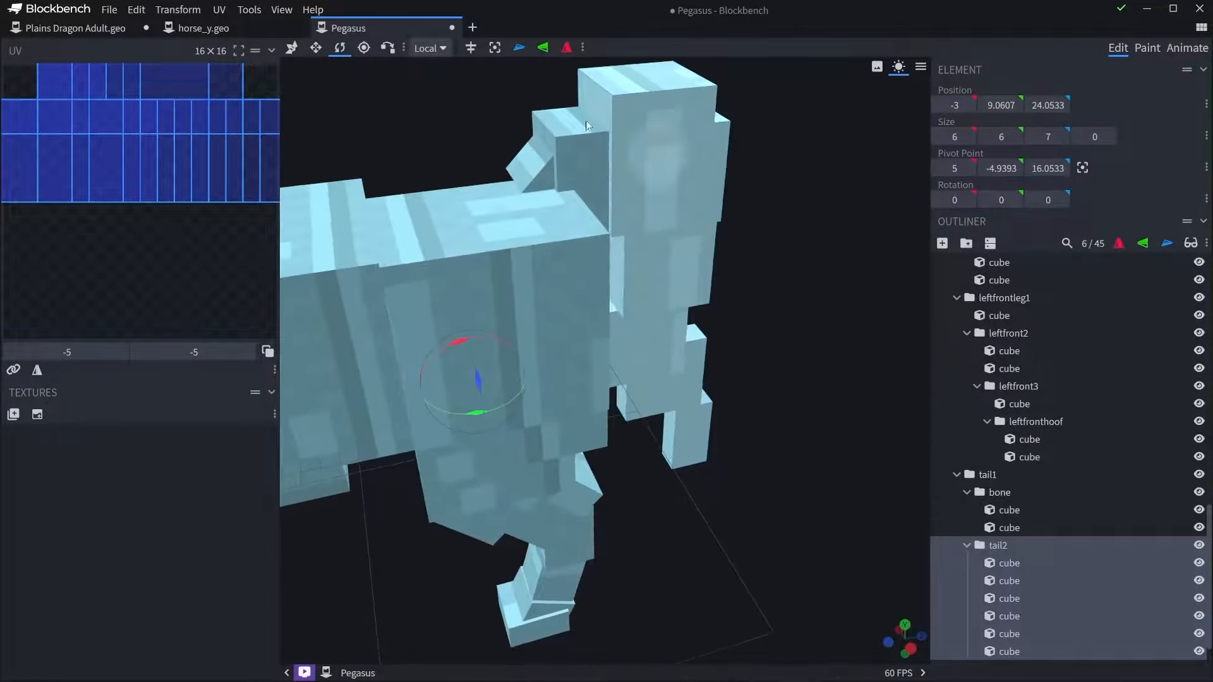
pyautogui.click(494, 48)
pyautogui.moveTo(782, 229); pyautogui.dragTo(763, 198)
pyautogui.moveTo(764, 201); pyautogui.dragTo(792, 301, button='right')
pyautogui.click(364, 49)
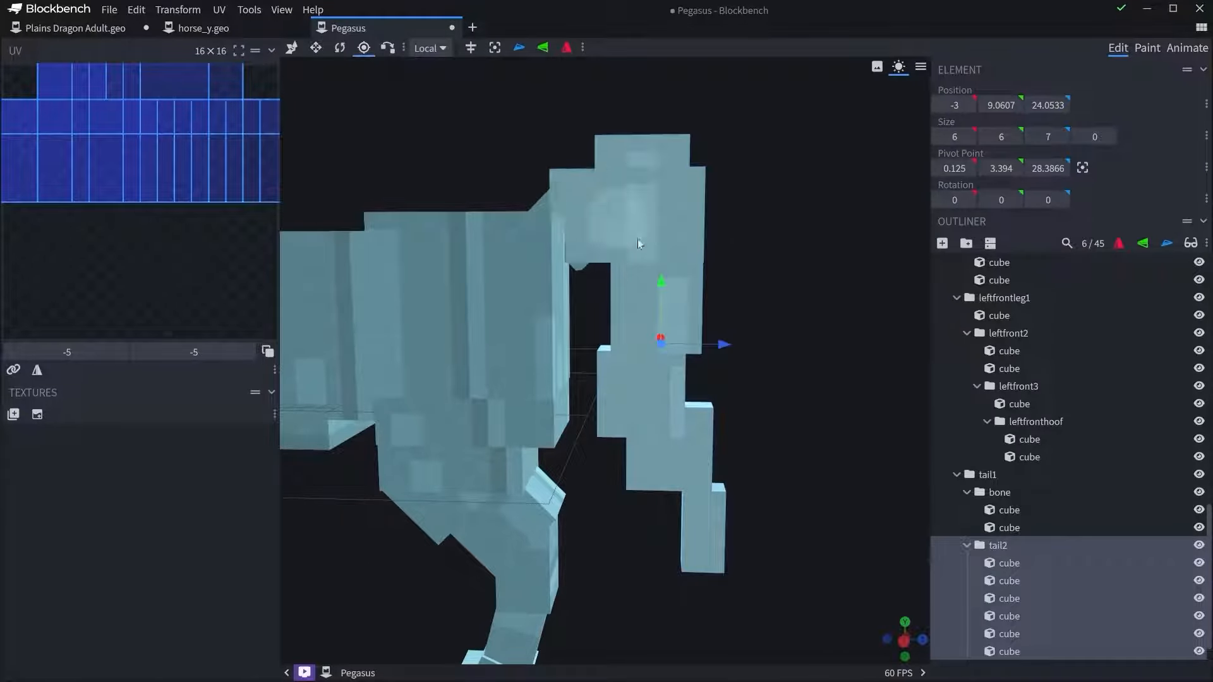
pyautogui.moveTo(661, 282); pyautogui.dragTo(672, 197)
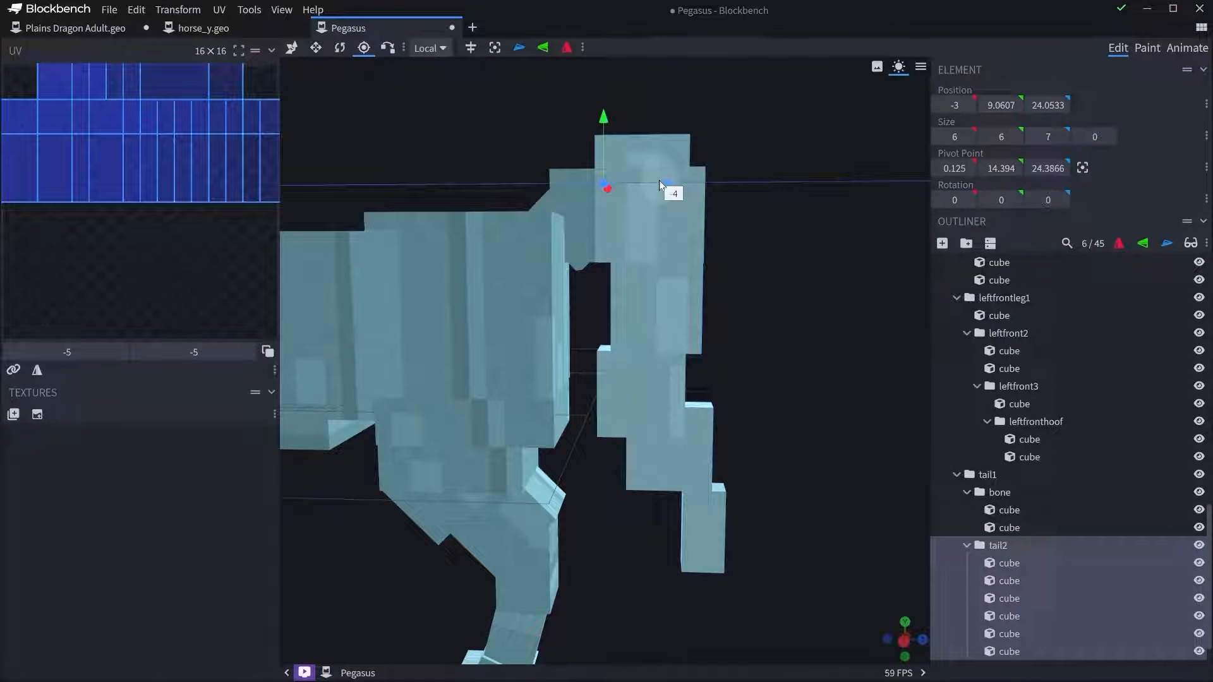
pyautogui.moveTo(773, 173); pyautogui.dragTo(756, 188)
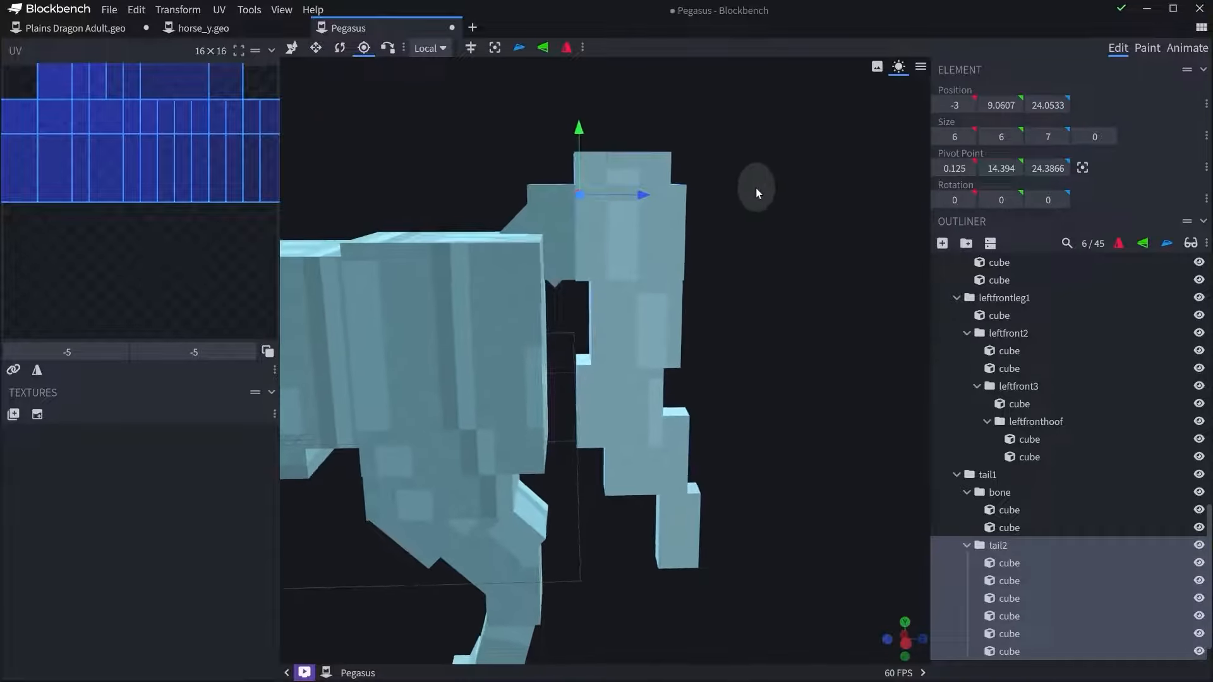
# - Try rotating the tail2 group about its raised pivot and undo the rotation
pyautogui.scroll(-5, 754, 191)
pyautogui.press('r')
pyautogui.moveTo(584, 222)
pyautogui.mouseDown()
pyautogui.moveTo(595, 219)
pyautogui.moveTo(586, 262)
pyautogui.moveTo(590, 241)
pyautogui.mouseUp()
pyautogui.hotkey('ctrl', 'z')
# - Lower the tail2 group's pivot to Y 9.144 and Z 24.1366
pyautogui.scroll(6, 729, 275)
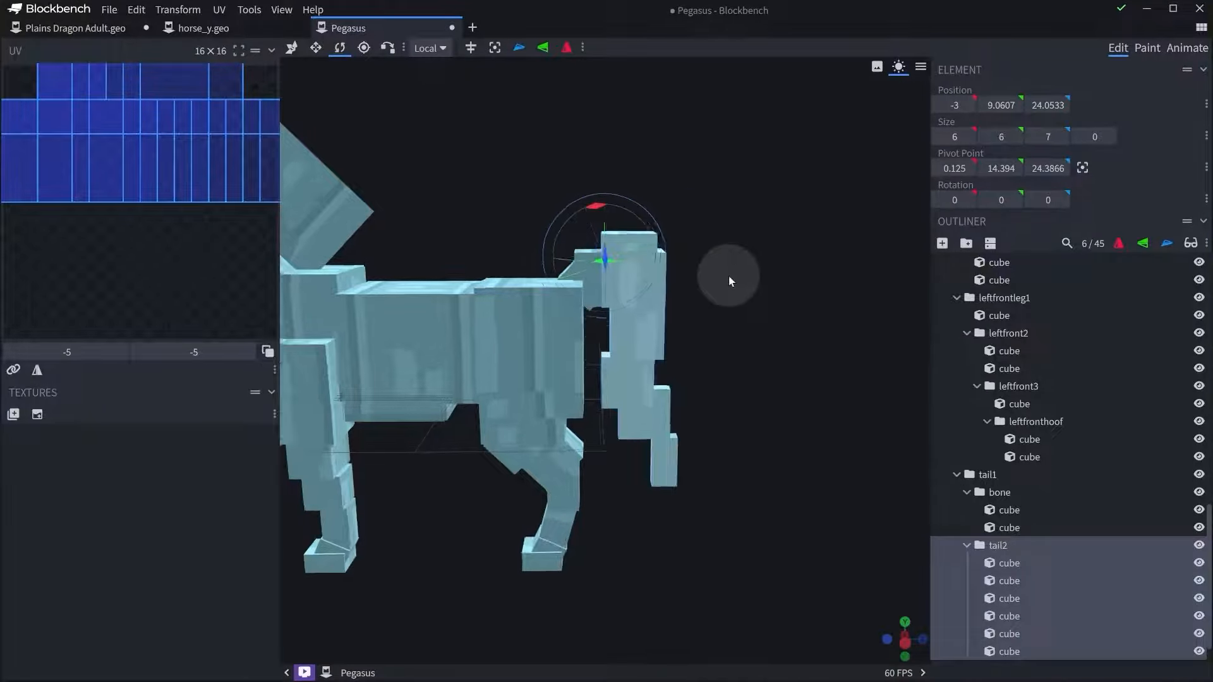
pyautogui.scroll(5, 745, 259)
pyautogui.scroll(2, 645, 278)
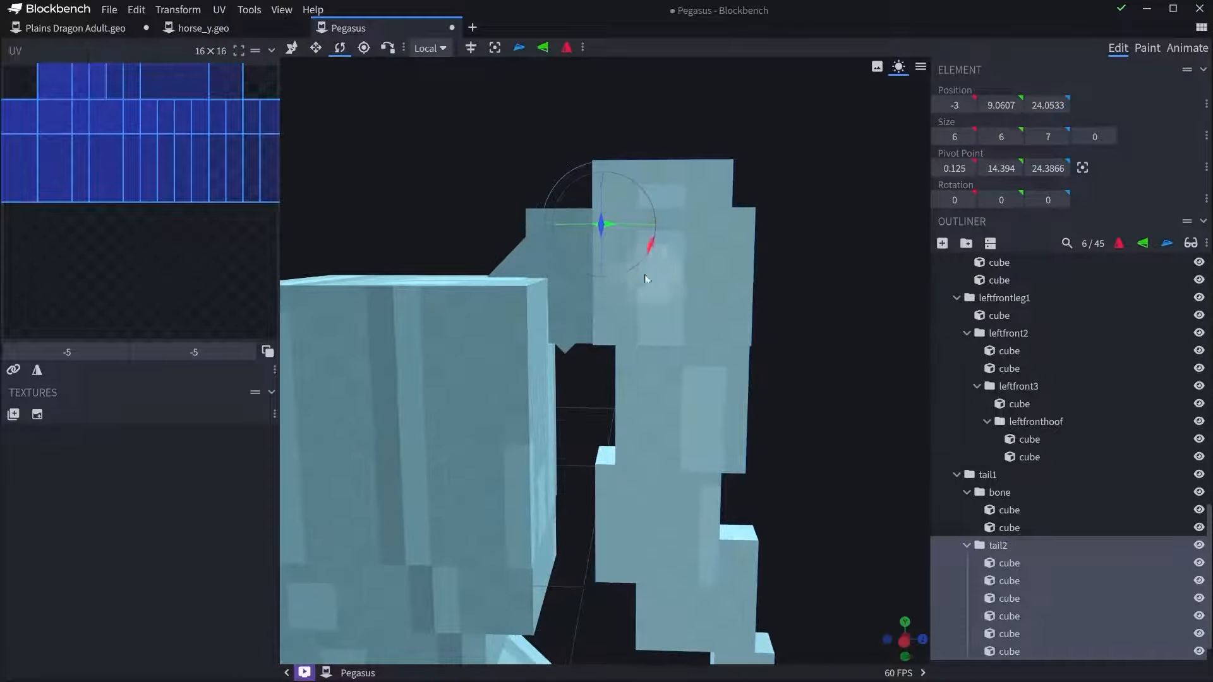
pyautogui.moveTo(644, 259)
pyautogui.mouseDown()
pyautogui.moveTo(618, 240)
pyautogui.moveTo(645, 253)
pyautogui.mouseUp()
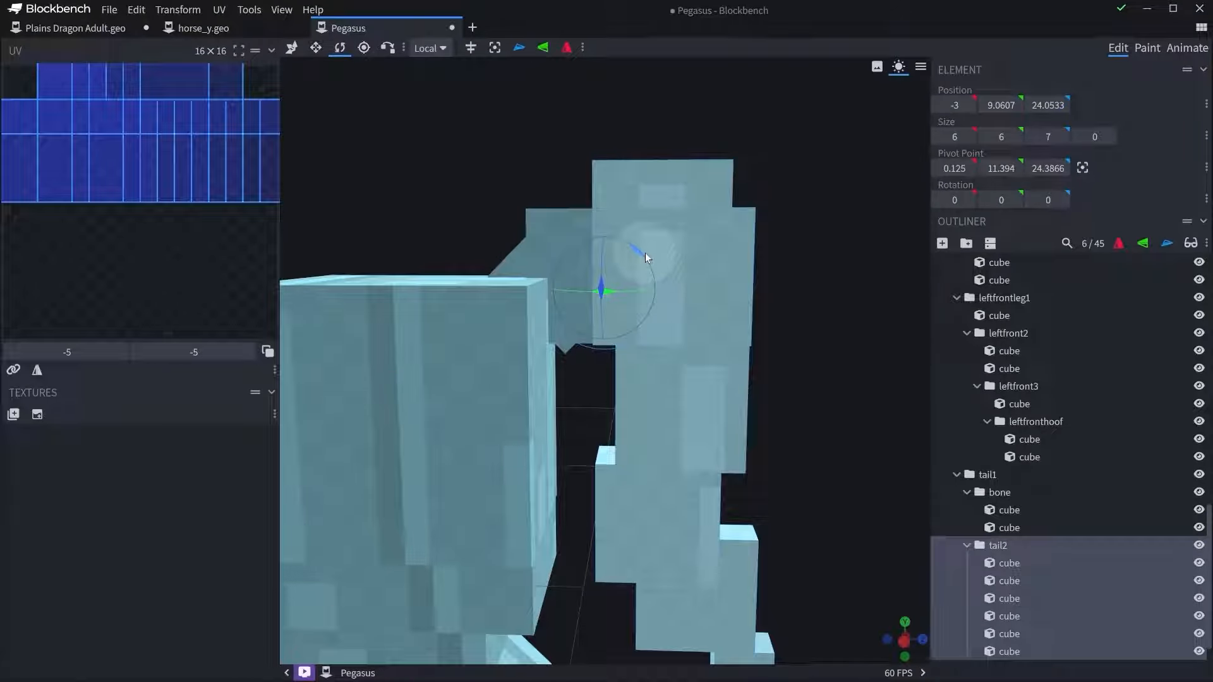
pyautogui.click(364, 48)
pyautogui.moveTo(805, 265); pyautogui.dragTo(796, 251)
pyautogui.click(751, 290)
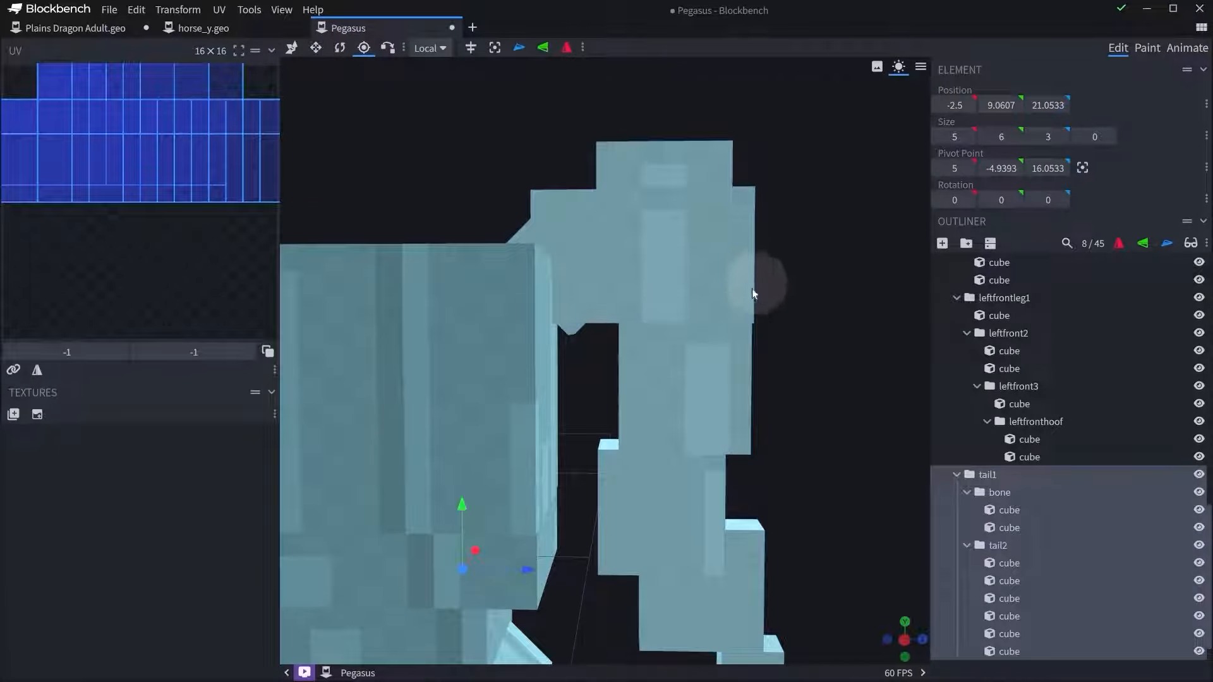
pyautogui.click(751, 290)
pyautogui.click(1011, 547)
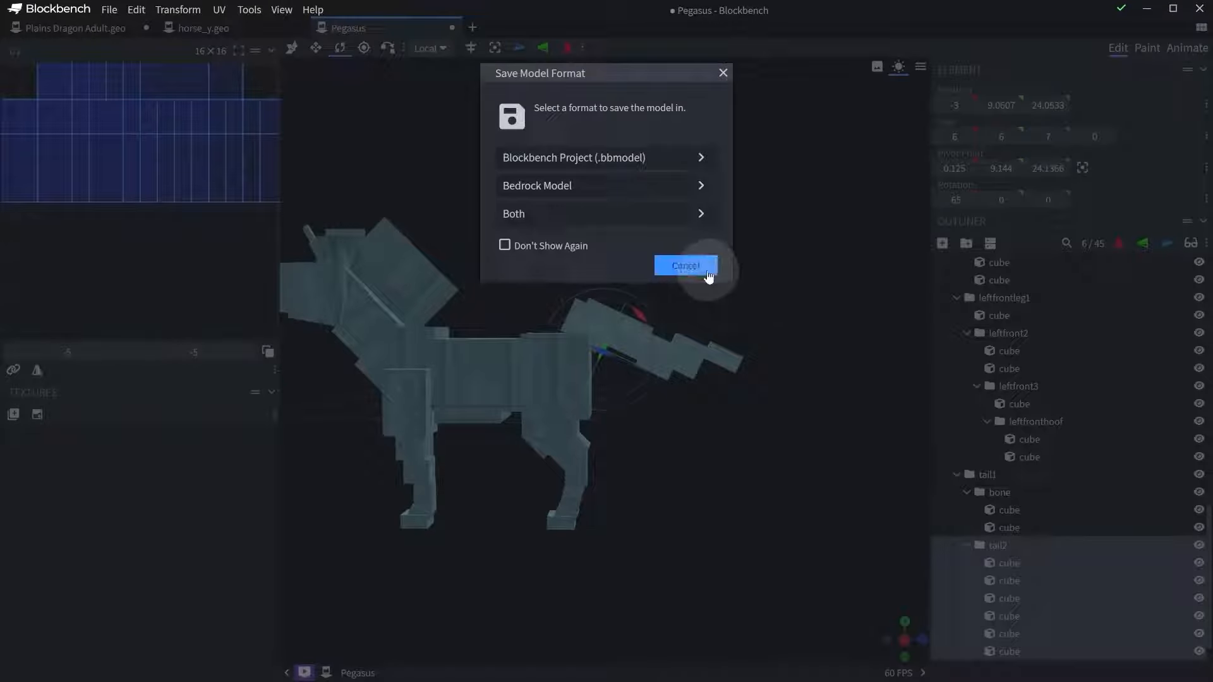
# - Dismiss the save format dialog and undo the trial rotation of the tail2 group
pyautogui.click(720, 73)
pyautogui.scroll(6, 713, 277)
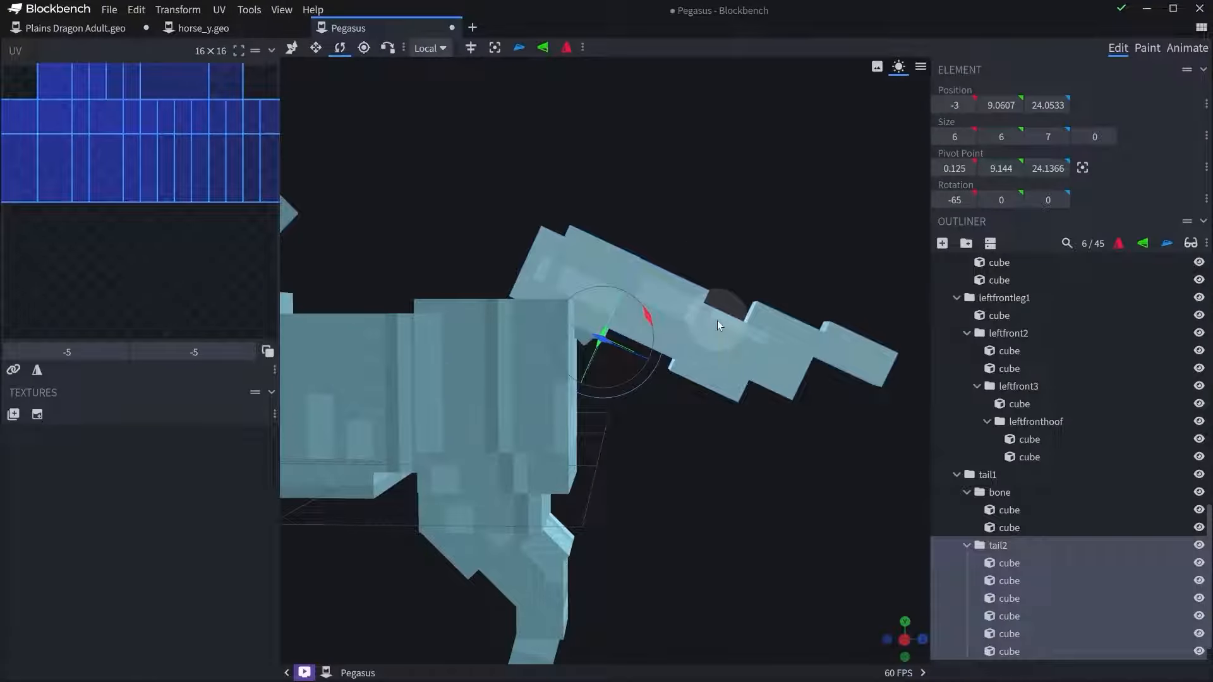
pyautogui.hotkey('ctrl', 'z')
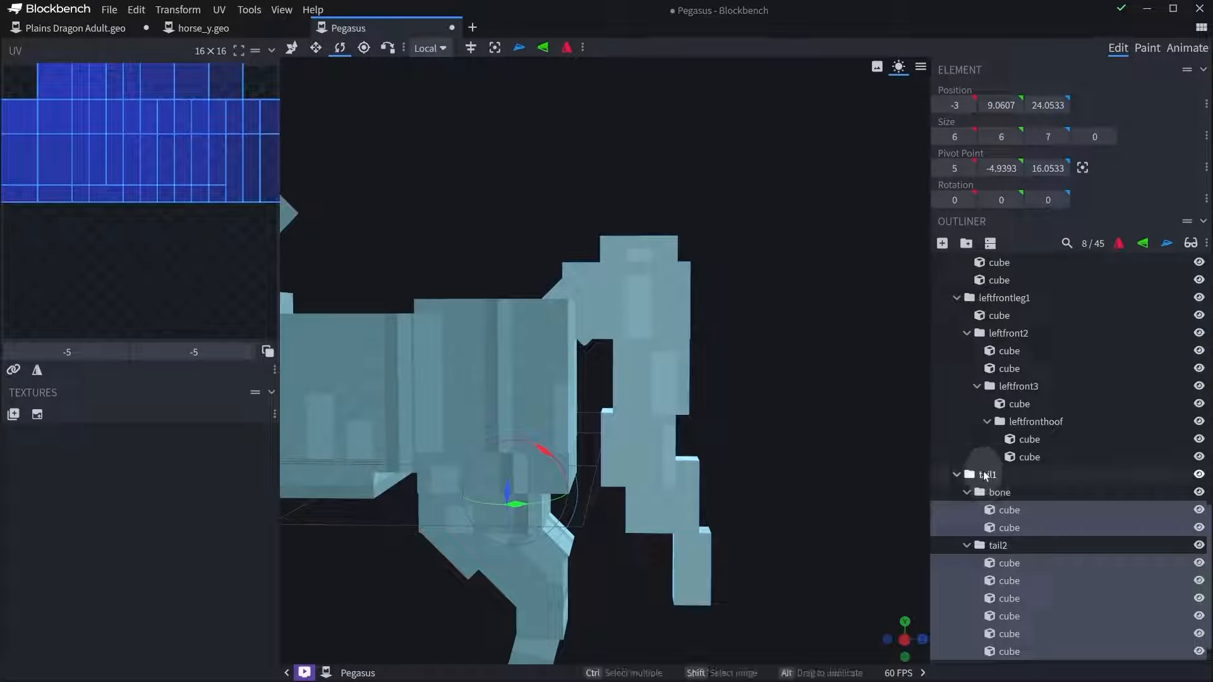
# - Move the tail1 group's pivot to the tail base at Y 12 and Z 22
pyautogui.click(987, 475)
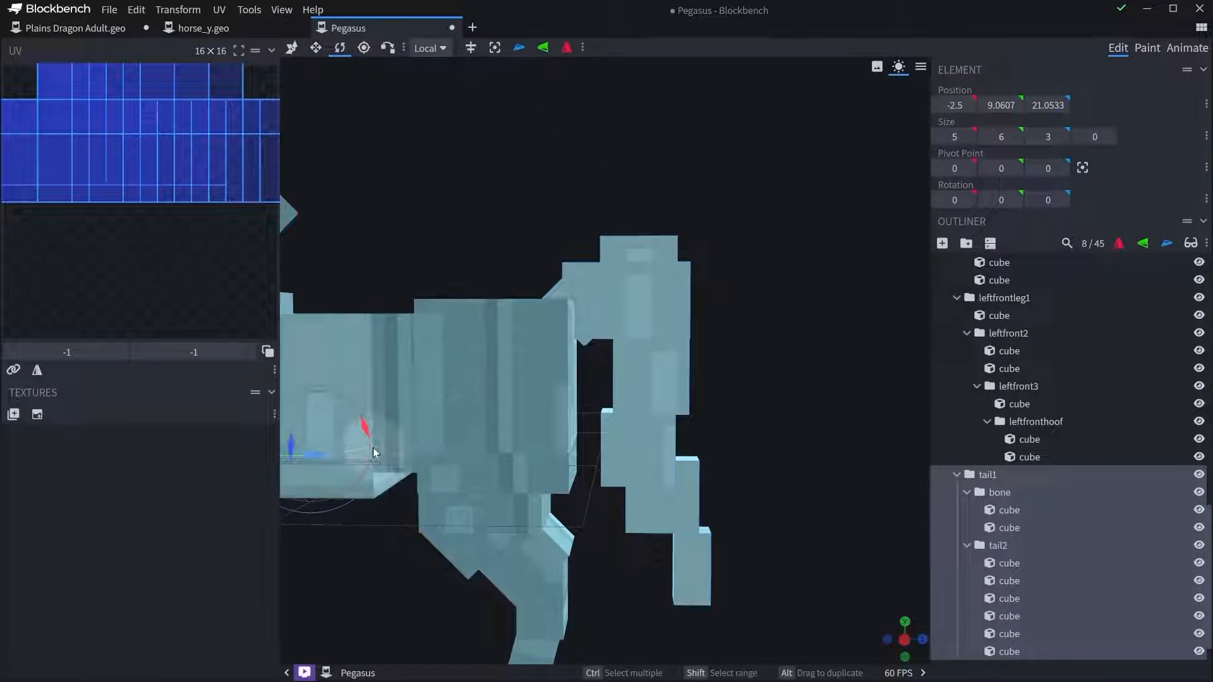
pyautogui.click(362, 54)
pyautogui.moveTo(427, 404); pyautogui.dragTo(623, 439)
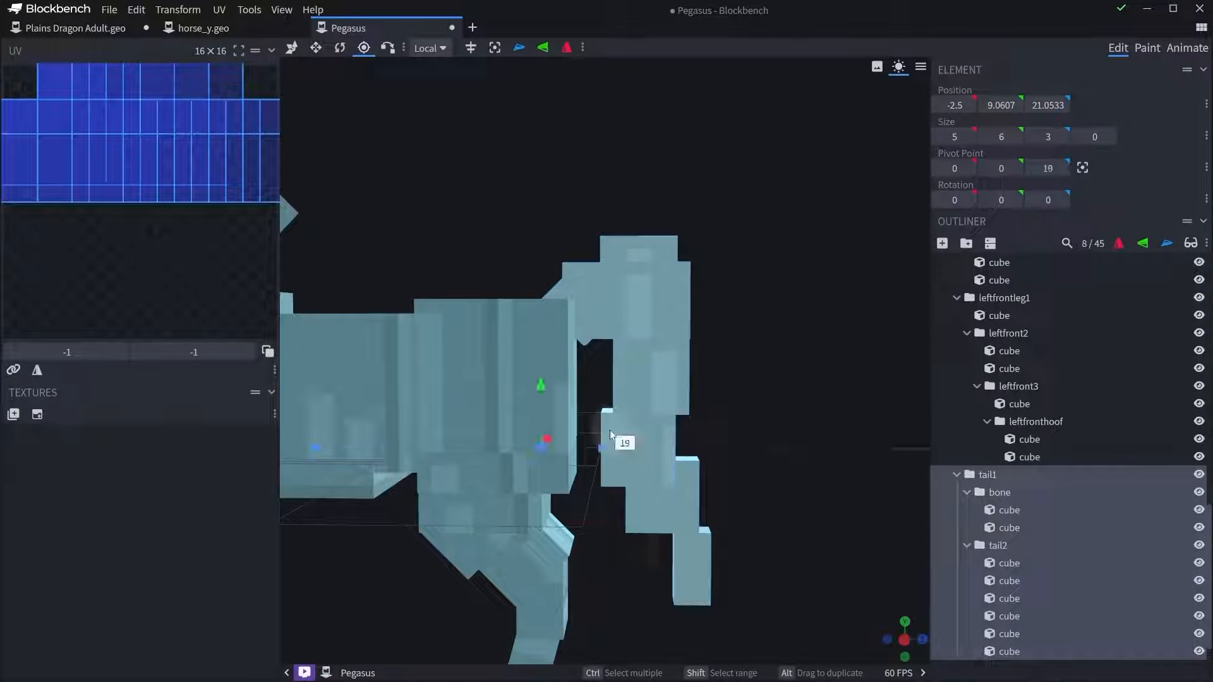
pyautogui.moveTo(534, 386); pyautogui.dragTo(575, 244)
pyautogui.moveTo(581, 301); pyautogui.dragTo(618, 302)
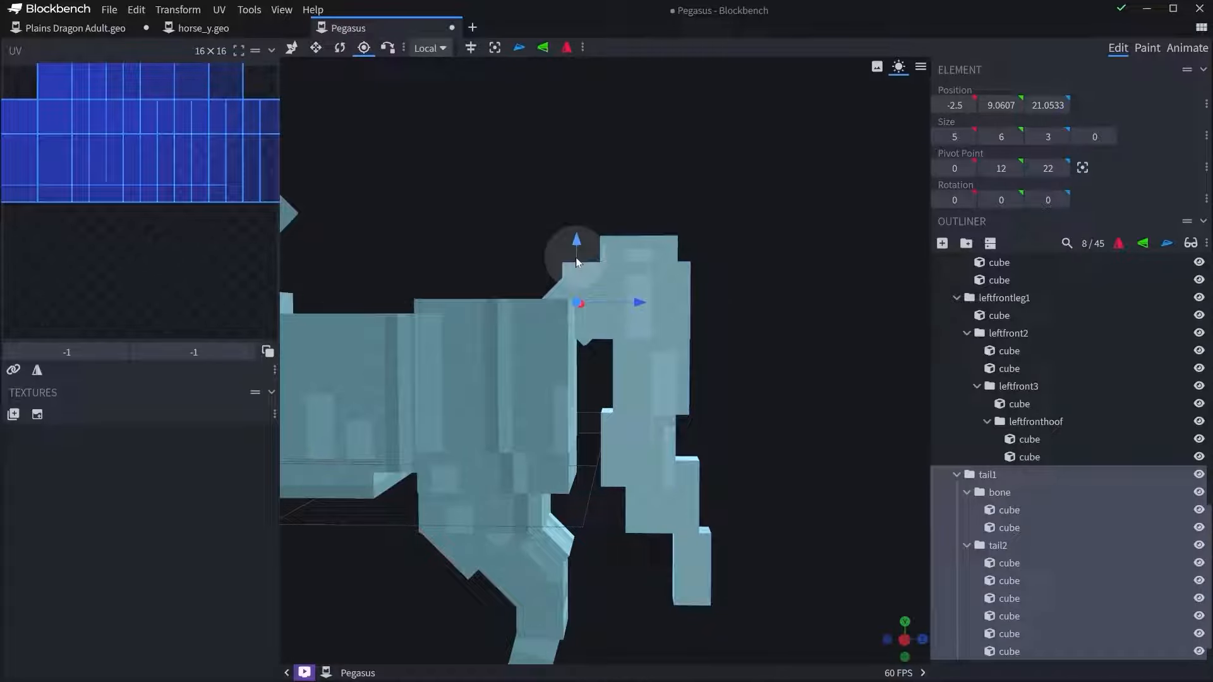
# - Try rotating the whole tail1 group to -32.5° on X about its pivot and undo it
pyautogui.moveTo(619, 176); pyautogui.dragTo(638, 173)
pyautogui.moveTo(567, 292); pyautogui.dragTo(680, 312)
pyautogui.moveTo(533, 294); pyautogui.dragTo(537, 311)
pyautogui.moveTo(615, 146); pyautogui.dragTo(622, 162)
pyautogui.moveTo(623, 160); pyautogui.dragTo(623, 166)
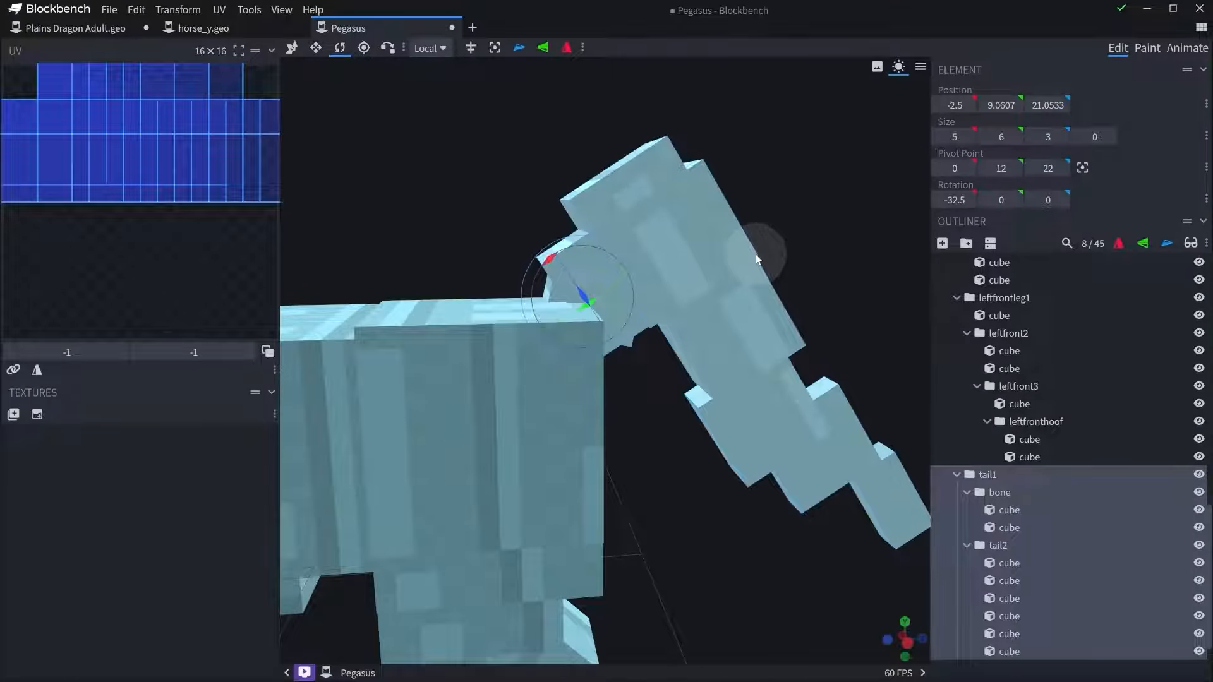
pyautogui.moveTo(788, 216); pyautogui.dragTo(730, 209)
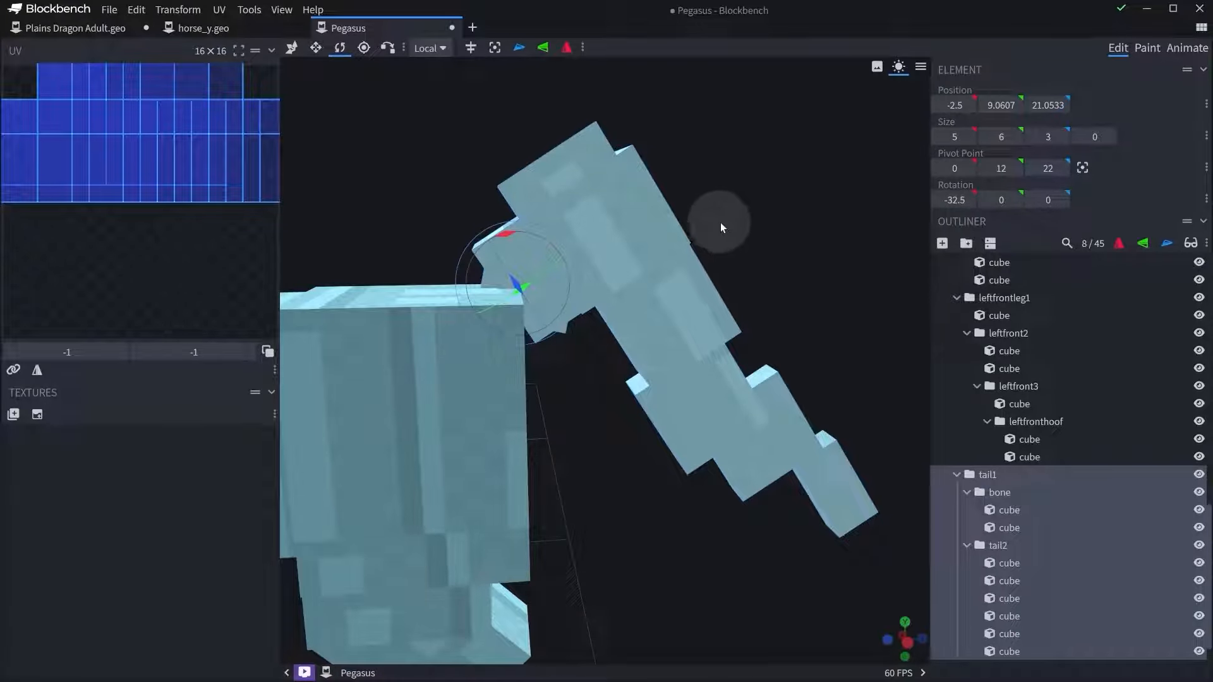
pyautogui.hotkey('ctrl', 'z')
# - Extend the upper 6 × 6 × 7 cube of tail2 backwards to 9 units deep
pyautogui.scroll(-4, 752, 271)
pyautogui.moveTo(733, 301); pyautogui.dragTo(728, 352)
pyautogui.click(620, 299)
pyautogui.scroll(3, 726, 352)
pyautogui.press('s')
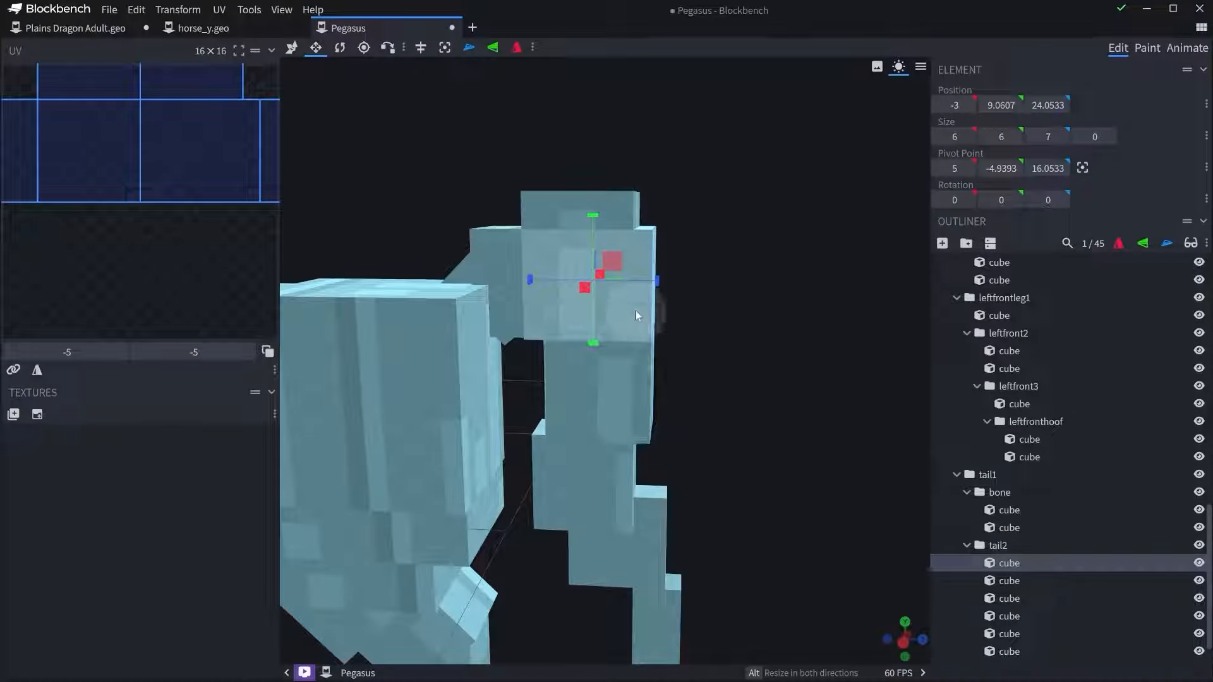
pyautogui.moveTo(652, 279); pyautogui.dragTo(706, 310)
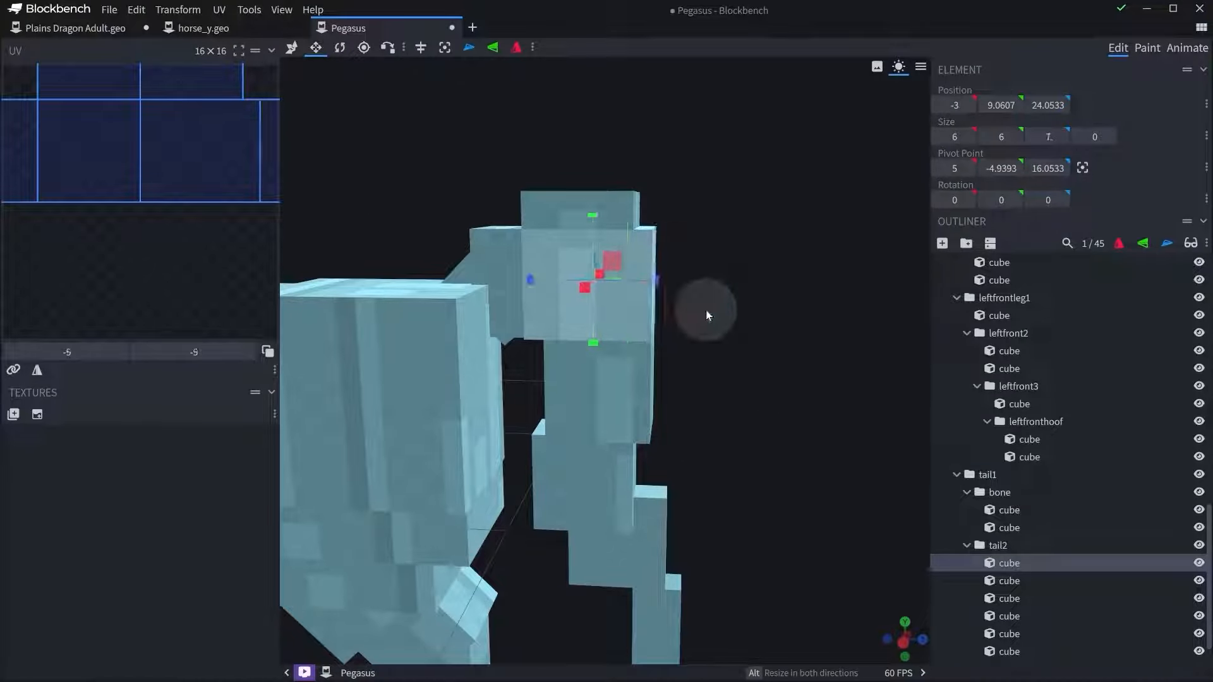
pyautogui.moveTo(639, 288); pyautogui.dragTo(733, 309)
pyautogui.hotkey('ctrl', 'z')
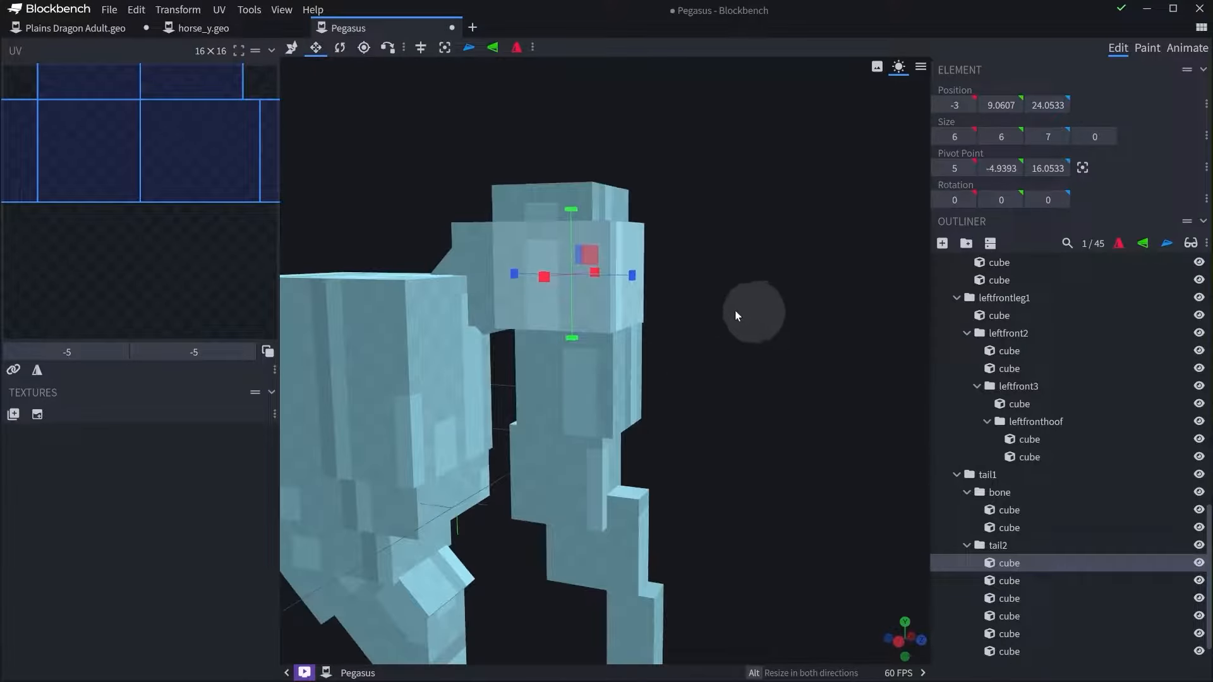
pyautogui.moveTo(625, 278); pyautogui.dragTo(661, 284)
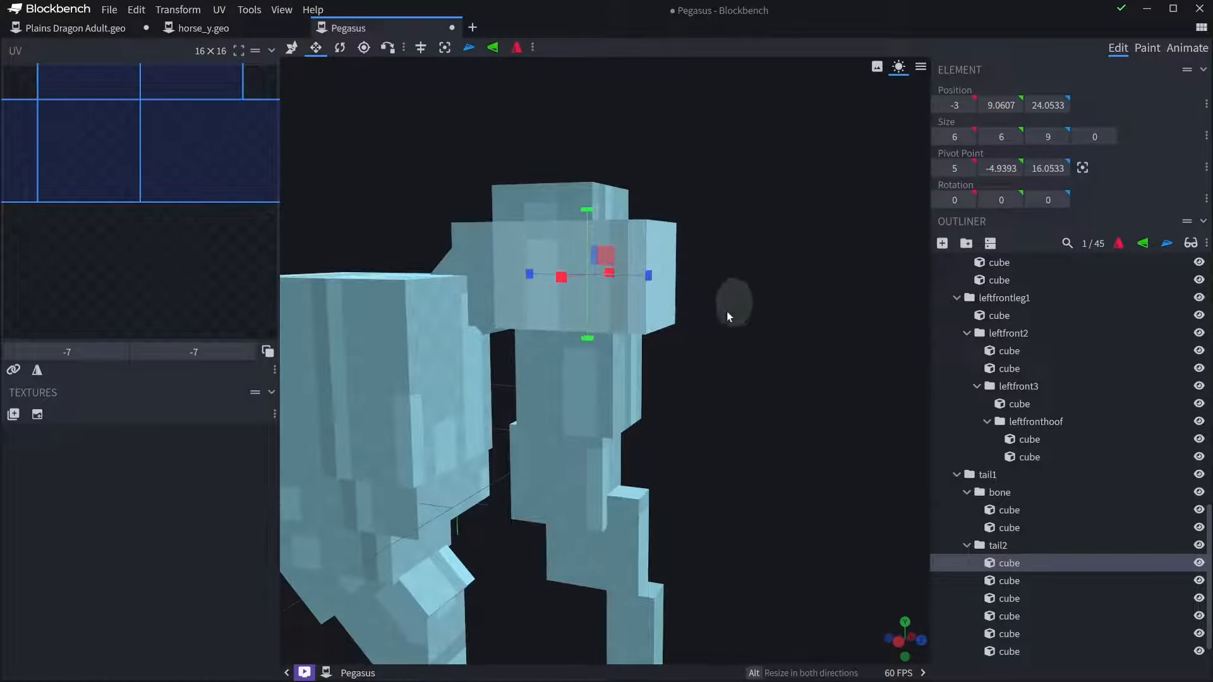
# - Examine the tail from both sides, including its lower cubes and the small cube at the tail base
pyautogui.moveTo(726, 312); pyautogui.dragTo(692, 353)
pyautogui.moveTo(511, 339); pyautogui.dragTo(503, 351)
pyautogui.moveTo(595, 304); pyautogui.dragTo(609, 306)
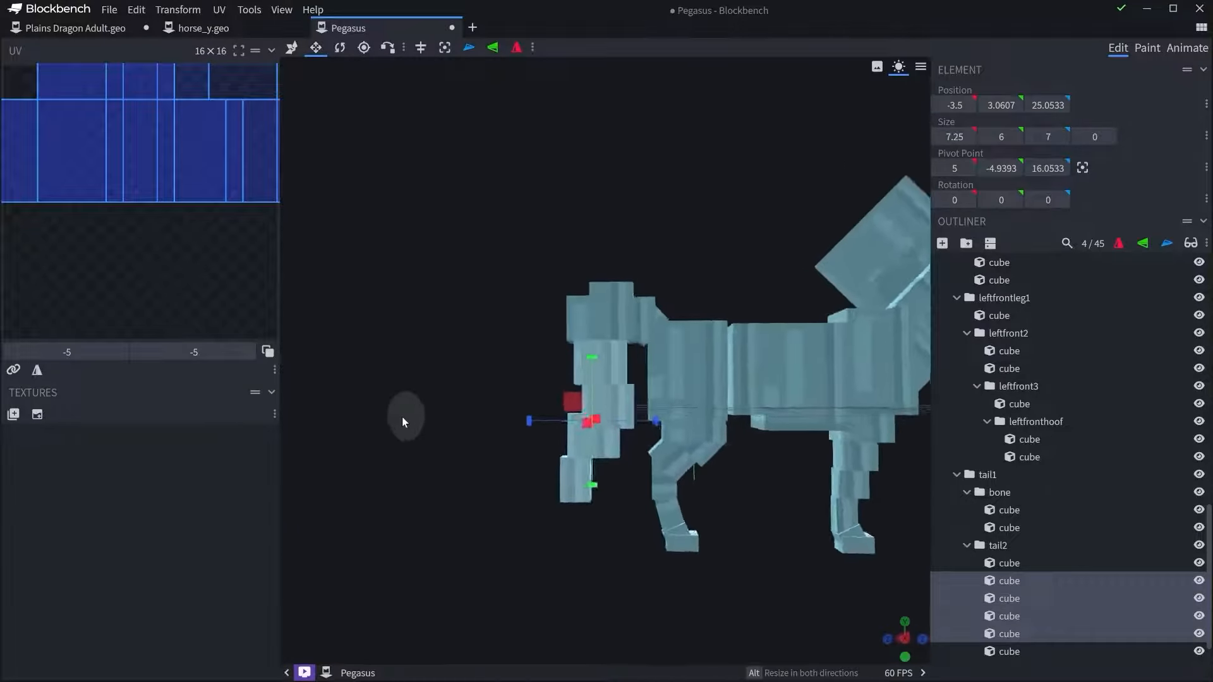
pyautogui.moveTo(403, 414); pyautogui.dragTo(713, 487)
pyautogui.scroll(3, 745, 464)
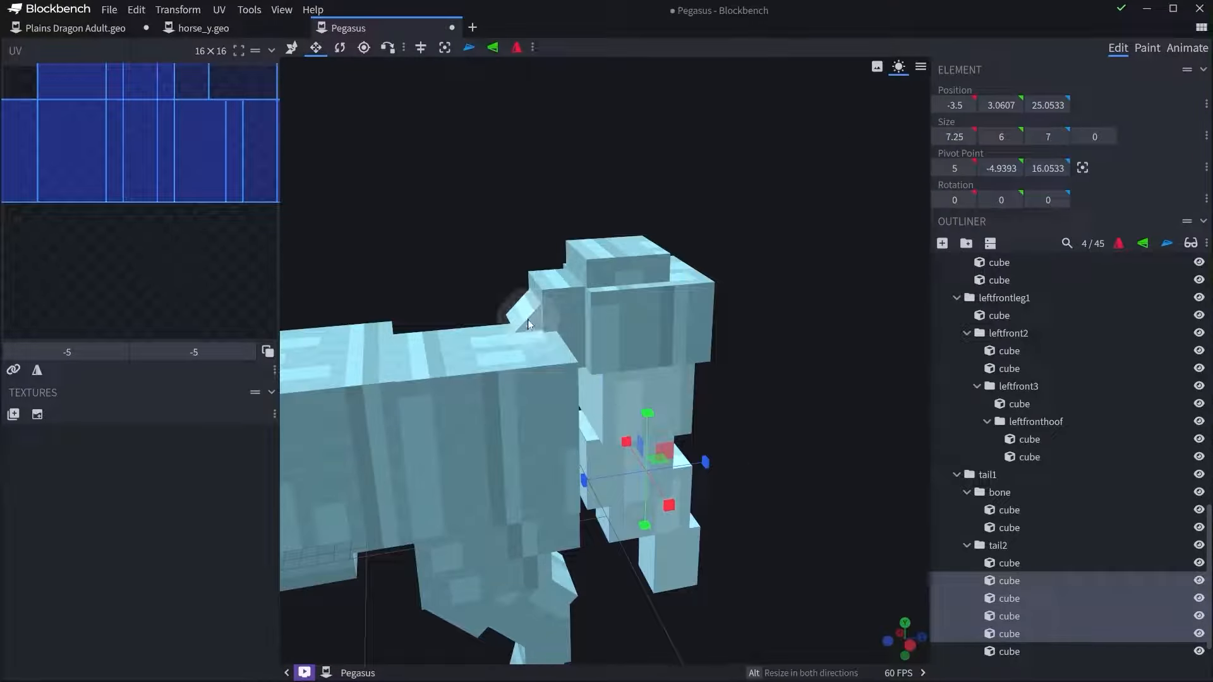
pyautogui.click(528, 312)
pyautogui.moveTo(510, 376); pyautogui.dragTo(502, 396)
pyautogui.click(550, 279)
pyautogui.moveTo(453, 178); pyautogui.dragTo(658, 203)
pyautogui.moveTo(726, 259); pyautogui.dragTo(557, 295, button='right')
pyautogui.scroll(3, 569, 291)
pyautogui.moveTo(638, 262); pyautogui.dragTo(728, 221)
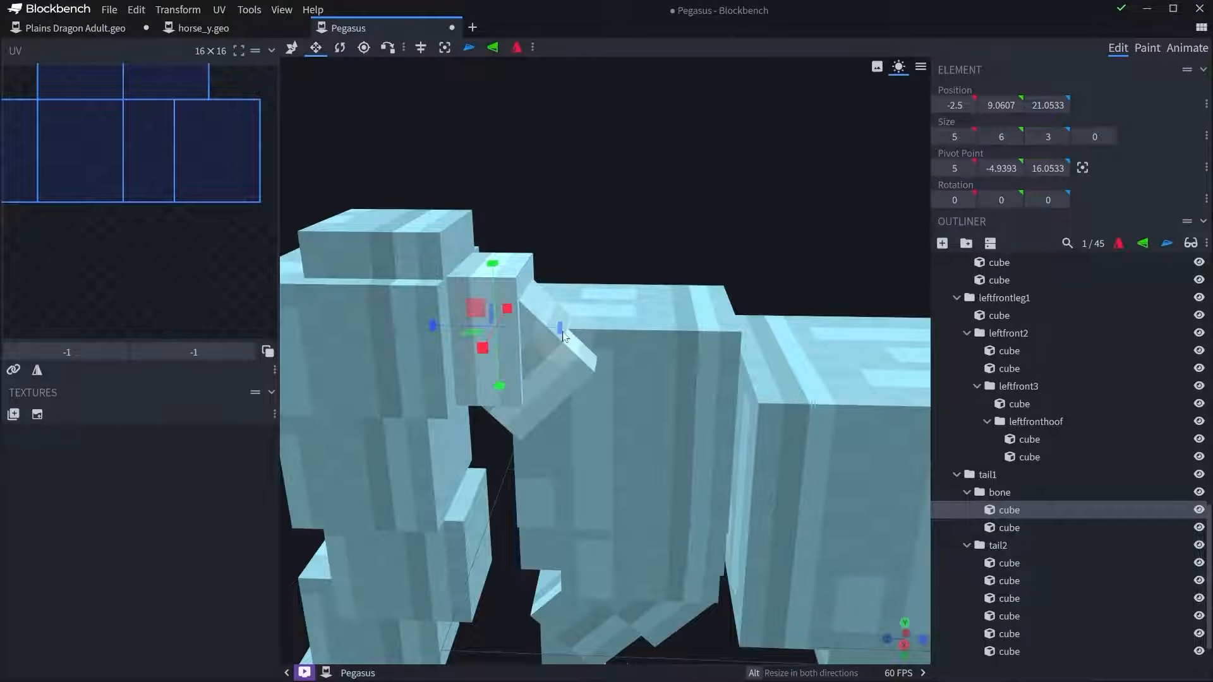
pyautogui.moveTo(527, 335); pyautogui.dragTo(653, 516)
pyautogui.scroll(3, 654, 516)
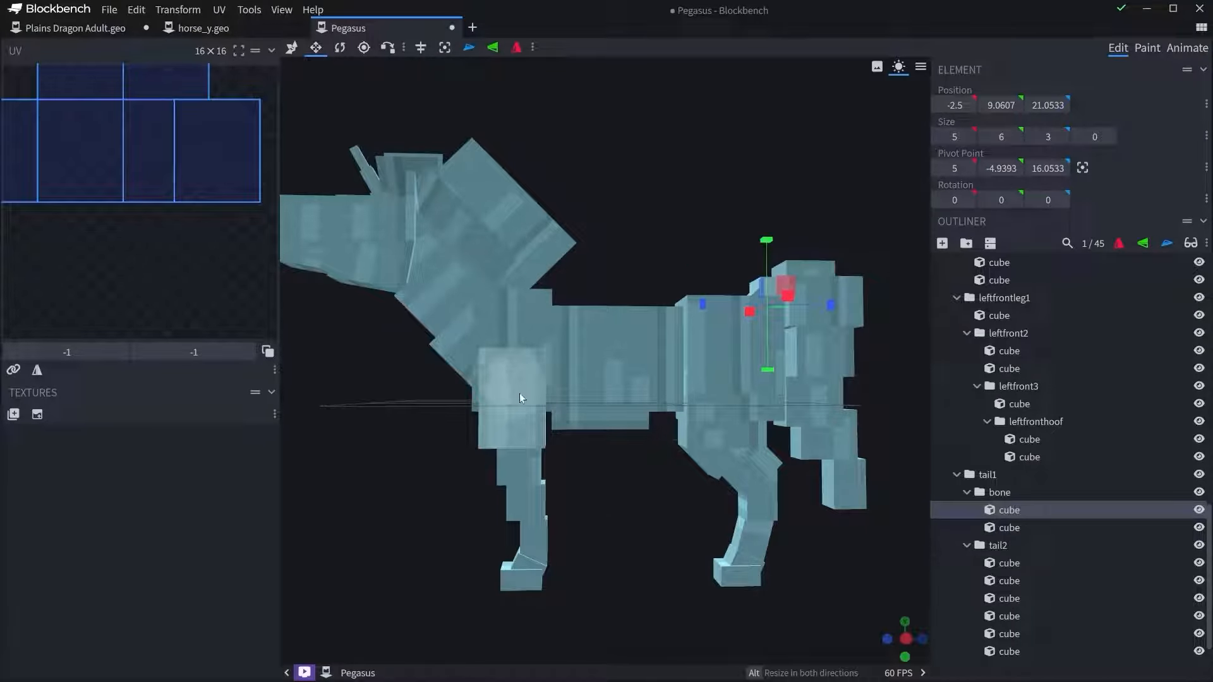
# - Trim the underside of the middle body cube by 1 unit, to 13 units tall starting at Y -2
pyautogui.click(566, 415)
pyautogui.moveTo(567, 461); pyautogui.dragTo(549, 441, button='right')
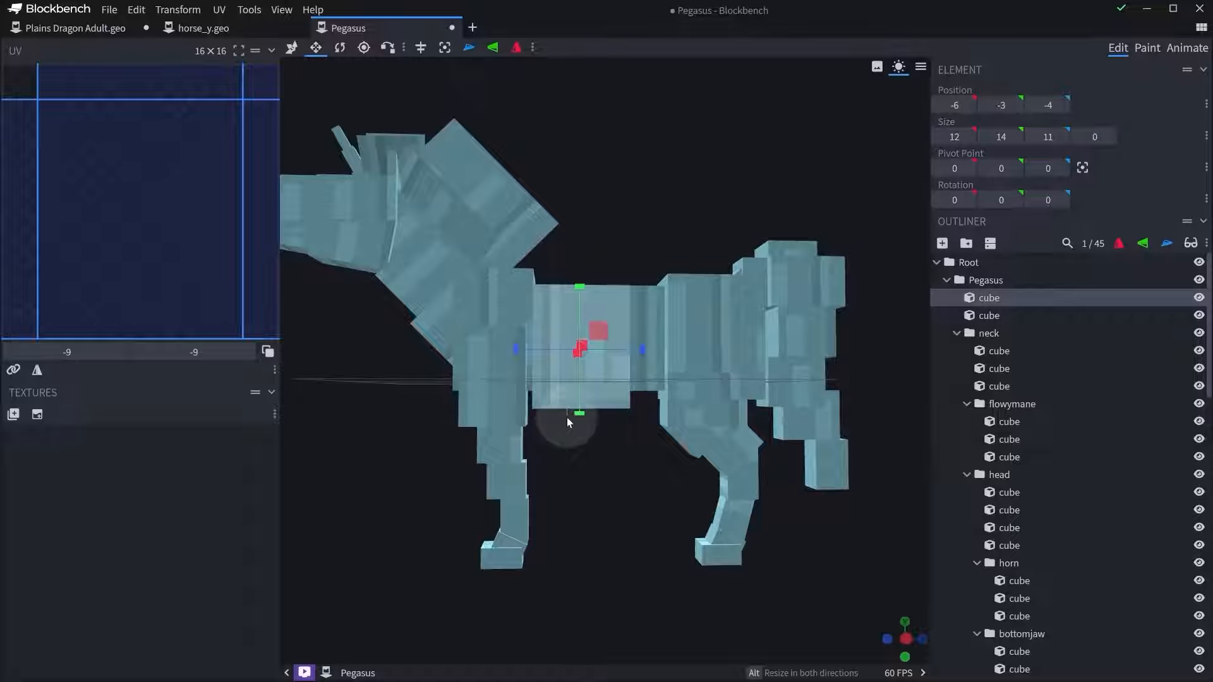
pyautogui.scroll(-4, 567, 417)
pyautogui.moveTo(597, 496); pyautogui.dragTo(630, 524)
pyautogui.scroll(3, 632, 536)
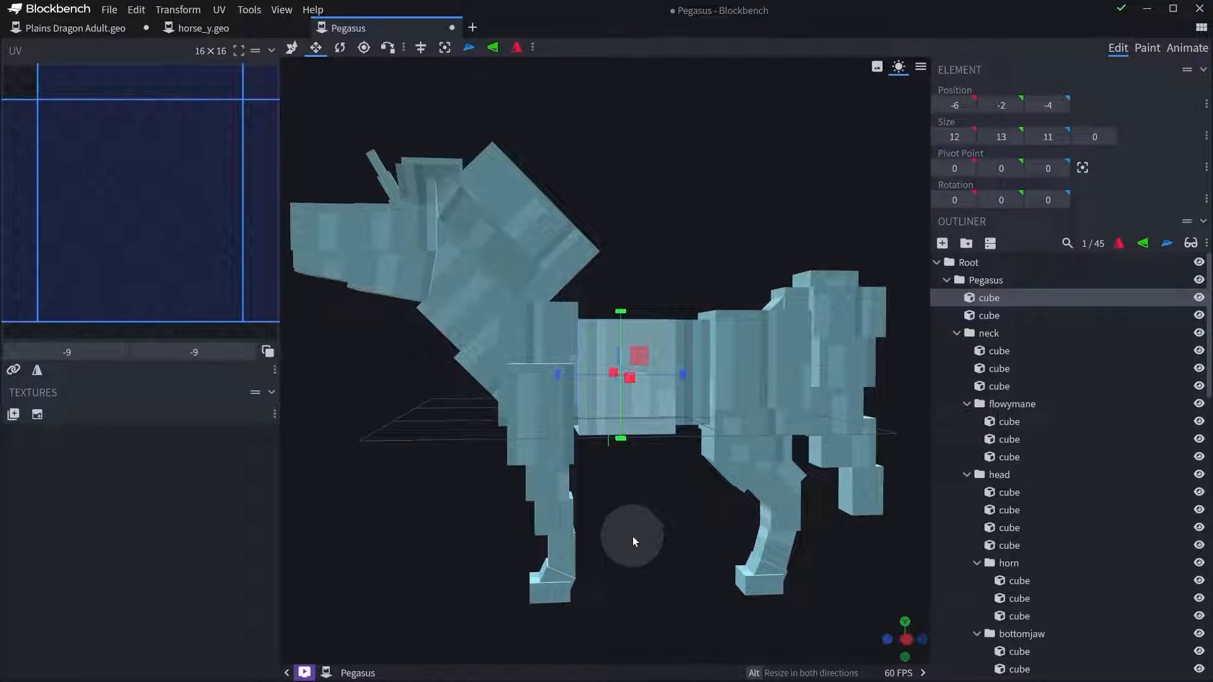
# - Examine the Pegasus's overall proportions from the side and the chest cube between body and neck
pyautogui.scroll(-4, 661, 456)
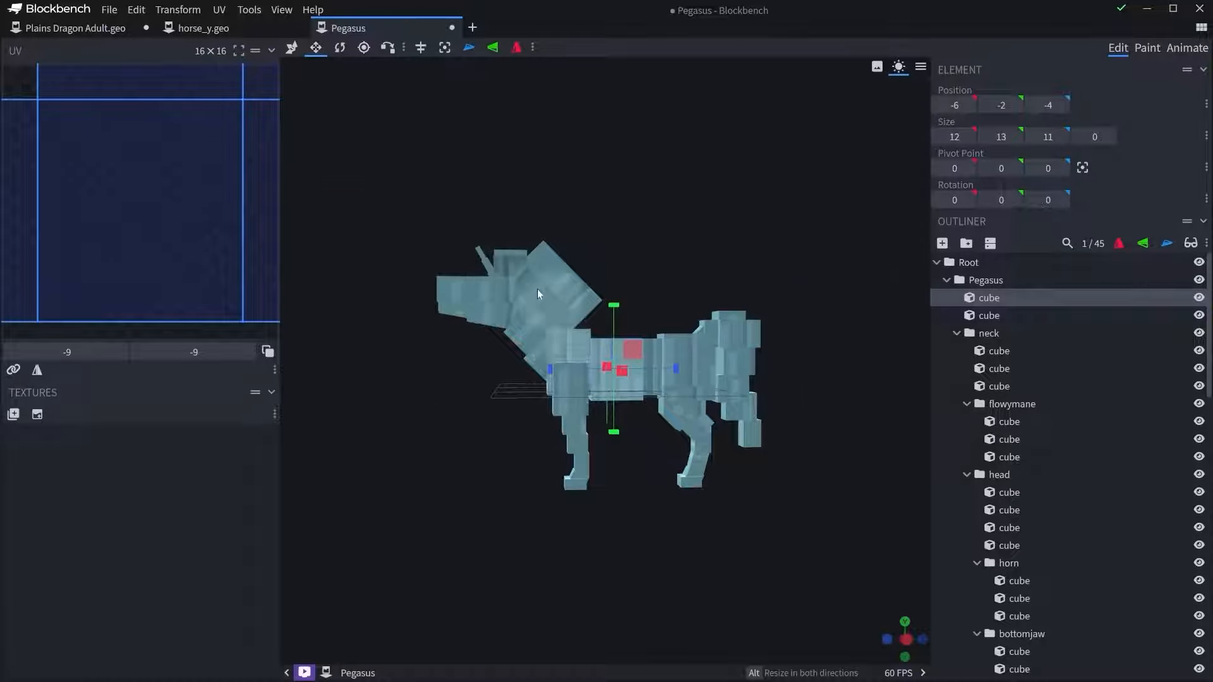
pyautogui.moveTo(641, 487); pyautogui.dragTo(635, 499)
pyautogui.moveTo(635, 505)
pyautogui.mouseDown(button='right')
pyautogui.moveTo(611, 511)
pyautogui.moveTo(615, 493)
pyautogui.mouseUp(button='right')
pyautogui.scroll(4, 644, 489)
pyautogui.scroll(2, 654, 483)
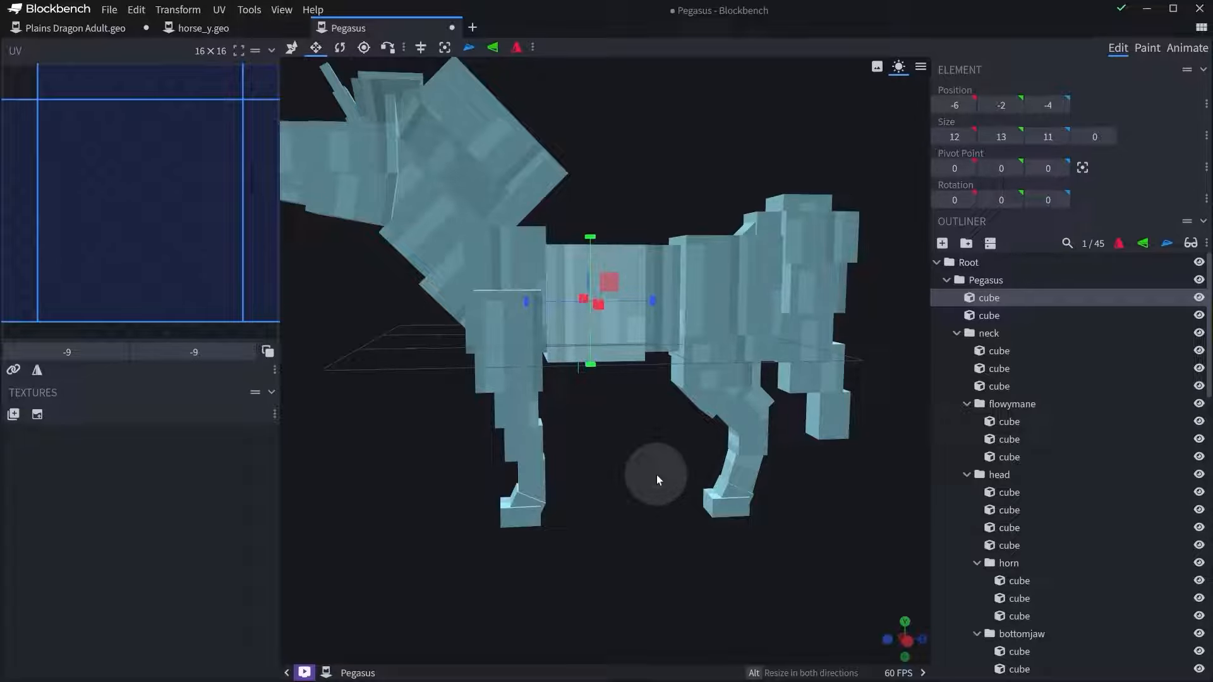
pyautogui.moveTo(657, 475); pyautogui.dragTo(527, 278)
pyautogui.click(523, 292)
pyautogui.press('r')
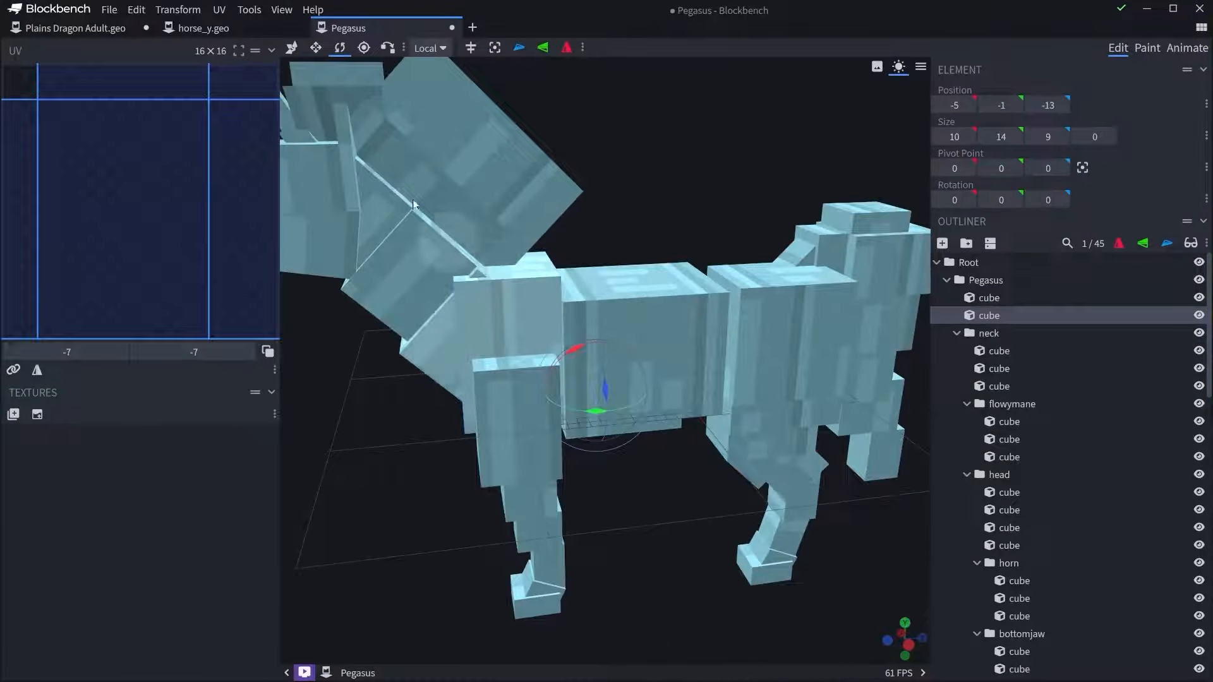
pyautogui.click(445, 48)
pyautogui.press('s')
pyautogui.moveTo(726, 271); pyautogui.dragTo(695, 293)
# - Raise the top of the middle body cube by 1 unit, making it 14 units tall
pyautogui.click(612, 317)
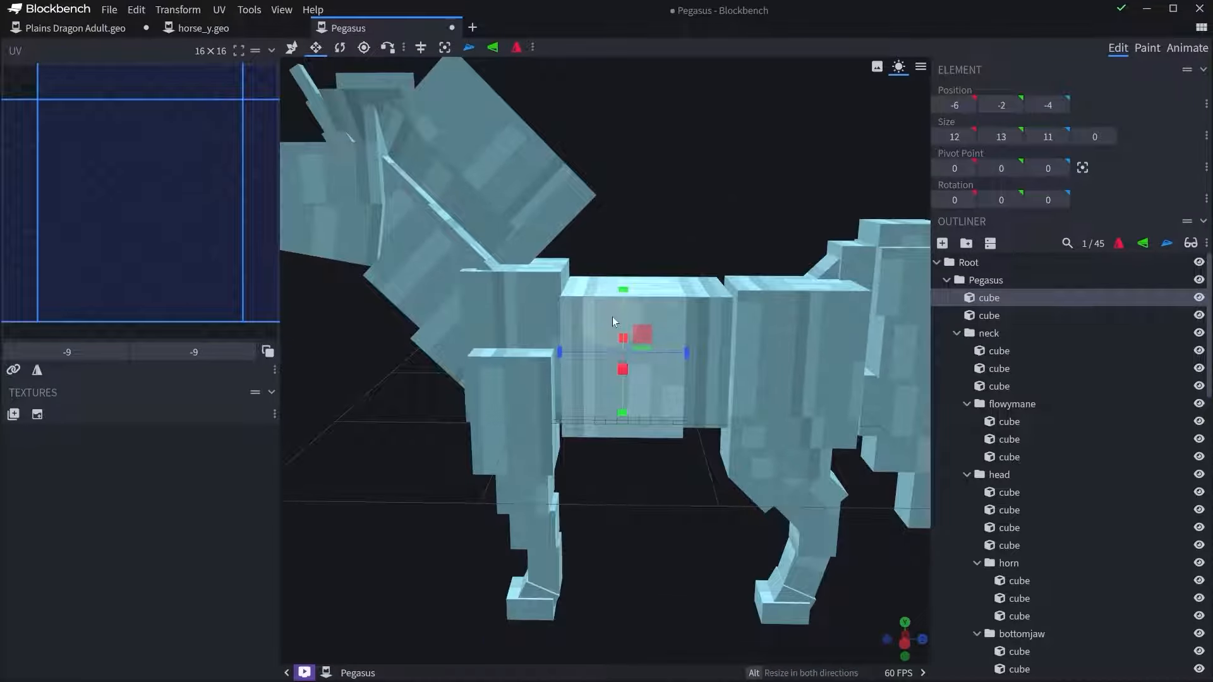
pyautogui.moveTo(684, 228); pyautogui.dragTo(635, 278)
pyautogui.scroll(-2, 635, 278)
pyautogui.keyDown('shift'); pyautogui.click(624, 263); pyautogui.keyUp('shift')
# - Move the neck group's pivot to Y 11.8146 and Z -12.3501, then test a neck rotation and undo it
pyautogui.click(957, 333)
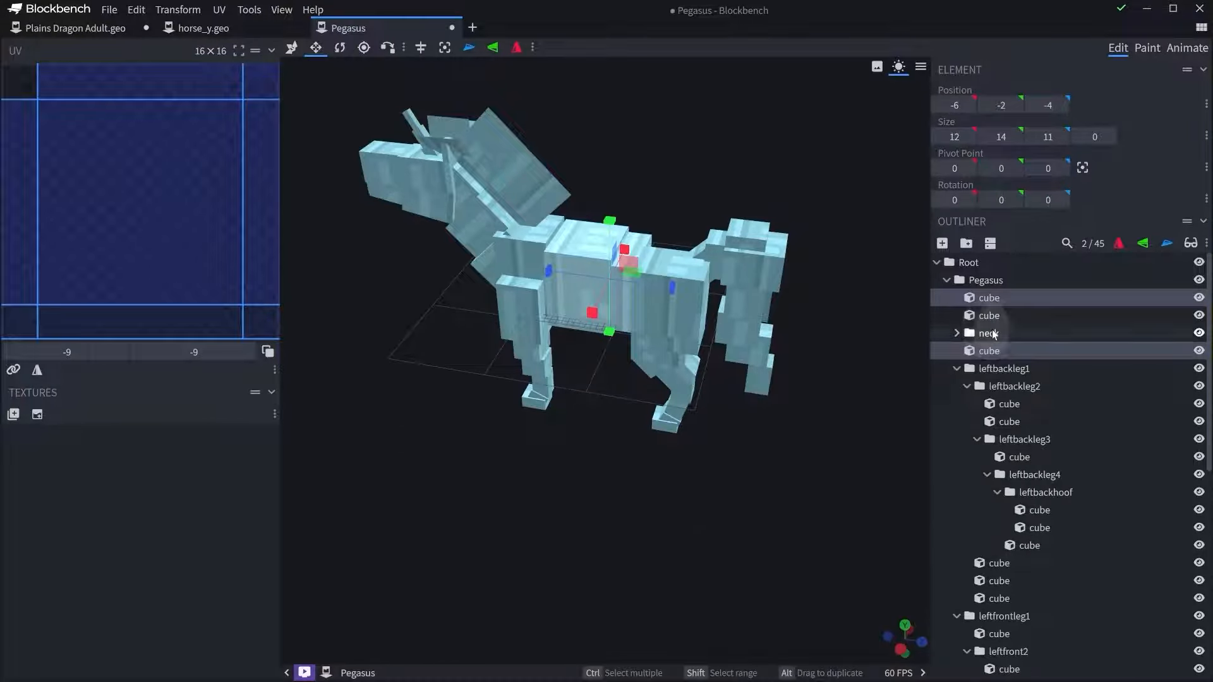
pyautogui.click(992, 333)
pyautogui.moveTo(471, 352); pyautogui.dragTo(562, 316)
pyautogui.click(363, 48)
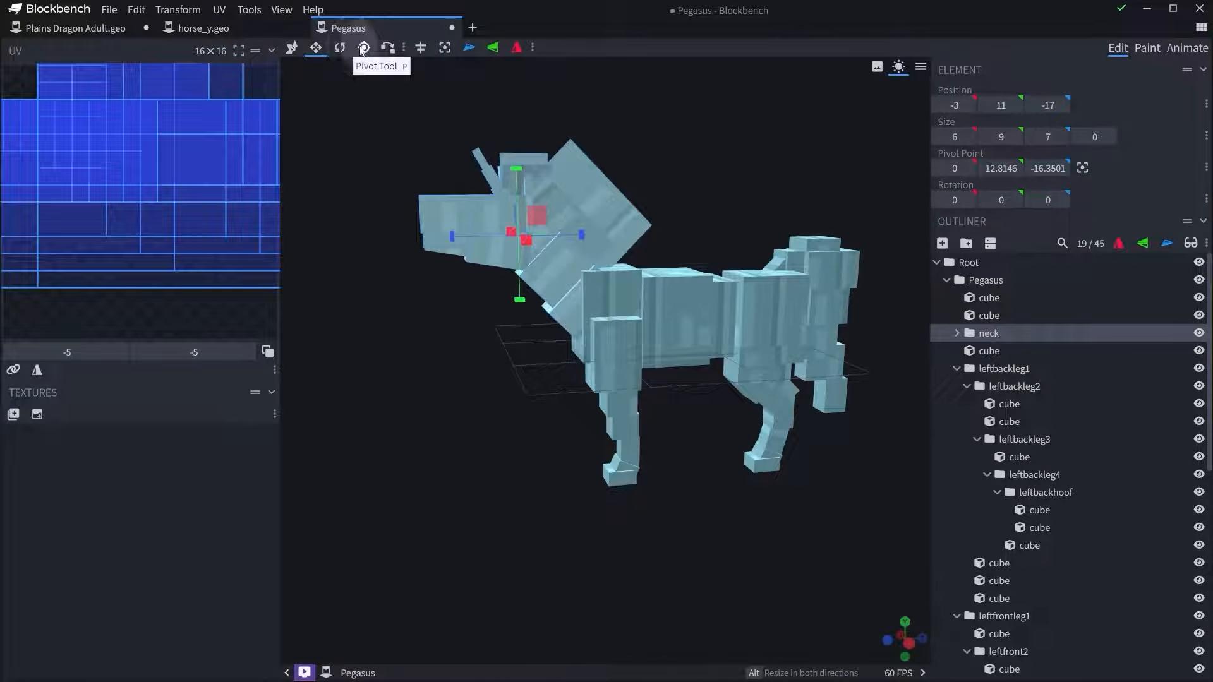
pyautogui.click(605, 257)
pyautogui.click(991, 333)
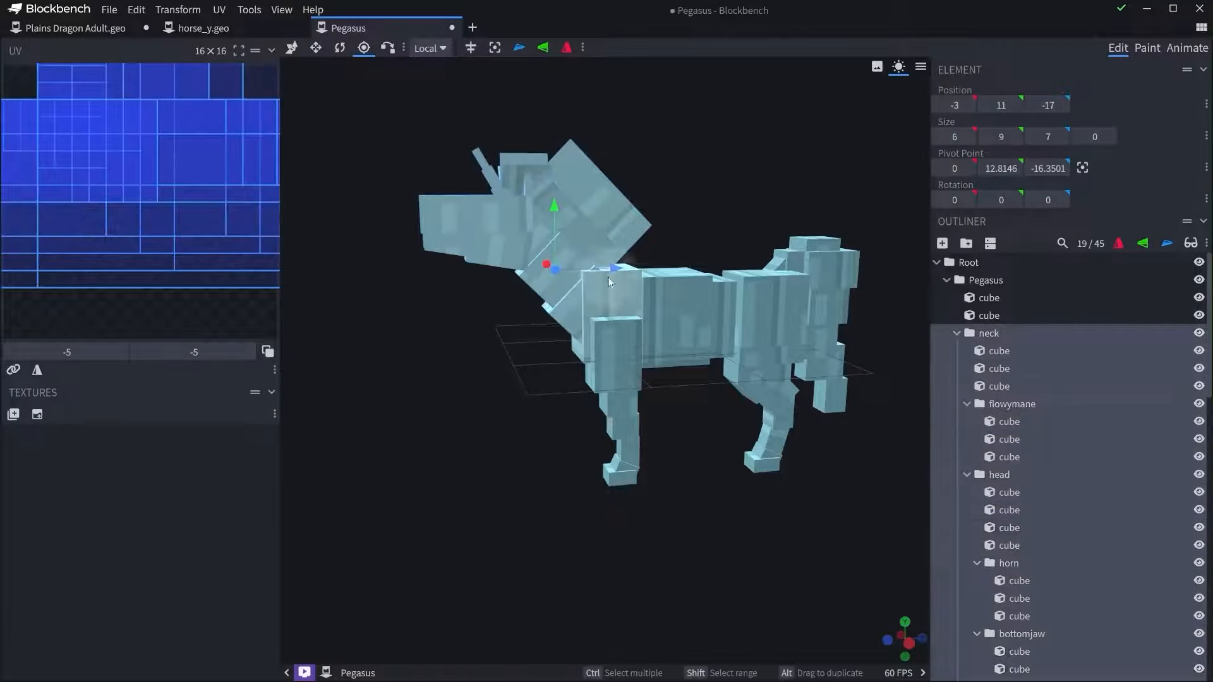
pyautogui.moveTo(608, 275)
pyautogui.mouseDown()
pyautogui.moveTo(637, 271)
pyautogui.moveTo(681, 173)
pyautogui.moveTo(532, 263)
pyautogui.moveTo(589, 263)
pyautogui.mouseUp()
pyautogui.press('r')
pyautogui.hotkey('ctrl', 'z')
# - Move the head group's pivot to Y 20 and Z -20, then test a head rotation around it
pyautogui.moveTo(713, 266); pyautogui.dragTo(665, 290, button='right')
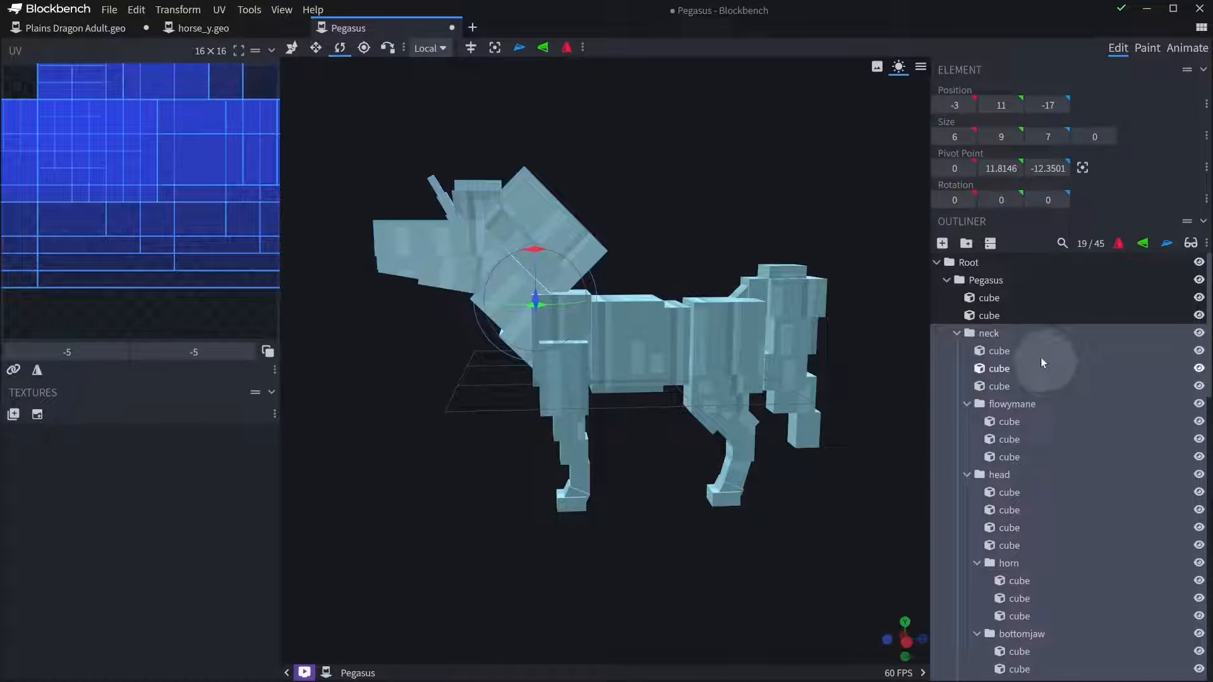
pyautogui.click(967, 404)
pyautogui.click(1009, 404)
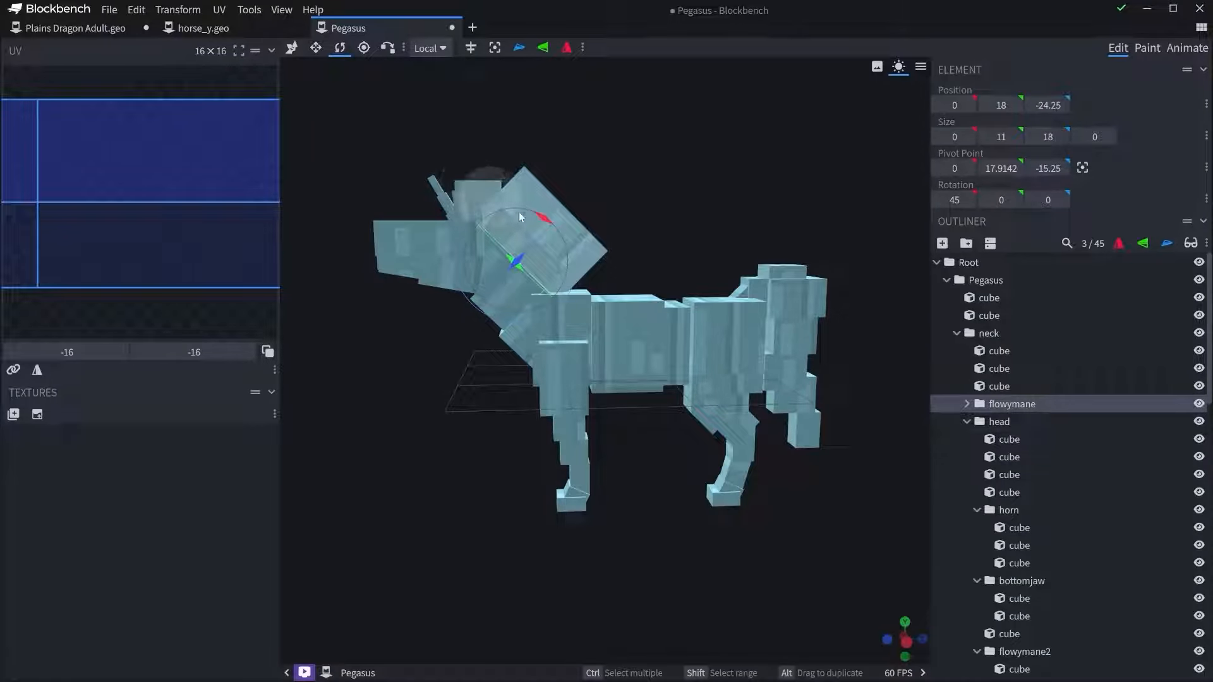
pyautogui.click(1009, 420)
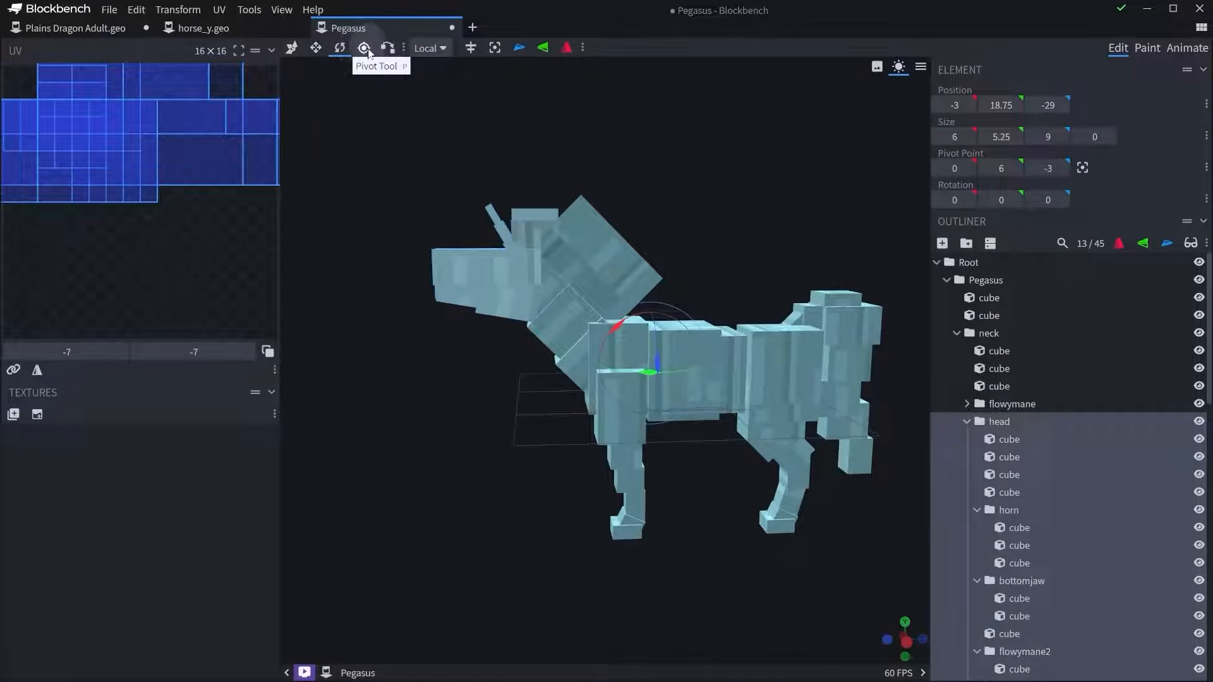
pyautogui.click(364, 48)
pyautogui.moveTo(680, 344); pyautogui.dragTo(537, 212)
pyautogui.moveTo(600, 274); pyautogui.dragTo(559, 254)
pyautogui.press('r')
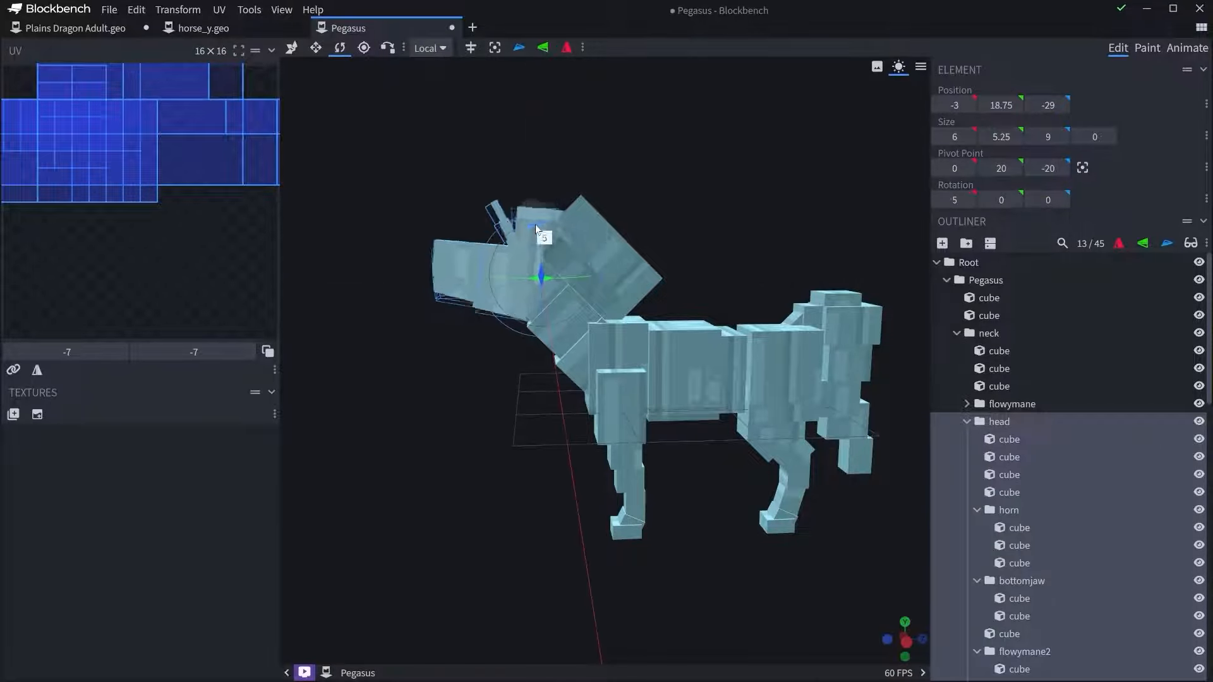
# - Try to shorten the two bottomjaw cubes from their rear ends, then undo both resizes
pyautogui.click(1021, 581)
pyautogui.scroll(3, 692, 432)
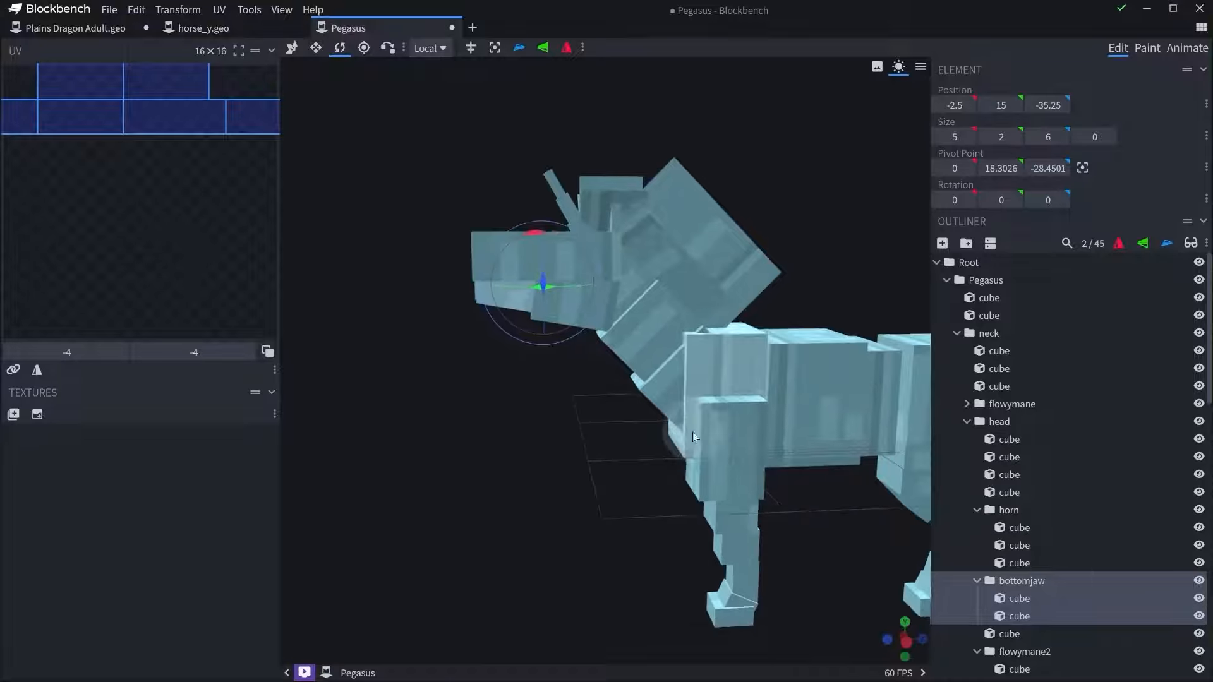
pyautogui.moveTo(692, 432)
pyautogui.mouseDown()
pyautogui.moveTo(749, 465)
pyautogui.moveTo(581, 457)
pyautogui.moveTo(451, 406)
pyautogui.moveTo(460, 422)
pyautogui.mouseUp()
pyautogui.scroll(6, 504, 544)
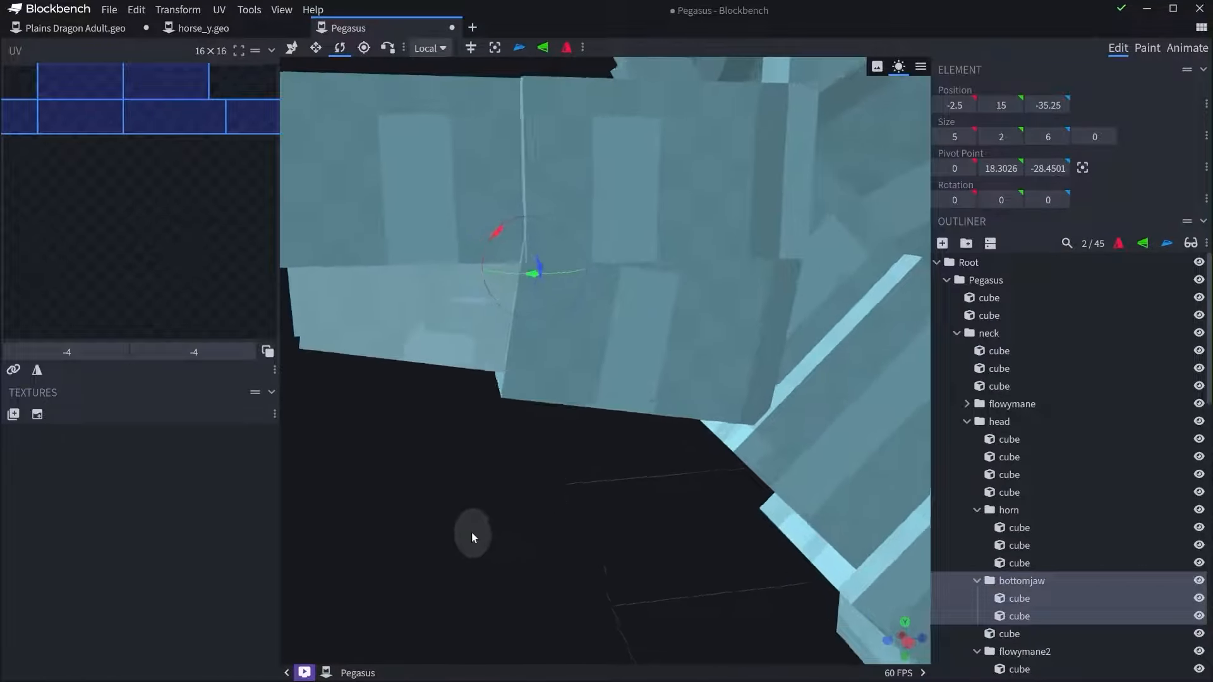
pyautogui.click(544, 264)
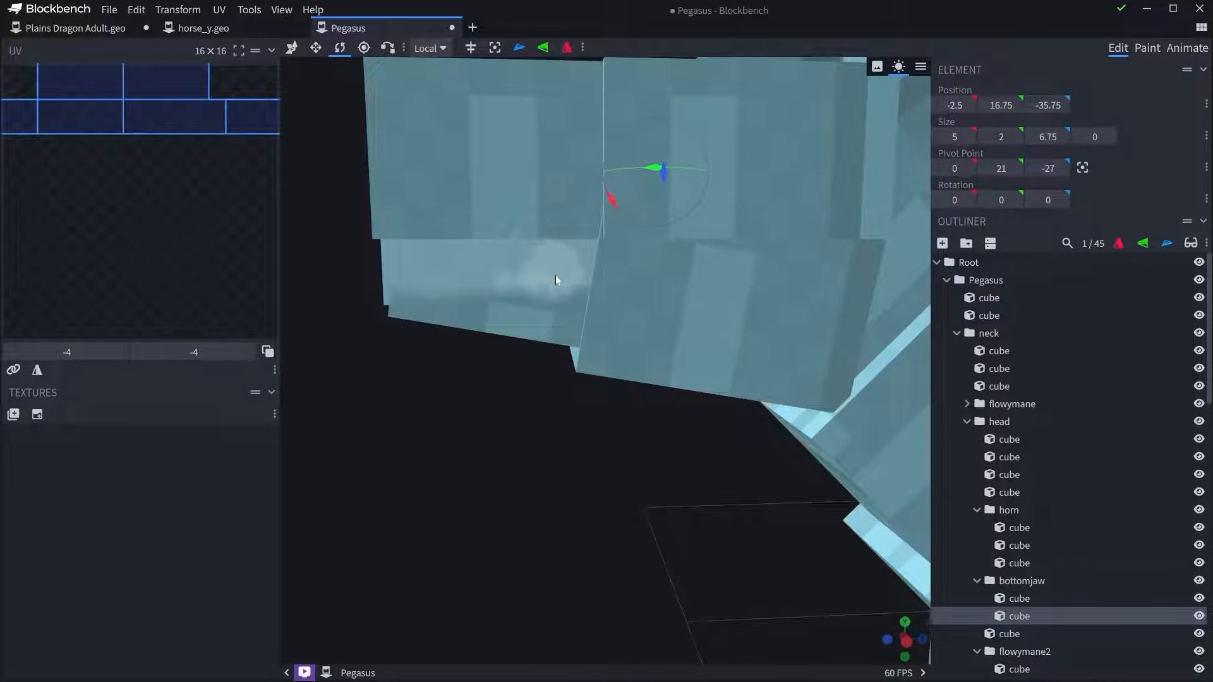
pyautogui.press('s')
pyautogui.moveTo(566, 271); pyautogui.dragTo(484, 272)
pyautogui.click(562, 322)
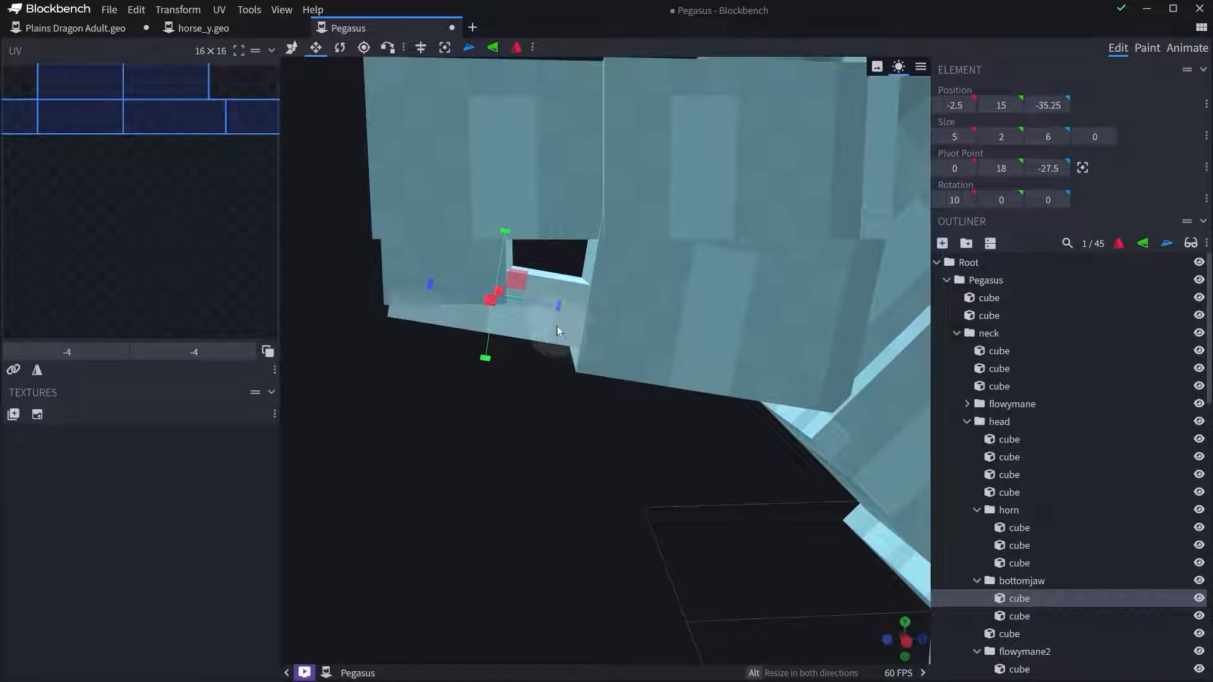
pyautogui.moveTo(545, 303); pyautogui.dragTo(468, 286)
pyautogui.moveTo(507, 382); pyautogui.dragTo(533, 375)
pyautogui.hotkey('ctrl', 'z')
pyautogui.hotkey('ctrl', 'z')
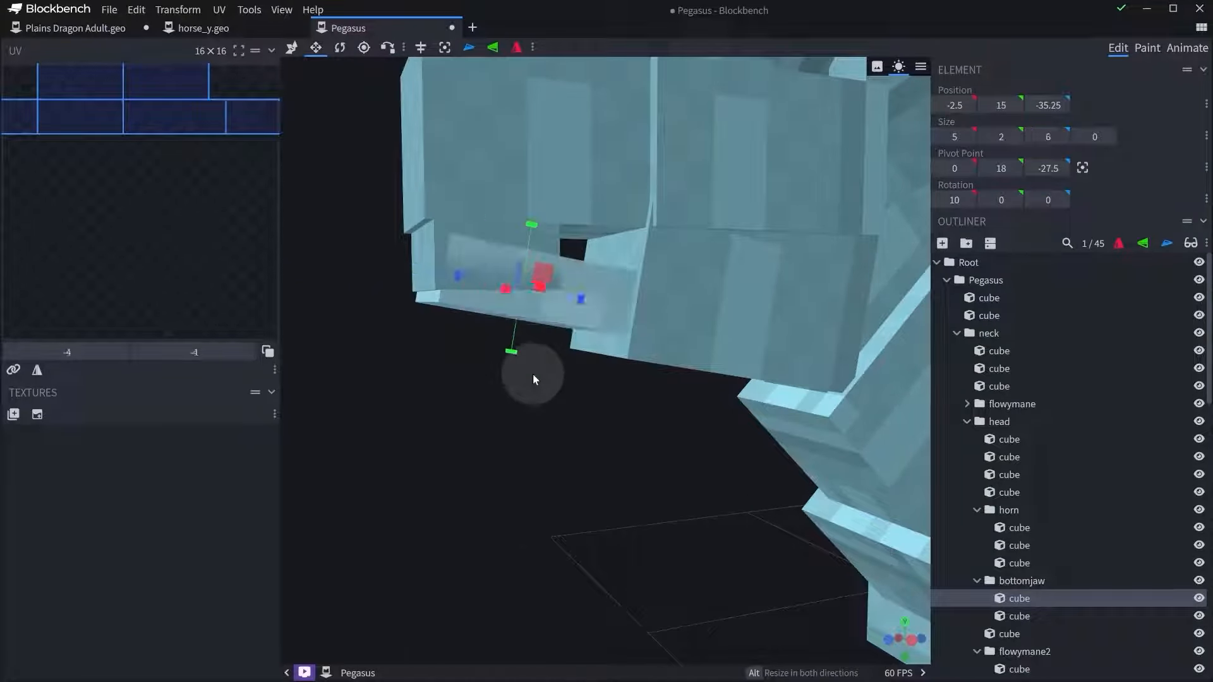
# - Duplicate the upper bottomjaw cube, trim the copy to the rear of the jaw and extend its underside to 3.25 units tall
pyautogui.moveTo(585, 302); pyautogui.dragTo(536, 417)
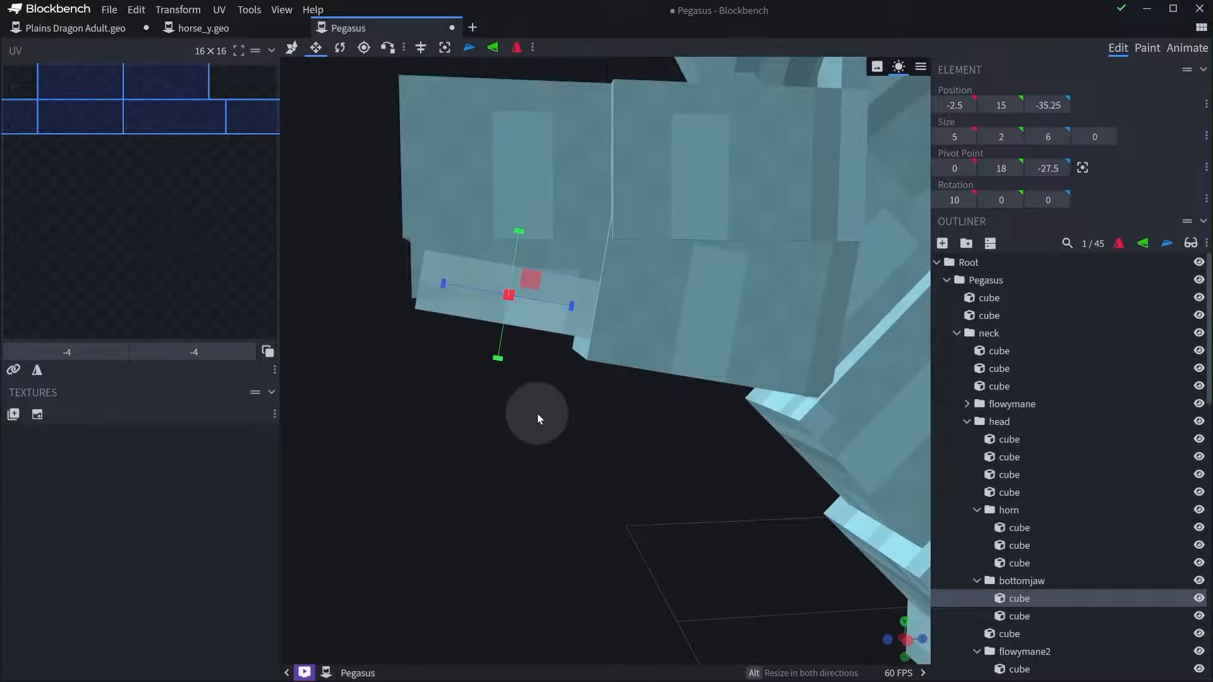
pyautogui.click(552, 263)
pyautogui.hotkey('ctrl', 'd')
pyautogui.moveTo(404, 363); pyautogui.dragTo(416, 369)
pyautogui.press('s')
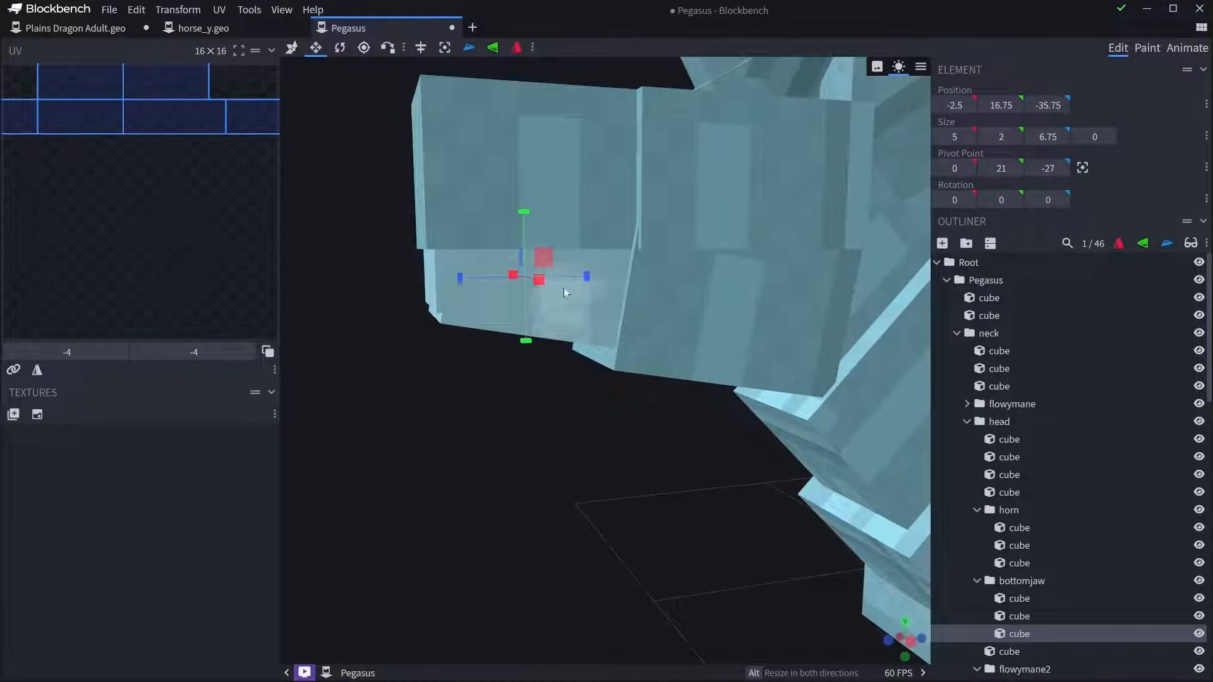
pyautogui.moveTo(503, 354); pyautogui.dragTo(632, 259)
pyautogui.moveTo(659, 187); pyautogui.dragTo(665, 212)
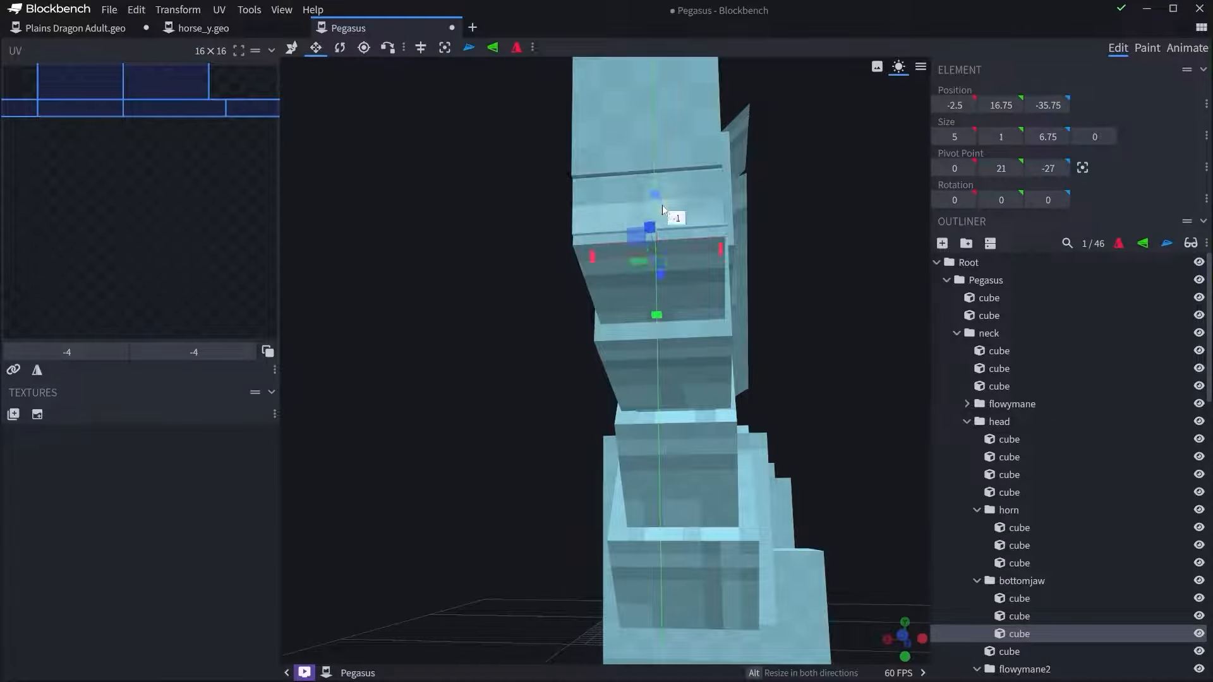
pyautogui.hotkey('ctrl', 'z')
pyautogui.moveTo(656, 302); pyautogui.dragTo(658, 355)
pyautogui.moveTo(537, 266); pyautogui.dragTo(586, 335)
# - Resize the two original bottomjaw cubes together to 4.5 units wide and 3 units deep at the front of the jaw
pyautogui.click(523, 293)
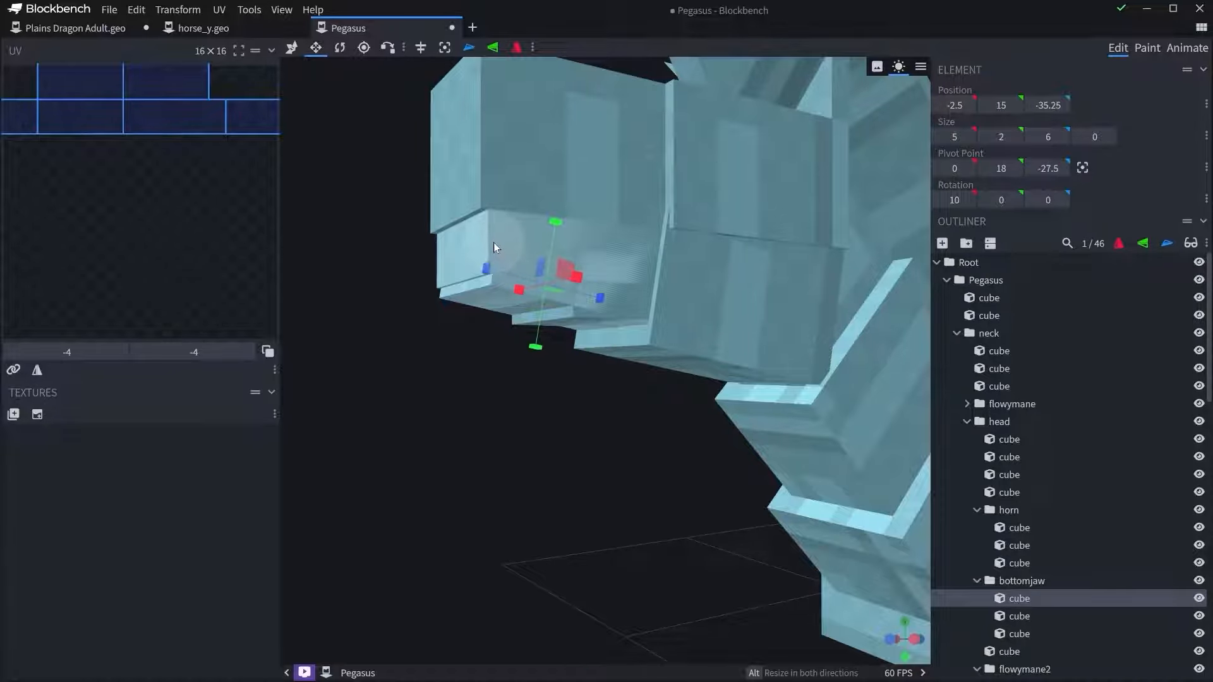
pyautogui.keyDown('shift'); pyautogui.click(494, 244); pyautogui.keyUp('shift')
pyautogui.moveTo(432, 382); pyautogui.dragTo(498, 290)
pyautogui.moveTo(370, 353); pyautogui.dragTo(634, 281)
pyautogui.moveTo(535, 282); pyautogui.dragTo(534, 288)
pyautogui.moveTo(522, 390); pyautogui.dragTo(430, 397)
# - Move the pivot of the two front jaw cubes to Y 18.75 and Z -32.75, then test a rotation and undo it
pyautogui.press('r')
pyautogui.moveTo(430, 398); pyautogui.dragTo(460, 425, button='right')
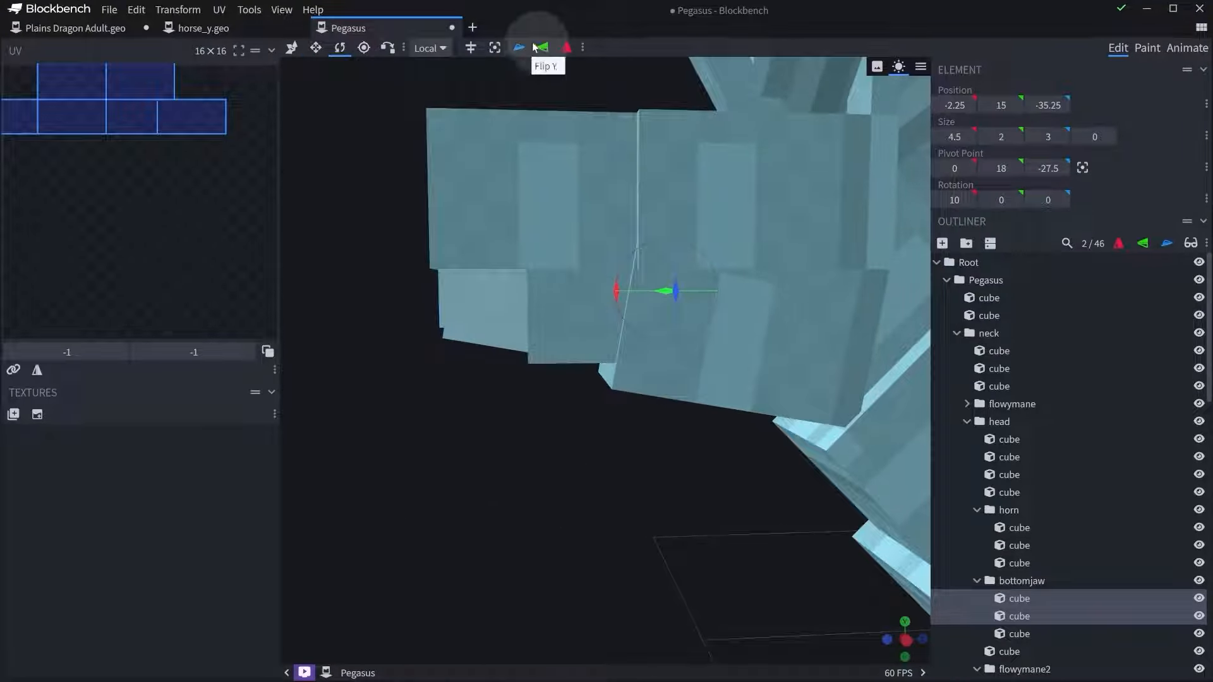
pyautogui.click(363, 48)
pyautogui.moveTo(709, 295); pyautogui.dragTo(575, 297)
pyautogui.moveTo(528, 229); pyautogui.dragTo(528, 209)
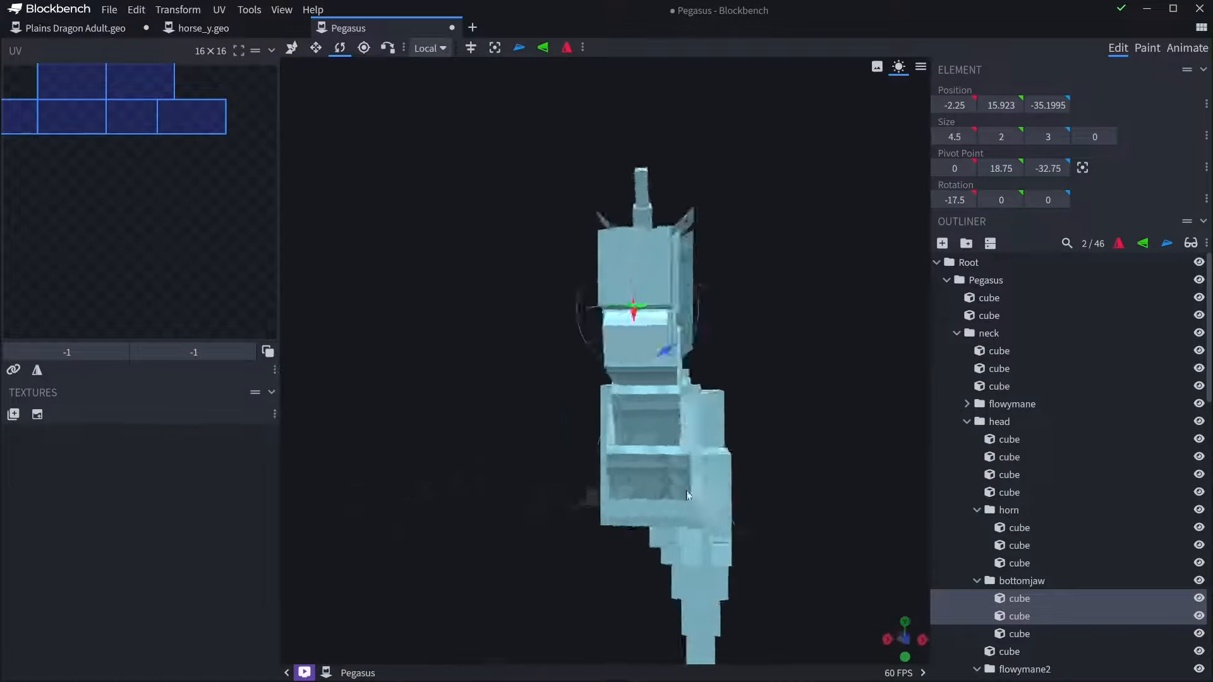
pyautogui.moveTo(687, 492); pyautogui.dragTo(595, 547)
pyautogui.hotkey('ctrl', 'z')
# - Extend the two front jaw cubes to 4 units deep and shorten the rear jaw cube to 2.75 units deep
pyautogui.scroll(2, 627, 507)
pyautogui.scroll(5, 595, 546)
pyautogui.press('s')
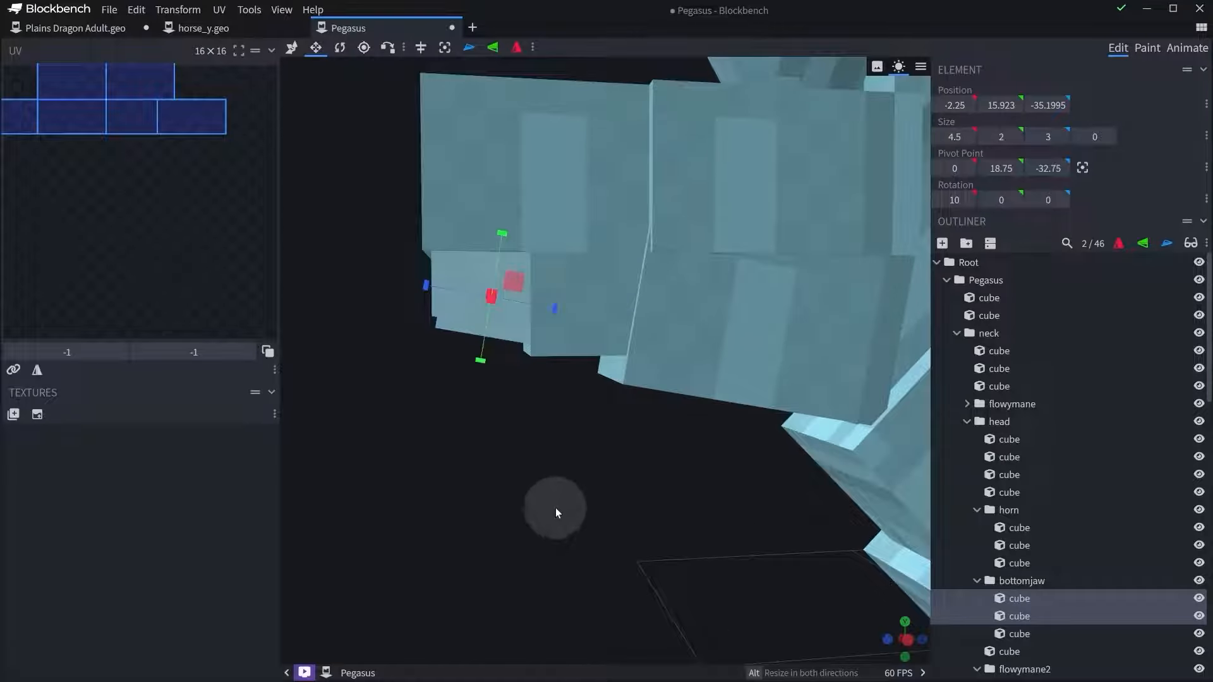
pyautogui.moveTo(555, 509); pyautogui.dragTo(569, 551, button='right')
pyautogui.moveTo(572, 353)
pyautogui.mouseDown()
pyautogui.moveTo(604, 353)
pyautogui.moveTo(580, 352)
pyautogui.mouseUp()
pyautogui.click(597, 393)
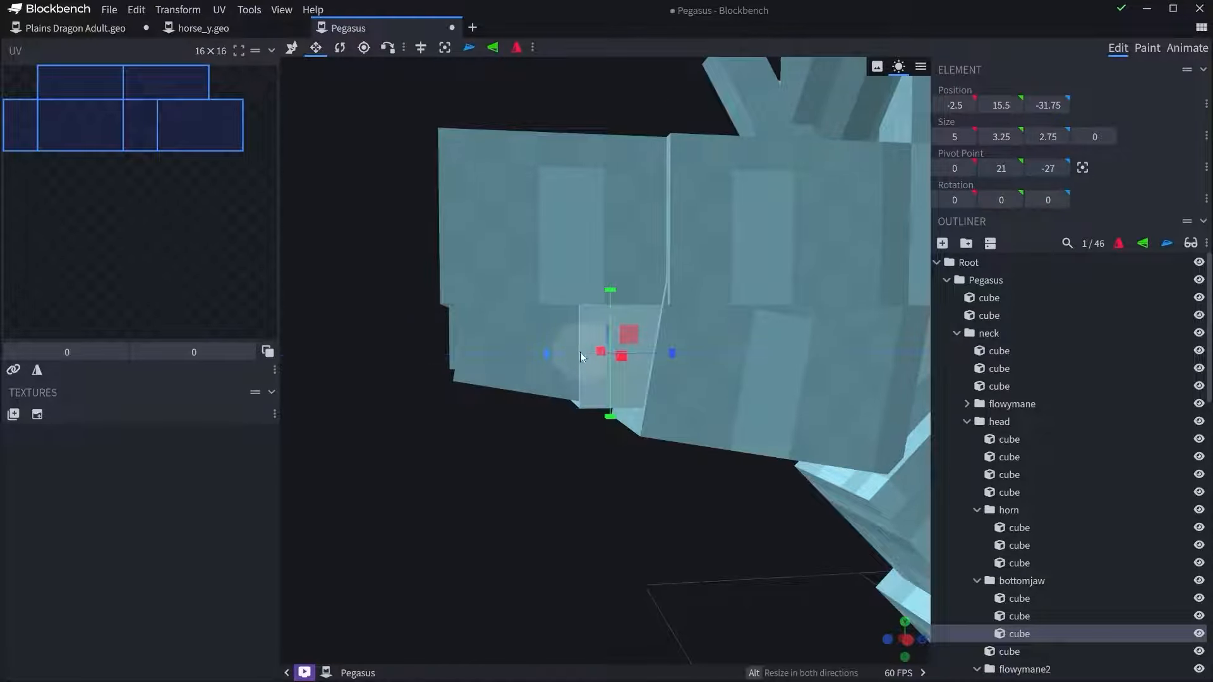
# - Move the rear jaw cube out of the bottomjaw group and directly into the head group
pyautogui.scroll(-4, 557, 348)
pyautogui.click(1023, 579)
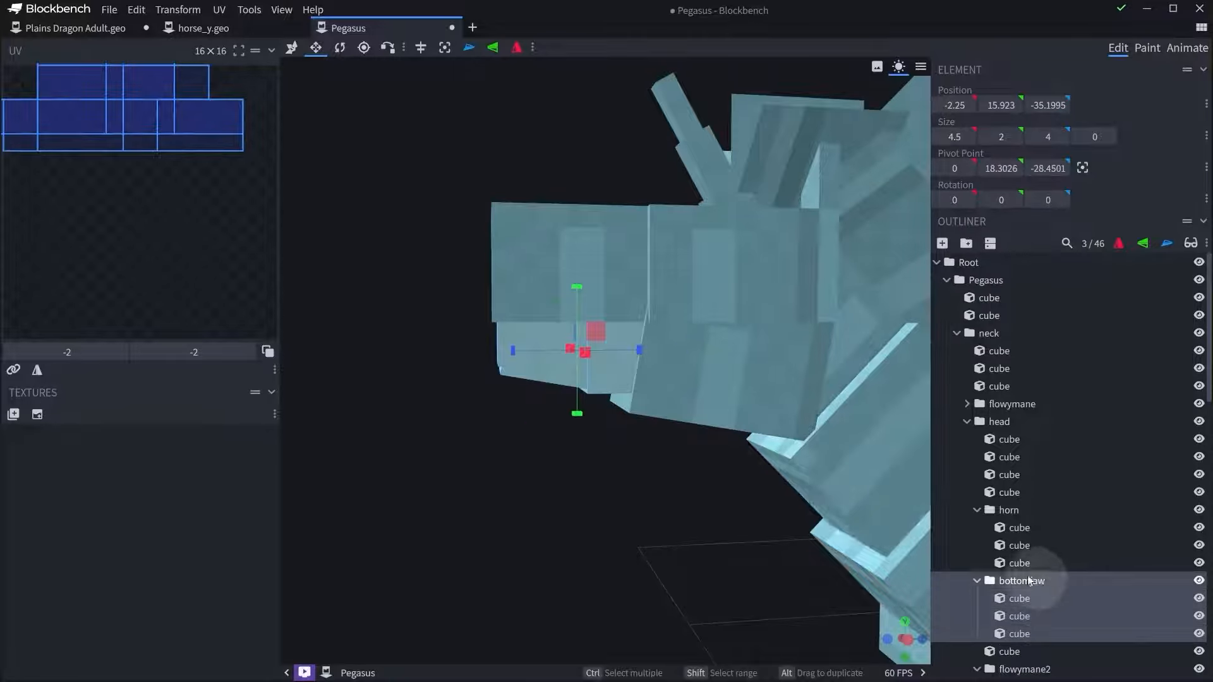
pyautogui.scroll(3, 604, 386)
pyautogui.click(605, 387)
pyautogui.moveTo(1028, 629); pyautogui.dragTo(1012, 508)
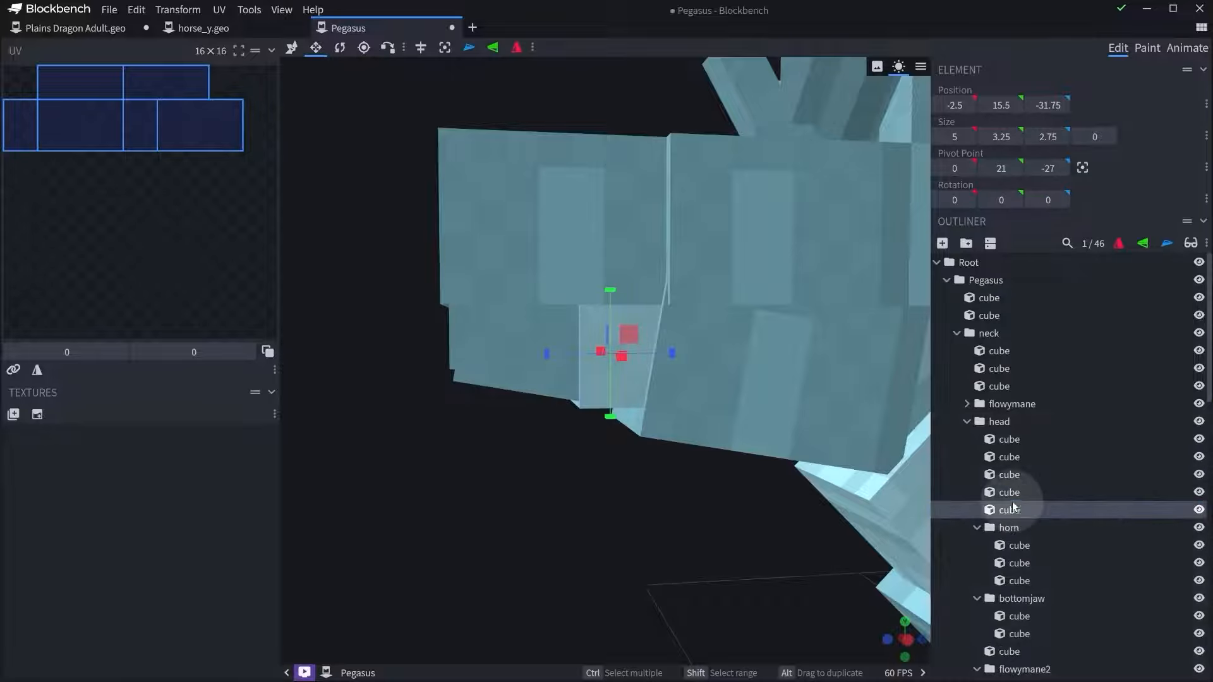
# - Move the bottomjaw group's pivot forward to Z -31.4501, then test a jaw rotation and undo it
pyautogui.click(1035, 597)
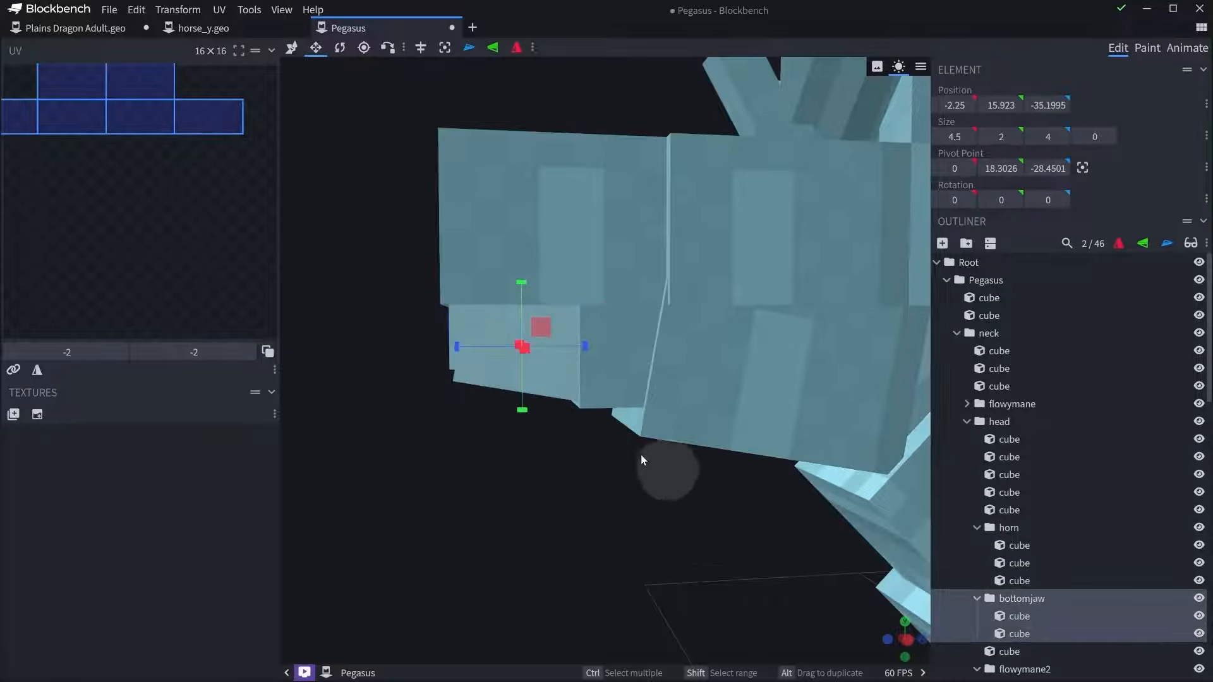
pyautogui.click(363, 48)
pyautogui.moveTo(725, 318); pyautogui.dragTo(641, 321)
pyautogui.press('r')
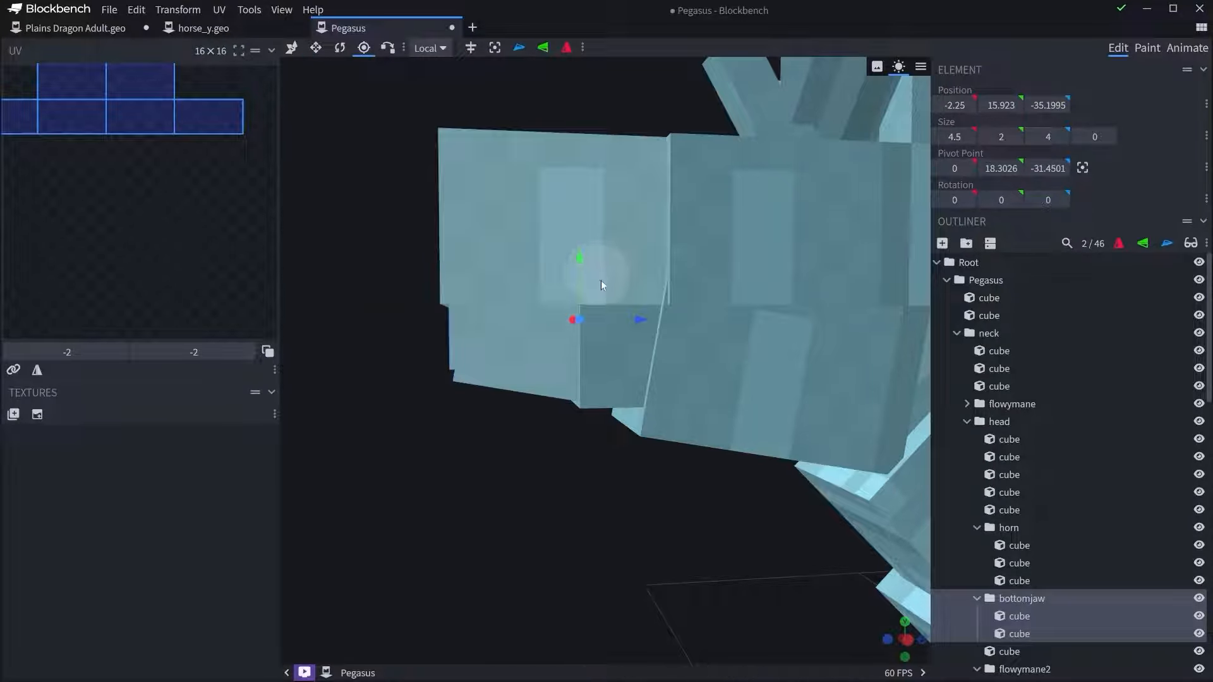
pyautogui.moveTo(527, 324); pyautogui.dragTo(604, 585)
pyautogui.scroll(-5, 547, 547)
pyautogui.hotkey('ctrl', 'z')
# - Refine the bottomjaw group's pivot to Y 18.8026 and Z -31.7001
pyautogui.scroll(8, 606, 579)
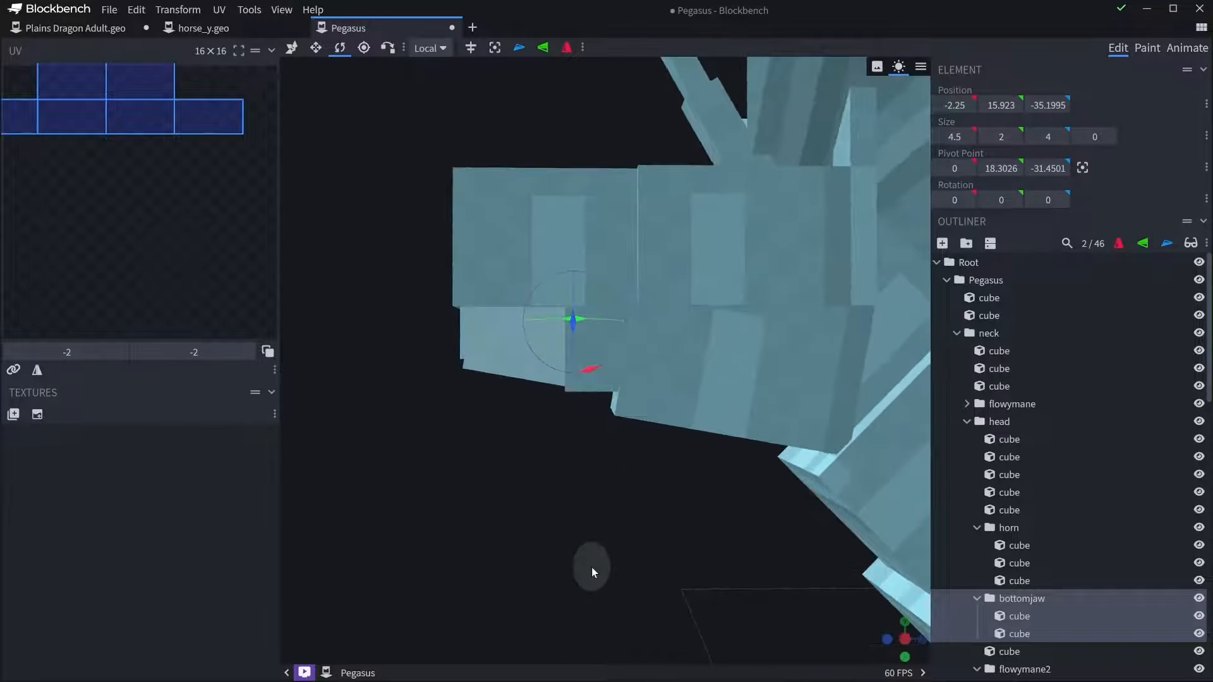
pyautogui.click(362, 48)
pyautogui.moveTo(583, 287); pyautogui.dragTo(589, 282)
pyautogui.scroll(-4, 596, 379)
pyautogui.moveTo(615, 324); pyautogui.dragTo(606, 325)
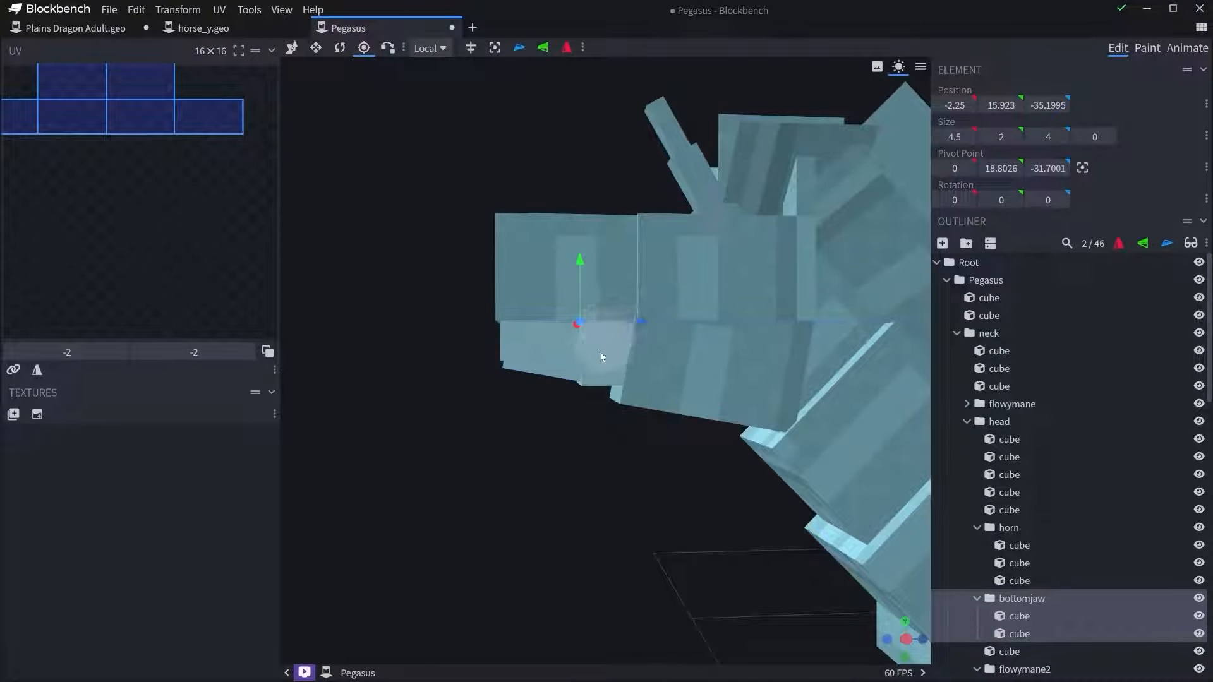
pyautogui.press('r')
# - Center the leftfrontleg1 group's pivot and raise it to Y 3.5607, then test a leg rotation and undo it
pyautogui.moveTo(569, 479); pyautogui.dragTo(605, 437)
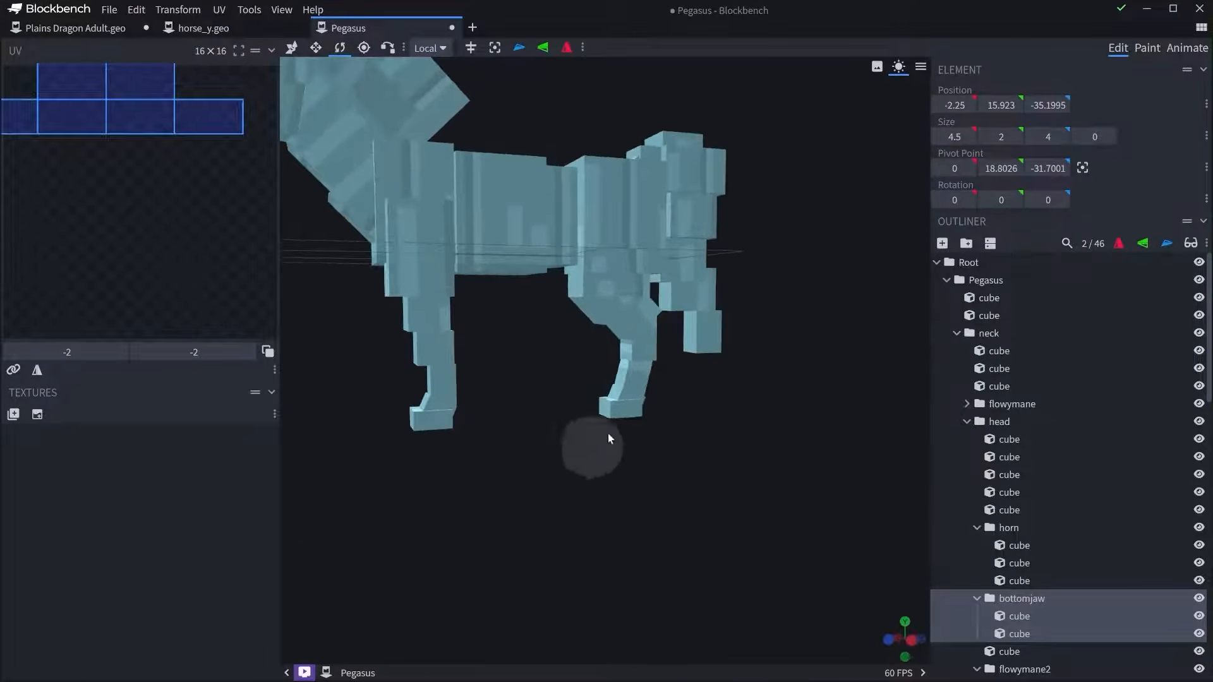
pyautogui.click(638, 374)
pyautogui.moveTo(710, 428); pyautogui.dragTo(705, 524)
pyautogui.click(571, 380)
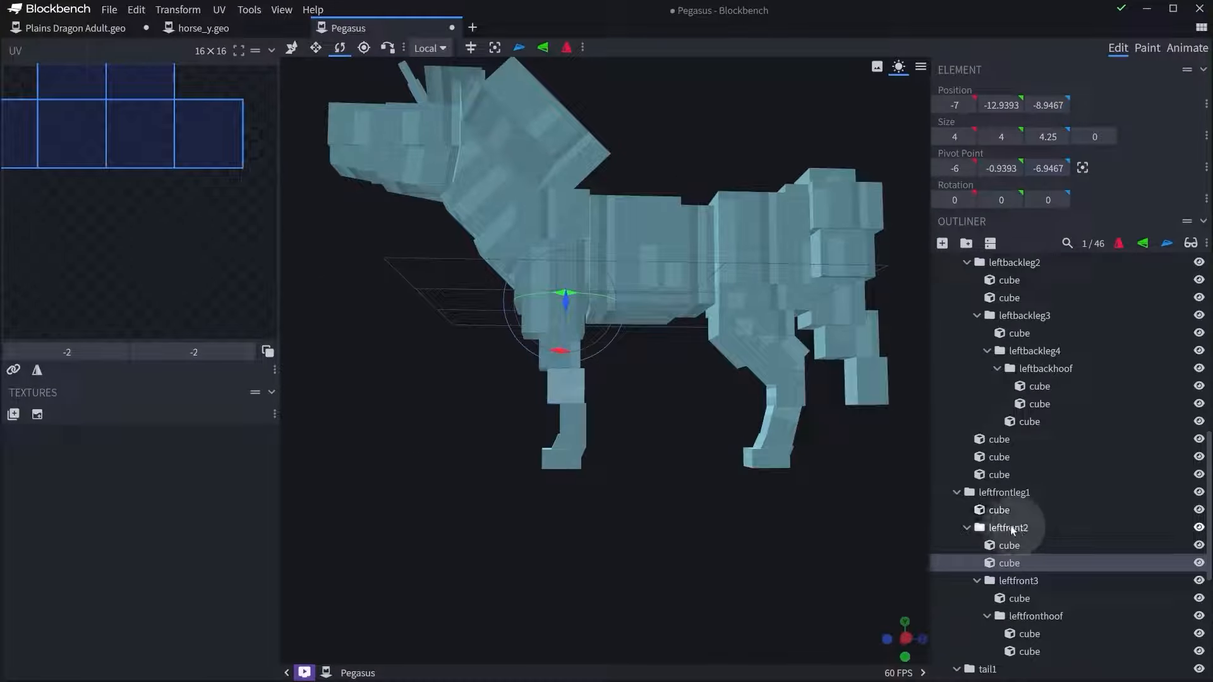
pyautogui.click(989, 495)
pyautogui.click(363, 48)
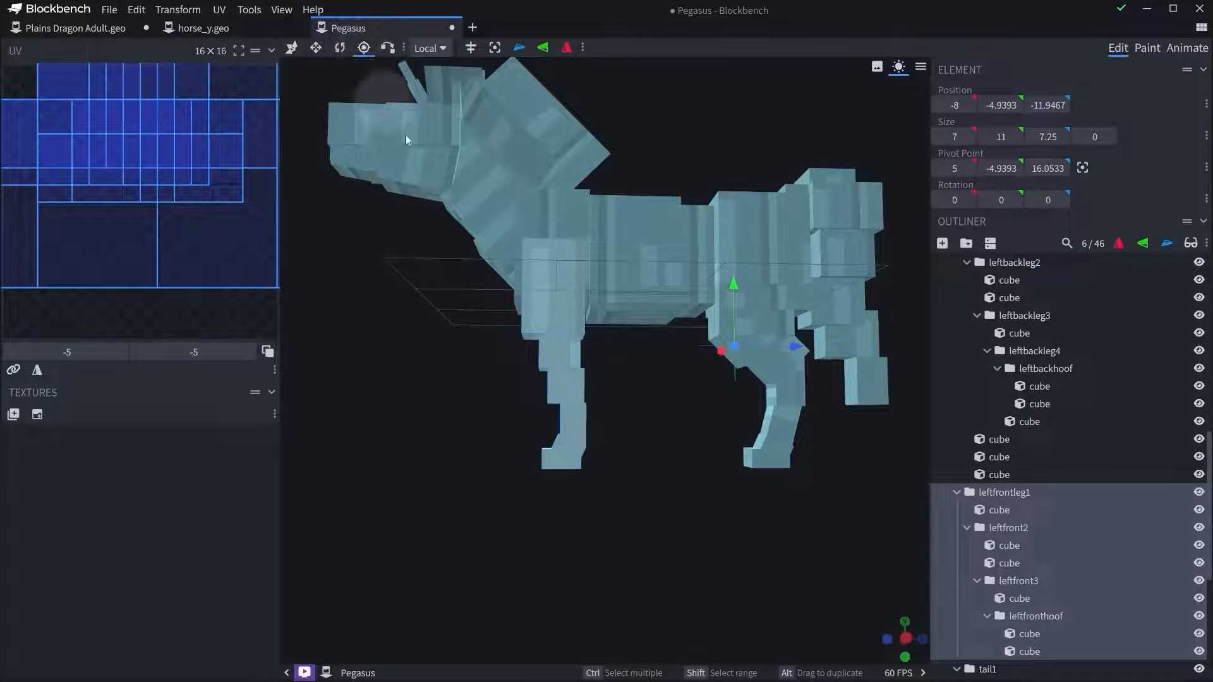
pyautogui.click(495, 48)
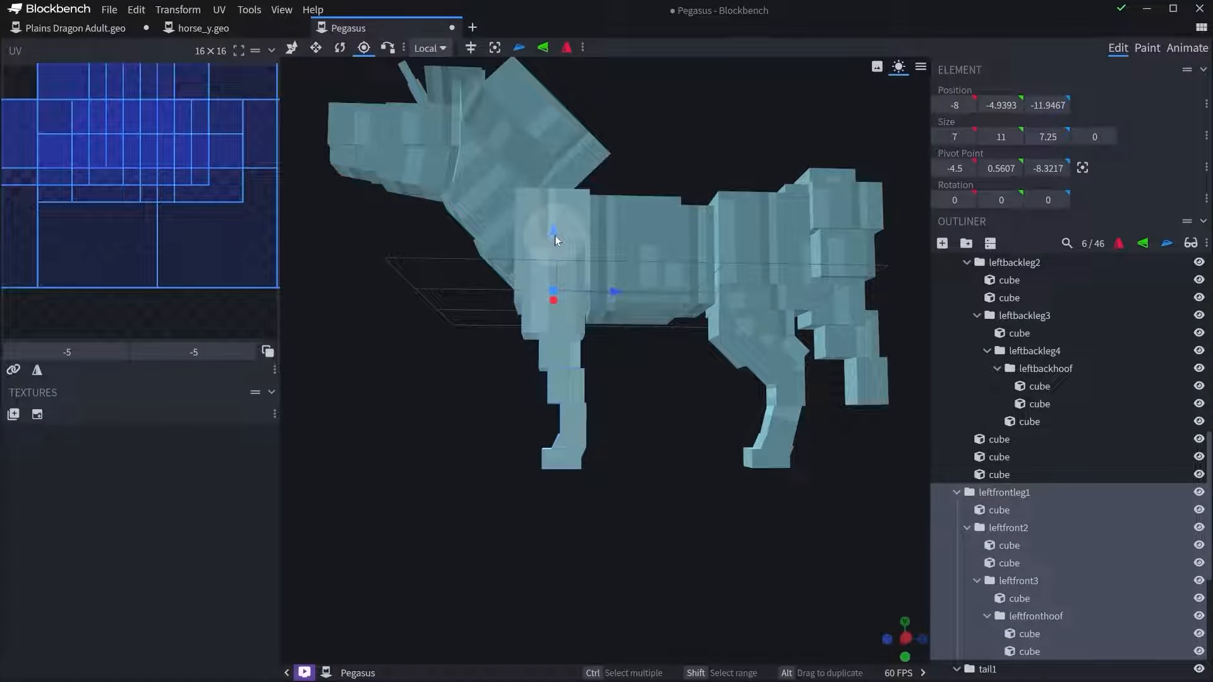
pyautogui.moveTo(570, 247); pyautogui.dragTo(651, 457)
pyautogui.press('r')
pyautogui.moveTo(567, 282); pyautogui.dragTo(544, 326)
pyautogui.hotkey('ctrl', 'z')
pyautogui.moveTo(677, 472); pyautogui.dragTo(749, 466)
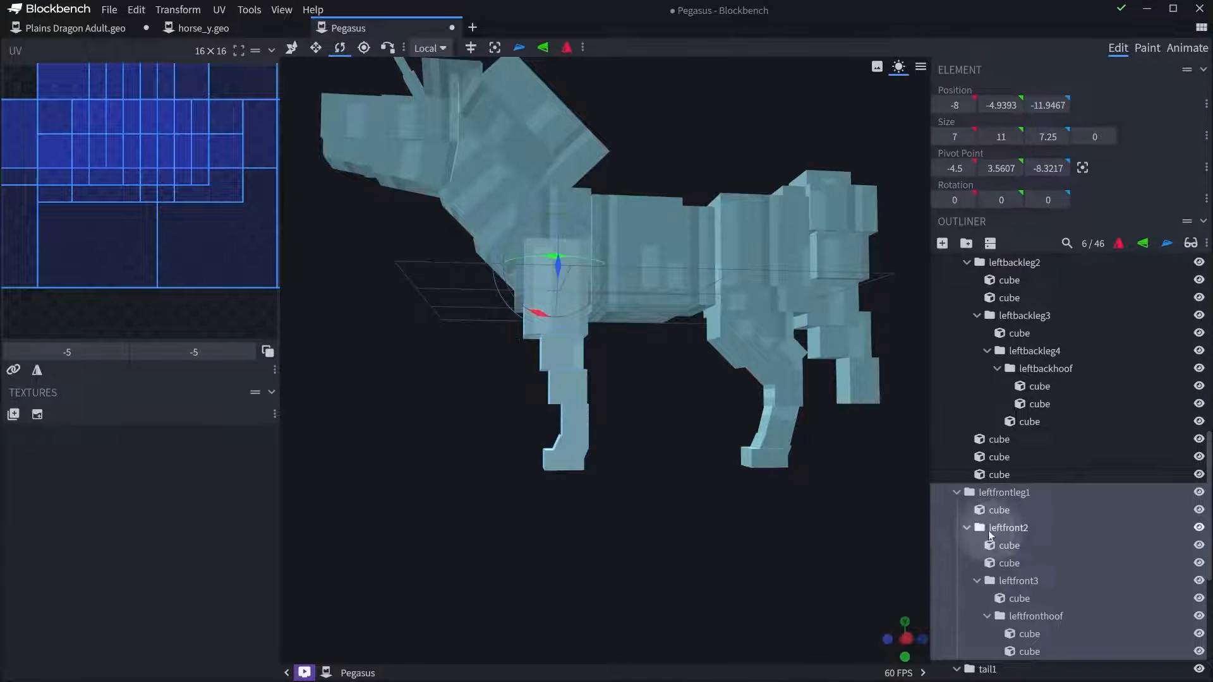
# - Move the leftfront2 group's pivot to Y -4.9393 and Z -9.4467, then test a rotation and undo it
pyautogui.click(997, 529)
pyautogui.moveTo(807, 499); pyautogui.dragTo(632, 400)
pyautogui.click(364, 48)
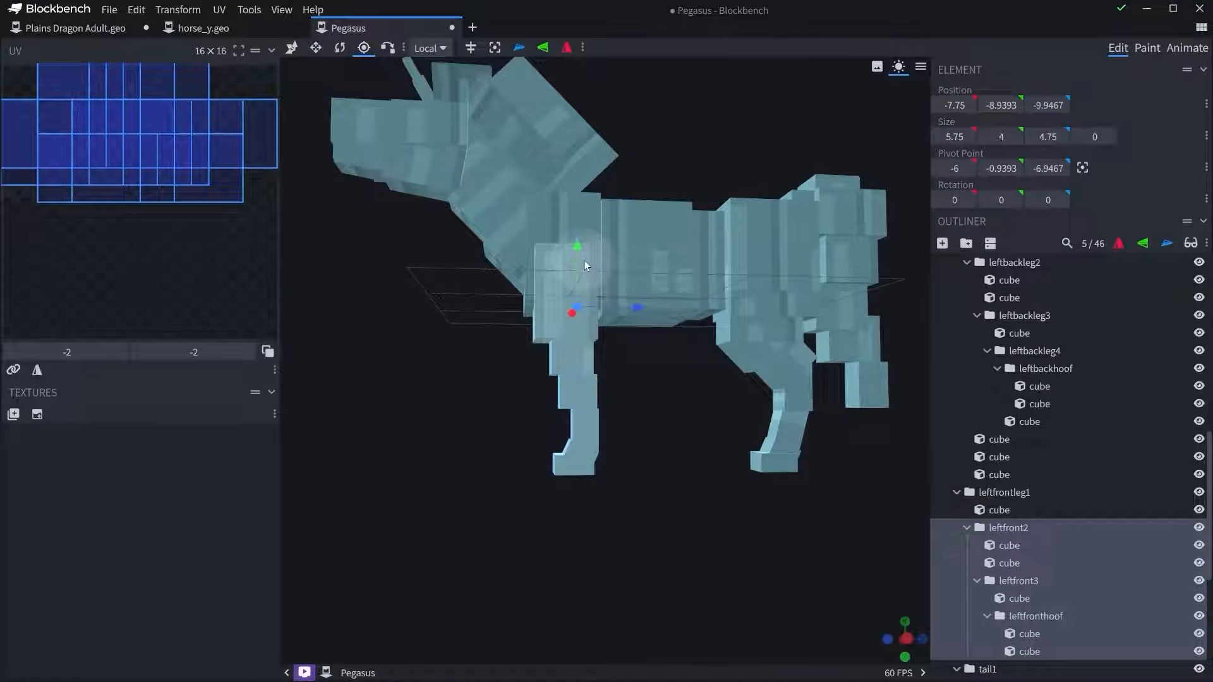
pyautogui.moveTo(578, 259); pyautogui.dragTo(591, 300)
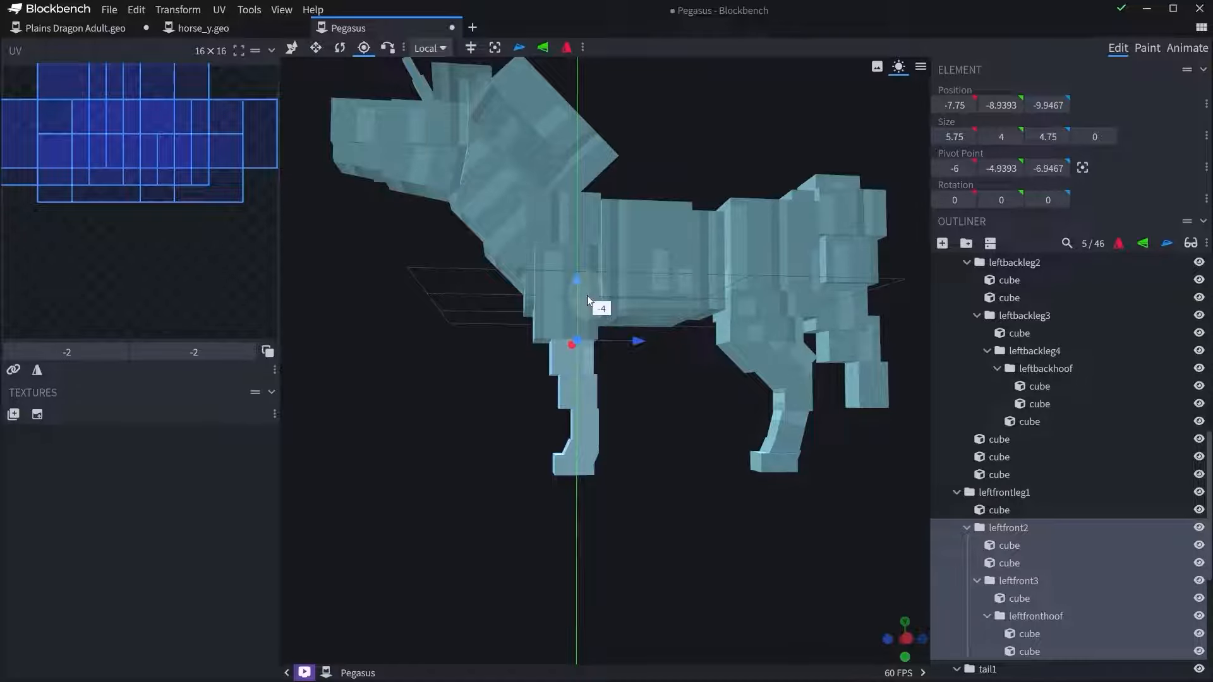
pyautogui.moveTo(637, 341); pyautogui.dragTo(603, 347)
pyautogui.scroll(5, 685, 489)
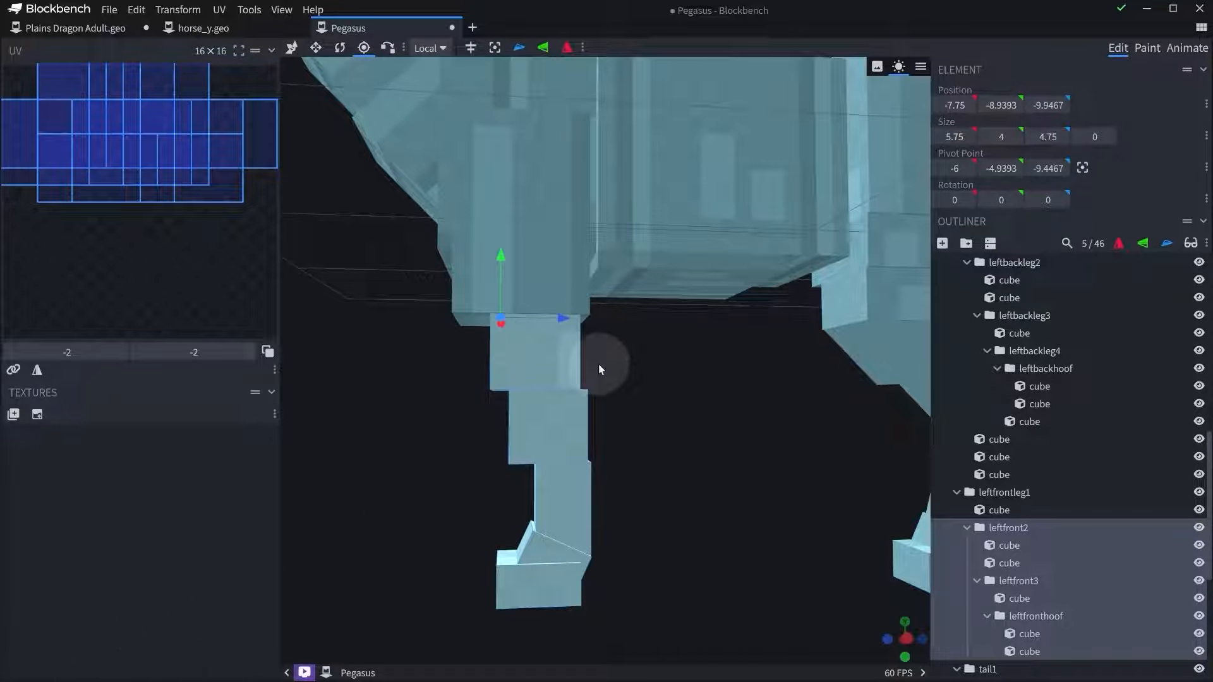
pyautogui.press('r')
pyautogui.moveTo(567, 323); pyautogui.dragTo(539, 350)
pyautogui.click(646, 381)
pyautogui.moveTo(645, 381); pyautogui.dragTo(578, 347, button='right')
pyautogui.hotkey('ctrl', 'z')
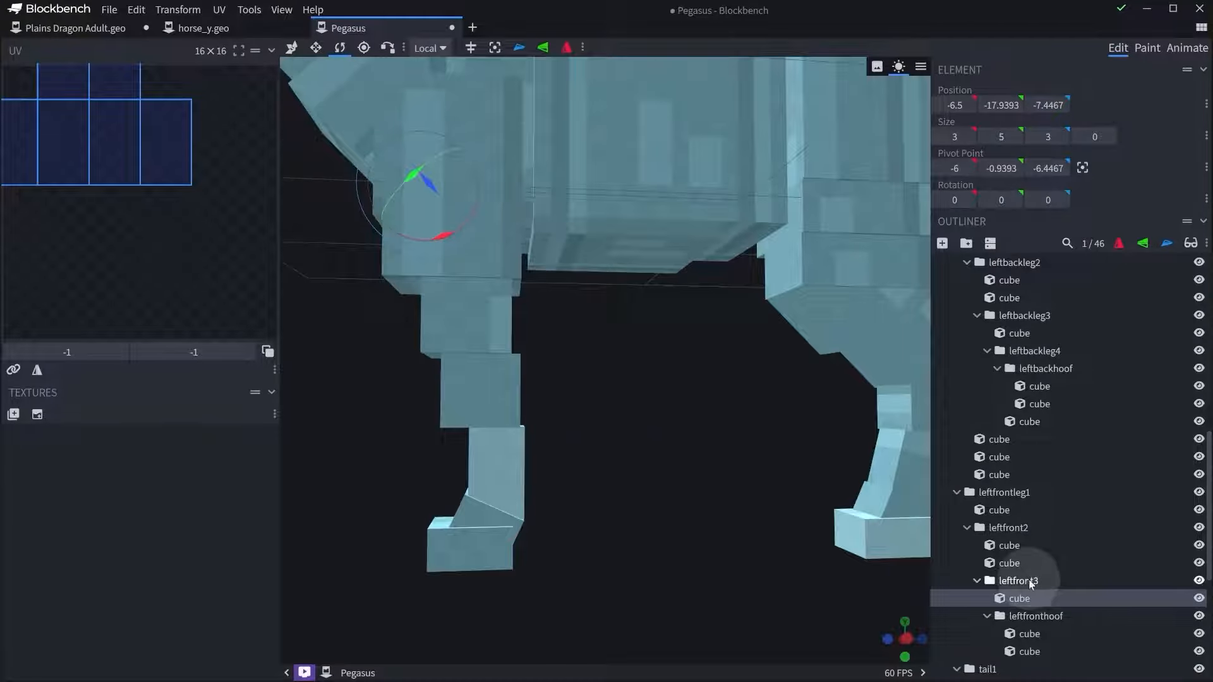
# - Move the leftfront3 group's pivot to Y -12.9393 and Z -4.9467, then test a 37.5° rotation
pyautogui.click(1029, 580)
pyautogui.click(363, 47)
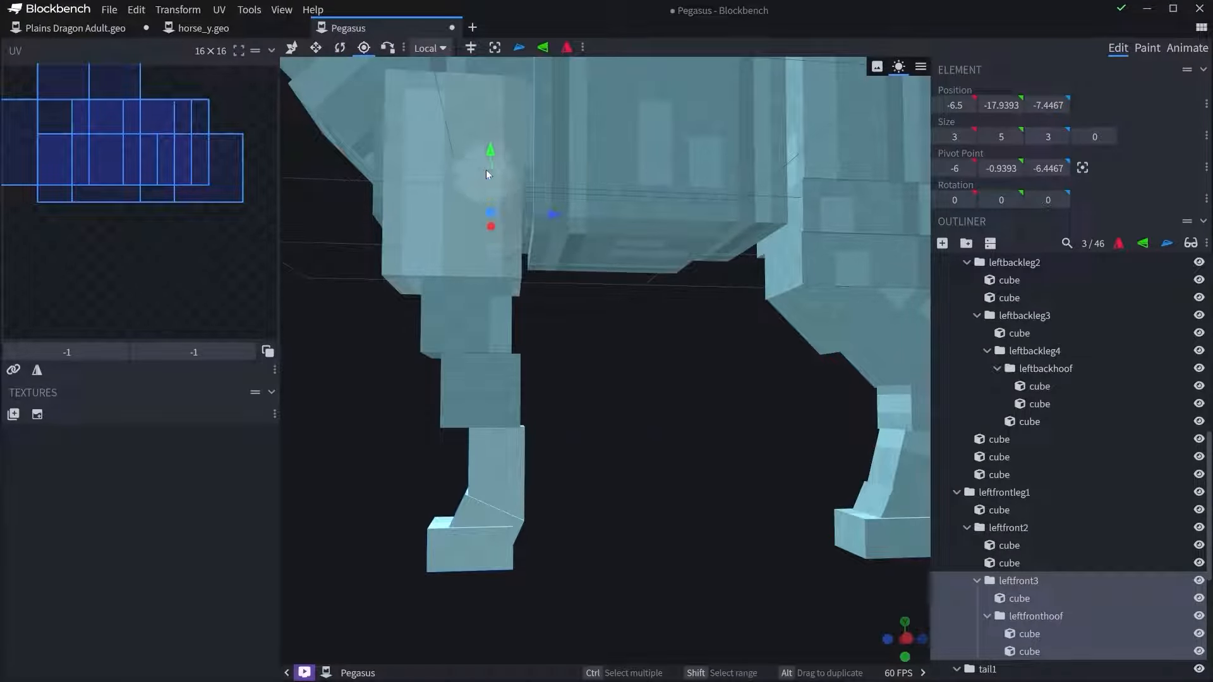
pyautogui.moveTo(486, 170); pyautogui.dragTo(514, 382)
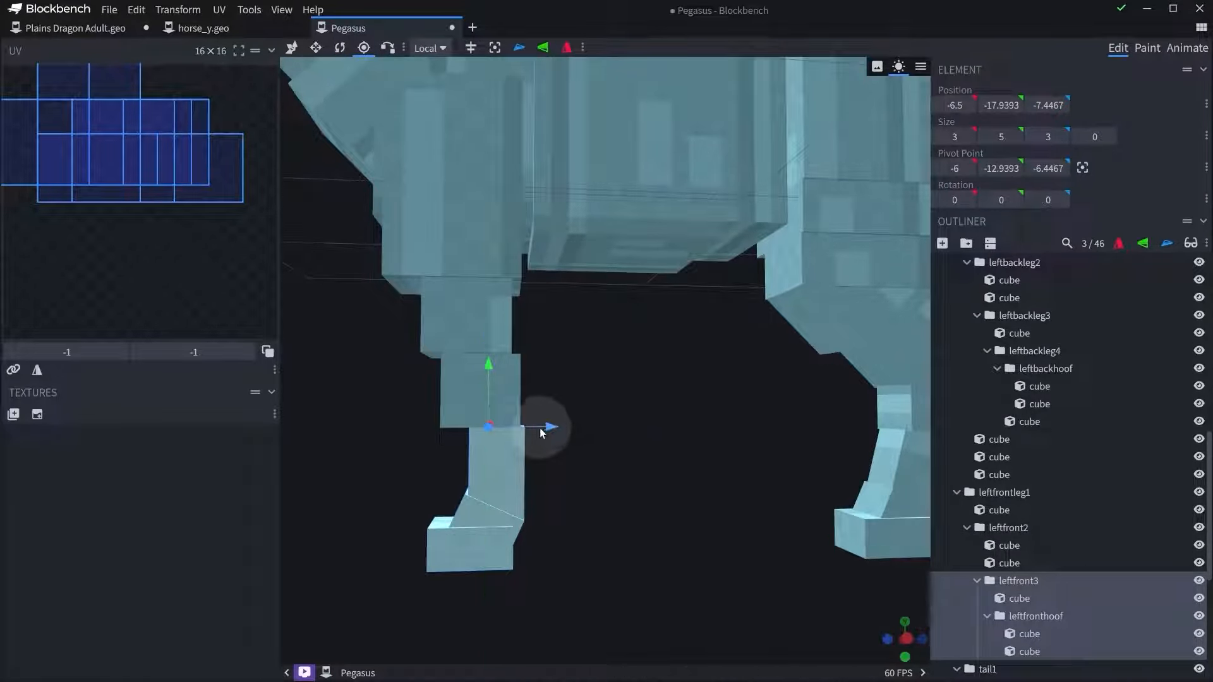
pyautogui.moveTo(542, 427); pyautogui.dragTo(568, 428)
pyautogui.press('r')
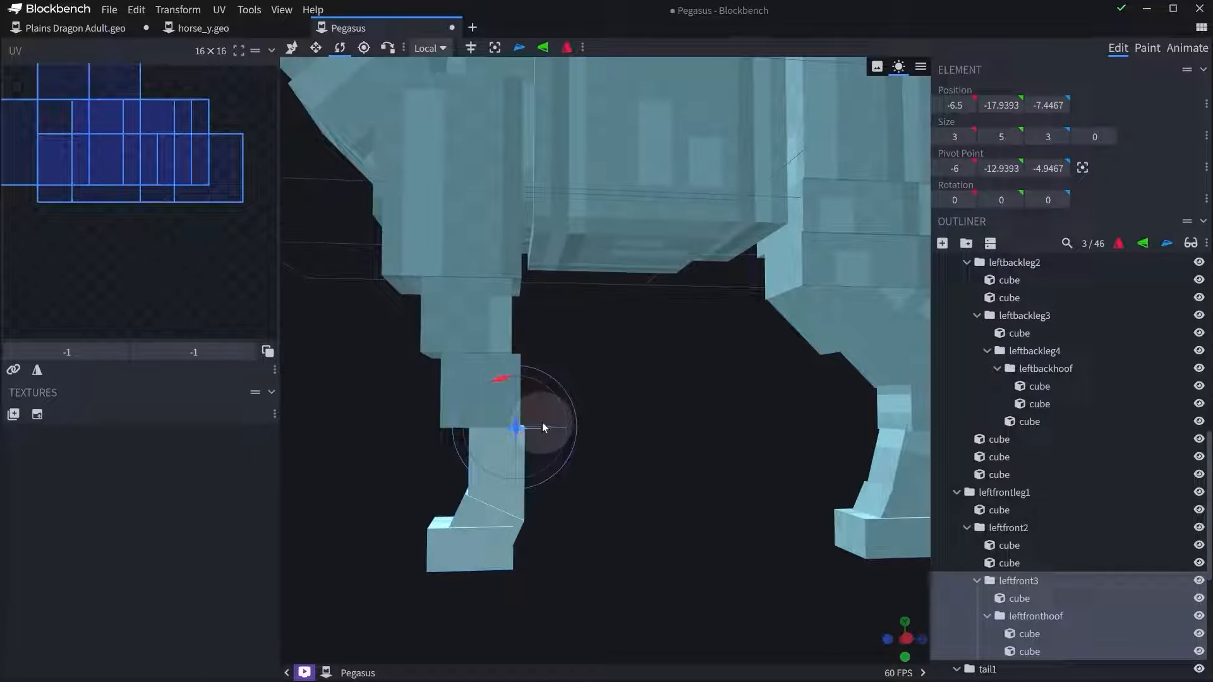
pyautogui.moveTo(507, 375); pyautogui.dragTo(536, 384)
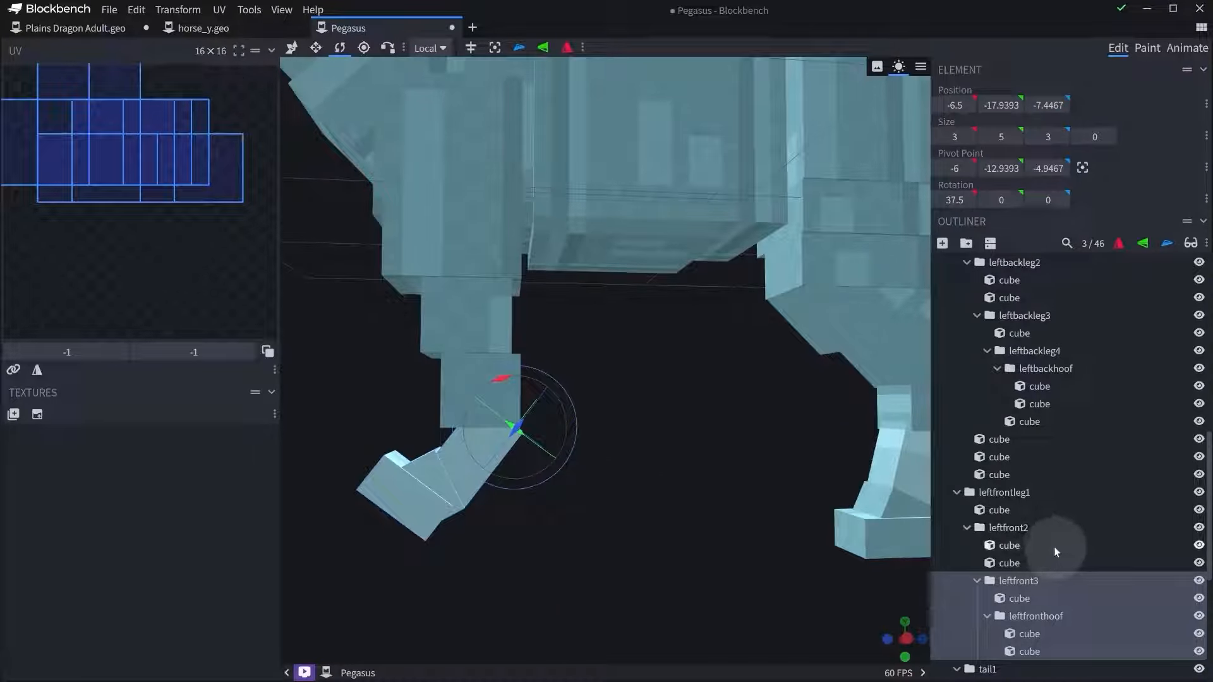
# - Move the leftfront3 group's pivot to Z -6.9467, test bending the front leg with leftfront3 at -65°, then undo the rotations
pyautogui.click(1011, 528)
pyautogui.moveTo(458, 322); pyautogui.dragTo(478, 306)
pyautogui.scroll(-5, 551, 529)
pyautogui.hotkey('ctrl', 'z')
pyautogui.moveTo(604, 534); pyautogui.dragTo(626, 532)
pyautogui.hotkey('ctrl', 'z')
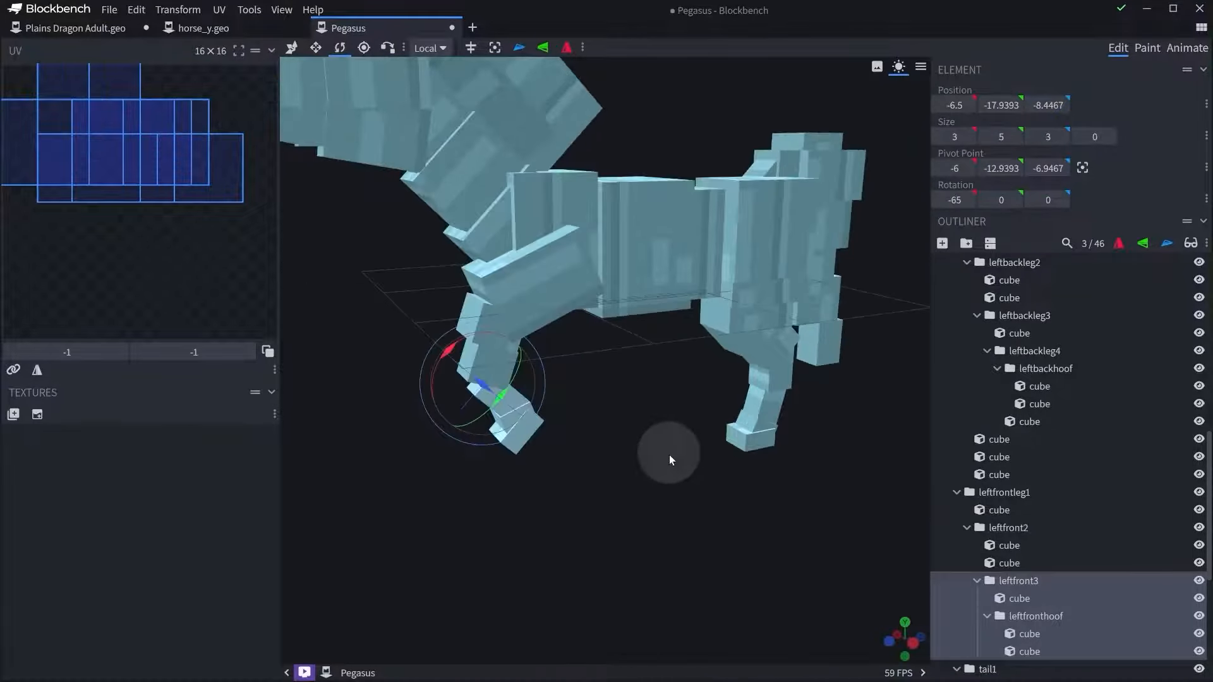
pyautogui.scroll(-3, 669, 456)
pyautogui.moveTo(669, 456)
pyautogui.mouseDown()
pyautogui.moveTo(630, 459)
pyautogui.moveTo(653, 451)
pyautogui.mouseUp()
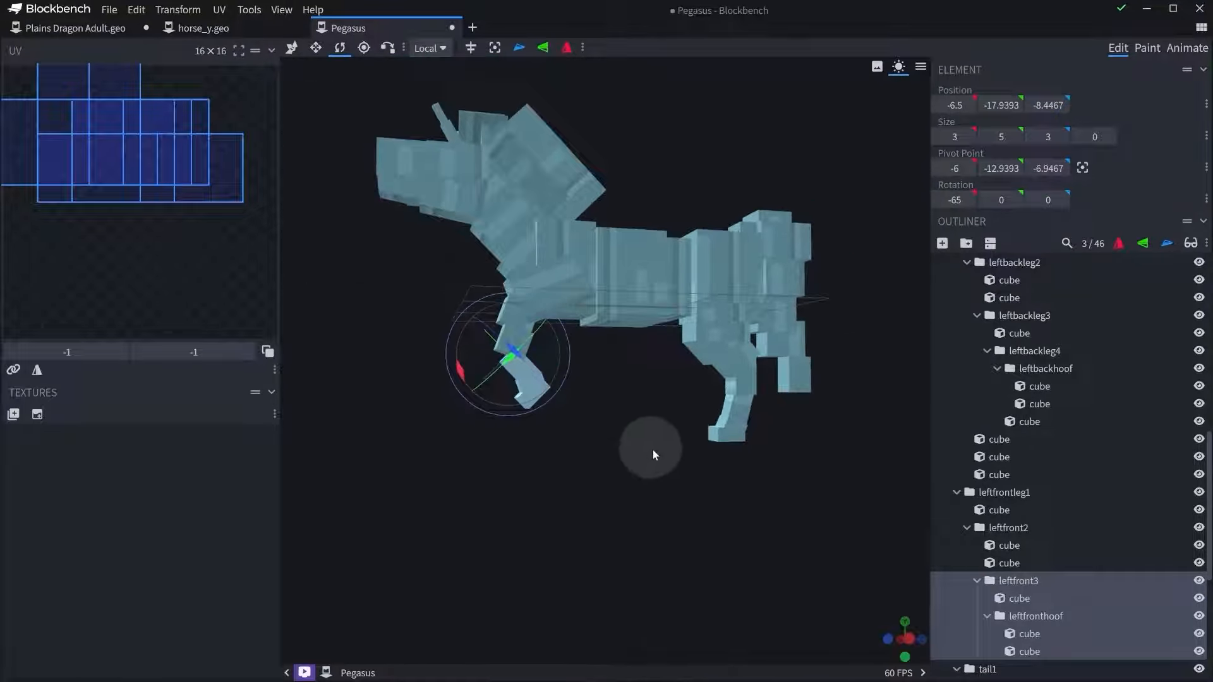
pyautogui.scroll(4, 657, 462)
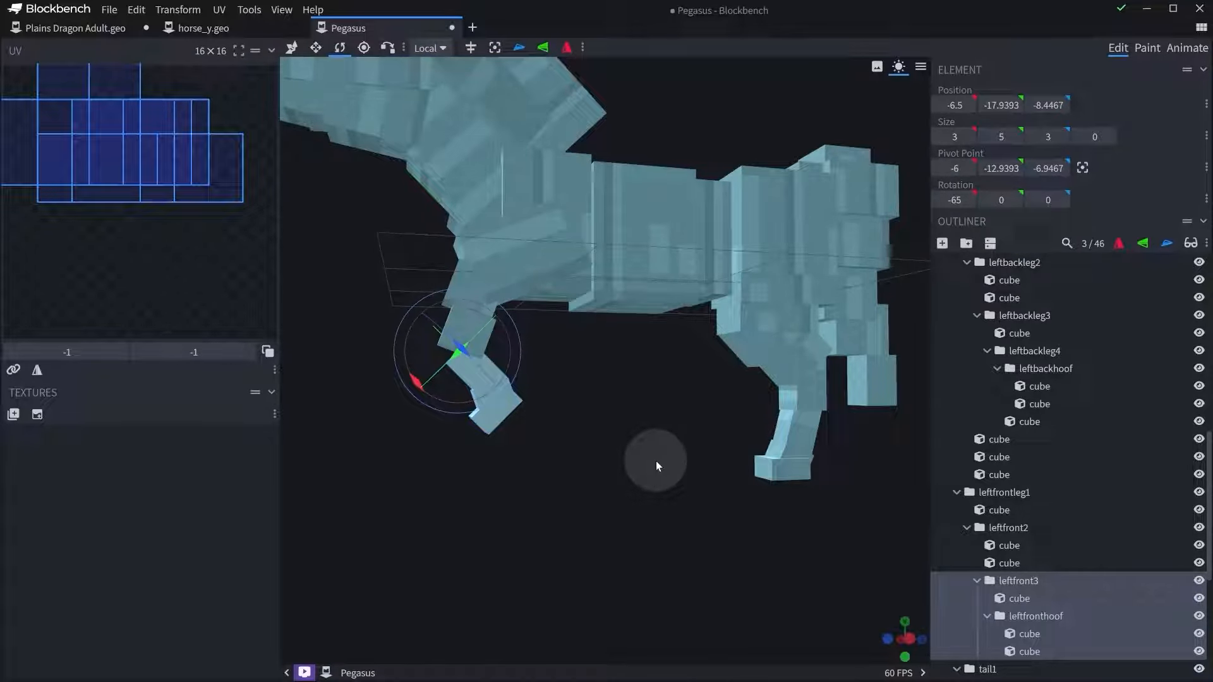
pyautogui.hotkey('ctrl', 'z')
pyautogui.hotkey('ctrl', 'z')
pyautogui.hotkey('ctrl', 'z')
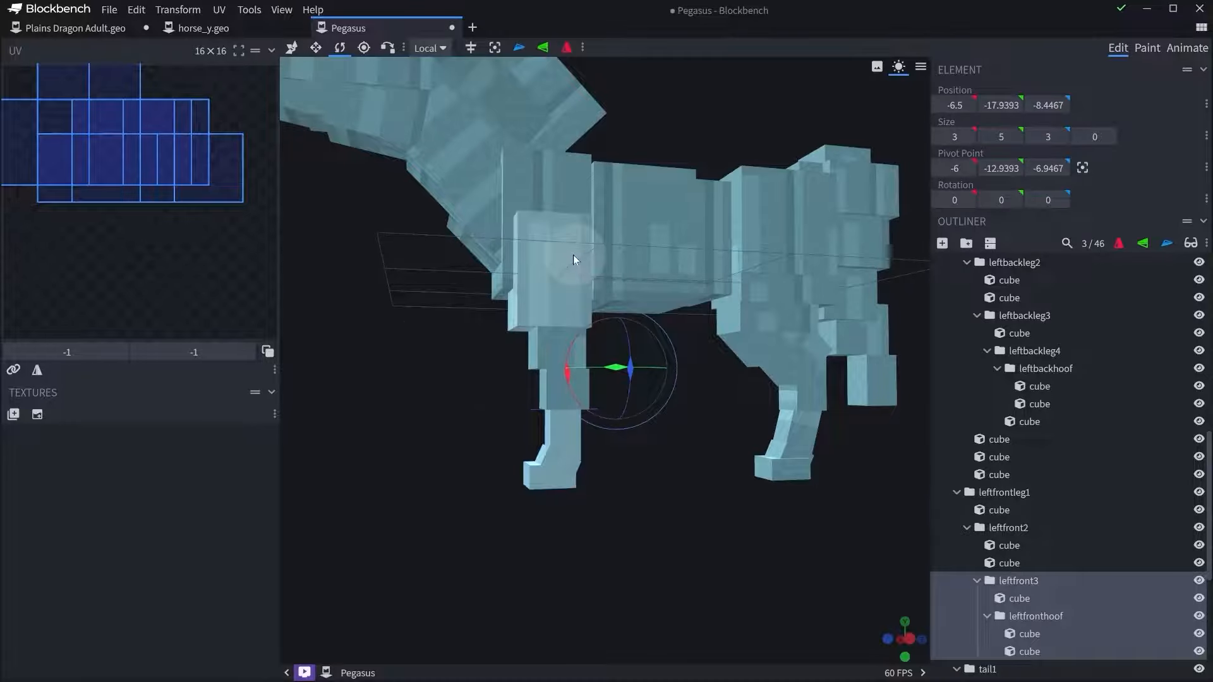
# - Extend the leftfrontleg1 cube upward to a height of 14 and try enlarging its depth to 7.75
pyautogui.click(573, 255)
pyautogui.press('s')
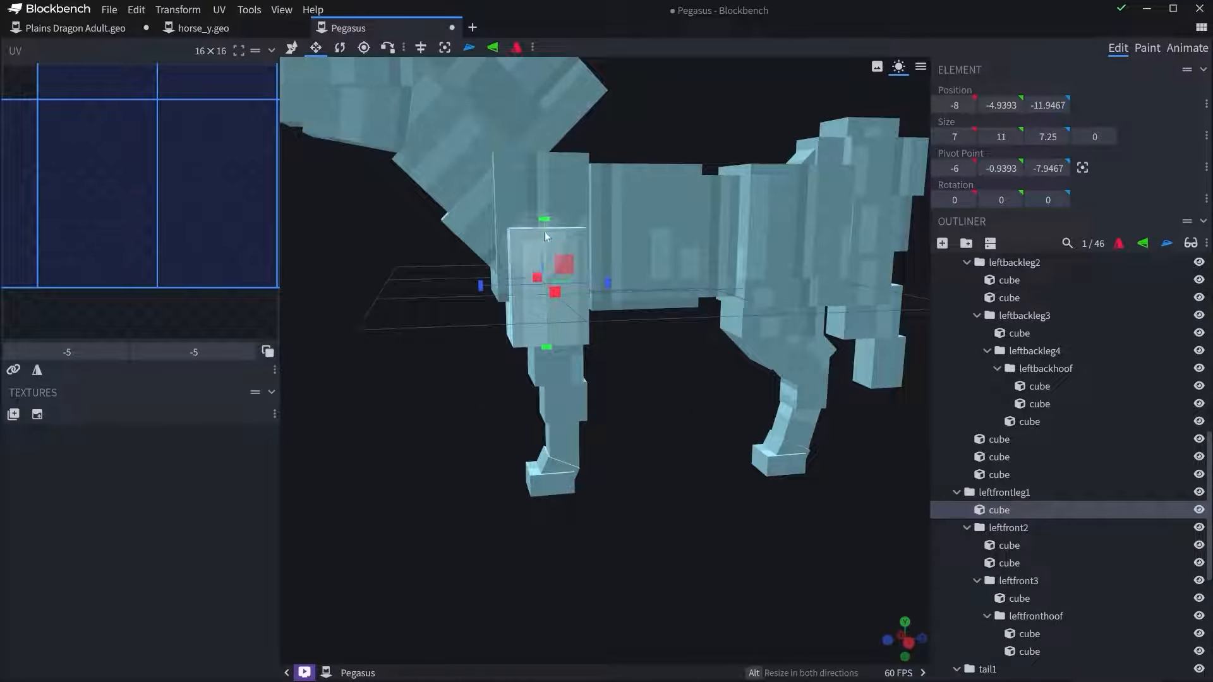
pyautogui.moveTo(545, 232); pyautogui.dragTo(569, 185)
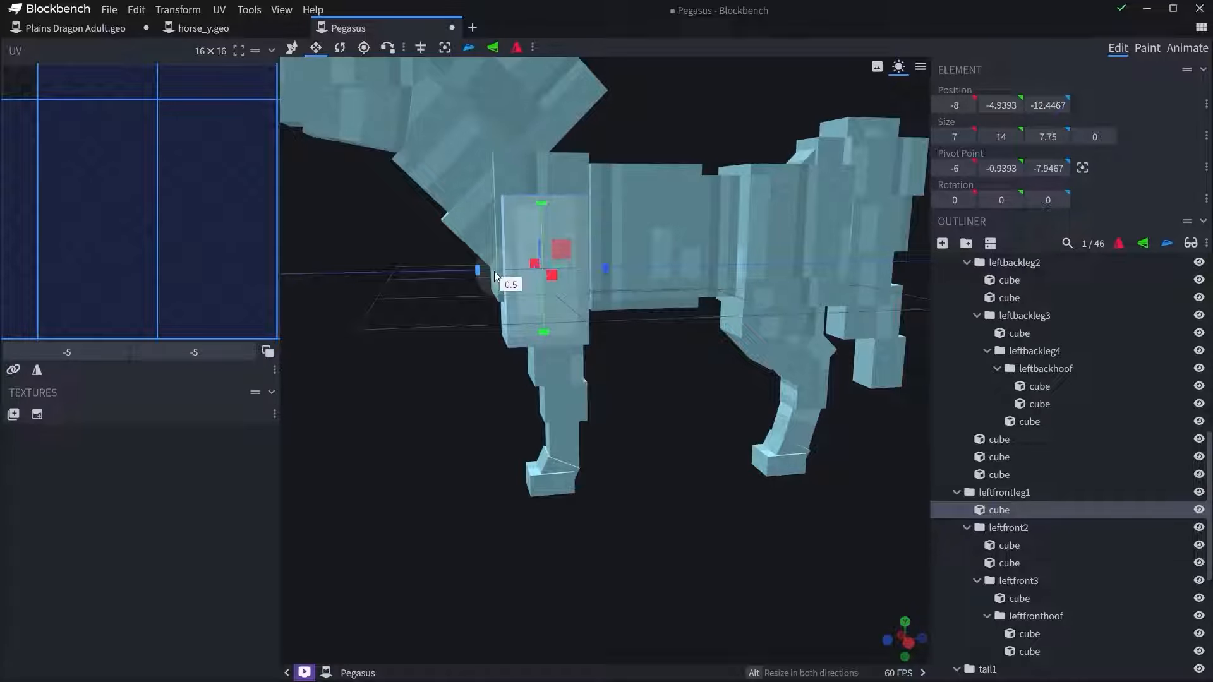
pyautogui.click(548, 377)
pyautogui.moveTo(521, 362); pyautogui.dragTo(516, 363)
pyautogui.moveTo(655, 325); pyautogui.dragTo(637, 308)
pyautogui.click(560, 245)
pyautogui.moveTo(560, 245); pyautogui.dragTo(589, 288, button='right')
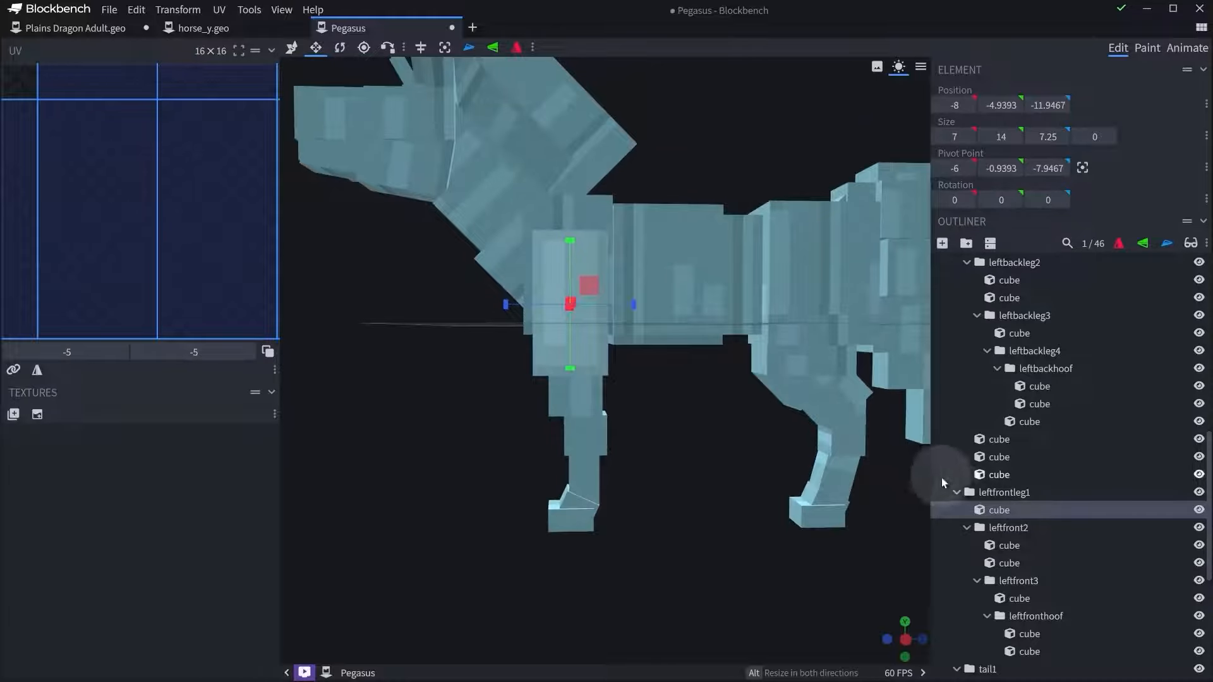
# - Raise the leftfrontleg1 group's pivot to Y 5.5607 with its cube trimmed to a height of 12, then test a 50° rotation
pyautogui.click(1013, 490)
pyautogui.click(364, 47)
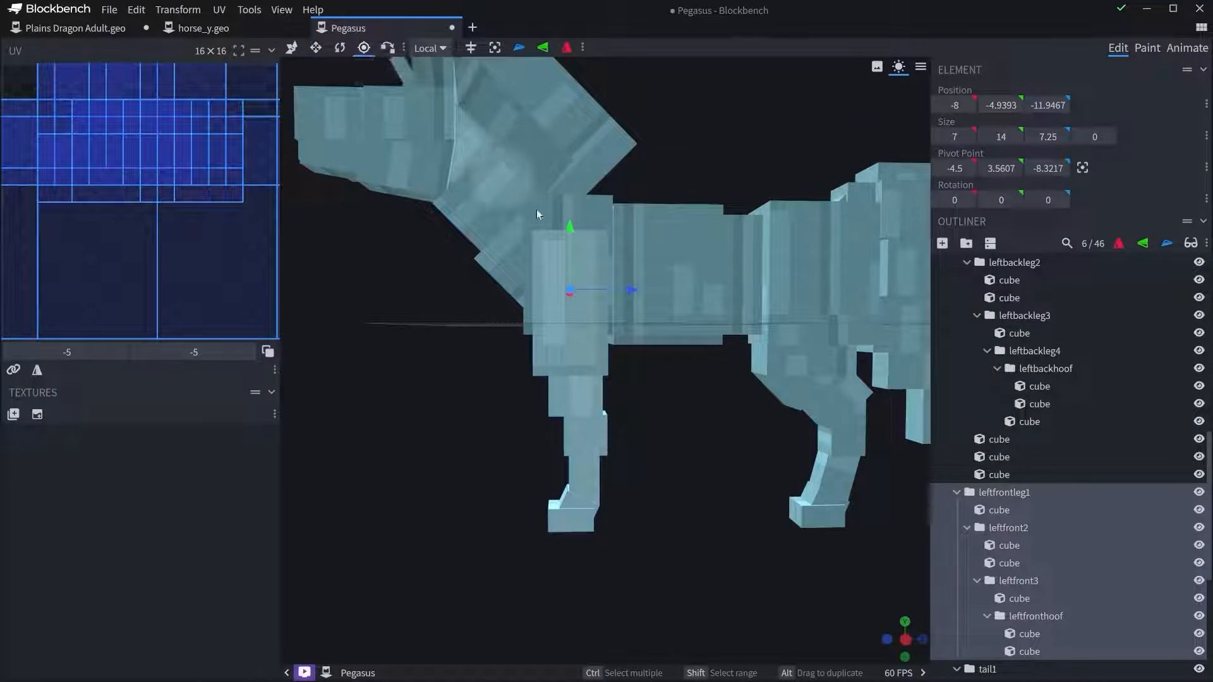
pyautogui.moveTo(586, 248); pyautogui.dragTo(581, 198)
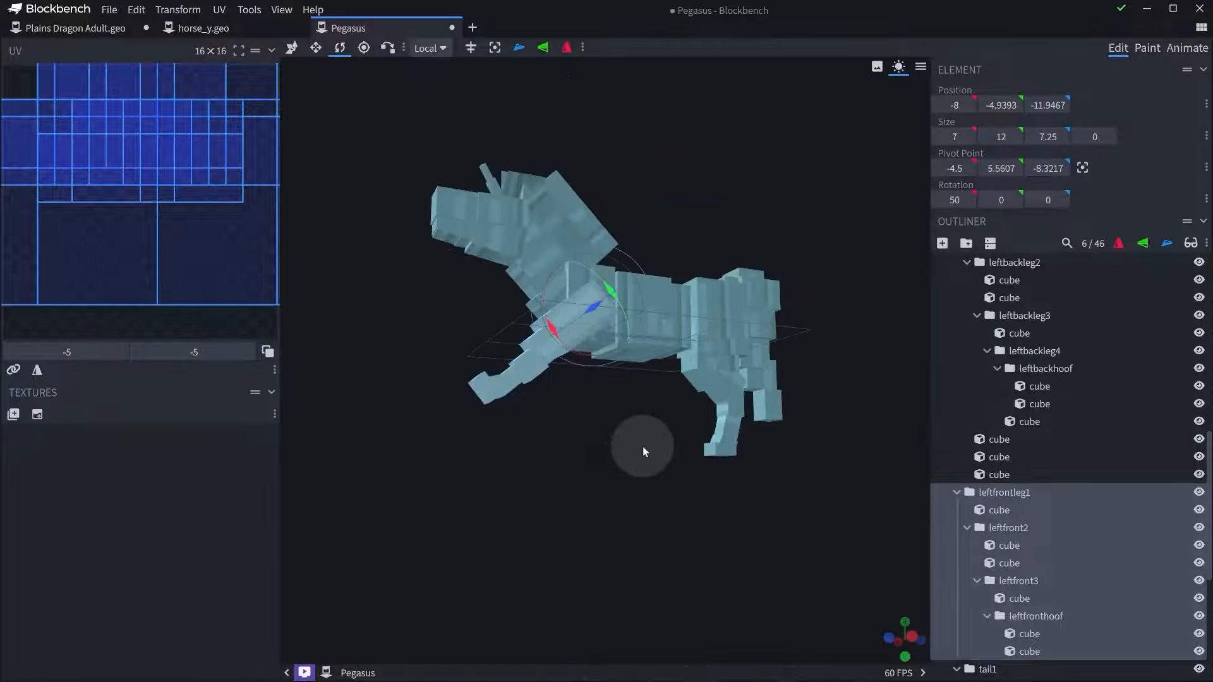
pyautogui.moveTo(642, 446); pyautogui.dragTo(521, 377)
pyautogui.scroll(3, 521, 377)
pyautogui.click(517, 343)
# - Test bending the leftfront2 and leftfront3 groups, then undo the leg's test rotations
pyautogui.click(1006, 527)
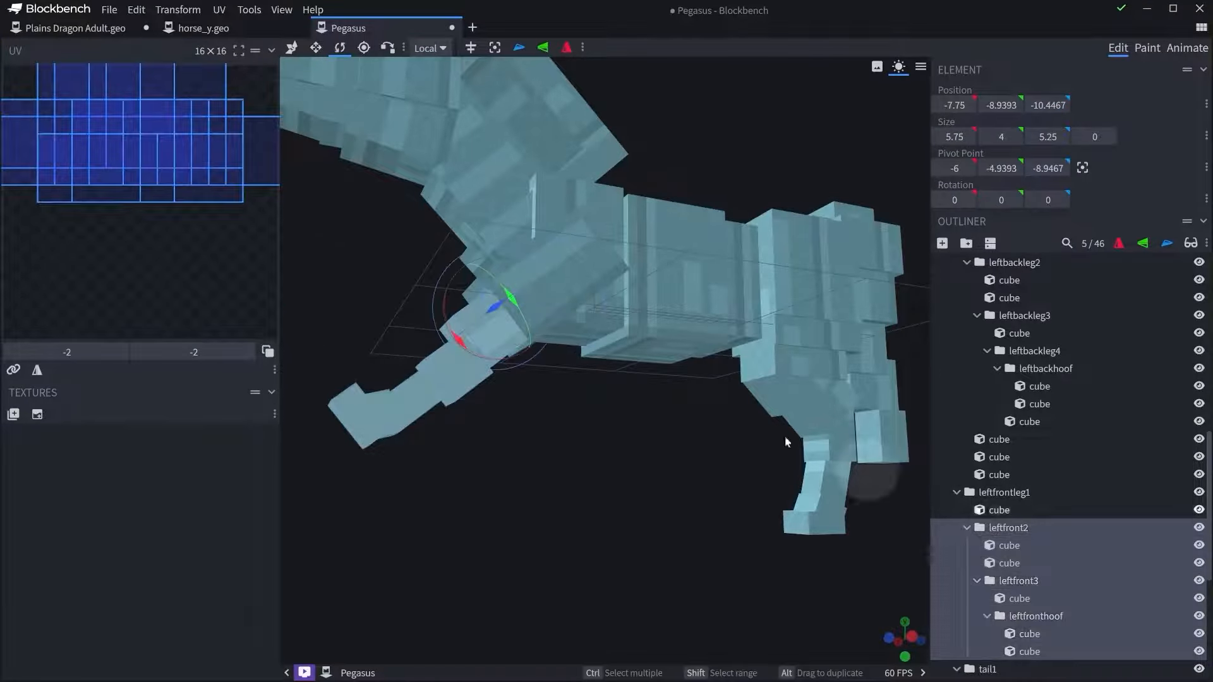
pyautogui.moveTo(463, 347); pyautogui.dragTo(468, 449)
pyautogui.click(1018, 580)
pyautogui.moveTo(568, 486); pyautogui.dragTo(612, 501)
pyautogui.hotkey('ctrl', 'z')
pyautogui.moveTo(617, 548)
pyautogui.mouseDown()
pyautogui.moveTo(559, 536)
pyautogui.moveTo(703, 616)
pyautogui.moveTo(602, 532)
pyautogui.mouseUp()
# - Move the leftfront2 group's pivot forward to Z -9.9467
pyautogui.click(584, 416)
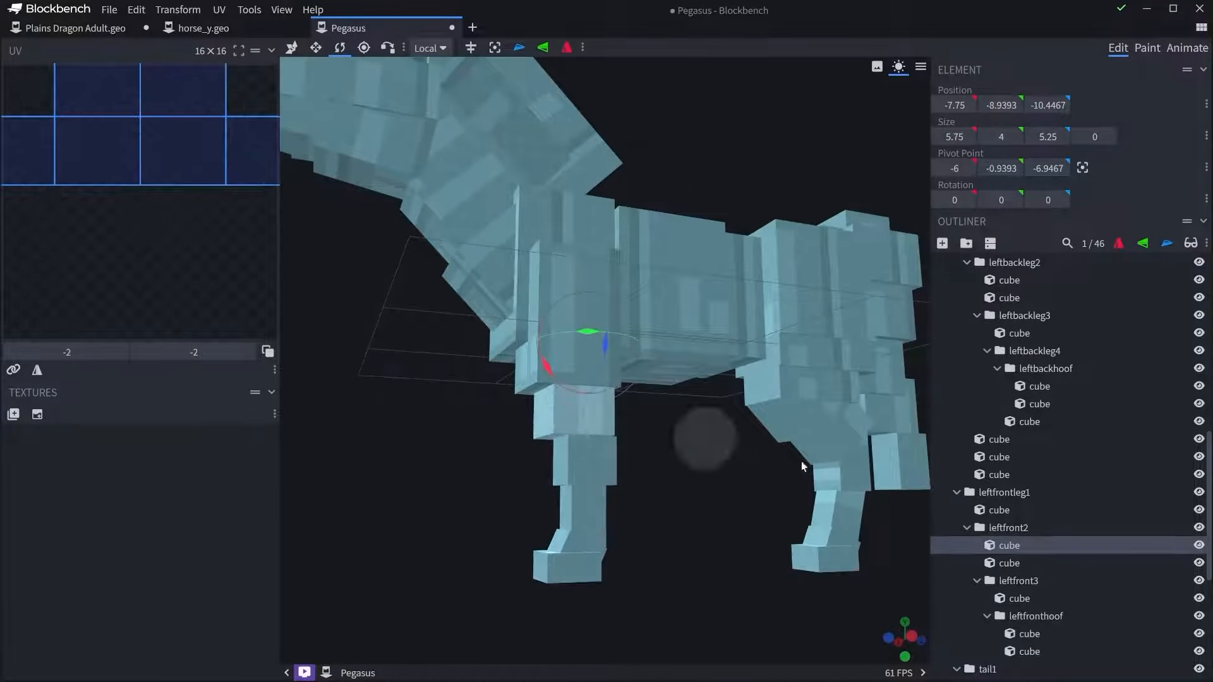
pyautogui.click(1006, 528)
pyautogui.moveTo(761, 483); pyautogui.dragTo(676, 442, button='right')
pyautogui.click(363, 47)
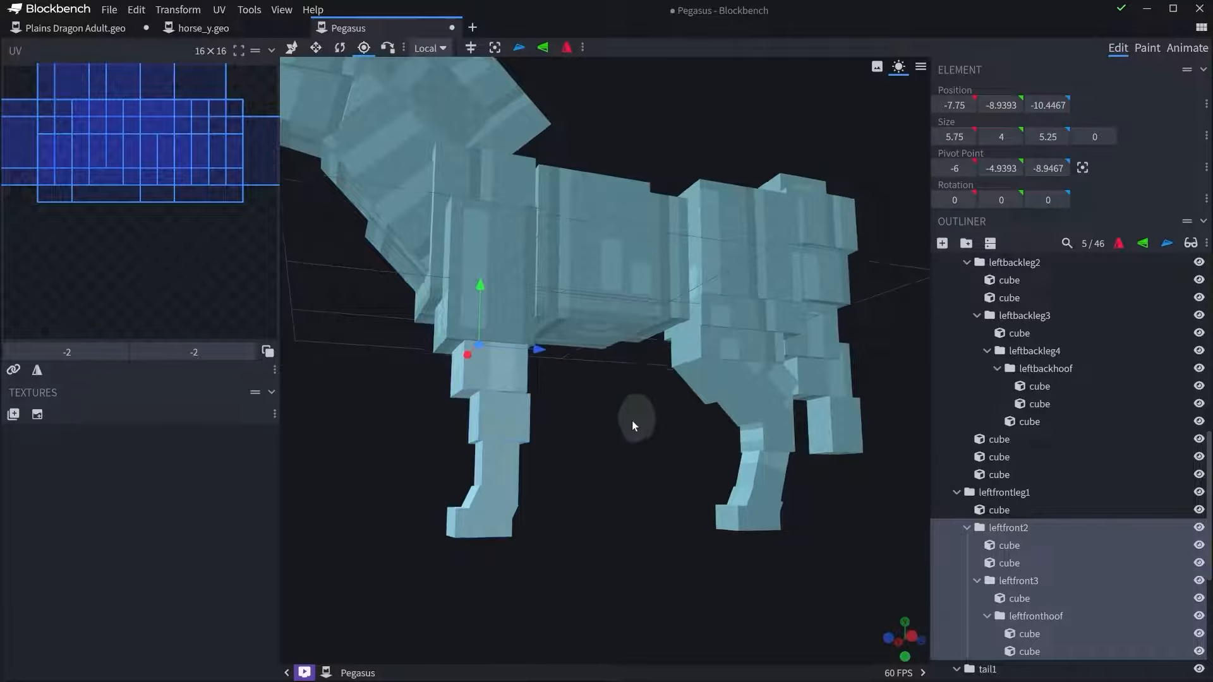
pyautogui.moveTo(631, 421); pyautogui.dragTo(529, 357)
# - Extend the upper cube of the leftfront2 group upward to a height of 6
pyautogui.click(498, 377)
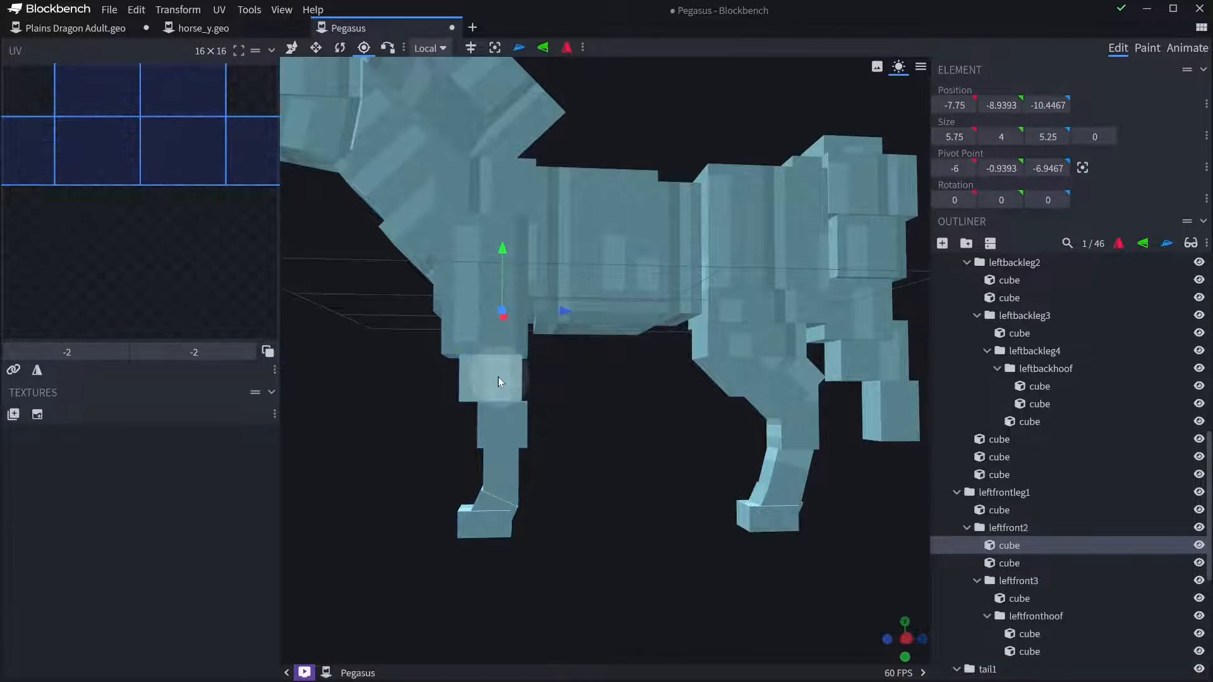
pyautogui.press('s')
pyautogui.moveTo(495, 317); pyautogui.dragTo(494, 293)
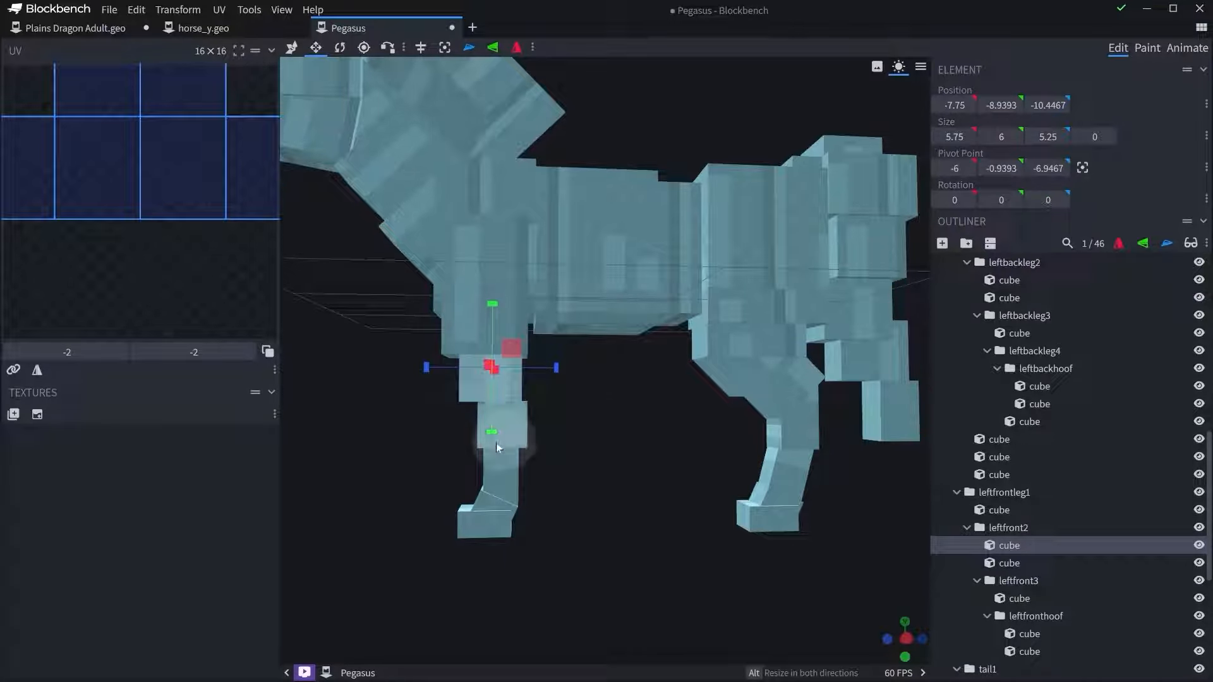
# - Move the leftfront3 group's pivot forward to Z -7.9467, then test a -45° rotation and undo it
pyautogui.click(522, 432)
pyautogui.moveTo(562, 419); pyautogui.dragTo(672, 389, button='right')
pyautogui.scroll(5, 672, 395)
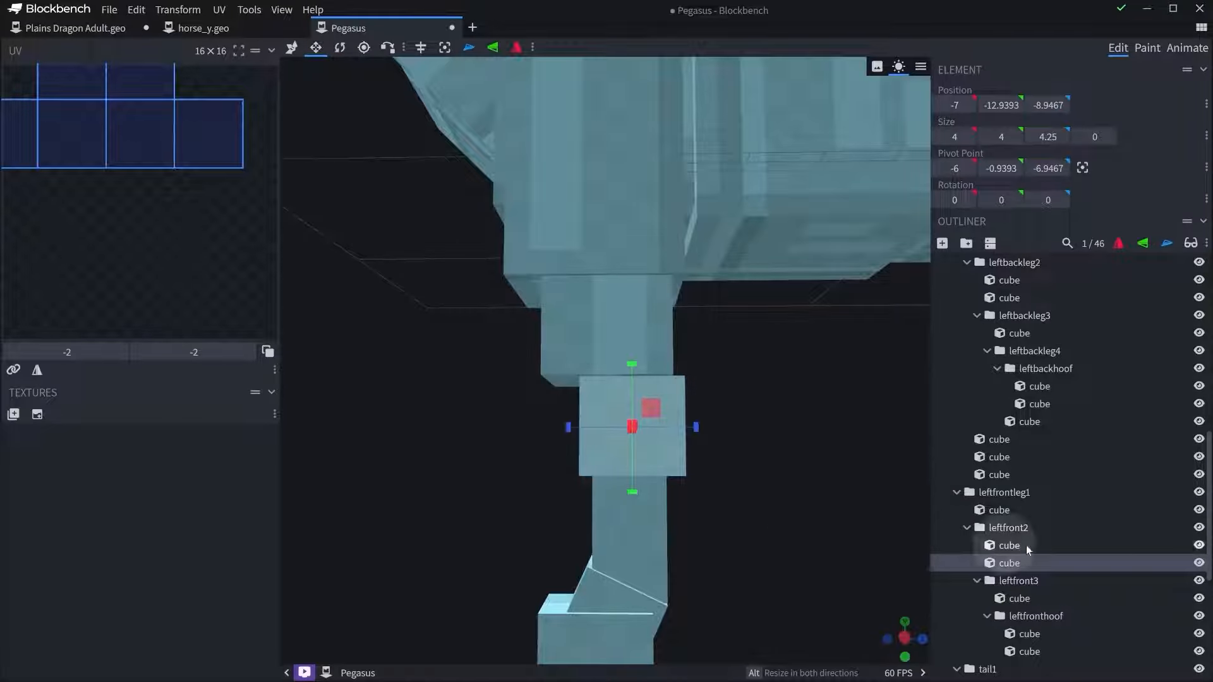
pyautogui.click(1012, 528)
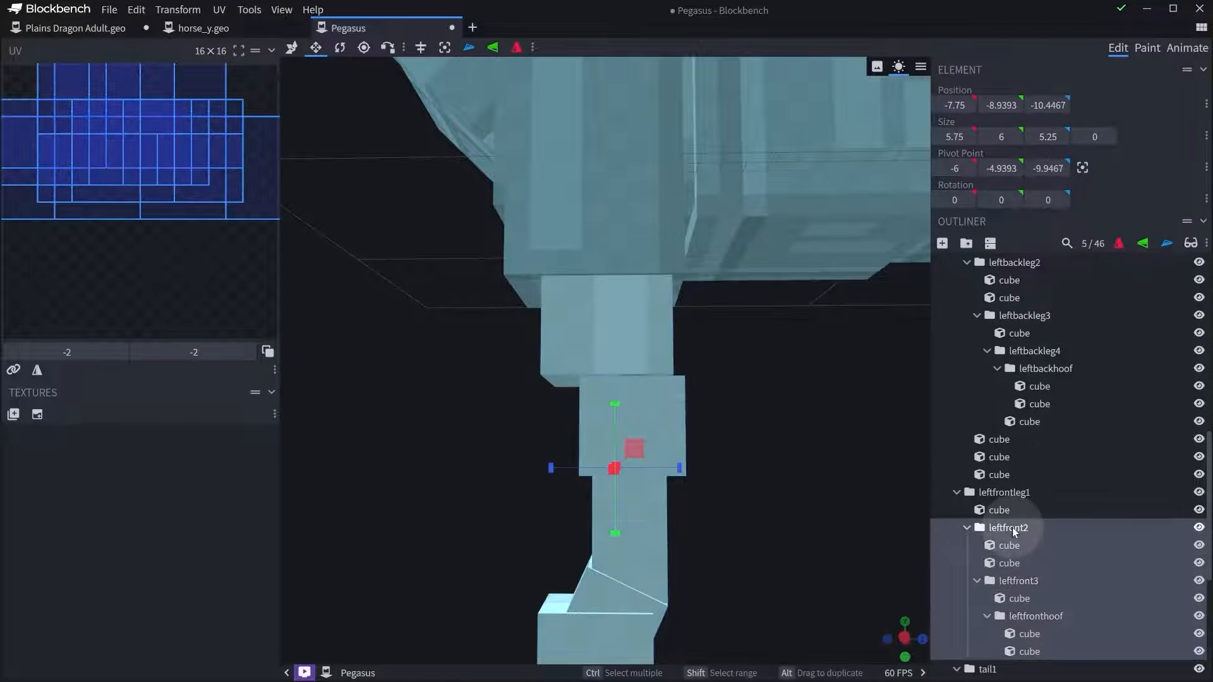
pyautogui.click(1008, 583)
pyautogui.scroll(-3, 695, 474)
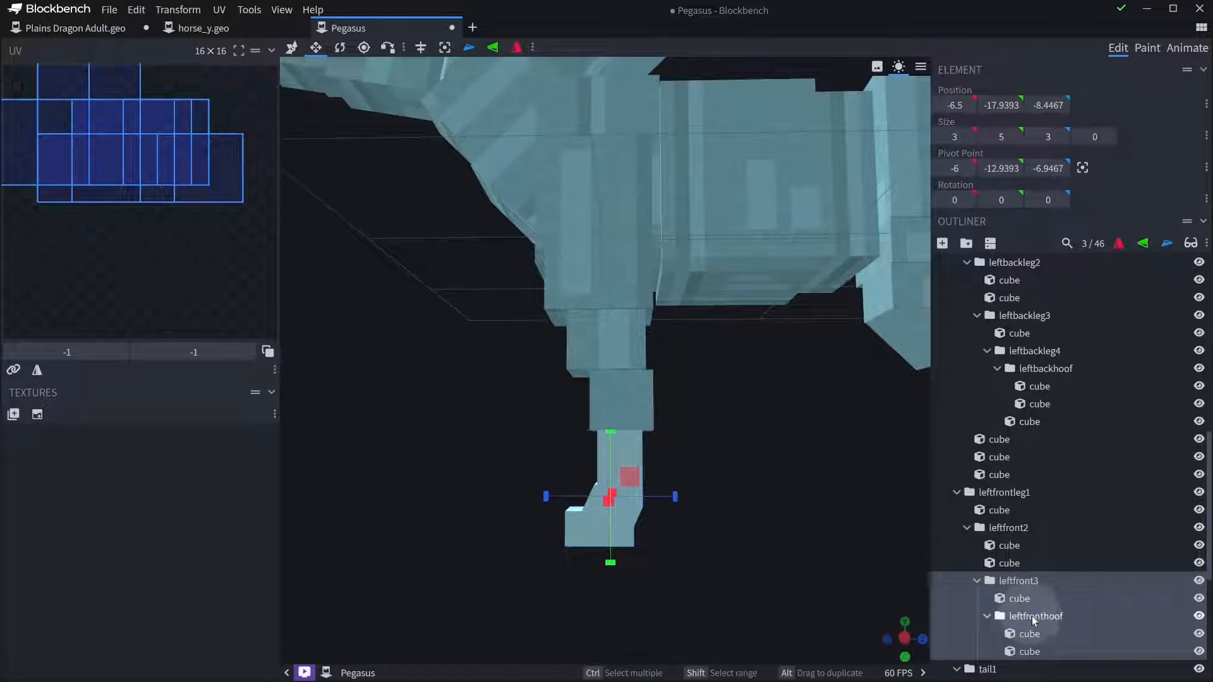
pyautogui.click(364, 48)
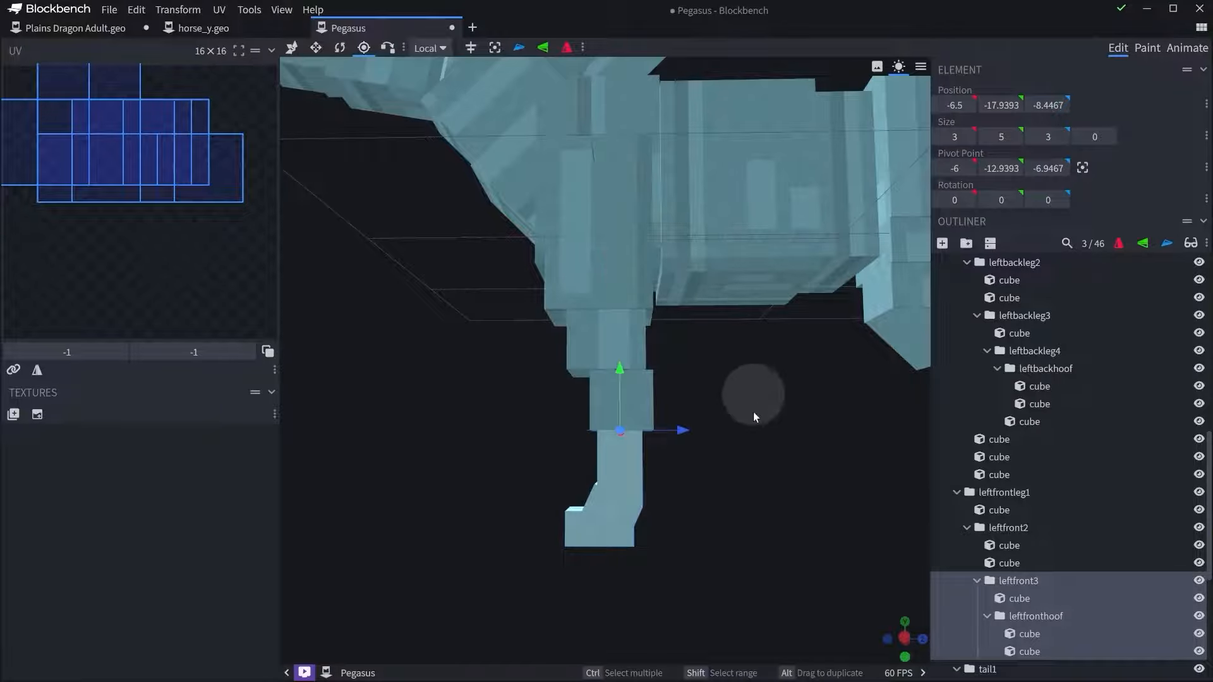
pyautogui.moveTo(680, 432)
pyautogui.mouseDown()
pyautogui.moveTo(650, 441)
pyautogui.moveTo(650, 460)
pyautogui.moveTo(668, 434)
pyautogui.mouseUp()
pyautogui.press('r')
pyautogui.scroll(-3, 750, 502)
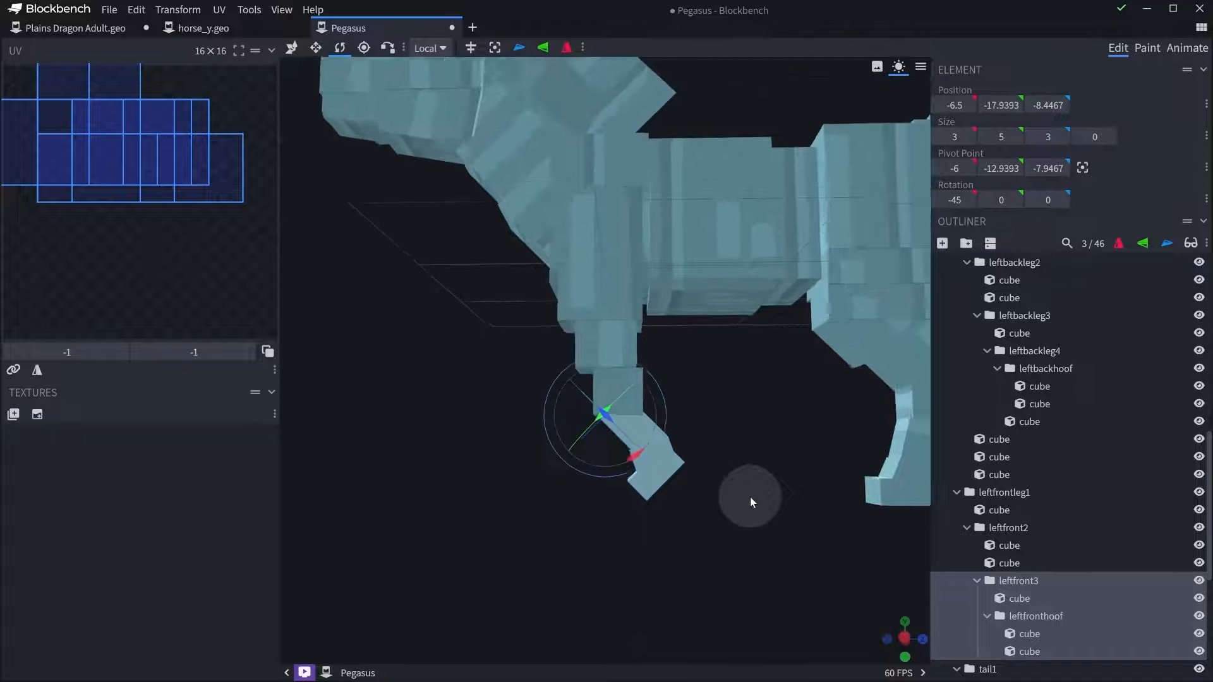
pyautogui.hotkey('ctrl', 'z')
pyautogui.scroll(3, 733, 498)
pyautogui.moveTo(731, 497); pyautogui.dragTo(723, 465, button='right')
pyautogui.scroll(3, 723, 465)
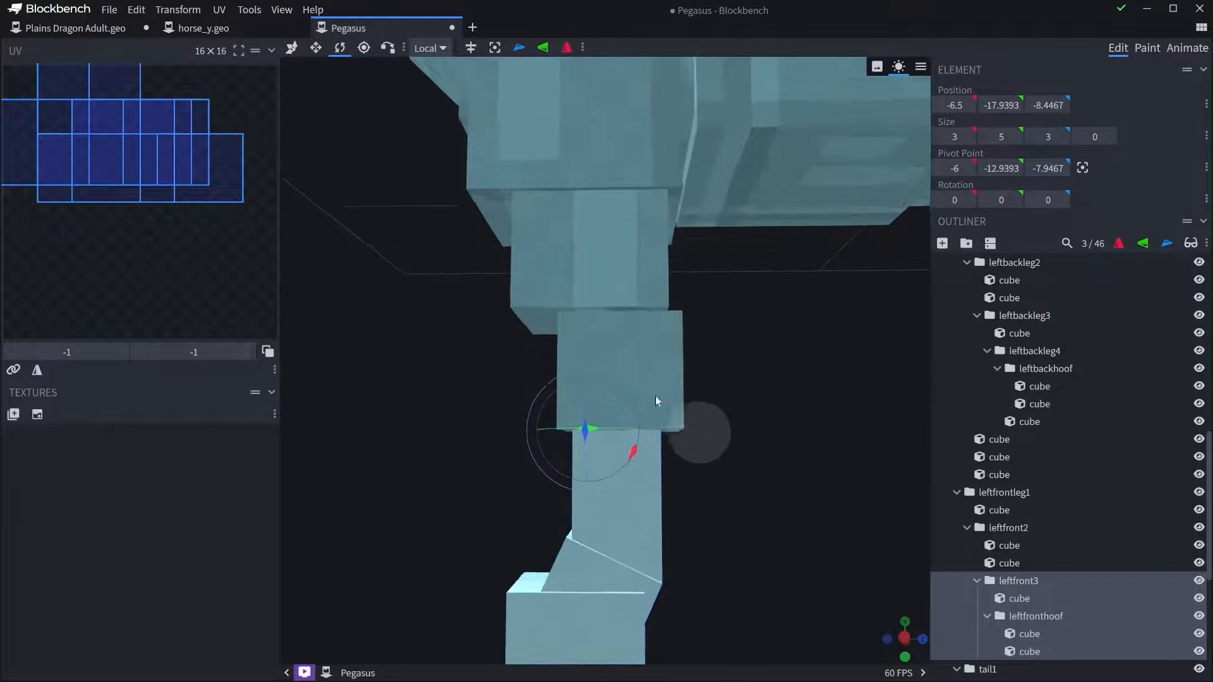
# - Move the leftfront3 group's pivot further forward to Z -8.4467, then test a rotation and undo it
pyautogui.click(364, 48)
pyautogui.scroll(4, 595, 262)
pyautogui.moveTo(605, 399); pyautogui.dragTo(591, 402)
pyautogui.moveTo(761, 434); pyautogui.dragTo(782, 437, button='right')
pyautogui.moveTo(782, 437); pyautogui.dragTo(687, 430)
pyautogui.press('r')
pyautogui.moveTo(577, 433); pyautogui.dragTo(620, 425)
pyautogui.scroll(-6, 644, 454)
pyautogui.hotkey('ctrl', 'z')
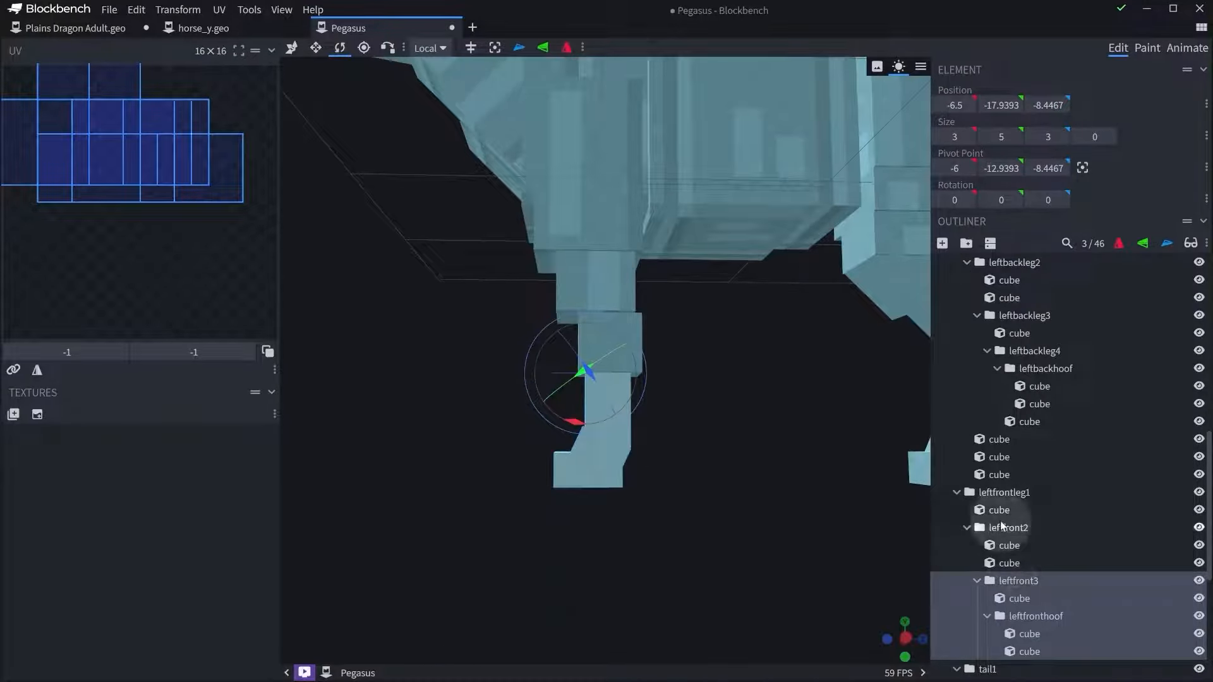
# - Test a -40° rotation of the leftfront2 group and undo it
pyautogui.click(1008, 527)
pyautogui.moveTo(575, 312); pyautogui.dragTo(600, 286)
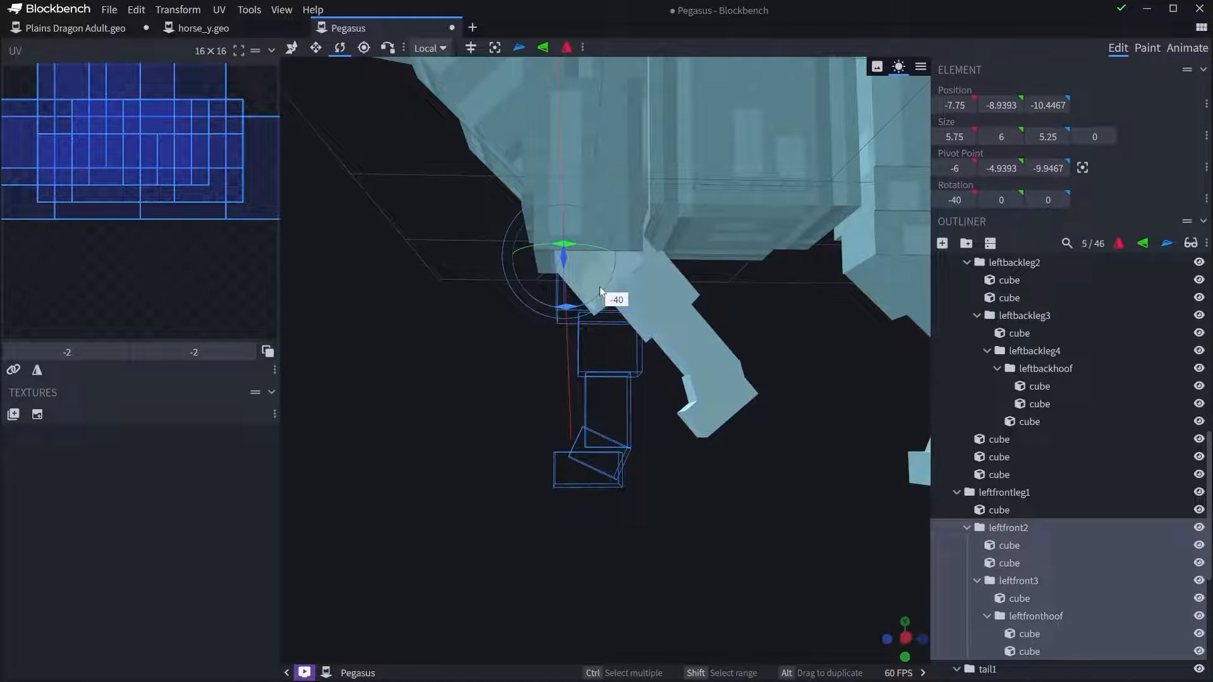
pyautogui.scroll(-5, 639, 410)
pyautogui.moveTo(639, 411); pyautogui.dragTo(594, 486)
pyautogui.hotkey('ctrl', 'z')
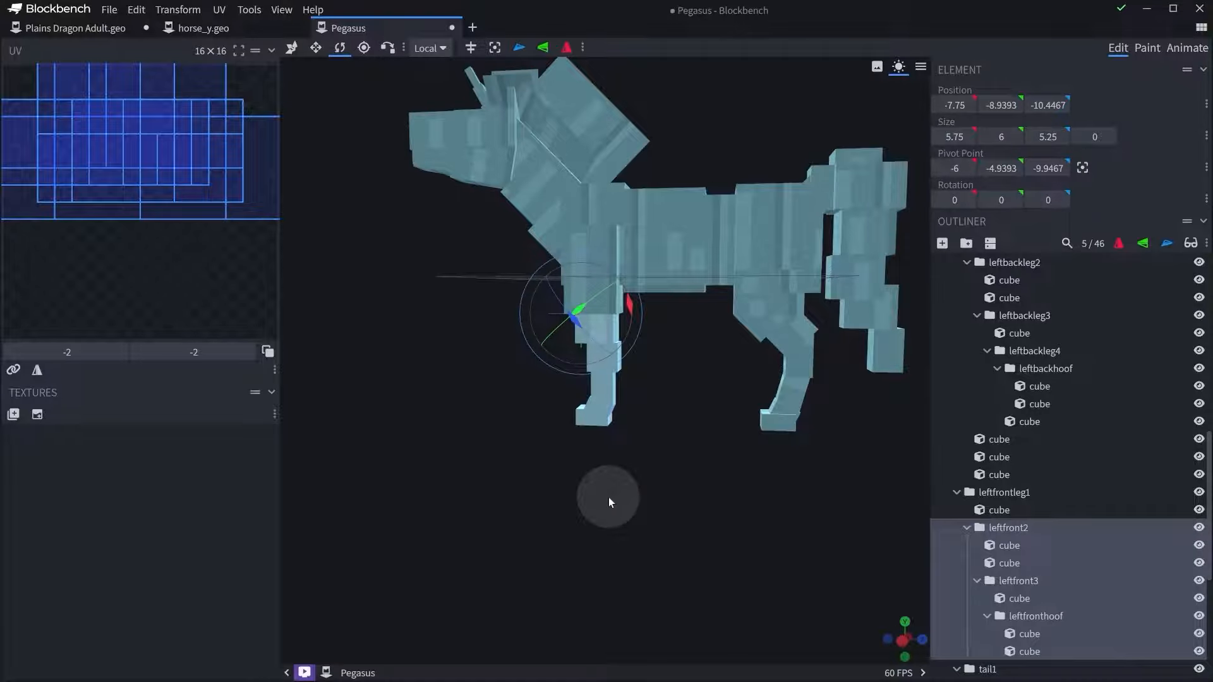
# - Try a duplicate of the leftfrontleg1 cube raised to Y -0.9393, shifted to X -7 and deepened to 8.25, then delete it
pyautogui.moveTo(609, 498); pyautogui.dragTo(717, 467)
pyautogui.click(601, 405)
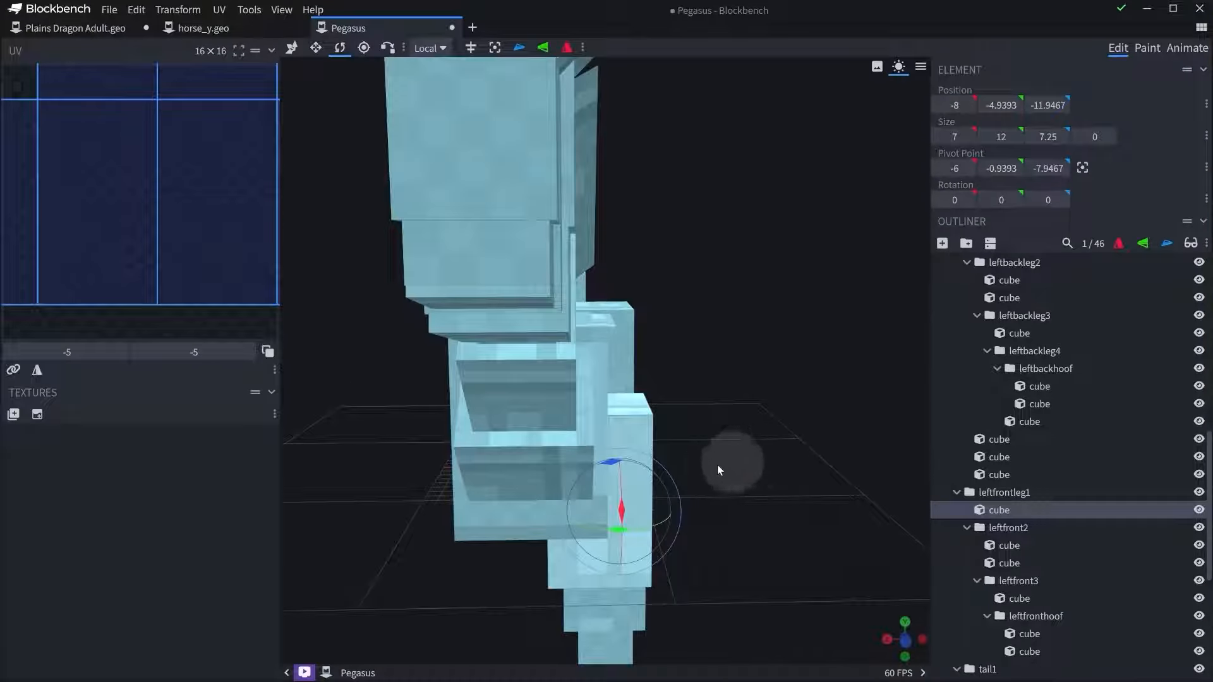
pyautogui.hotkey('ctrl', 'd')
pyautogui.press('v')
pyautogui.moveTo(600, 424); pyautogui.dragTo(604, 366)
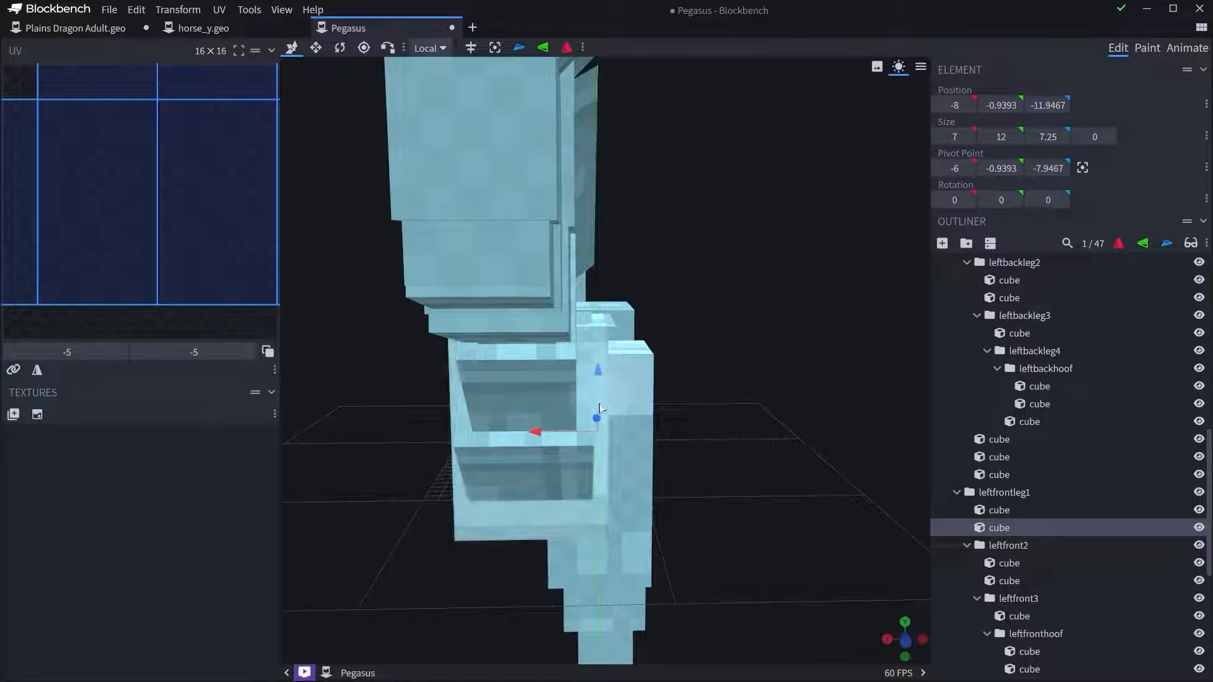
pyautogui.moveTo(566, 432); pyautogui.dragTo(551, 429)
pyautogui.moveTo(699, 424); pyautogui.dragTo(445, 434)
pyautogui.press('s')
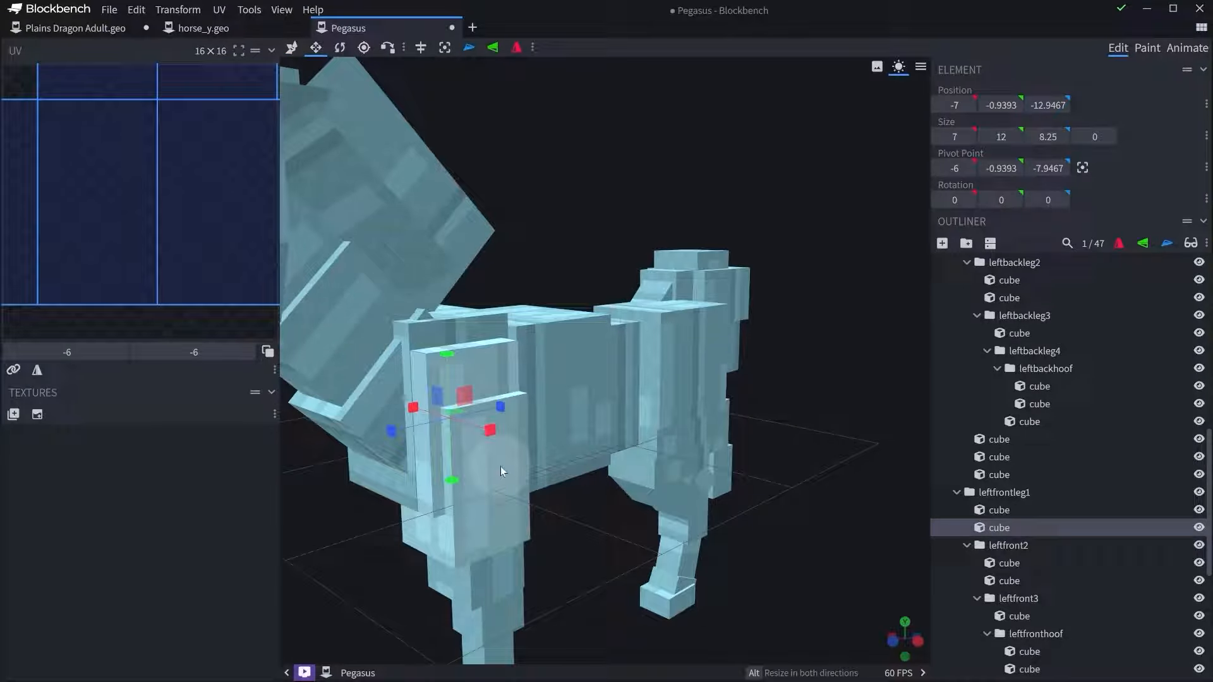
pyautogui.press('Delete')
pyautogui.click(494, 475)
pyautogui.moveTo(494, 475); pyautogui.dragTo(577, 536)
pyautogui.click(1018, 494)
pyautogui.click(615, 358)
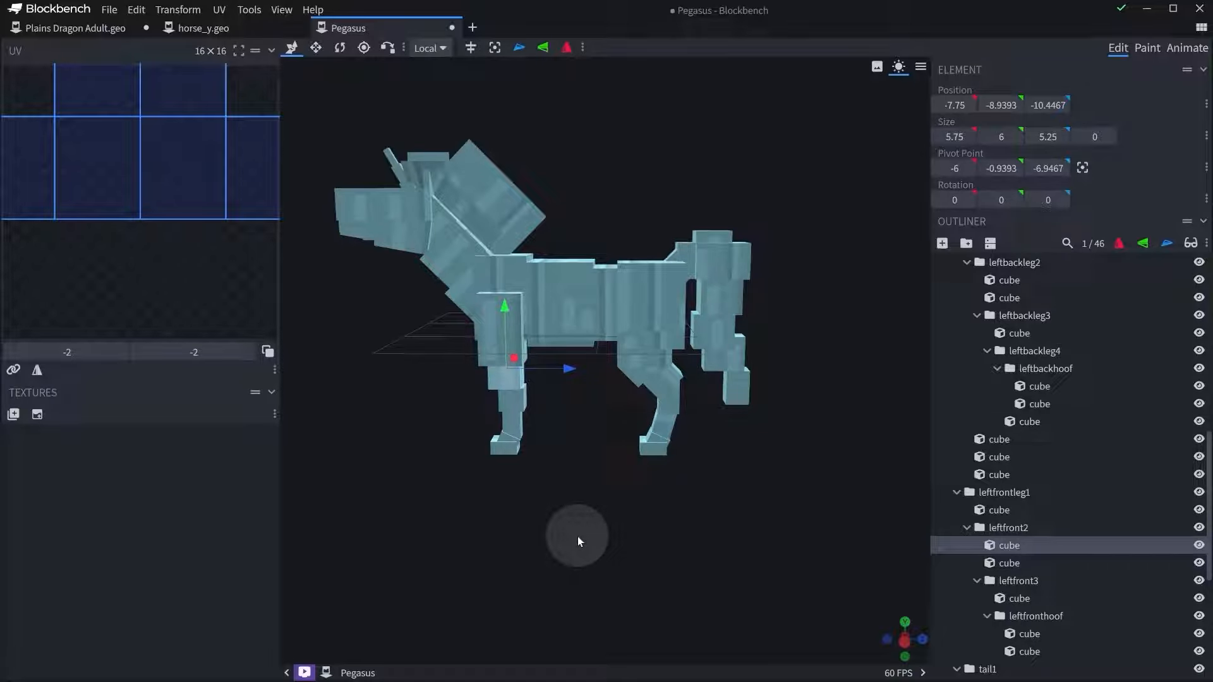
pyautogui.moveTo(577, 537); pyautogui.dragTo(607, 471)
pyautogui.click(711, 324)
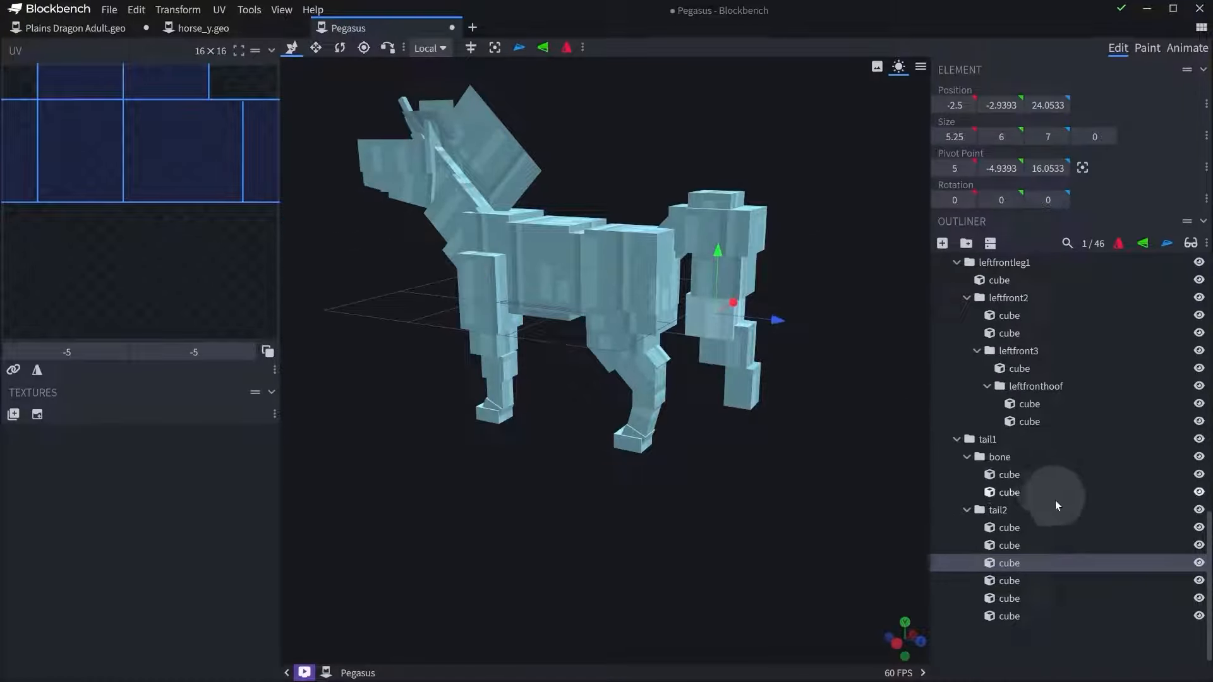
pyautogui.keyDown('ctrl'); pyautogui.click(740, 351); pyautogui.keyUp('ctrl')
pyautogui.keyDown('ctrl'); pyautogui.click(744, 391); pyautogui.keyUp('ctrl')
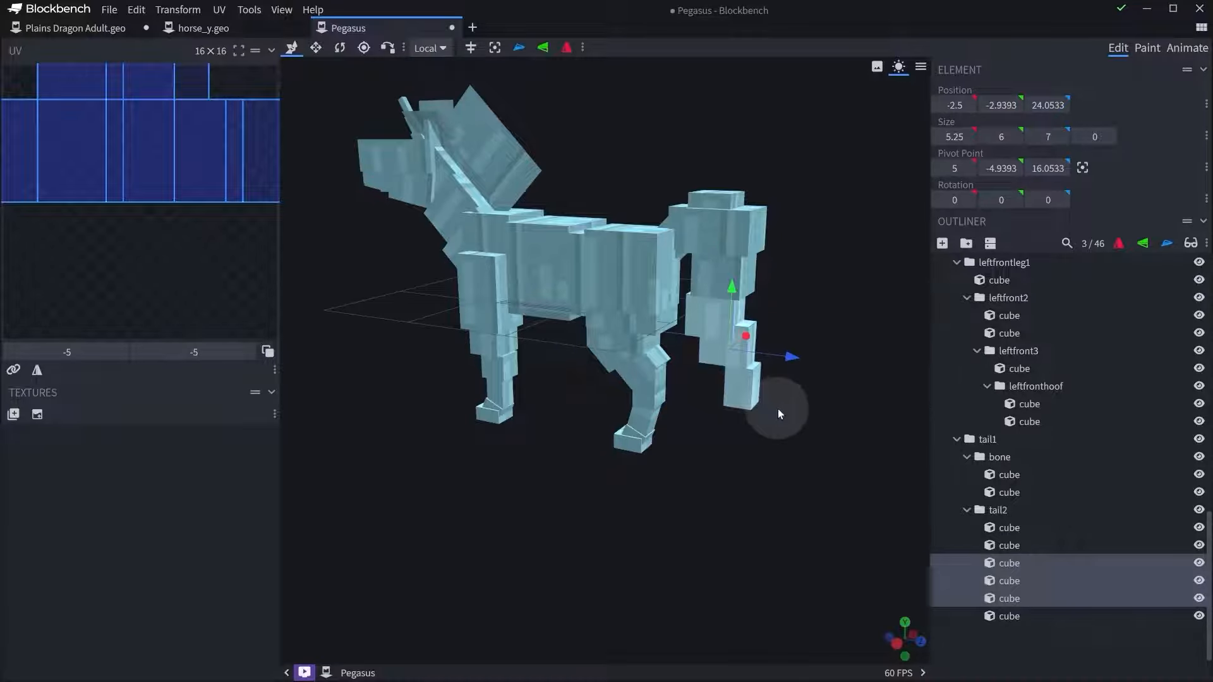
pyautogui.moveTo(778, 410); pyautogui.dragTo(592, 368, button='right')
pyautogui.click(534, 201)
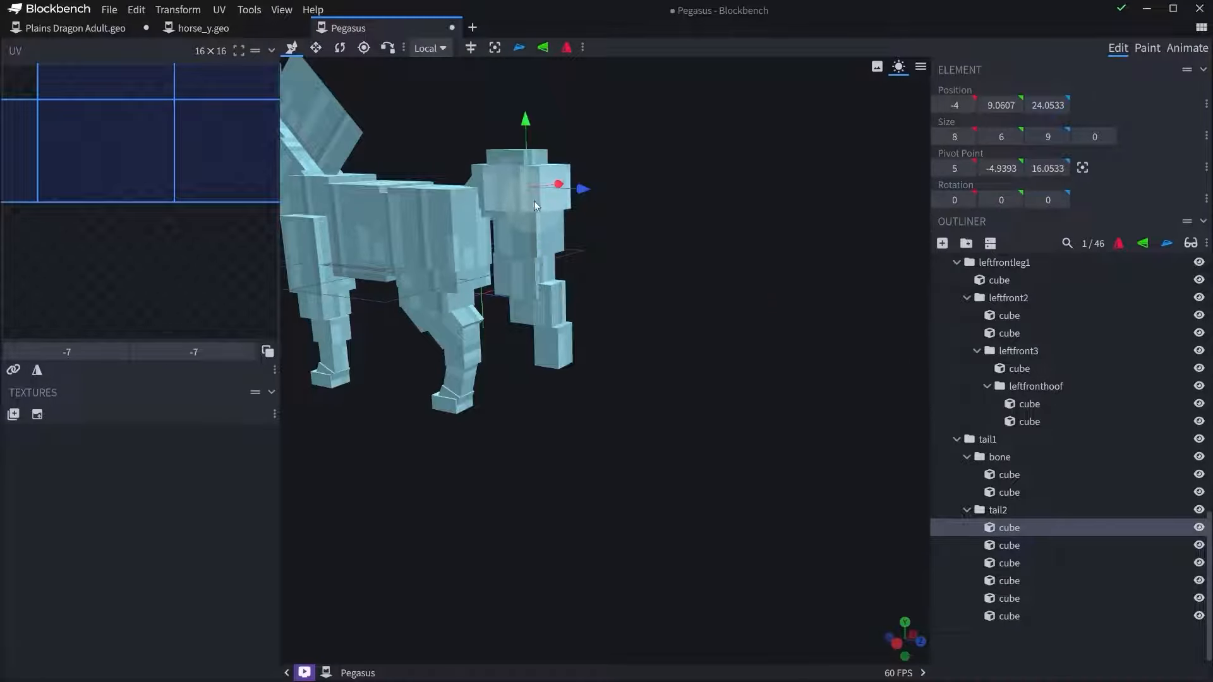
pyautogui.click(987, 509)
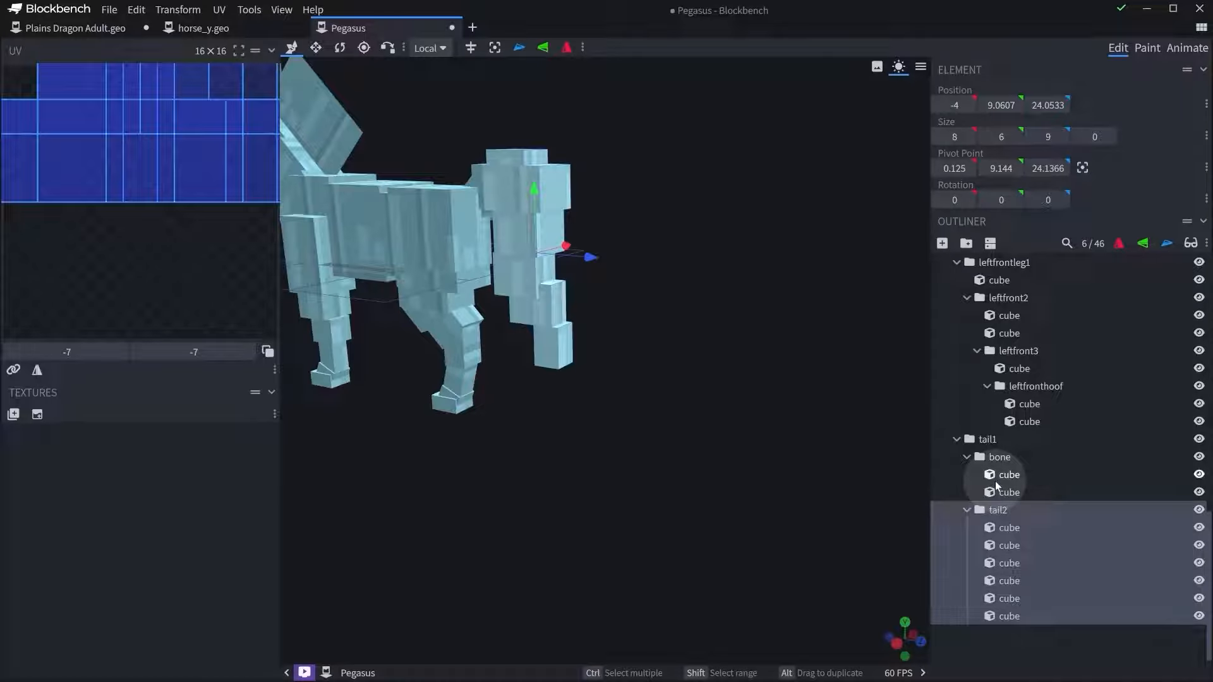
# - Move the two cubes of tail1's bone group directly into tail1 and delete the emptied bone group
pyautogui.click(1007, 478)
pyautogui.keyDown('ctrl'); pyautogui.click(1005, 487); pyautogui.keyUp('ctrl')
pyautogui.moveTo(1005, 479); pyautogui.dragTo(999, 455)
pyautogui.click(999, 492)
pyautogui.press('Delete')
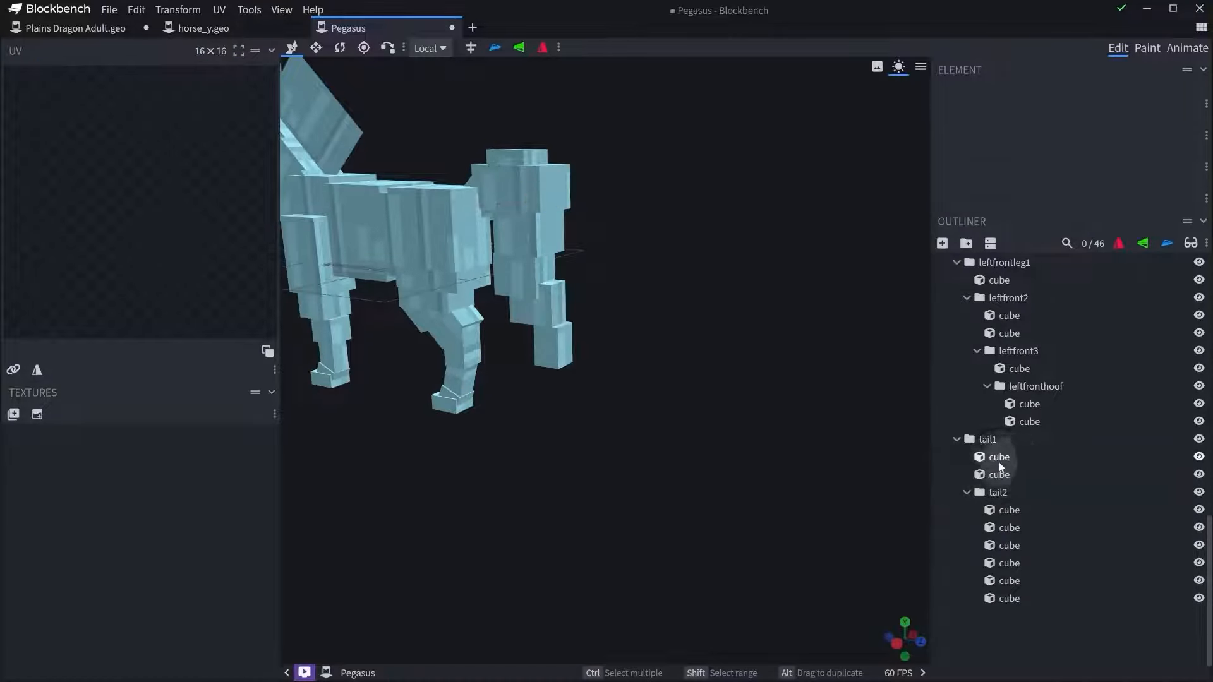
# - Check the pivot placement of the tail1 and tail2 groups
pyautogui.click(999, 459)
pyautogui.click(990, 439)
pyautogui.moveTo(752, 414); pyautogui.dragTo(798, 422)
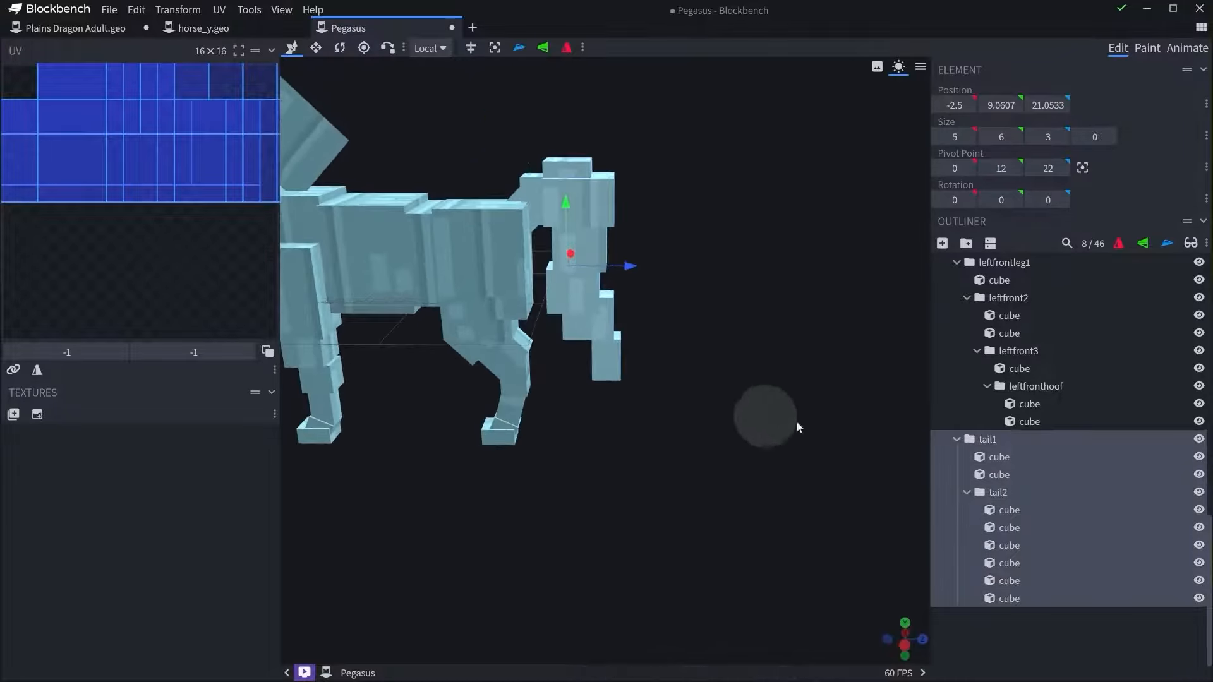
pyautogui.click(992, 497)
pyautogui.scroll(5, 708, 408)
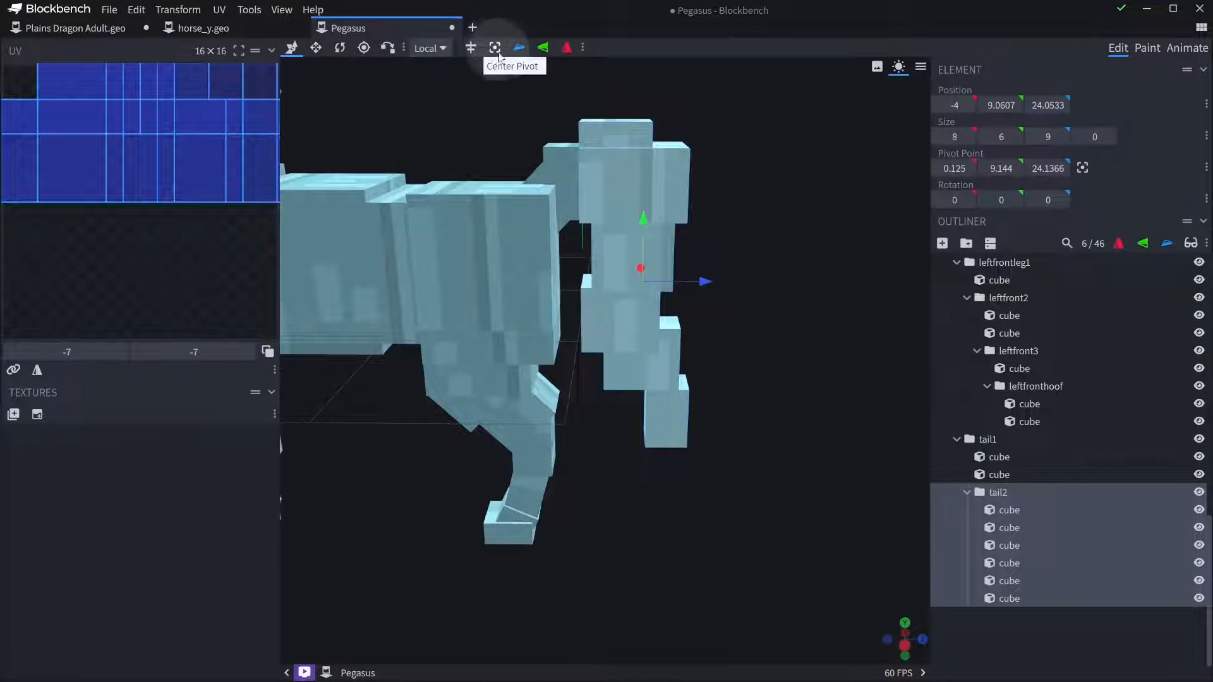
pyautogui.click(363, 47)
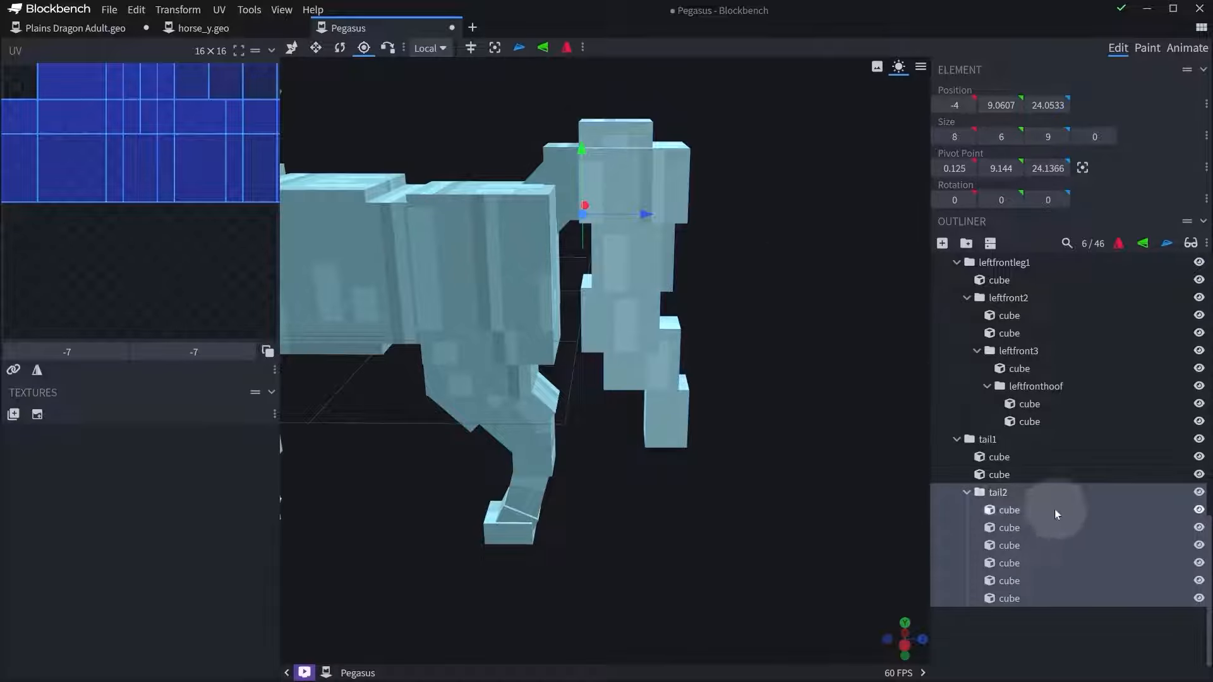
# - Group the four tail cubes below the topmost tail2 section inside tail2 and name the group tail3
pyautogui.click(650, 269)
pyautogui.keyDown('shift'); pyautogui.click(638, 335); pyautogui.keyUp('shift')
pyautogui.keyDown('shift'); pyautogui.click(658, 375); pyautogui.keyUp('shift')
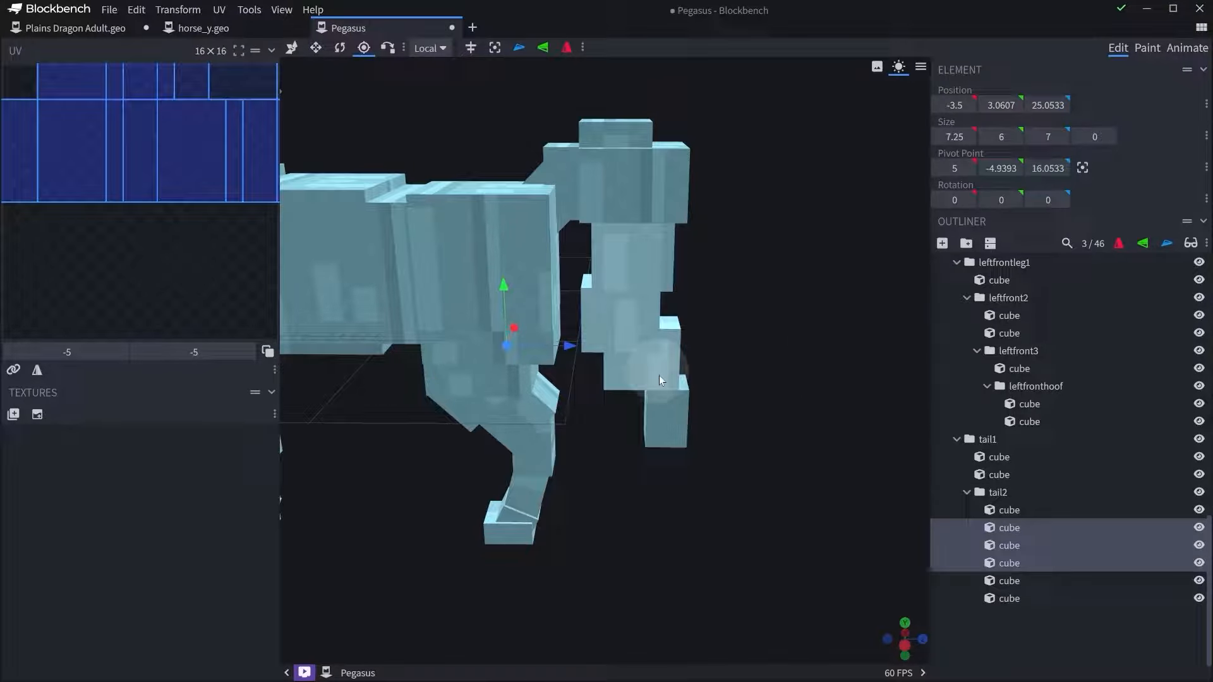
pyautogui.keyDown('shift'); pyautogui.click(672, 411); pyautogui.keyUp('shift')
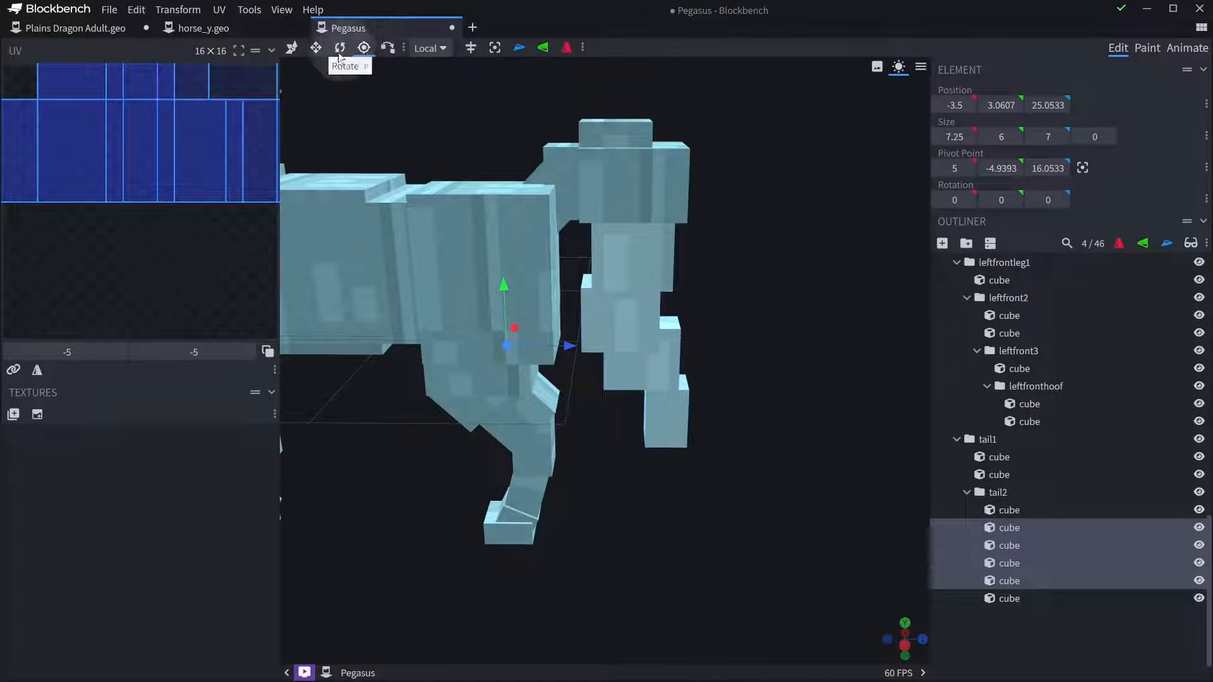
pyautogui.click(965, 243)
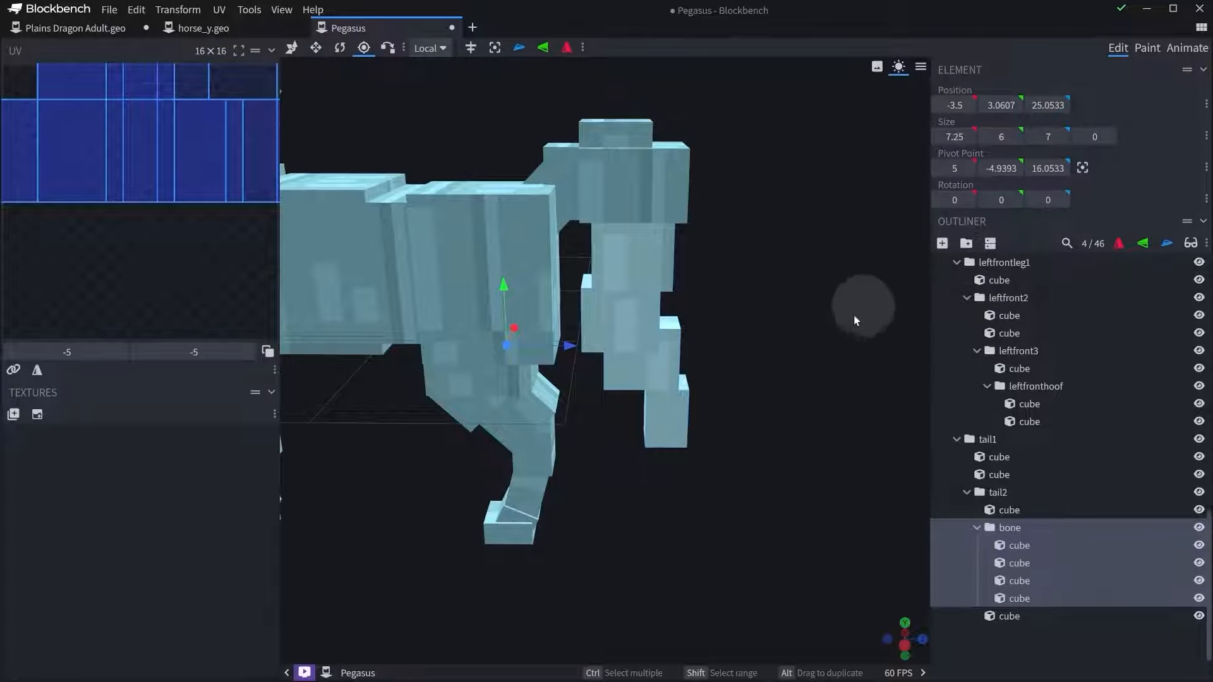
pyautogui.click(1009, 527)
pyautogui.doubleClick(1009, 527)
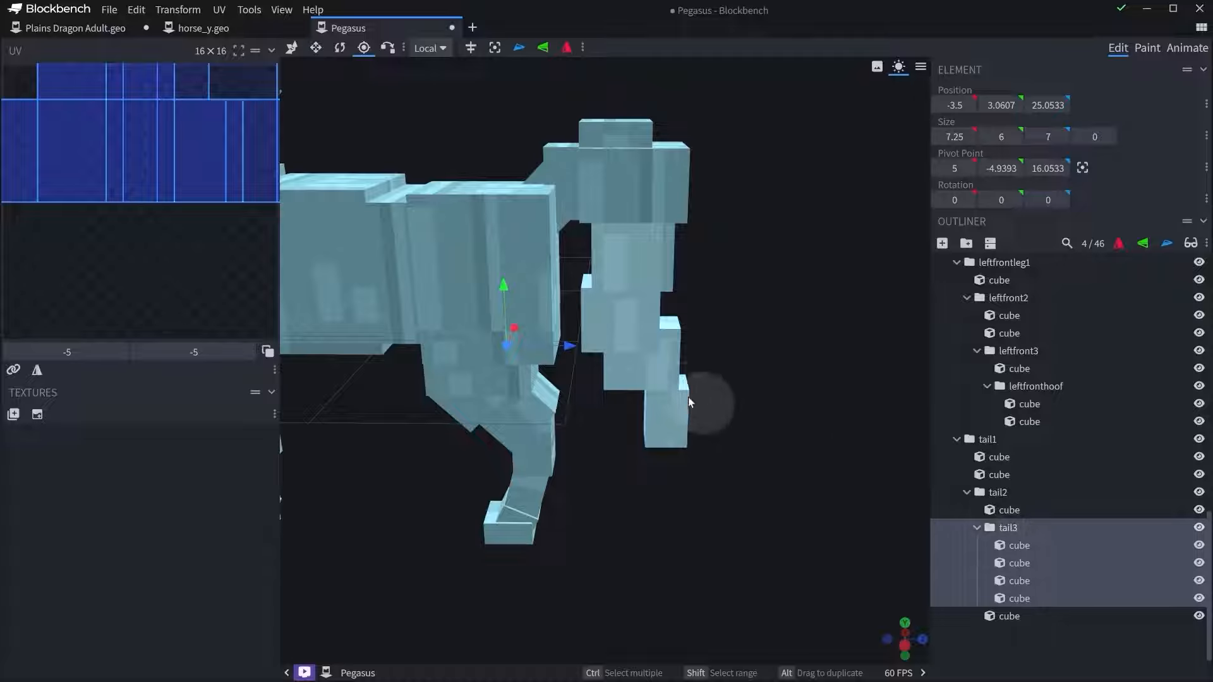
# - Move the tail3 group's pivot back to Z 28.0533 and up to Y 9.0607
pyautogui.click(364, 48)
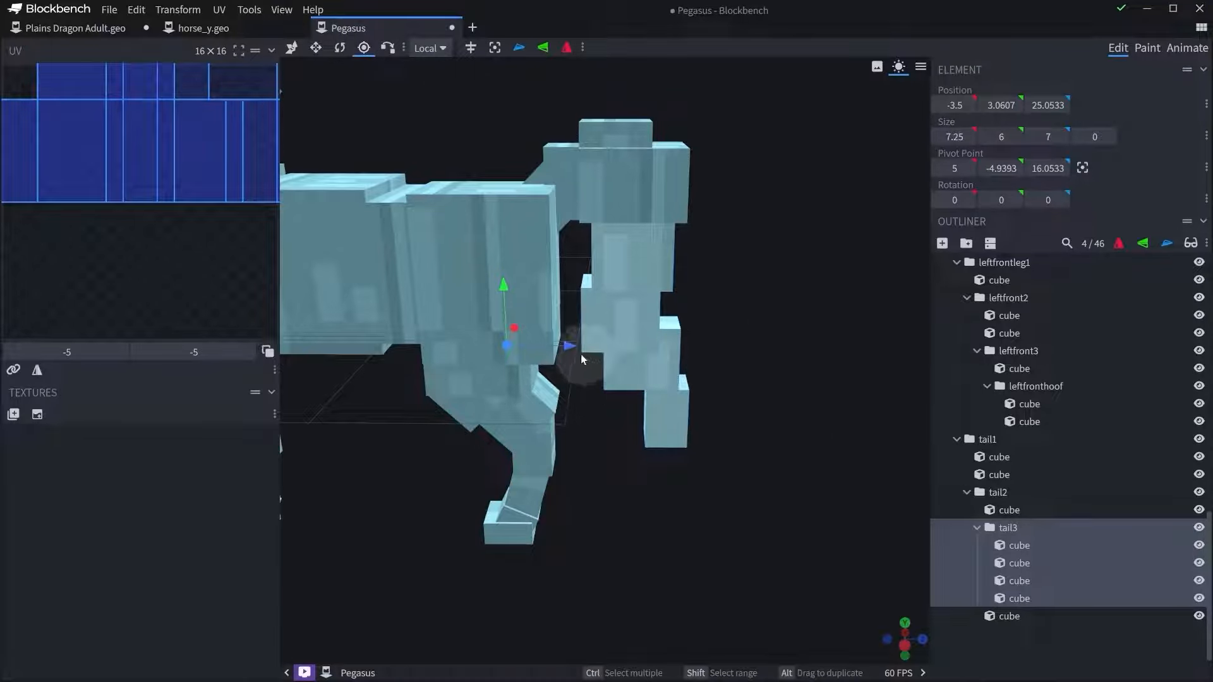
pyautogui.moveTo(569, 346); pyautogui.dragTo(682, 332)
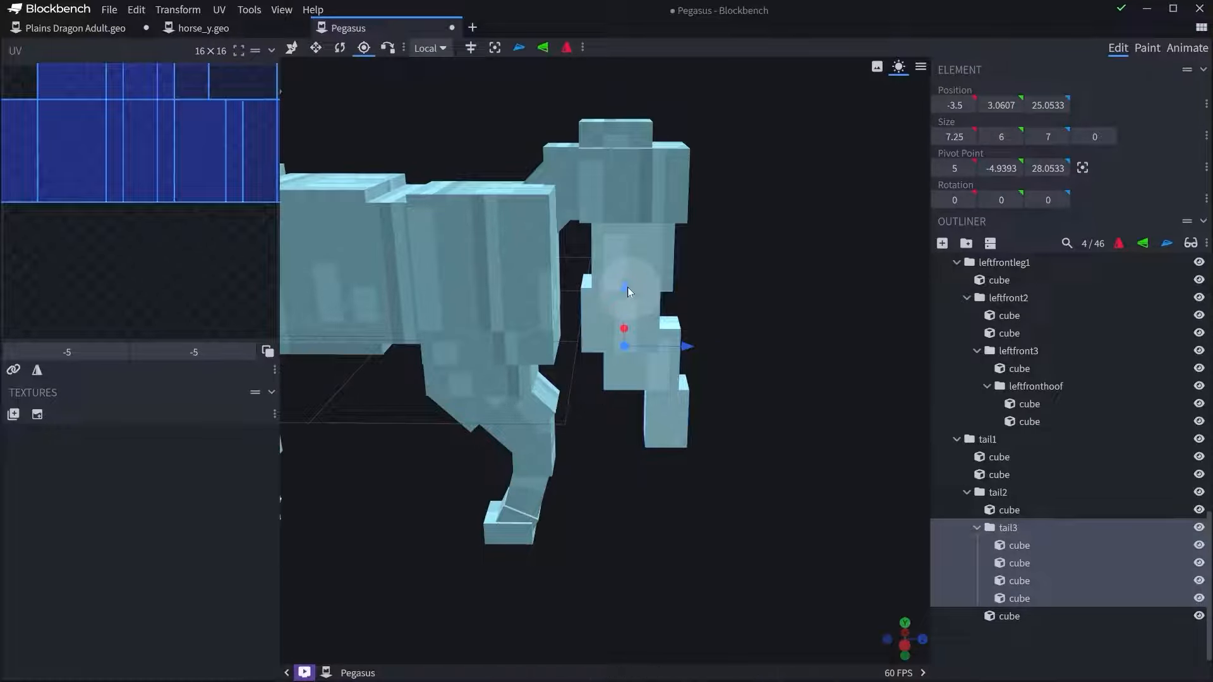
pyautogui.moveTo(626, 286); pyautogui.dragTo(655, 153)
pyautogui.moveTo(766, 192); pyautogui.dragTo(761, 165)
pyautogui.moveTo(634, 152); pyautogui.dragTo(624, 131)
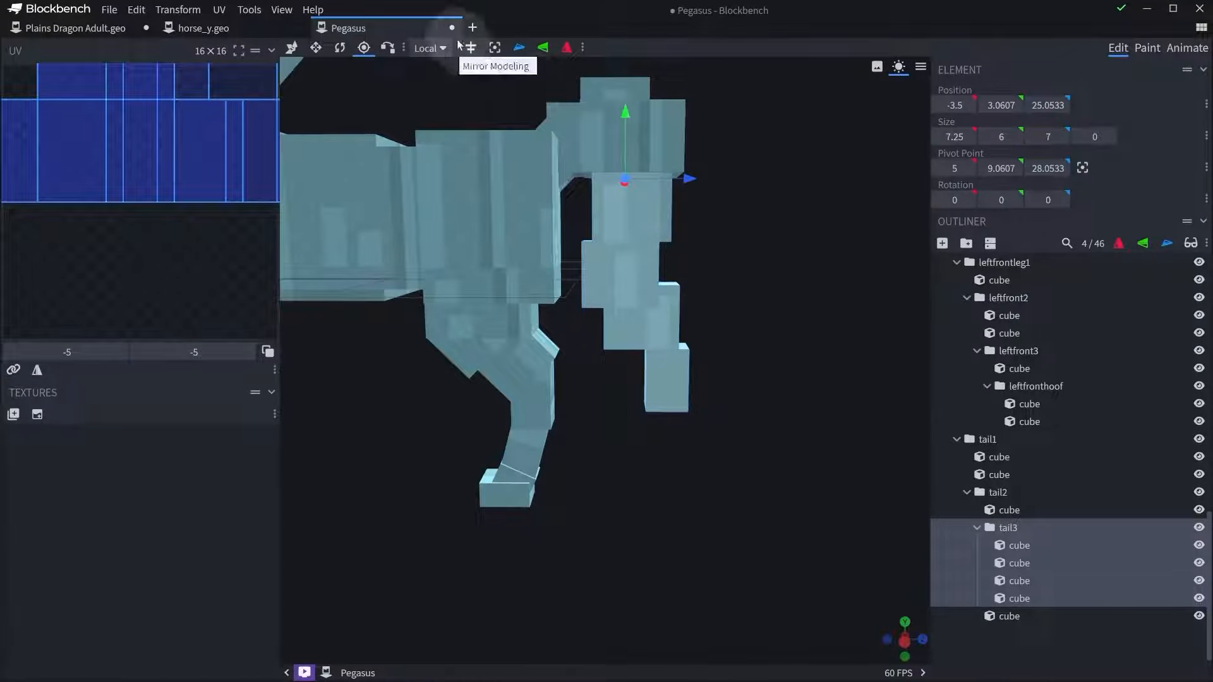
# - Center the tail3 group's pivot on its cubes, then shift it to Y 9.0607 and Z 31.4283
pyautogui.click(494, 48)
pyautogui.moveTo(619, 230); pyautogui.dragTo(665, 107)
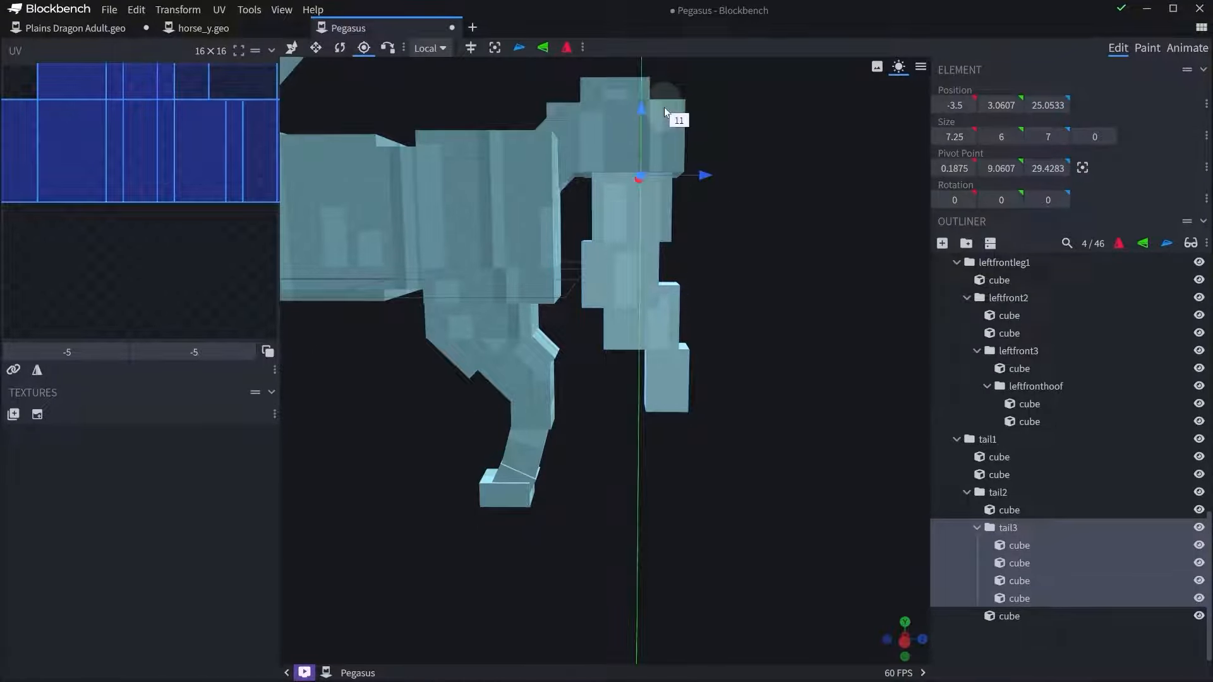
pyautogui.moveTo(697, 173); pyautogui.dragTo(717, 168)
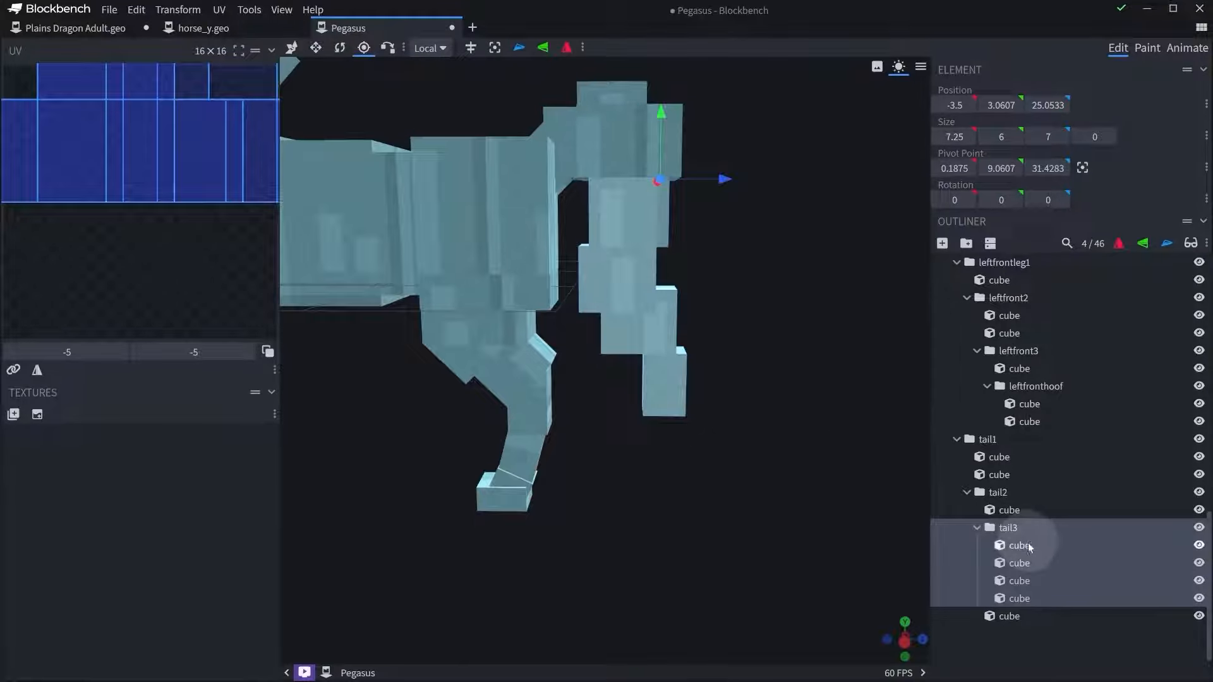
# - Group the two lowest tail cubes inside tail3 and name the group tailend
pyautogui.click(652, 336)
pyautogui.keyDown('shift'); pyautogui.click(650, 338); pyautogui.keyUp('shift')
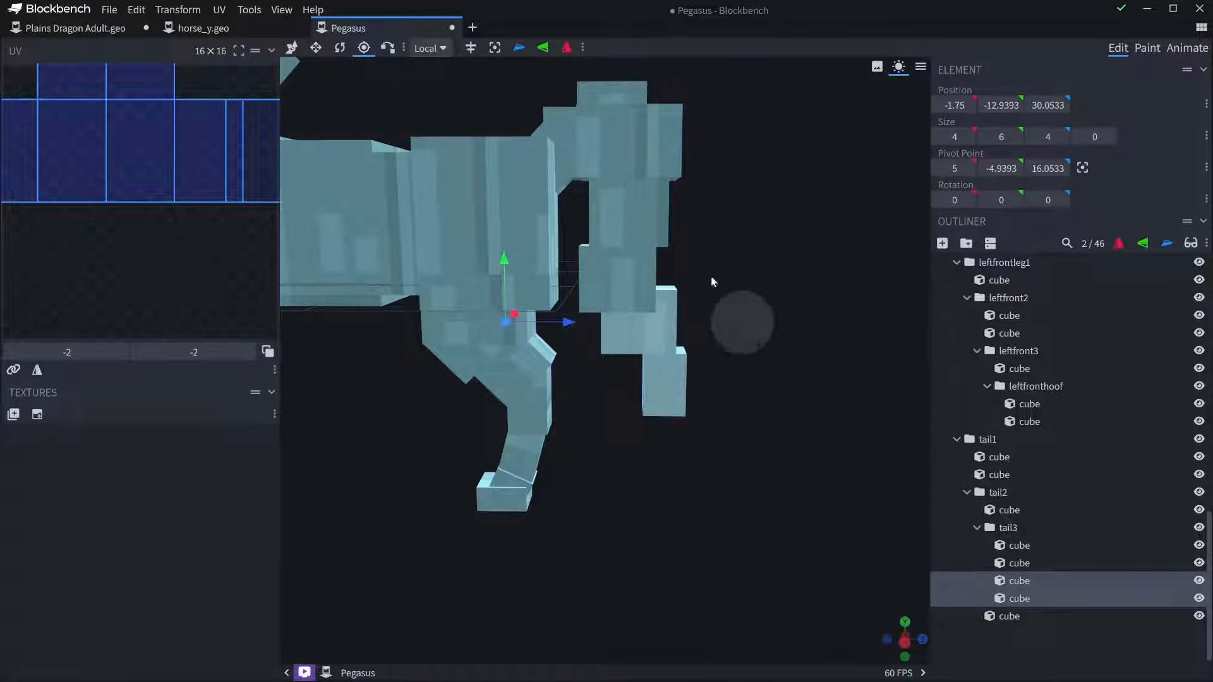
pyautogui.click(973, 243)
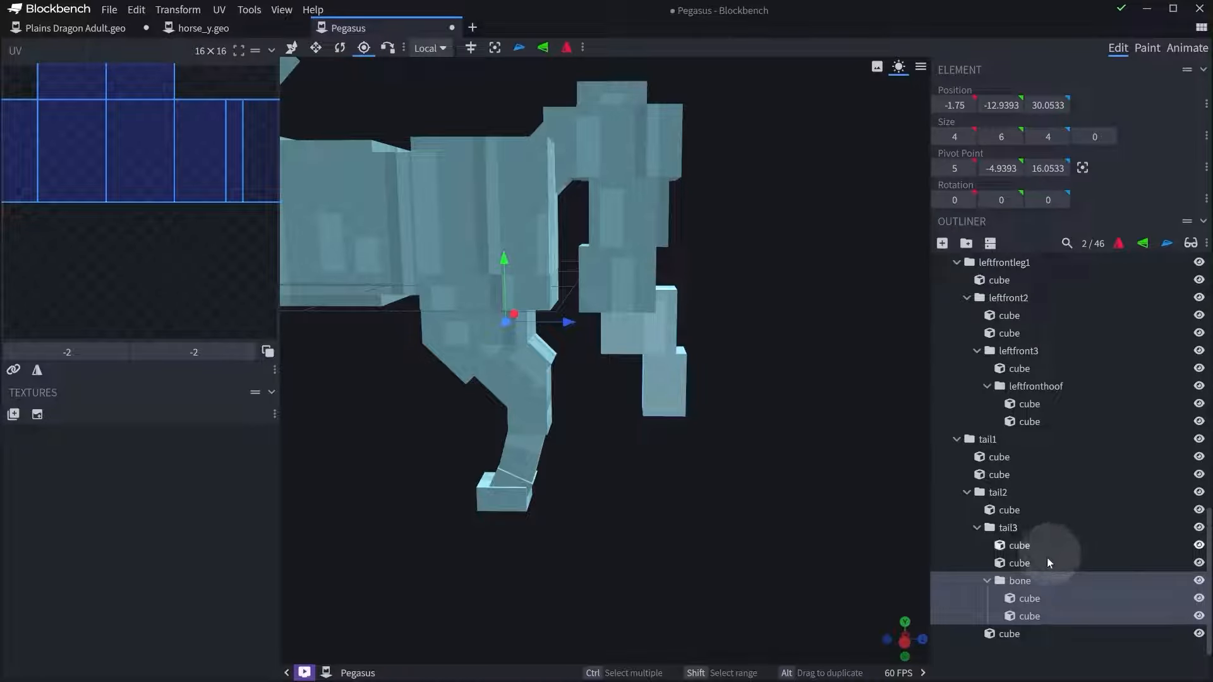
pyautogui.doubleClick(1024, 581)
pyautogui.write('tailend')
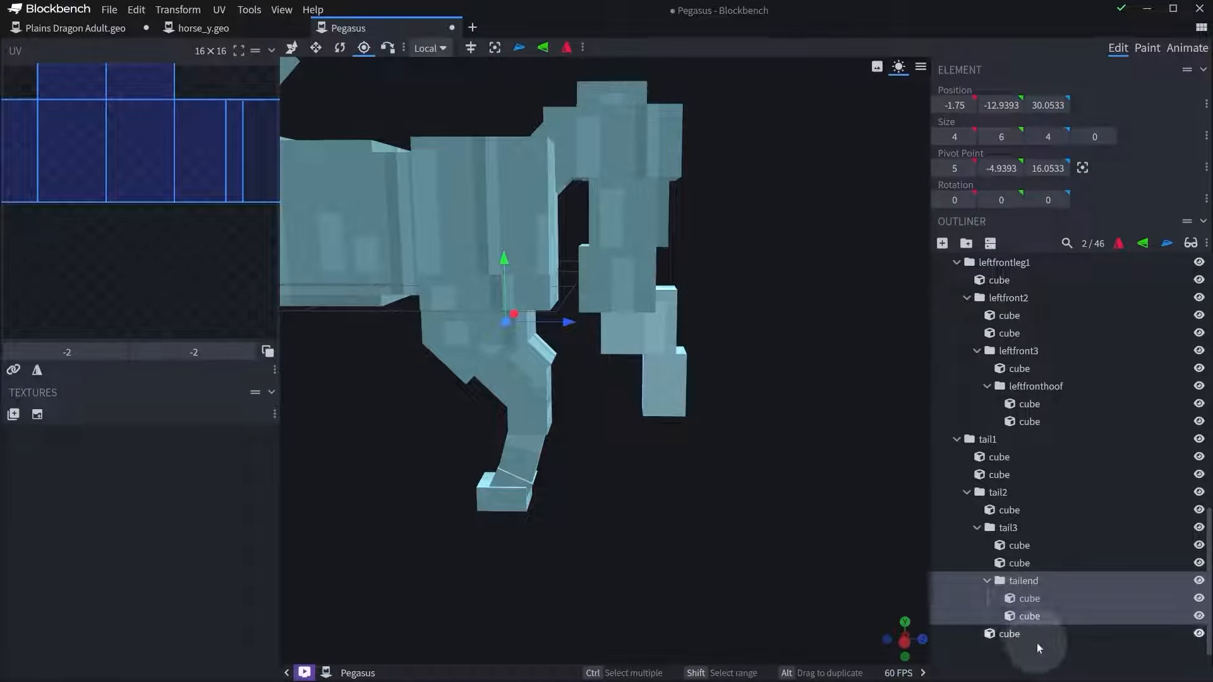
# - Center the tailend group's pivot on its cubes, then shift it to Y -0.9393 and Z 28.8033
pyautogui.moveTo(732, 333); pyautogui.dragTo(696, 301, button='right')
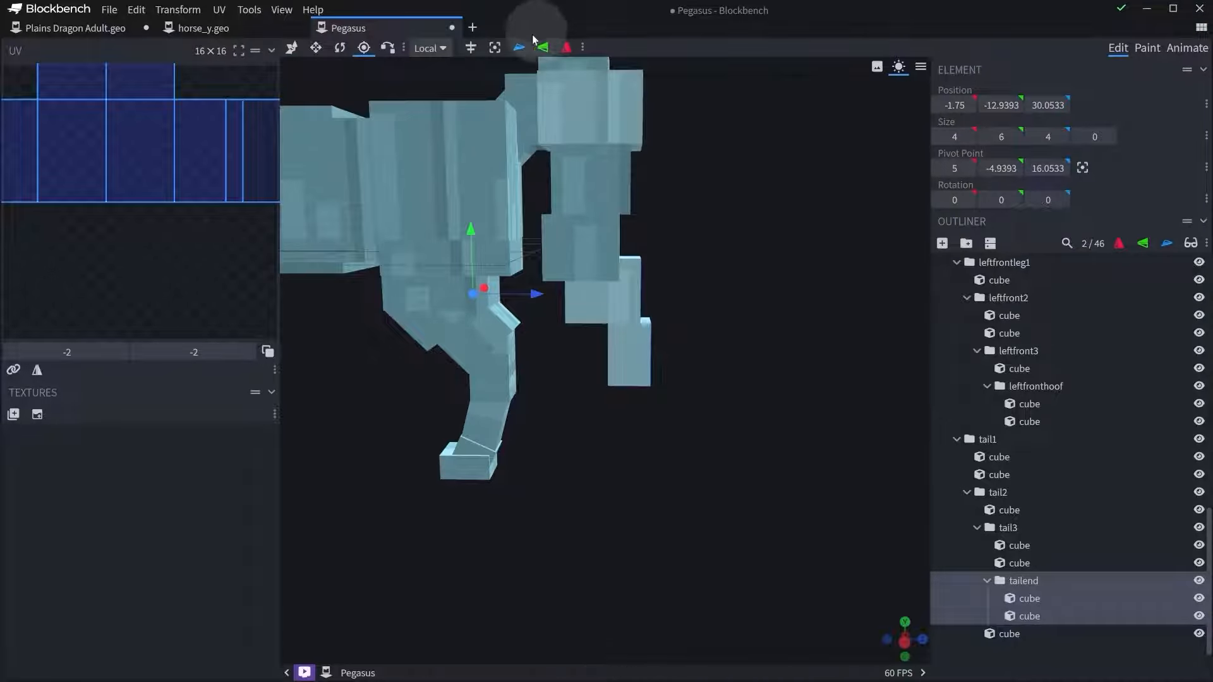
pyautogui.click(495, 47)
pyautogui.moveTo(613, 258); pyautogui.dragTo(631, 188)
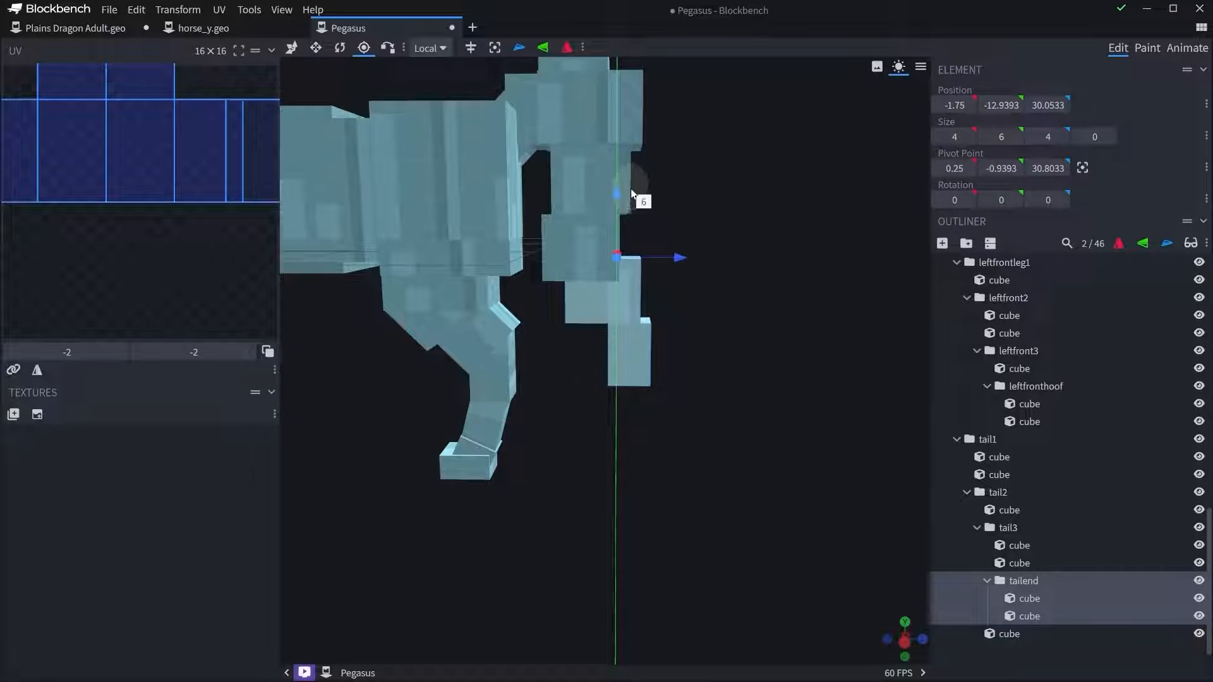
pyautogui.moveTo(662, 256); pyautogui.dragTo(647, 256)
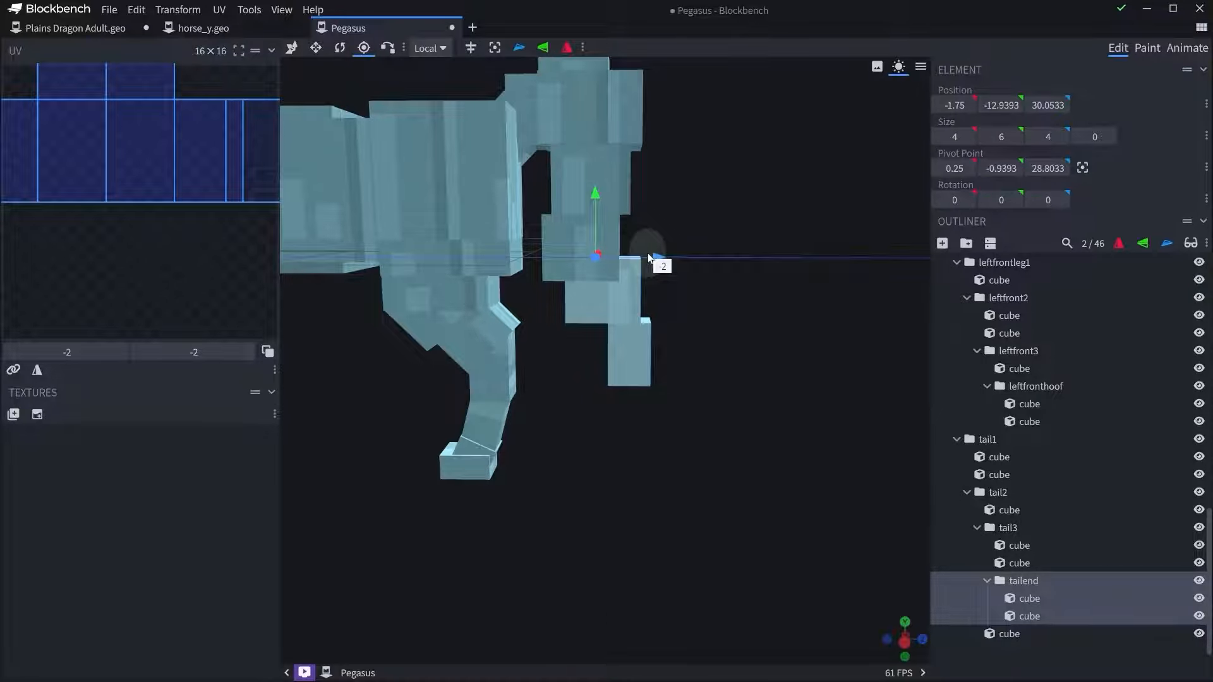
pyautogui.moveTo(745, 268)
pyautogui.mouseDown()
pyautogui.moveTo(705, 252)
pyautogui.moveTo(634, 282)
pyautogui.moveTo(752, 254)
pyautogui.mouseUp()
pyautogui.scroll(-5, 752, 253)
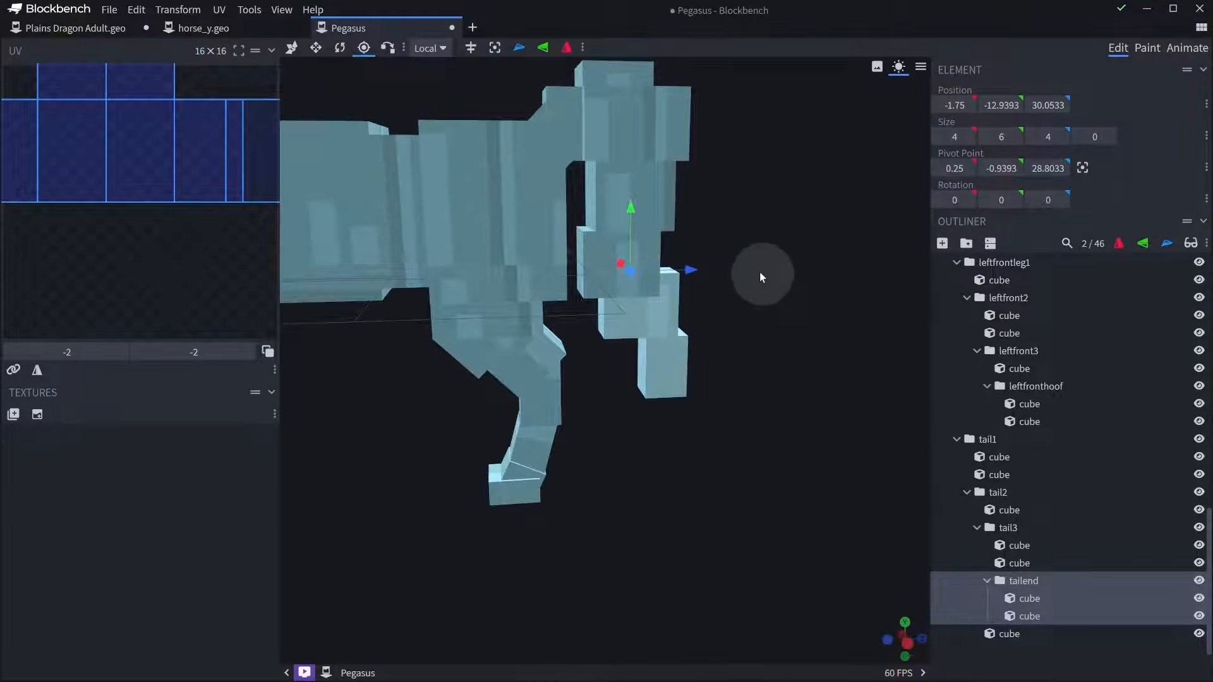
pyautogui.moveTo(730, 334); pyautogui.dragTo(707, 407)
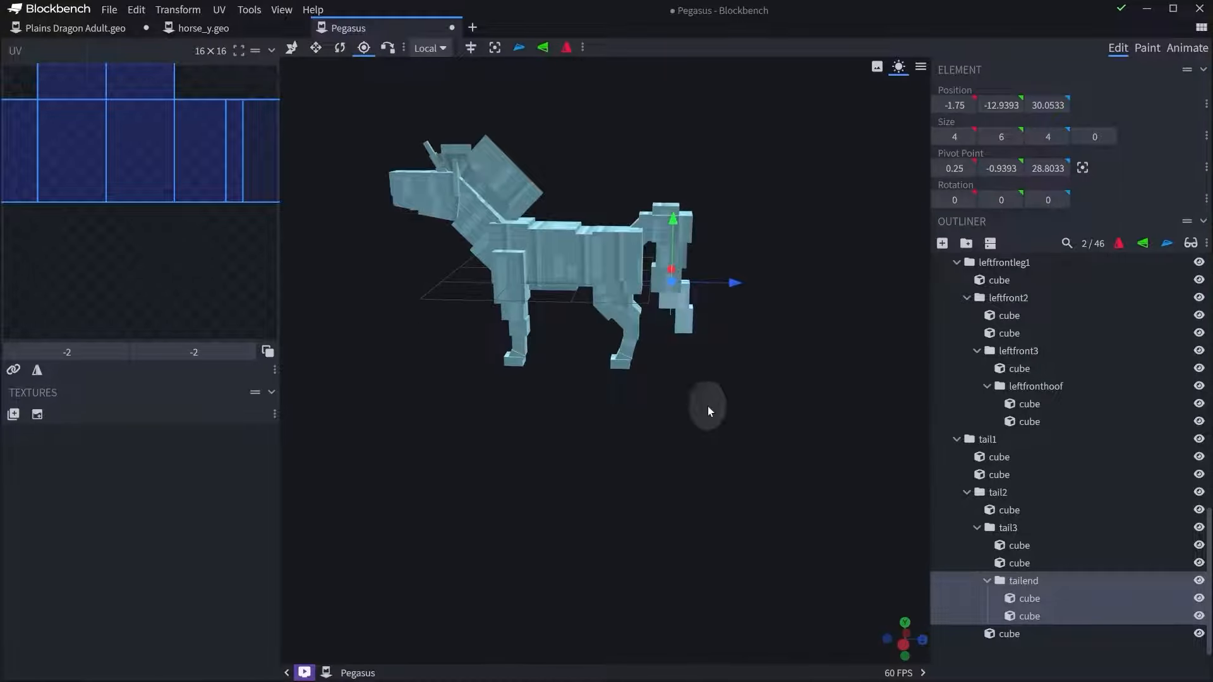
# - Duplicate the leftbackleg1 group and flip the copy along X to make the right back leg
pyautogui.click(616, 249)
pyautogui.scroll(5, 1042, 493)
pyautogui.scroll(-6, 1016, 561)
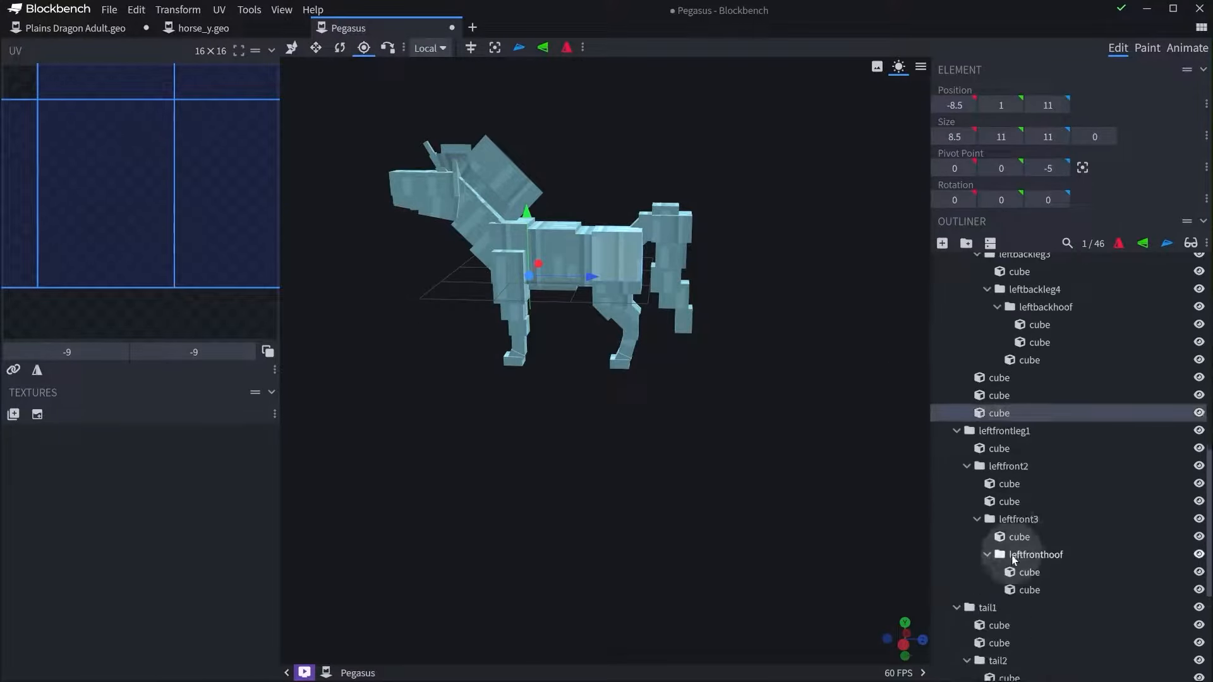
pyautogui.scroll(4, 1000, 436)
pyautogui.click(956, 520)
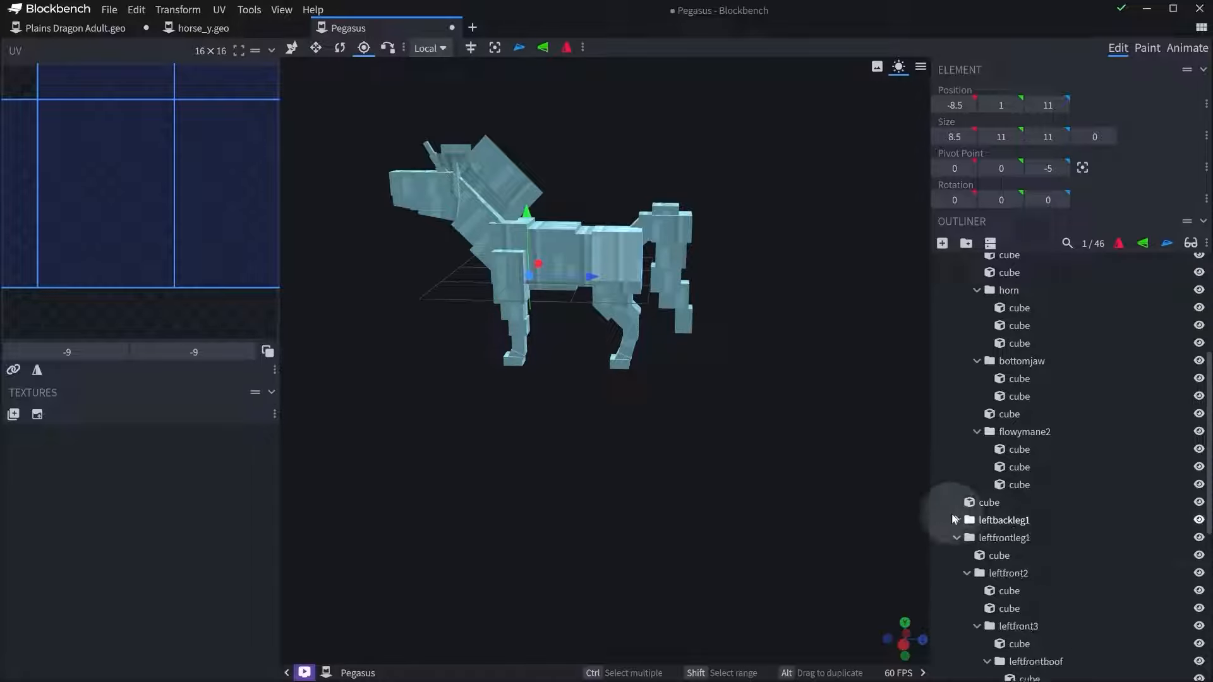
pyautogui.click(1004, 538)
pyautogui.click(956, 538)
pyautogui.click(1008, 521)
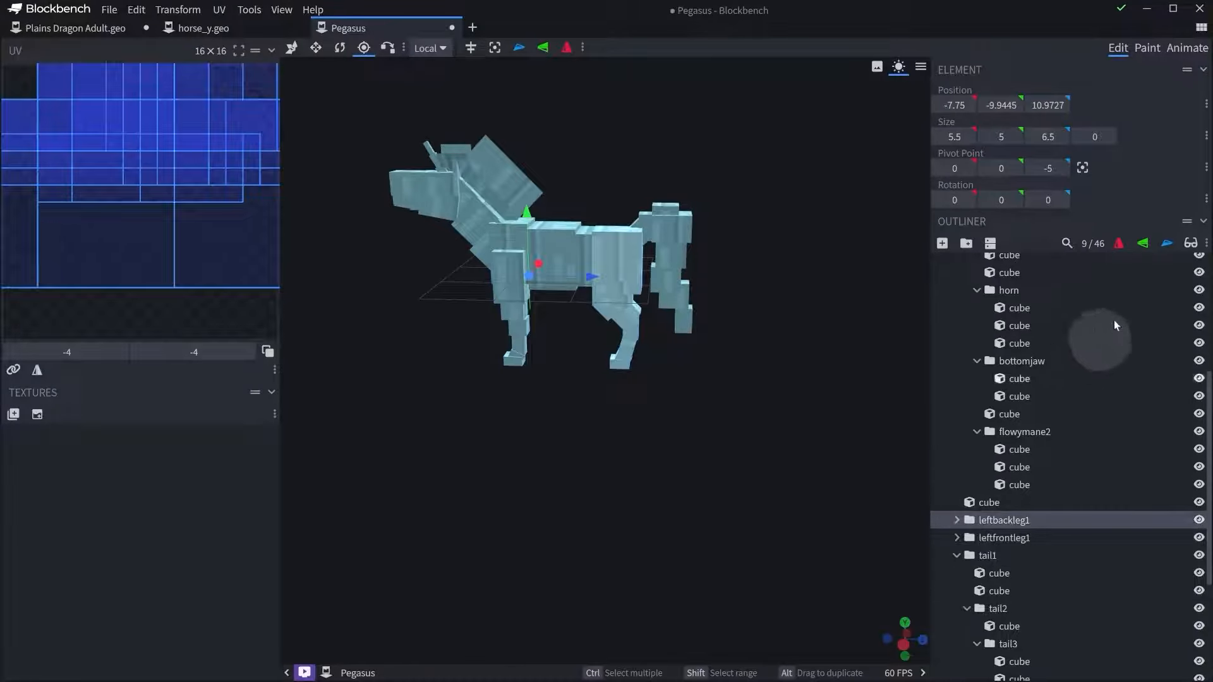
pyautogui.hotkey('ctrl', 'd')
pyautogui.click(1119, 243)
pyautogui.click(956, 537)
# - Duplicate the leftfrontleg1 group and flip the copy along X to make the right front leg
pyautogui.click(1004, 555)
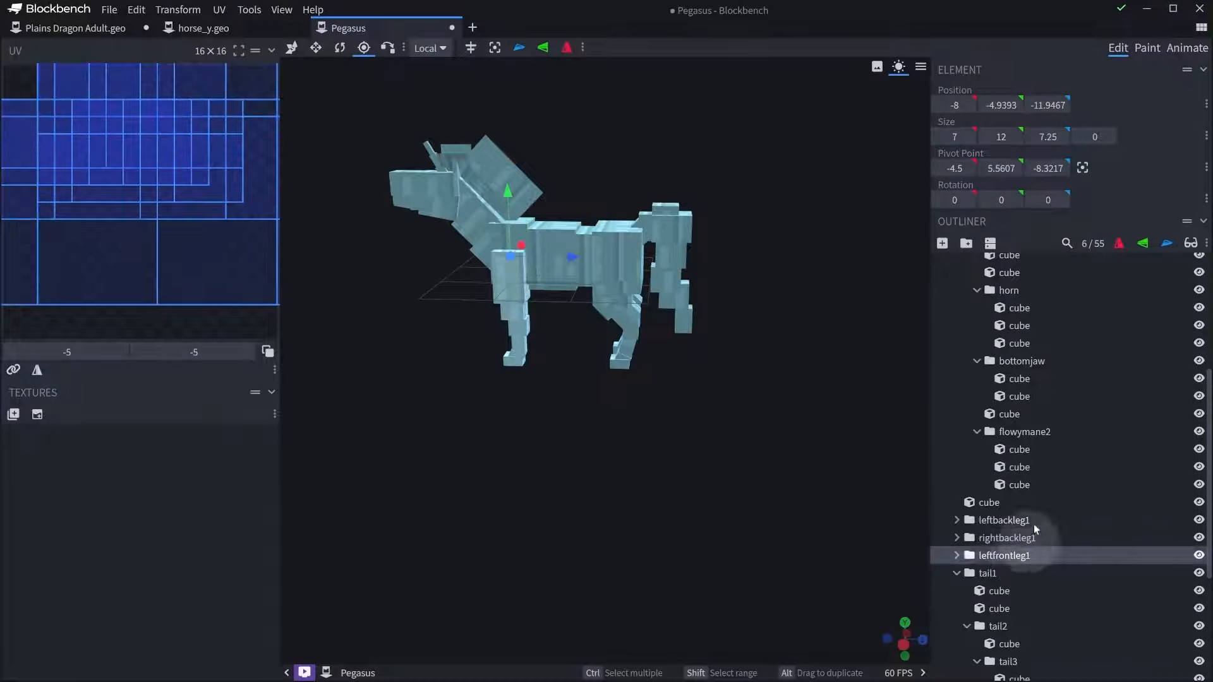
pyautogui.hotkey('ctrl', 'd')
pyautogui.click(1119, 244)
pyautogui.moveTo(817, 358); pyautogui.dragTo(594, 367)
# - Undo the flipped duplicates of the left back and left front legs
pyautogui.hotkey('ctrl', 'z')
pyautogui.hotkey('ctrl', 'z')
pyautogui.hotkey('ctrl', 'z')
pyautogui.hotkey('ctrl', 'z')
# - Extend the uppermost cube of leftfrontleg1 upward to a height of 17
pyautogui.click(566, 283)
pyautogui.moveTo(576, 329); pyautogui.dragTo(602, 370, button='right')
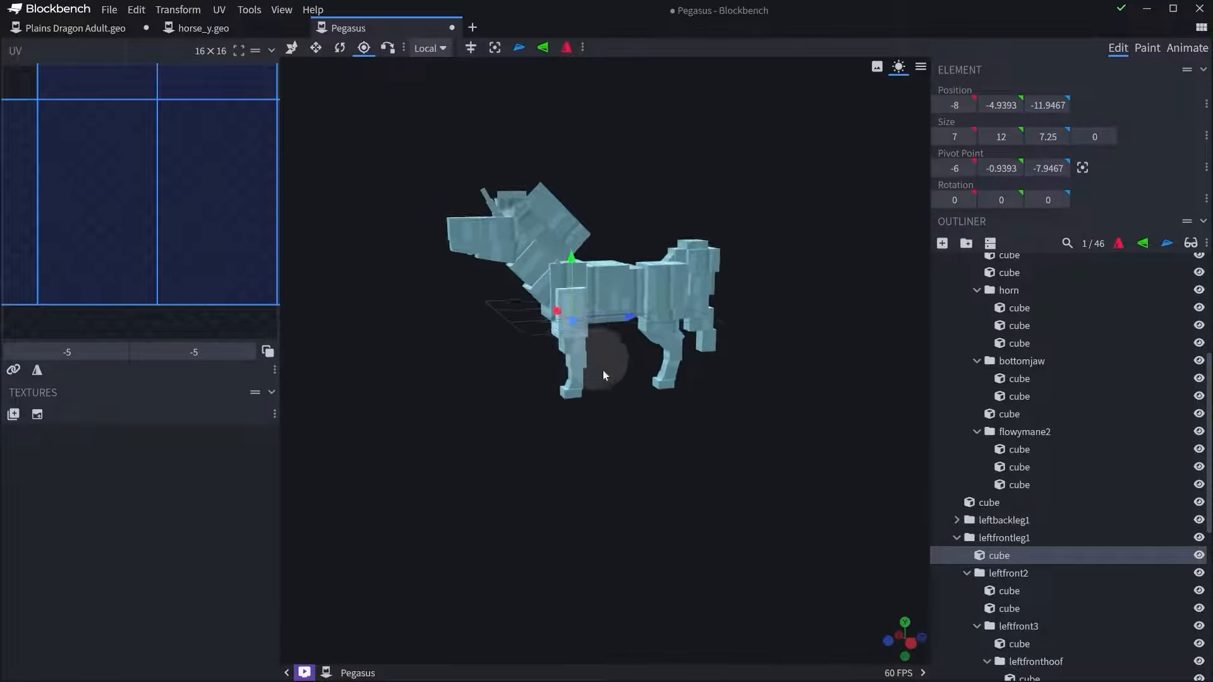
pyautogui.scroll(5, 651, 454)
pyautogui.press('s')
pyautogui.moveTo(612, 387); pyautogui.dragTo(634, 209)
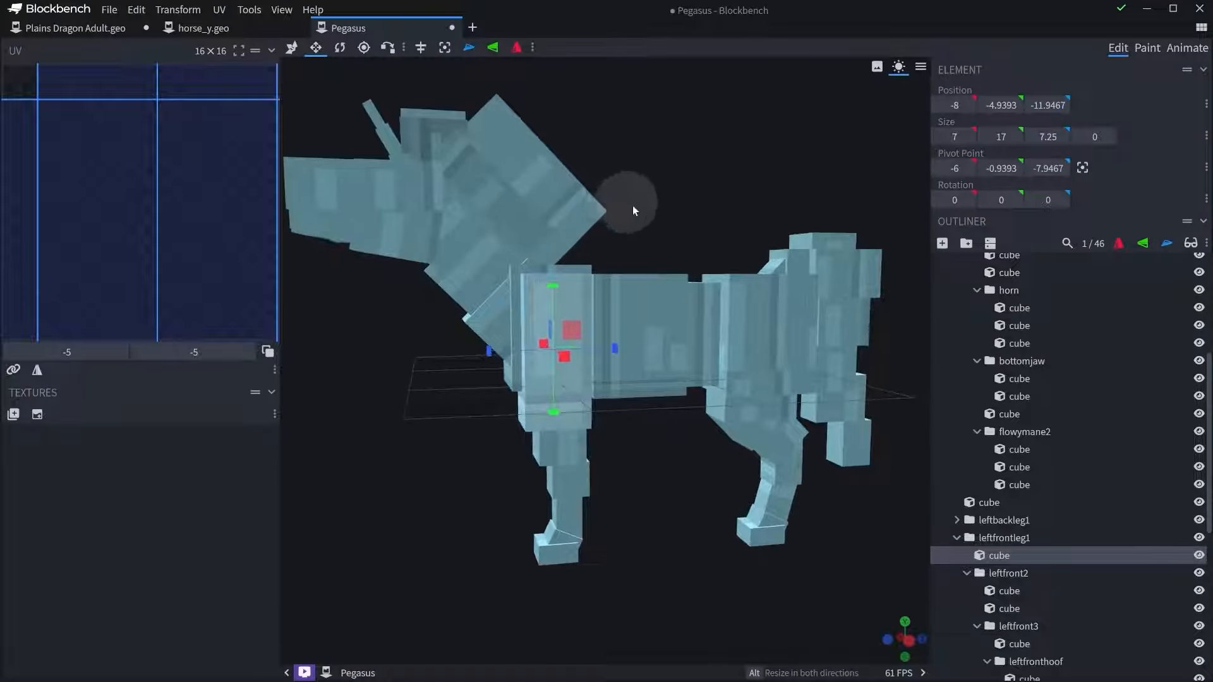
# - Try shortening the uppermost leftfrontleg1 cube from below to a height of 9 and lowering a duplicate of it
pyautogui.scroll(3, 583, 346)
pyautogui.moveTo(584, 346); pyautogui.dragTo(605, 215)
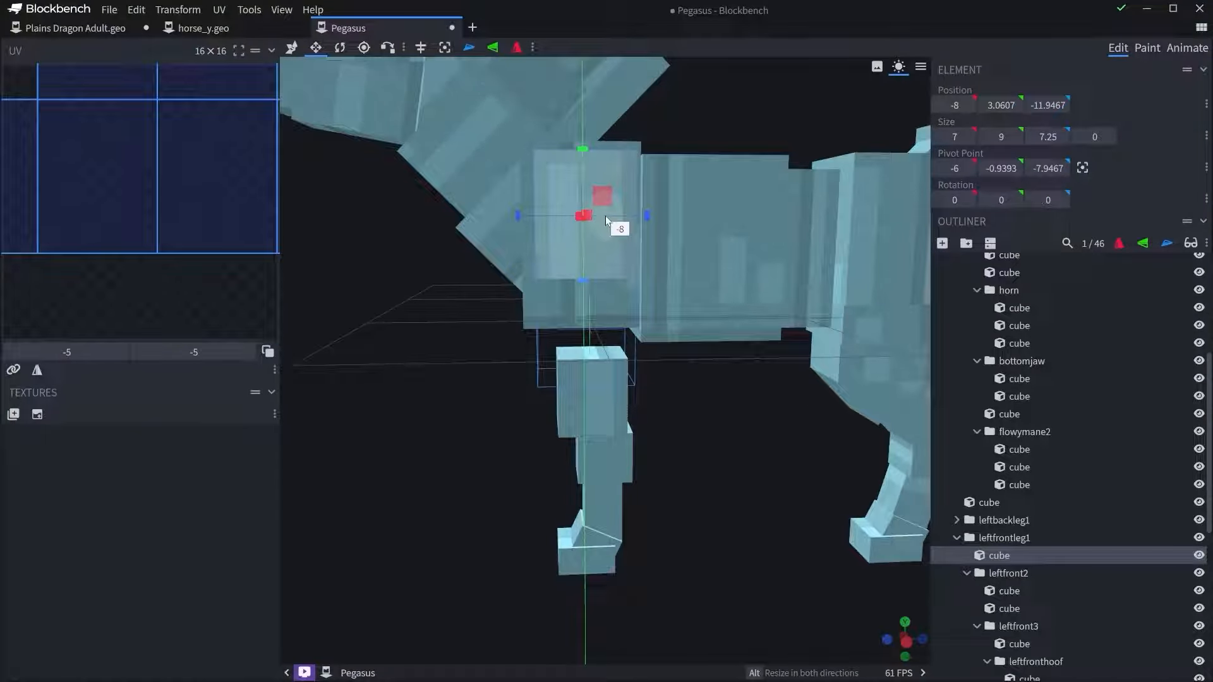
pyautogui.hotkey('ctrl', 'd')
pyautogui.press('v')
pyautogui.moveTo(582, 176); pyautogui.dragTo(575, 315)
pyautogui.moveTo(442, 292)
pyautogui.mouseDown()
pyautogui.moveTo(443, 305)
pyautogui.moveTo(434, 296)
pyautogui.mouseUp()
# - Undo the duplicate and the shortening, then try lowering the cube to Y -11.9393 and undo that
pyautogui.hotkey('ctrl', 'z')
pyautogui.hotkey('ctrl', 'z')
pyautogui.hotkey('ctrl', 'z')
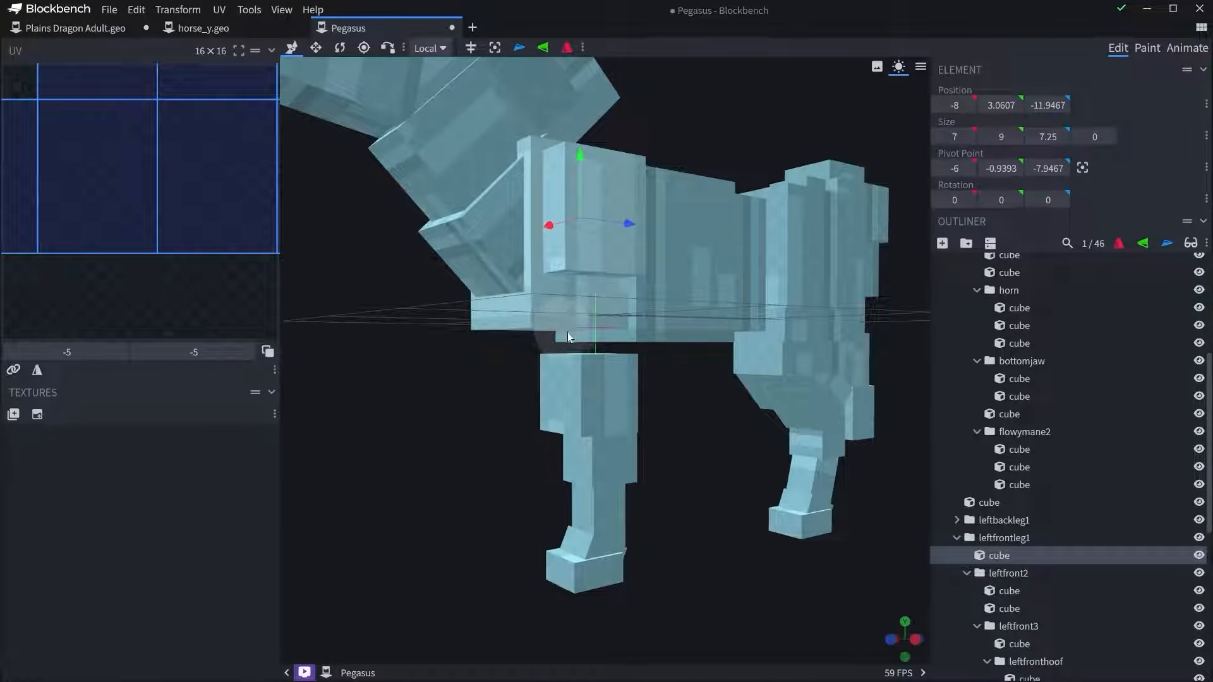
pyautogui.moveTo(581, 207); pyautogui.dragTo(589, 300)
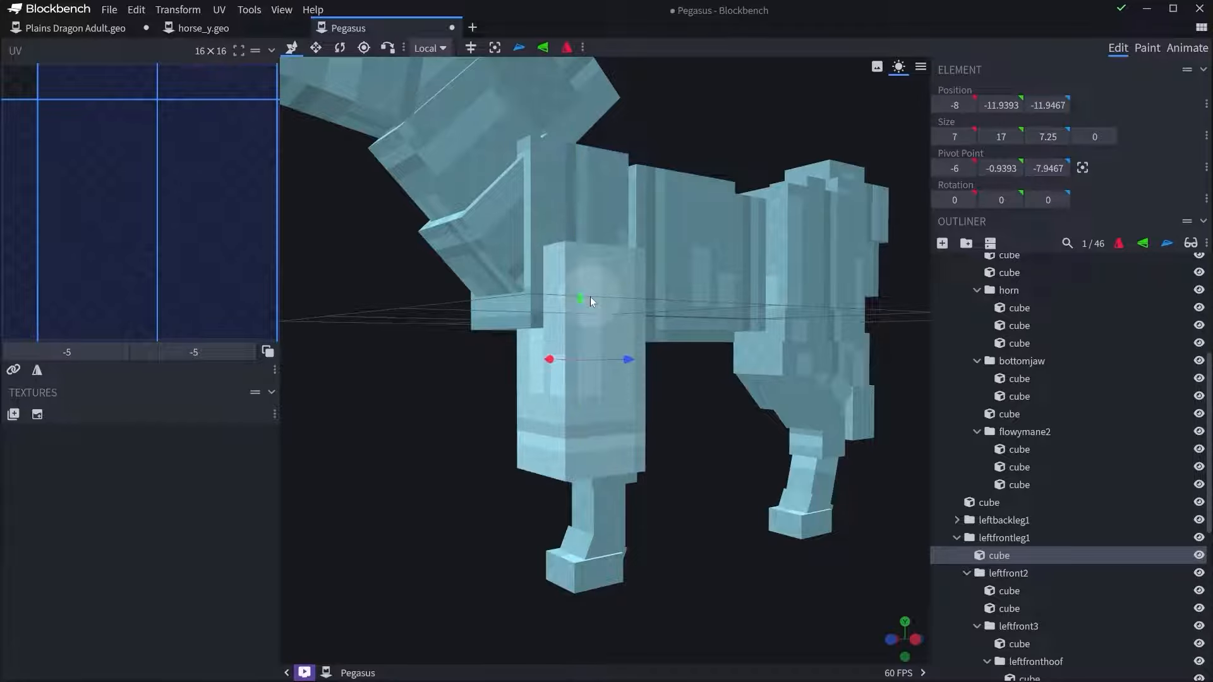
pyautogui.hotkey('ctrl', 'z')
# - Duplicate the uppermost leftfrontleg1 cube and resize the pair into a lower cube 7 high and an upper cube 10 high
pyautogui.hotkey('ctrl', 'd')
pyautogui.press('s')
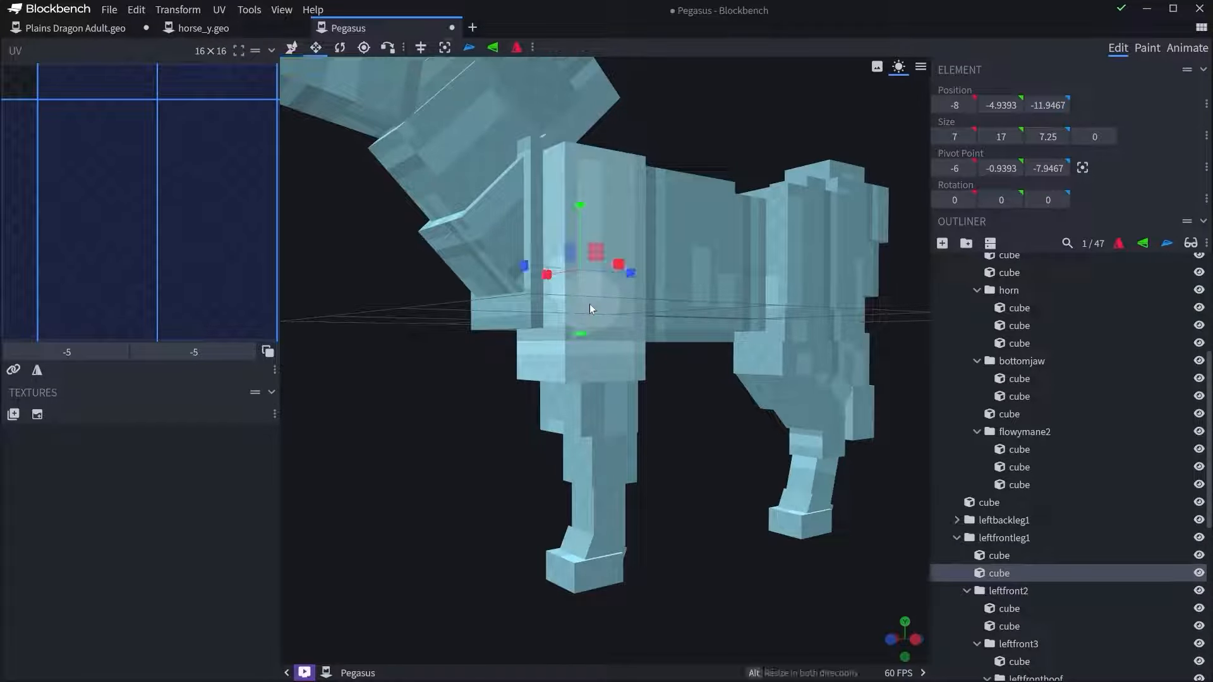
pyautogui.moveTo(584, 317); pyautogui.dragTo(581, 344)
pyautogui.click(592, 293)
pyautogui.click(617, 187)
# - Narrow the upper leftfrontleg1 cube to a width of 6 and extend it rearward to a depth of 8.25
pyautogui.moveTo(618, 187); pyautogui.dragTo(747, 149)
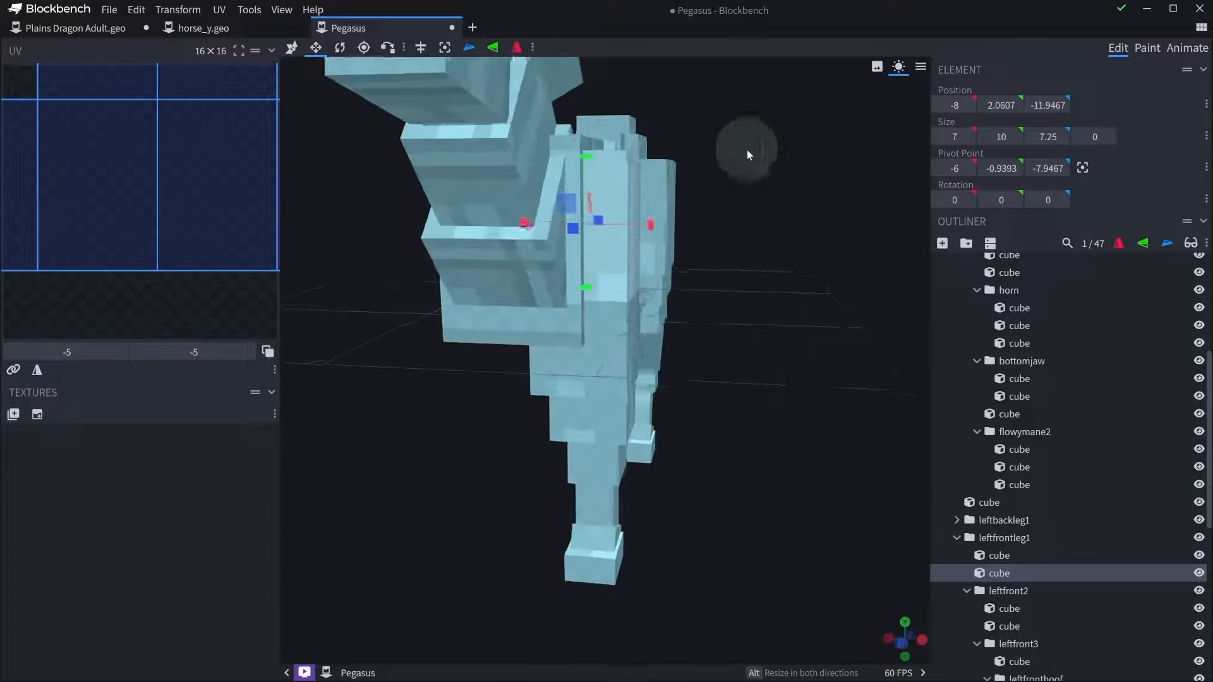
pyautogui.moveTo(637, 225); pyautogui.dragTo(619, 222)
pyautogui.moveTo(745, 266); pyautogui.dragTo(607, 272)
pyautogui.moveTo(649, 221)
pyautogui.mouseDown()
pyautogui.moveTo(675, 216)
pyautogui.moveTo(663, 230)
pyautogui.mouseUp()
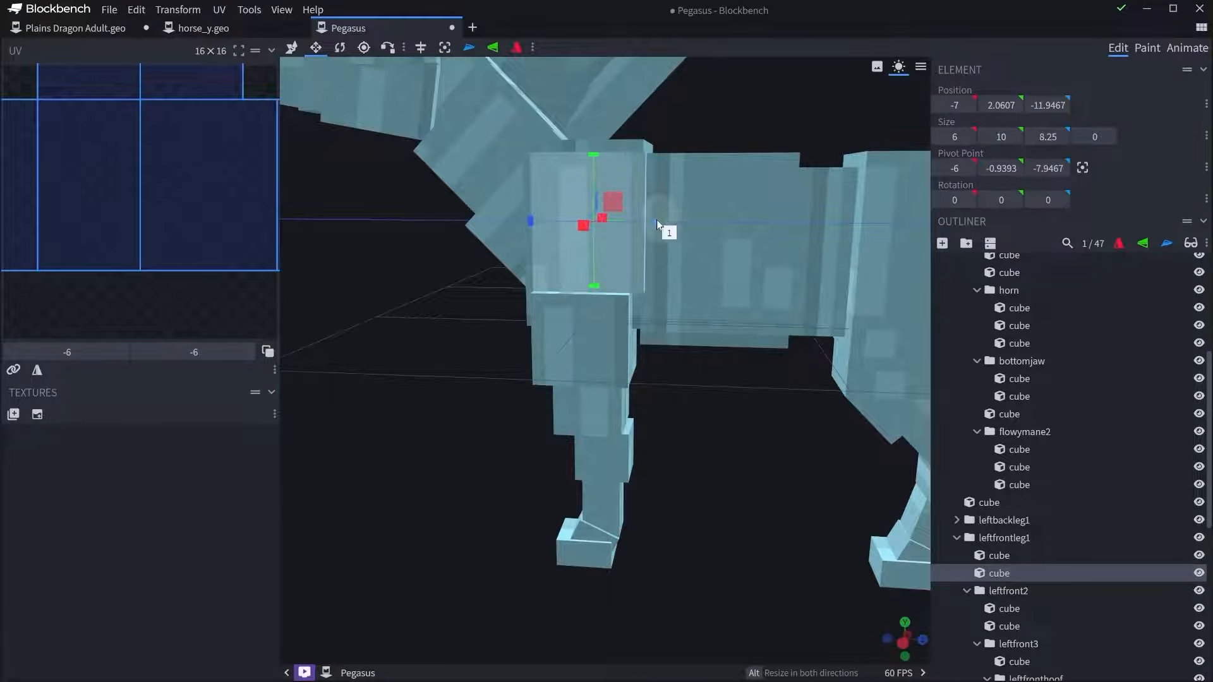
# - Check the lower leftfrontleg1 cube, undo the last change, and extend the upper cube rearward to a depth of 8.25
pyautogui.click(597, 320)
pyautogui.moveTo(597, 320); pyautogui.dragTo(619, 345)
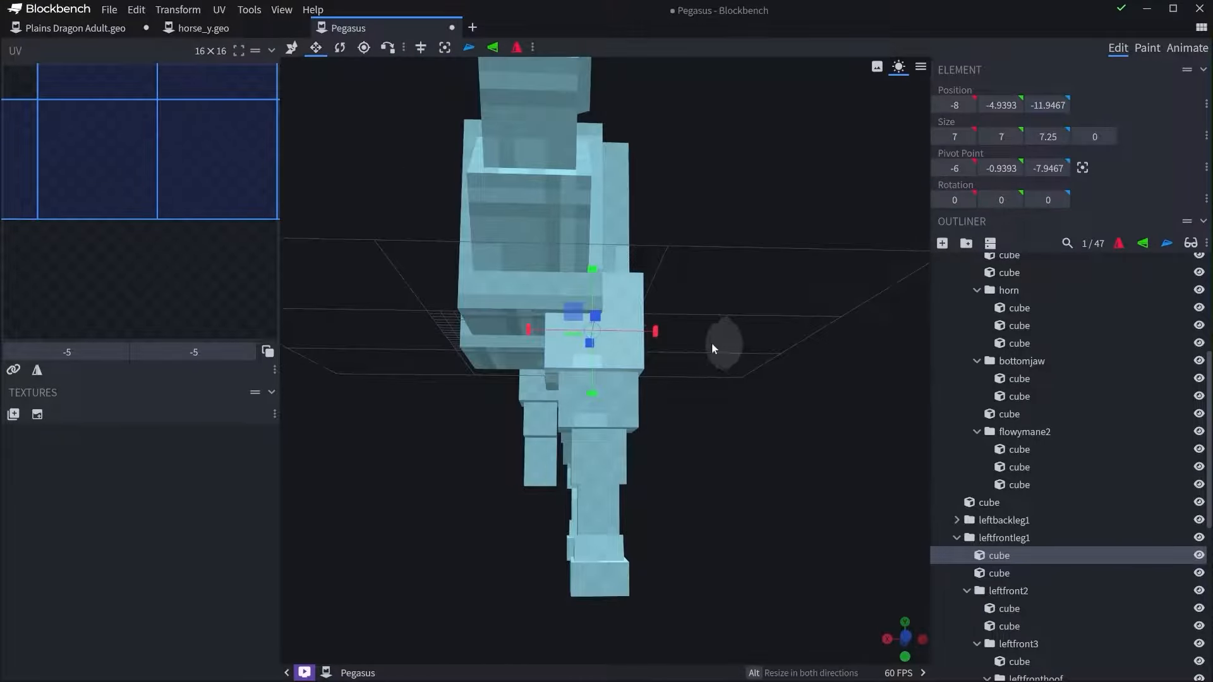
pyautogui.moveTo(712, 342); pyautogui.dragTo(507, 346)
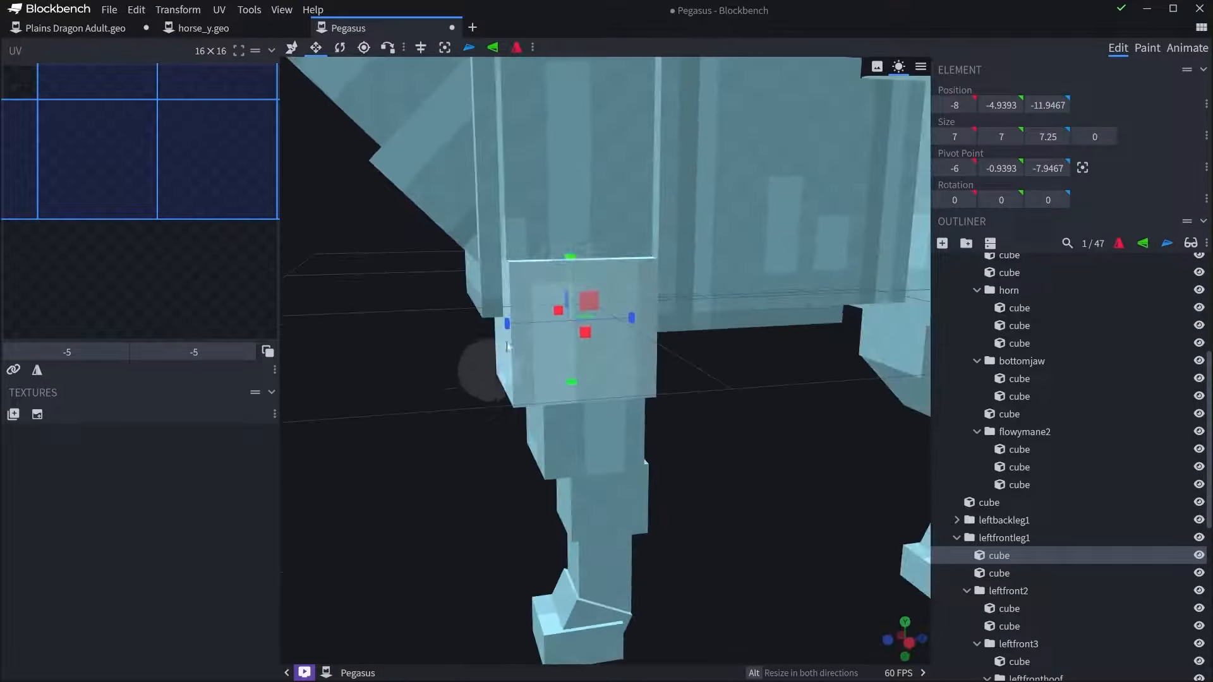
pyautogui.click(626, 238)
pyautogui.moveTo(623, 162); pyautogui.dragTo(687, 260)
pyautogui.hotkey('ctrl', 'z')
pyautogui.moveTo(643, 220); pyautogui.dragTo(654, 219)
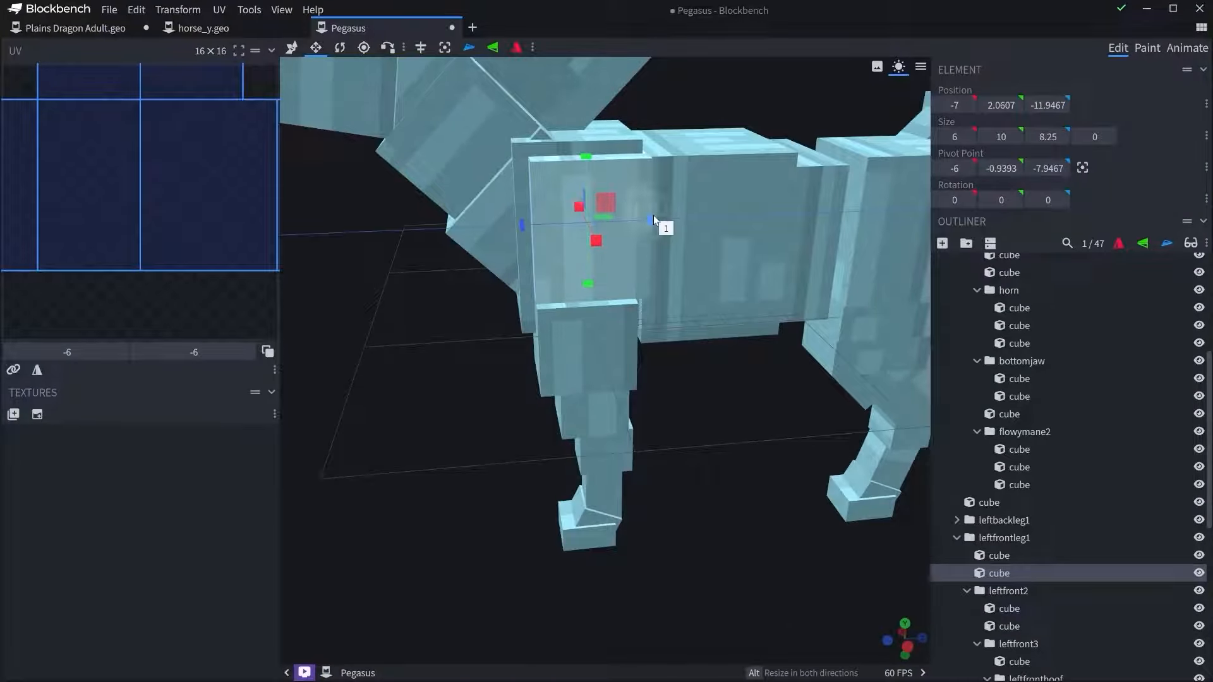
# - Extend the Pegasus's front torso cube rearward to a depth of 10
pyautogui.moveTo(604, 260); pyautogui.dragTo(695, 354)
pyautogui.click(694, 353)
pyautogui.moveTo(672, 473); pyautogui.dragTo(602, 505)
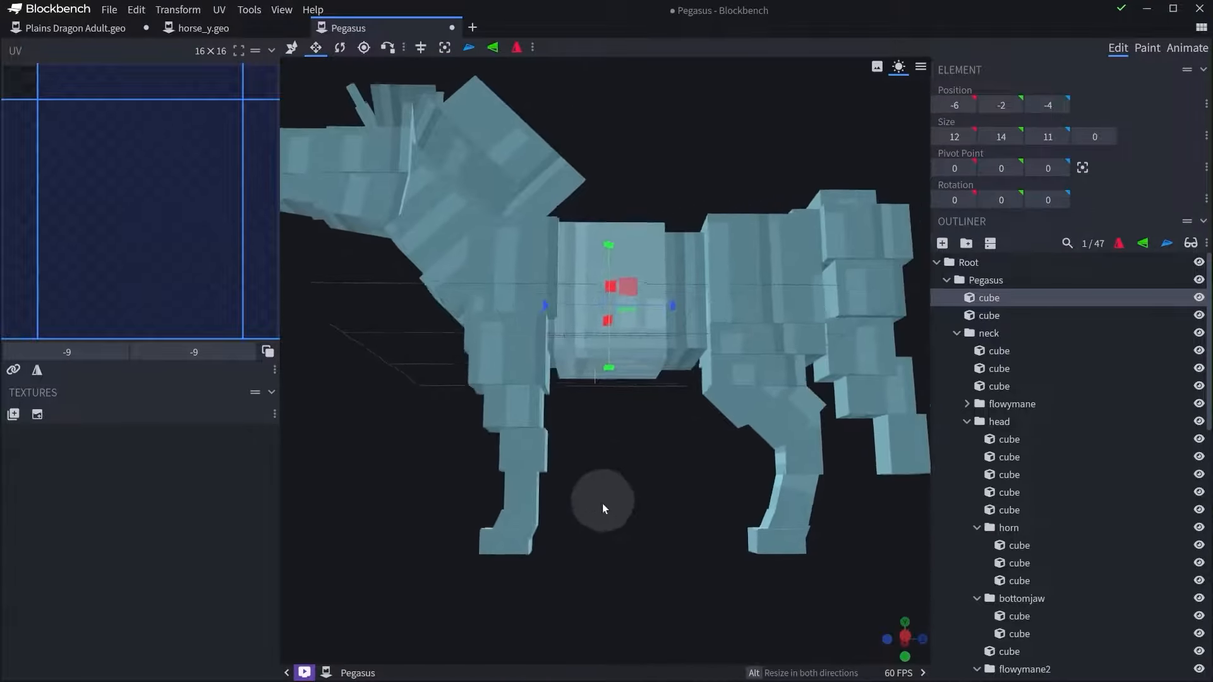
pyautogui.scroll(4, 561, 364)
pyautogui.moveTo(560, 306)
pyautogui.mouseDown()
pyautogui.moveTo(547, 333)
pyautogui.moveTo(556, 309)
pyautogui.moveTo(545, 298)
pyautogui.mouseUp()
pyautogui.click(524, 358)
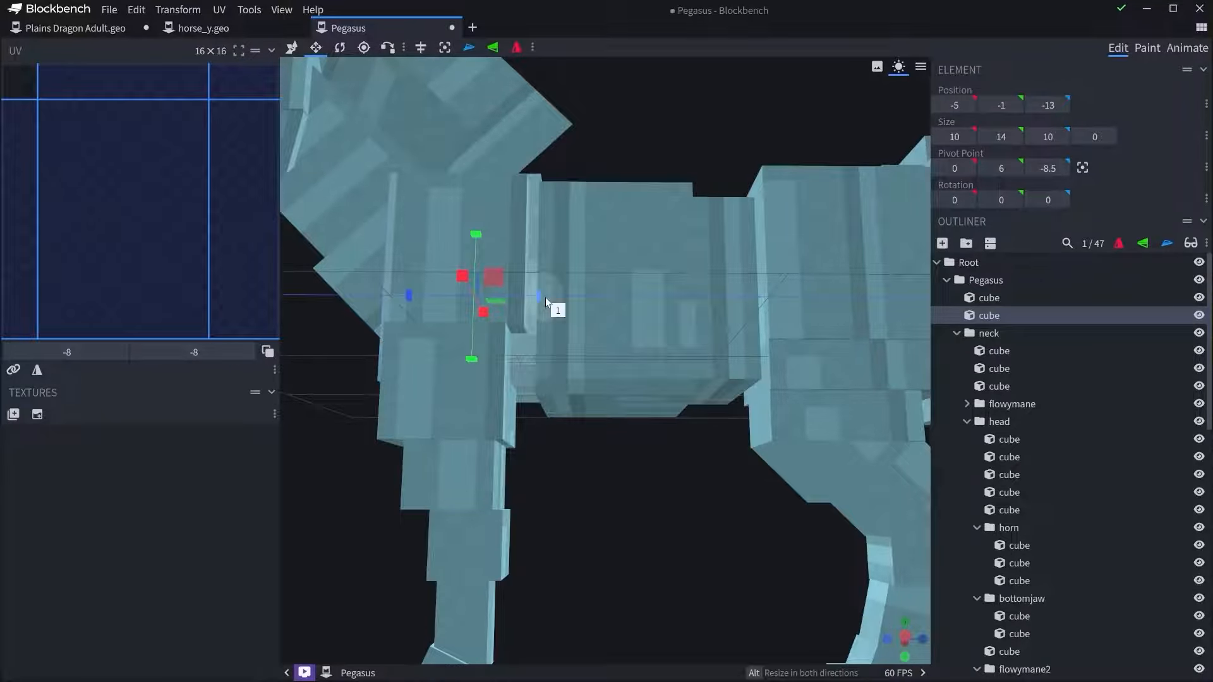
# - Widen the left front leg's upper shoulder cube outward to 7 units
pyautogui.scroll(-3, 593, 517)
pyautogui.moveTo(594, 517); pyautogui.dragTo(747, 557)
pyautogui.scroll(-3, 597, 531)
pyautogui.scroll(3, 701, 493)
pyautogui.click(585, 328)
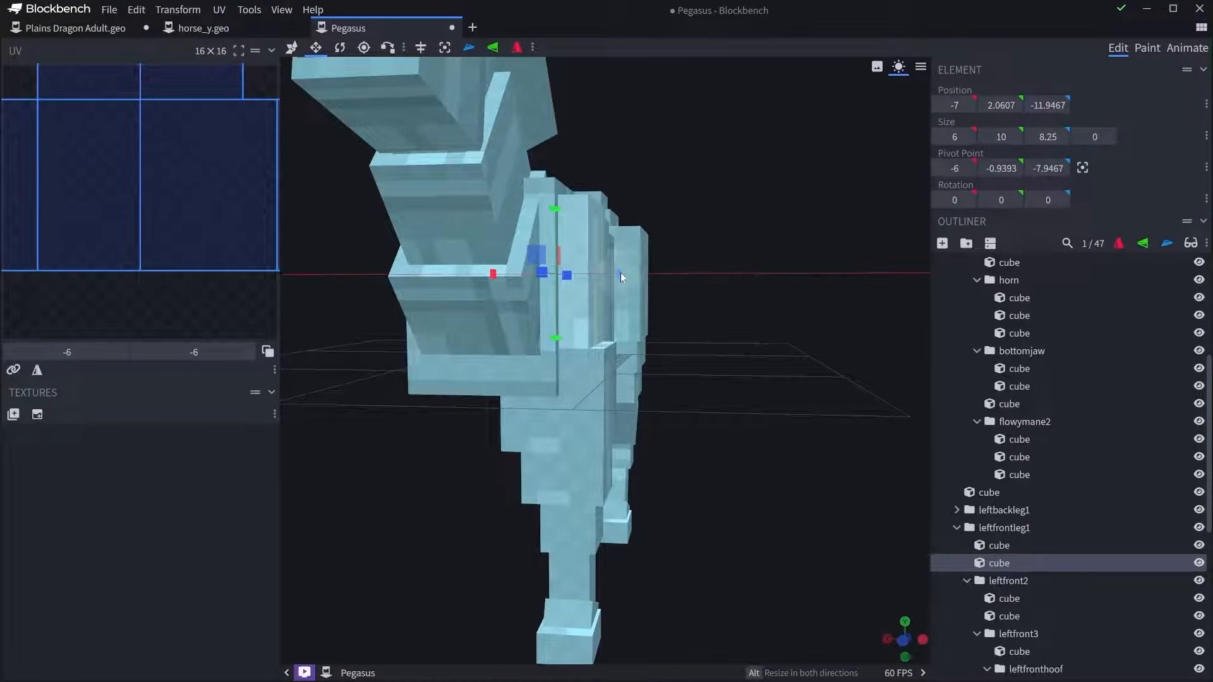
pyautogui.moveTo(620, 272); pyautogui.dragTo(638, 273)
pyautogui.moveTo(805, 347); pyautogui.dragTo(761, 538)
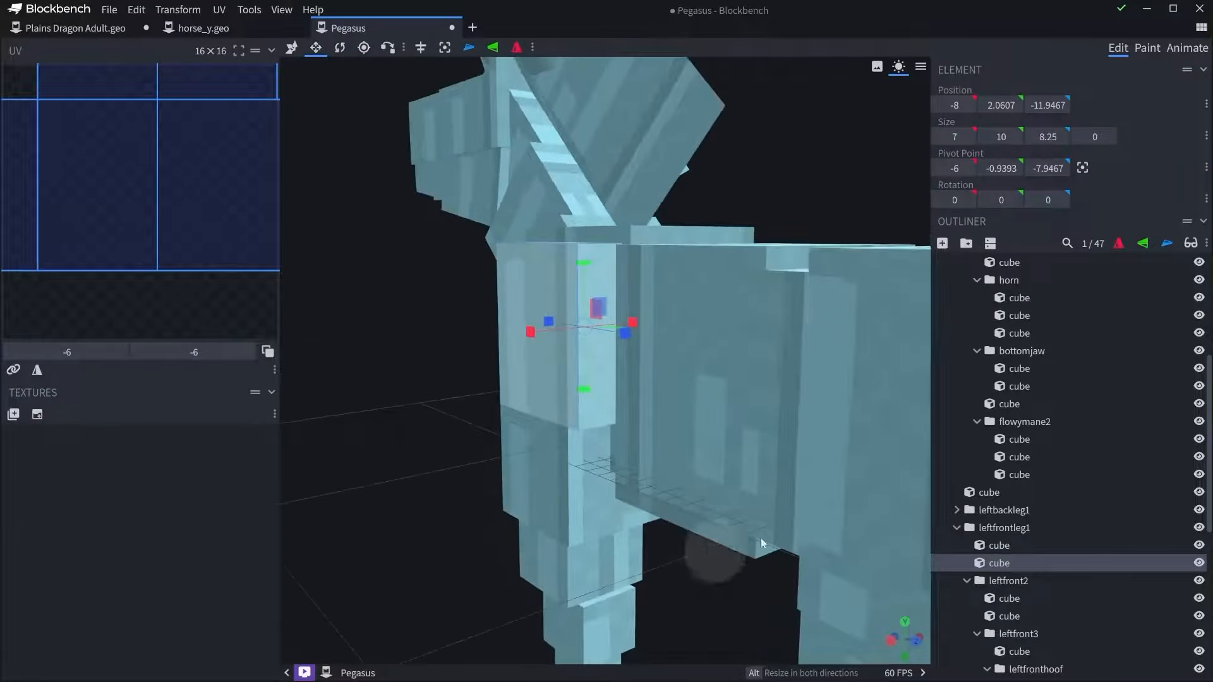
# - Slim the left front leg's cubes, making the upper leg cube 5.25 wide and the lower leg cube 3.75 wide
pyautogui.scroll(3, 1071, 398)
pyautogui.scroll(-6, 1061, 417)
pyautogui.scroll(2, 1032, 487)
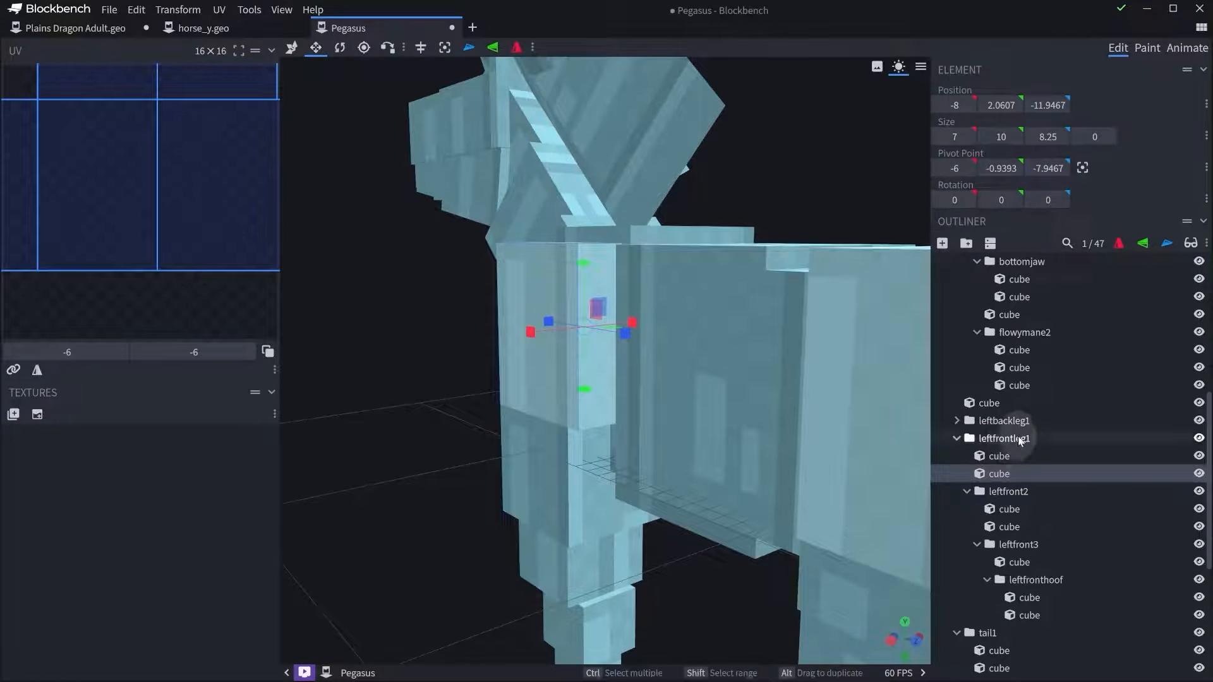
pyautogui.click(1021, 440)
pyautogui.moveTo(712, 523); pyautogui.dragTo(624, 440)
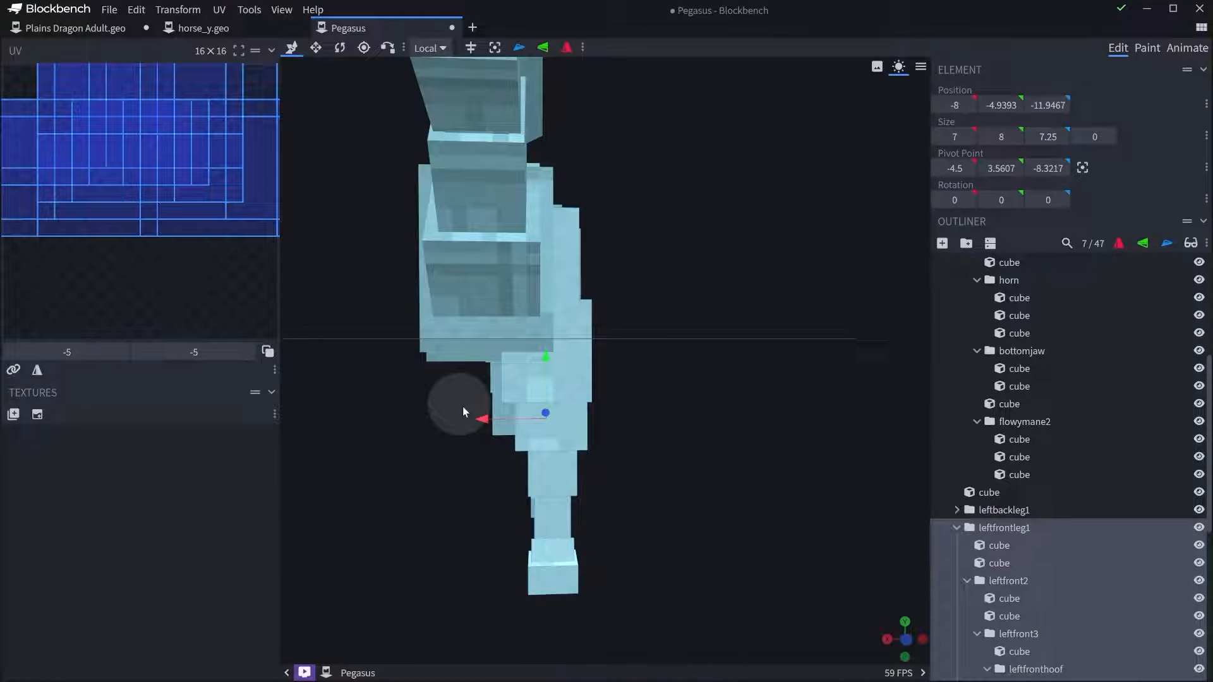
pyautogui.moveTo(463, 411); pyautogui.dragTo(791, 504)
pyautogui.click(540, 450)
pyautogui.press('s')
pyautogui.scroll(8, 630, 531)
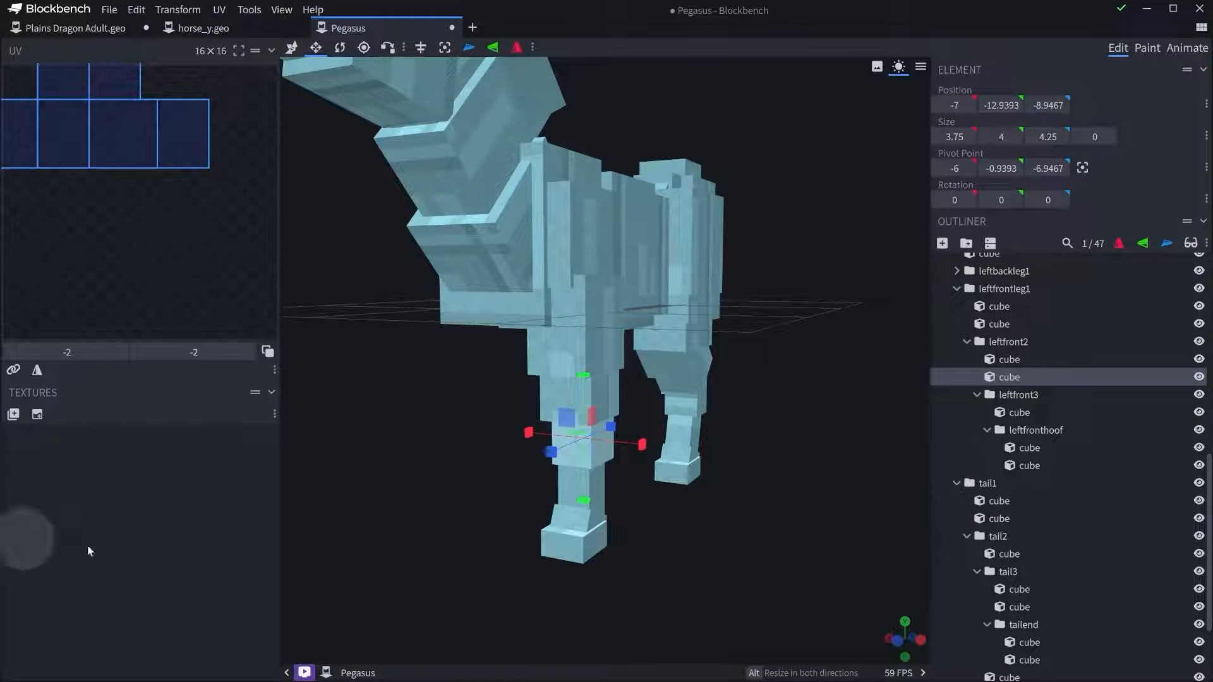
pyautogui.moveTo(854, 454); pyautogui.dragTo(710, 441)
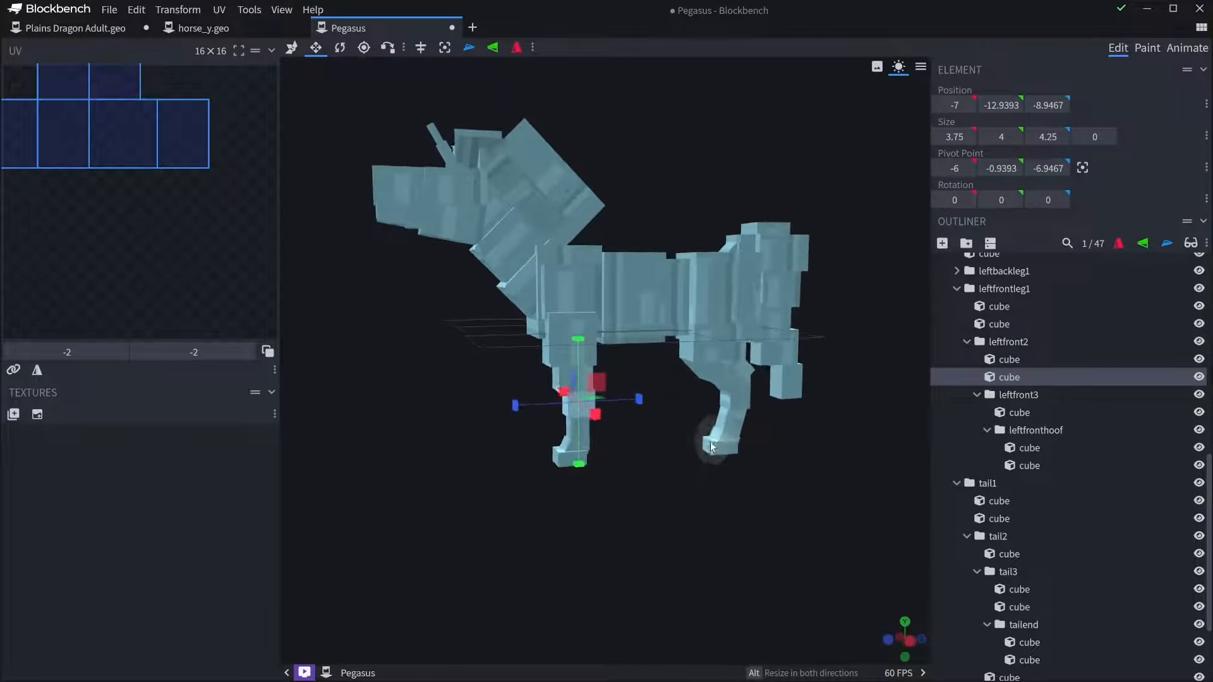
pyautogui.scroll(3, 708, 474)
# - Create a new Bedrock Entity project with pegasus_baby as its file name and model identifier
pyautogui.click(470, 28)
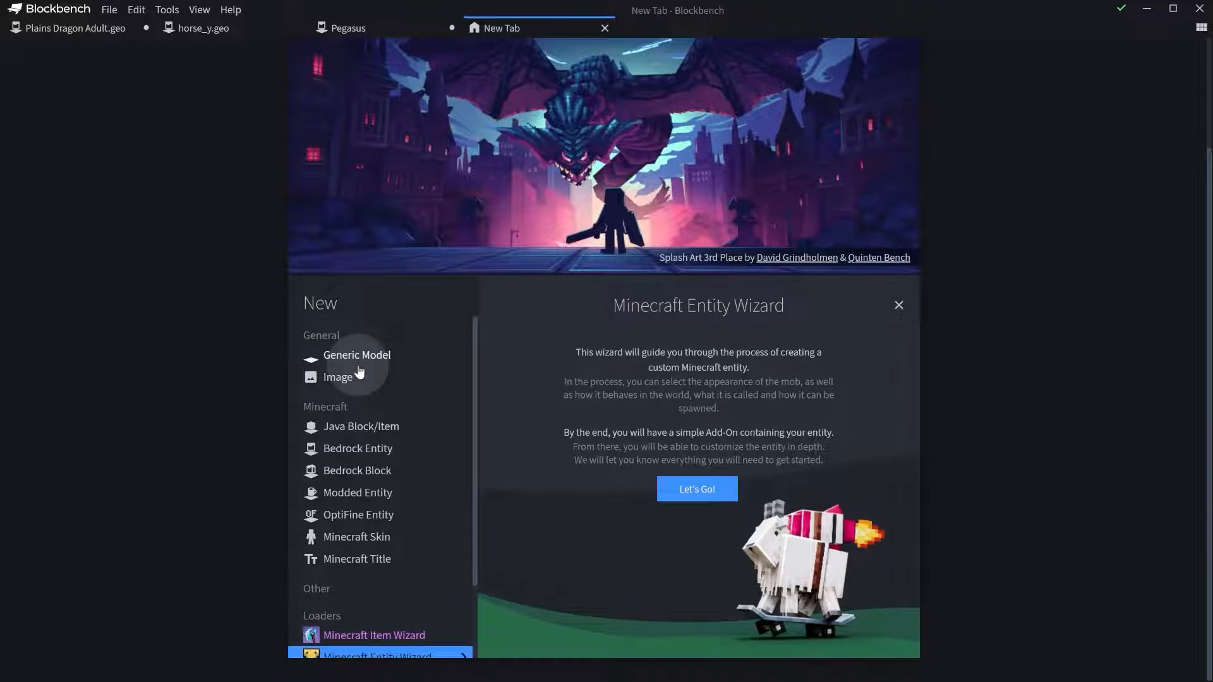
pyautogui.click(381, 455)
pyautogui.click(698, 629)
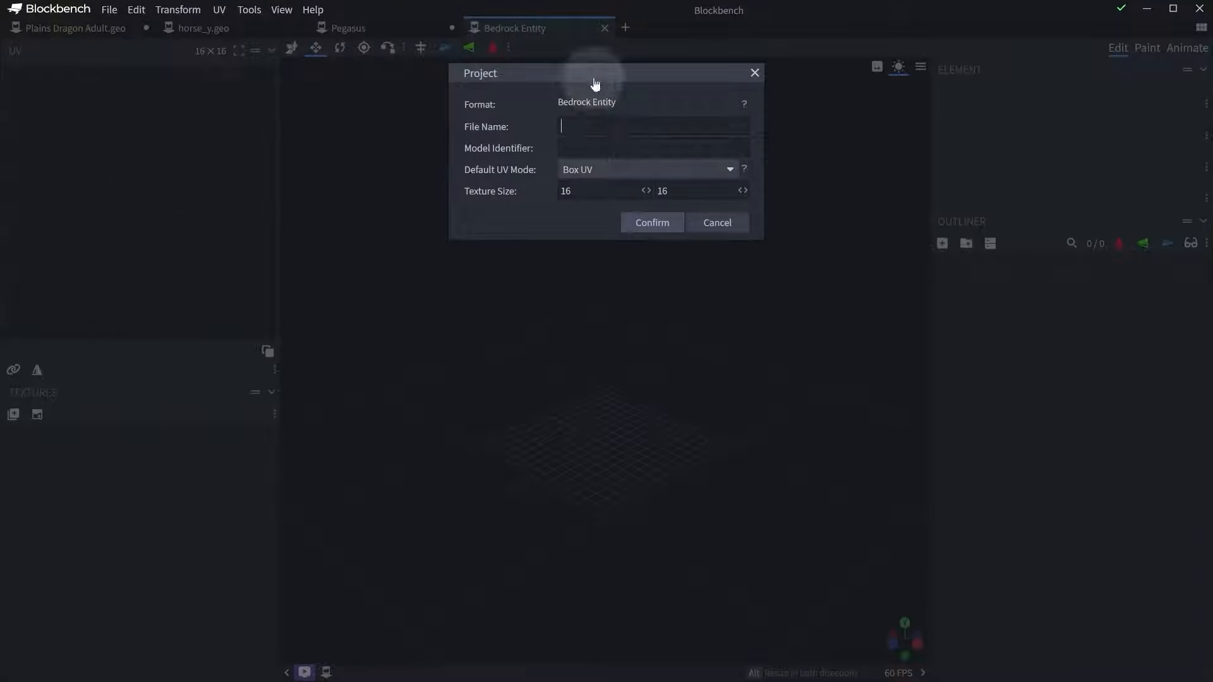
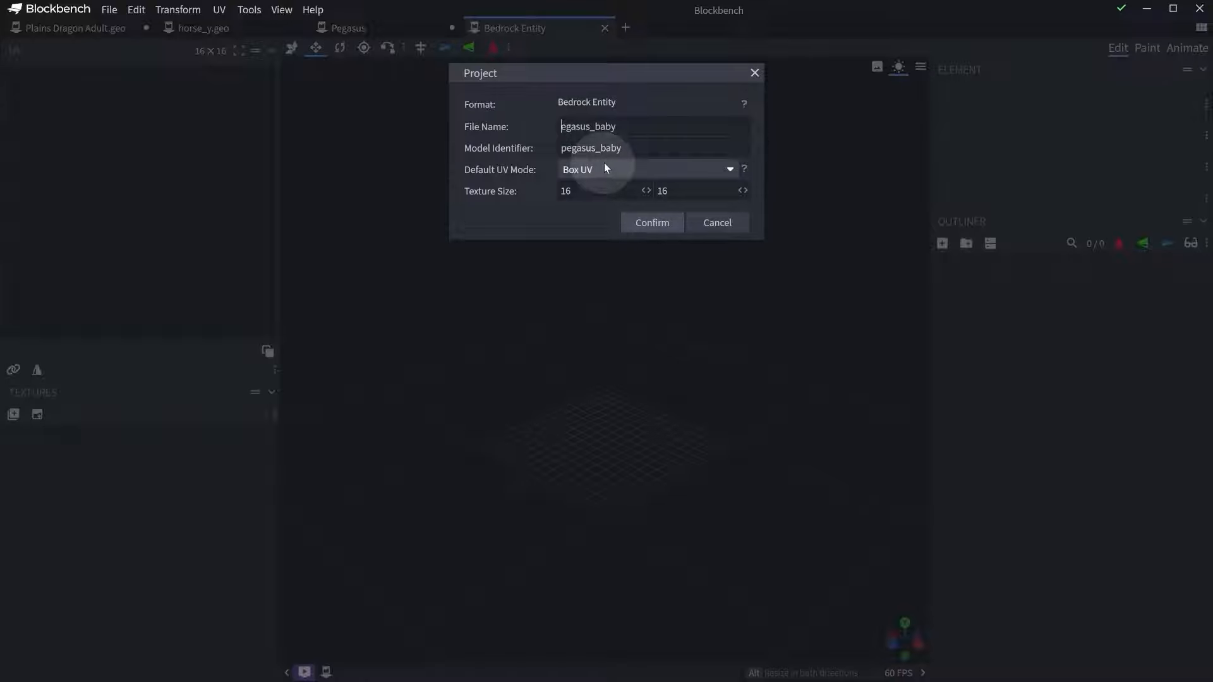
pyautogui.click(654, 222)
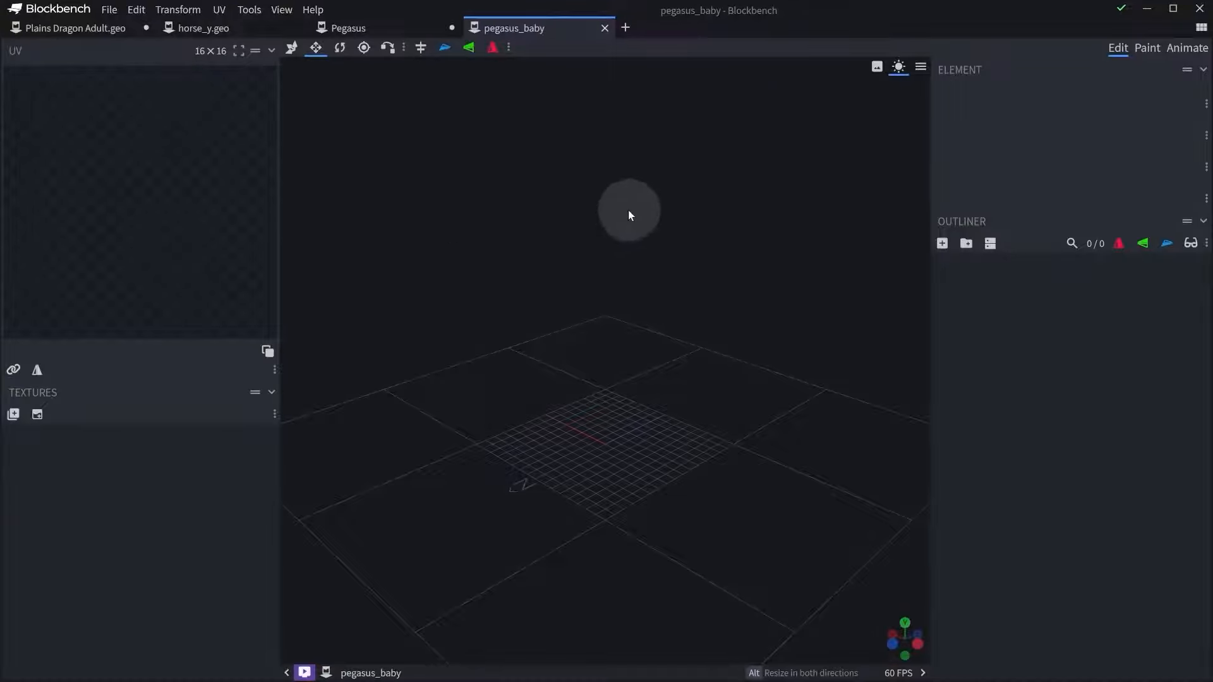
# - Copy the whole Root group from the Pegasus project and paste it into pegasus_baby
pyautogui.click(385, 28)
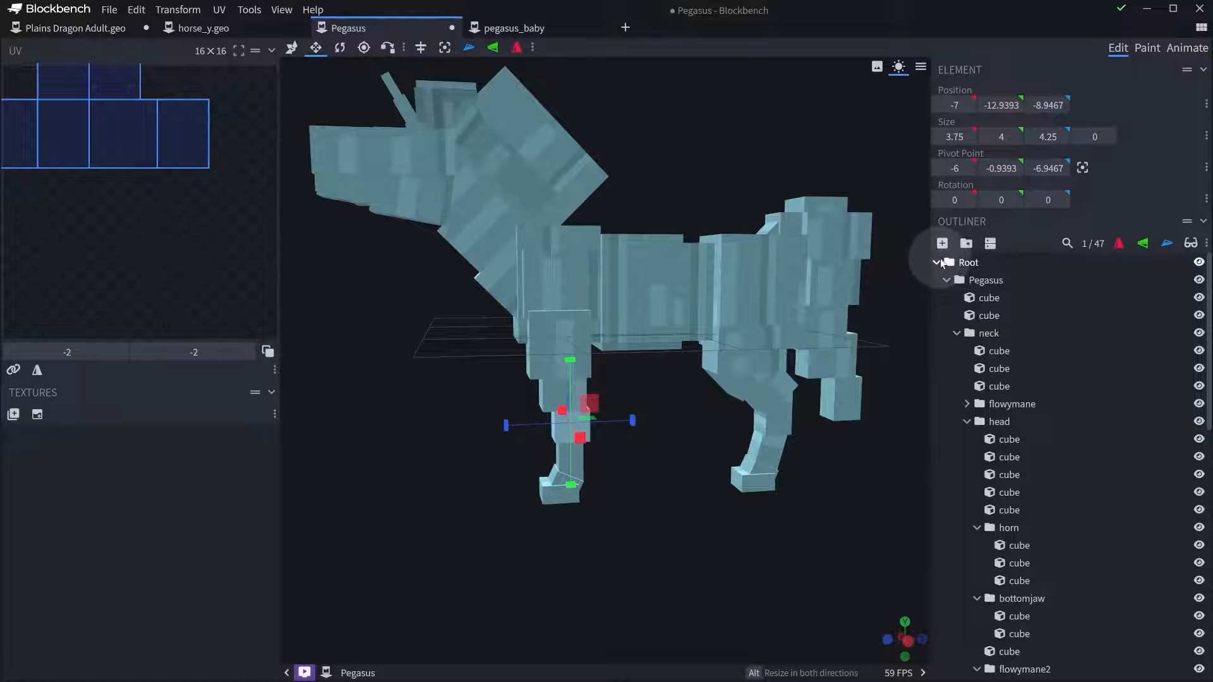
pyautogui.click(937, 262)
pyautogui.rightClick(966, 259)
pyautogui.click(990, 267)
pyautogui.click(547, 29)
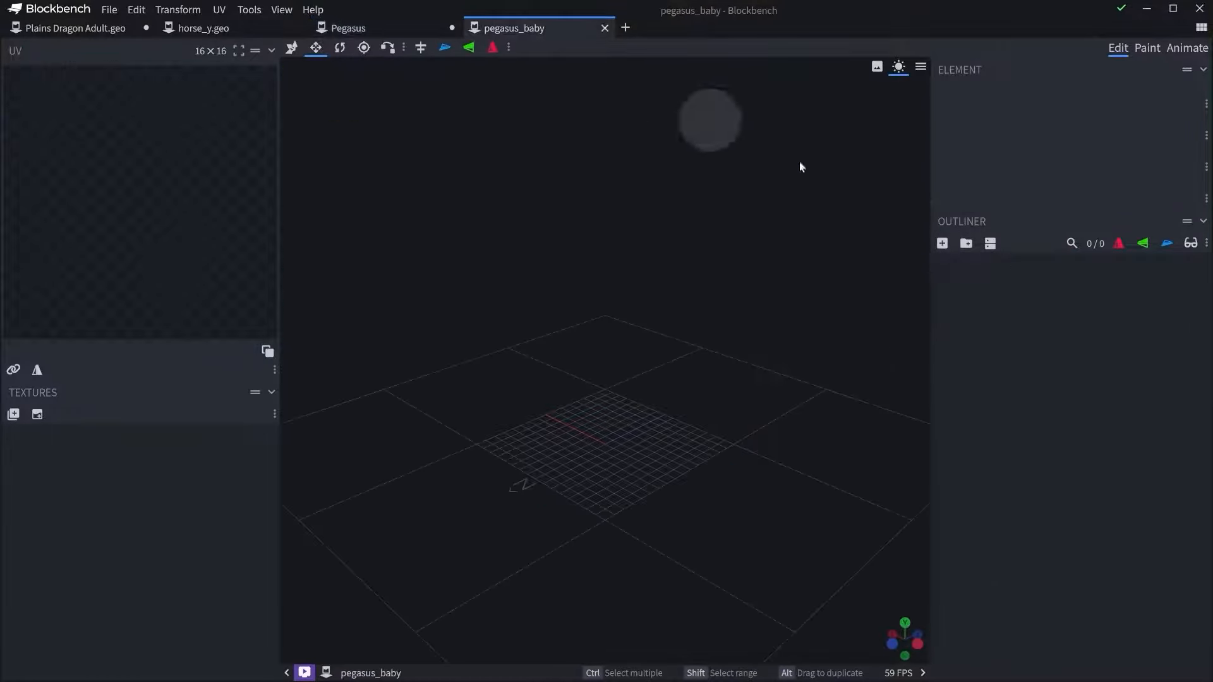
pyautogui.rightClick(965, 262)
pyautogui.click(1017, 330)
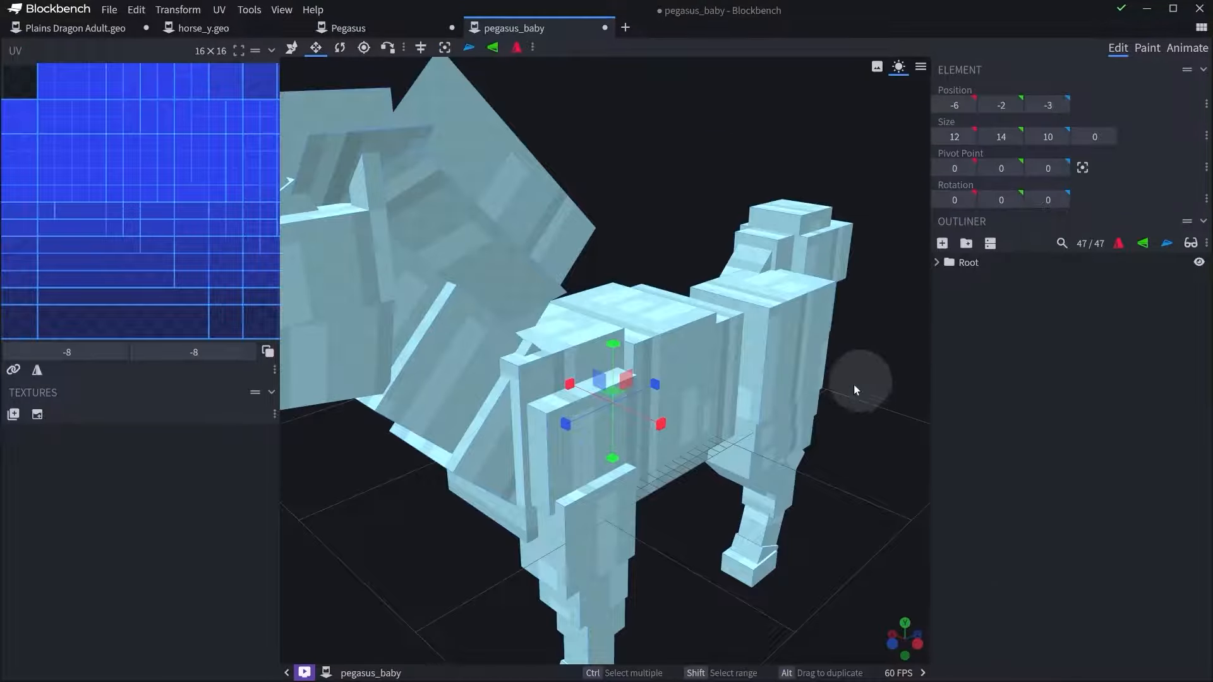
pyautogui.moveTo(854, 385); pyautogui.dragTo(808, 365)
pyautogui.scroll(-7, 777, 379)
pyautogui.scroll(2, 744, 386)
pyautogui.press('v')
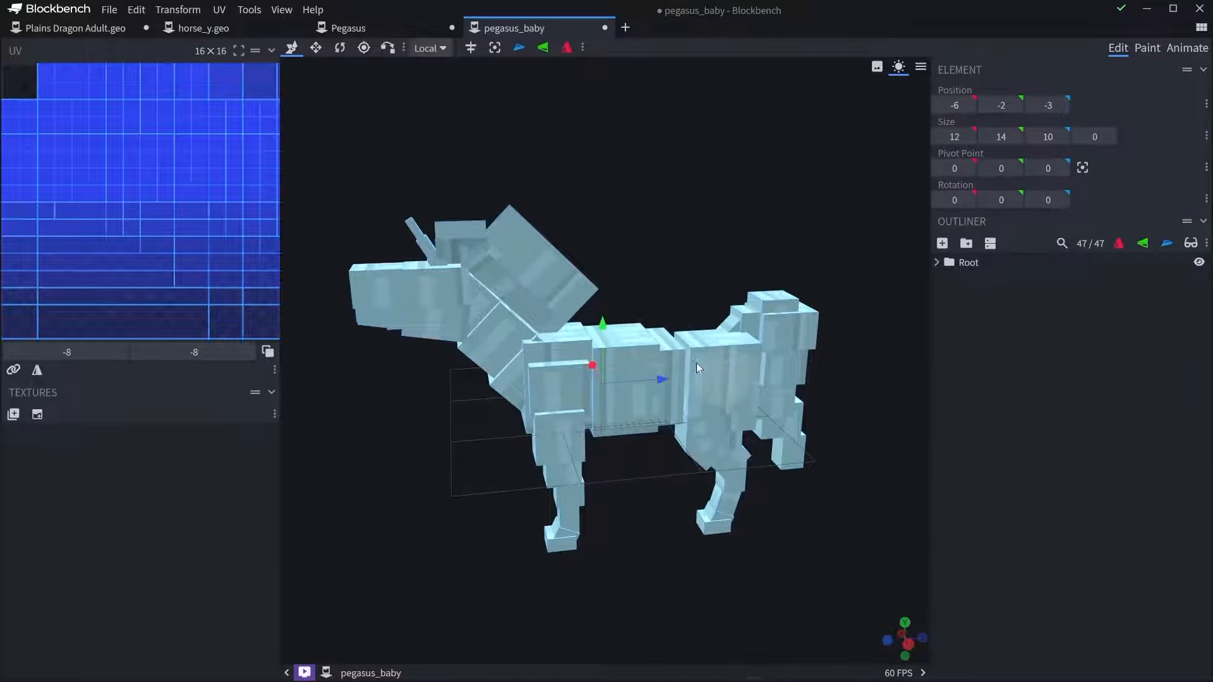
pyautogui.moveTo(603, 324); pyautogui.dragTo(608, 294)
pyautogui.hotkey('ctrl', 'z')
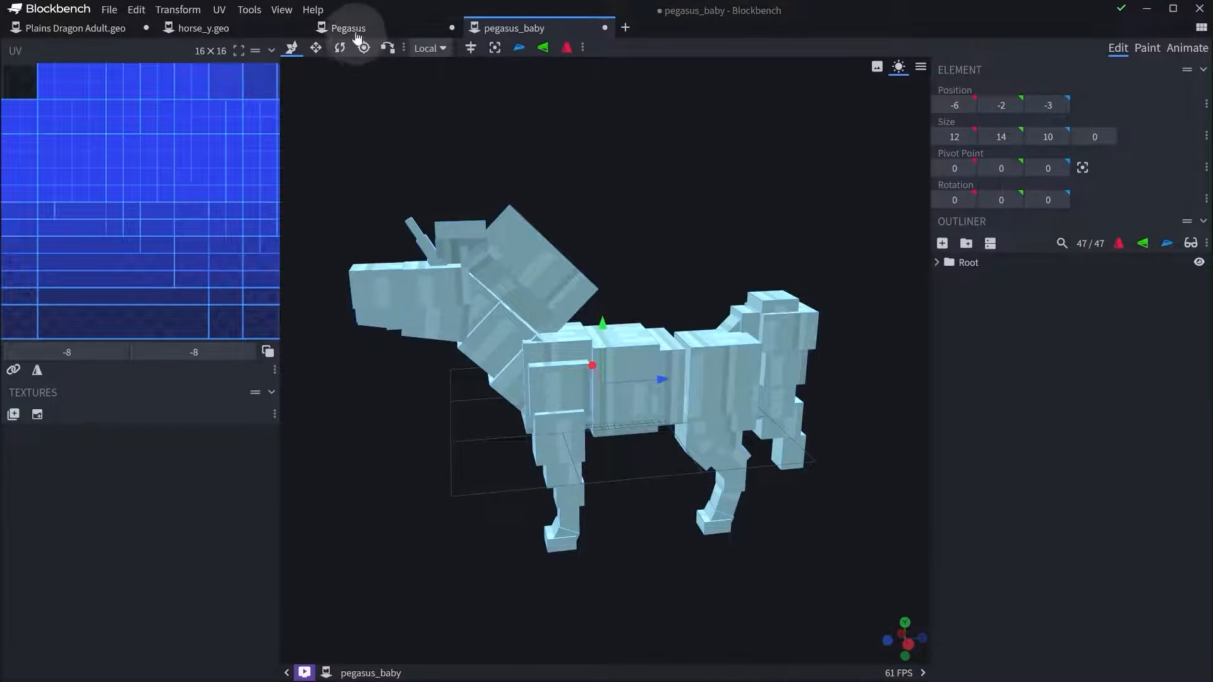
# - In the Pegasus project, raise the entire Root group about 21 units so the hooves rest on the ground grid
pyautogui.click(349, 28)
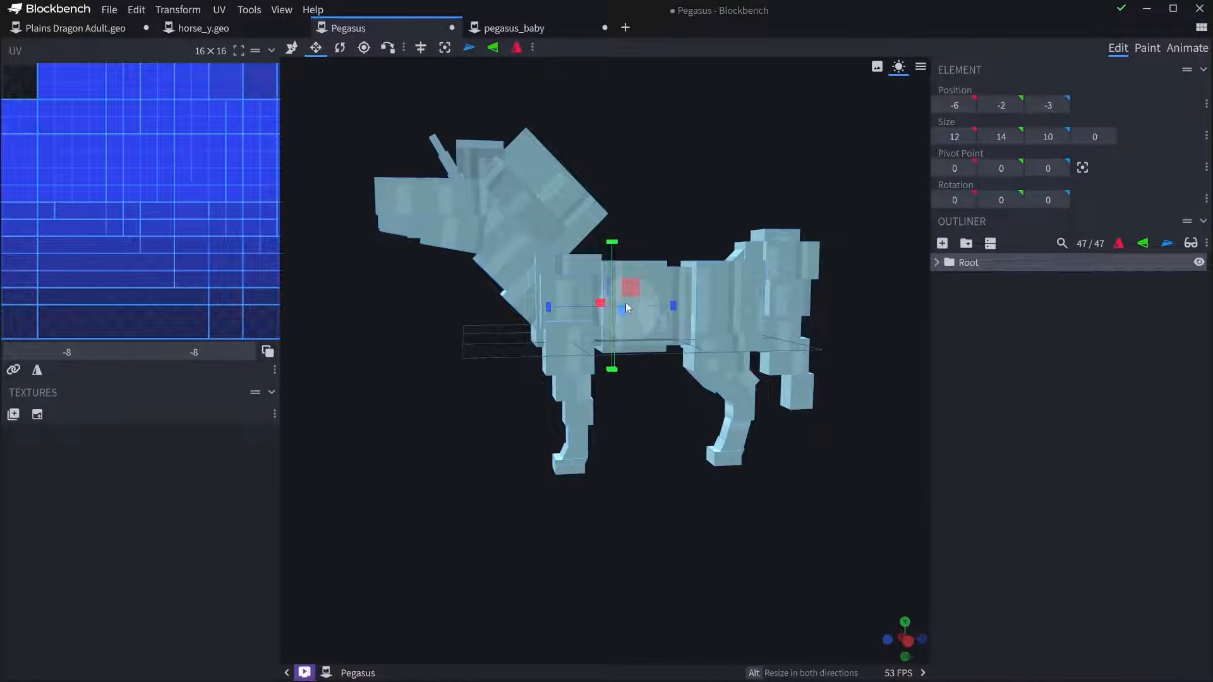
pyautogui.press('v')
pyautogui.click(617, 262)
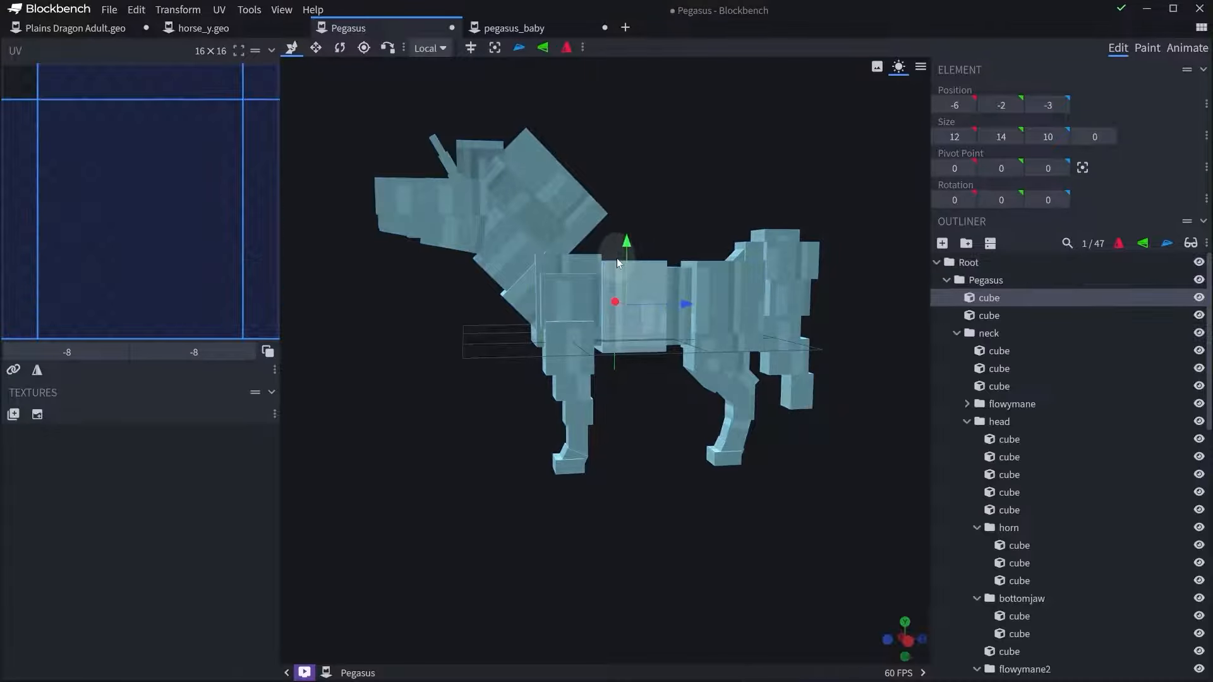
pyautogui.click(969, 263)
pyautogui.moveTo(617, 242); pyautogui.dragTo(640, 115)
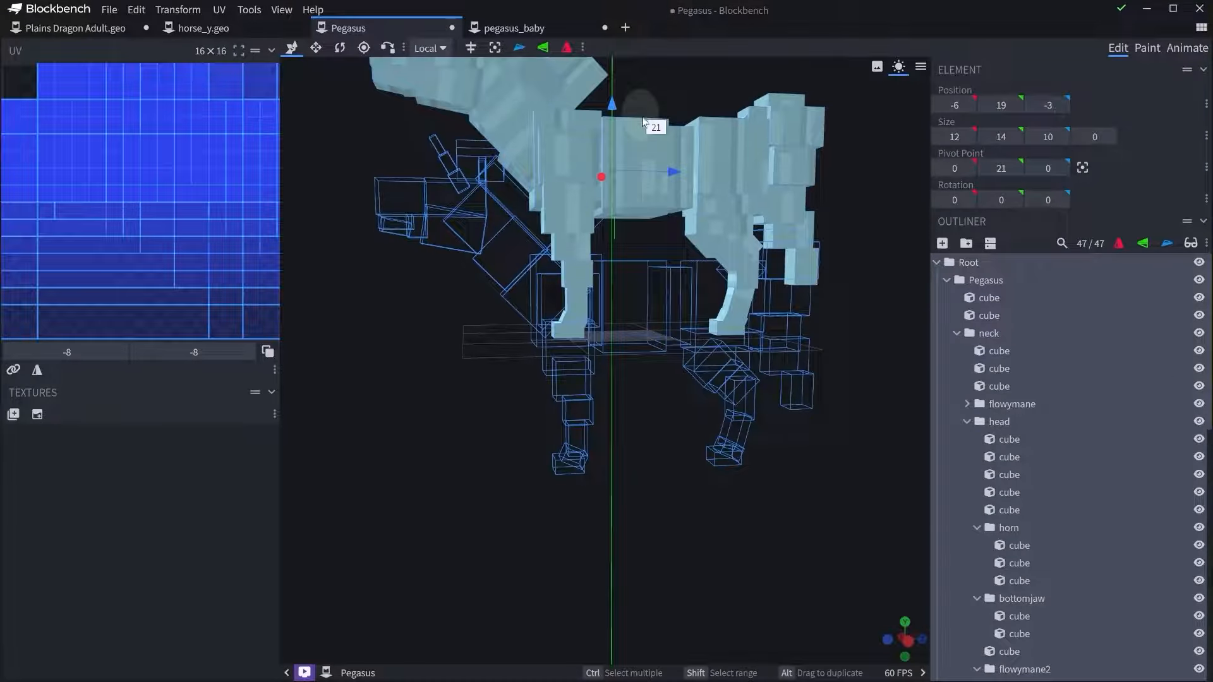
pyautogui.click(724, 333)
pyautogui.moveTo(724, 333); pyautogui.dragTo(703, 406)
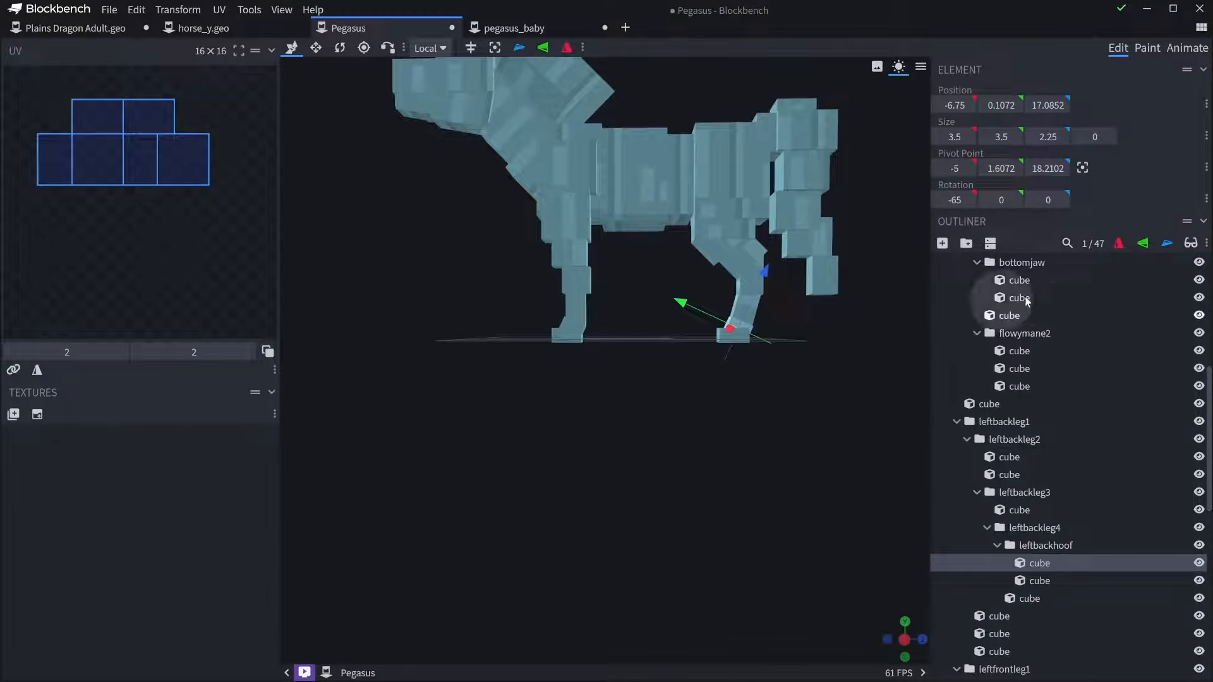
pyautogui.scroll(5, 988, 304)
# - In pegasus_baby, raise the whole pasted model 20 units to stand it on the grid
pyautogui.click(513, 27)
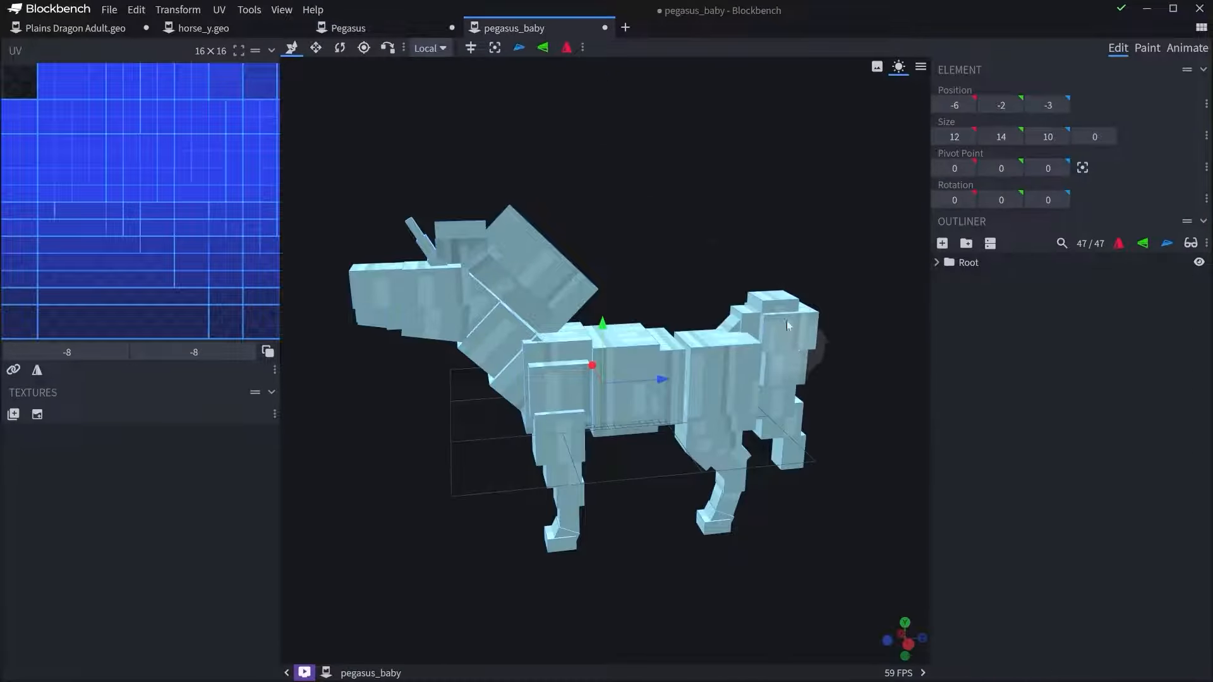
pyautogui.moveTo(600, 319); pyautogui.dragTo(611, 178)
pyautogui.moveTo(641, 412); pyautogui.dragTo(651, 369)
pyautogui.moveTo(601, 177); pyautogui.dragTo(604, 190)
pyautogui.moveTo(657, 393); pyautogui.dragTo(658, 410)
pyautogui.scroll(4, 644, 405)
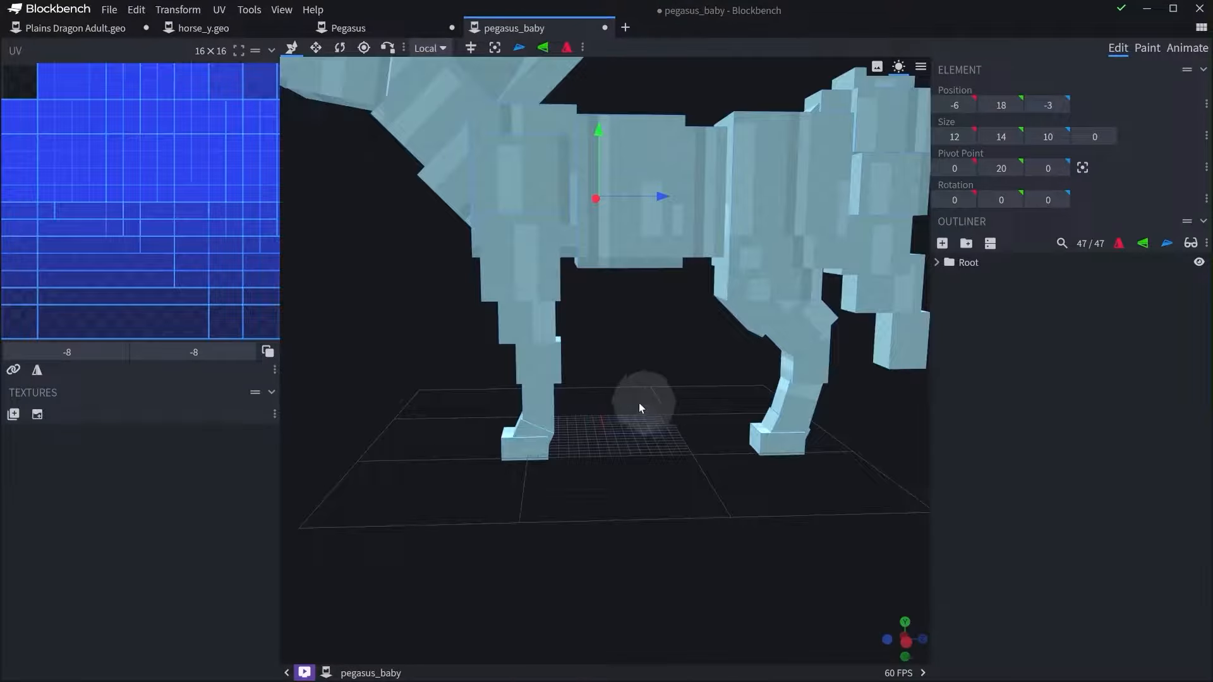
# - Delete the angled 5.5 × 5 × 6.5 thigh cube in the leftbackleg2 group
pyautogui.moveTo(638, 403); pyautogui.dragTo(553, 441, button='right')
pyautogui.scroll(3, 555, 442)
pyautogui.moveTo(552, 432); pyautogui.dragTo(574, 411)
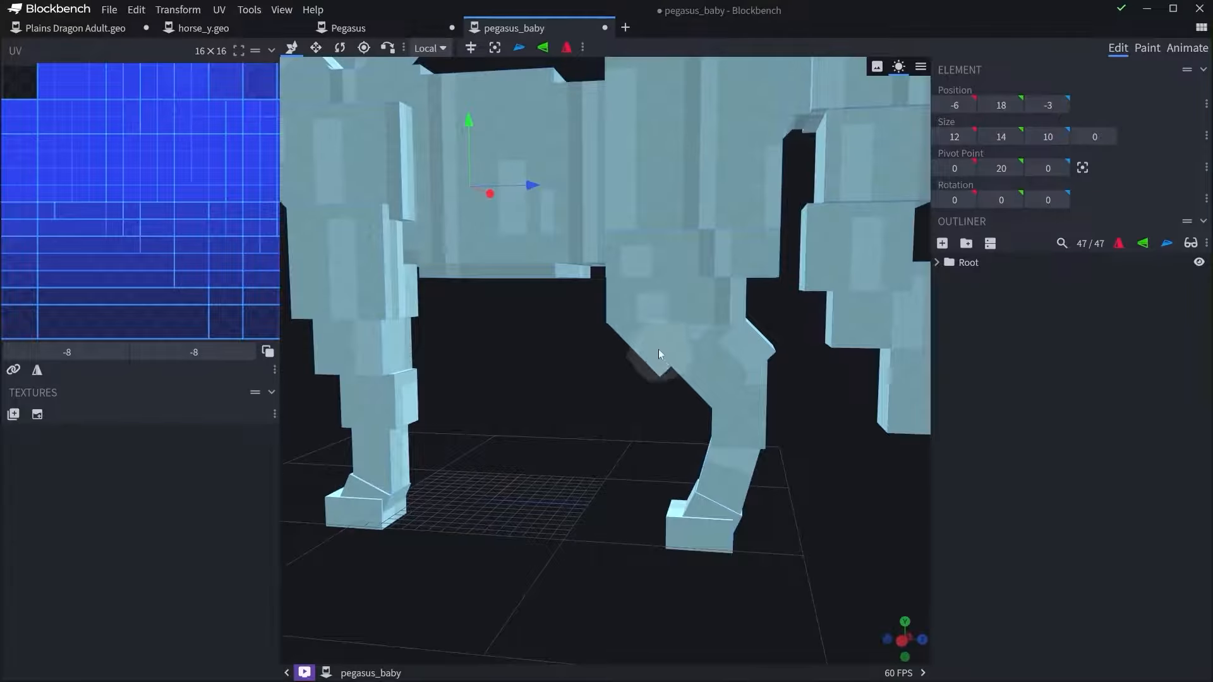
pyautogui.click(659, 352)
pyautogui.moveTo(659, 354); pyautogui.dragTo(574, 303, button='right')
pyautogui.moveTo(575, 303); pyautogui.dragTo(527, 355)
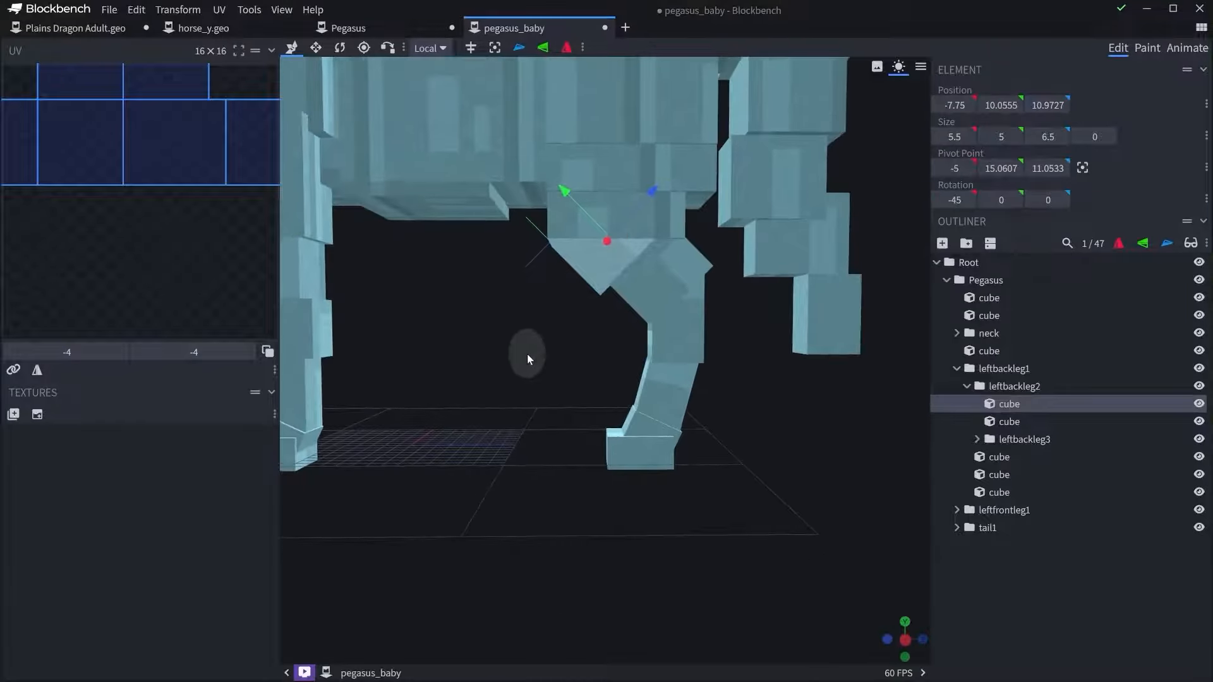
pyautogui.press('Delete')
# - Shorten the left back leg's shin cube just above the hoof
pyautogui.click(683, 401)
pyautogui.press('s')
pyautogui.moveTo(679, 342)
pyautogui.mouseDown()
pyautogui.moveTo(674, 367)
pyautogui.moveTo(674, 347)
pyautogui.mouseUp()
# - Lower the left back leg's two joint cubes about 5 units onto the shin and shift them 1 unit forward
pyautogui.click(687, 327)
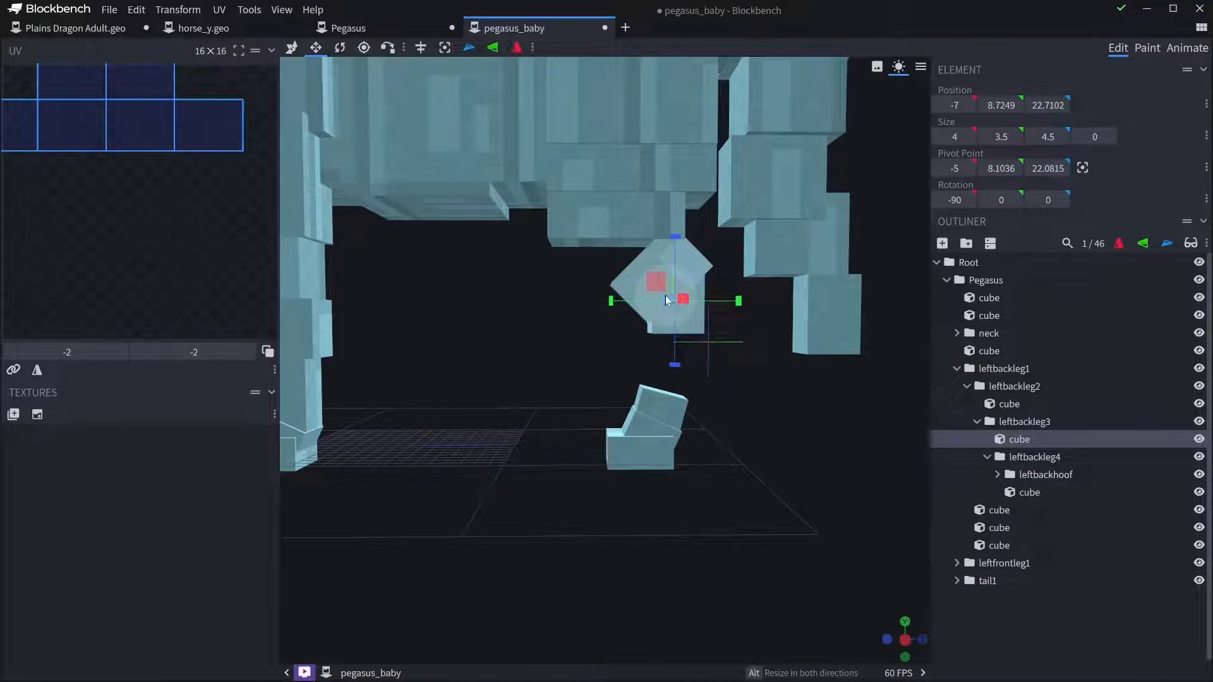
pyautogui.keyDown('ctrl'); pyautogui.click(653, 255); pyautogui.keyUp('ctrl')
pyautogui.press('v')
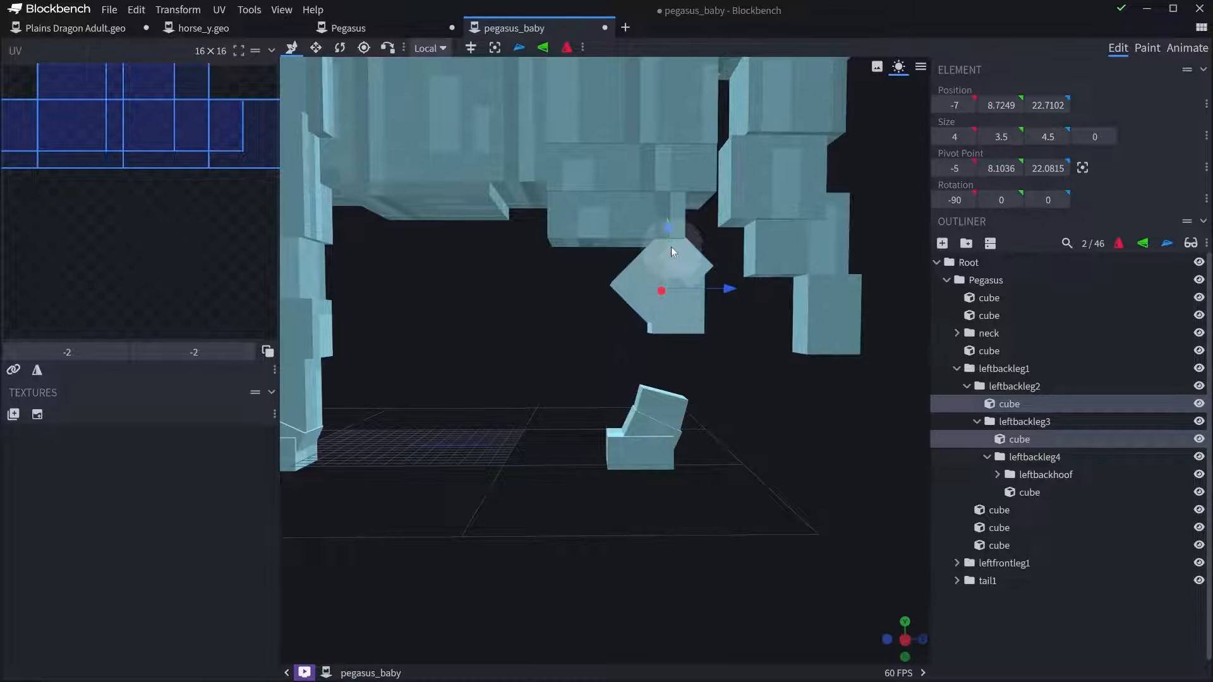
pyautogui.click(1013, 386)
pyautogui.click(686, 294)
pyautogui.keyDown('ctrl'); pyautogui.click(650, 272); pyautogui.keyUp('ctrl')
pyautogui.moveTo(670, 251); pyautogui.dragTo(671, 306)
pyautogui.moveTo(718, 347); pyautogui.dragTo(699, 350)
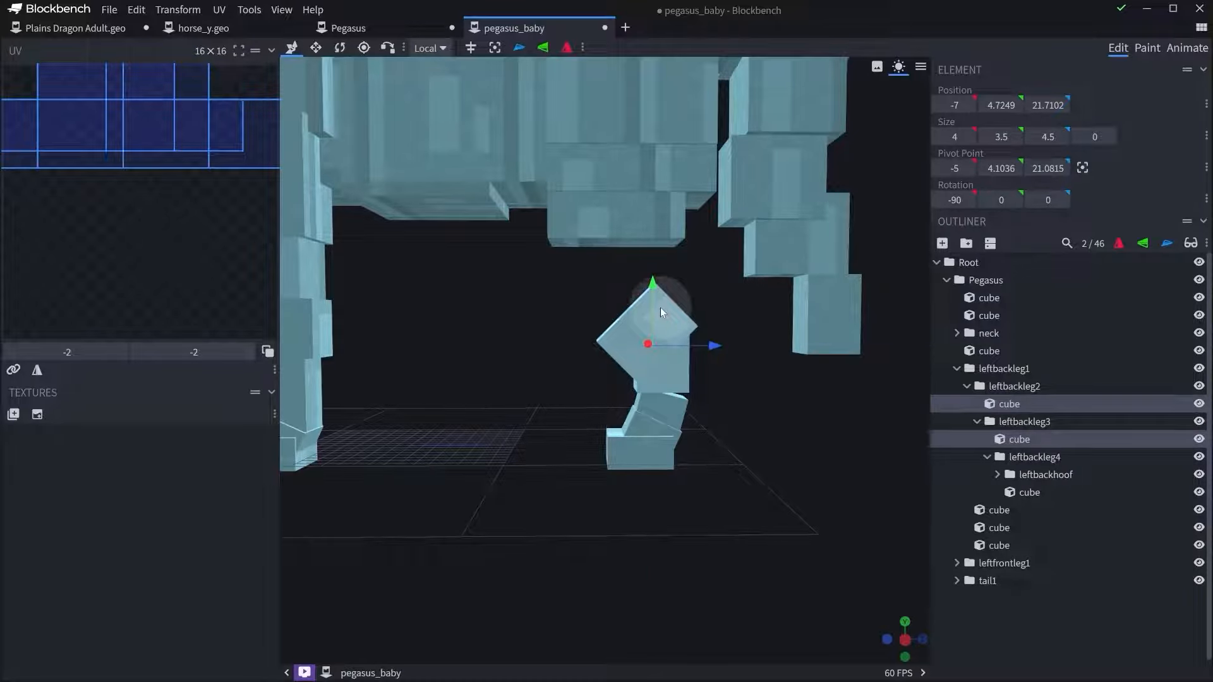
pyautogui.moveTo(647, 300); pyautogui.dragTo(653, 312)
# - Lower the left back leg's three upper cubes 8 units and shrink them, making the top one 4 high and 7 deep
pyautogui.click(644, 211)
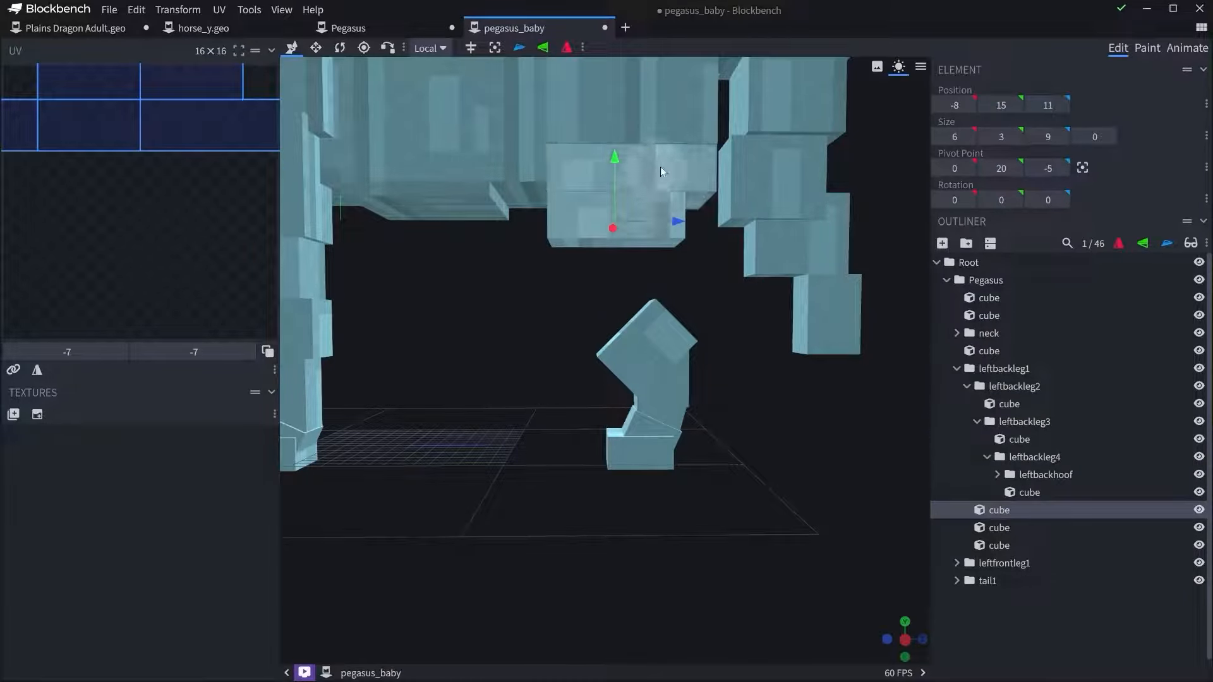
pyautogui.keyDown('ctrl'); pyautogui.click(661, 167); pyautogui.keyUp('ctrl')
pyautogui.keyDown('ctrl'); pyautogui.click(669, 115); pyautogui.keyUp('ctrl')
pyautogui.moveTo(619, 105); pyautogui.dragTo(624, 216)
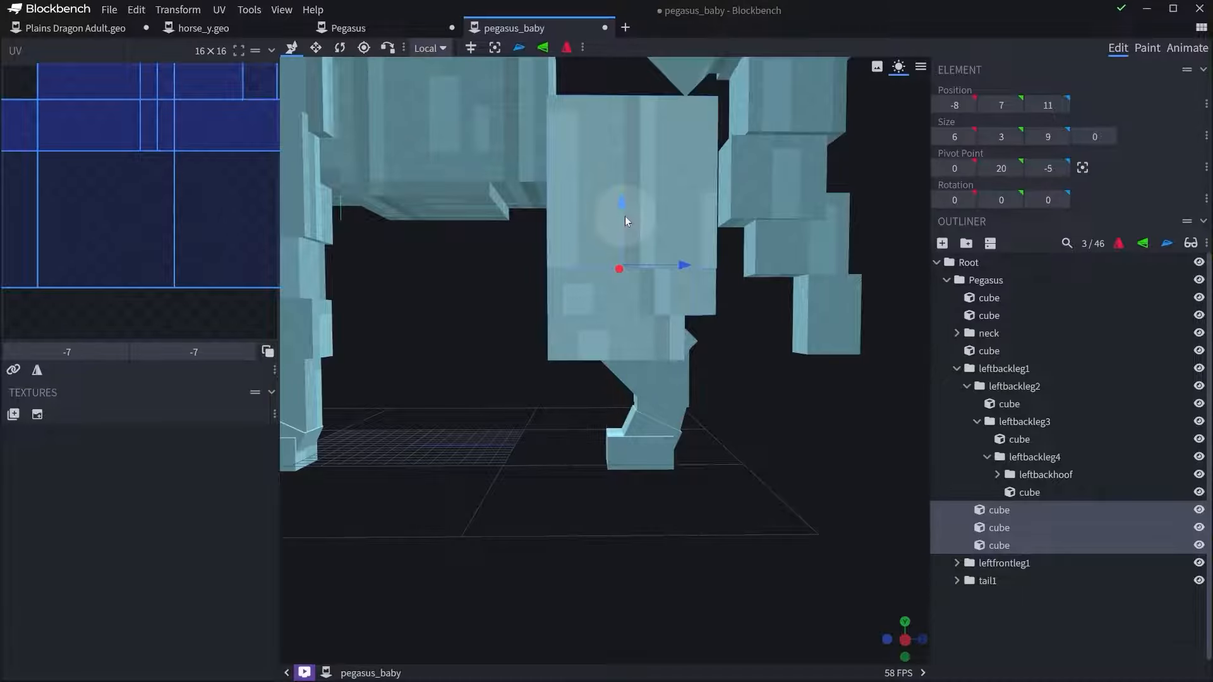
pyautogui.press('s')
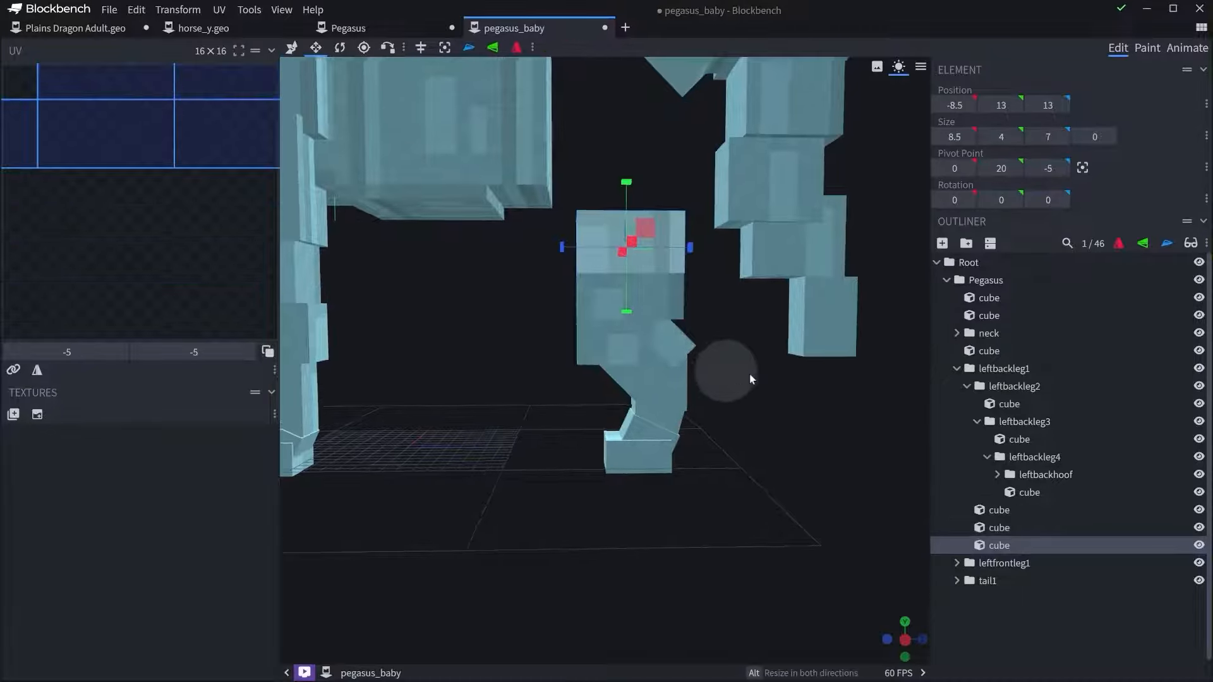
# - Shorten the left front leg's shin cube above the hoof by lowering its upper end
pyautogui.scroll(-5, 761, 371)
pyautogui.moveTo(554, 414); pyautogui.dragTo(674, 361, button='right')
pyautogui.click(554, 427)
pyautogui.click(554, 396)
pyautogui.scroll(5, 640, 396)
pyautogui.scroll(2, 673, 365)
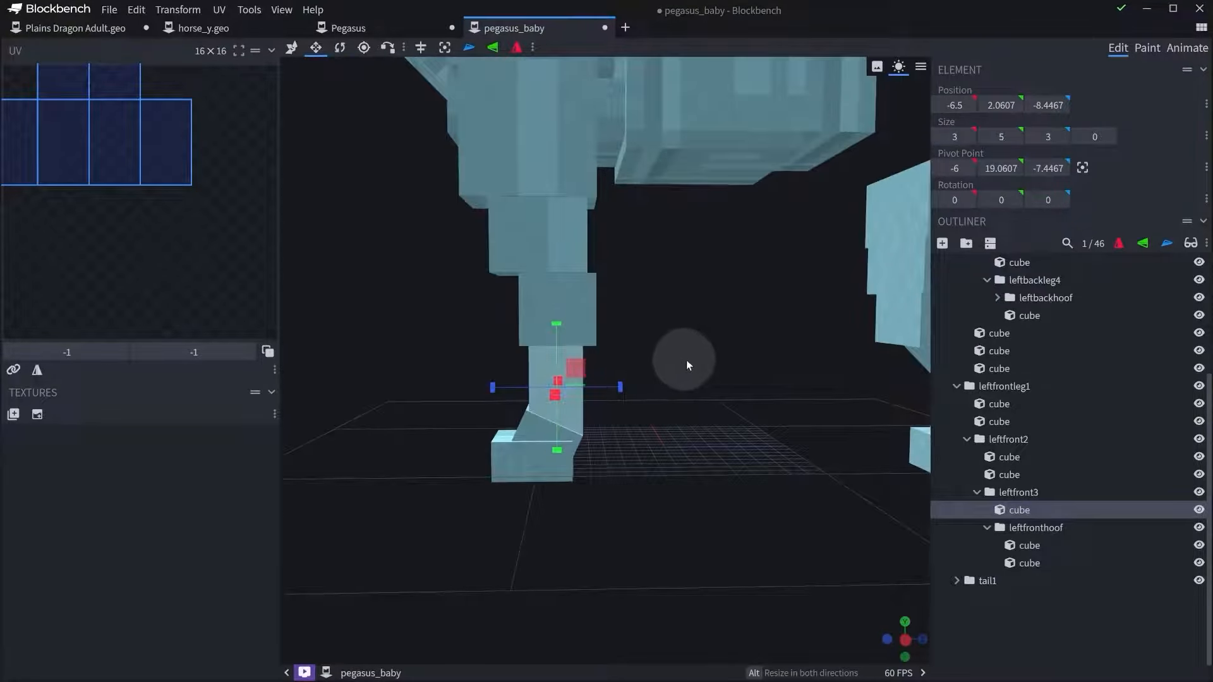
pyautogui.moveTo(566, 317); pyautogui.dragTo(572, 366)
# - Delete the 4.75 × 6 × 5.25 cube in the leftfront2 group
pyautogui.click(571, 311)
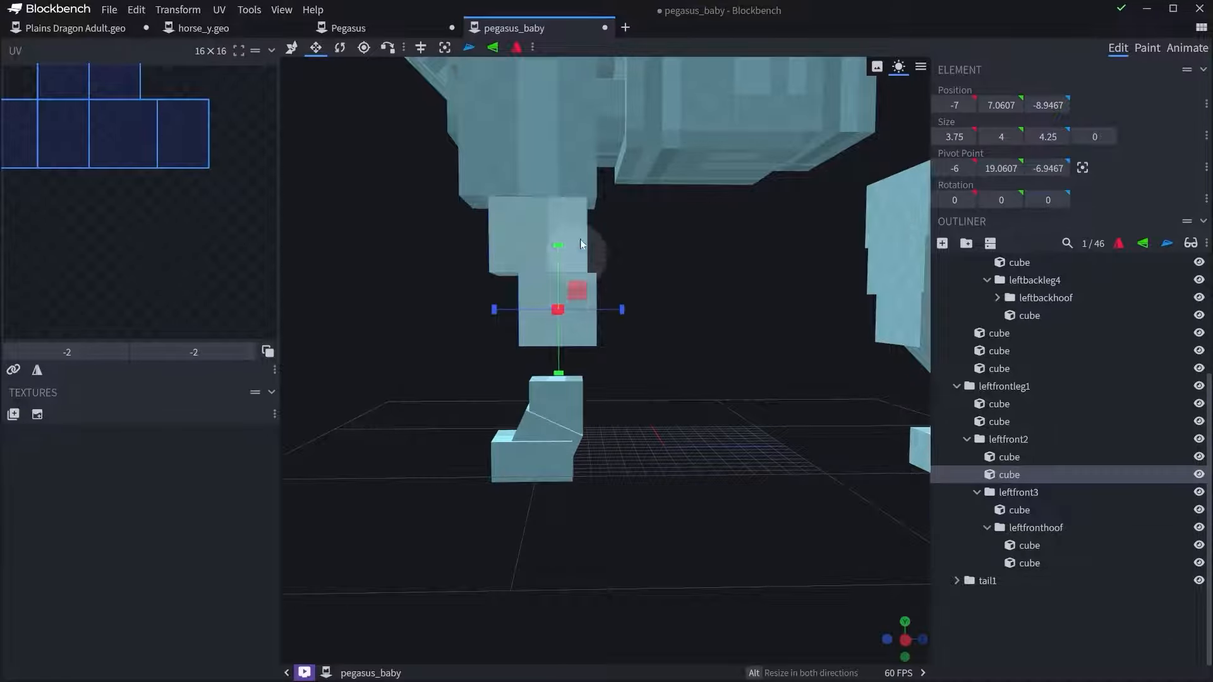
pyautogui.moveTo(662, 305); pyautogui.dragTo(688, 331, button='right')
pyautogui.click(578, 249)
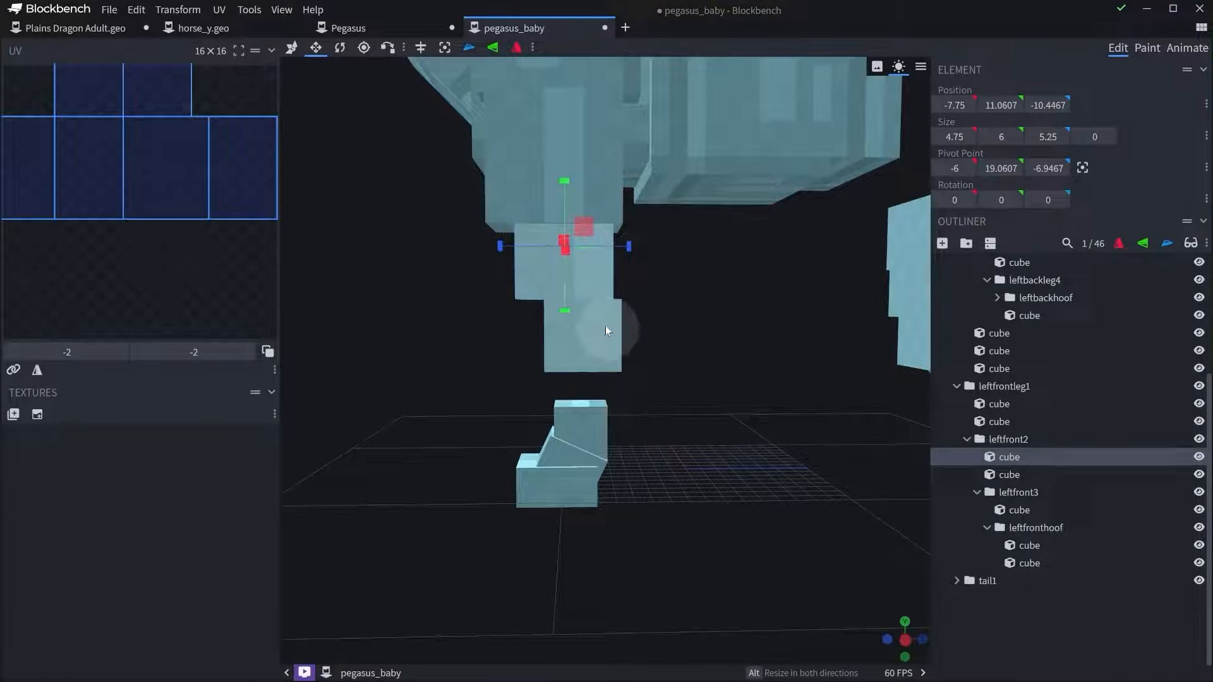
pyautogui.press('Delete')
# - Delete the tall shoulder cube of the left front leg, keeping the 5.25 × 8 × 7.25 cube
pyautogui.click(592, 202)
pyautogui.moveTo(635, 216); pyautogui.dragTo(640, 317, button='right')
pyautogui.keyDown('shift'); pyautogui.click(592, 152); pyautogui.keyUp('shift')
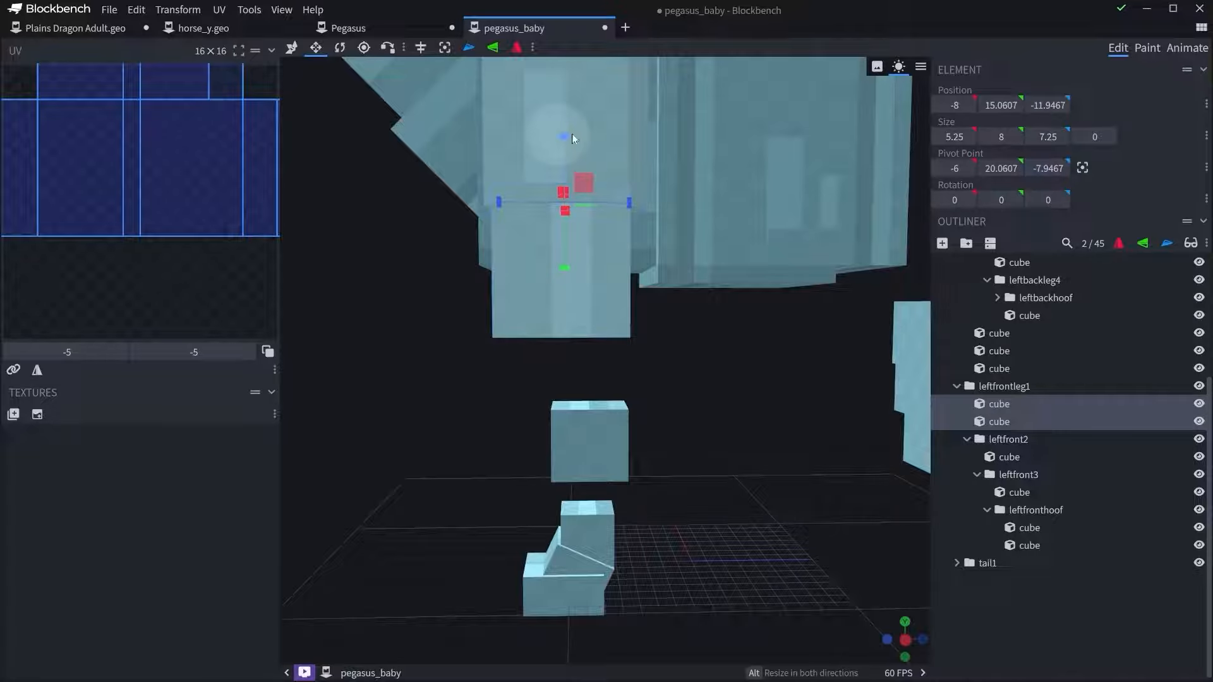
pyautogui.click(571, 140)
pyautogui.click(567, 232)
pyautogui.moveTo(566, 197)
pyautogui.mouseDown()
pyautogui.moveTo(561, 253)
pyautogui.moveTo(573, 197)
pyautogui.mouseUp()
pyautogui.click(584, 183)
pyautogui.press('Delete')
# - Move the left front leg's remaining upper cubes down onto the shin, placing the top cube at Y 9.0607
pyautogui.click(567, 256)
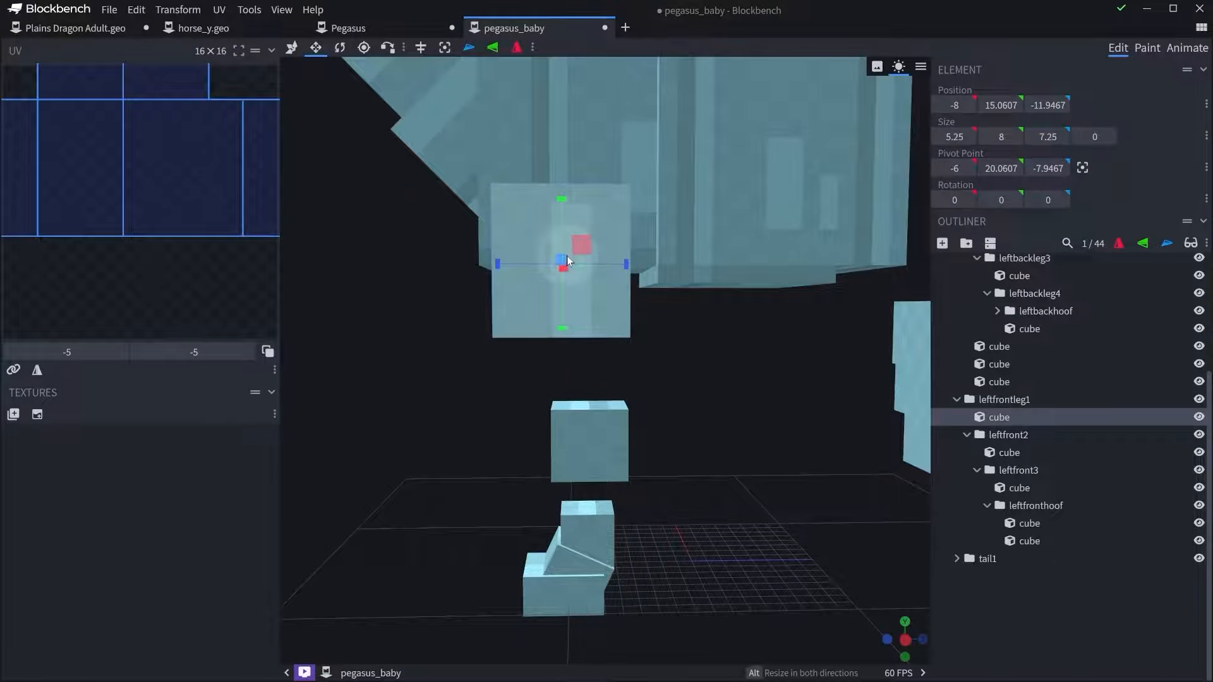
pyautogui.press('v')
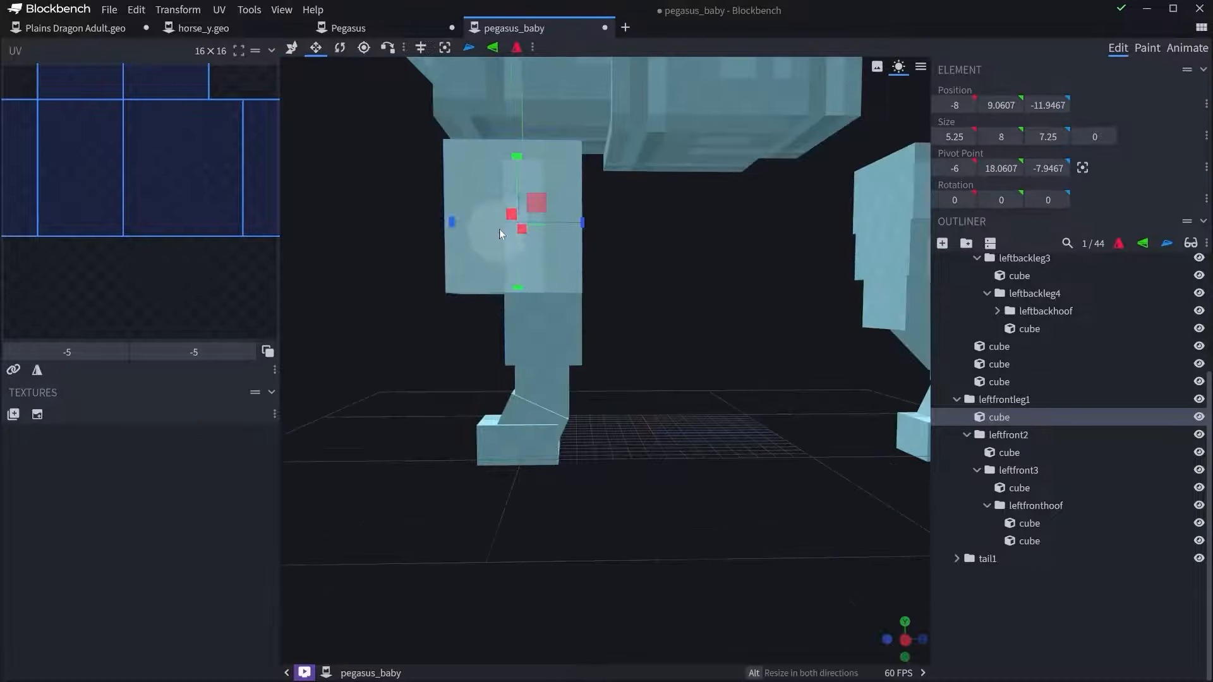
# - Reduce the depth of the left front leg's top cube by pulling its front face back
pyautogui.moveTo(453, 222); pyautogui.dragTo(533, 218)
pyautogui.scroll(-4, 669, 294)
pyautogui.moveTo(691, 305)
pyautogui.mouseDown()
pyautogui.moveTo(649, 308)
pyautogui.moveTo(689, 320)
pyautogui.moveTo(730, 274)
pyautogui.moveTo(677, 307)
pyautogui.moveTo(687, 321)
pyautogui.mouseUp()
# - Move the whole left back leg forward 8 units, placing its top cube at Z 5
pyautogui.click(837, 286)
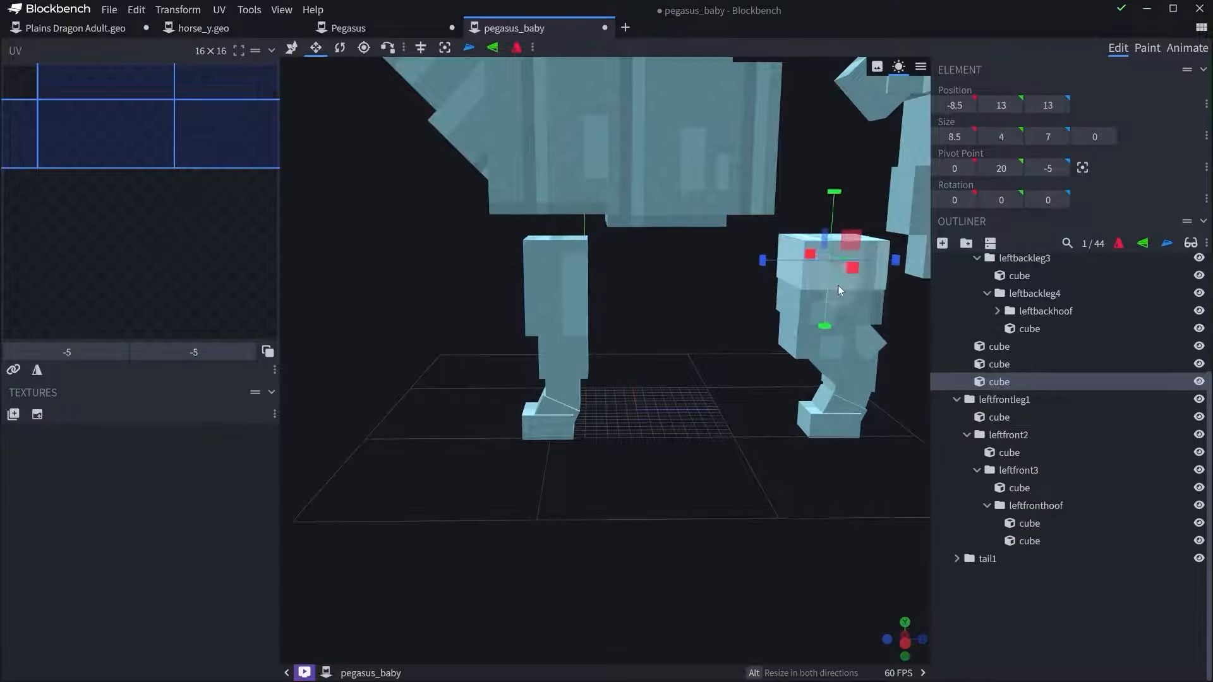
pyautogui.doubleClick(822, 328)
pyautogui.moveTo(880, 340); pyautogui.dragTo(661, 255)
pyautogui.click(669, 253)
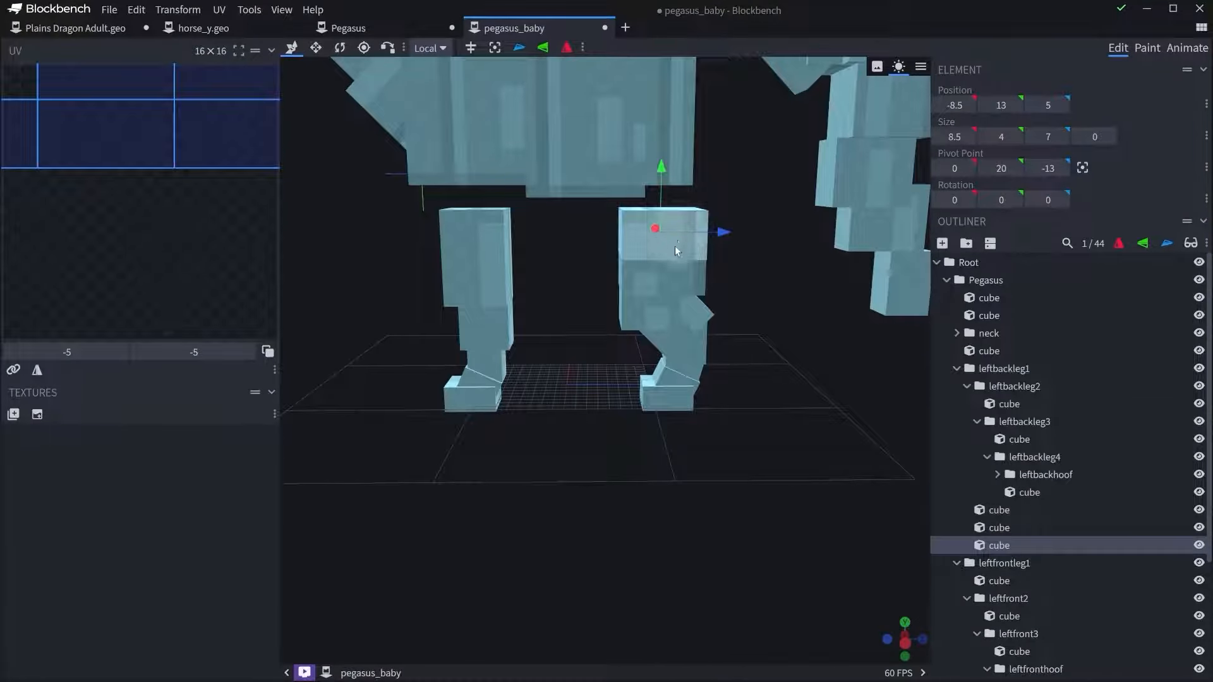
# - Lower the tops of the three body cubes by 5 units and narrow them by 2 units on each side
pyautogui.press('s')
pyautogui.moveTo(661, 180); pyautogui.dragTo(618, 185)
pyautogui.click(618, 185)
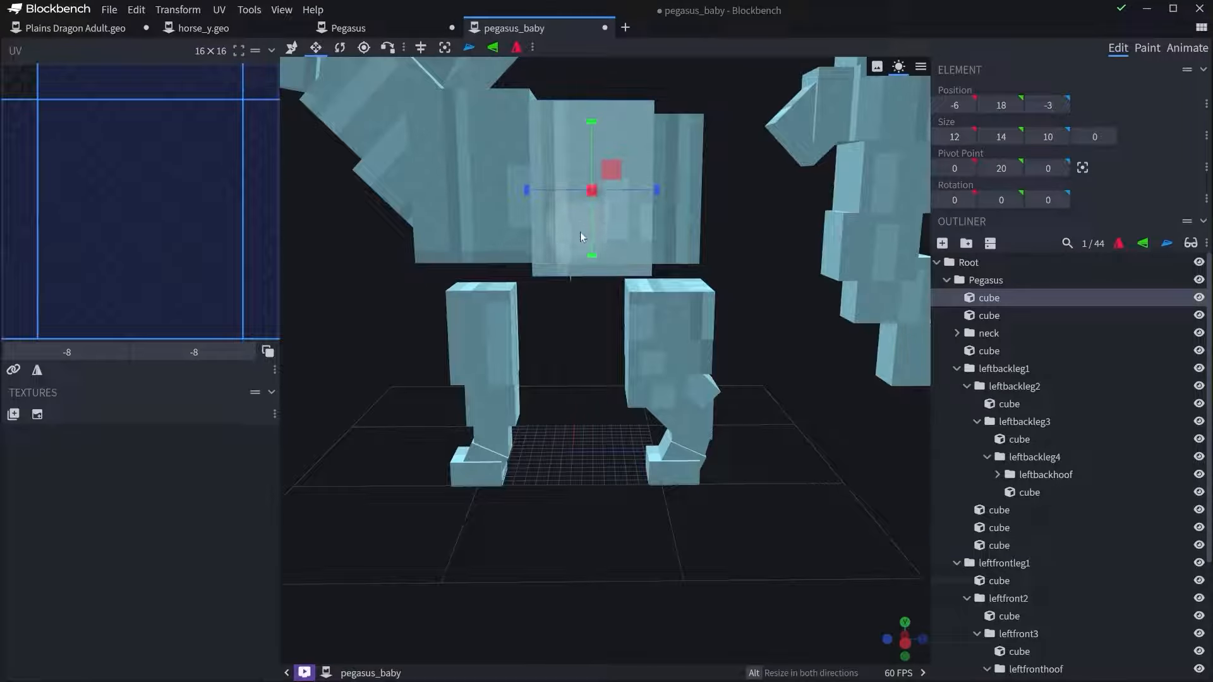
pyautogui.moveTo(739, 257); pyautogui.dragTo(617, 288)
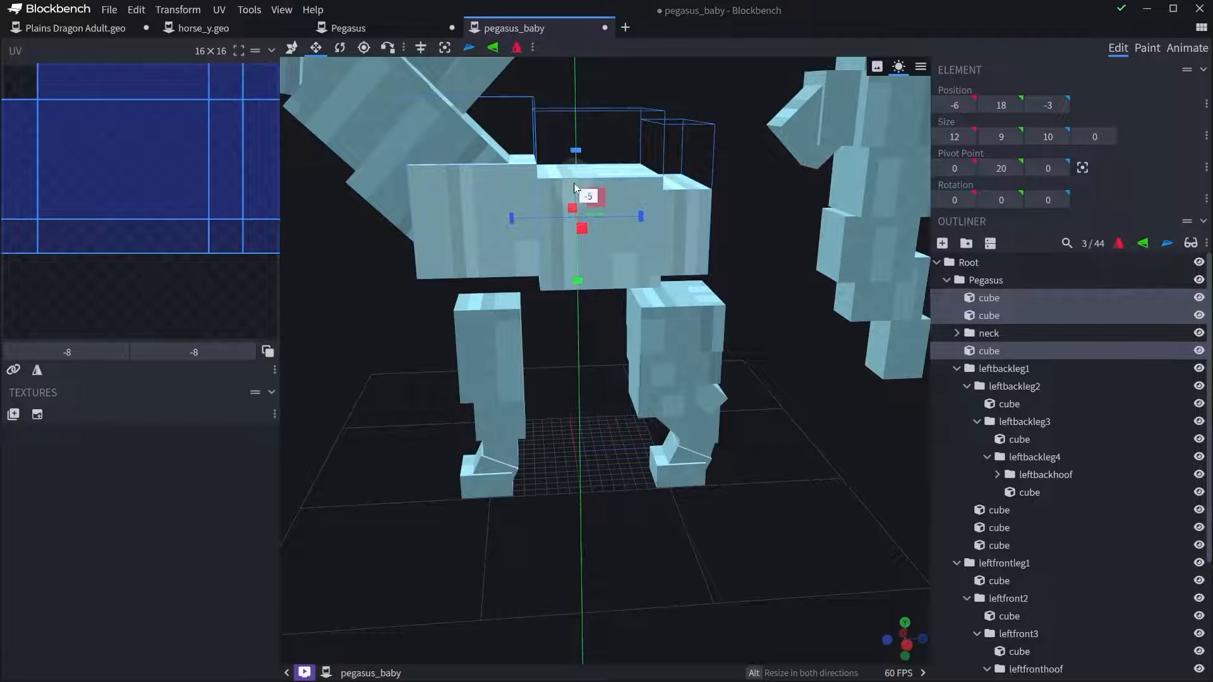
pyautogui.moveTo(631, 120); pyautogui.dragTo(622, 239)
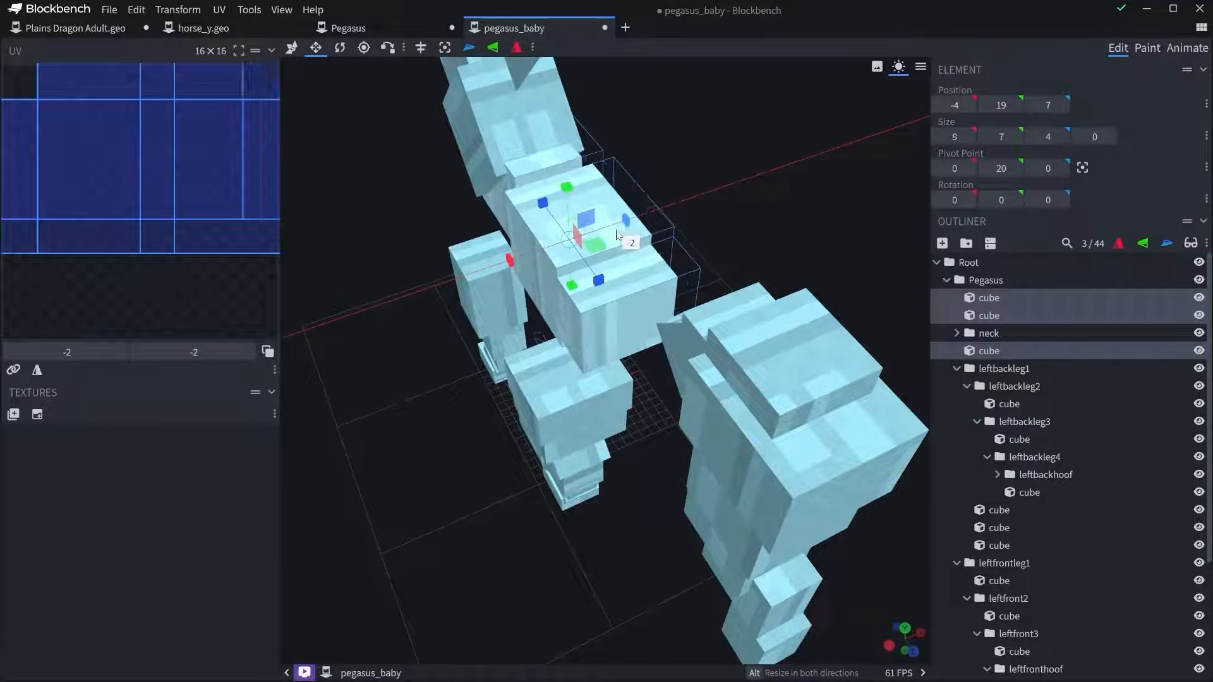
# - Move the three body cubes down 10 units and forward 2 units so they sit between the legs
pyautogui.moveTo(682, 189); pyautogui.dragTo(768, 101)
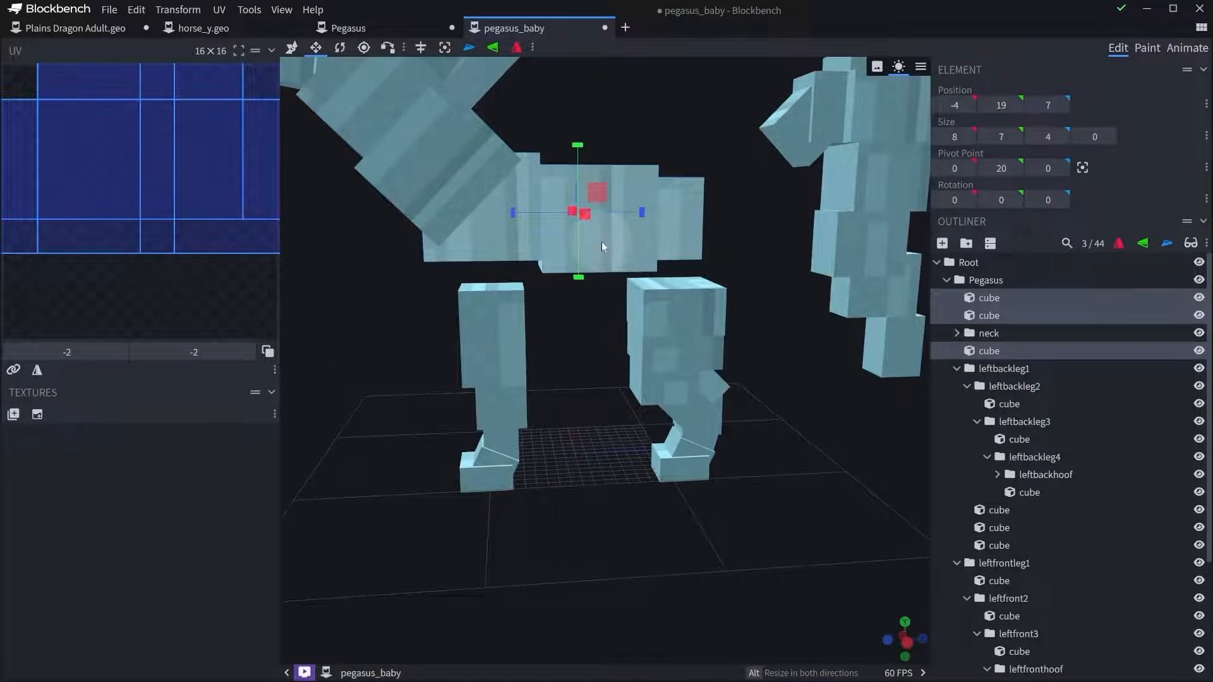
pyautogui.press('v')
pyautogui.moveTo(578, 161); pyautogui.dragTo(588, 276)
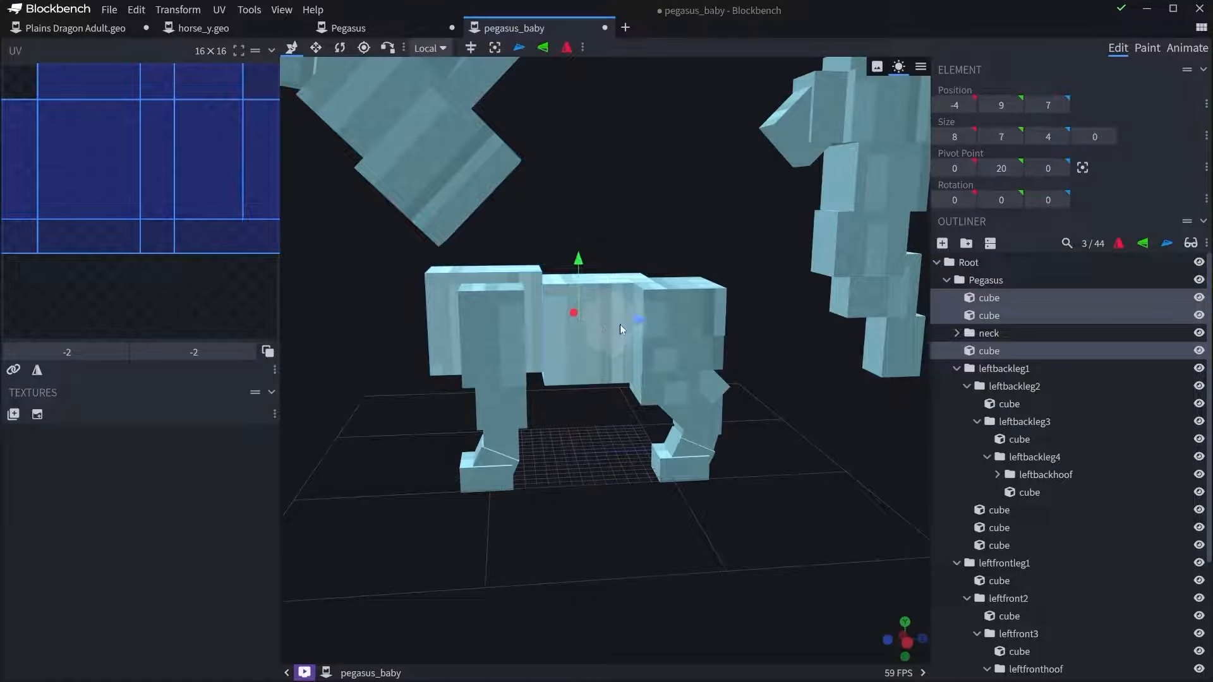
pyautogui.moveTo(623, 323); pyautogui.dragTo(602, 322)
# - Move the whole tail1 group forward 9 units and down 13 units behind the body
pyautogui.moveTo(622, 252); pyautogui.dragTo(583, 272)
pyautogui.click(637, 212)
pyautogui.moveTo(707, 244); pyautogui.dragTo(720, 291, button='right')
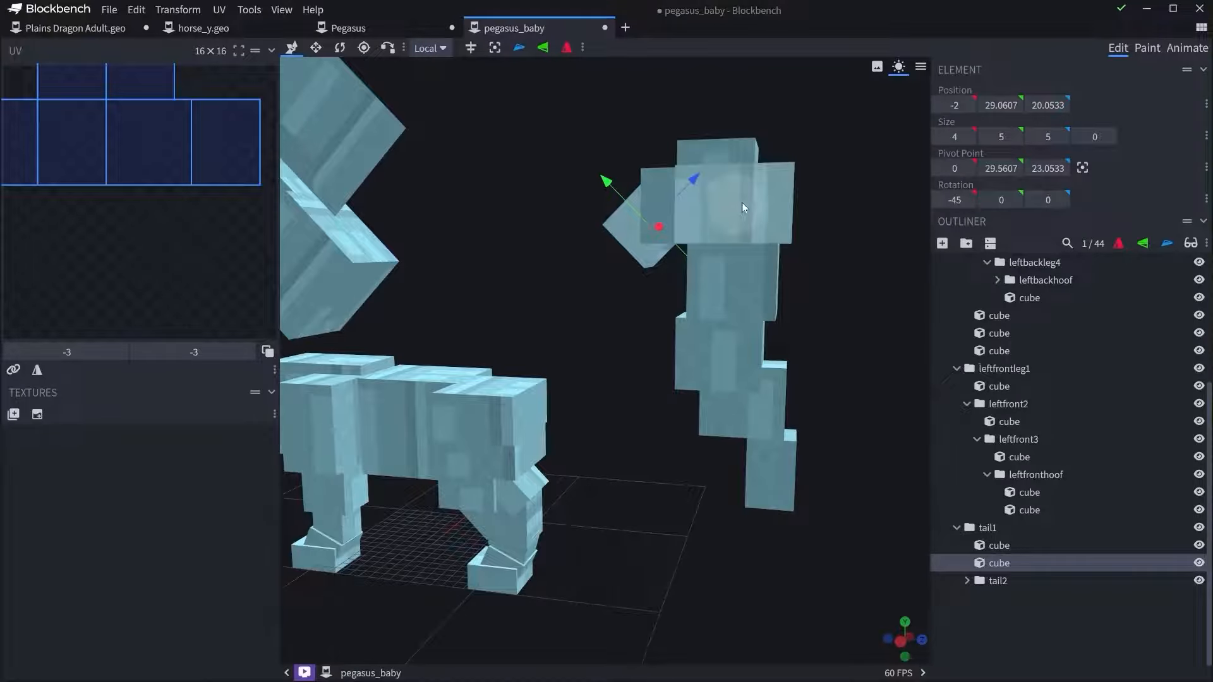
pyautogui.click(991, 529)
pyautogui.moveTo(772, 357); pyautogui.dragTo(871, 336, button='right')
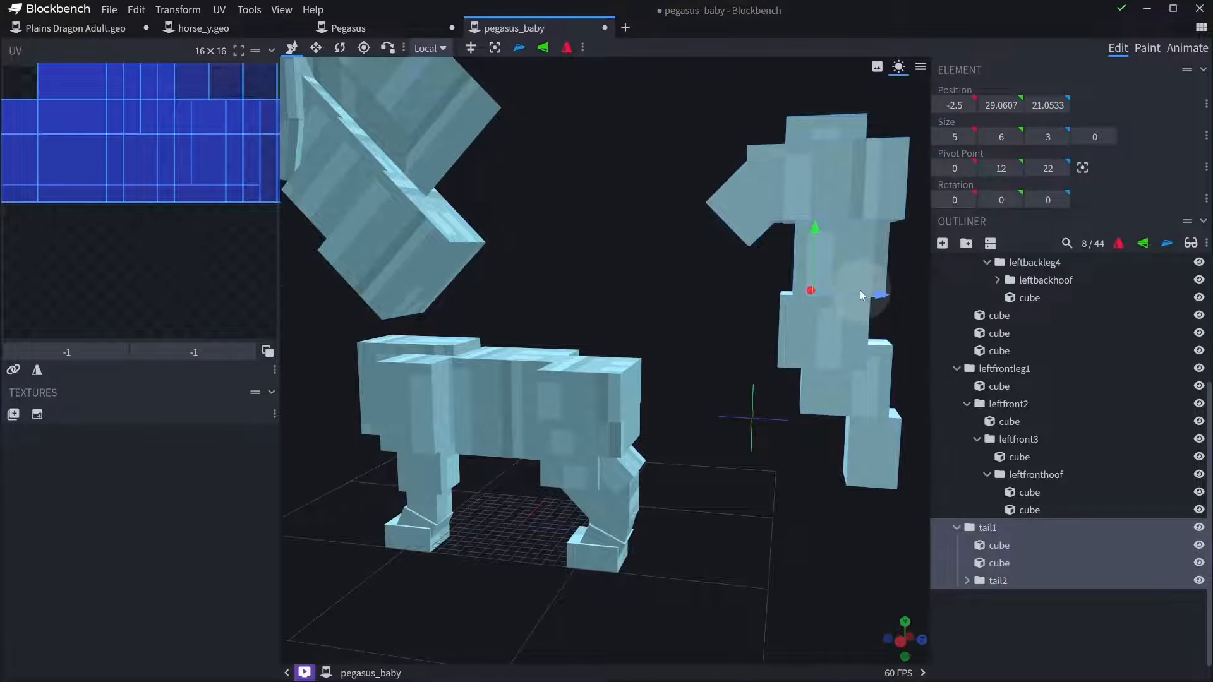
pyautogui.moveTo(859, 295); pyautogui.dragTo(749, 301)
pyautogui.moveTo(689, 230); pyautogui.dragTo(708, 382)
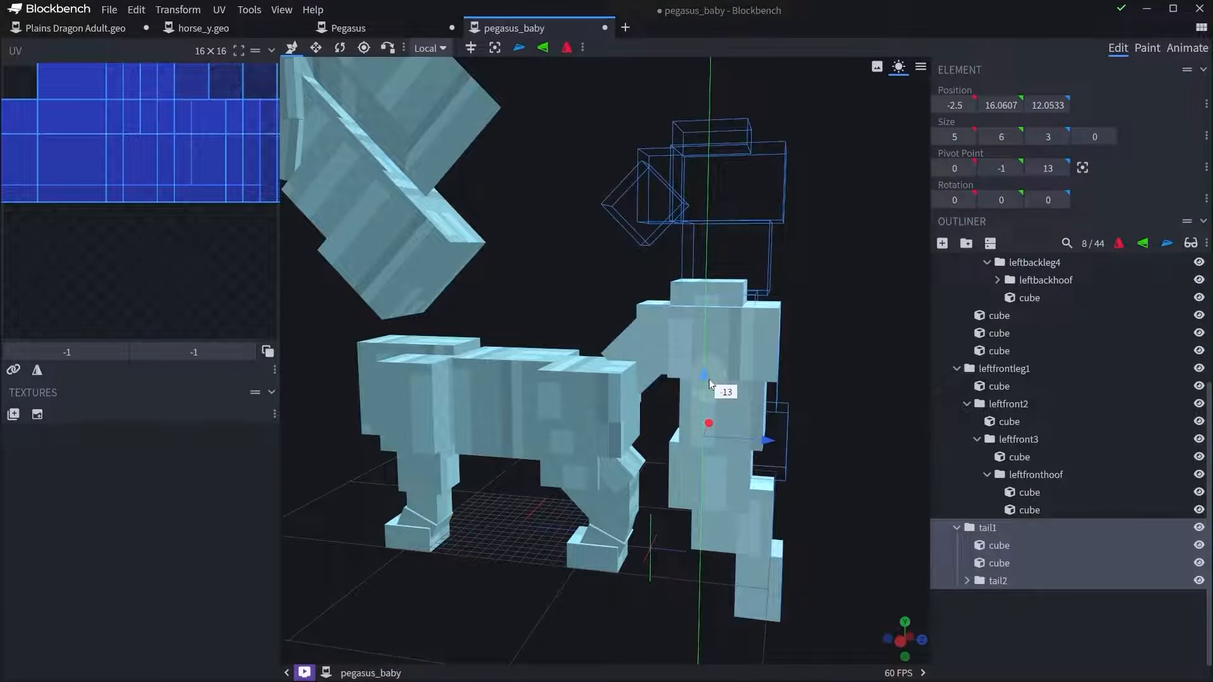
# - Delete the 5.25 × 6 × 7 cube in the tail3 group
pyautogui.moveTo(749, 435); pyautogui.dragTo(662, 373, button='right')
pyautogui.click(650, 405)
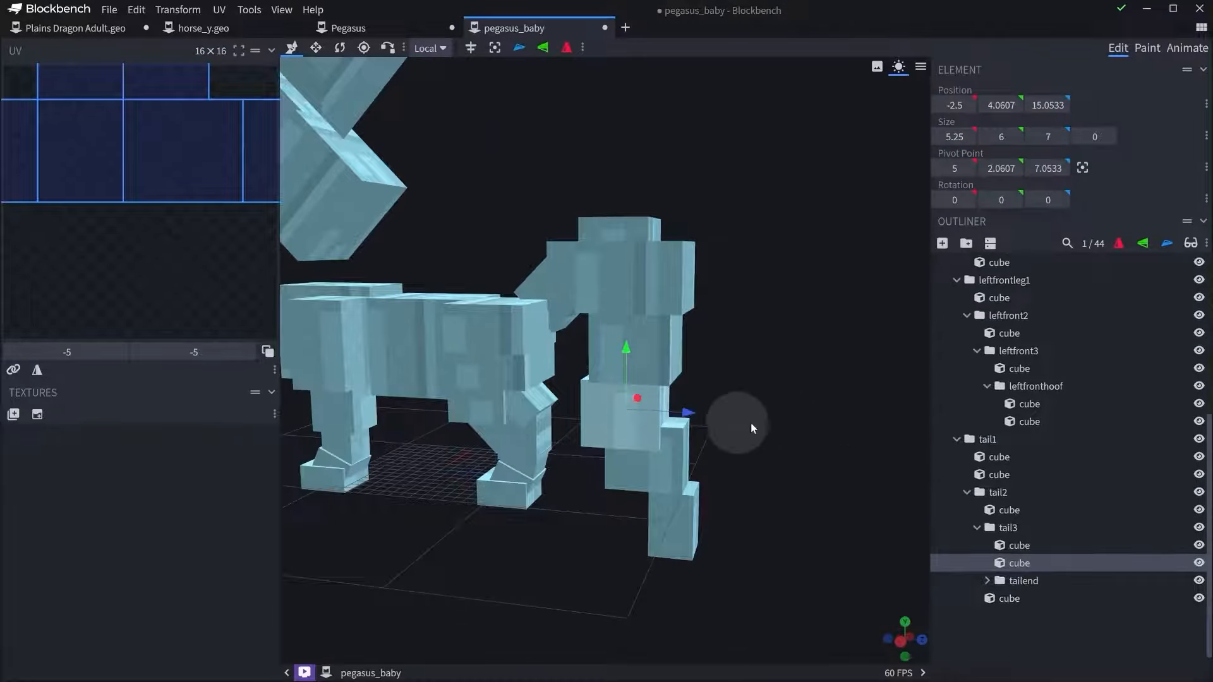
pyautogui.moveTo(752, 428); pyautogui.dragTo(785, 414)
pyautogui.press('Delete')
# - Move the two tailend cubes up toward the tail base and delete the overlapping tail2 cube
pyautogui.click(680, 455)
pyautogui.keyDown('ctrl'); pyautogui.click(703, 520); pyautogui.keyUp('ctrl')
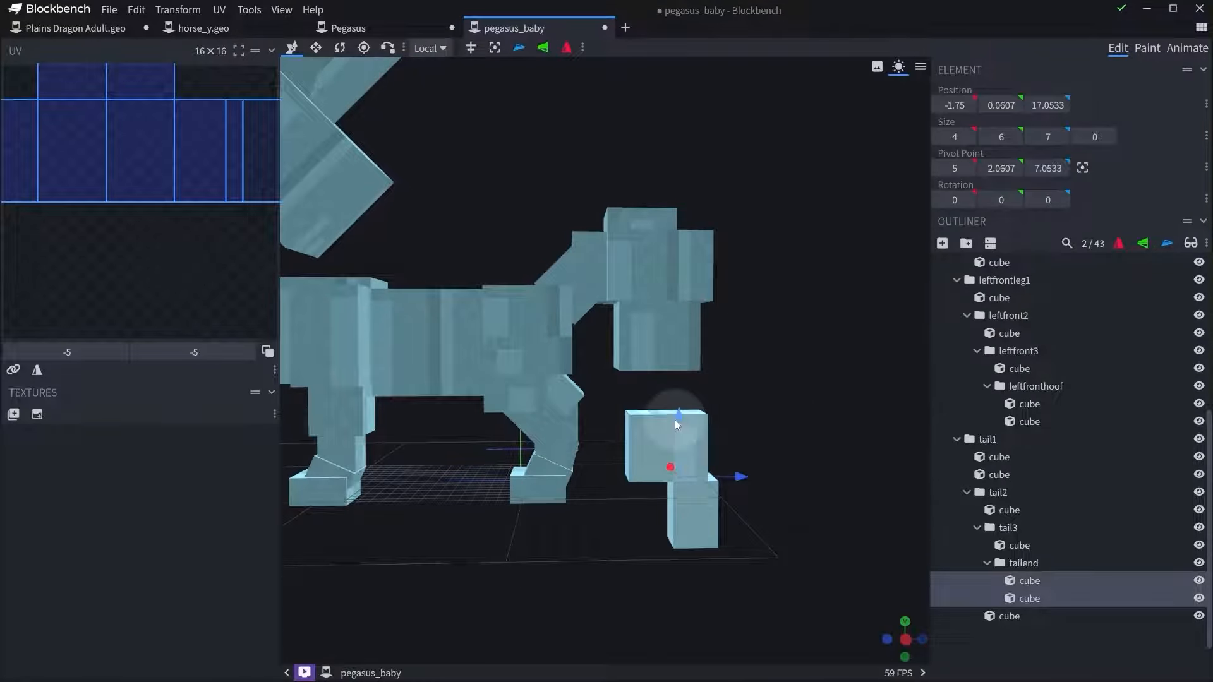
pyautogui.moveTo(678, 417); pyautogui.dragTo(658, 293)
pyautogui.click(669, 289)
pyautogui.press('Delete')
# - Move the tail3 cube and both tailend cubes forward 1 unit
pyautogui.click(666, 347)
pyautogui.keyDown('ctrl'); pyautogui.click(687, 408); pyautogui.keyUp('ctrl')
pyautogui.keyDown('ctrl'); pyautogui.click(692, 442); pyautogui.keyUp('ctrl')
pyautogui.moveTo(732, 333); pyautogui.dragTo(722, 334)
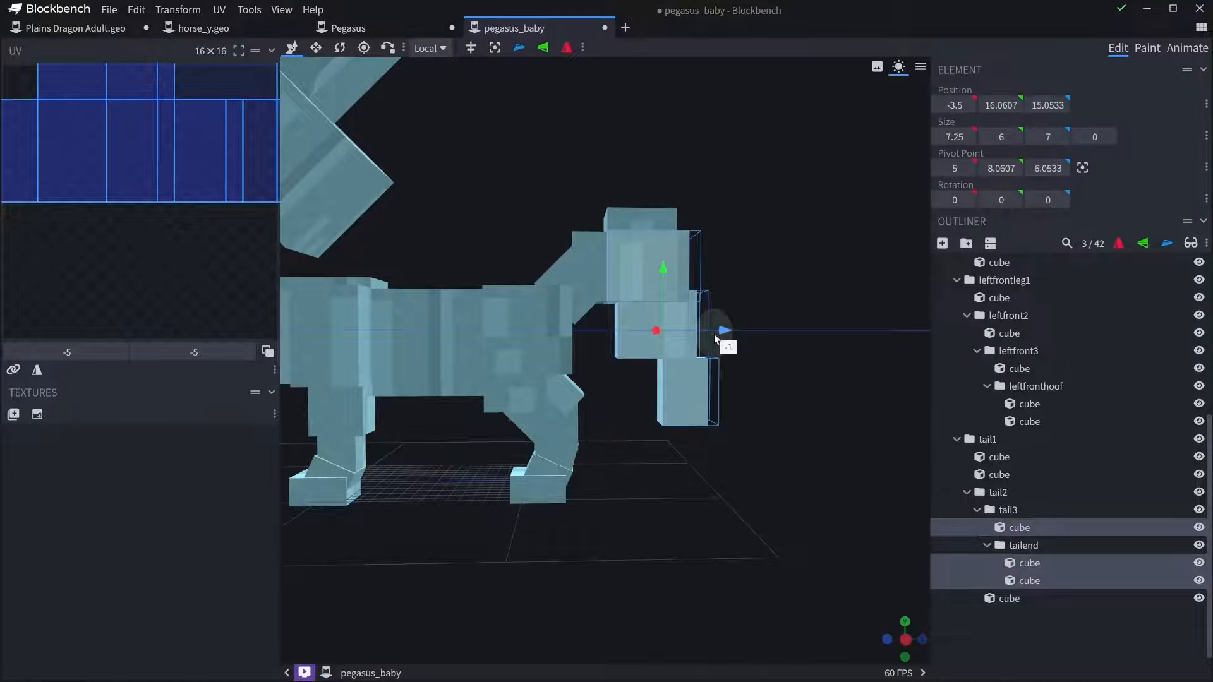
pyautogui.moveTo(705, 243); pyautogui.dragTo(694, 268)
pyautogui.keyDown('ctrl'); pyautogui.click(621, 241); pyautogui.keyUp('ctrl')
pyautogui.keyDown('ctrl'); pyautogui.click(627, 256); pyautogui.keyUp('ctrl')
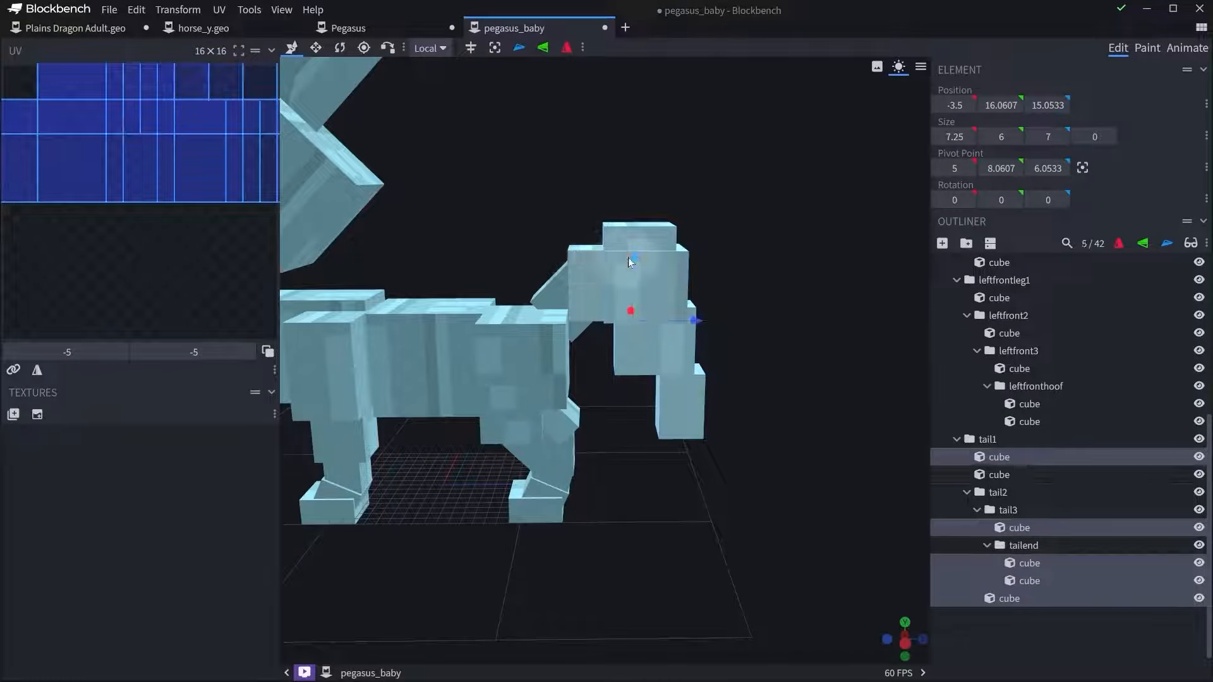
# - Narrow the slanted tail-base cube to 2.75 units wide and the upright tail1 cube behind it to 4 units
pyautogui.click(547, 291)
pyautogui.moveTo(617, 165); pyautogui.dragTo(625, 264)
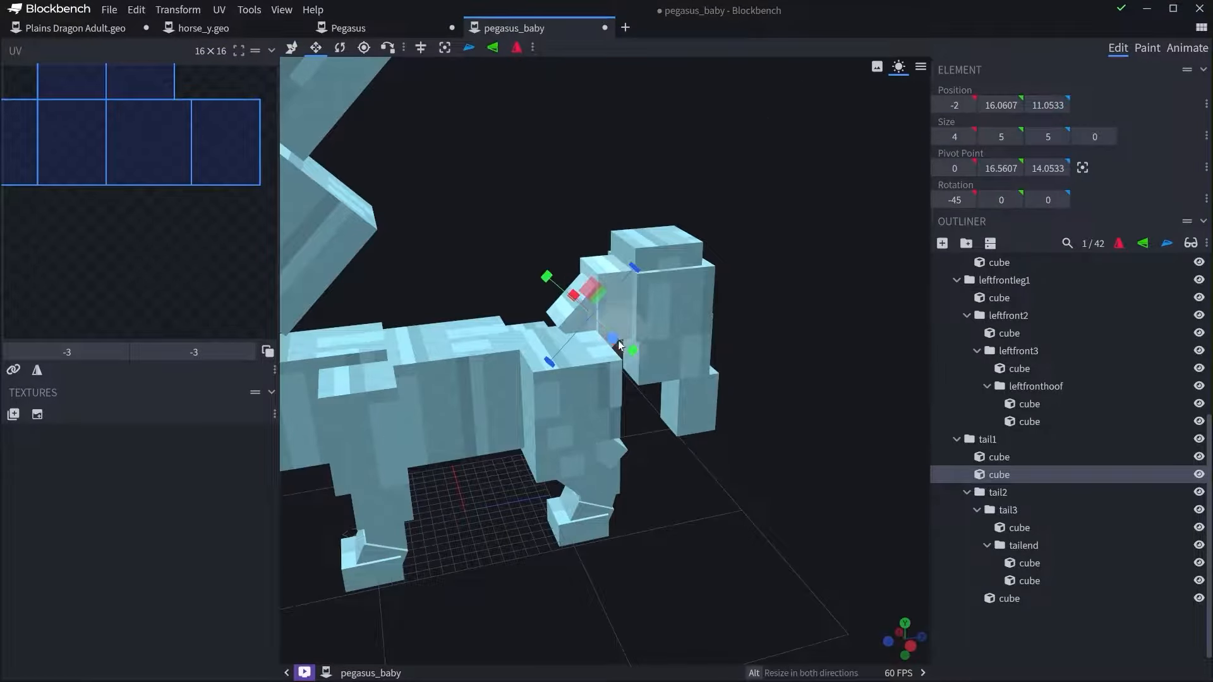
pyautogui.moveTo(663, 177); pyautogui.dragTo(768, 209)
pyautogui.scroll(4, 769, 253)
pyautogui.moveTo(771, 306); pyautogui.dragTo(638, 455, button='right')
pyautogui.scroll(1, 638, 453)
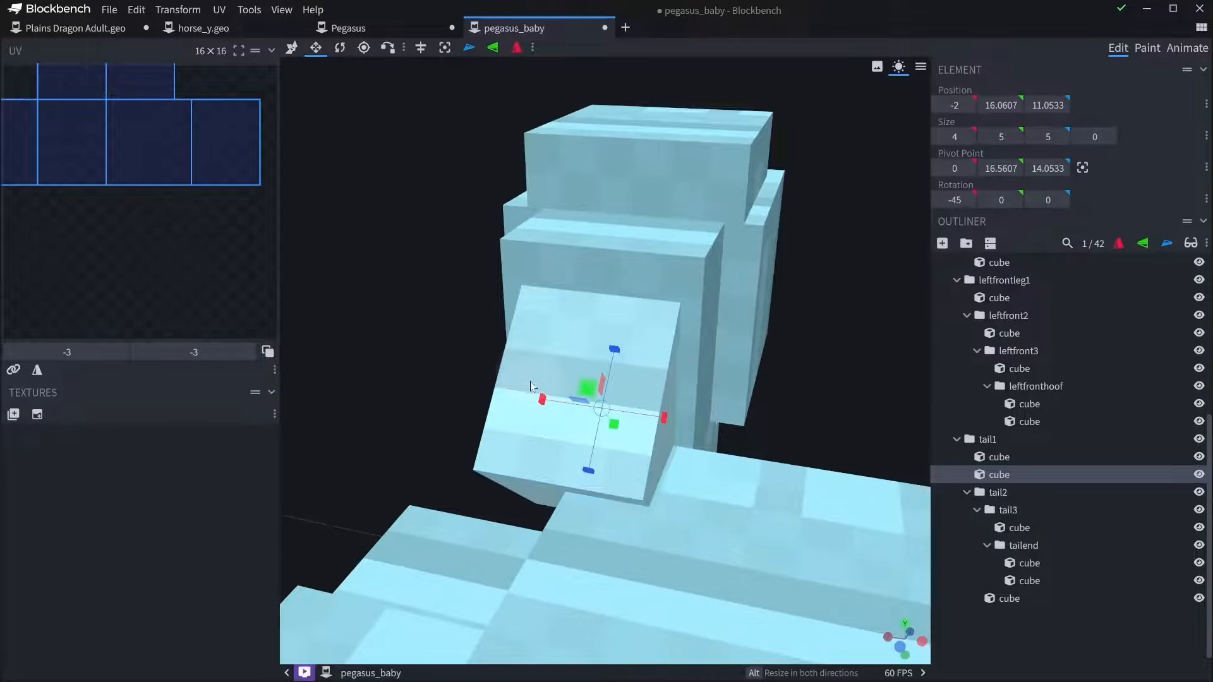
pyautogui.moveTo(556, 396); pyautogui.dragTo(655, 414)
pyautogui.click(639, 333)
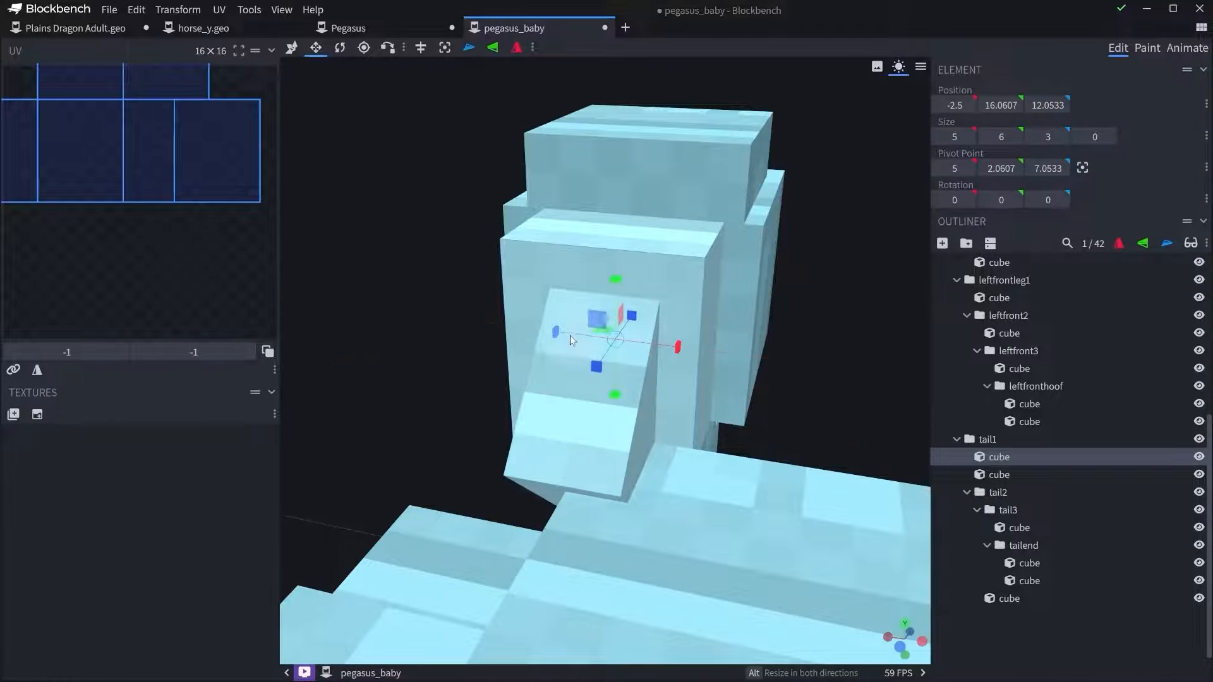
pyautogui.moveTo(678, 347)
pyautogui.mouseDown()
pyautogui.moveTo(593, 346)
pyautogui.moveTo(673, 354)
pyautogui.moveTo(665, 344)
pyautogui.mouseUp()
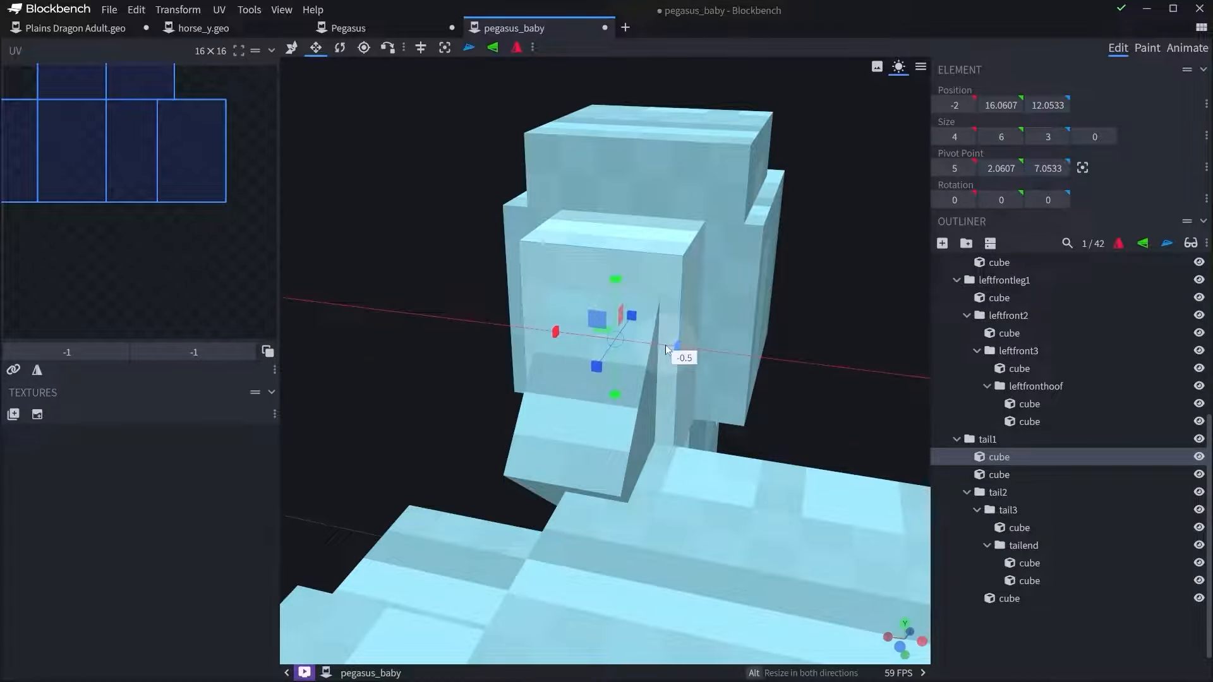
# - Lower the upper face of the topmost tail cube so it protrudes less above the tail
pyautogui.click(688, 175)
pyautogui.moveTo(655, 88); pyautogui.dragTo(652, 108)
pyautogui.moveTo(828, 165); pyautogui.dragTo(725, 155)
pyautogui.moveTo(725, 155); pyautogui.dragTo(798, 136, button='right')
pyautogui.click(533, 391)
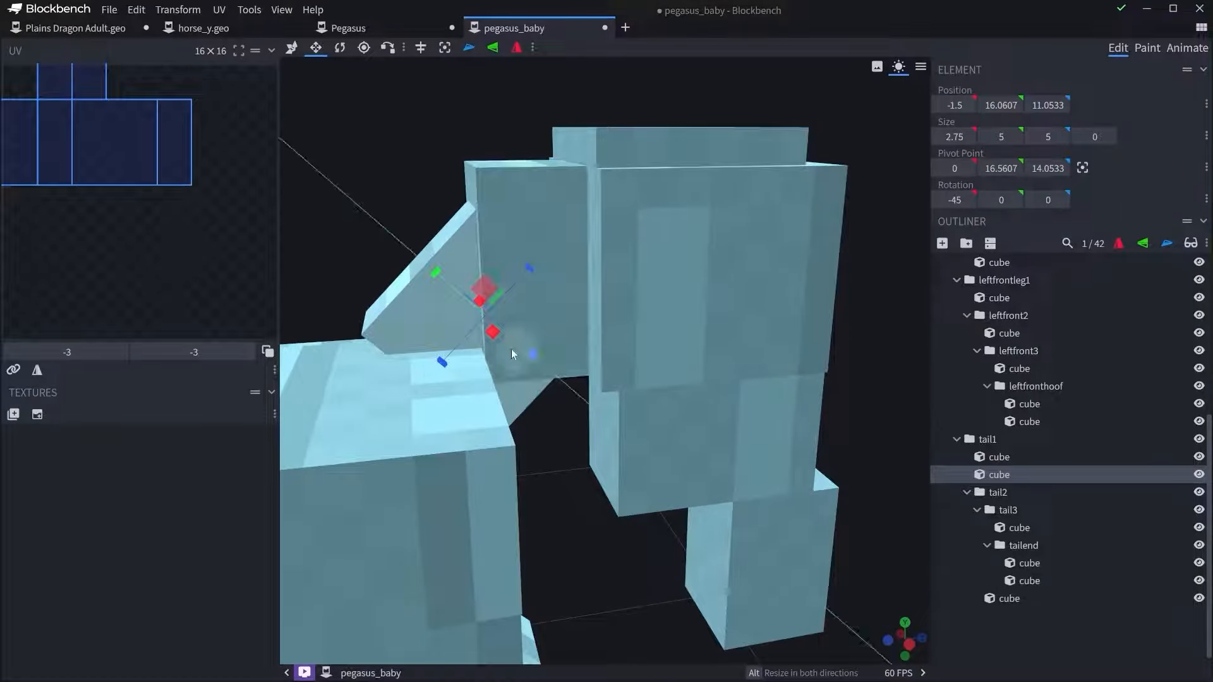
pyautogui.click(533, 332)
pyautogui.scroll(-5, 533, 332)
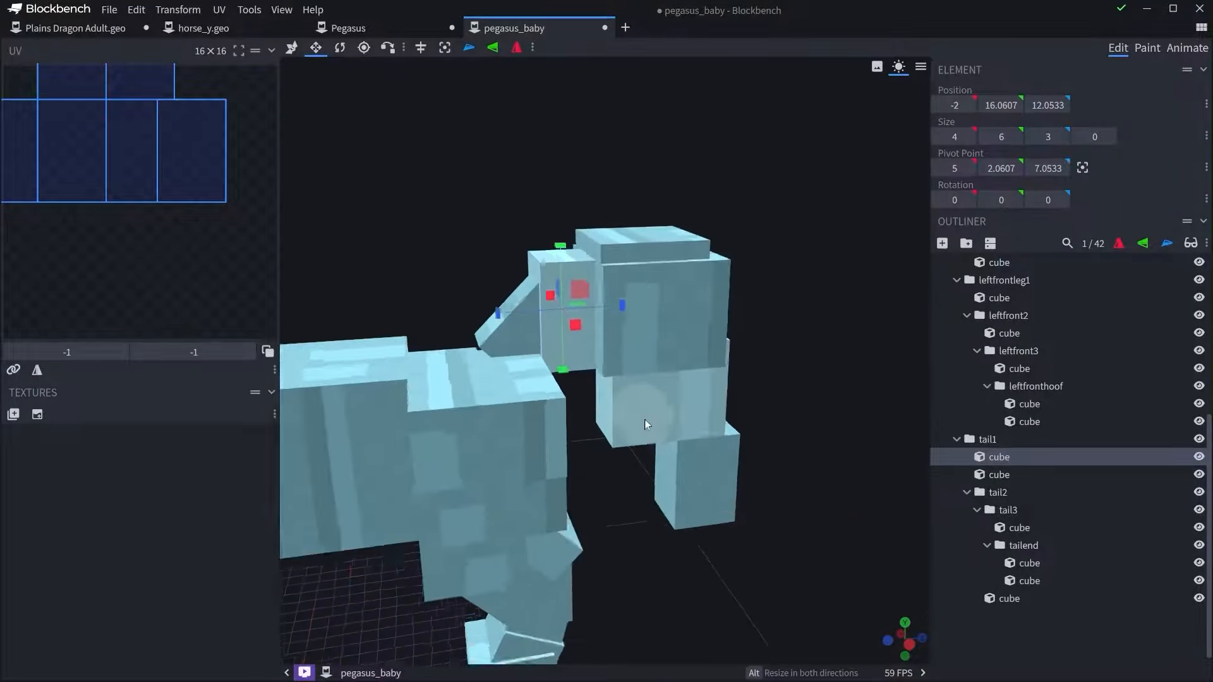
# - Shorten the front body cube by pulling its chest face back toward the front leg
pyautogui.moveTo(645, 419); pyautogui.dragTo(721, 343)
pyautogui.scroll(-3, 636, 385)
pyautogui.moveTo(605, 503); pyautogui.dragTo(702, 504)
pyautogui.moveTo(703, 504); pyautogui.dragTo(819, 557, button='right')
pyautogui.click(566, 464)
pyautogui.moveTo(701, 325); pyautogui.dragTo(643, 377)
pyautogui.moveTo(467, 473); pyautogui.dragTo(499, 479)
pyautogui.moveTo(578, 344); pyautogui.dragTo(592, 288)
# - Delete the rotated 8 × 10 × 9 cube at the base of the neck
pyautogui.click(557, 328)
pyautogui.moveTo(619, 339); pyautogui.dragTo(654, 270, button='right')
pyautogui.scroll(3, 555, 302)
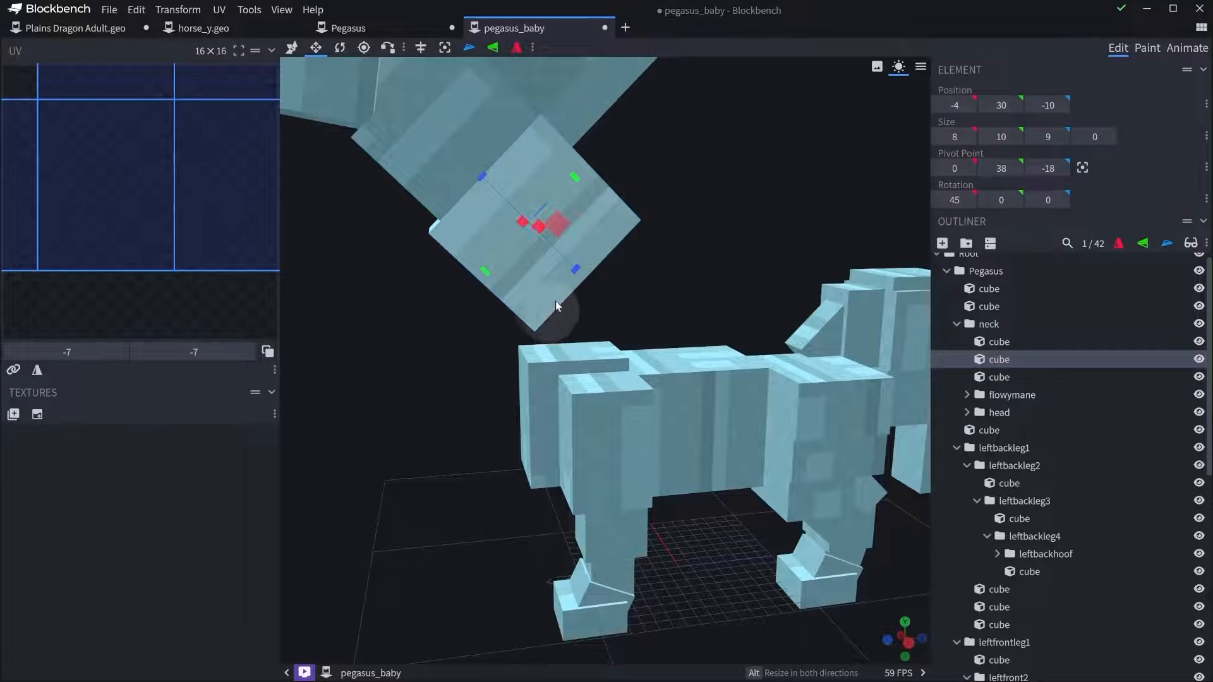
pyautogui.moveTo(555, 301); pyautogui.dragTo(596, 351, button='right')
pyautogui.press('Delete')
# - Move the neck group with the head down 15 units and back 6 units onto the front of the body
pyautogui.moveTo(524, 259); pyautogui.dragTo(610, 310, button='right')
pyautogui.scroll(-4, 548, 330)
pyautogui.scroll(-1, 550, 333)
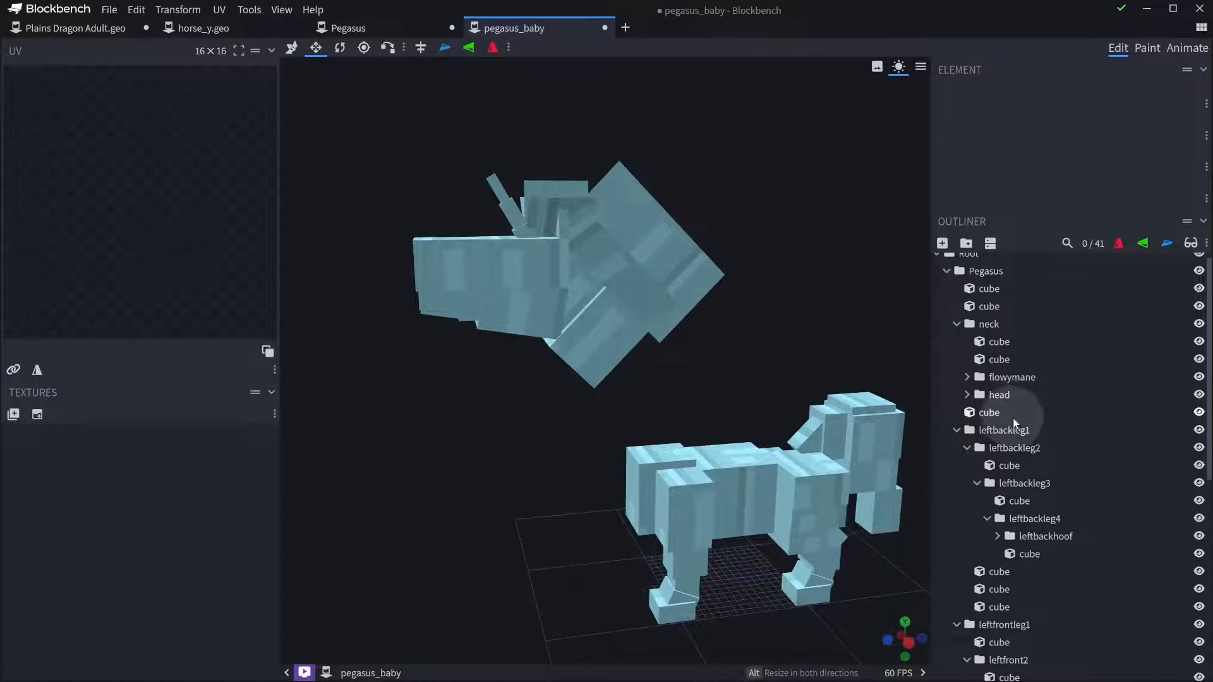
pyautogui.scroll(1, 985, 404)
pyautogui.click(989, 333)
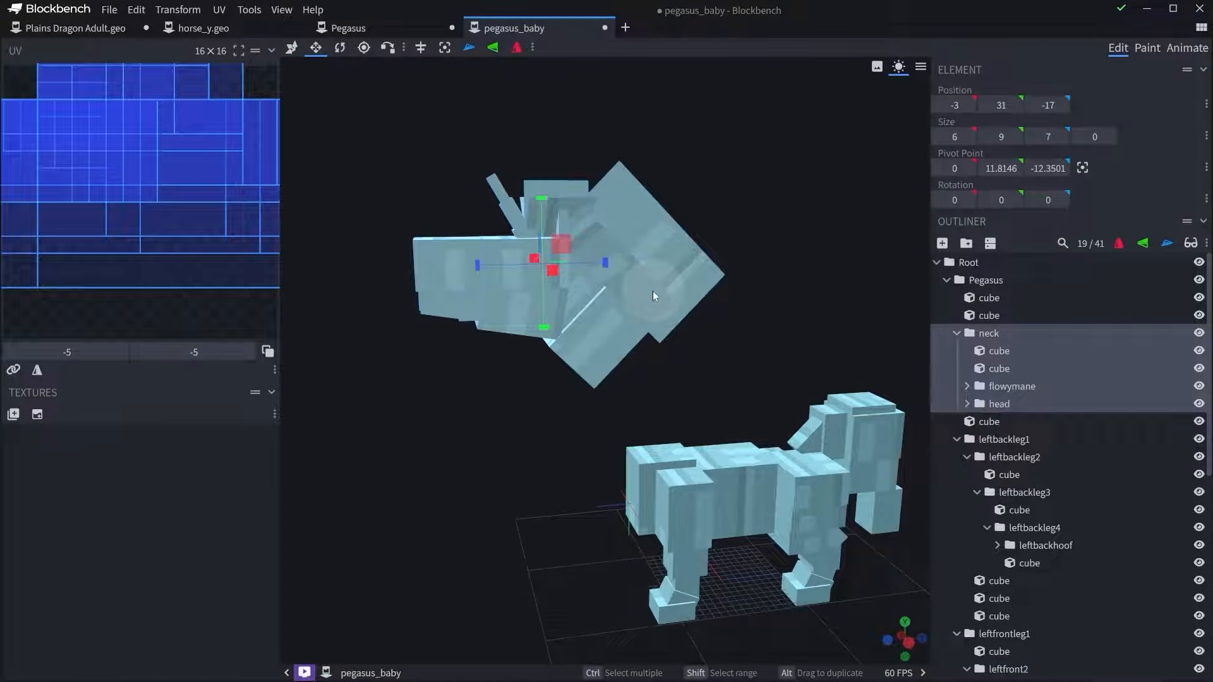
pyautogui.press('v')
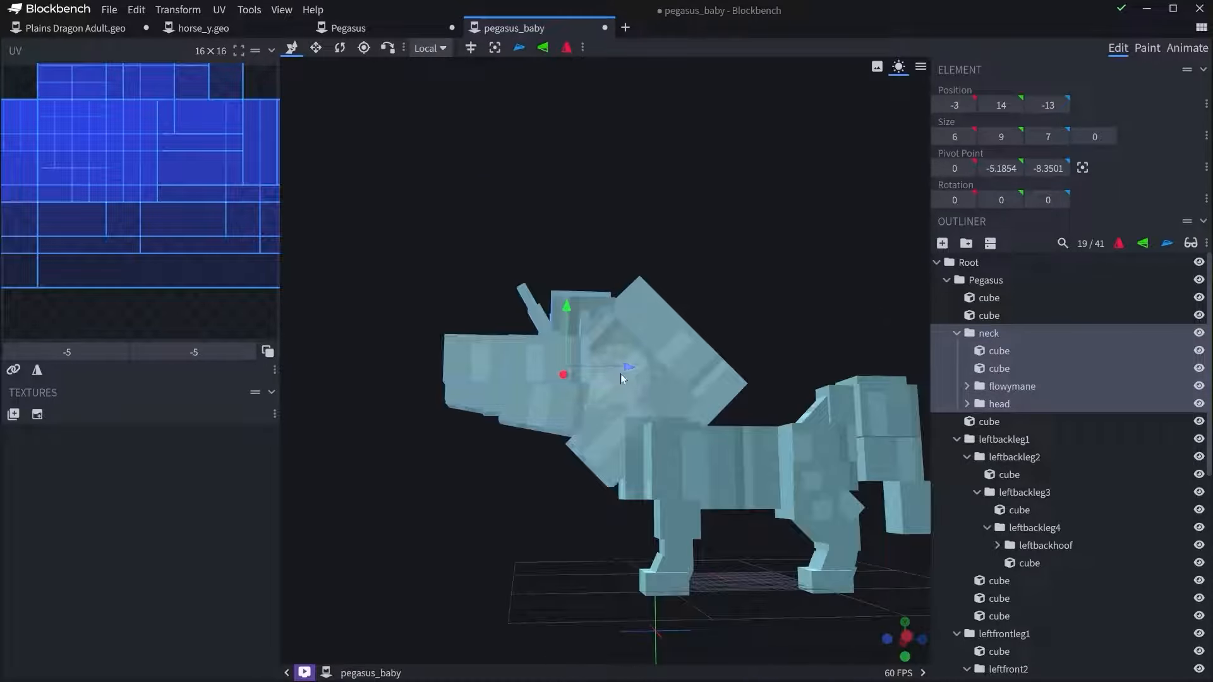
pyautogui.moveTo(620, 374); pyautogui.dragTo(634, 364)
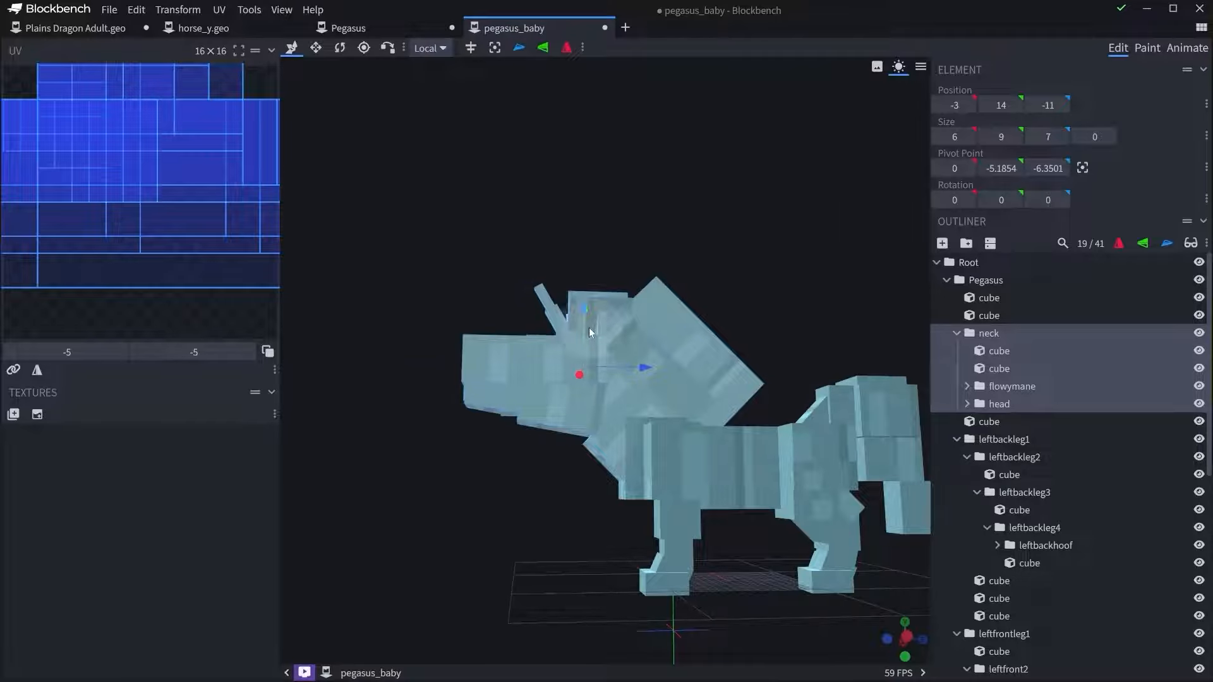
pyautogui.moveTo(588, 327); pyautogui.dragTo(590, 312)
pyautogui.moveTo(636, 378); pyautogui.dragTo(608, 350)
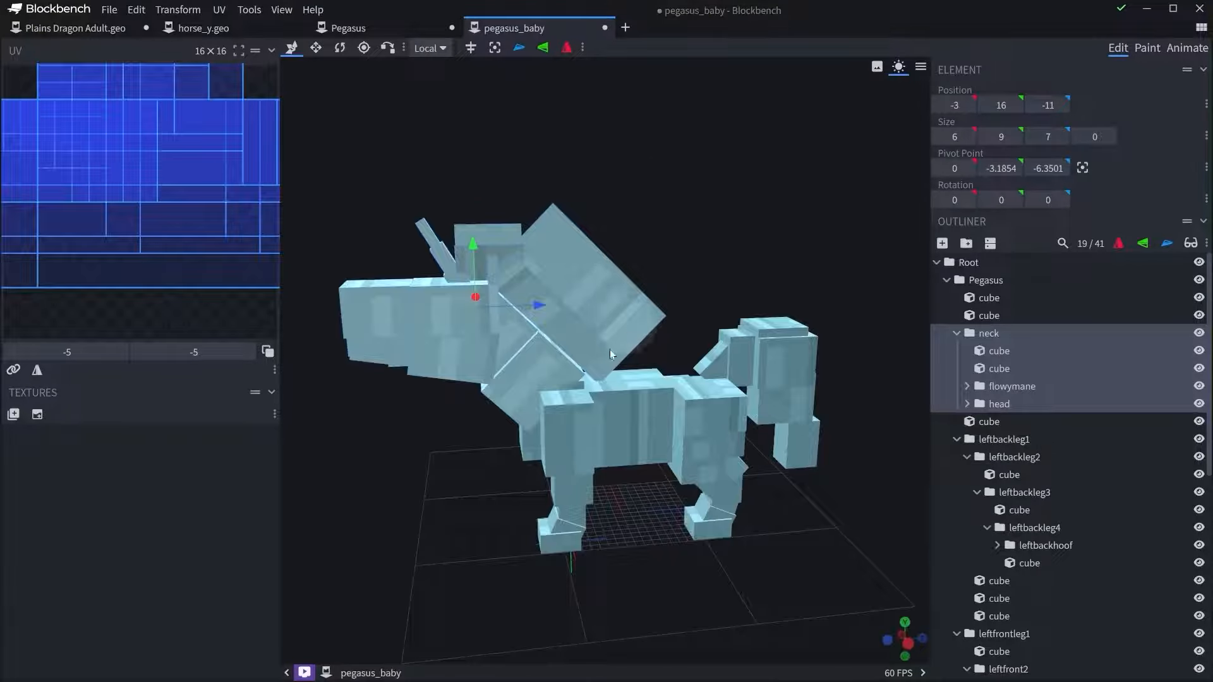
# - Raise the tops of the front and middle body cubes, making the middle one 11 units high
pyautogui.click(527, 439)
pyautogui.moveTo(529, 436); pyautogui.dragTo(502, 381, button='right')
pyautogui.press('s')
pyautogui.moveTo(523, 297)
pyautogui.mouseDown()
pyautogui.moveTo(522, 270)
pyautogui.moveTo(523, 283)
pyautogui.mouseUp()
pyautogui.click(623, 375)
pyautogui.moveTo(592, 305); pyautogui.dragTo(589, 283)
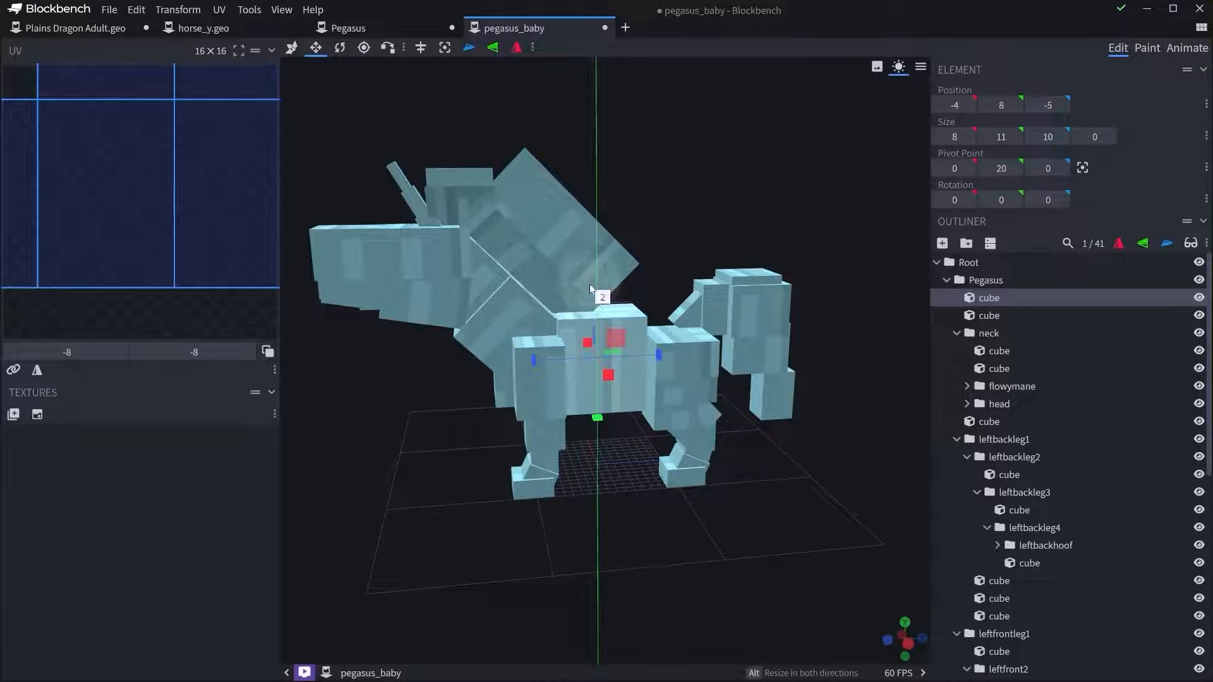
# - Raise the top of the rear body cube by 2 units to a height of 9
pyautogui.click(670, 331)
pyautogui.moveTo(667, 218); pyautogui.dragTo(423, 235)
pyautogui.click(539, 301)
pyautogui.moveTo(529, 276); pyautogui.dragTo(535, 255)
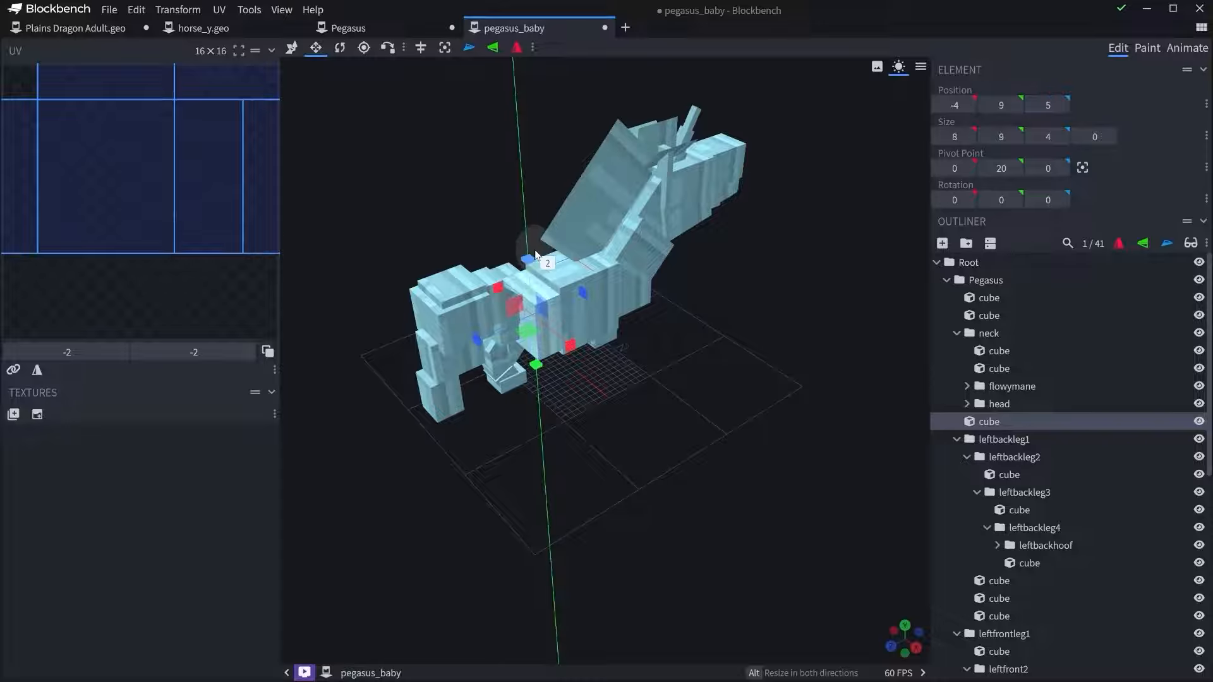
# - Shorten the upper snout cube to a depth of 4 units by pulling its front face back
pyautogui.moveTo(654, 371); pyautogui.dragTo(645, 490)
pyautogui.moveTo(645, 491); pyautogui.dragTo(779, 450, button='right')
pyautogui.click(540, 244)
pyautogui.moveTo(519, 312); pyautogui.dragTo(542, 386, button='right')
pyautogui.scroll(4, 530, 468)
pyautogui.moveTo(528, 485); pyautogui.dragTo(529, 515)
pyautogui.click(483, 355)
pyautogui.moveTo(556, 493); pyautogui.dragTo(551, 398, button='right')
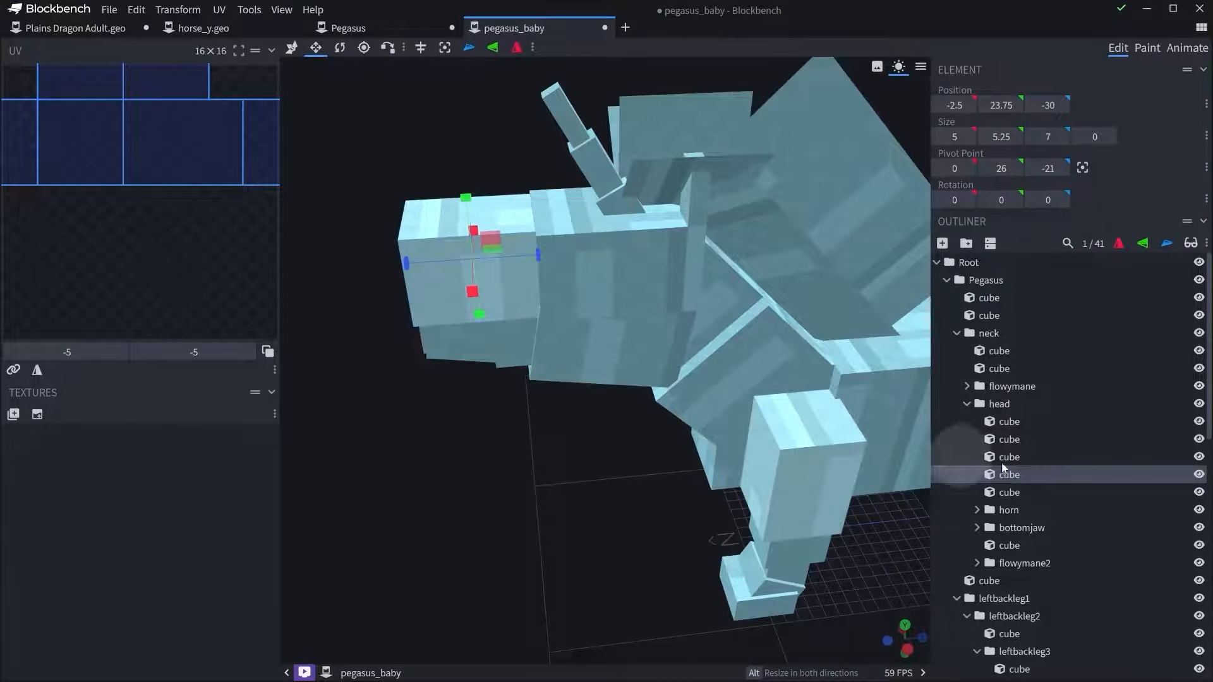
pyautogui.moveTo(408, 262); pyautogui.dragTo(475, 260)
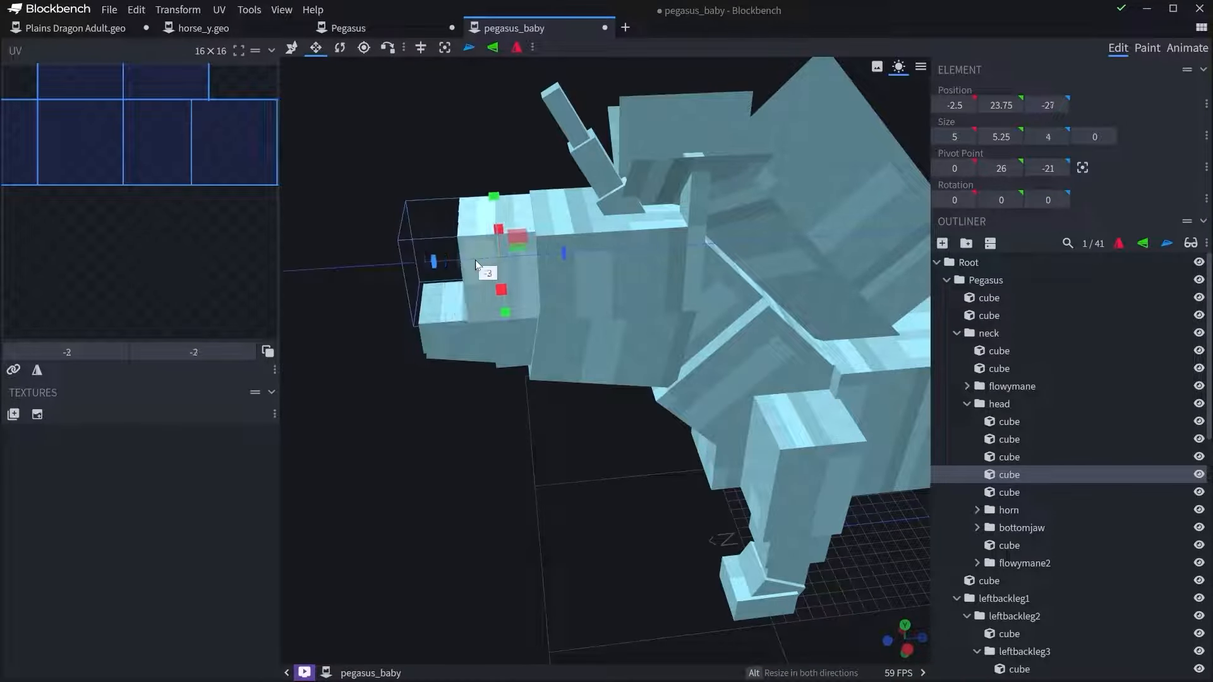
# - Pull back the front of the upper head cube and extend the snout cube backward to meet it
pyautogui.click(665, 255)
pyautogui.moveTo(558, 258); pyautogui.dragTo(595, 246)
pyautogui.click(508, 235)
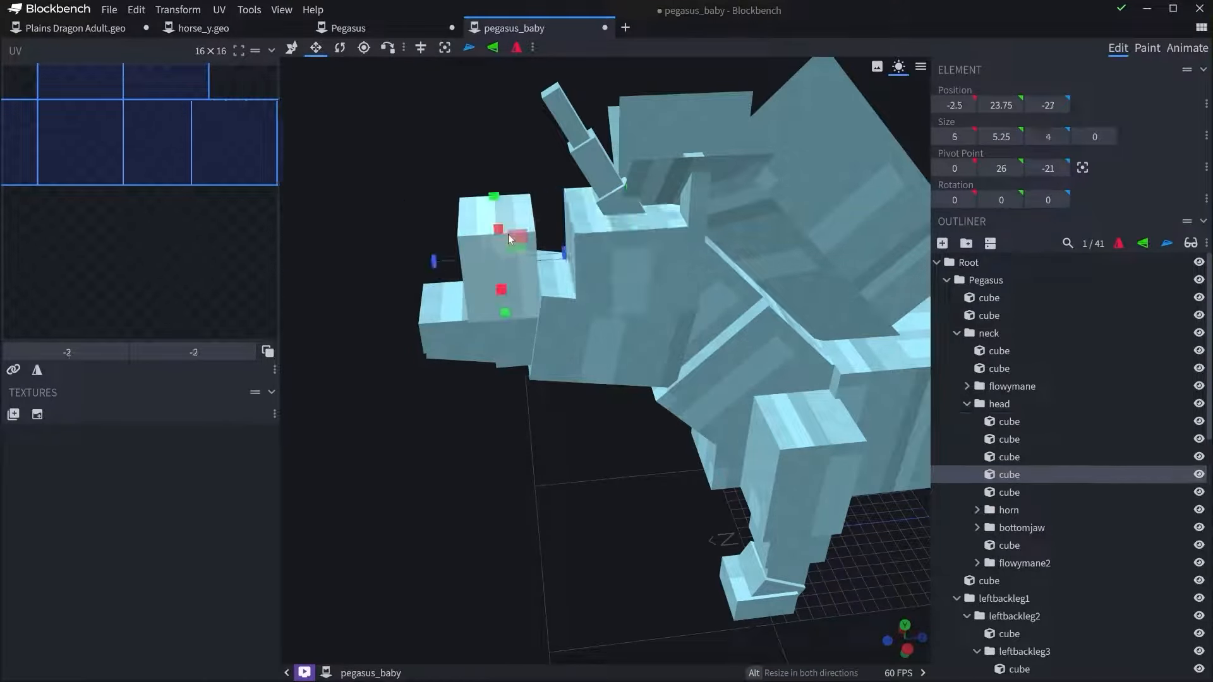
# - Delete the two lower cubes of the horn, keeping only the 1 × 3 × 1 tip
pyautogui.click(582, 166)
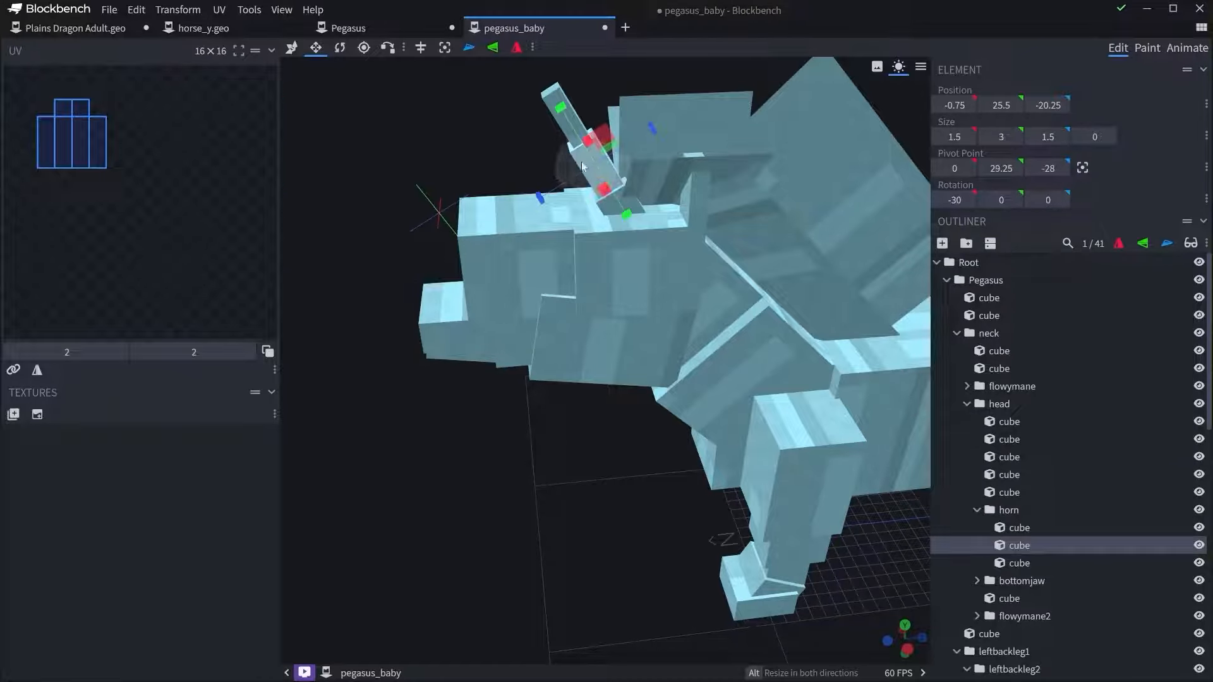
pyautogui.press('Delete')
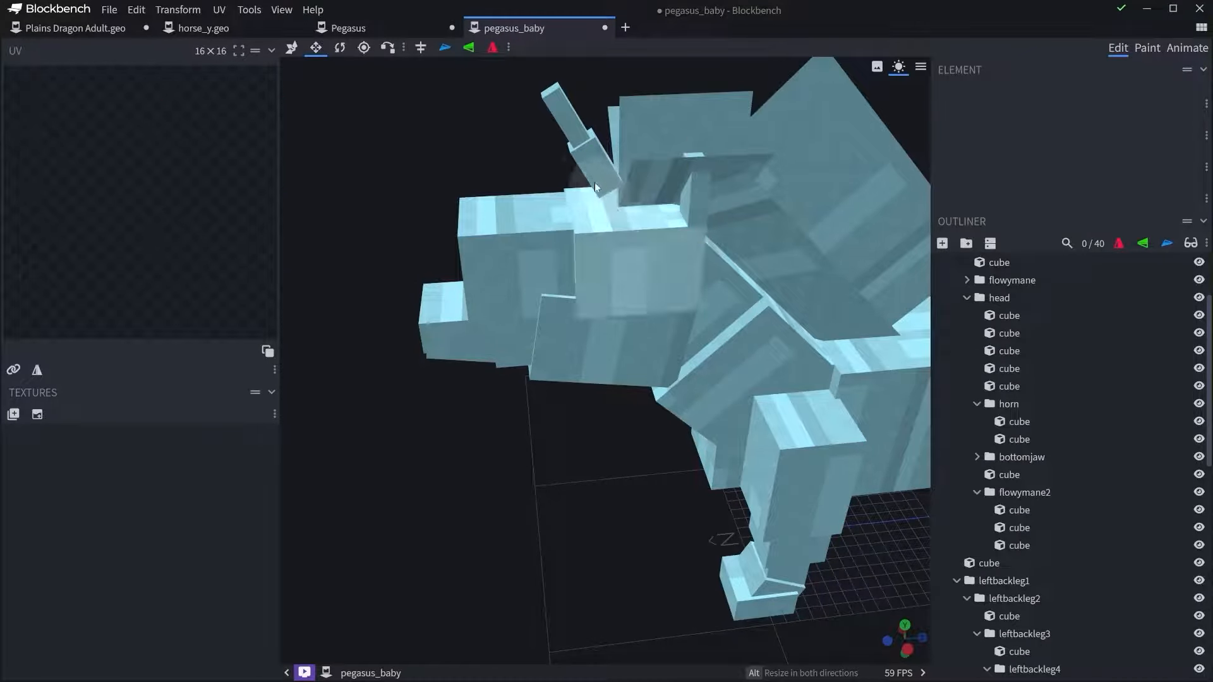
pyautogui.click(594, 182)
pyautogui.press('Delete')
# - Move the remaining horn cube down 5 units along its own axis onto the head, to Y 23.5
pyautogui.click(574, 126)
pyautogui.press('v')
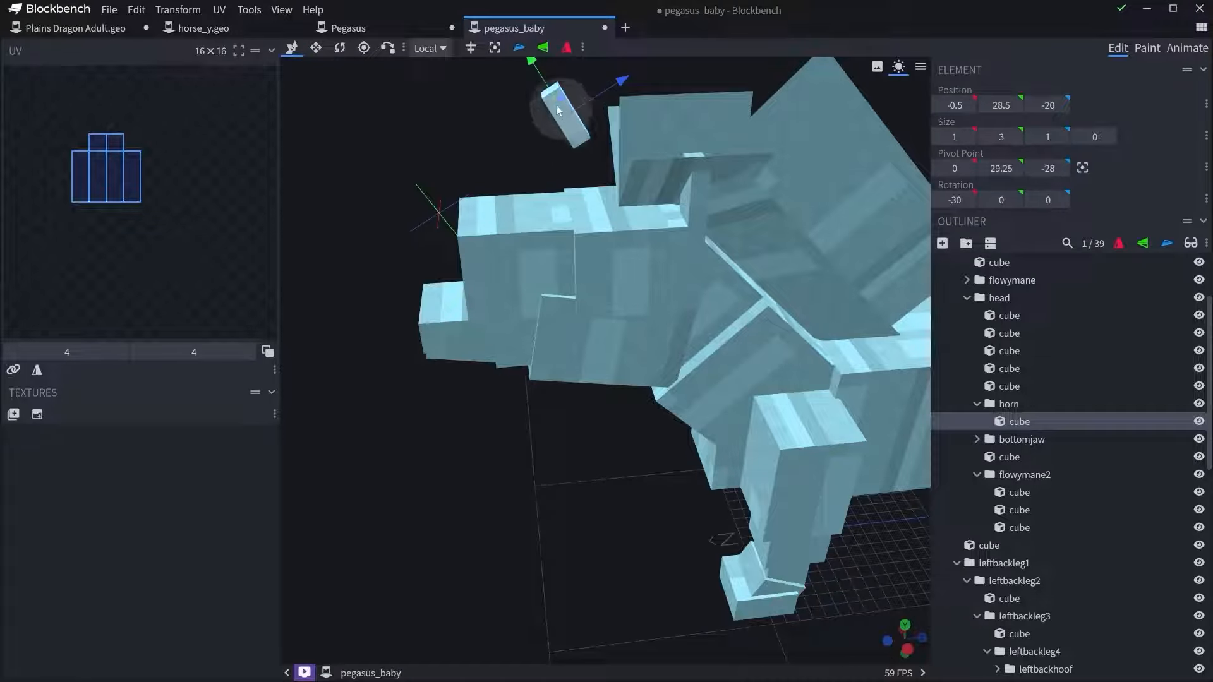
pyautogui.moveTo(541, 66); pyautogui.dragTo(587, 137)
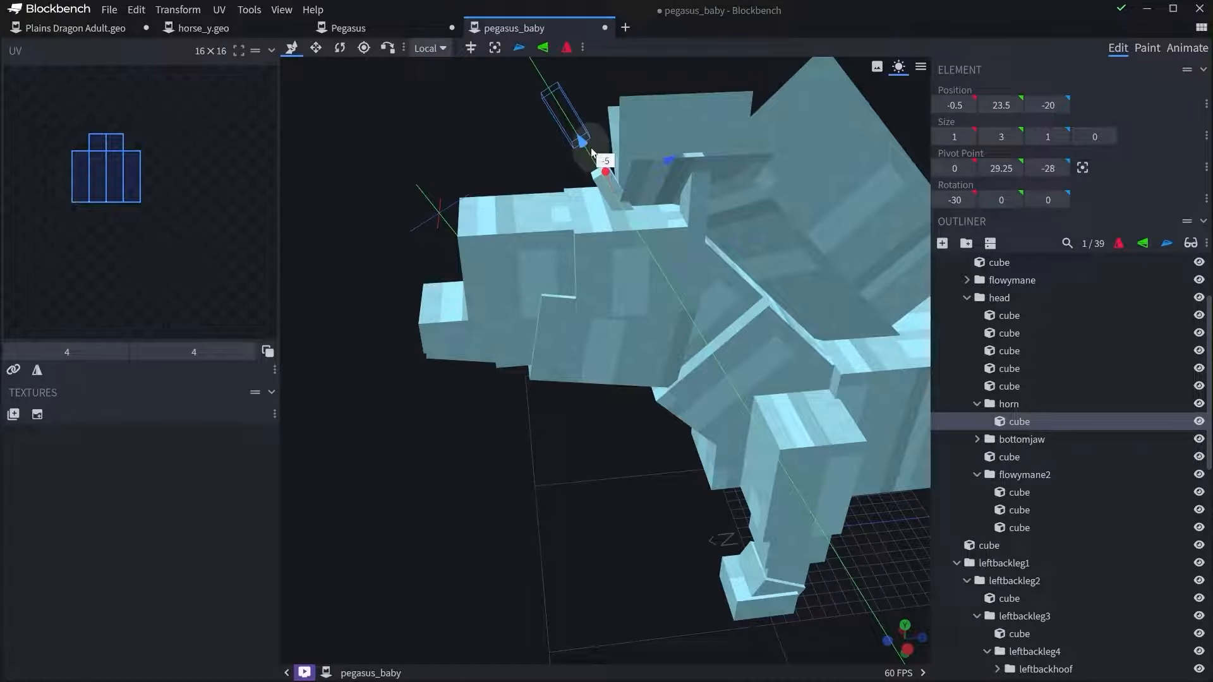
# - Move the whole bottomjaw group backward so it sits beneath the shortened snout
pyautogui.click(483, 350)
pyautogui.click(480, 357)
pyautogui.scroll(5, 469, 385)
pyautogui.moveTo(469, 385)
pyautogui.mouseDown(button='right')
pyautogui.moveTo(473, 346)
pyautogui.moveTo(491, 378)
pyautogui.mouseUp(button='right')
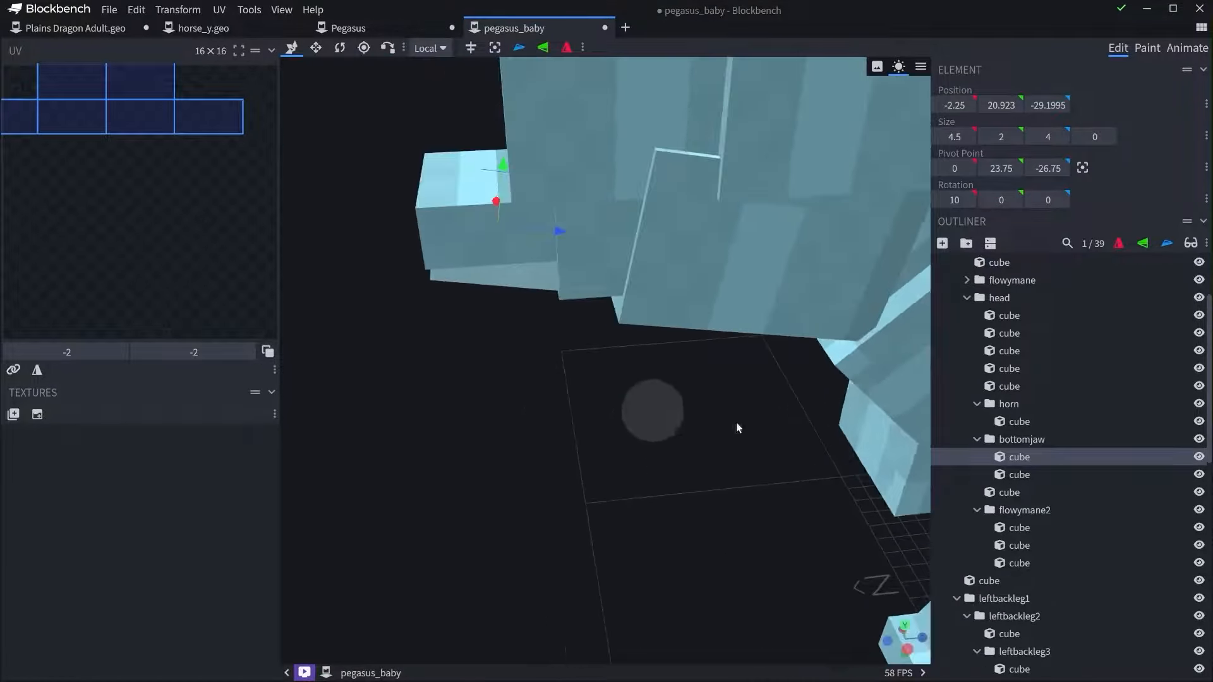
pyautogui.click(1020, 438)
pyautogui.moveTo(665, 424); pyautogui.dragTo(676, 404)
pyautogui.moveTo(680, 437); pyautogui.dragTo(723, 528, button='right')
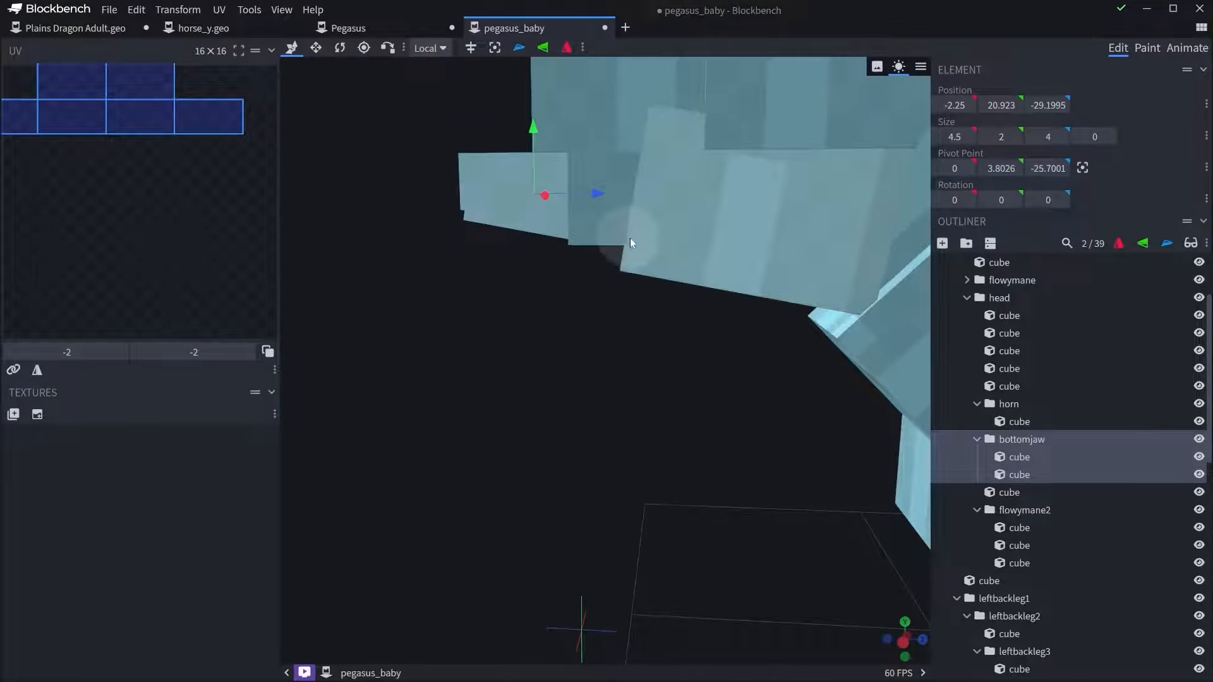
pyautogui.moveTo(596, 201); pyautogui.dragTo(665, 208)
# - Move the small 5 × 3.25 × 2.75 lower head cube backward, behind the jaw
pyautogui.click(612, 233)
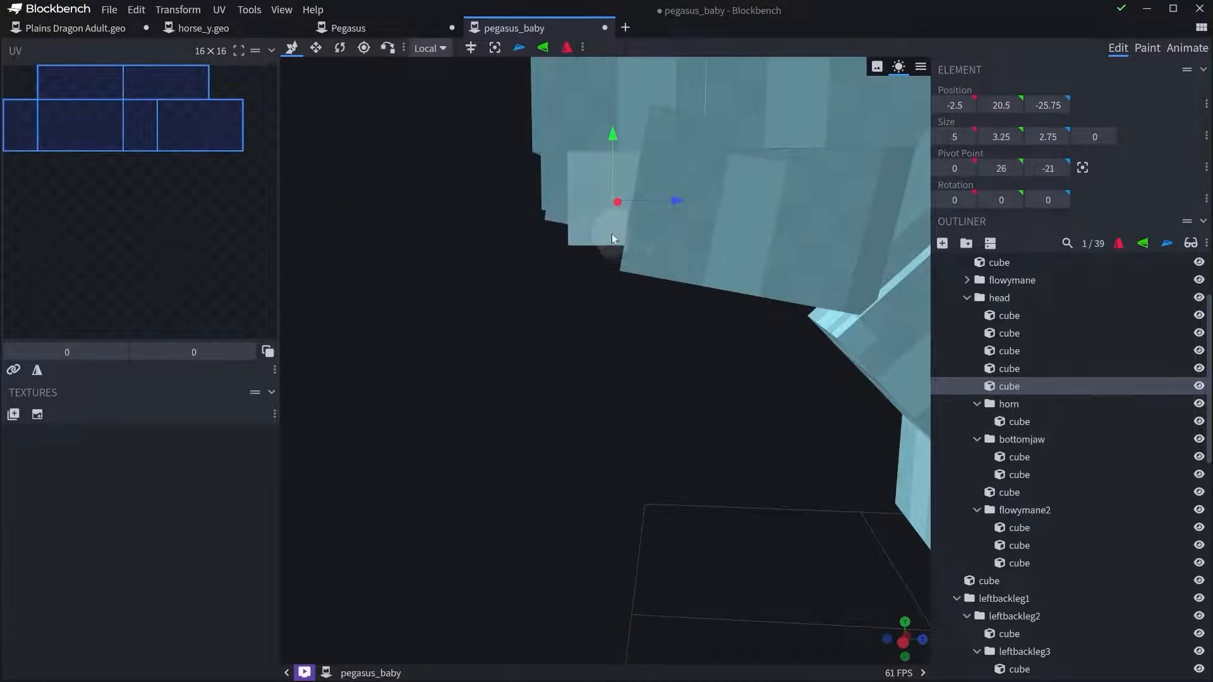
pyautogui.moveTo(683, 207); pyautogui.dragTo(617, 201, button='right')
pyautogui.moveTo(608, 195); pyautogui.dragTo(624, 193)
# - Try to shorten the lower neck cube from its front, and undo the change
pyautogui.scroll(-5, 624, 193)
pyautogui.click(486, 272)
pyautogui.press('s')
pyautogui.click(529, 382)
pyautogui.moveTo(529, 382); pyautogui.dragTo(562, 401)
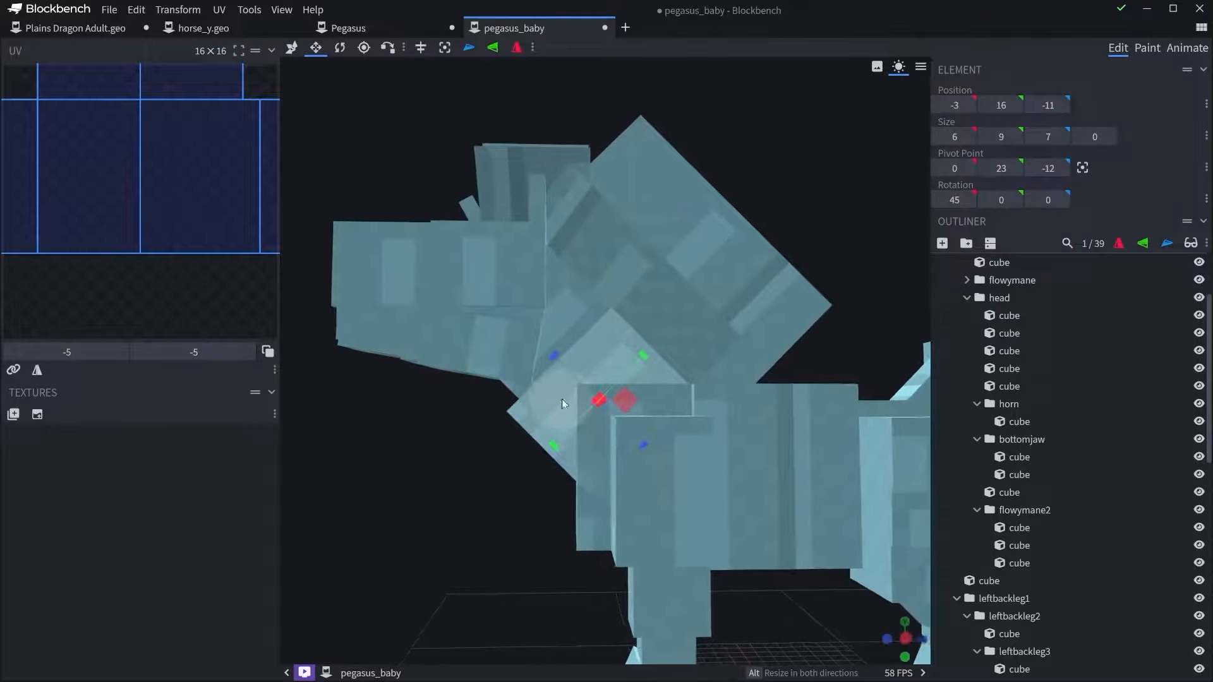
pyautogui.moveTo(562, 356); pyautogui.dragTo(589, 385)
pyautogui.click(577, 292)
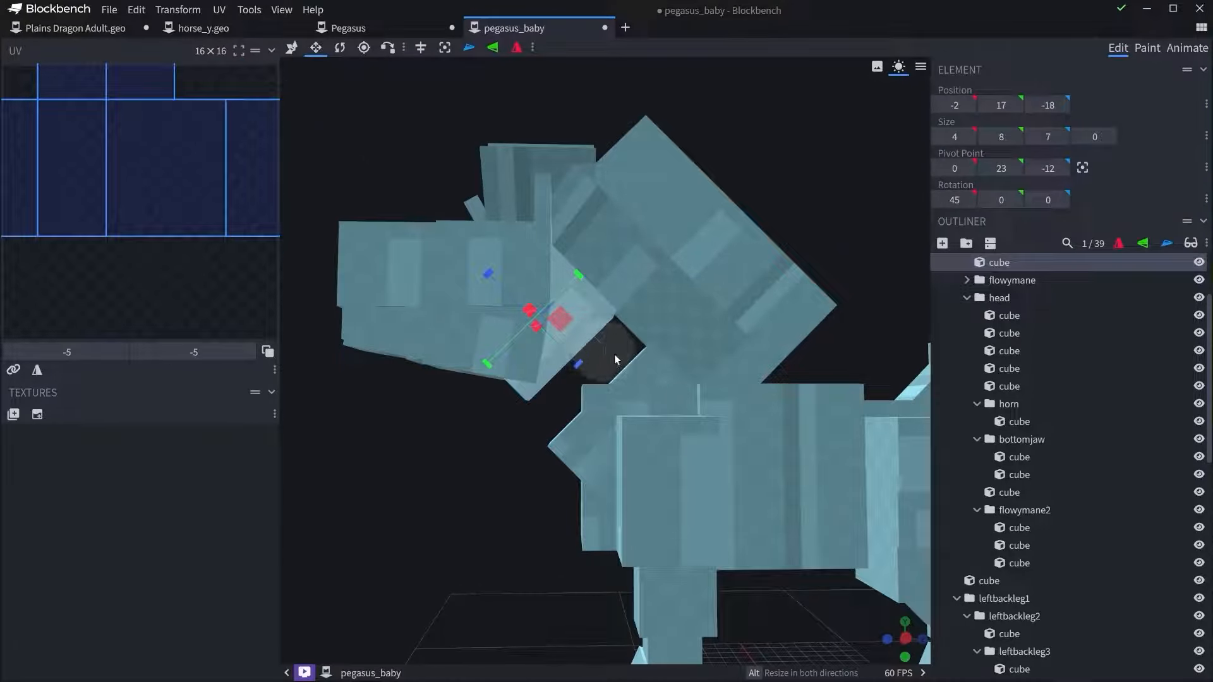
pyautogui.scroll(3, 624, 441)
pyautogui.moveTo(624, 441); pyautogui.dragTo(680, 503, button='right')
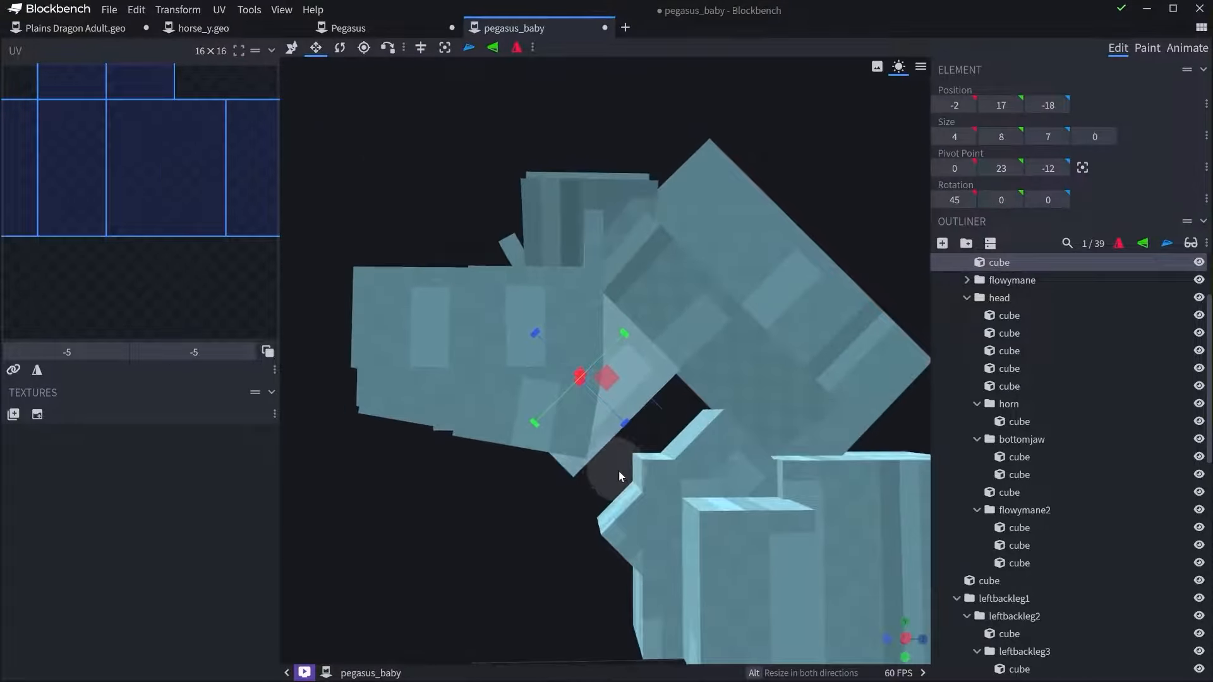
pyautogui.keyDown('ctrl'); pyautogui.click(514, 420); pyautogui.keyUp('ctrl')
pyautogui.keyDown('ctrl'); pyautogui.click(452, 408); pyautogui.keyUp('ctrl')
pyautogui.keyDown('ctrl'); pyautogui.click(405, 398); pyautogui.keyUp('ctrl')
pyautogui.keyDown('ctrl'); pyautogui.click(404, 383); pyautogui.keyUp('ctrl')
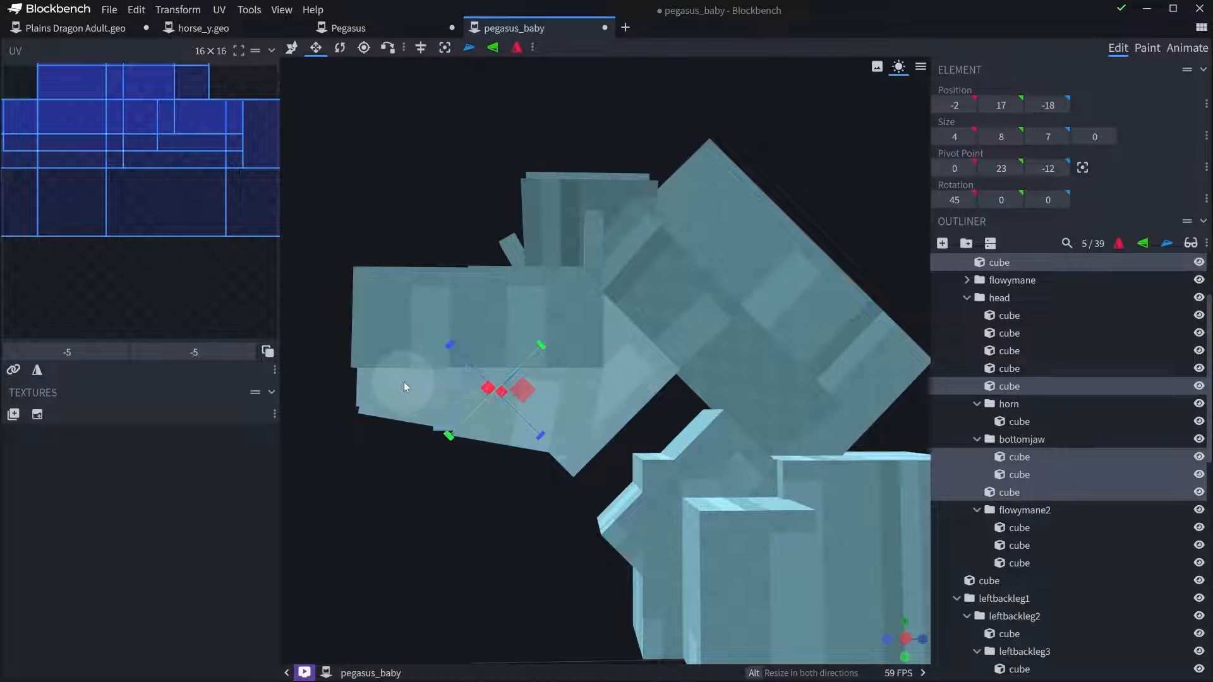
pyautogui.hotkey('ctrl', 'z')
# - Shorten the lower neck cube to a depth of 4 units by pulling in its back face
pyautogui.click(705, 437)
pyautogui.moveTo(705, 438); pyautogui.dragTo(698, 404, button='right')
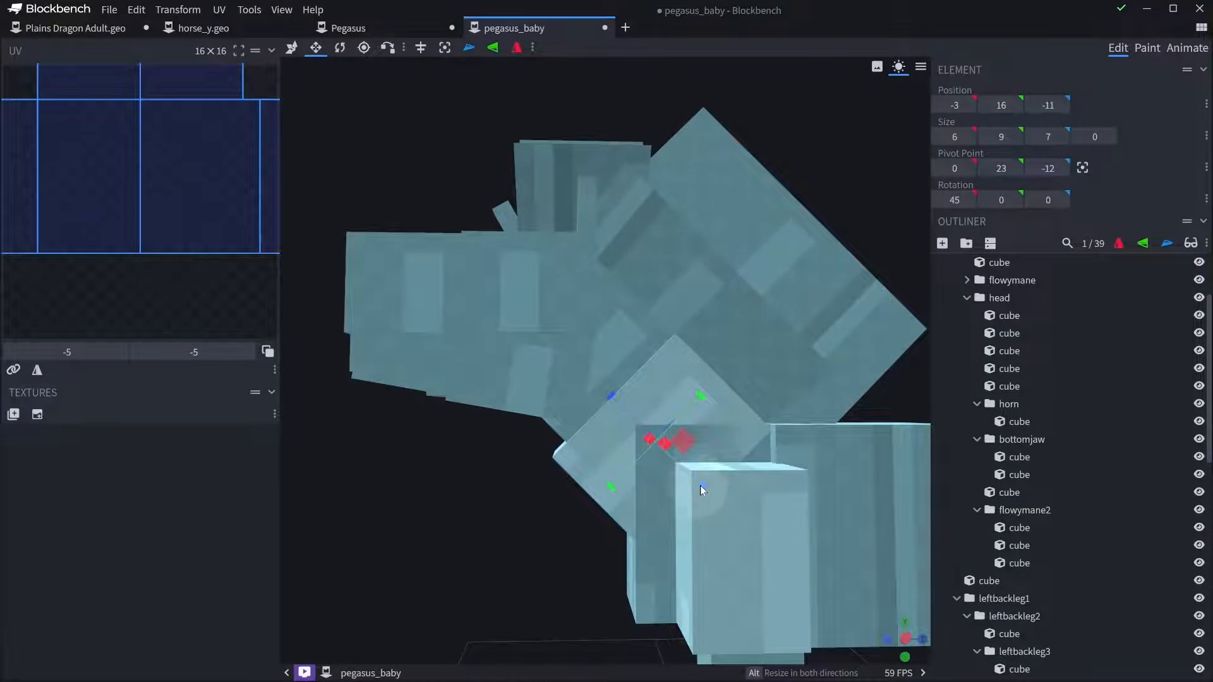
pyautogui.moveTo(700, 486); pyautogui.dragTo(642, 468)
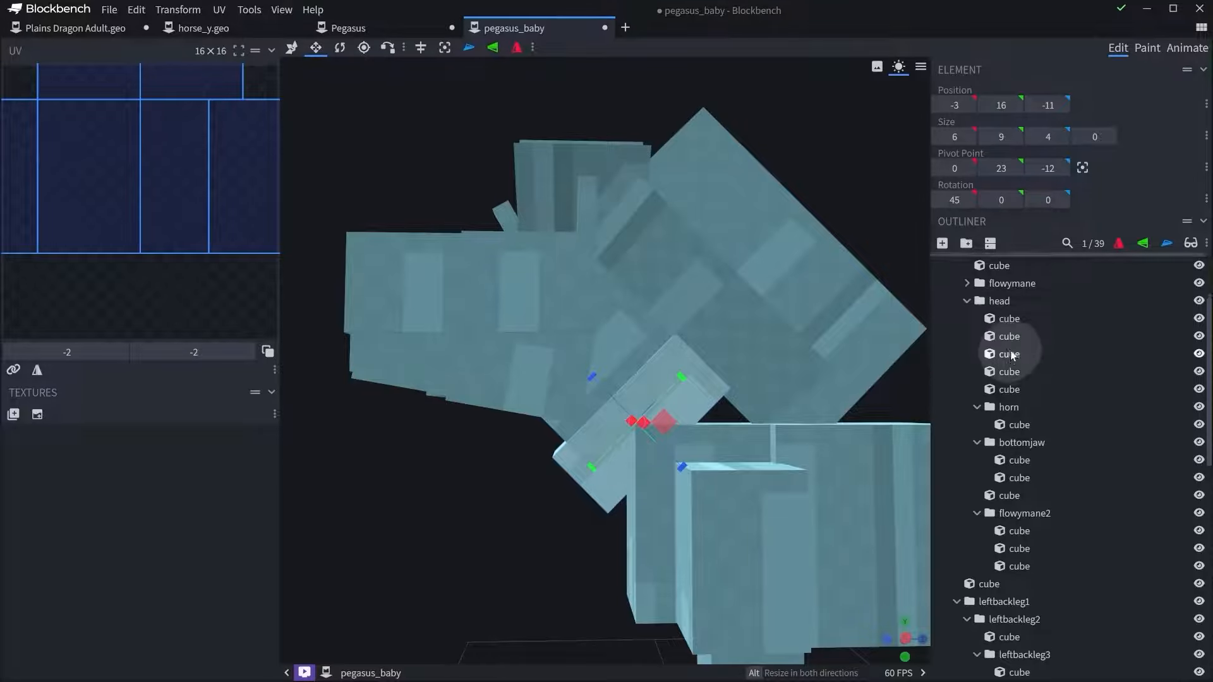
# - Move the whole neck group, including head and mane, back 1 unit and down 2 units onto the body
pyautogui.scroll(2, 985, 392)
pyautogui.click(987, 330)
pyautogui.moveTo(677, 390); pyautogui.dragTo(591, 347, button='right')
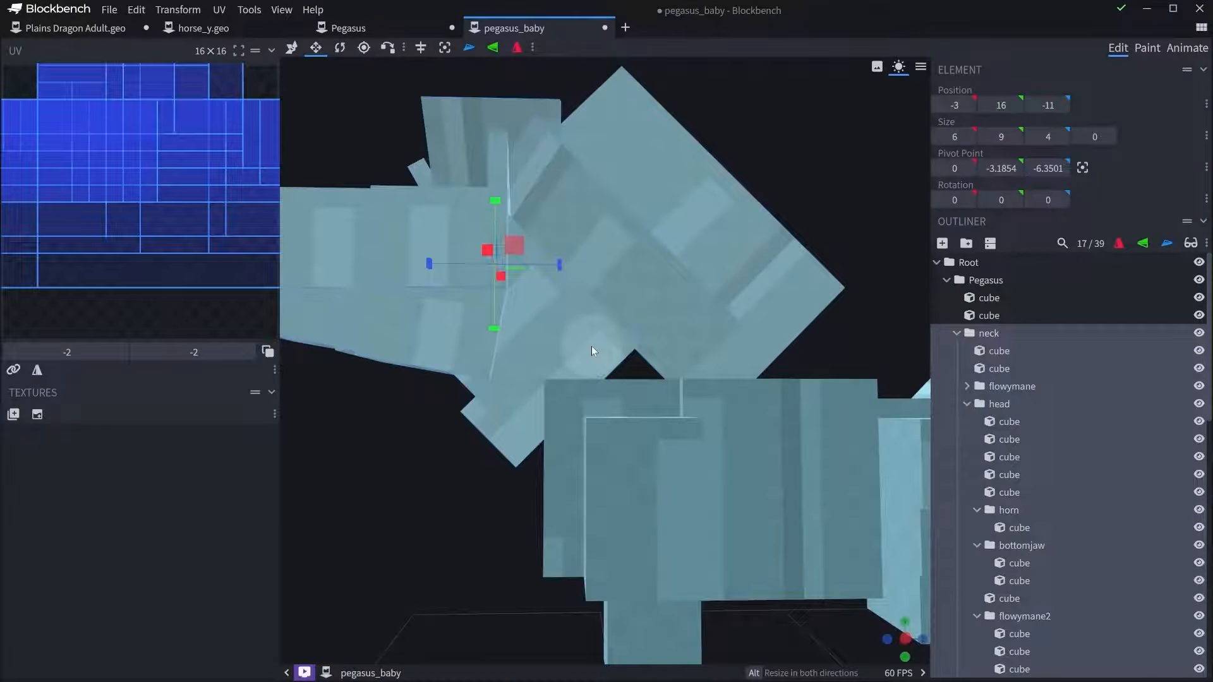
pyautogui.press('v')
pyautogui.moveTo(551, 267); pyautogui.dragTo(578, 268)
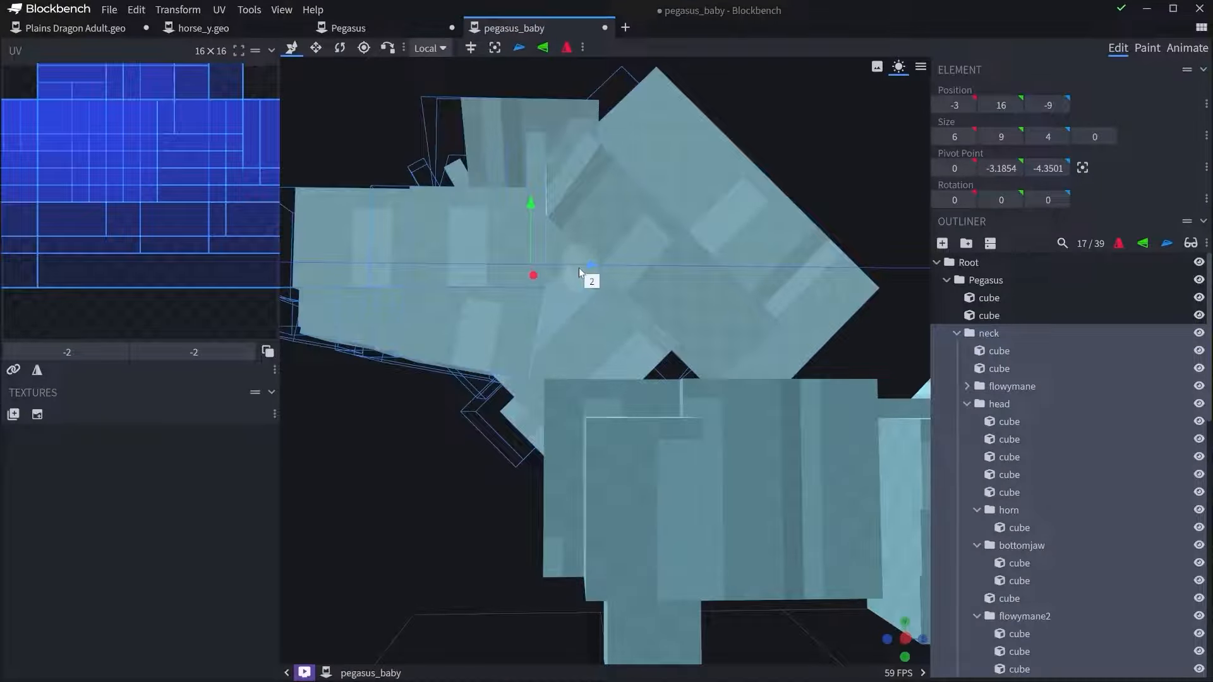
pyautogui.moveTo(532, 211); pyautogui.dragTo(533, 245)
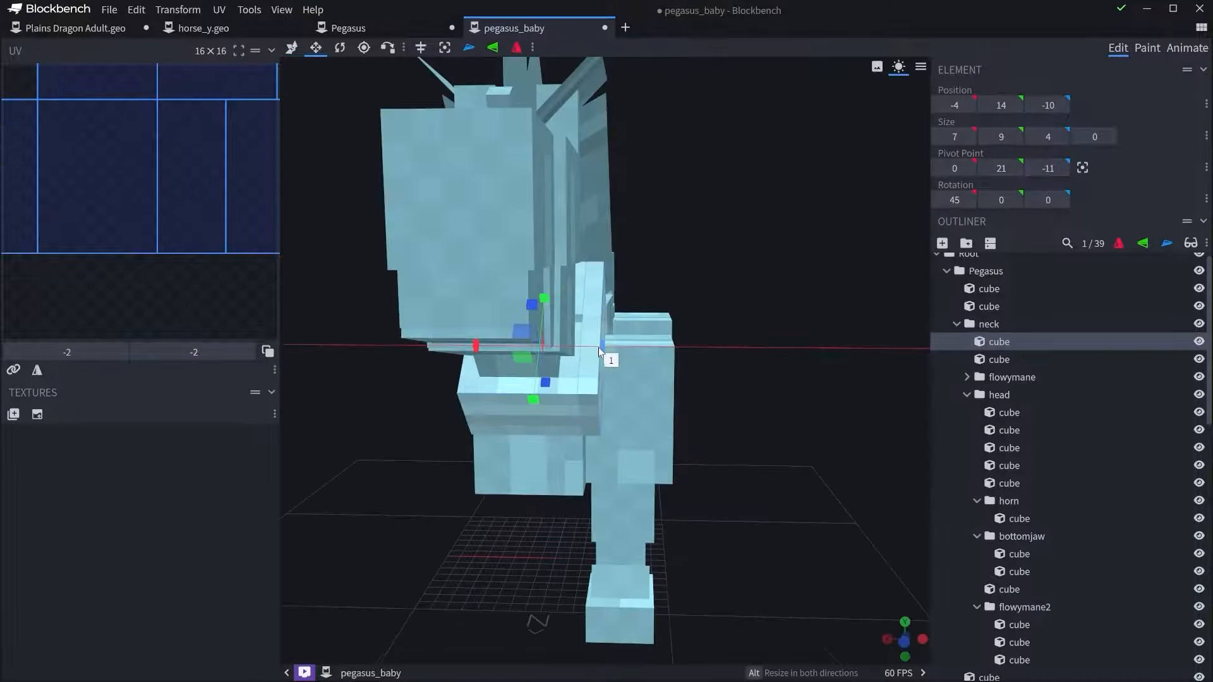
# - Narrow the lower neck cube on both sides to a centred width of 5 units
pyautogui.moveTo(597, 347); pyautogui.dragTo(598, 346)
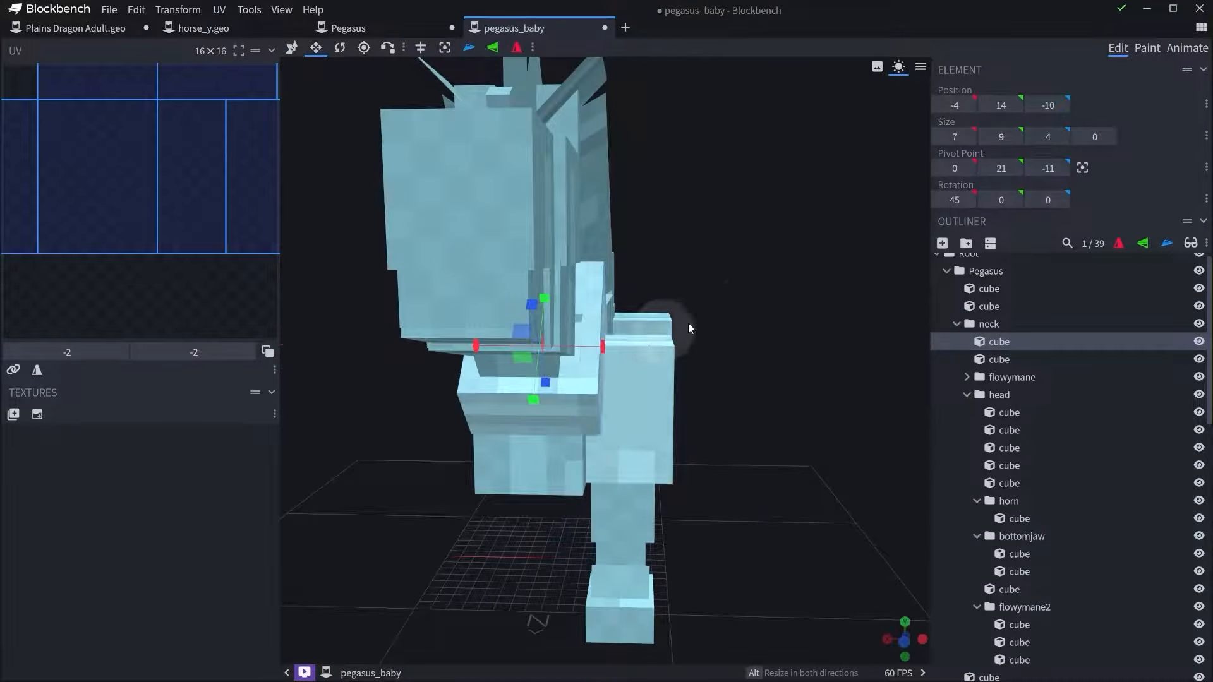
pyautogui.hotkey('ctrl', 'z')
pyautogui.moveTo(829, 300); pyautogui.dragTo(693, 294)
pyautogui.moveTo(576, 334); pyautogui.dragTo(571, 331)
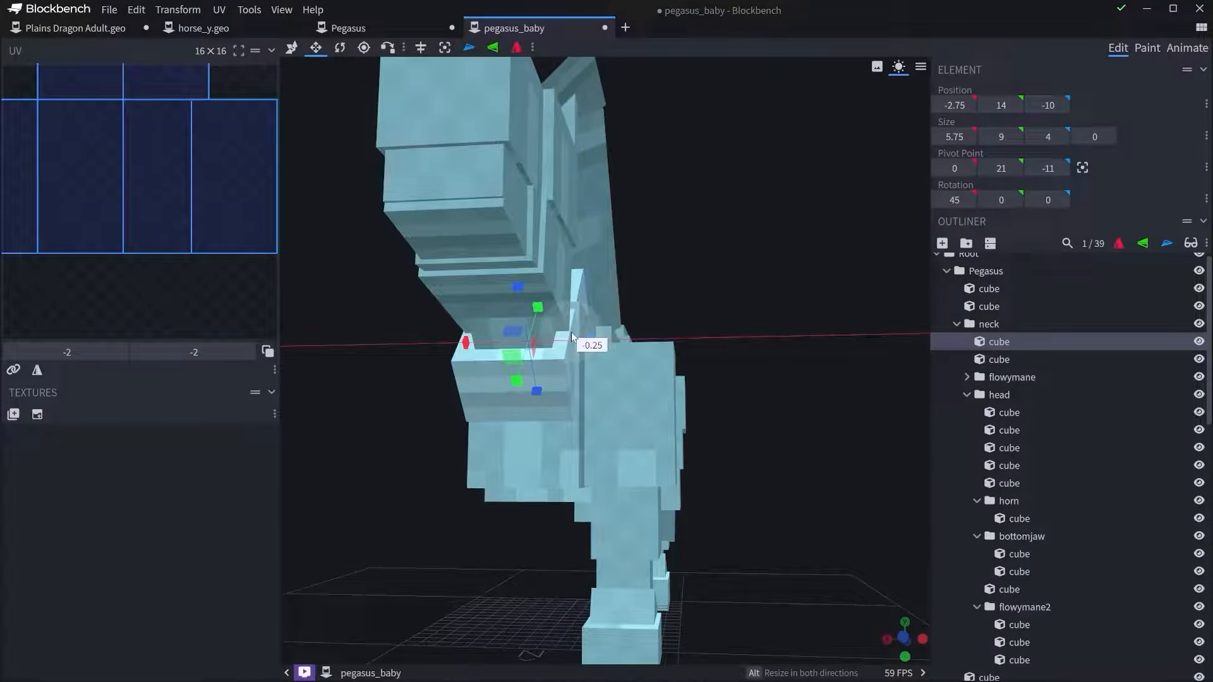
pyautogui.moveTo(685, 321); pyautogui.dragTo(711, 310)
pyautogui.moveTo(468, 333); pyautogui.dragTo(484, 333)
pyautogui.moveTo(707, 284); pyautogui.dragTo(502, 323)
pyautogui.click(503, 306)
pyautogui.moveTo(422, 381); pyautogui.dragTo(631, 329)
pyautogui.moveTo(586, 234); pyautogui.dragTo(579, 236)
pyautogui.moveTo(466, 237); pyautogui.dragTo(639, 249)
pyautogui.hotkey('ctrl', 'z')
pyautogui.hotkey('ctrl', 'z')
# - Shrink the large flowymane planes behind the neck so the mane follows the neck more closely
pyautogui.click(687, 307)
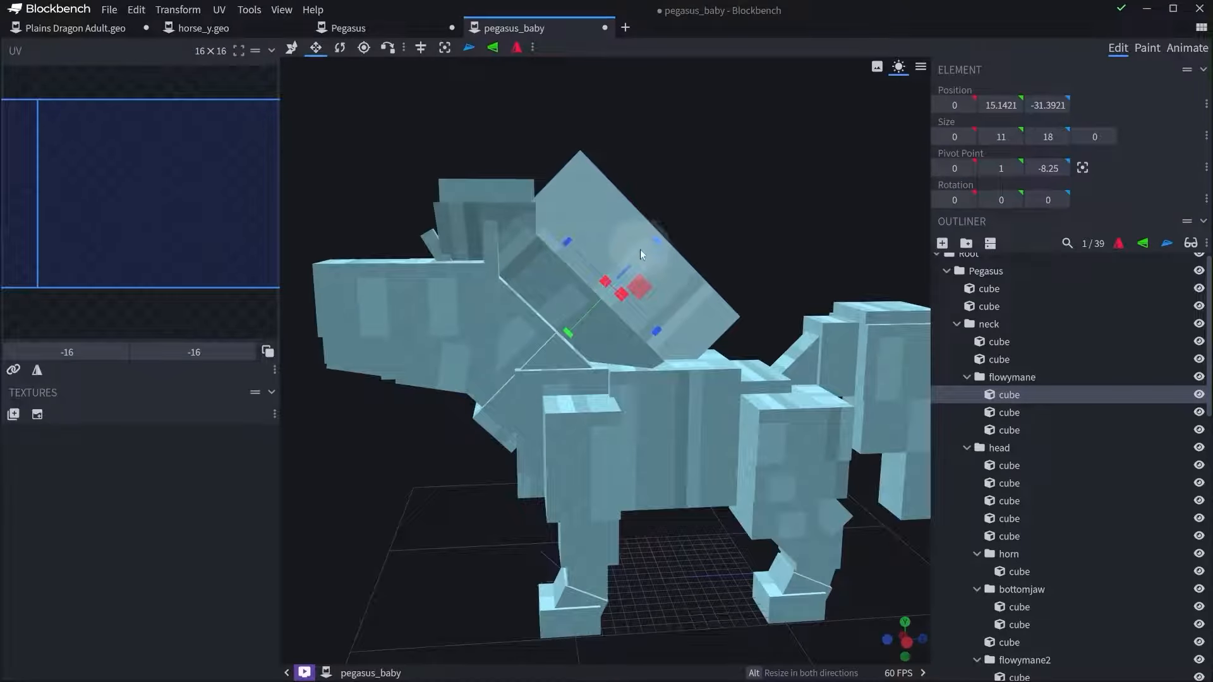
pyautogui.moveTo(573, 268); pyautogui.dragTo(602, 256)
pyautogui.click(671, 263)
pyautogui.moveTo(530, 288); pyautogui.dragTo(554, 263)
pyautogui.click(695, 291)
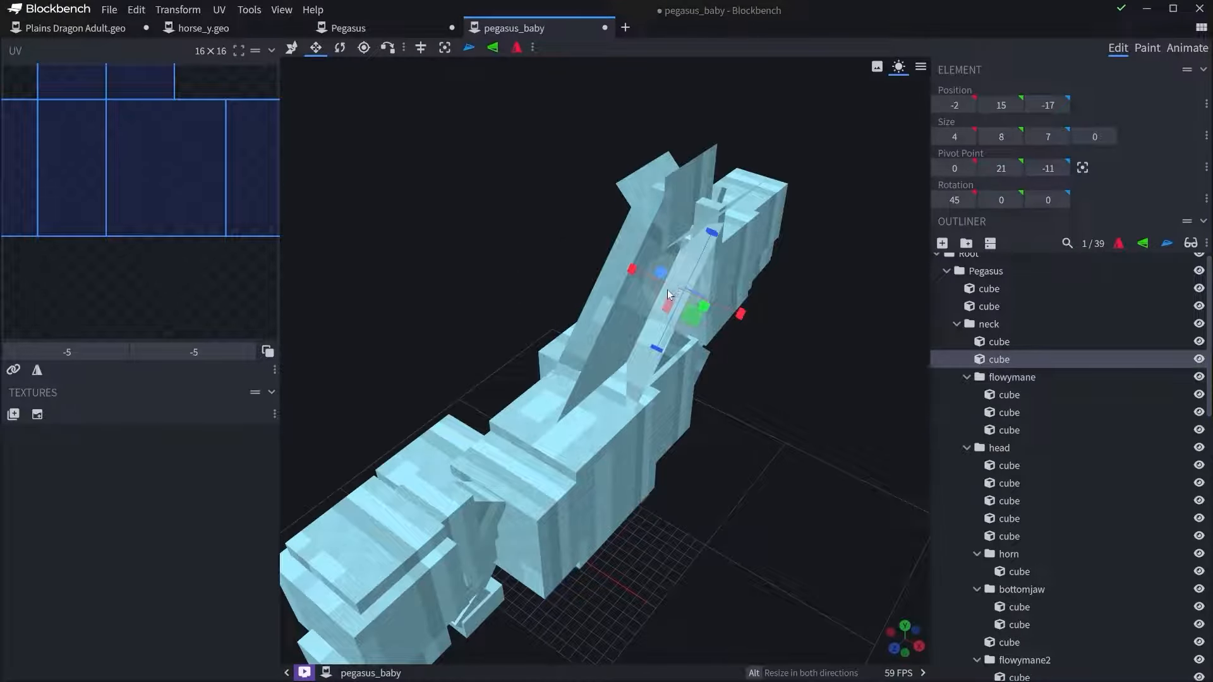
pyautogui.click(645, 377)
pyautogui.moveTo(758, 379); pyautogui.dragTo(800, 360)
pyautogui.moveTo(718, 258); pyautogui.dragTo(708, 263)
pyautogui.moveTo(789, 261); pyautogui.dragTo(576, 366)
# - Try to shorten the main body cube to 8 units deep from its front, and undo the change
pyautogui.scroll(3, 572, 368)
pyautogui.click(561, 373)
pyautogui.moveTo(561, 375); pyautogui.dragTo(635, 436, button='right')
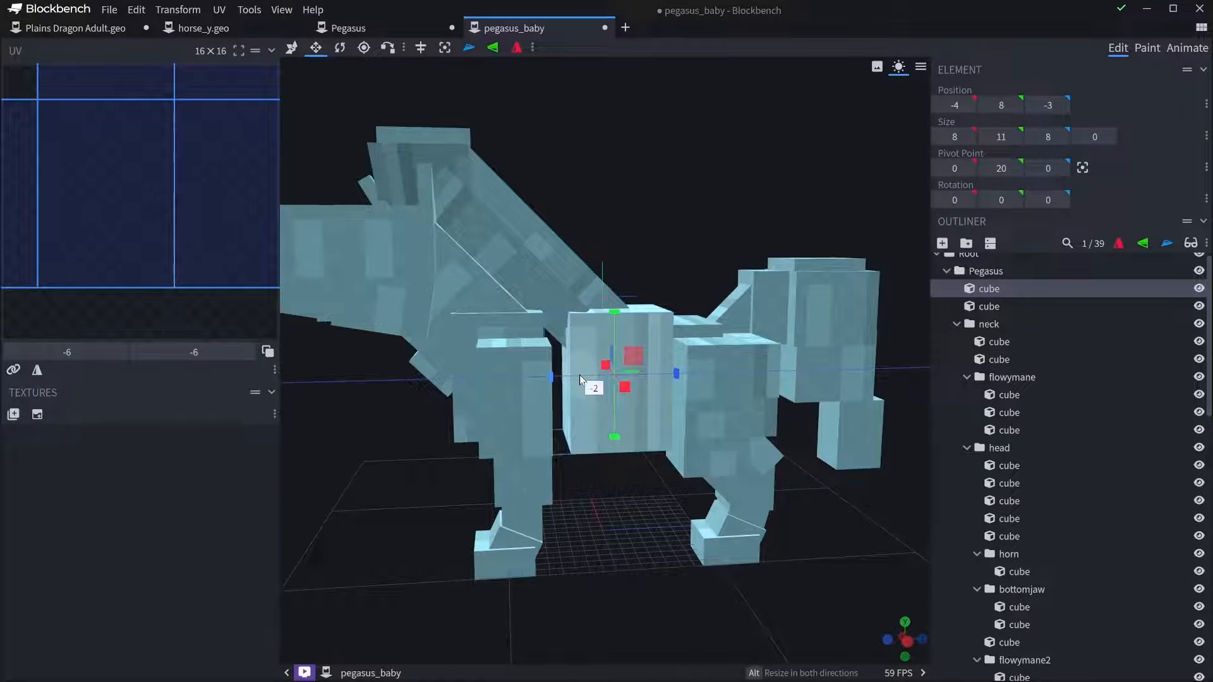
pyautogui.click(526, 324)
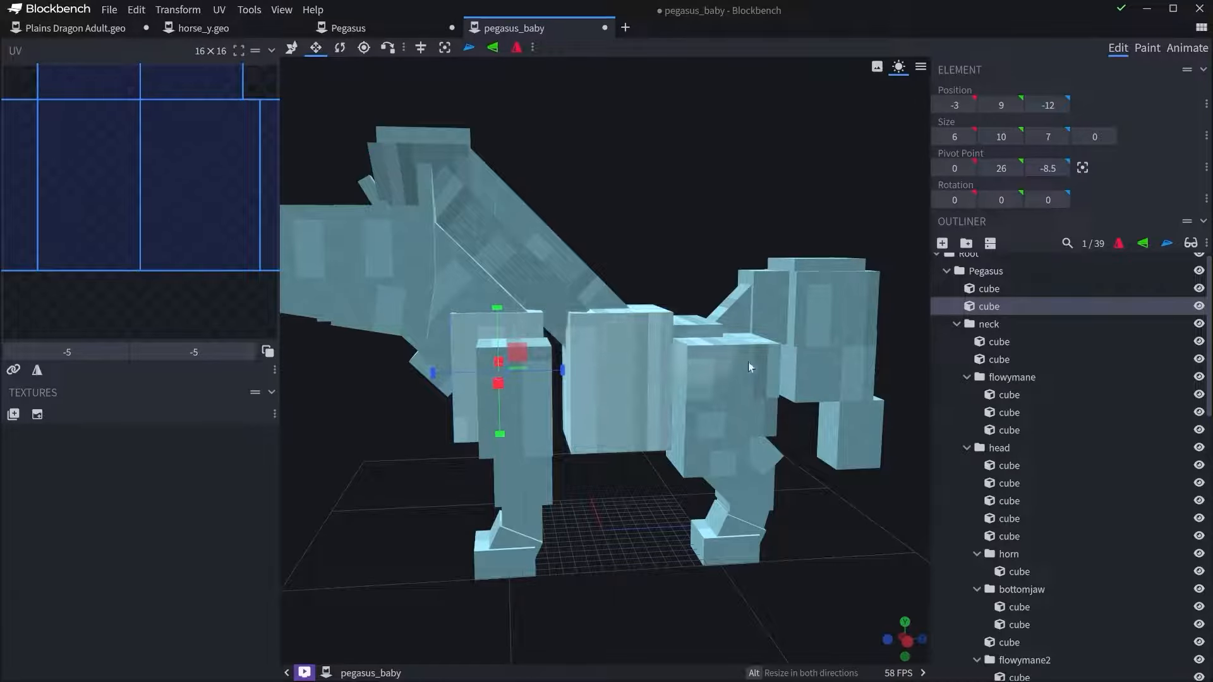
pyautogui.hotkey('ctrl', 'z')
# - Shorten the main body cube to a depth of 8 units and move it forward to Z -5 against the chest
pyautogui.click(643, 397)
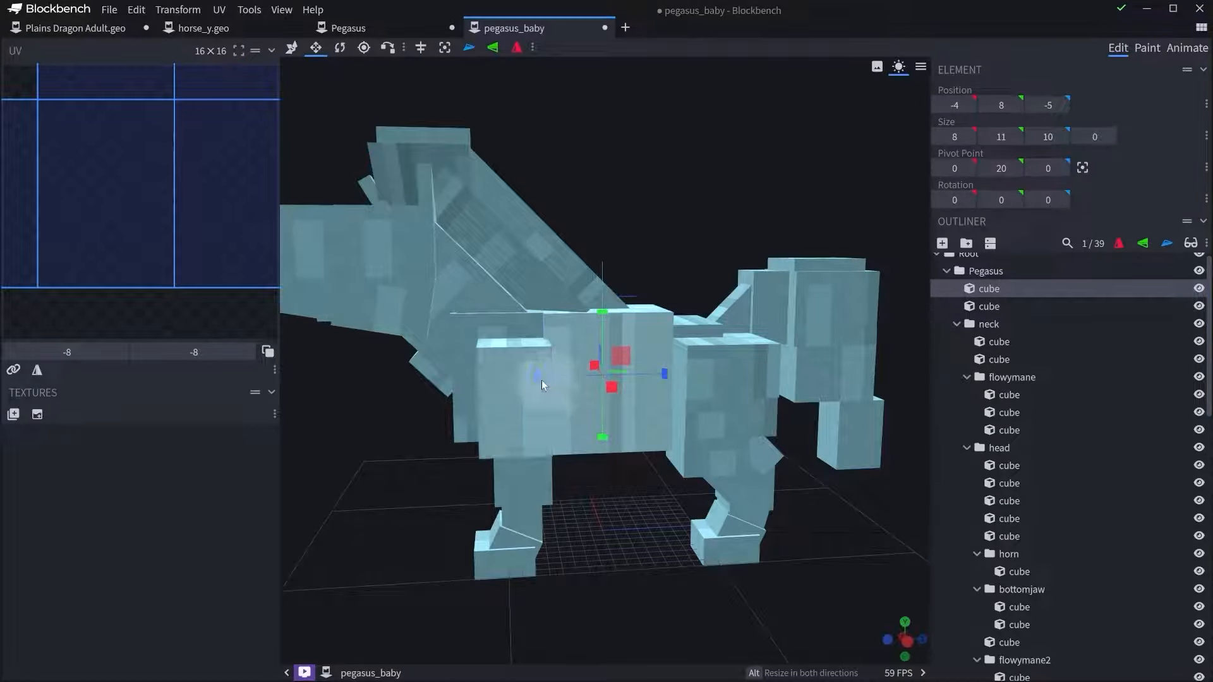
pyautogui.moveTo(541, 381); pyautogui.dragTo(562, 385)
pyautogui.click(734, 364)
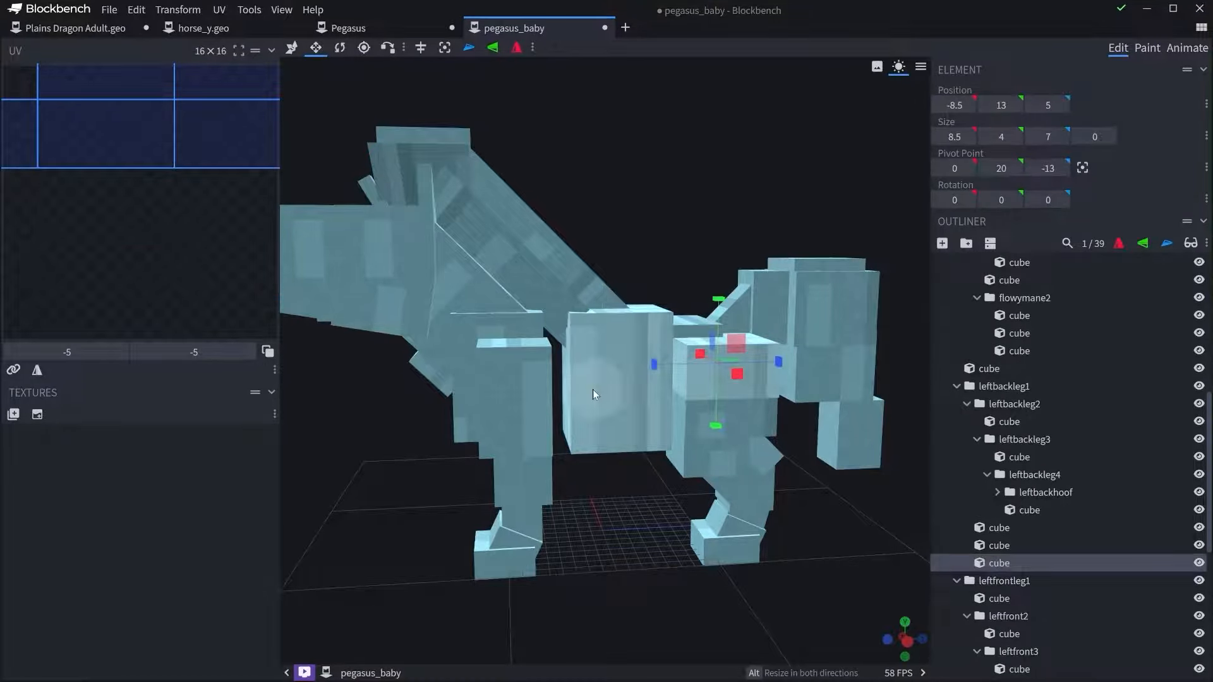
pyautogui.click(606, 390)
pyautogui.press('v')
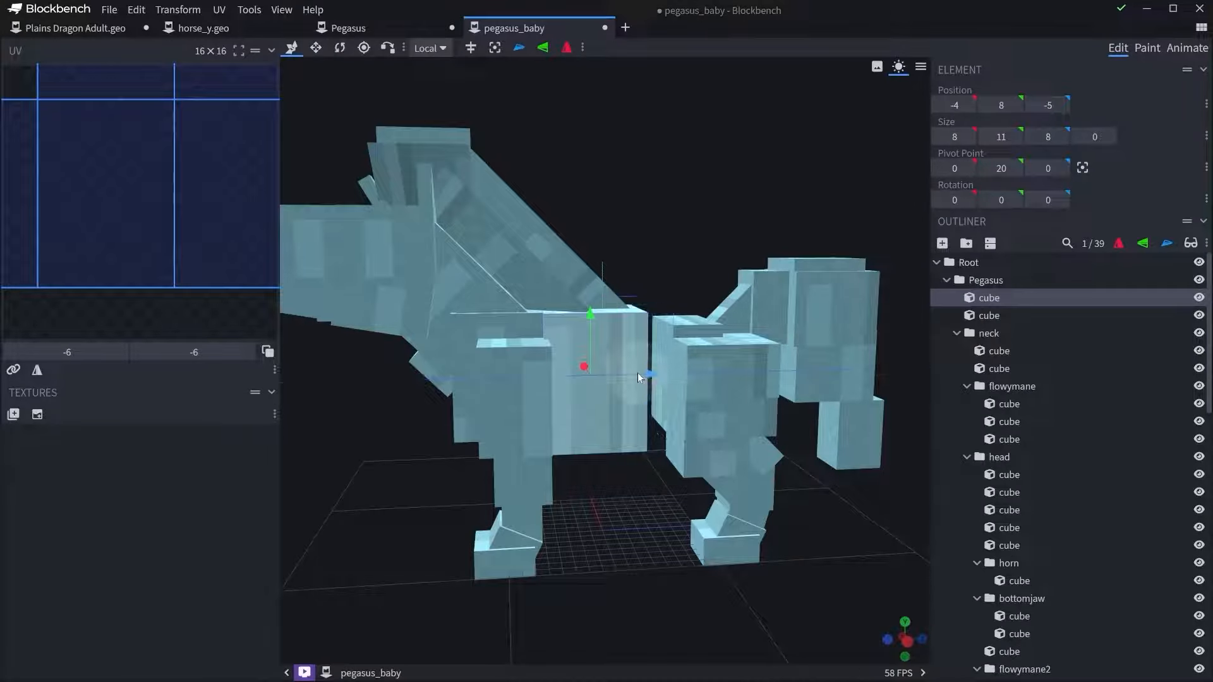
# - Move the leftbackleg1 group and the rear body cube forward 2 units, placing the rear cube at Z 3
pyautogui.click(751, 370)
pyautogui.click(1004, 581)
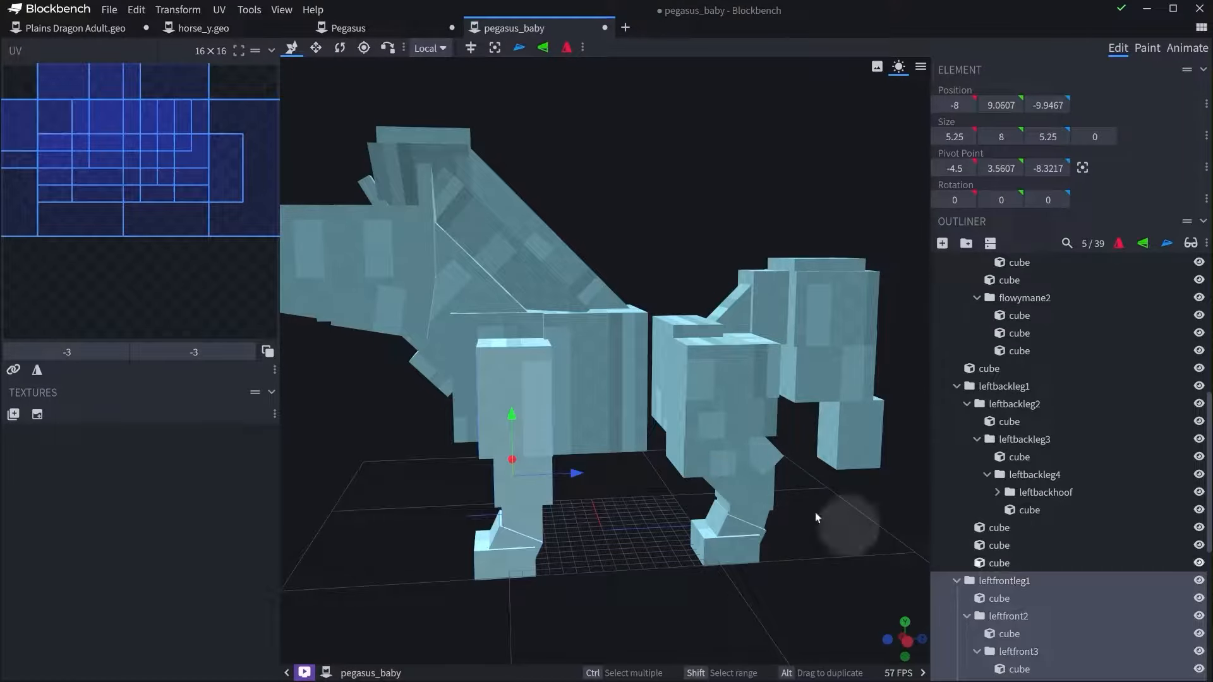
pyautogui.click(978, 392)
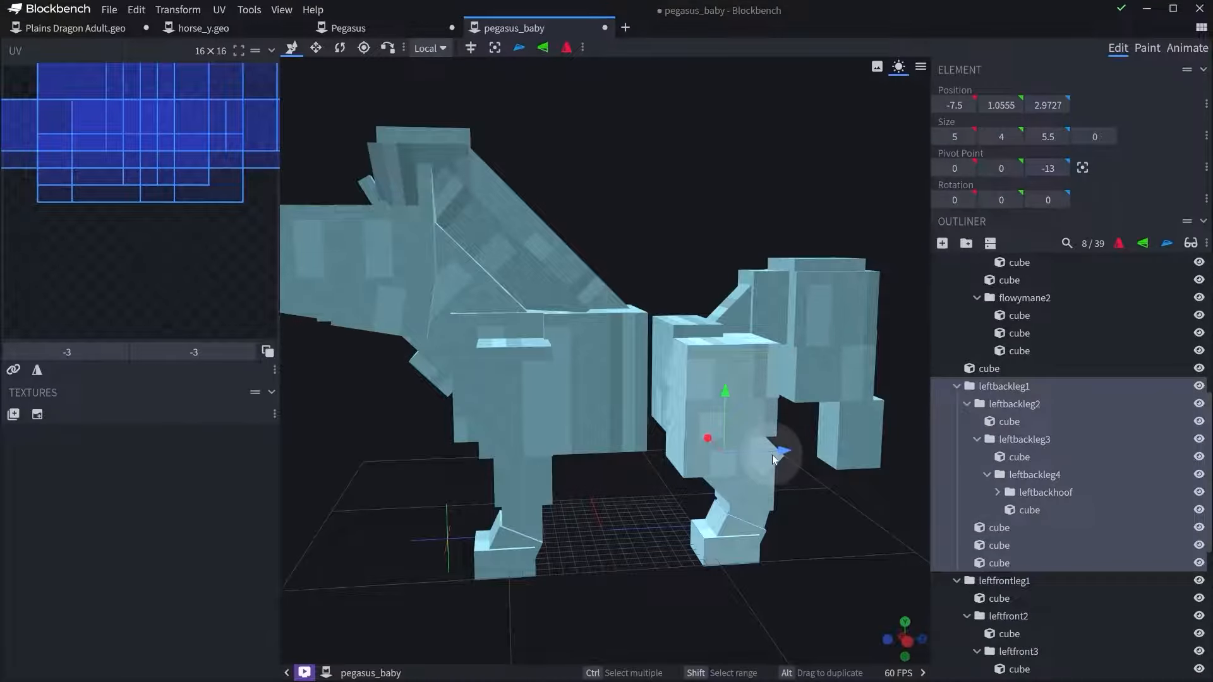
pyautogui.click(727, 392)
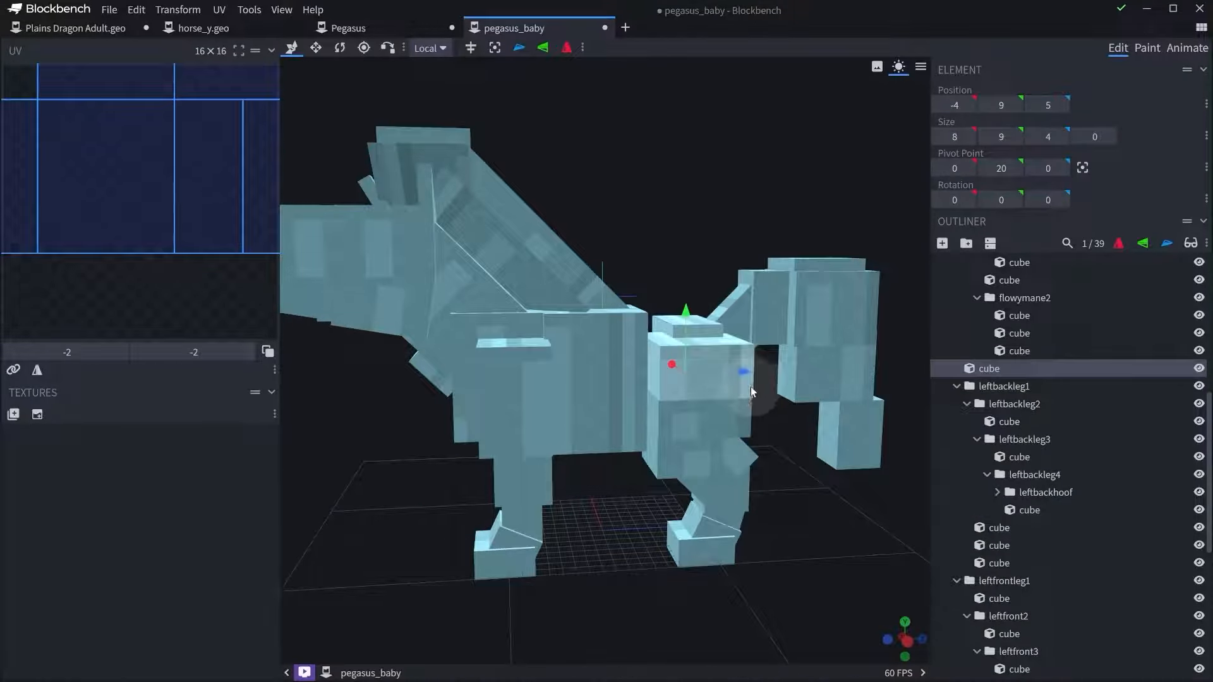
pyautogui.moveTo(745, 374); pyautogui.dragTo(726, 369)
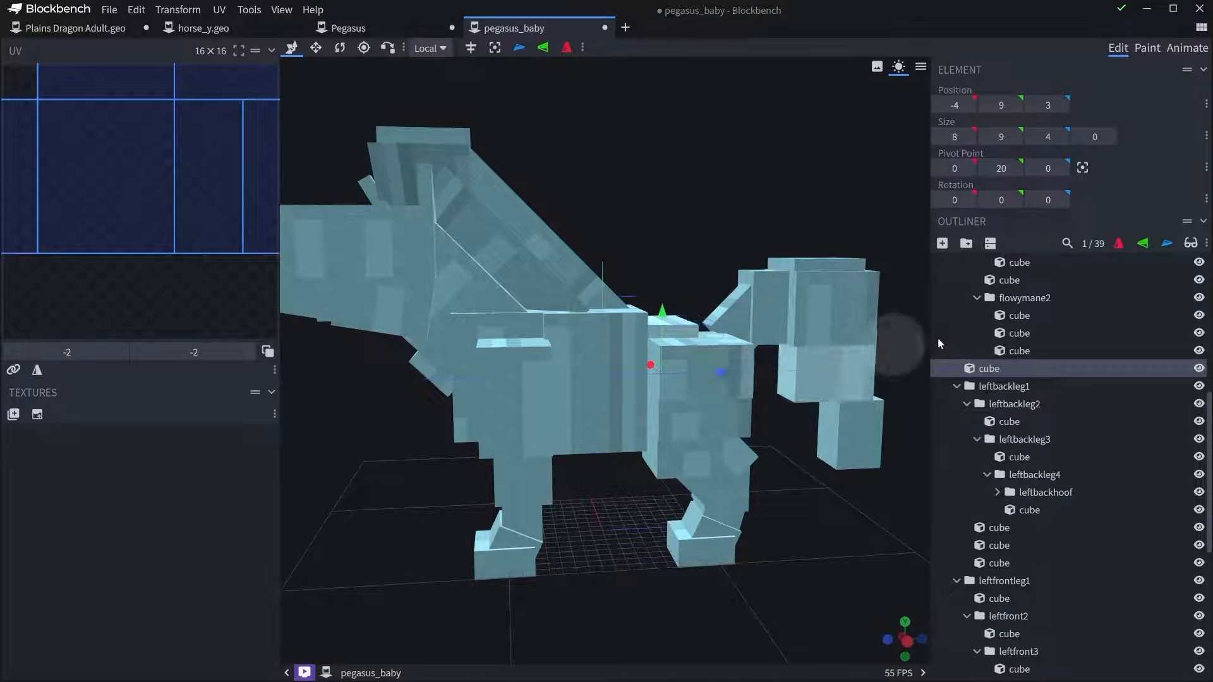
# - Move the whole tail1 group forward 2 units and down 1 unit to meet the shortened body
pyautogui.scroll(5, 1032, 333)
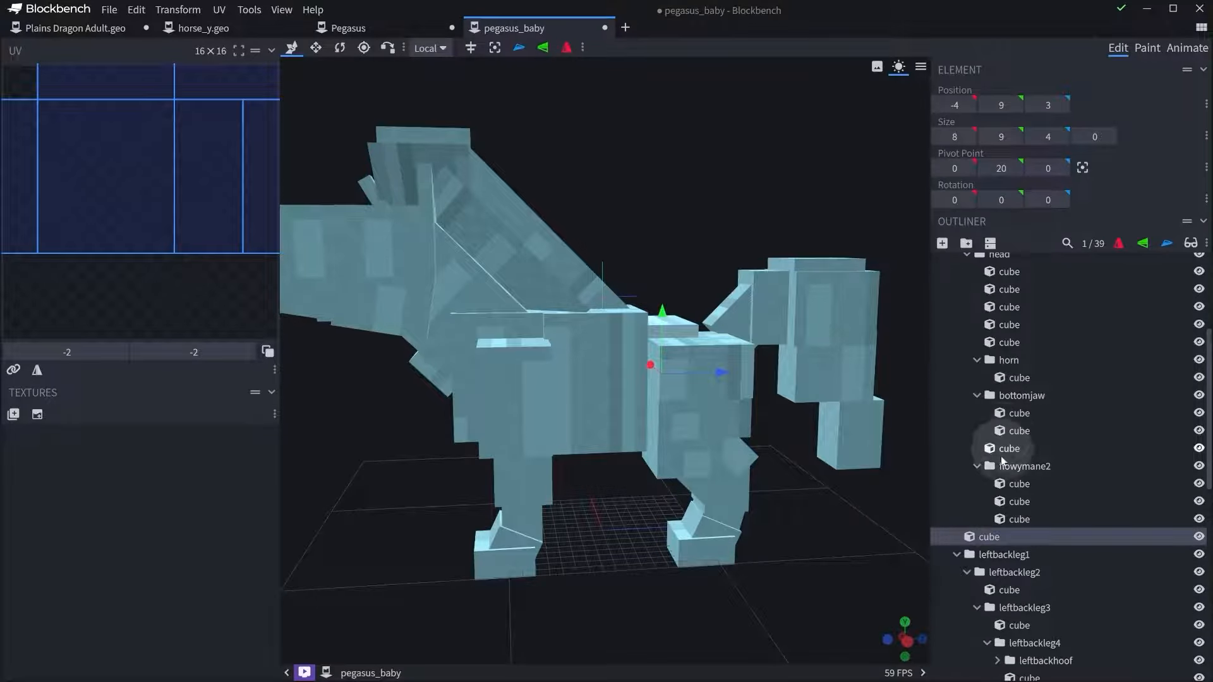
pyautogui.click(749, 309)
pyautogui.scroll(3, 1002, 470)
pyautogui.click(986, 527)
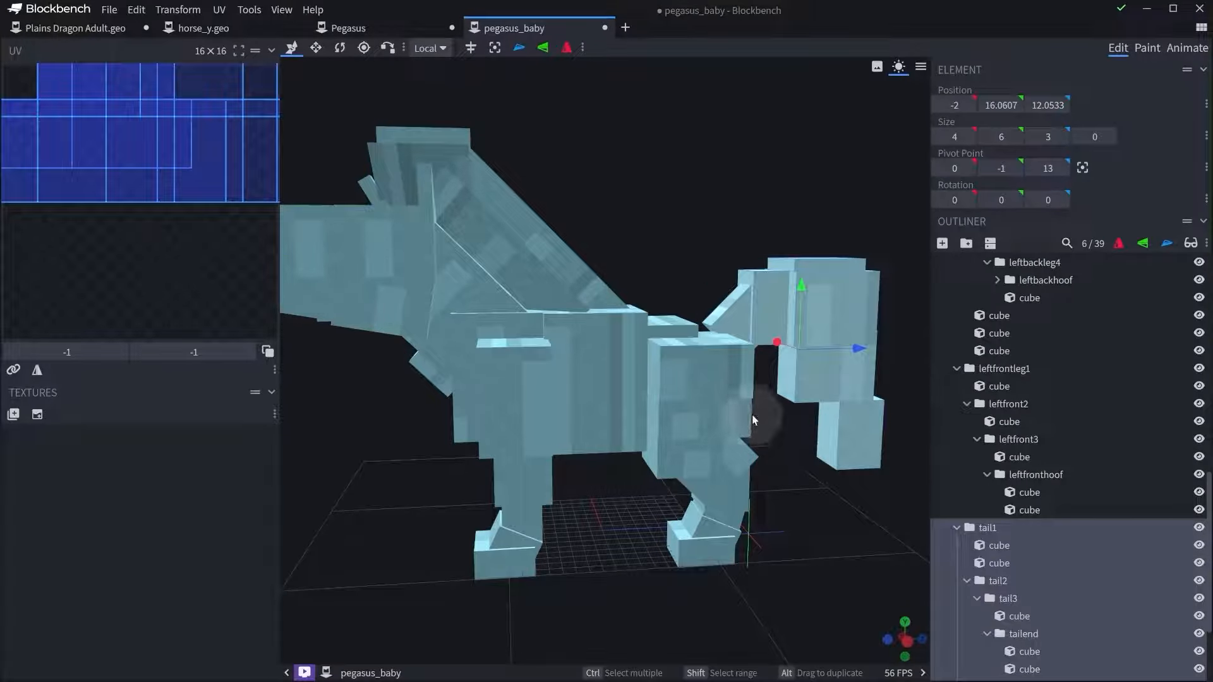
pyautogui.moveTo(826, 352); pyautogui.dragTo(824, 351)
pyautogui.moveTo(779, 293); pyautogui.dragTo(780, 314)
pyautogui.moveTo(799, 198); pyautogui.dragTo(752, 179)
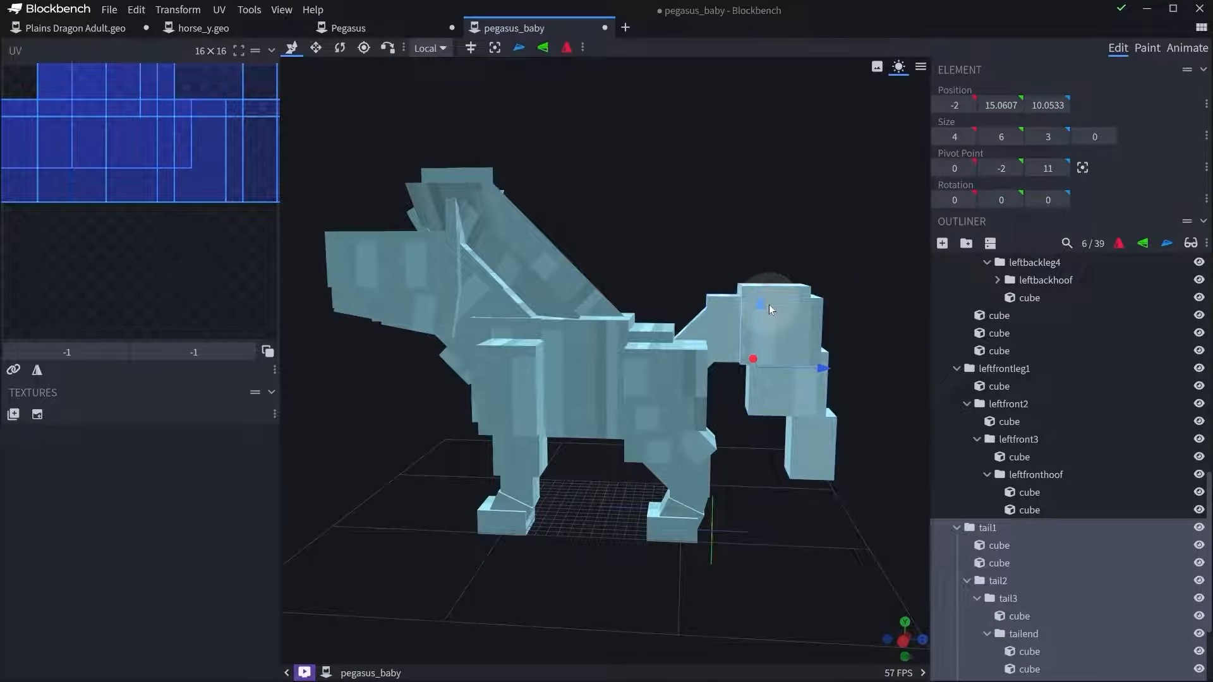
# - Lower the top of the main body cube and reduce the rear body cube's height to 8 units
pyautogui.click(603, 356)
pyautogui.moveTo(661, 259); pyautogui.dragTo(667, 252)
pyautogui.press('s')
pyautogui.moveTo(590, 311); pyautogui.dragTo(593, 332)
pyautogui.click(646, 328)
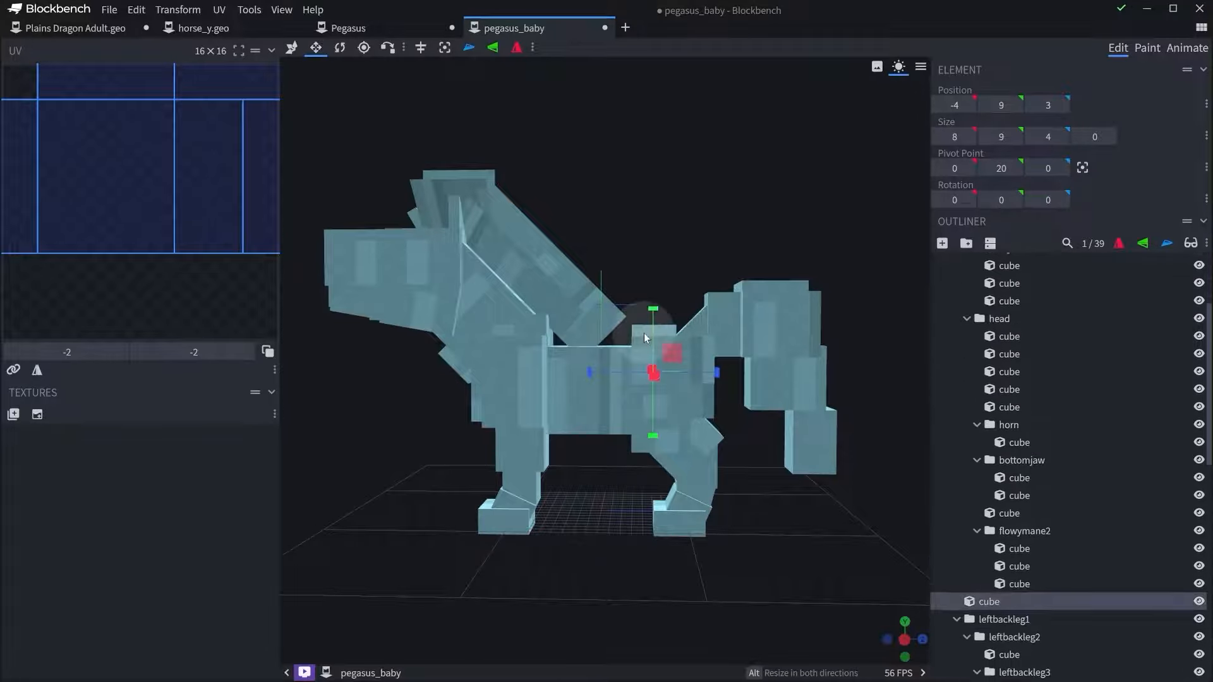
pyautogui.moveTo(660, 309); pyautogui.dragTo(656, 327)
# - Pull the main body cube's back face forward and extend the rear body cube forward to Z 1, 6 units deep
pyautogui.moveTo(646, 274); pyautogui.dragTo(664, 295)
pyautogui.scroll(3, 619, 392)
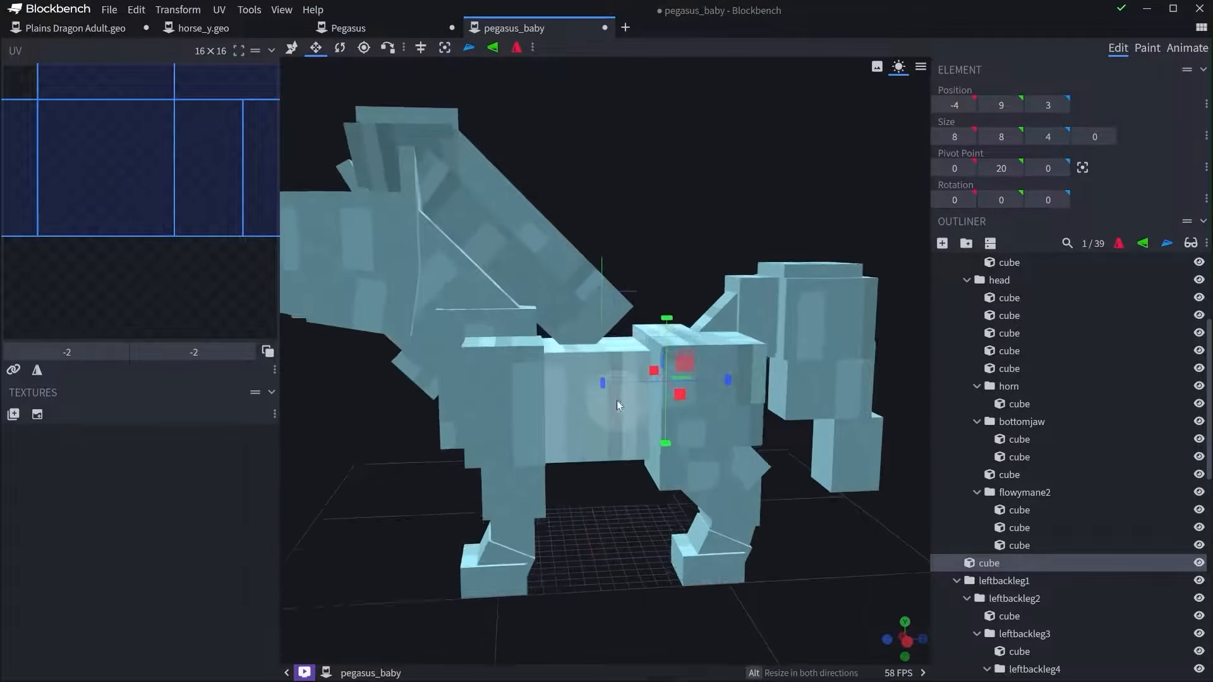
pyautogui.click(617, 401)
pyautogui.moveTo(651, 398); pyautogui.dragTo(594, 385)
pyautogui.click(667, 340)
pyautogui.click(657, 327)
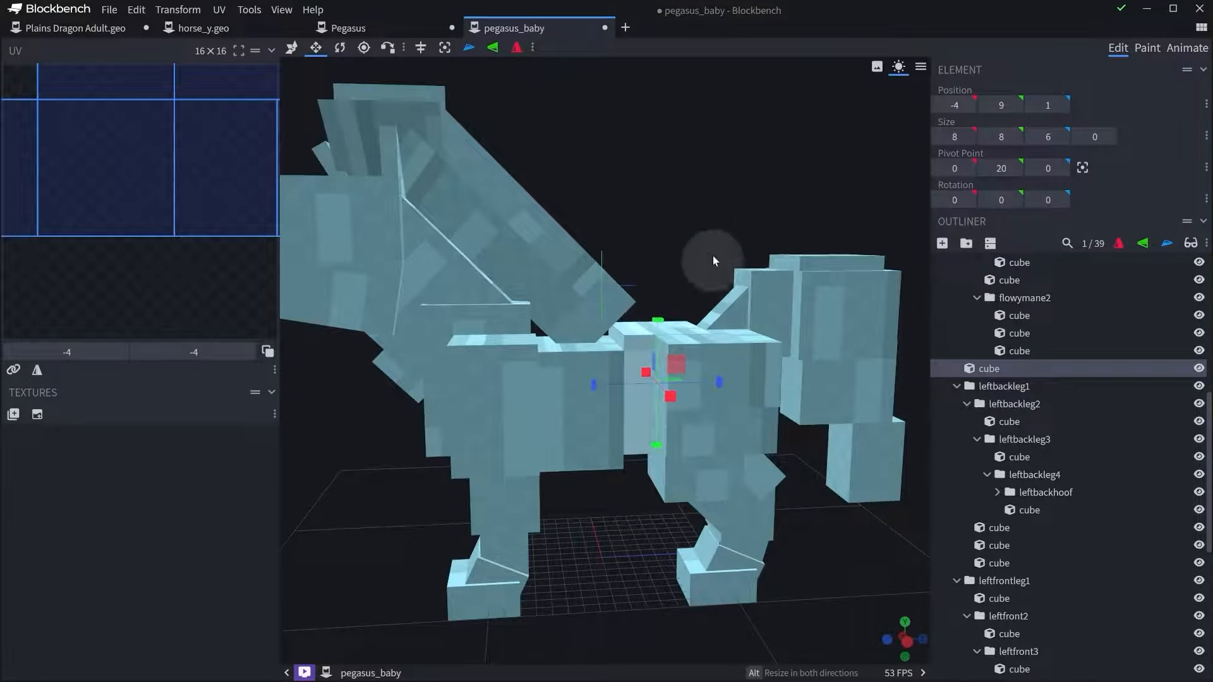
# - Pull the main body cube's front face back, extend the chest cube to 8 units deep, and reduce its height to 9
pyautogui.moveTo(713, 255); pyautogui.dragTo(616, 322)
pyautogui.scroll(3, 579, 353)
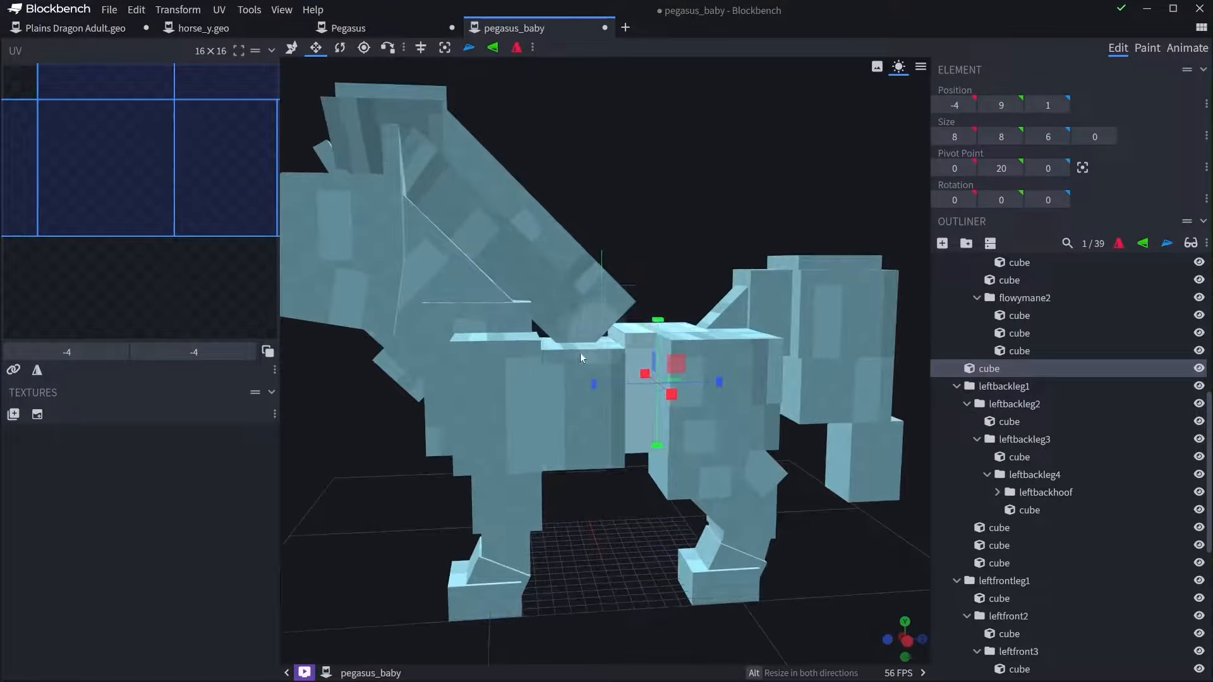
pyautogui.click(571, 358)
pyautogui.click(525, 402)
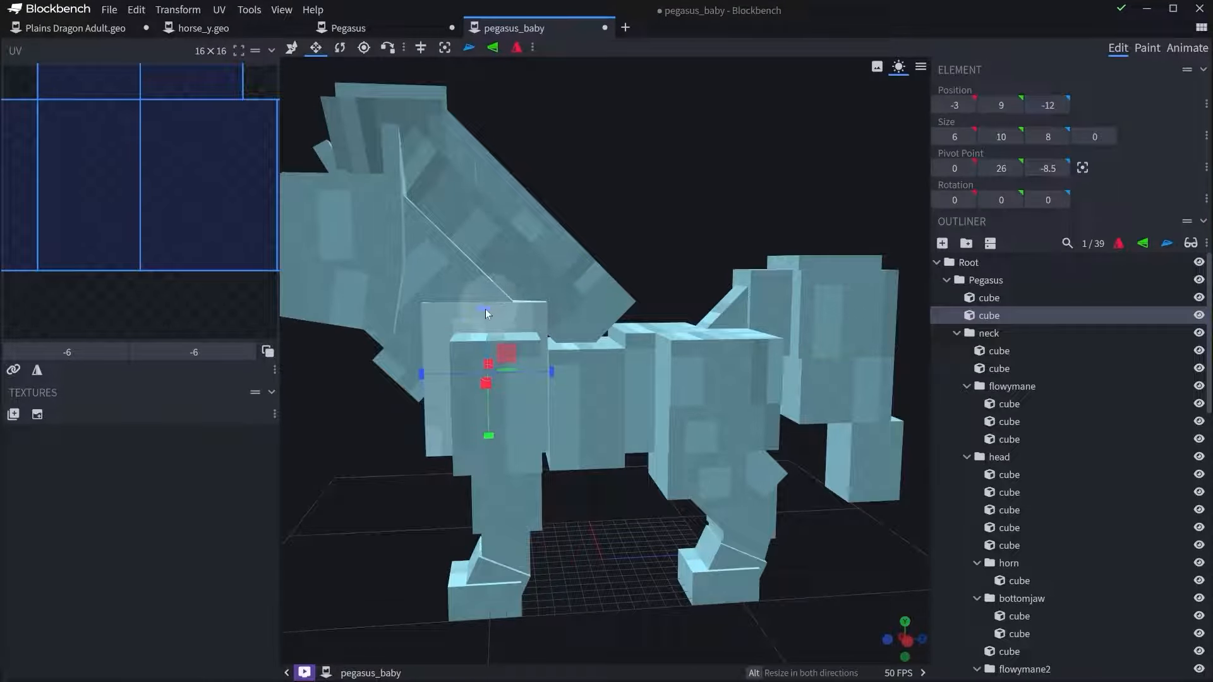
pyautogui.moveTo(485, 309); pyautogui.dragTo(480, 340)
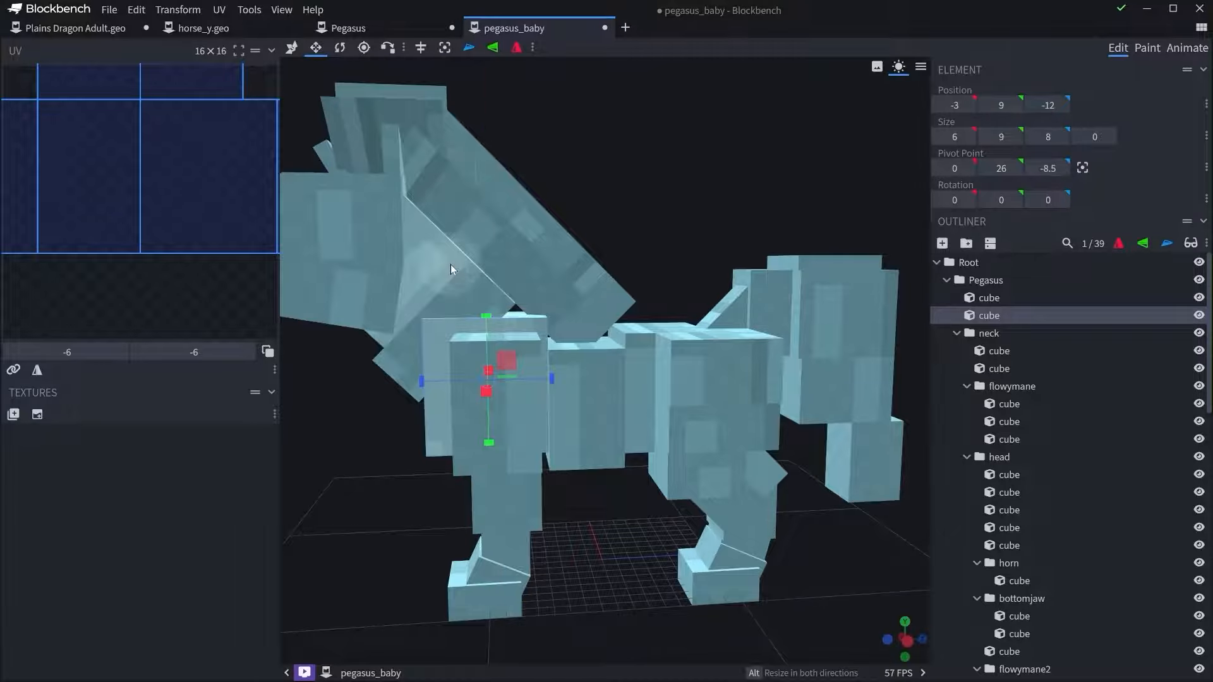
# - Deepen the lower neck cube to 5 units and reduce its height to 8 units by raising its lower end
pyautogui.scroll(3, 592, 318)
pyautogui.click(580, 299)
pyautogui.scroll(5, 560, 278)
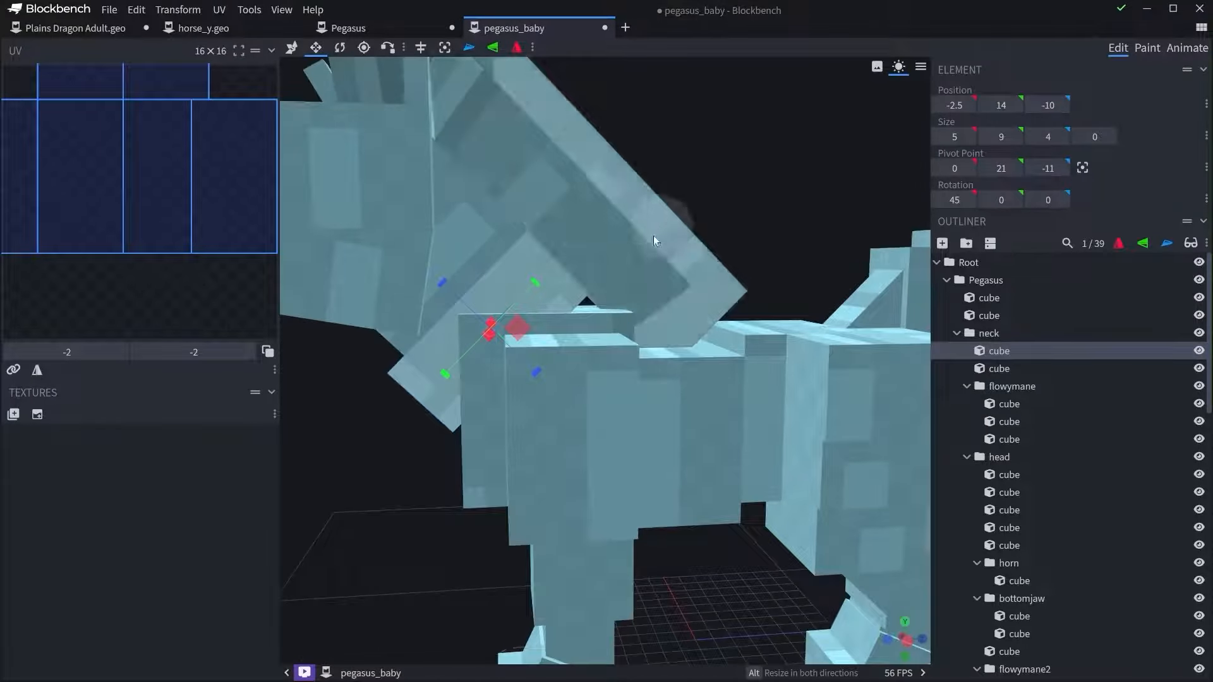
pyautogui.moveTo(544, 374); pyautogui.dragTo(563, 386)
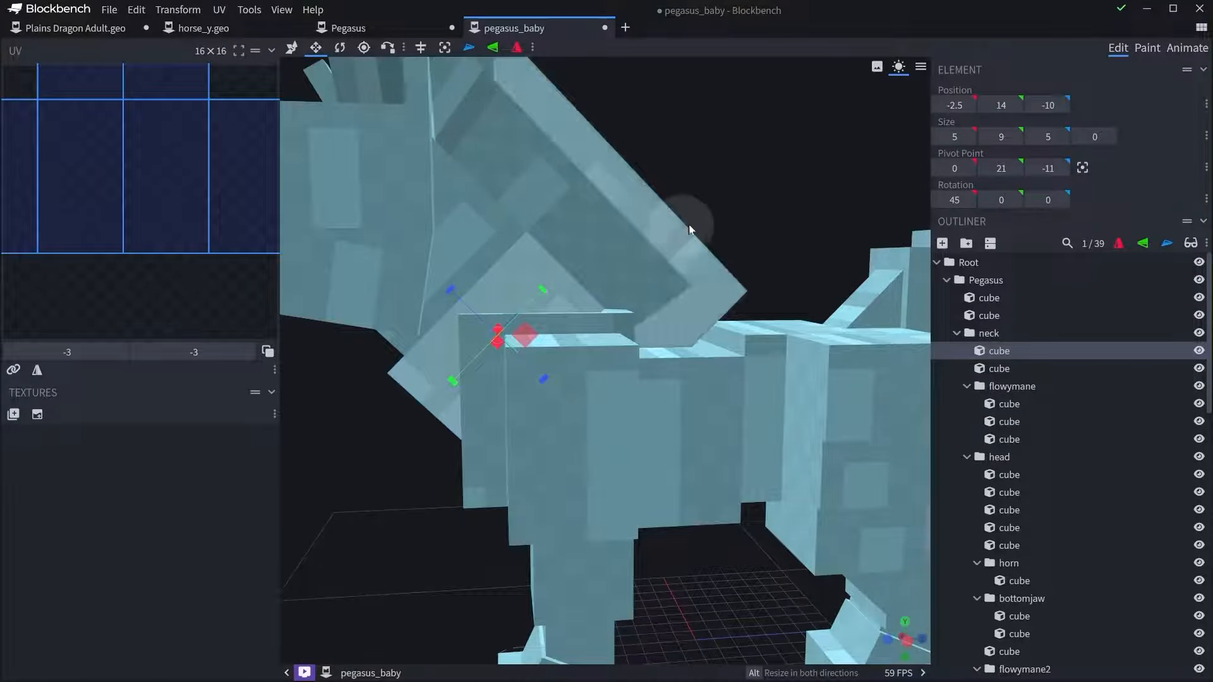
pyautogui.click(968, 334)
pyautogui.press('v')
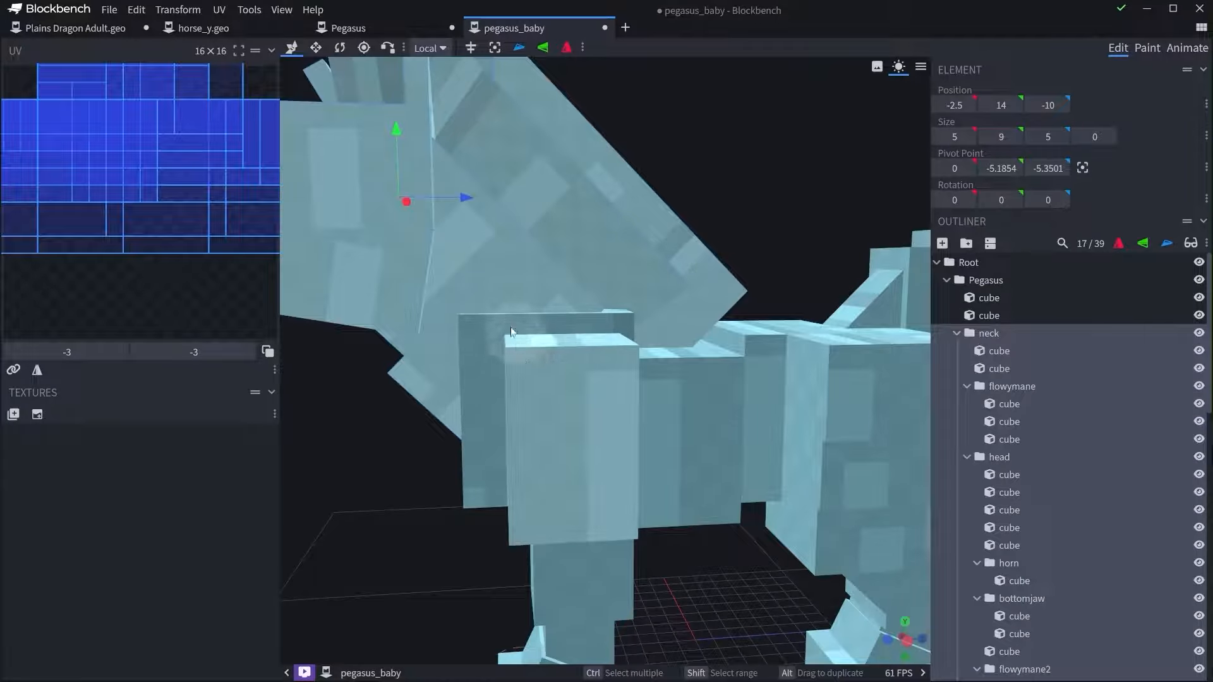
pyautogui.moveTo(512, 333); pyautogui.dragTo(586, 332, button='right')
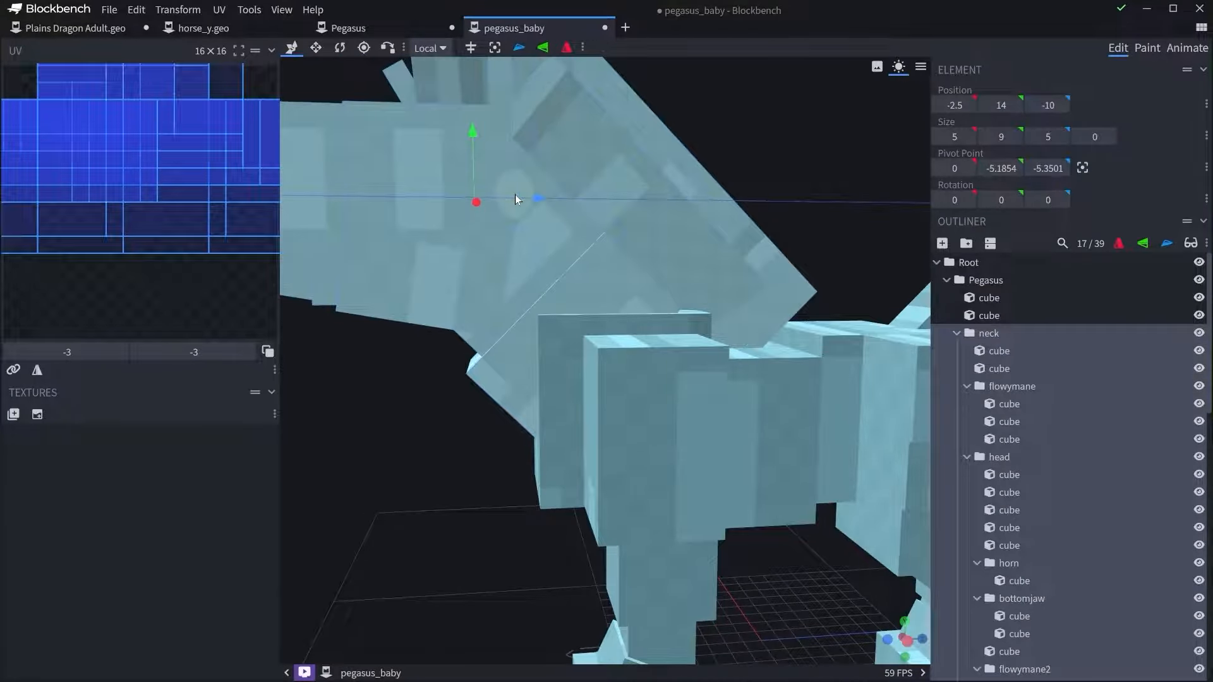
pyautogui.scroll(-4, 619, 245)
pyautogui.click(588, 355)
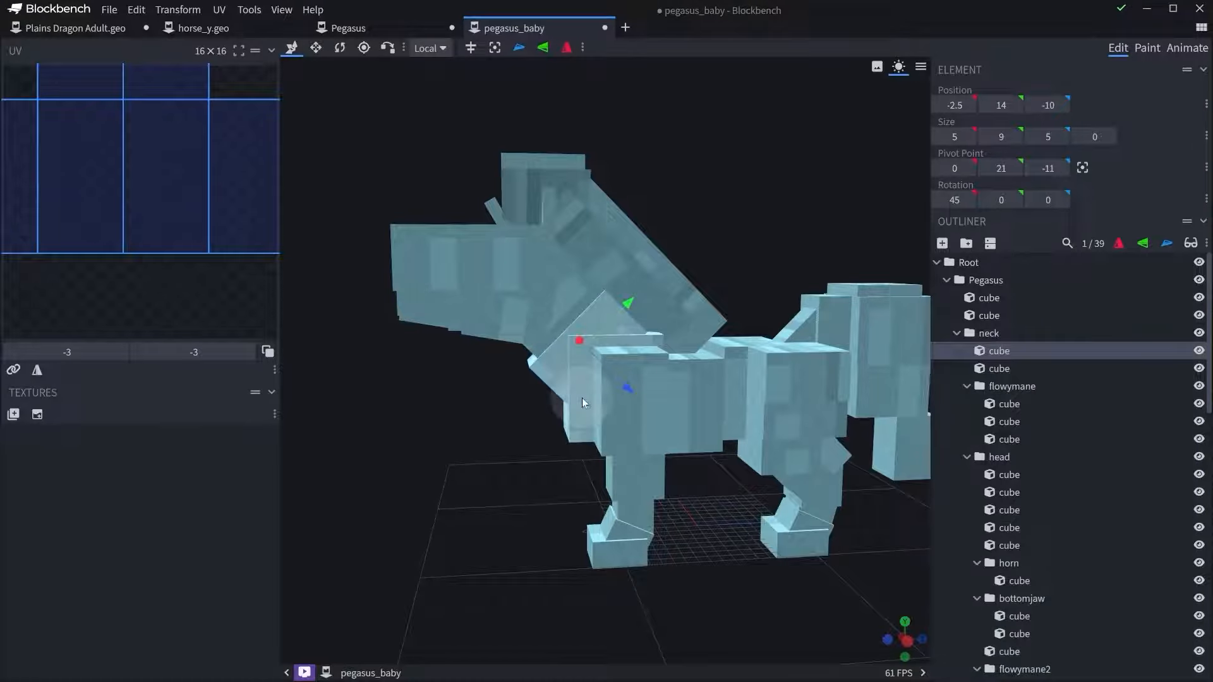
pyautogui.press('s')
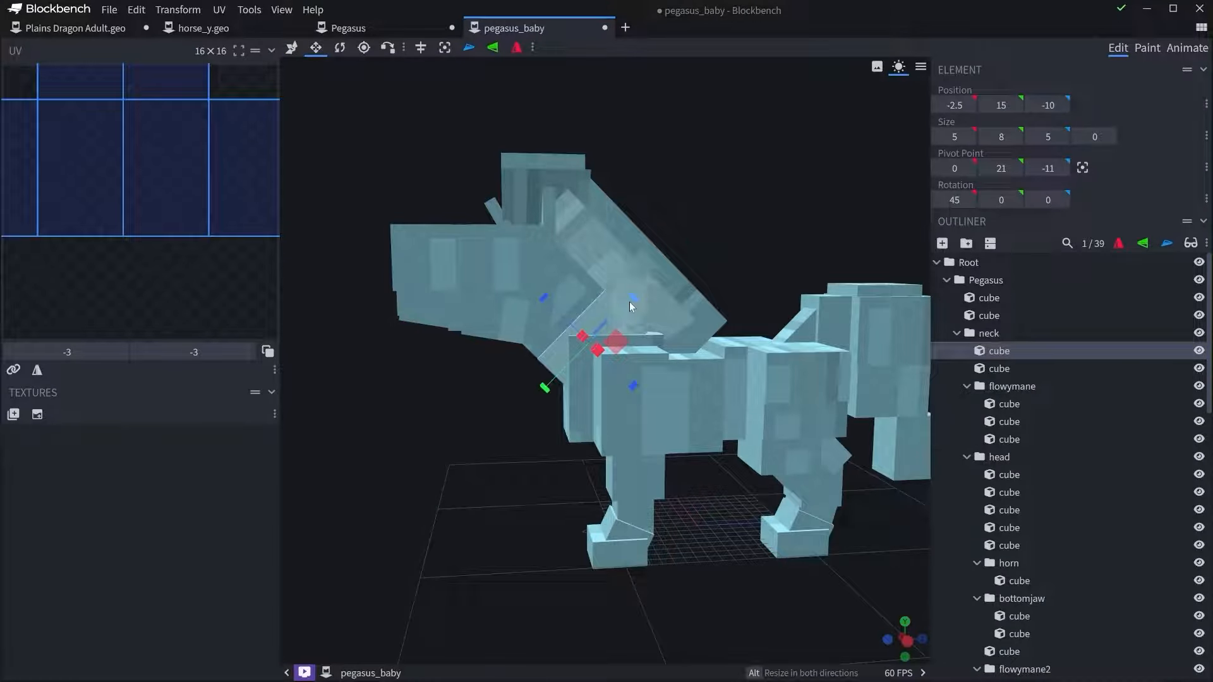
# - Undo the upper neck cube's last resize, and shorten the cube slightly by pulling in its lower front end
pyautogui.click(521, 357)
pyautogui.moveTo(493, 336); pyautogui.dragTo(600, 267)
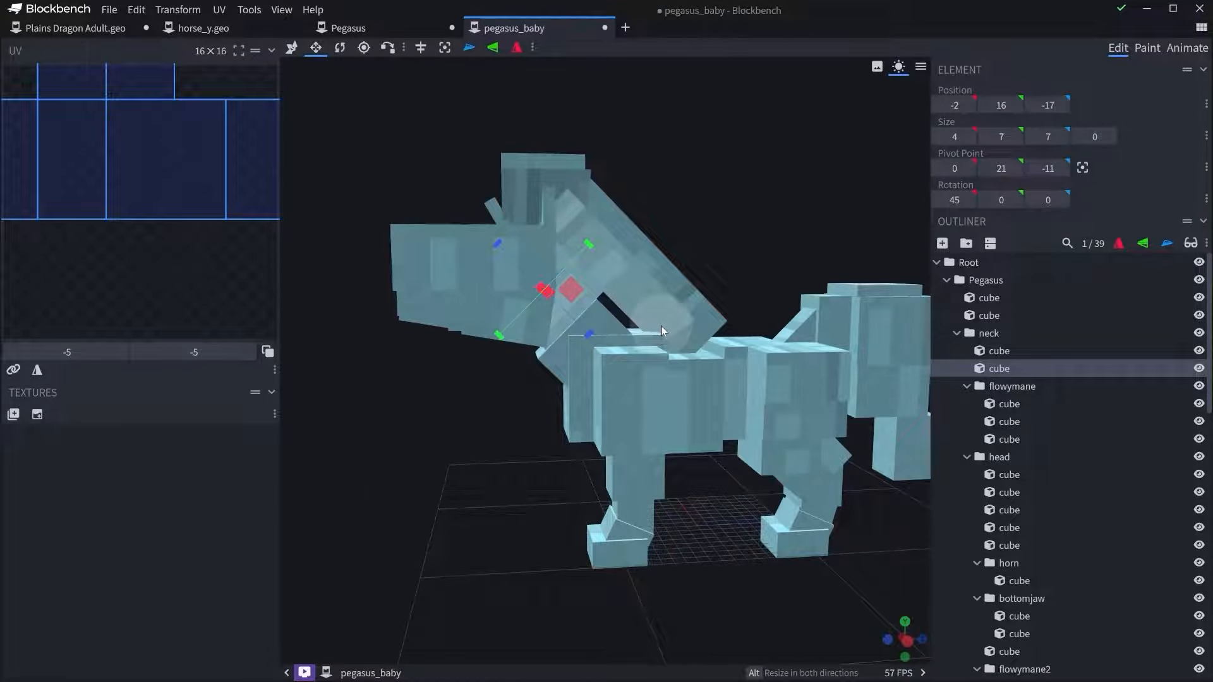
pyautogui.hotkey('ctrl', 'z')
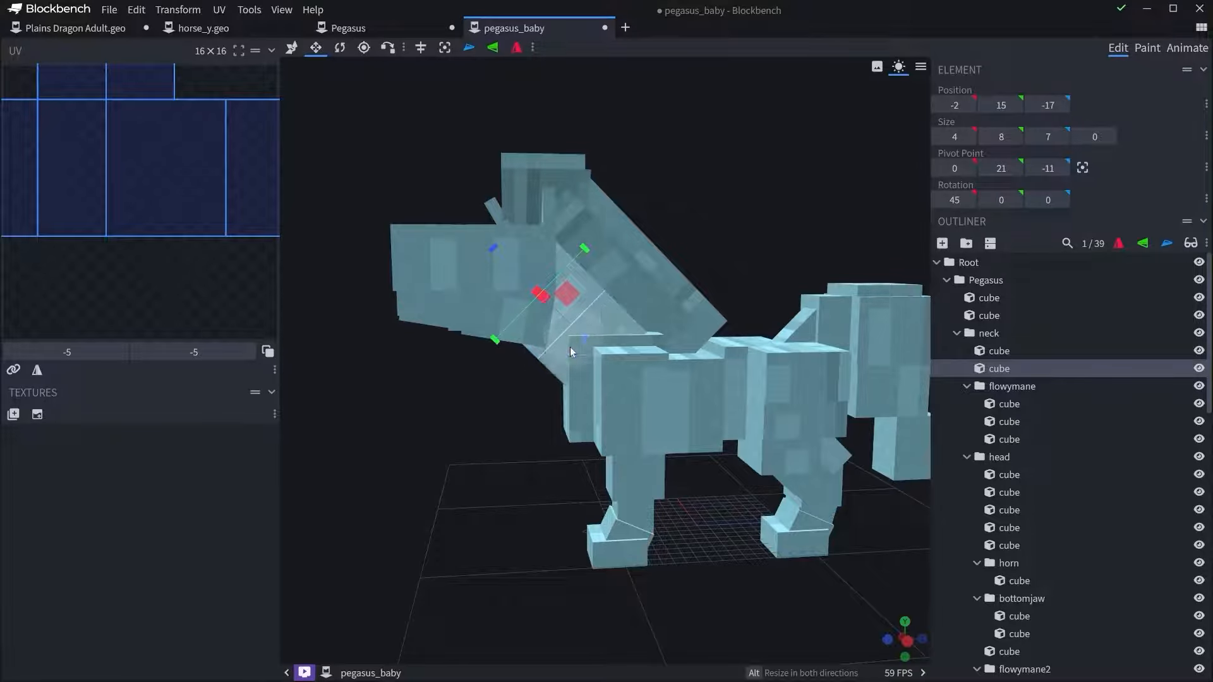
pyautogui.scroll(2, 548, 442)
pyautogui.scroll(4, 547, 442)
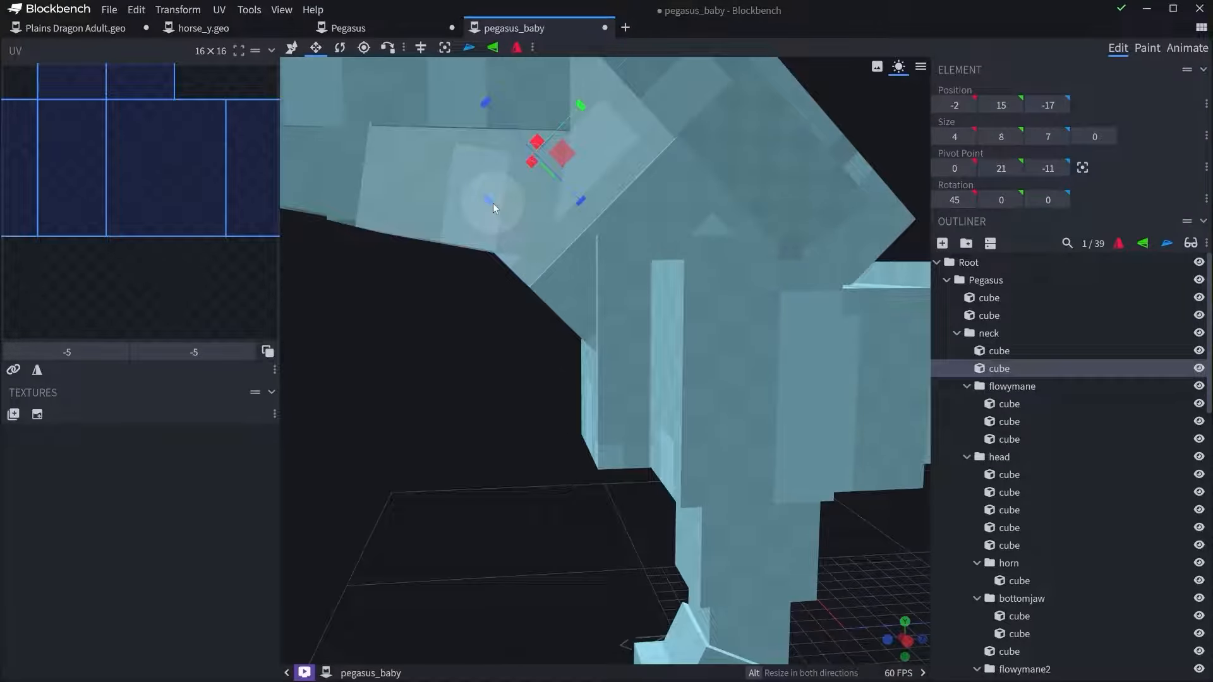
pyautogui.moveTo(493, 203); pyautogui.dragTo(512, 191)
pyautogui.scroll(-6, 527, 338)
pyautogui.moveTo(541, 400); pyautogui.dragTo(567, 384)
# - Raise the underside of the rear jaw cube and reduce the small middle jaw cube's height to 2.25 units
pyautogui.click(556, 282)
pyautogui.moveTo(513, 341); pyautogui.dragTo(491, 395, button='right')
pyautogui.scroll(4, 490, 395)
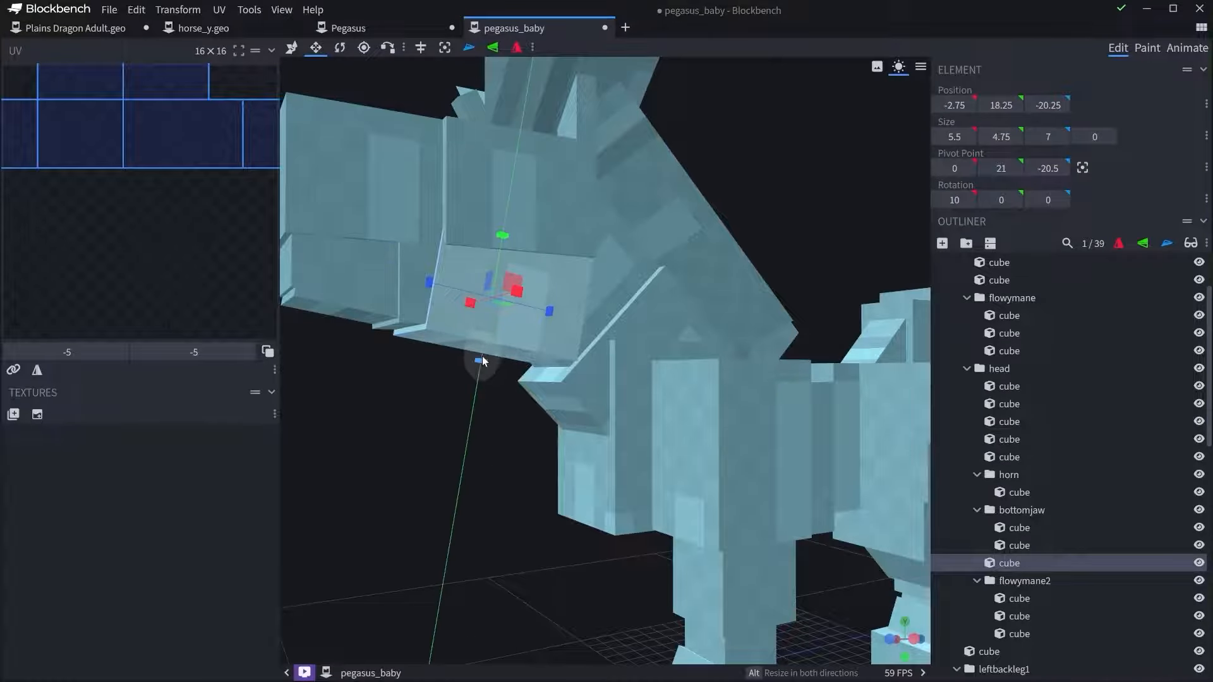
pyautogui.moveTo(482, 355); pyautogui.dragTo(489, 340)
pyautogui.click(405, 306)
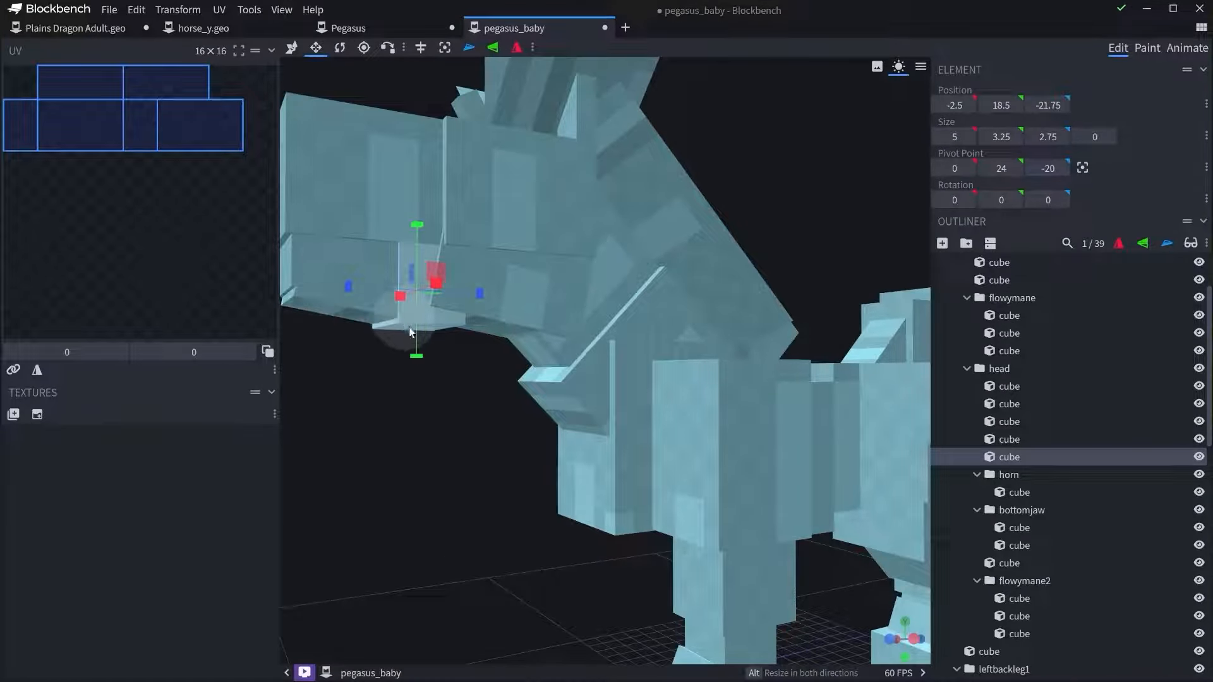
pyautogui.moveTo(408, 327); pyautogui.dragTo(415, 338)
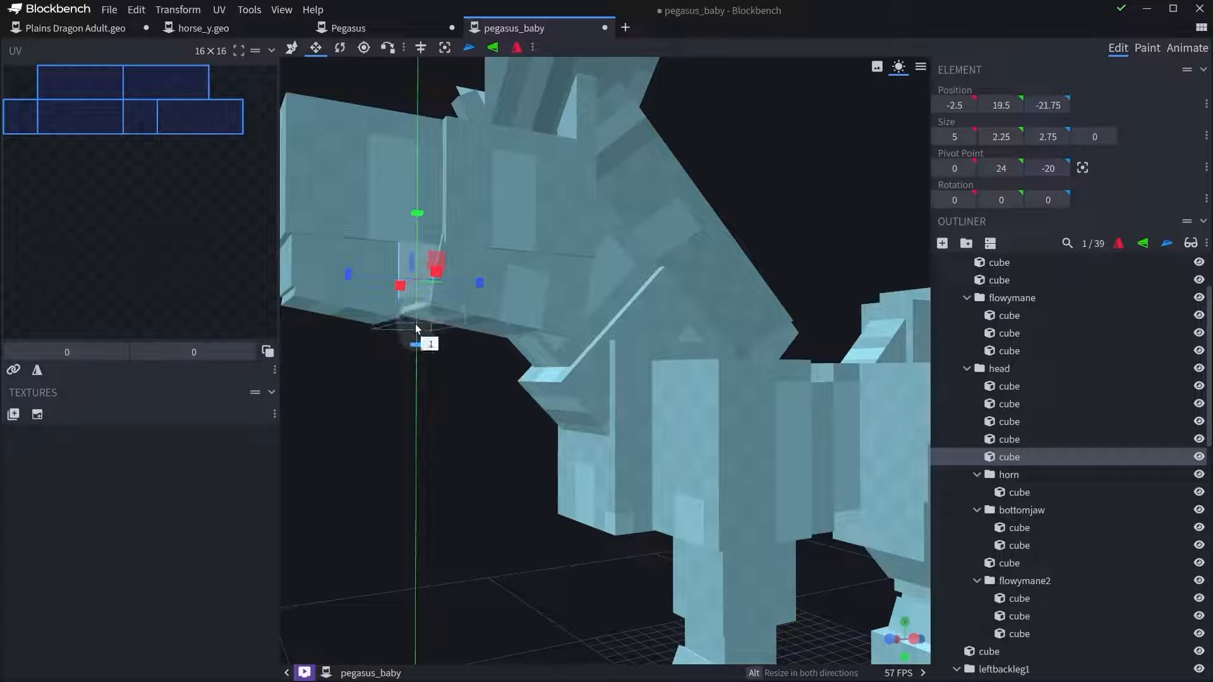
# - Raise both bottomjaw cubes by 1 unit and lower the top of the upper, 4.75-unit-deep one
pyautogui.click(375, 279)
pyautogui.keyDown('ctrl'); pyautogui.click(382, 251); pyautogui.keyUp('ctrl')
pyautogui.click(291, 47)
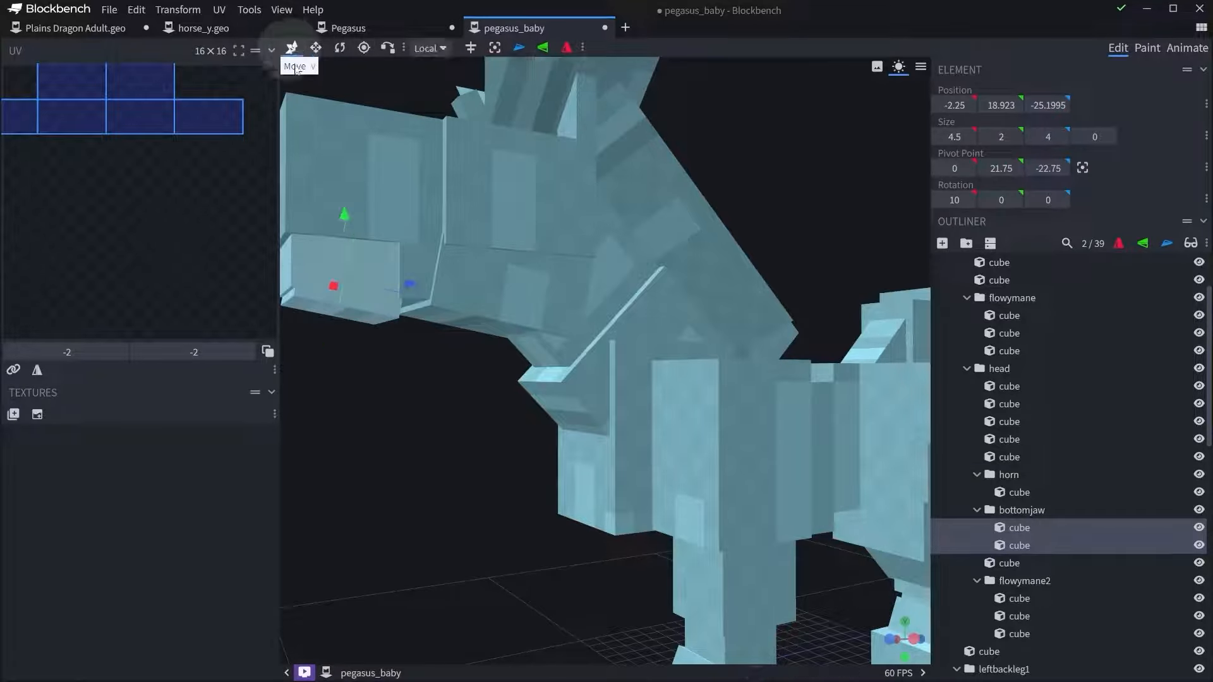
pyautogui.press('s')
pyautogui.click(378, 247)
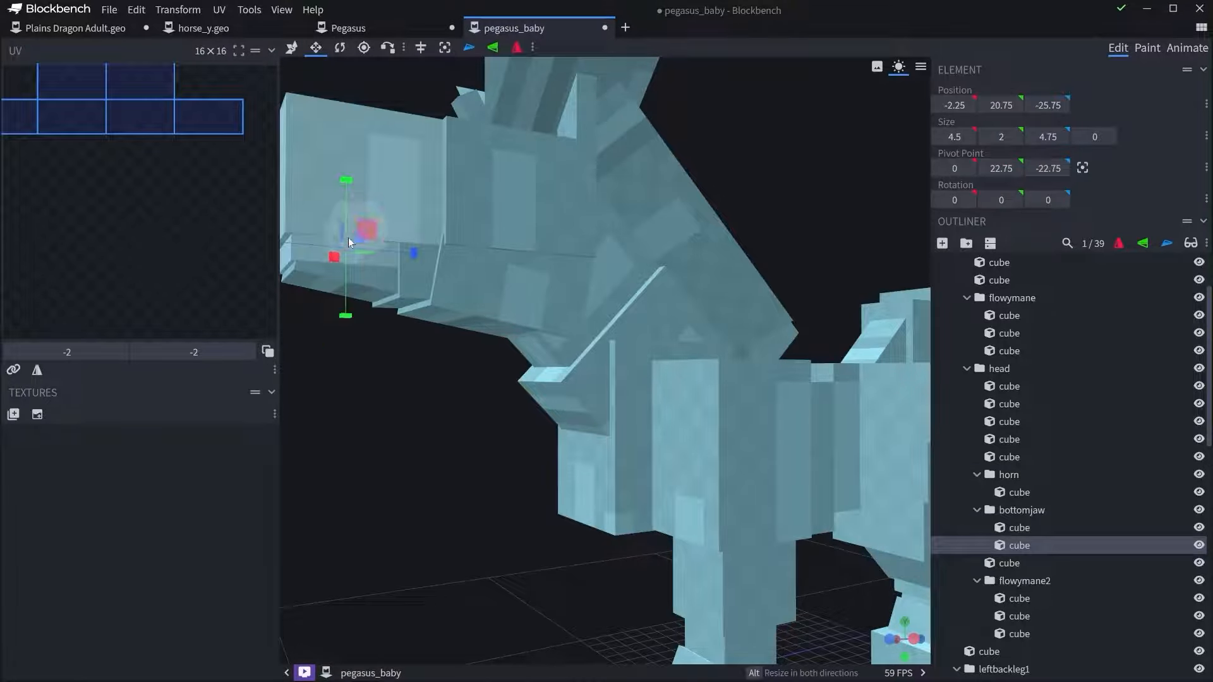
pyautogui.moveTo(349, 178); pyautogui.dragTo(351, 200)
pyautogui.moveTo(460, 461); pyautogui.dragTo(554, 444)
pyautogui.press('Delete')
pyautogui.hotkey('ctrl', 'z')
# - Vertex-snap the rotated bottomjaw cube up against the corner of the snout's underside
pyautogui.scroll(5, 499, 440)
pyautogui.scroll(5, 554, 417)
pyautogui.click(387, 47)
pyautogui.moveTo(701, 295); pyautogui.dragTo(581, 295, button='right')
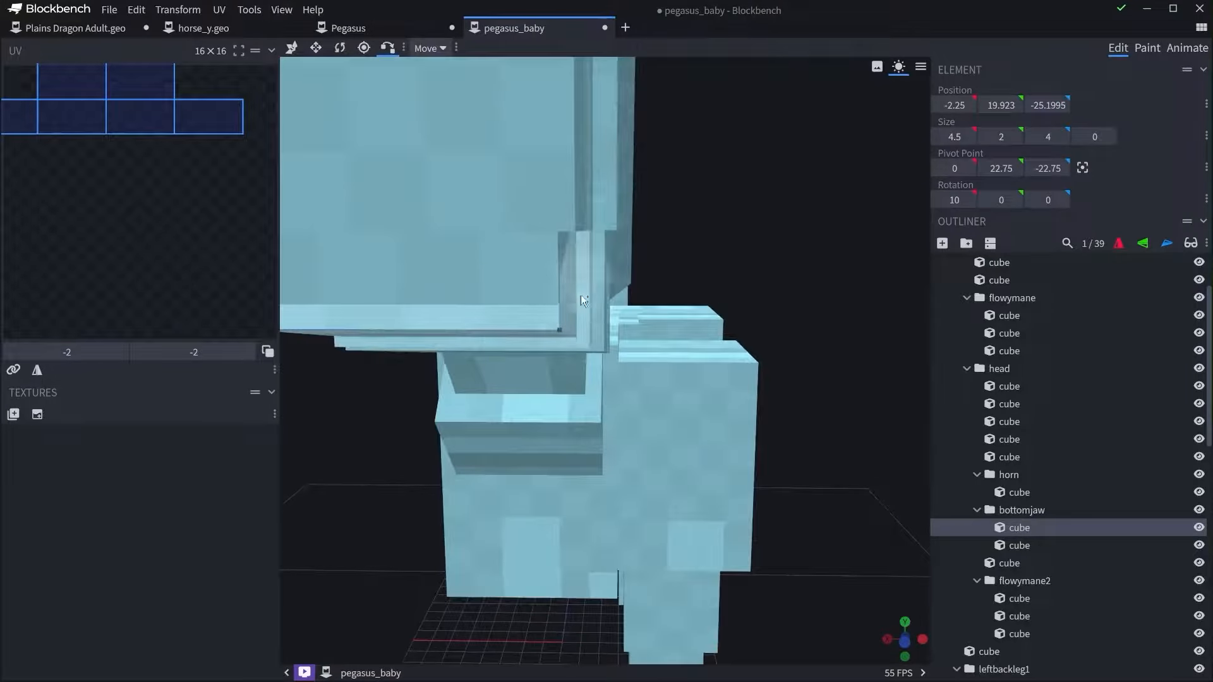
pyautogui.click(562, 311)
pyautogui.moveTo(561, 309); pyautogui.dragTo(585, 324)
pyautogui.click(586, 328)
# - Reduce the rotated bottomjaw cube's width to 4 units, with its side at X -2
pyautogui.press('s')
pyautogui.moveTo(409, 422); pyautogui.dragTo(440, 417)
pyautogui.moveTo(658, 262); pyautogui.dragTo(646, 265)
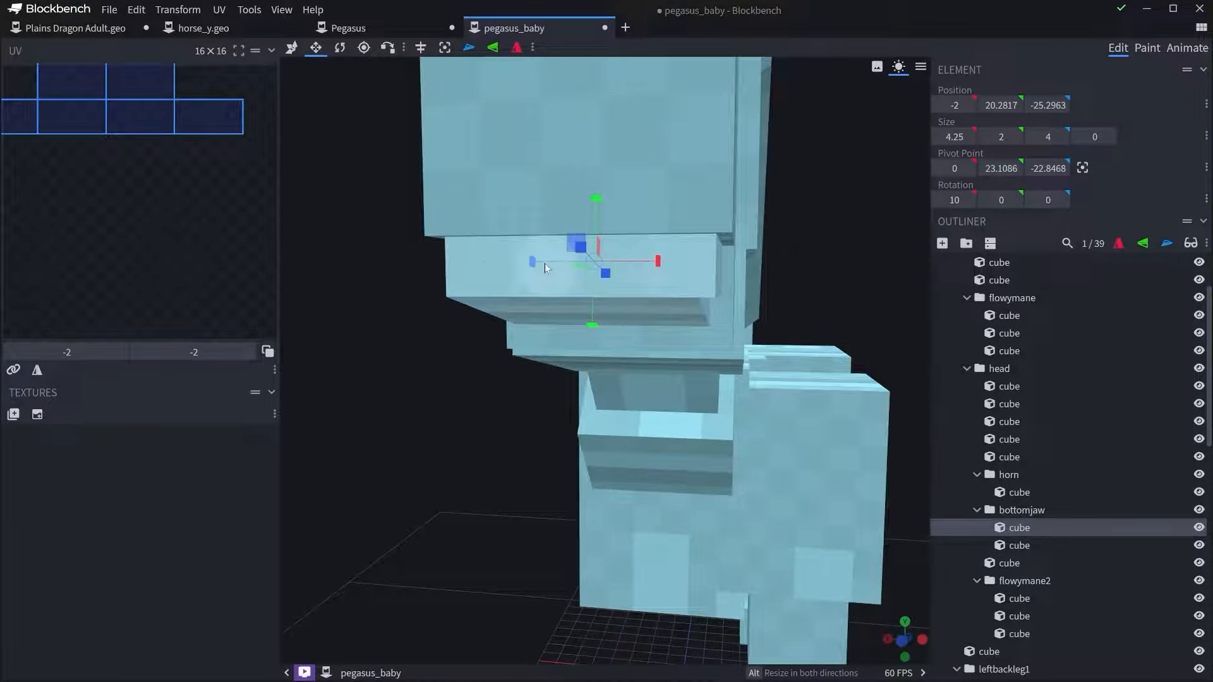
pyautogui.moveTo(545, 263); pyautogui.dragTo(680, 301)
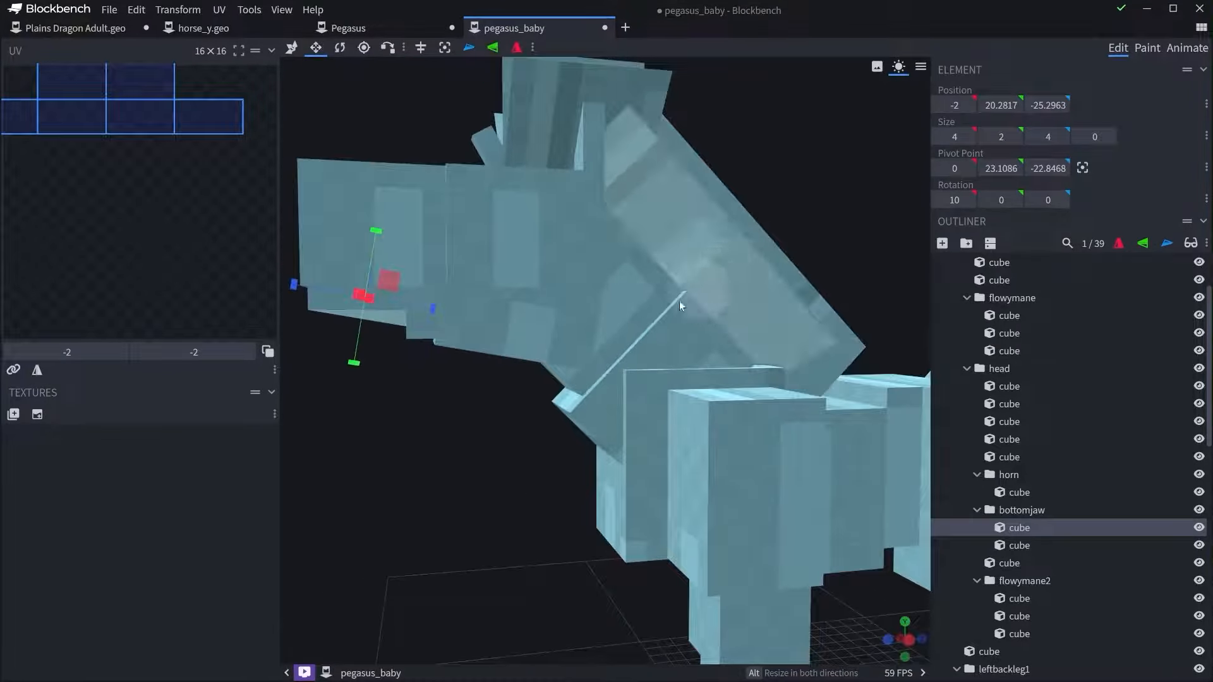
# - Lower the snout cube's top to a height of 4.25 units and bring the main head cube's top level with it
pyautogui.scroll(-8, 490, 474)
pyautogui.moveTo(498, 485); pyautogui.dragTo(457, 490, button='right')
pyautogui.scroll(3, 449, 318)
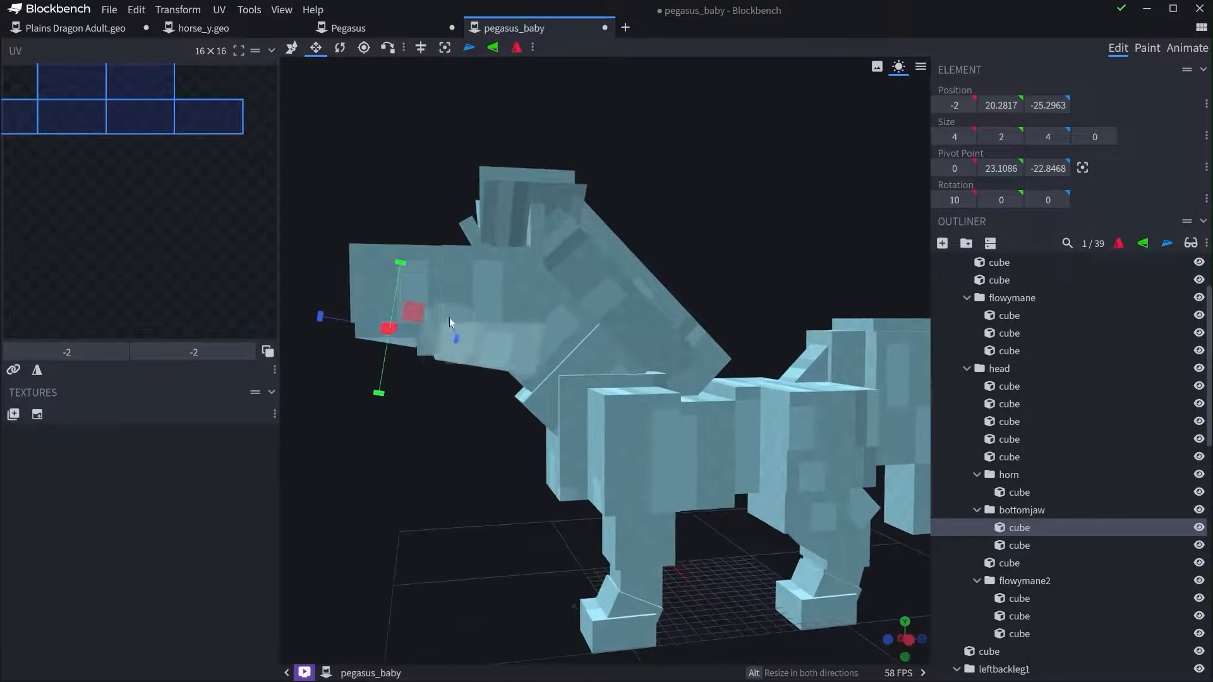
pyautogui.click(444, 256)
pyautogui.scroll(5, 517, 274)
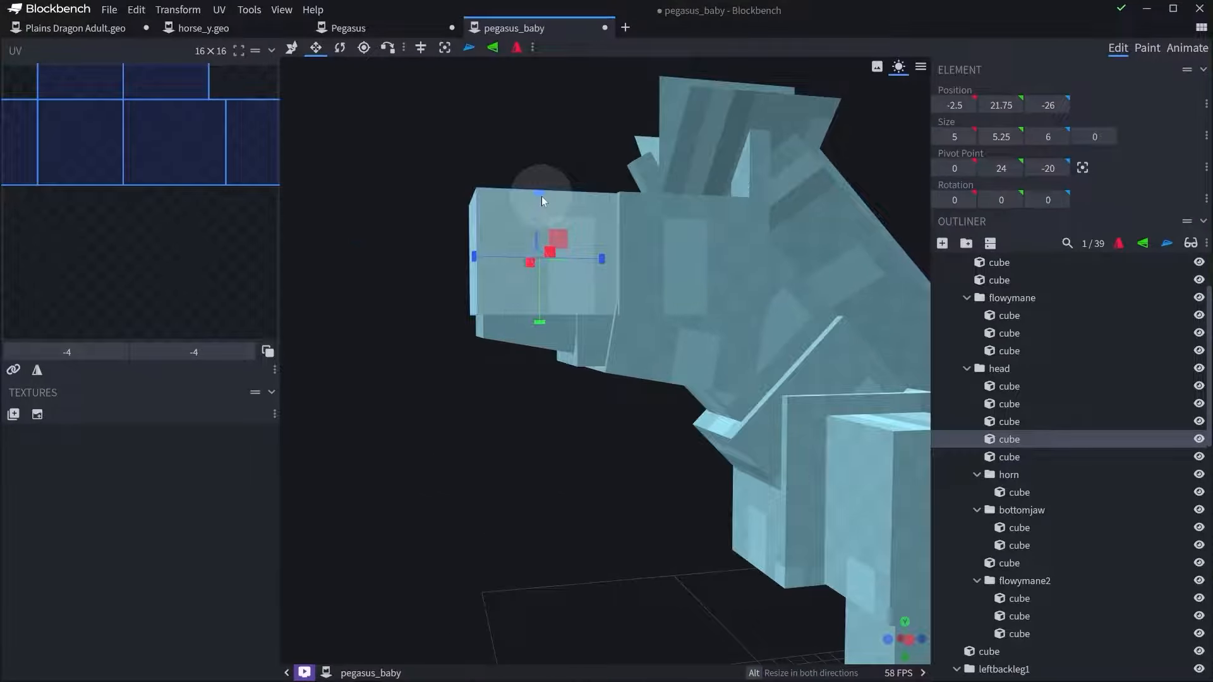
pyautogui.moveTo(541, 196); pyautogui.dragTo(555, 208)
pyautogui.moveTo(660, 207); pyautogui.dragTo(563, 229)
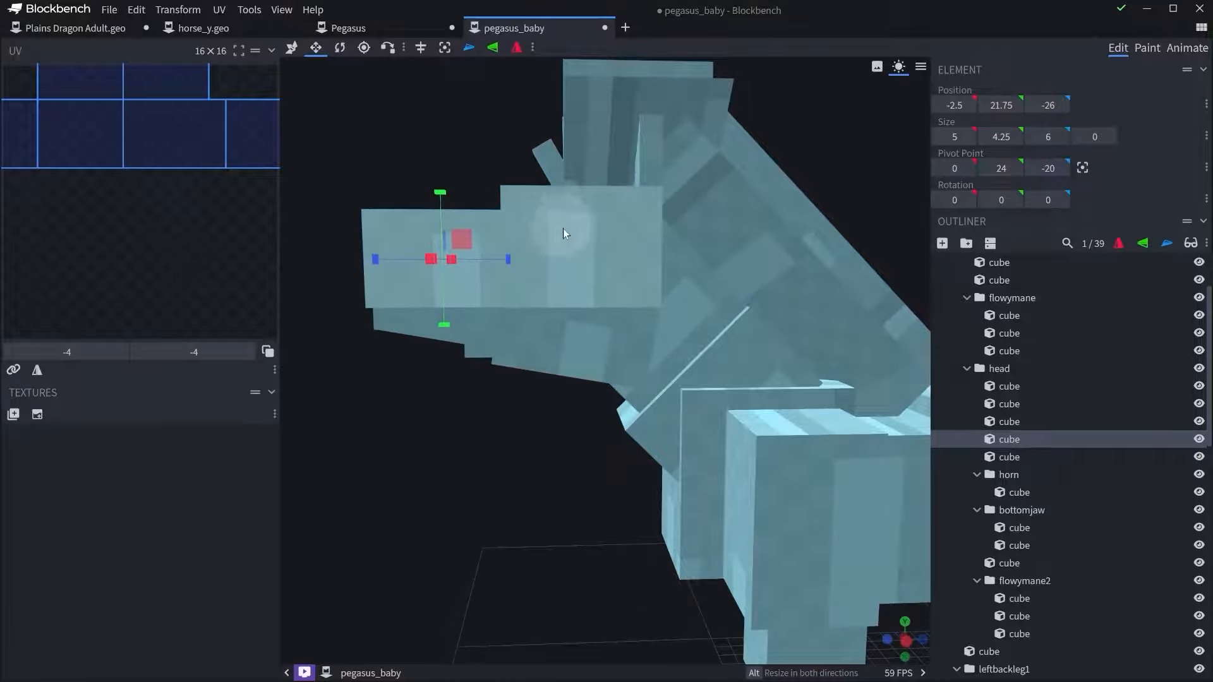
pyautogui.click(575, 208)
# - Shrink the rotated bottomjaw cube to 3.5 units wide, 2 high and 3 deep
pyautogui.click(646, 164)
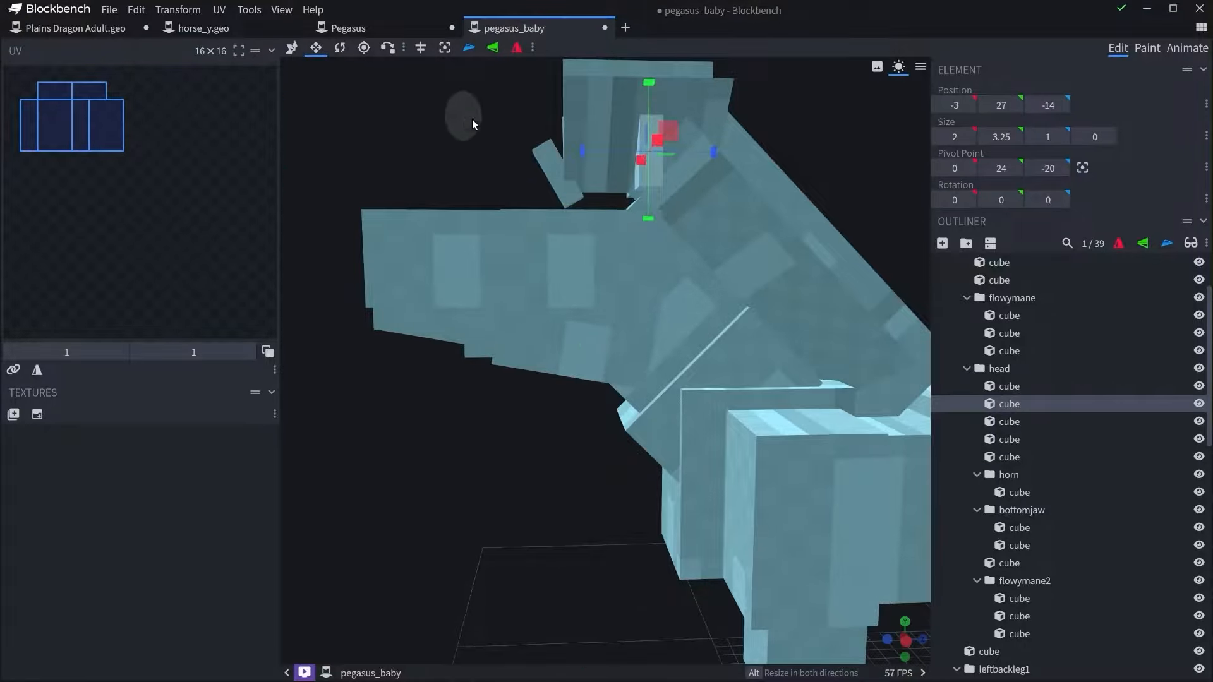
pyautogui.scroll(-4, 472, 123)
pyautogui.moveTo(472, 123)
pyautogui.mouseDown()
pyautogui.moveTo(647, 159)
pyautogui.moveTo(473, 133)
pyautogui.mouseUp()
pyautogui.click(404, 267)
pyautogui.scroll(-3, 465, 422)
# - Inspect the whole baby model from the side and rear, and examine the left back leg's two wide hip cubes
pyautogui.moveTo(529, 475); pyautogui.dragTo(516, 360)
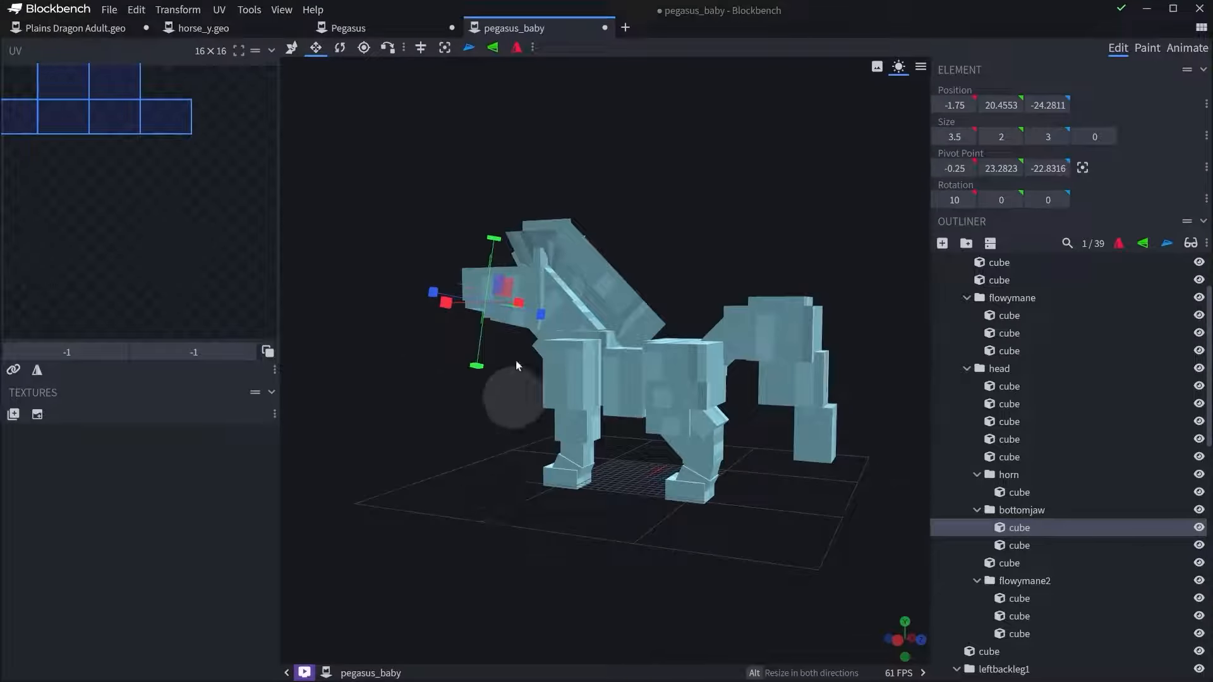
pyautogui.moveTo(750, 340); pyautogui.dragTo(664, 428)
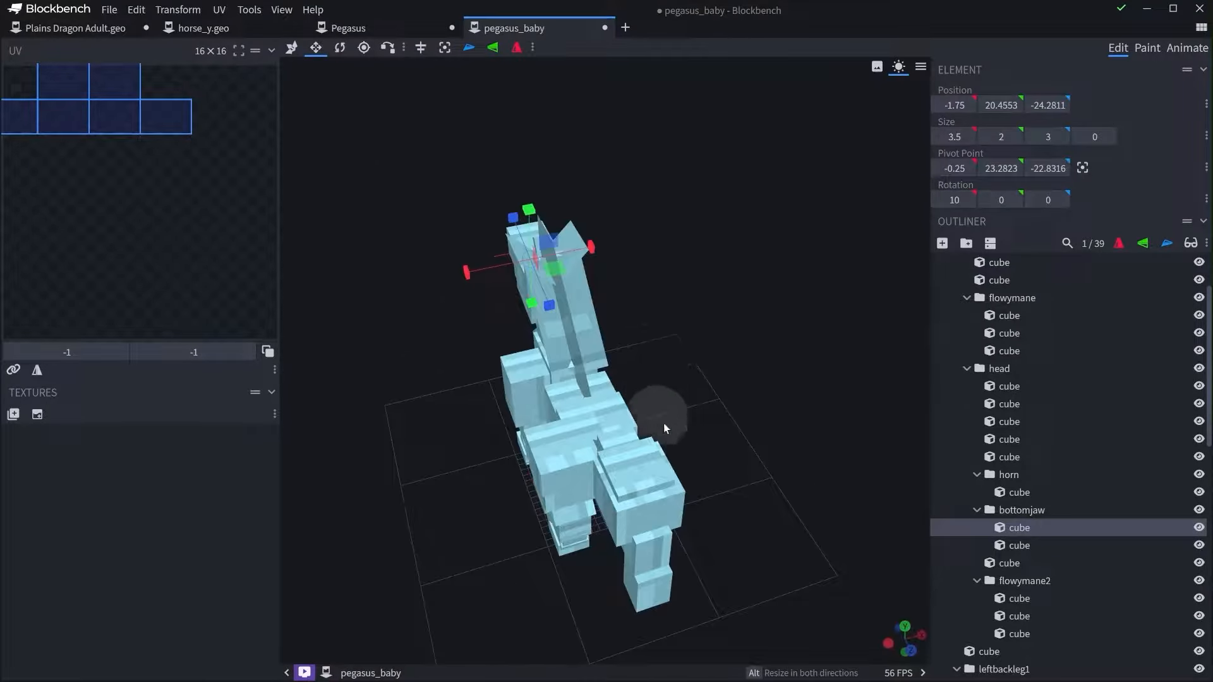
pyautogui.moveTo(679, 344); pyautogui.dragTo(798, 253)
pyautogui.moveTo(770, 294); pyautogui.dragTo(843, 243, button='right')
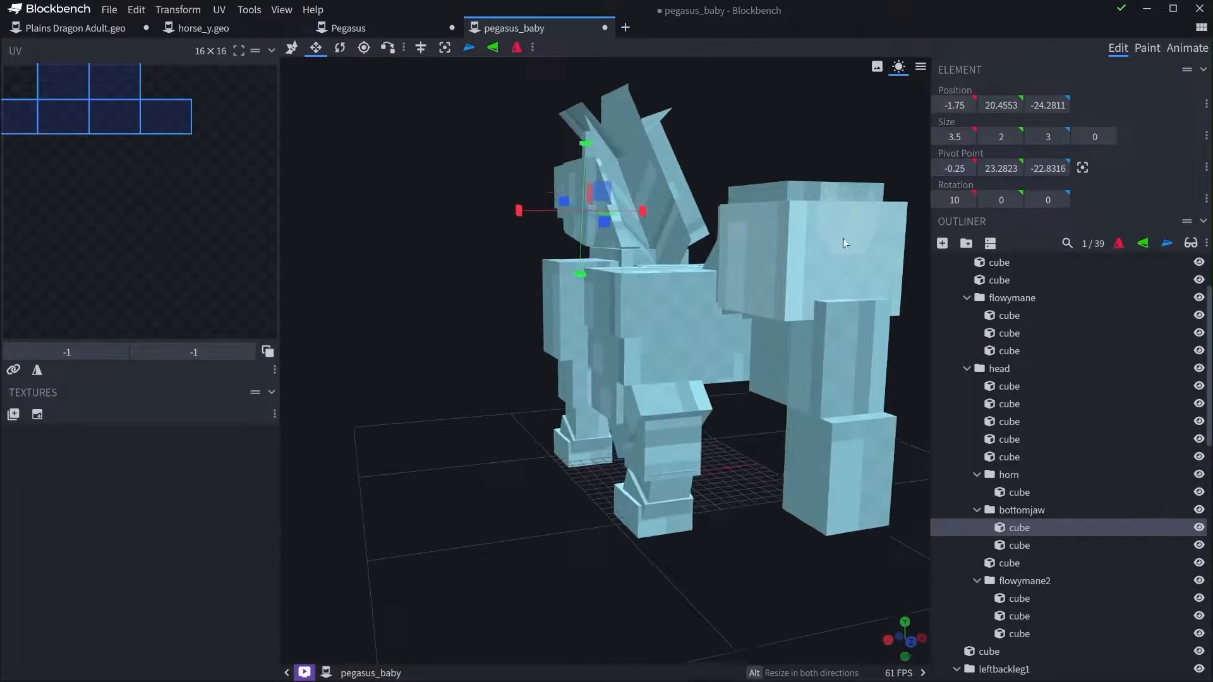
pyautogui.scroll(3, 842, 237)
pyautogui.moveTo(546, 310); pyautogui.dragTo(478, 385)
pyautogui.click(700, 410)
pyautogui.scroll(4, 477, 385)
pyautogui.keyDown('ctrl'); pyautogui.click(431, 233); pyautogui.keyUp('ctrl')
pyautogui.moveTo(545, 404); pyautogui.dragTo(658, 459)
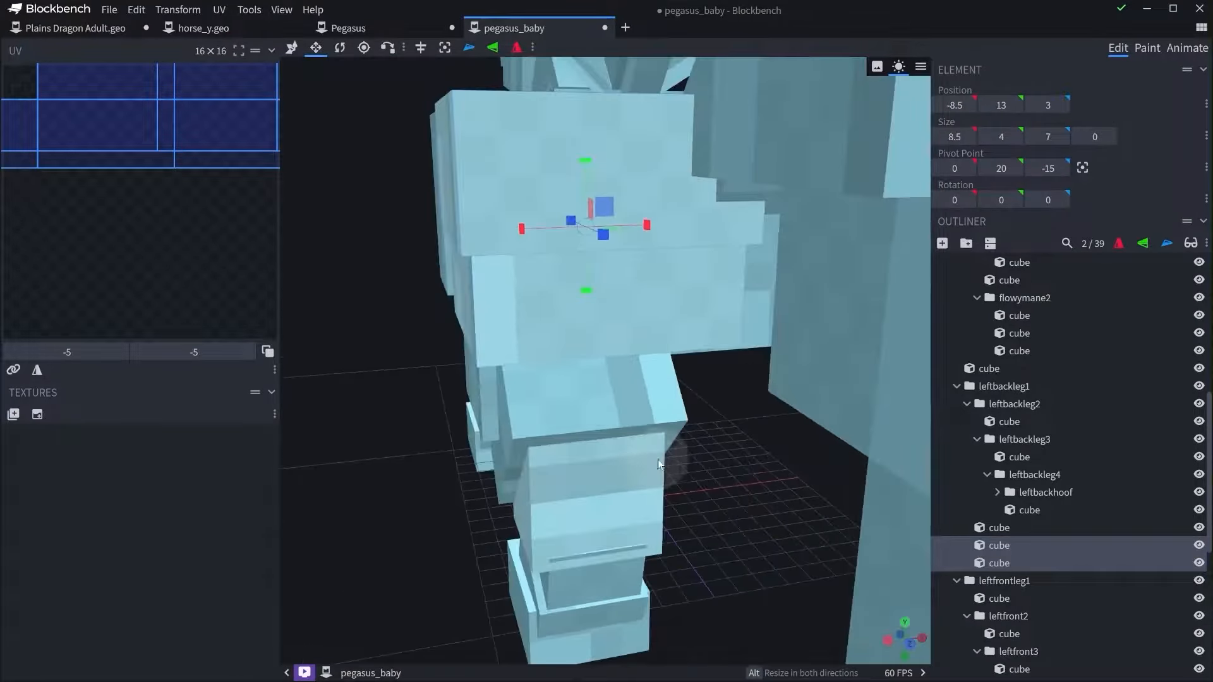
pyautogui.scroll(-5, 524, 470)
pyautogui.moveTo(425, 521); pyautogui.dragTo(523, 524)
# - Move the whole leftbackleg1 group 1 unit inward along the X axis
pyautogui.click(1007, 390)
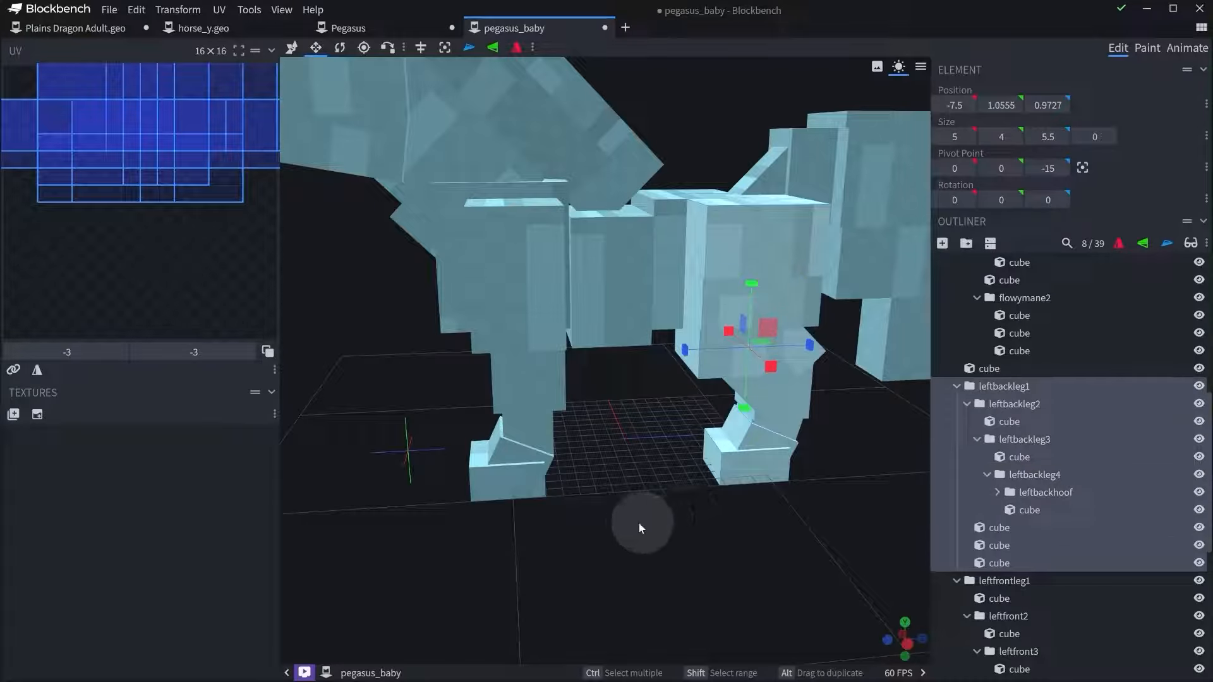
pyautogui.press('v')
pyautogui.moveTo(667, 590); pyautogui.dragTo(453, 568)
pyautogui.moveTo(582, 383); pyautogui.dragTo(608, 388)
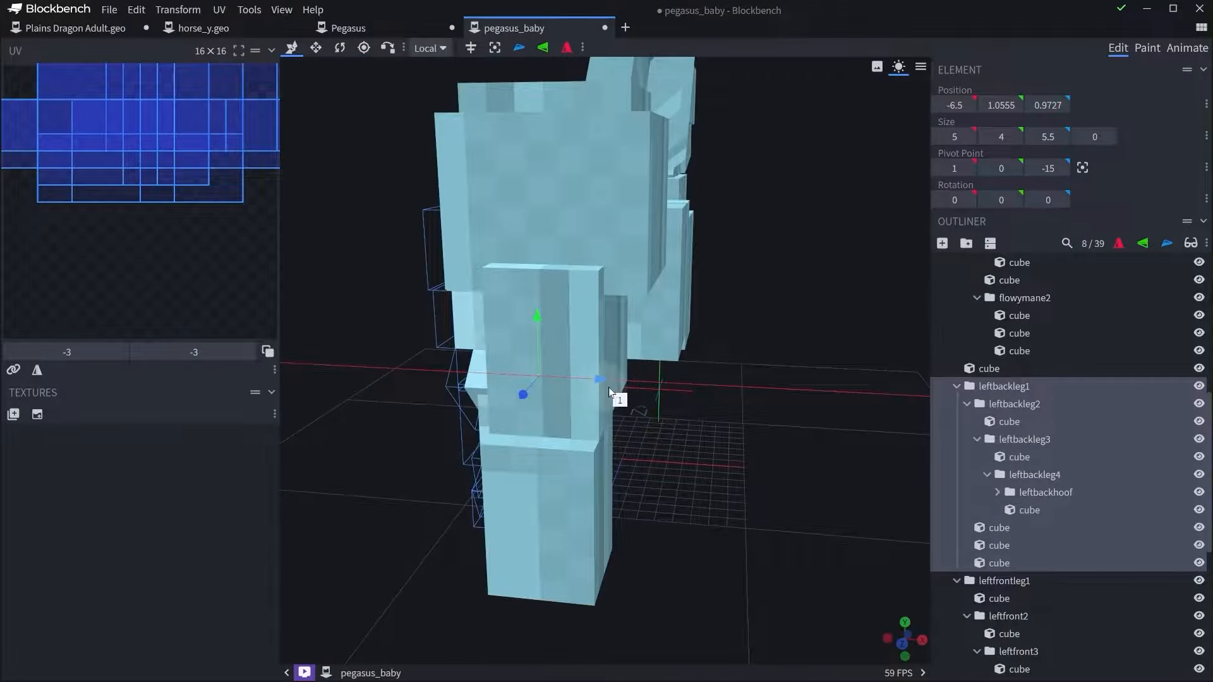
# - Narrow the two hip cubes of the left back leg by pulling in their inner faces
pyautogui.moveTo(392, 407); pyautogui.dragTo(484, 374)
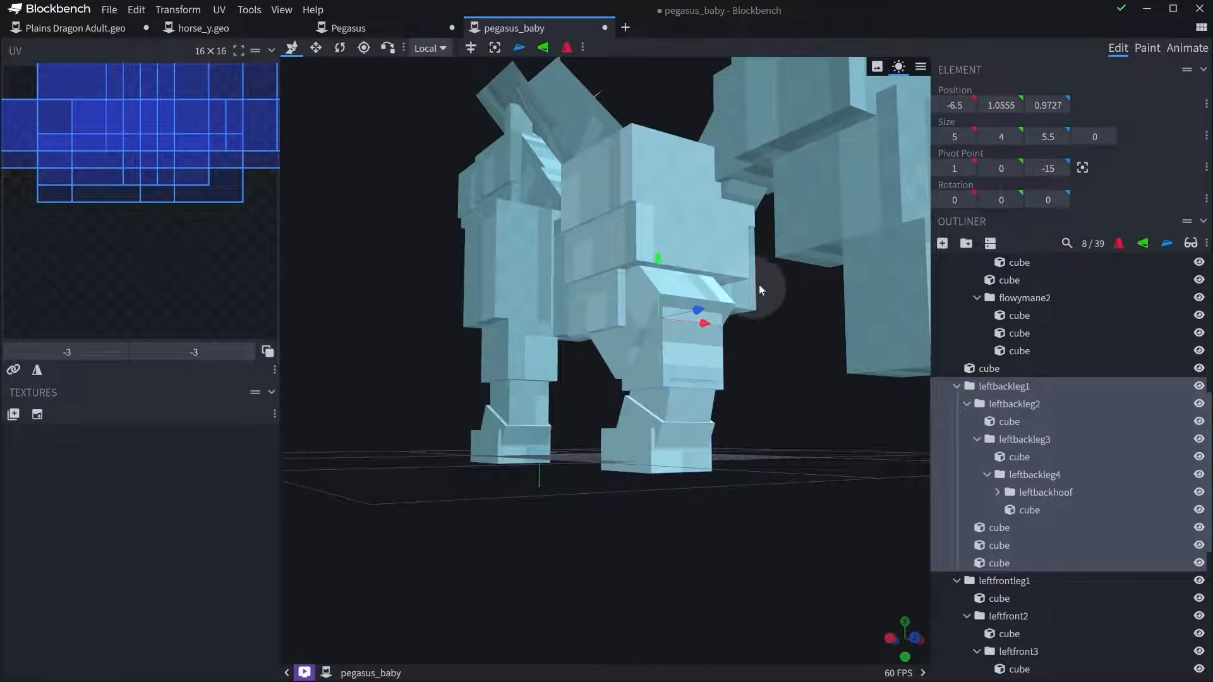
pyautogui.click(720, 249)
pyautogui.moveTo(822, 355); pyautogui.dragTo(709, 335)
pyautogui.keyDown('shift'); pyautogui.click(680, 197); pyautogui.keyUp('shift')
pyautogui.press('s')
pyautogui.moveTo(677, 277); pyautogui.dragTo(647, 288)
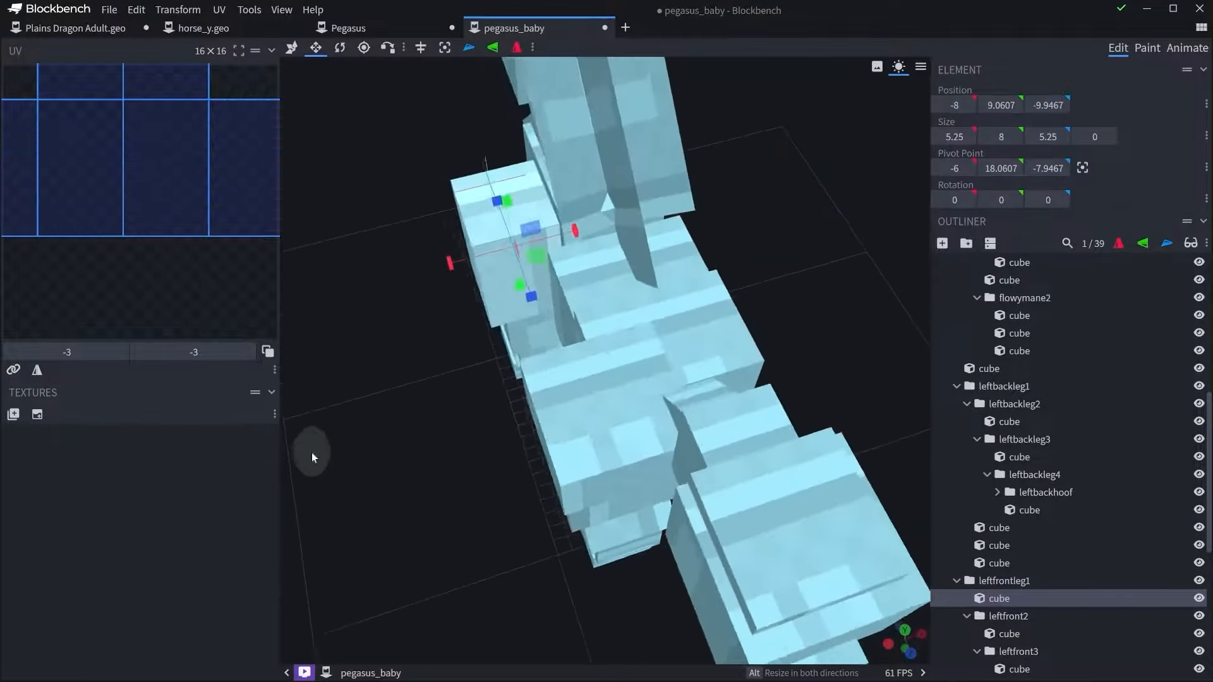
# - Reduce the rear body cube's height to 7.5 units
pyautogui.moveTo(312, 452); pyautogui.dragTo(576, 366)
pyautogui.moveTo(715, 260); pyautogui.dragTo(698, 261)
pyautogui.moveTo(741, 280); pyautogui.dragTo(590, 388)
pyautogui.click(588, 392)
pyautogui.moveTo(597, 272); pyautogui.dragTo(701, 212)
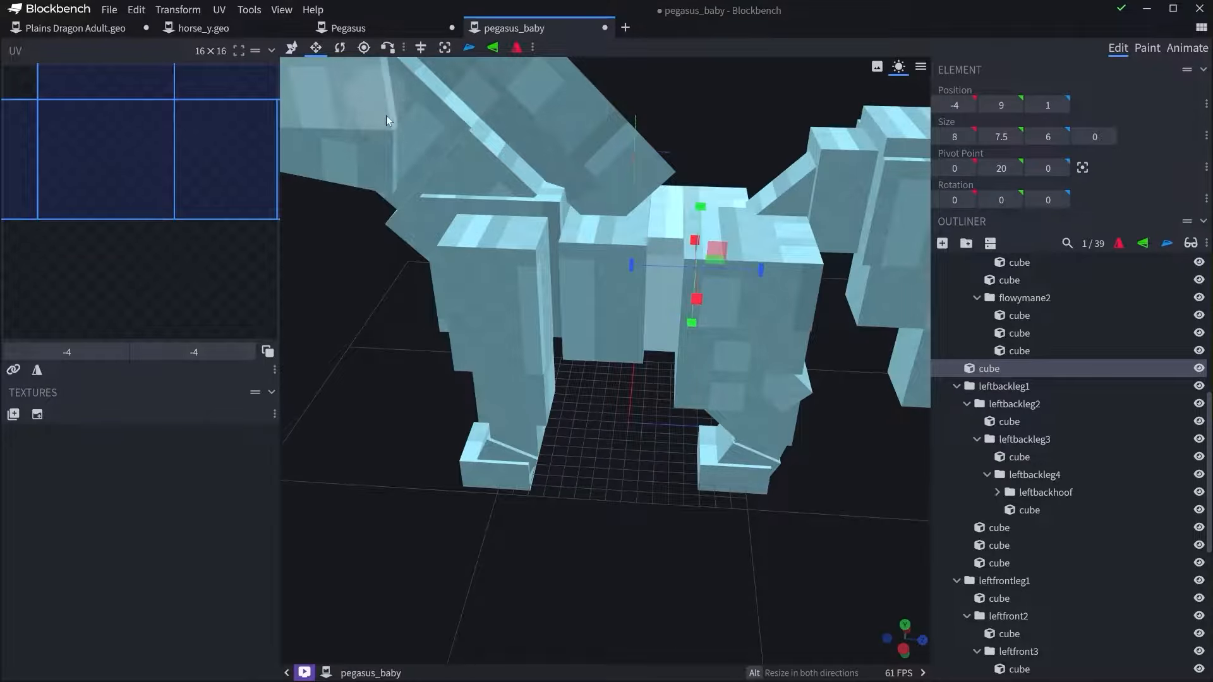
pyautogui.moveTo(387, 120); pyautogui.dragTo(340, 64)
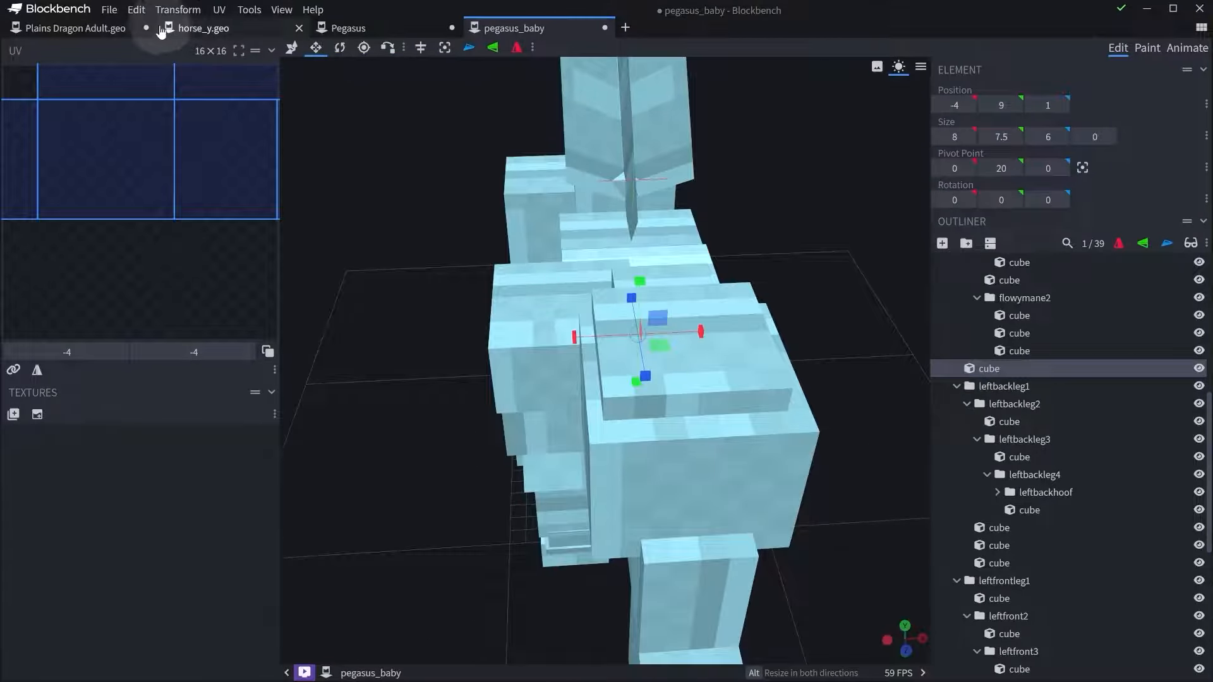
# - Examine the adult Pegasus and the horse_y.geo reference to compare their body and neck proportions
pyautogui.click(348, 28)
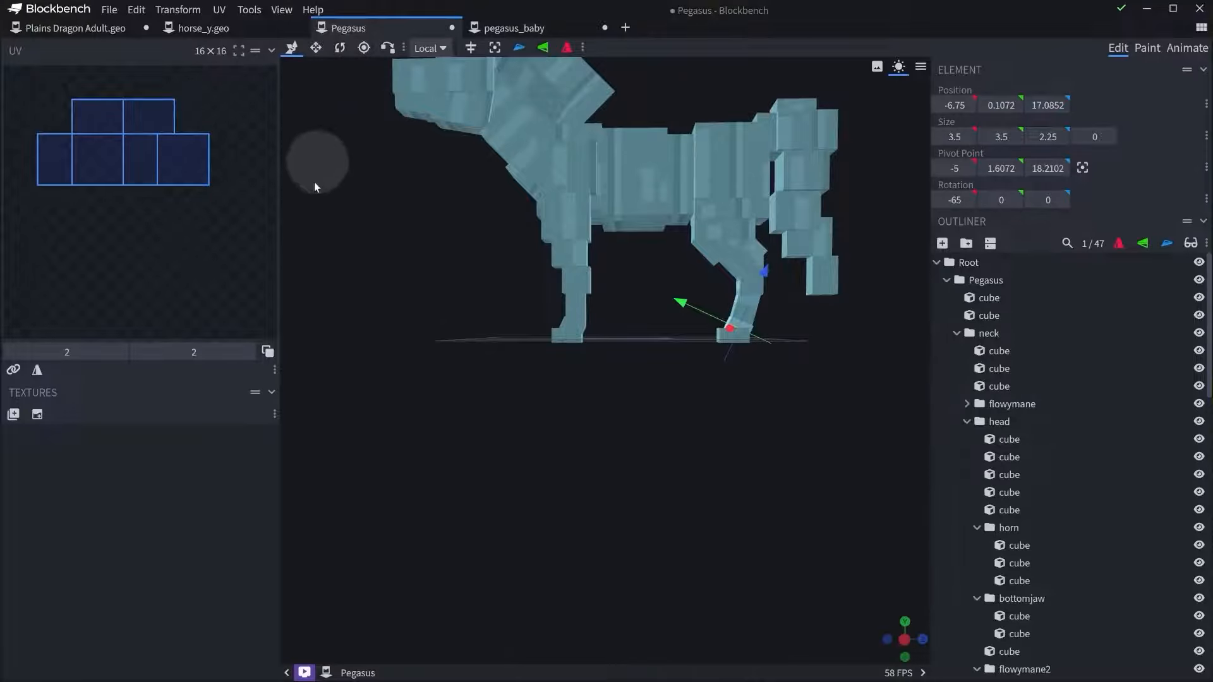
pyautogui.moveTo(458, 358); pyautogui.dragTo(452, 482)
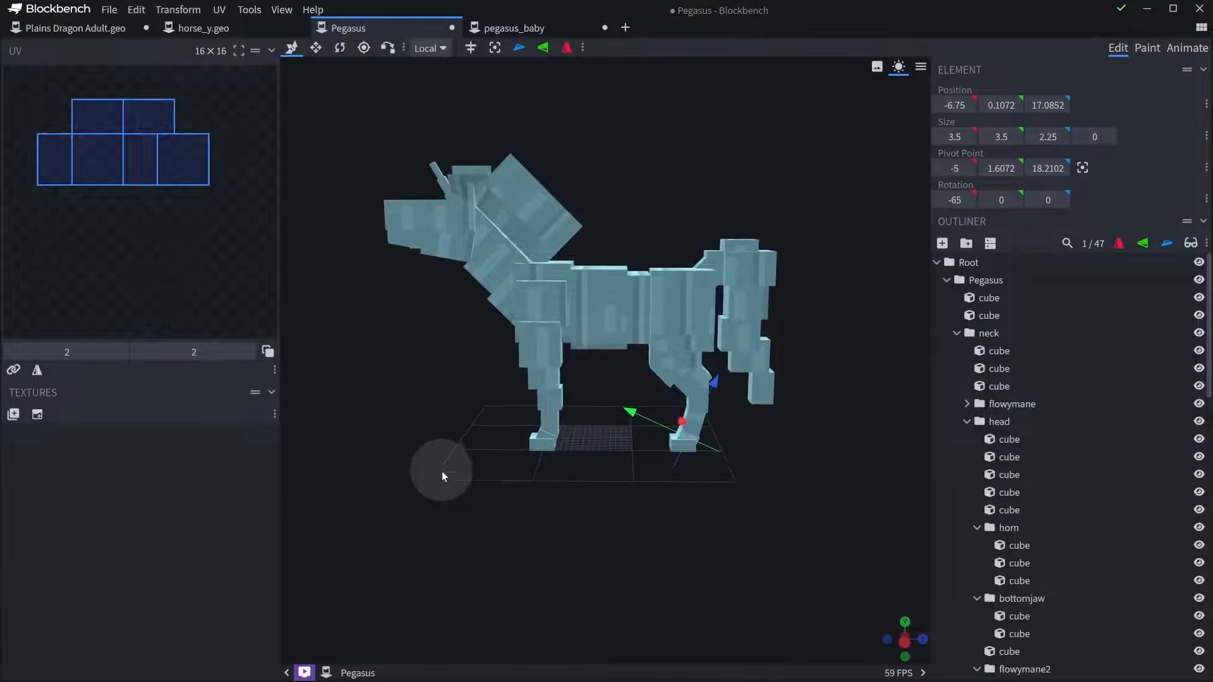
pyautogui.click(251, 31)
pyautogui.moveTo(499, 215); pyautogui.dragTo(628, 228)
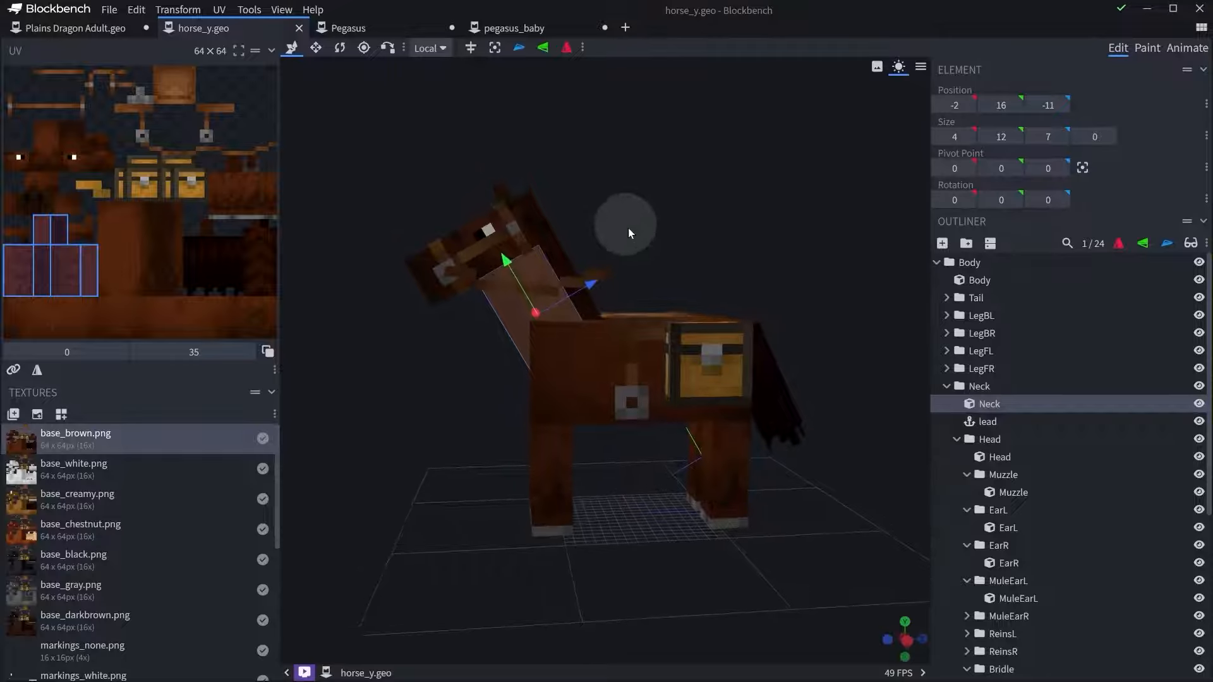
pyautogui.click(354, 28)
pyautogui.moveTo(505, 351); pyautogui.dragTo(532, 316, button='right')
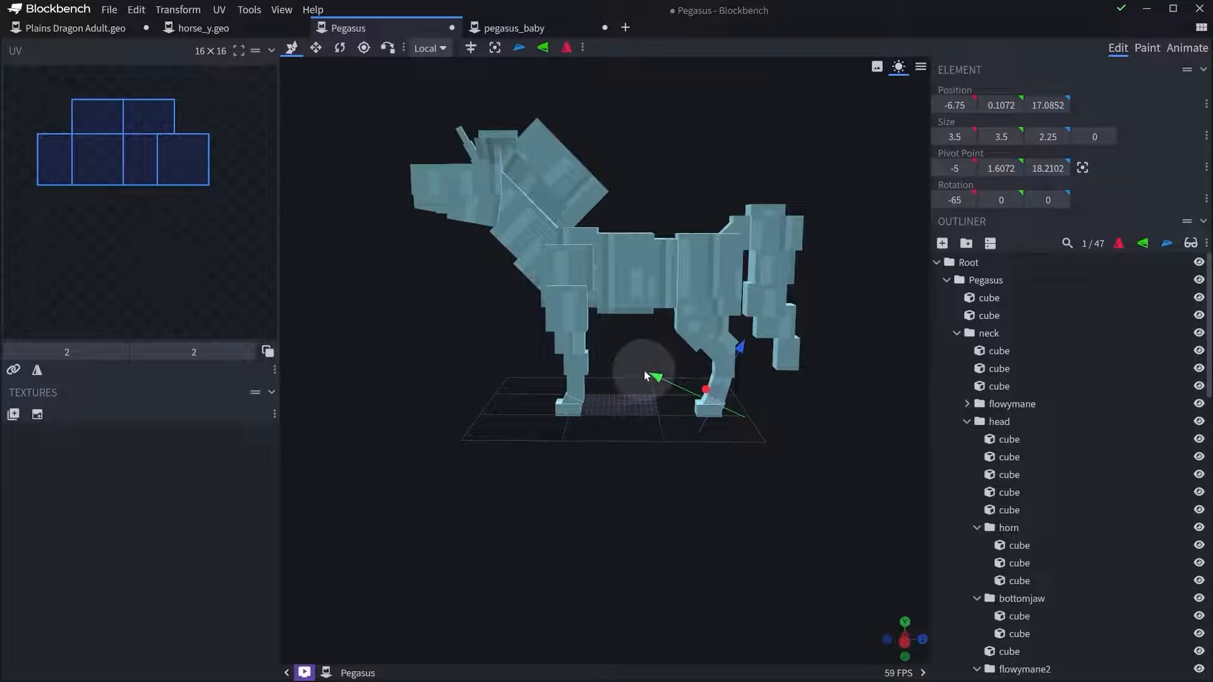
# - Add a new group named wingleft inside the Pegasus group
pyautogui.moveTo(651, 369); pyautogui.dragTo(706, 402, button='right')
pyautogui.moveTo(729, 548); pyautogui.dragTo(627, 587)
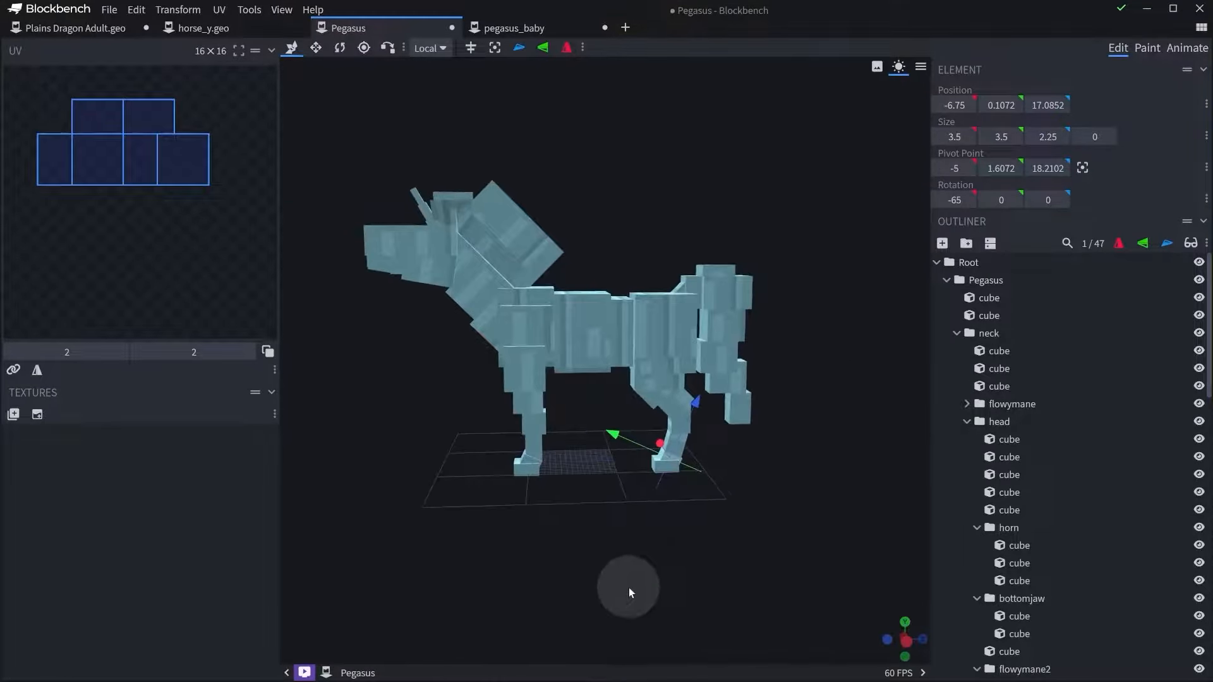
pyautogui.scroll(5, 572, 308)
pyautogui.moveTo(648, 101); pyautogui.dragTo(736, 152)
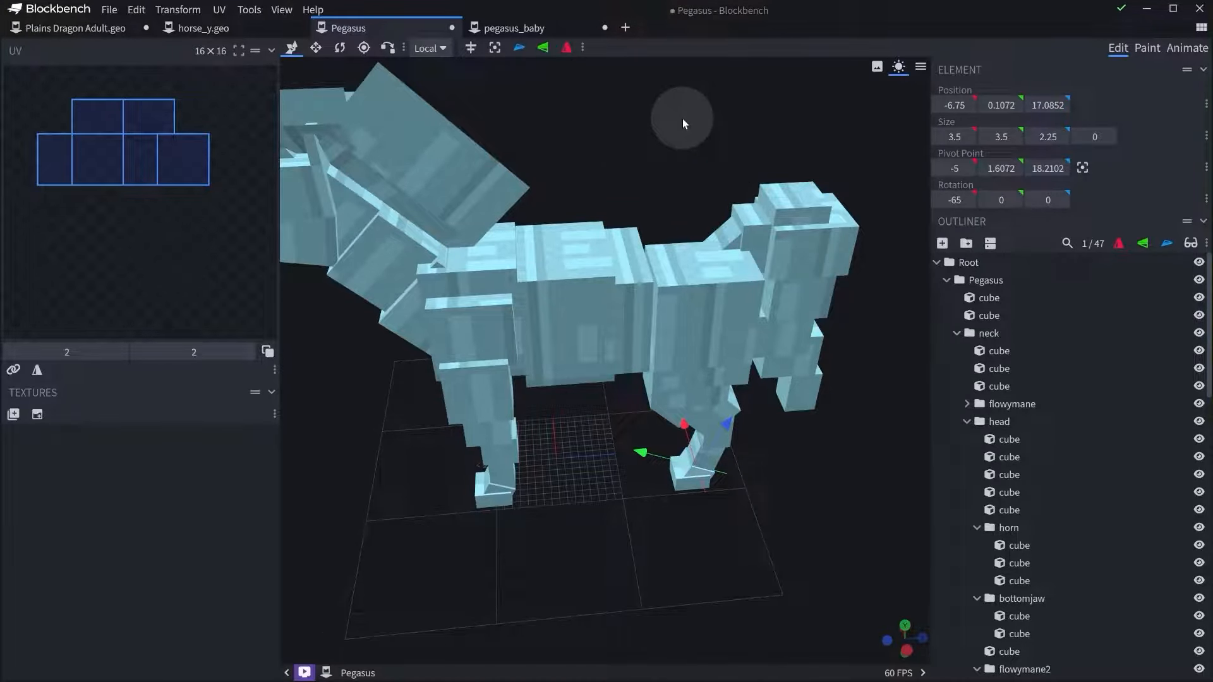
pyautogui.click(583, 329)
pyautogui.scroll(3, 760, 296)
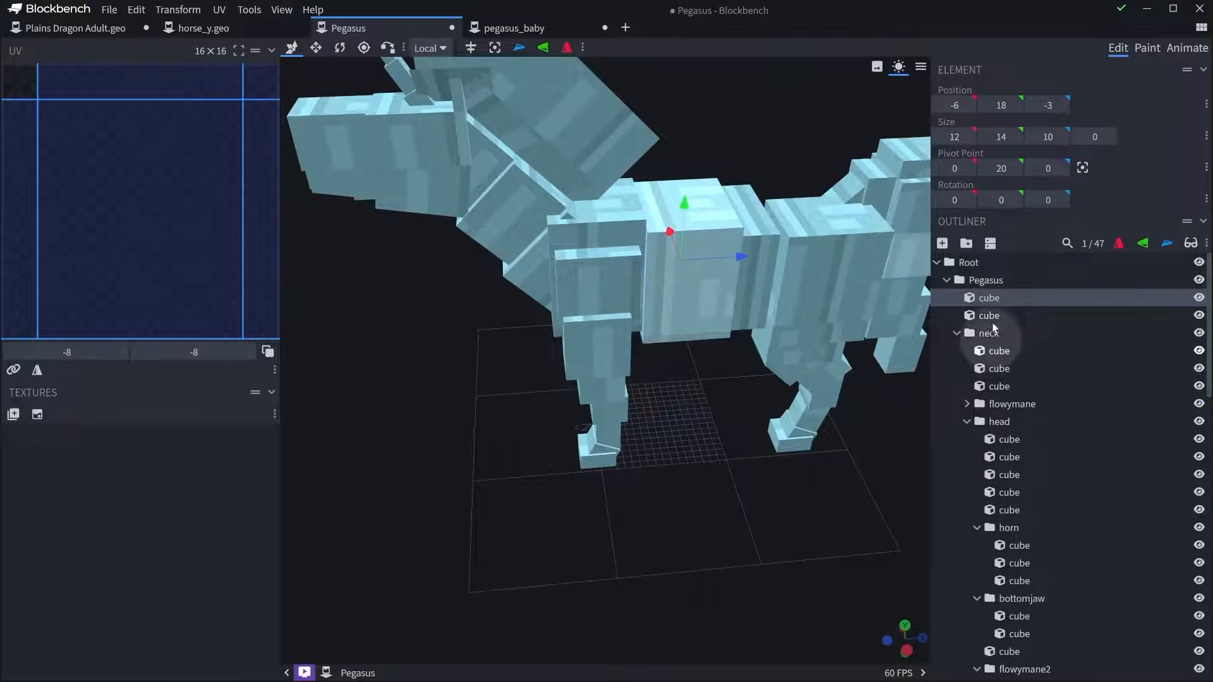
pyautogui.click(985, 280)
pyautogui.click(966, 244)
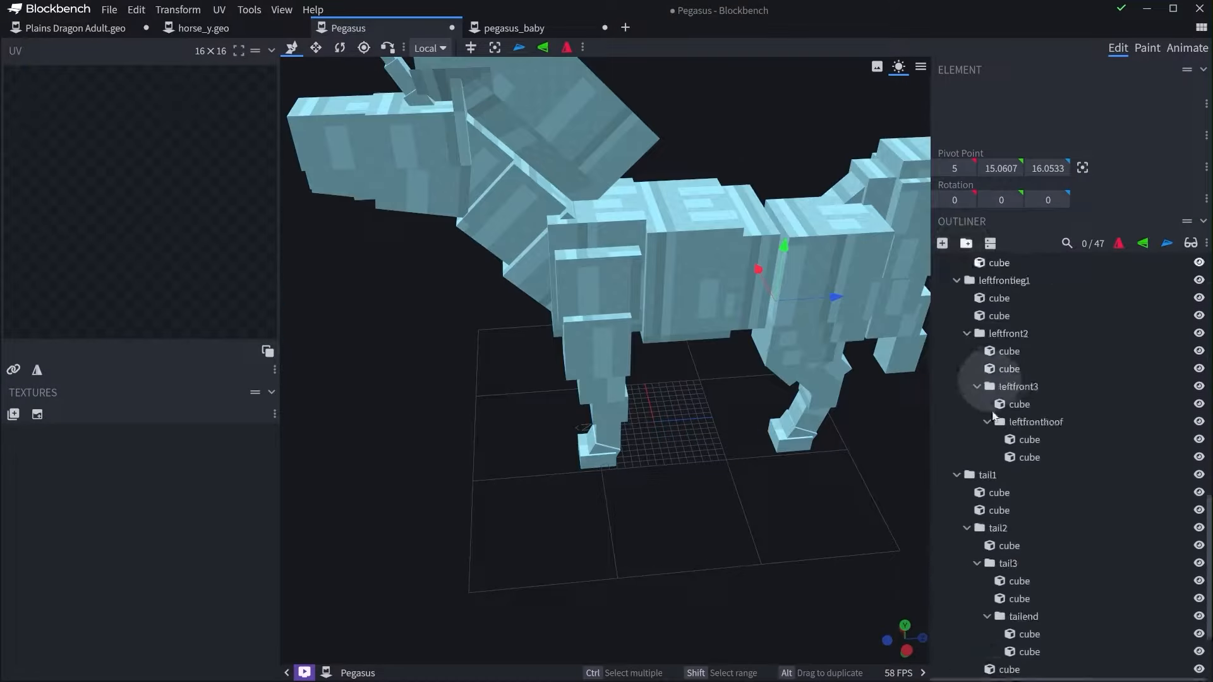
pyautogui.doubleClick(985, 563)
pyautogui.write('wing')
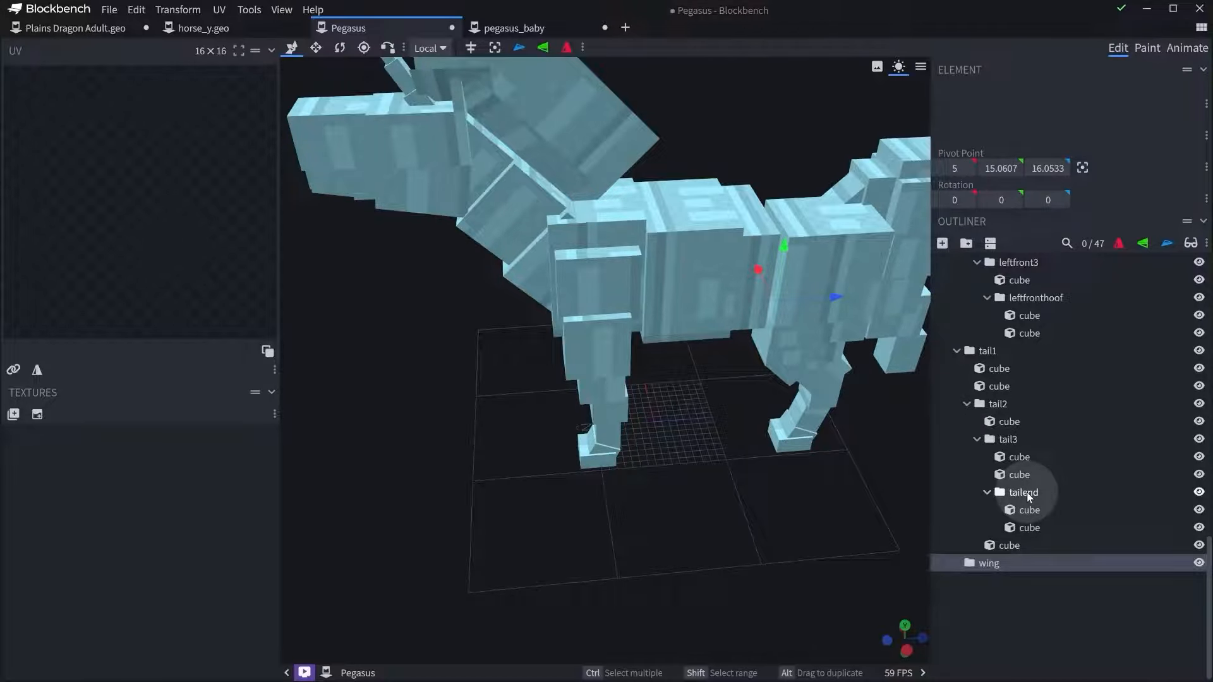
pyautogui.write('left')
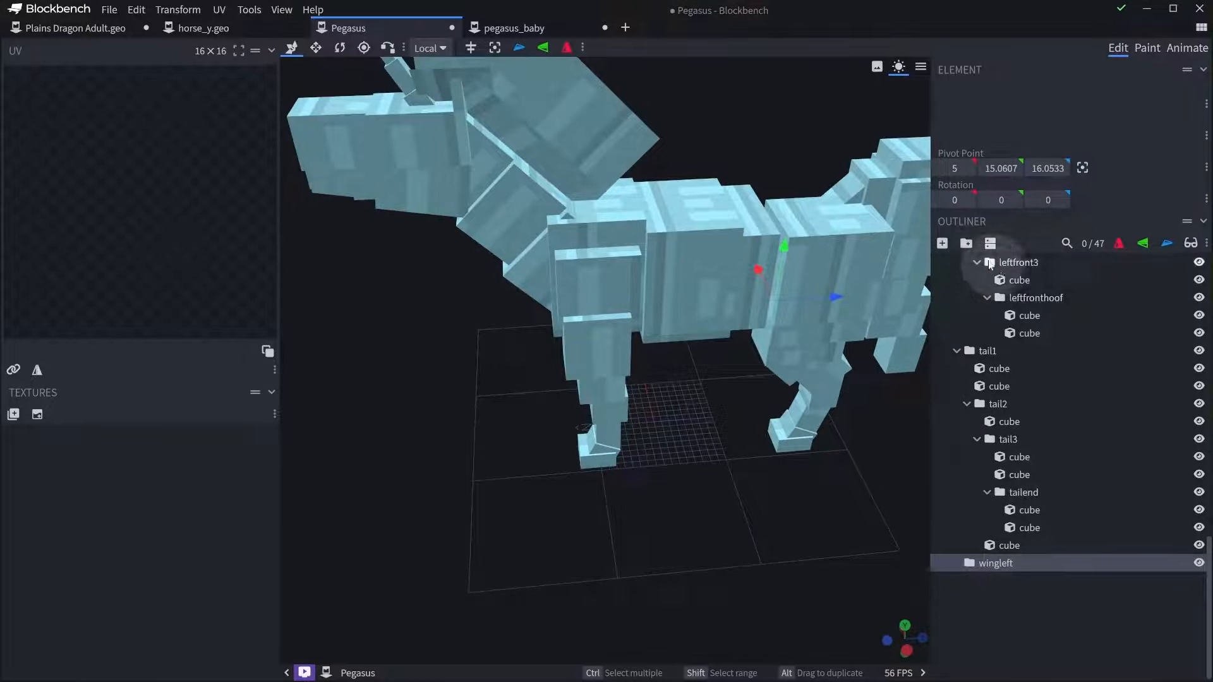
# - Add a cube to the wingleft group, place it at the shoulder and stretch it outward to 18 units
pyautogui.click(942, 244)
pyautogui.moveTo(688, 534); pyautogui.dragTo(742, 514)
pyautogui.moveTo(597, 404); pyautogui.dragTo(600, 214)
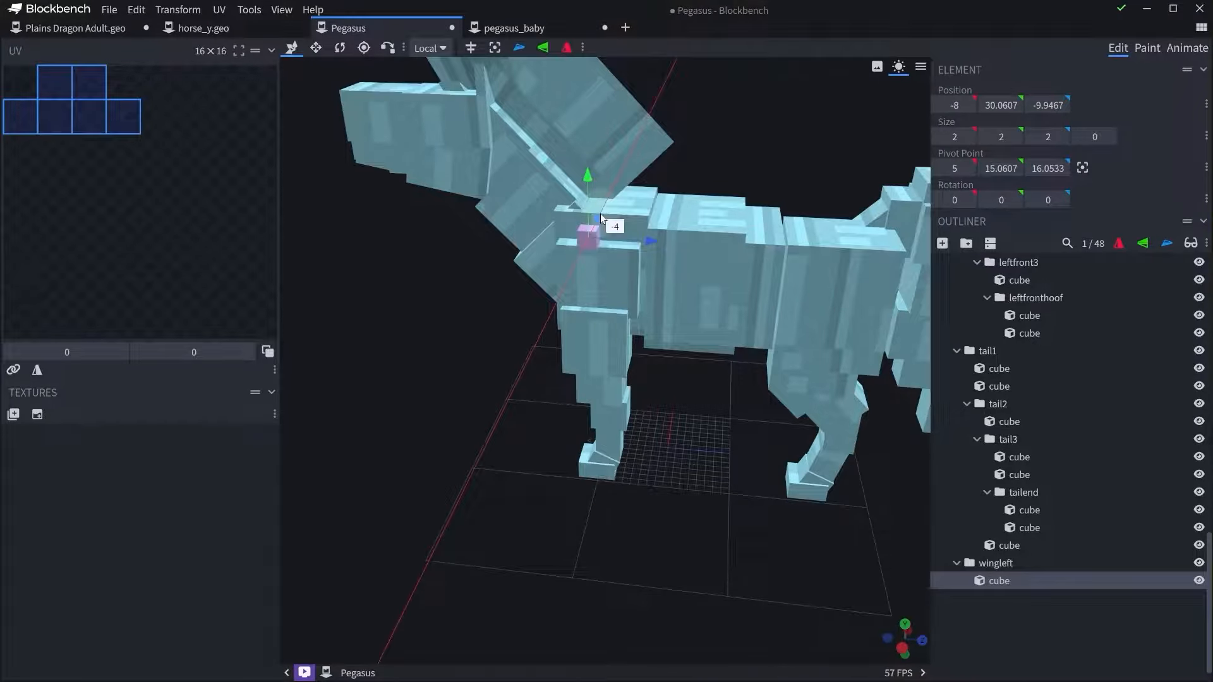
pyautogui.moveTo(464, 273); pyautogui.dragTo(570, 235)
pyautogui.press('s')
pyautogui.moveTo(647, 250); pyautogui.dragTo(737, 246)
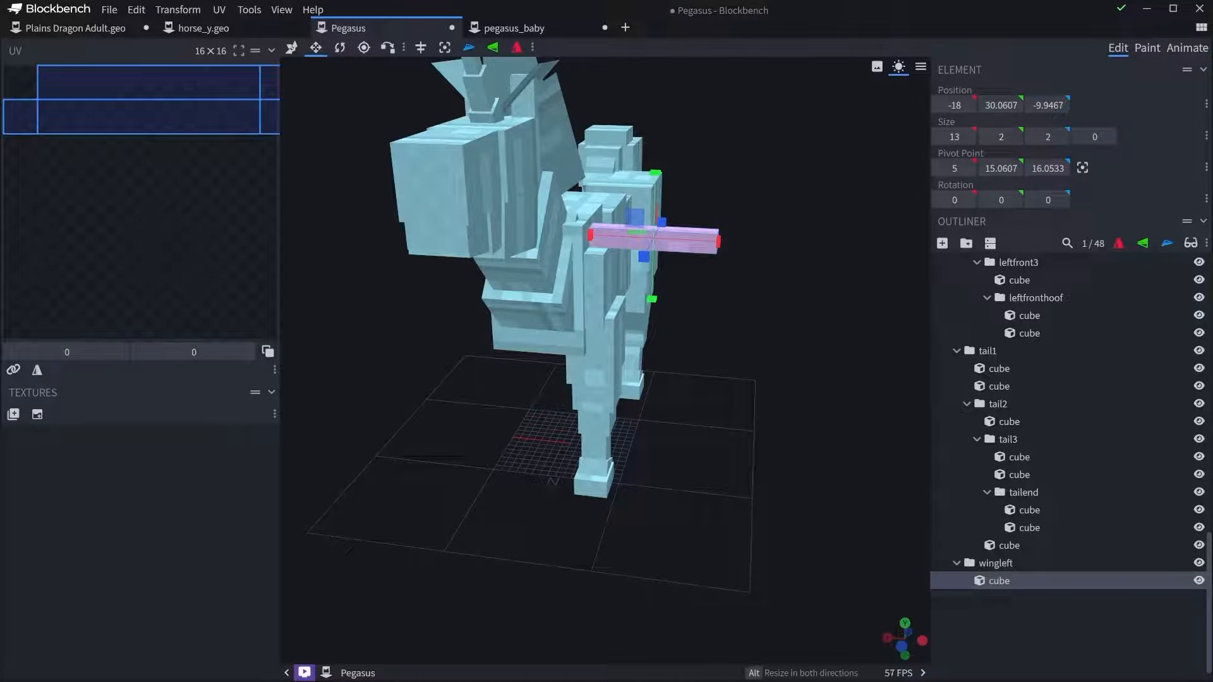
pyautogui.moveTo(827, 347); pyautogui.dragTo(759, 355)
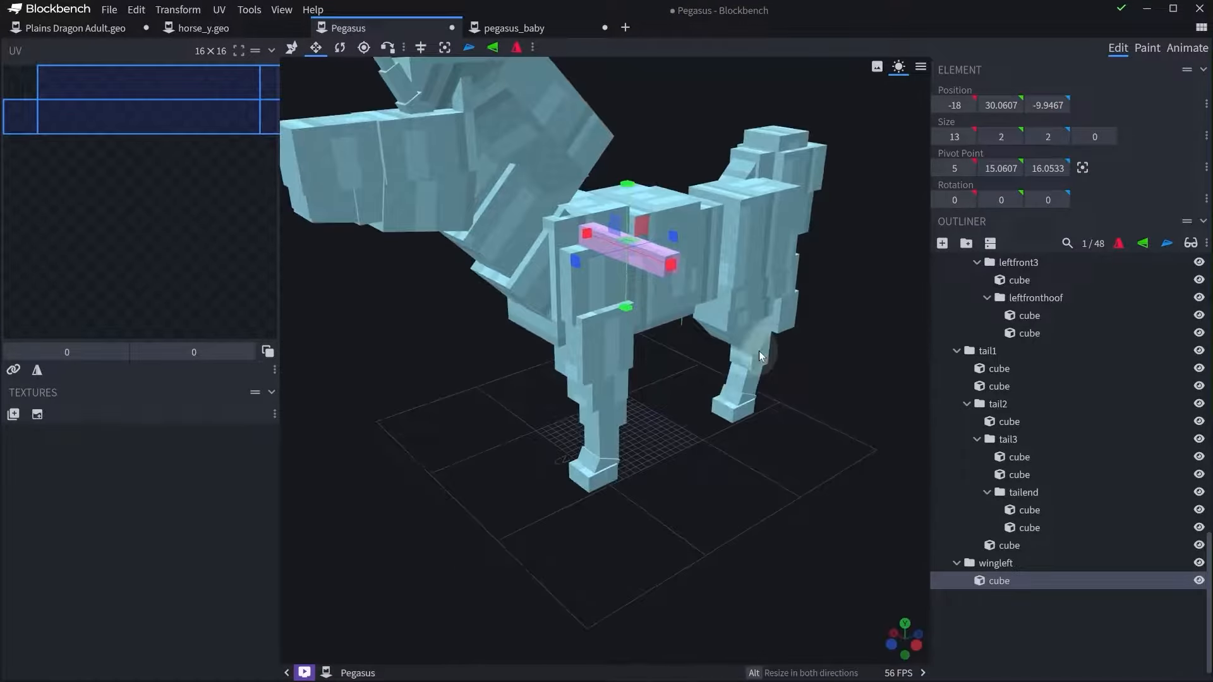
pyautogui.moveTo(752, 471); pyautogui.dragTo(778, 425)
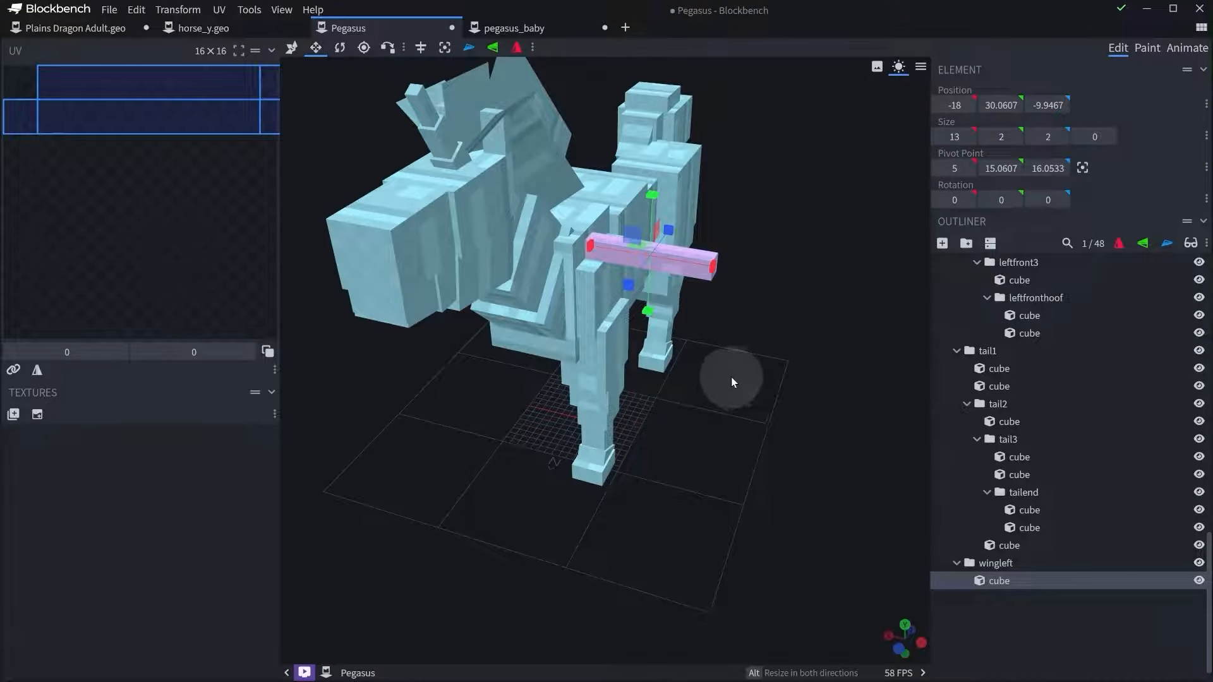
pyautogui.moveTo(730, 377)
pyautogui.mouseDown()
pyautogui.moveTo(724, 389)
pyautogui.moveTo(714, 373)
pyautogui.mouseUp()
pyautogui.scroll(5, 789, 530)
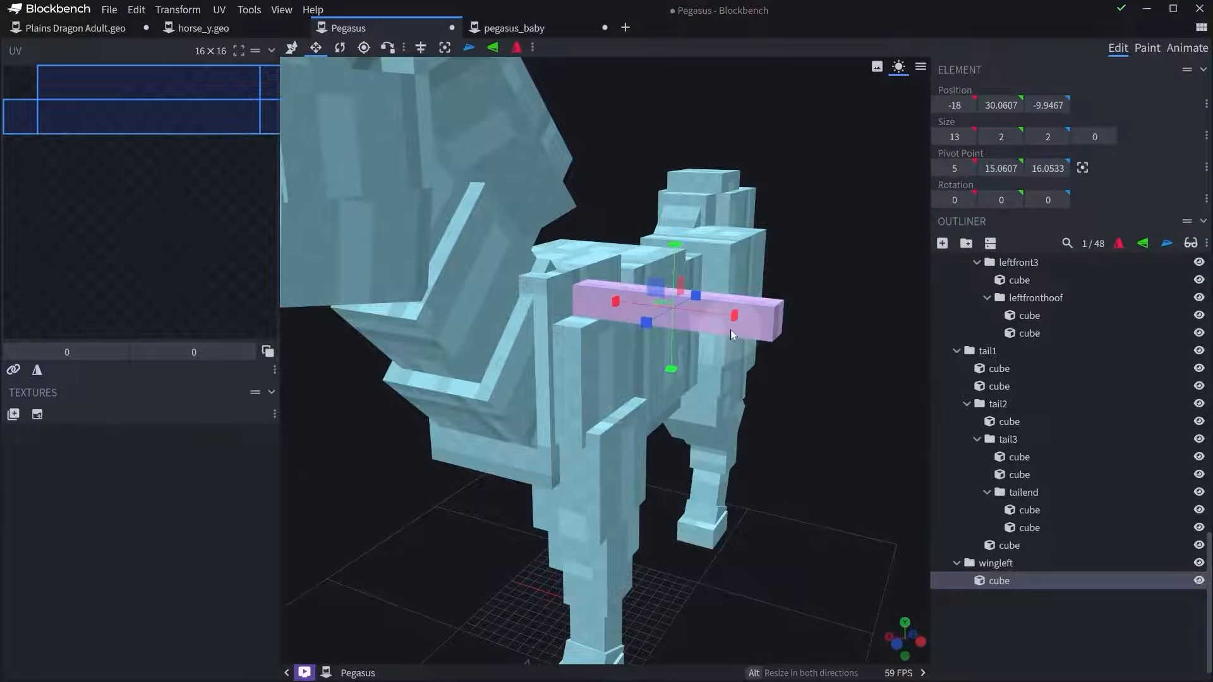
pyautogui.moveTo(731, 332); pyautogui.dragTo(790, 397)
# - Duplicate the wing cube and move the copy 18 units outward along the X axis
pyautogui.hotkey('ctrl', 'd')
pyautogui.moveTo(790, 397); pyautogui.dragTo(667, 341, button='right')
pyautogui.moveTo(430, 244); pyautogui.dragTo(630, 308)
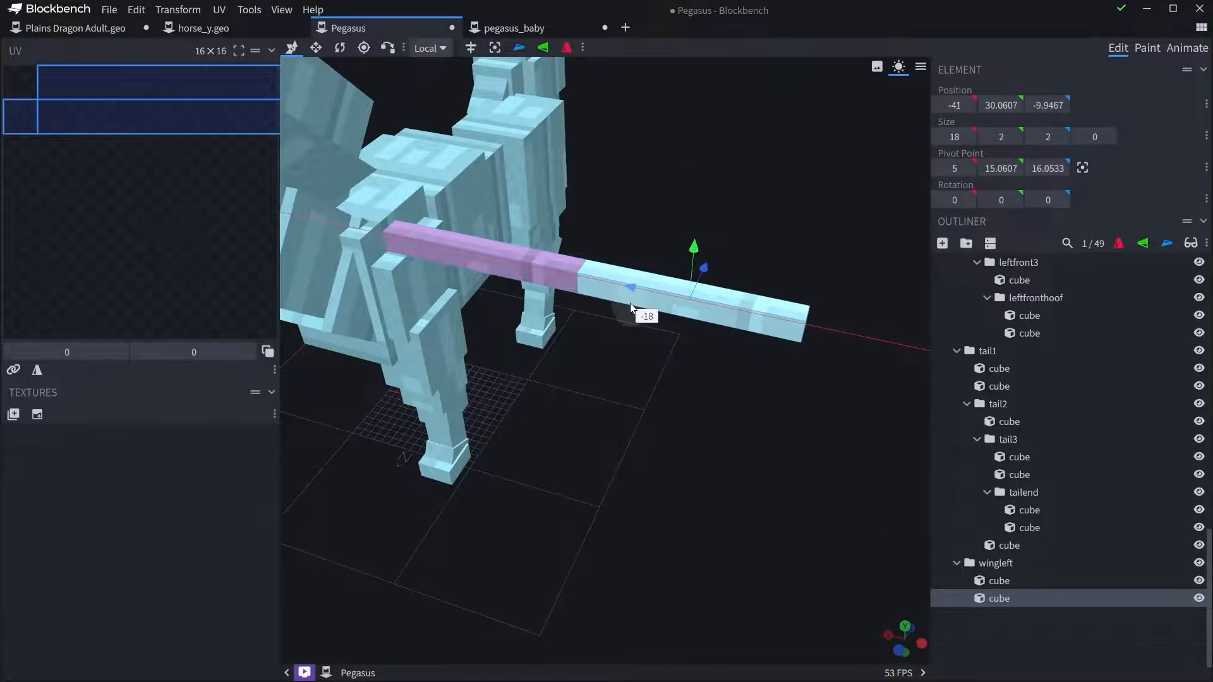
# - Duplicate the outer wing cube, move the copy 18 units farther outward and lengthen it to 29 units
pyautogui.moveTo(642, 384); pyautogui.dragTo(672, 391)
pyautogui.scroll(-4, 663, 385)
pyautogui.hotkey('ctrl', 'd')
pyautogui.moveTo(554, 328); pyautogui.dragTo(694, 333)
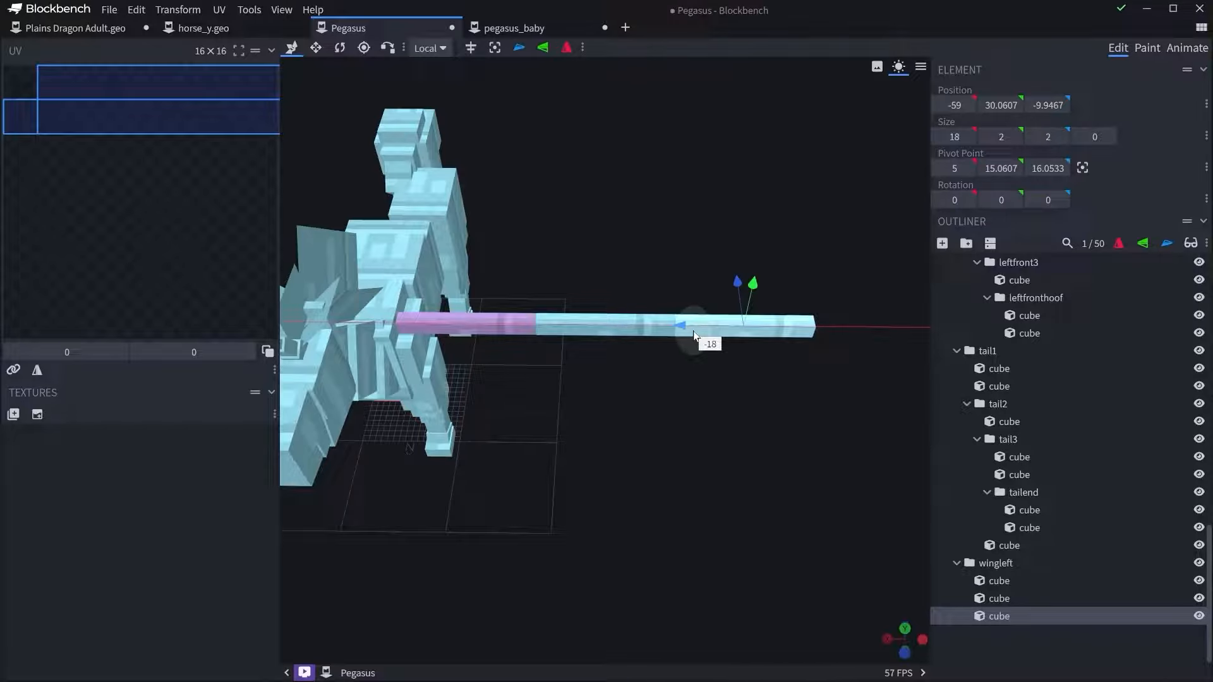
pyautogui.moveTo(720, 389); pyautogui.dragTo(773, 385)
pyautogui.press('s')
pyautogui.moveTo(678, 355); pyautogui.dragTo(762, 364)
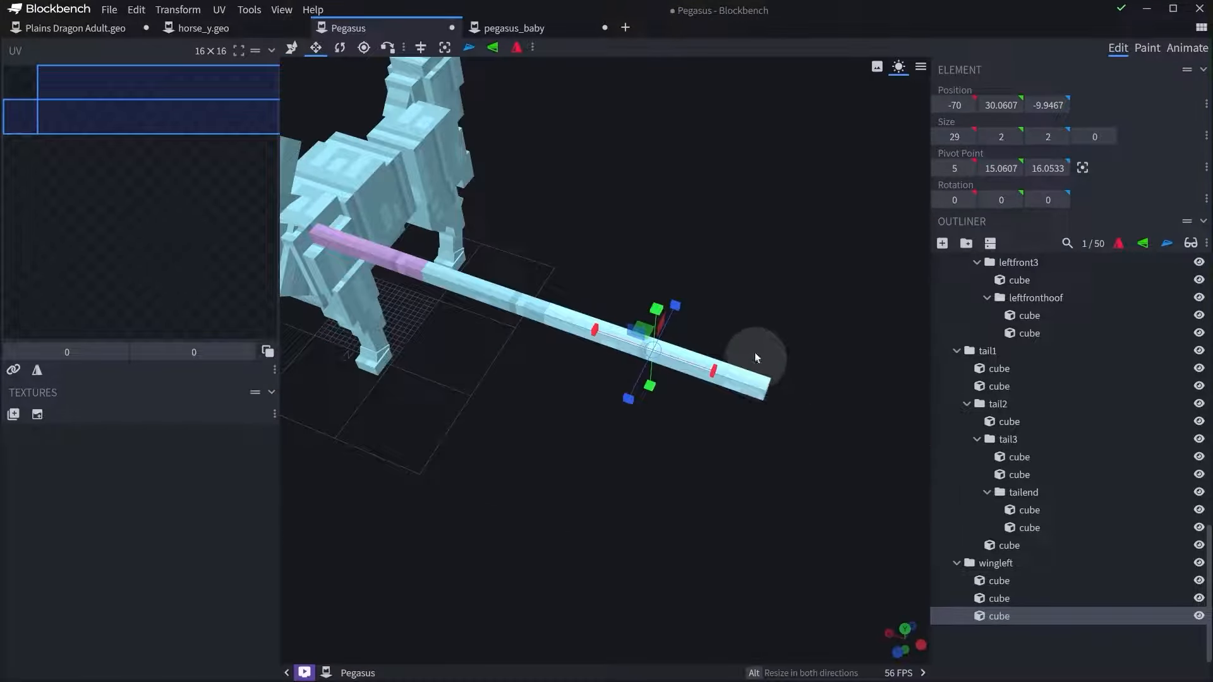
# - Group the two outer wing cubes under a new group named wingleft2
pyautogui.click(965, 244)
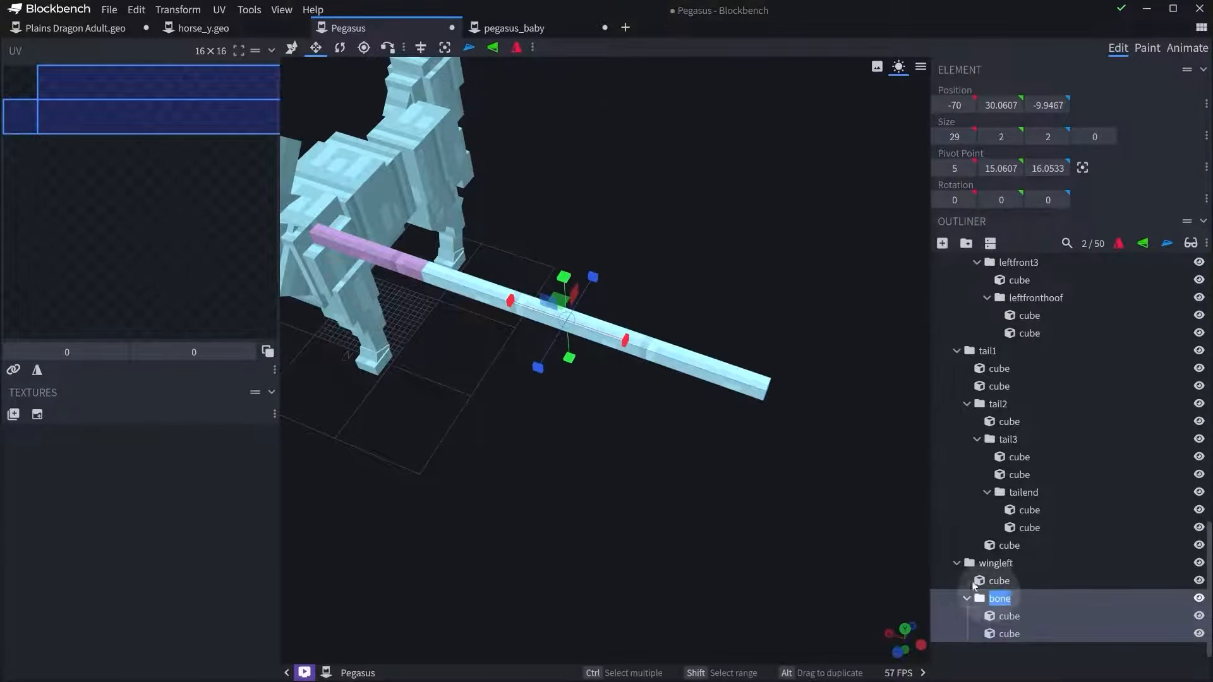
pyautogui.write('wingleft2')
pyautogui.press('Return')
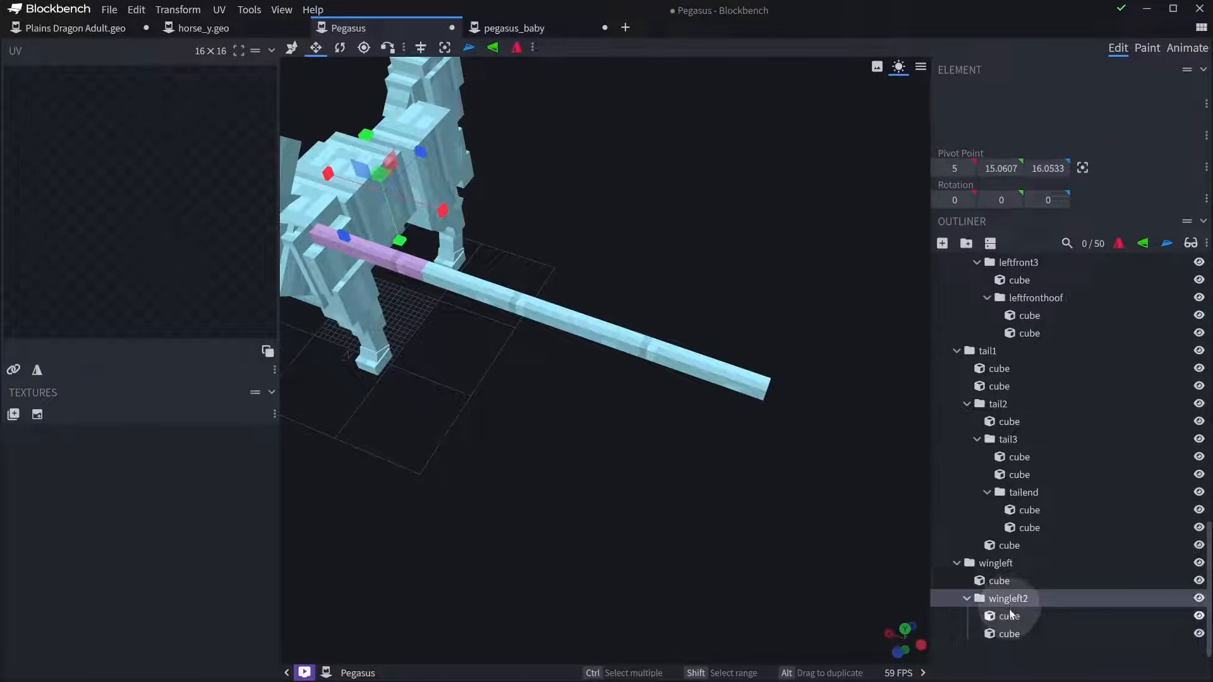
# - Create a wingleft3 group inside wingleft2 and put the outermost wing cube in it
pyautogui.click(1009, 633)
pyautogui.hotkey('ctrl', 'g')
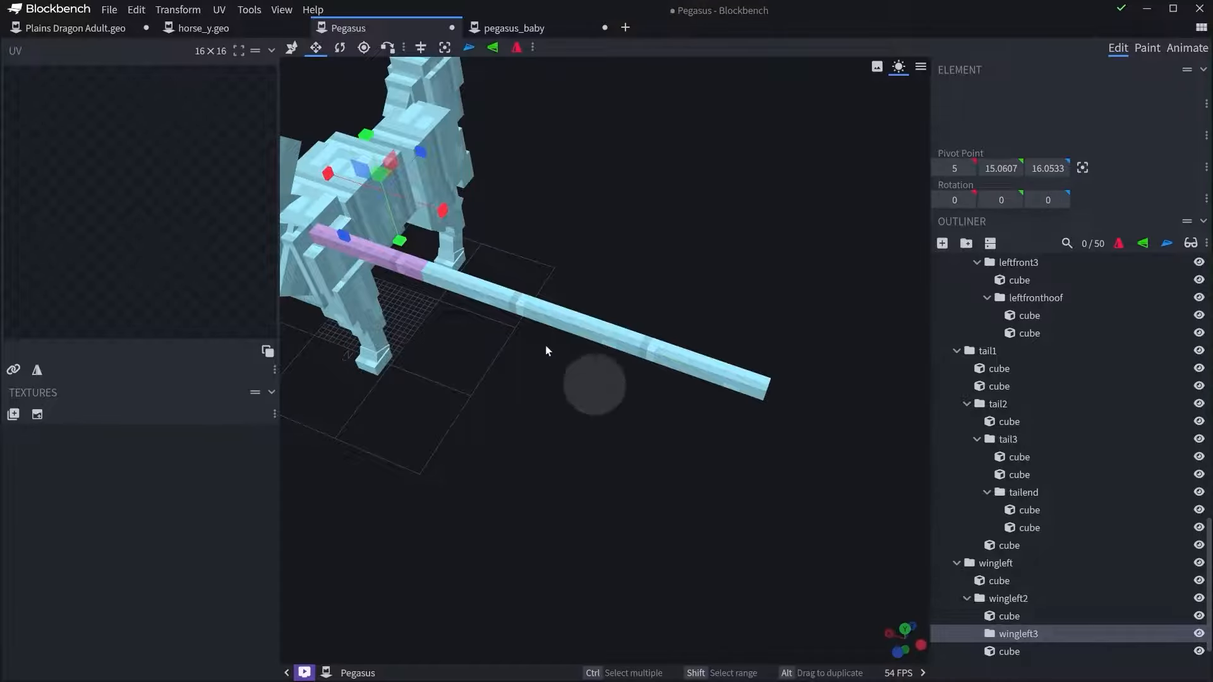
pyautogui.click(714, 369)
pyautogui.moveTo(1014, 615); pyautogui.dragTo(1023, 631)
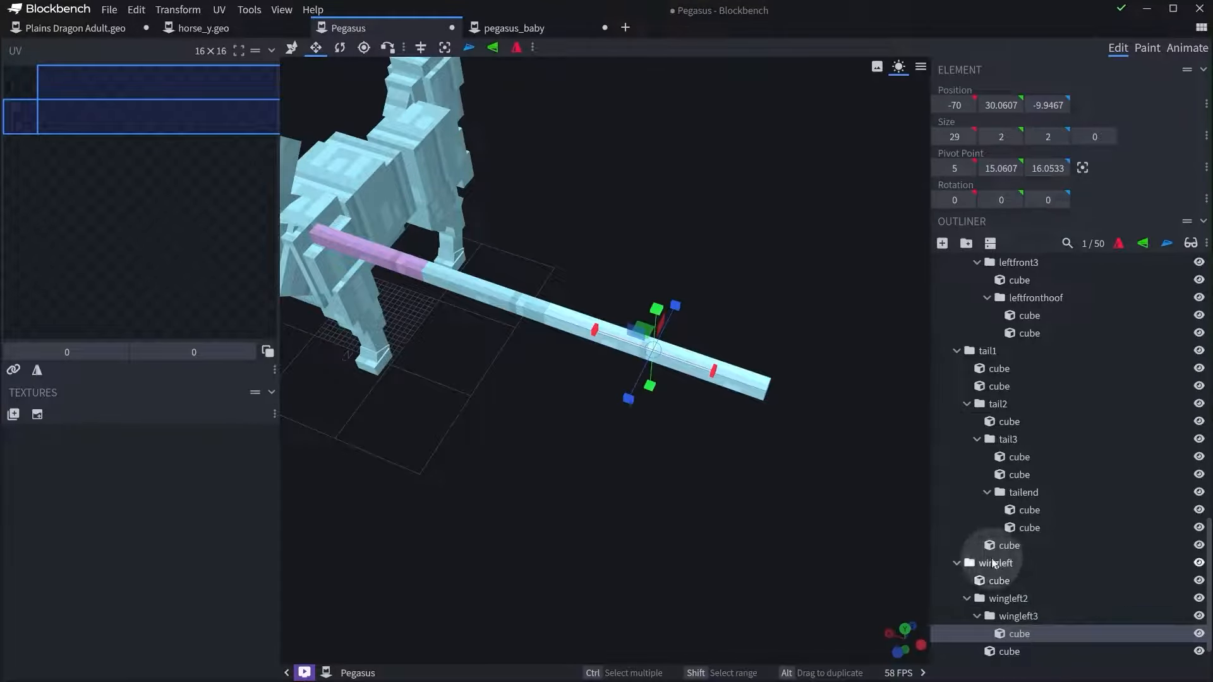
# - Try to flip the whole wingleft group along the X axis
pyautogui.click(979, 563)
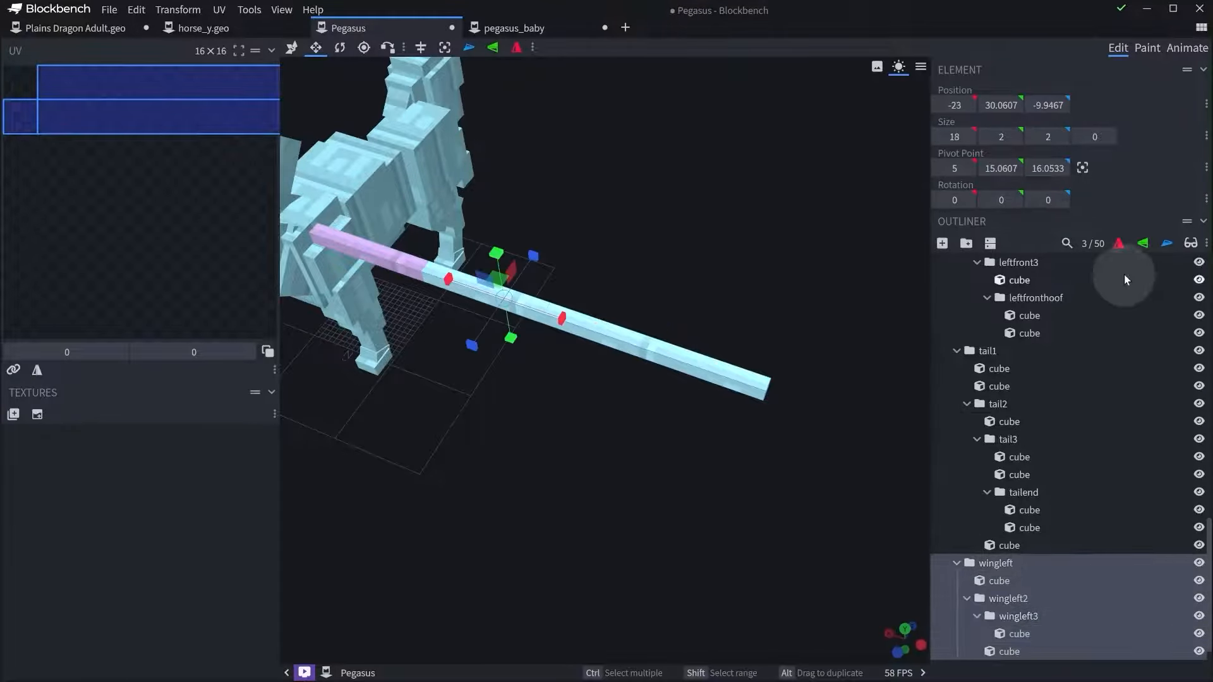
pyautogui.click(1118, 243)
pyautogui.hotkey('ctrl', 'z')
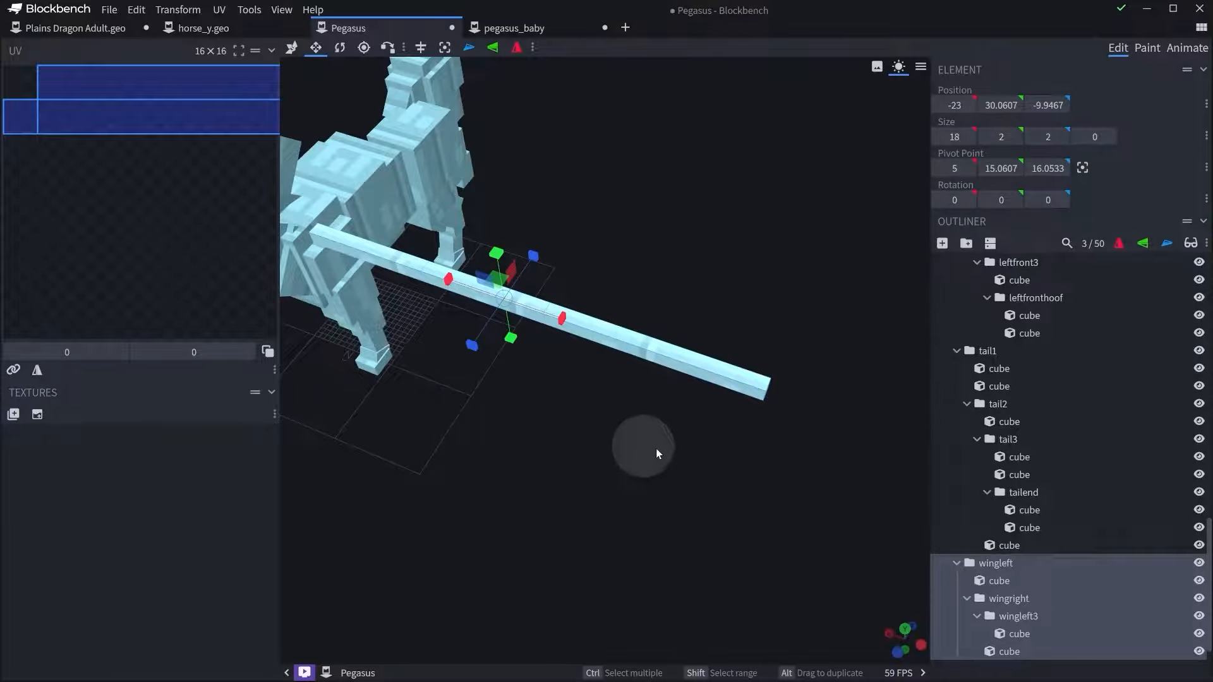
# - Center the outermost wing cube's pivot on the cube, and shift it 14 units along X toward its inner end
pyautogui.moveTo(656, 448); pyautogui.dragTo(740, 362)
pyautogui.click(732, 377)
pyautogui.moveTo(523, 396); pyautogui.dragTo(551, 379)
pyautogui.scroll(6, 551, 379)
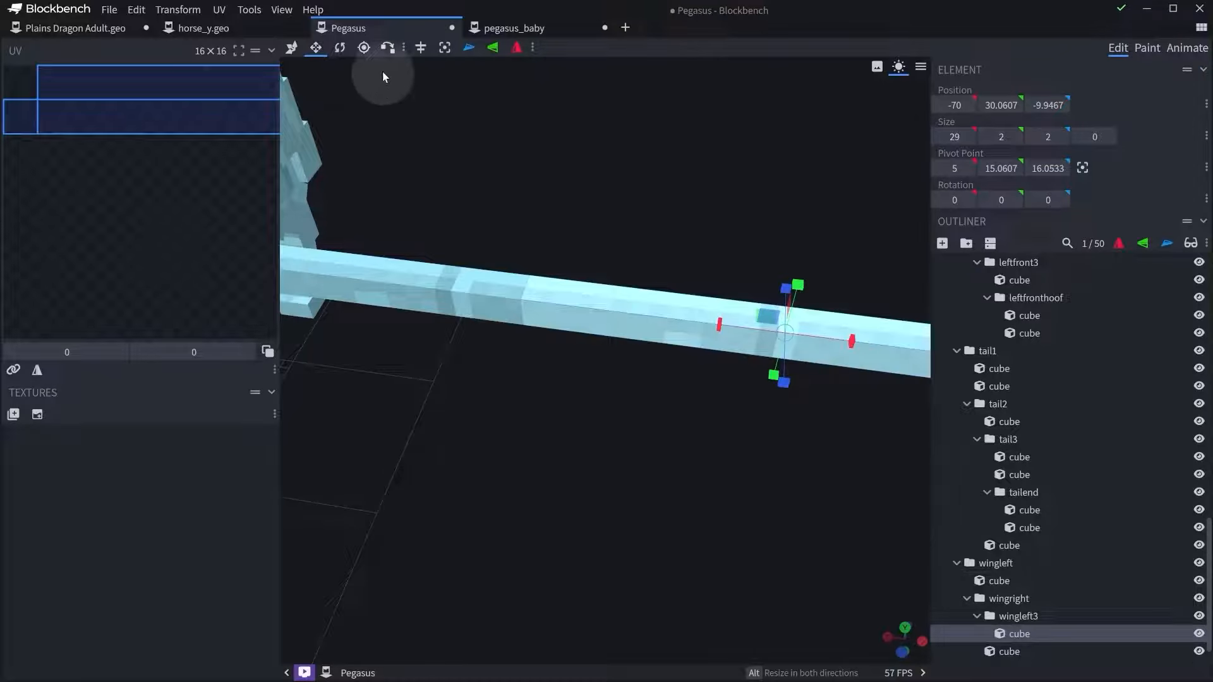
pyautogui.click(363, 49)
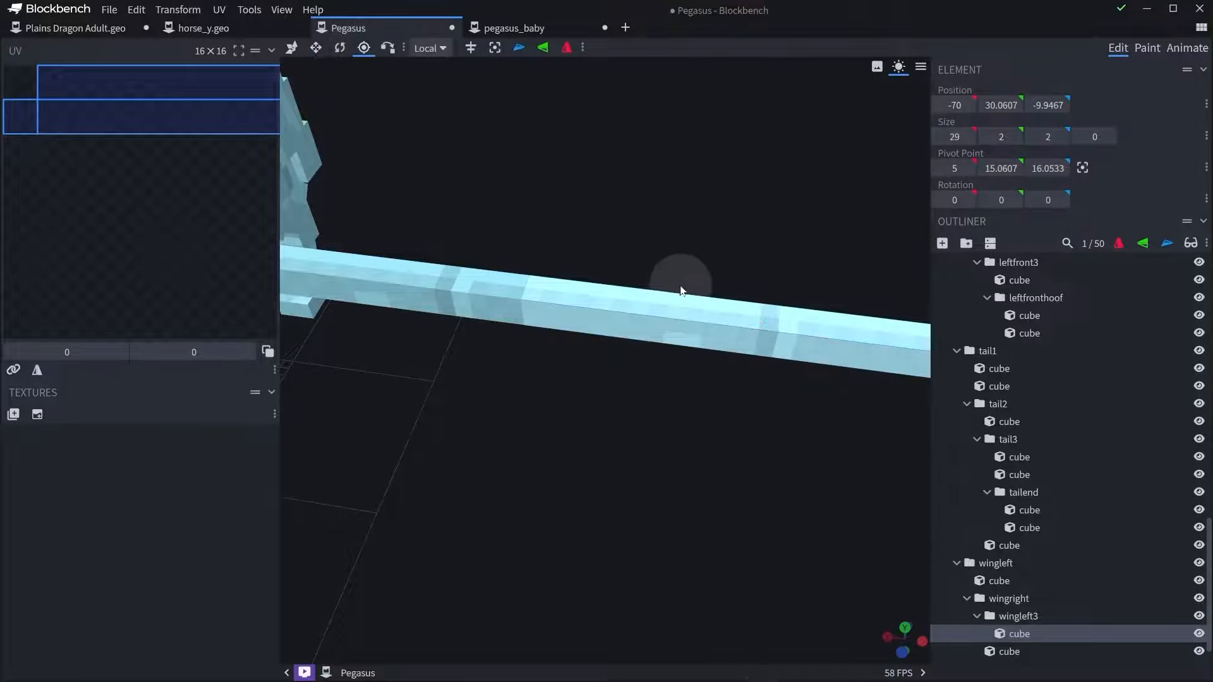
pyautogui.click(494, 48)
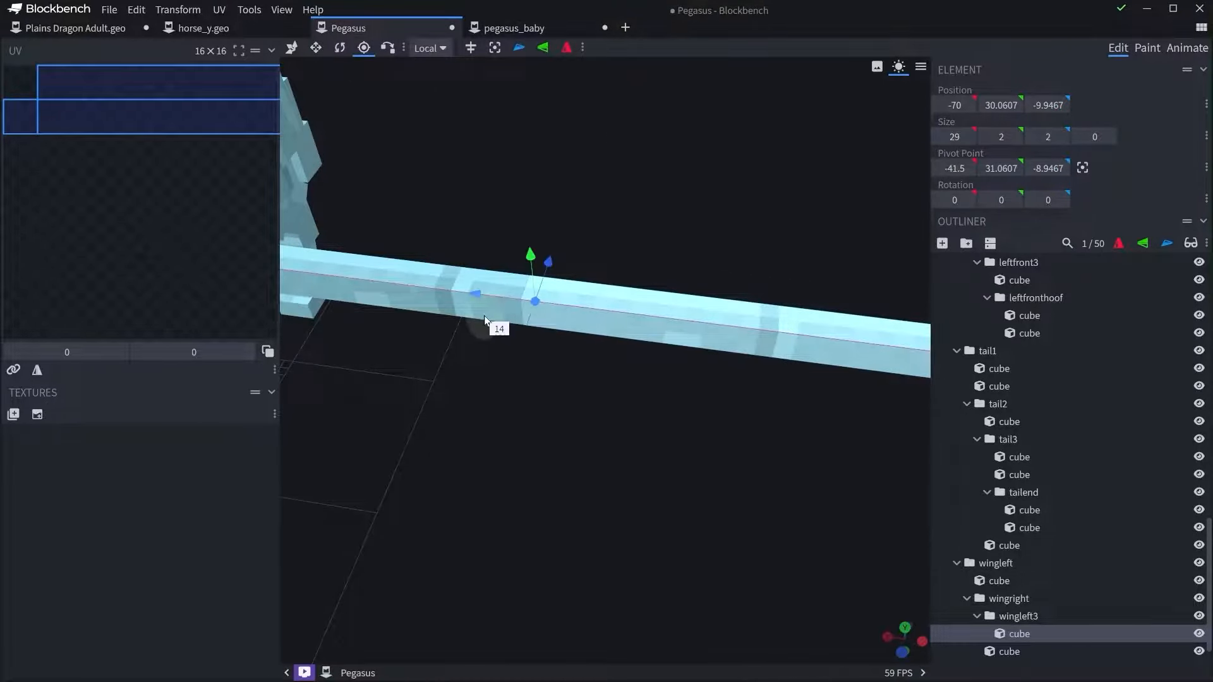
pyautogui.moveTo(555, 427); pyautogui.dragTo(665, 446, button='right')
pyautogui.scroll(-8, 692, 534)
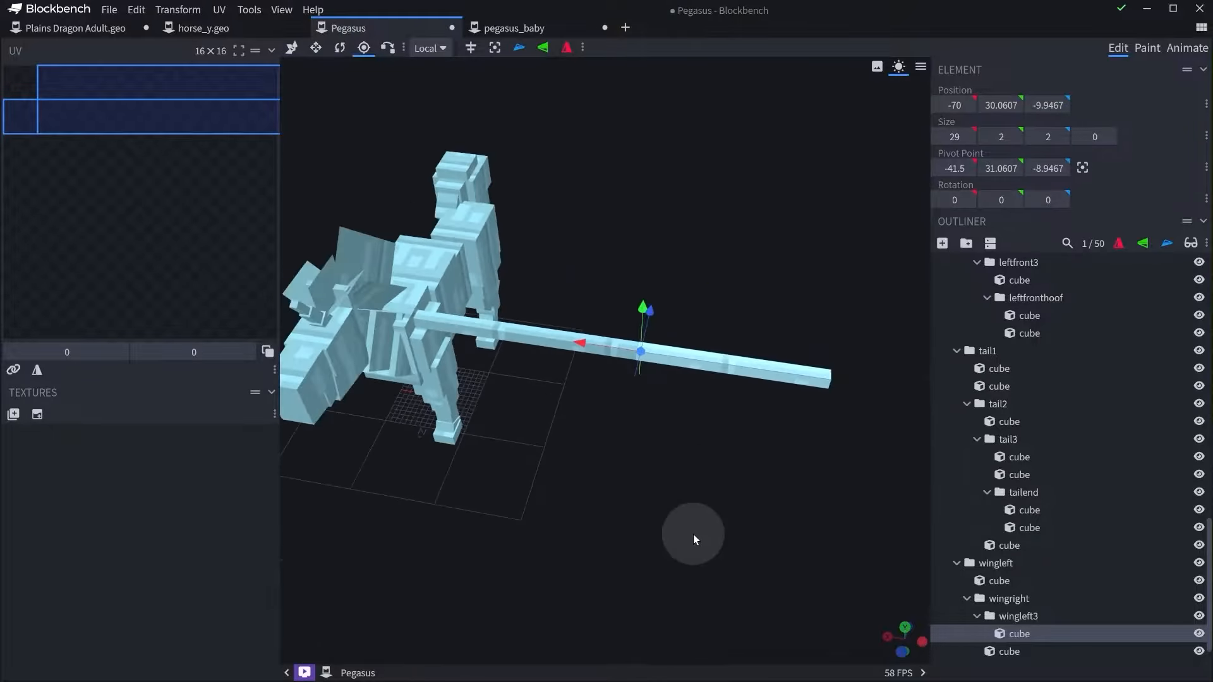
# - Thicken the innermost wing cube to 2.5 units high and 3.25 units deep, and slightly enlarge the middle wing cube
pyautogui.moveTo(692, 534); pyautogui.dragTo(439, 528)
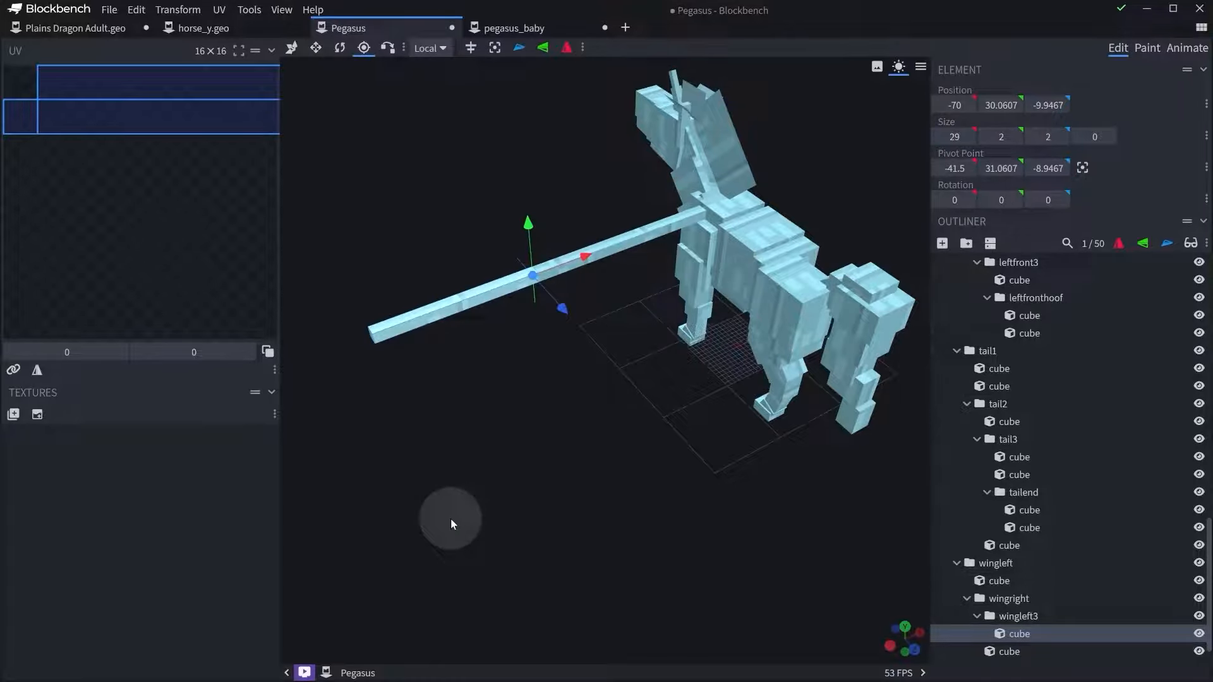
pyautogui.moveTo(451, 523); pyautogui.dragTo(474, 331)
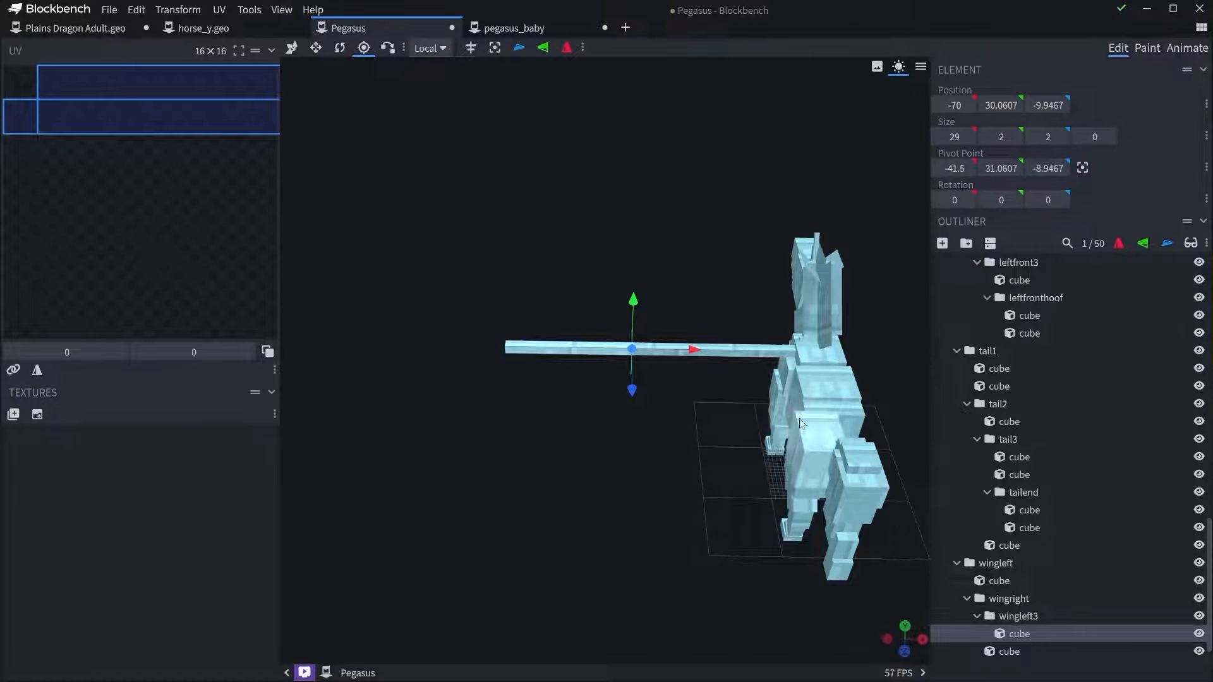
pyautogui.moveTo(732, 382); pyautogui.dragTo(616, 343, button='right')
pyautogui.moveTo(616, 342); pyautogui.dragTo(593, 461)
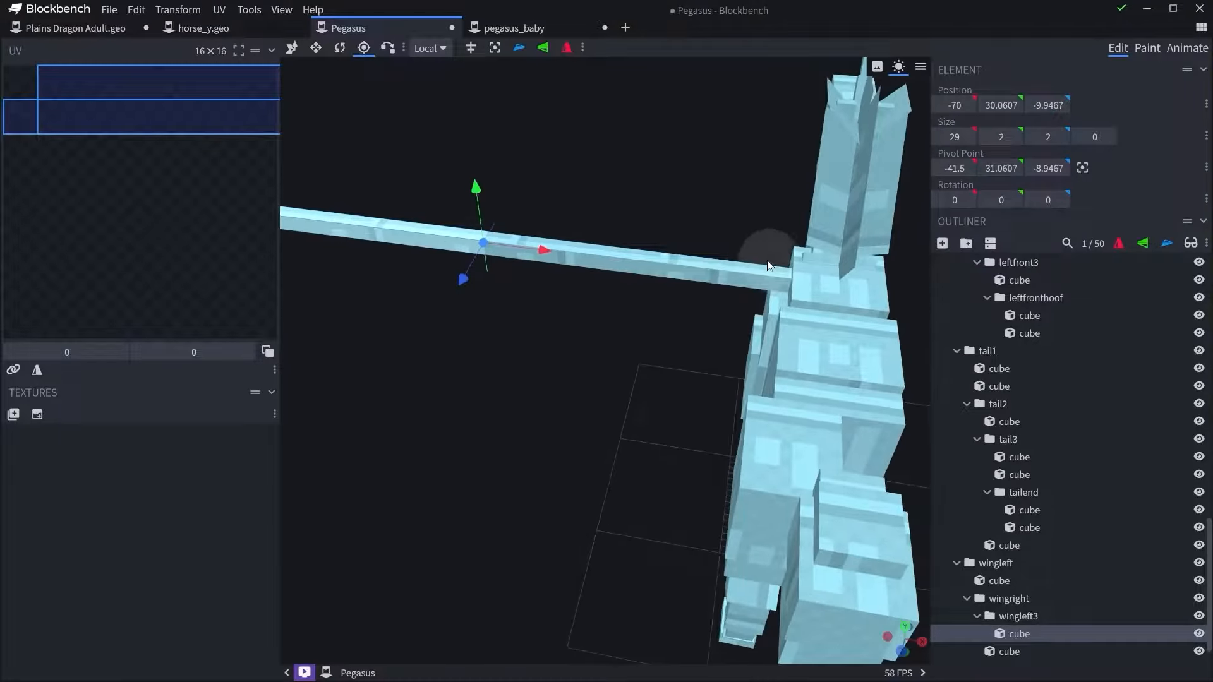
pyautogui.moveTo(767, 266); pyautogui.dragTo(758, 249)
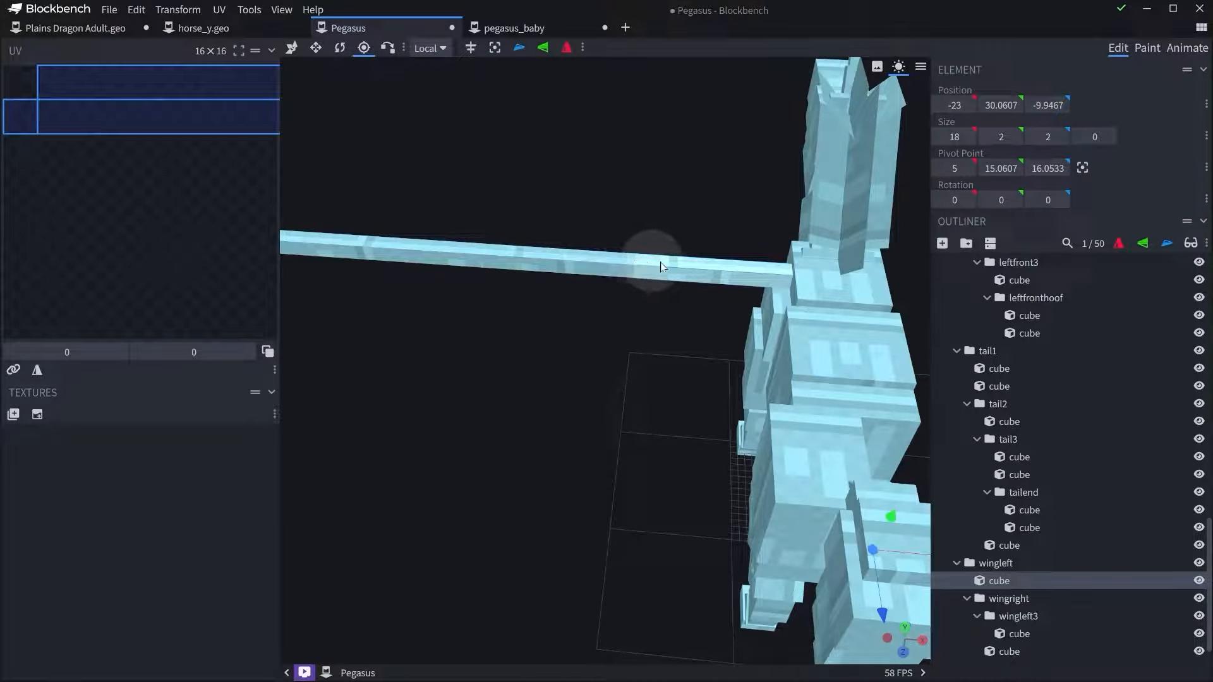
pyautogui.press('s')
pyautogui.moveTo(566, 354); pyautogui.dragTo(693, 344)
pyautogui.scroll(5, 693, 344)
pyautogui.moveTo(690, 477); pyautogui.dragTo(710, 546, button='right')
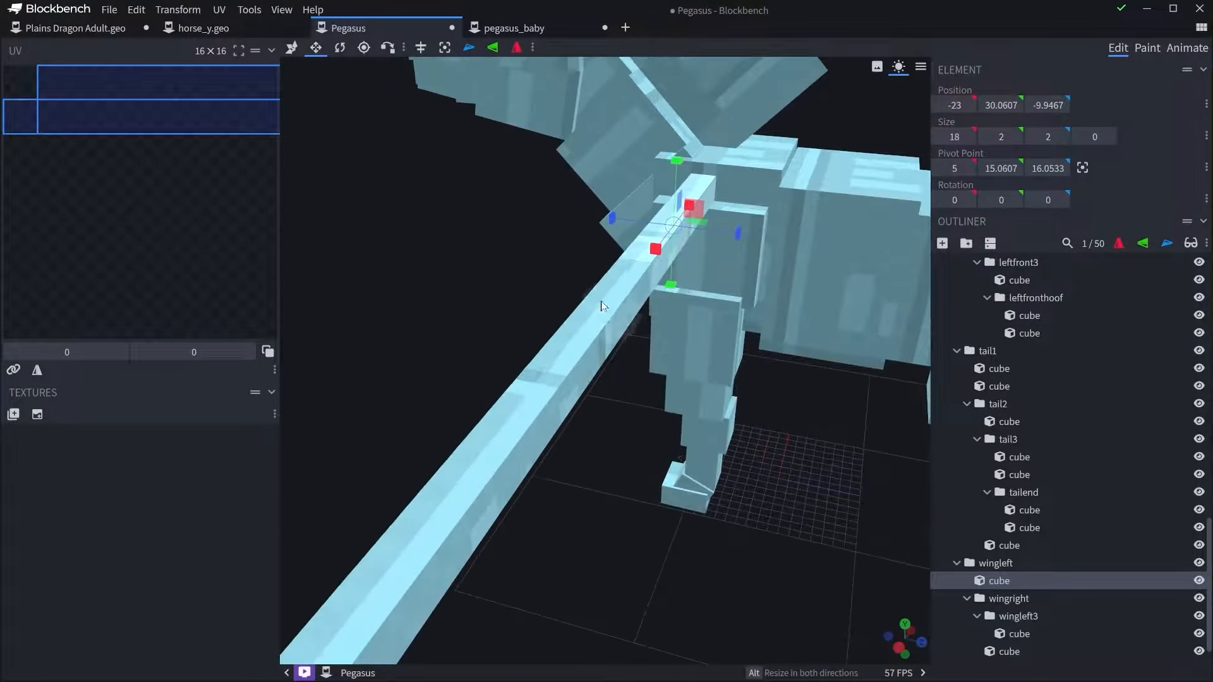
pyautogui.moveTo(618, 221); pyautogui.dragTo(605, 216)
pyautogui.moveTo(670, 165); pyautogui.dragTo(667, 156)
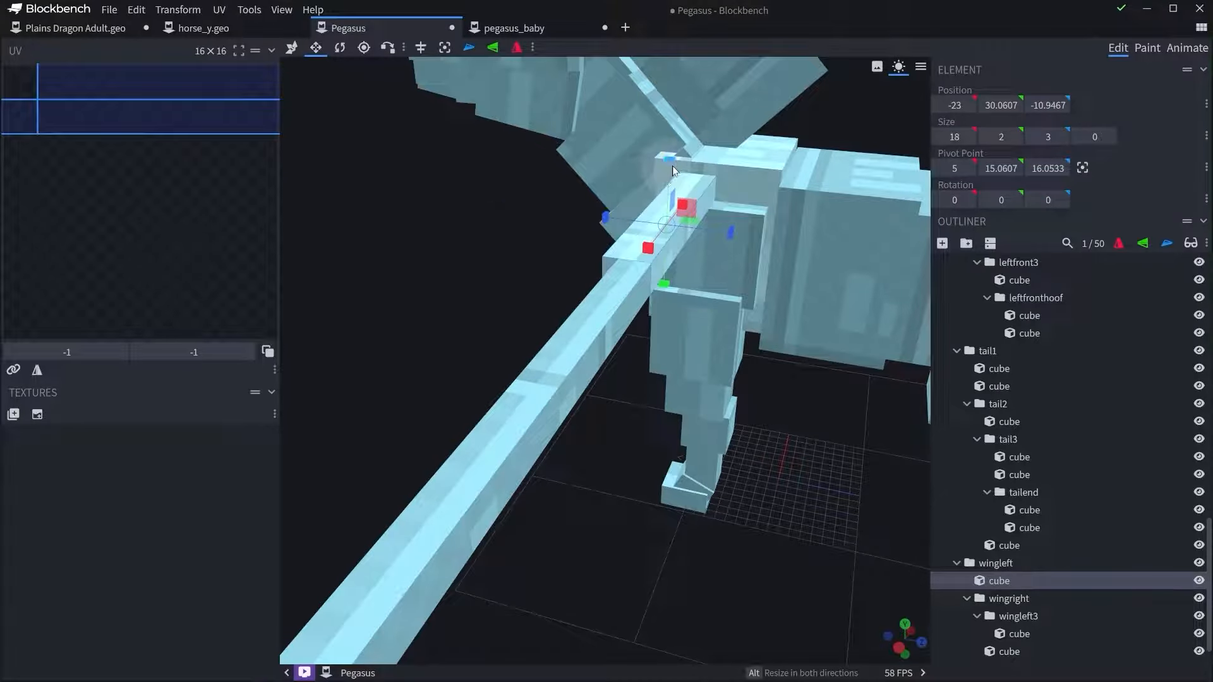
pyautogui.click(606, 316)
pyautogui.moveTo(639, 368); pyautogui.dragTo(530, 418)
# - Duplicate the innermost wing cube and move the copy 1 unit backward along the Z axis
pyautogui.click(658, 272)
pyautogui.hotkey('ctrl', 'd')
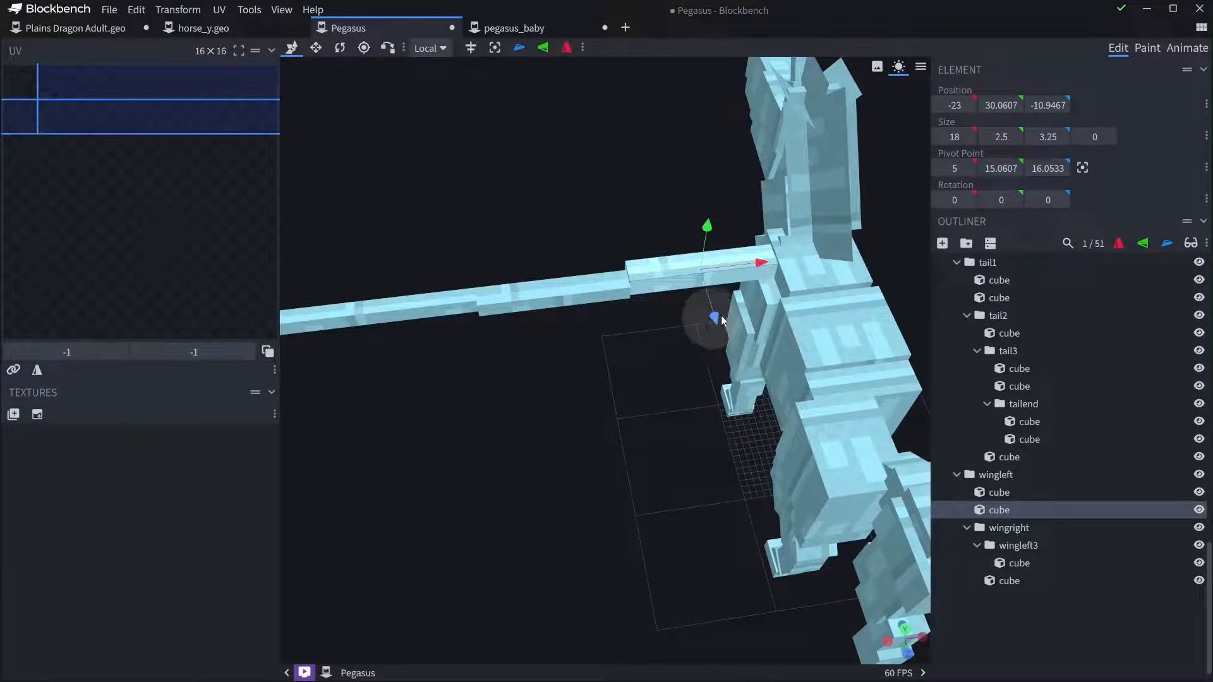
pyautogui.moveTo(721, 321); pyautogui.dragTo(730, 322)
pyautogui.press('s')
pyautogui.moveTo(566, 392); pyautogui.dragTo(639, 319)
pyautogui.moveTo(715, 140); pyautogui.dragTo(712, 154)
pyautogui.hotkey('ctrl', 's')
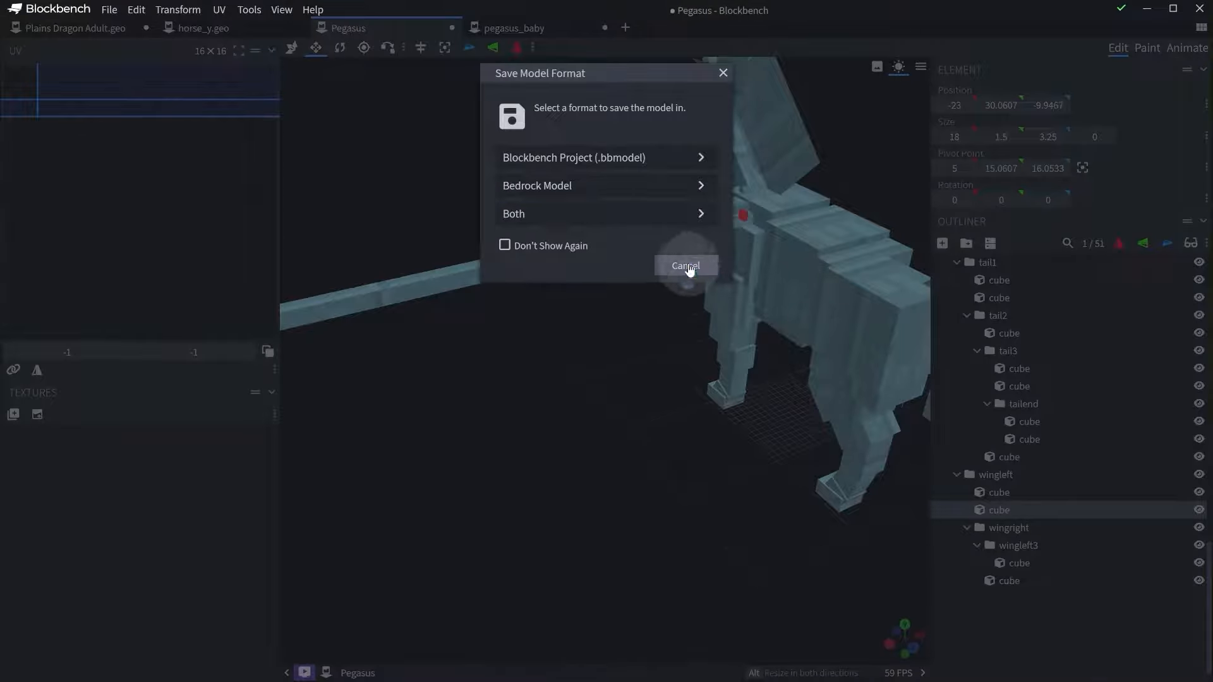
pyautogui.click(689, 270)
pyautogui.moveTo(655, 353); pyautogui.dragTo(615, 490, button='right')
pyautogui.scroll(6, 616, 490)
pyautogui.hotkey('ctrl', 'z')
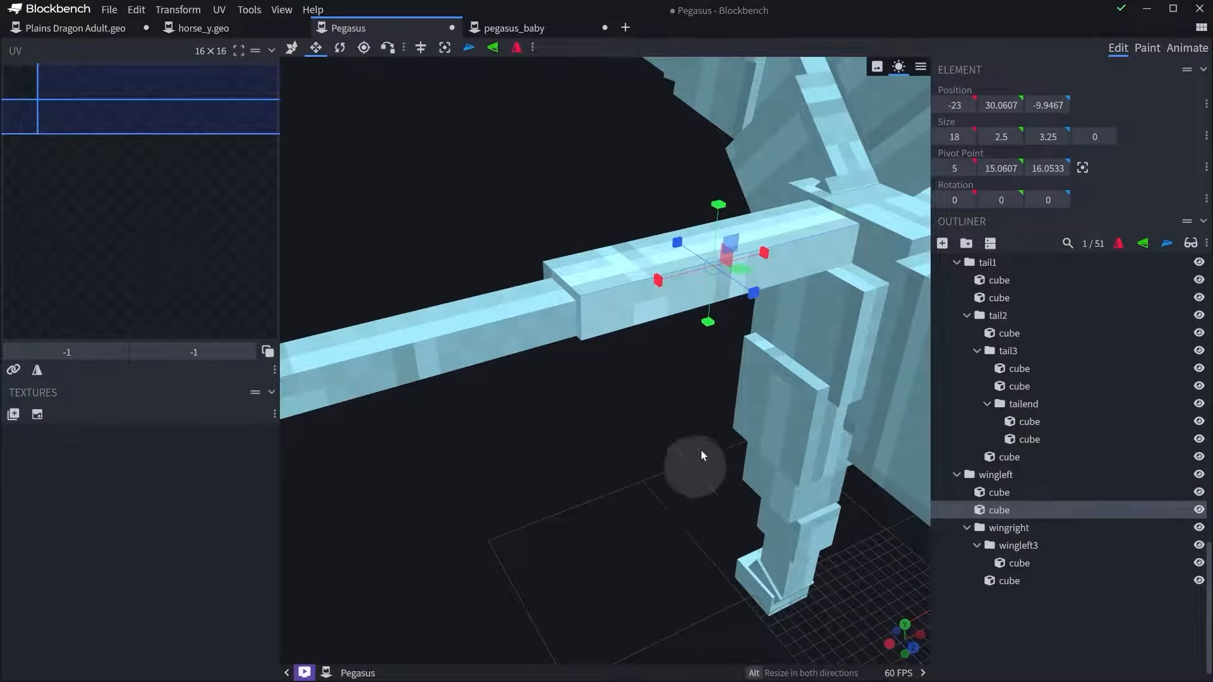
# - Flatten the duplicated wing cube to zero height and extend it backward along the body as a flat feather plane
pyautogui.moveTo(718, 207); pyautogui.dragTo(715, 289)
pyautogui.moveTo(688, 388); pyautogui.dragTo(752, 377)
pyautogui.scroll(-3, 780, 266)
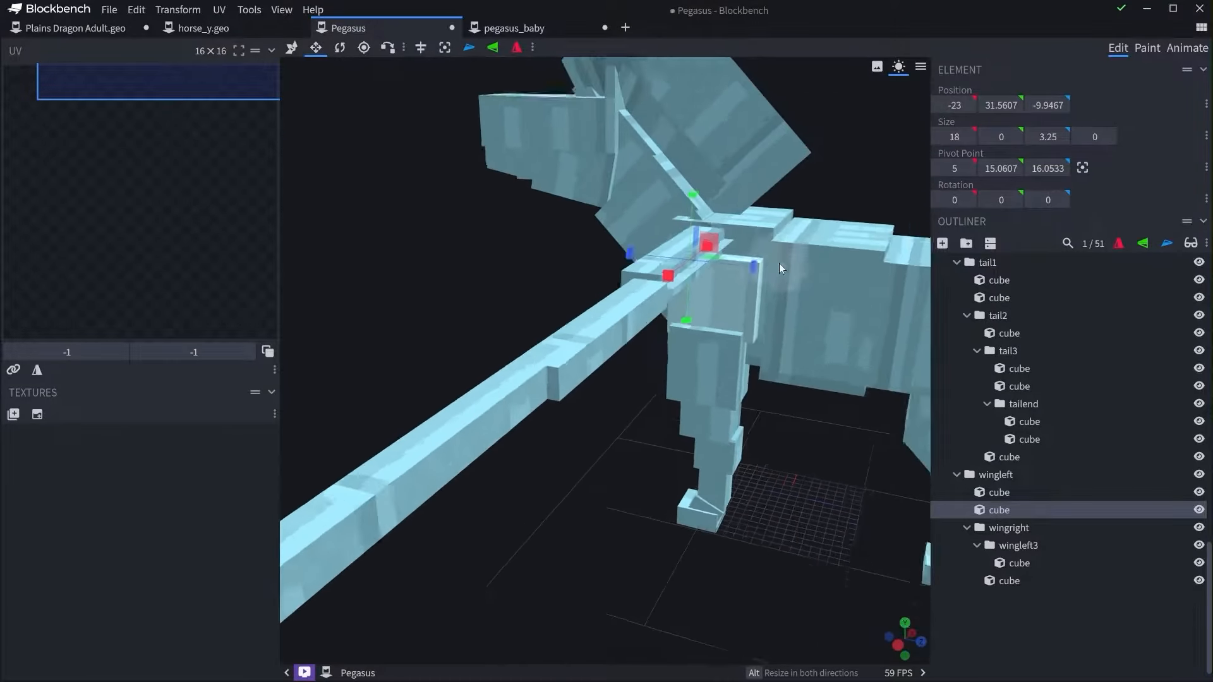
pyautogui.moveTo(743, 275); pyautogui.dragTo(932, 329)
pyautogui.scroll(-4, 885, 328)
pyautogui.moveTo(884, 328); pyautogui.dragTo(736, 319, button='right')
pyautogui.moveTo(581, 276); pyautogui.dragTo(663, 293)
pyautogui.moveTo(694, 158); pyautogui.dragTo(726, 244)
# - Lower the whole wing group by 1 unit along the Y axis
pyautogui.click(1006, 477)
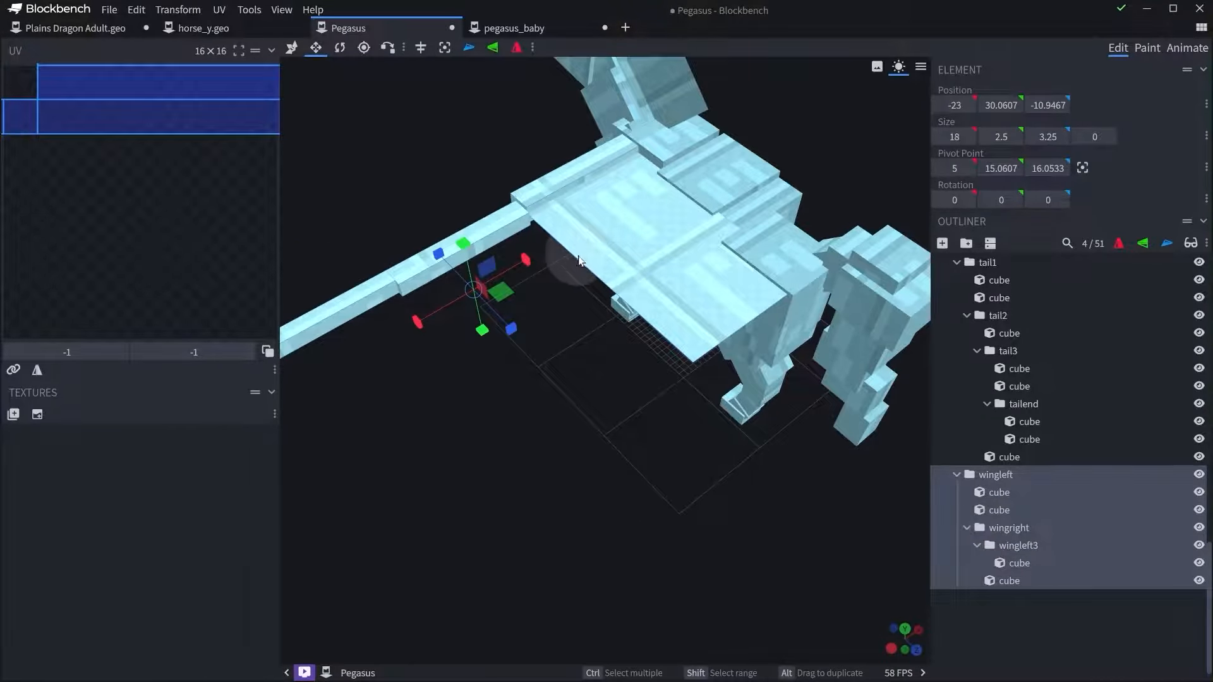
pyautogui.press('v')
pyautogui.moveTo(472, 245); pyautogui.dragTo(475, 255)
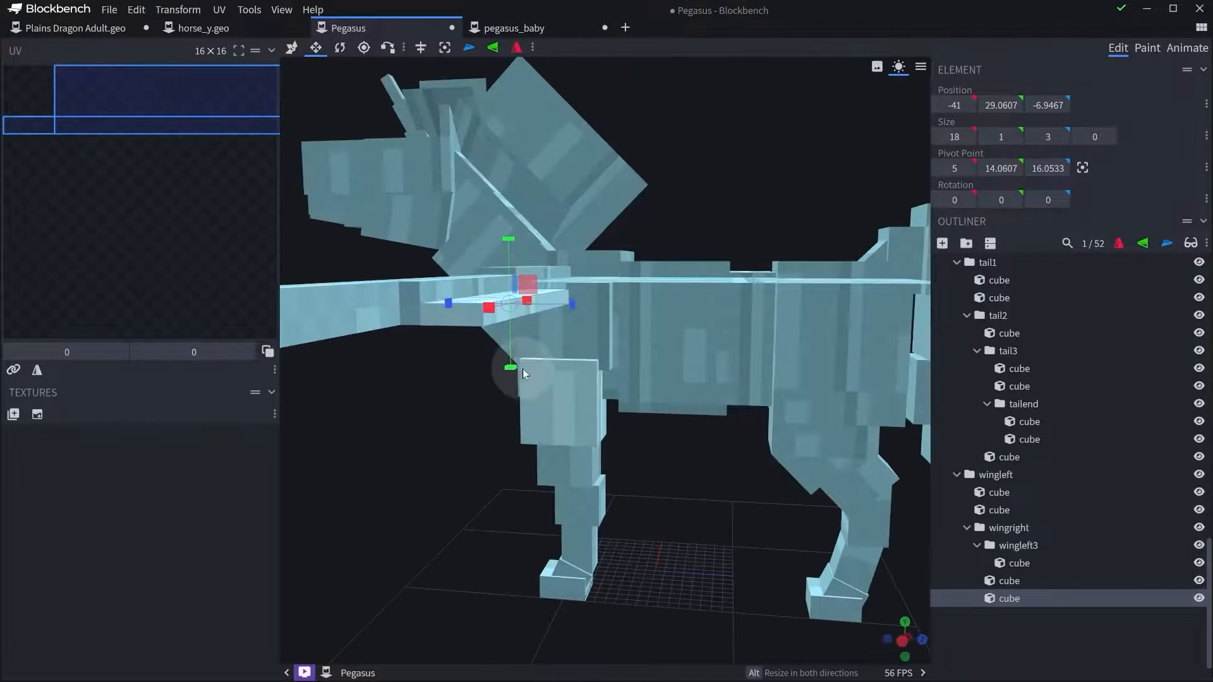
# - Flatten the copy of the middle wing cube to zero height and extend it backward to 28 units deep
pyautogui.moveTo(514, 369); pyautogui.dragTo(515, 351)
pyautogui.moveTo(712, 188); pyautogui.dragTo(637, 301)
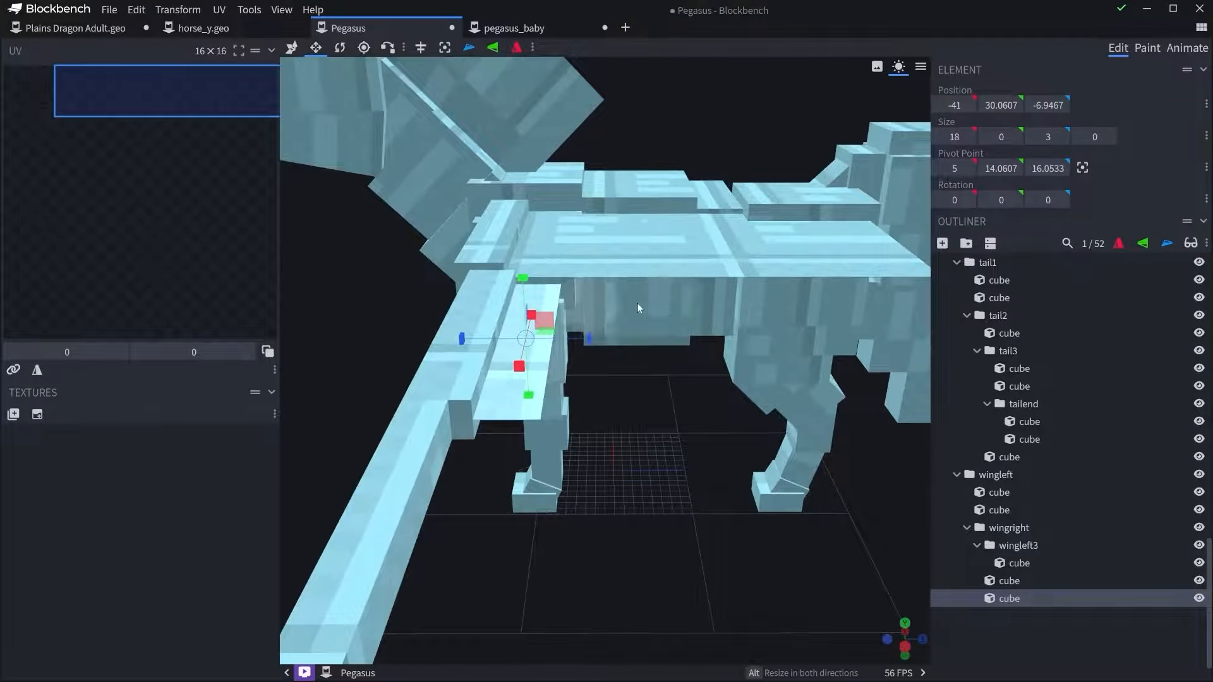
pyautogui.moveTo(585, 341); pyautogui.dragTo(909, 346)
pyautogui.moveTo(763, 343); pyautogui.dragTo(652, 340, button='right')
pyautogui.moveTo(552, 336); pyautogui.dragTo(673, 339)
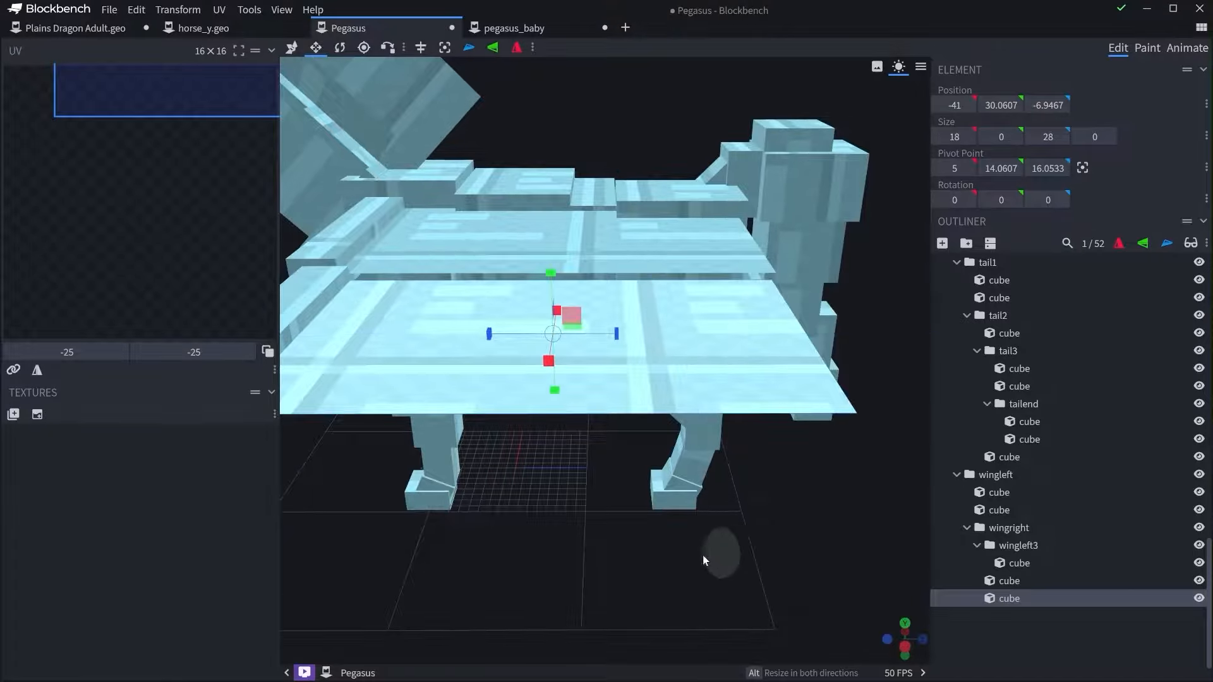
# - Widen the middle feather plane toward the body to 22 units along X, overlapping the innermost plane
pyautogui.moveTo(702, 555); pyautogui.dragTo(613, 514)
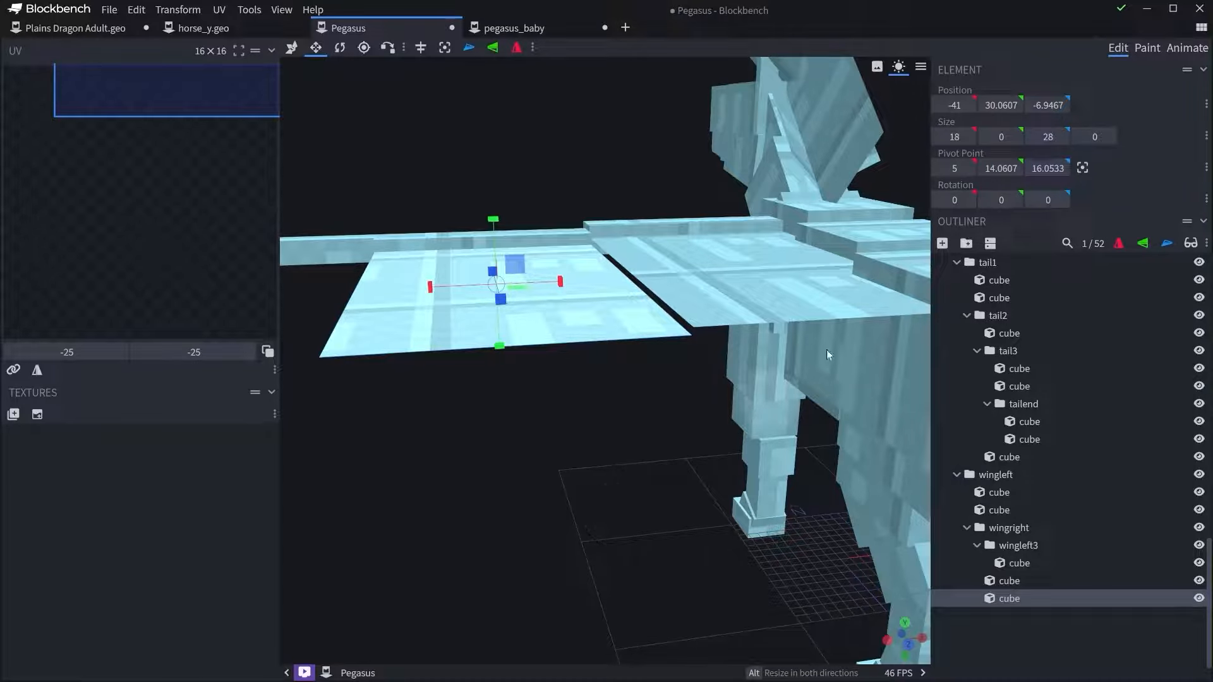
pyautogui.scroll(-6, 624, 453)
pyautogui.moveTo(595, 452); pyautogui.dragTo(653, 386)
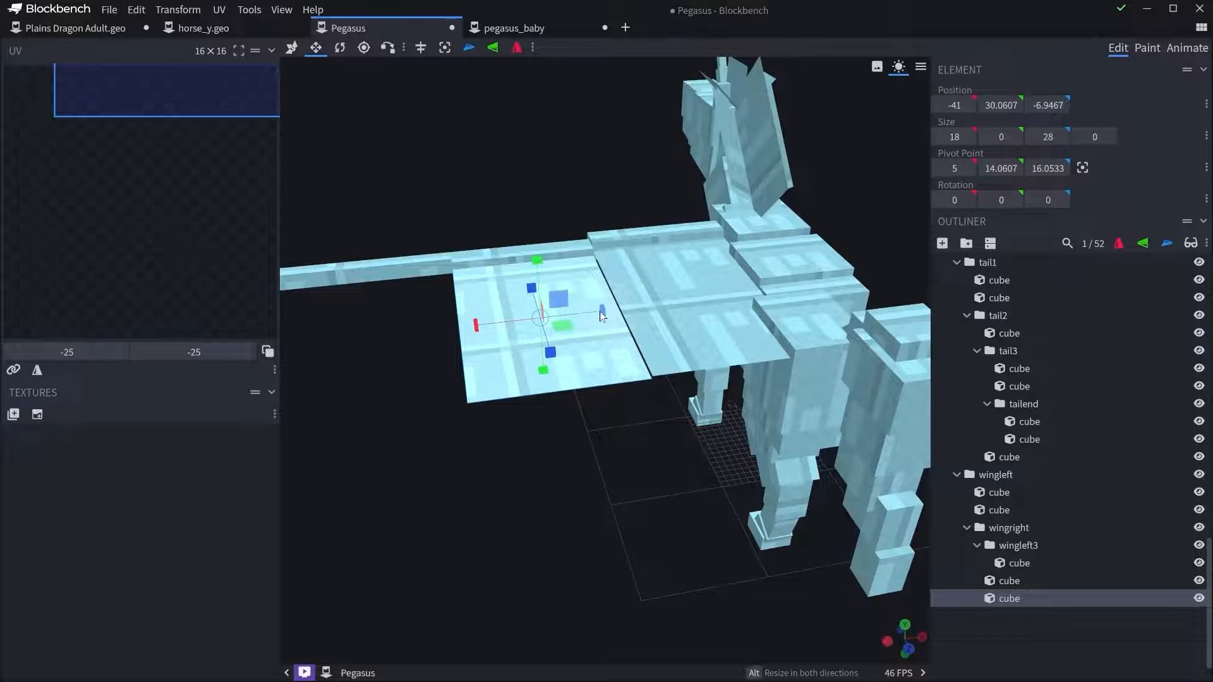
pyautogui.moveTo(600, 311); pyautogui.dragTo(630, 306)
pyautogui.click(625, 329)
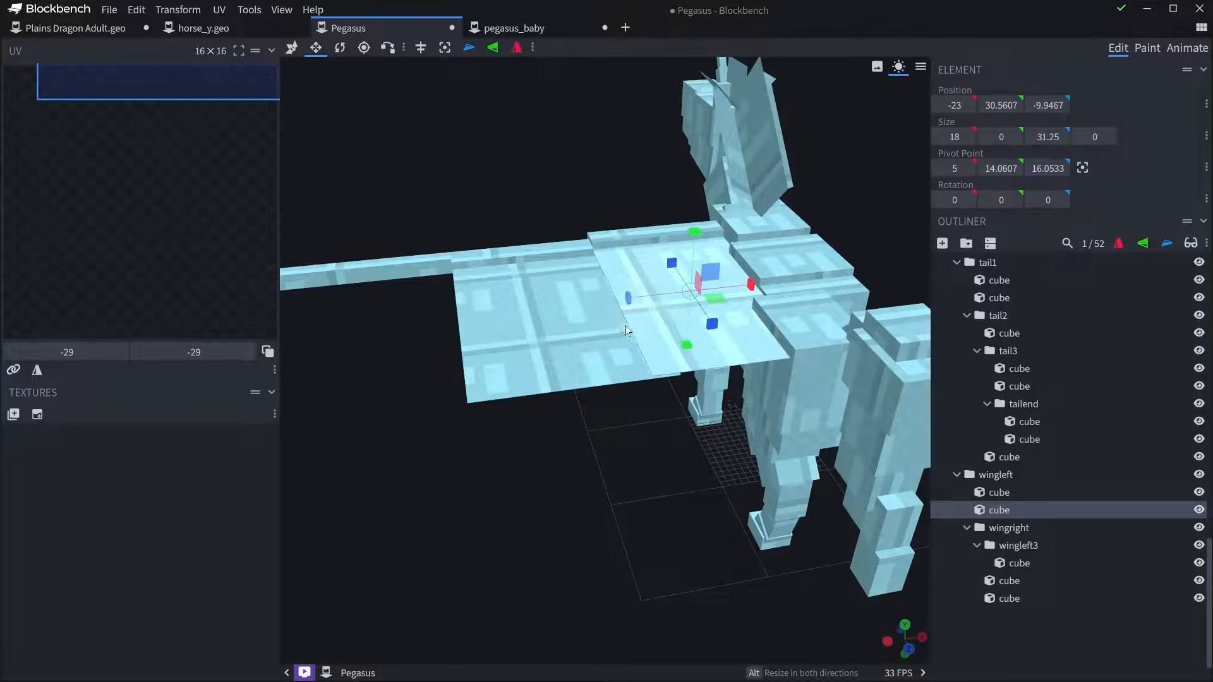
pyautogui.click(590, 347)
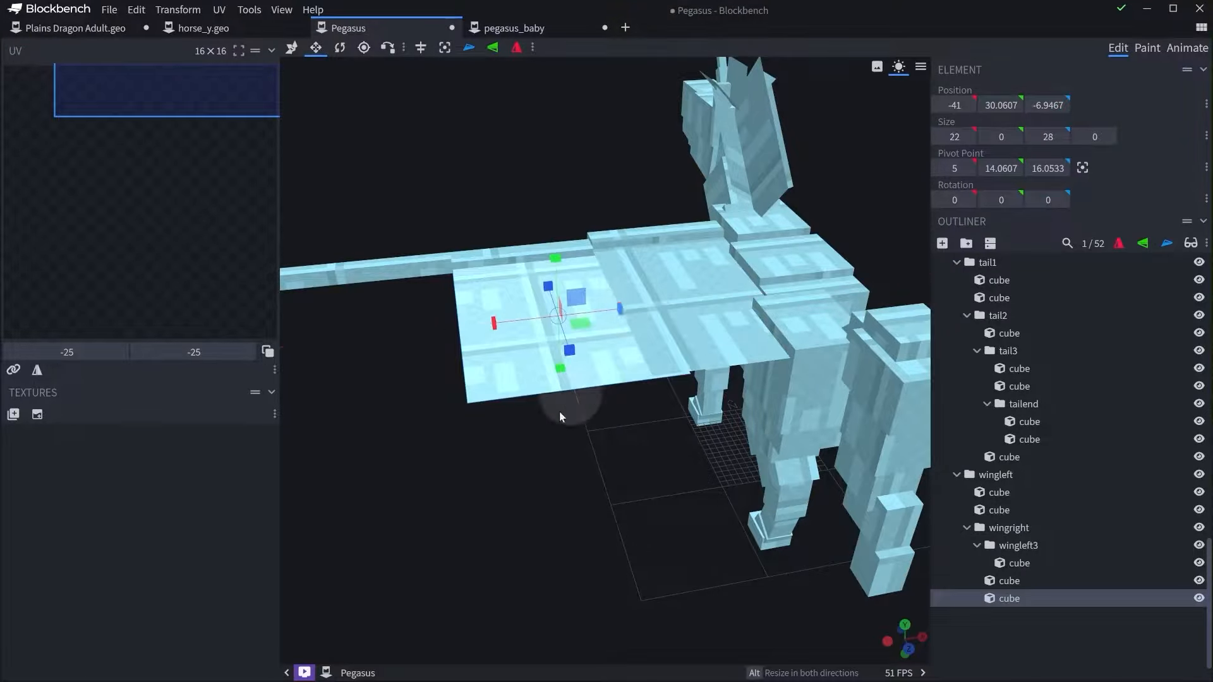
# - Center the middle wing group's pivot, and move it to X -23 and Z -9.6967 at the joint with the innermost segment
pyautogui.moveTo(560, 412); pyautogui.dragTo(625, 260)
pyautogui.click(625, 261)
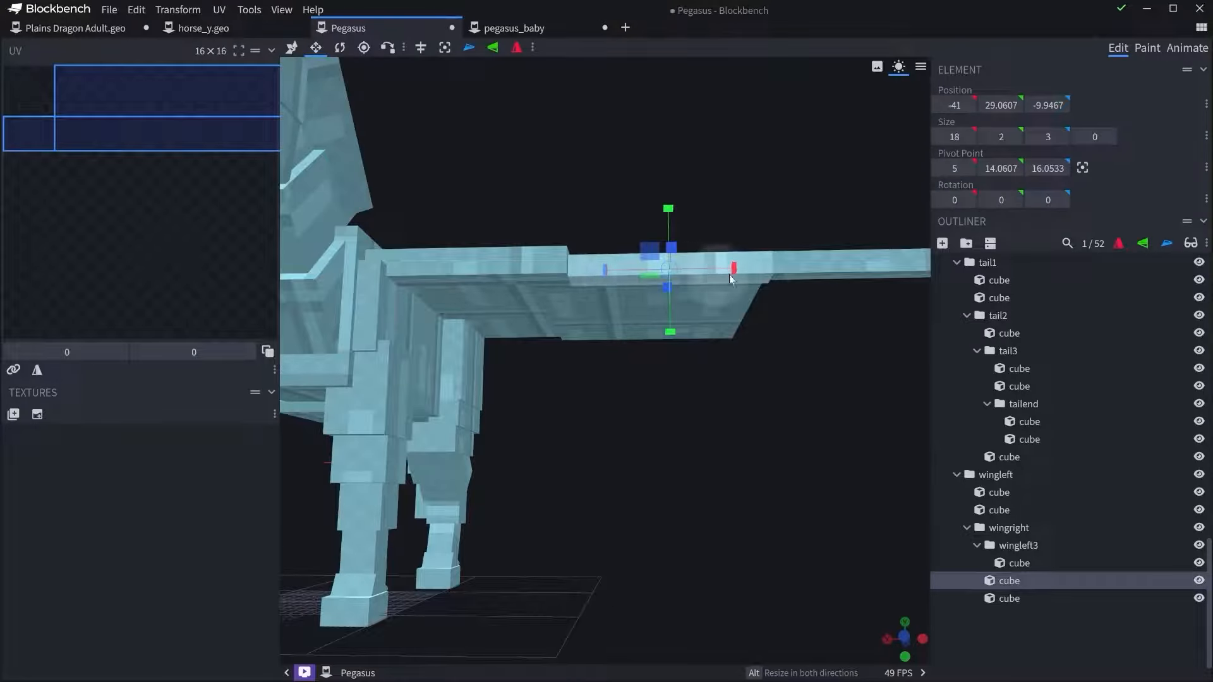
pyautogui.click(1009, 528)
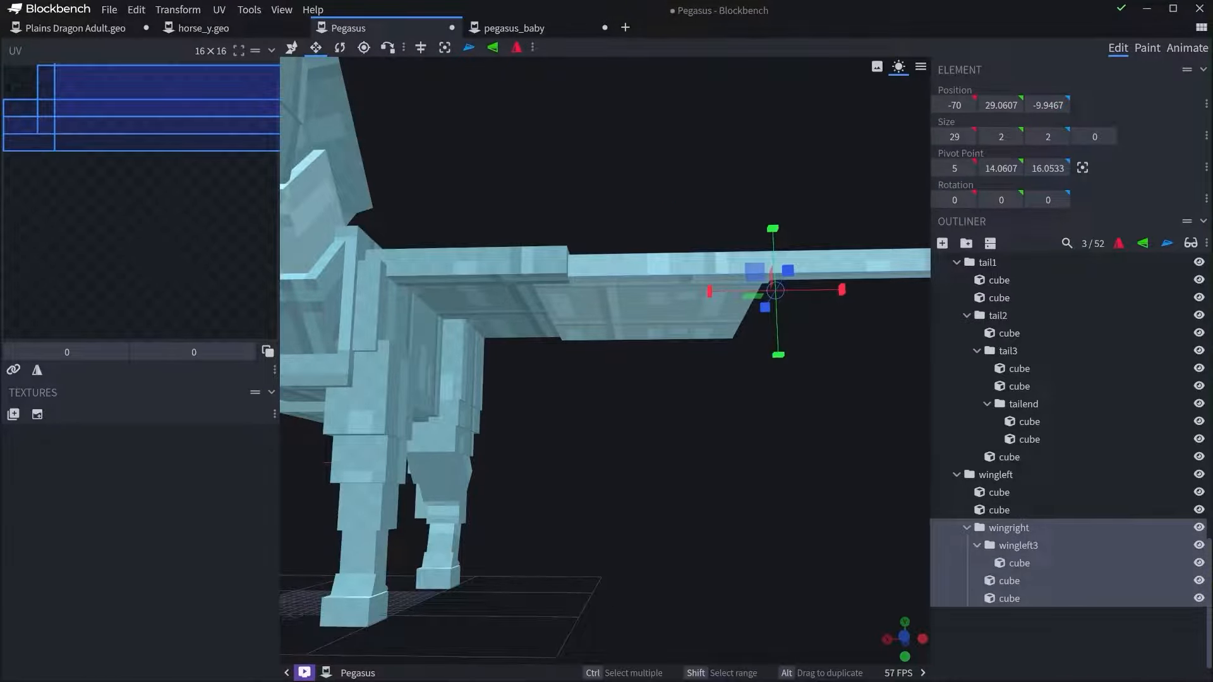
pyautogui.click(364, 47)
pyautogui.click(495, 48)
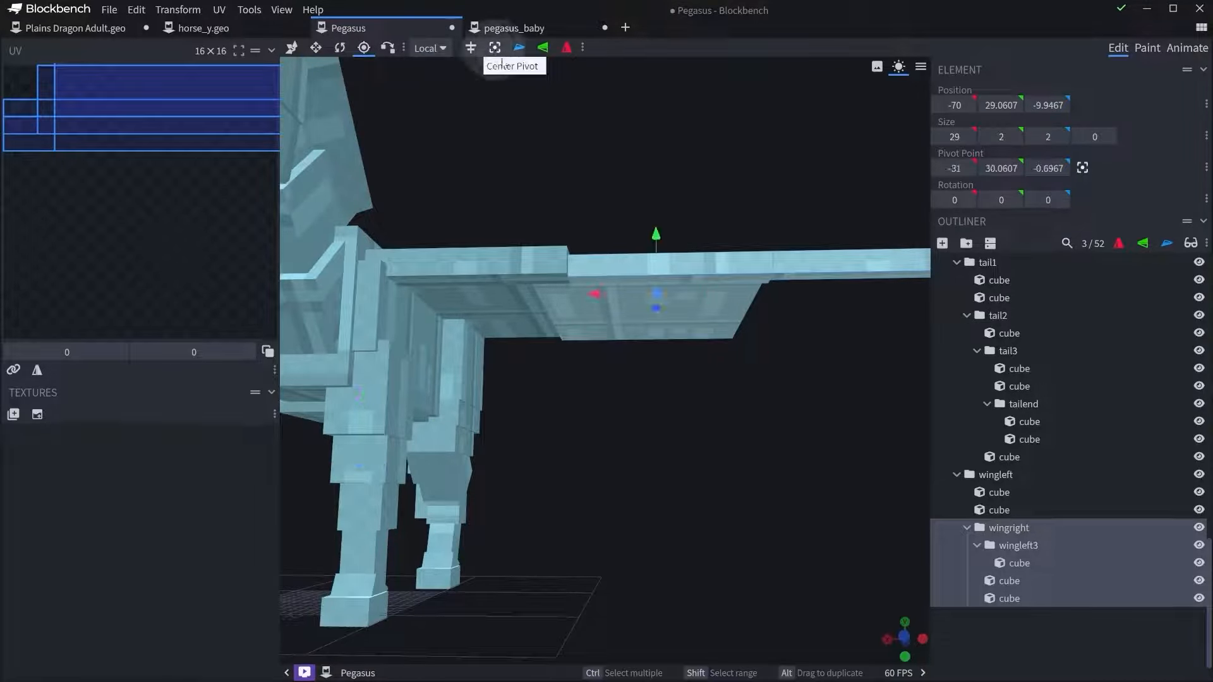
pyautogui.moveTo(547, 297); pyautogui.dragTo(522, 297)
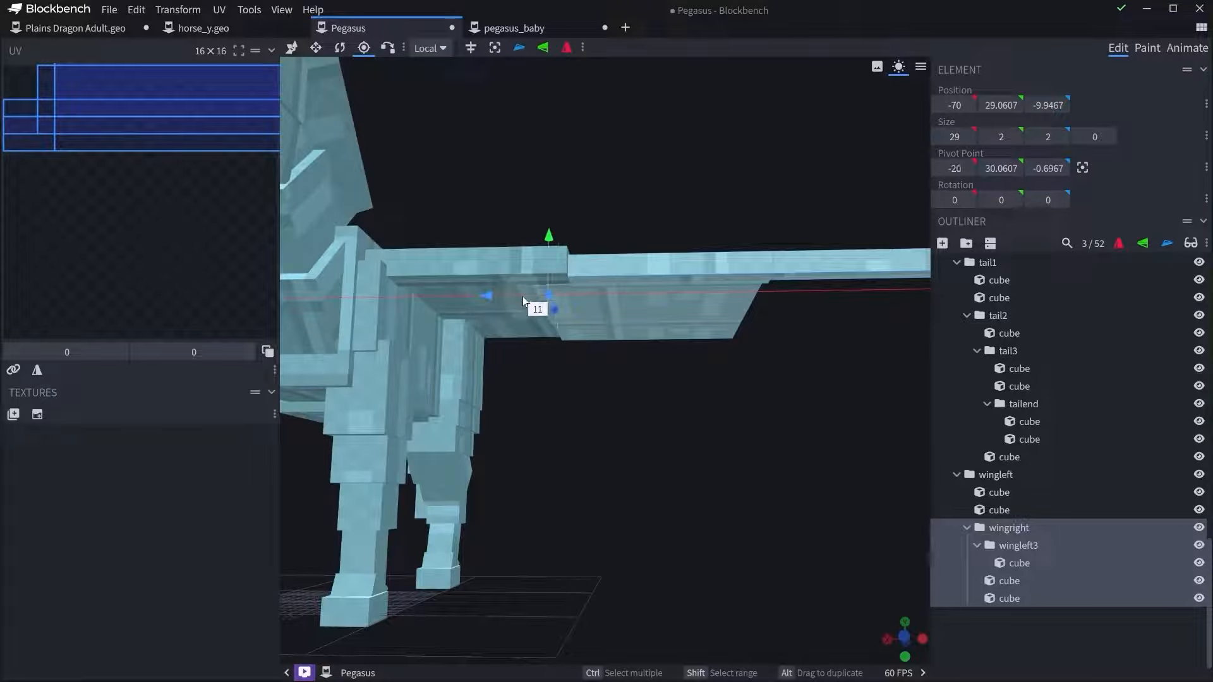
pyautogui.moveTo(568, 442); pyautogui.dragTo(555, 348)
pyautogui.moveTo(613, 434); pyautogui.dragTo(557, 538)
pyautogui.moveTo(559, 362); pyautogui.dragTo(504, 404)
pyautogui.moveTo(427, 586); pyautogui.dragTo(502, 396)
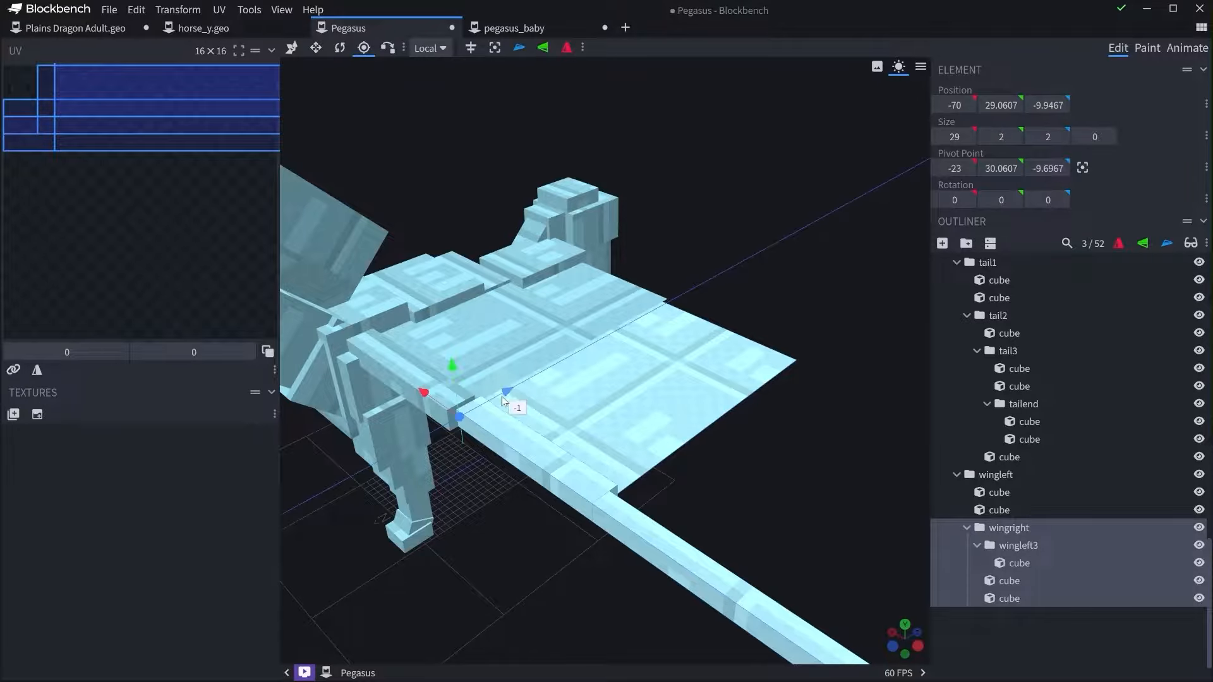
# - Try bending the middle wing group at its inner joint about the Z axis, to -60 and 42.5 degrees
pyautogui.moveTo(480, 578); pyautogui.dragTo(559, 513)
pyautogui.press('r')
pyautogui.moveTo(616, 373); pyautogui.dragTo(695, 352)
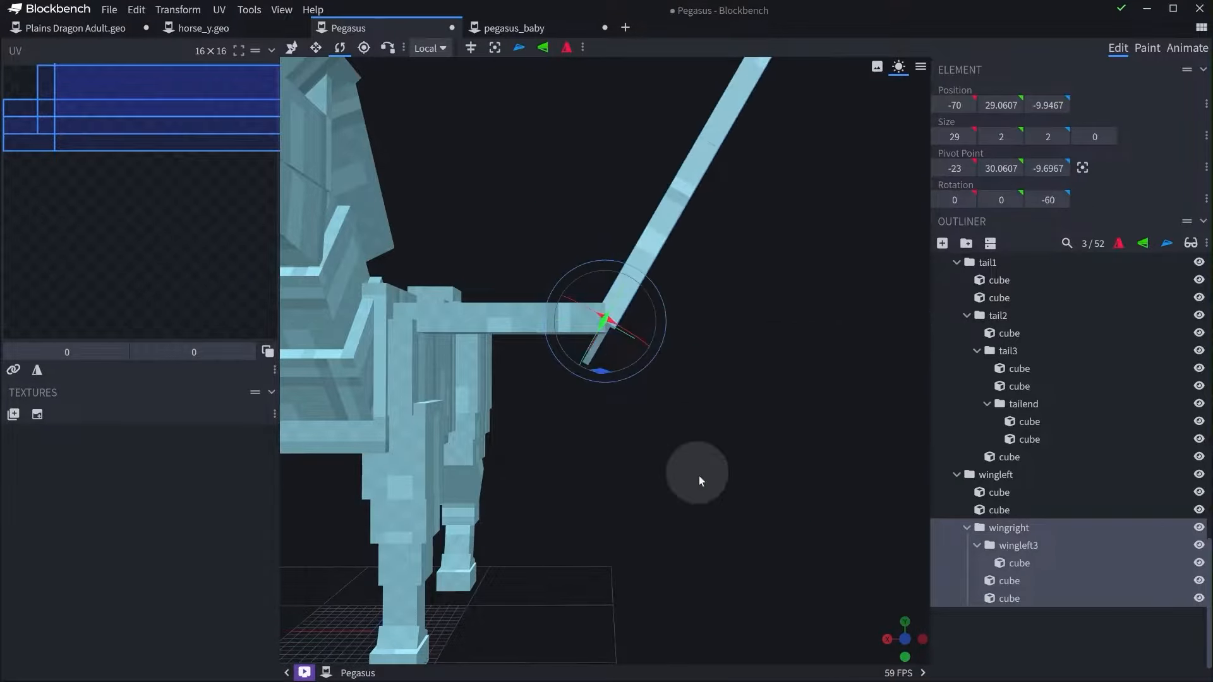
pyautogui.moveTo(698, 475); pyautogui.dragTo(568, 345)
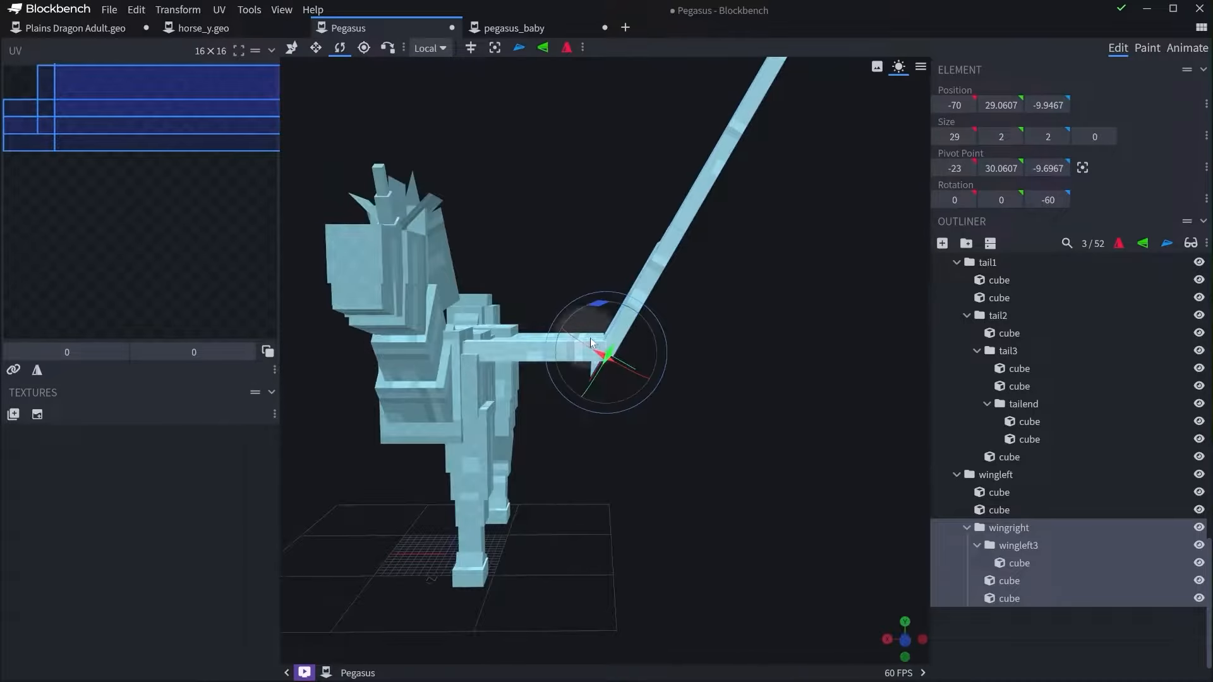
pyautogui.moveTo(606, 305); pyautogui.dragTo(484, 390)
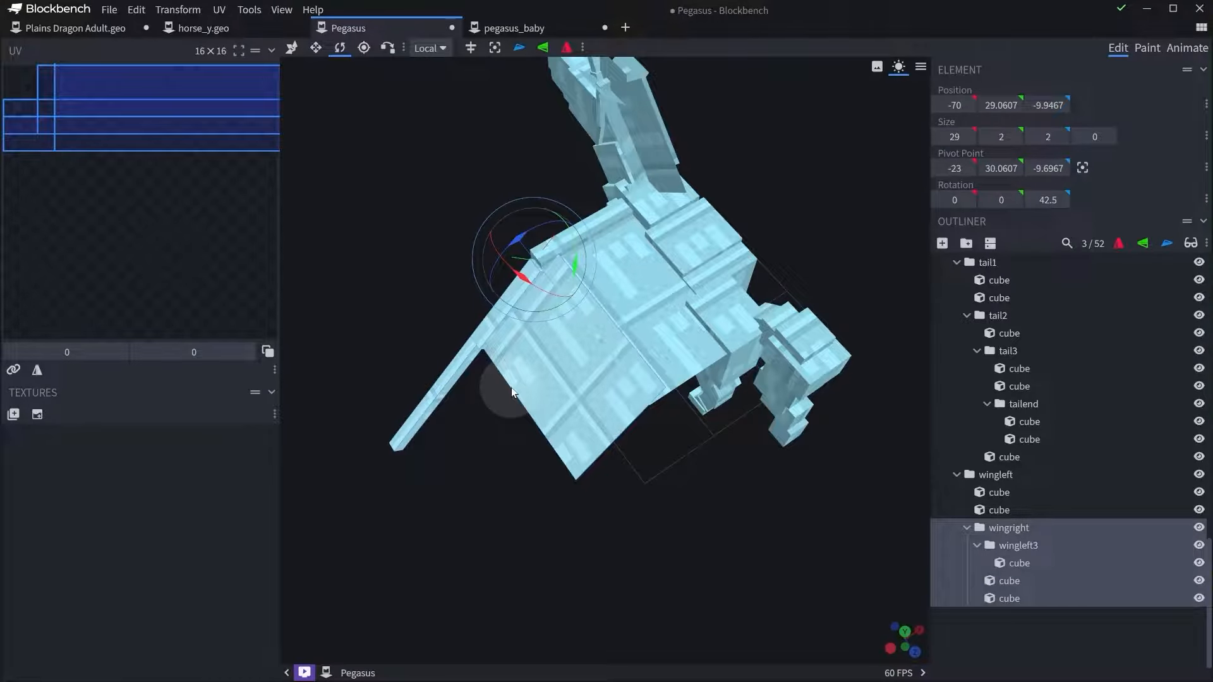
# - Examine the Plains Dragon Adult.geo model for reference, and undo the wing group's test rotation in the Pegasus project
pyautogui.click(67, 33)
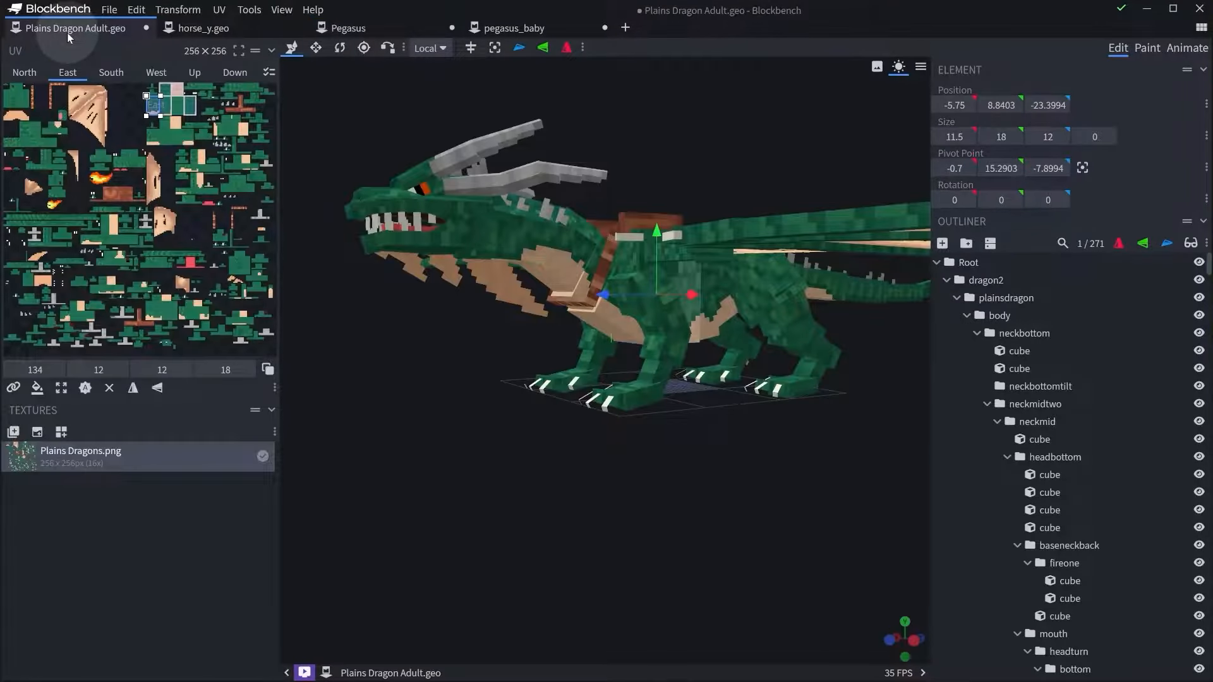
pyautogui.moveTo(696, 482); pyautogui.dragTo(389, 27)
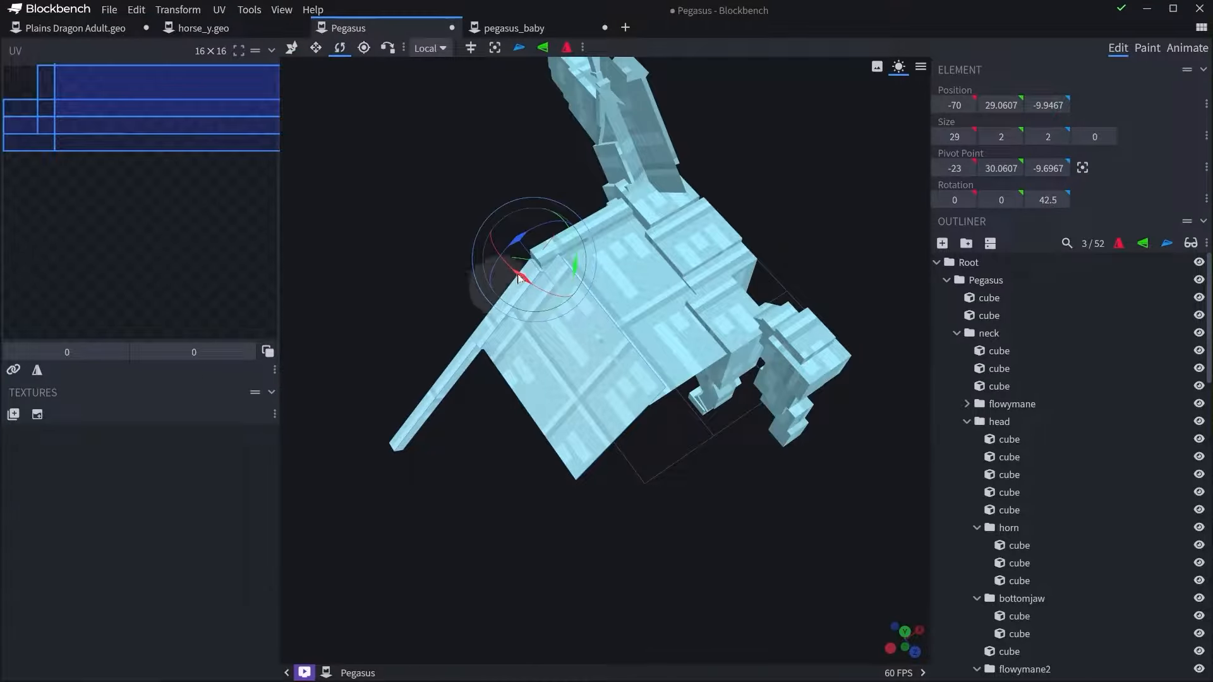
pyautogui.moveTo(449, 251); pyautogui.dragTo(485, 180)
pyautogui.moveTo(500, 101); pyautogui.dragTo(496, 164)
pyautogui.moveTo(536, 290); pyautogui.dragTo(483, 152)
pyautogui.moveTo(609, 219); pyautogui.dragTo(544, 222)
pyautogui.moveTo(545, 476); pyautogui.dragTo(568, 442)
# - Try raising the middle feather plane by 1 unit along the Y axis
pyautogui.click(592, 371)
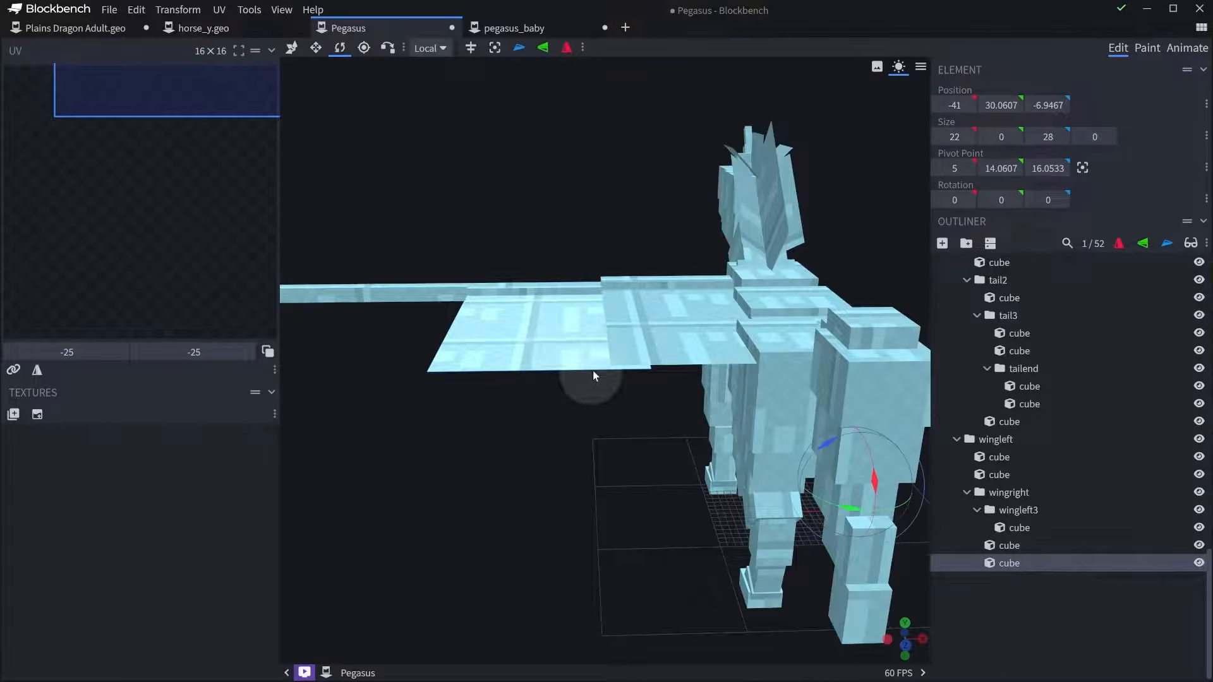
pyautogui.press('s')
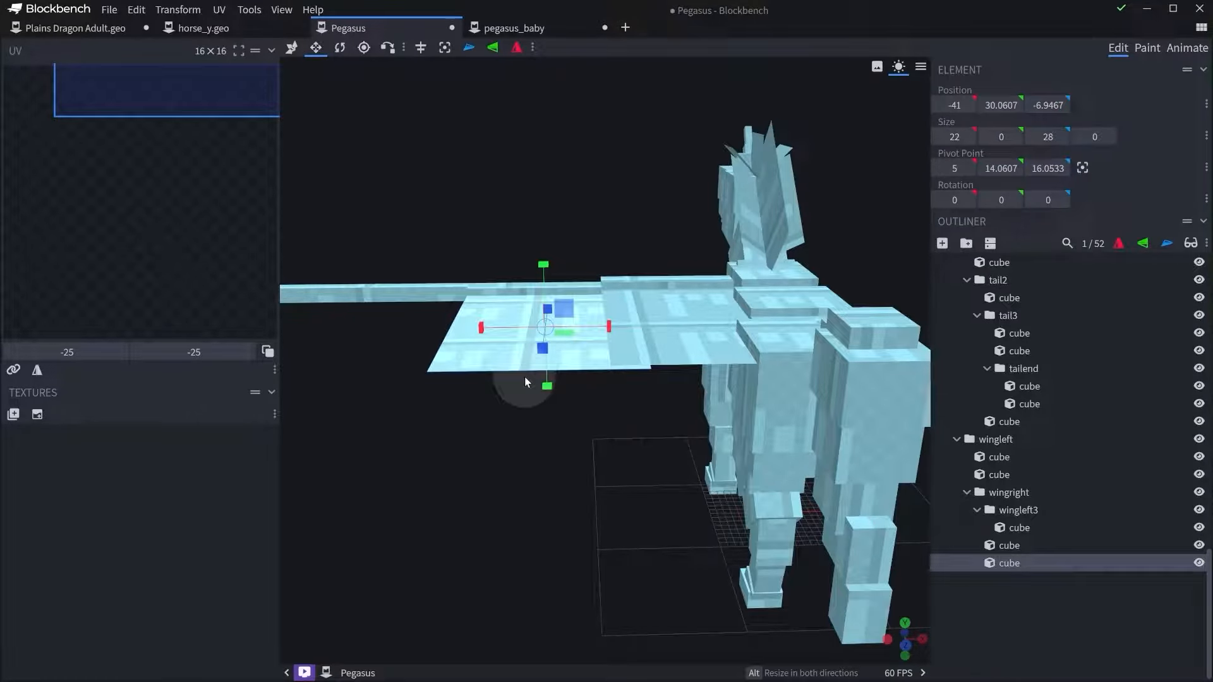
pyautogui.press('v')
pyautogui.moveTo(540, 264); pyautogui.dragTo(545, 252)
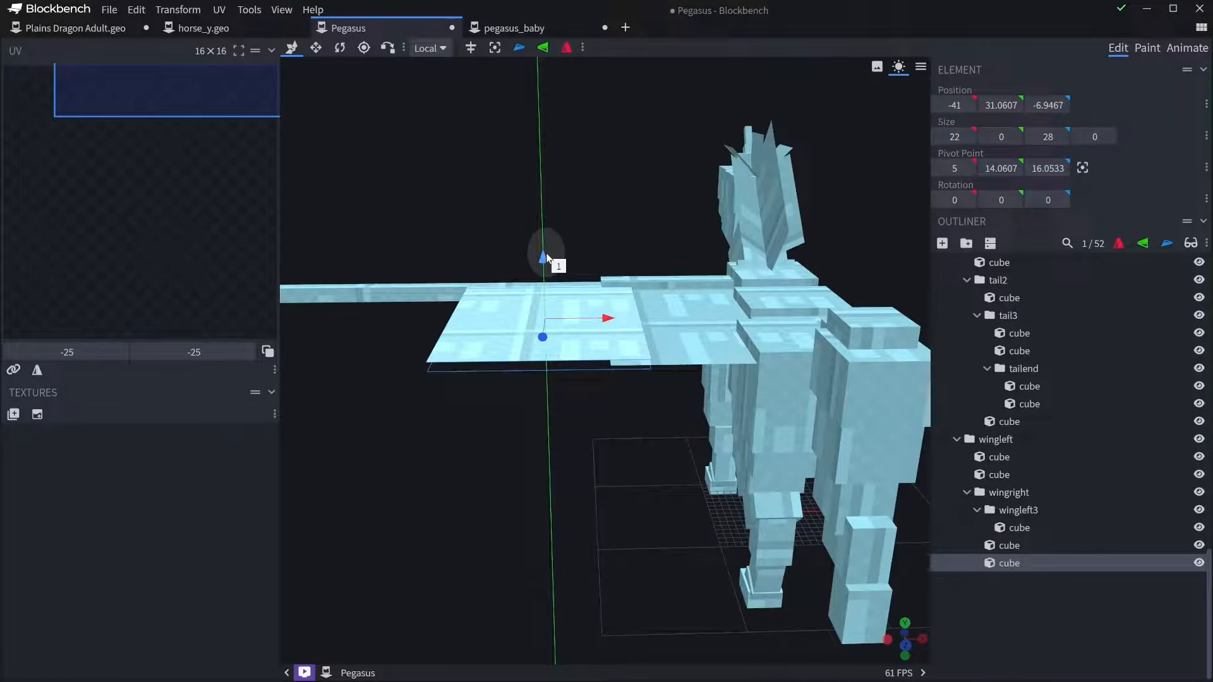
# - Lower the innermost feather plane to Y 30.0607 and narrow it to 14 units along X
pyautogui.click(661, 292)
pyautogui.moveTo(683, 258); pyautogui.dragTo(684, 272)
pyautogui.press('s')
pyautogui.moveTo(617, 228); pyautogui.dragTo(615, 217)
pyautogui.moveTo(617, 328); pyautogui.dragTo(657, 325)
pyautogui.moveTo(651, 211); pyautogui.dragTo(647, 184)
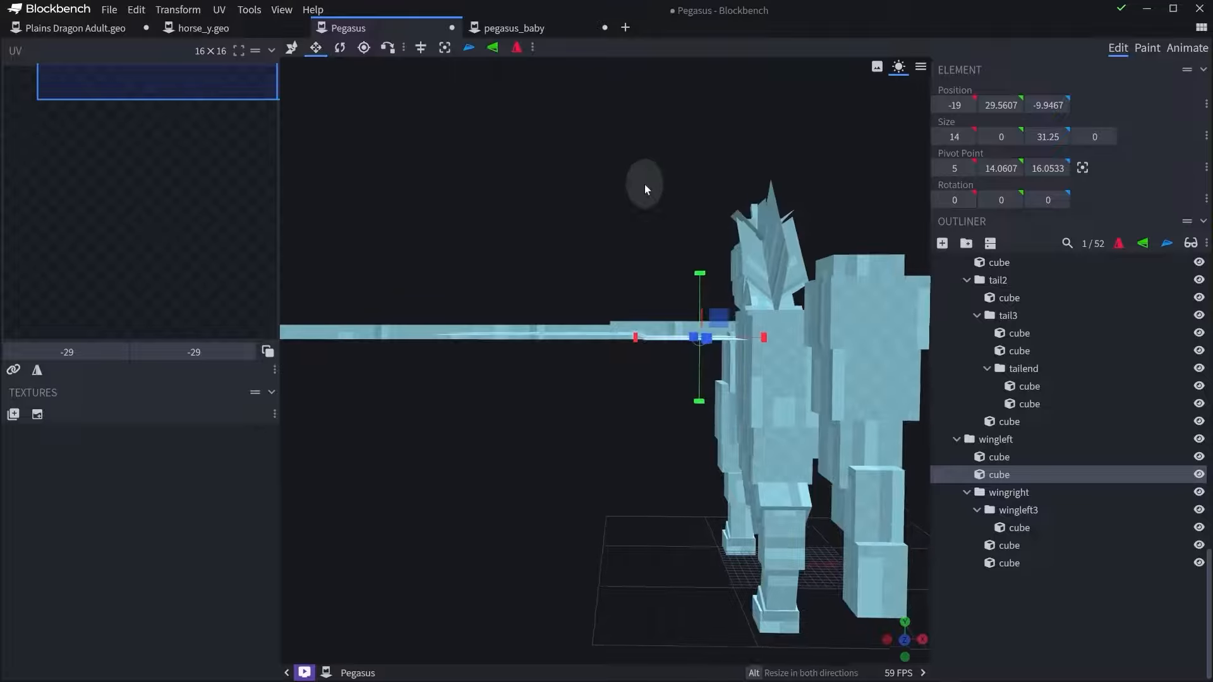
pyautogui.scroll(5, 595, 304)
pyautogui.press('v')
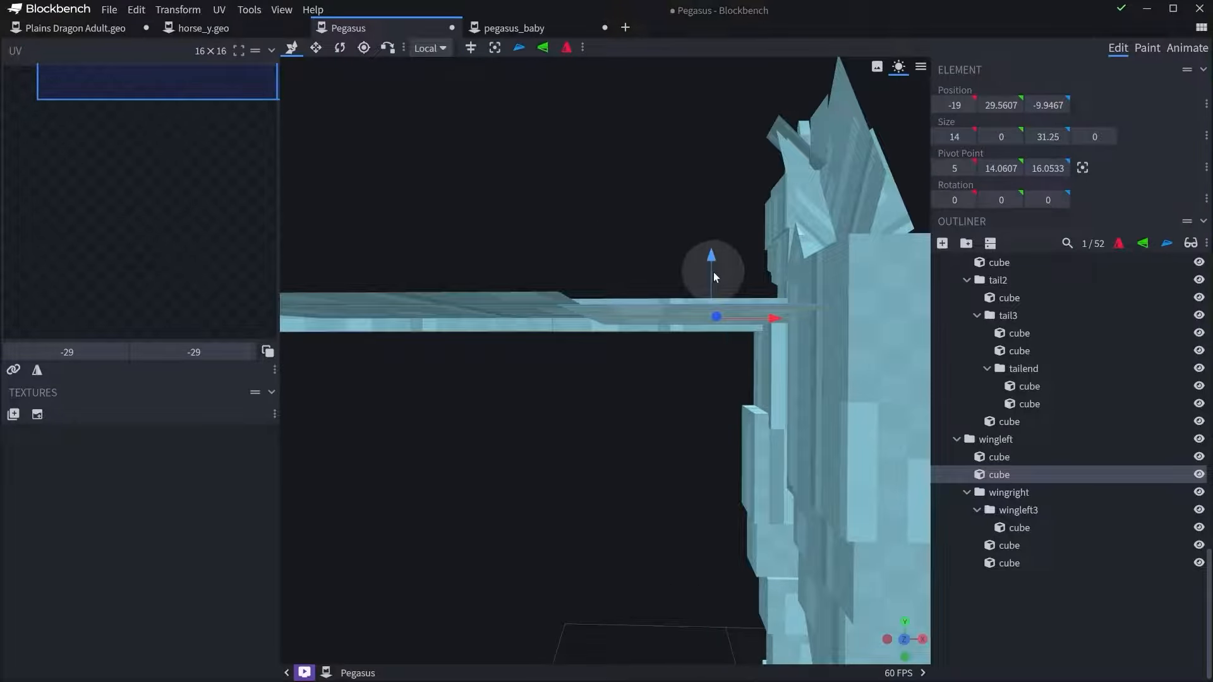
pyautogui.moveTo(715, 276); pyautogui.dragTo(714, 256)
# - Set both the middle and the innermost feather planes to 18 units wide along X so their edges meet
pyautogui.moveTo(657, 214); pyautogui.dragTo(587, 141)
pyautogui.moveTo(587, 142); pyautogui.dragTo(644, 162, button='right')
pyautogui.click(505, 278)
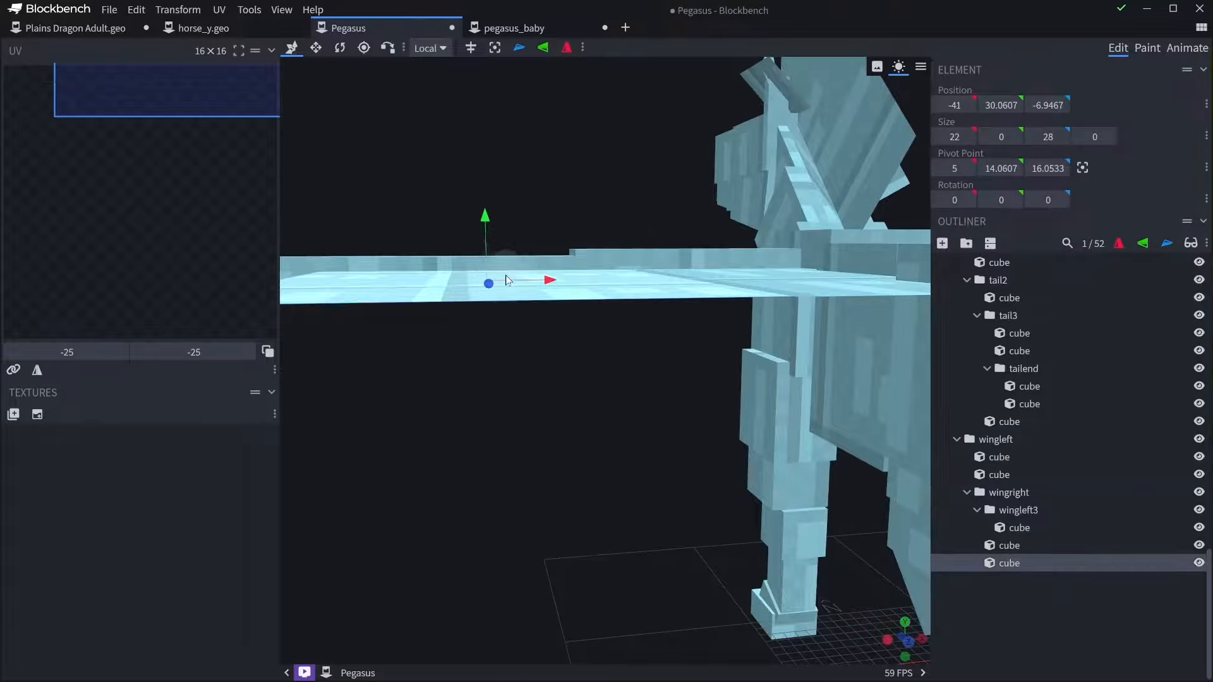
pyautogui.moveTo(506, 279); pyautogui.dragTo(624, 202)
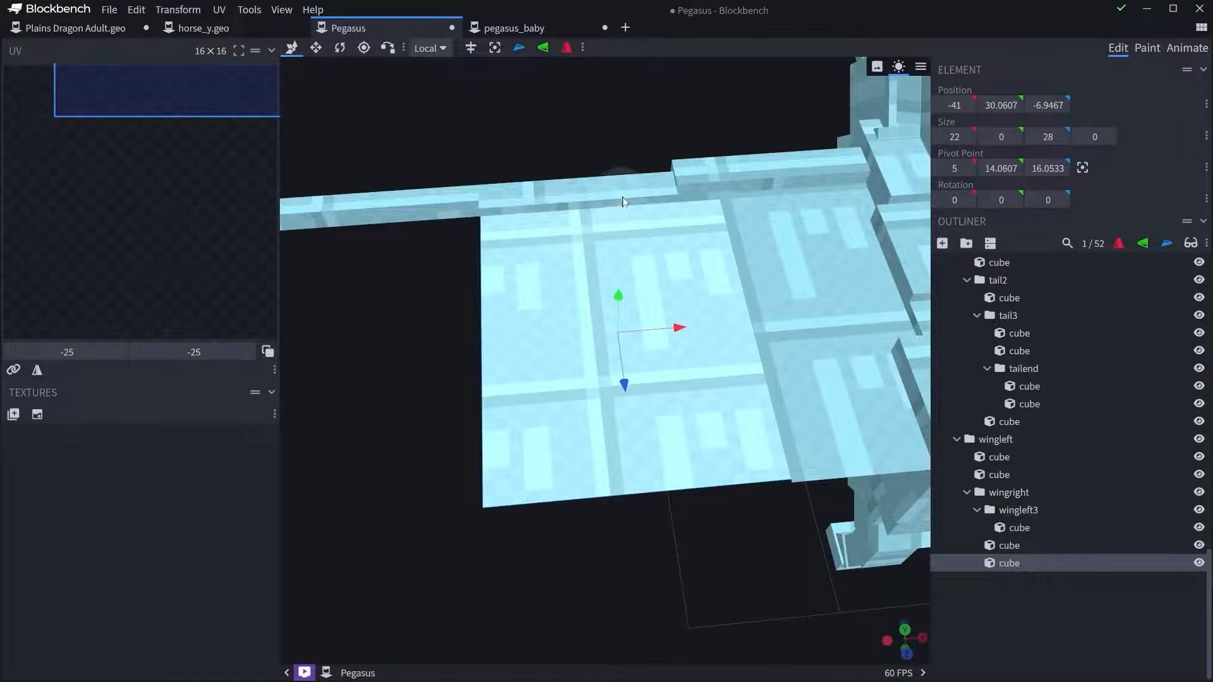
pyautogui.click(624, 199)
pyautogui.click(694, 265)
pyautogui.press('s')
pyautogui.moveTo(679, 327); pyautogui.dragTo(635, 333)
pyautogui.click(753, 302)
pyautogui.moveTo(766, 309); pyautogui.dragTo(717, 309)
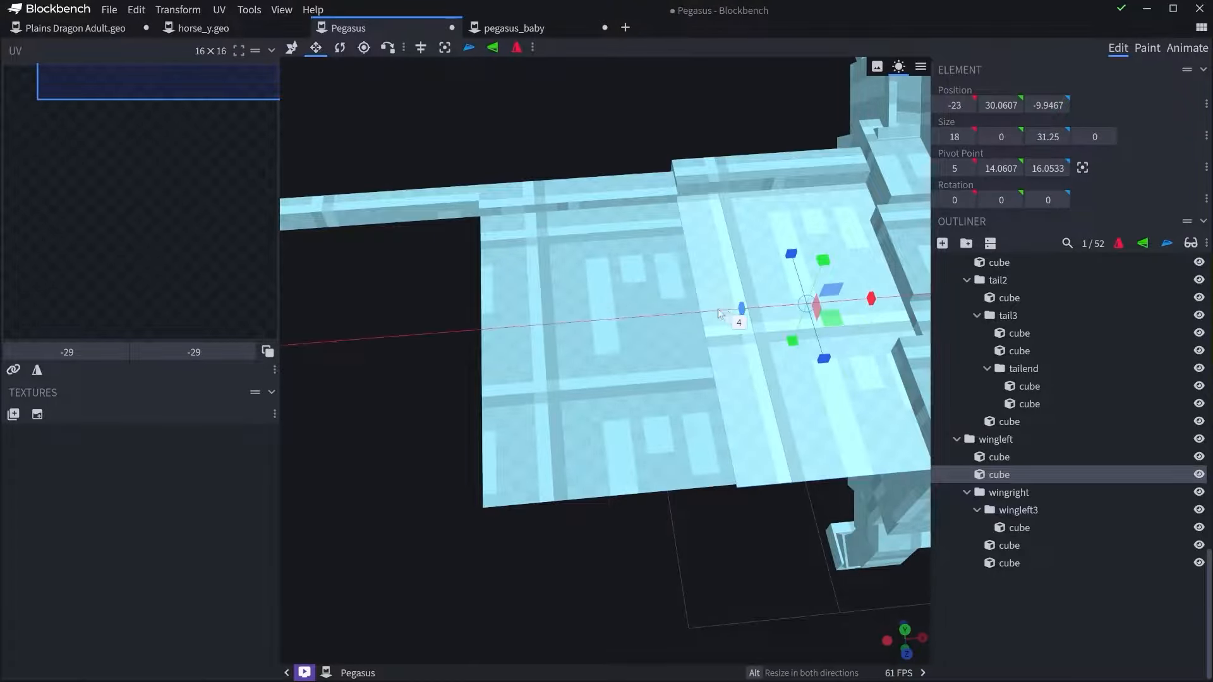
# - Duplicate the outermost wing cube and move the copy 2 units backward along the Z axis
pyautogui.moveTo(518, 268); pyautogui.dragTo(683, 238, button='right')
pyautogui.click(650, 259)
pyautogui.click(614, 184)
pyautogui.hotkey('ctrl', 'd')
pyautogui.moveTo(558, 254); pyautogui.dragTo(631, 353)
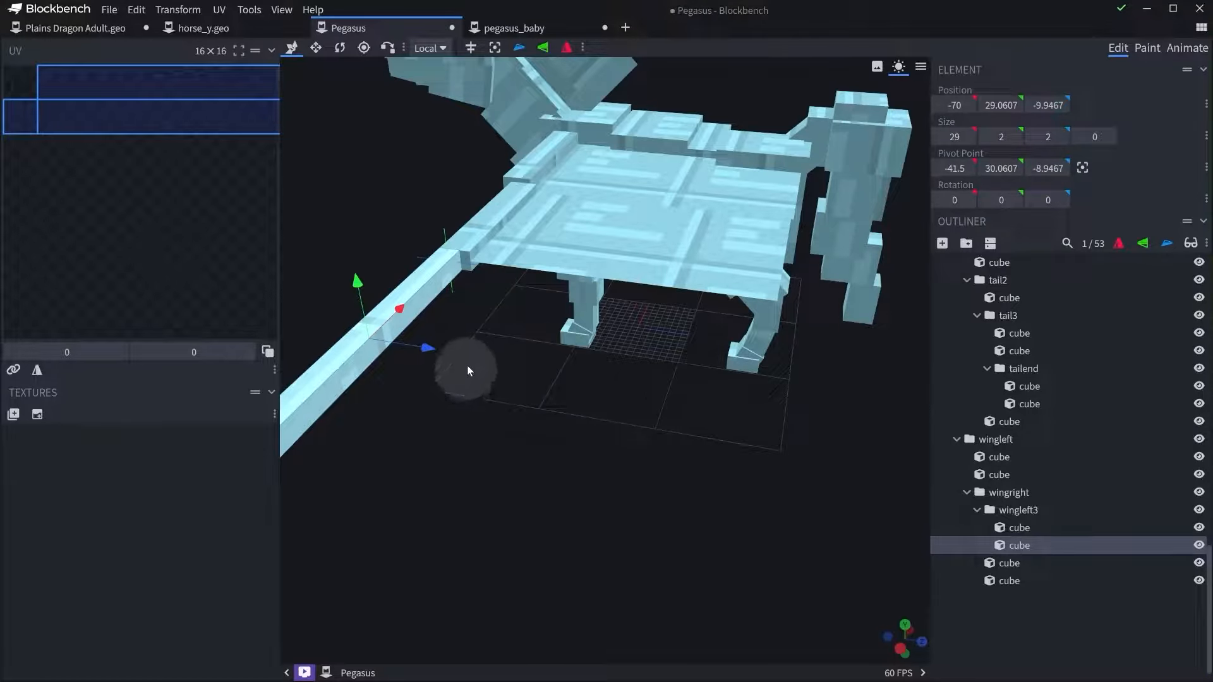
pyautogui.moveTo(423, 348); pyautogui.dragTo(790, 405)
# - Extend the duplicated outermost cube backward to 29 units deep and flatten it to zero height
pyautogui.press('s')
pyautogui.moveTo(536, 474); pyautogui.dragTo(663, 467)
pyautogui.moveTo(637, 207); pyautogui.dragTo(636, 222)
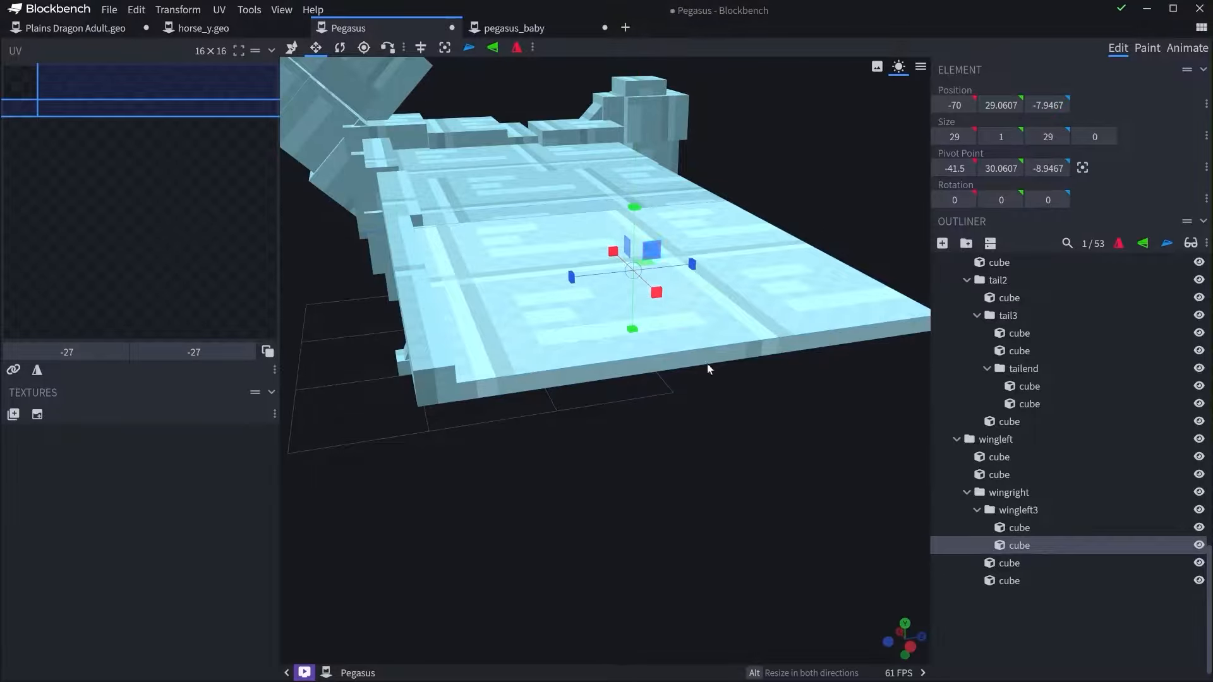
pyautogui.moveTo(731, 453); pyautogui.dragTo(534, 422)
pyautogui.moveTo(544, 309); pyautogui.dragTo(550, 298)
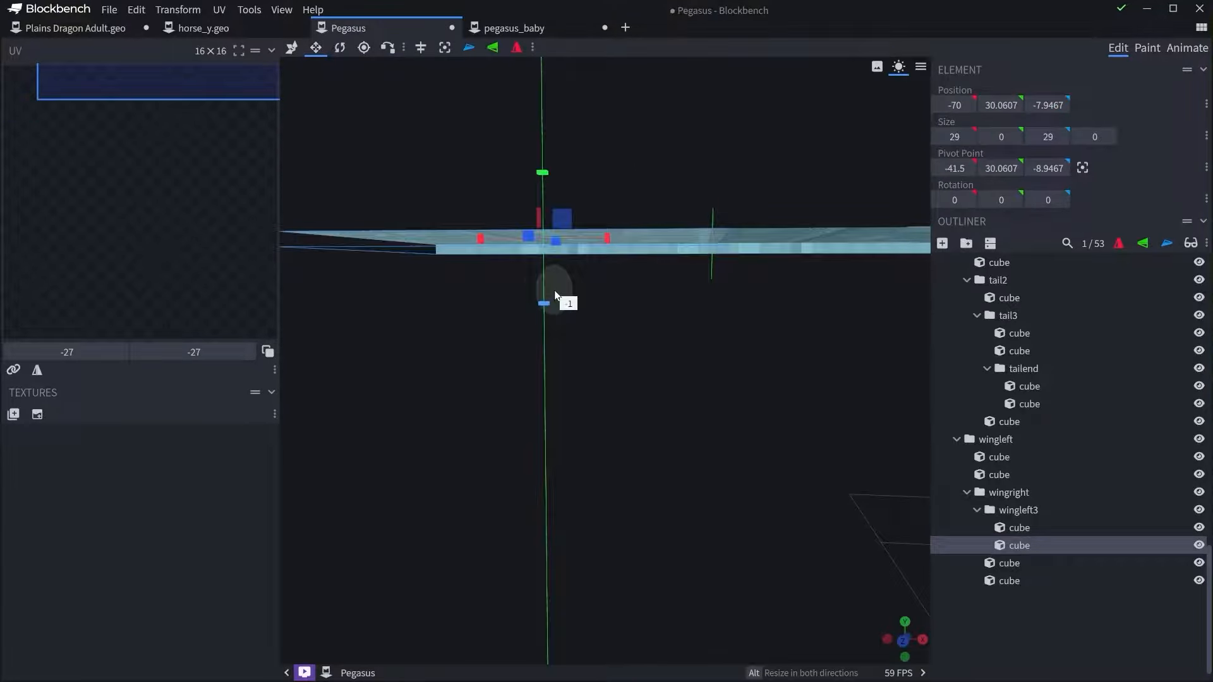
# - Enlarge the outermost feather plane to 46 units wide along X and 59 units deep, extending it past the wingtip and the leading edge
pyautogui.moveTo(538, 374); pyautogui.dragTo(586, 422)
pyautogui.moveTo(586, 422); pyautogui.dragTo(685, 383, button='right')
pyautogui.moveTo(590, 279); pyautogui.dragTo(384, 293)
pyautogui.scroll(-5, 576, 383)
pyautogui.moveTo(602, 354); pyautogui.dragTo(628, 436)
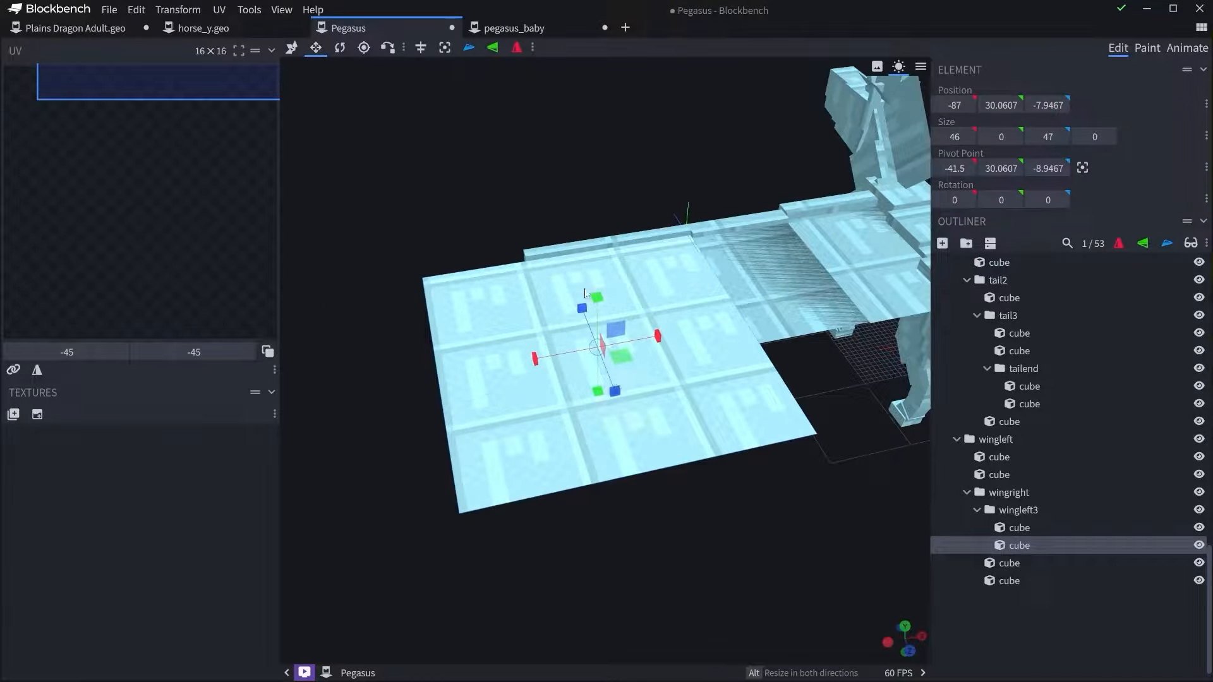
pyautogui.moveTo(577, 309); pyautogui.dragTo(570, 268)
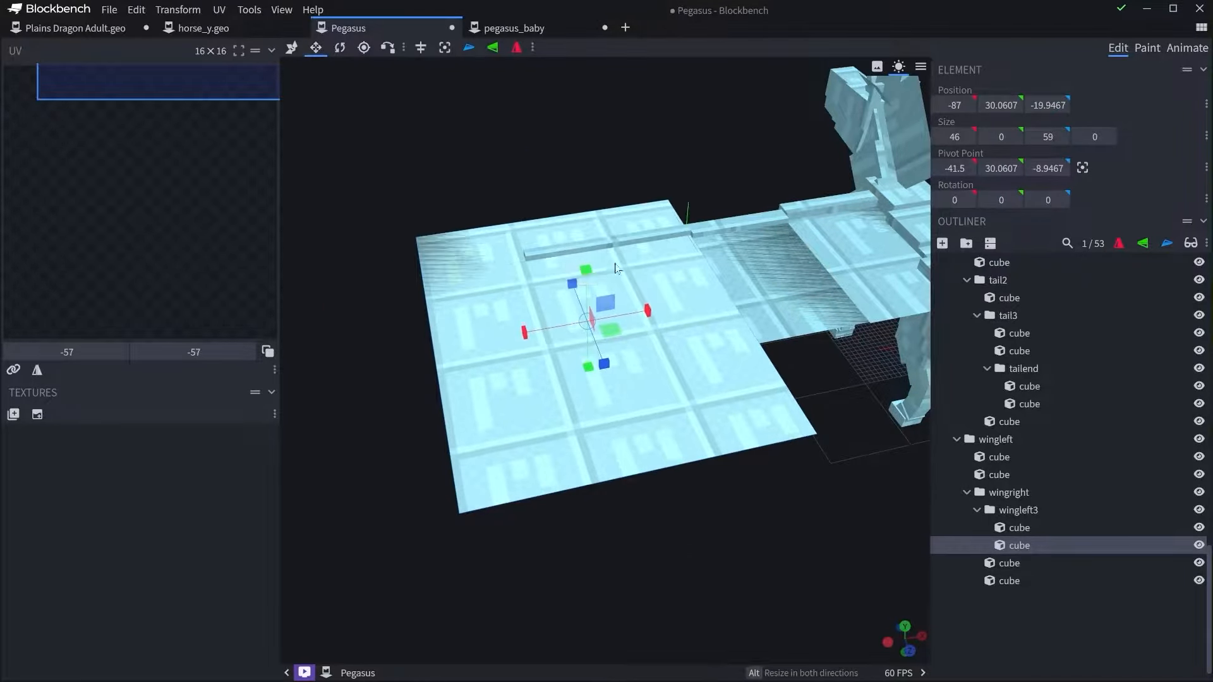
# - Extend the middle feather plane forward past the wing bone to 41 units deep
pyautogui.click(736, 284)
pyautogui.moveTo(696, 297); pyautogui.dragTo(556, 366, button='right')
pyautogui.moveTo(610, 321); pyautogui.dragTo(584, 247)
pyautogui.moveTo(688, 492); pyautogui.dragTo(656, 482)
pyautogui.scroll(-4, 585, 385)
pyautogui.moveTo(585, 384); pyautogui.dragTo(483, 393, button='right')
pyautogui.scroll(4, 576, 514)
pyautogui.moveTo(587, 521); pyautogui.dragTo(726, 519, button='right')
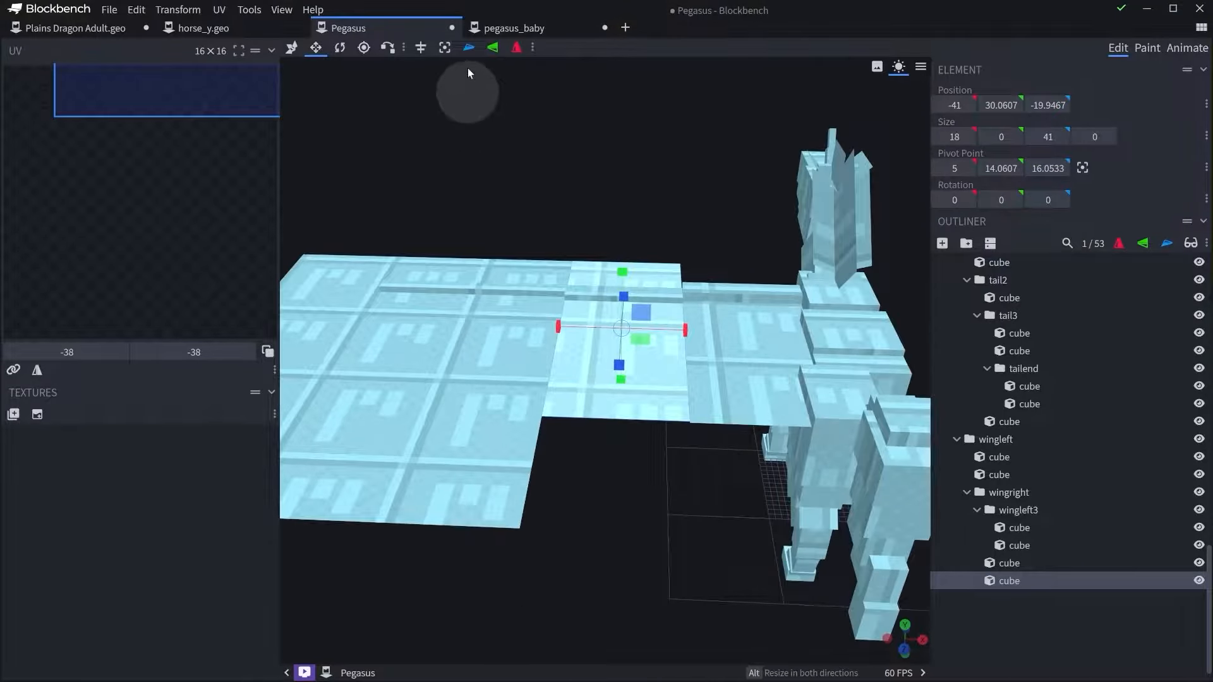
# - Center the pivot of the outermost wing group, wingleft3, on its cubes
pyautogui.click(551, 293)
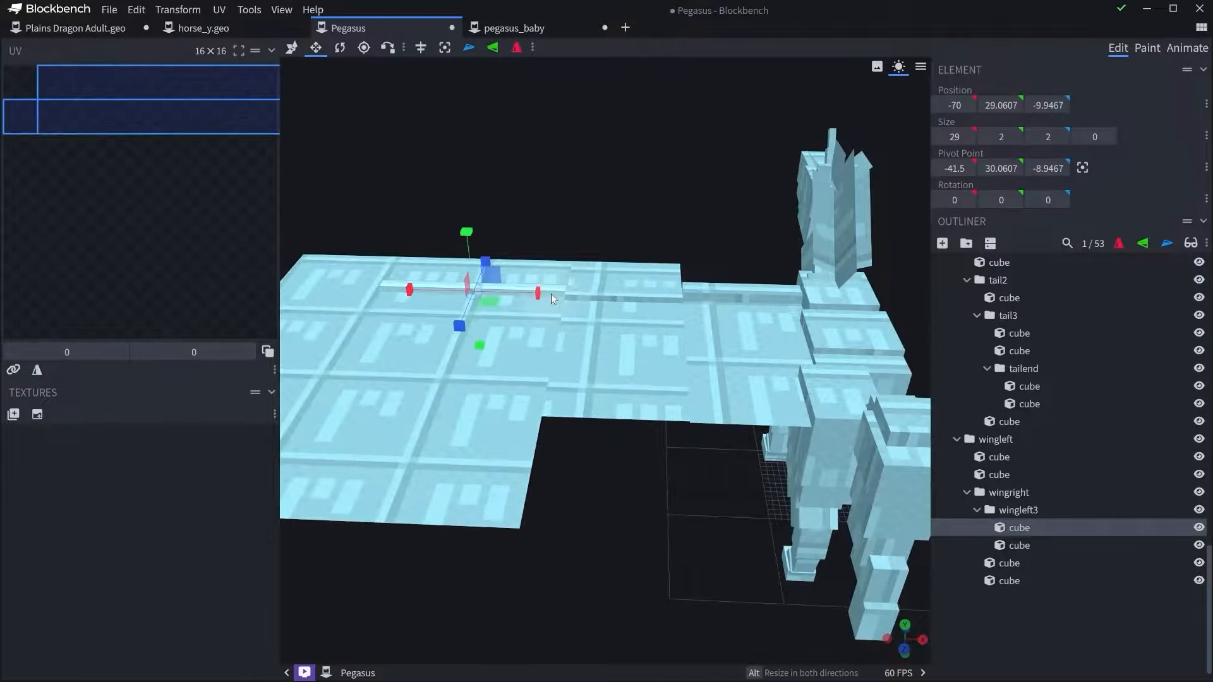
pyautogui.click(1017, 510)
pyautogui.press('r')
pyautogui.moveTo(674, 214); pyautogui.dragTo(556, 95)
pyautogui.click(364, 48)
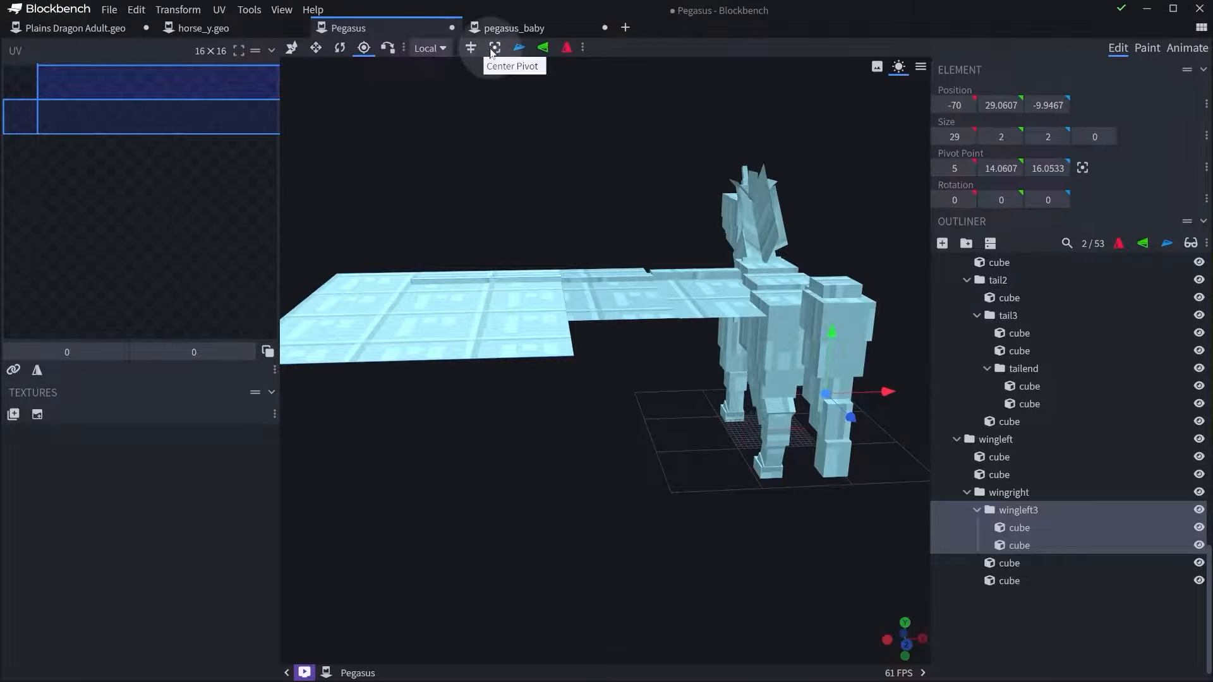
pyautogui.click(493, 51)
# - Try rotating the outermost feather plane around its pivot at the wing joint
pyautogui.press('r')
pyautogui.scroll(-5, 542, 444)
pyautogui.moveTo(391, 392); pyautogui.dragTo(593, 465)
pyautogui.scroll(5, 589, 442)
pyautogui.click(597, 357)
pyautogui.moveTo(598, 358); pyautogui.dragTo(684, 417, button='right')
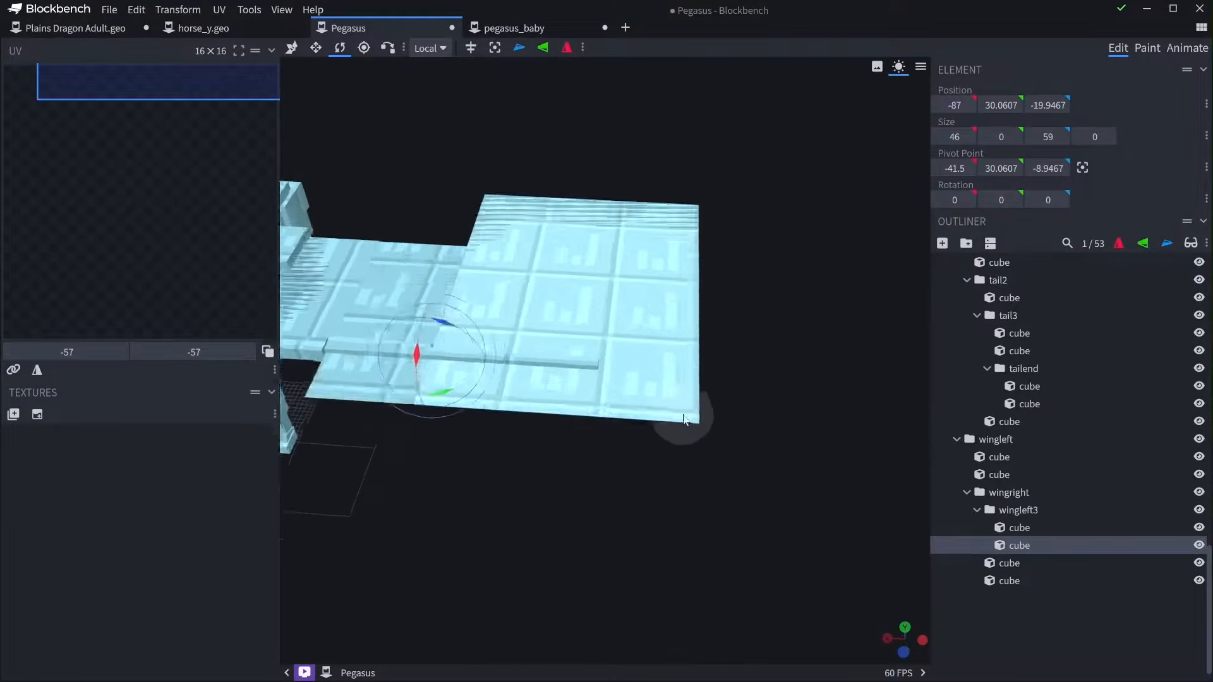
pyautogui.moveTo(684, 417); pyautogui.dragTo(618, 360)
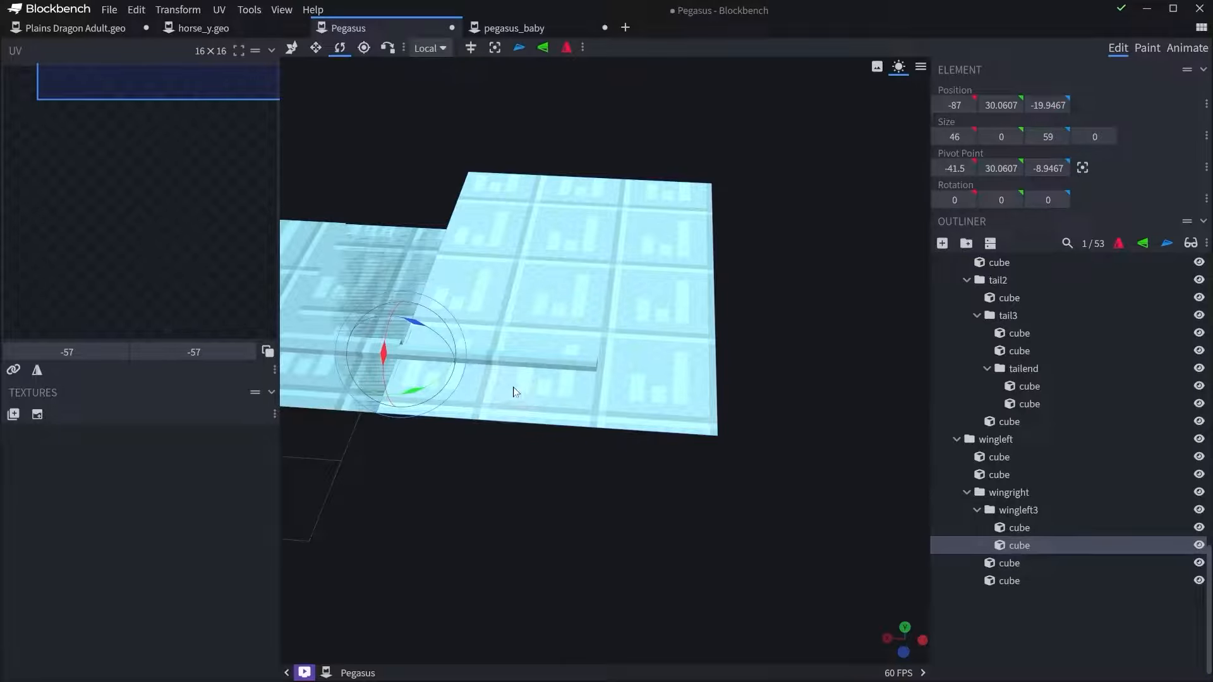
pyautogui.scroll(-5, 527, 383)
pyautogui.moveTo(511, 418); pyautogui.dragTo(528, 437)
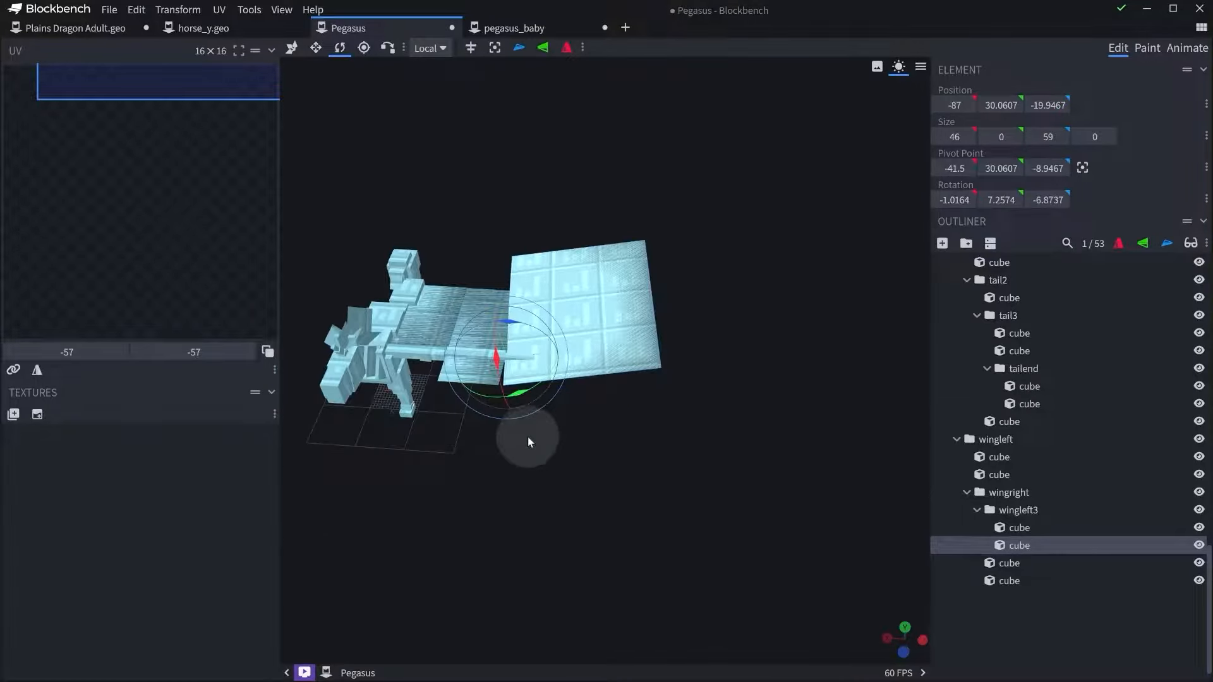
pyautogui.hotkey('ctrl', 'z')
# - Check the pivots and contents of the nested wing groups wingleft3, wingright and wingleft
pyautogui.moveTo(587, 479); pyautogui.dragTo(896, 442)
pyautogui.click(1016, 509)
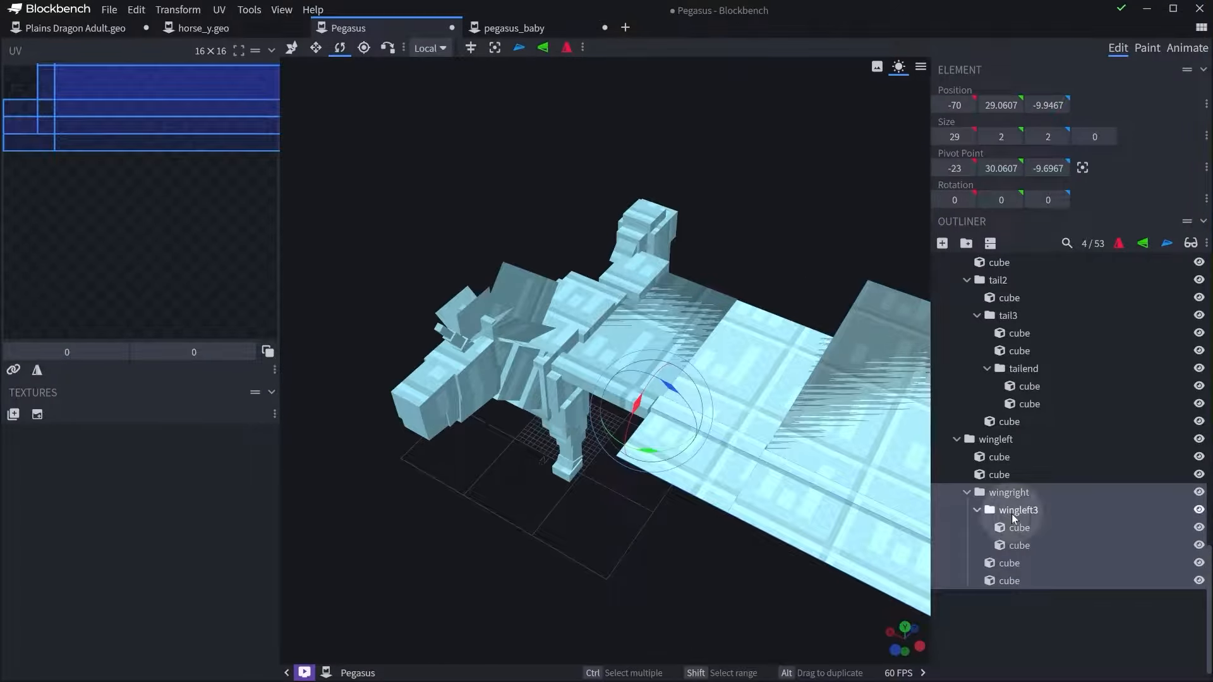
pyautogui.moveTo(762, 499); pyautogui.dragTo(661, 473, button='right')
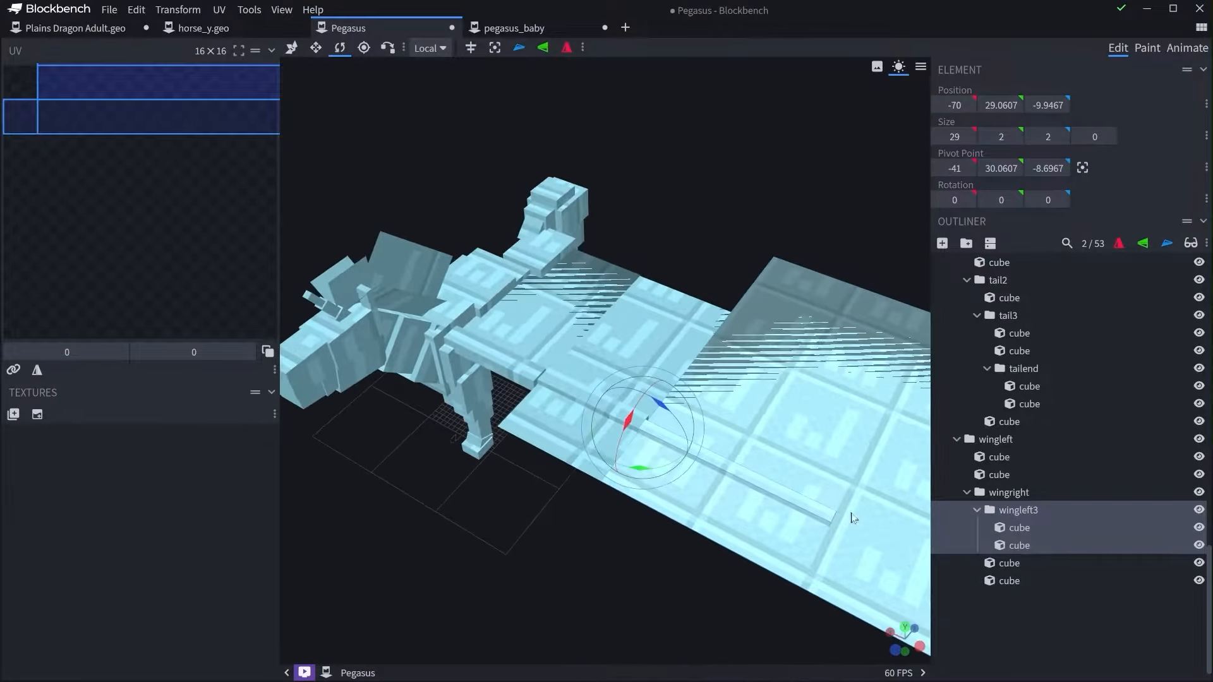
pyautogui.click(1001, 442)
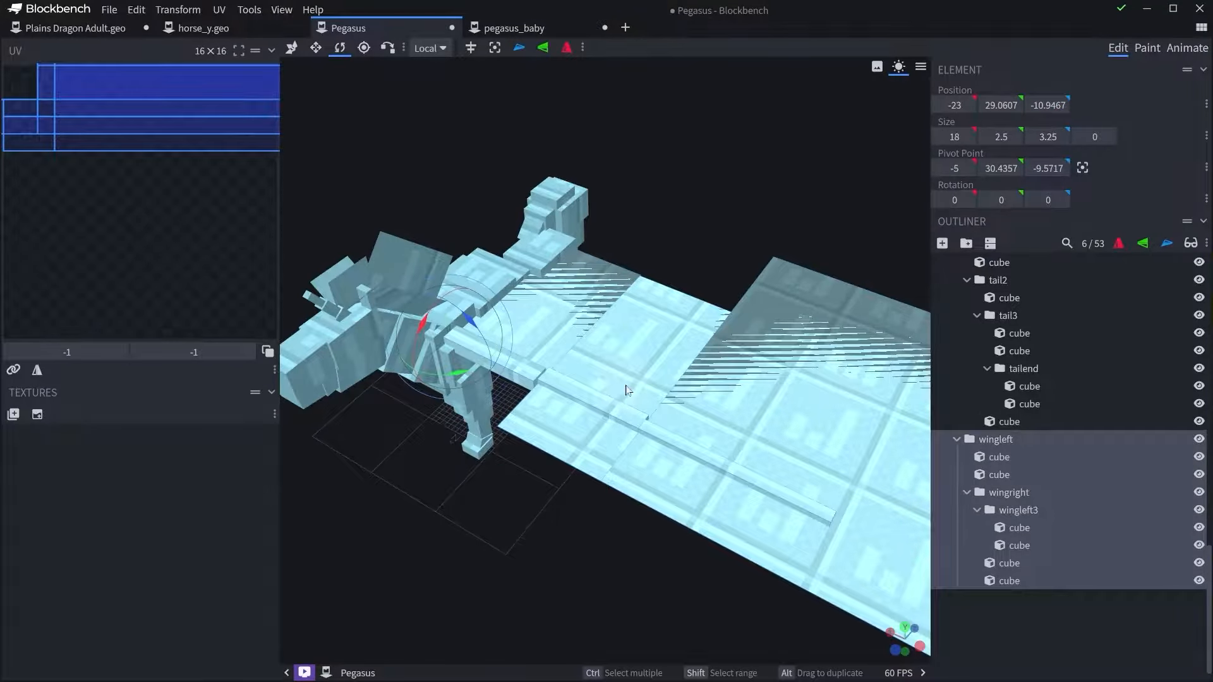
pyautogui.click(1021, 562)
pyautogui.keyDown('shift'); pyautogui.click(1014, 580); pyautogui.keyUp('shift')
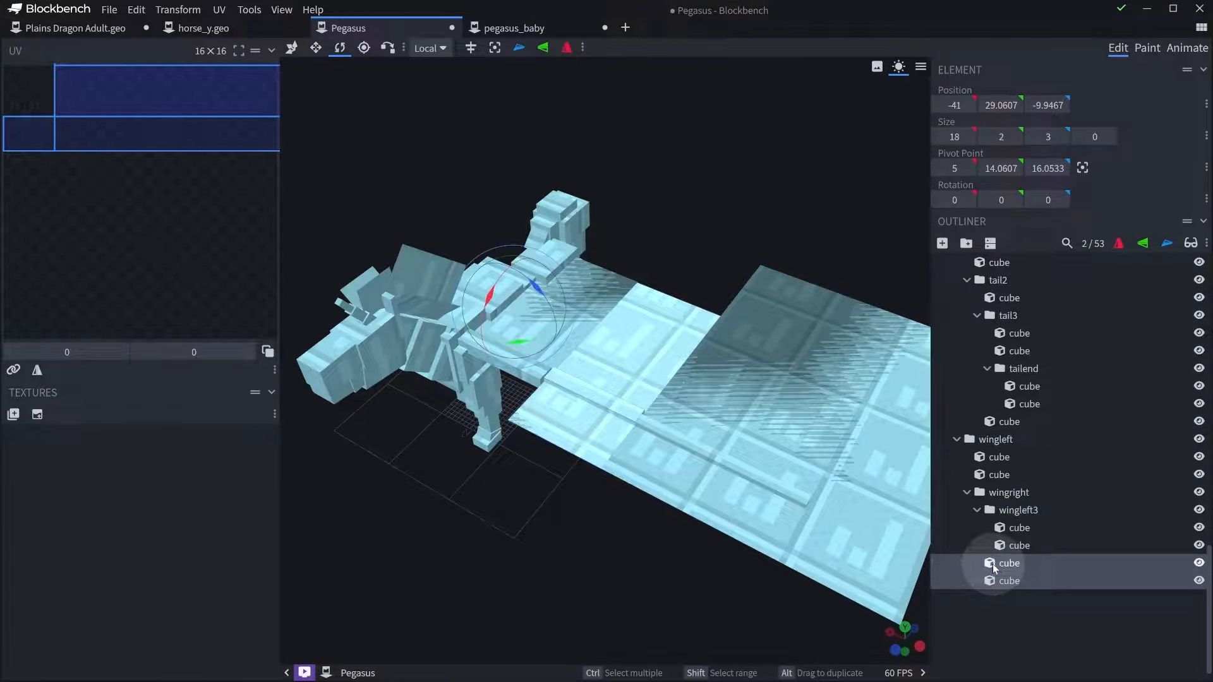
pyautogui.click(1003, 460)
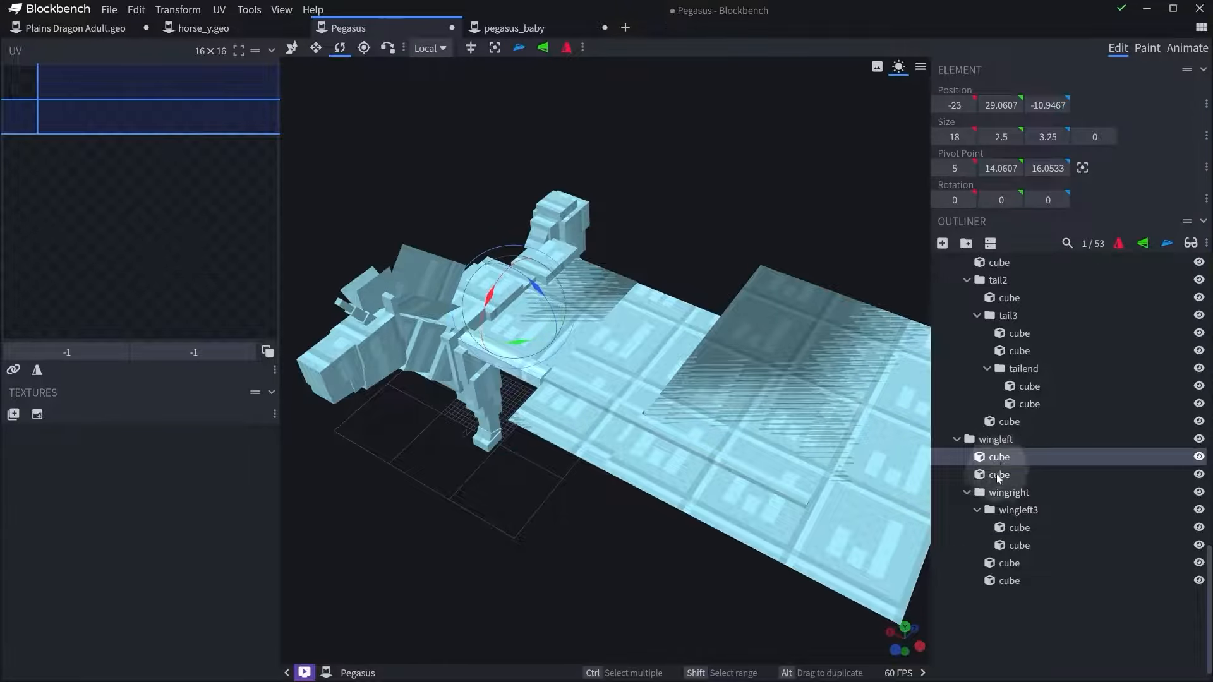
pyautogui.keyDown('ctrl'); pyautogui.click(998, 490); pyautogui.keyUp('ctrl')
pyautogui.click(1002, 472)
pyautogui.click(999, 456)
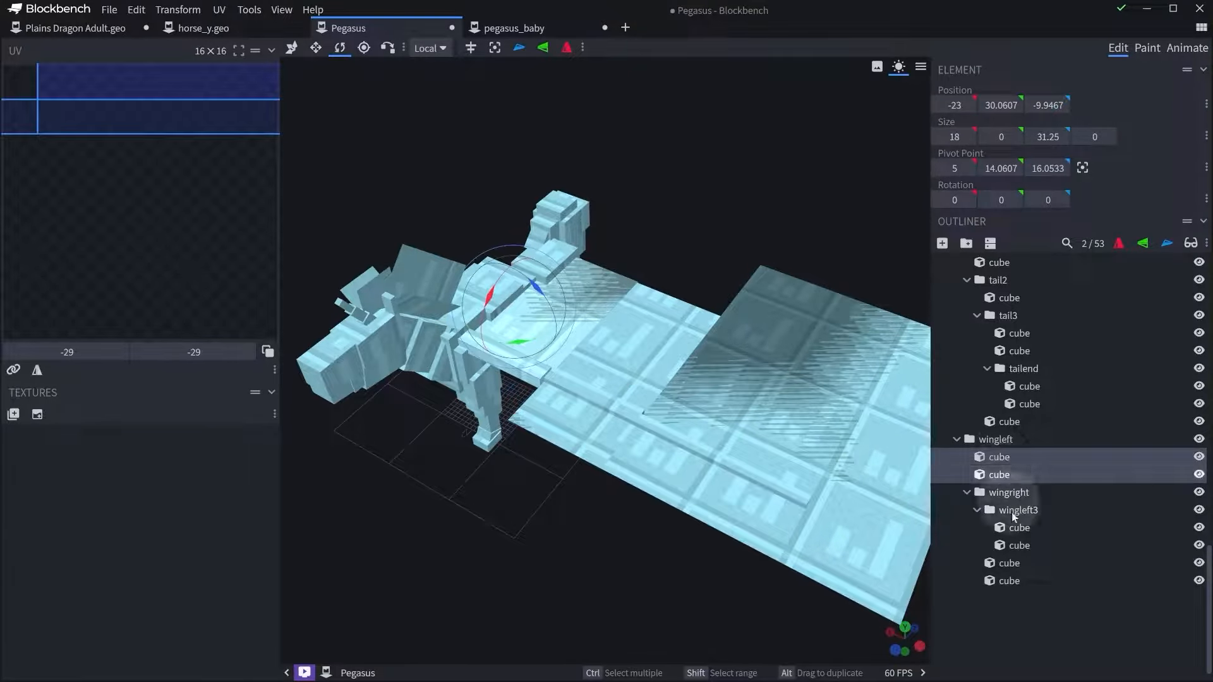
# - Move the wingleft3 group below the two cubes inside the wingright group
pyautogui.click(998, 495)
pyautogui.moveTo(1012, 516); pyautogui.dragTo(1014, 583)
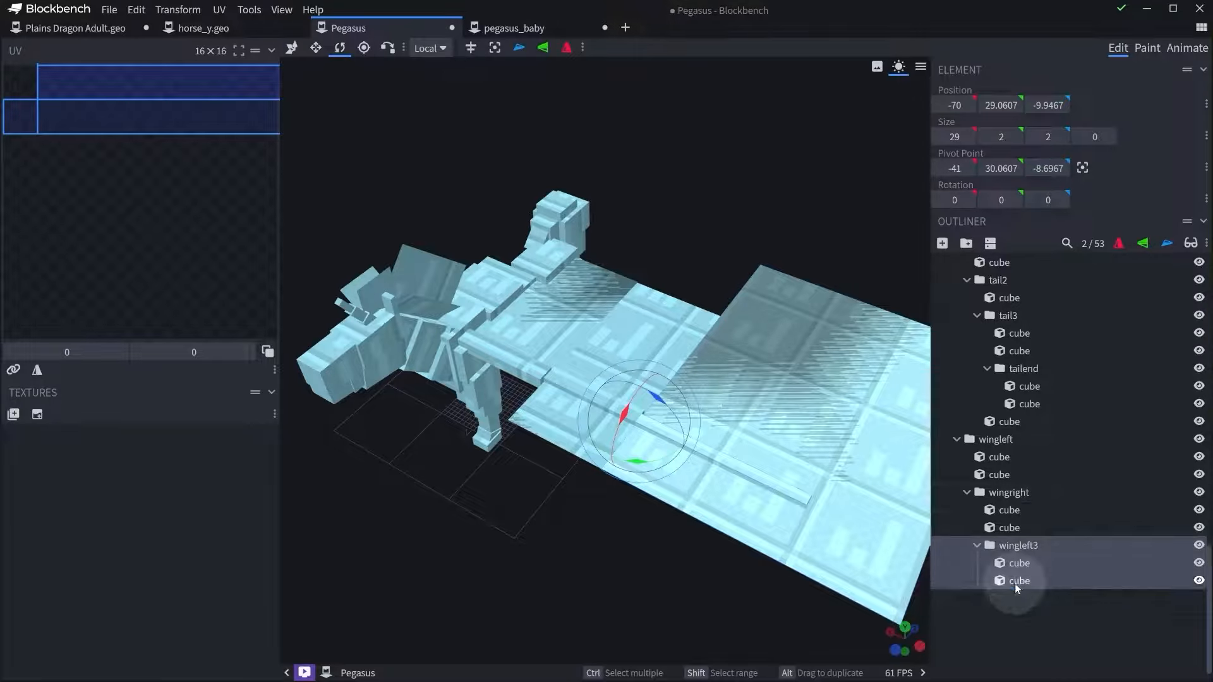
# - Try duplicating the complete wingleft group and flipping the copy along X to form the opposite wing
pyautogui.click(997, 444)
pyautogui.scroll(-2, 693, 312)
pyautogui.moveTo(693, 311); pyautogui.dragTo(774, 183)
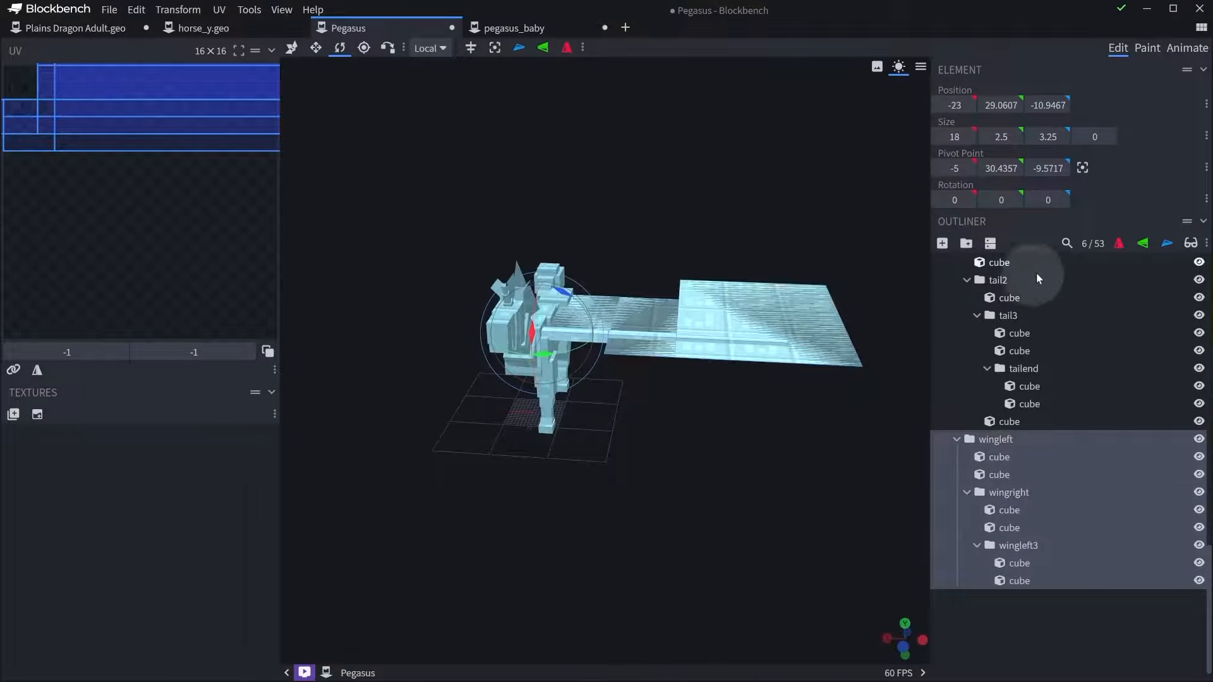
pyautogui.hotkey('ctrl', 'd')
pyautogui.click(1117, 245)
pyautogui.scroll(-4, 767, 324)
pyautogui.moveTo(767, 324); pyautogui.dragTo(772, 473)
pyautogui.hotkey('ctrl', 'z')
pyautogui.hotkey('ctrl', 'z')
pyautogui.moveTo(859, 478); pyautogui.dragTo(703, 446)
pyautogui.scroll(3, 704, 446)
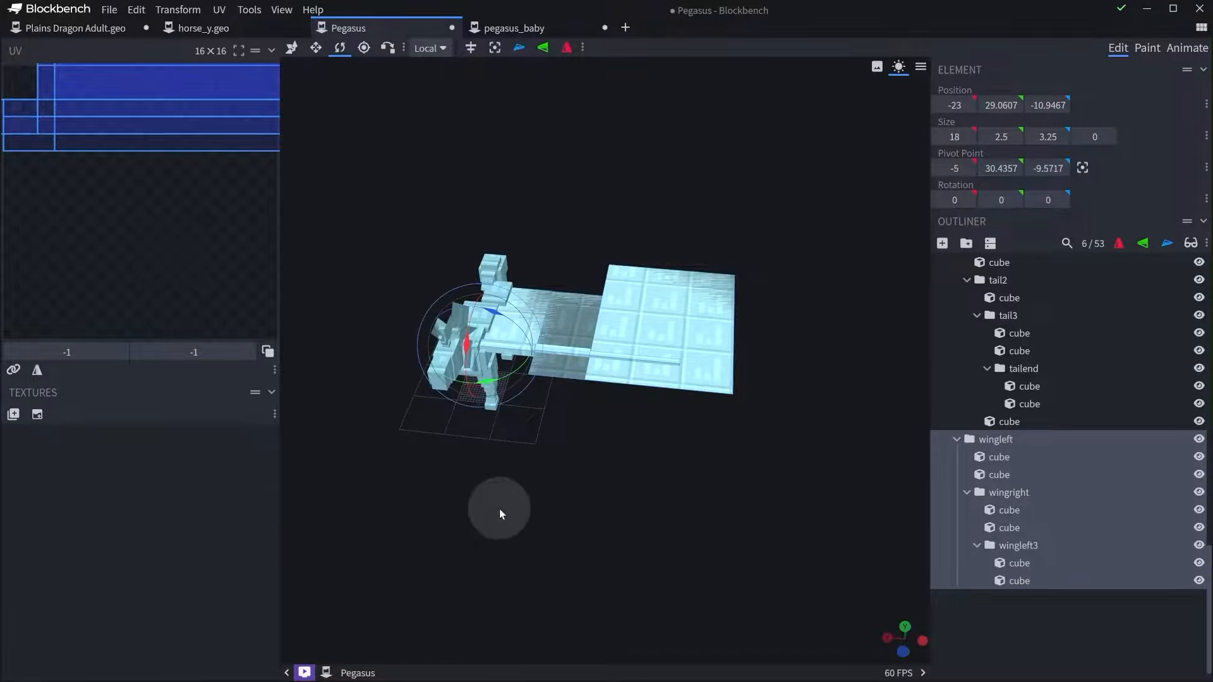
# - Examine the whole wing and its attachment to the Pegasus body from the front, above and the side
pyautogui.moveTo(499, 509); pyautogui.dragTo(547, 532)
pyautogui.scroll(5, 527, 578)
pyautogui.moveTo(495, 485); pyautogui.dragTo(718, 535, button='right')
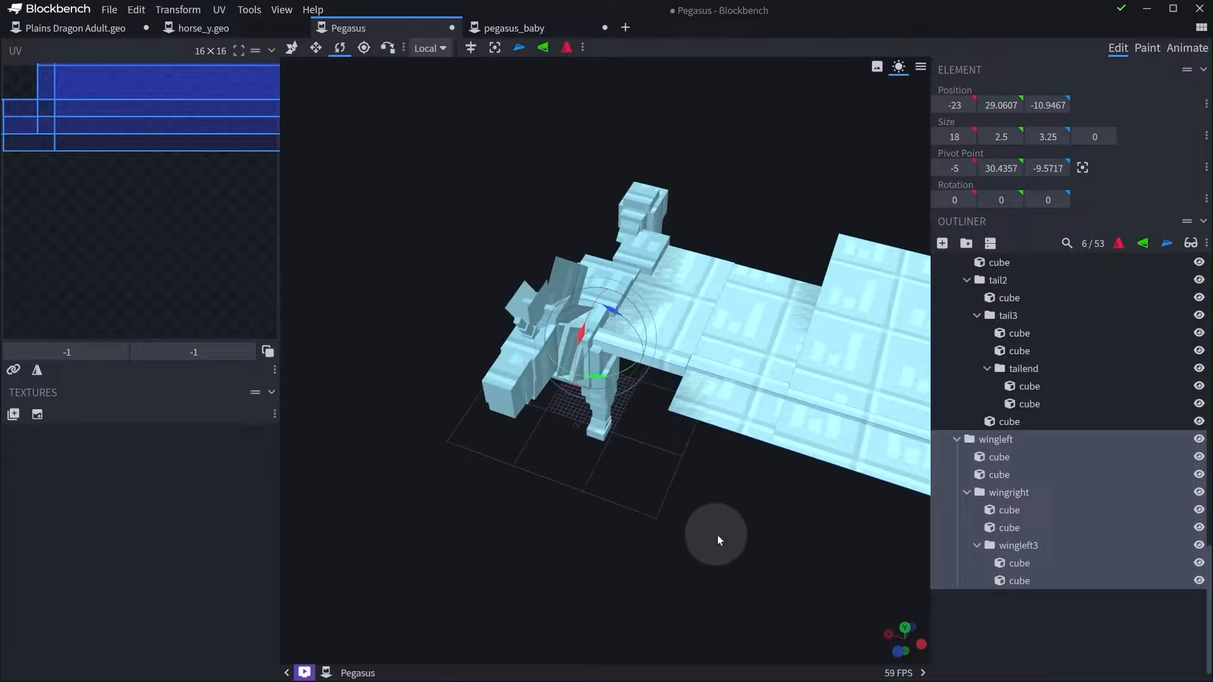
pyautogui.moveTo(718, 535); pyautogui.dragTo(609, 514)
pyautogui.scroll(3, 608, 513)
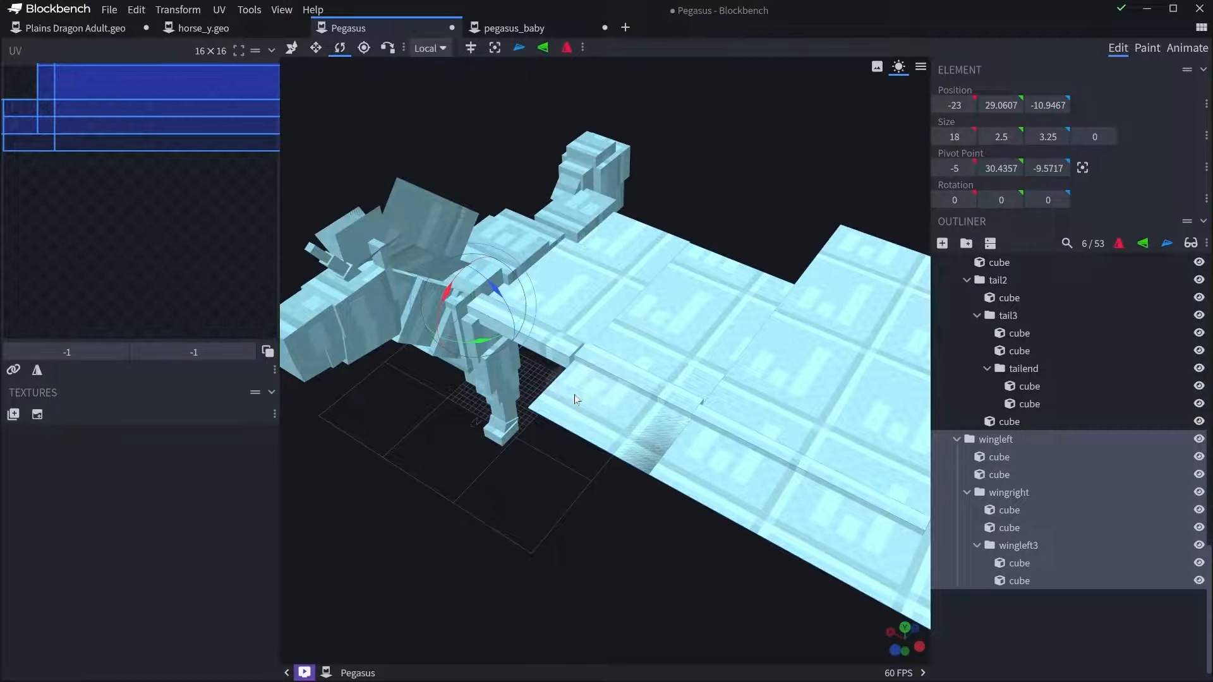
pyautogui.moveTo(659, 333); pyautogui.dragTo(620, 389)
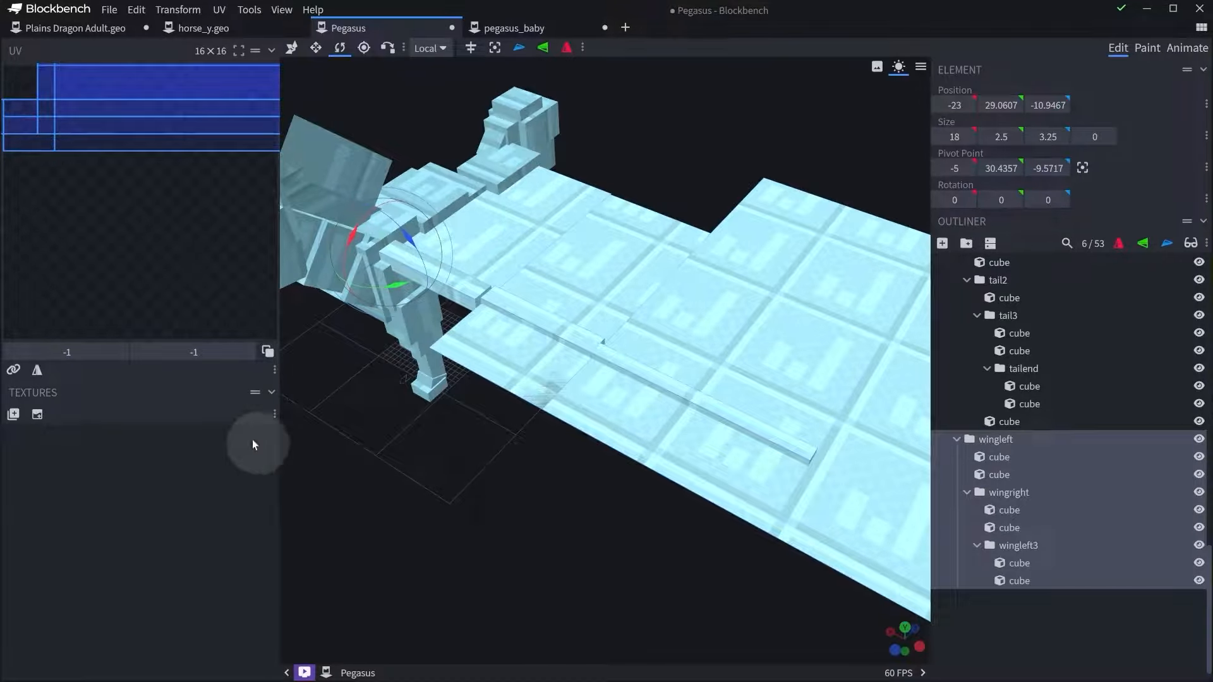
pyautogui.moveTo(652, 249); pyautogui.dragTo(772, 380)
pyautogui.moveTo(771, 375); pyautogui.dragTo(774, 373, button='right')
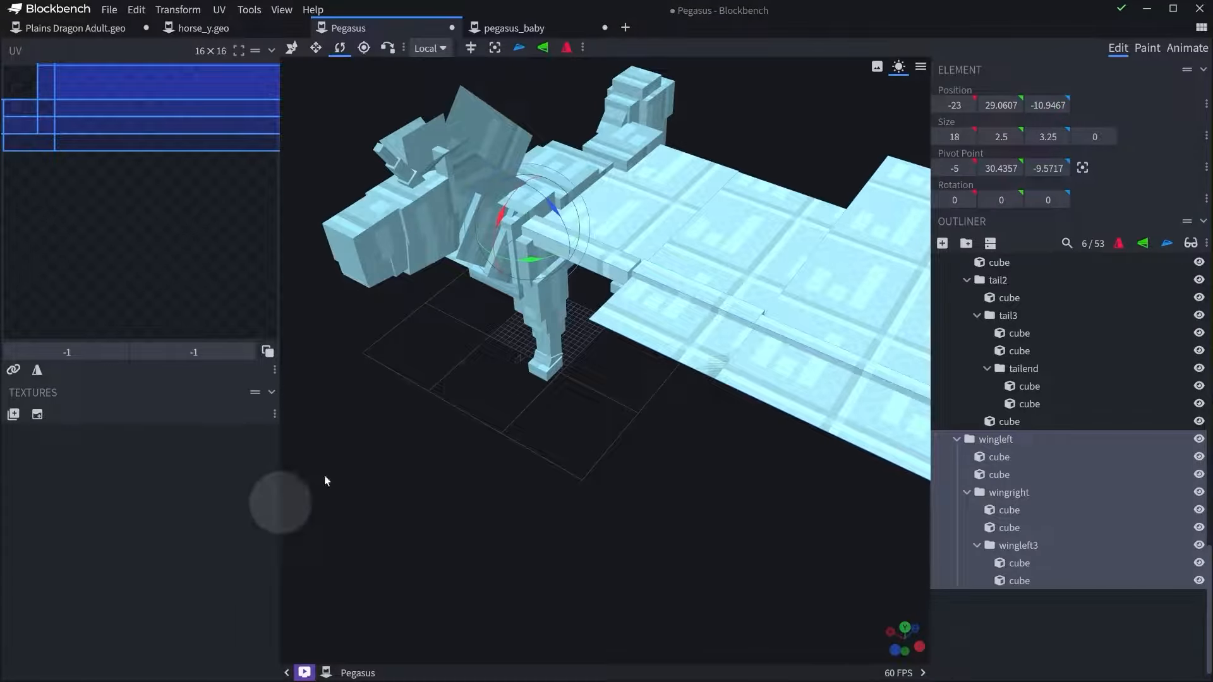
pyautogui.moveTo(447, 399); pyautogui.dragTo(487, 362)
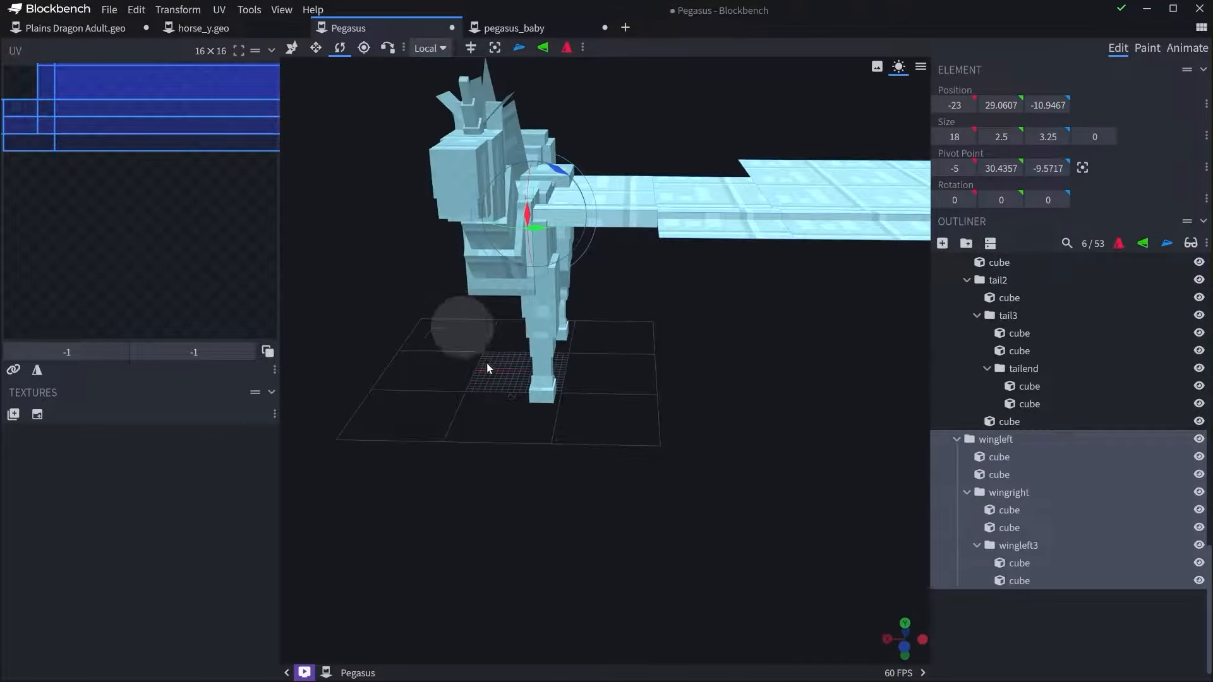
pyautogui.moveTo(462, 442); pyautogui.dragTo(563, 434)
pyautogui.moveTo(562, 440); pyautogui.dragTo(539, 524, button='right')
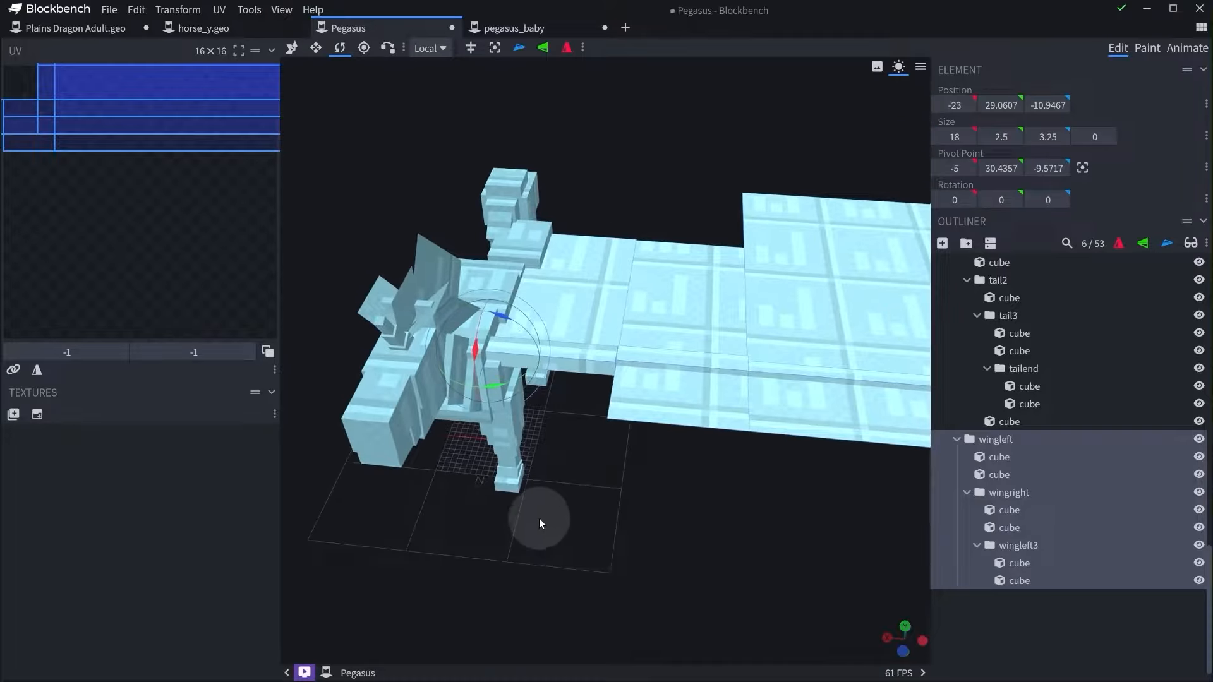
pyautogui.moveTo(591, 542); pyautogui.dragTo(203, 270)
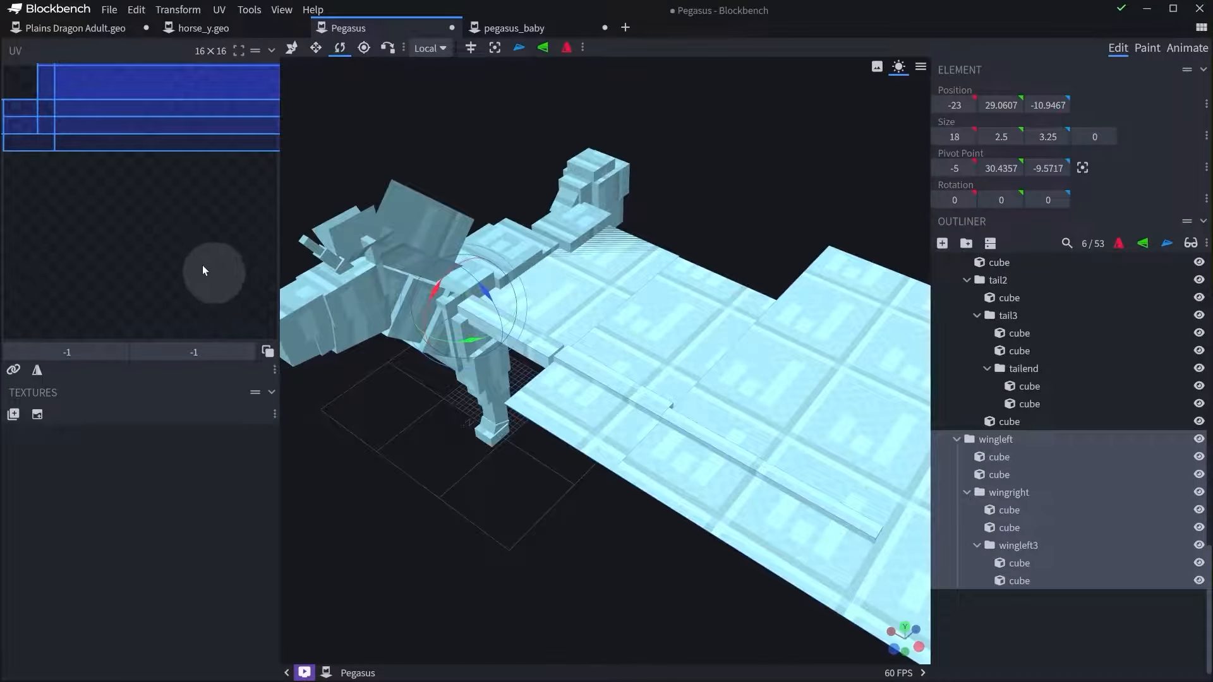
pyautogui.moveTo(677, 513); pyautogui.dragTo(724, 453)
# - Examine the outermost feather plane around the wing bone and wingtip from several angles
pyautogui.moveTo(837, 278); pyautogui.dragTo(704, 389, button='right')
pyautogui.click(717, 416)
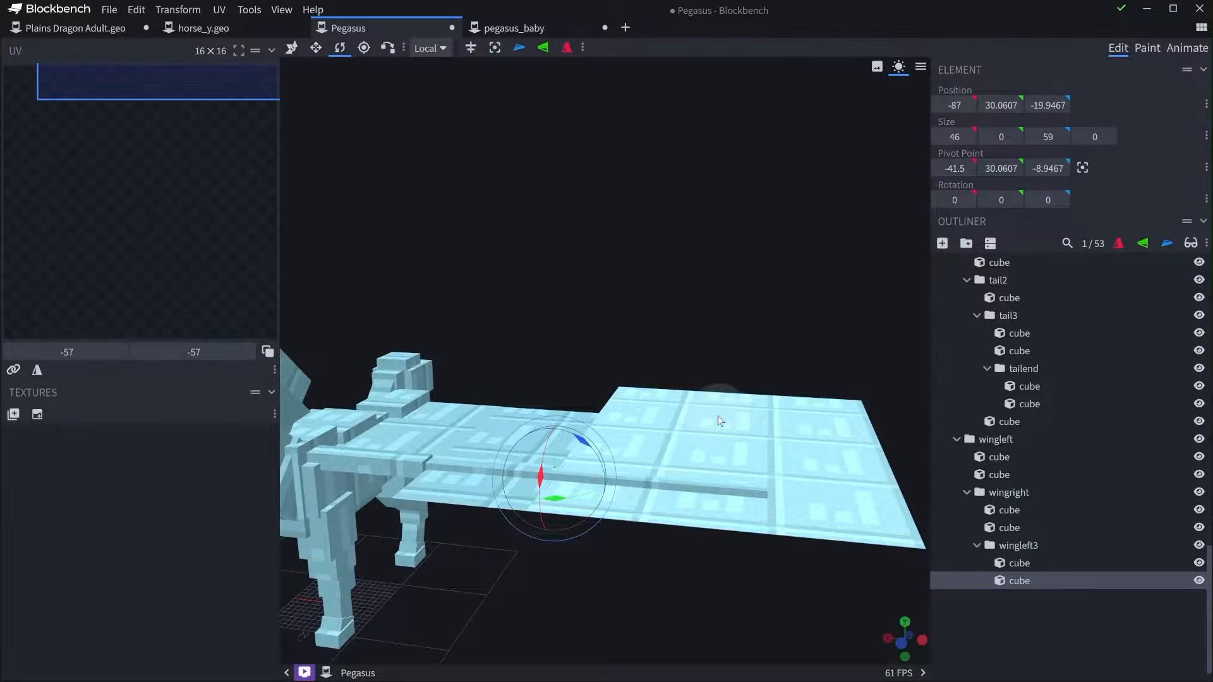
pyautogui.moveTo(760, 362); pyautogui.dragTo(714, 401)
pyautogui.click(511, 400)
pyautogui.click(645, 437)
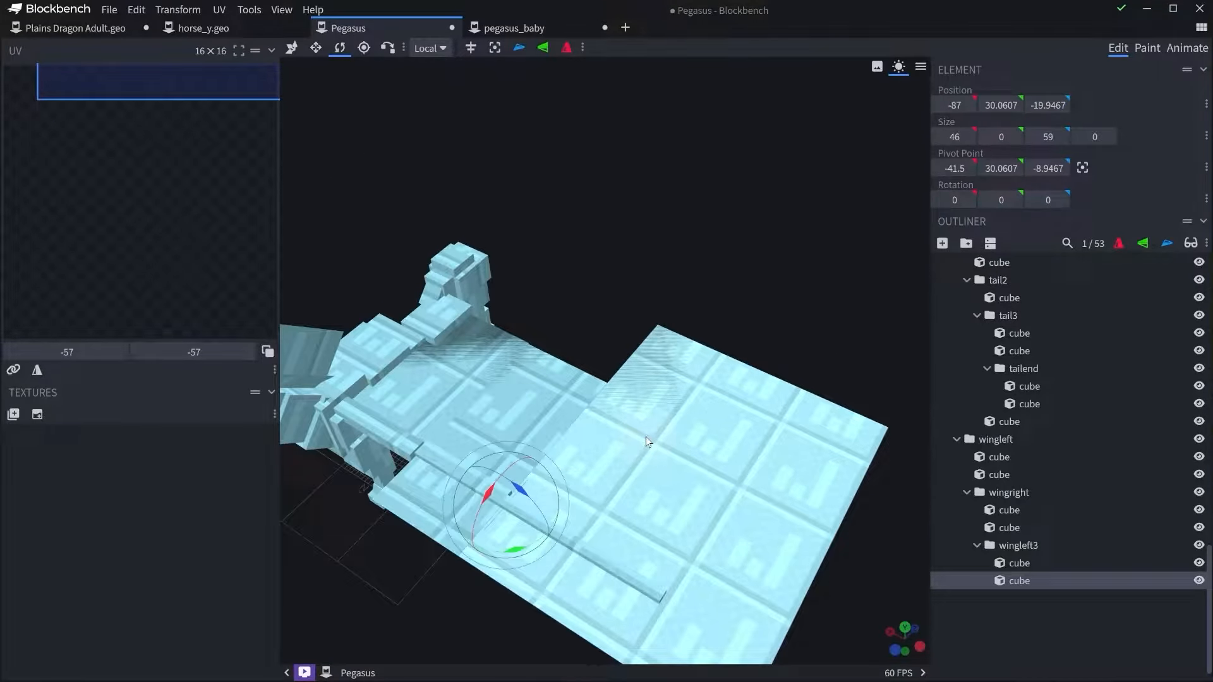
pyautogui.moveTo(685, 218); pyautogui.dragTo(617, 291)
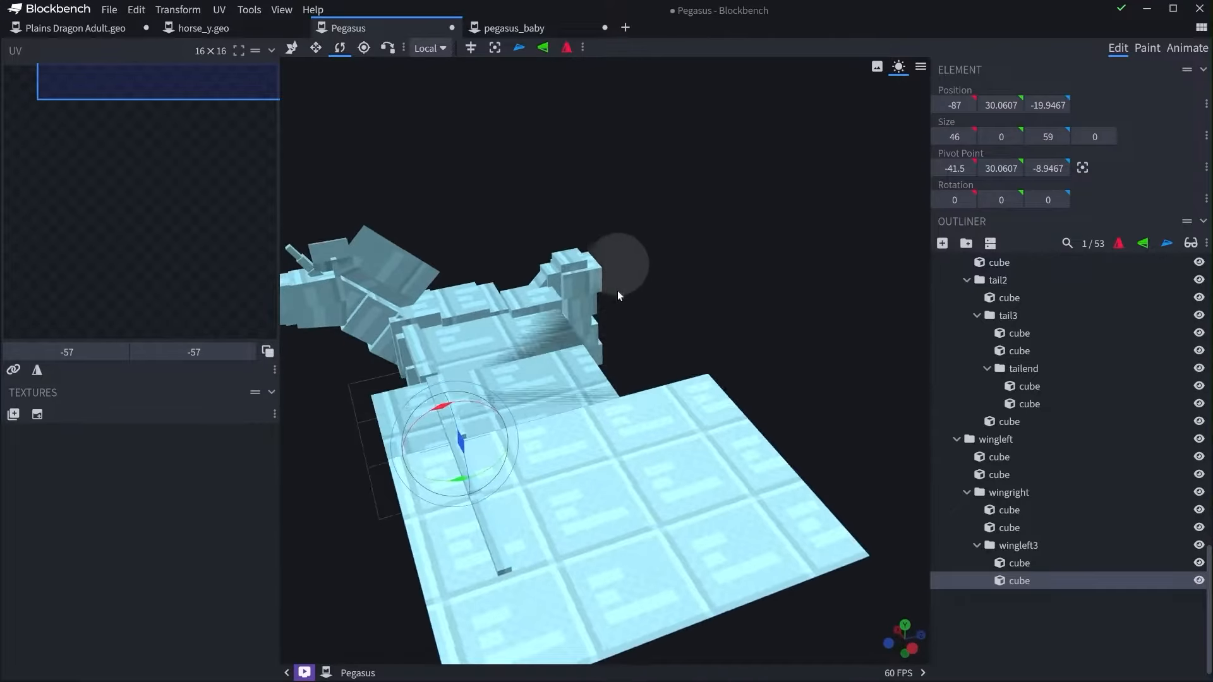
pyautogui.moveTo(841, 405); pyautogui.dragTo(635, 478)
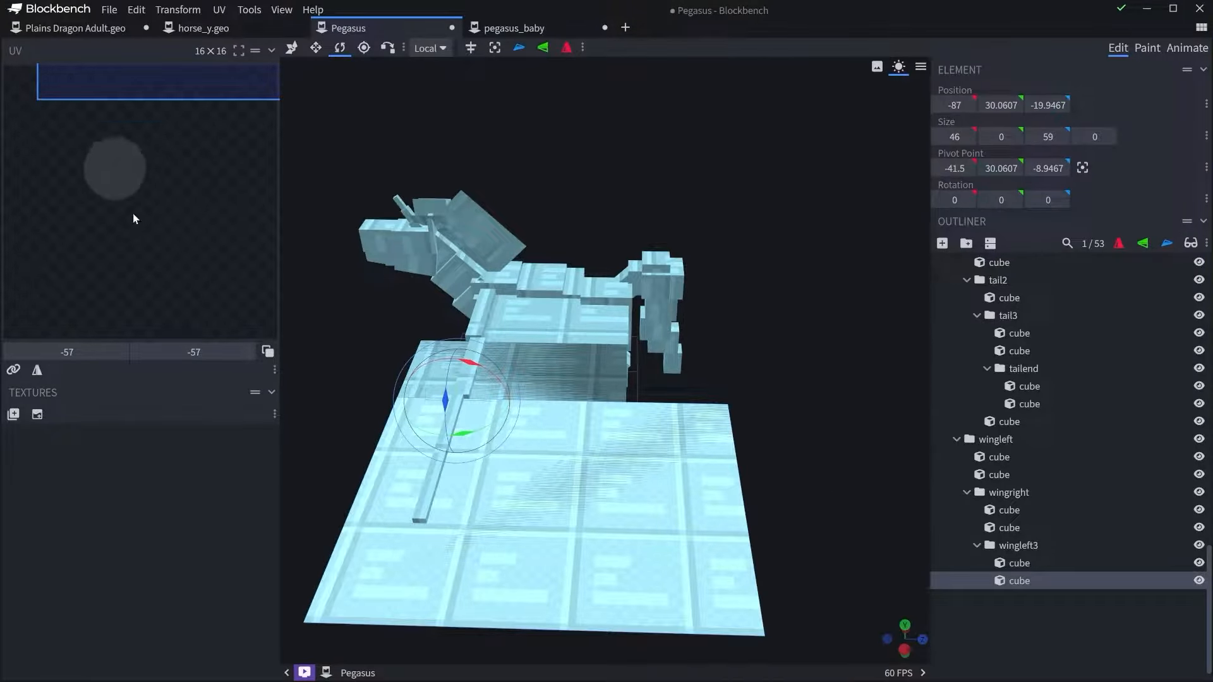
pyautogui.moveTo(815, 468); pyautogui.dragTo(553, 445)
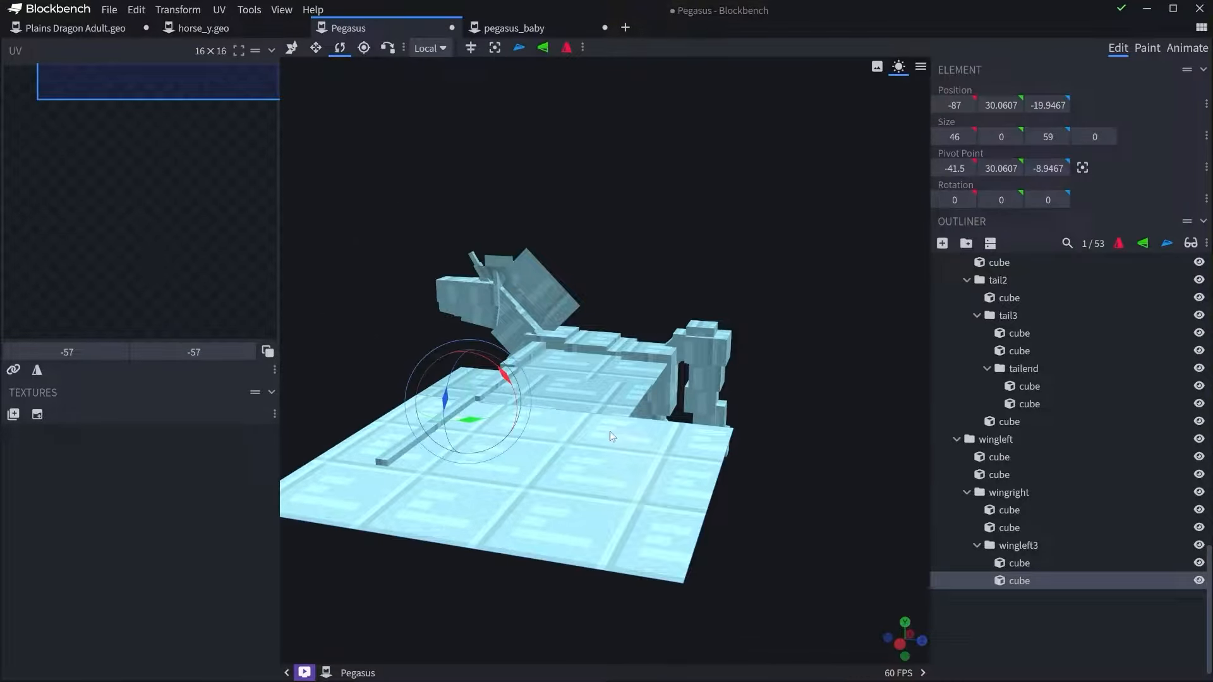
pyautogui.moveTo(795, 552); pyautogui.dragTo(698, 568)
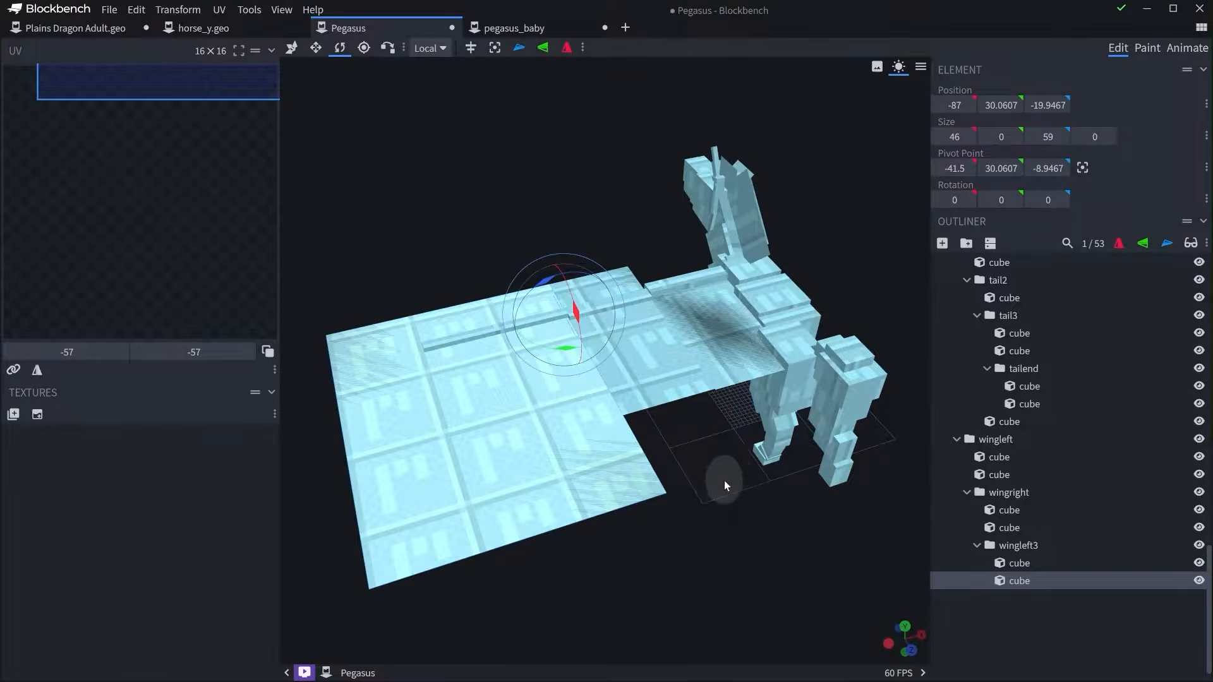
pyautogui.moveTo(723, 480); pyautogui.dragTo(540, 380)
pyautogui.moveTo(716, 505); pyautogui.dragTo(697, 448)
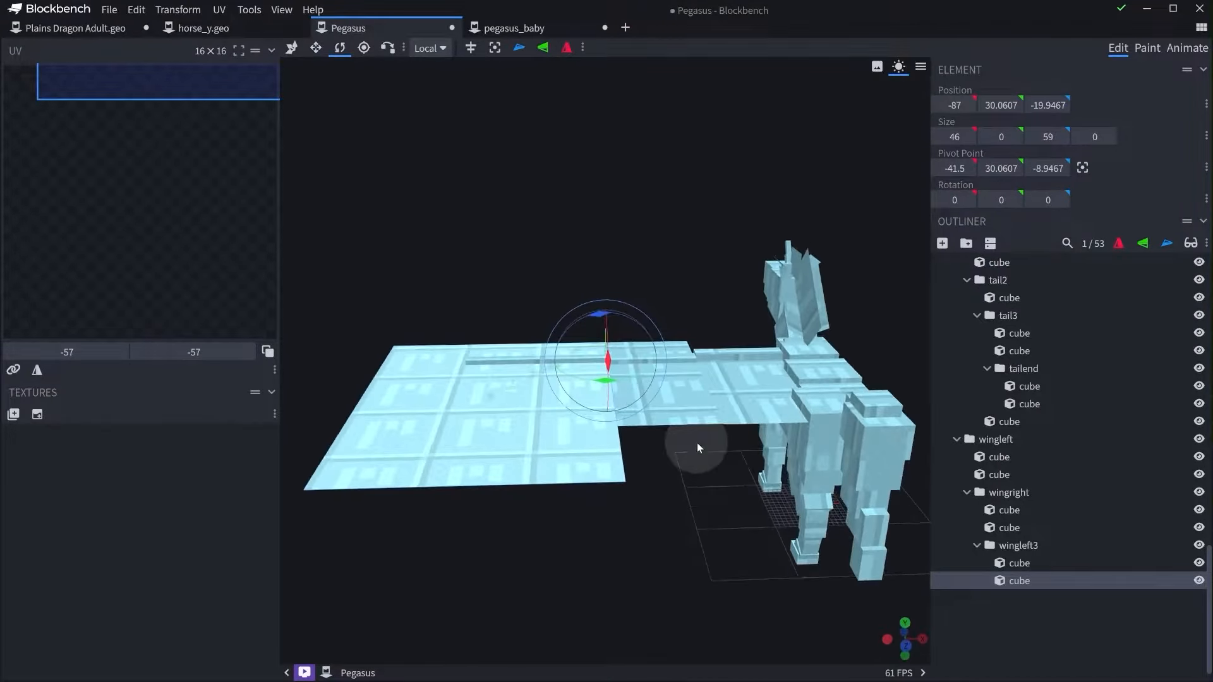
# - Compare the middle feather plane with the outermost one where they meet along the wing
pyautogui.click(710, 432)
pyautogui.moveTo(719, 505); pyautogui.dragTo(653, 391)
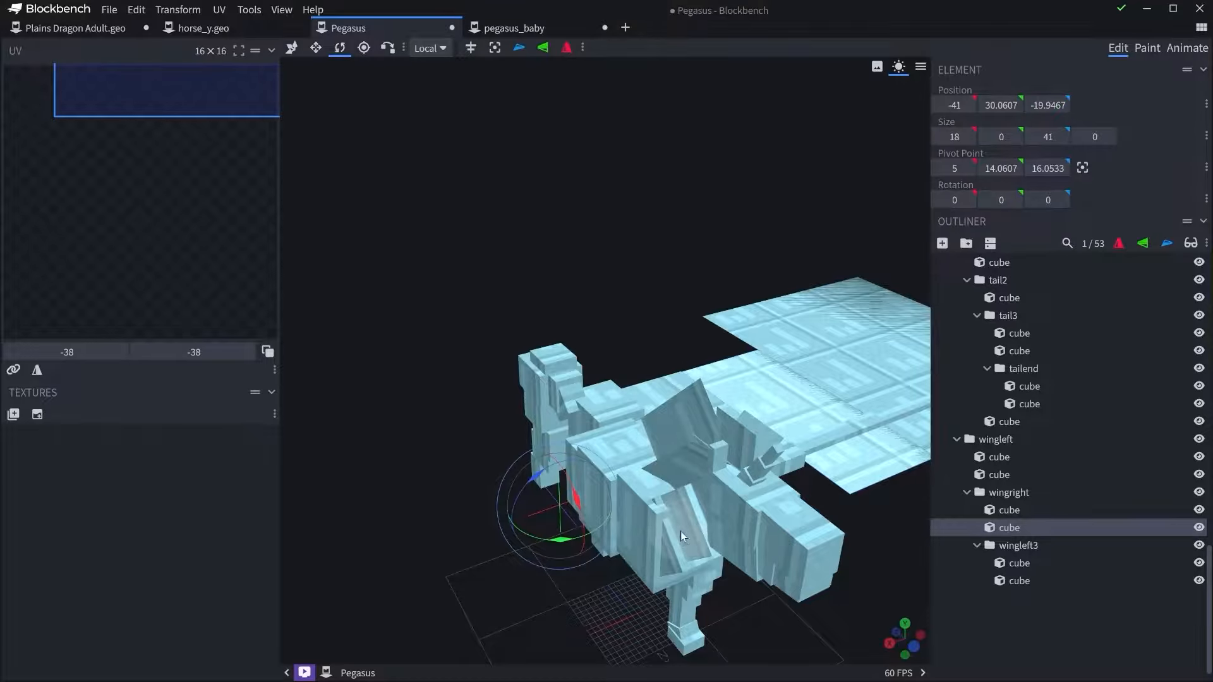
pyautogui.moveTo(681, 532); pyautogui.dragTo(590, 522)
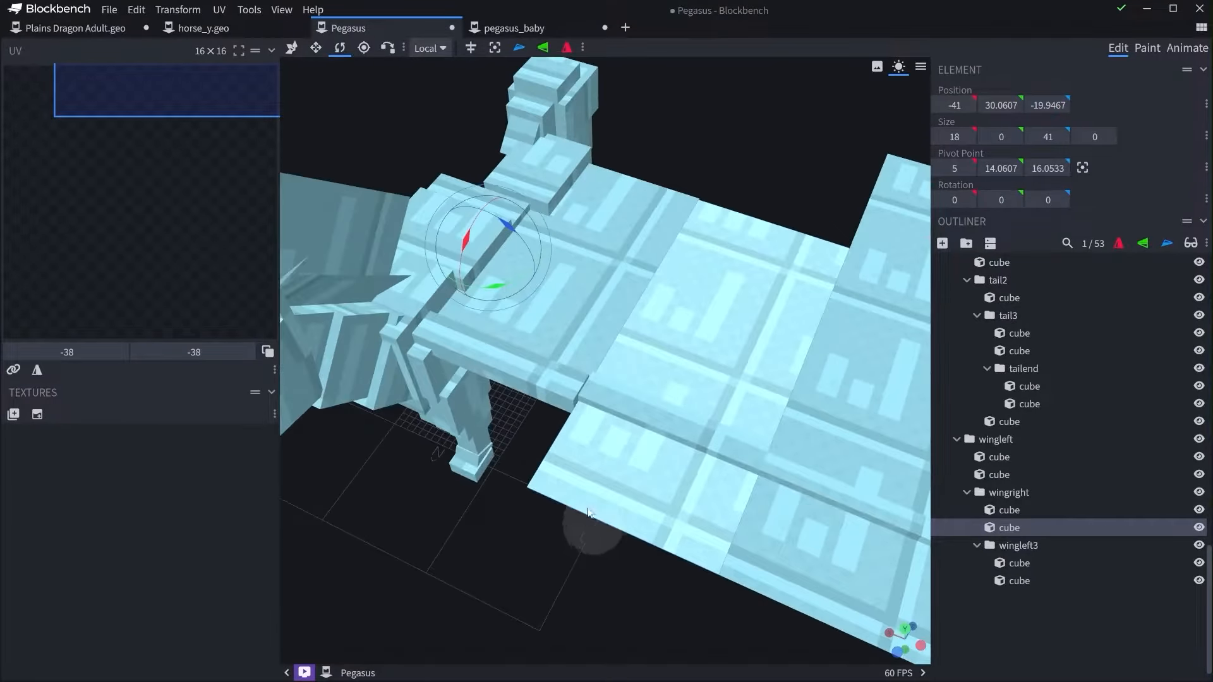
pyautogui.moveTo(657, 312); pyautogui.dragTo(631, 132)
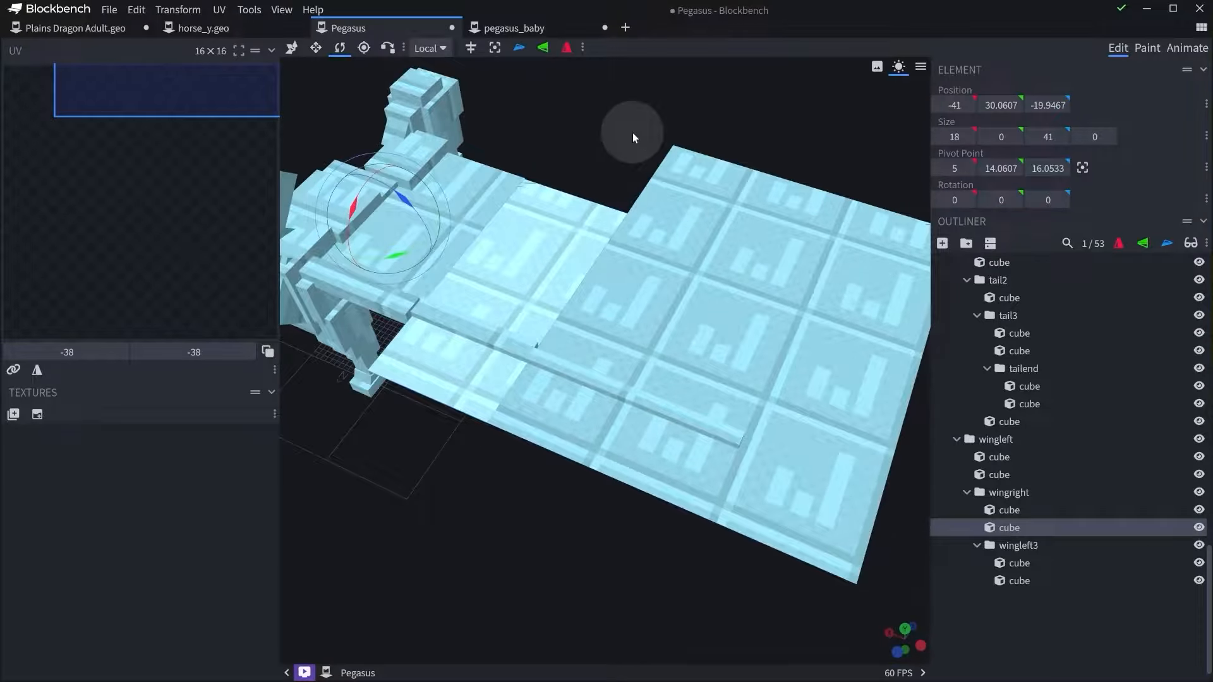
pyautogui.click(620, 298)
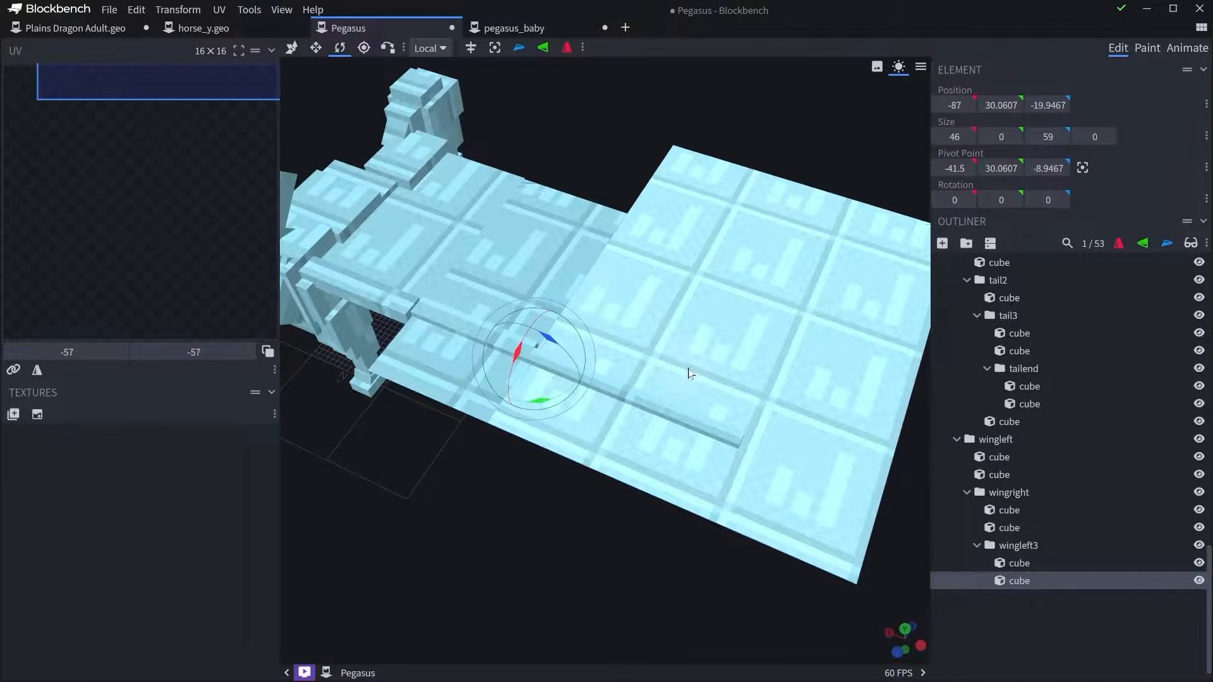
pyautogui.click(657, 400)
pyautogui.click(688, 271)
pyautogui.click(490, 252)
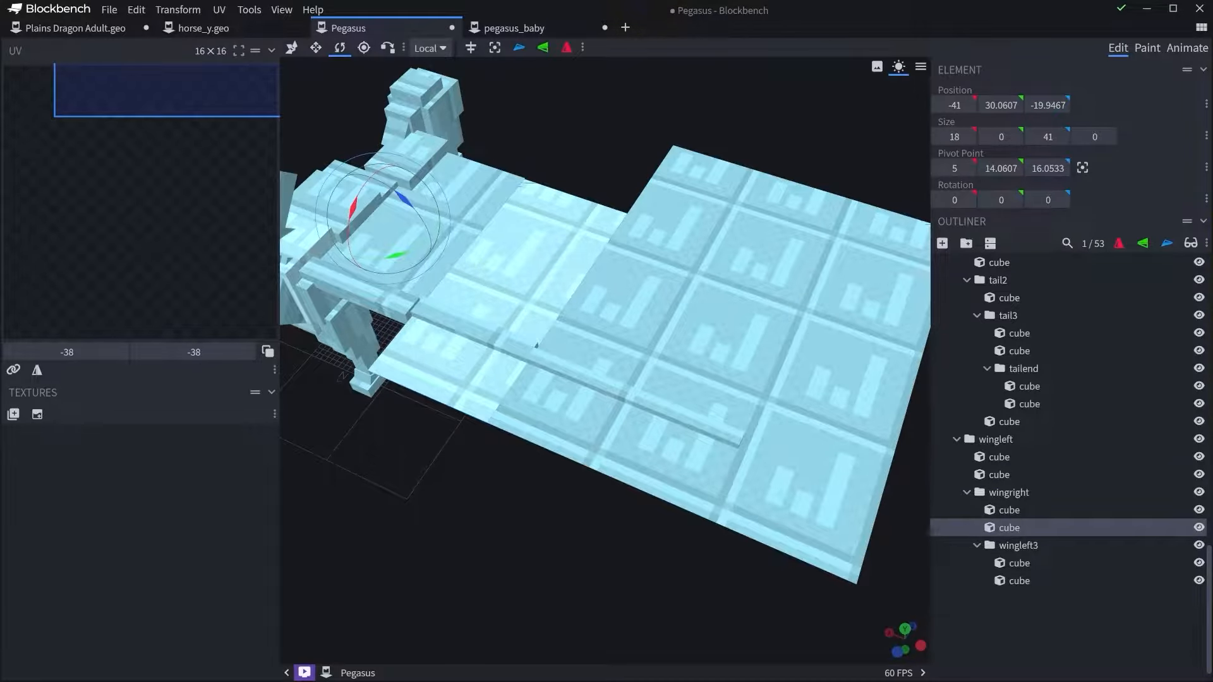
pyautogui.moveTo(652, 363); pyautogui.dragTo(760, 427, button='right')
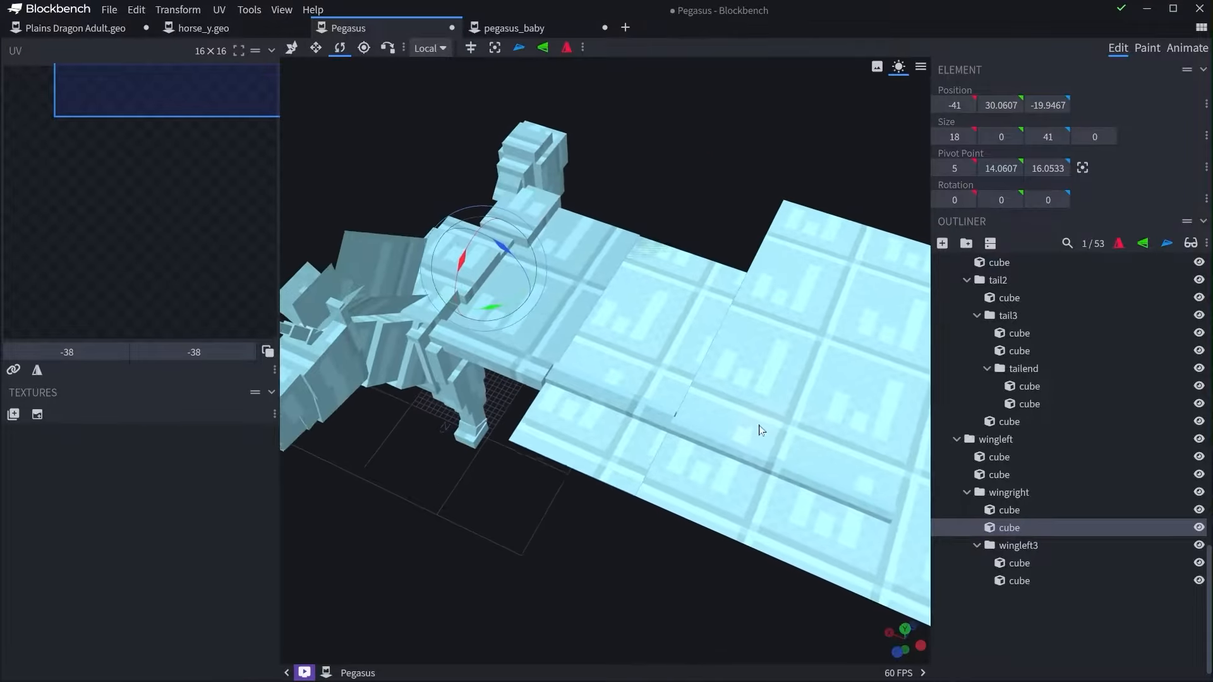
# - Rename the nested wingright group as wingleft2
pyautogui.click(1018, 491)
pyautogui.rightClick(998, 441)
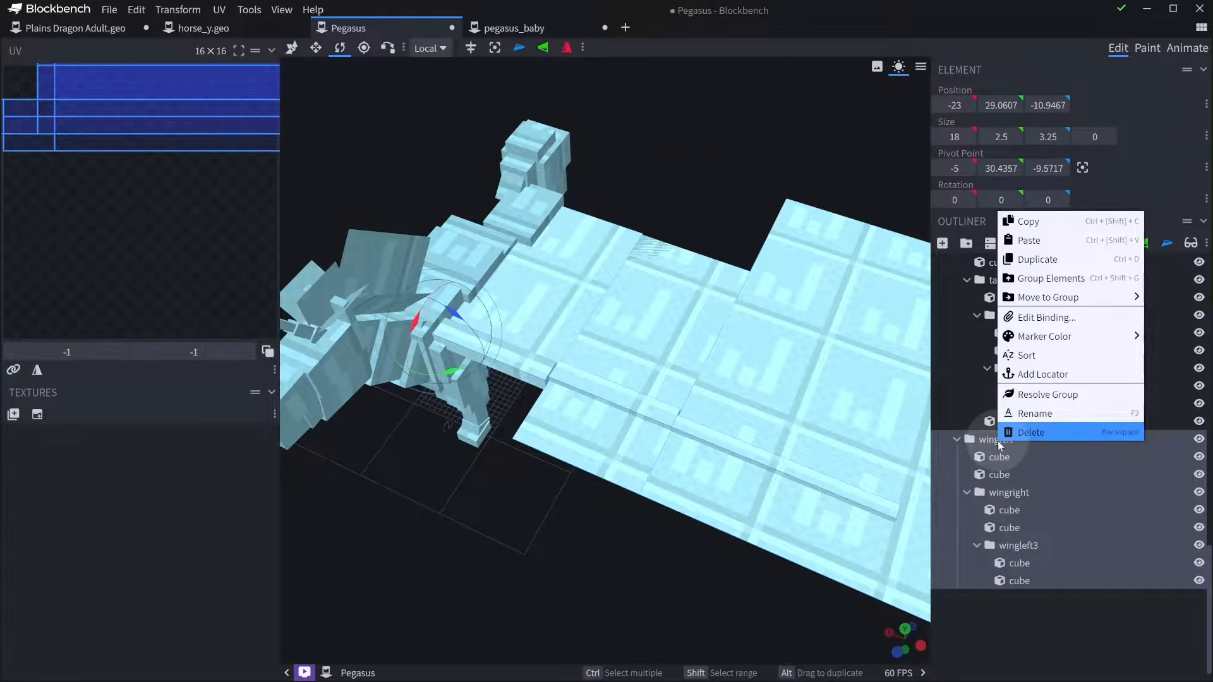
pyautogui.click(1014, 491)
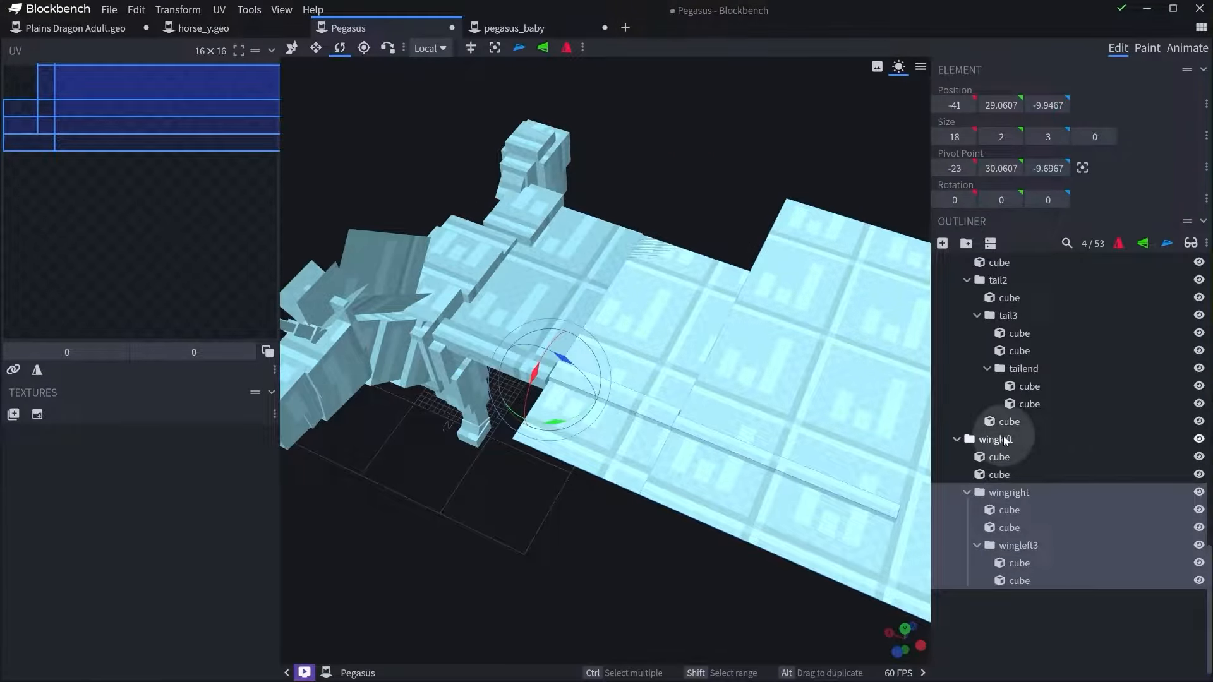
pyautogui.rightClick(1014, 490)
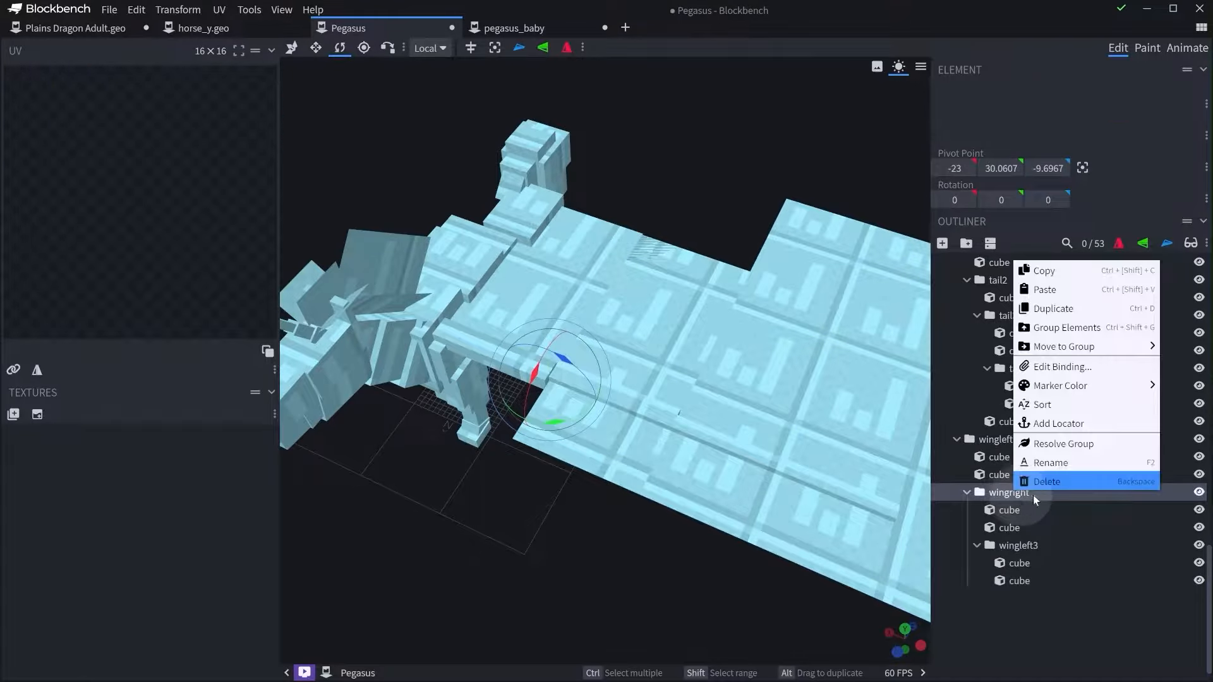
pyautogui.click(1049, 463)
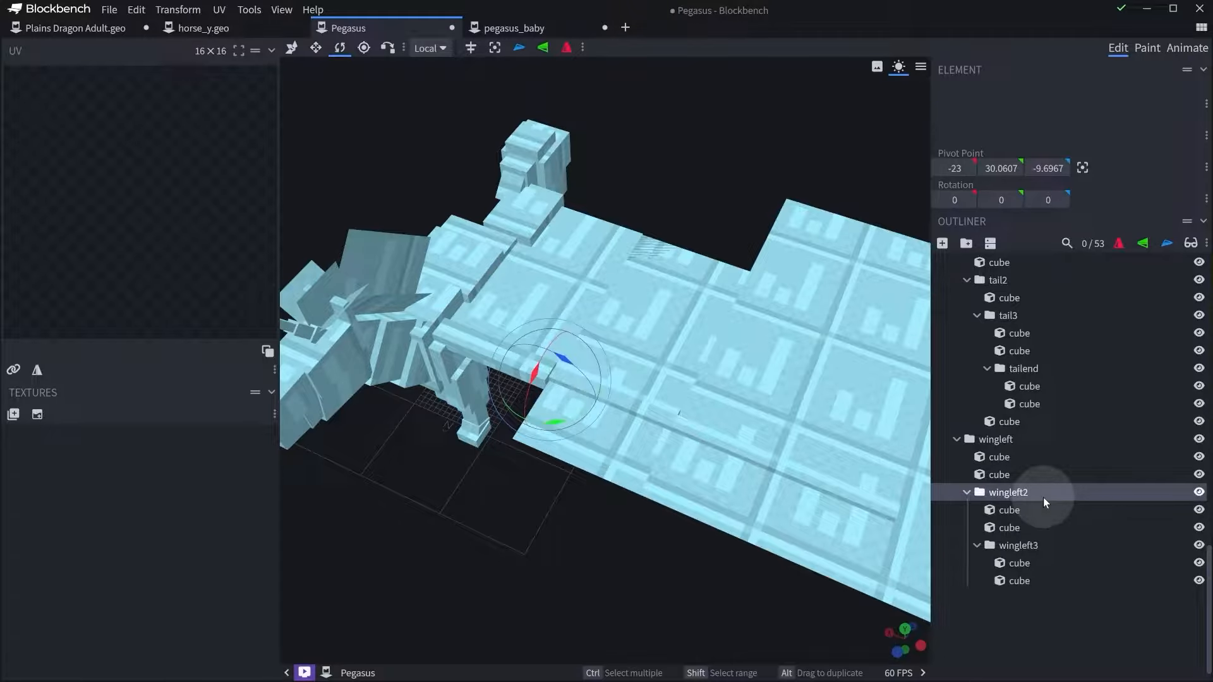
# - Copy the complete wingleft group from the adult Pegasus and paste it into the Pegasus group of the pegasus_baby model
pyautogui.click(1005, 441)
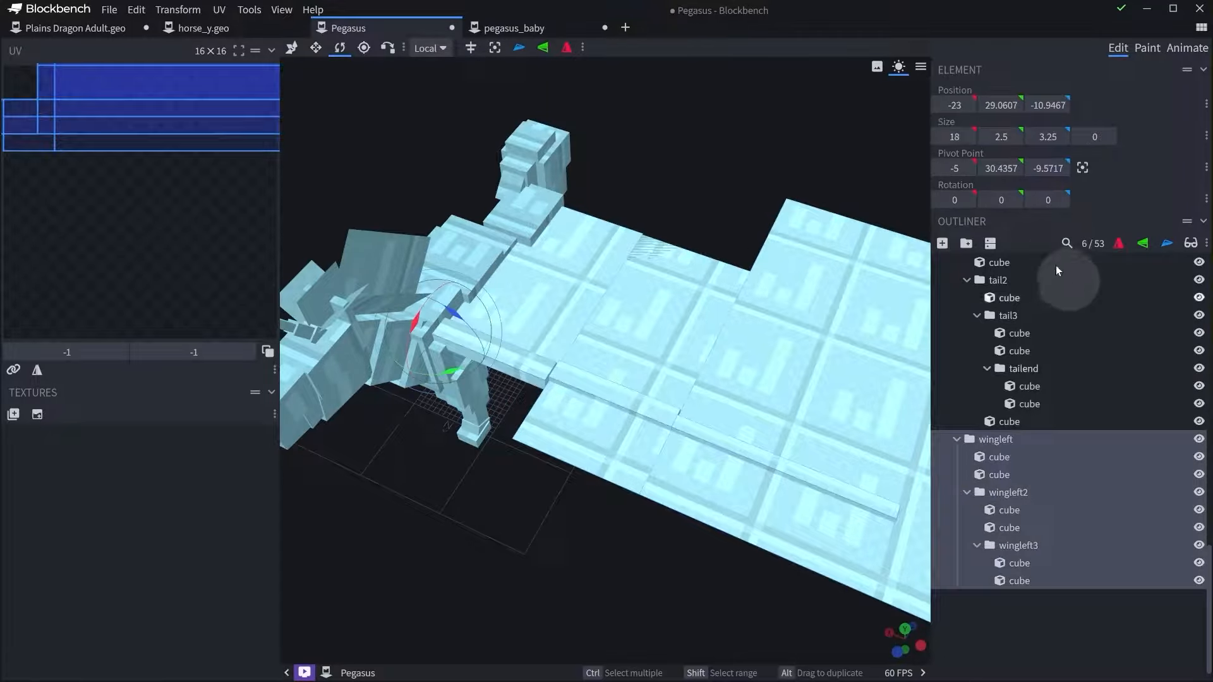
pyautogui.rightClick(1001, 441)
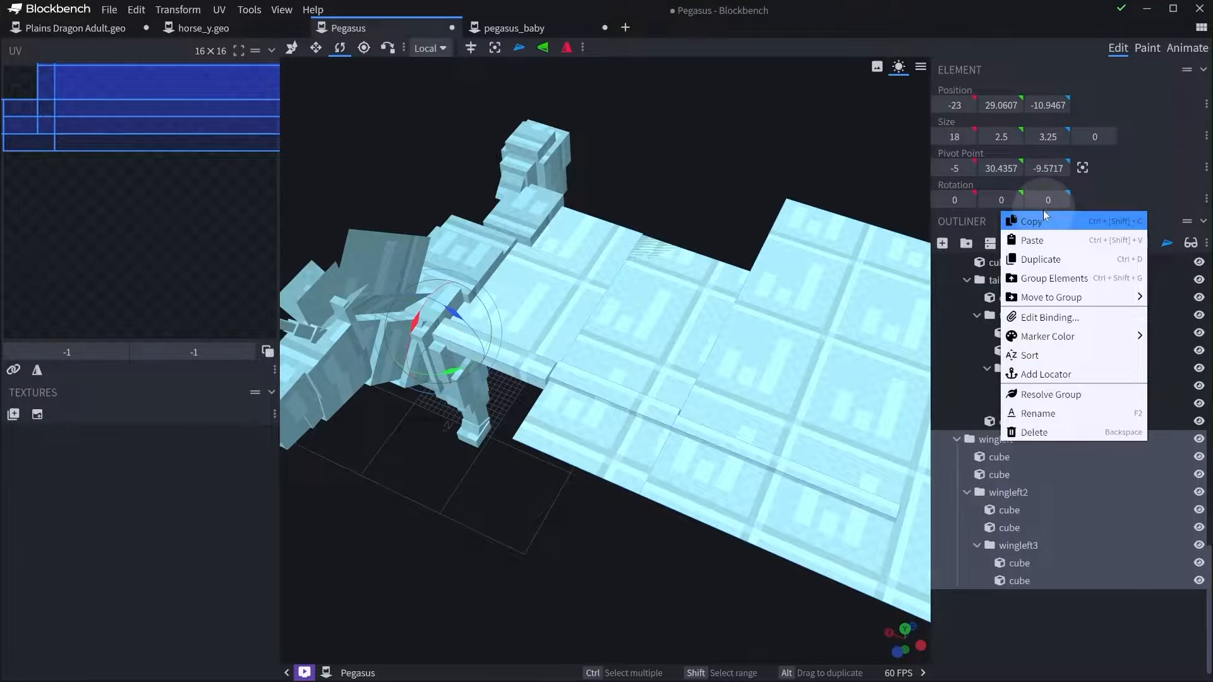
pyautogui.click(1046, 219)
pyautogui.click(505, 28)
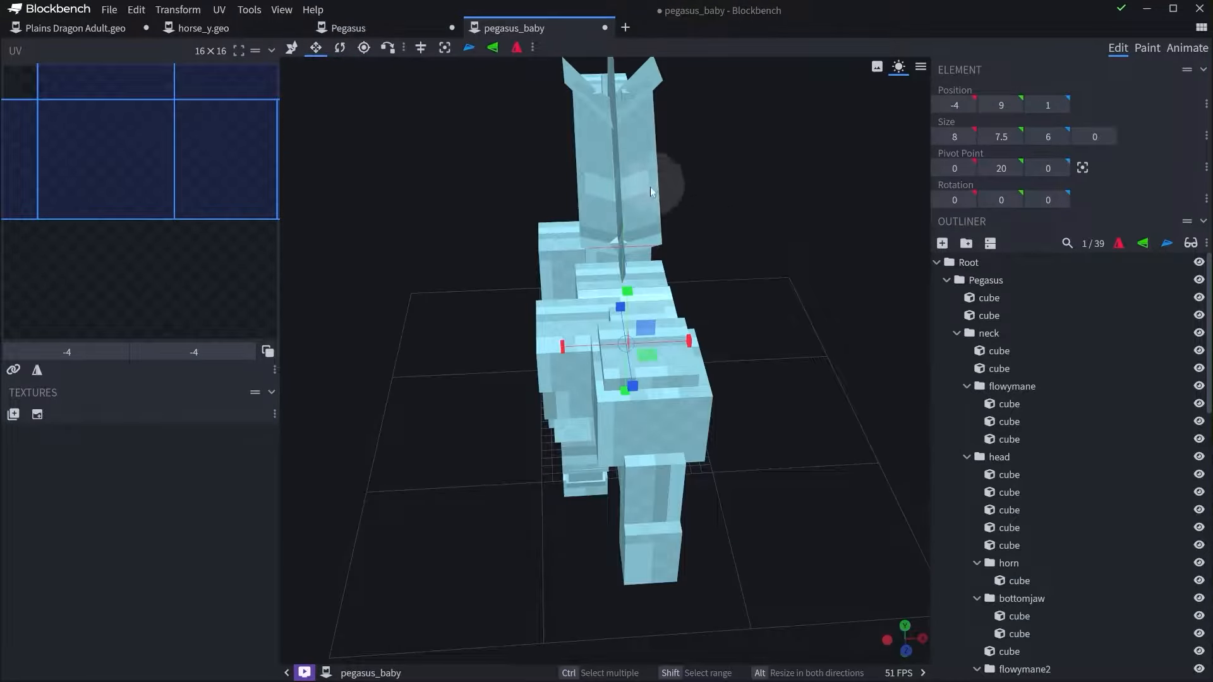
pyautogui.click(1003, 281)
pyautogui.scroll(-3, 767, 411)
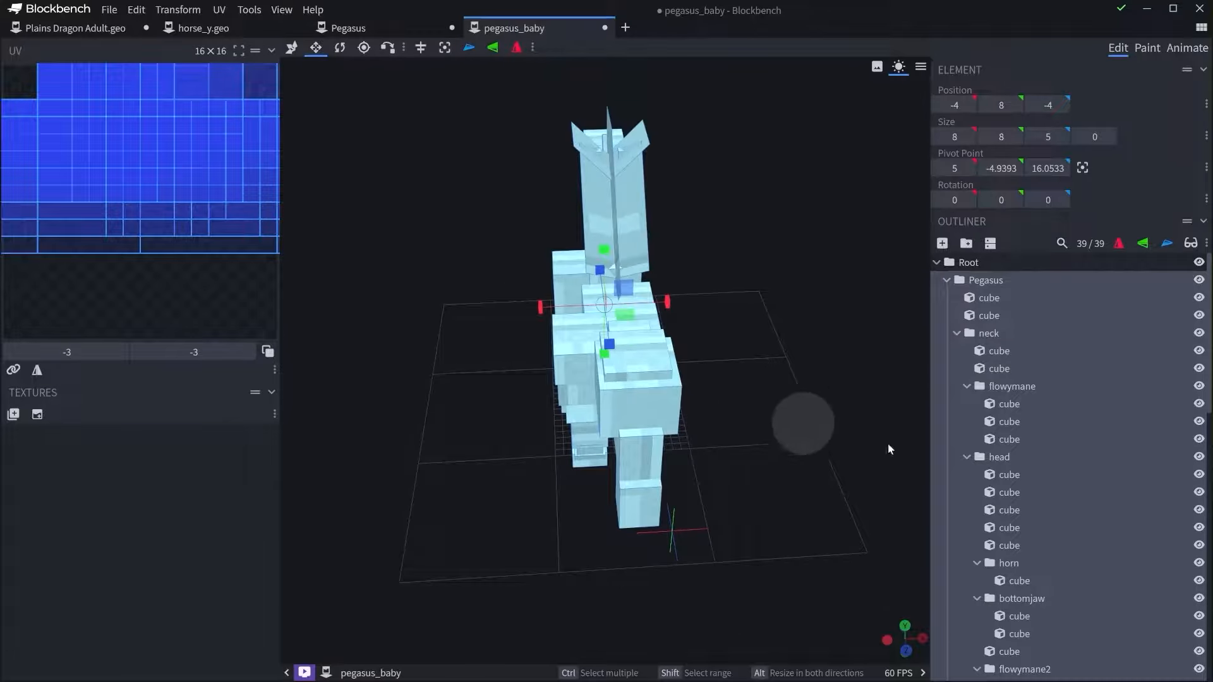
pyautogui.hotkey('ctrl', 'v')
pyautogui.moveTo(717, 318); pyautogui.dragTo(757, 256)
pyautogui.scroll(-3, 726, 303)
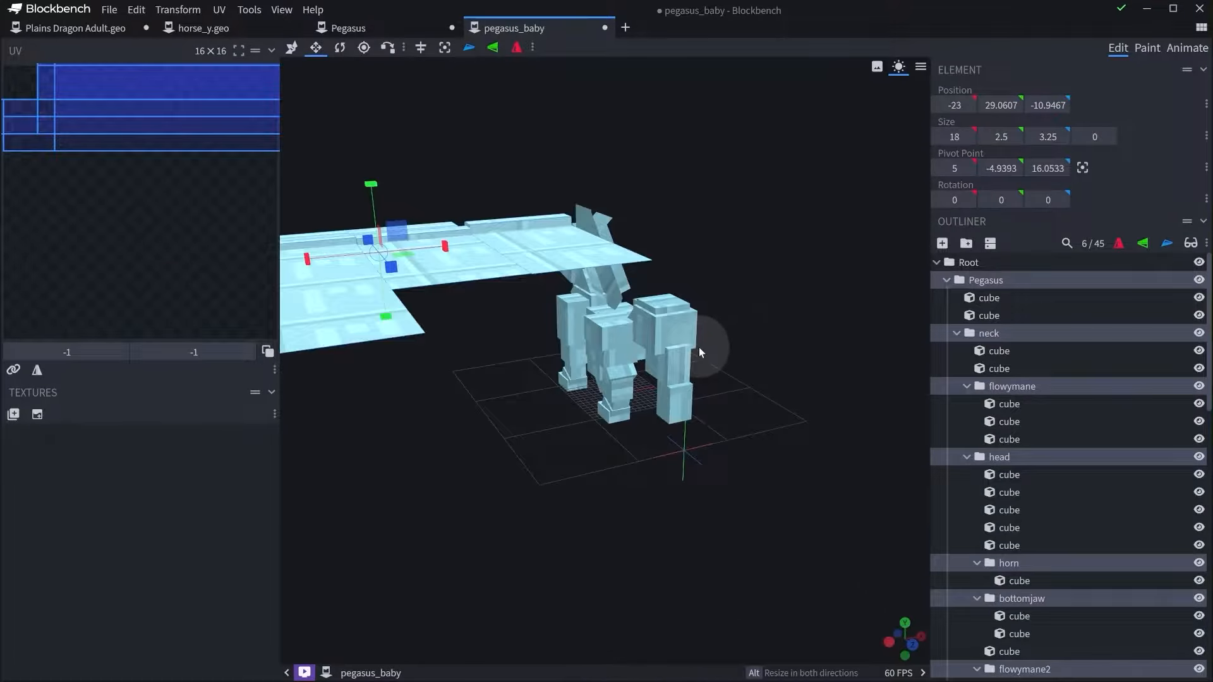
# - Move the pasted wingleft group down and against the baby's shoulder, placing its first cube at -21, 14.0607, -8.9467
pyautogui.moveTo(698, 347); pyautogui.dragTo(794, 404, button='right')
pyautogui.press('v')
pyautogui.moveTo(504, 276); pyautogui.dragTo(499, 377)
pyautogui.moveTo(536, 228); pyautogui.dragTo(490, 266)
pyautogui.scroll(-12, 1023, 471)
pyautogui.click(996, 474)
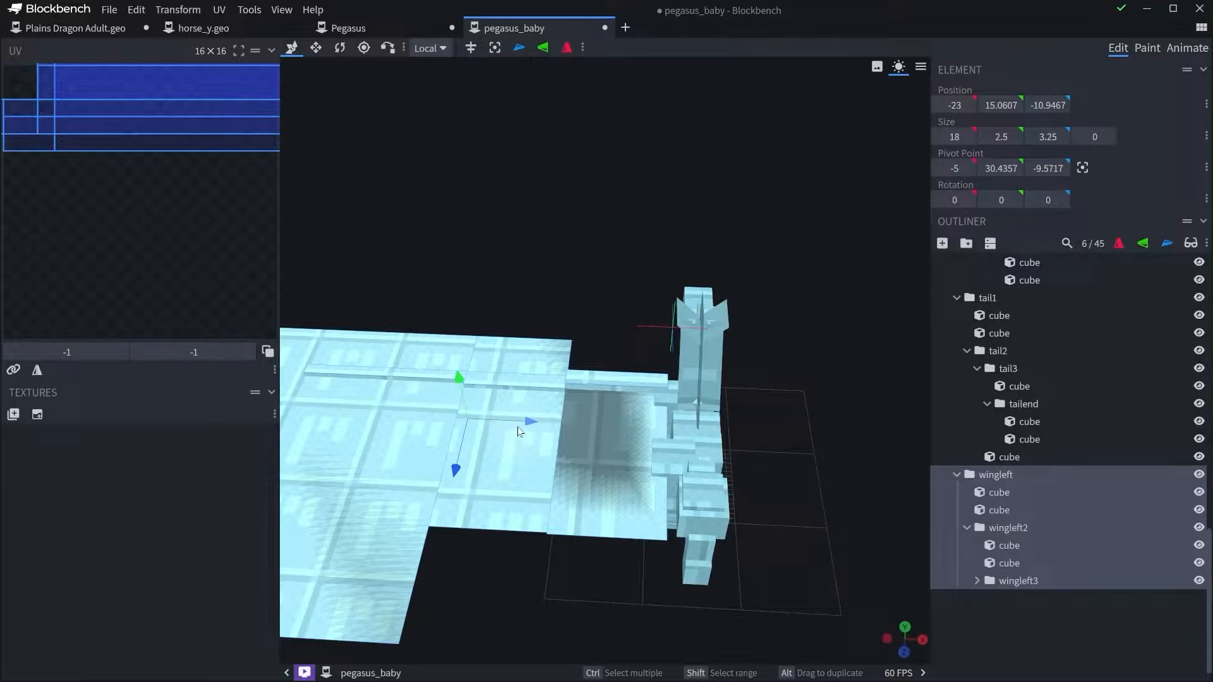
pyautogui.moveTo(518, 431)
pyautogui.mouseDown()
pyautogui.moveTo(541, 428)
pyautogui.moveTo(525, 423)
pyautogui.mouseUp()
pyautogui.moveTo(780, 392); pyautogui.dragTo(624, 354)
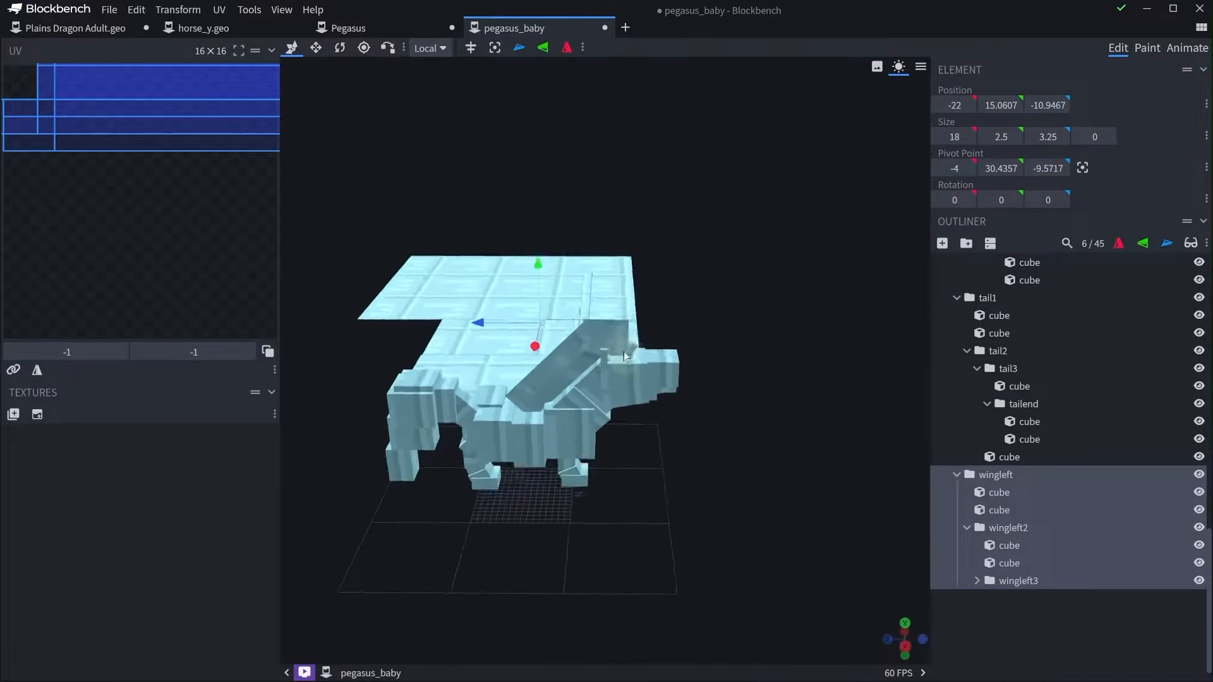
pyautogui.moveTo(470, 337); pyautogui.dragTo(725, 314)
pyautogui.moveTo(759, 153); pyautogui.dragTo(787, 170)
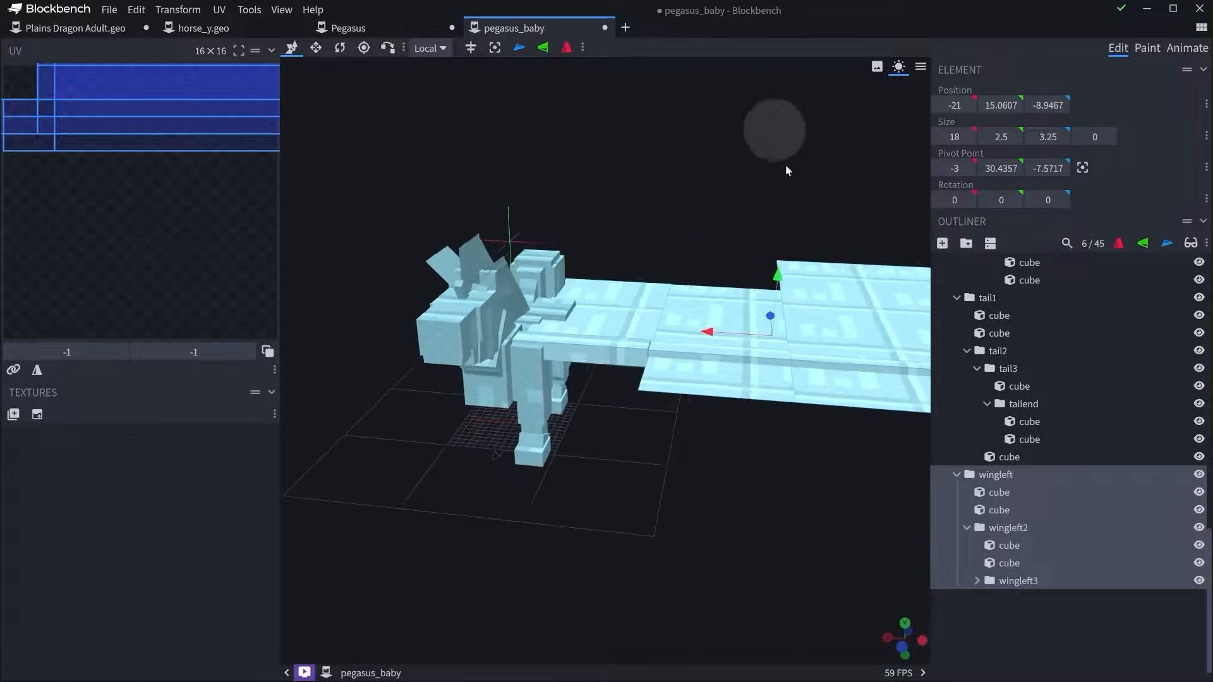
pyautogui.moveTo(777, 274)
pyautogui.mouseDown()
pyautogui.moveTo(783, 283)
pyautogui.moveTo(768, 267)
pyautogui.mouseUp()
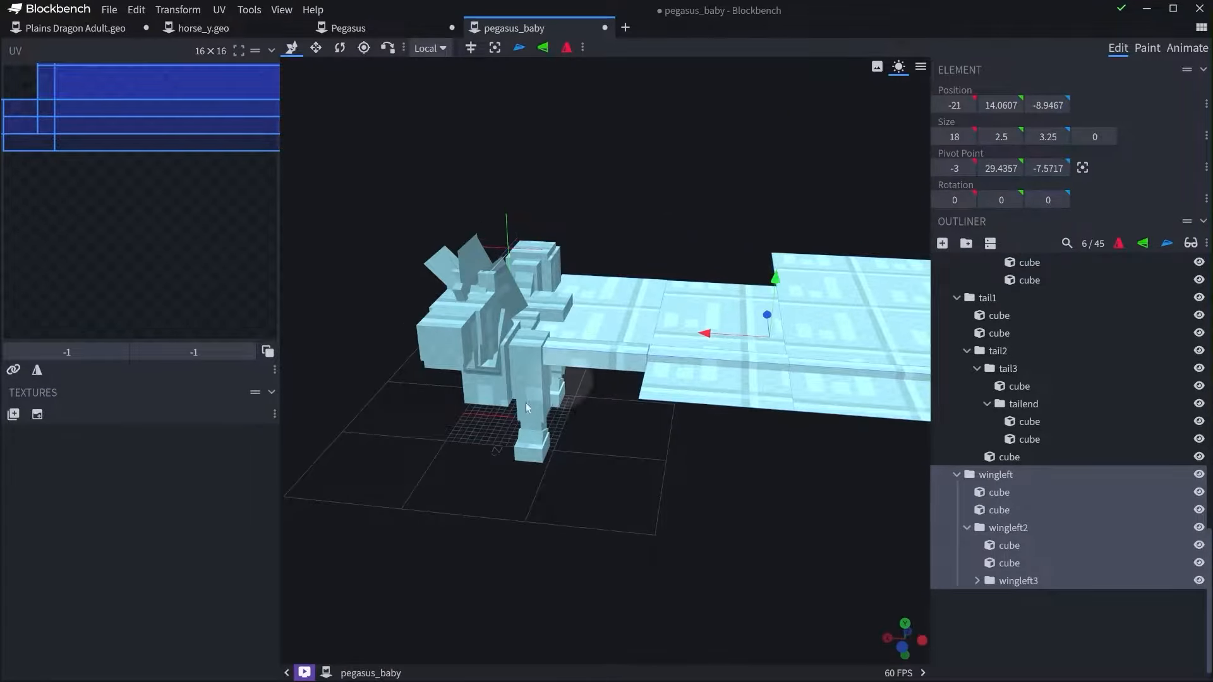
# - Lower the top of the baby's upper left front leg cube so the cube is 5 units high
pyautogui.click(535, 375)
pyautogui.moveTo(536, 373); pyautogui.dragTo(600, 365, button='right')
pyautogui.scroll(4, 610, 361)
pyautogui.press('s')
pyautogui.moveTo(586, 304); pyautogui.dragTo(585, 338)
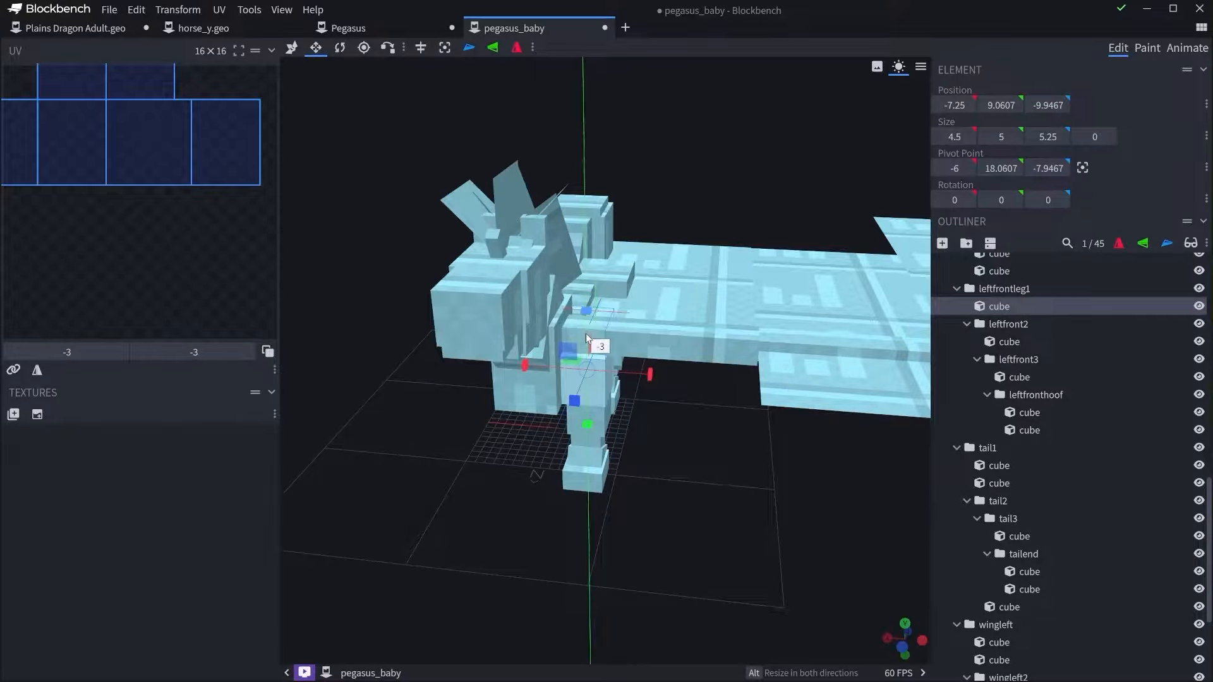
# - Raise the underside of the inner wing bone to make it 1.5 units thick
pyautogui.moveTo(673, 438); pyautogui.dragTo(645, 505)
pyautogui.click(698, 358)
pyautogui.moveTo(698, 358); pyautogui.dragTo(530, 461, button='right')
pyautogui.scroll(3, 531, 461)
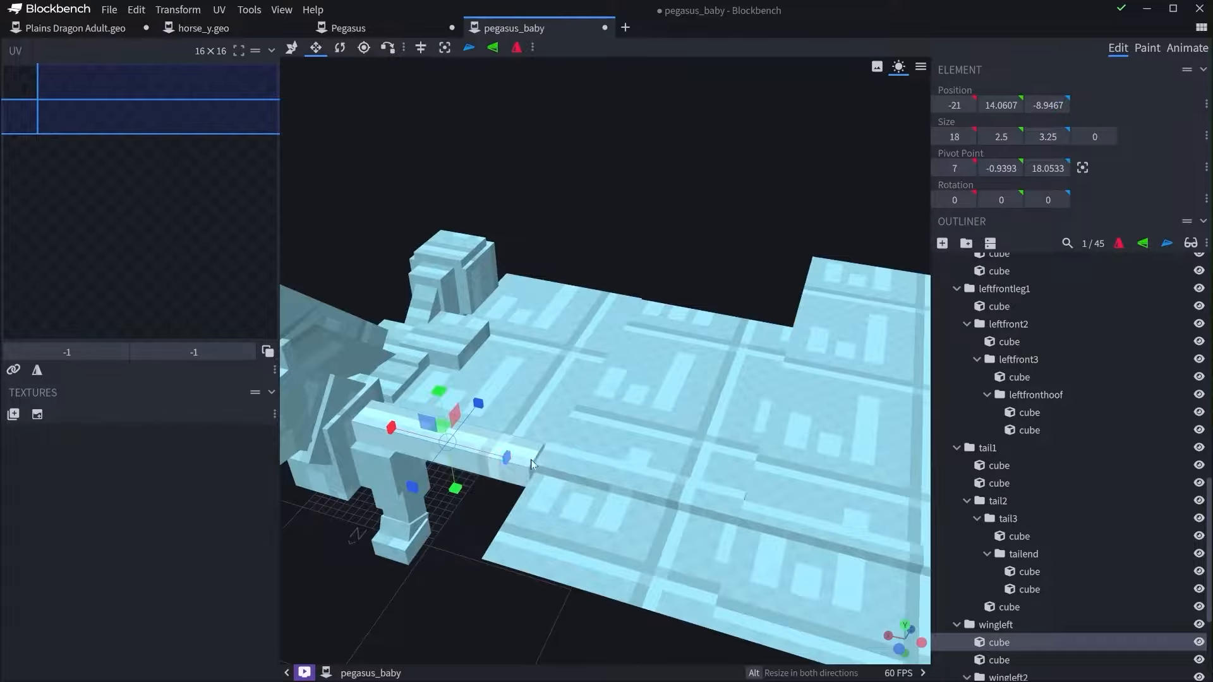
pyautogui.moveTo(530, 460); pyautogui.dragTo(651, 464)
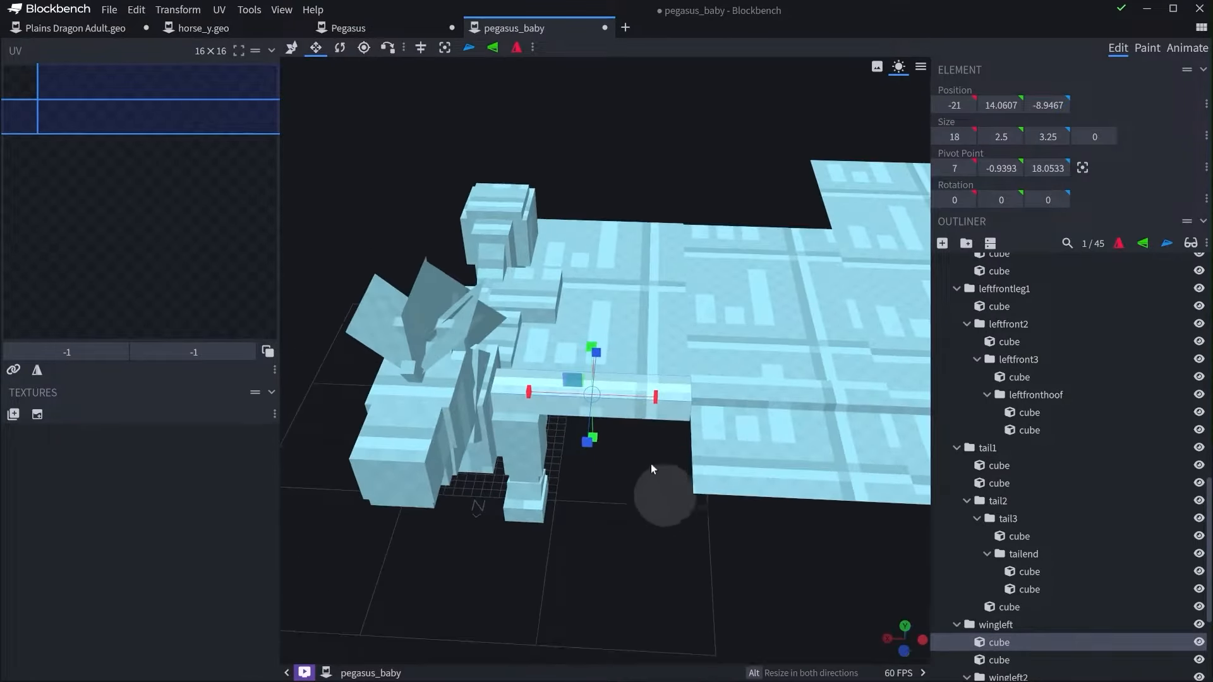
pyautogui.moveTo(650, 524); pyautogui.dragTo(635, 448)
pyautogui.moveTo(593, 500); pyautogui.dragTo(645, 446)
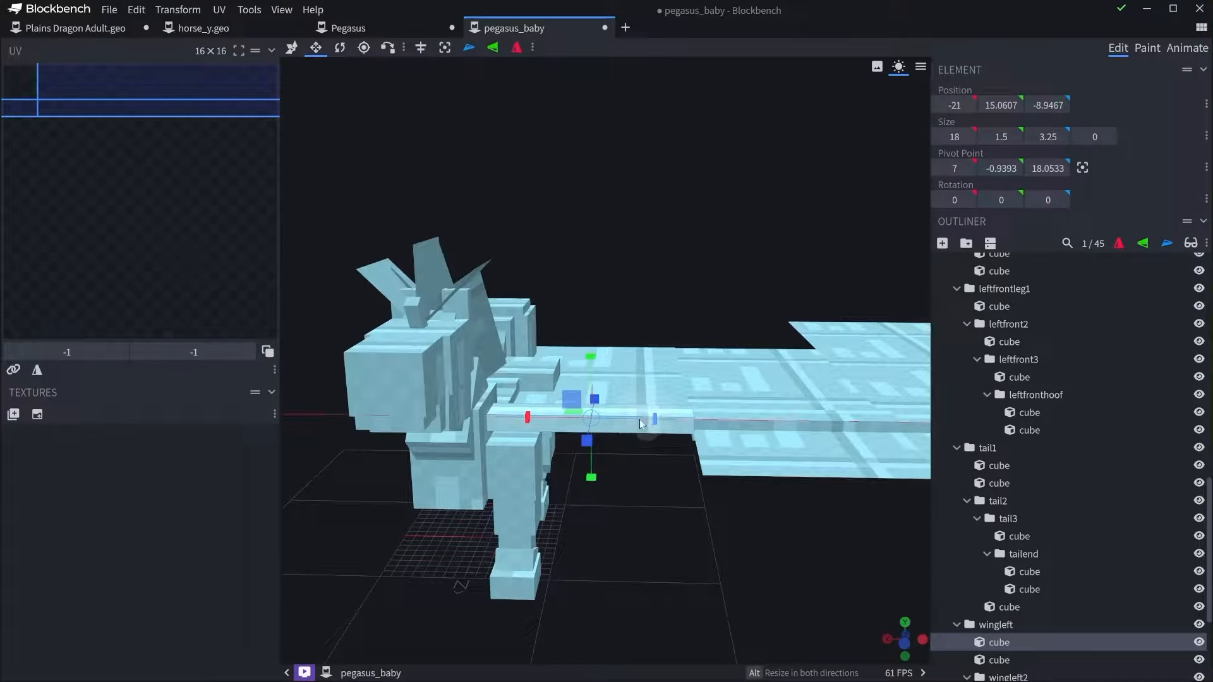
# - Shorten the inner feather plane along X, and cut the middle segment's feather plane and bone to 7 units in X
pyautogui.click(657, 379)
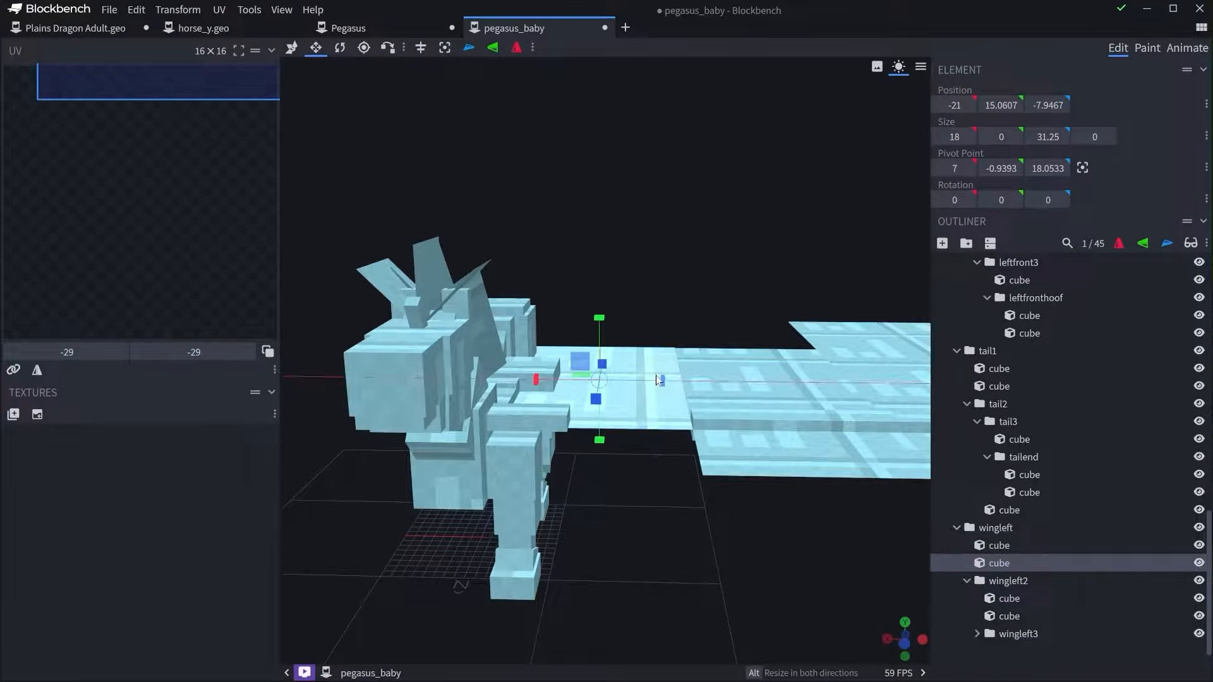
pyautogui.moveTo(656, 375); pyautogui.dragTo(564, 377)
pyautogui.click(707, 393)
pyautogui.moveTo(758, 446); pyautogui.dragTo(699, 438, button='right')
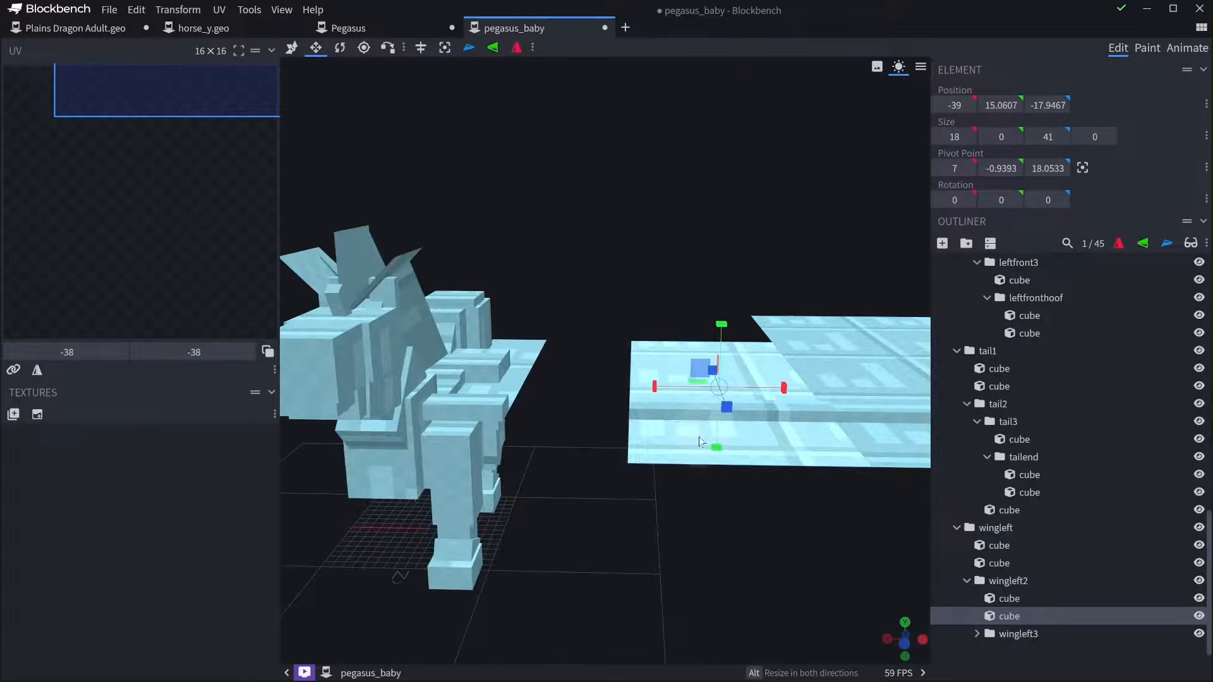
pyautogui.keyDown('ctrl'); pyautogui.click(673, 406); pyautogui.keyUp('ctrl')
pyautogui.moveTo(787, 402); pyautogui.dragTo(683, 406)
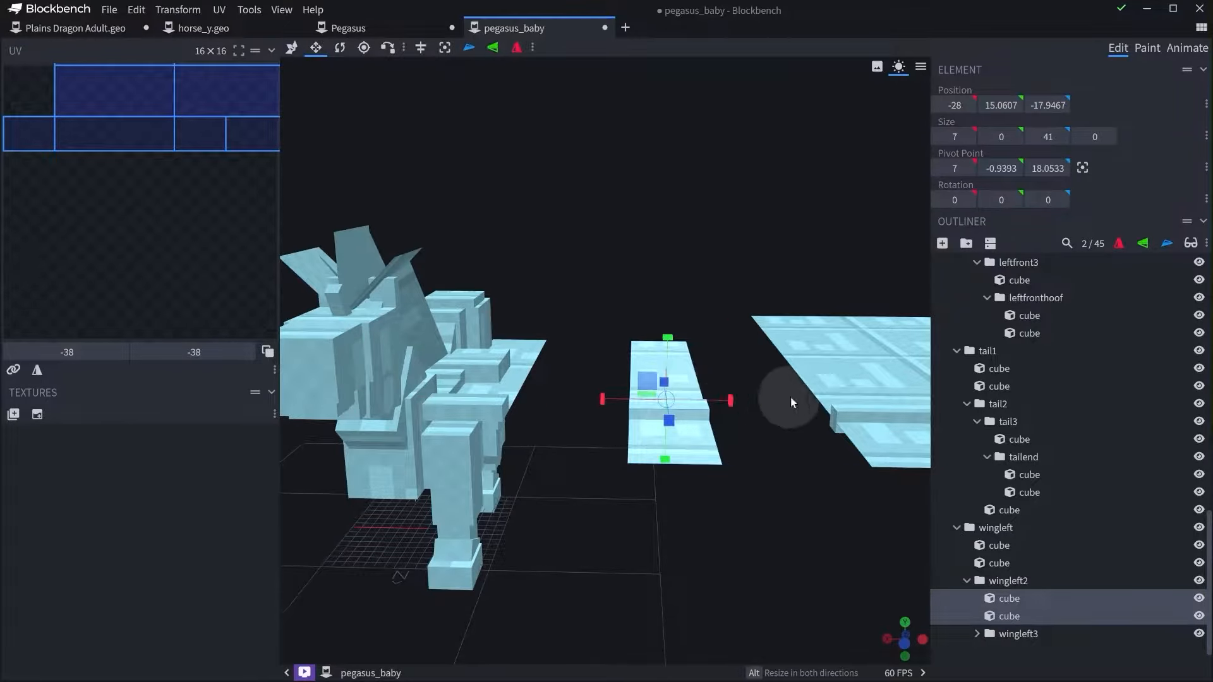
# - Shorten the outer segment's bone and feather plane along X, making the plane 19 units long
pyautogui.moveTo(790, 397); pyautogui.dragTo(662, 382, button='right')
pyautogui.click(724, 348)
pyautogui.keyDown('ctrl'); pyautogui.click(737, 395); pyautogui.keyUp('ctrl')
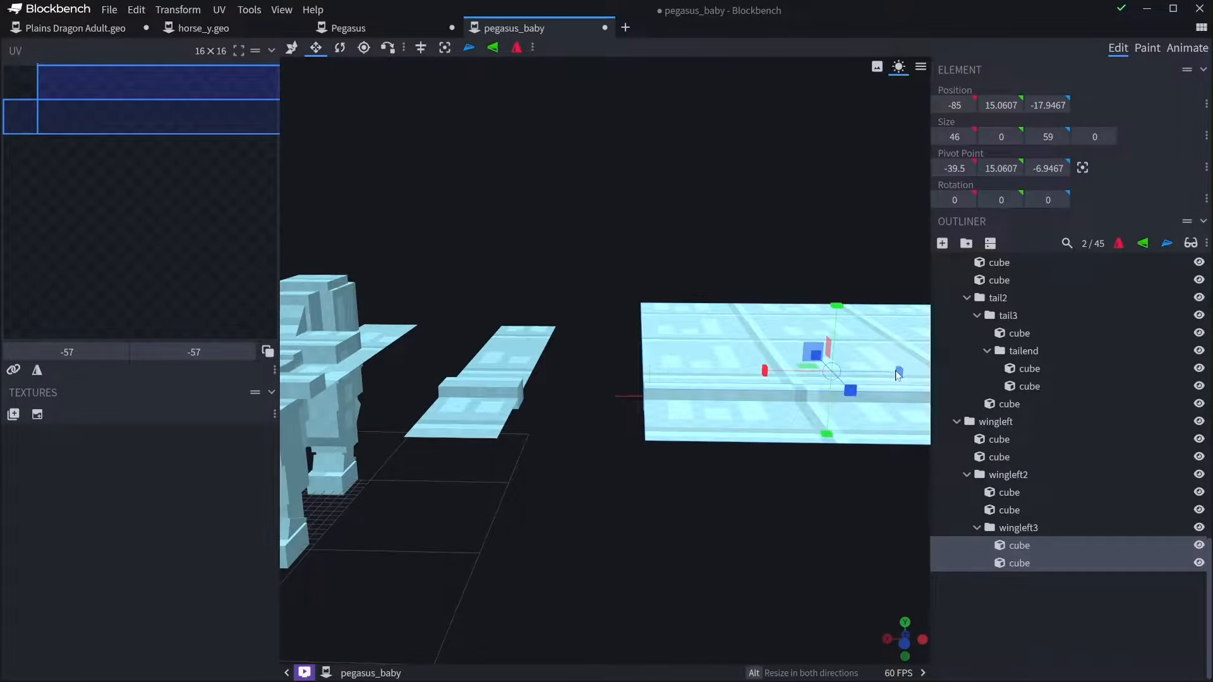
pyautogui.moveTo(899, 375); pyautogui.dragTo(691, 382)
# - Move the middle and outer wing segments together 11 units inward along X to meet the inner segment
pyautogui.keyDown('ctrl'); pyautogui.click(487, 390); pyautogui.keyUp('ctrl')
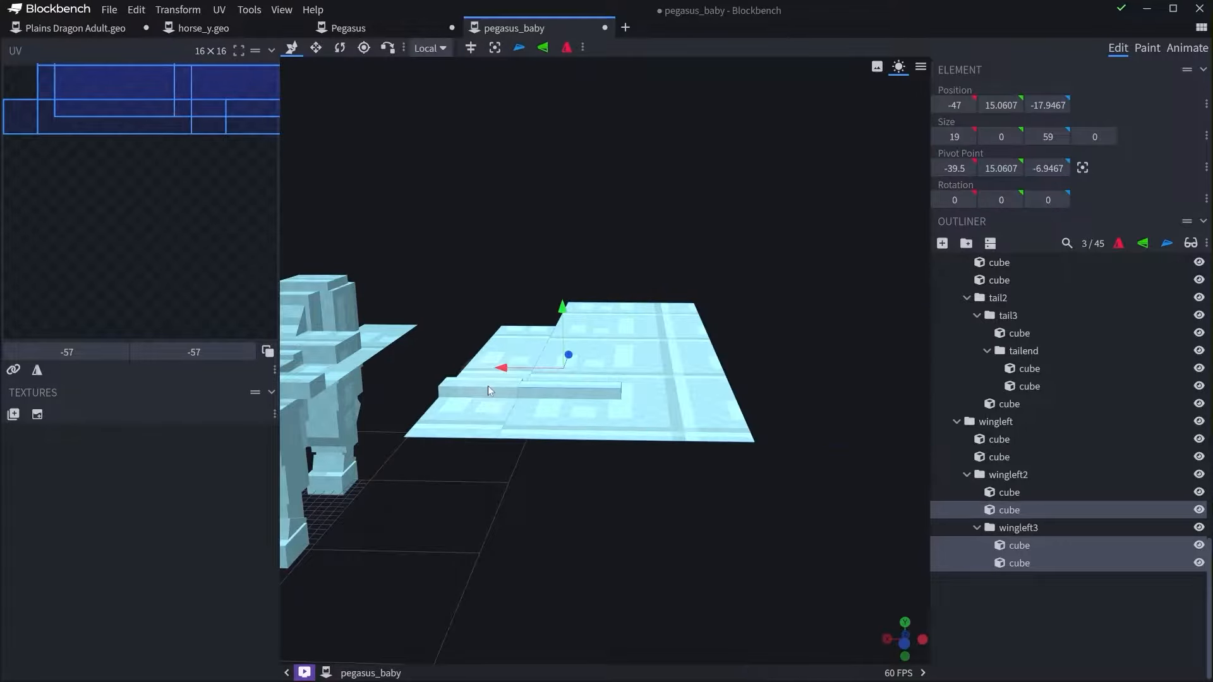
pyautogui.keyDown('ctrl'); pyautogui.click(488, 390); pyautogui.keyUp('ctrl')
pyautogui.moveTo(488, 390); pyautogui.dragTo(710, 396, button='right')
pyautogui.press('s')
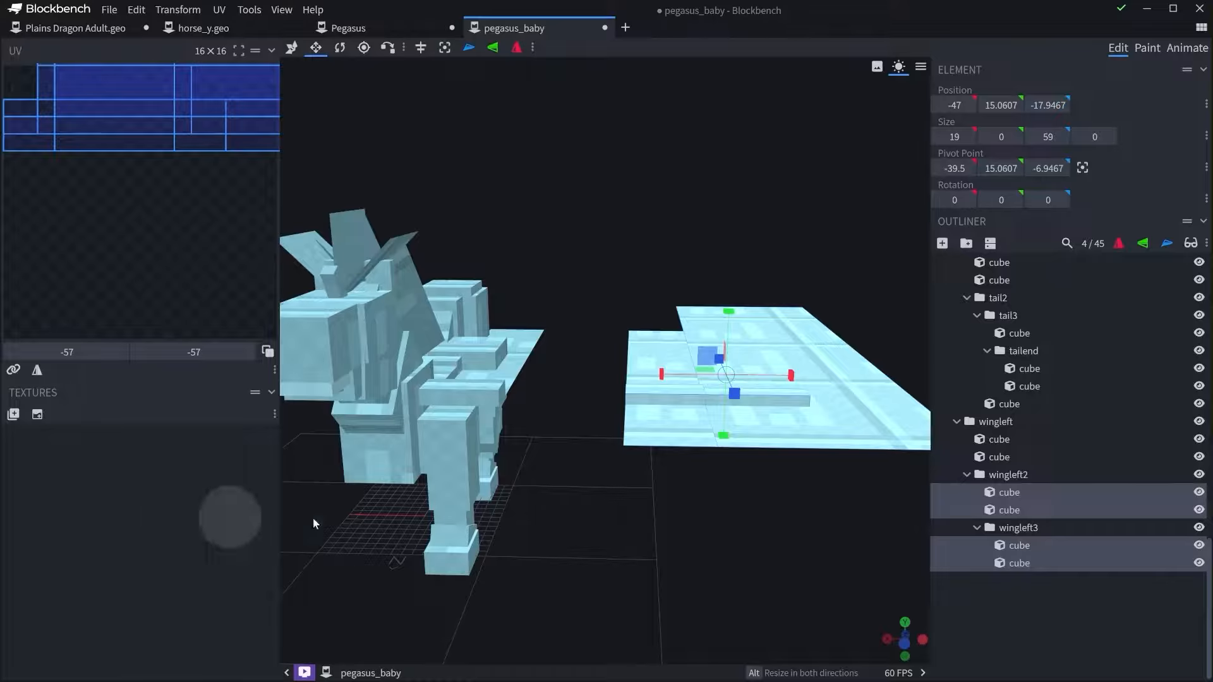
pyautogui.moveTo(567, 225); pyautogui.dragTo(600, 240, button='right')
pyautogui.scroll(2, 600, 240)
pyautogui.press('v')
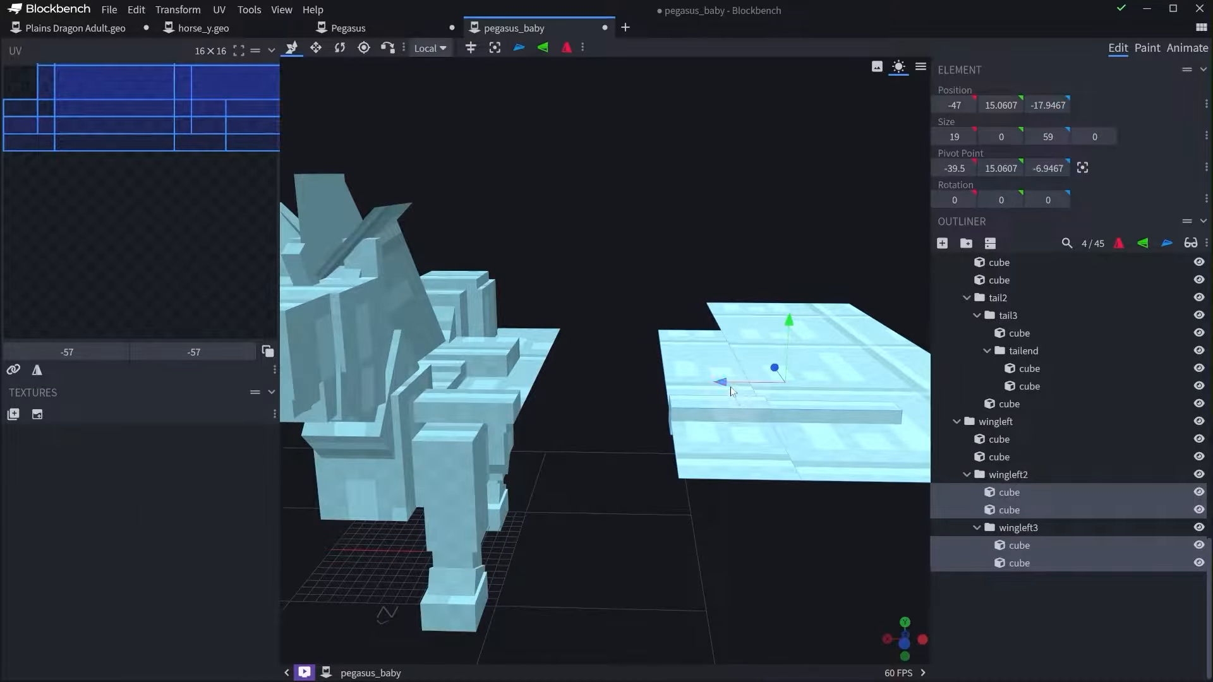
pyautogui.moveTo(731, 391); pyautogui.dragTo(649, 528)
pyautogui.press('s')
pyautogui.moveTo(641, 596); pyautogui.dragTo(693, 501)
pyautogui.moveTo(627, 547); pyautogui.dragTo(628, 582)
# - Raise the inner, middle and outer feather planes together by 0.5 units
pyautogui.click(583, 435)
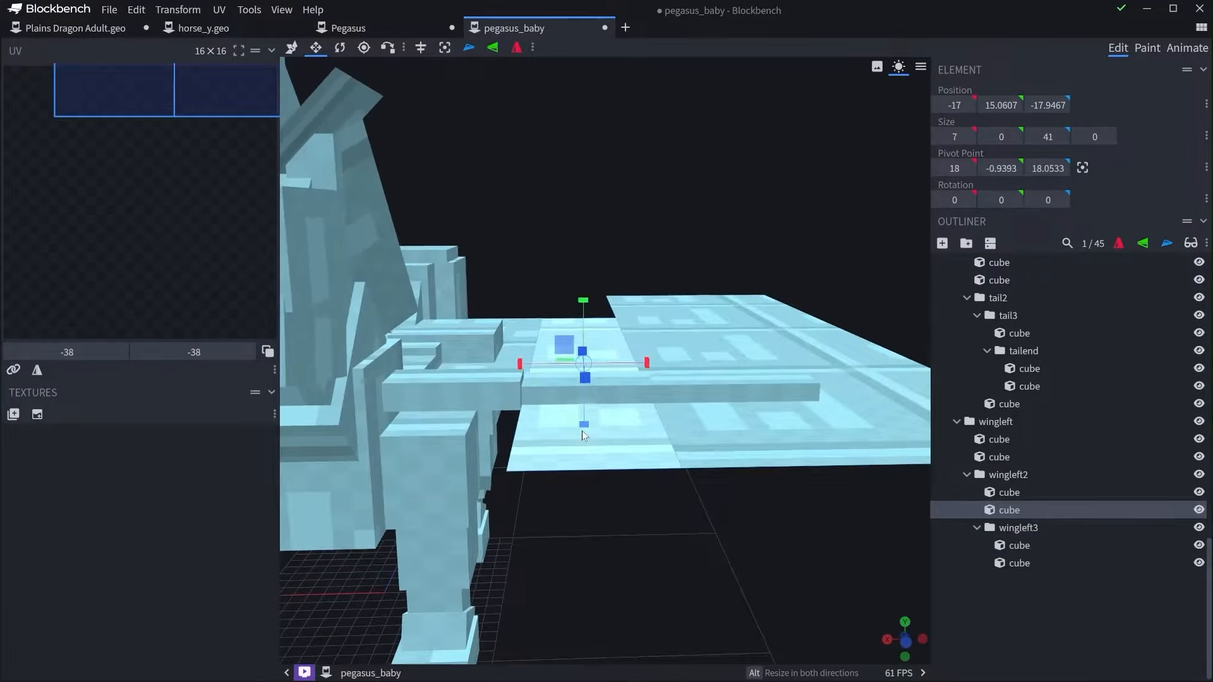
pyautogui.keyDown('ctrl'); pyautogui.click(746, 430); pyautogui.keyUp('ctrl')
pyautogui.keyDown('ctrl'); pyautogui.click(521, 335); pyautogui.keyUp('ctrl')
pyautogui.press('v')
pyautogui.moveTo(583, 302); pyautogui.dragTo(583, 293)
# - Shorten all three feather planes by 16 units at their rear edges along Z
pyautogui.moveTo(607, 537); pyautogui.dragTo(783, 568)
pyautogui.press('s')
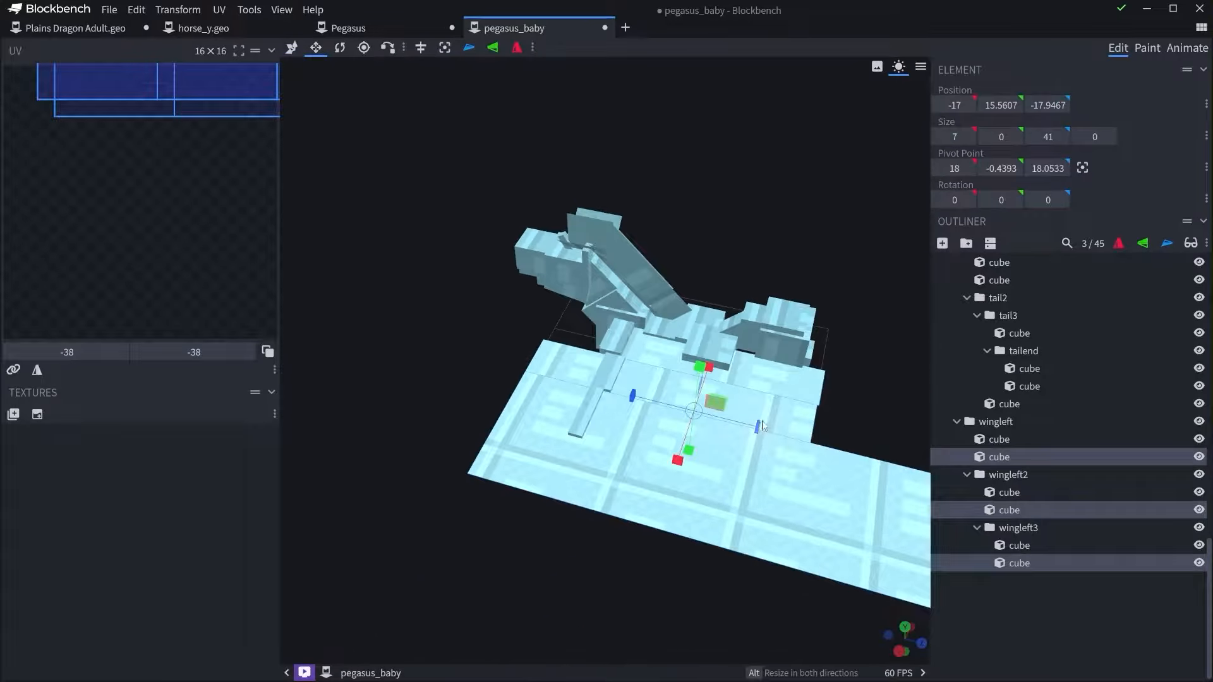
pyautogui.moveTo(761, 428); pyautogui.dragTo(601, 400)
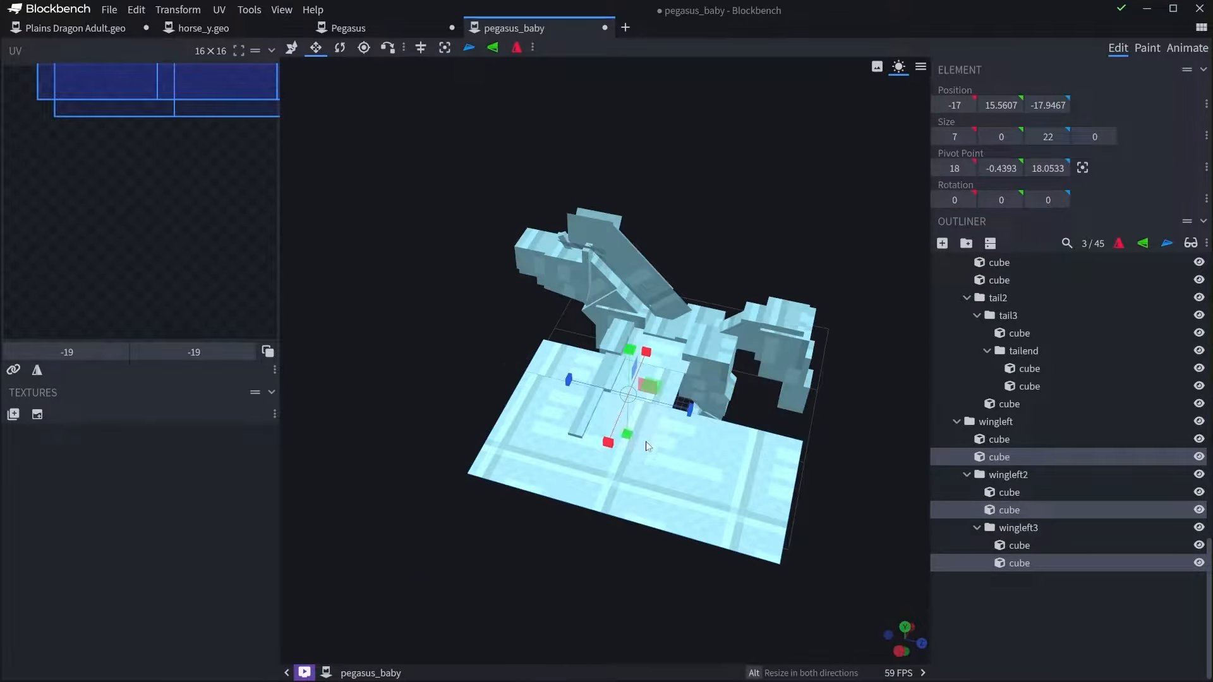
pyautogui.moveTo(690, 409); pyautogui.dragTo(705, 413)
# - Shorten the outer feather plane at its rear edge to 27 units in Z
pyautogui.click(751, 478)
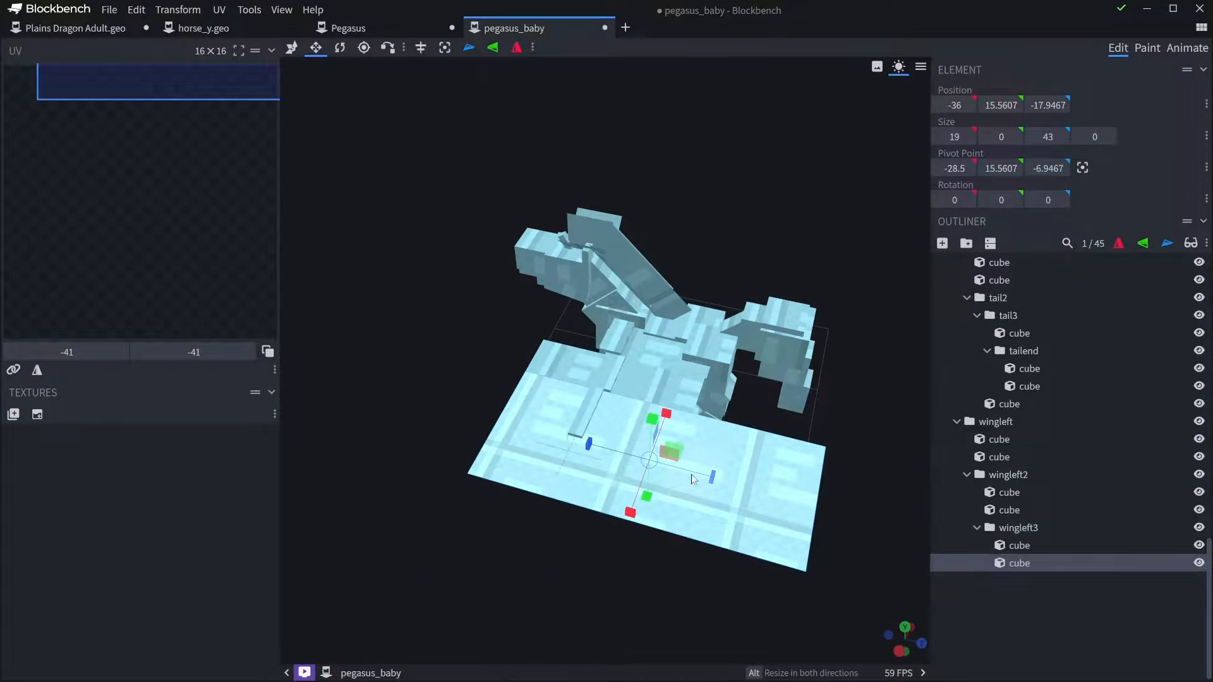
pyautogui.moveTo(711, 478); pyautogui.dragTo(579, 458)
pyautogui.moveTo(757, 519); pyautogui.dragTo(773, 519)
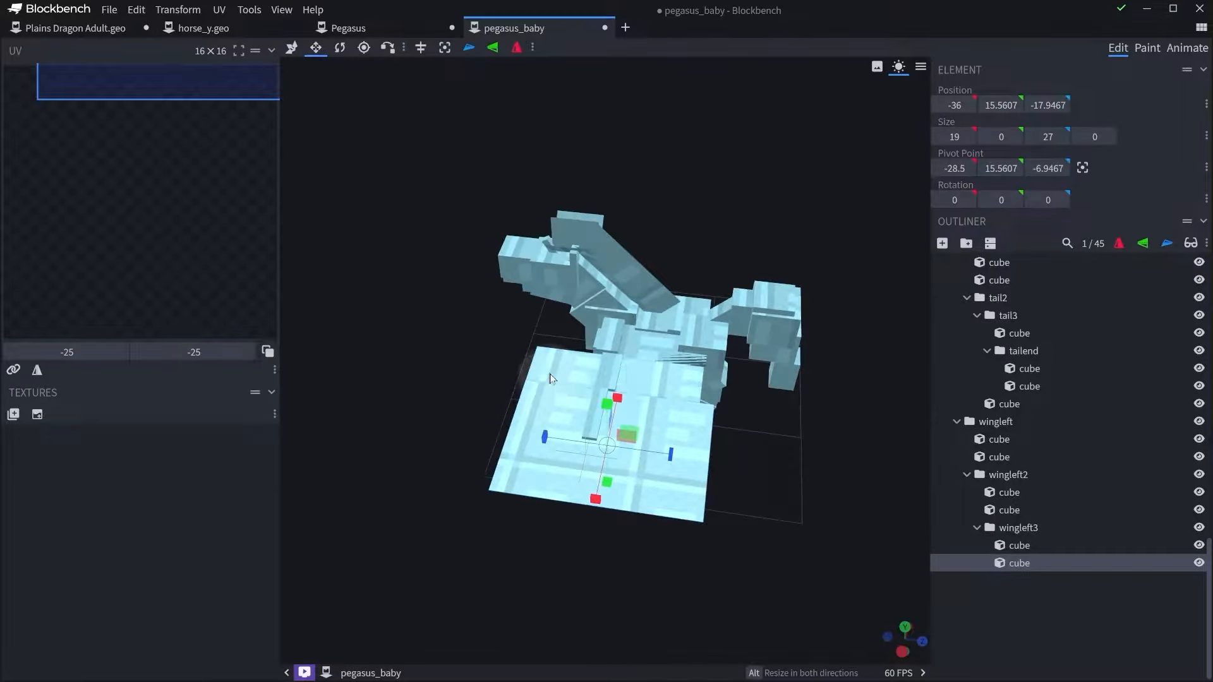
# - Pull the front edges of the middle and outer feather planes back 7 units, leaving the outer plane 20 units deep
pyautogui.keyDown('ctrl'); pyautogui.click(551, 374); pyautogui.keyUp('ctrl')
pyautogui.click(606, 412)
pyautogui.keyDown('ctrl'); pyautogui.click(556, 374); pyautogui.keyUp('ctrl')
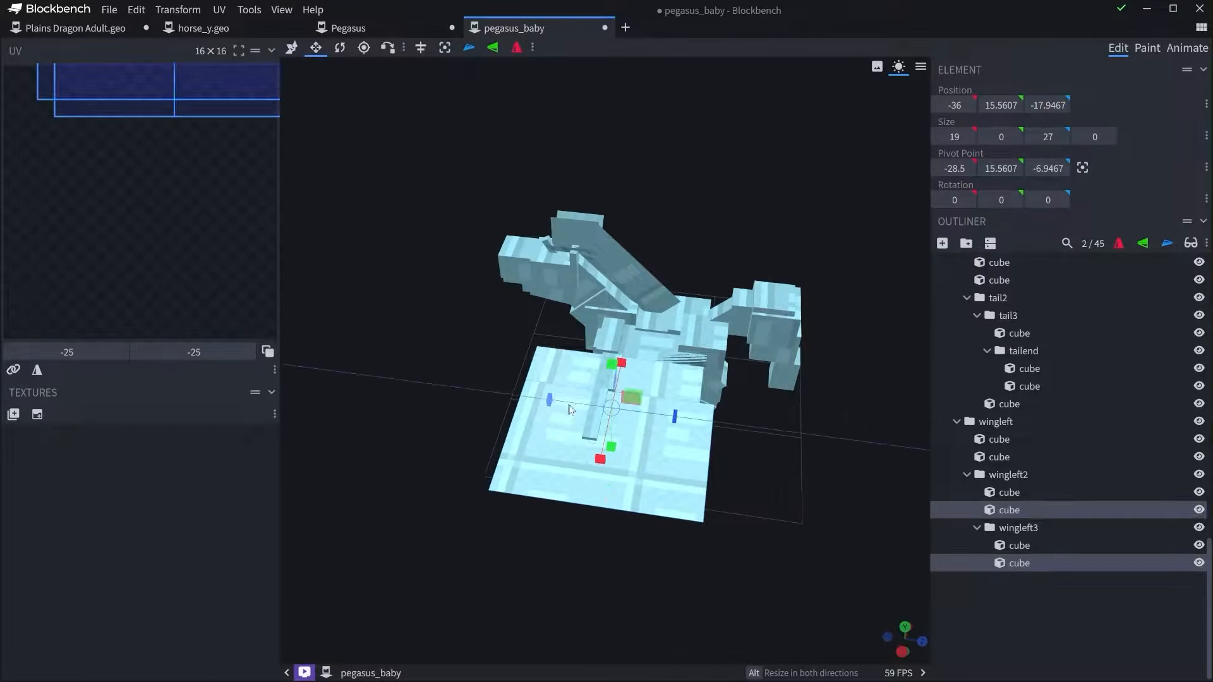
pyautogui.moveTo(570, 410); pyautogui.dragTo(609, 415)
pyautogui.moveTo(643, 330); pyautogui.dragTo(728, 267)
# - Shorten the outer feather plane at the wingtip to 16 units in X
pyautogui.click(695, 495)
pyautogui.moveTo(665, 514); pyautogui.dragTo(663, 491)
pyautogui.keyDown('ctrl'); pyautogui.click(584, 398); pyautogui.keyUp('ctrl')
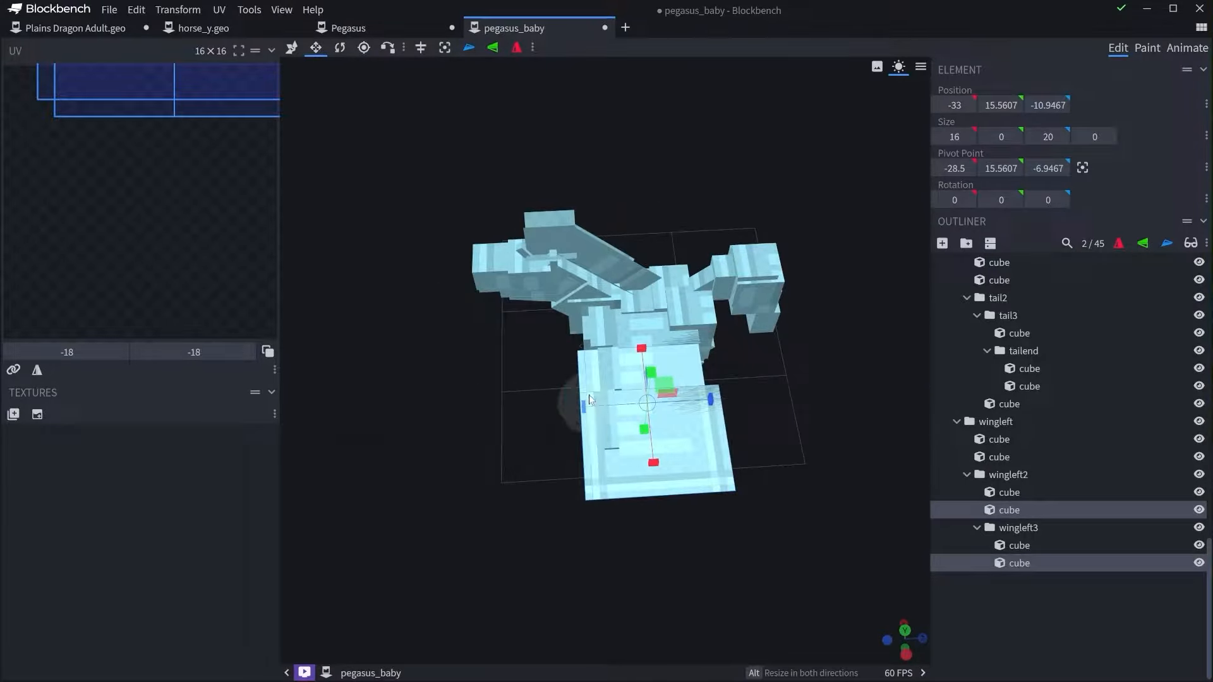
pyautogui.moveTo(589, 398); pyautogui.dragTo(678, 318)
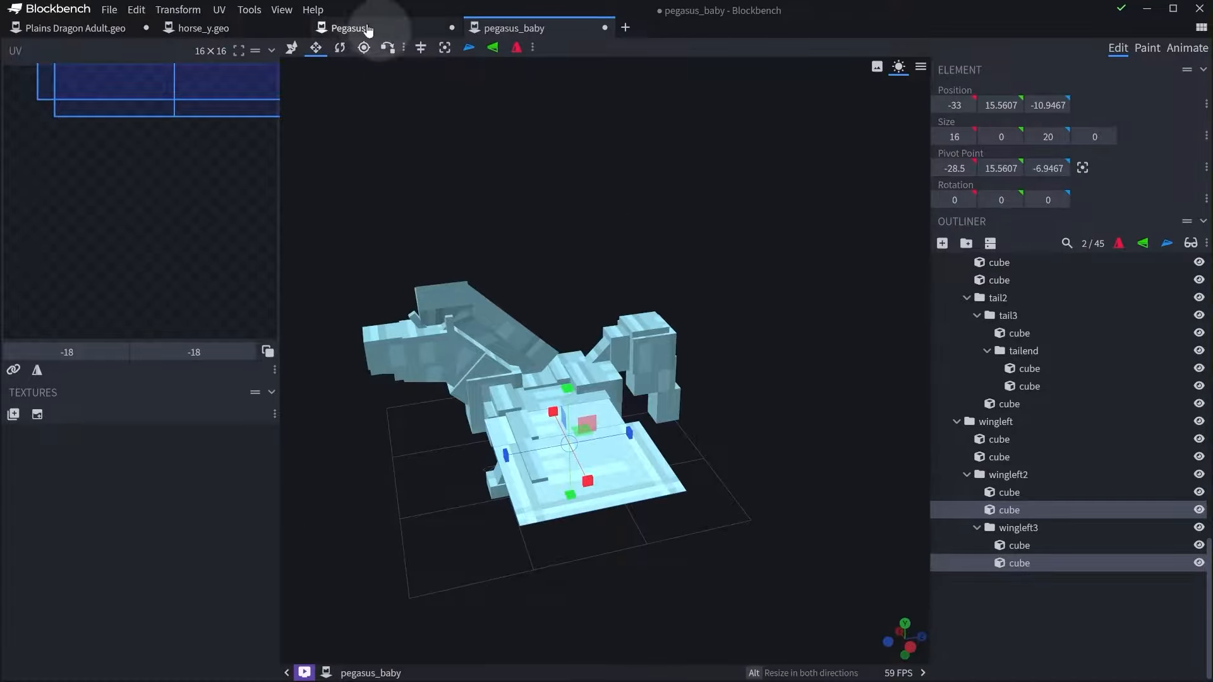
# - Return to the adult model and save the projects as Pegasus V1 and Pegasus Baby V1
pyautogui.click(368, 30)
pyautogui.scroll(-6, 559, 289)
pyautogui.moveTo(620, 551); pyautogui.dragTo(480, 190)
pyautogui.click(109, 9)
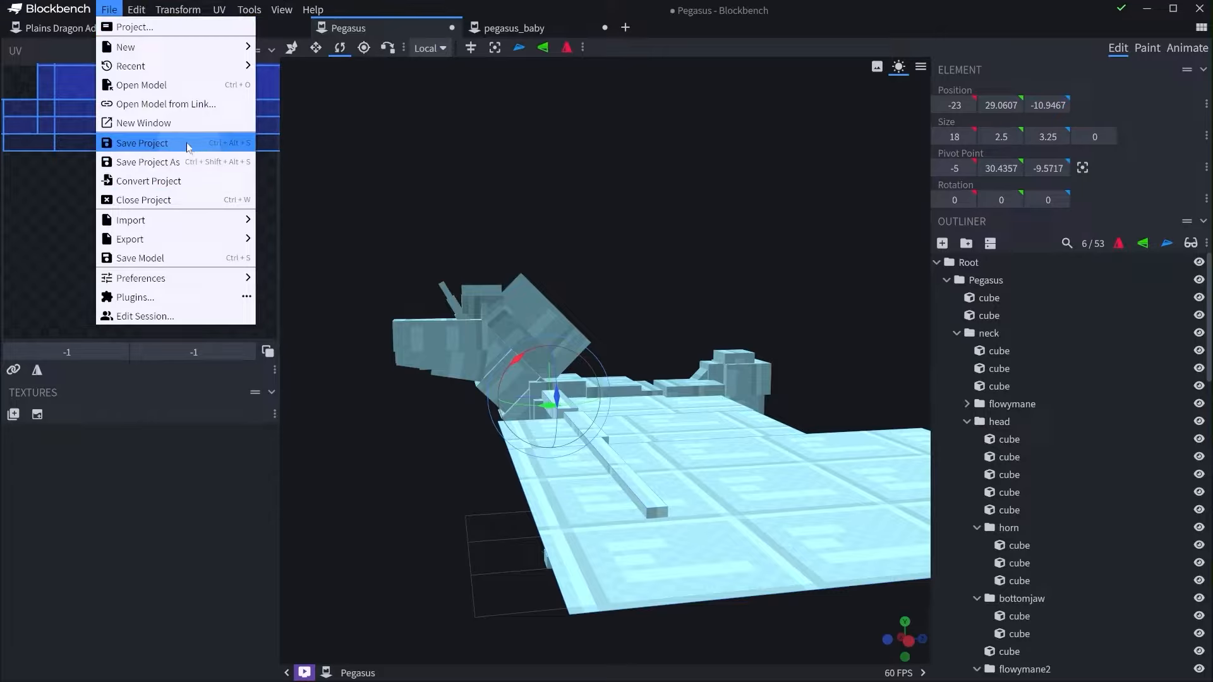
pyautogui.click(566, 177)
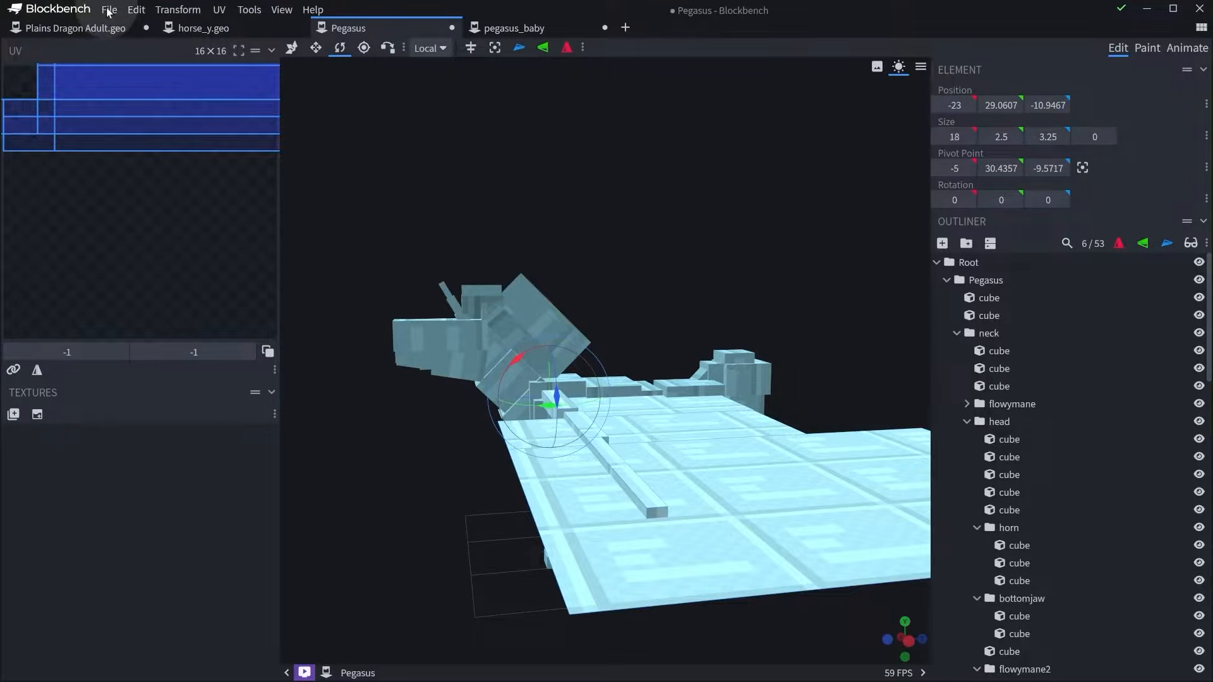
pyautogui.click(122, 76)
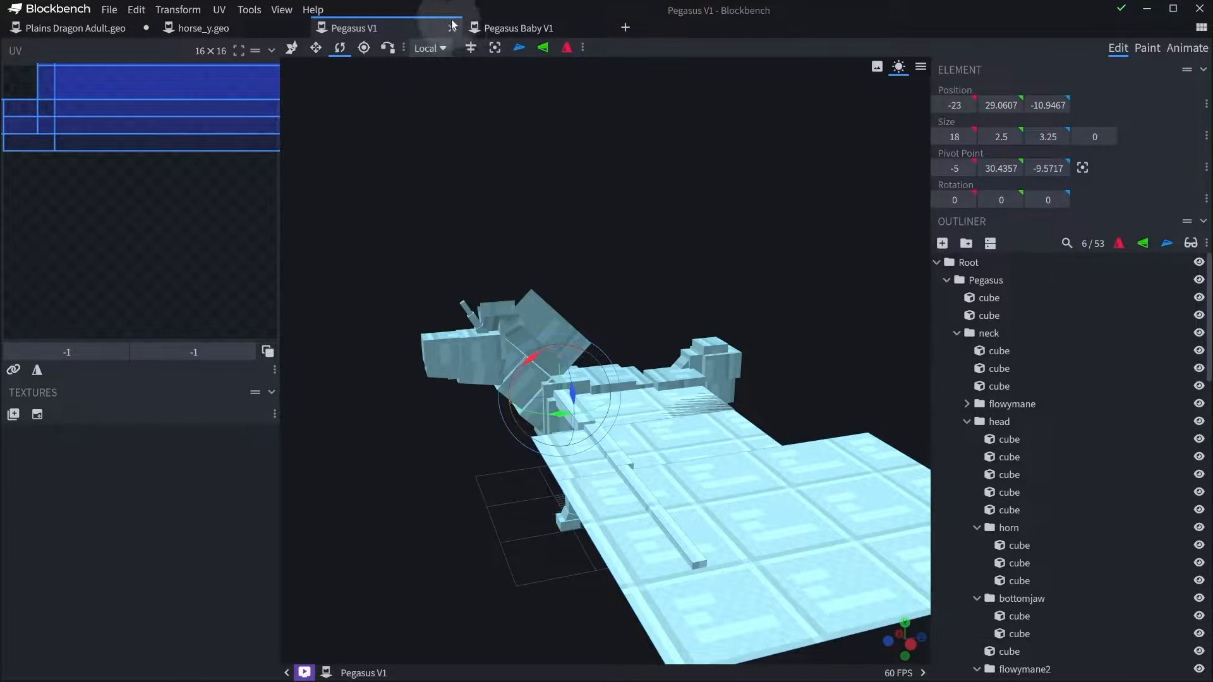
pyautogui.moveTo(523, 36)
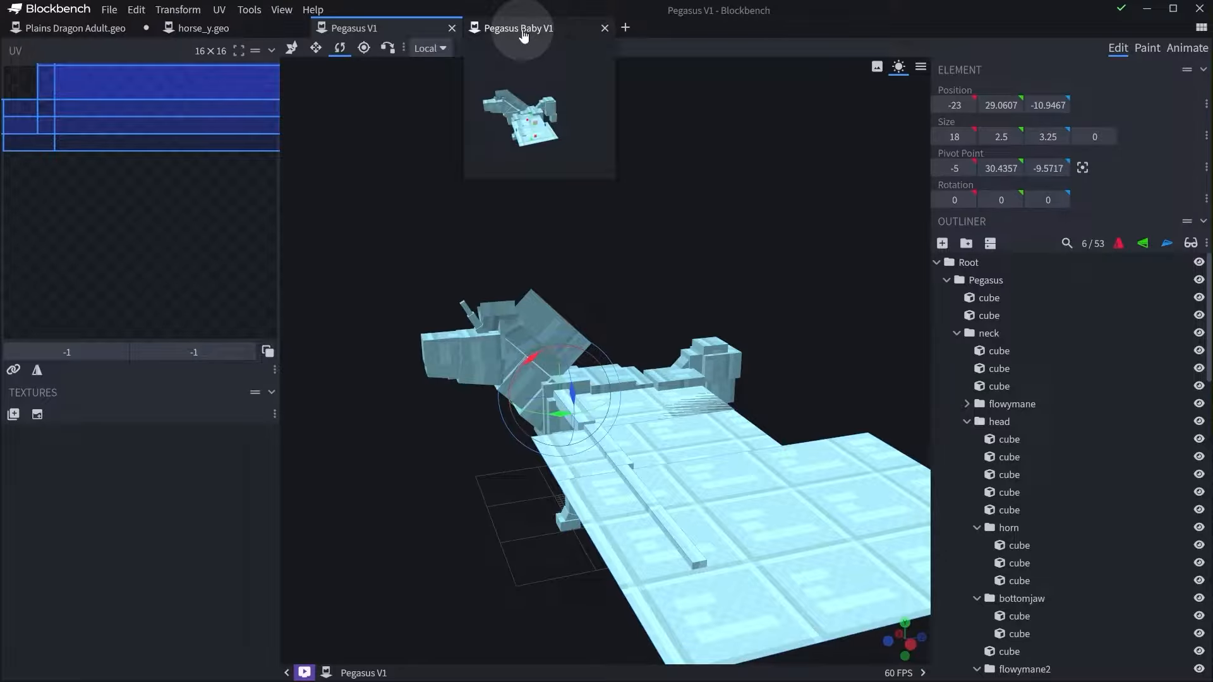
pyautogui.moveTo(607, 291); pyautogui.dragTo(427, 256)
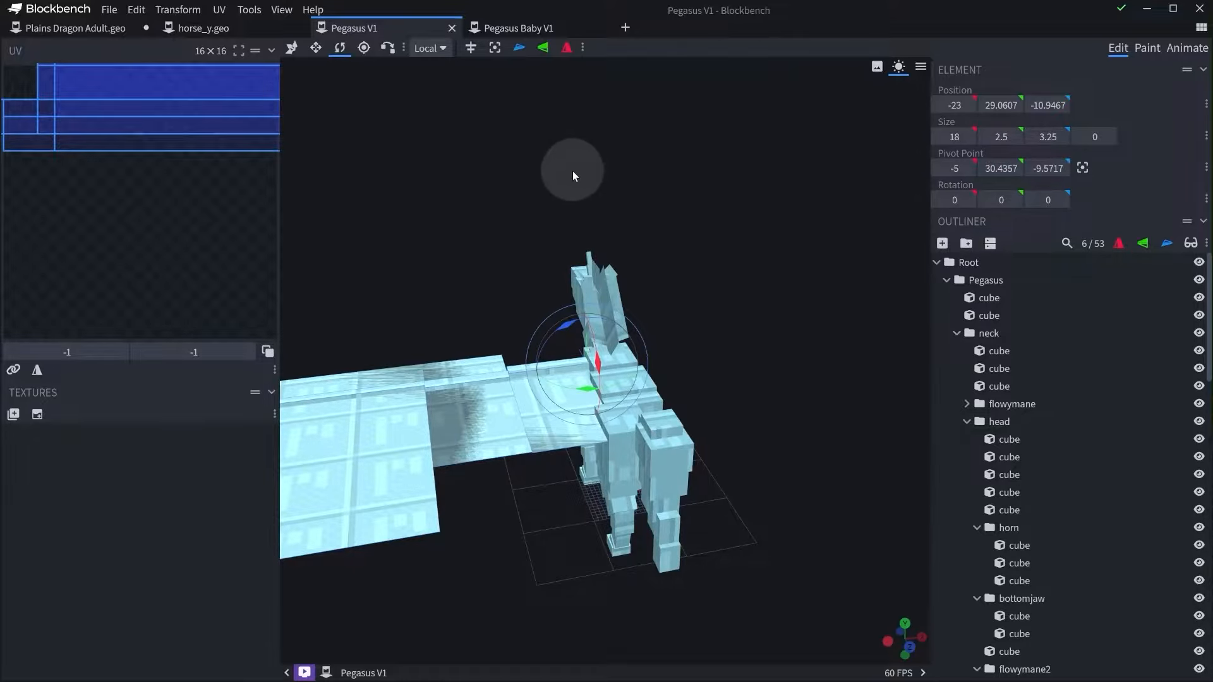
pyautogui.scroll(4, 570, 193)
pyautogui.moveTo(631, 246); pyautogui.dragTo(457, 342)
pyautogui.moveTo(665, 207); pyautogui.dragTo(390, 135)
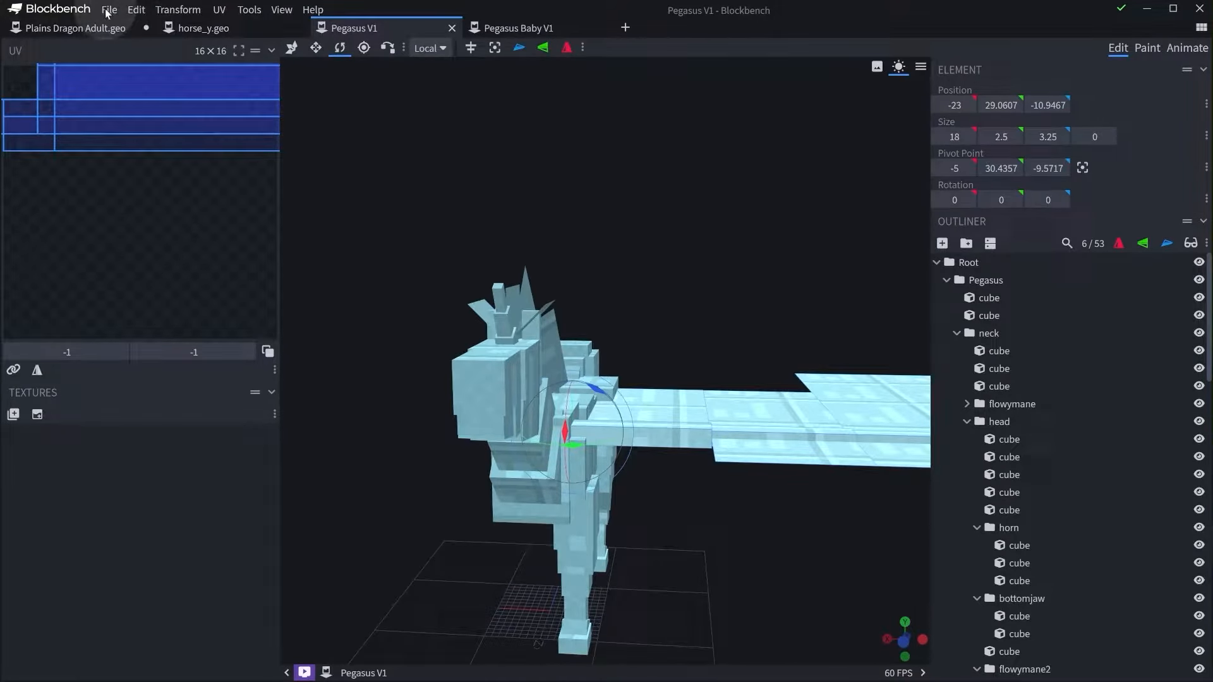
pyautogui.moveTo(445, 184); pyautogui.dragTo(600, 228)
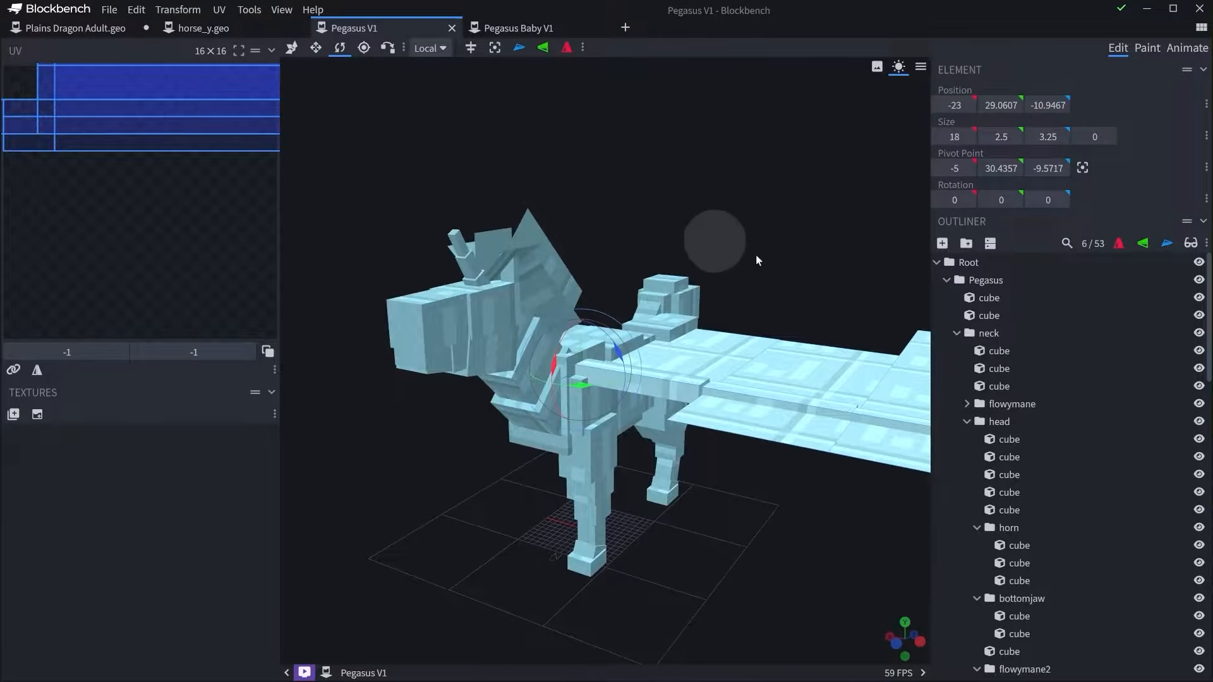
# - Select the adult model's Root group with all its elements and compare the adult with the baby model
pyautogui.click(979, 266)
pyautogui.moveTo(709, 171); pyautogui.dragTo(625, 161)
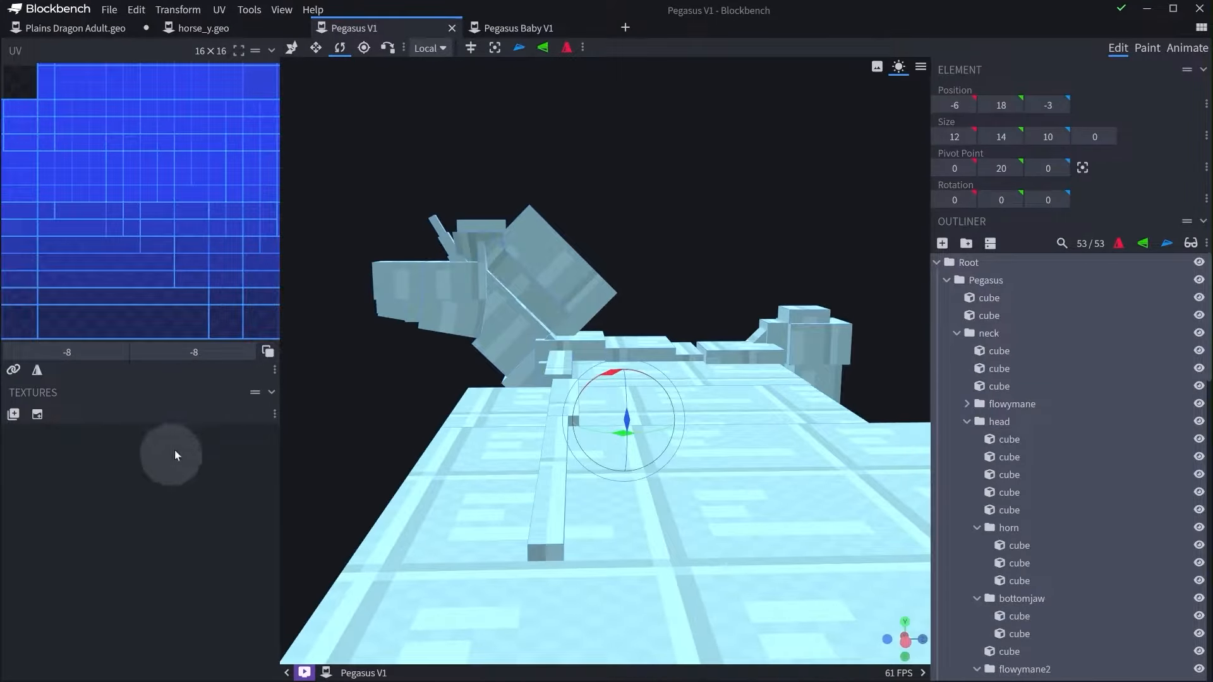
pyautogui.moveTo(480, 173)
pyautogui.mouseDown()
pyautogui.moveTo(601, 170)
pyautogui.moveTo(481, 170)
pyautogui.mouseUp()
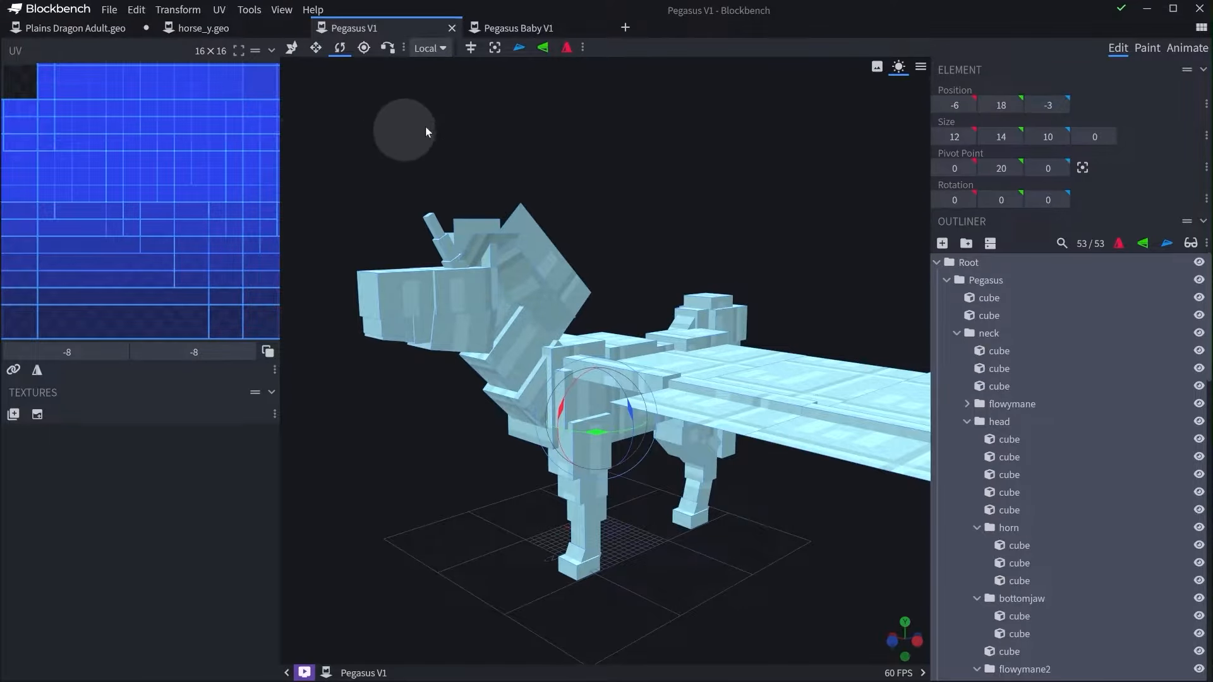
pyautogui.moveTo(680, 255); pyautogui.dragTo(579, 206)
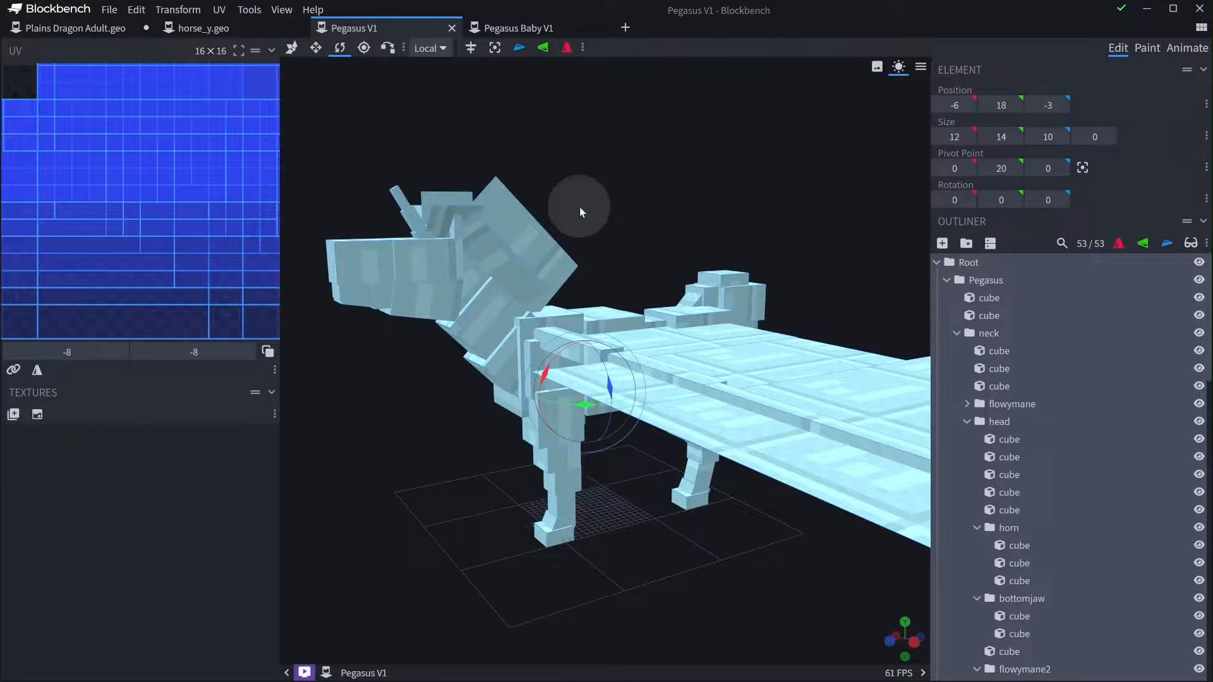
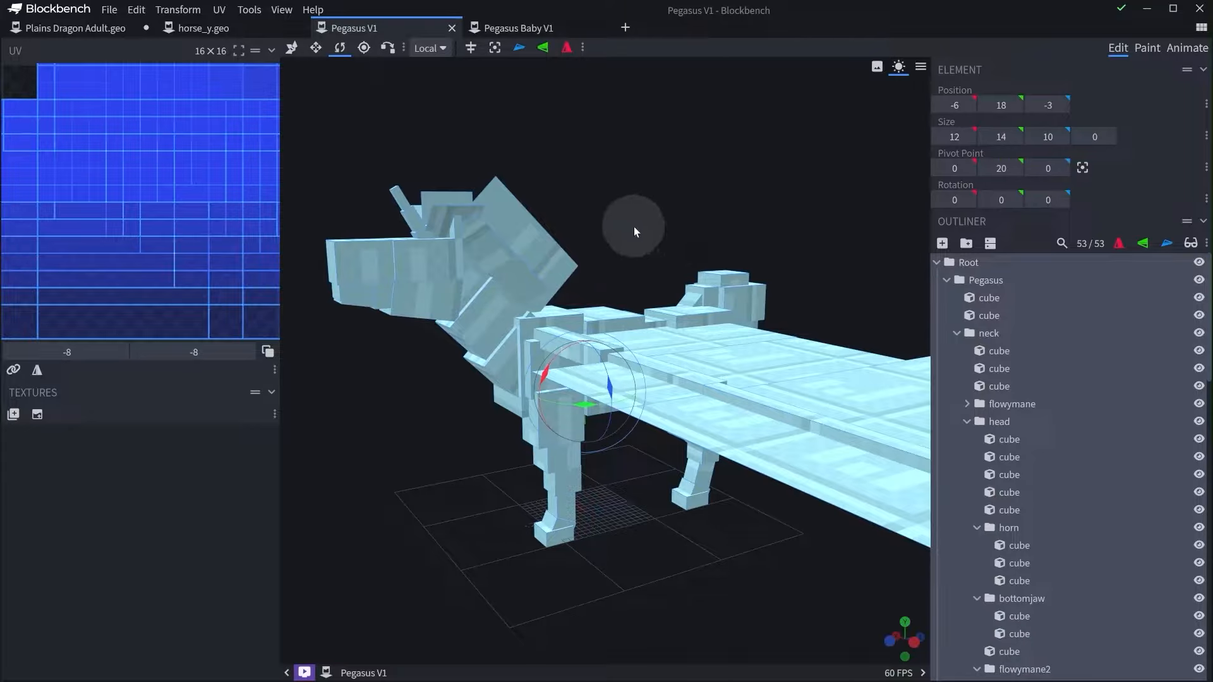
pyautogui.moveTo(648, 234); pyautogui.dragTo(572, 212)
pyautogui.click(515, 28)
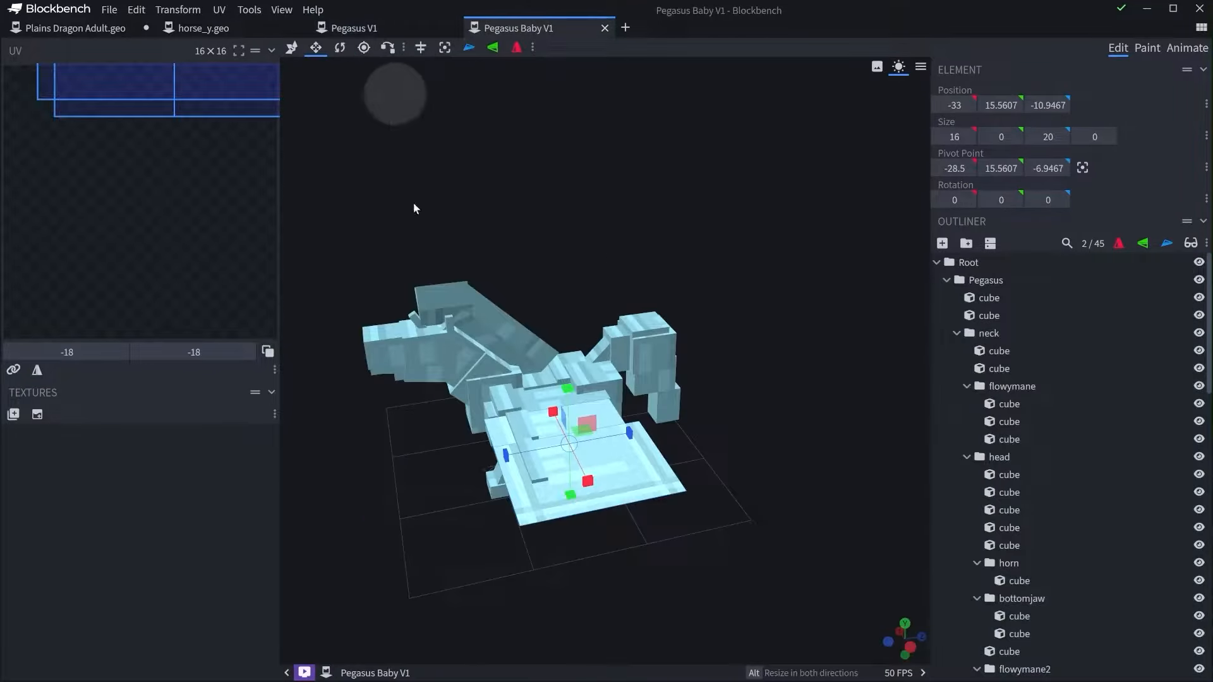
pyautogui.click(379, 28)
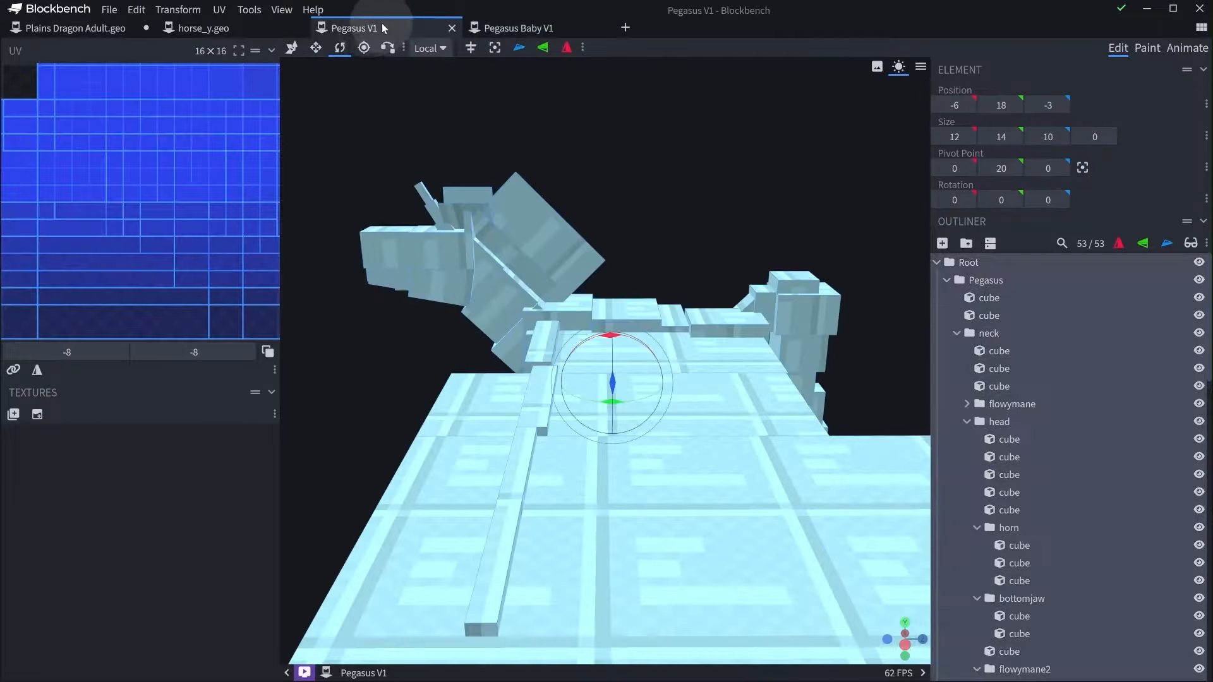
pyautogui.moveTo(556, 181); pyautogui.dragTo(242, 11)
# - Close the Plains Dragon Adult reference model and discard its unsaved changes
pyautogui.moveTo(100, 34)
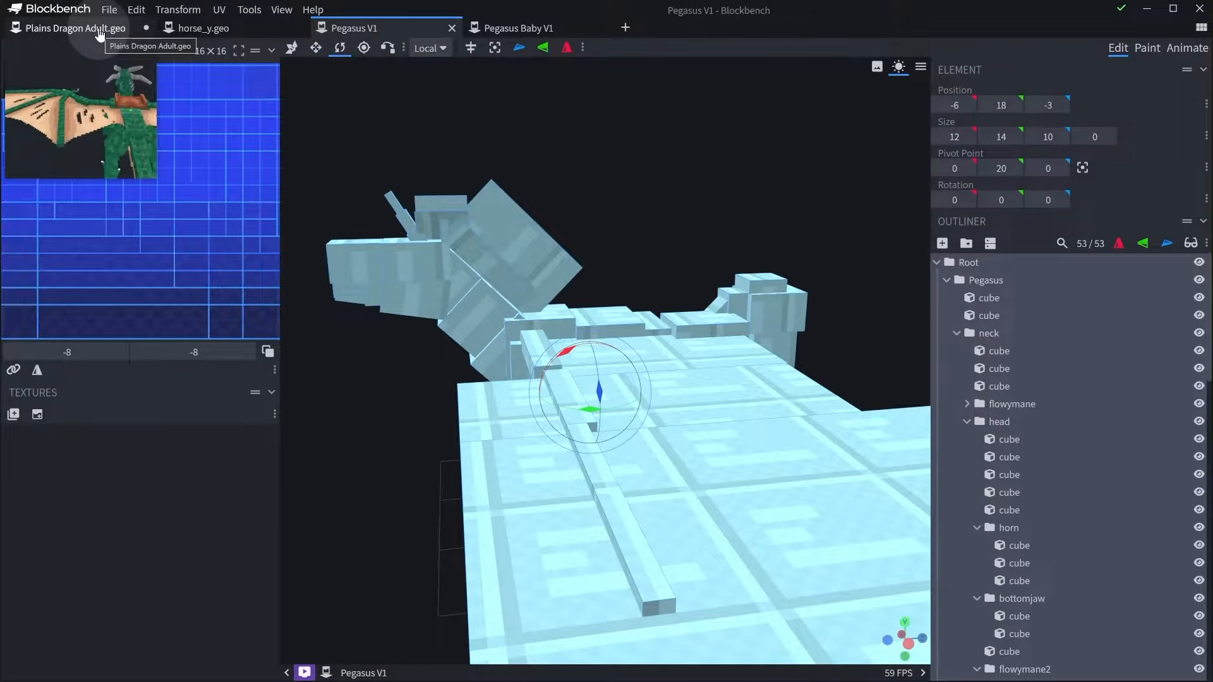
pyautogui.click(103, 30)
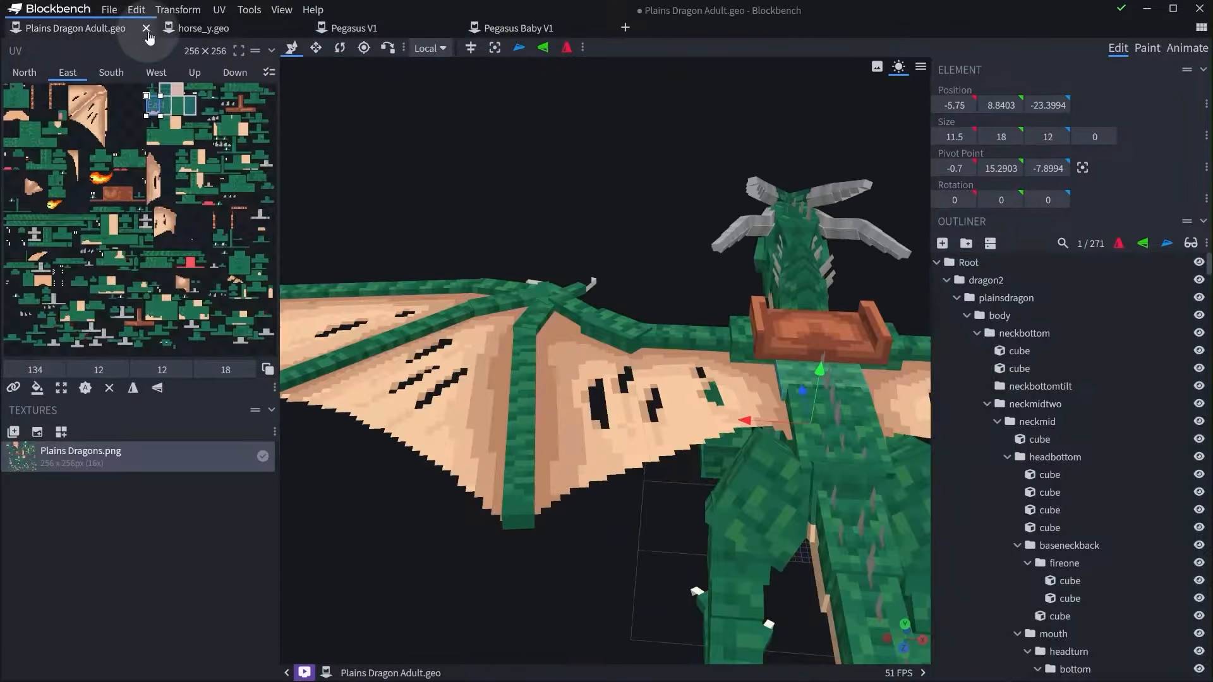
pyautogui.click(146, 29)
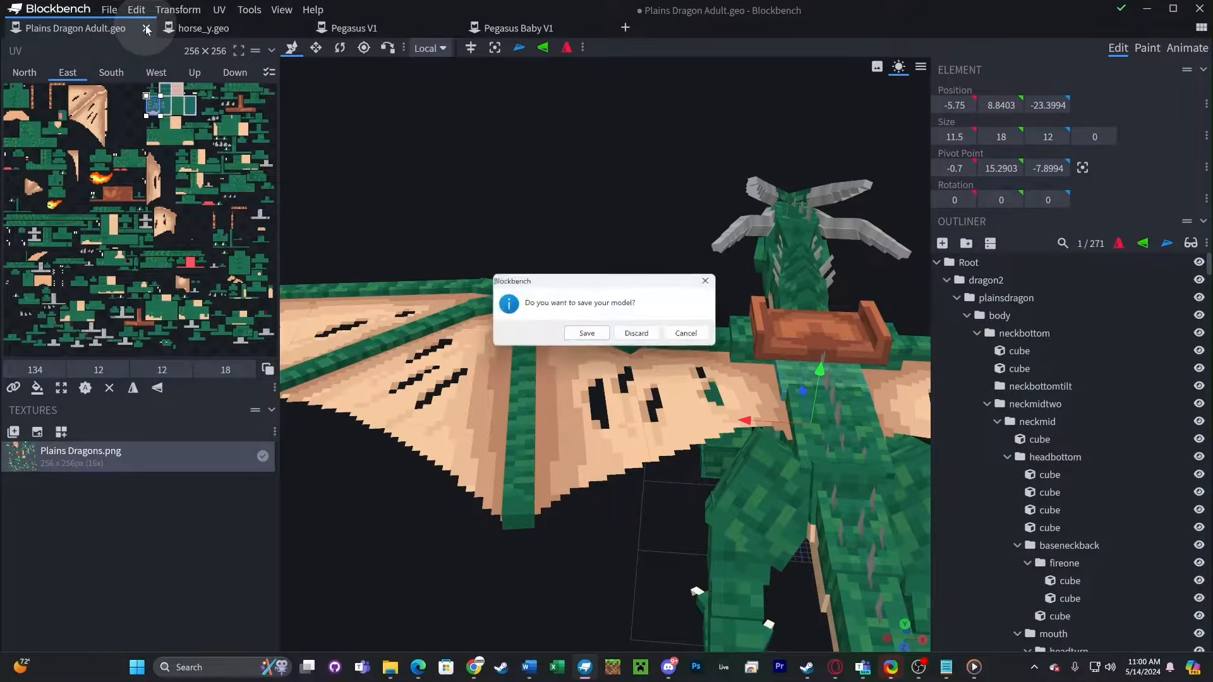
pyautogui.click(638, 335)
# - Examine the horse reference model's textured head, body, legs and hooves from several angles
pyautogui.moveTo(547, 215); pyautogui.dragTo(661, 197)
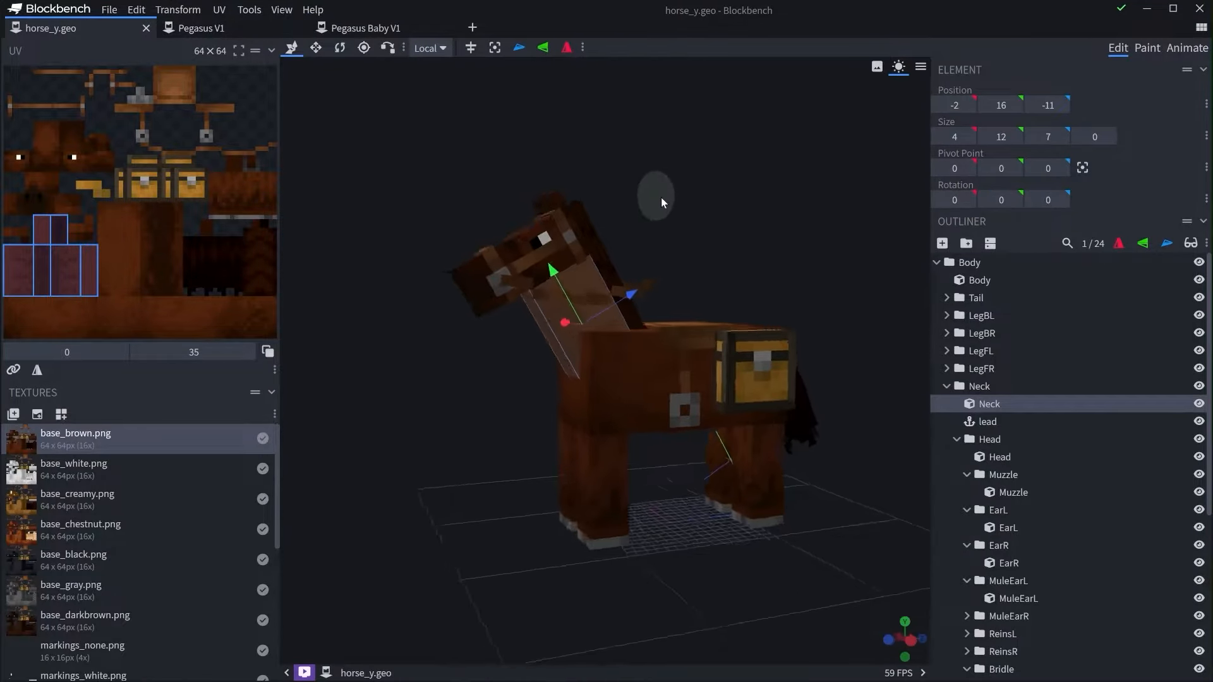
pyautogui.scroll(3, 506, 189)
pyautogui.moveTo(234, 30)
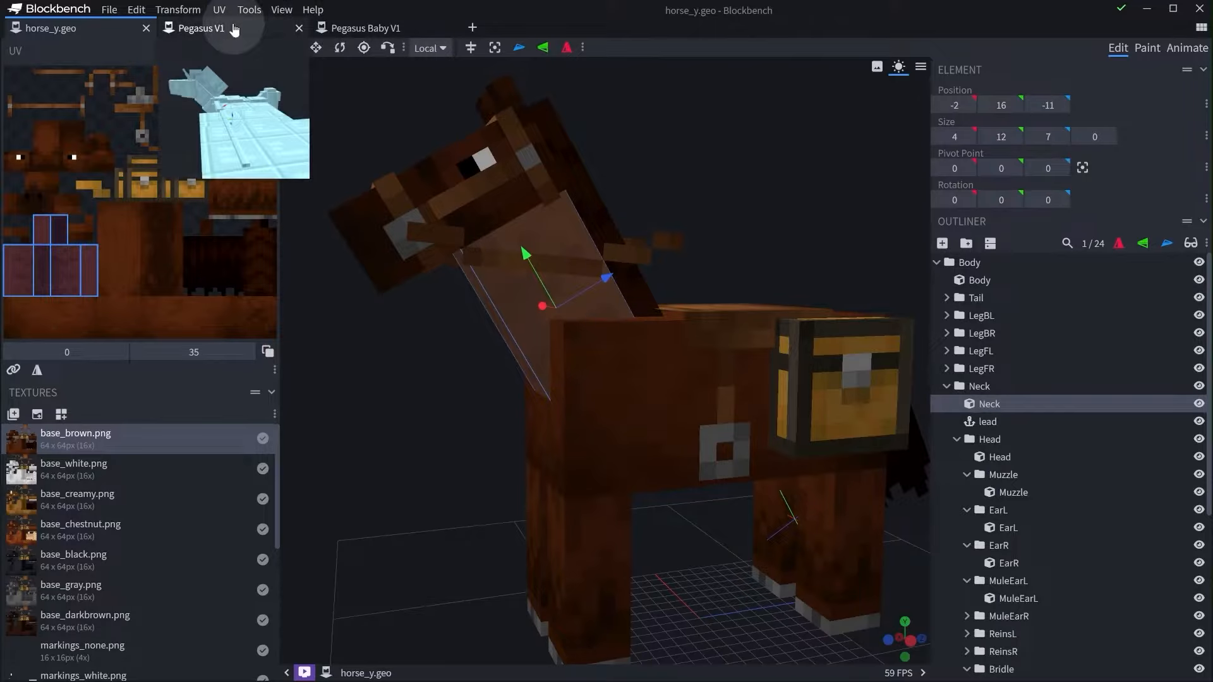
pyautogui.scroll(-3, 627, 401)
pyautogui.moveTo(627, 402); pyautogui.dragTo(559, 338, button='right')
pyautogui.scroll(3, 627, 480)
pyautogui.moveTo(626, 480); pyautogui.dragTo(594, 600)
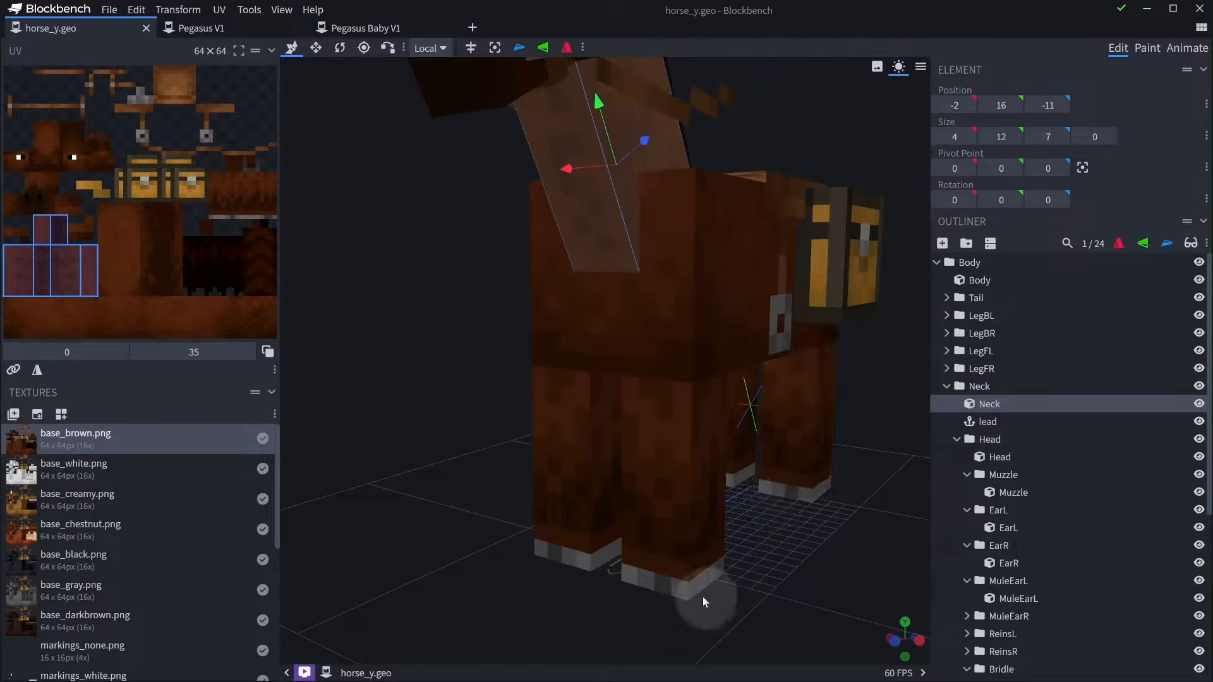
# - Create a 16x texture template named Pegasus for the whole adult model, with rearranged UVs and padding enabled
pyautogui.click(197, 27)
pyautogui.moveTo(689, 209); pyautogui.dragTo(586, 233)
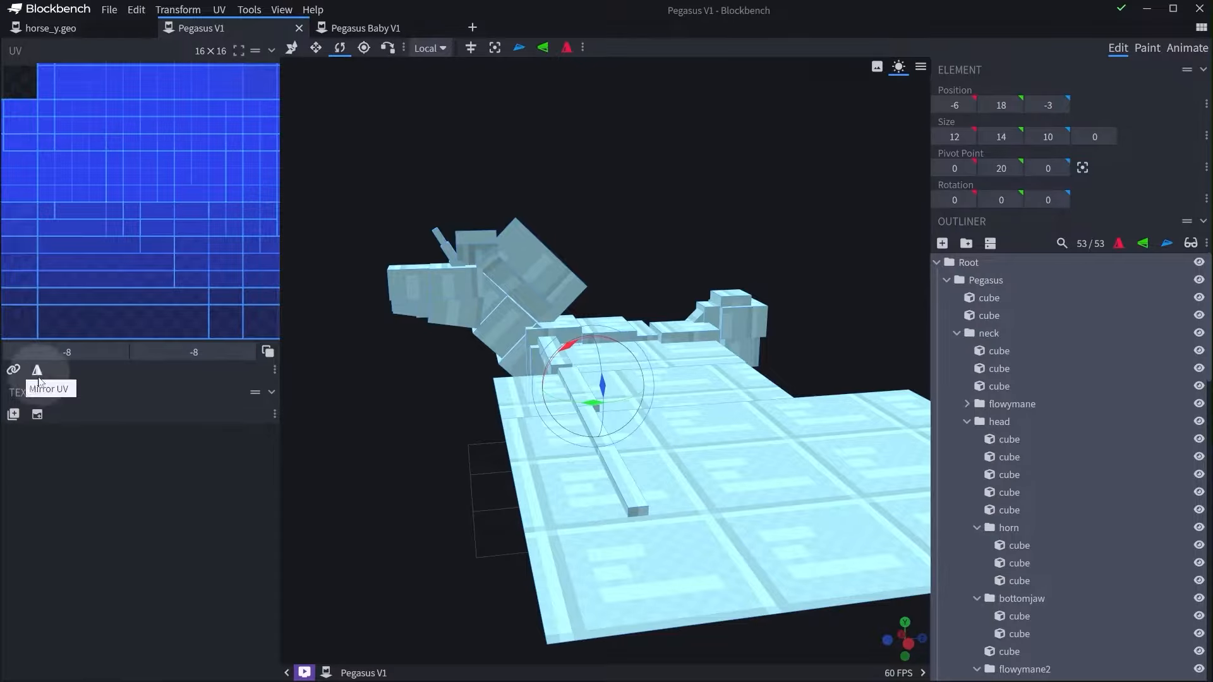
pyautogui.click(33, 423)
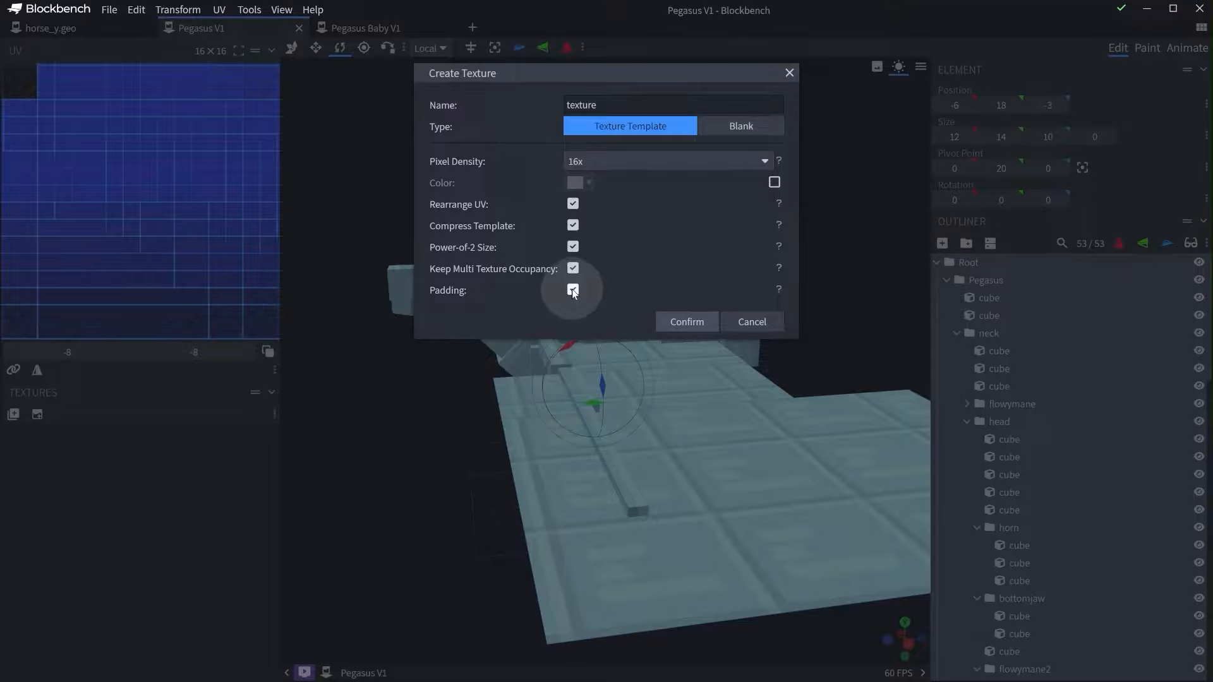
pyautogui.click(572, 264)
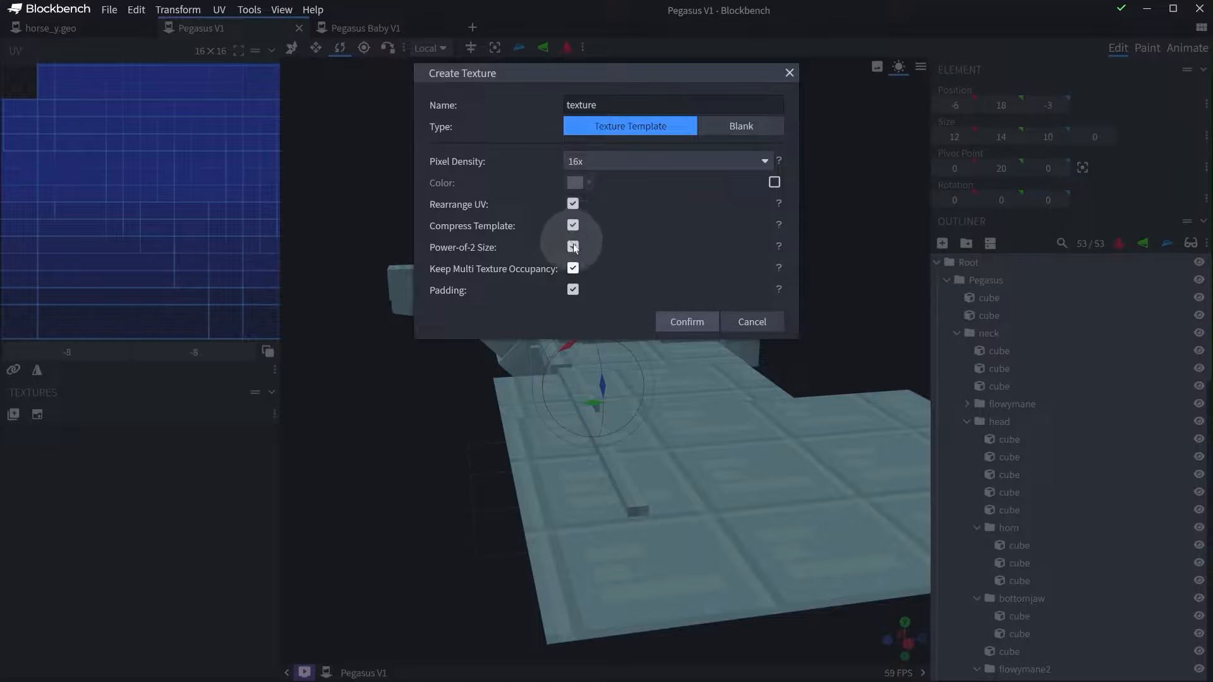
pyautogui.click(603, 161)
pyautogui.click(605, 182)
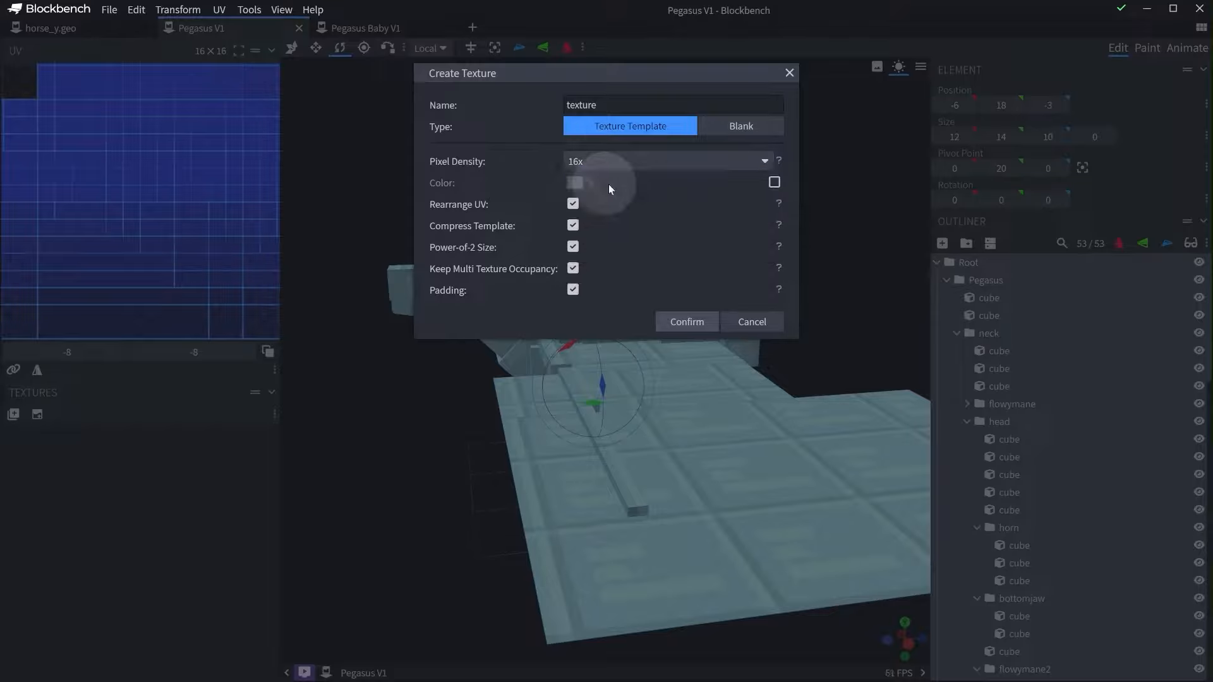
pyautogui.click(600, 104)
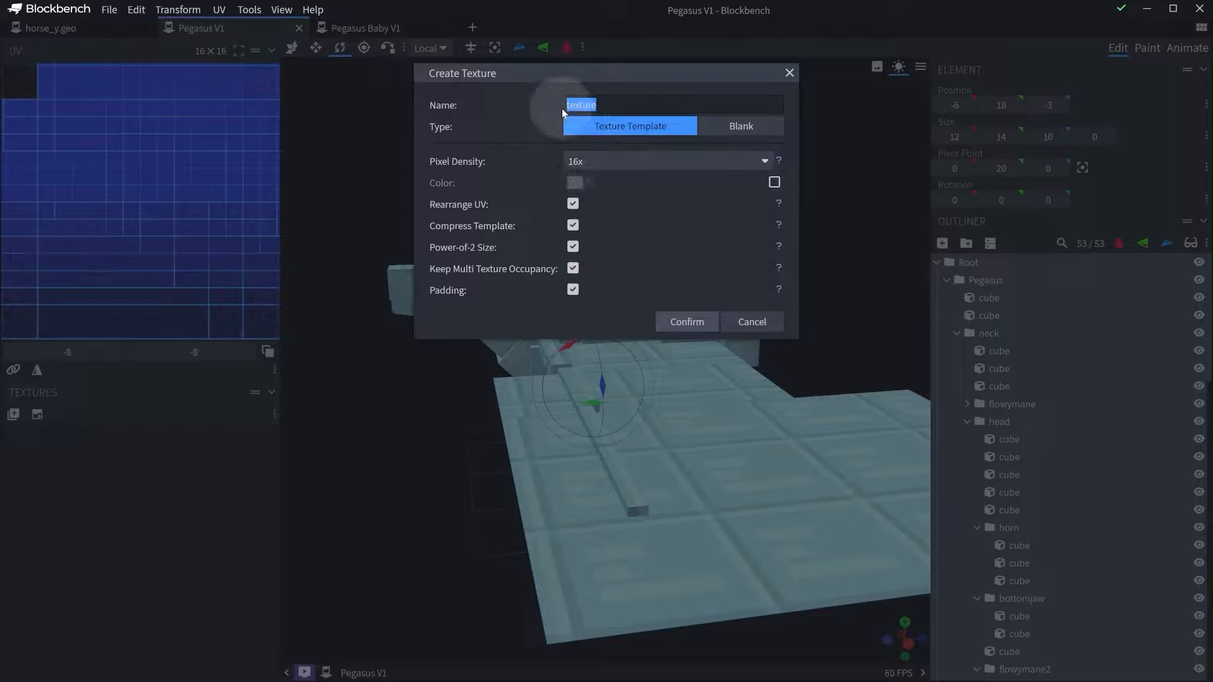
pyautogui.write('Pegasus')
pyautogui.click(678, 321)
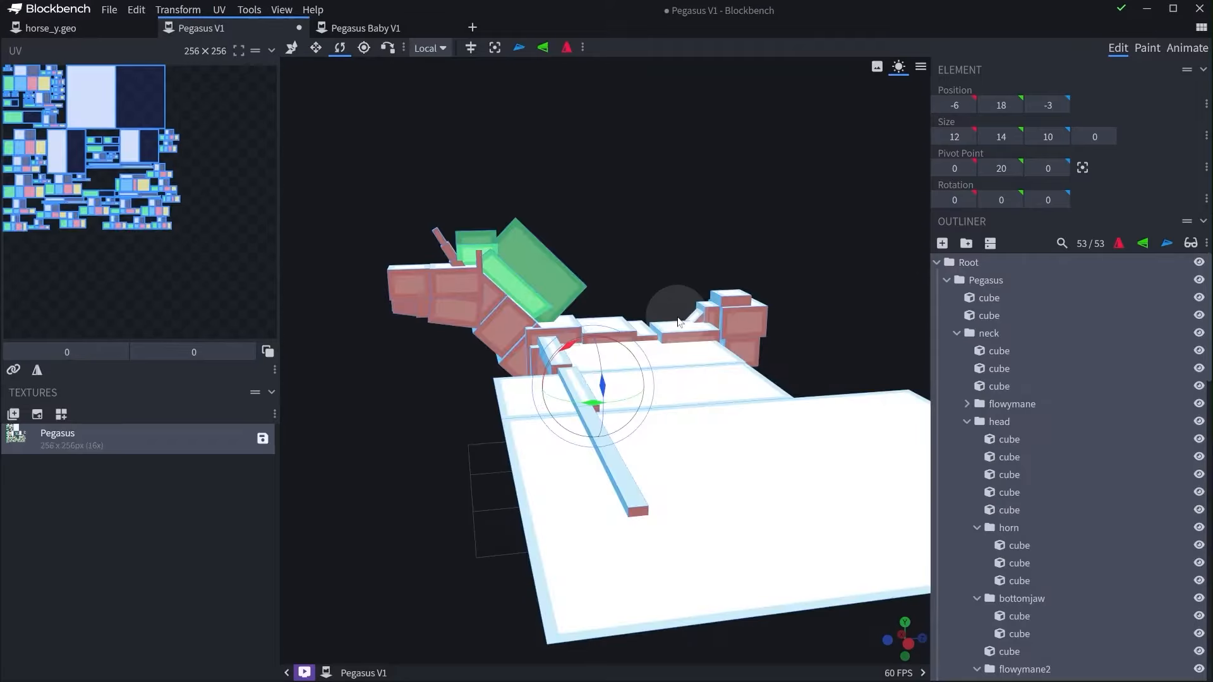
pyautogui.moveTo(446, 290); pyautogui.dragTo(628, 135)
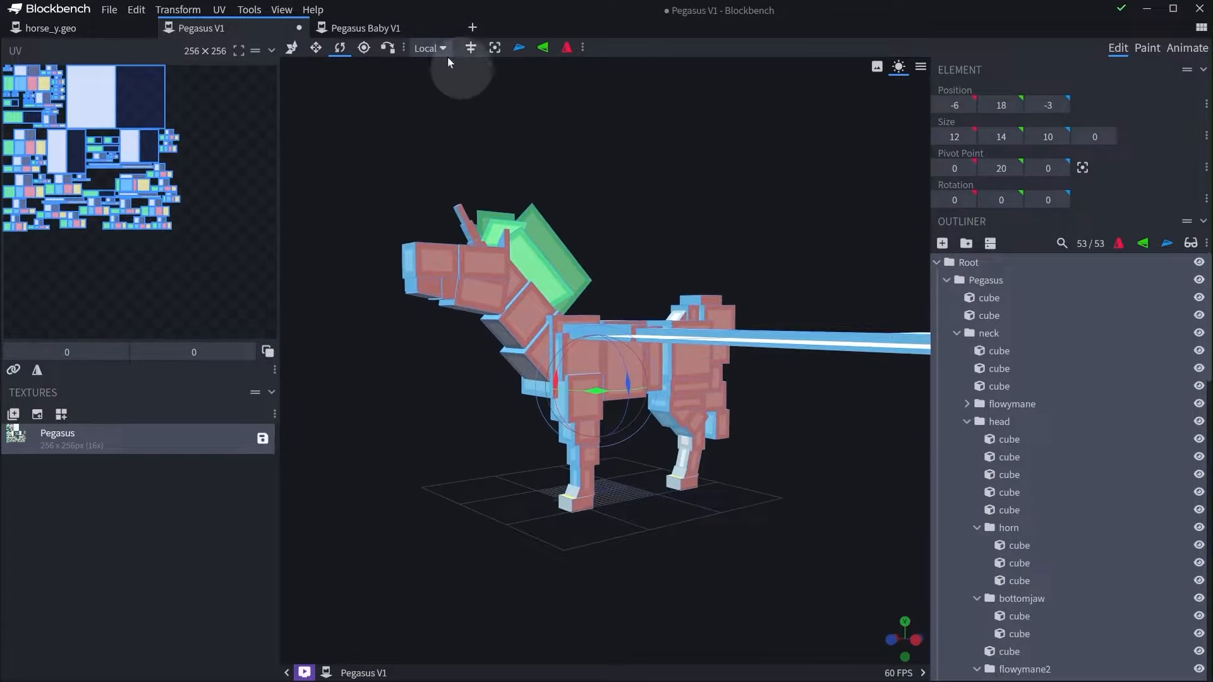
# - Create a 16x texture template named Pegasus Baby for the entire baby model, with padding enabled
pyautogui.click(392, 27)
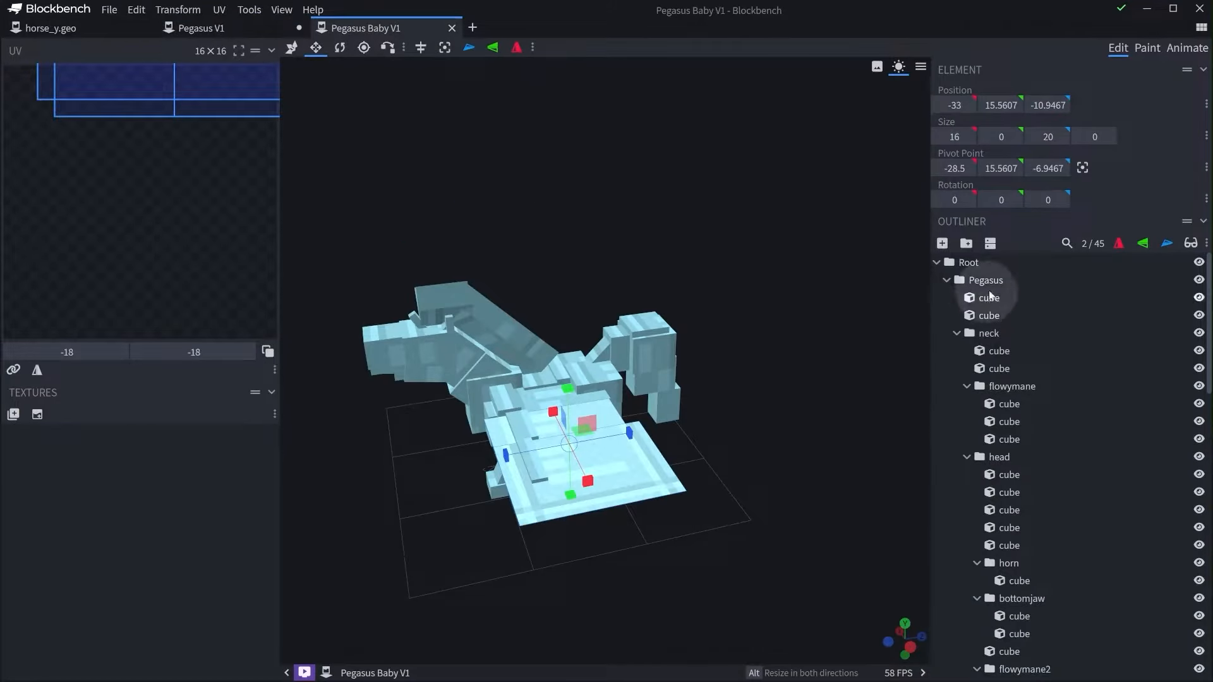
pyautogui.click(985, 279)
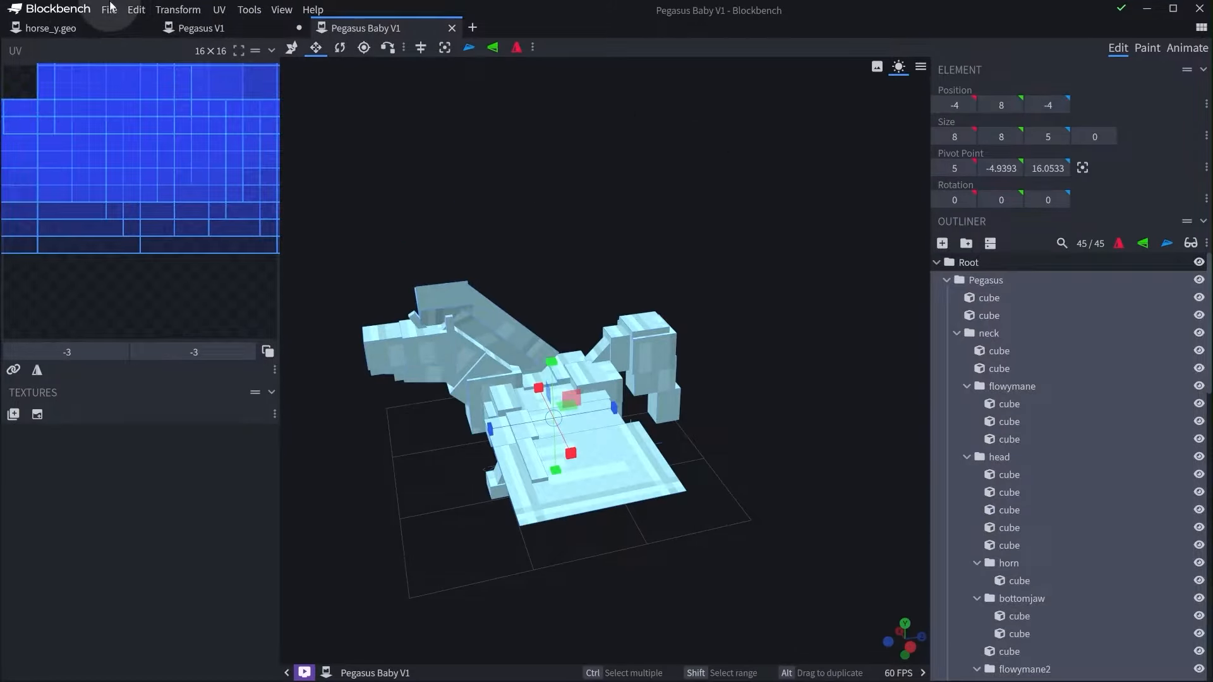
pyautogui.click(37, 415)
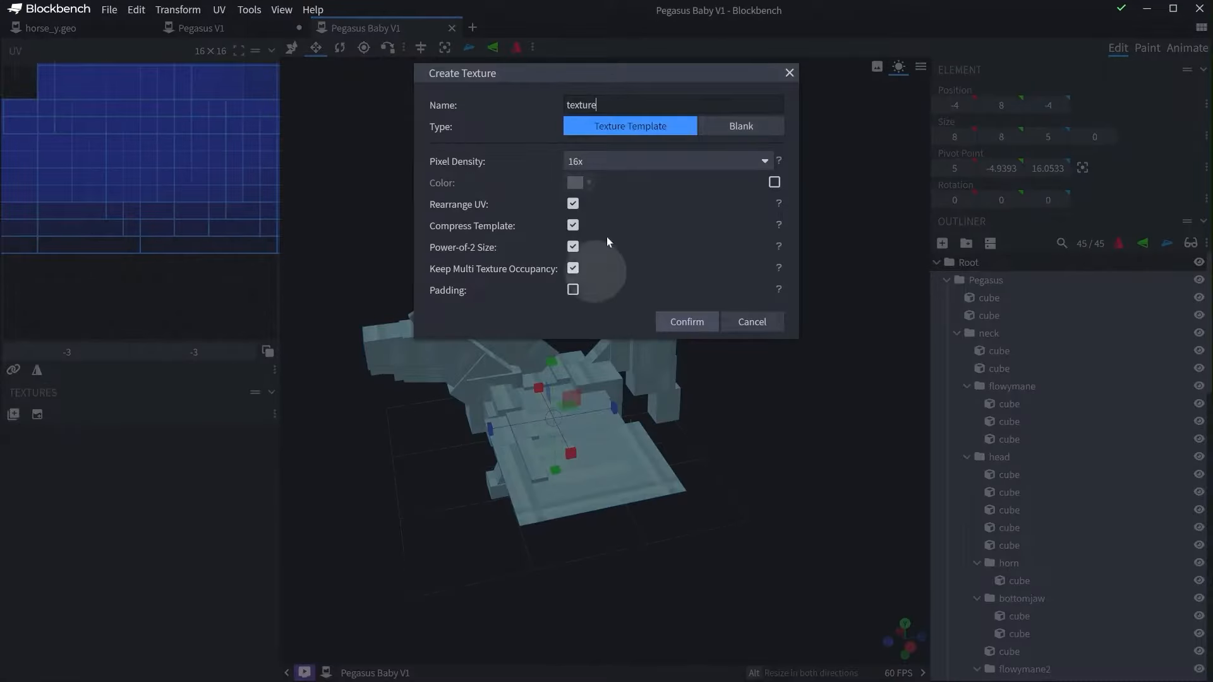
pyautogui.click(572, 289)
pyautogui.click(615, 101)
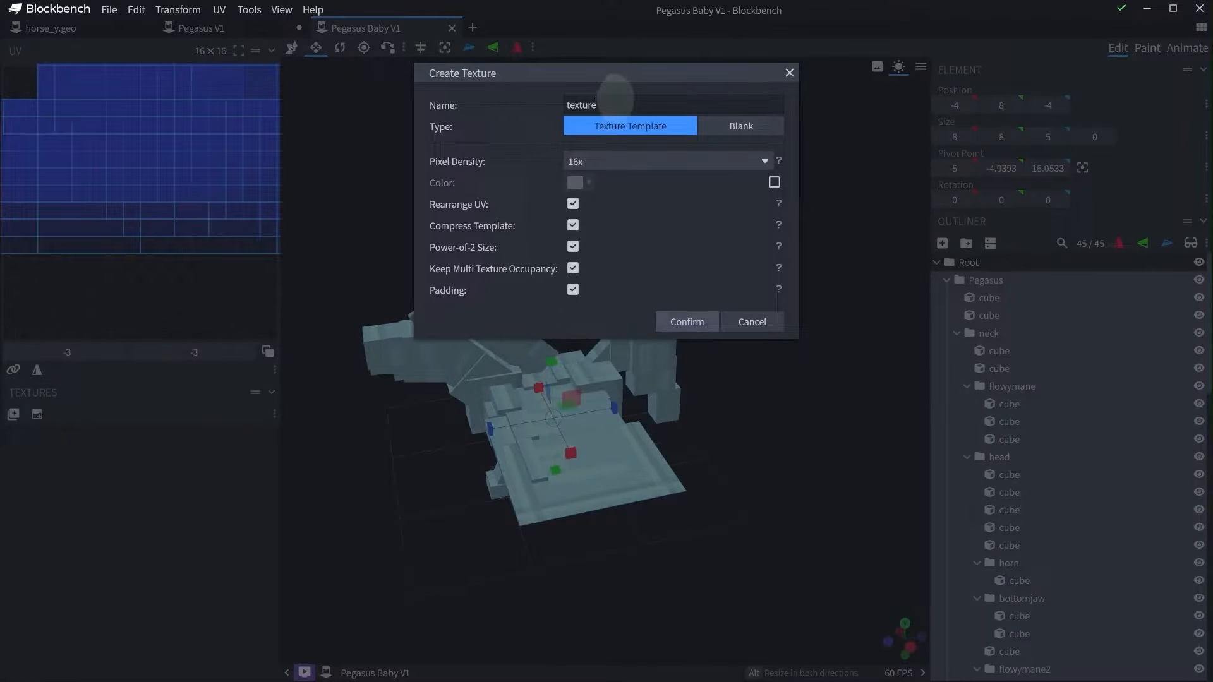
pyautogui.write('Pegasus')
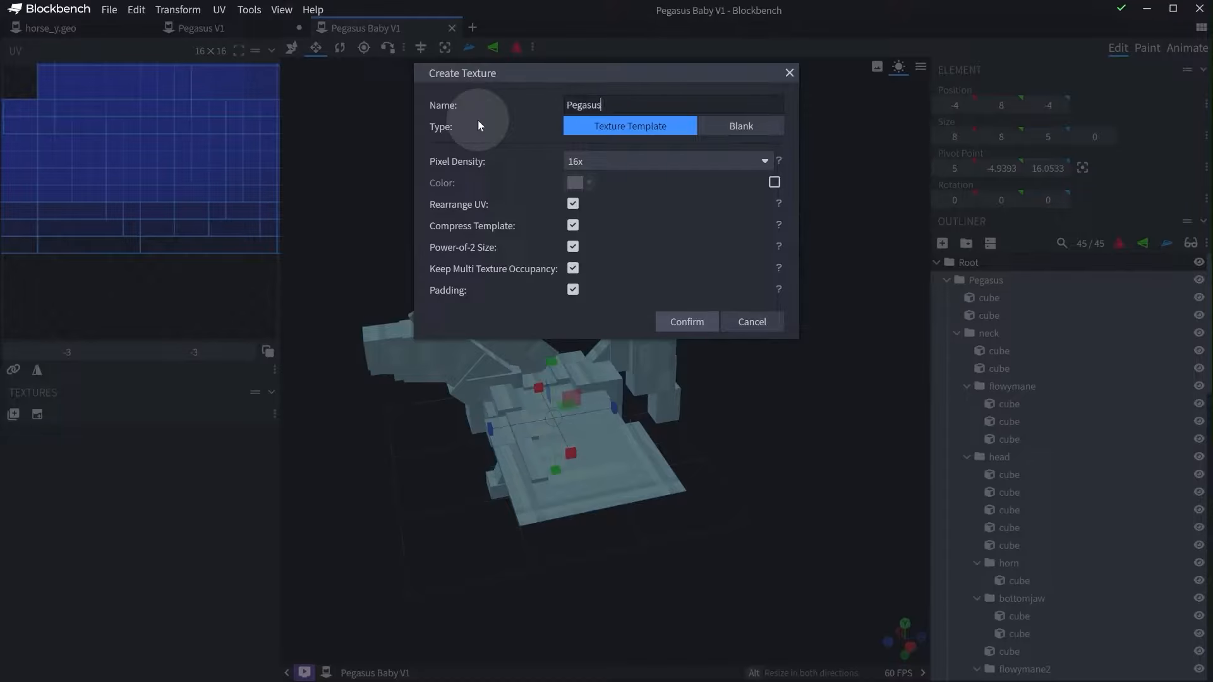
pyautogui.write(' Baby')
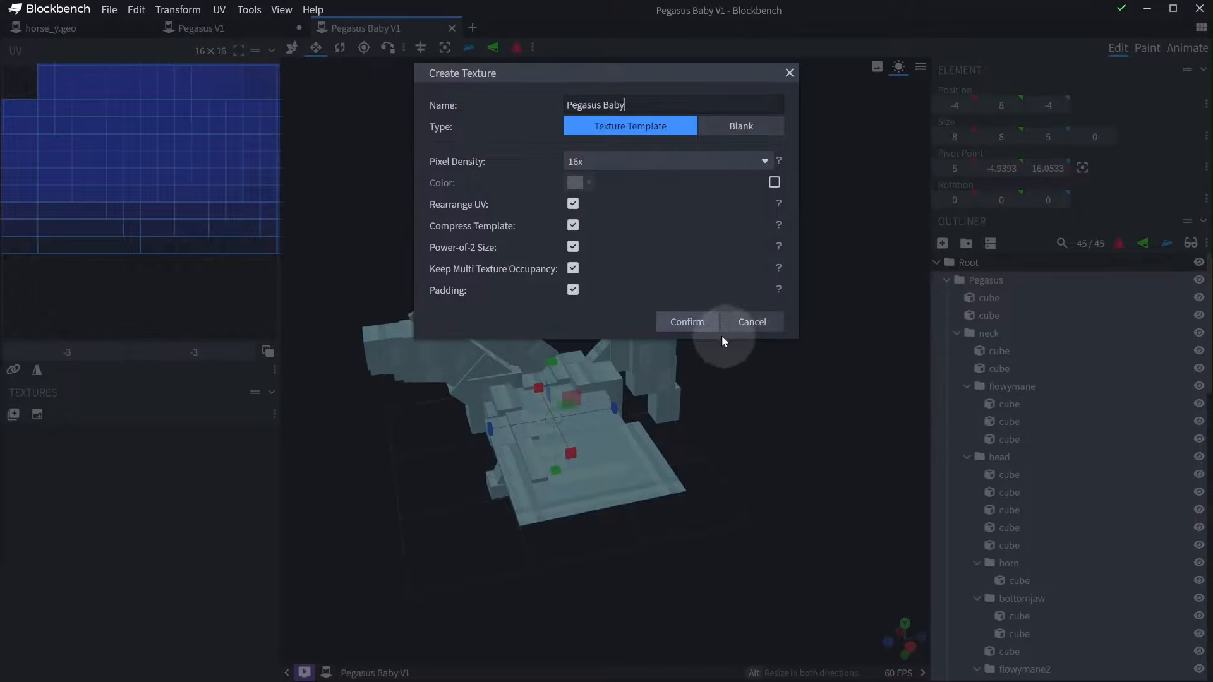
pyautogui.click(688, 323)
pyautogui.moveTo(691, 329); pyautogui.dragTo(611, 185)
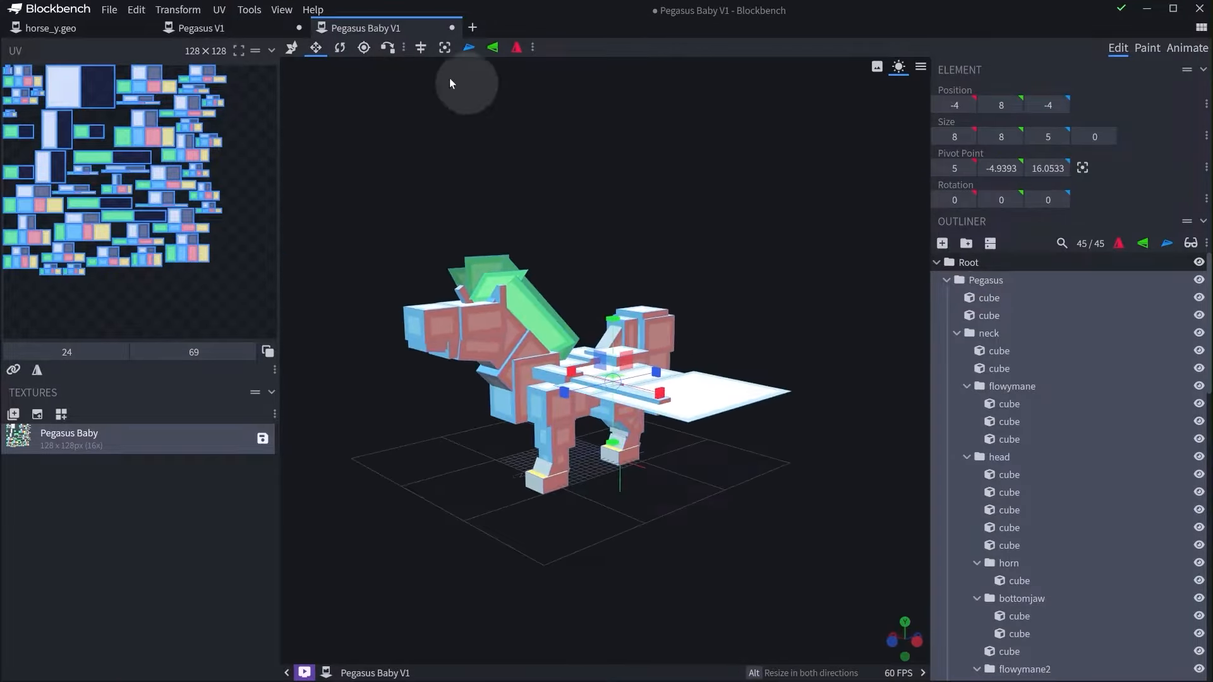
# - Erase the whole Pegasus Baby template texture in Paint mode with the Eraser at size 57
pyautogui.click(1147, 48)
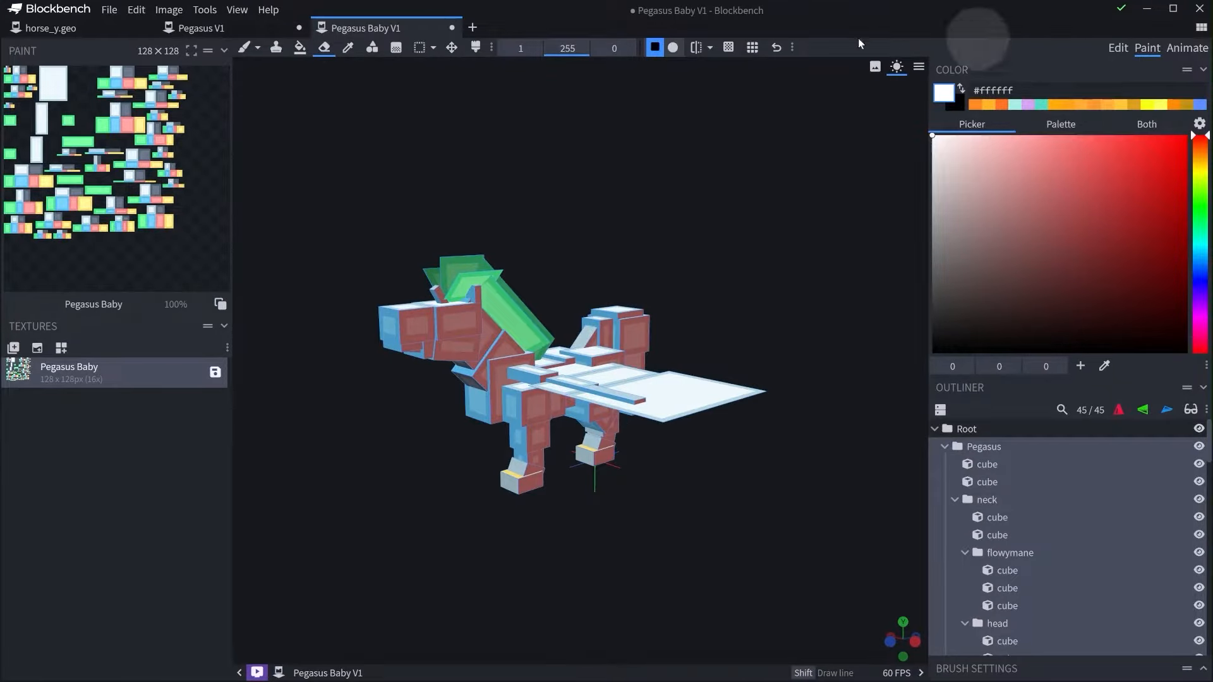
pyautogui.moveTo(520, 43); pyautogui.dragTo(529, 43)
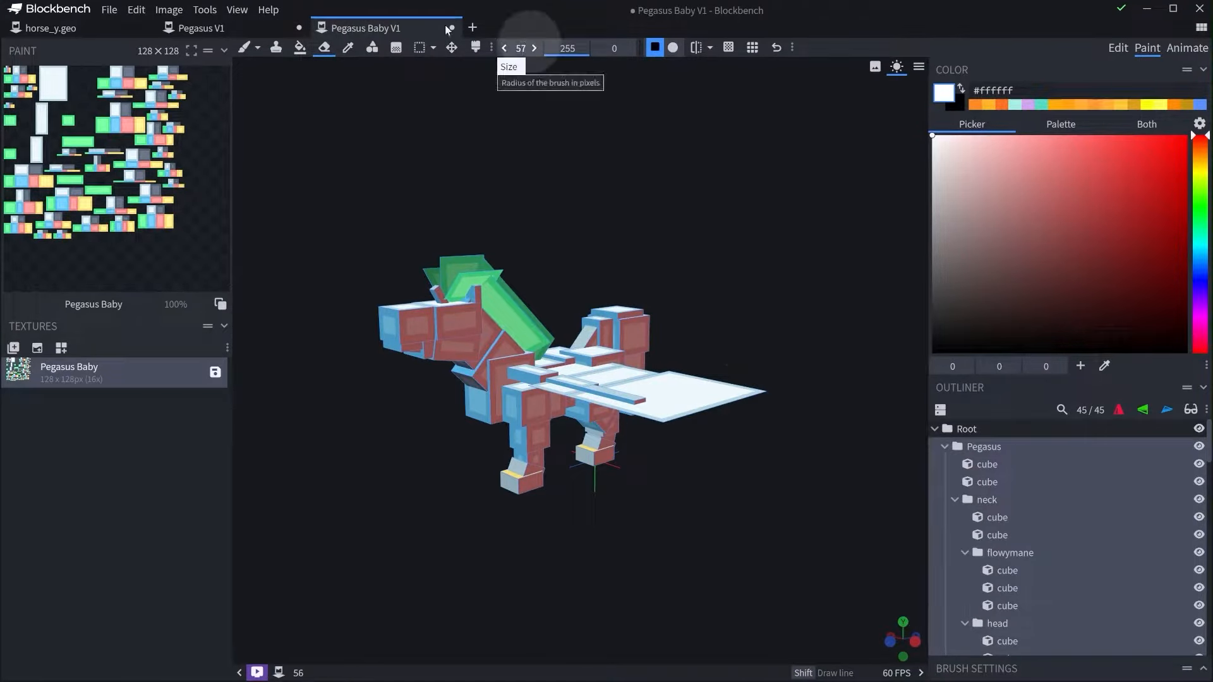
pyautogui.moveTo(183, 193)
pyautogui.mouseDown()
pyautogui.moveTo(183, 108)
pyautogui.moveTo(30, 166)
pyautogui.moveTo(211, 158)
pyautogui.mouseUp()
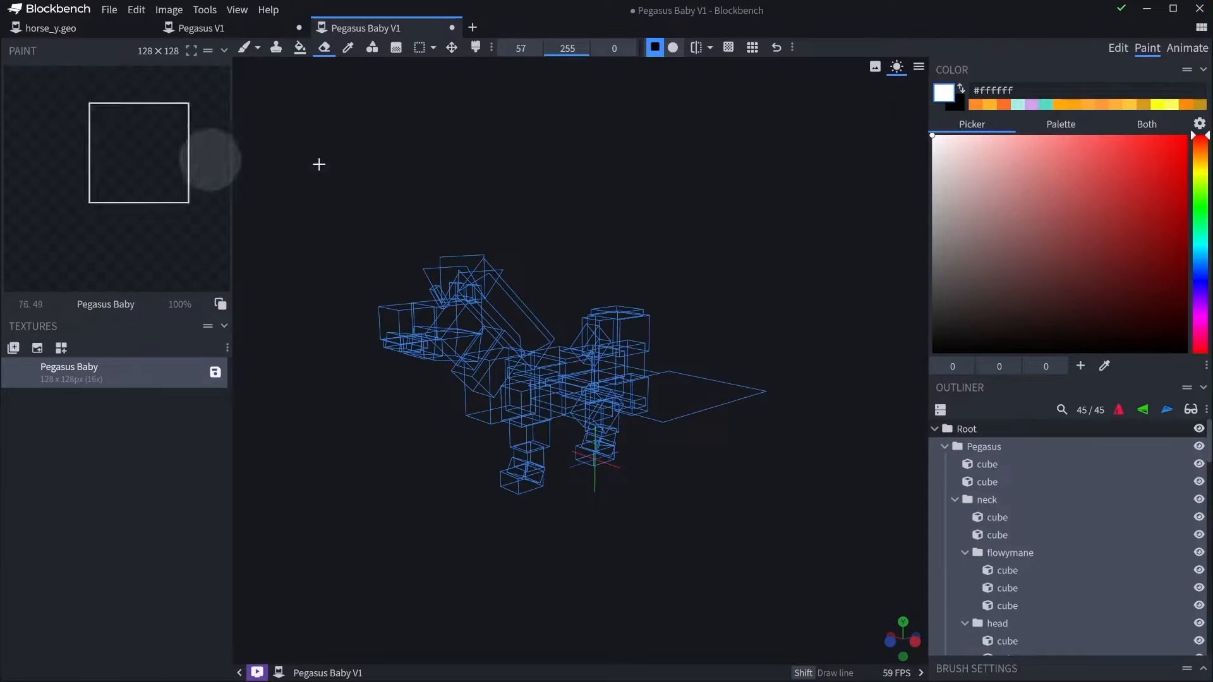
# - Erase the whole texture template of the adult Pegasus model in Paint mode with the Eraser at size 57
pyautogui.click(201, 28)
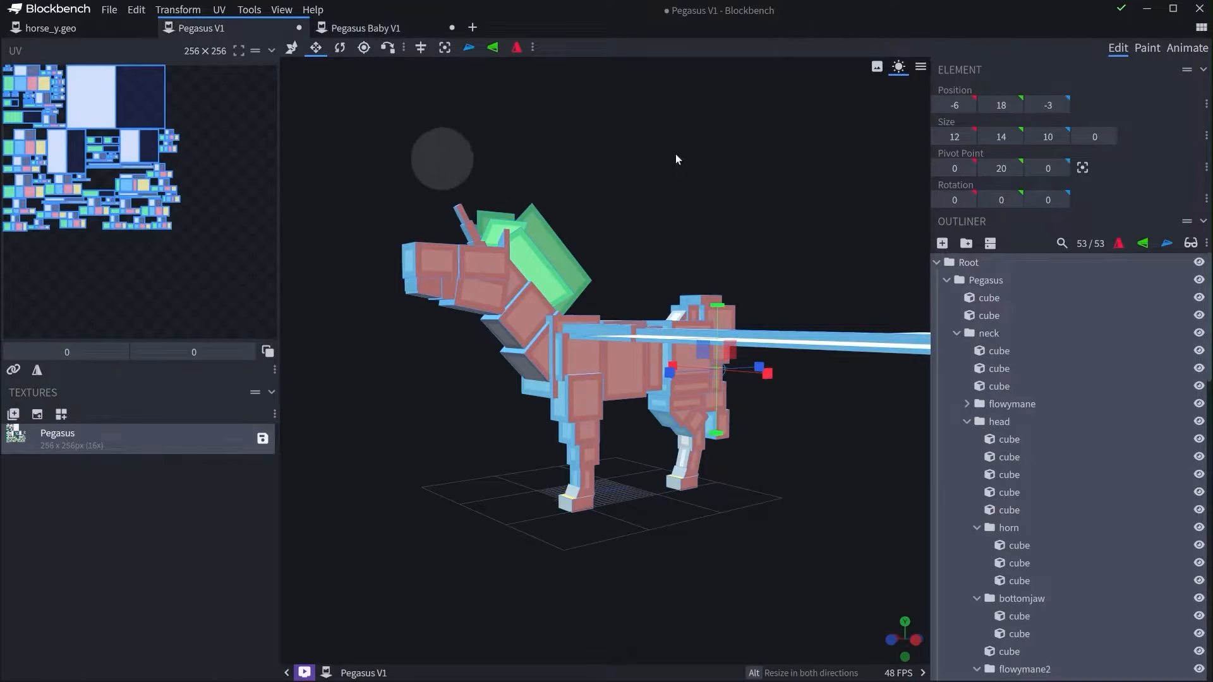
pyautogui.click(1147, 48)
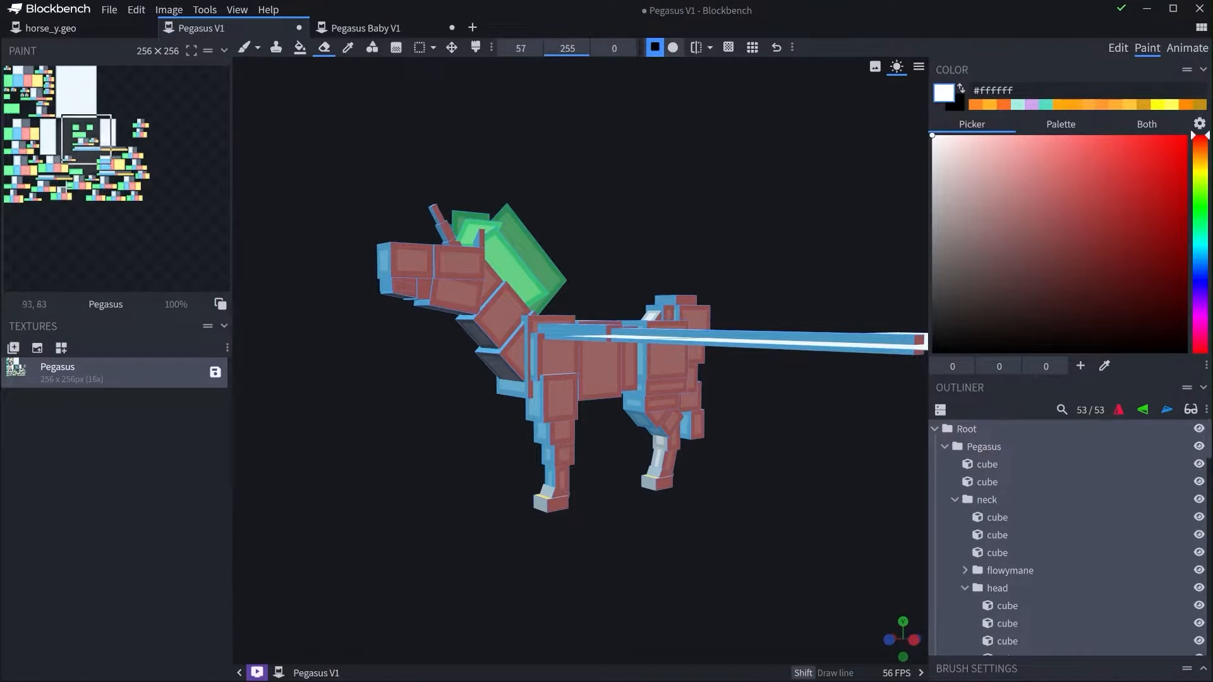
pyautogui.moveTo(87, 139)
pyautogui.mouseDown()
pyautogui.moveTo(145, 124)
pyautogui.moveTo(70, 127)
pyautogui.moveTo(54, 199)
pyautogui.mouseUp()
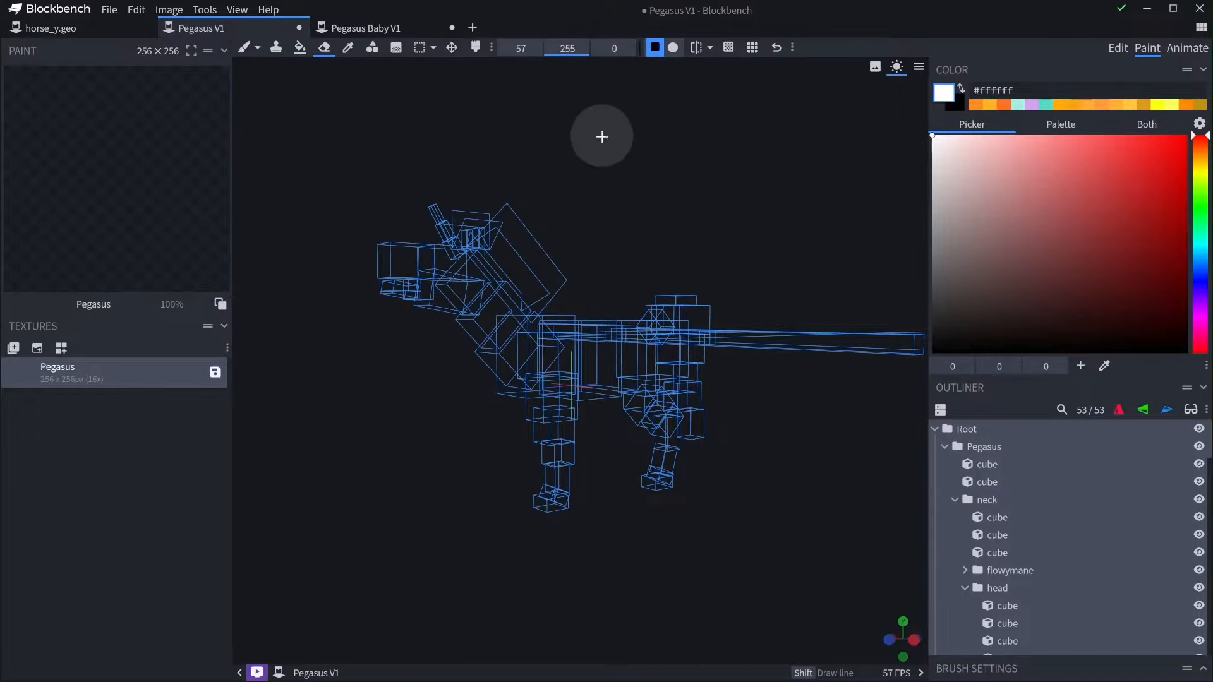
pyautogui.moveTo(601, 136); pyautogui.dragTo(880, 176)
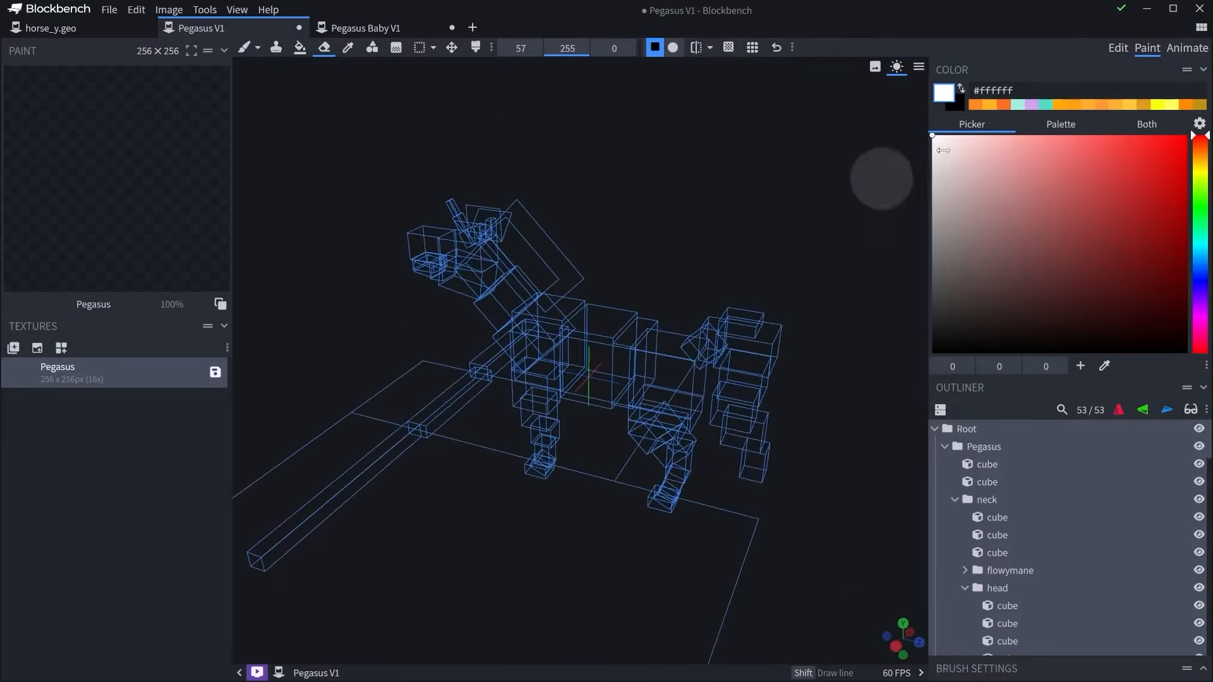
# - Undo the texture erasing on both the adult and baby Pegasus models
pyautogui.click(1118, 48)
pyautogui.click(774, 344)
pyautogui.rightClick(780, 244)
pyautogui.click(705, 212)
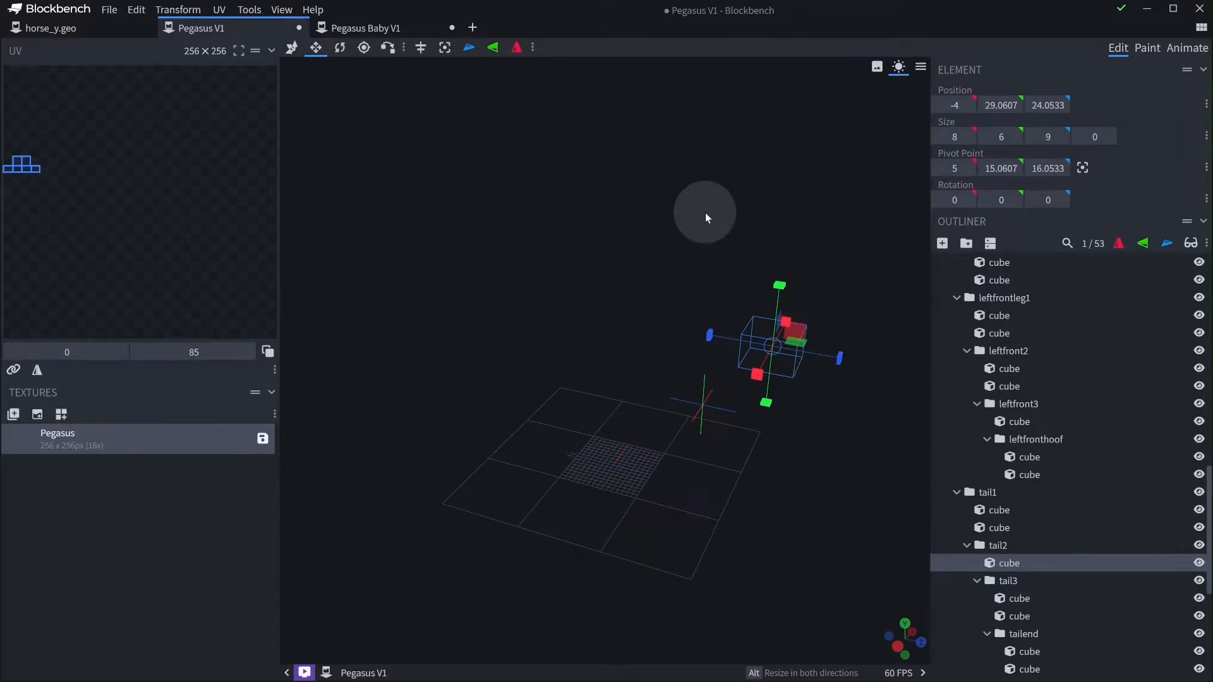
pyautogui.click(1146, 48)
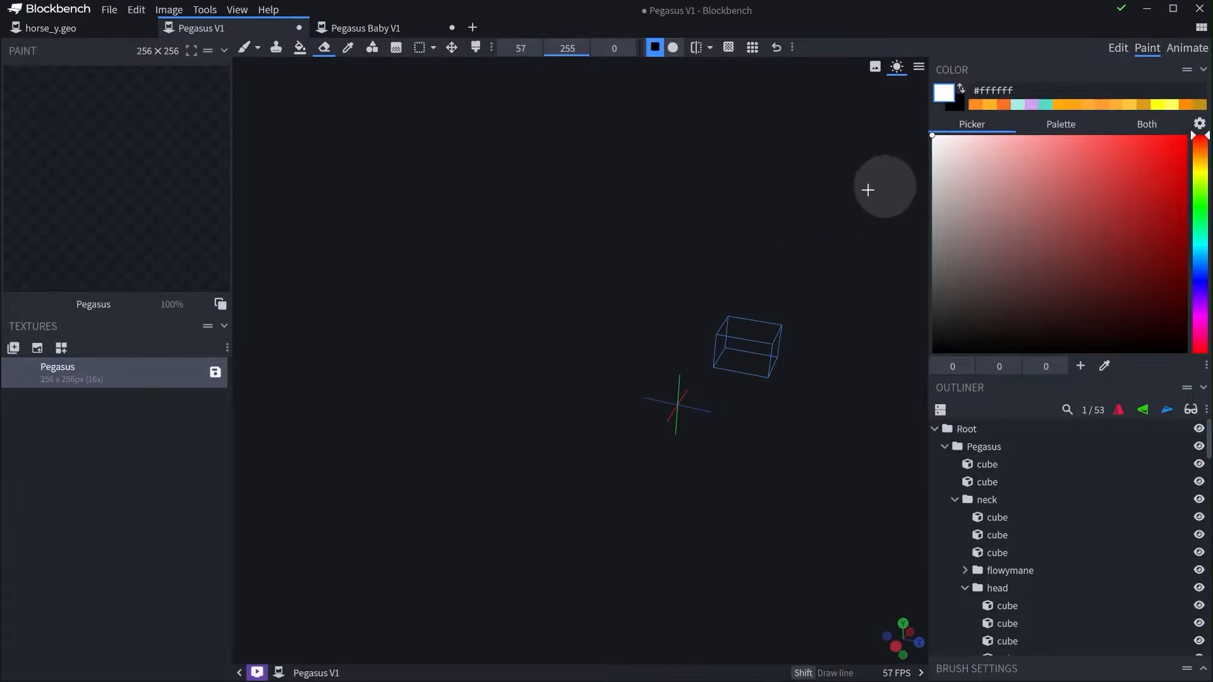
pyautogui.click(359, 27)
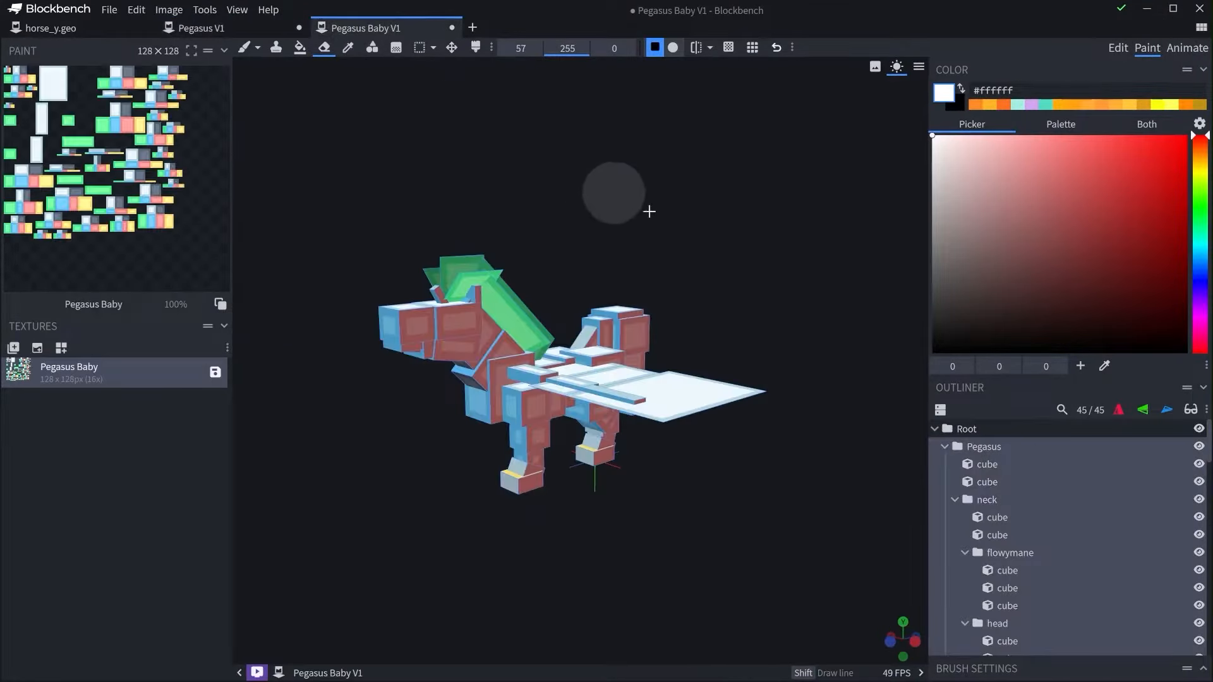
# - Examine the baby Pegasus's large outer wing plane from above and below, along with its area on the UV map
pyautogui.click(1113, 49)
pyautogui.moveTo(869, 190); pyautogui.dragTo(822, 271)
pyautogui.click(644, 491)
pyautogui.moveTo(781, 432); pyautogui.dragTo(731, 273)
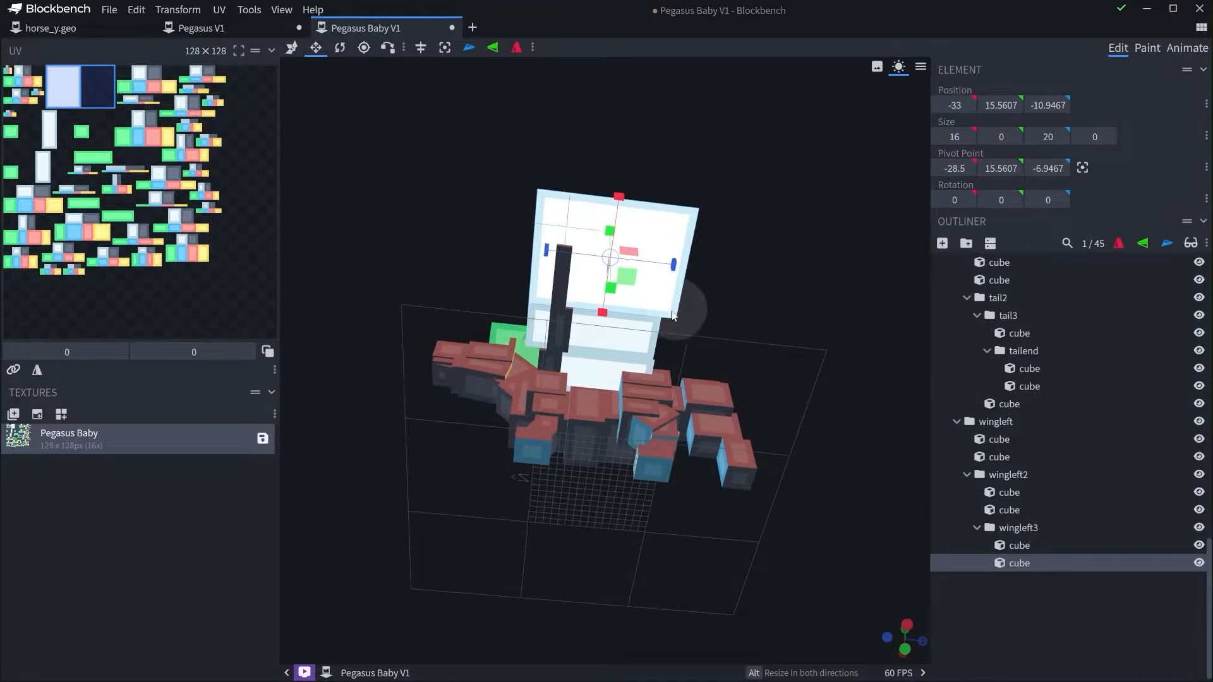
pyautogui.scroll(5, 540, 431)
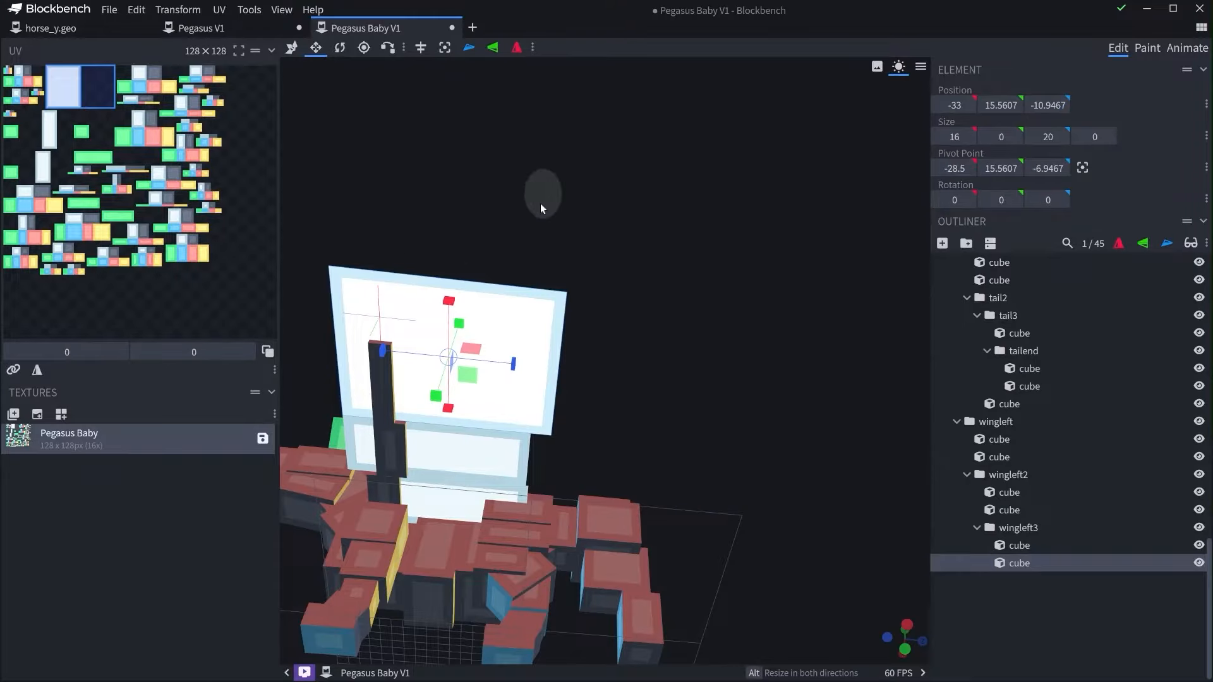
pyautogui.moveTo(540, 203); pyautogui.dragTo(476, 300)
pyautogui.click(96, 85)
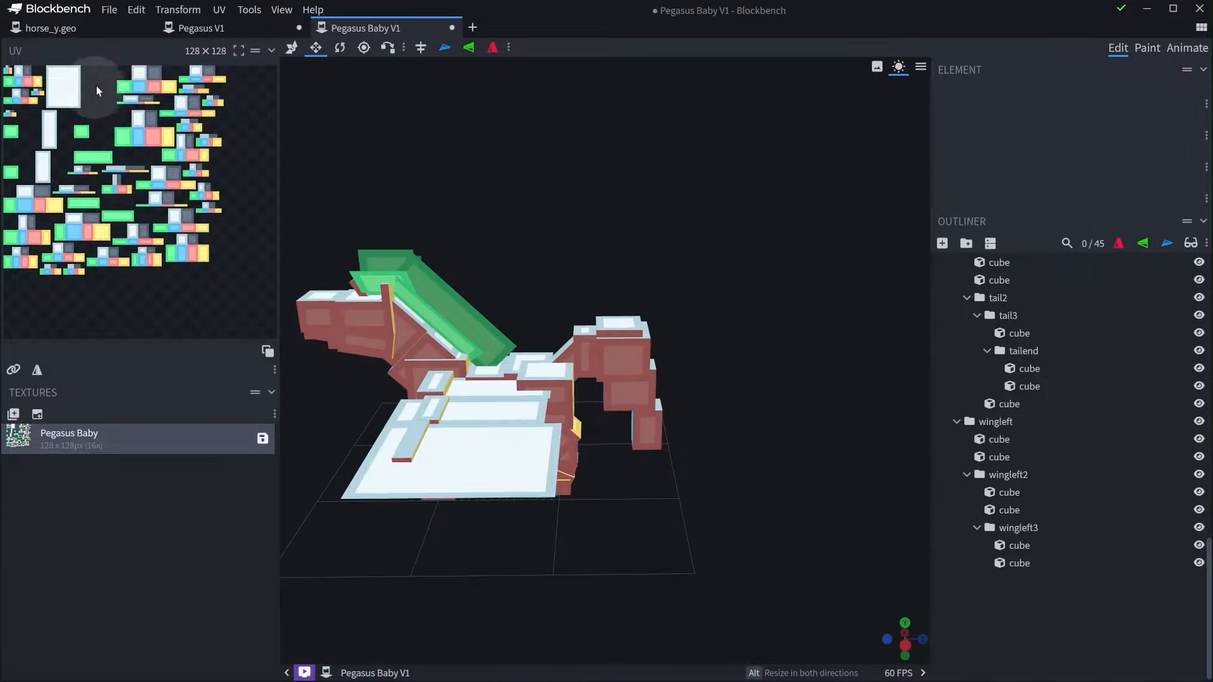
pyautogui.click(95, 88)
pyautogui.click(562, 482)
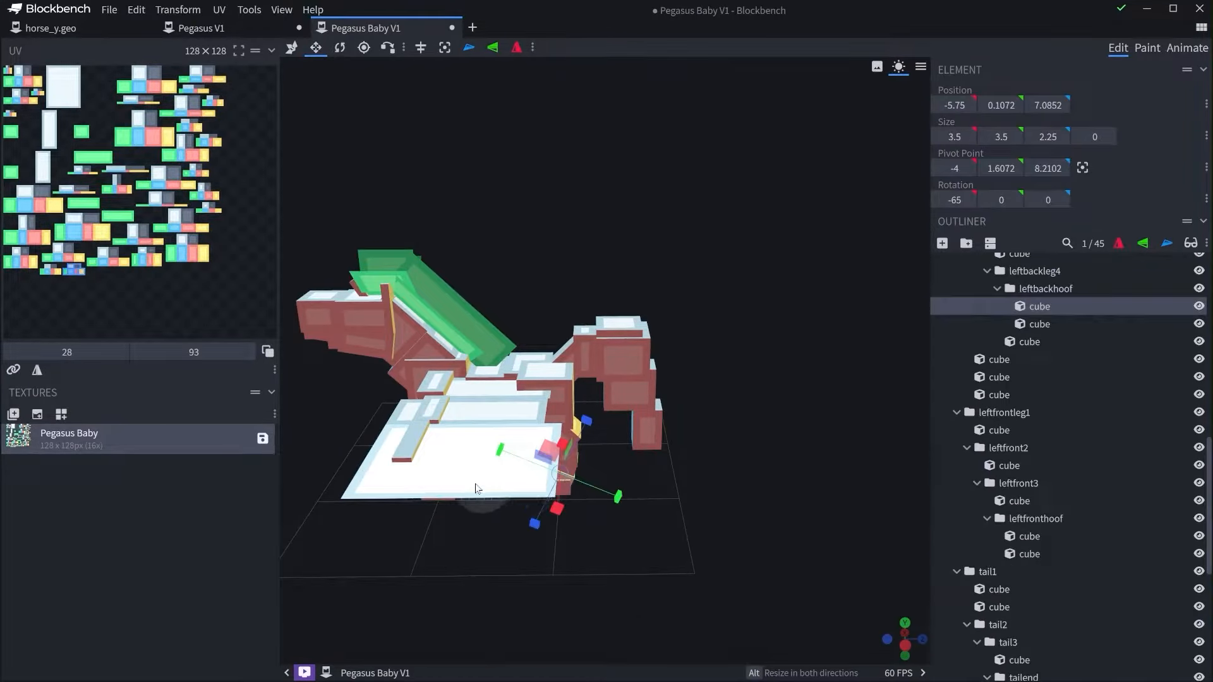
pyautogui.click(480, 490)
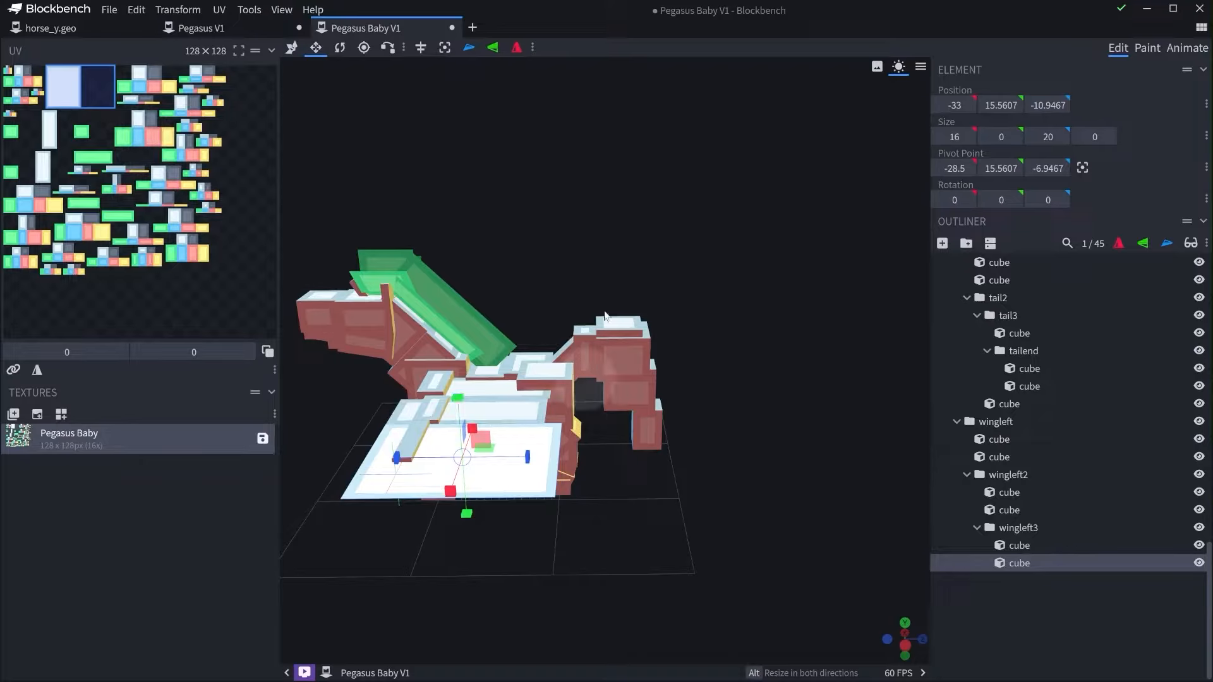
pyautogui.moveTo(602, 278); pyautogui.dragTo(587, 284)
# - Set the baby Pegasus project's default UV mode to Per-face UV
pyautogui.click(113, 9)
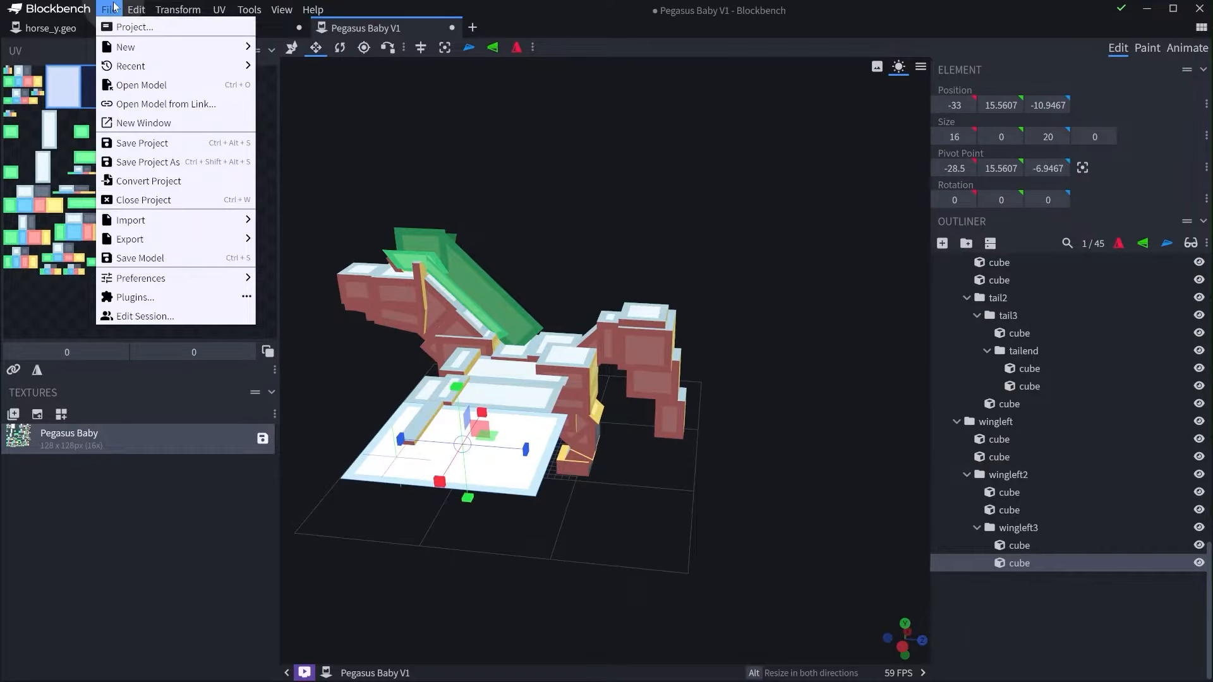
pyautogui.click(193, 26)
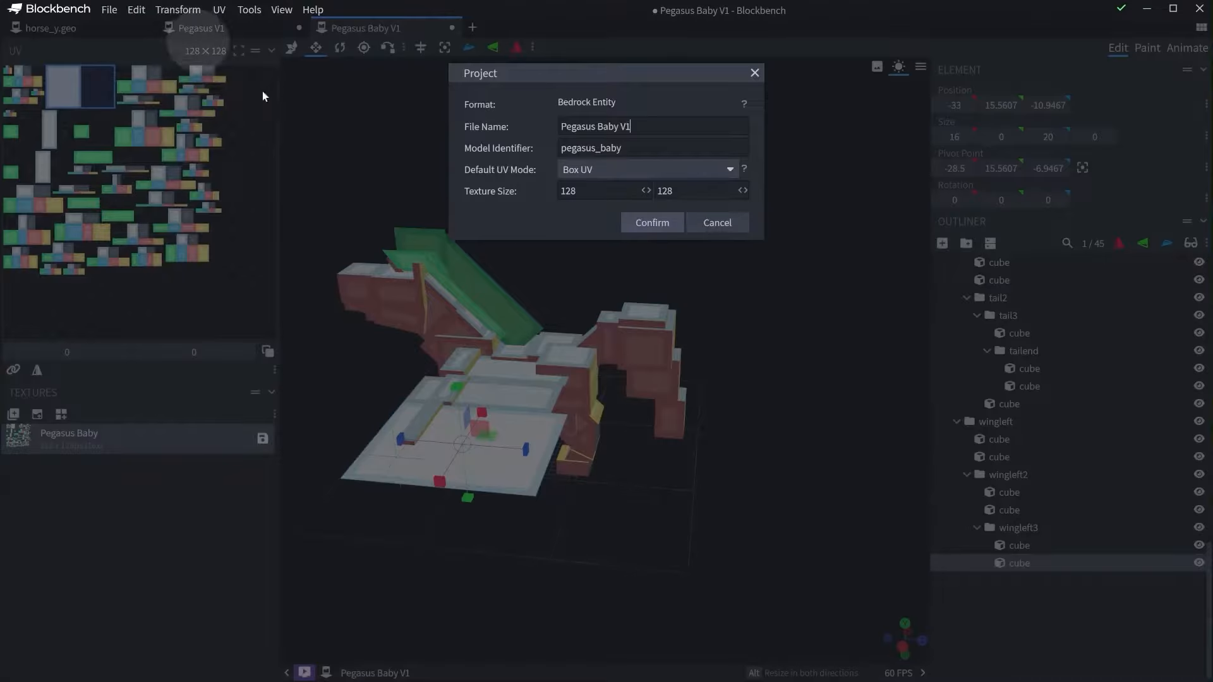
pyautogui.click(622, 170)
pyautogui.click(624, 190)
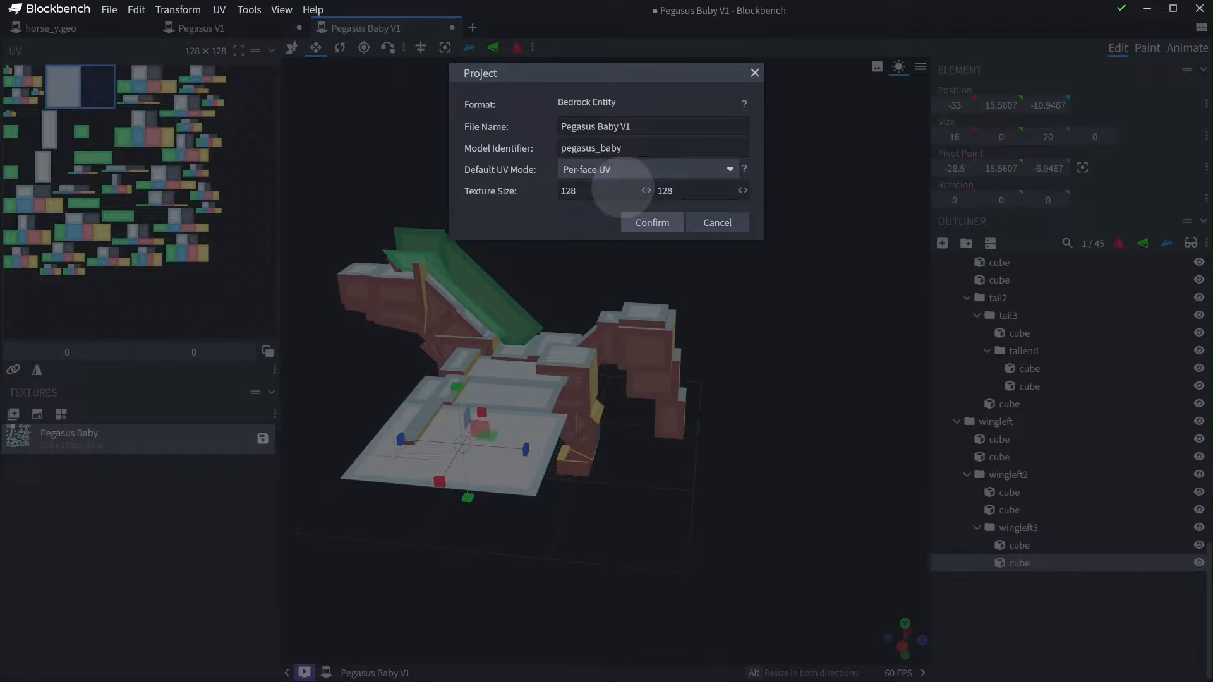
pyautogui.click(650, 222)
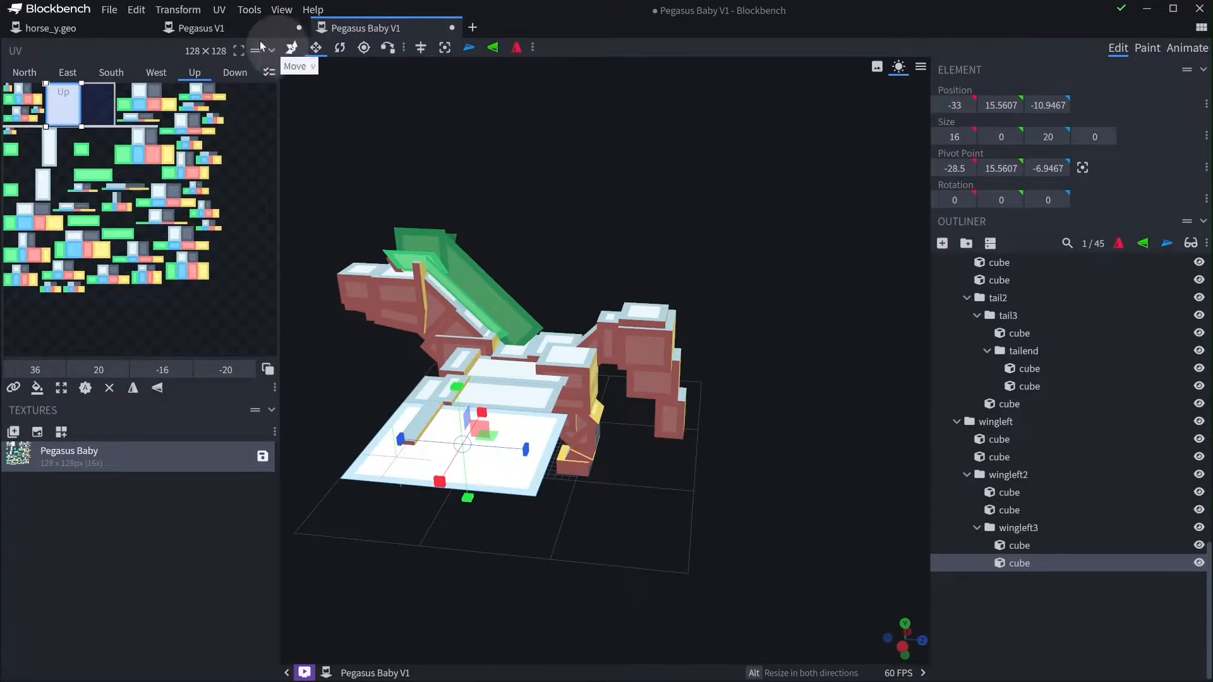
# - Switch to the adult Pegasus project and set its default UV mode to Per-face UV
pyautogui.click(208, 28)
pyautogui.click(136, 9)
pyautogui.click(110, 9)
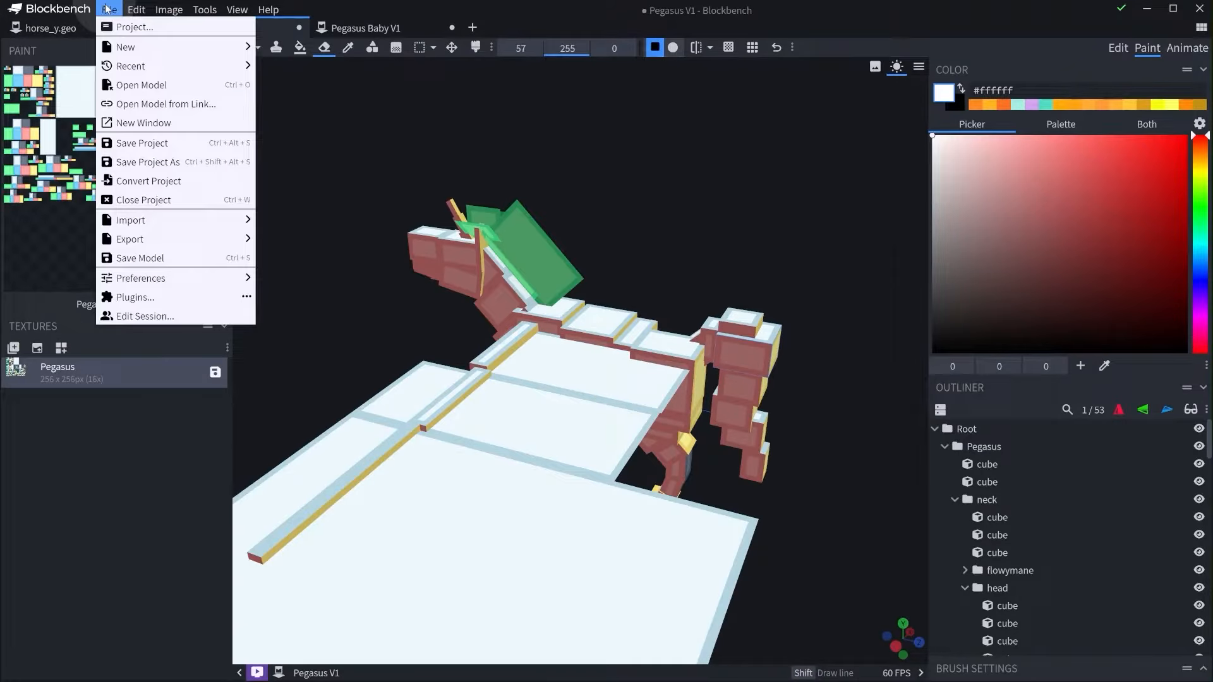
pyautogui.click(135, 25)
pyautogui.click(614, 172)
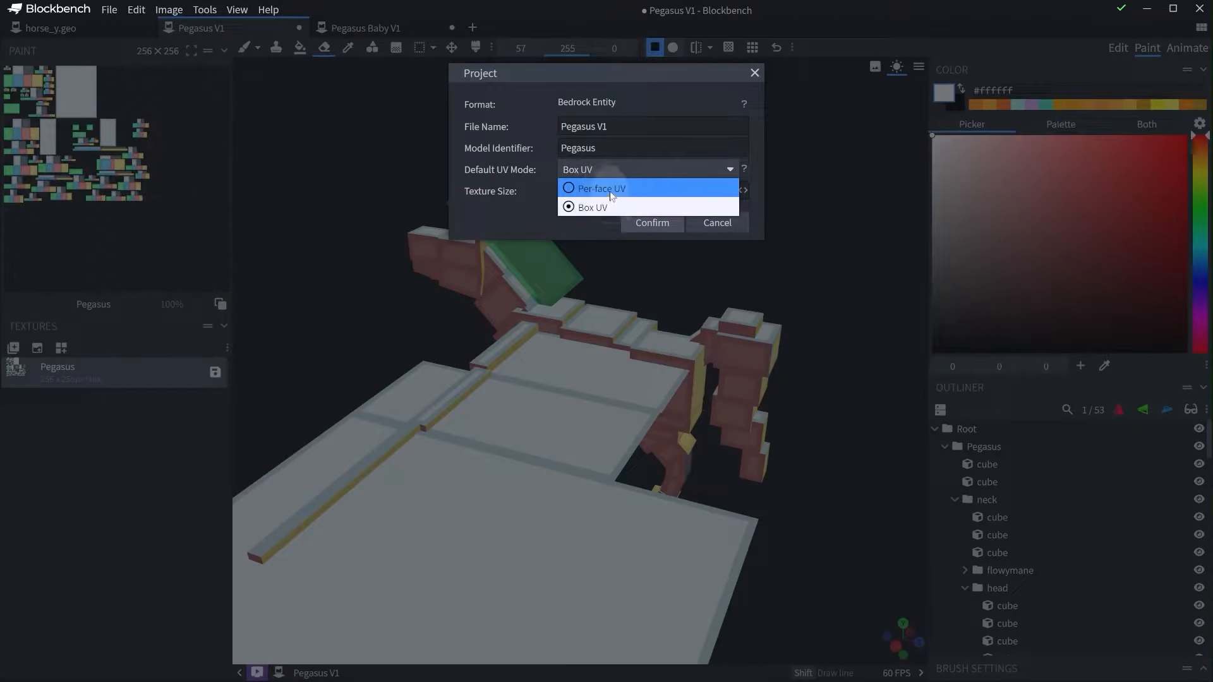
pyautogui.click(616, 187)
pyautogui.click(651, 223)
pyautogui.click(111, 10)
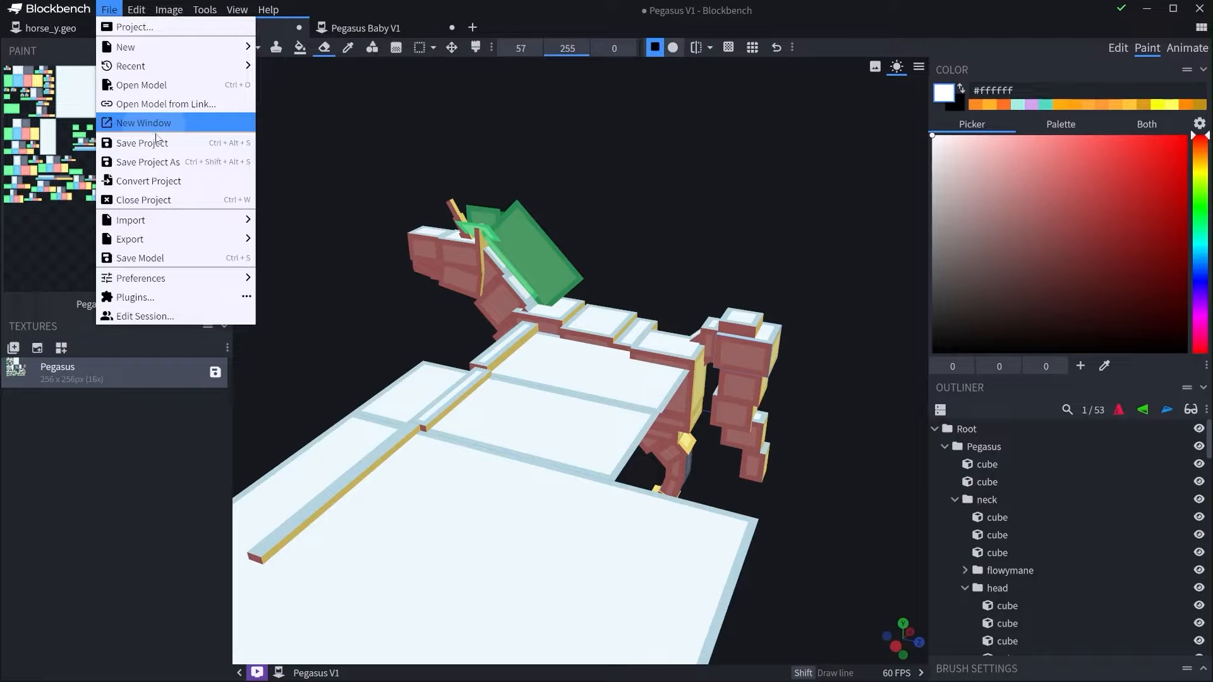
pyautogui.click(598, 173)
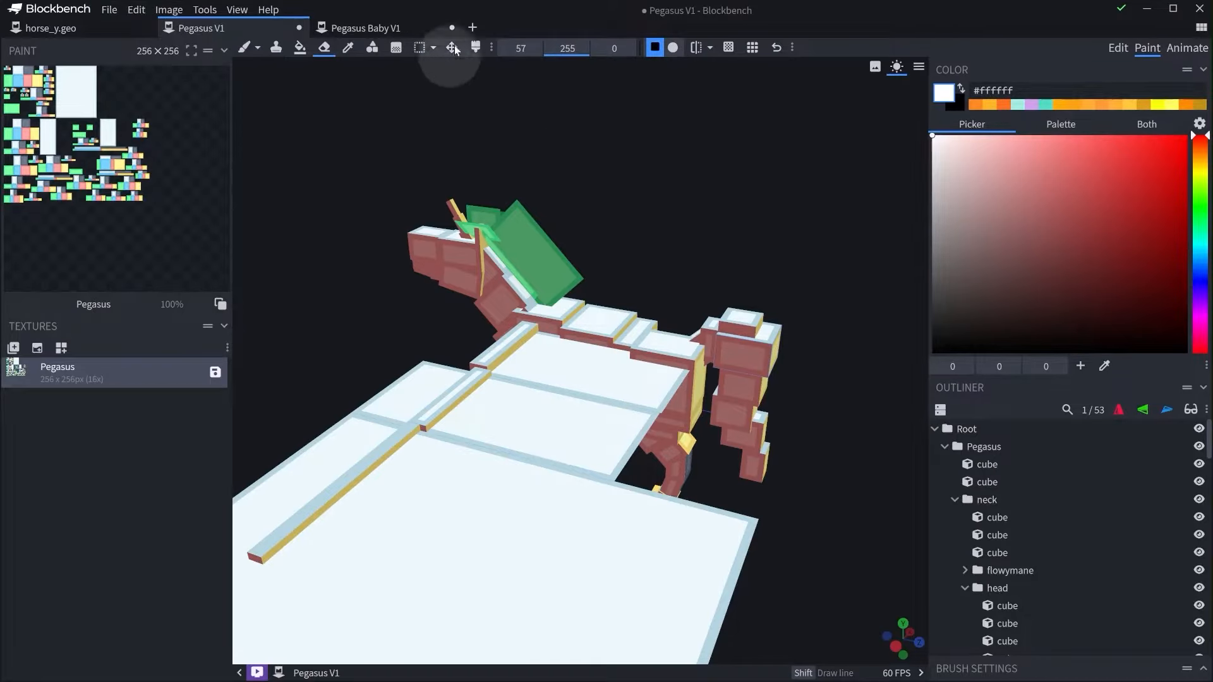
# - Make the Down faces of the baby Pegasus's three flat left wing planes transparent
pyautogui.click(365, 27)
pyautogui.moveTo(578, 524); pyautogui.dragTo(519, 361)
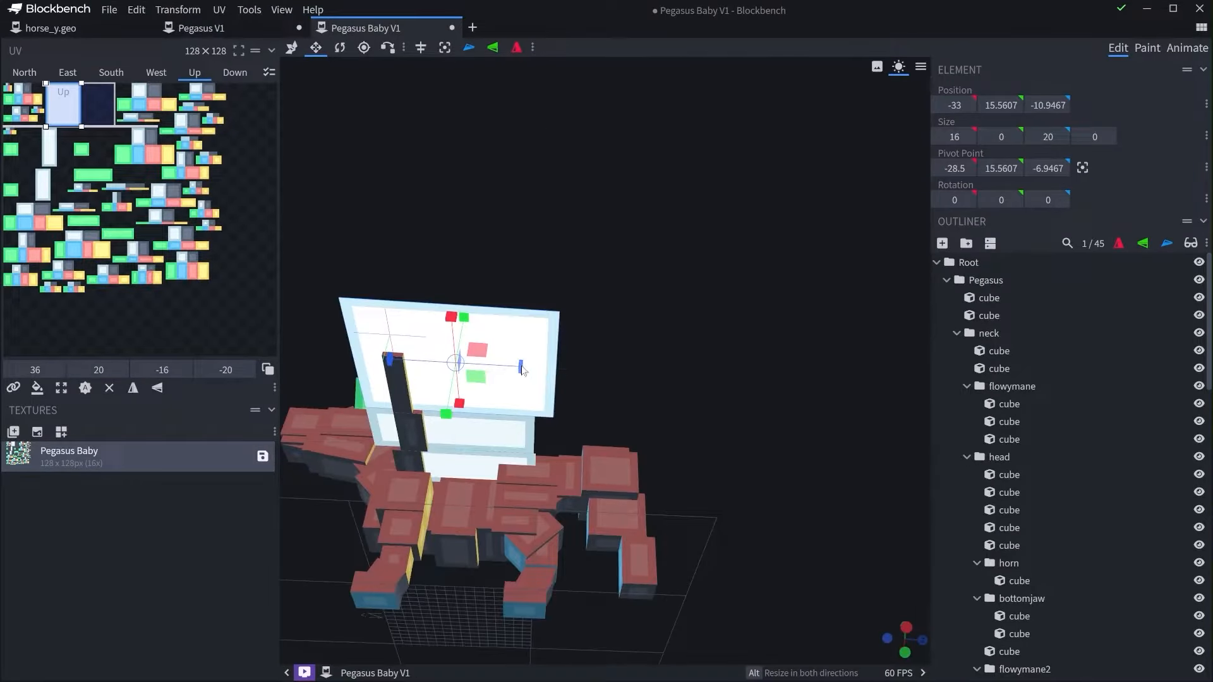
pyautogui.click(543, 339)
pyautogui.moveTo(543, 339); pyautogui.dragTo(677, 314, button='right')
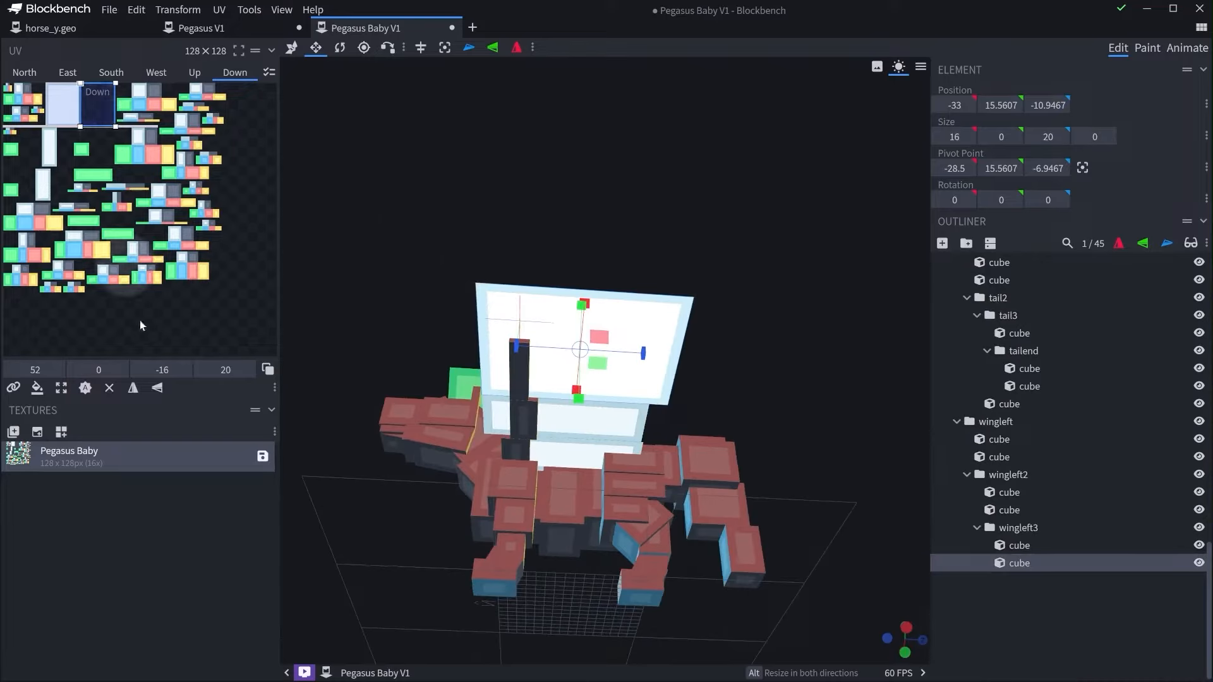
pyautogui.click(109, 387)
pyautogui.click(587, 417)
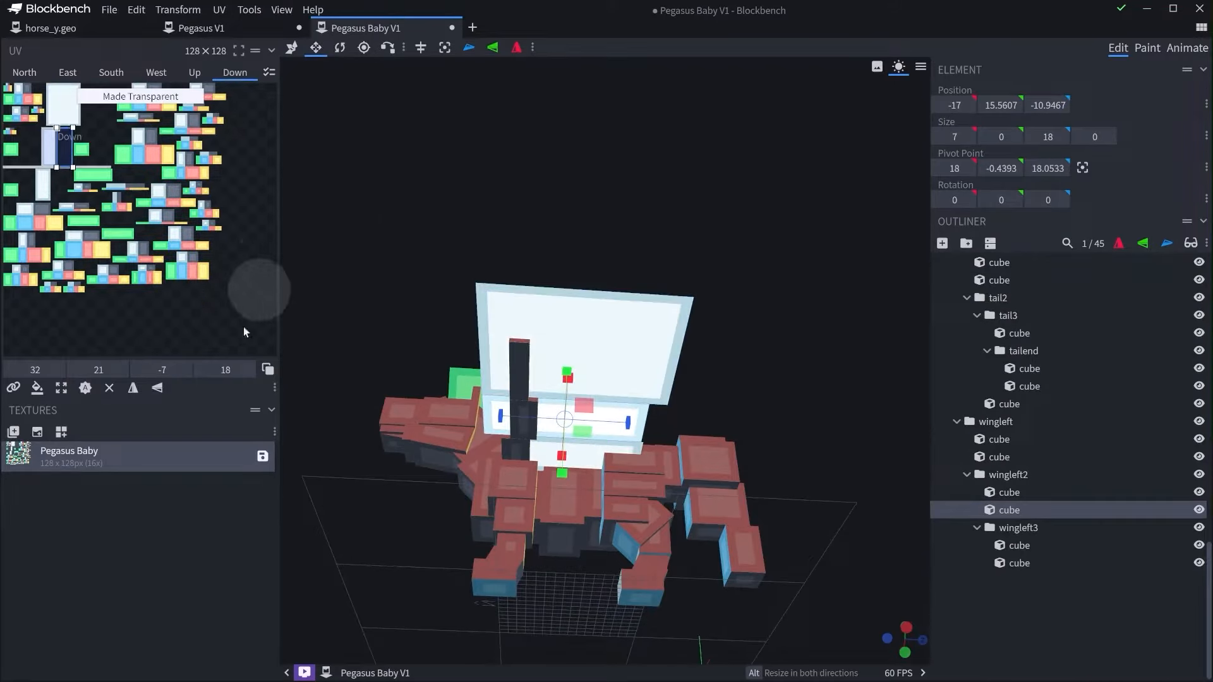
pyautogui.click(110, 389)
pyautogui.click(579, 455)
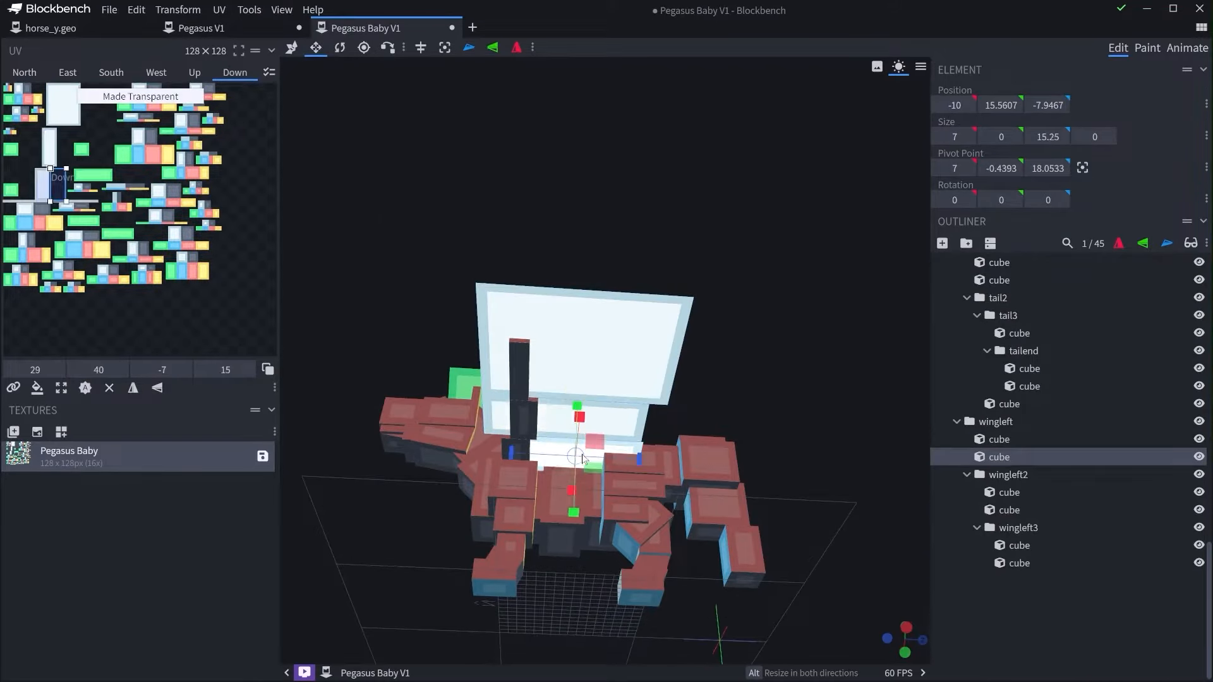
# - Make the Down faces of the adult Pegasus's three flat left wing planes transparent
pyautogui.click(192, 38)
pyautogui.moveTo(596, 395); pyautogui.dragTo(578, 259, button='right')
pyautogui.moveTo(482, 436); pyautogui.dragTo(523, 315, button='right')
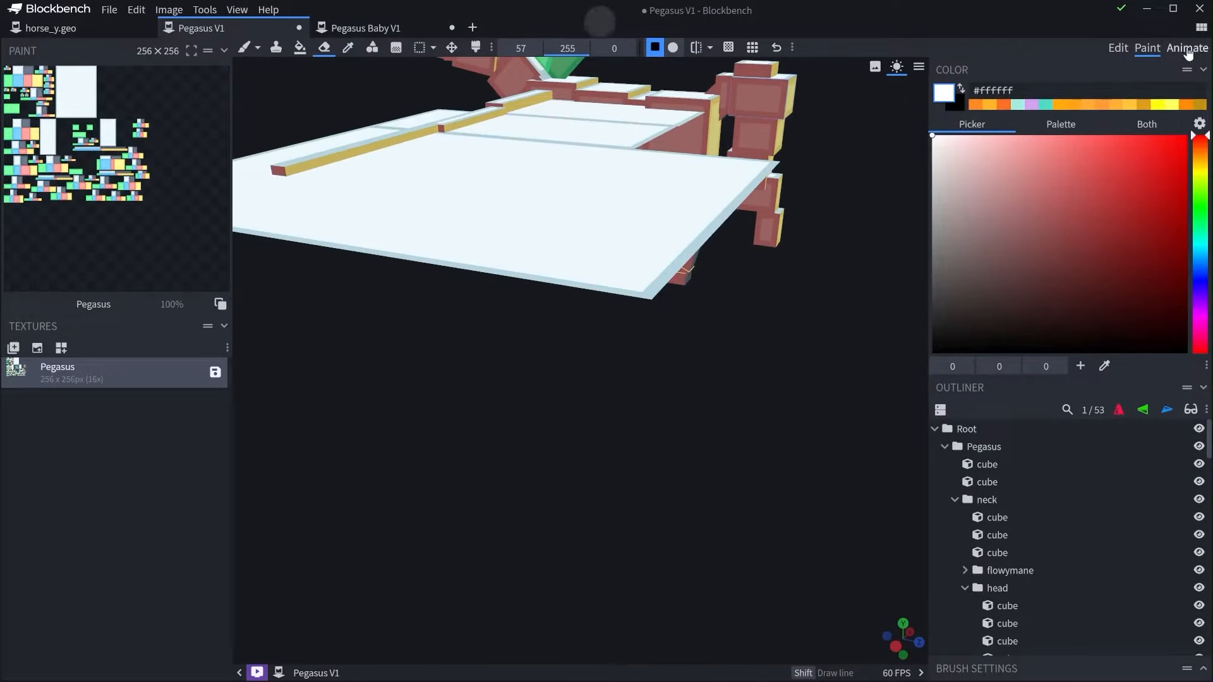
pyautogui.moveTo(797, 386); pyautogui.dragTo(823, 311)
pyautogui.moveTo(823, 311); pyautogui.dragTo(847, 416, button='right')
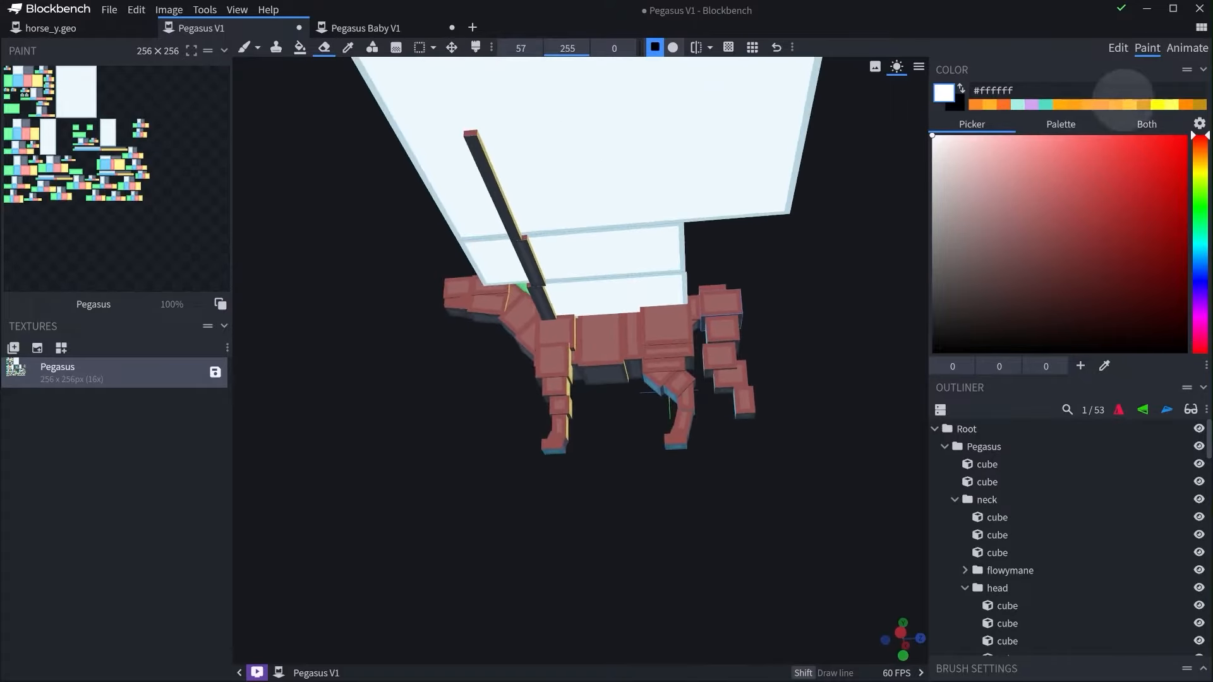
pyautogui.click(1118, 48)
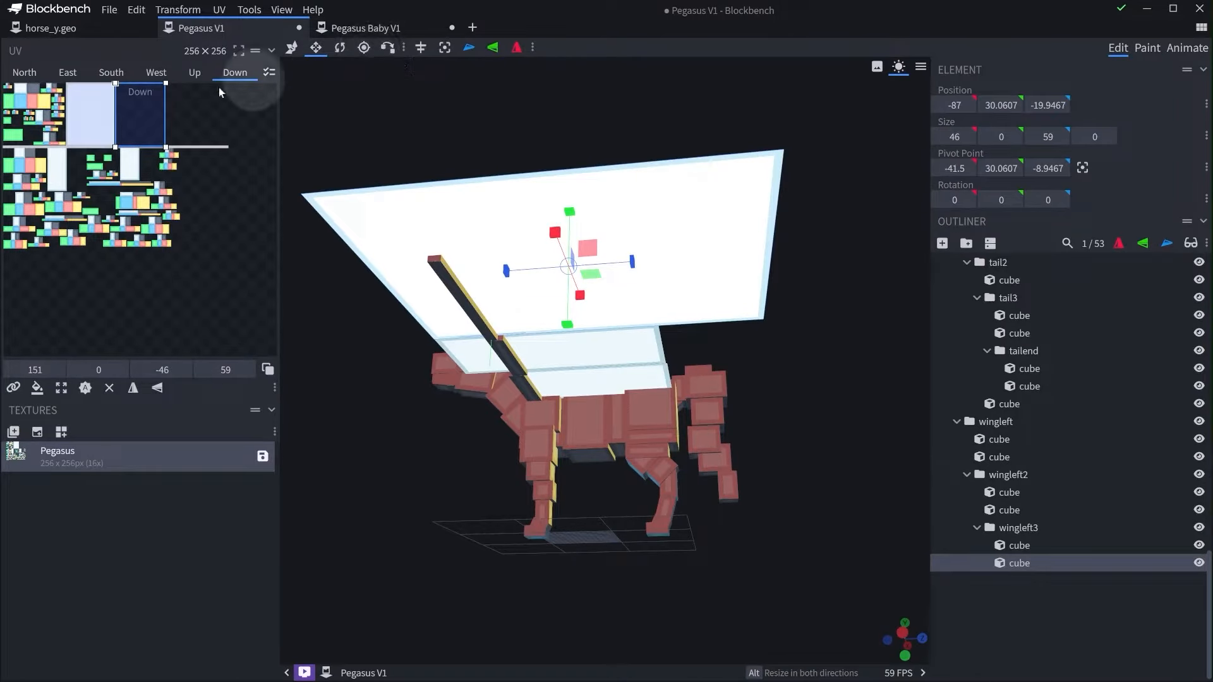
pyautogui.click(562, 354)
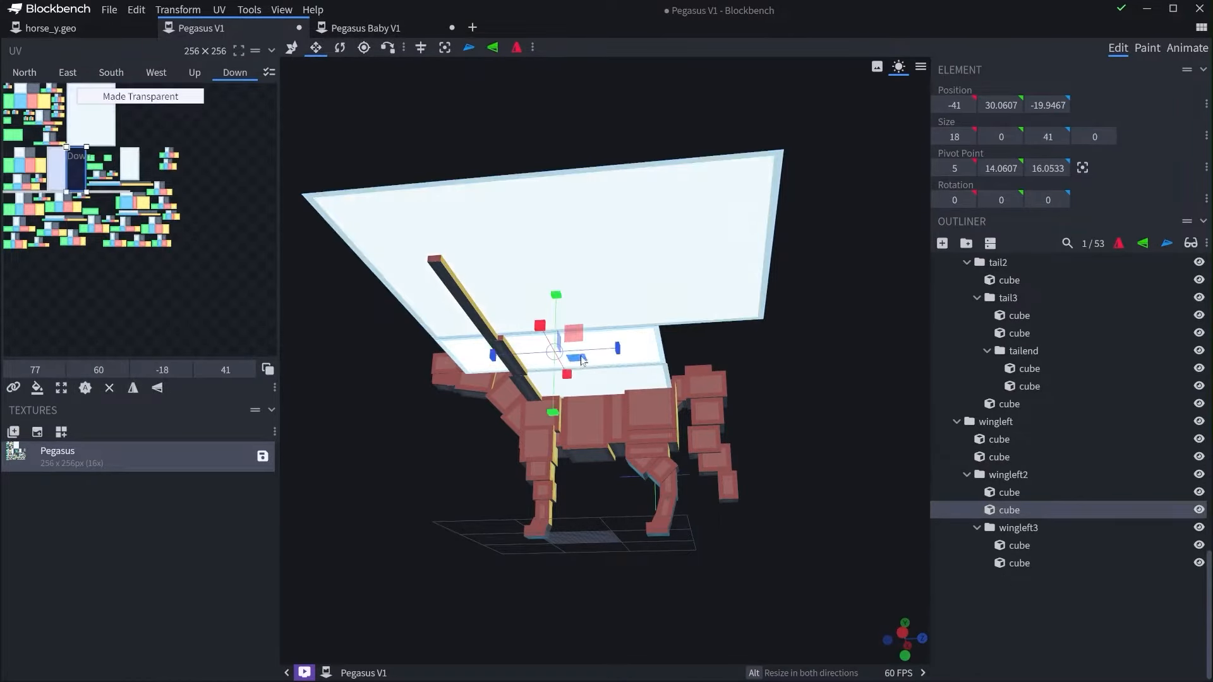
pyautogui.click(109, 388)
pyautogui.click(582, 380)
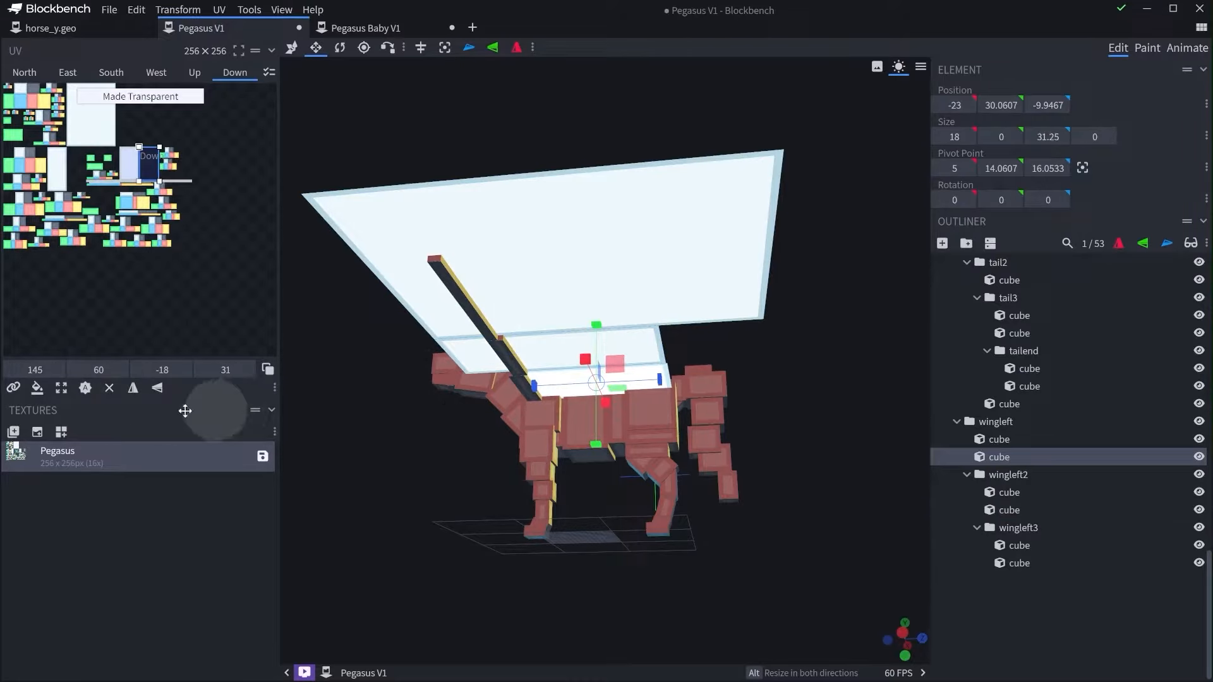
pyautogui.click(109, 388)
pyautogui.moveTo(381, 494); pyautogui.dragTo(678, 587)
pyautogui.scroll(5, 460, 516)
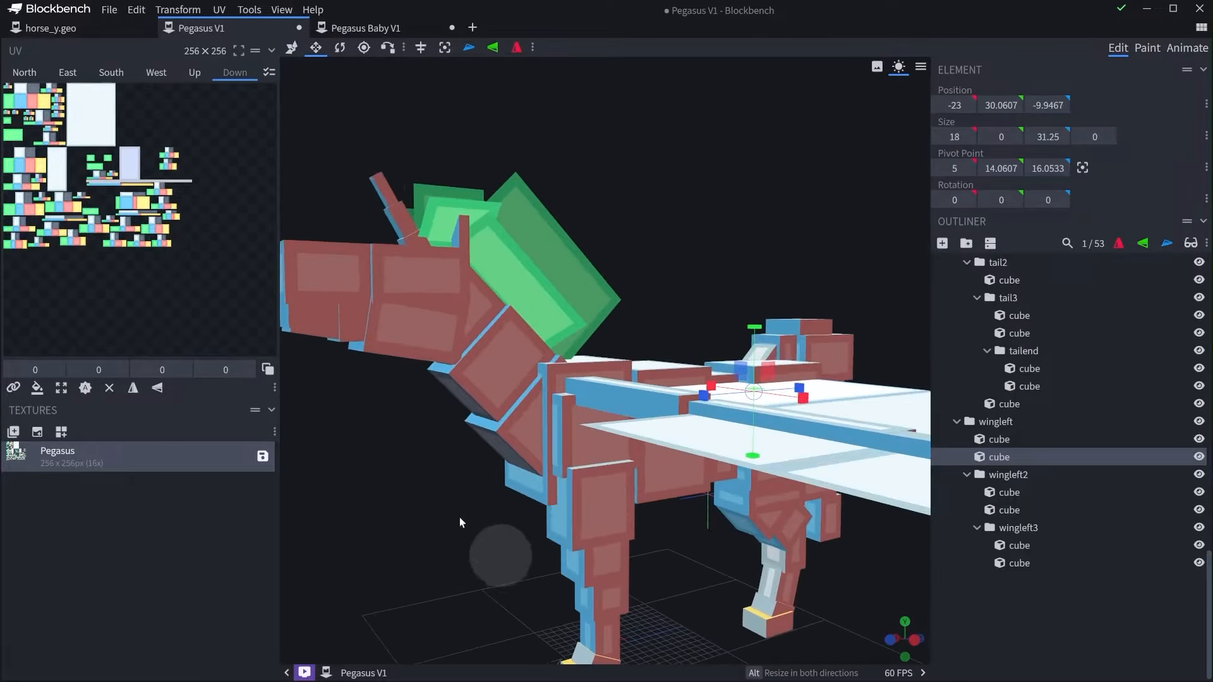
# - Examine the baby Pegasus's wing, head, horn and snout cubes from several angles
pyautogui.click(360, 28)
pyautogui.moveTo(386, 442); pyautogui.dragTo(564, 502)
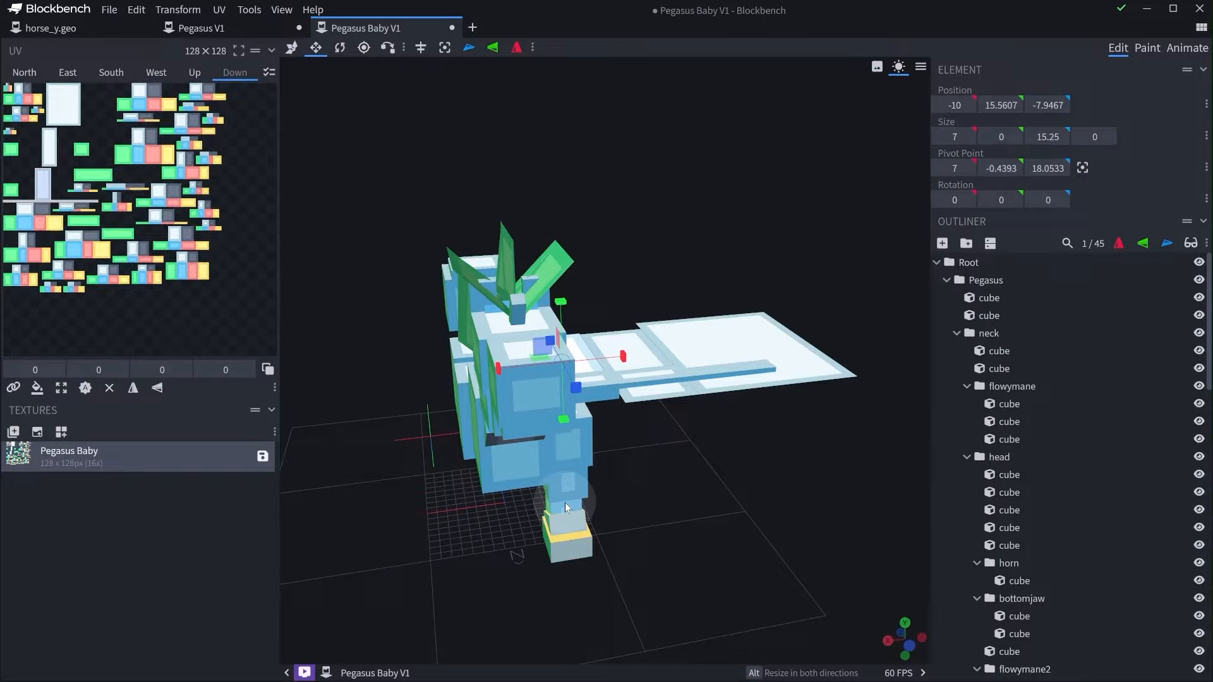
pyautogui.moveTo(620, 432); pyautogui.dragTo(621, 512)
pyautogui.click(436, 398)
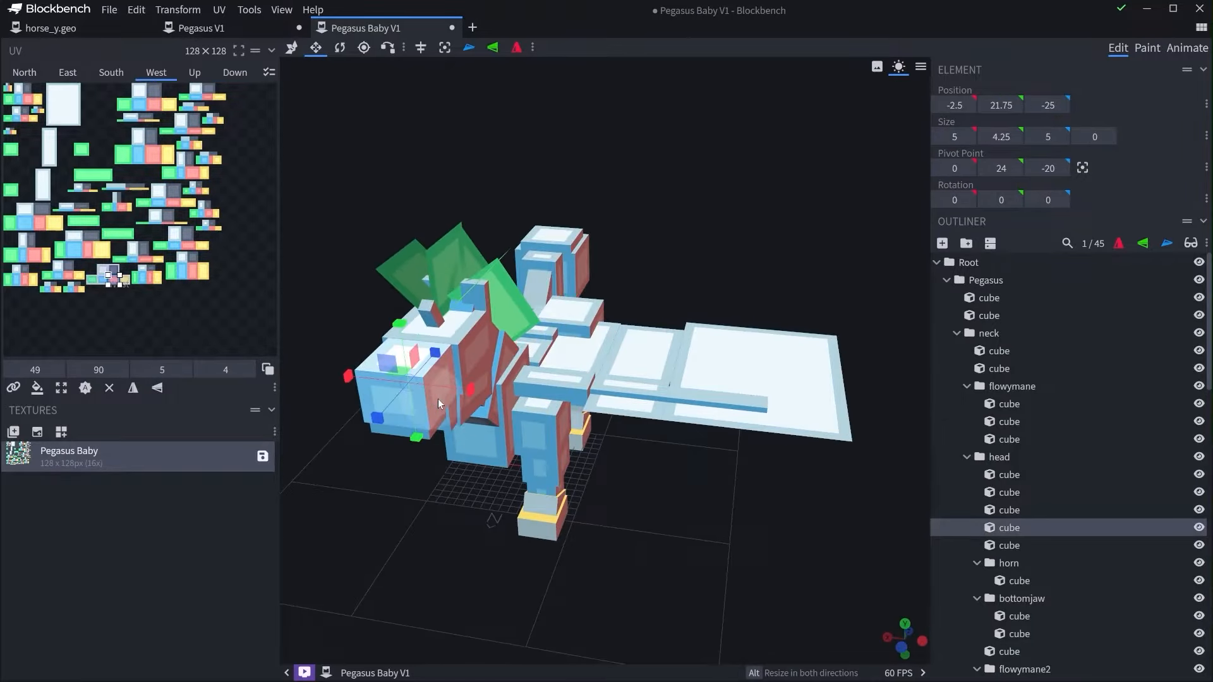
pyautogui.moveTo(807, 609); pyautogui.dragTo(941, 563, button='right')
pyautogui.click(828, 531)
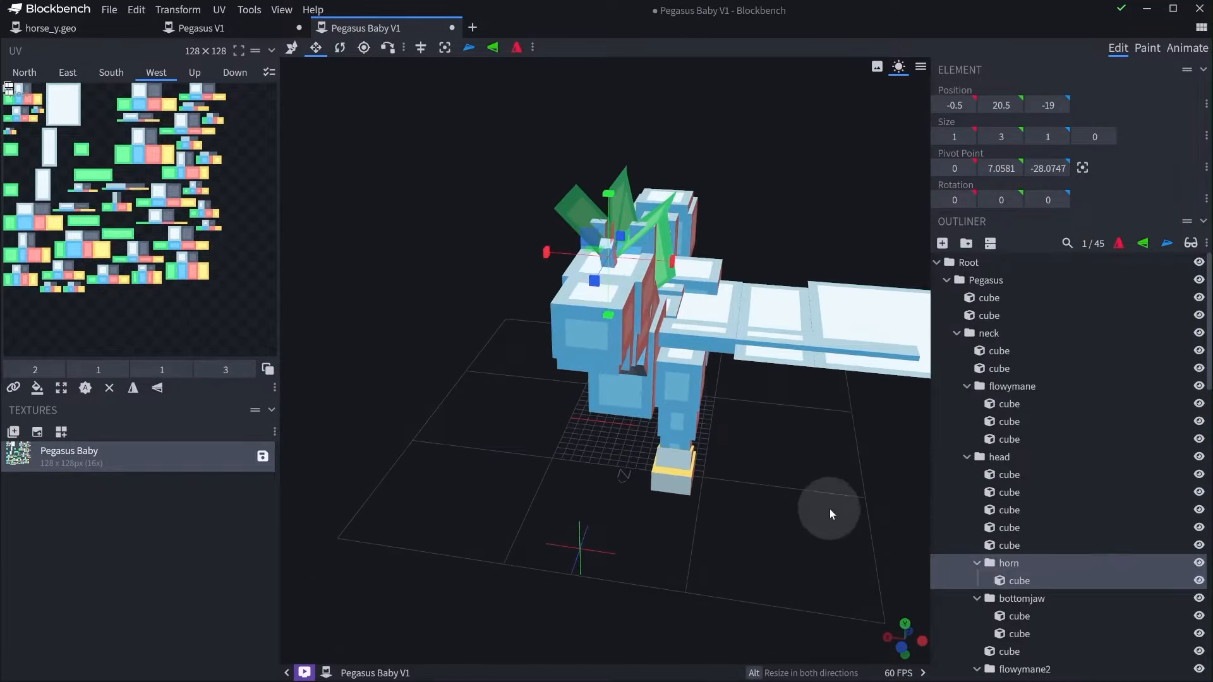
pyautogui.moveTo(829, 509); pyautogui.dragTo(727, 489)
pyautogui.scroll(5, 727, 490)
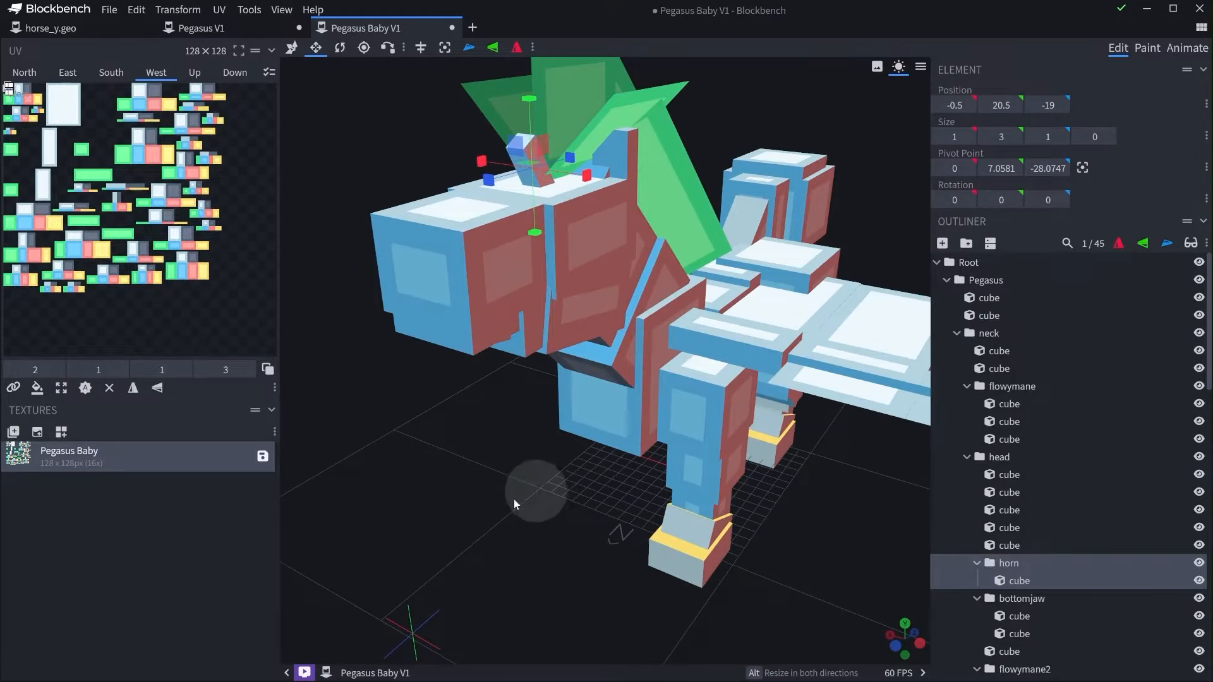
pyautogui.moveTo(513, 501); pyautogui.dragTo(490, 510)
pyautogui.click(451, 303)
pyautogui.moveTo(452, 301); pyautogui.dragTo(541, 323, button='right')
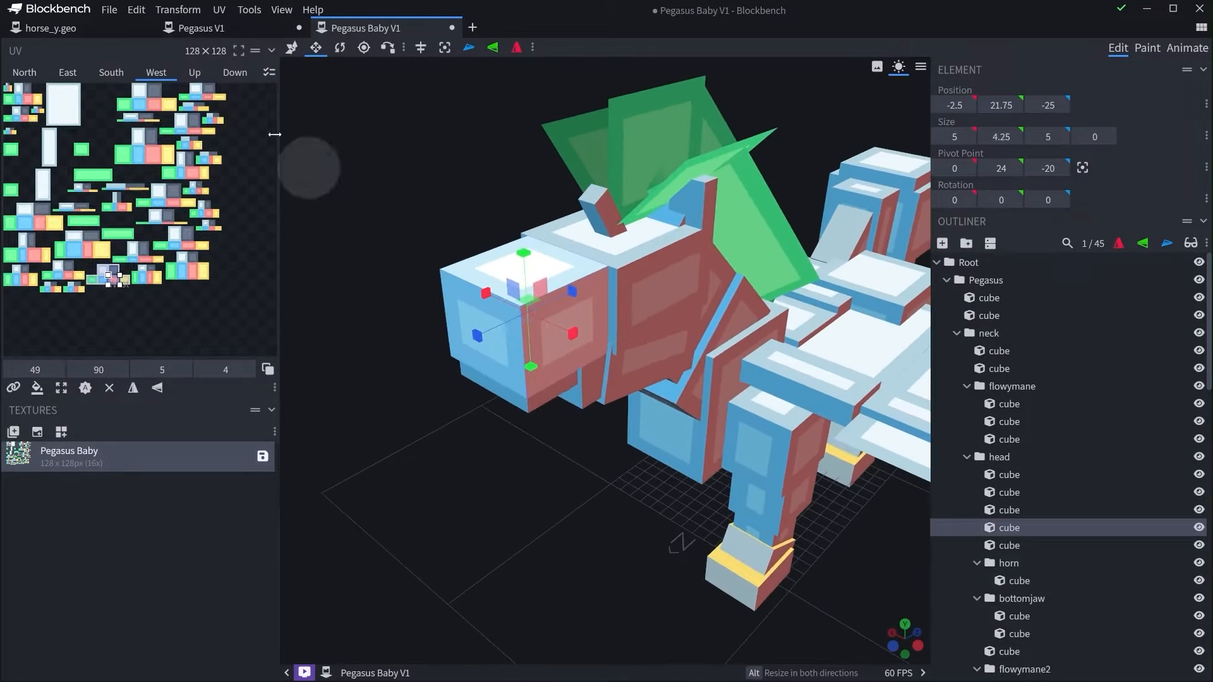
# - Copy the West face UV of the baby Pegasus's front snout cube onto its East face
pyautogui.rightClick(228, 220)
pyautogui.moveTo(278, 258)
pyautogui.click(288, 308)
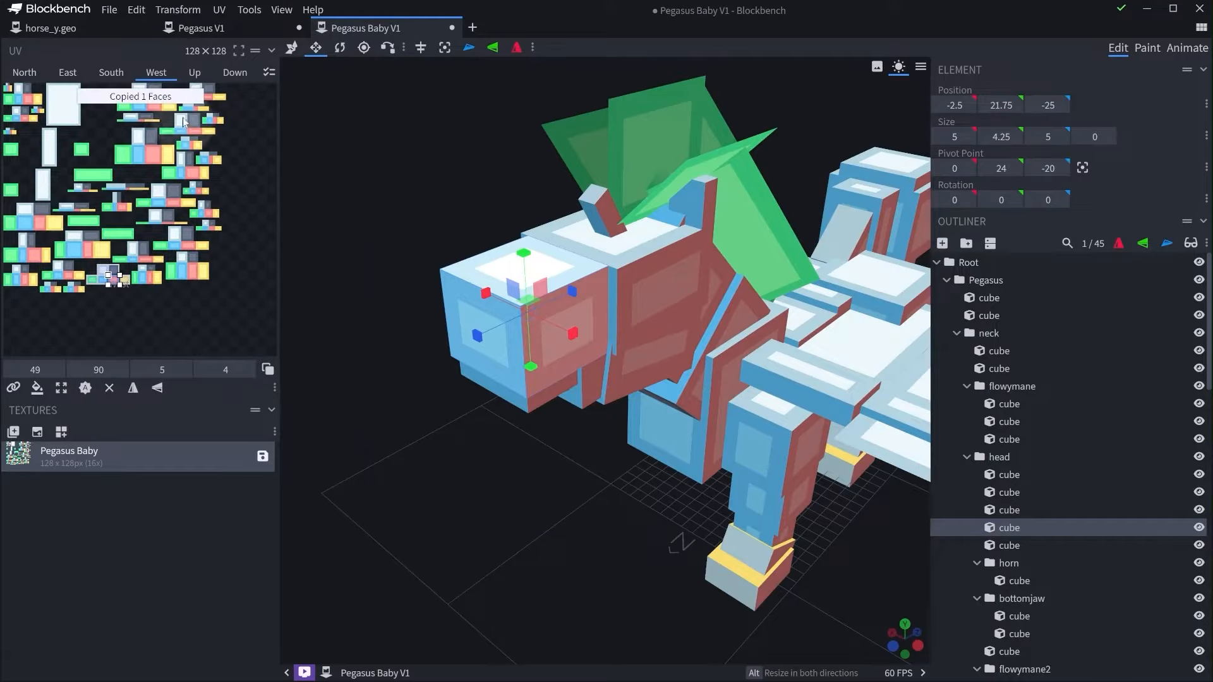
pyautogui.rightClick(249, 292)
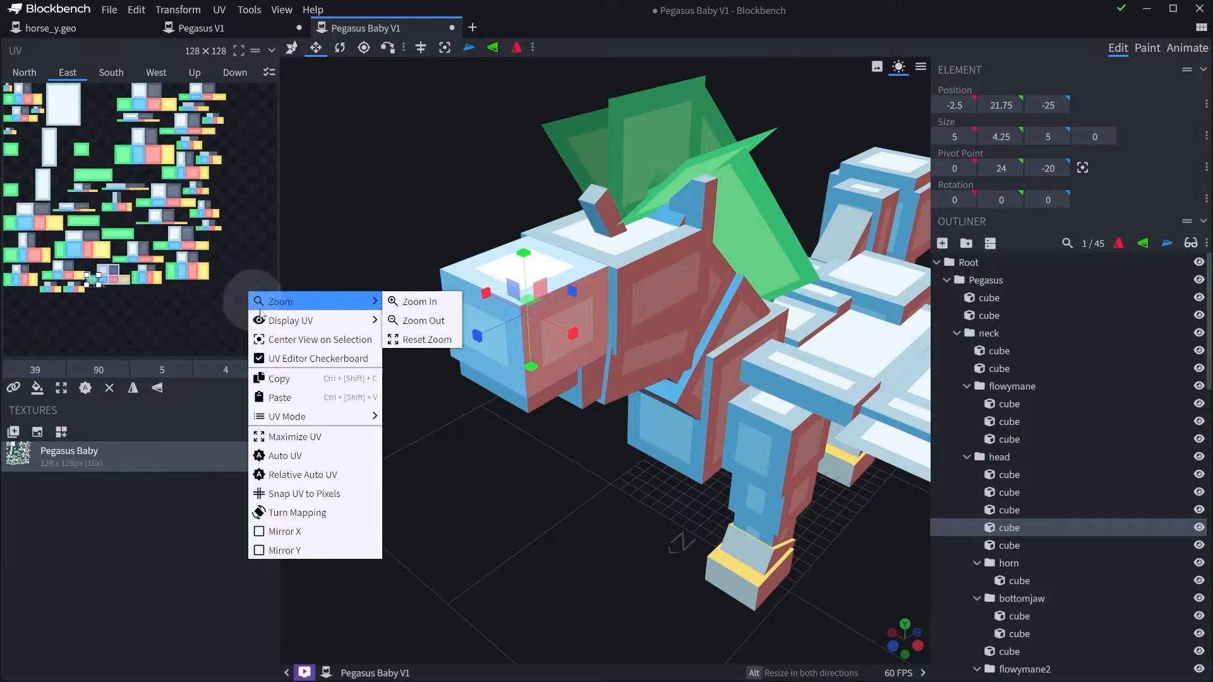
pyautogui.click(299, 398)
# - Reuse the West face UV on the East face of the flat, 1-unit-high bottomjaw cube under the baby's snout
pyautogui.moveTo(608, 449); pyautogui.dragTo(546, 392)
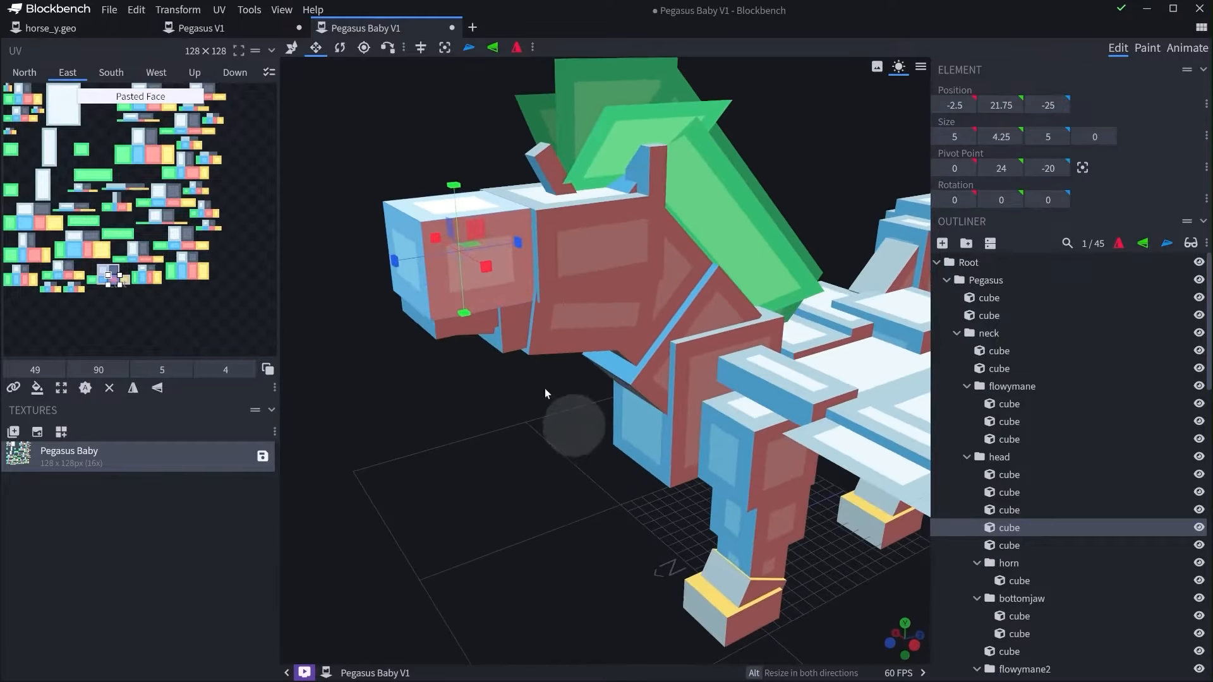
pyautogui.click(480, 326)
pyautogui.rightClick(245, 226)
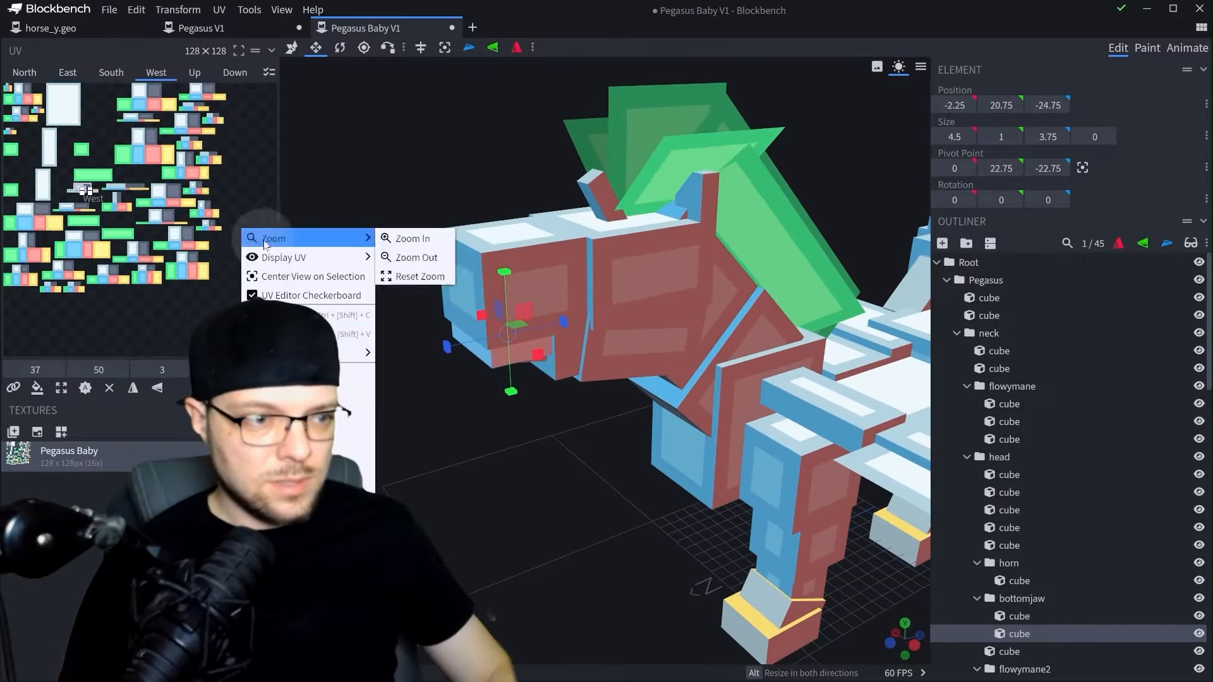
pyautogui.click(235, 294)
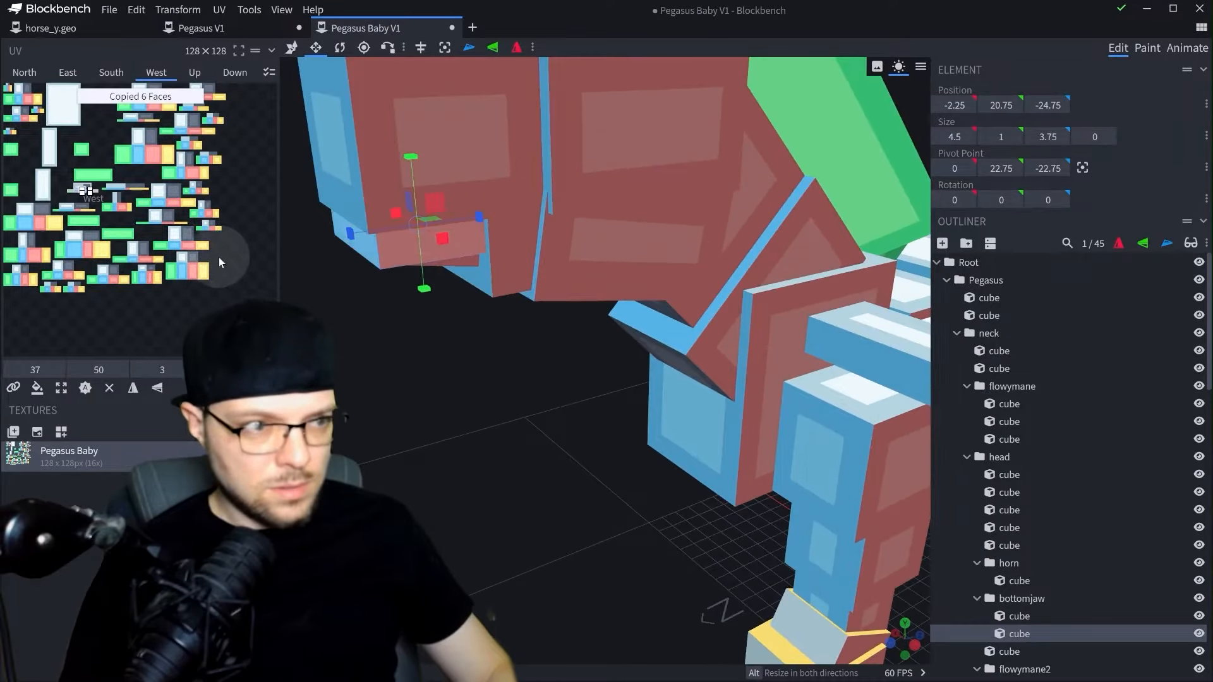
pyautogui.moveTo(474, 378); pyautogui.dragTo(449, 343)
pyautogui.click(410, 221)
pyautogui.rightClick(185, 184)
pyautogui.click(218, 274)
pyautogui.click(156, 73)
pyautogui.rightClick(83, 191)
pyautogui.click(140, 305)
# - Give the East faces of the small cube below the back of the snout and the tilted bottomjaw cube their West face UVs
pyautogui.click(499, 272)
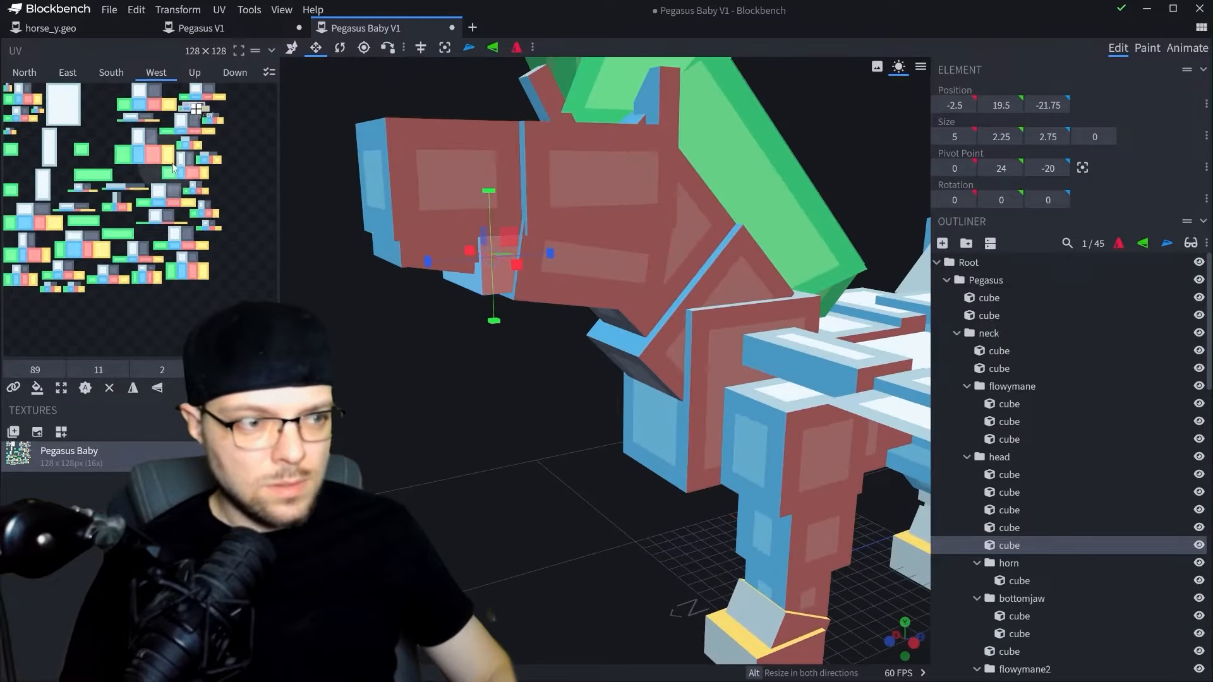
pyautogui.click(68, 73)
pyautogui.rightClick(180, 223)
pyautogui.click(214, 329)
pyautogui.moveTo(424, 408); pyautogui.dragTo(435, 379)
pyautogui.click(373, 360)
pyautogui.rightClick(130, 107)
pyautogui.click(158, 192)
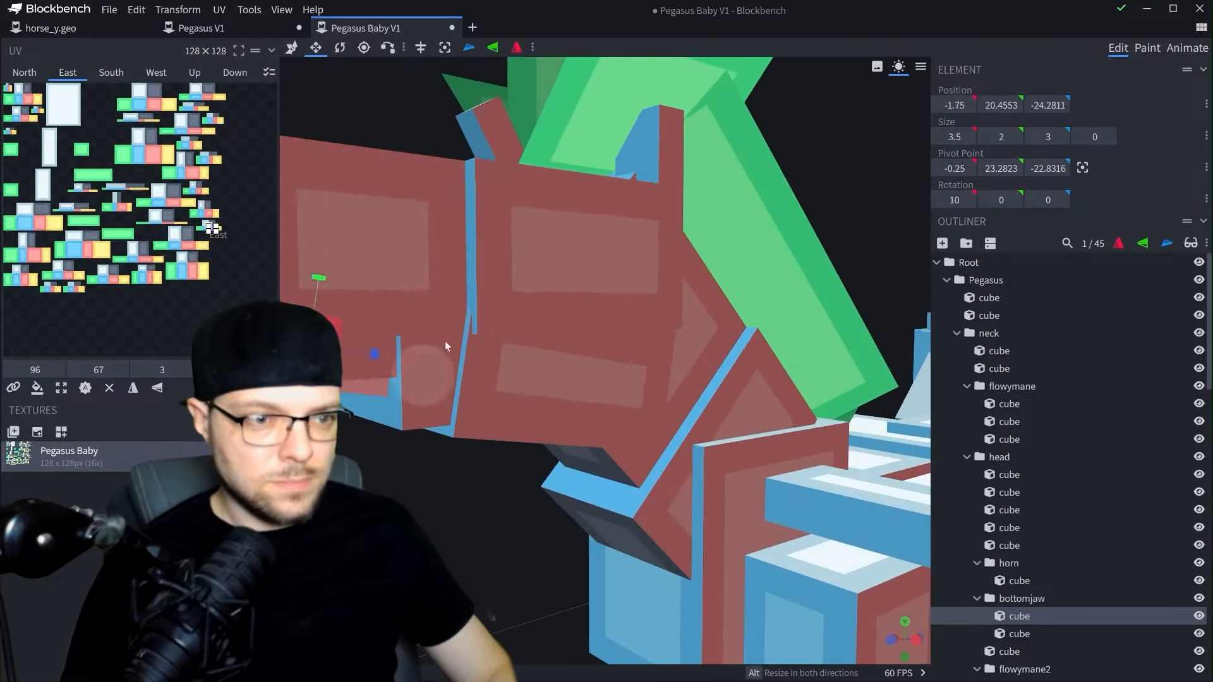
# - Transfer the West face UVs to the East faces of the baby Pegasus's main head cube and the cube beneath it
pyautogui.click(505, 272)
pyautogui.rightClick(147, 183)
pyautogui.click(187, 277)
pyautogui.moveTo(436, 562); pyautogui.dragTo(490, 527)
pyautogui.click(483, 306)
pyautogui.rightClick(154, 176)
pyautogui.click(195, 273)
pyautogui.click(622, 253)
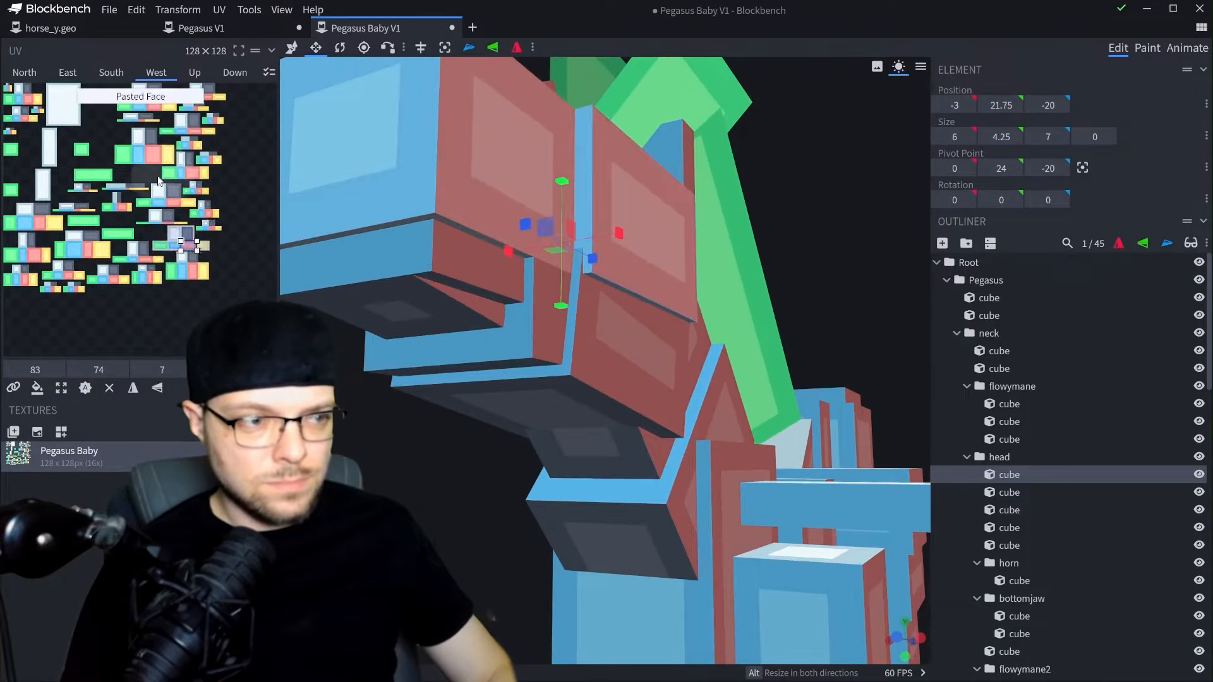
pyautogui.click(68, 73)
pyautogui.click(576, 354)
pyautogui.click(71, 72)
pyautogui.rightClick(134, 246)
pyautogui.click(171, 338)
# - Apply the West face UVs to the East faces of the baby Pegasus's two angled neck cubes
pyautogui.click(552, 339)
pyautogui.rightClick(163, 167)
pyautogui.click(196, 258)
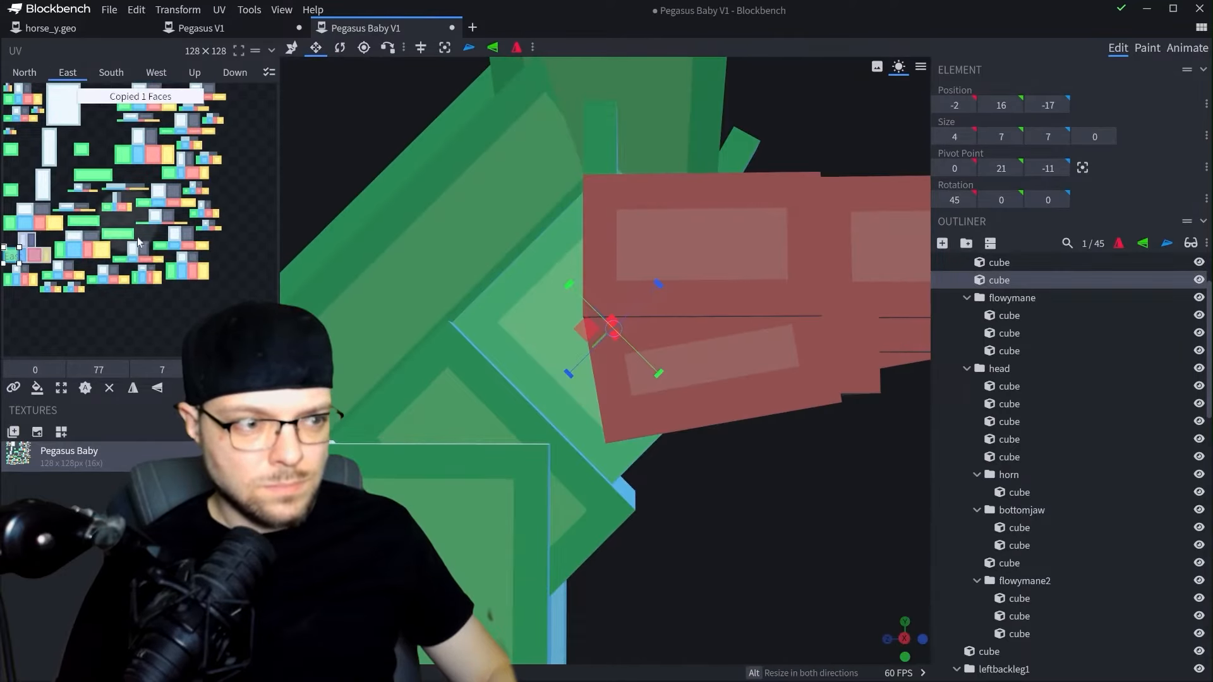
pyautogui.rightClick(137, 243)
pyautogui.click(169, 349)
pyautogui.click(470, 414)
pyautogui.rightClick(172, 202)
pyautogui.click(201, 290)
# - Copy the West face UVs of the baby's chest, middle and rear body cubes onto their East faces
pyautogui.click(498, 482)
pyautogui.rightClick(141, 230)
pyautogui.rightClick(146, 151)
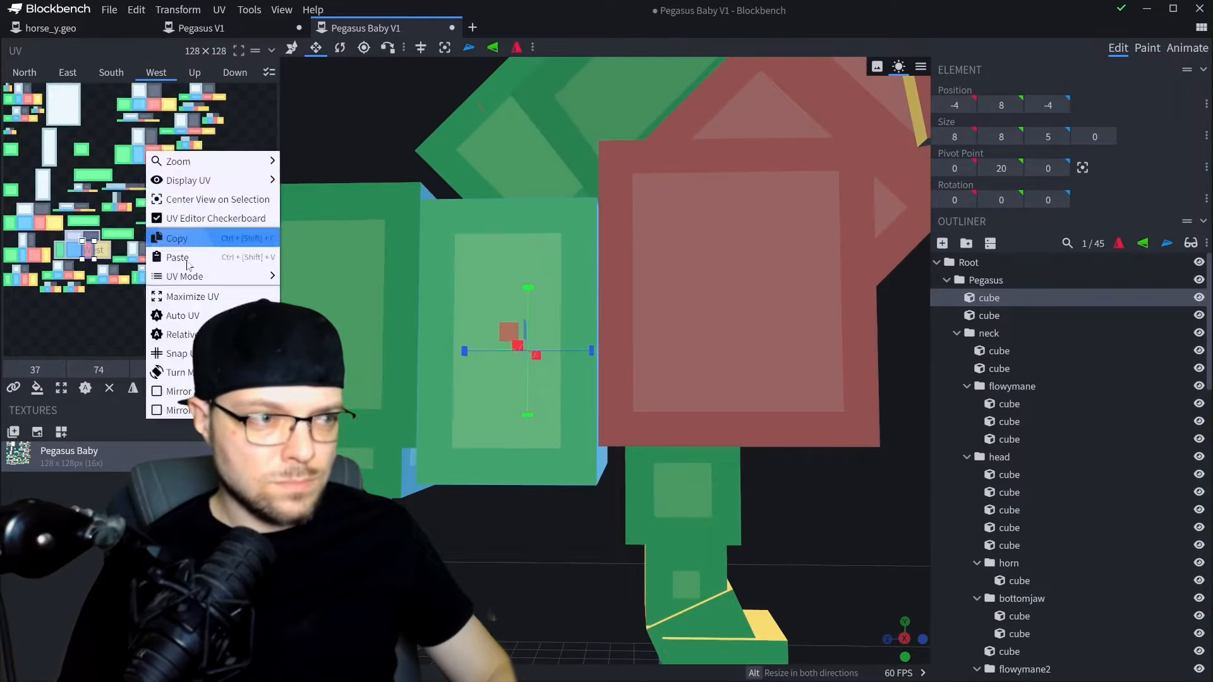
pyautogui.click(184, 240)
pyautogui.click(67, 73)
pyautogui.click(465, 320)
pyautogui.rightClick(175, 175)
pyautogui.click(202, 263)
# - Reuse the West face UVs on the East faces of the angled tail base cube and the neighbouring upper tail cubes
pyautogui.click(593, 309)
pyautogui.click(67, 72)
pyautogui.click(186, 269)
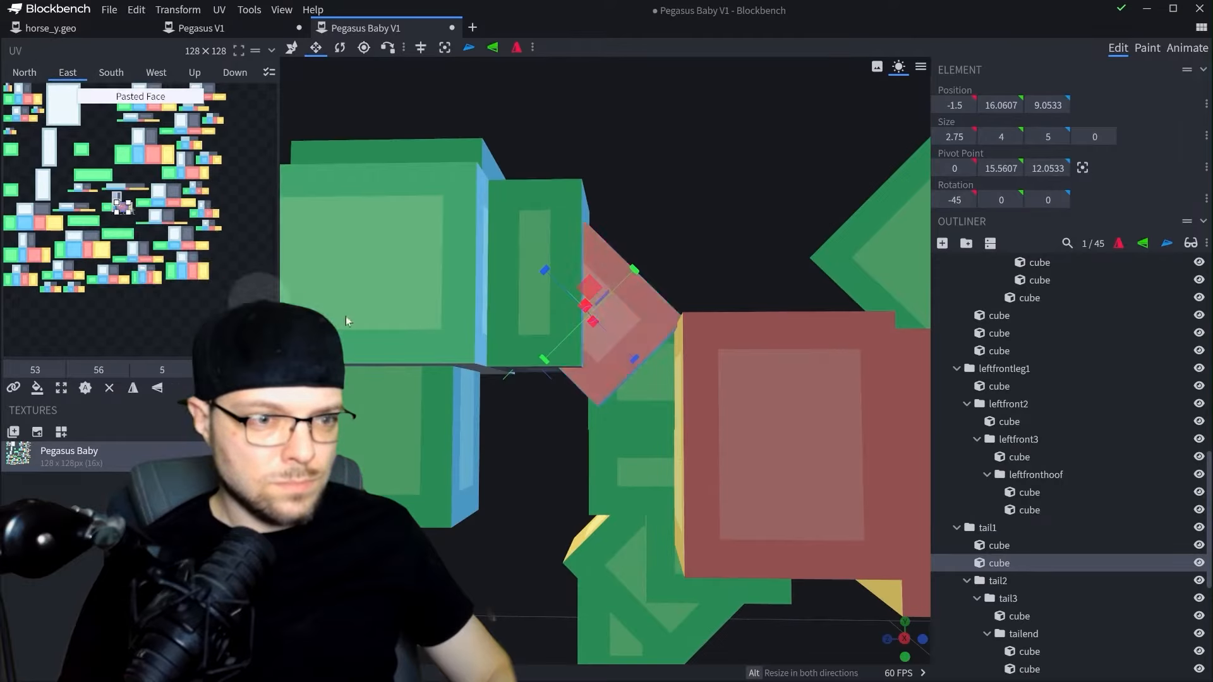
pyautogui.click(534, 271)
pyautogui.click(67, 73)
pyautogui.moveTo(410, 252); pyautogui.dragTo(537, 298, button='right')
pyautogui.click(493, 309)
pyautogui.click(156, 73)
pyautogui.click(67, 73)
# - Copy the West face UVs of the baby Pegasus's tailend cubes onto their East faces
pyautogui.click(471, 474)
pyautogui.click(68, 73)
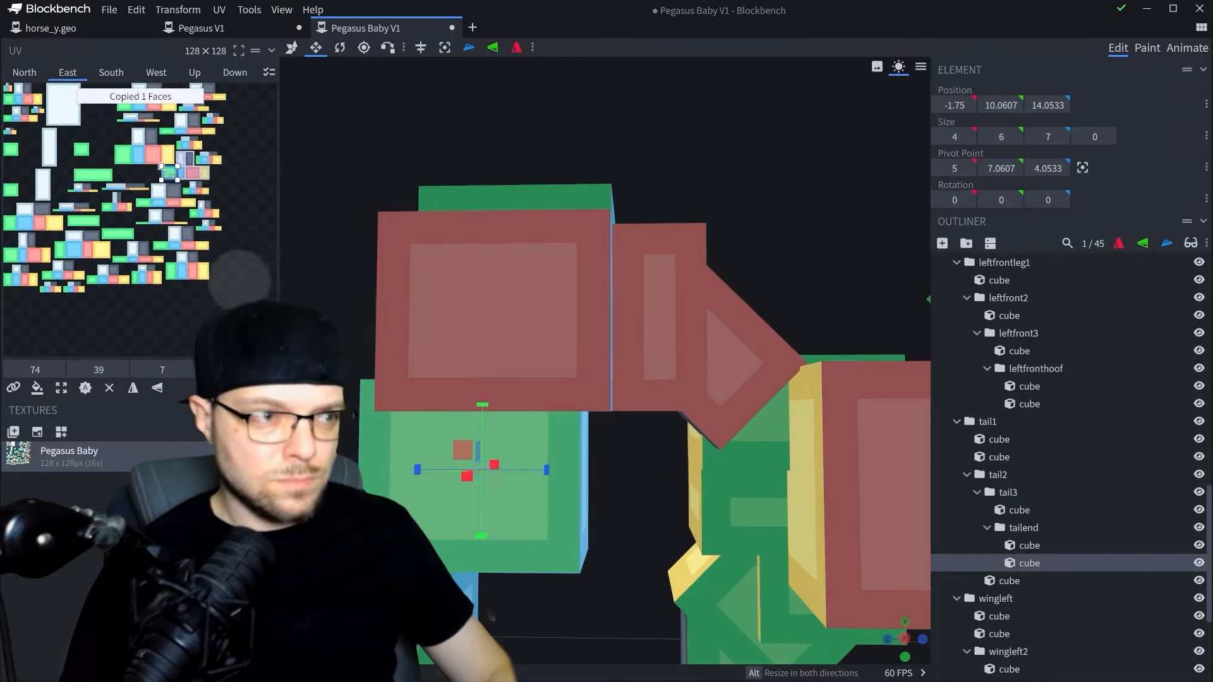
pyautogui.click(68, 73)
pyautogui.rightClick(144, 163)
pyautogui.click(202, 268)
pyautogui.click(464, 487)
pyautogui.click(156, 72)
pyautogui.click(68, 72)
# - Copy the West face UVs of the leftfront2 and leftfront3 leg cubes onto their East faces
pyautogui.click(607, 363)
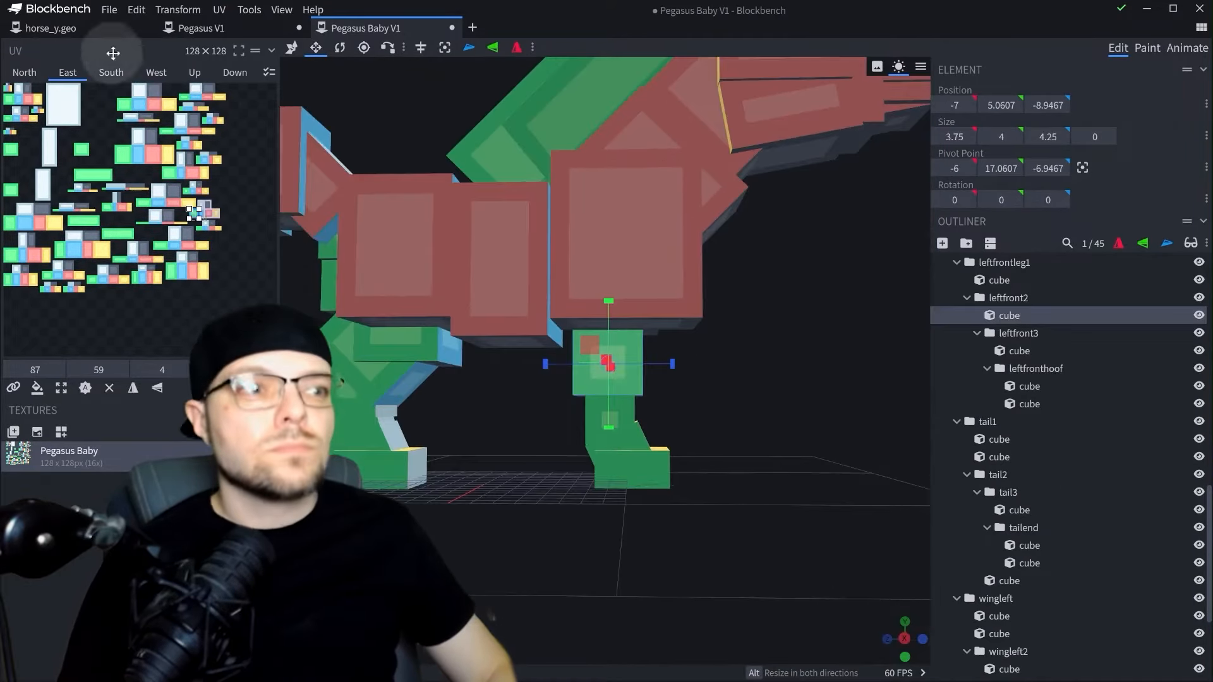
pyautogui.rightClick(159, 167)
pyautogui.click(228, 275)
pyautogui.click(609, 416)
pyautogui.click(202, 289)
# - Give the East faces of both leftfronthoof cubes the UVs of their West faces
pyautogui.click(634, 445)
pyautogui.rightClick(187, 211)
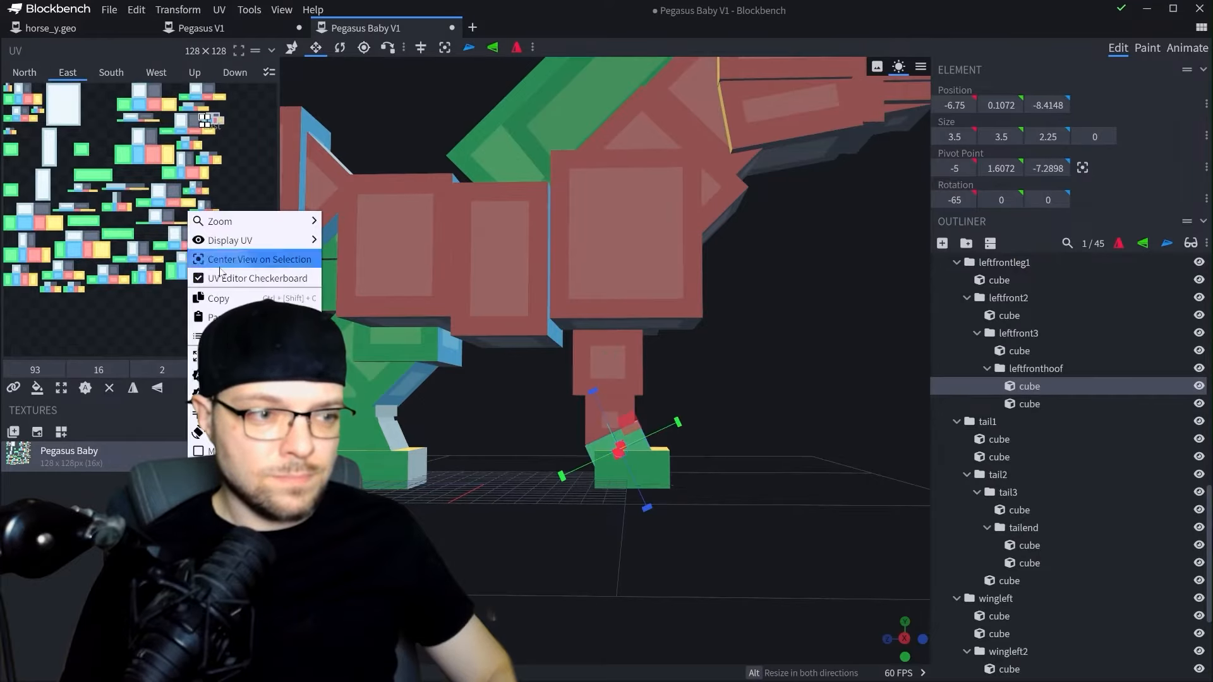
pyautogui.click(221, 317)
pyautogui.click(632, 471)
pyautogui.rightClick(179, 126)
pyautogui.click(209, 212)
pyautogui.click(68, 72)
# - Reuse the West face UVs on the East faces of the thigh, leftbackleg2 and leftbackleg3 cubes
pyautogui.click(525, 337)
pyautogui.rightClick(135, 188)
pyautogui.click(184, 293)
pyautogui.rightClick(170, 134)
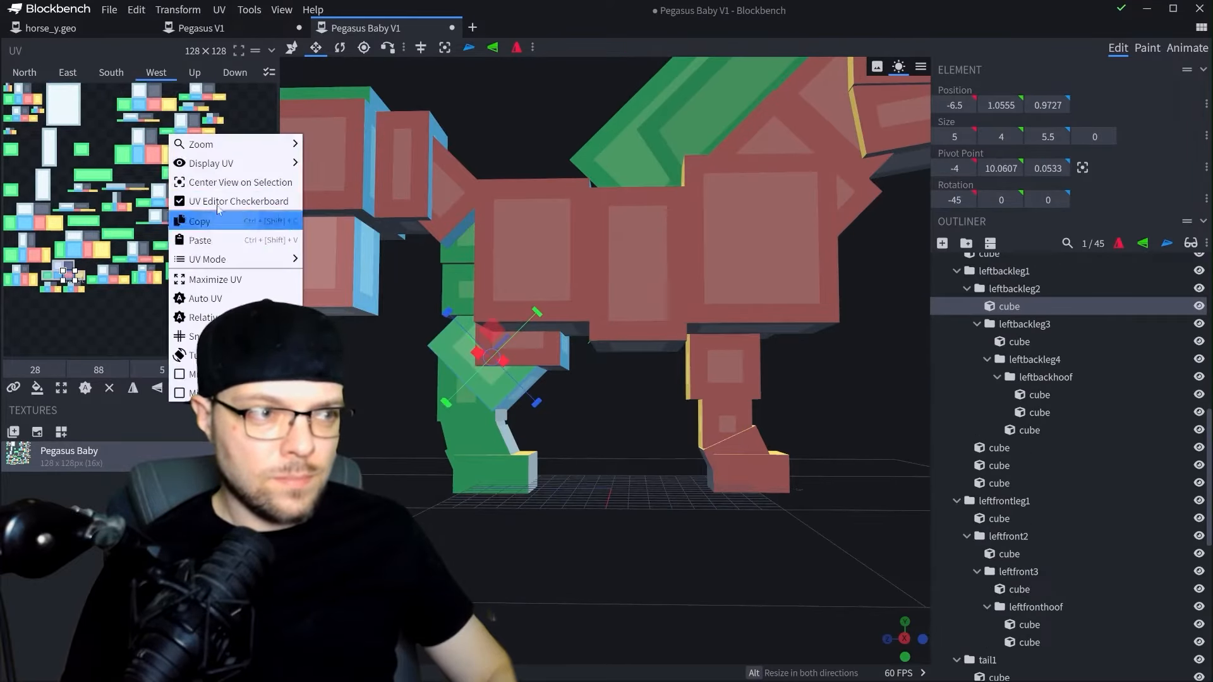
pyautogui.click(205, 240)
pyautogui.click(467, 399)
pyautogui.click(148, 74)
pyautogui.click(67, 73)
# - Copy the West face UVs of the leftbackleg4 and leftbackhoof cubes onto their East faces
pyautogui.click(487, 444)
pyautogui.click(462, 435)
pyautogui.rightClick(173, 158)
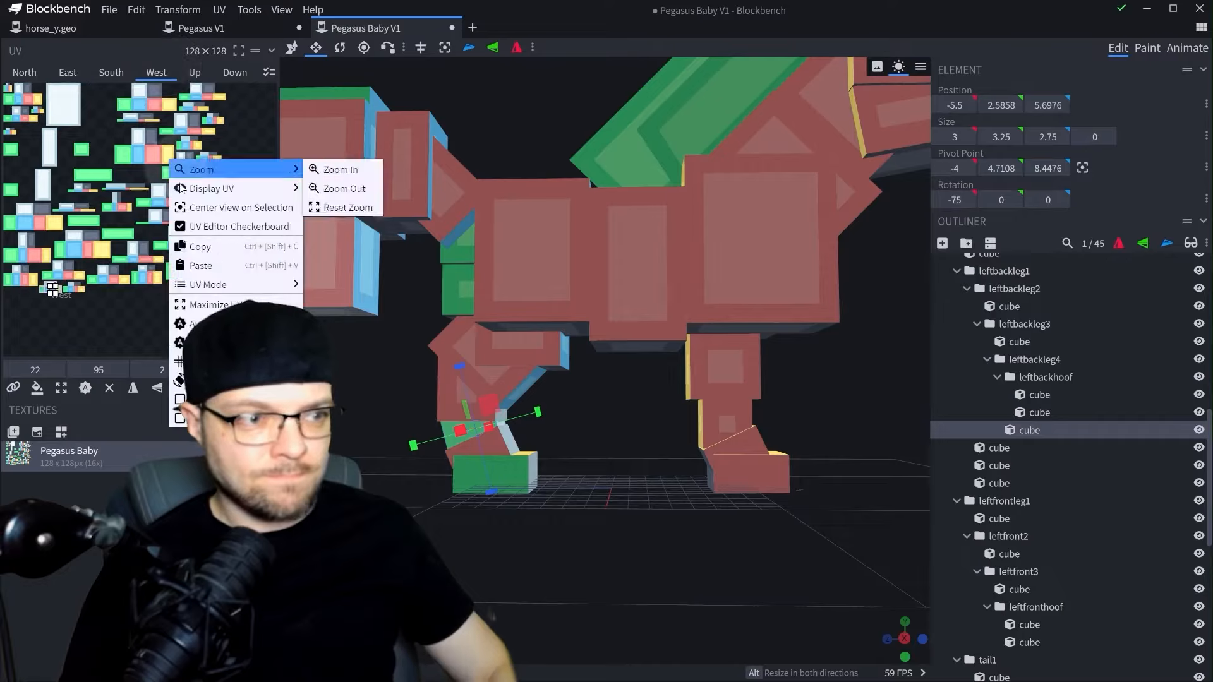
pyautogui.click(202, 247)
pyautogui.click(67, 73)
pyautogui.click(189, 253)
pyautogui.click(499, 475)
pyautogui.click(156, 73)
pyautogui.click(70, 71)
pyautogui.rightClick(130, 175)
# - Transfer the West face UVs to the East faces of the baby's stacked rear hip cubes and the remaining upper tail cube
pyautogui.click(521, 325)
pyautogui.rightClick(262, 148)
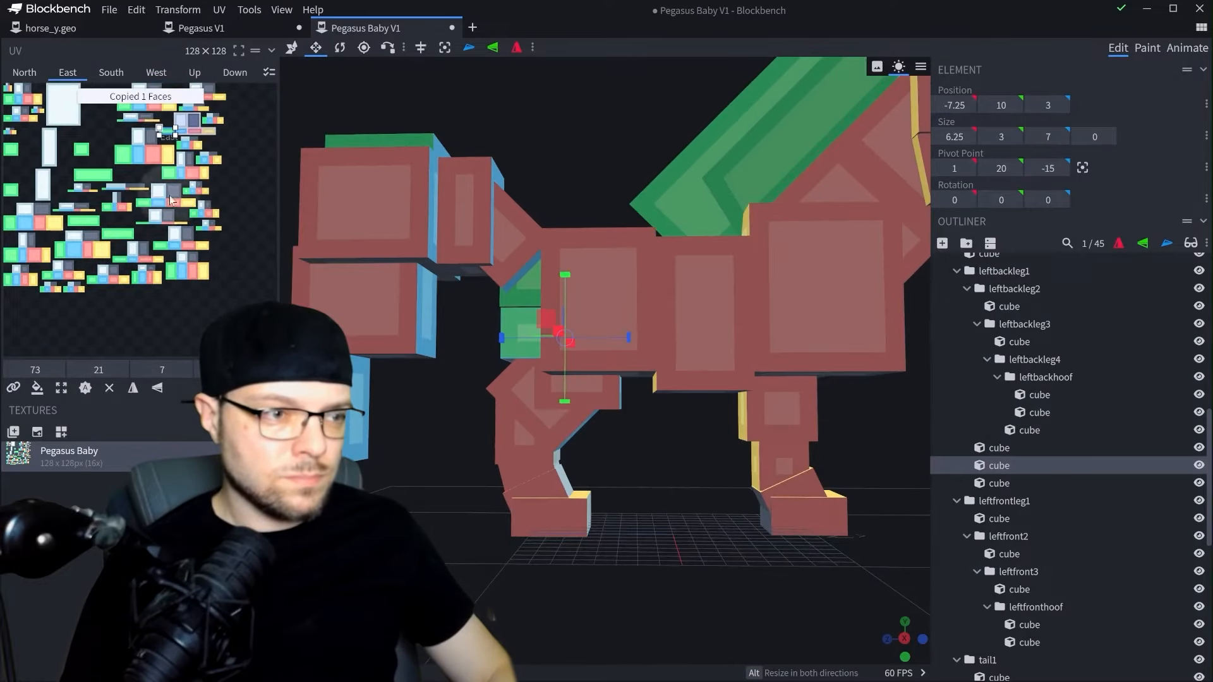
pyautogui.click(521, 292)
pyautogui.rightClick(166, 142)
pyautogui.click(216, 229)
pyautogui.click(68, 72)
pyautogui.moveTo(406, 141); pyautogui.dragTo(446, 221, button='right')
pyautogui.click(445, 221)
pyautogui.rightClick(103, 160)
pyautogui.click(168, 264)
pyautogui.click(566, 357)
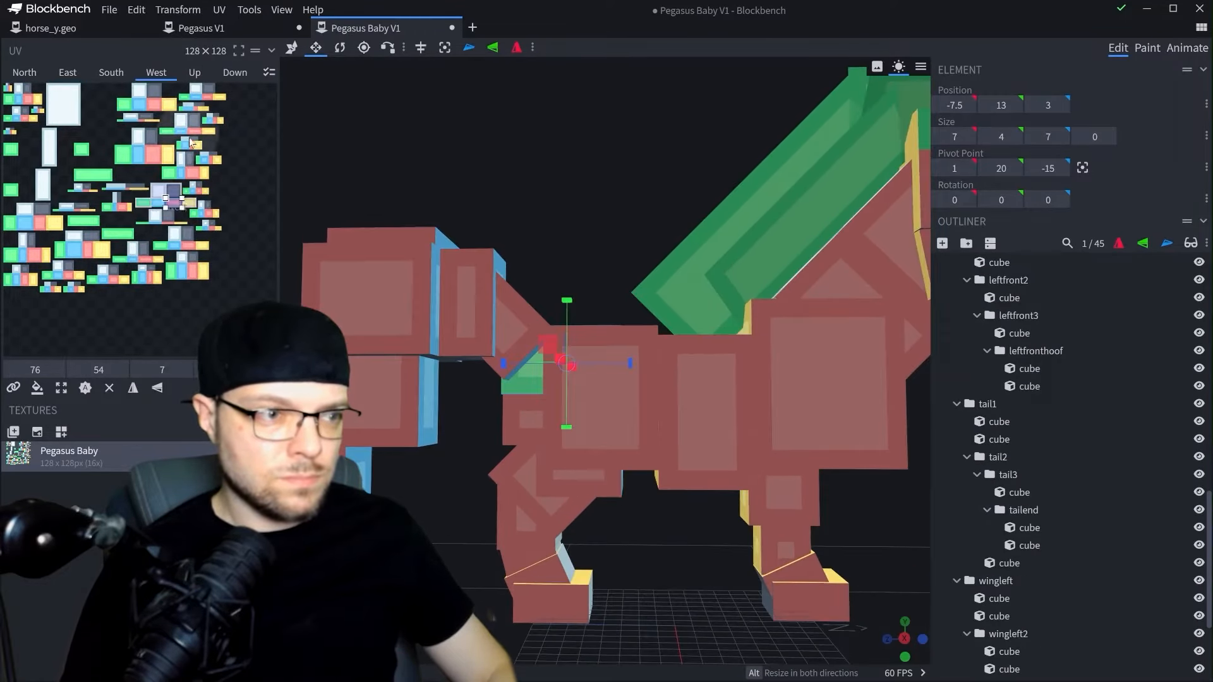
# - Make the East faces of the baby Pegasus's flat flowymane and flowymane2 planes transparent
pyautogui.click(593, 280)
pyautogui.click(110, 388)
pyautogui.moveTo(443, 158); pyautogui.dragTo(537, 253)
pyautogui.click(549, 253)
pyautogui.click(112, 388)
pyautogui.click(679, 297)
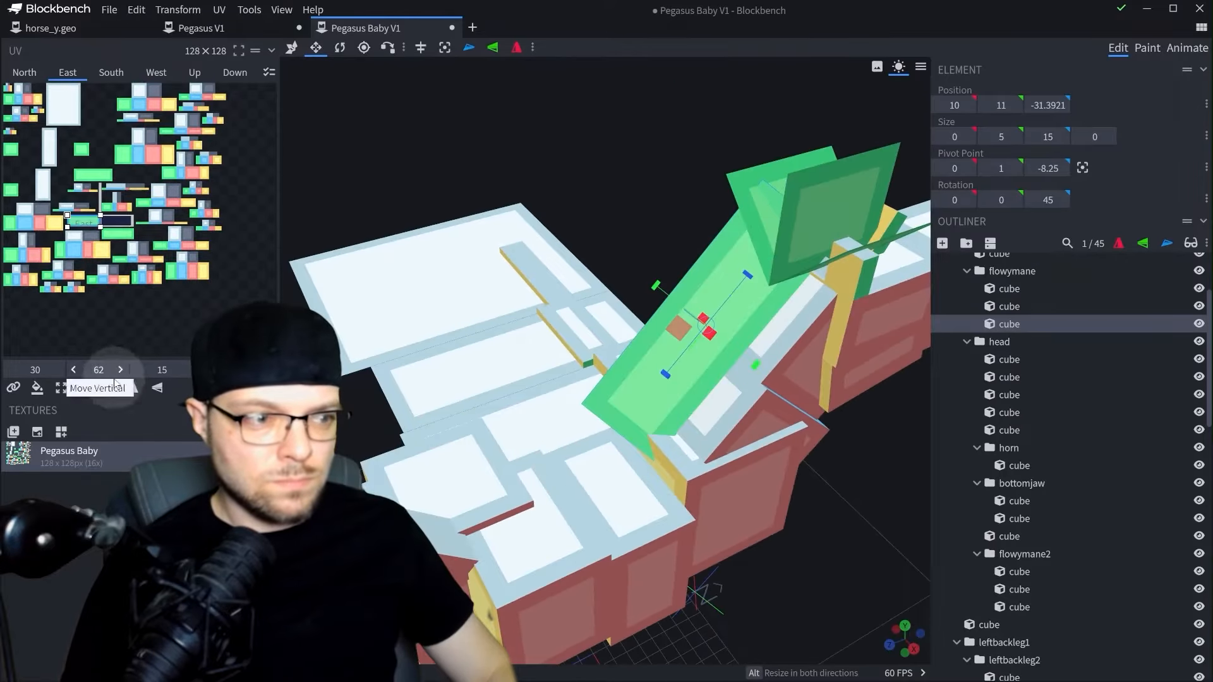
pyautogui.click(113, 388)
pyautogui.click(537, 284)
pyautogui.click(111, 388)
pyautogui.click(568, 215)
pyautogui.click(111, 389)
pyautogui.moveTo(726, 158); pyautogui.dragTo(607, 253)
pyautogui.click(608, 259)
pyautogui.click(111, 388)
# - Examine the baby Pegasus's horn, head, mane and body from both sides
pyautogui.click(611, 271)
pyautogui.moveTo(664, 138); pyautogui.dragTo(763, 461)
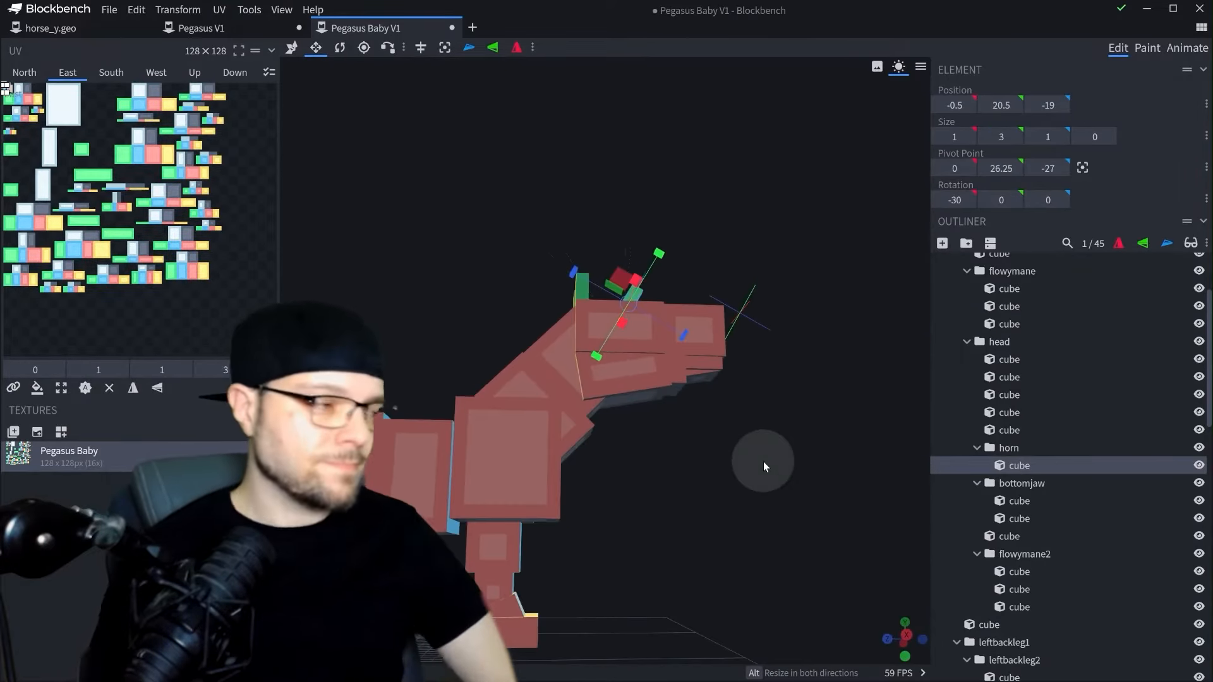
pyautogui.scroll(-4, 689, 504)
pyautogui.moveTo(592, 475); pyautogui.dragTo(872, 524, button='right')
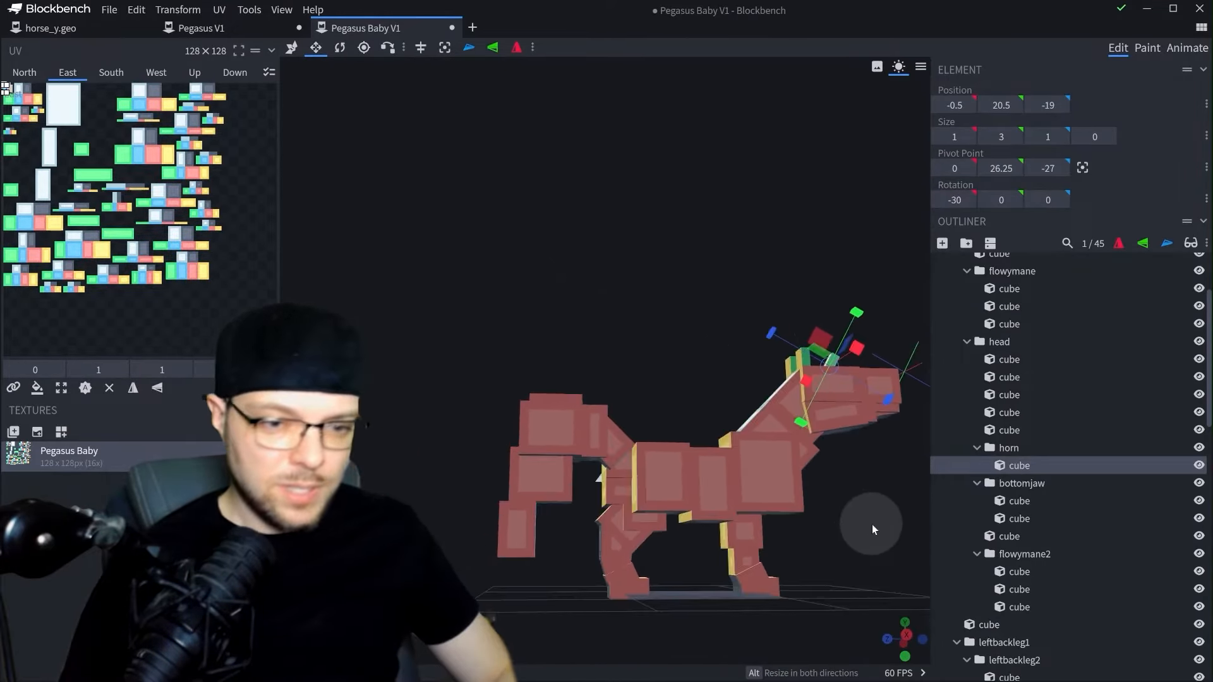
pyautogui.moveTo(872, 524); pyautogui.dragTo(581, 561)
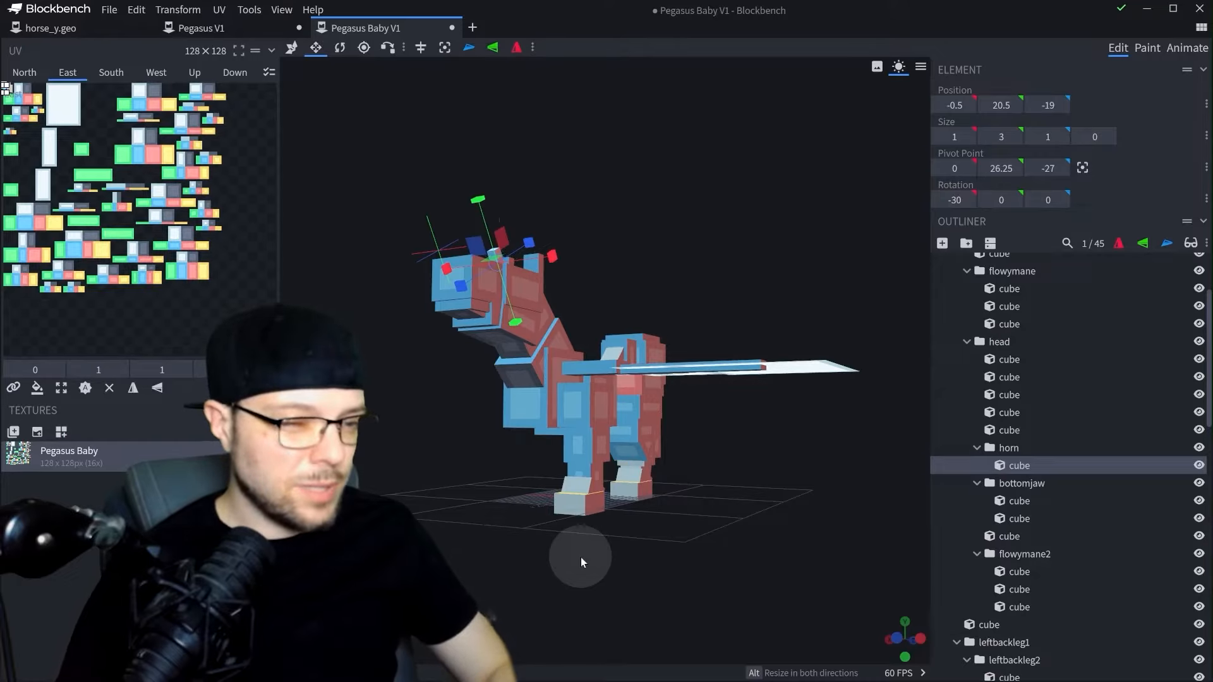
pyautogui.moveTo(811, 449); pyautogui.dragTo(583, 422)
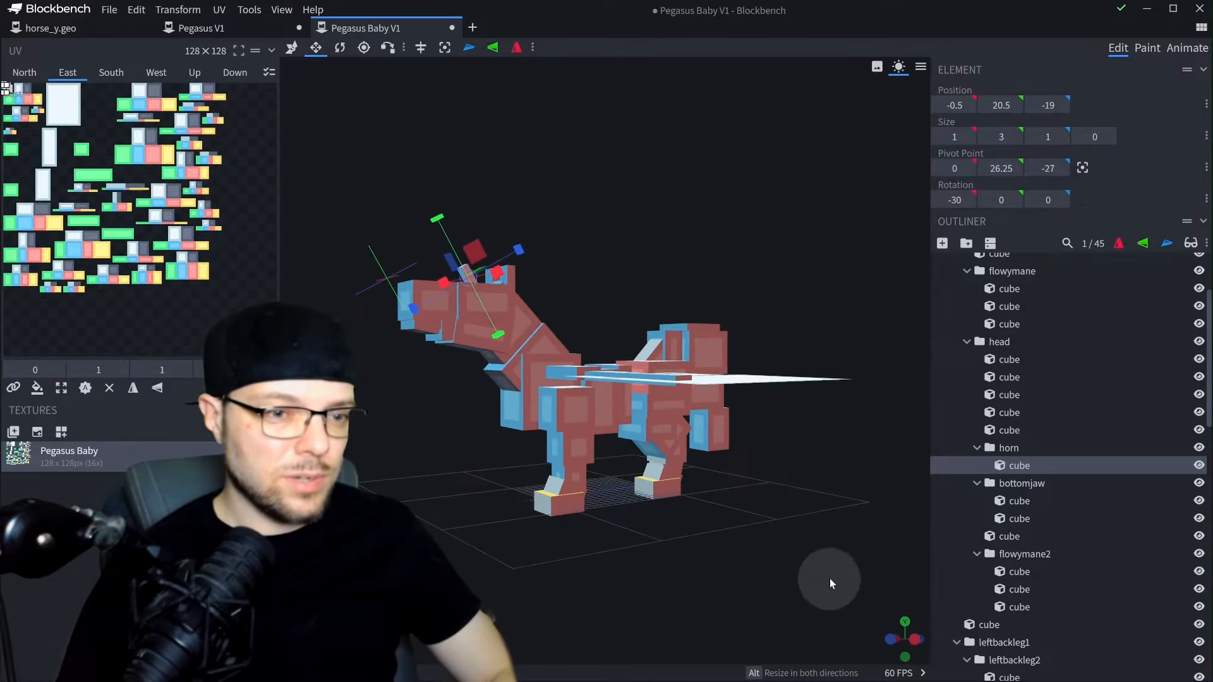
pyautogui.moveTo(829, 578); pyautogui.dragTo(760, 563)
pyautogui.moveTo(545, 593); pyautogui.dragTo(615, 467)
# - Switch to the adult Pegasus project and reuse the West face UVs on the East faces, starting with the snout cube
pyautogui.click(220, 29)
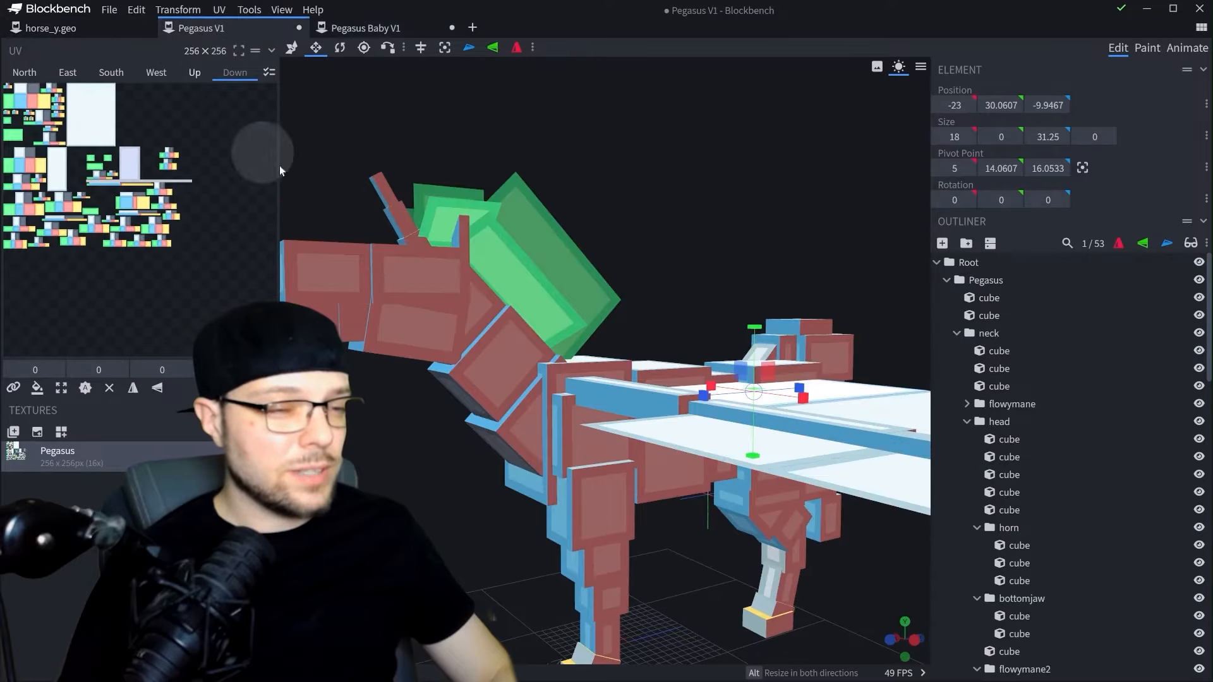
pyautogui.scroll(-3, 658, 369)
pyautogui.moveTo(723, 283); pyautogui.dragTo(802, 228)
pyautogui.moveTo(802, 228); pyautogui.dragTo(584, 221, button='right')
pyautogui.moveTo(585, 221); pyautogui.dragTo(758, 275)
pyautogui.scroll(4, 685, 265)
pyautogui.click(628, 275)
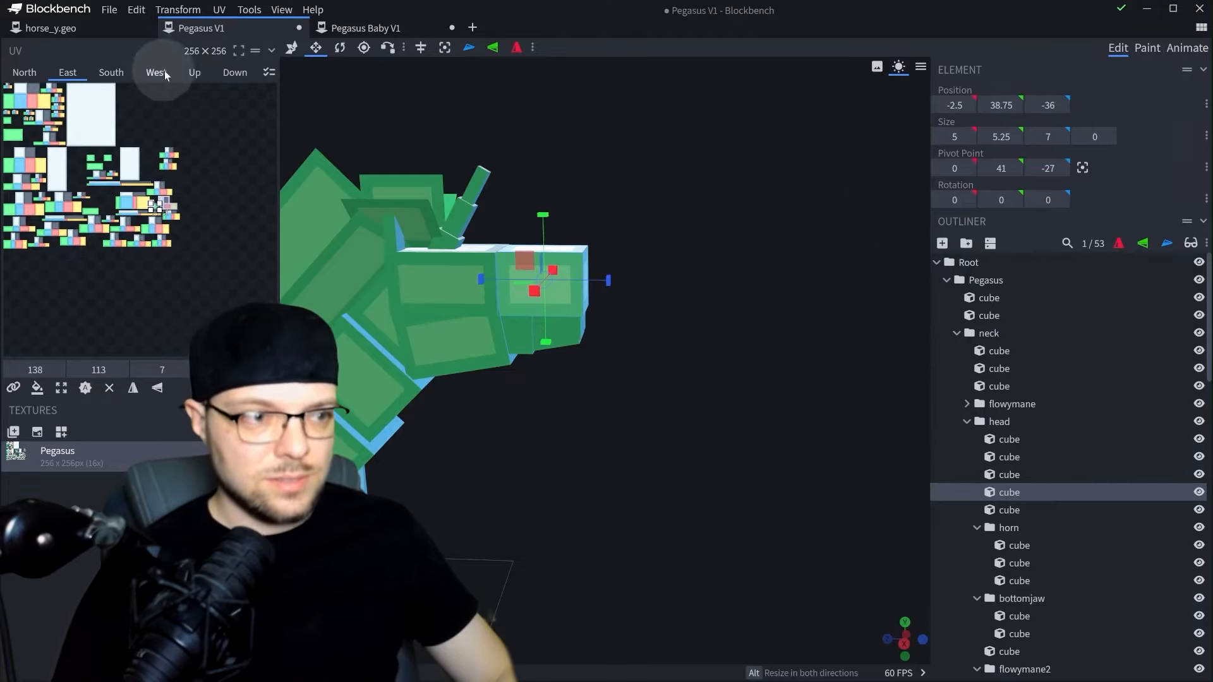
pyautogui.rightClick(197, 176)
pyautogui.click(225, 262)
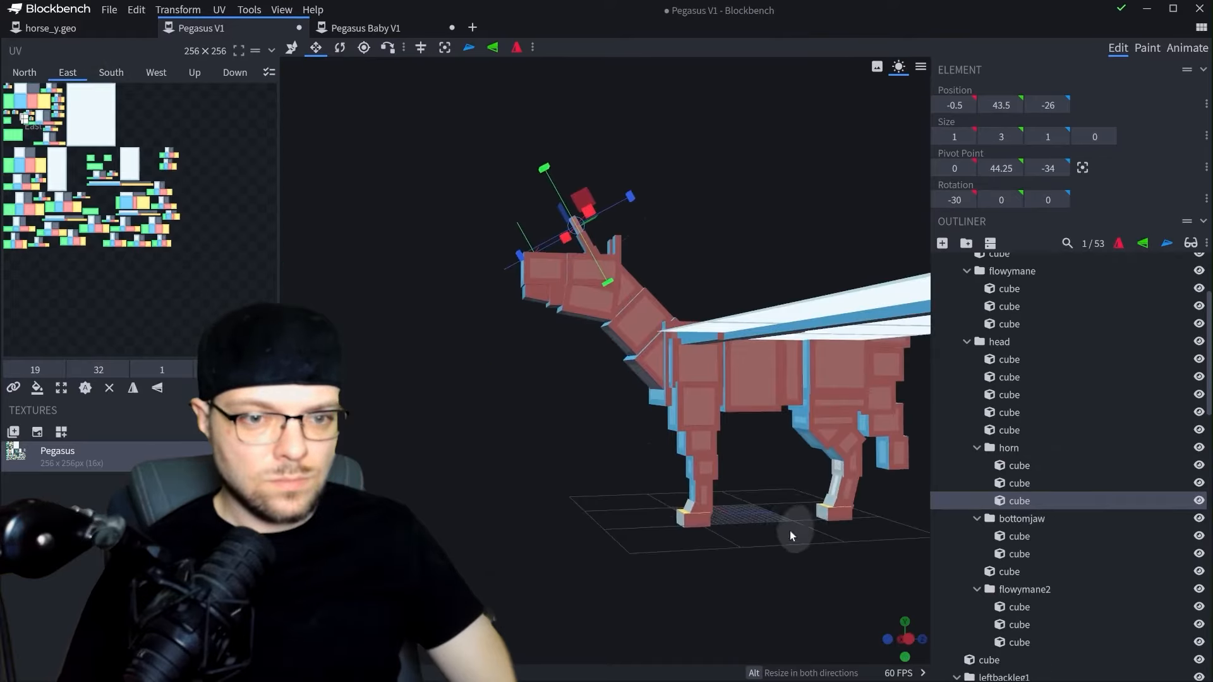
# - Examine the adult Pegasus from both sides and its large outer wing plane from above and below
pyautogui.moveTo(789, 532); pyautogui.dragTo(564, 530)
pyautogui.scroll(-5, 641, 556)
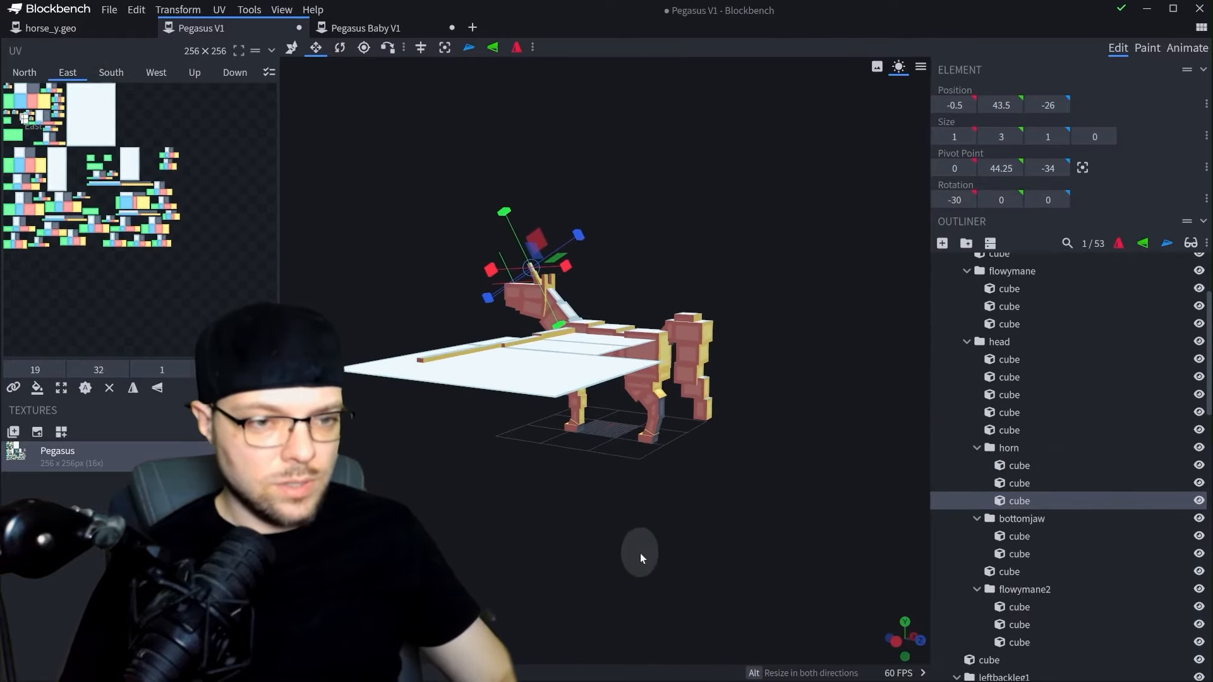
pyautogui.moveTo(640, 556); pyautogui.dragTo(866, 271)
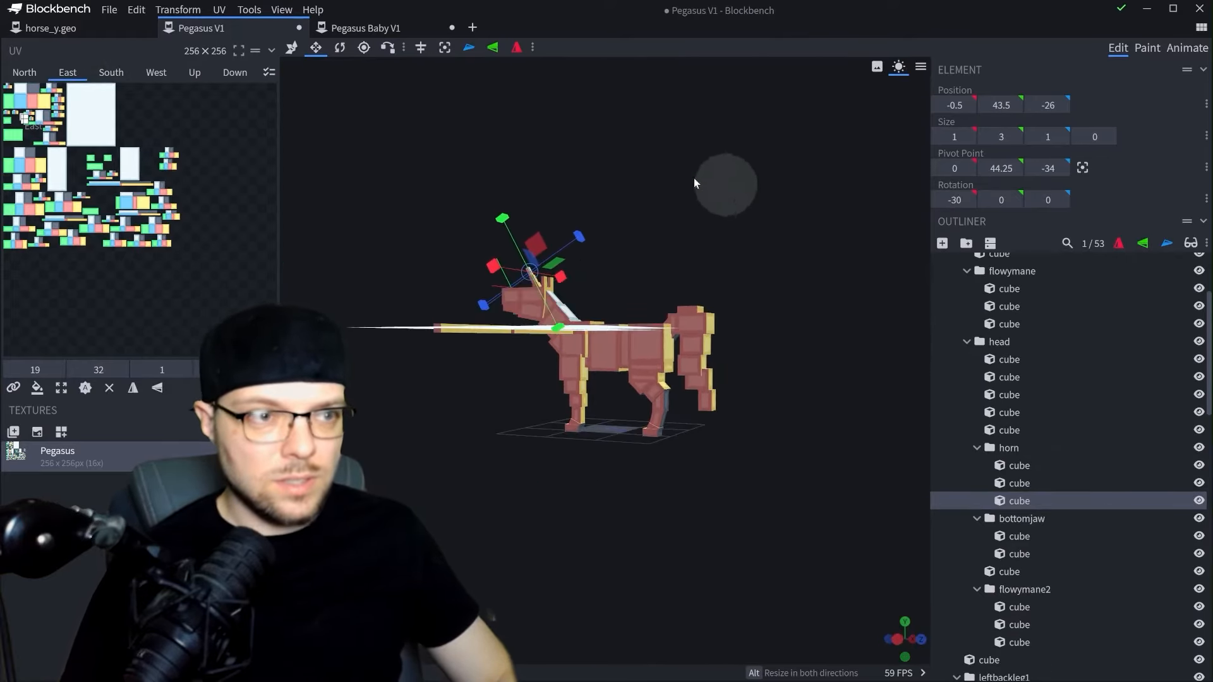
pyautogui.moveTo(672, 325); pyautogui.dragTo(714, 228)
pyautogui.click(710, 130)
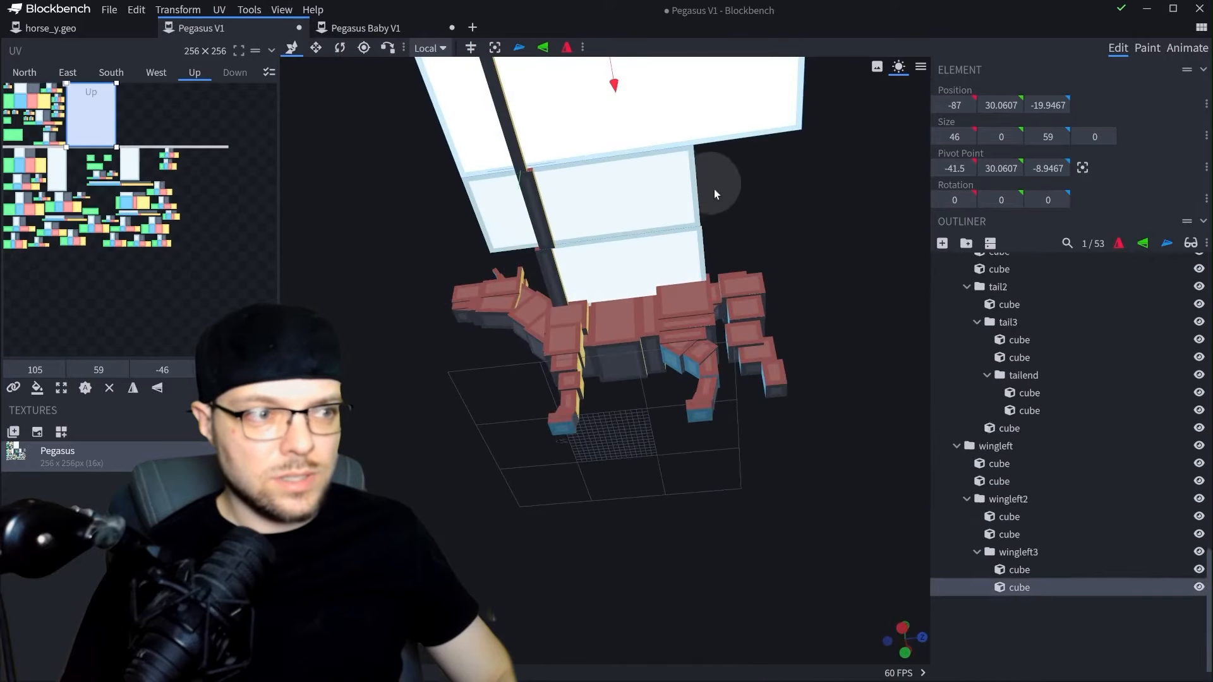
pyautogui.moveTo(802, 256); pyautogui.dragTo(732, 319)
pyautogui.moveTo(736, 263); pyautogui.dragTo(891, 321)
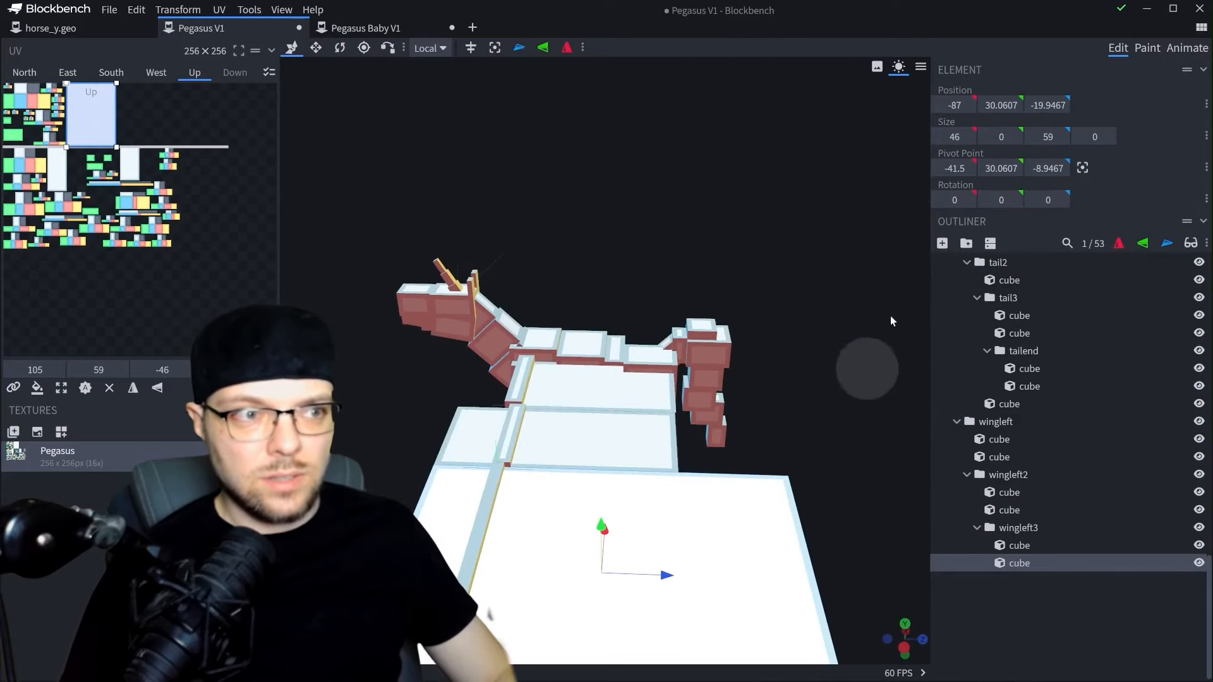
# - Compare the baby Pegasus's outer wing plane with the adult's, viewing both models from several angles
pyautogui.click(380, 29)
pyautogui.click(724, 356)
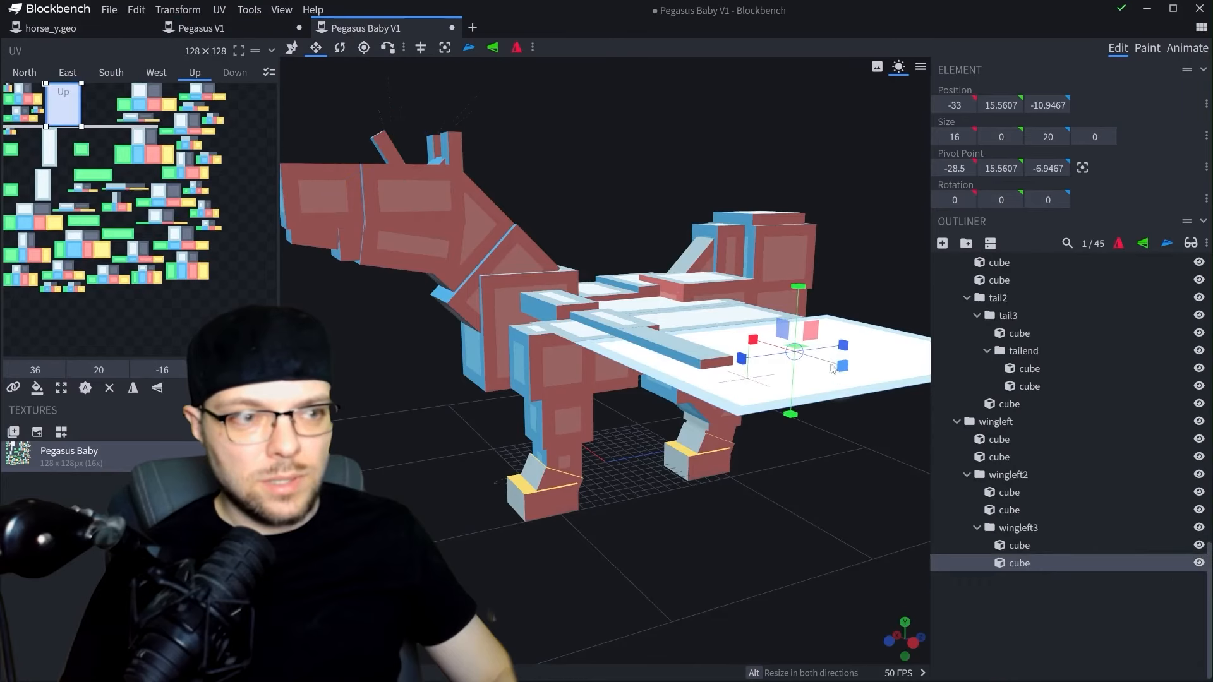
pyautogui.moveTo(736, 253); pyautogui.dragTo(587, 278)
pyautogui.click(222, 26)
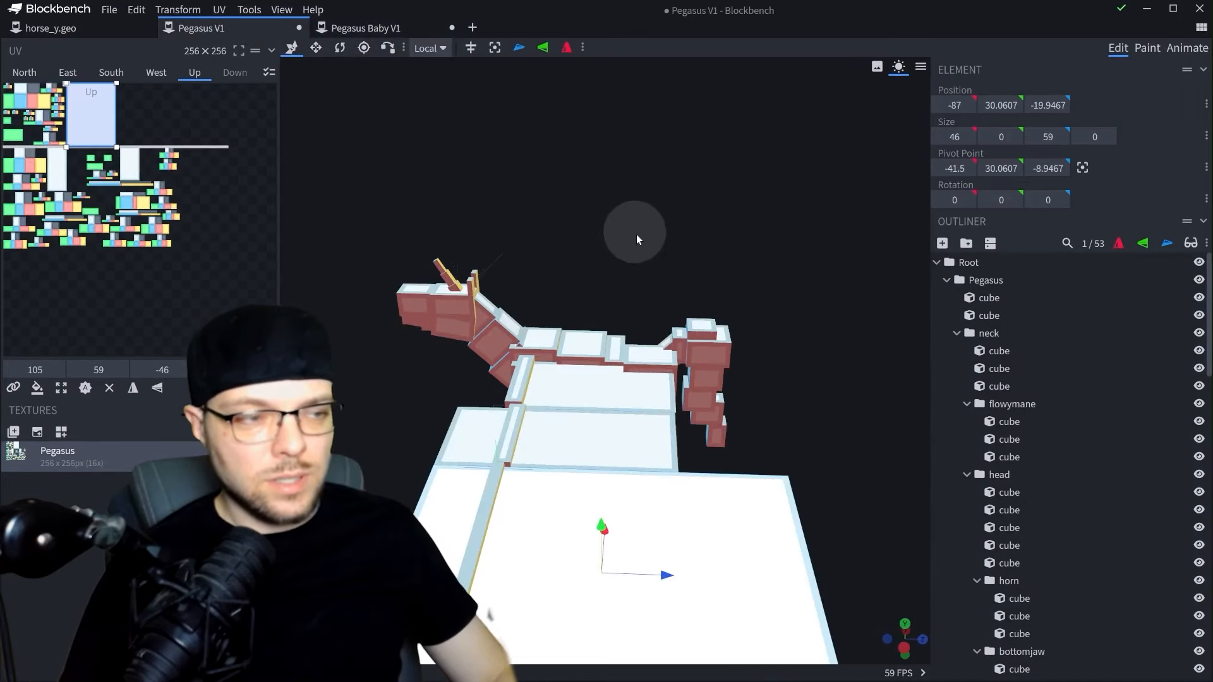
pyautogui.moveTo(636, 234); pyautogui.dragTo(585, 257)
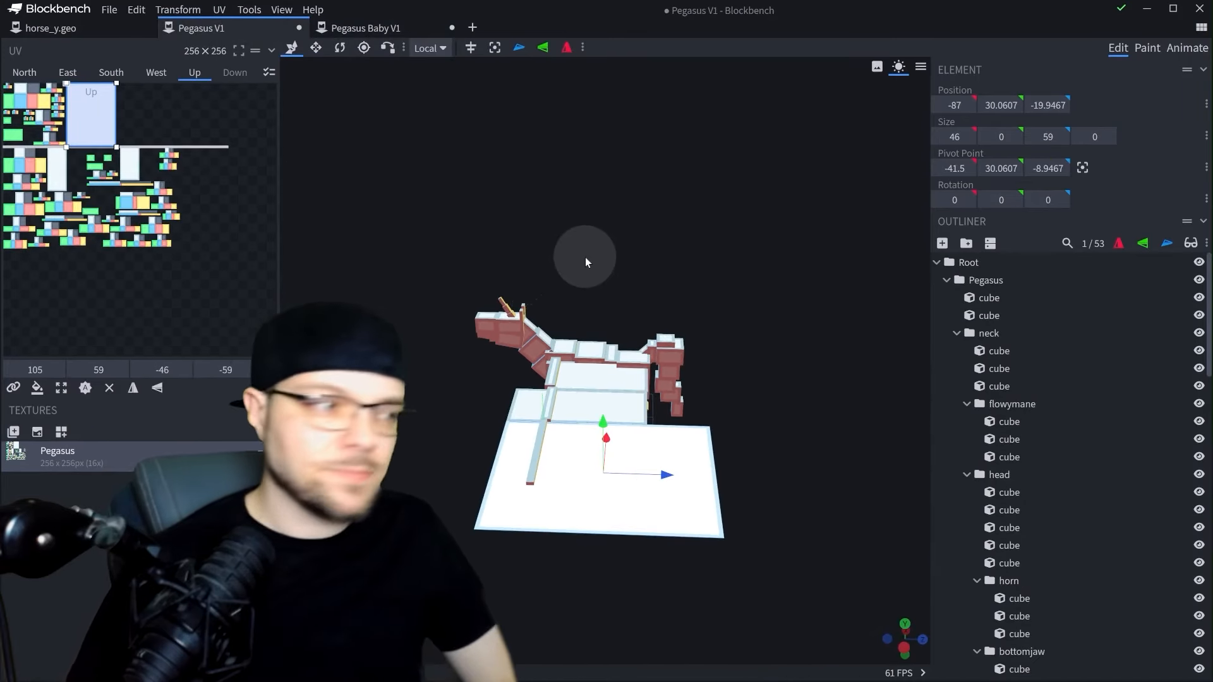
pyautogui.moveTo(503, 556); pyautogui.dragTo(582, 551)
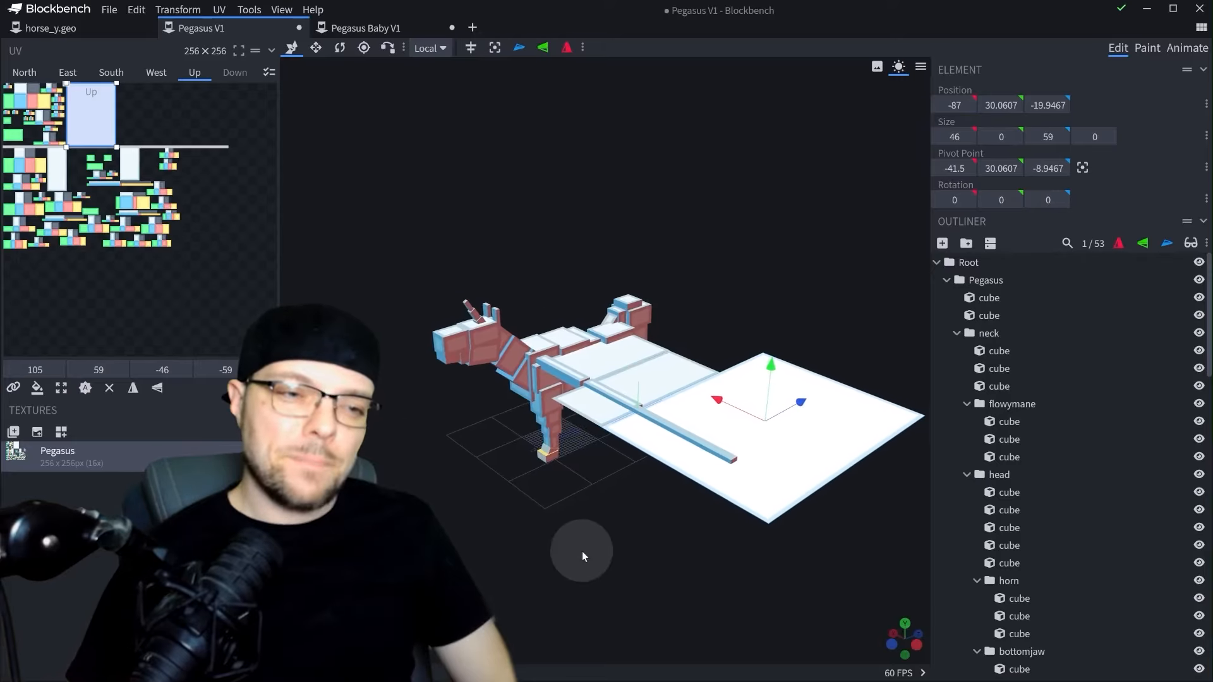
pyautogui.scroll(2, 583, 551)
pyautogui.moveTo(583, 551); pyautogui.dragTo(559, 512, button='right')
pyautogui.scroll(1, 559, 513)
pyautogui.moveTo(355, 122); pyautogui.dragTo(316, 138)
pyautogui.moveTo(522, 238); pyautogui.dragTo(576, 282)
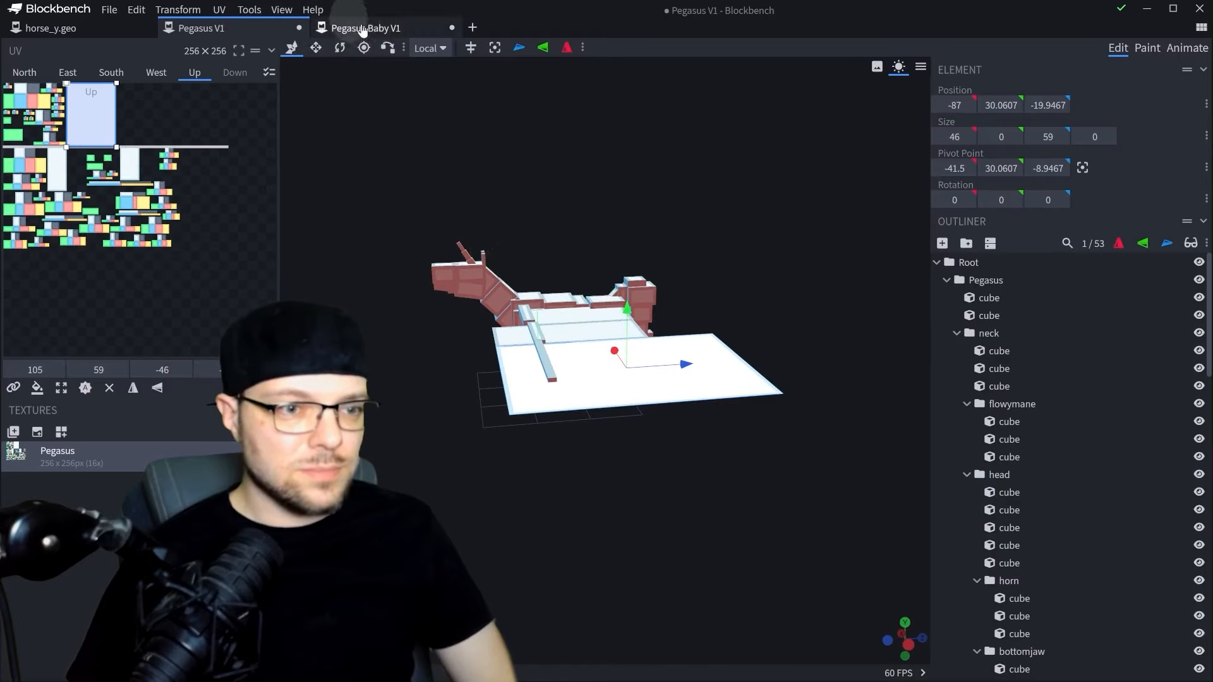